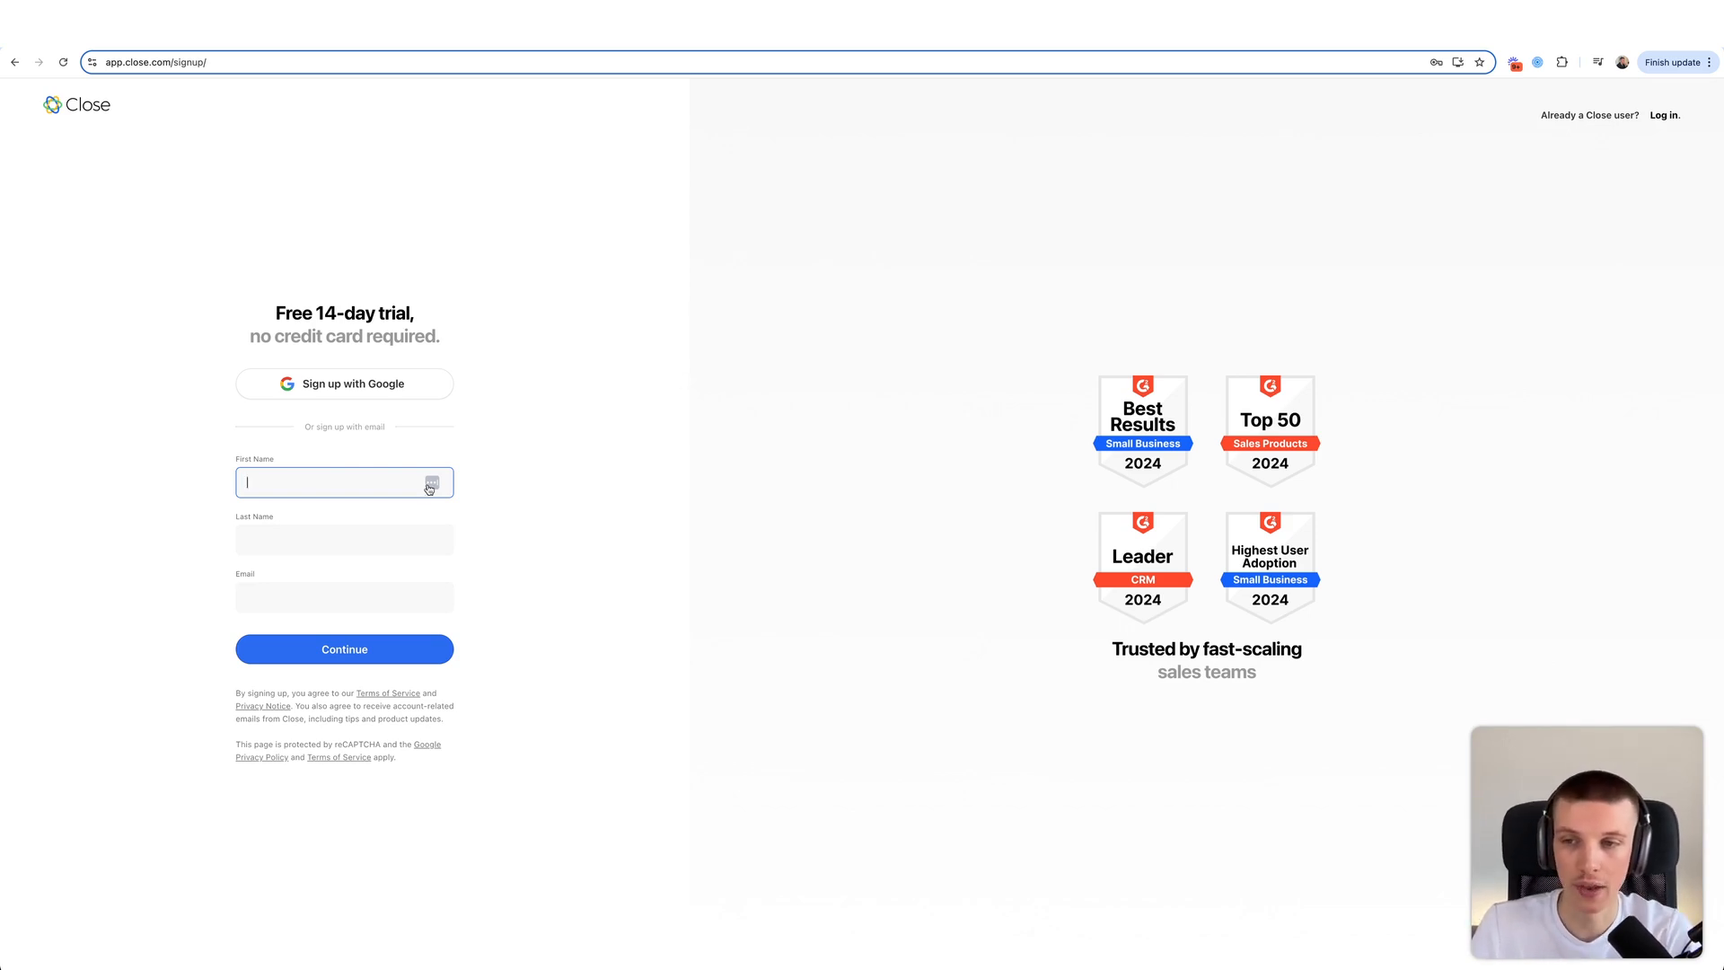
# - Fill in the first name, last name and email on the free-trial signup form and continue
pyautogui.moveTo(309, 317); pyautogui.dragTo(406, 316)
pyautogui.click(405, 316)
pyautogui.click(296, 489)
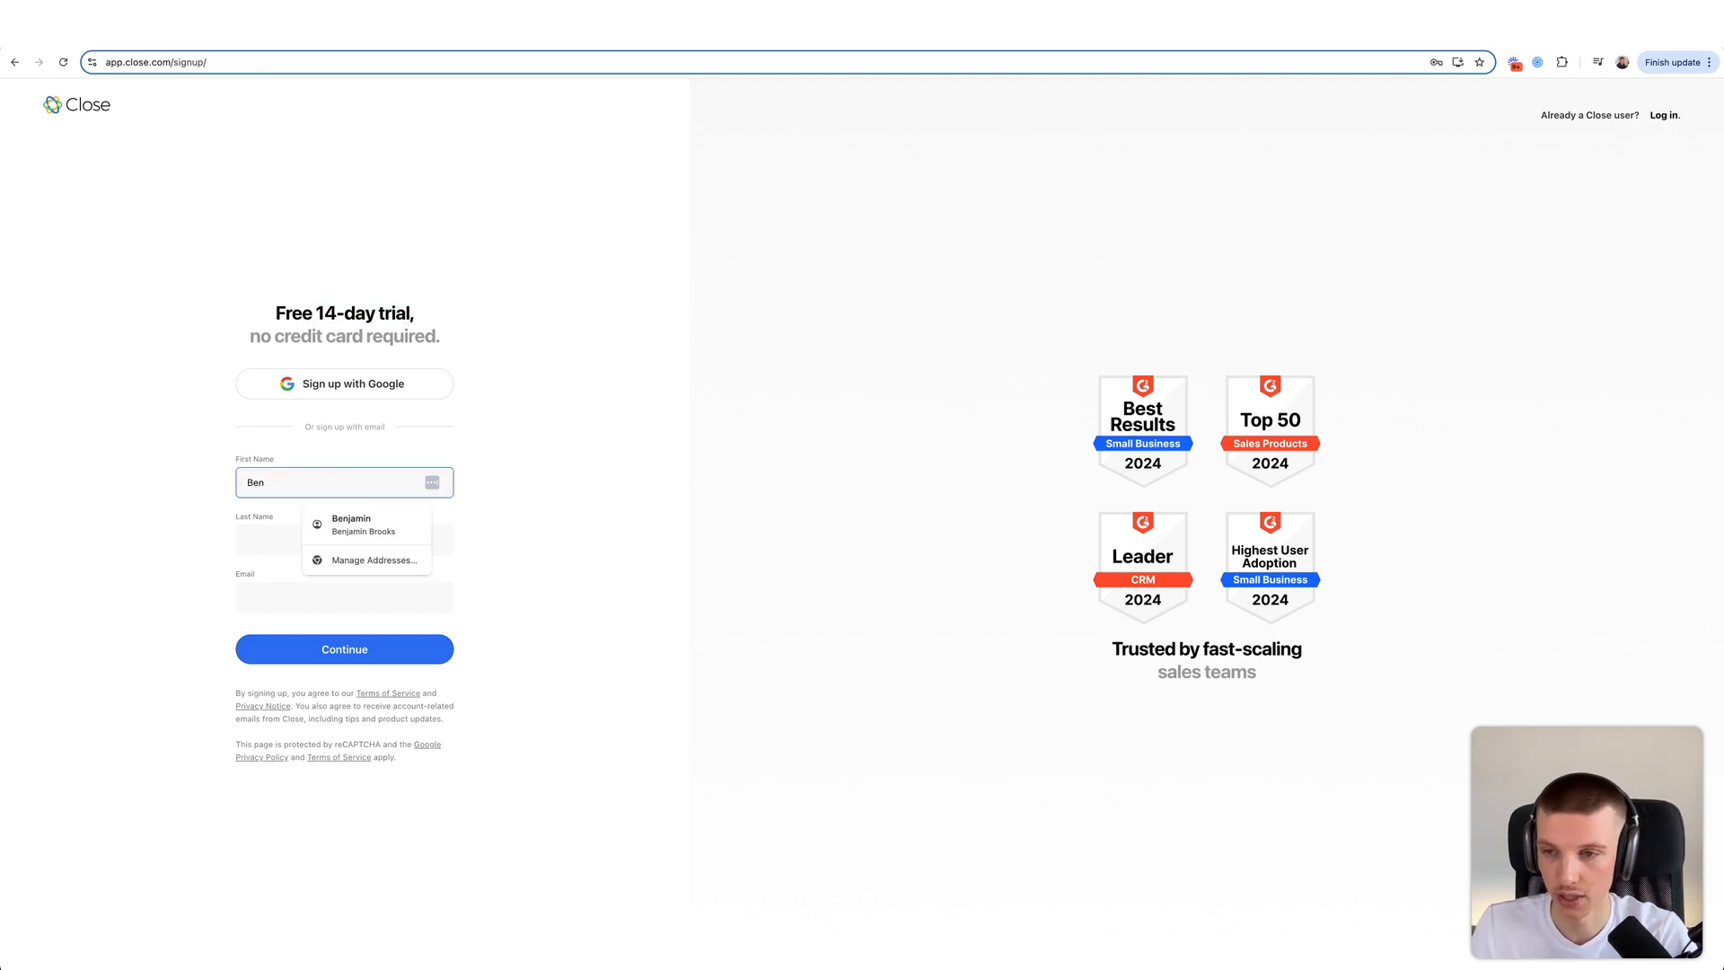
pyautogui.press('Tab')
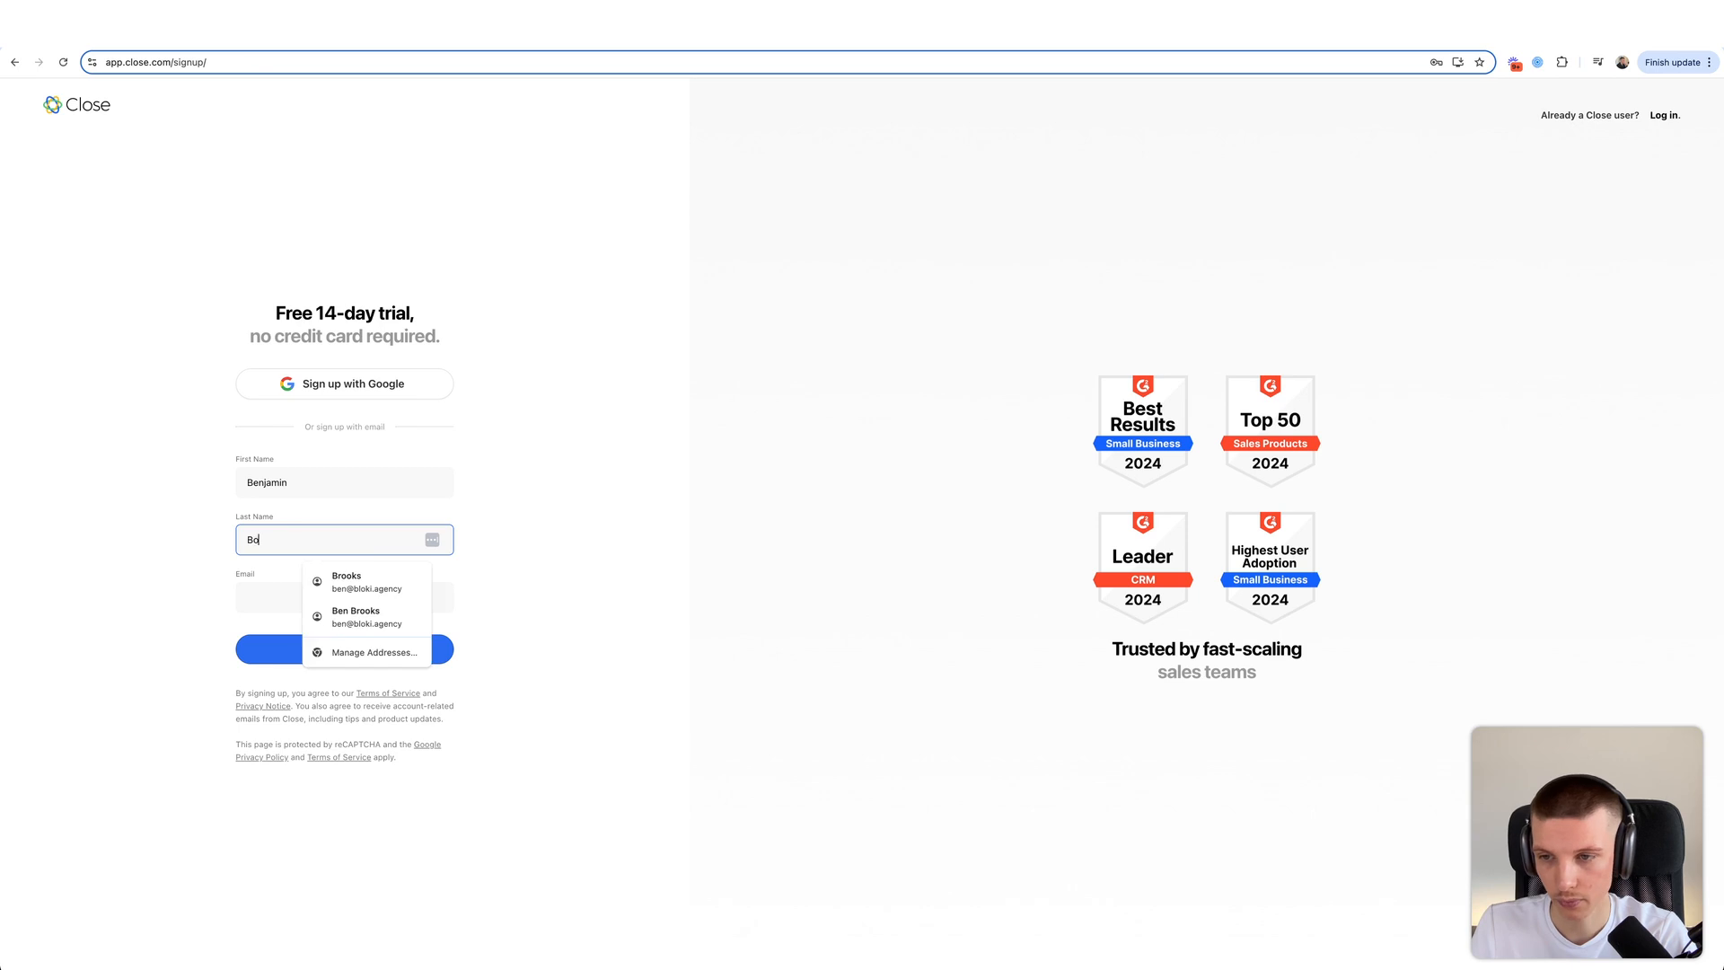
pyautogui.press('Tab')
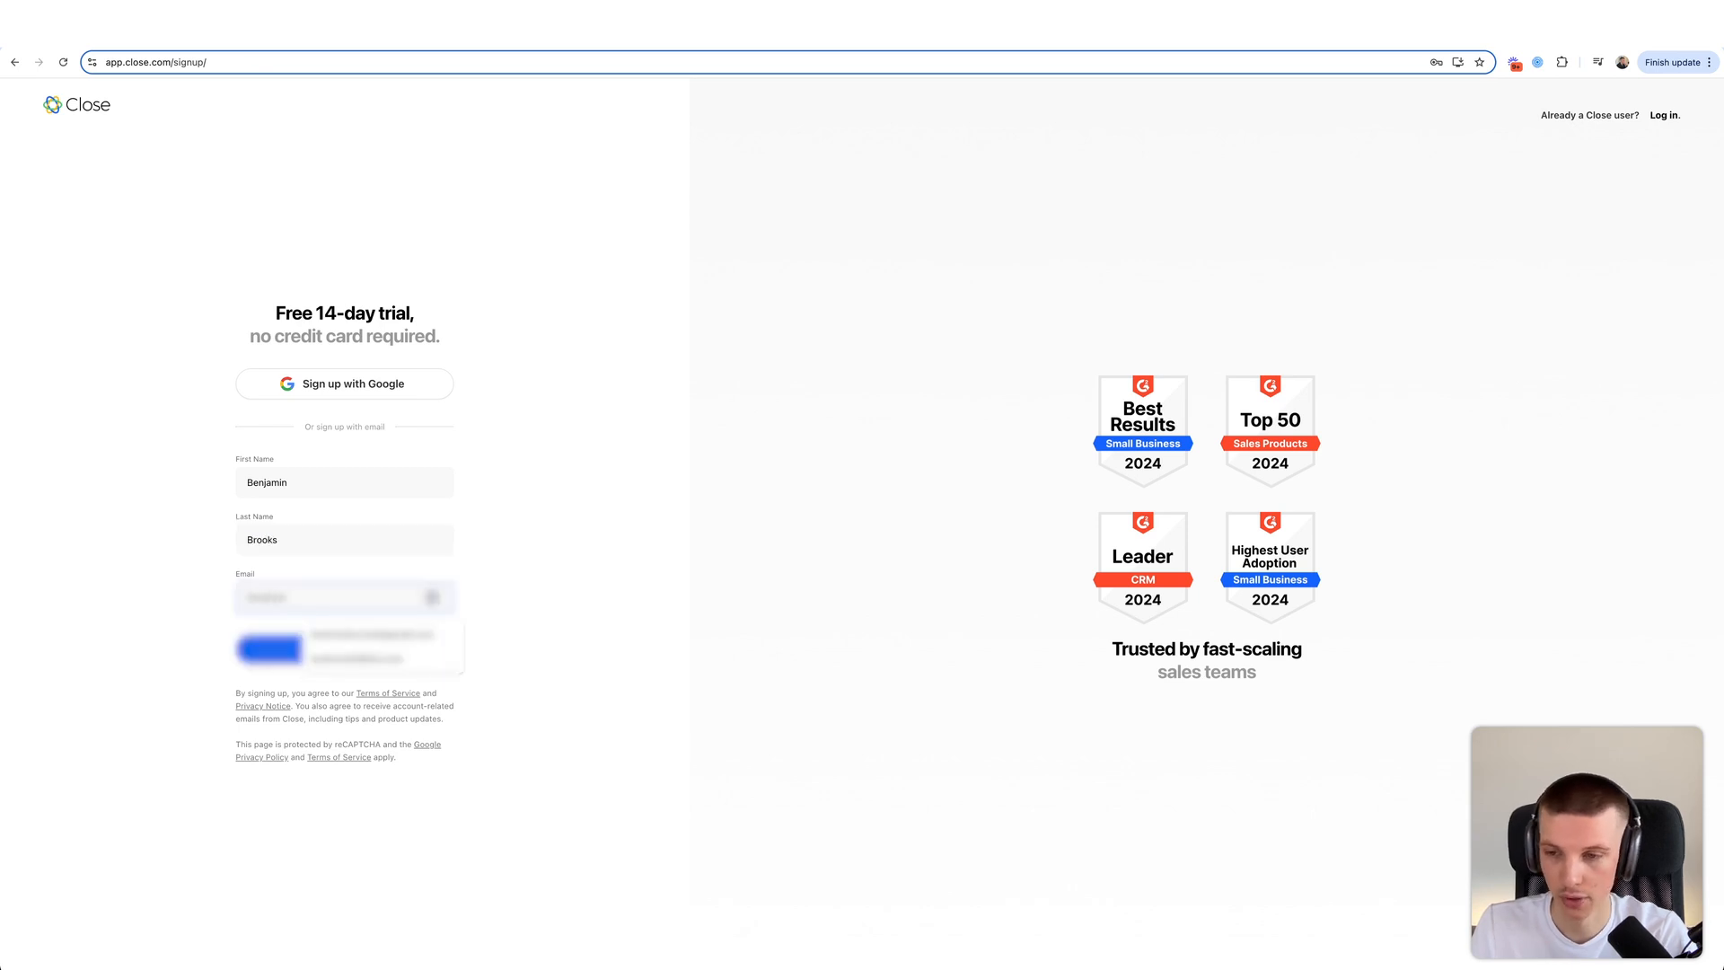
pyautogui.write('ail.com')
pyautogui.click(11, 642)
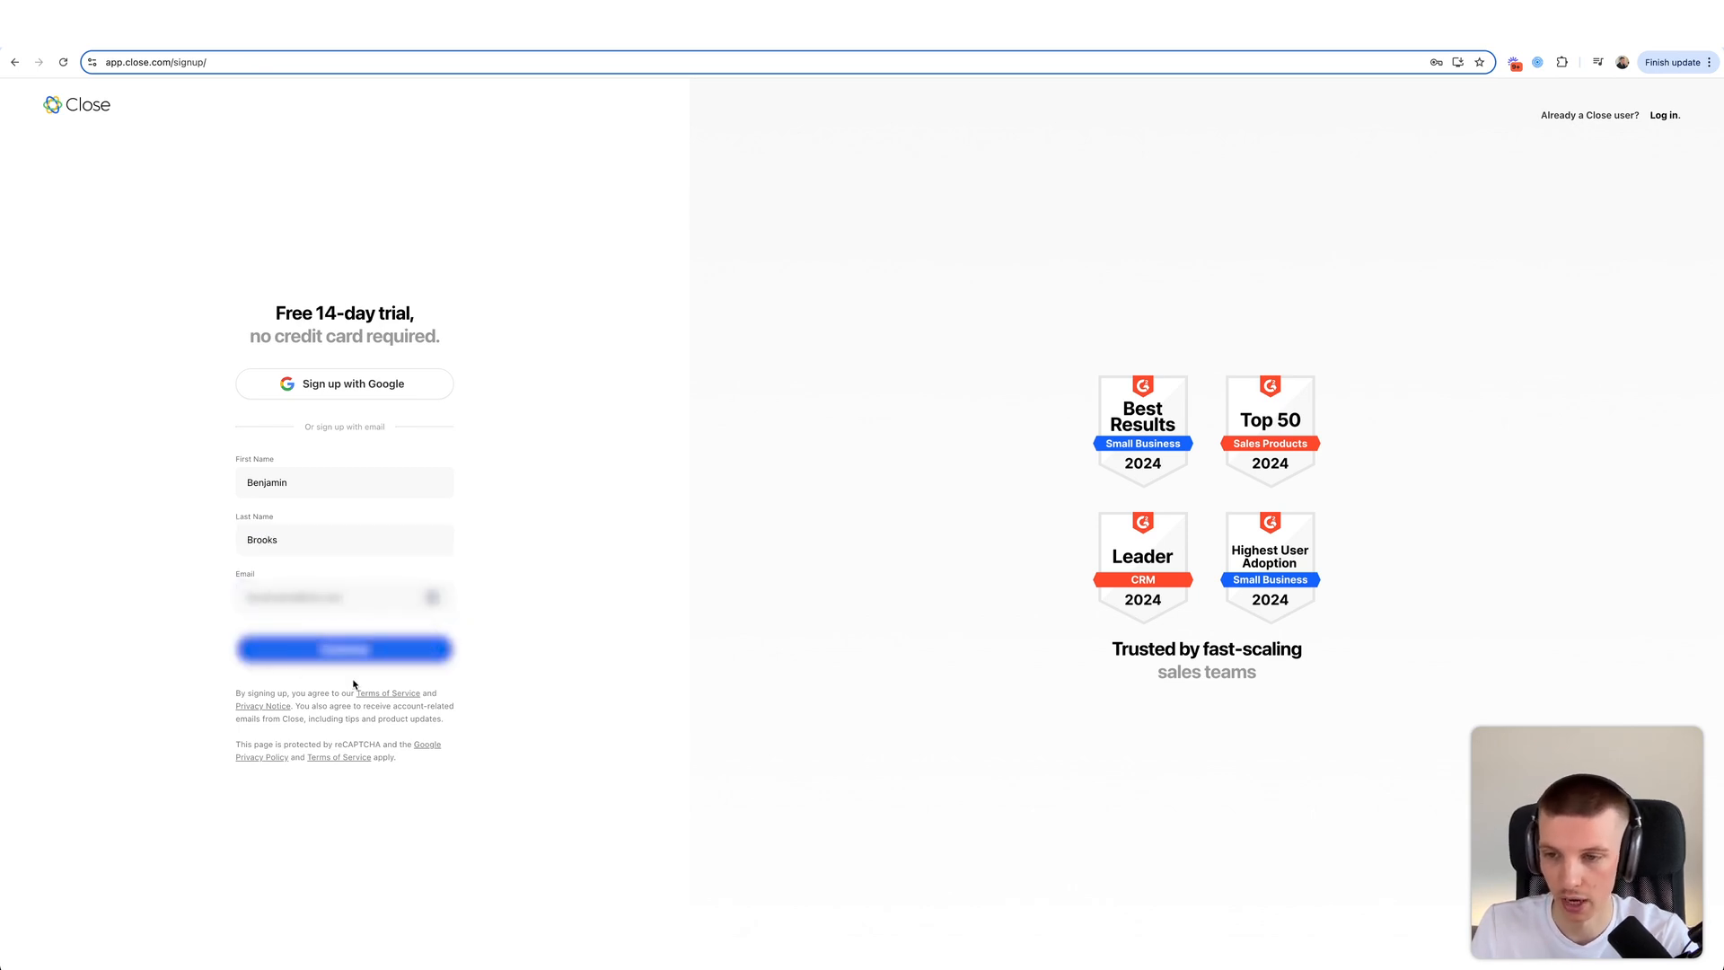
pyautogui.click(414, 643)
# - Enter an account password and start the free trial
pyautogui.click(338, 568)
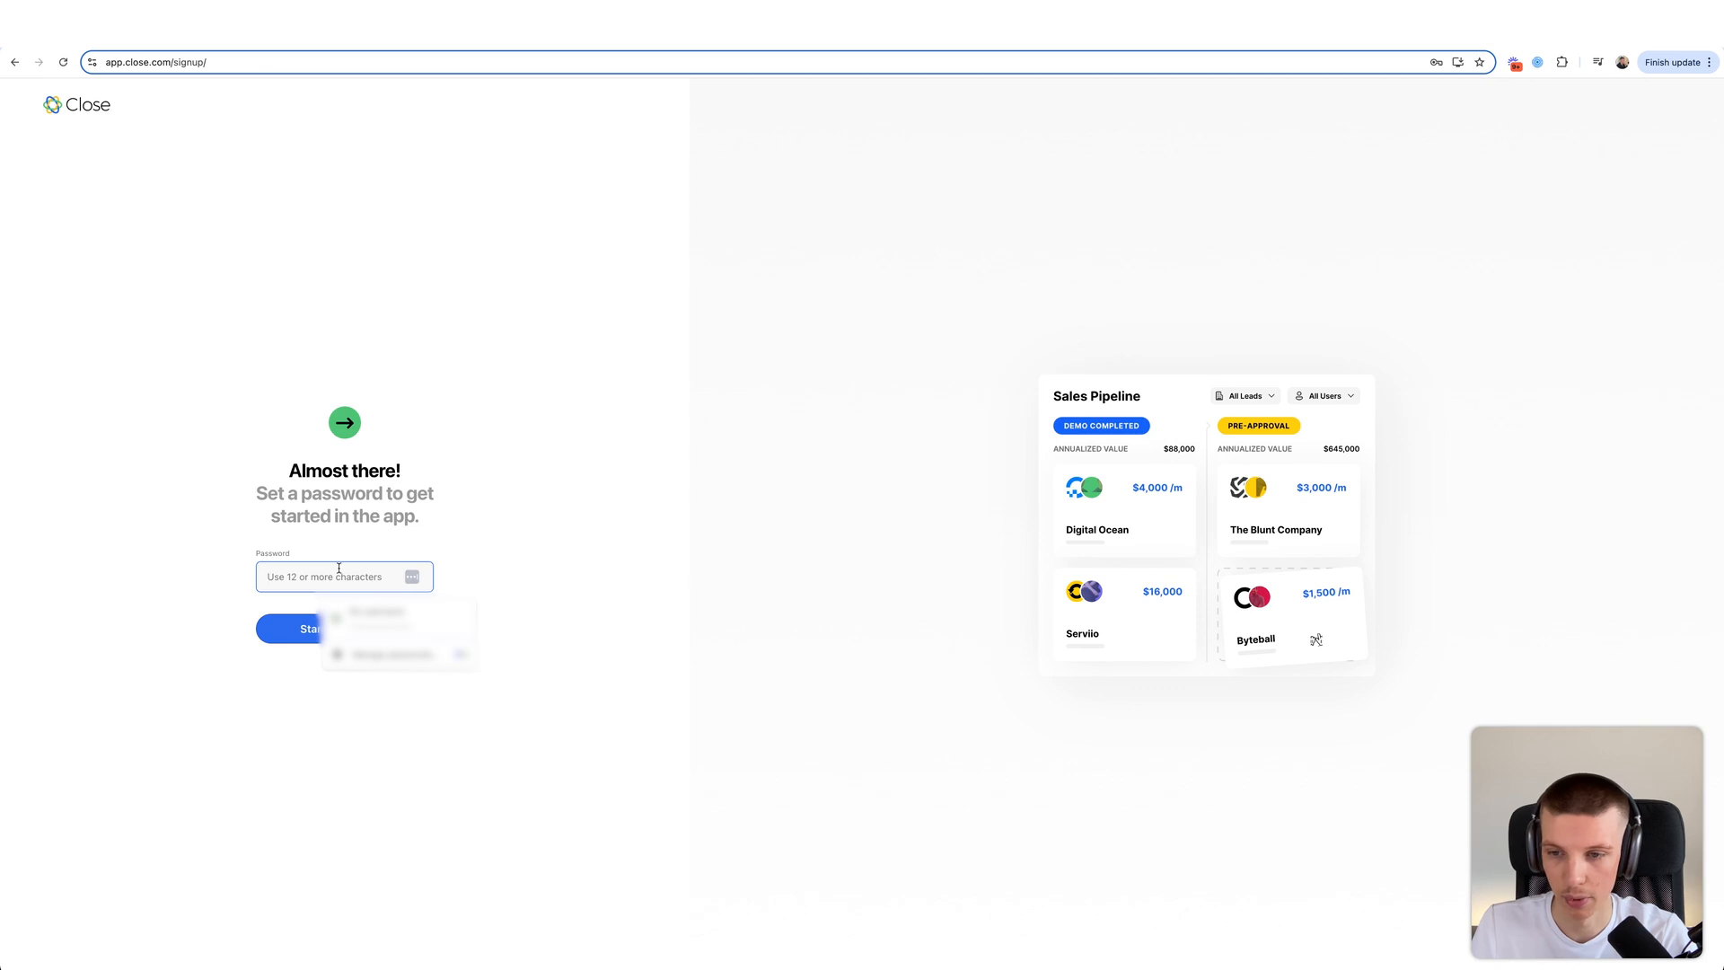
pyautogui.write('••')
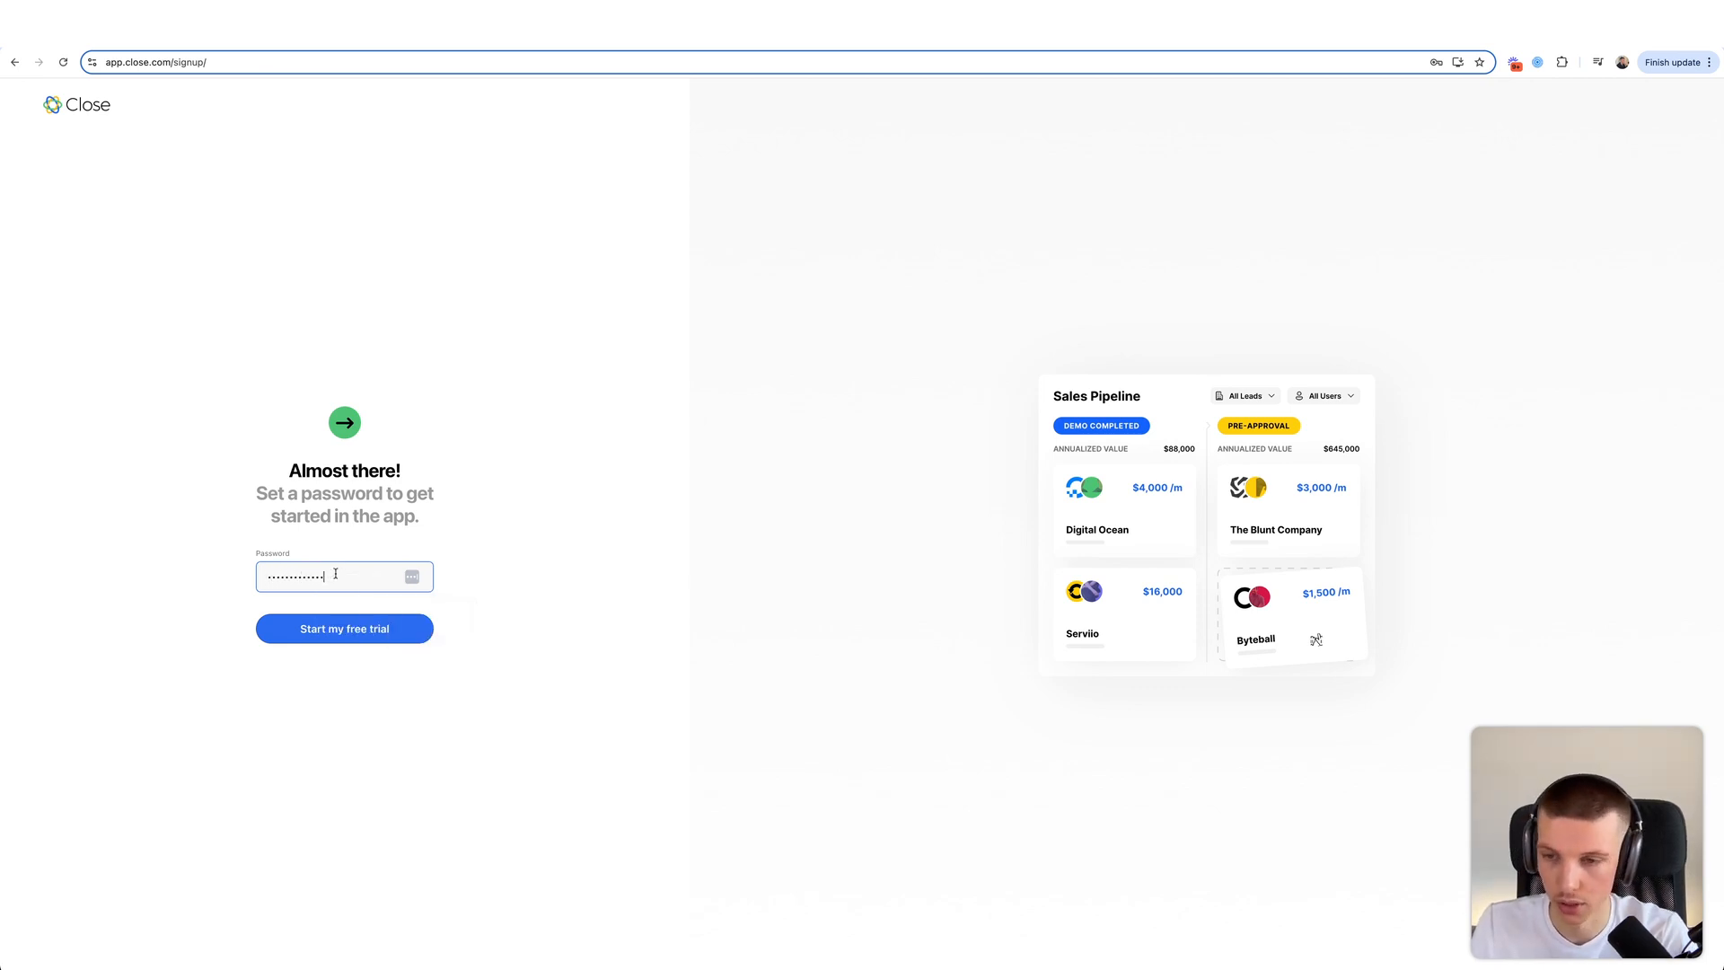
pyautogui.click(351, 626)
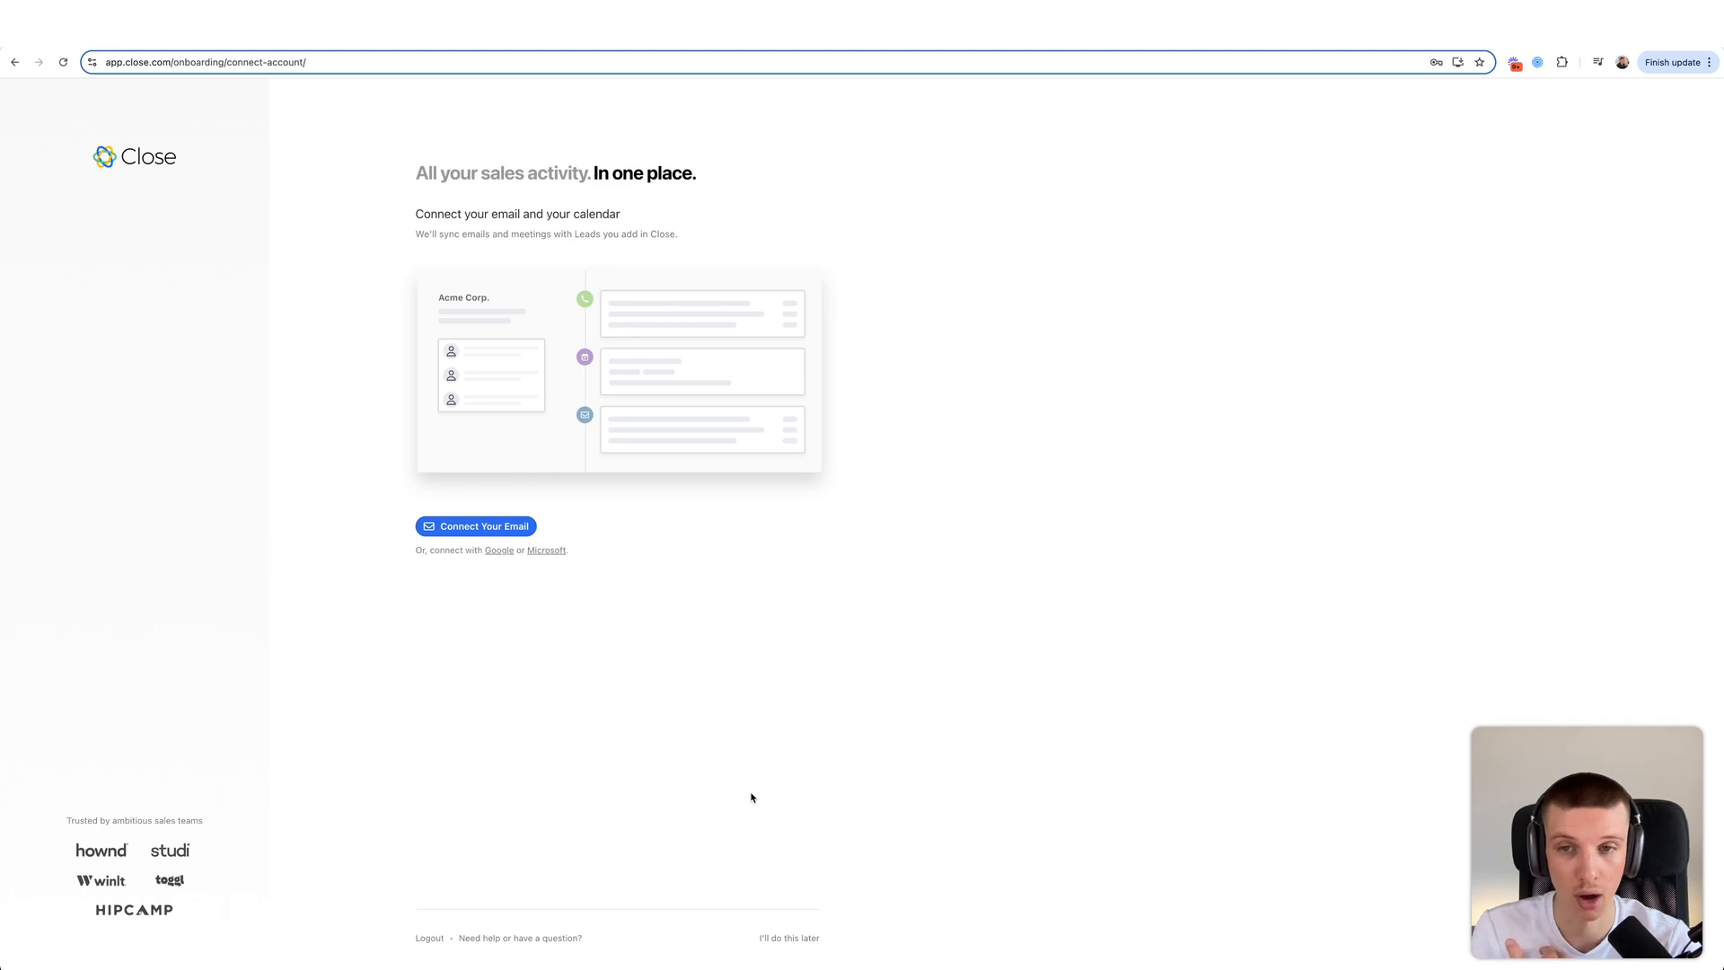
# - Skip email/calendar connection, add a phone number, and pick the 'Improve my sales inbound process' goal
pyautogui.click(820, 938)
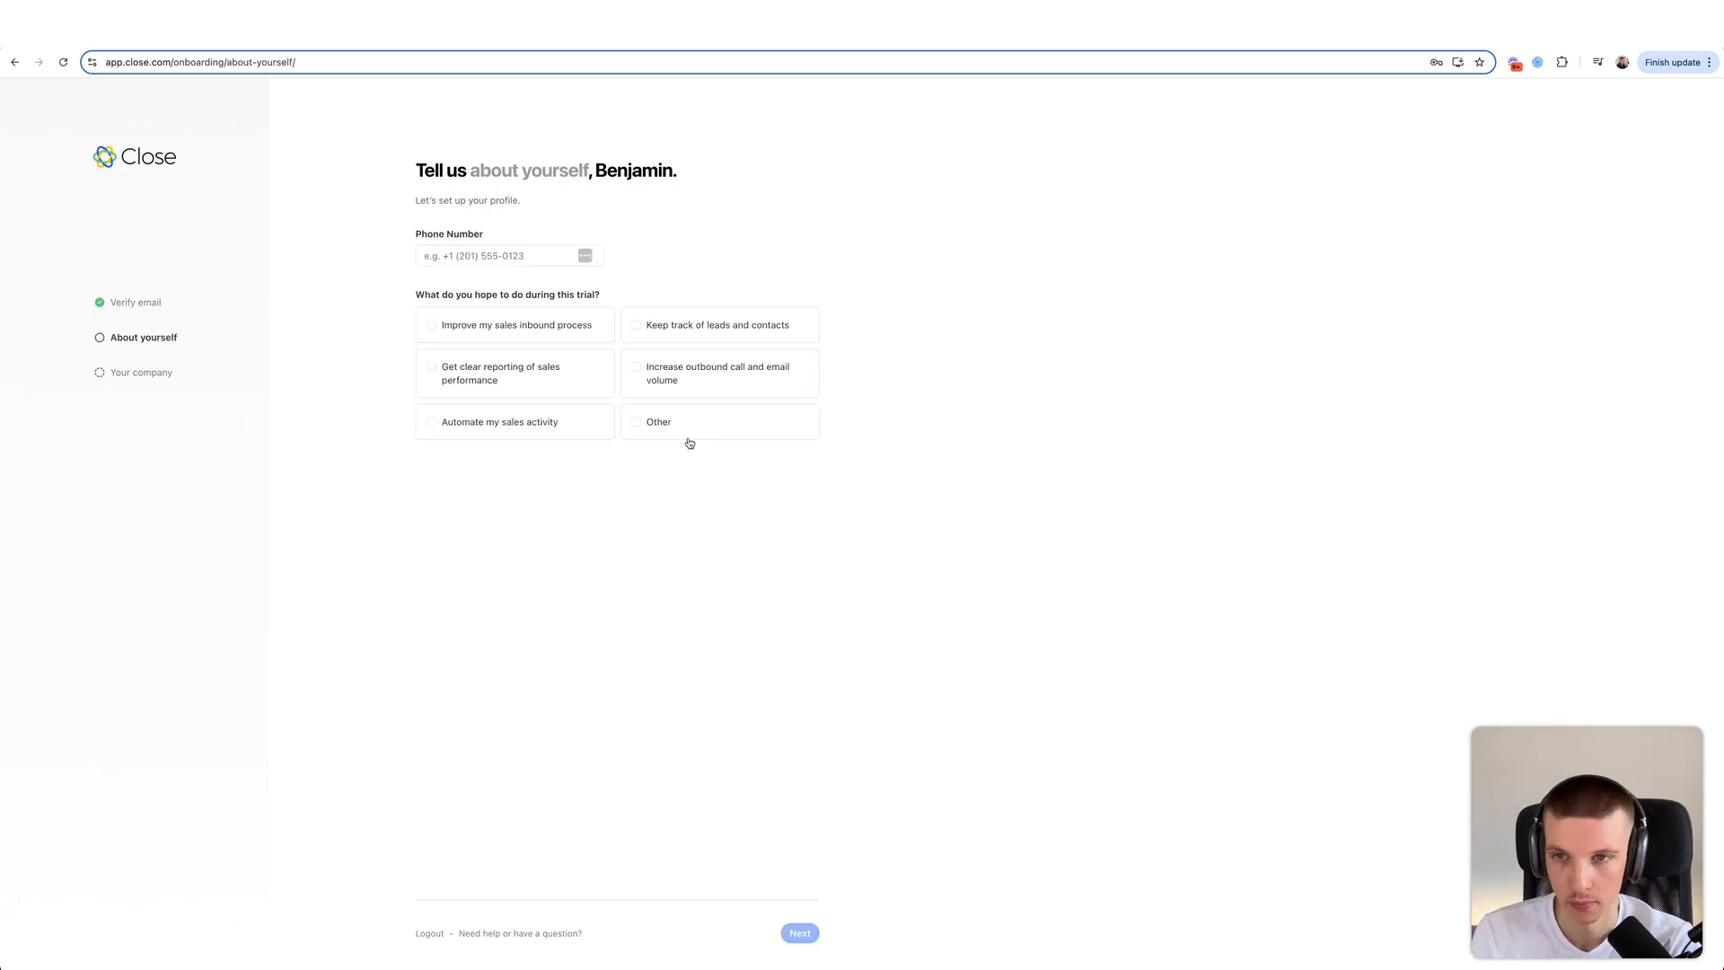
pyautogui.click(504, 255)
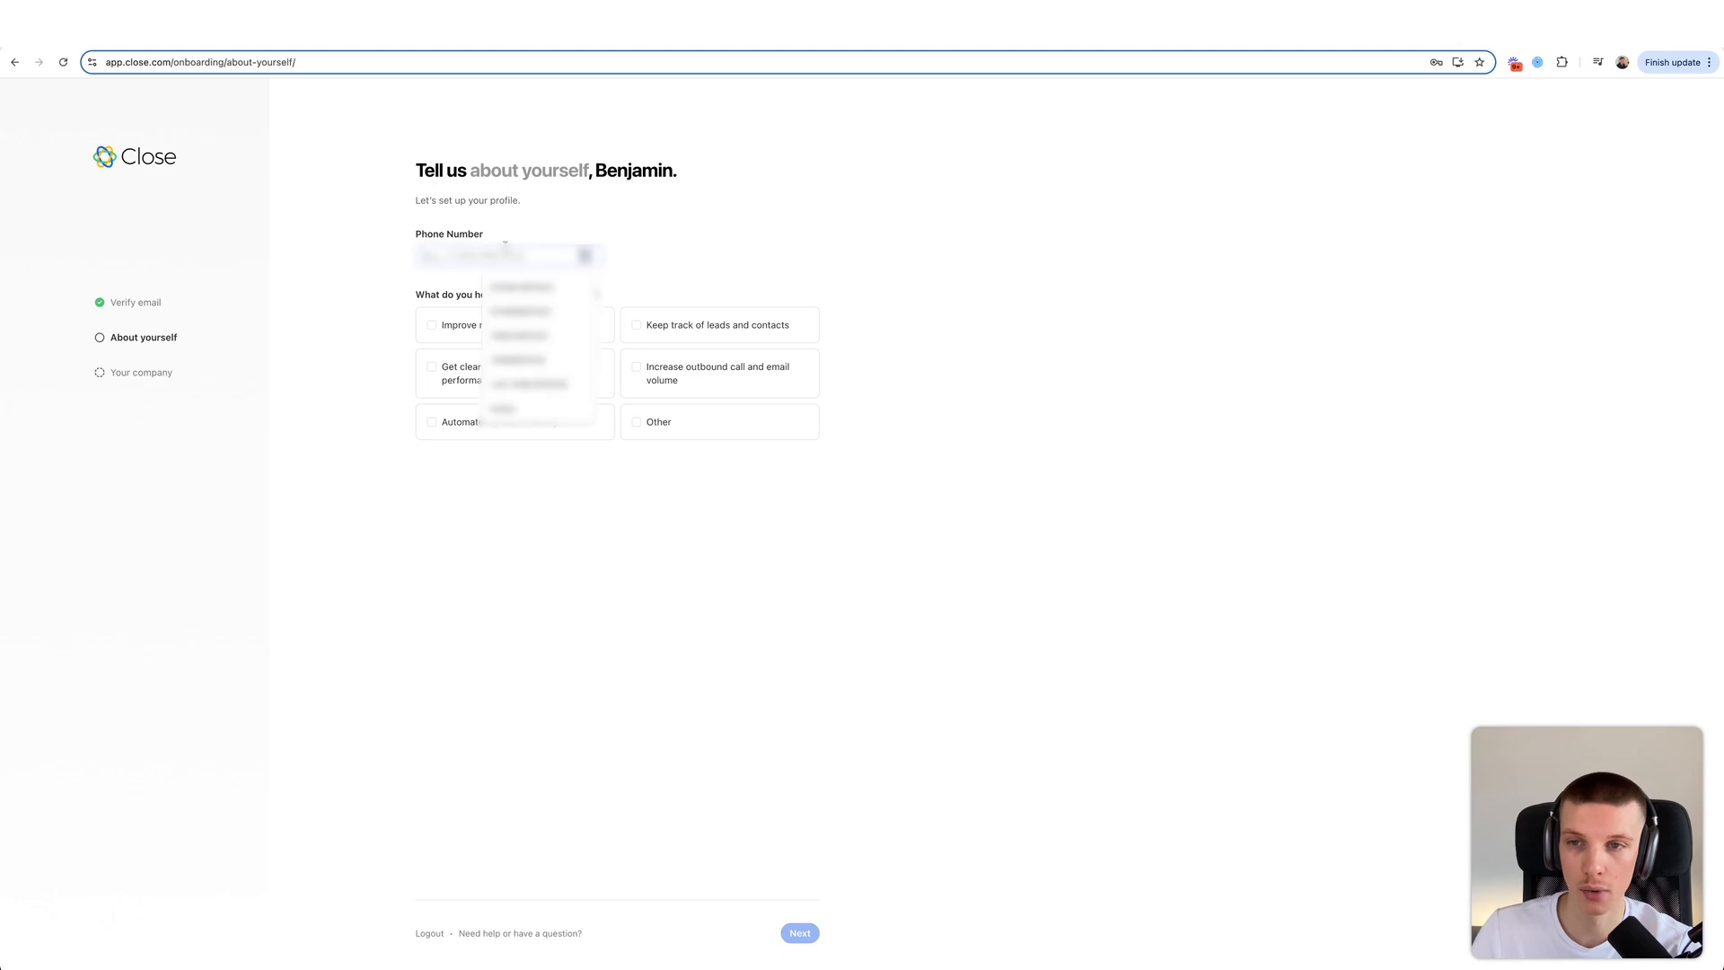
pyautogui.write('••••••••')
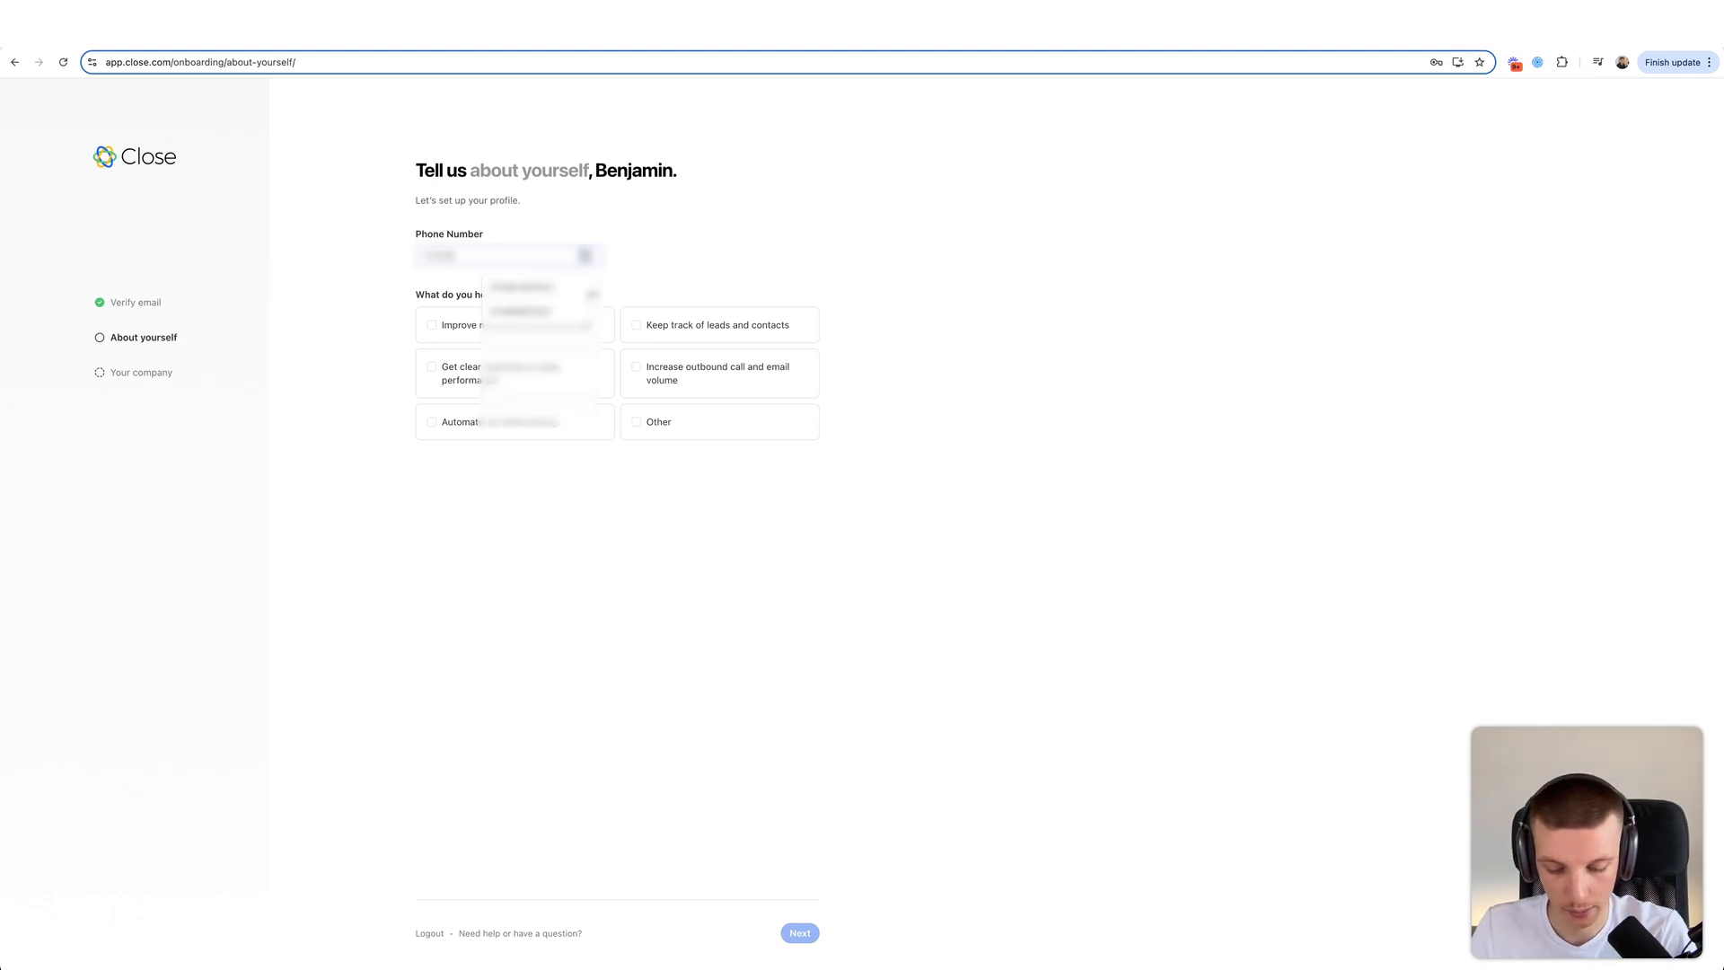
pyautogui.write('•••')
pyautogui.click(703, 257)
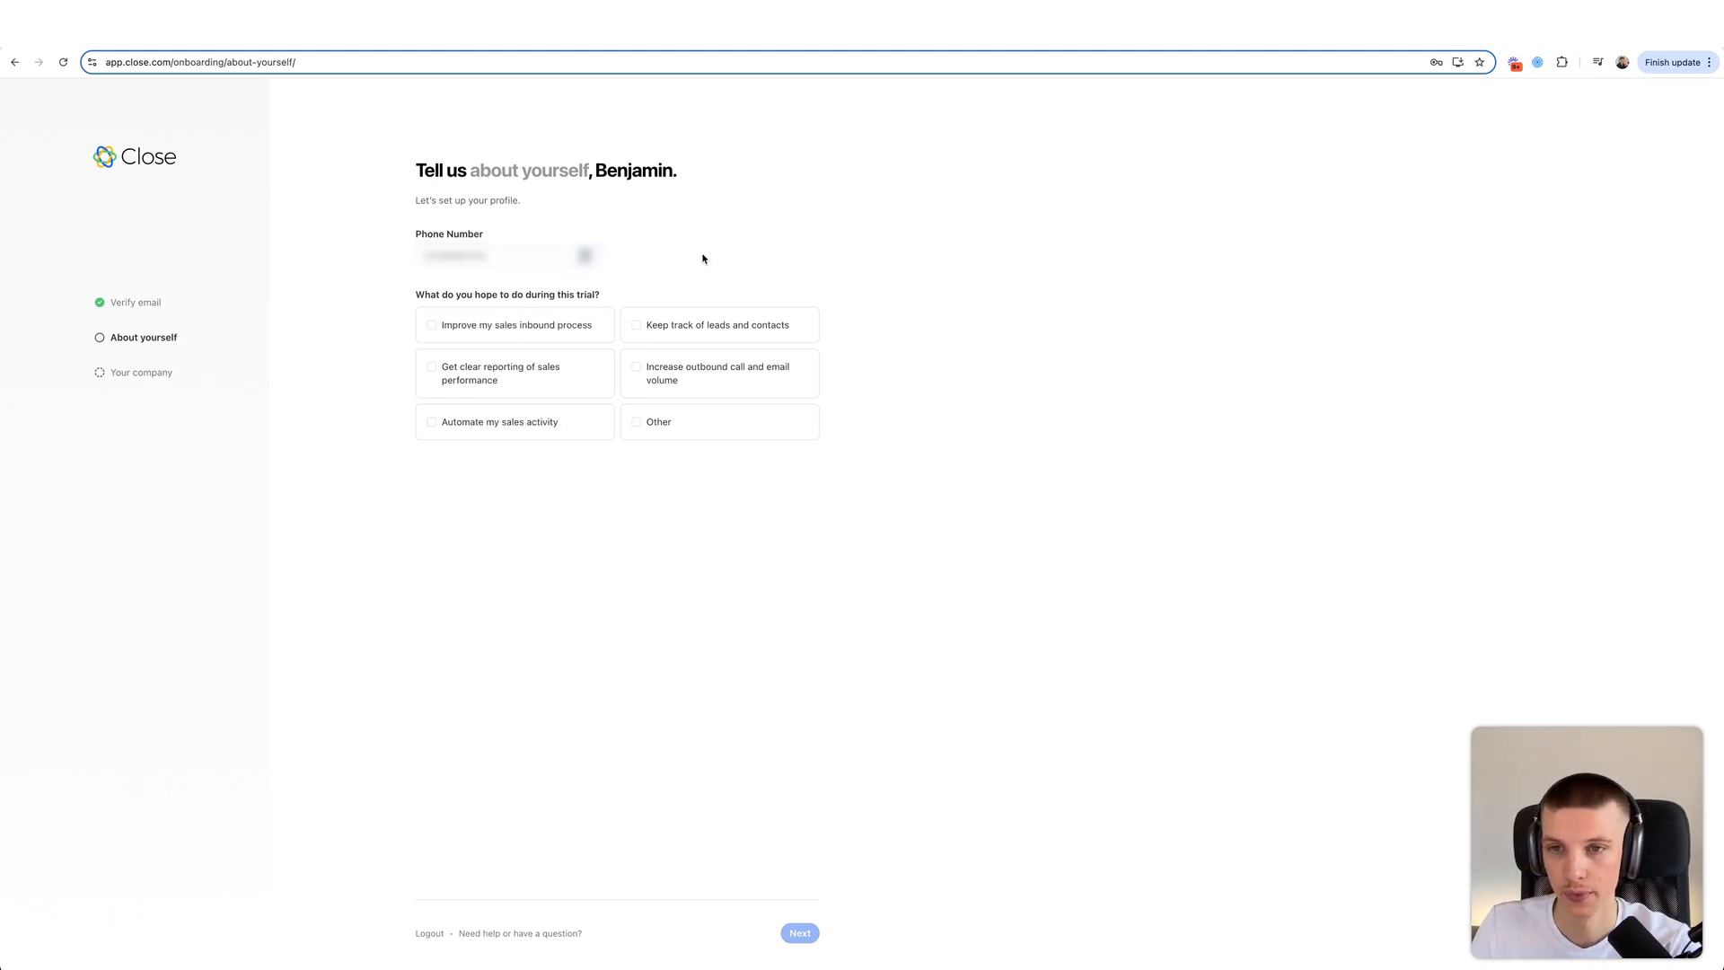
pyautogui.moveTo(532, 292); pyautogui.dragTo(596, 289)
pyautogui.click(596, 290)
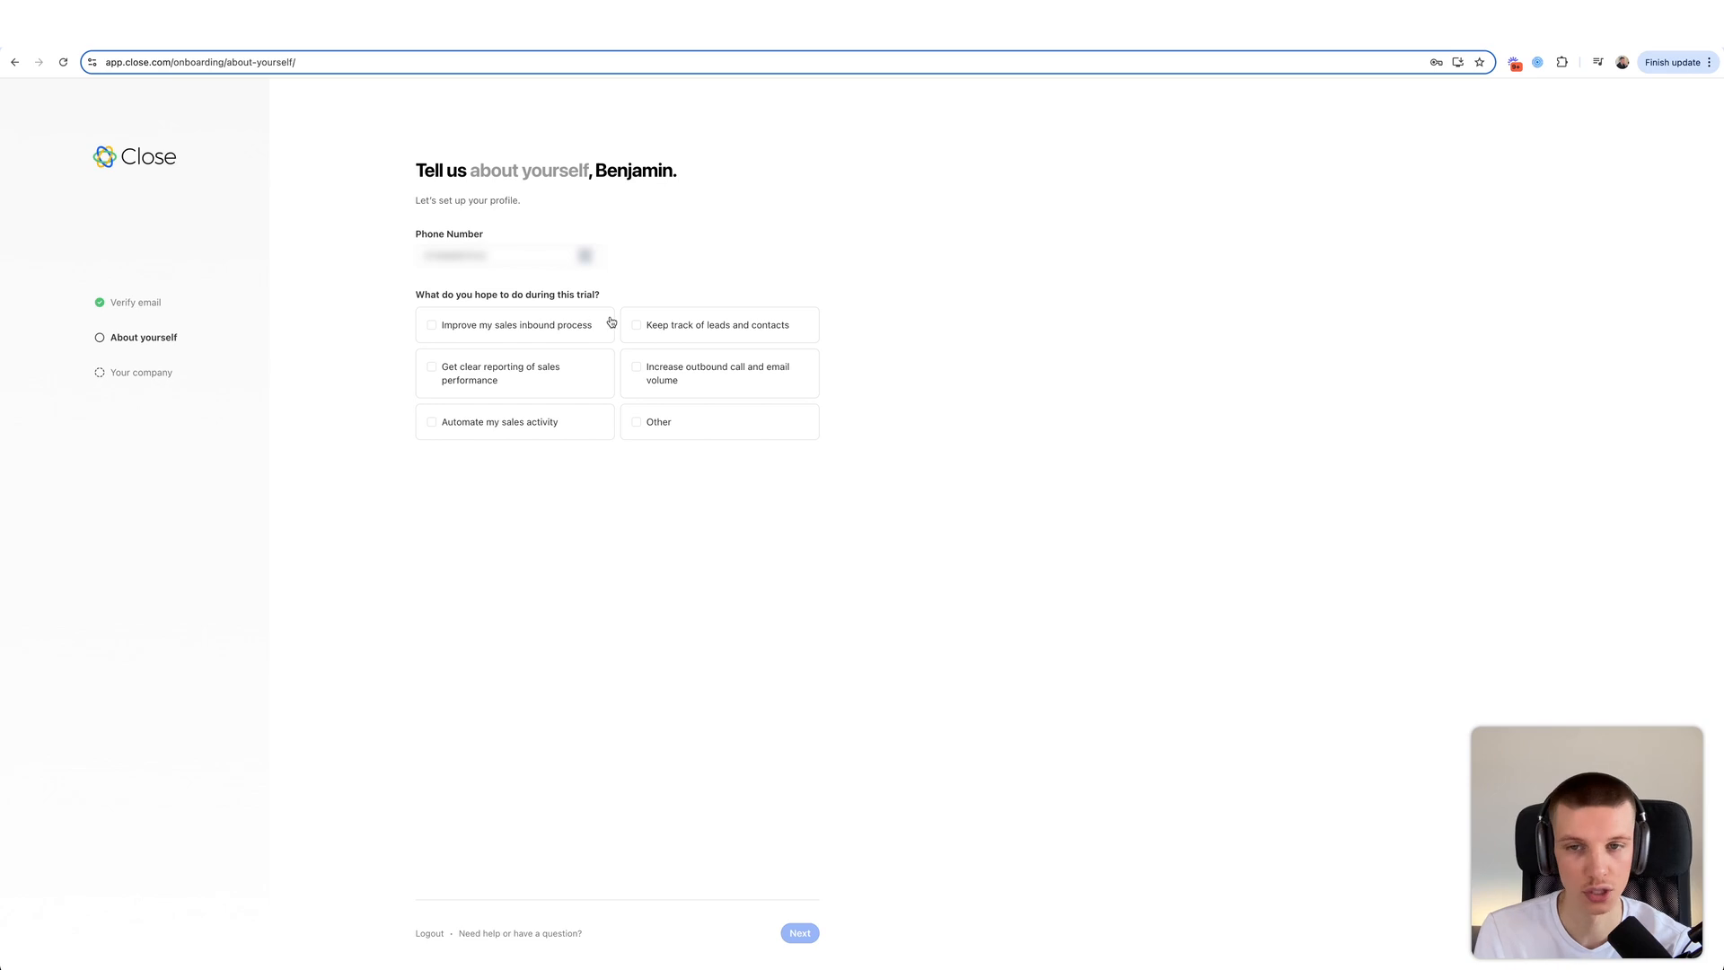
pyautogui.click(555, 326)
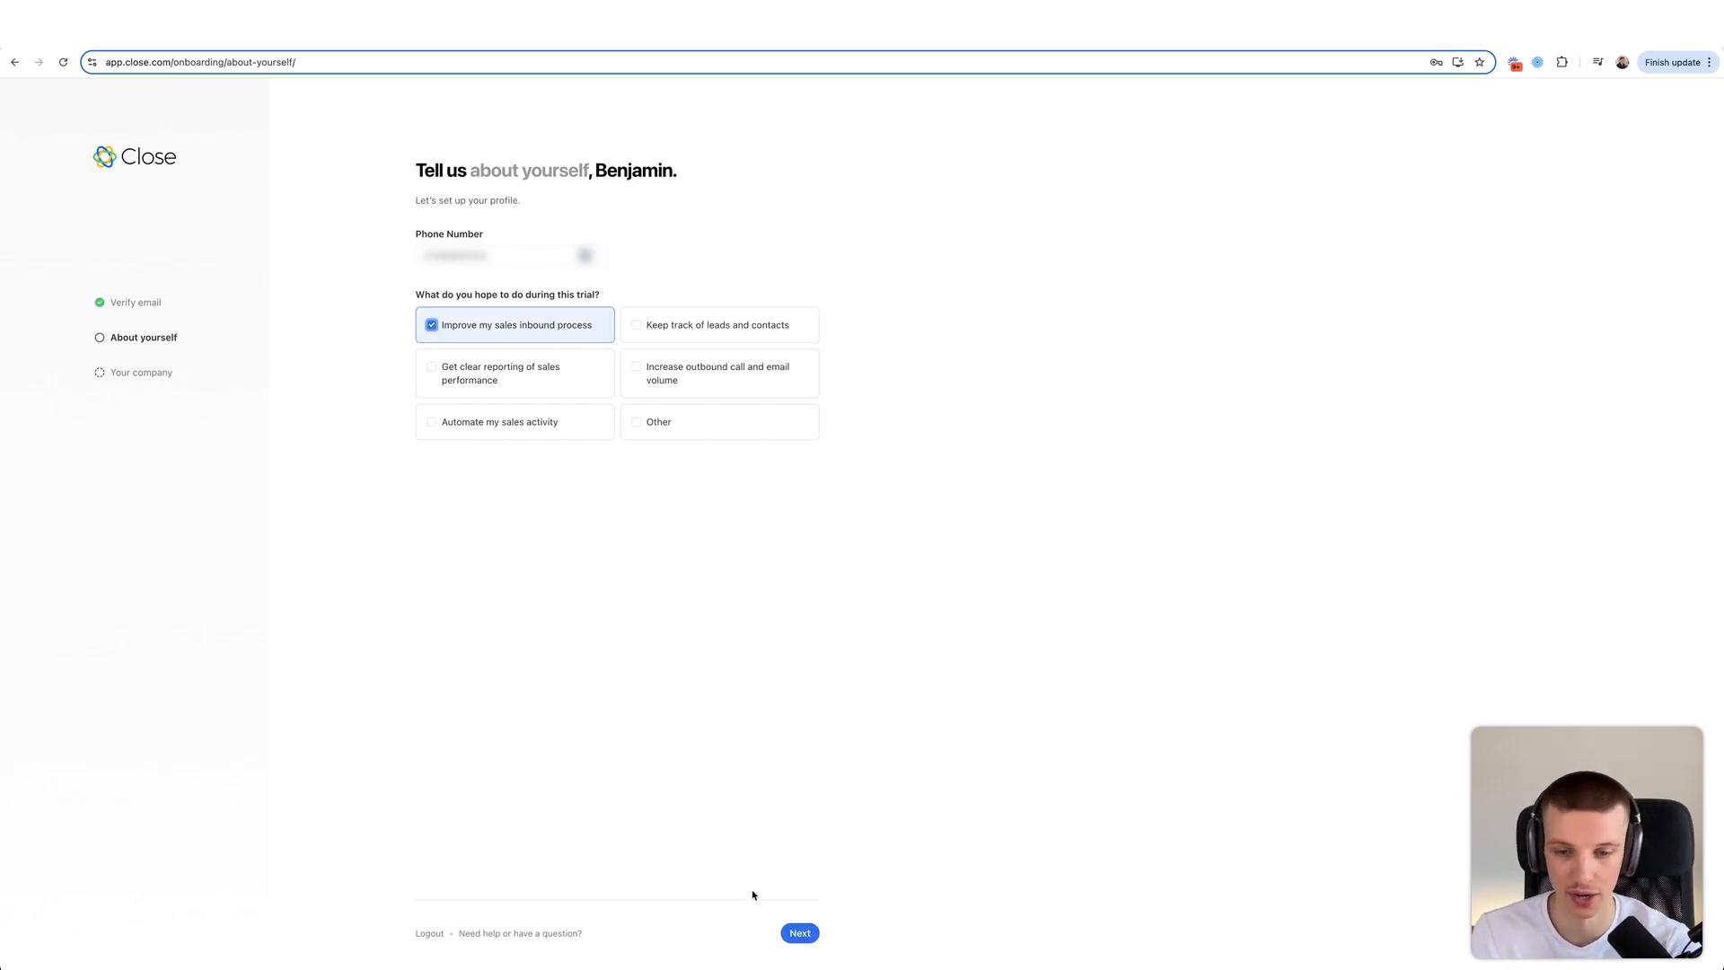
pyautogui.click(788, 932)
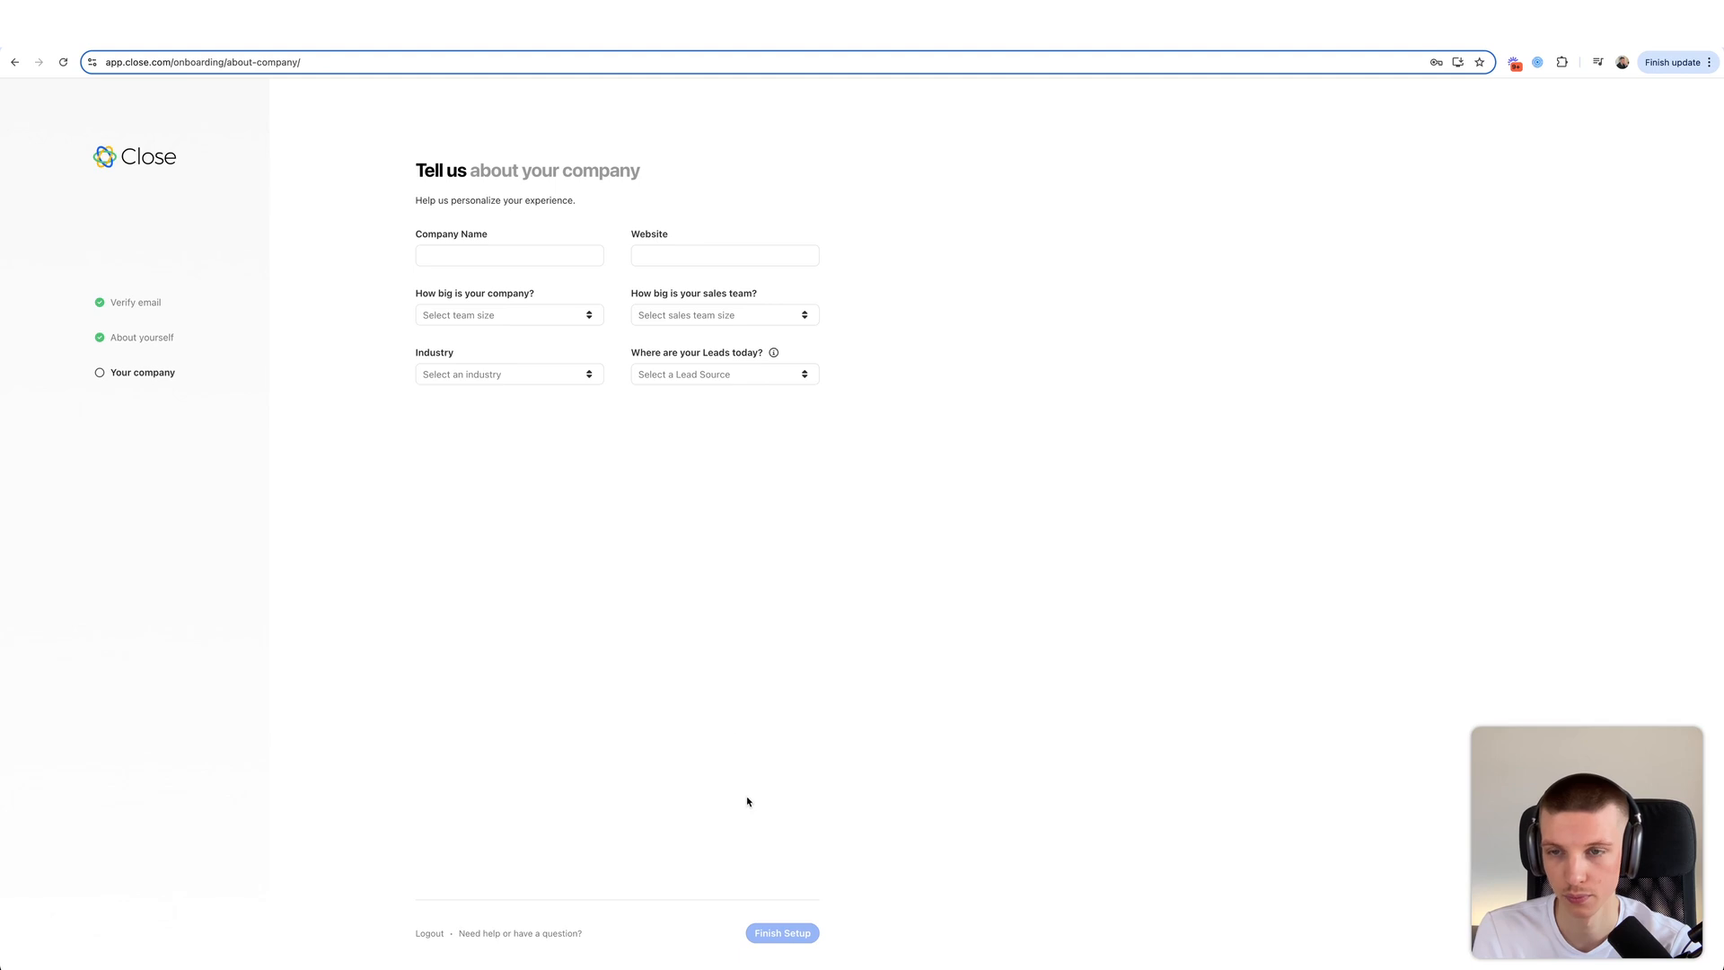
# - Enter Acquisition Systems as company name and acquisitionsystems.com as website
pyautogui.click(513, 260)
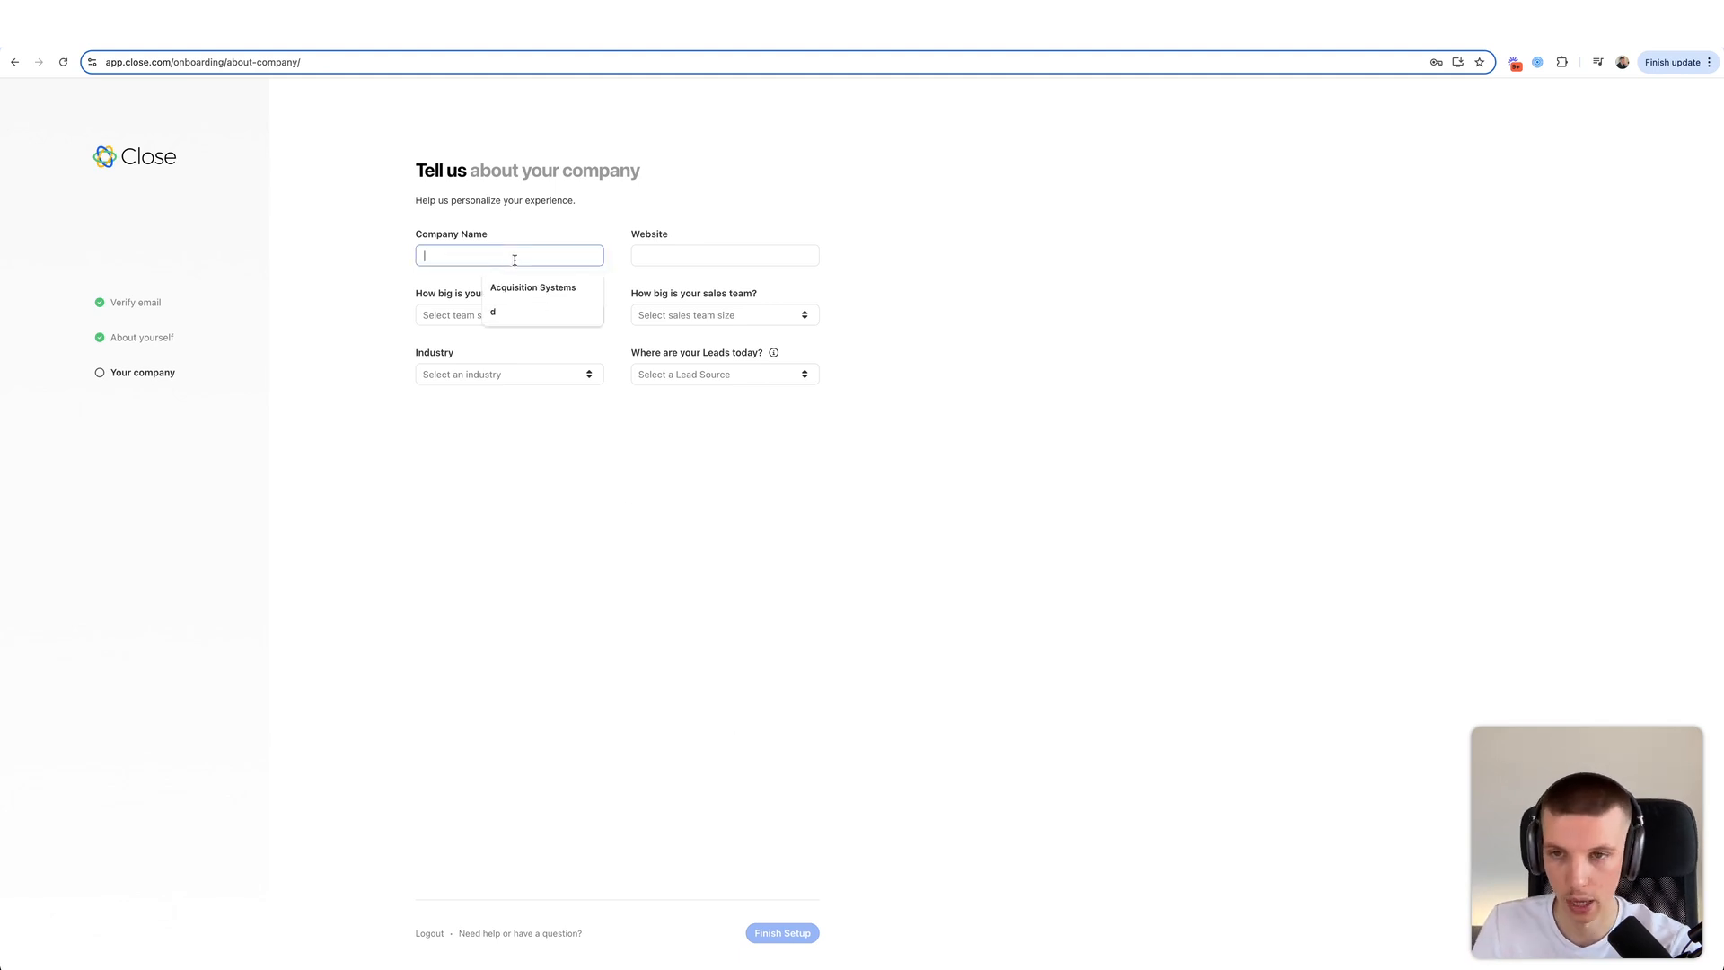
pyautogui.click(532, 287)
pyautogui.click(719, 256)
pyautogui.click(747, 286)
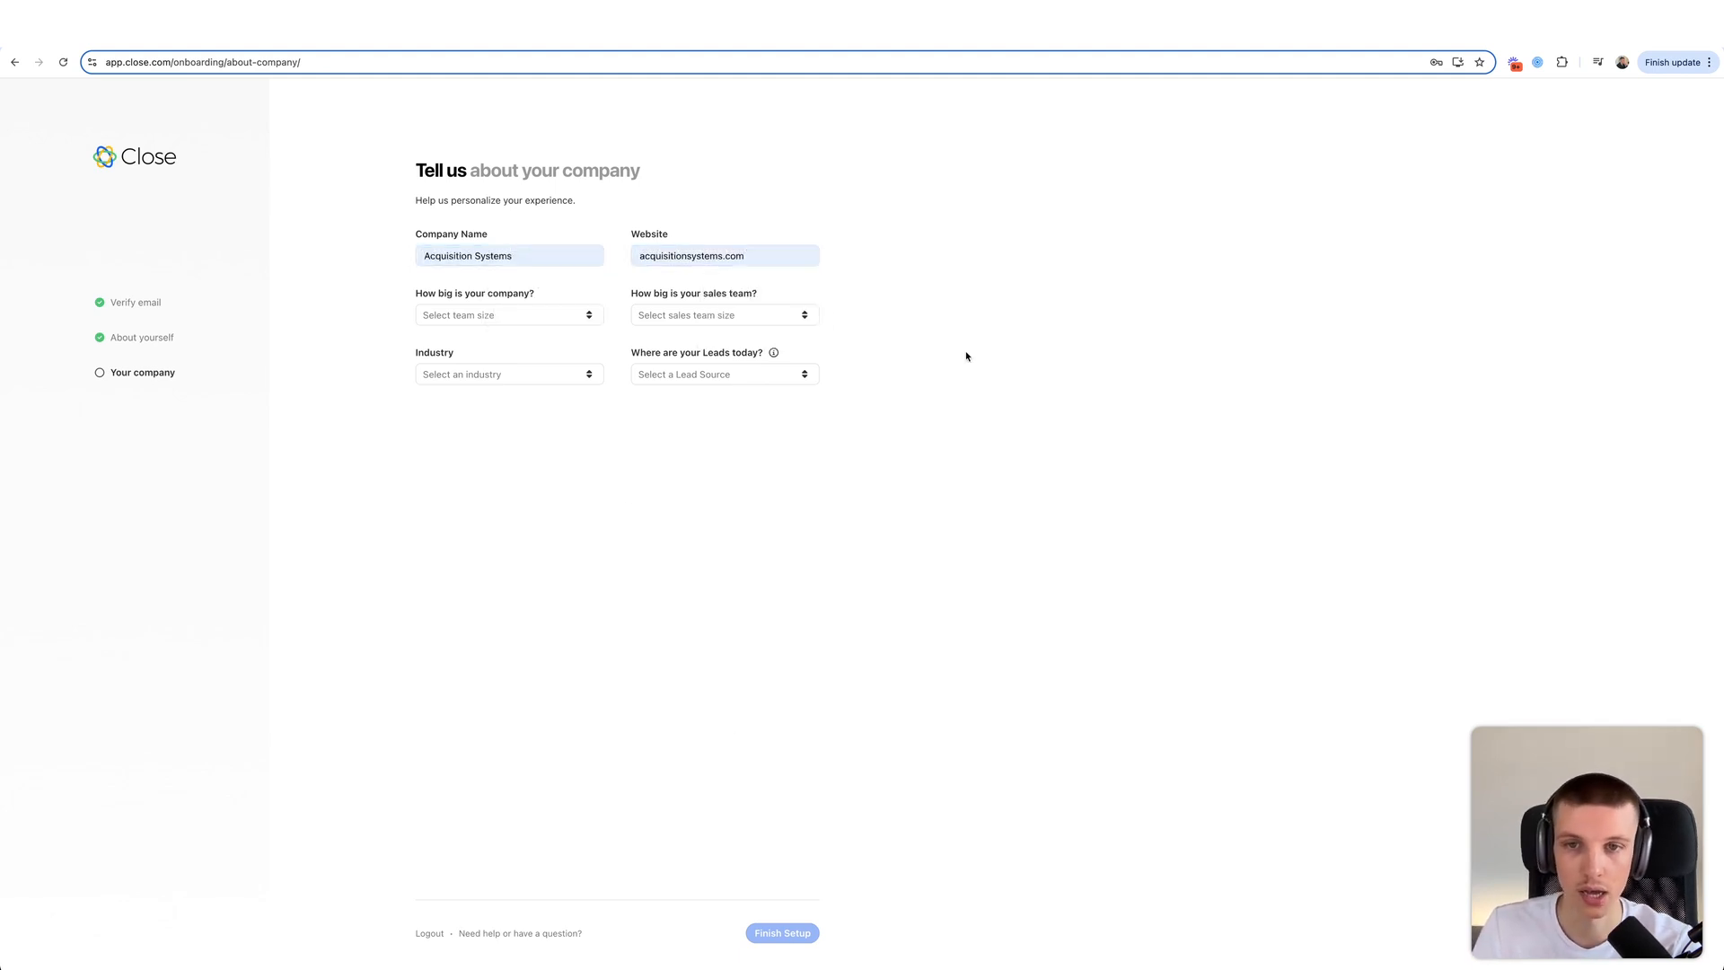
# - Choose 20-99 employees, 2-10 sales team, Digital Marketing and no leads yet, then finish setup
pyautogui.click(528, 314)
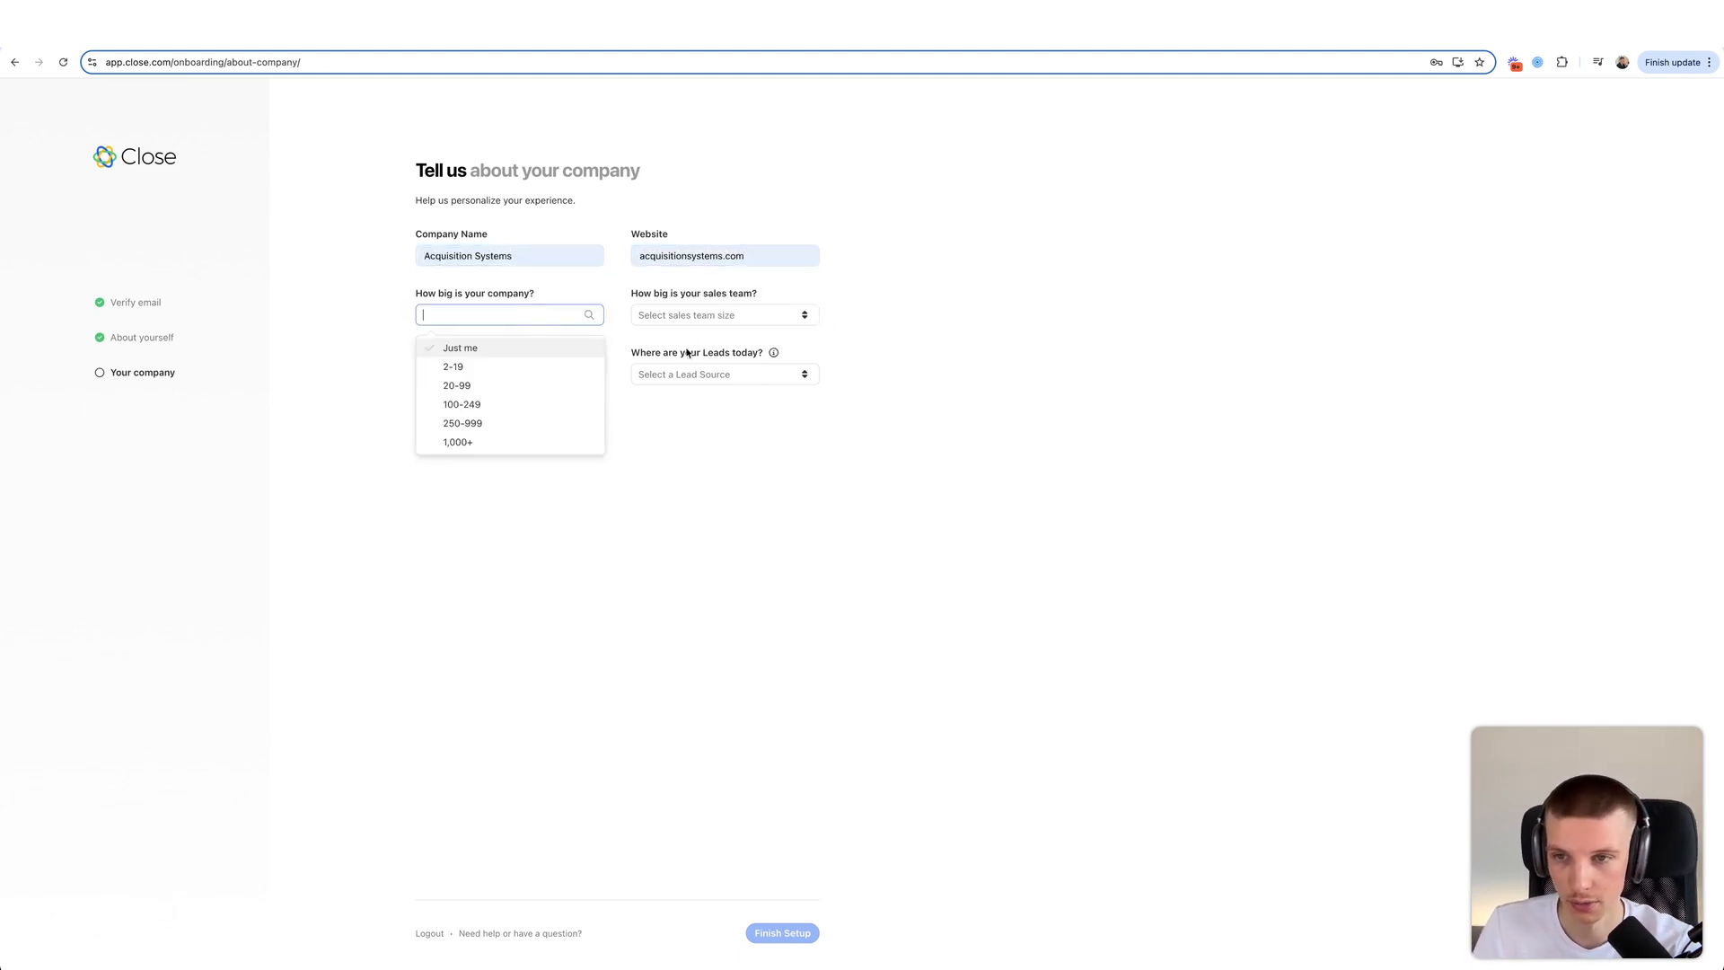
pyautogui.click(477, 387)
pyautogui.click(717, 322)
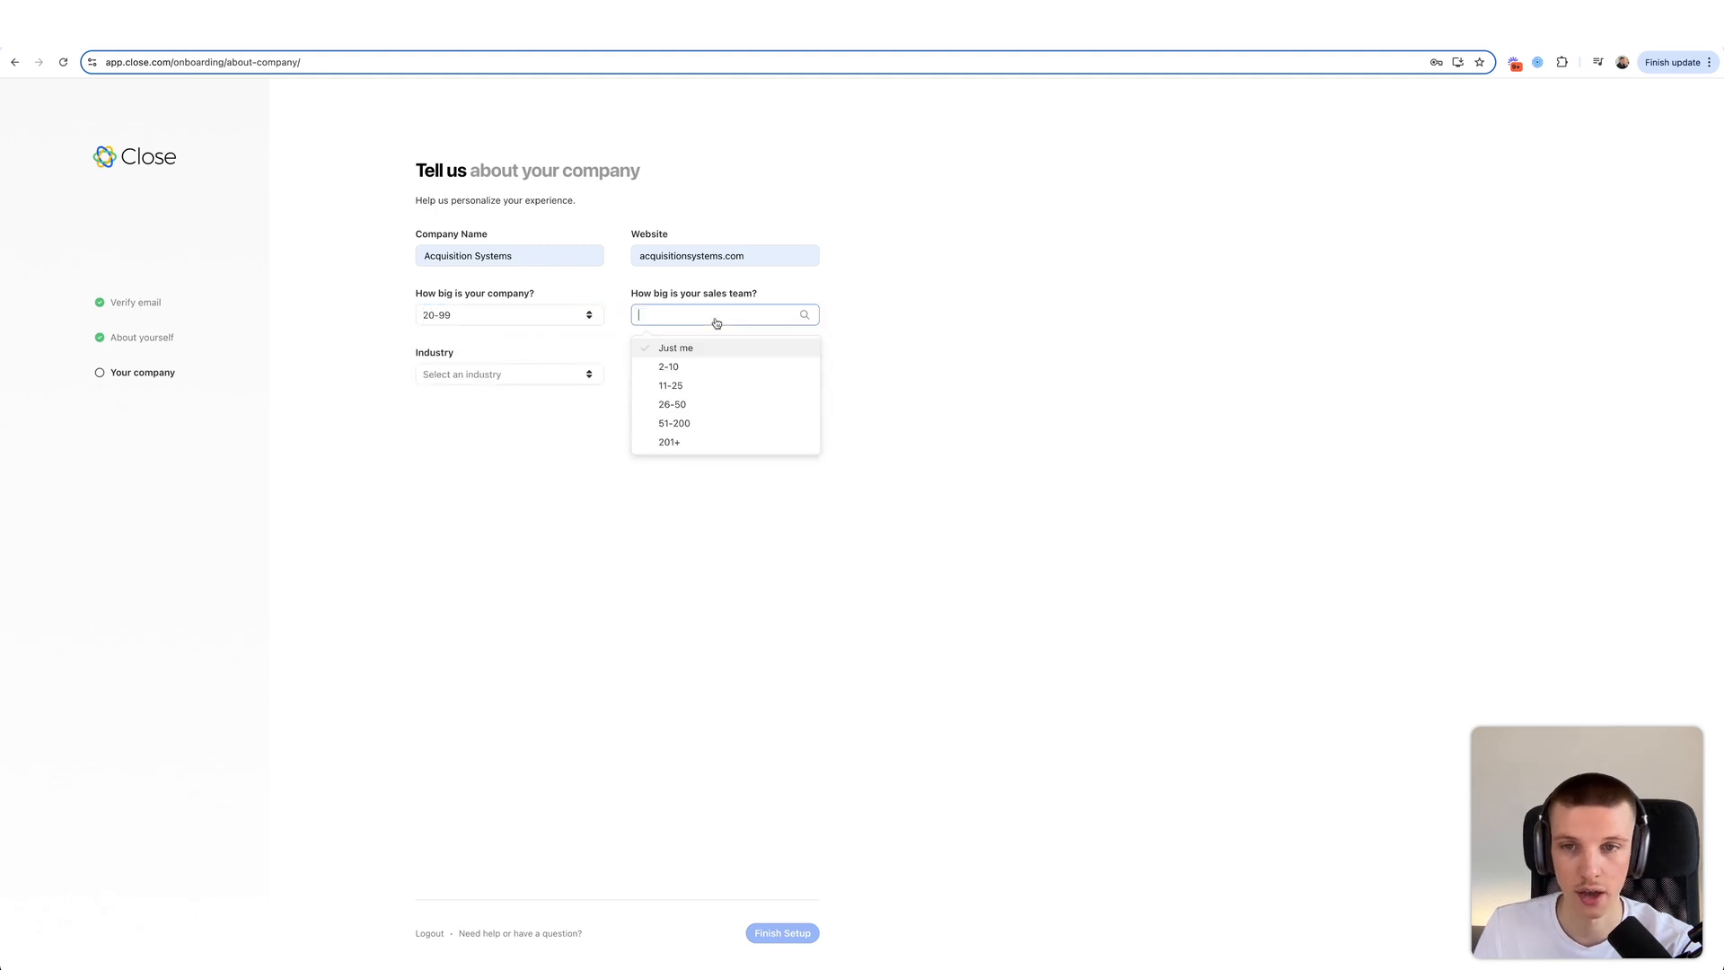
pyautogui.click(717, 367)
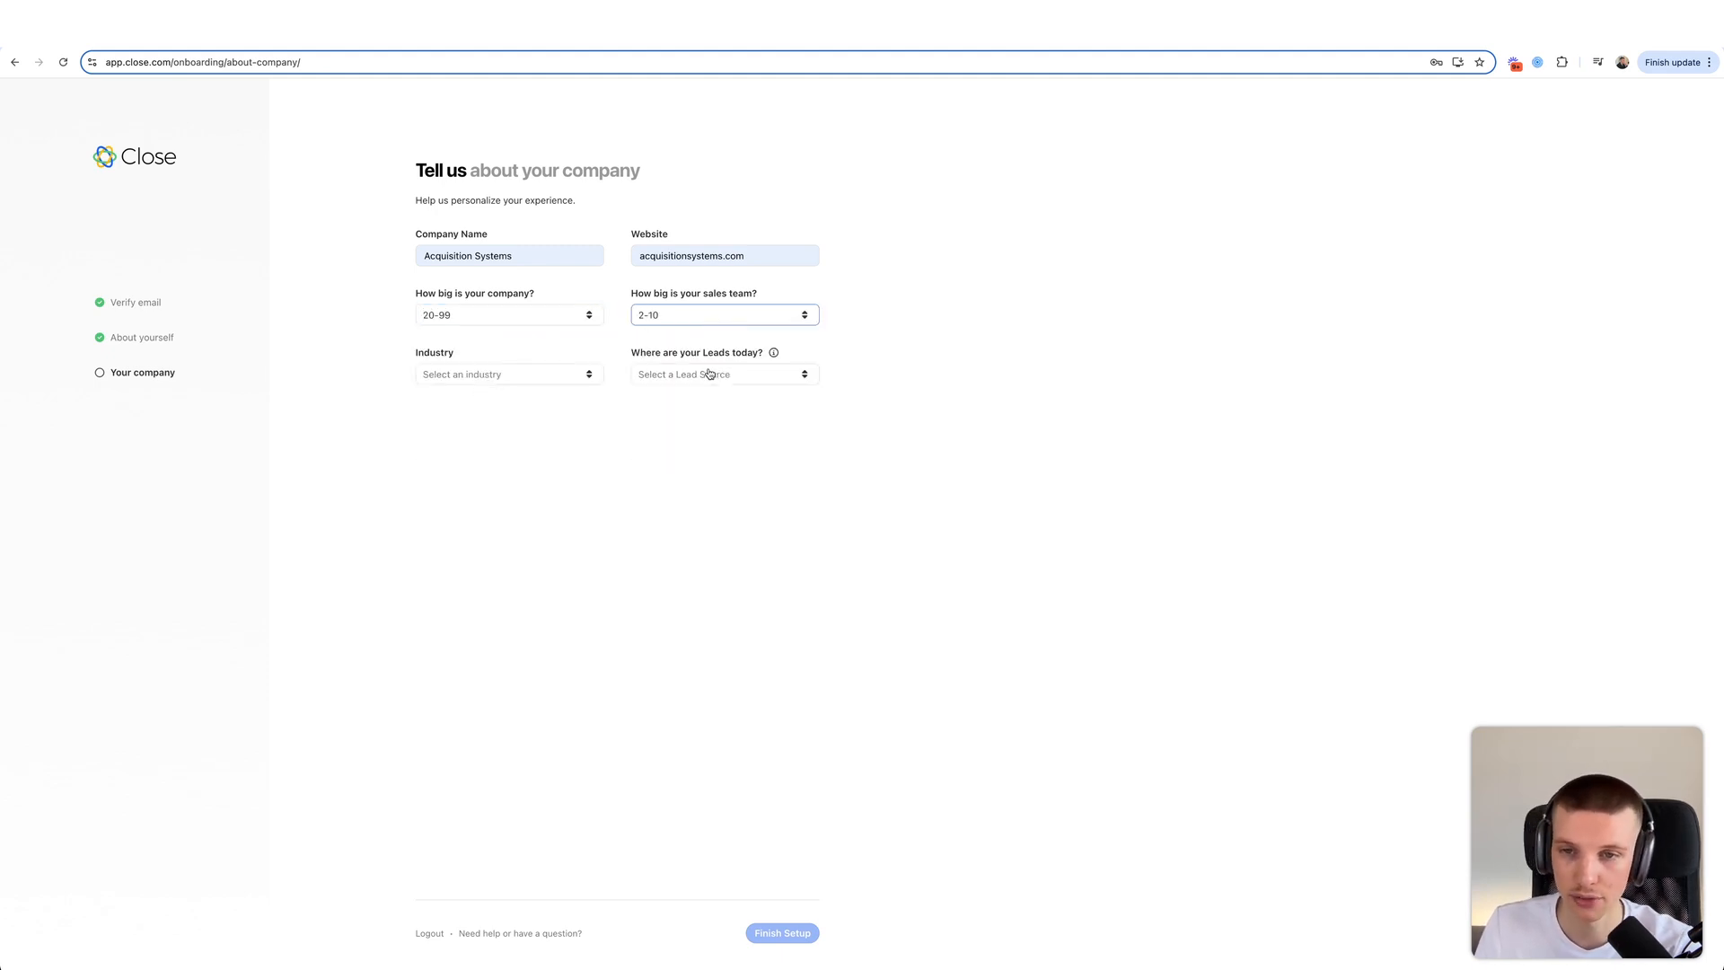
pyautogui.click(524, 375)
pyautogui.write('mark')
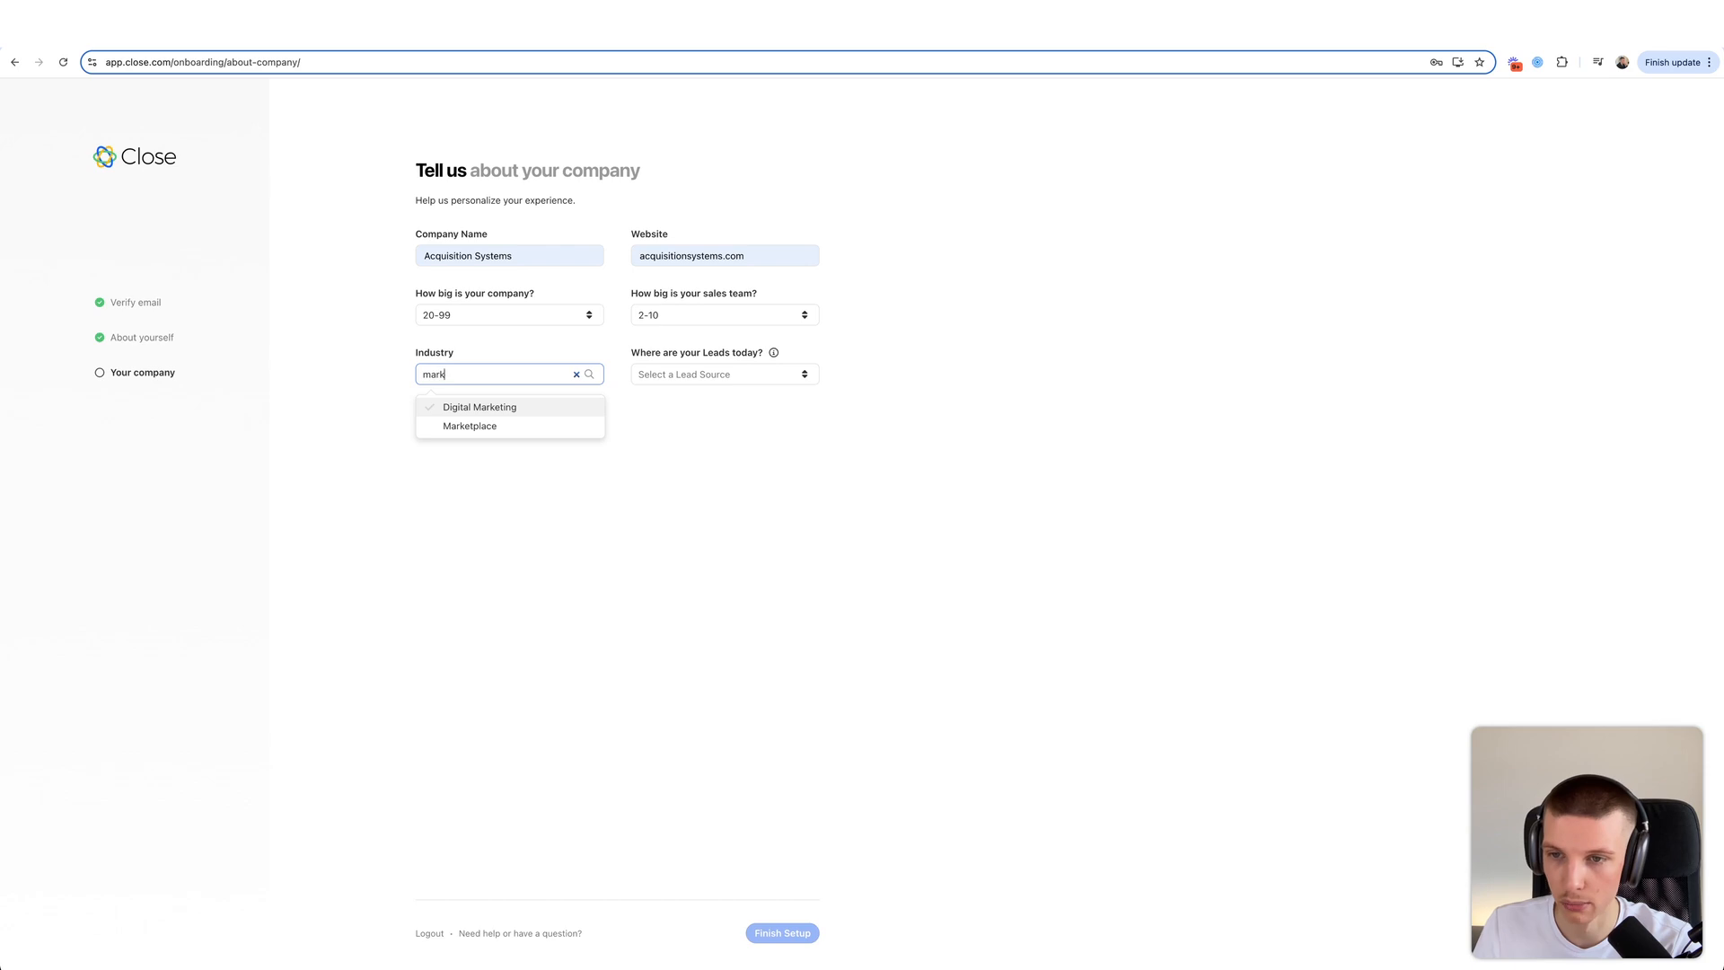
pyautogui.write('e')
pyautogui.click(515, 409)
pyautogui.click(725, 373)
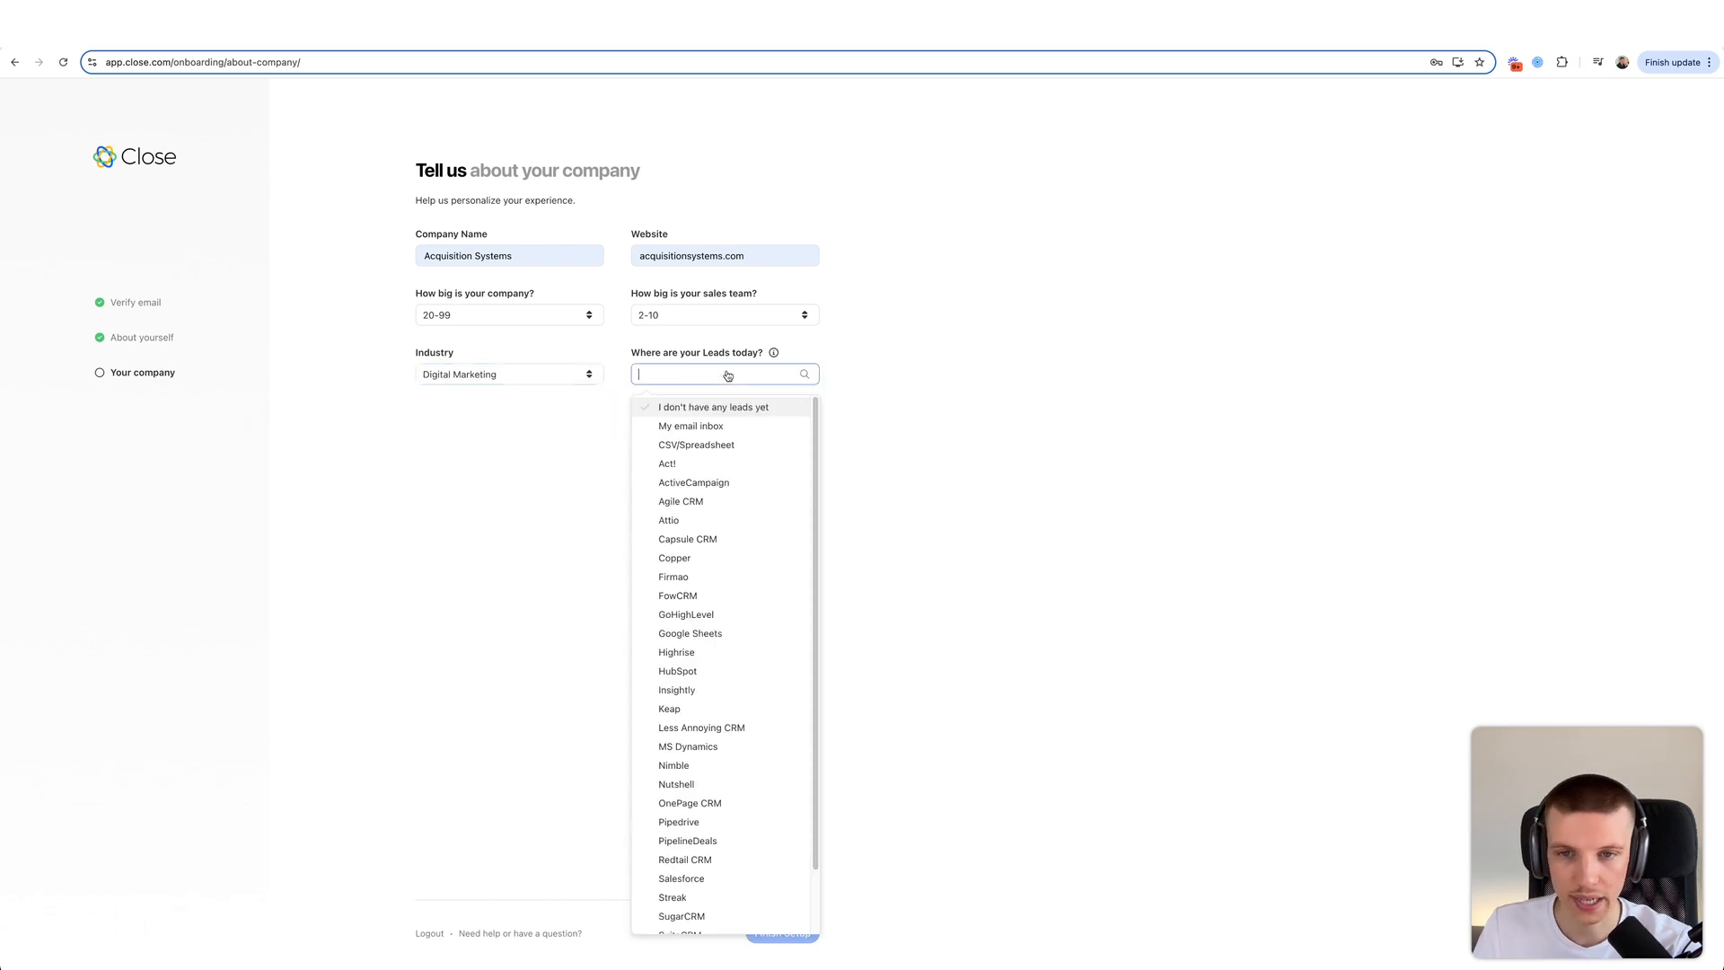
pyautogui.click(713, 407)
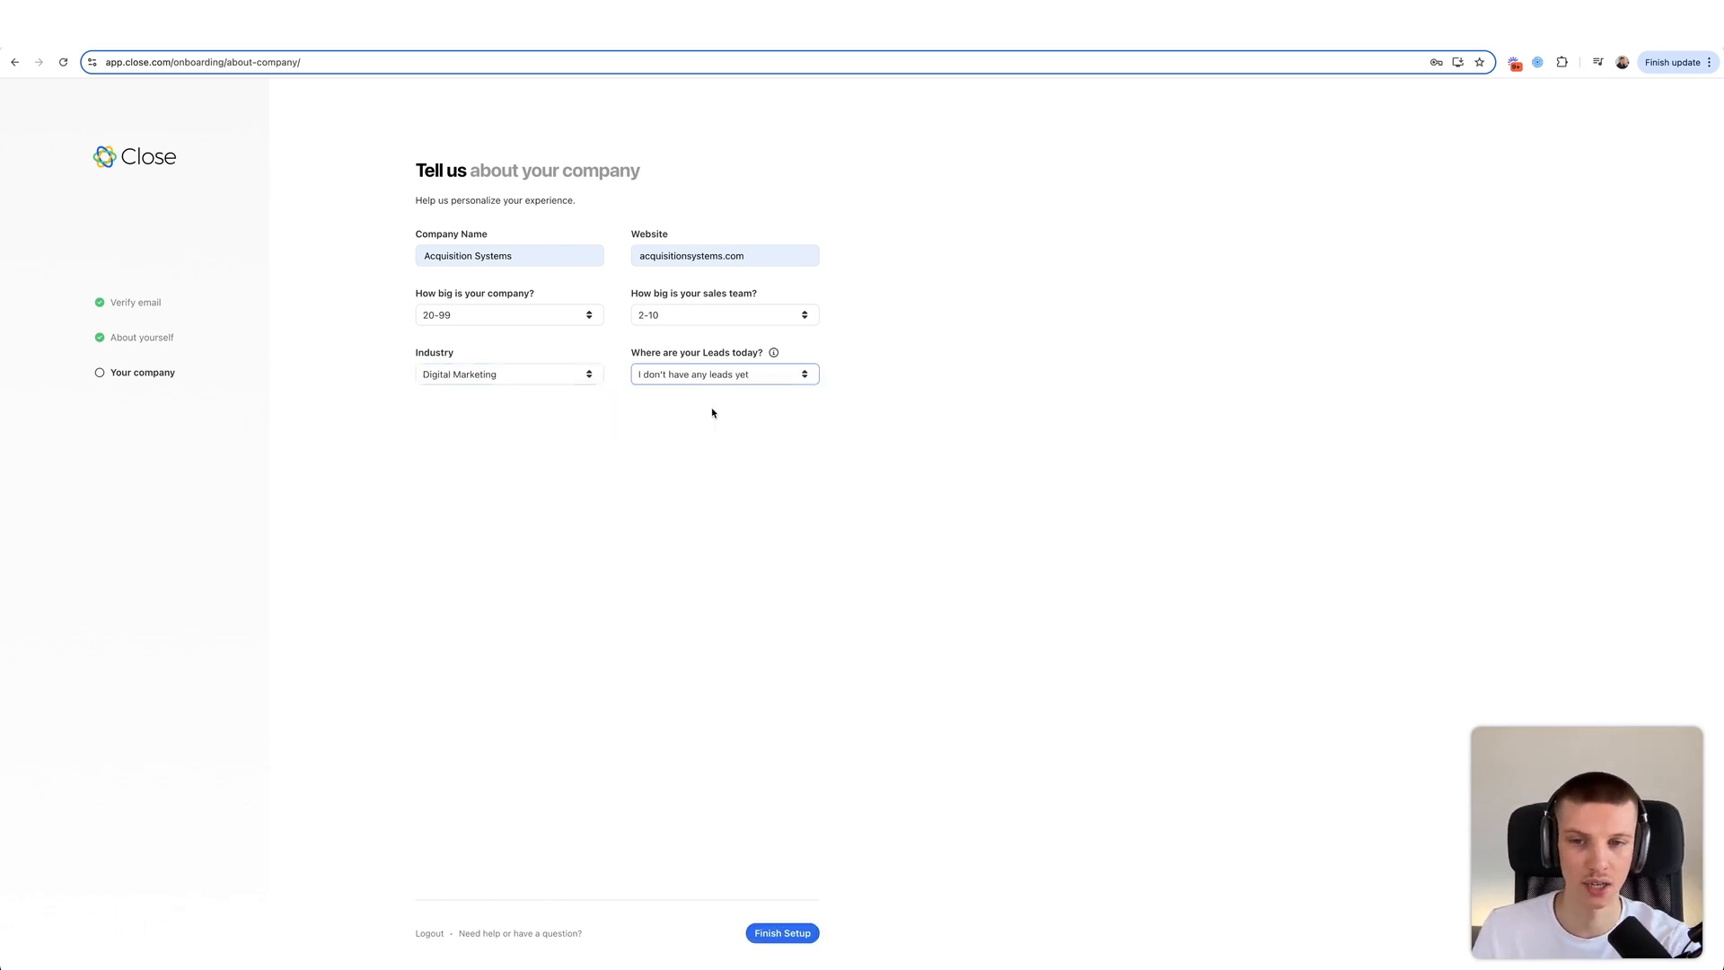
pyautogui.click(668, 432)
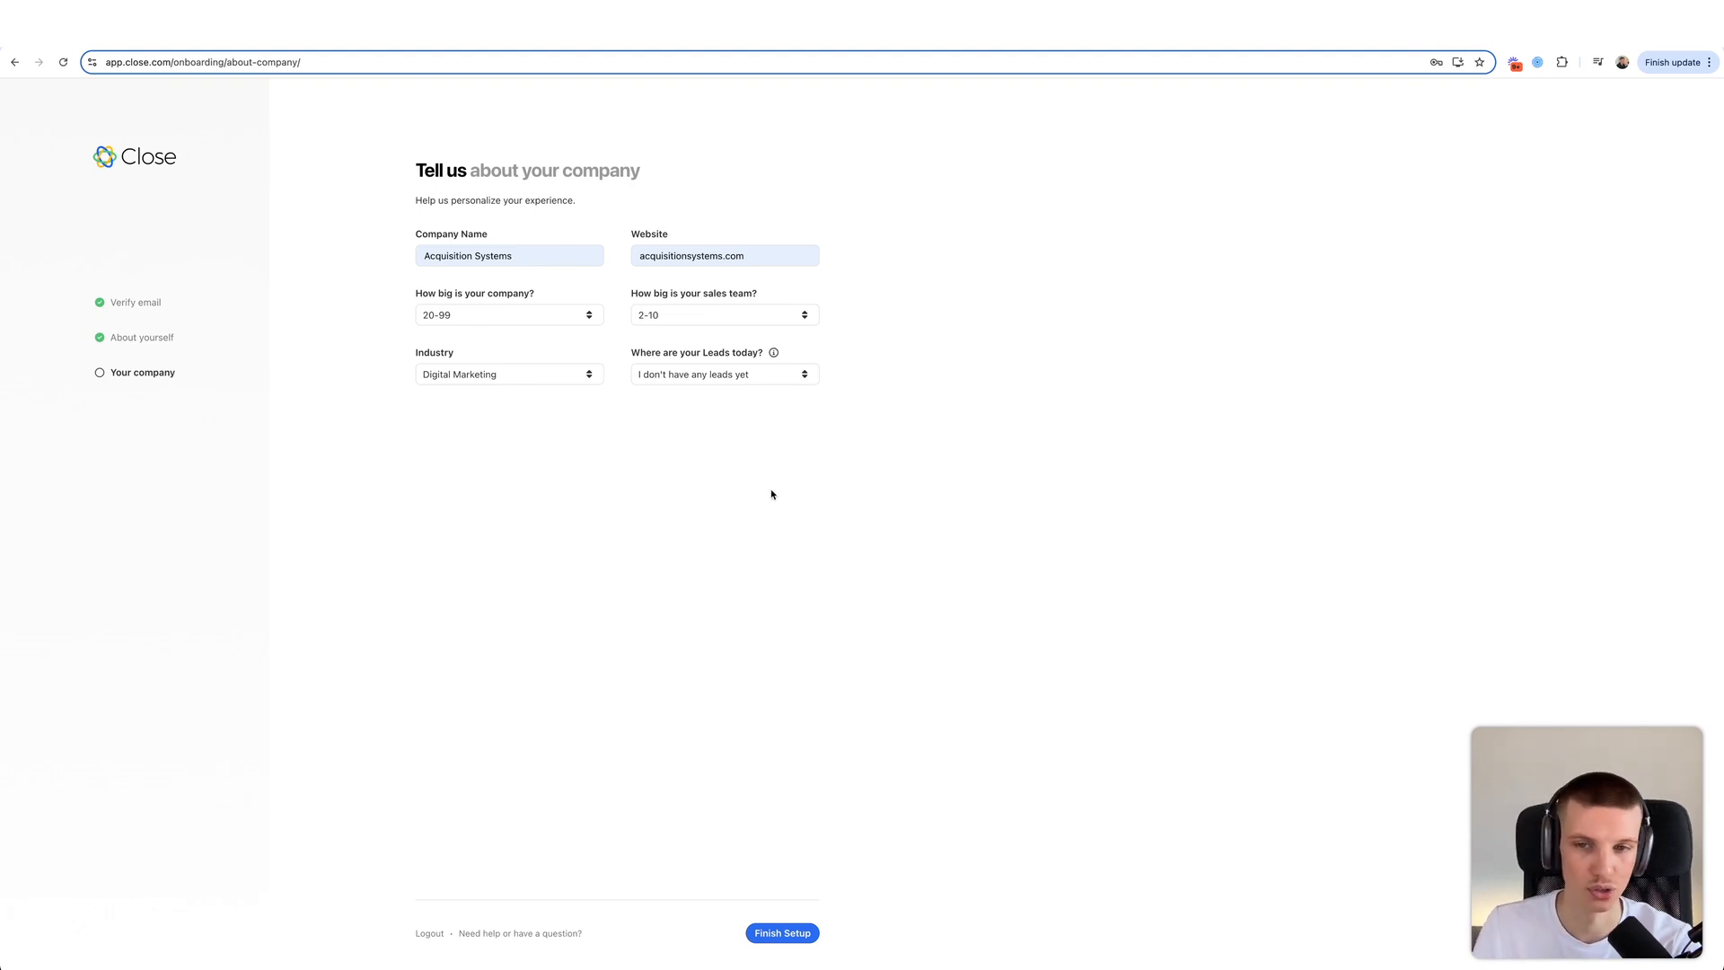
pyautogui.click(793, 934)
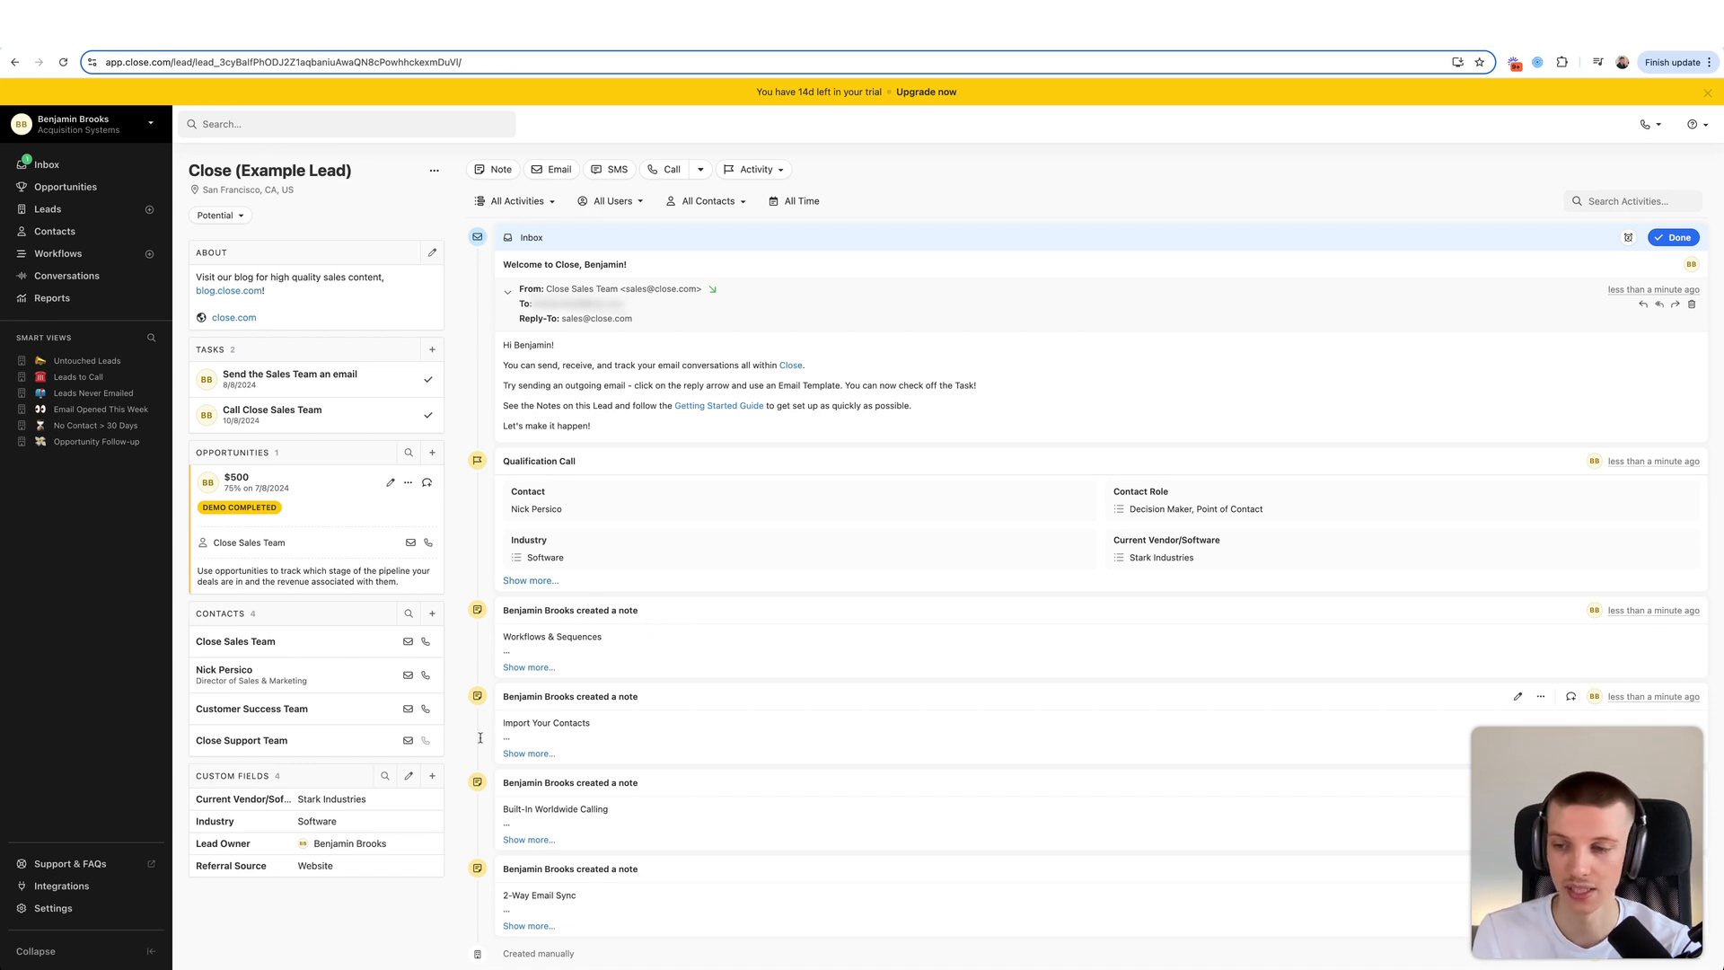
# - Open Settings from the left sidebar once the example lead has loaded
pyautogui.click(84, 910)
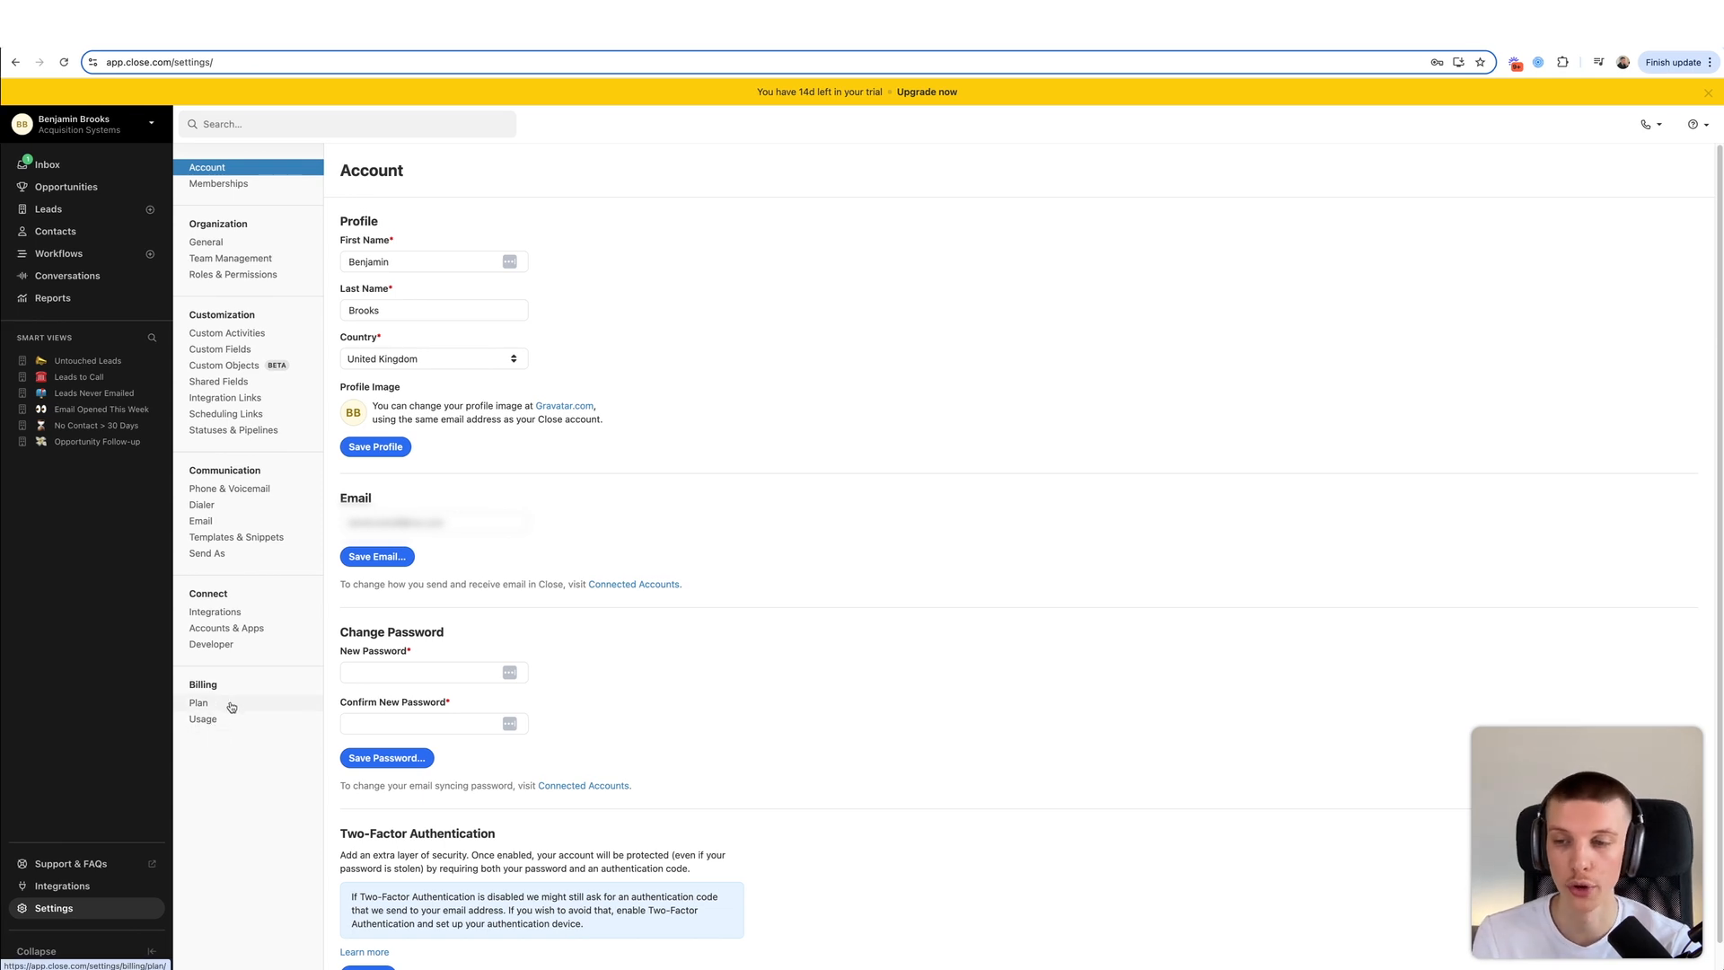
# - Open the Billing Plan page and highlight the Professional and Enterprise custom activity limits
pyautogui.click(229, 704)
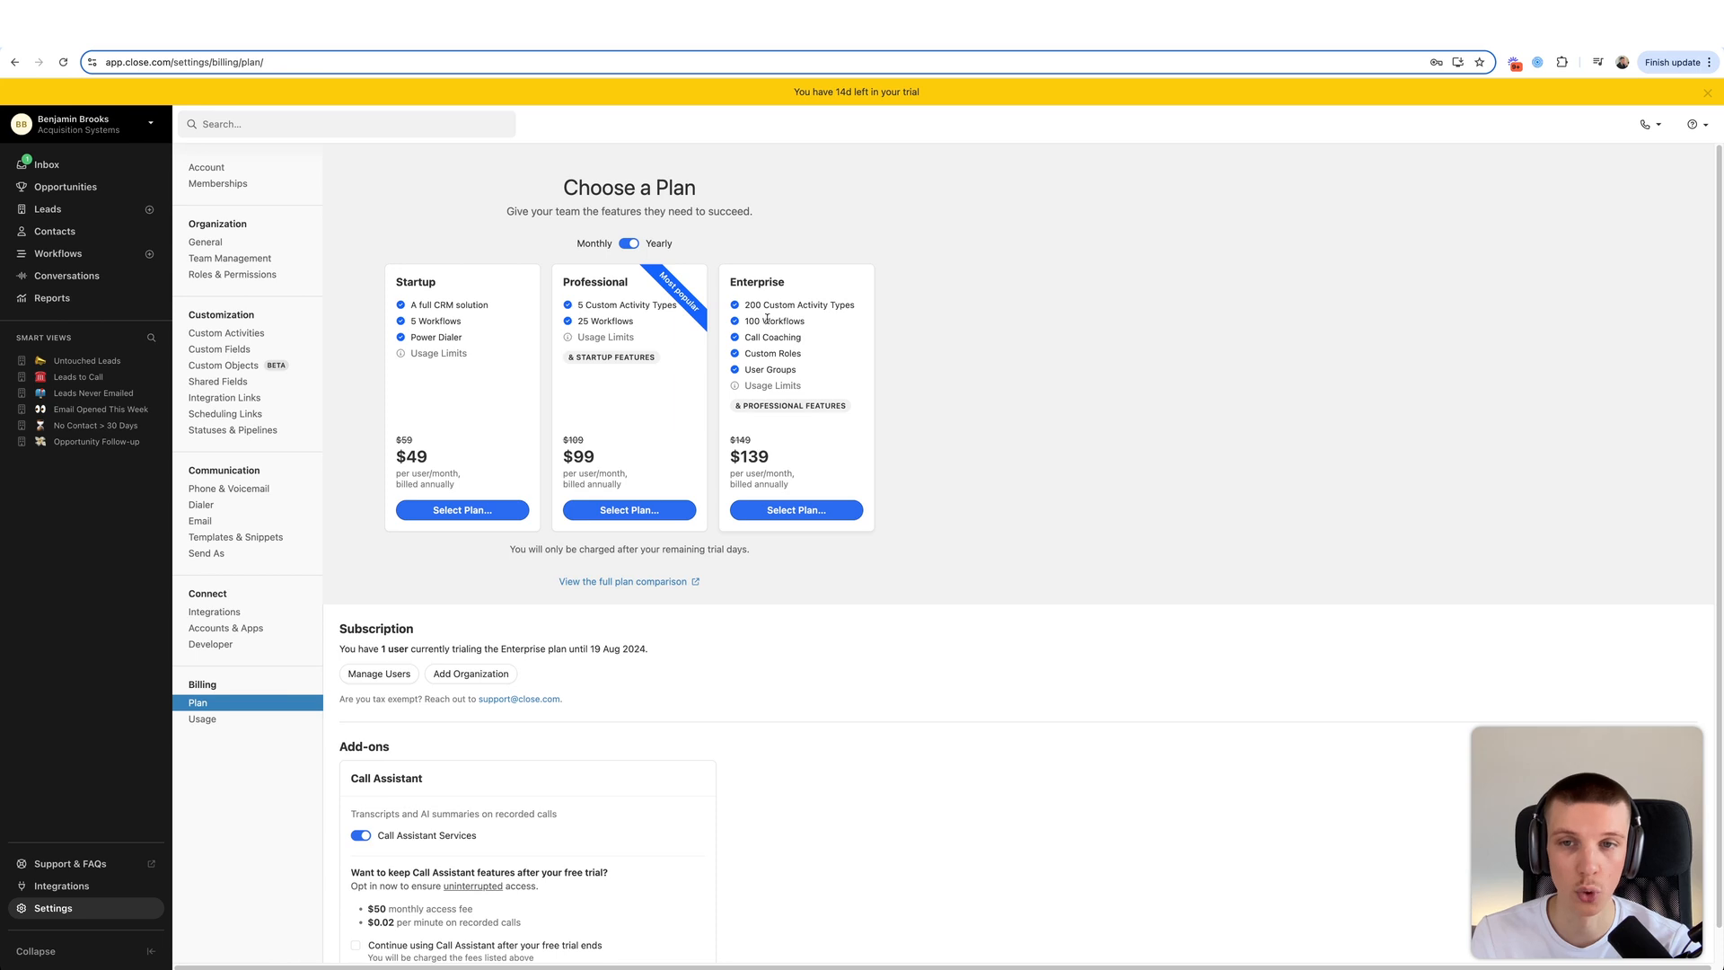
pyautogui.moveTo(577, 306); pyautogui.dragTo(670, 306)
pyautogui.click(669, 306)
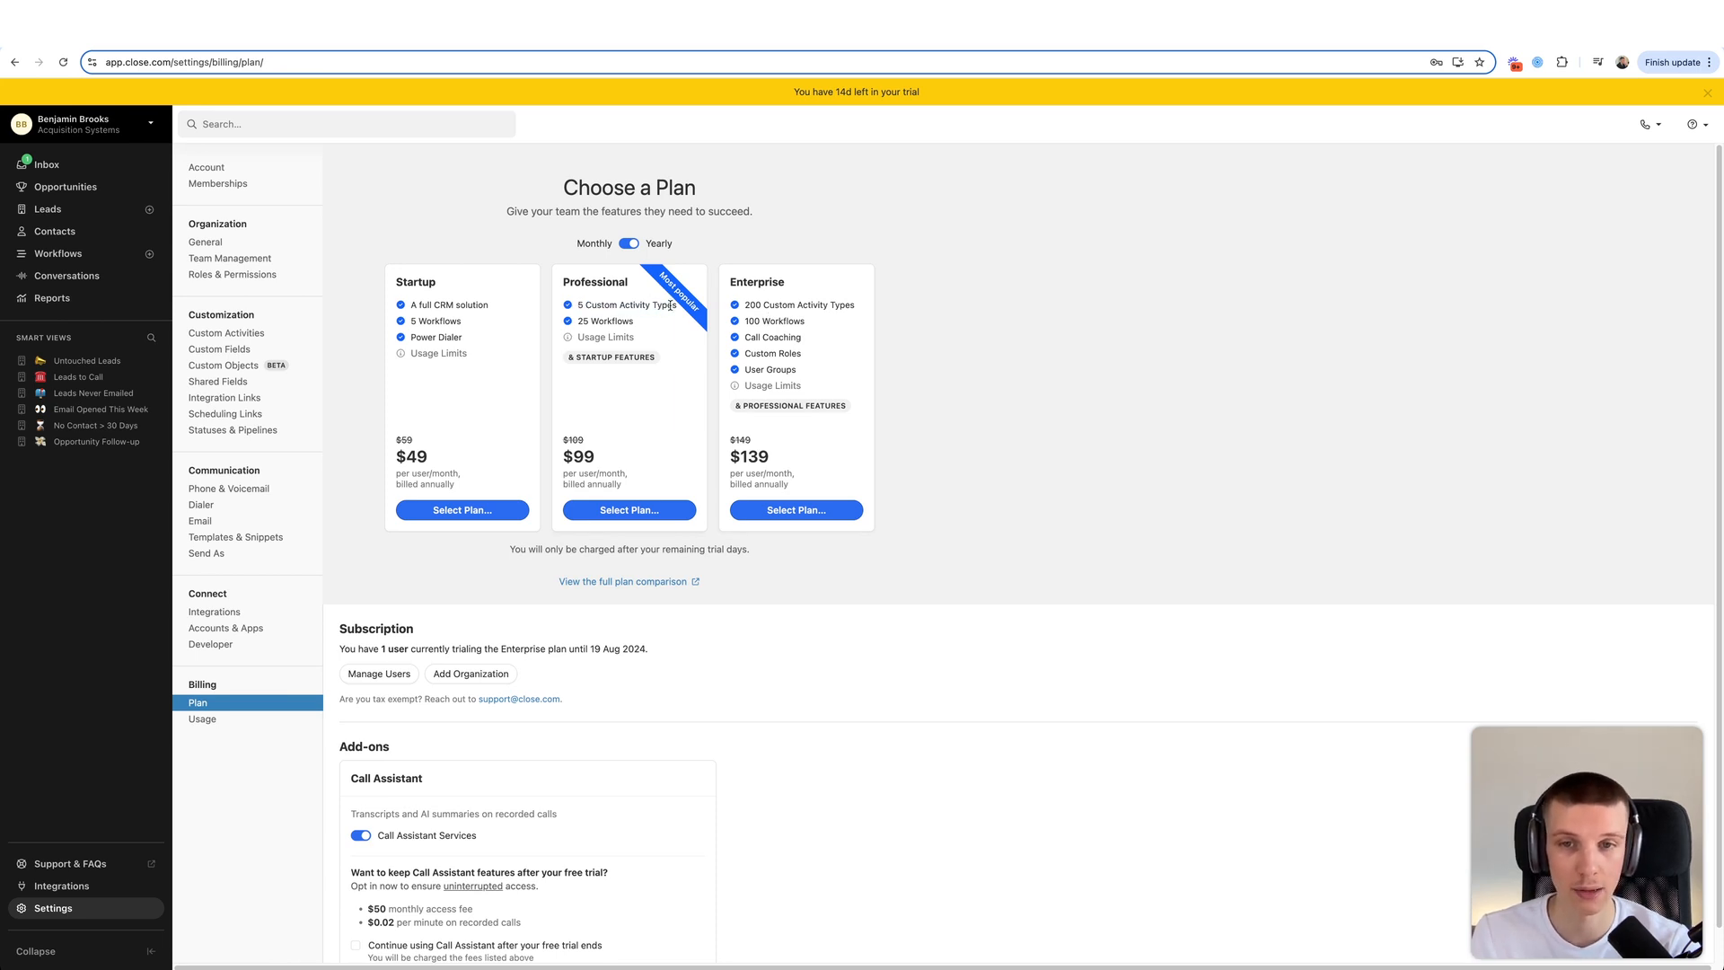
pyautogui.moveTo(745, 305); pyautogui.dragTo(835, 306)
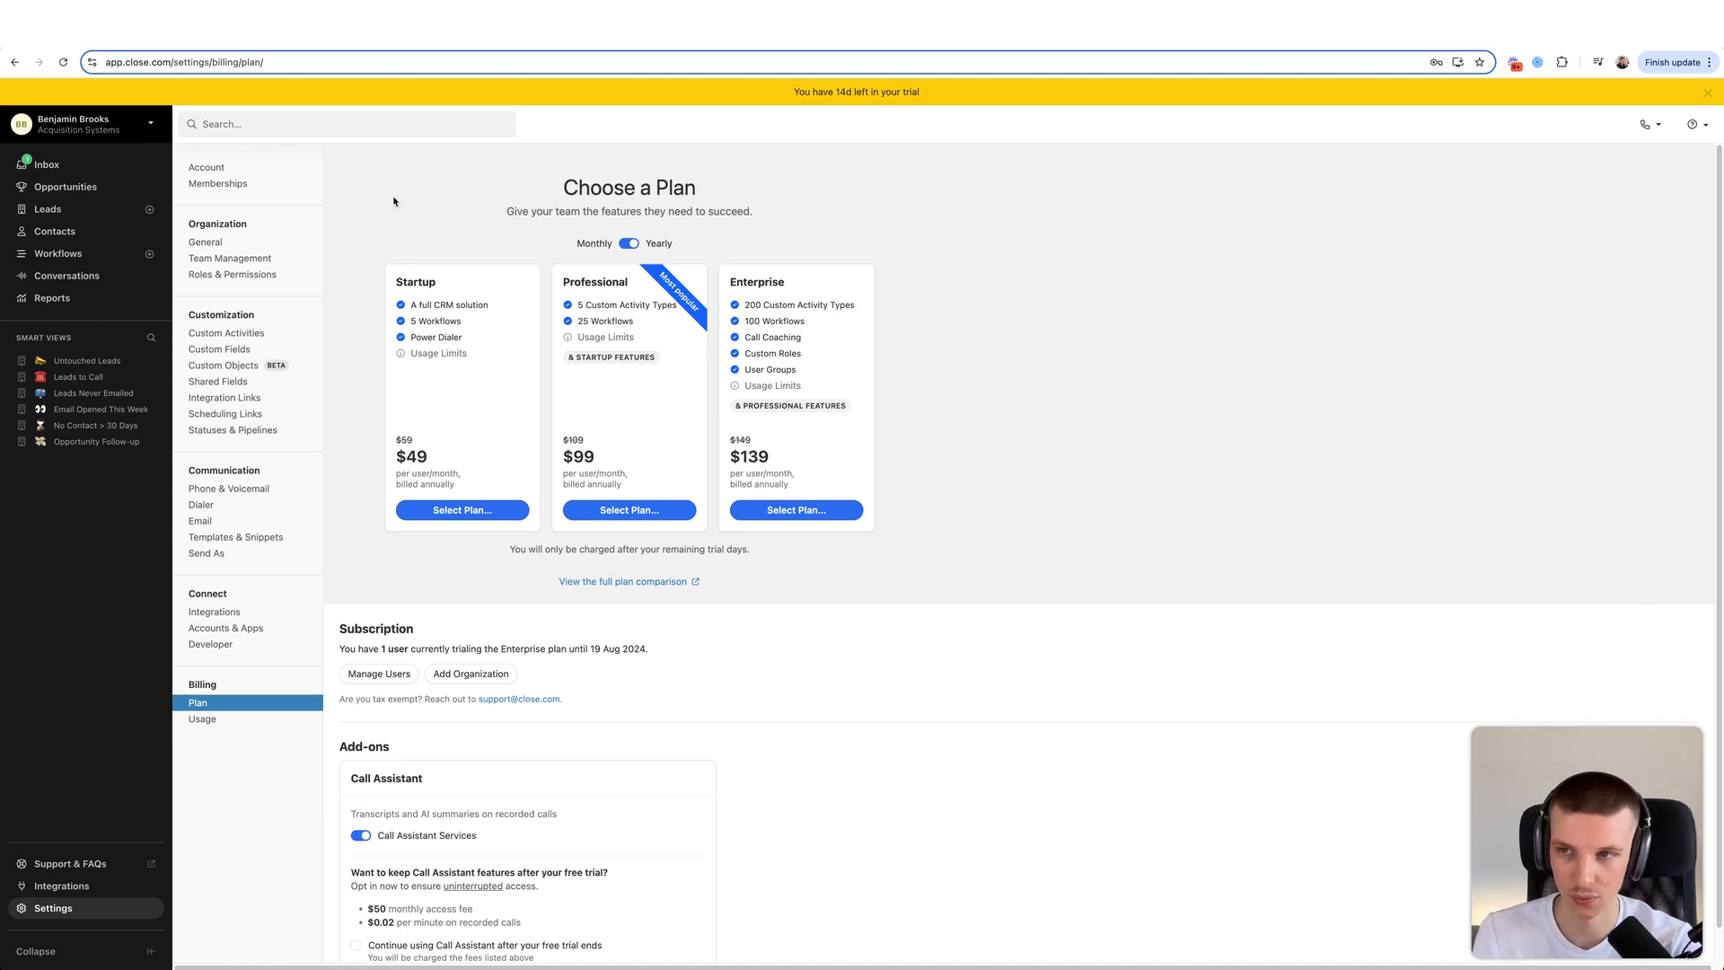
# - Change the organization currency to GBP – British Pound in General settings and save it
pyautogui.click(243, 167)
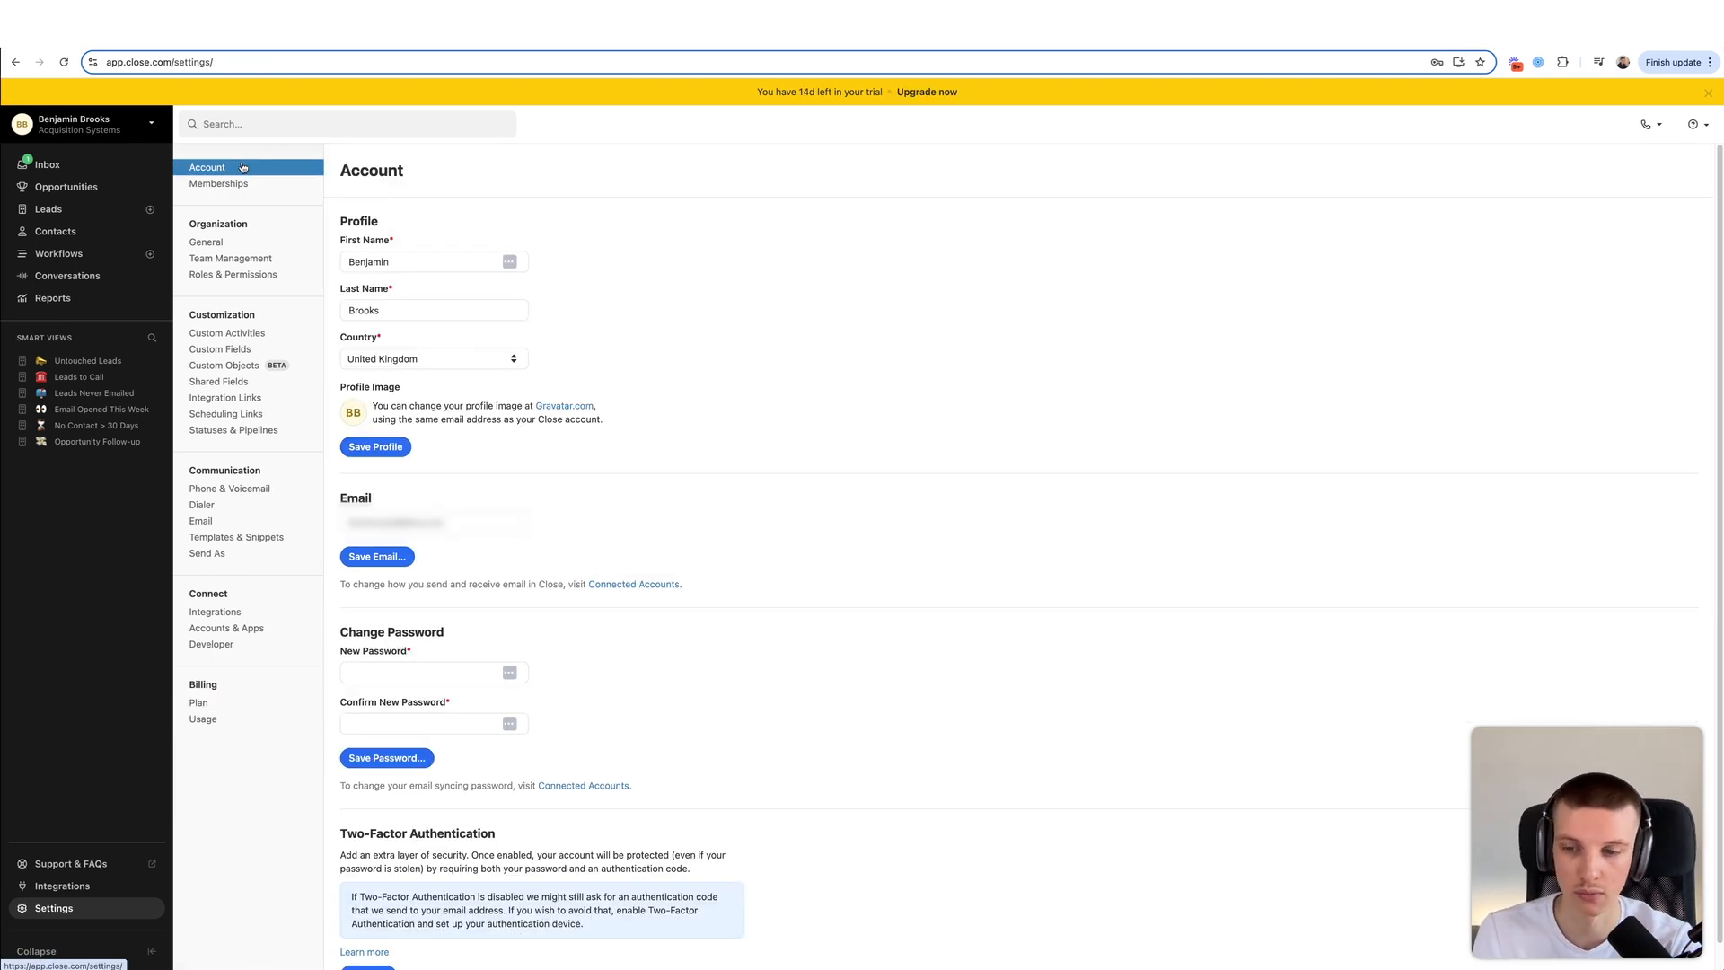
pyautogui.click(247, 184)
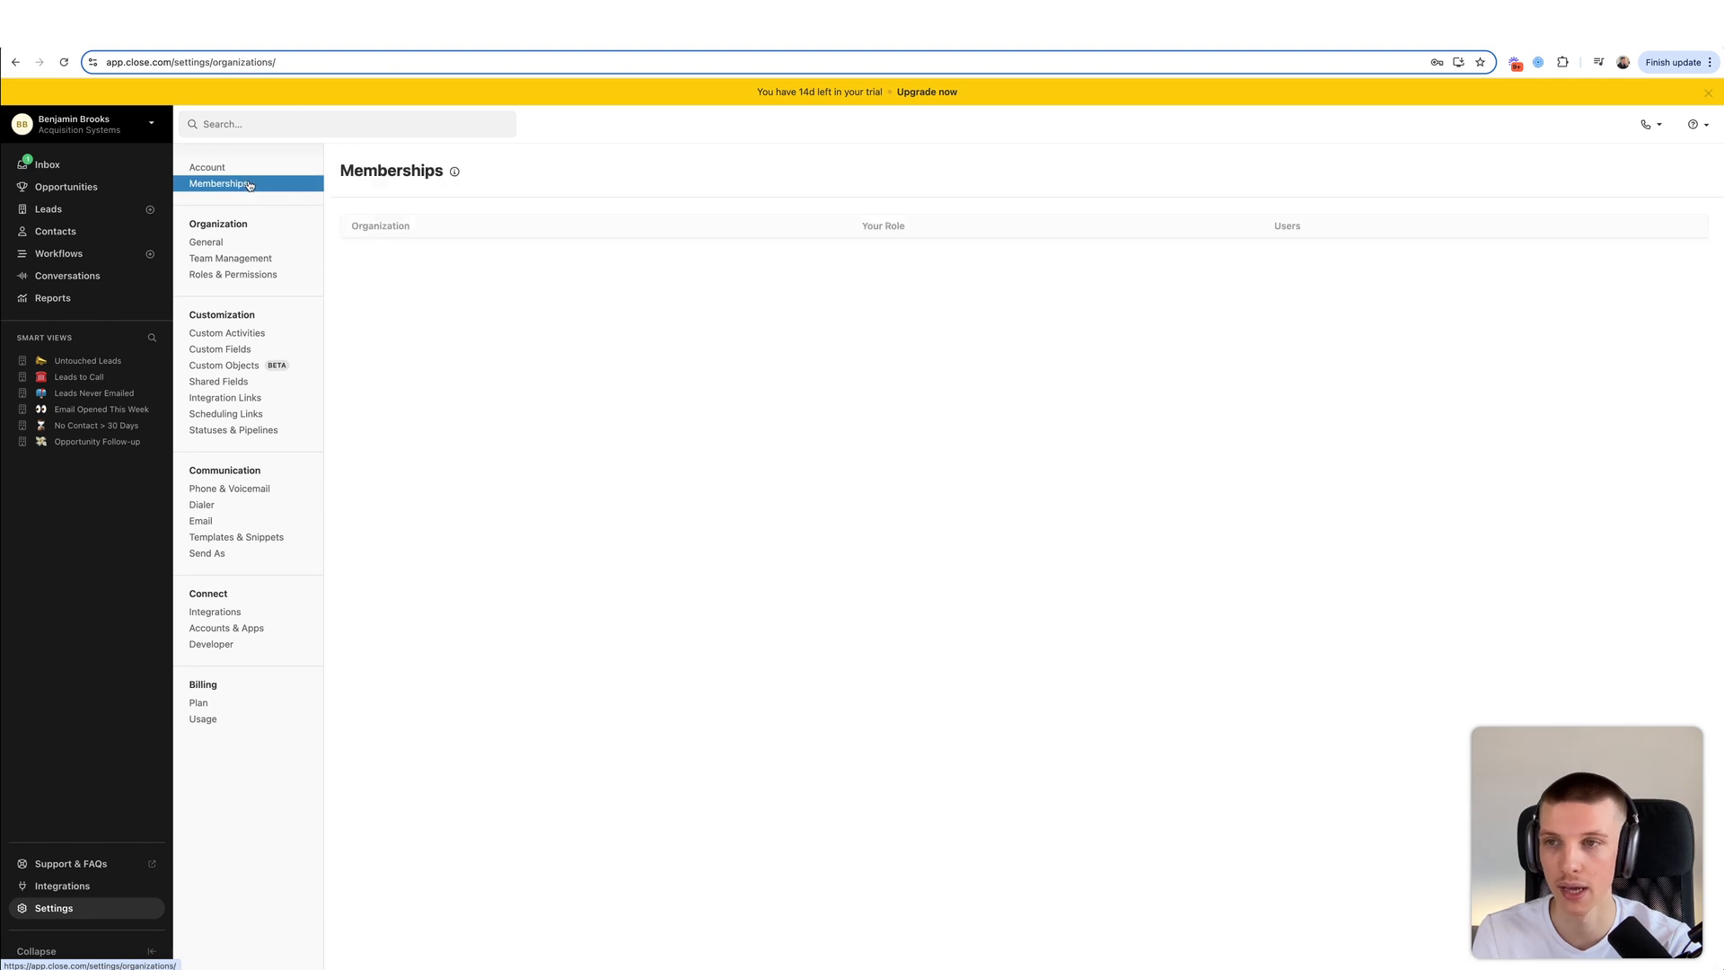
pyautogui.click(245, 245)
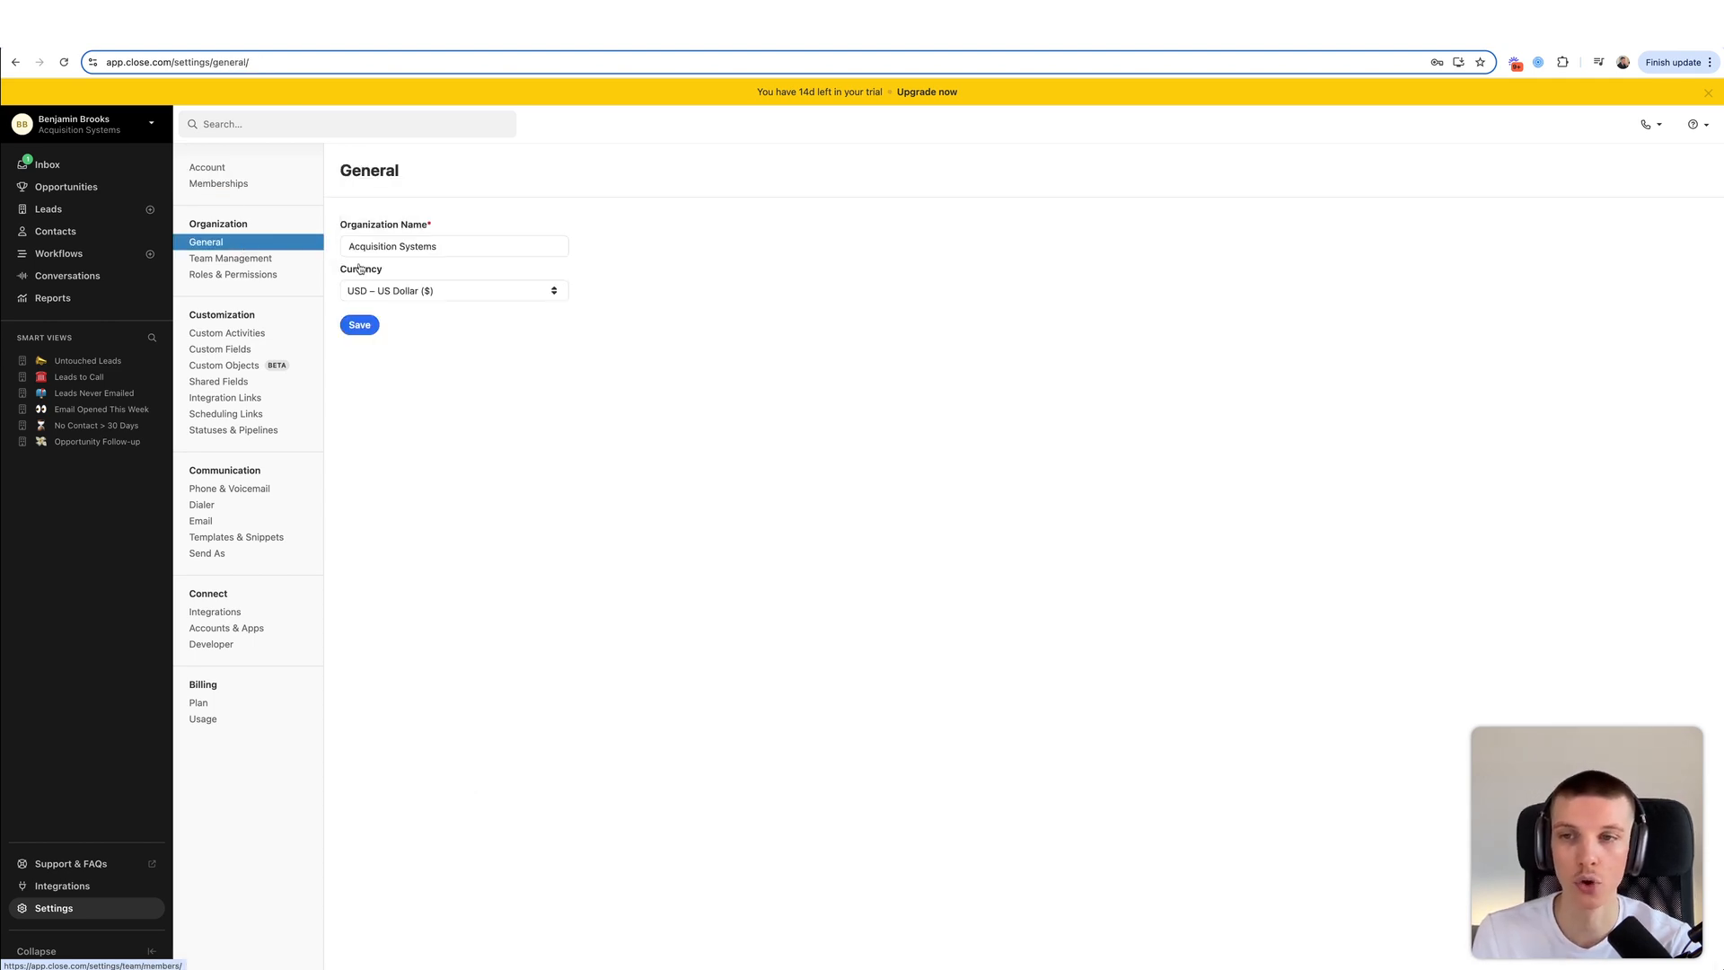
pyautogui.click(447, 292)
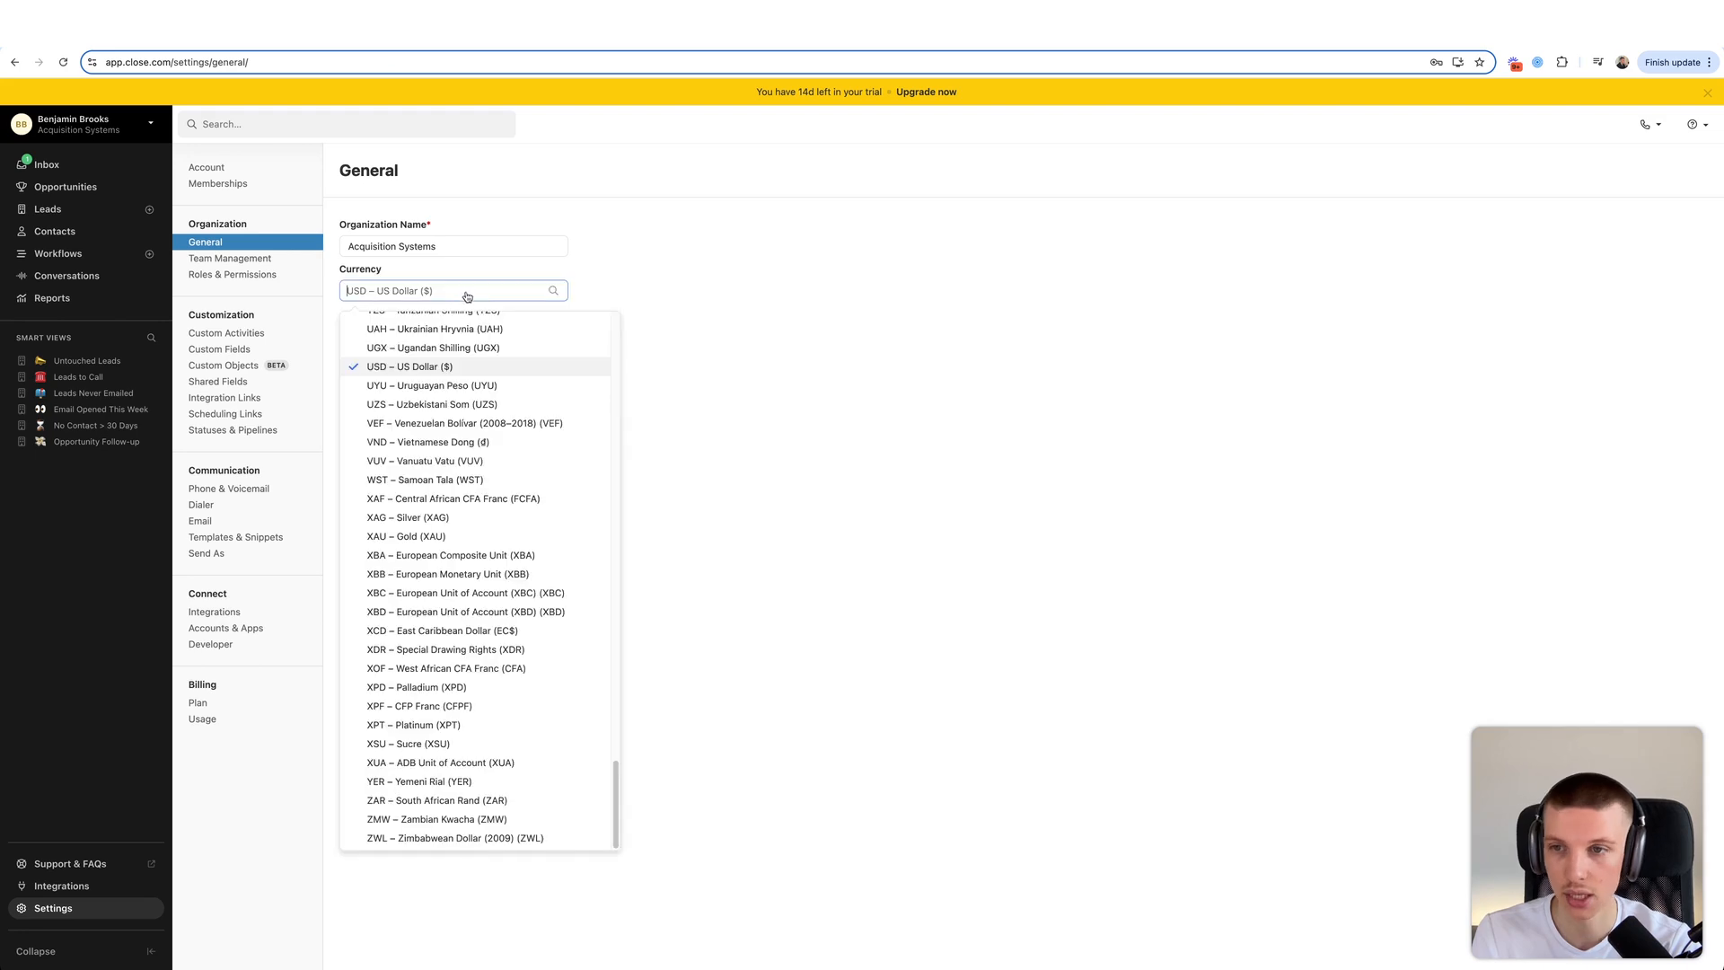
pyautogui.write('usd')
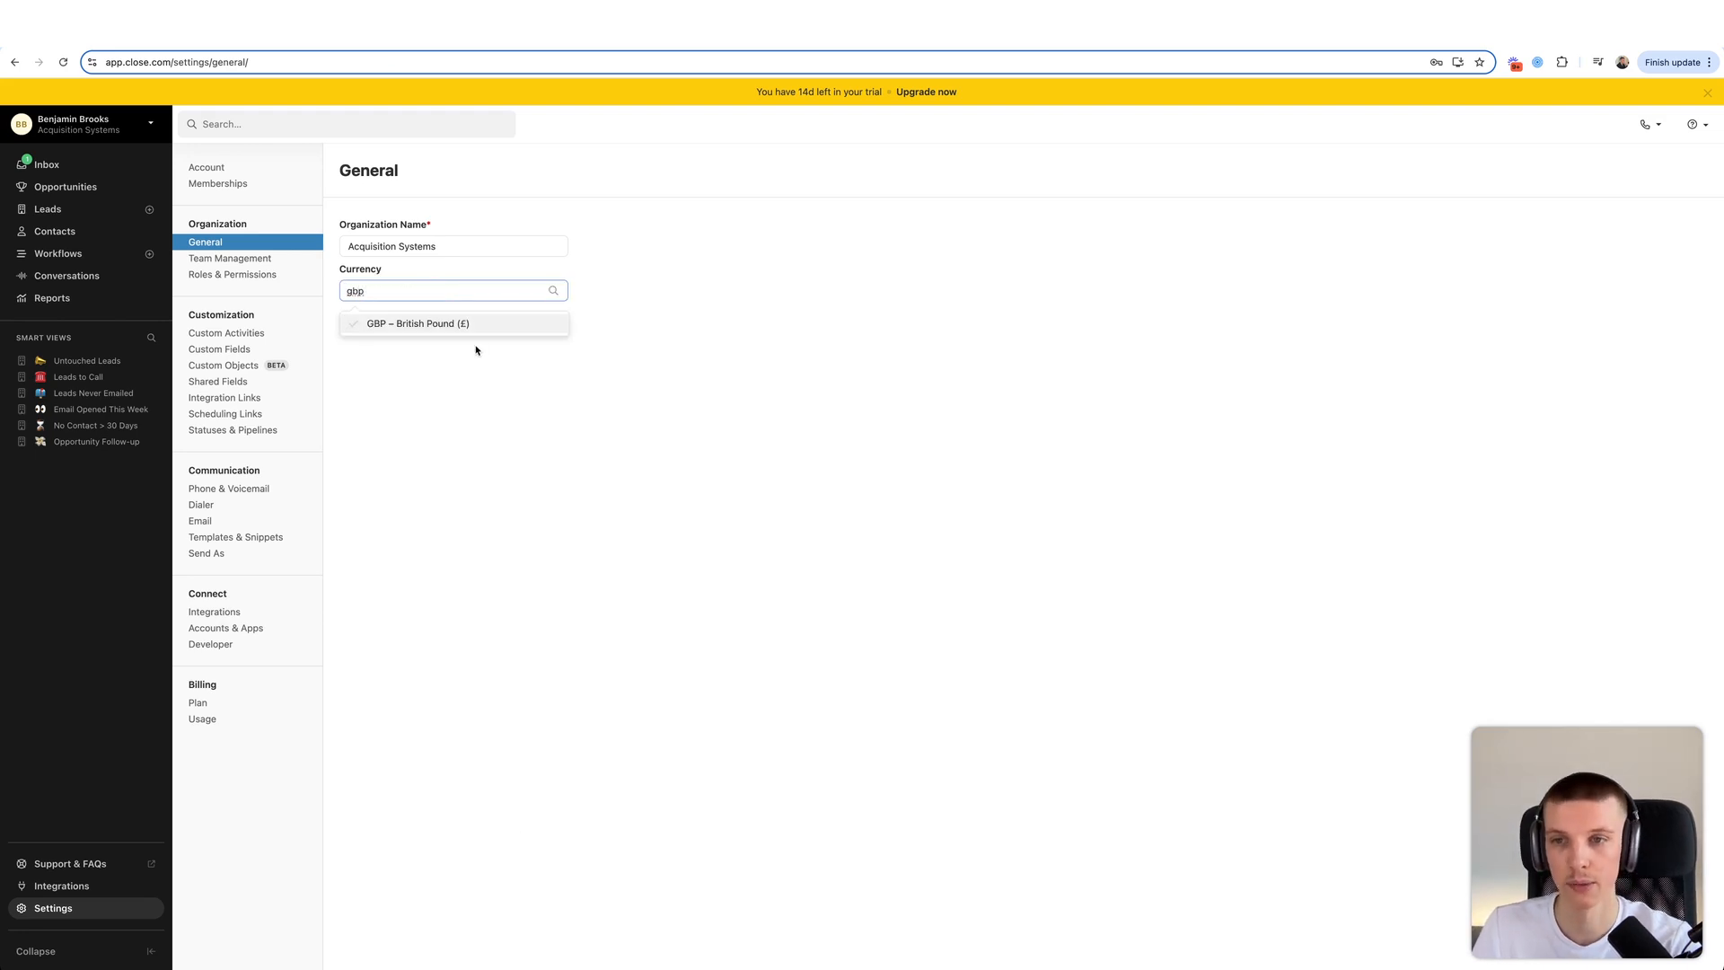
pyautogui.click(497, 337)
pyautogui.click(422, 290)
pyautogui.write('gbp')
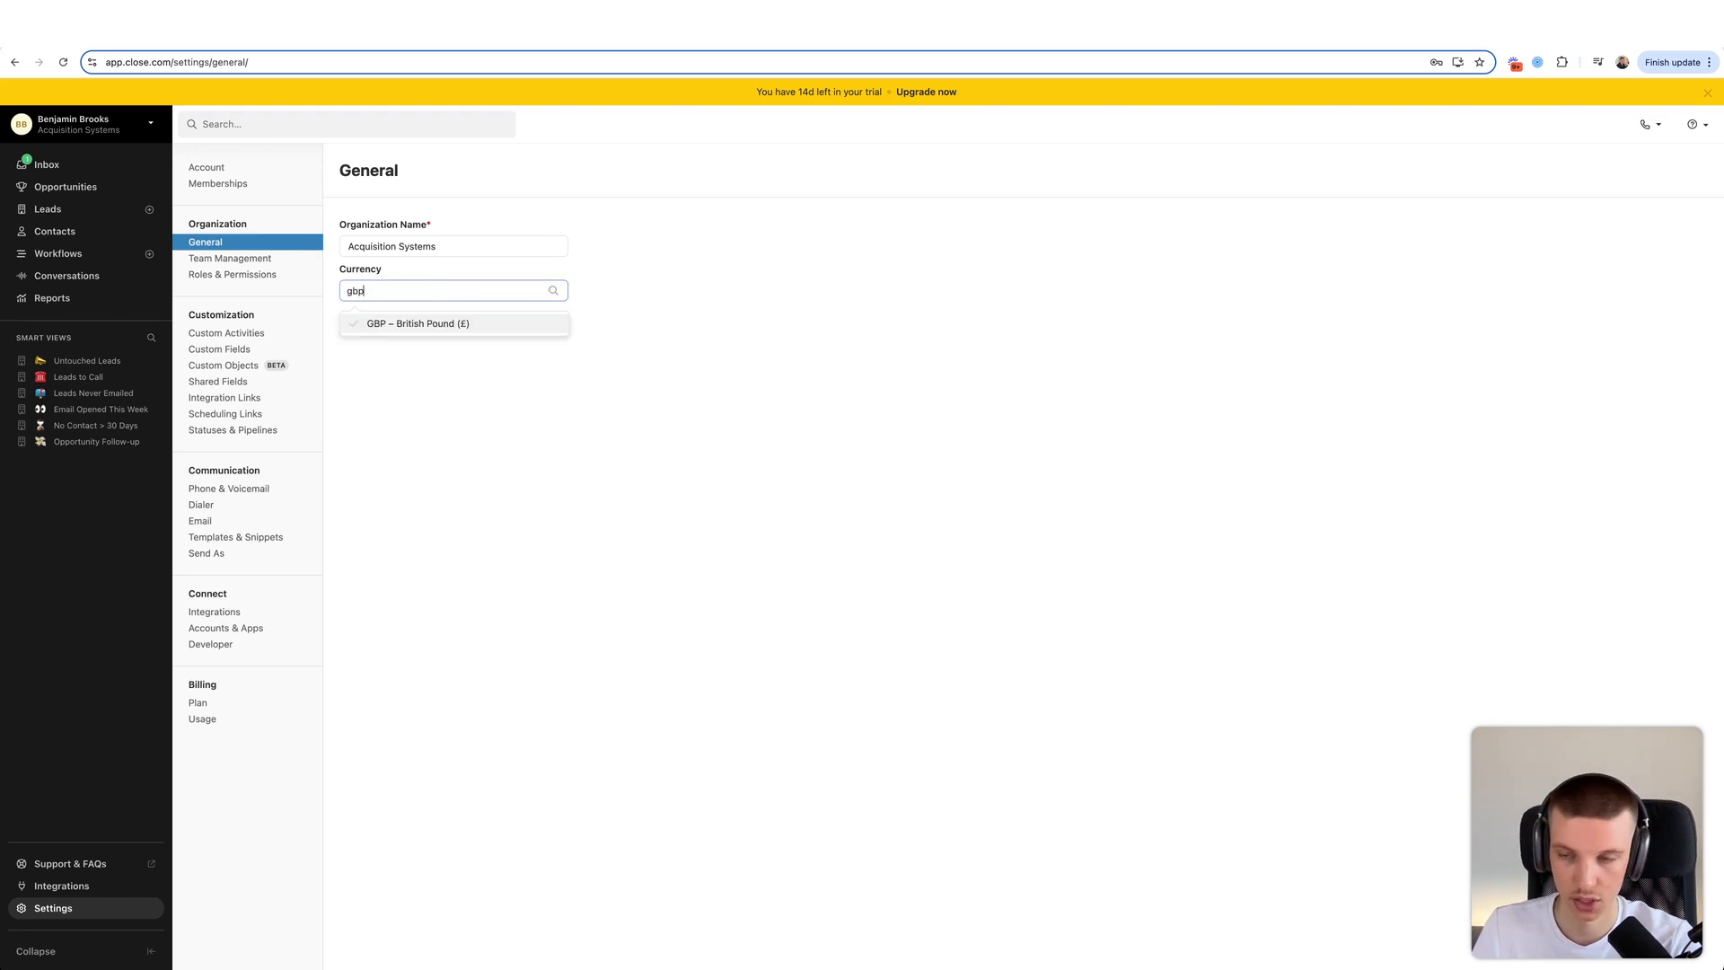
pyautogui.click(409, 324)
pyautogui.click(359, 325)
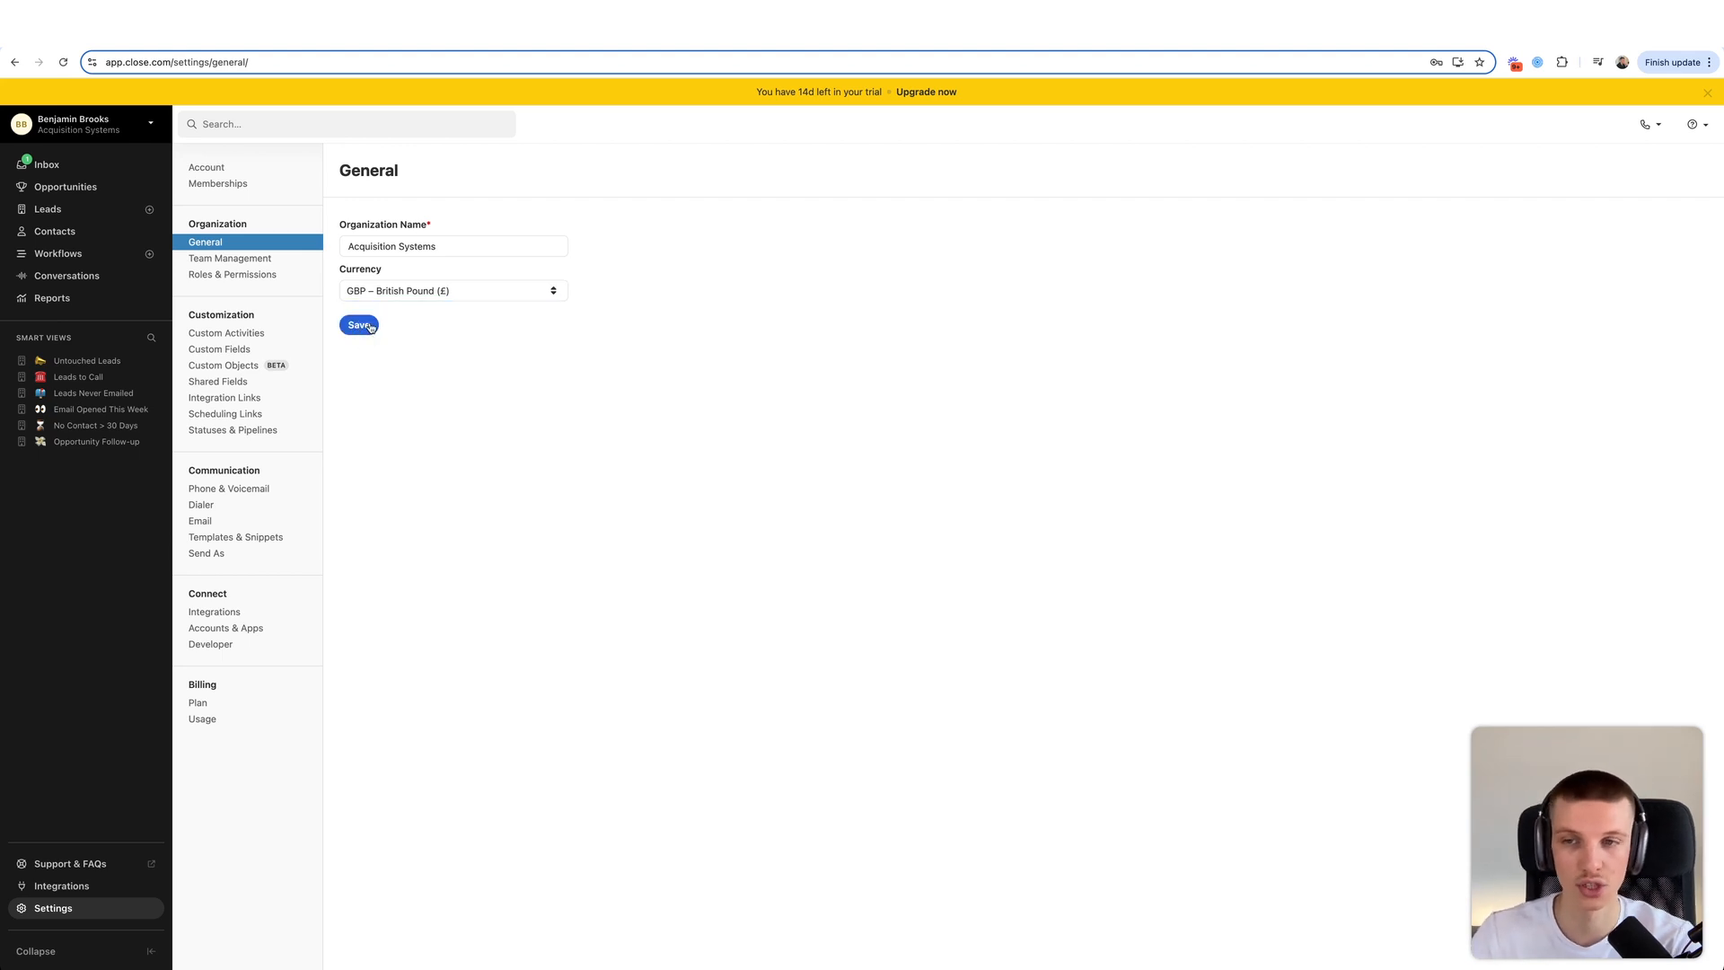
pyautogui.click(269, 258)
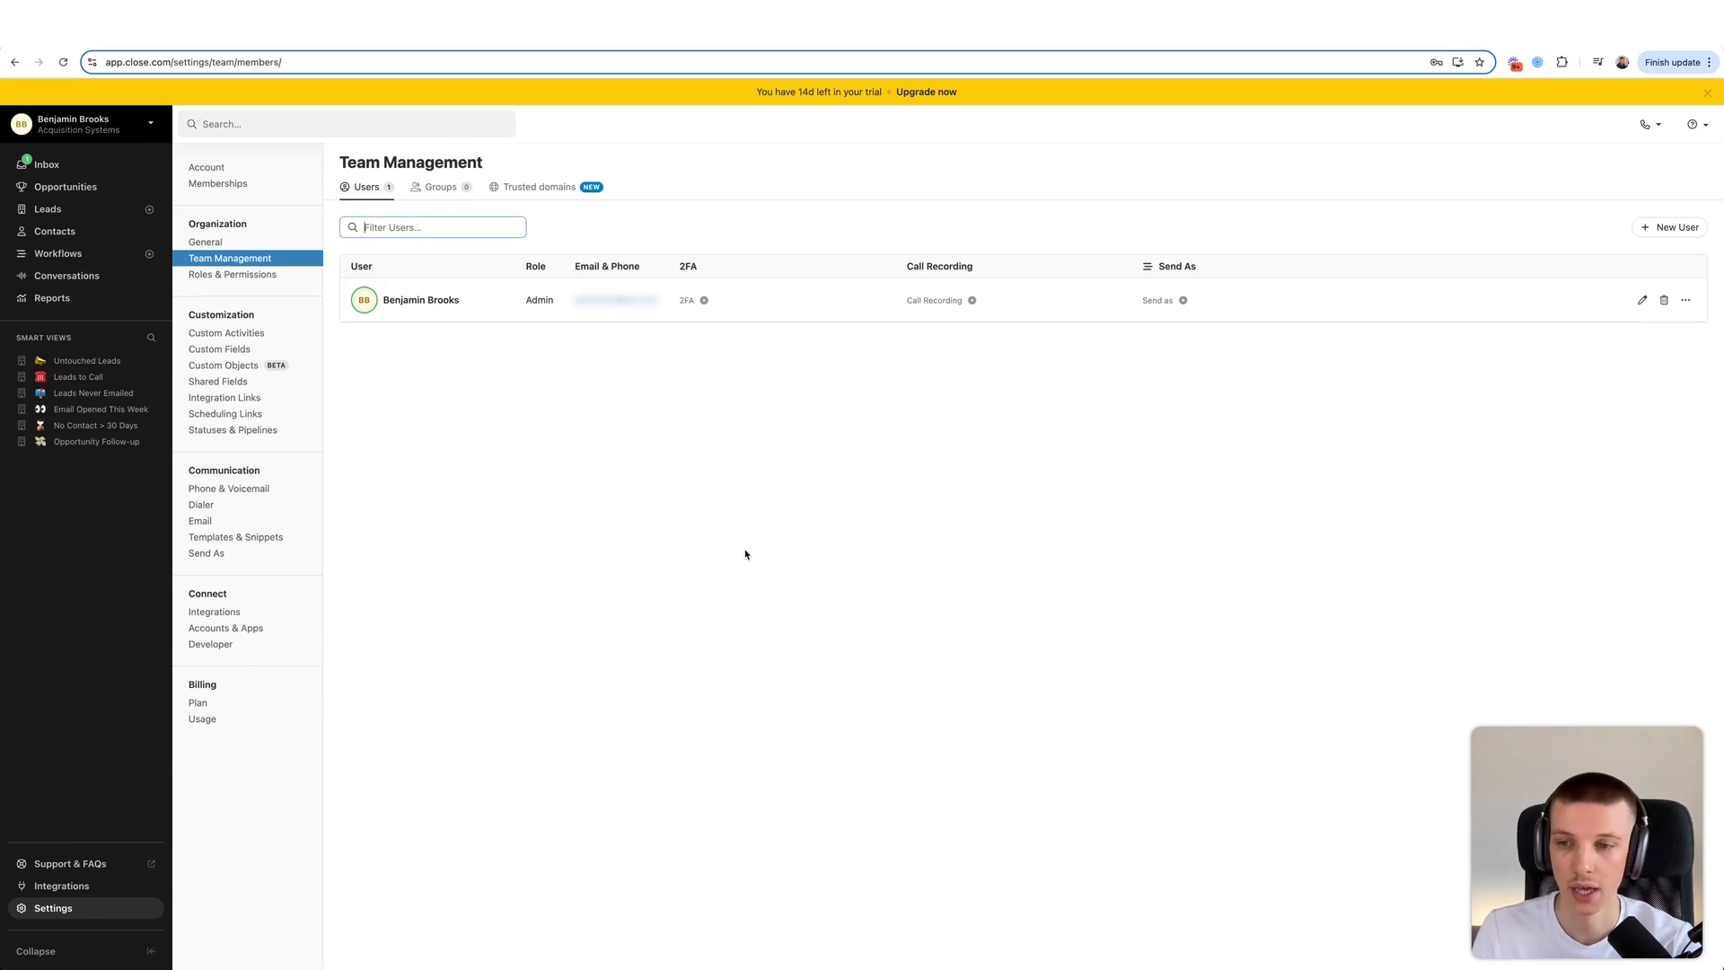
# - Glance at the billing plans, then open the Groups list in Team Management
pyautogui.hotkey('ctrl', 'Left')
pyautogui.click(249, 709)
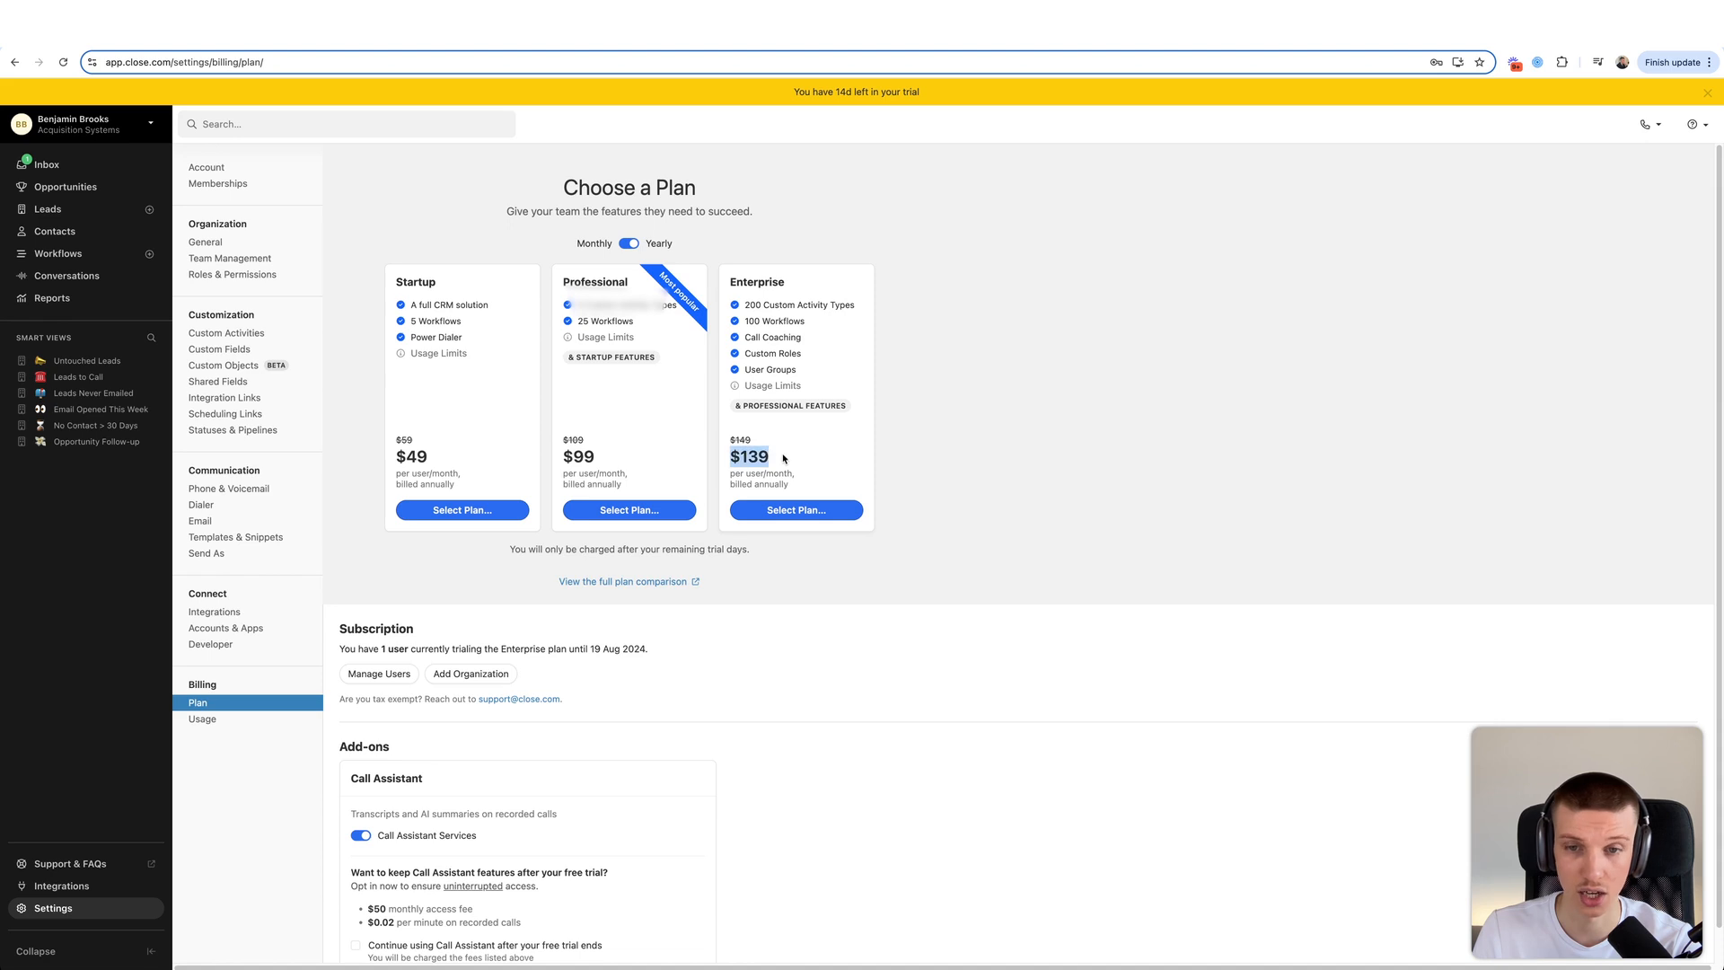
pyautogui.click(251, 260)
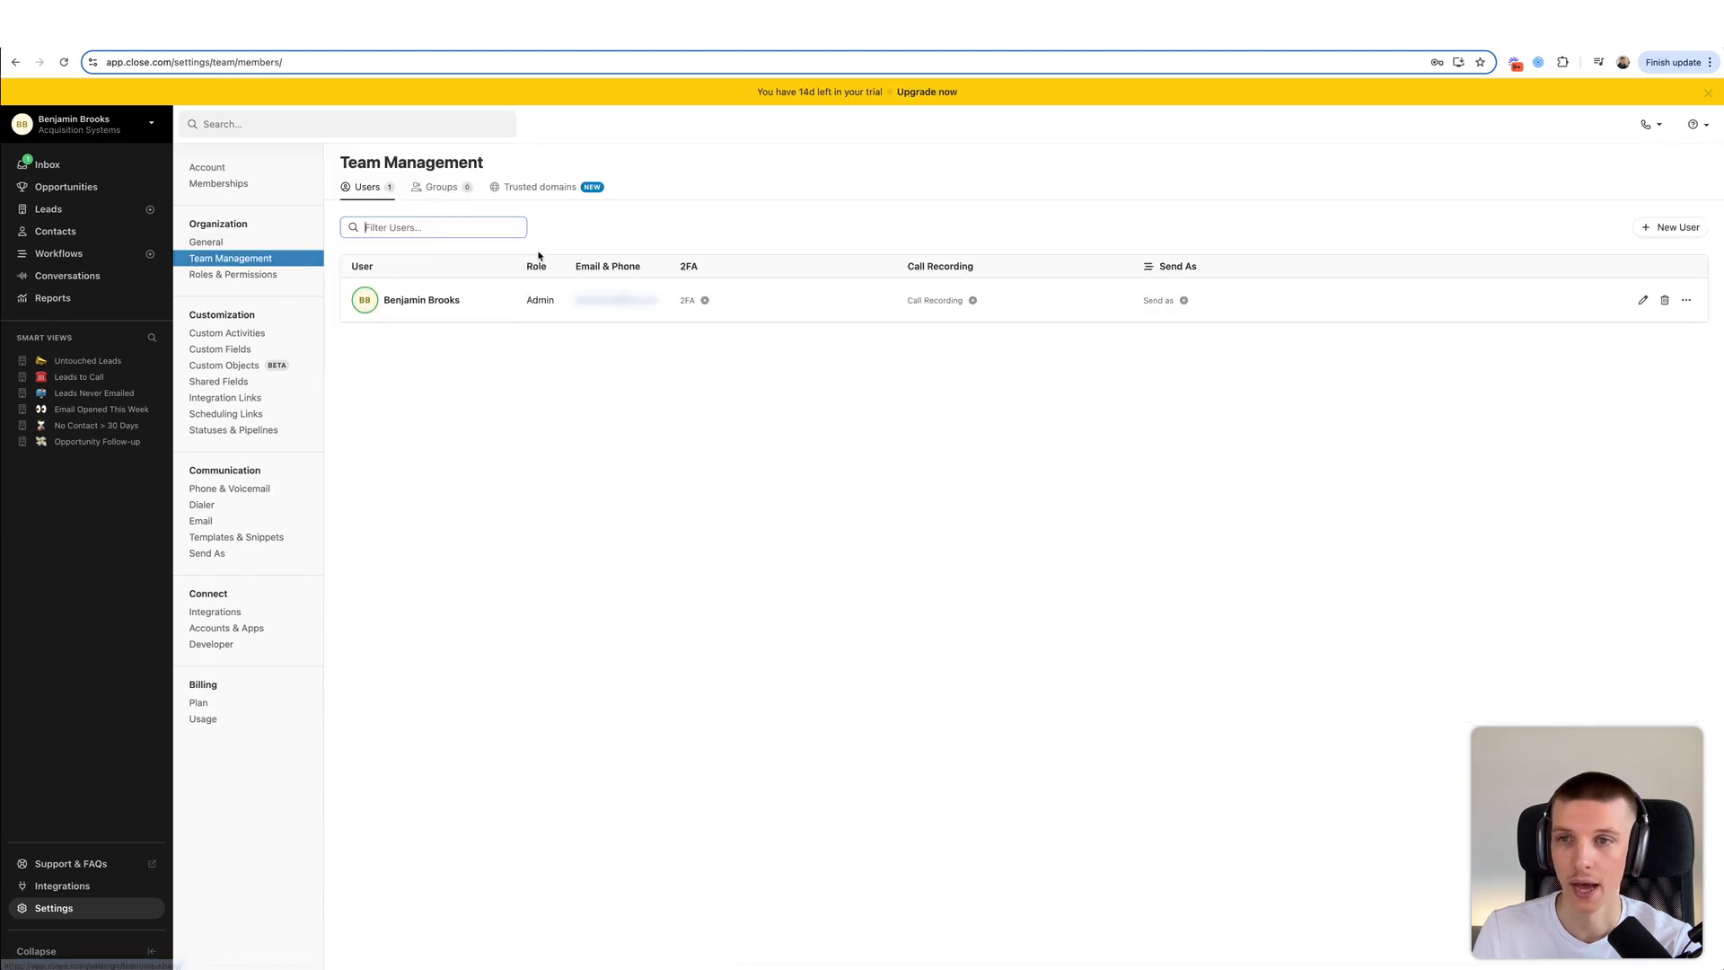
pyautogui.click(460, 190)
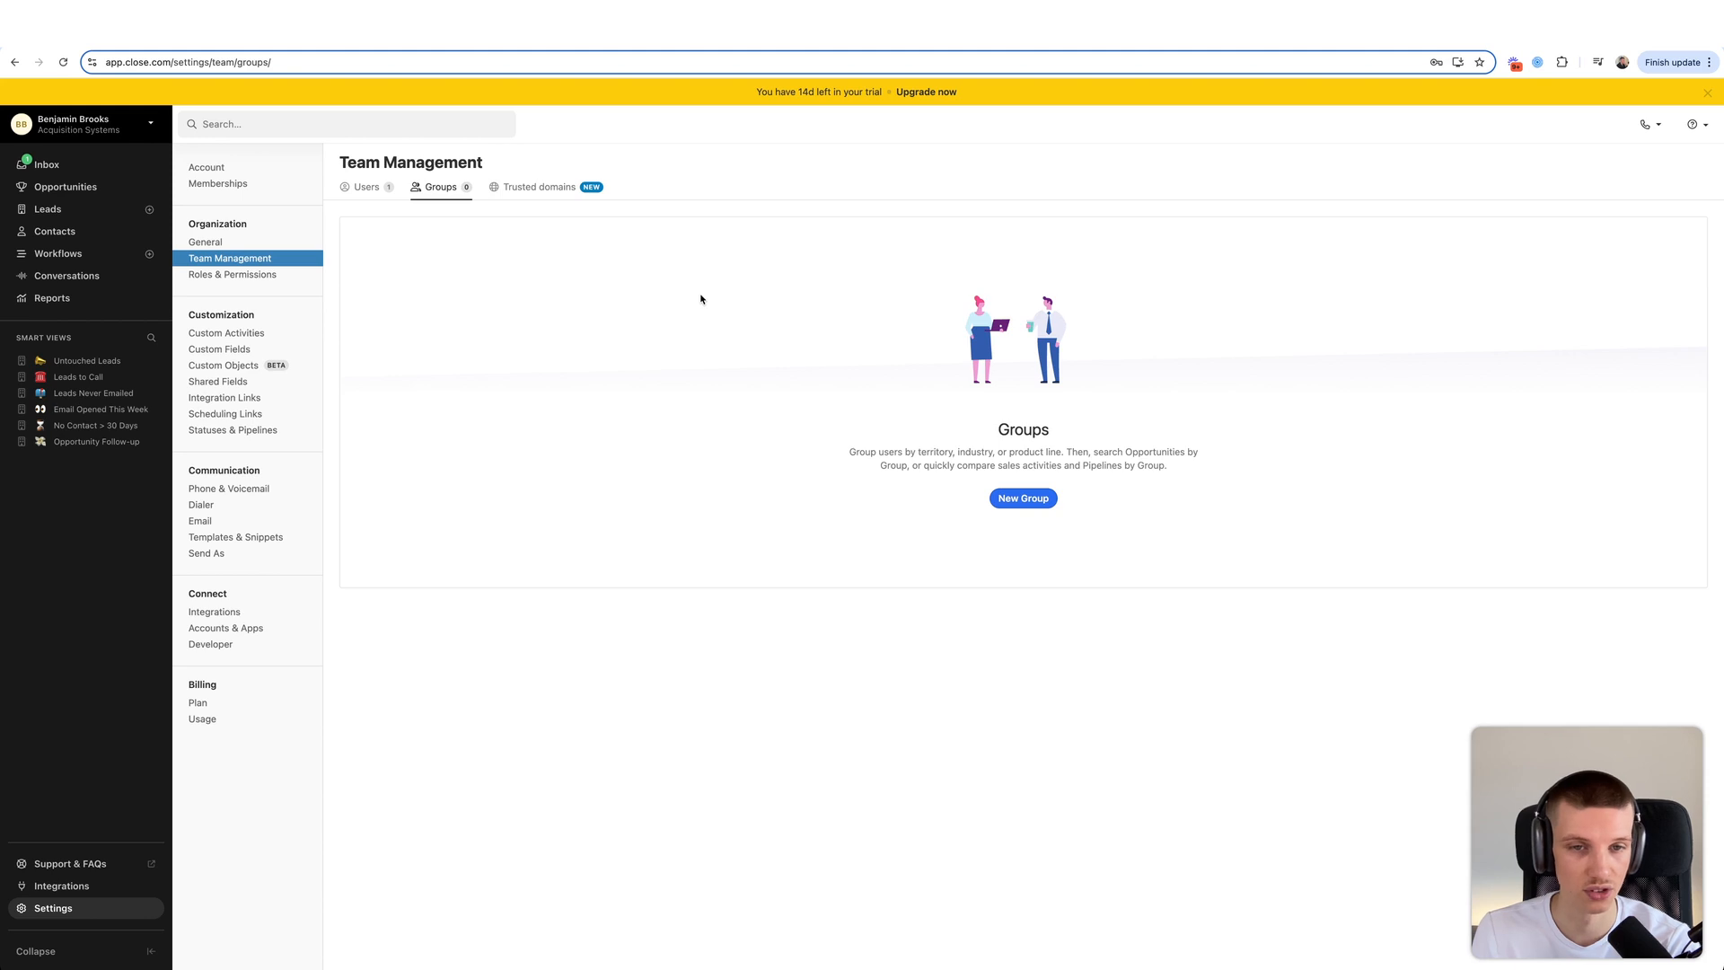
# - Create and save a new group named Setters with no members
pyautogui.click(1008, 496)
pyautogui.write('Setters')
pyautogui.press('Tab')
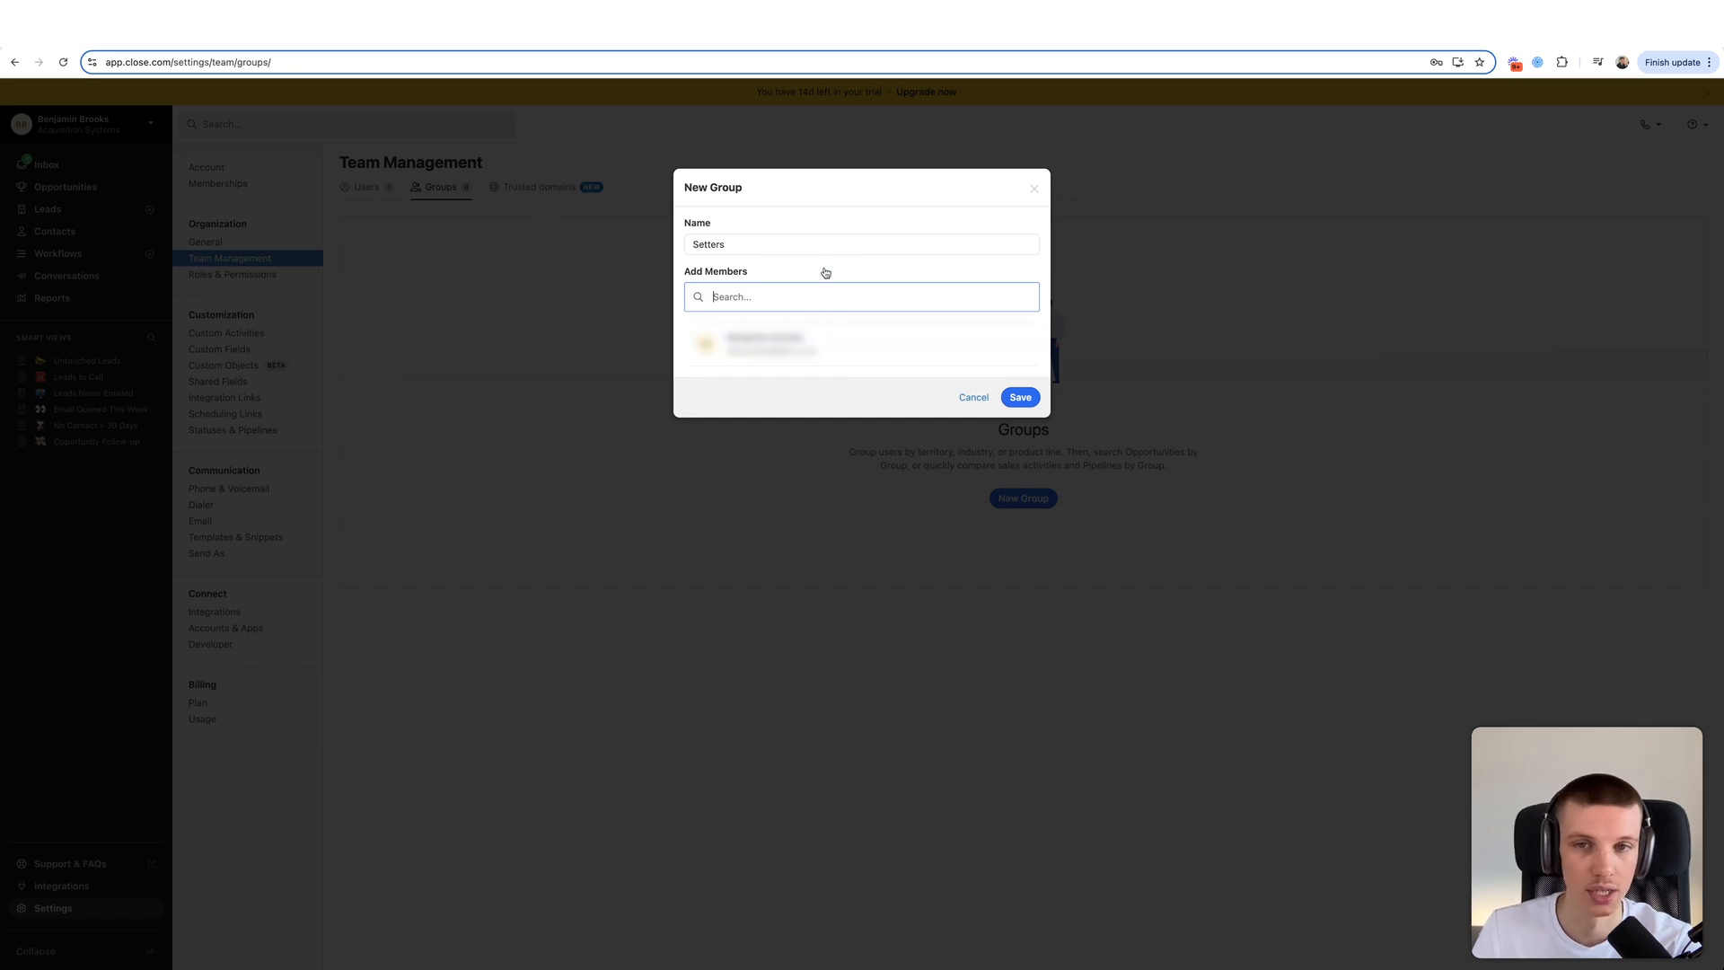
pyautogui.click(1019, 399)
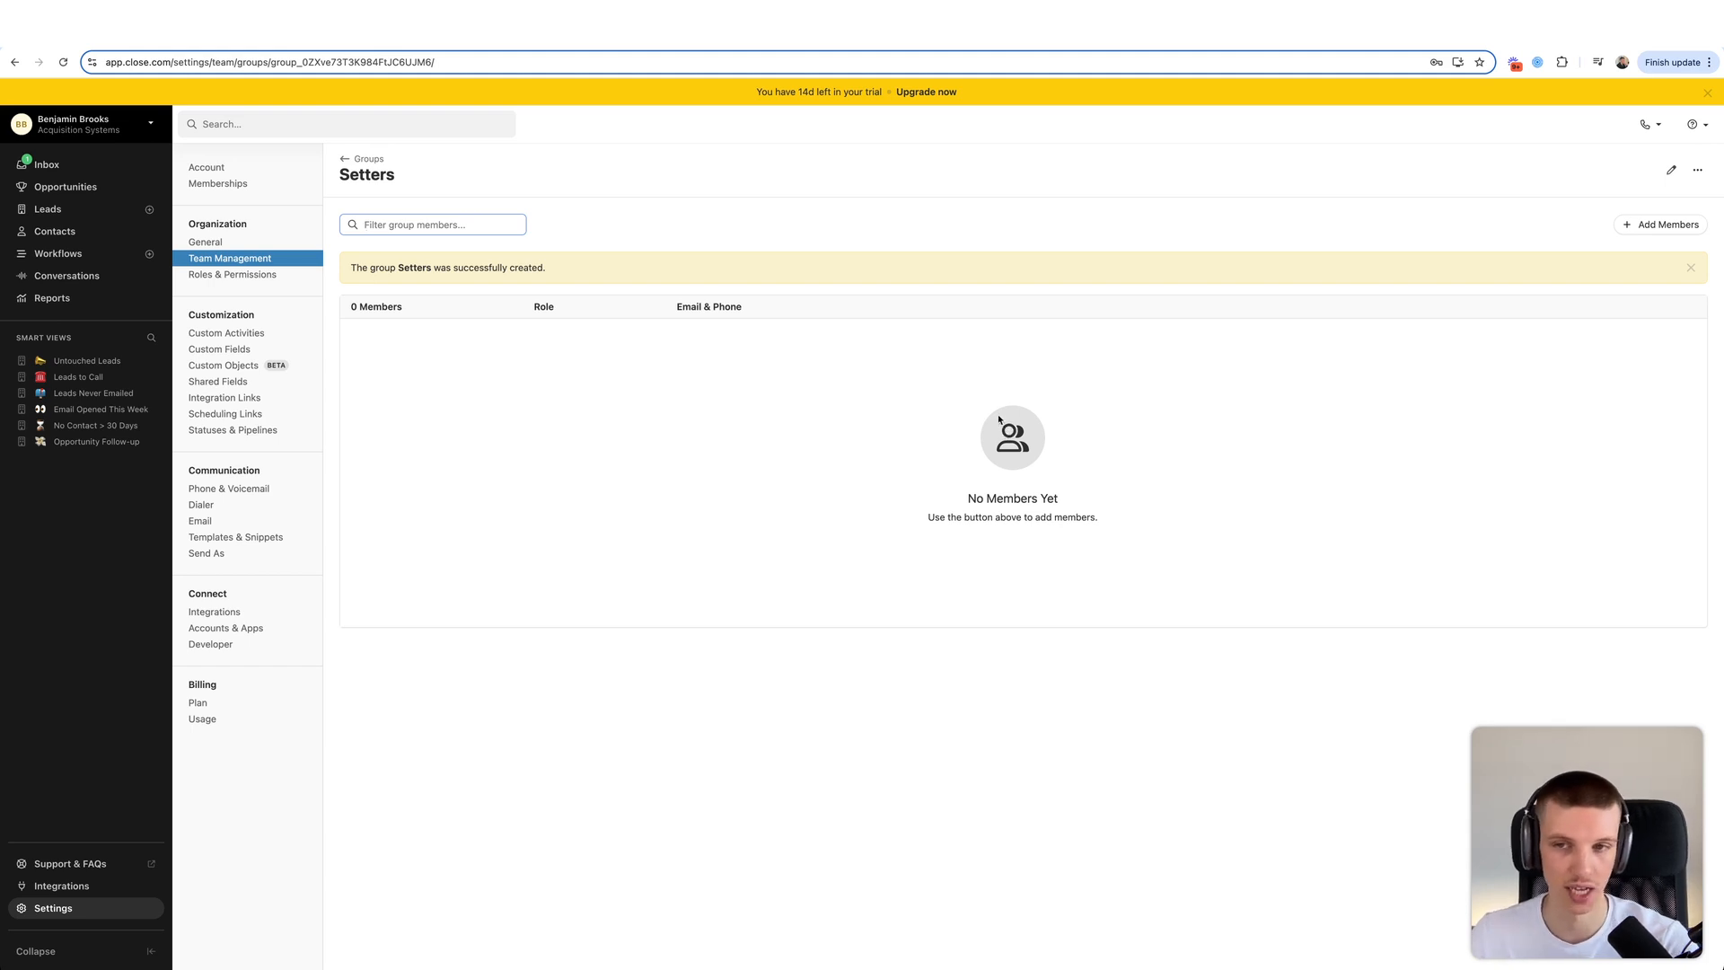
pyautogui.click(355, 159)
pyautogui.click(264, 279)
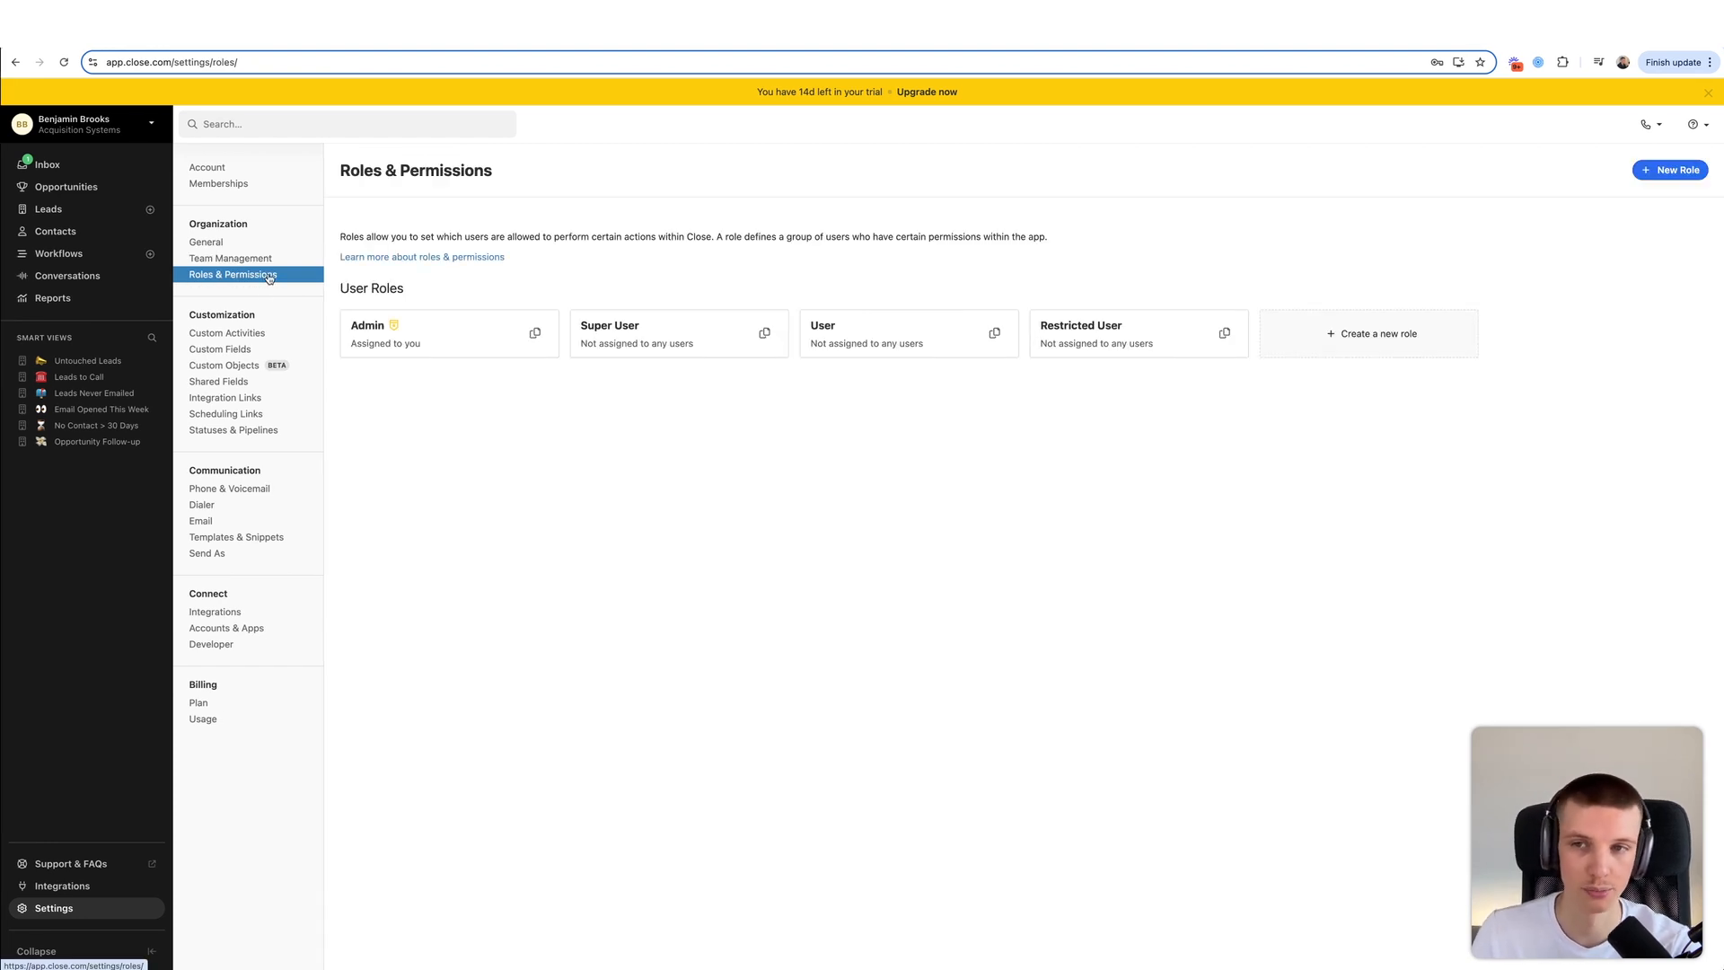
# - Browse the Custom Activities, Custom Fields, Custom Objects, Shared Fields and Integration Links settings pages
pyautogui.click(252, 332)
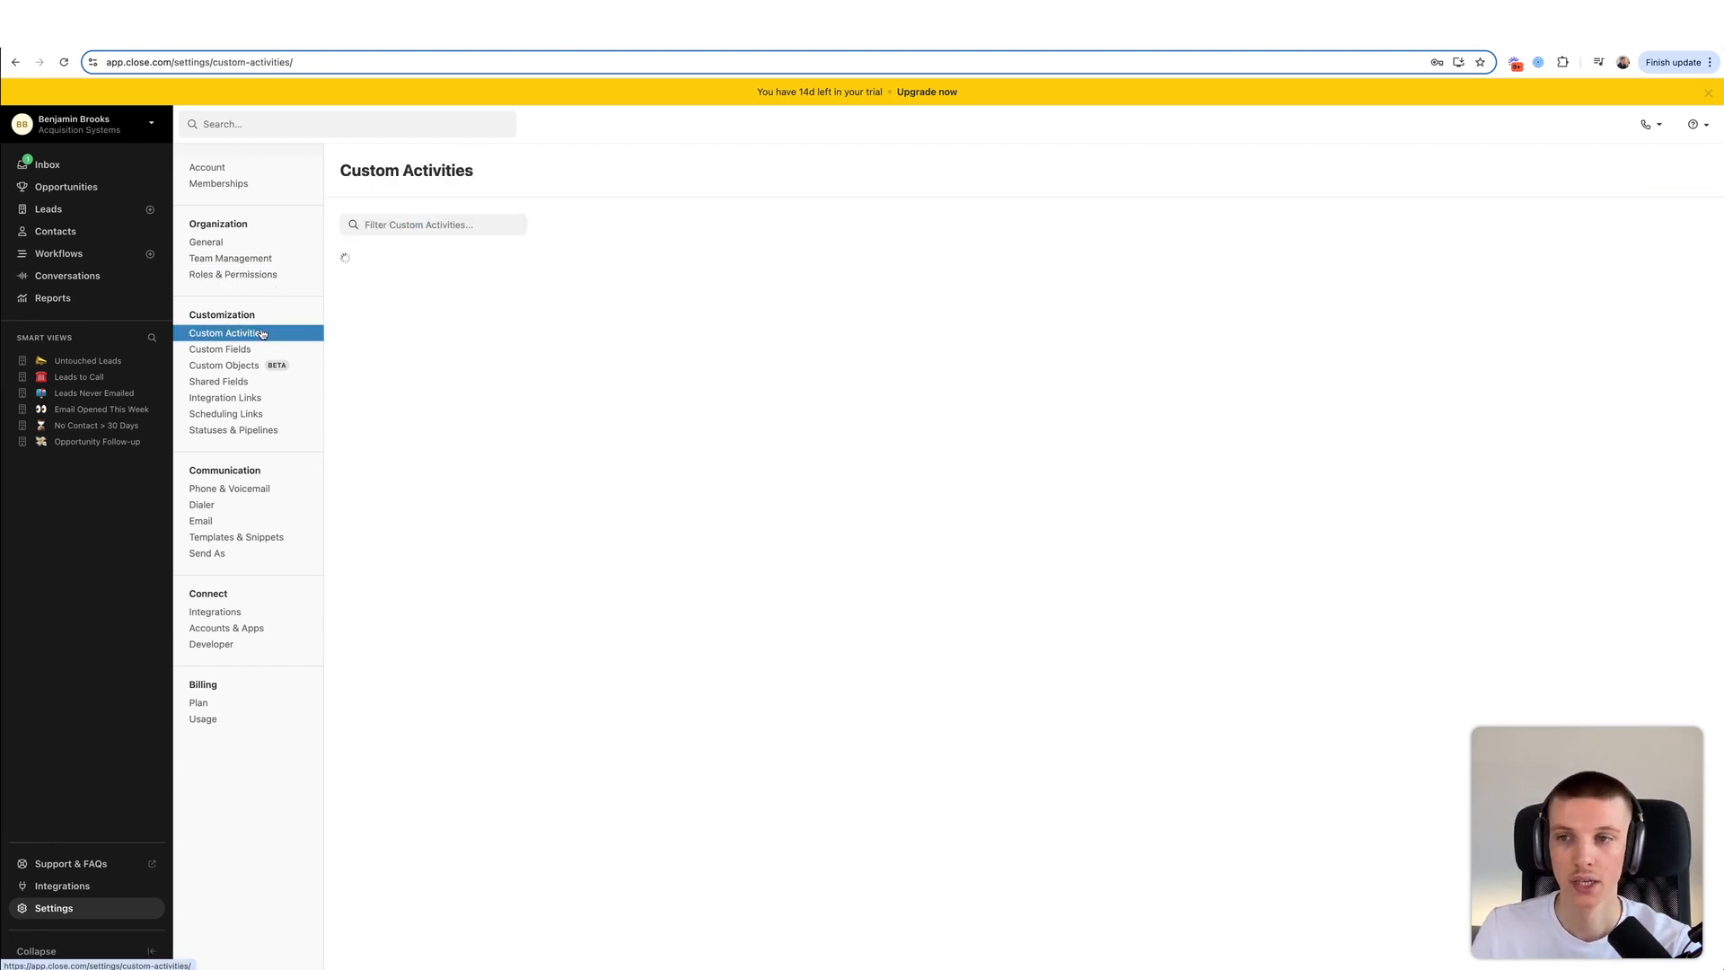
pyautogui.click(254, 350)
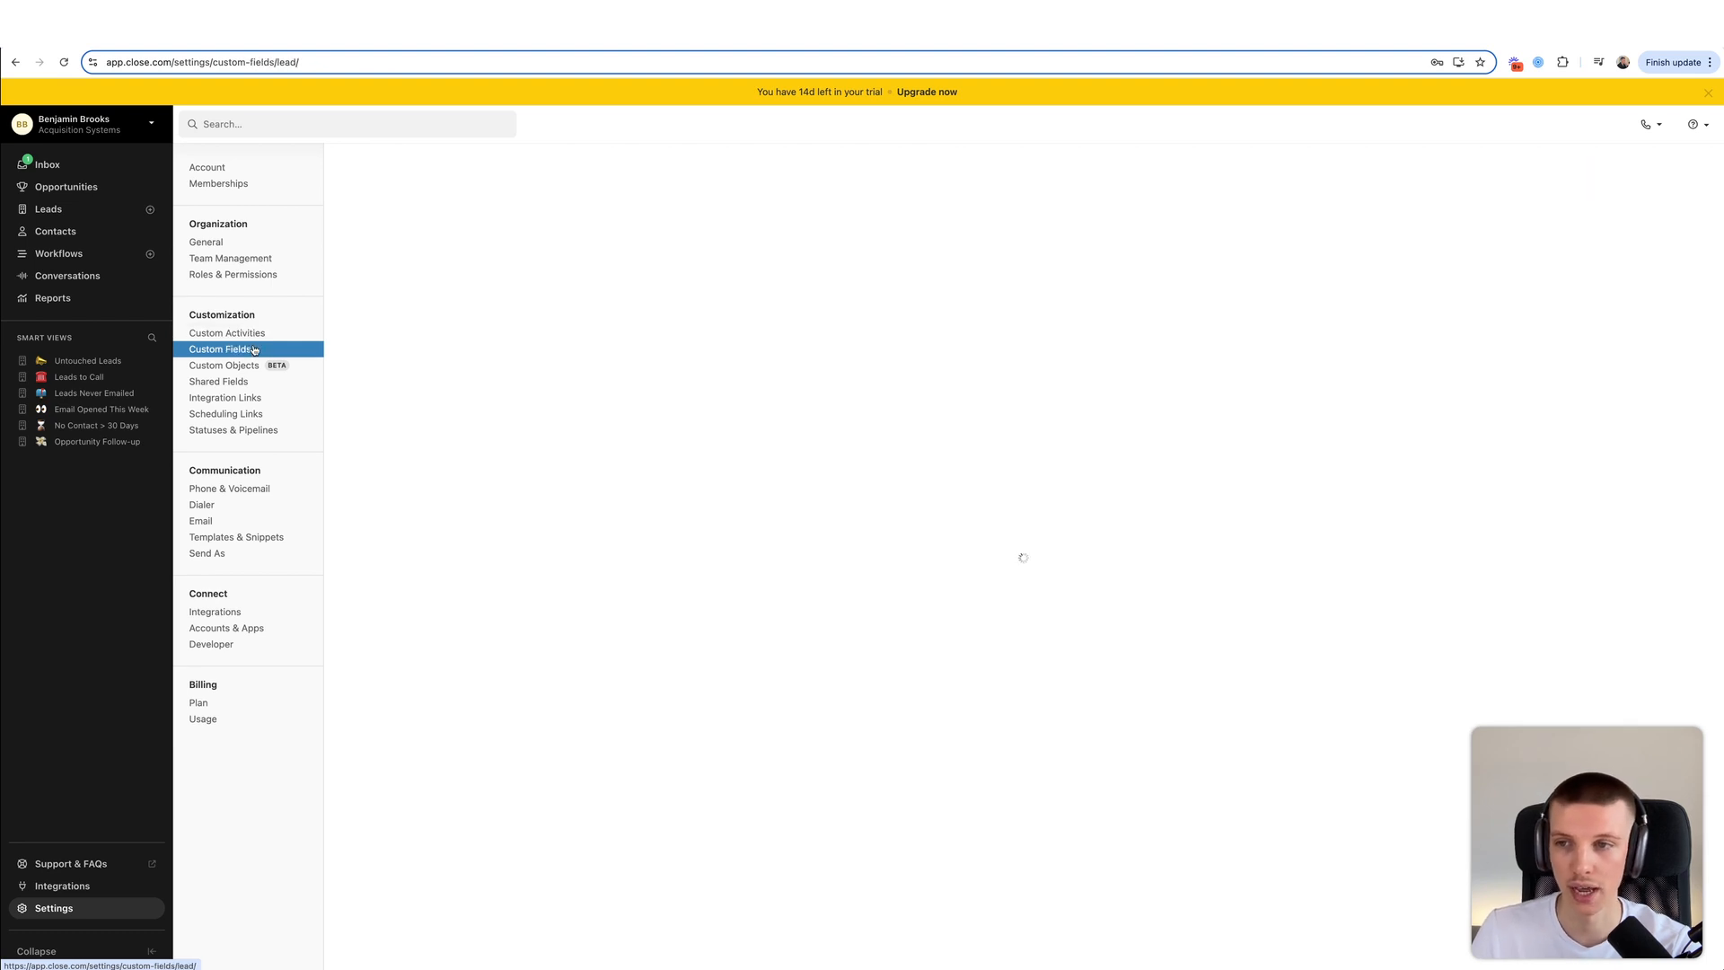
pyautogui.click(238, 366)
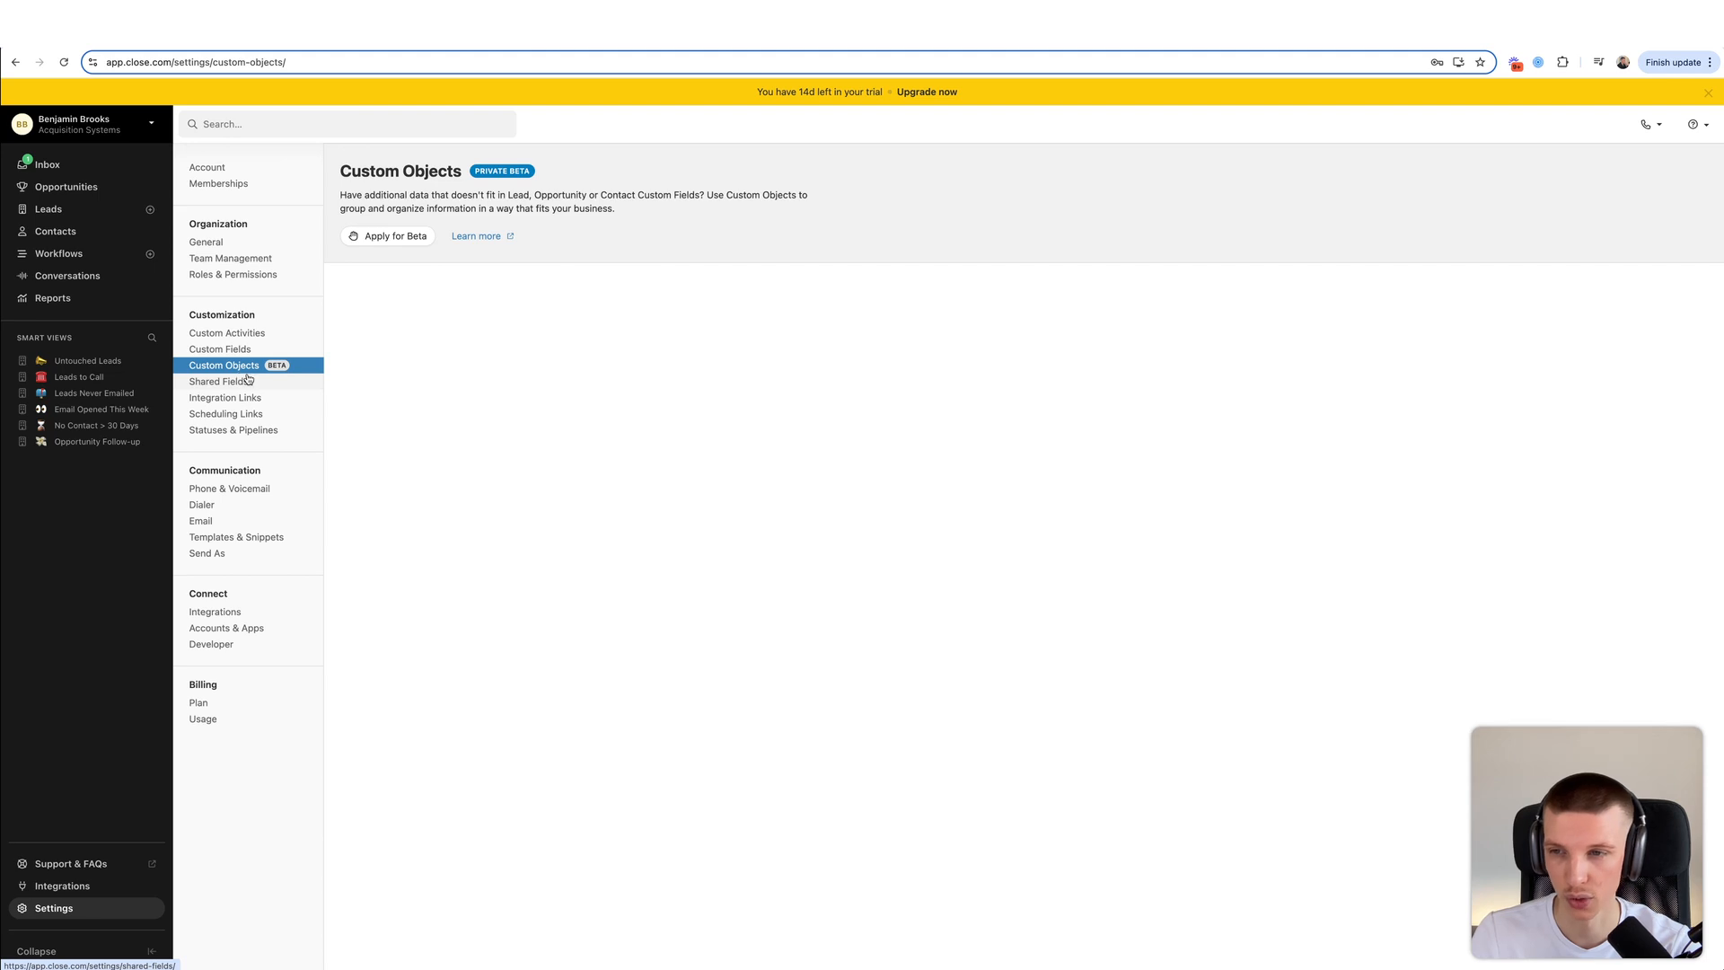
pyautogui.click(248, 380)
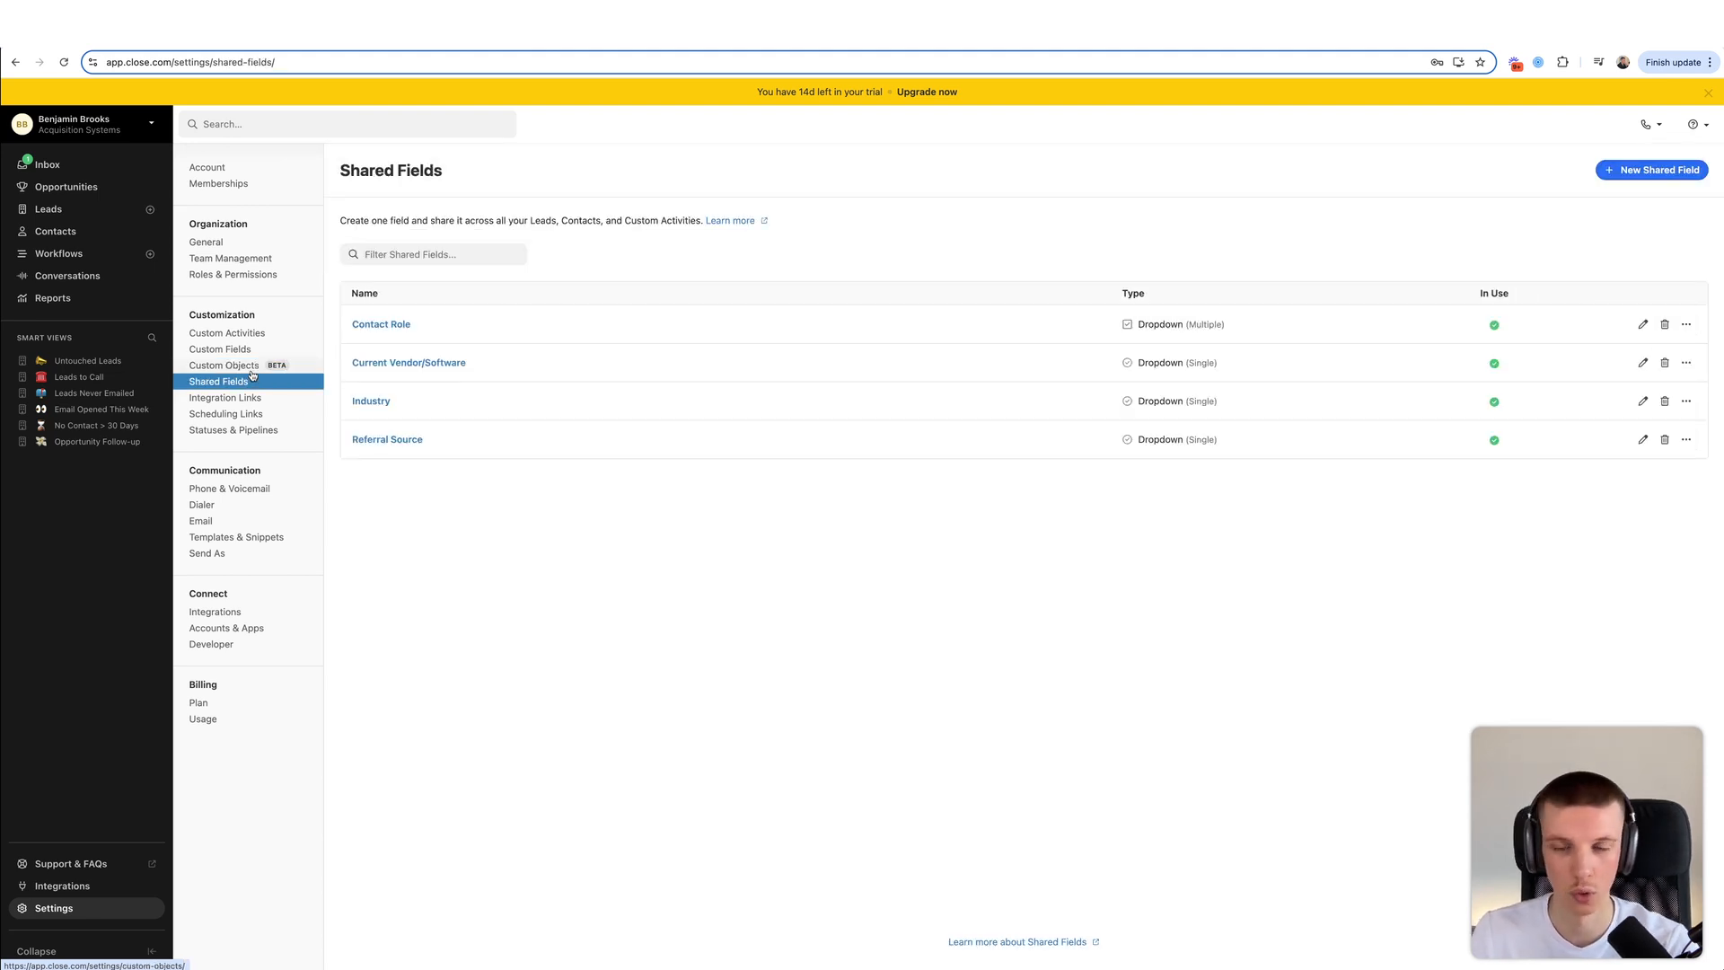
pyautogui.click(210, 396)
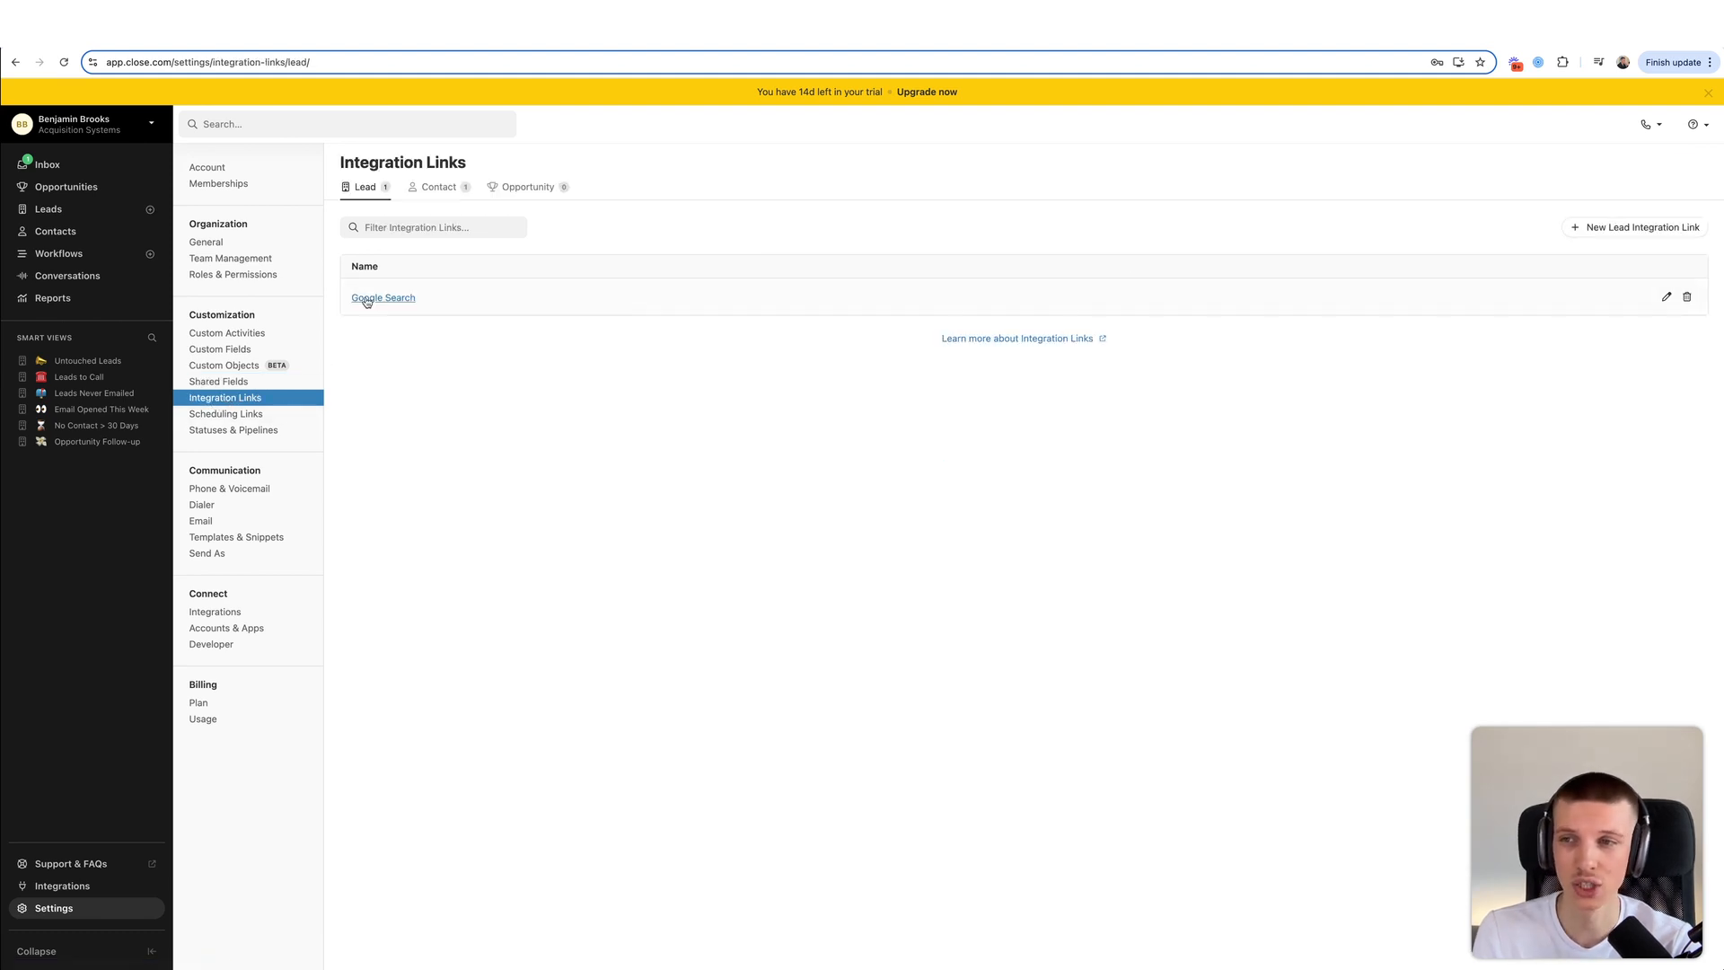
pyautogui.click(49, 164)
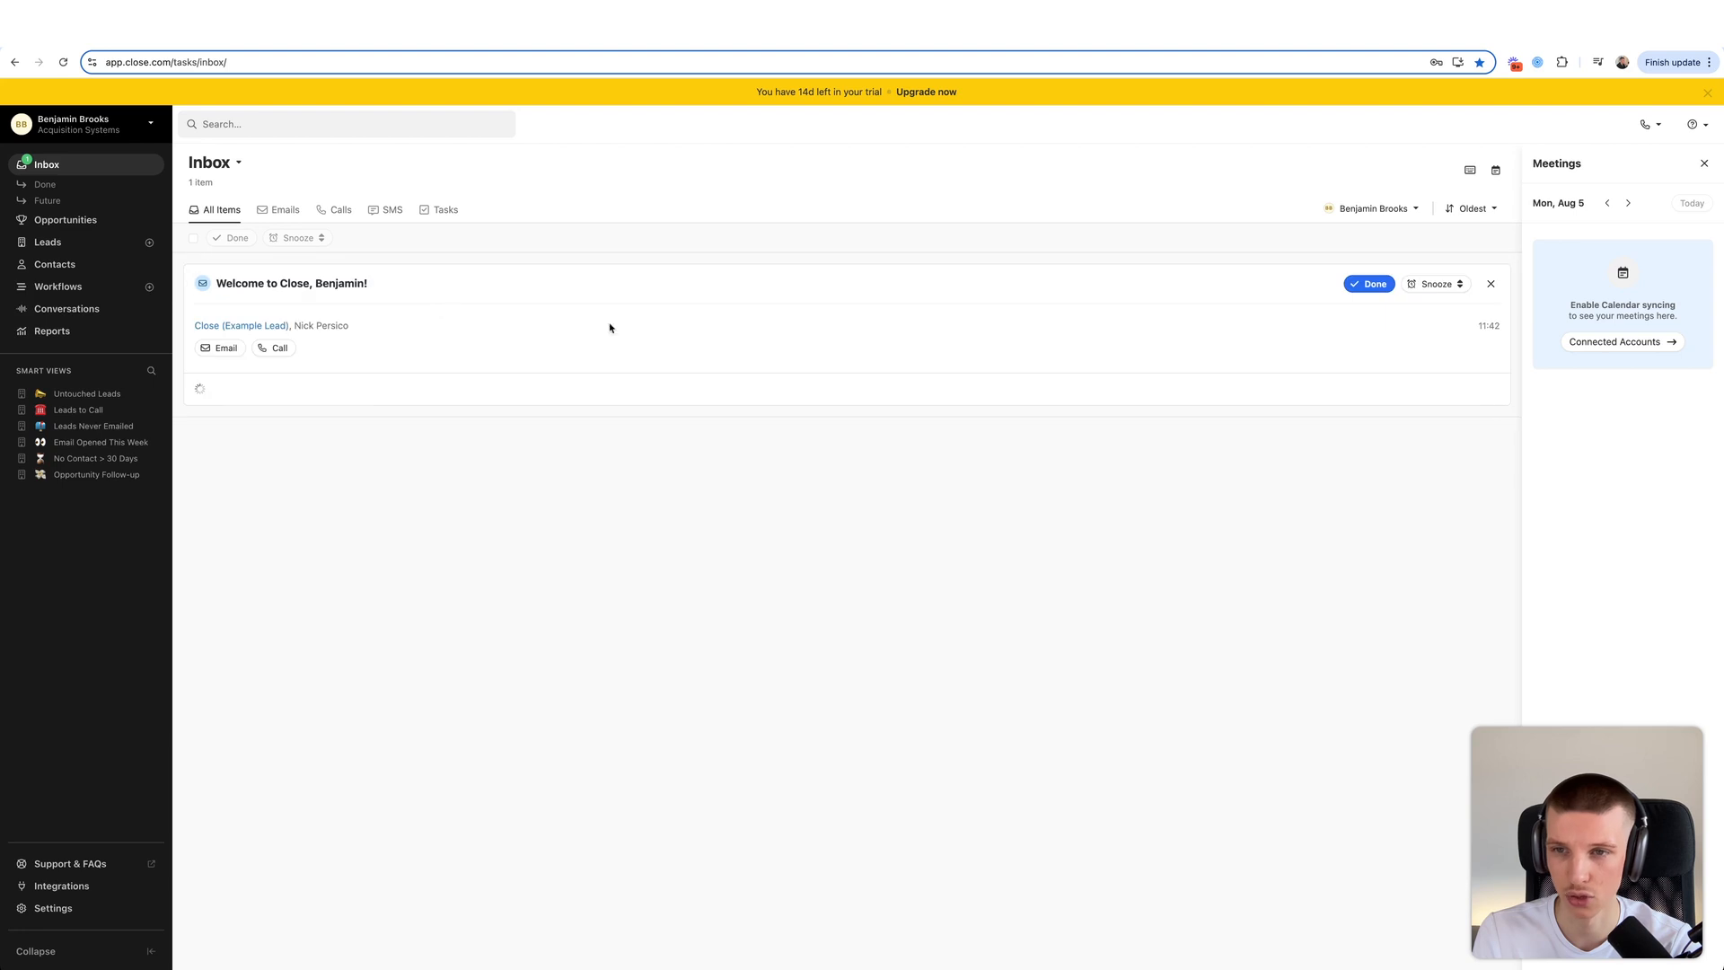
# - Run the Google Search integration link for Close (Example Lead) from its actions menu
pyautogui.click(256, 325)
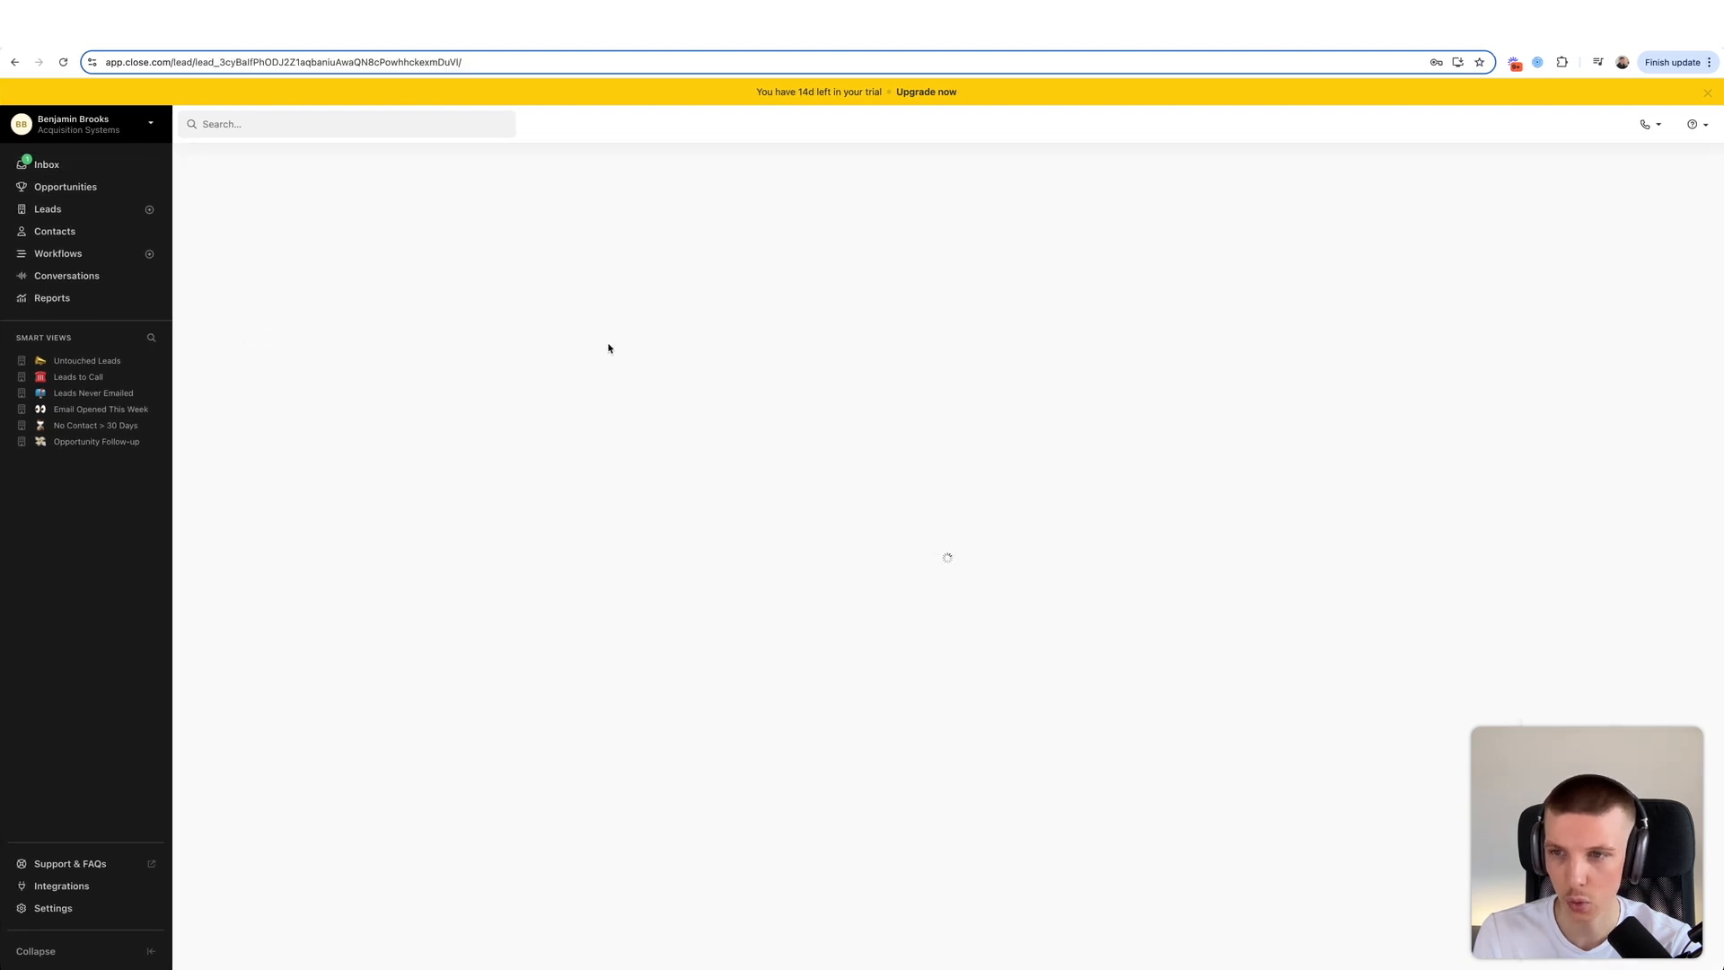
pyautogui.click(436, 171)
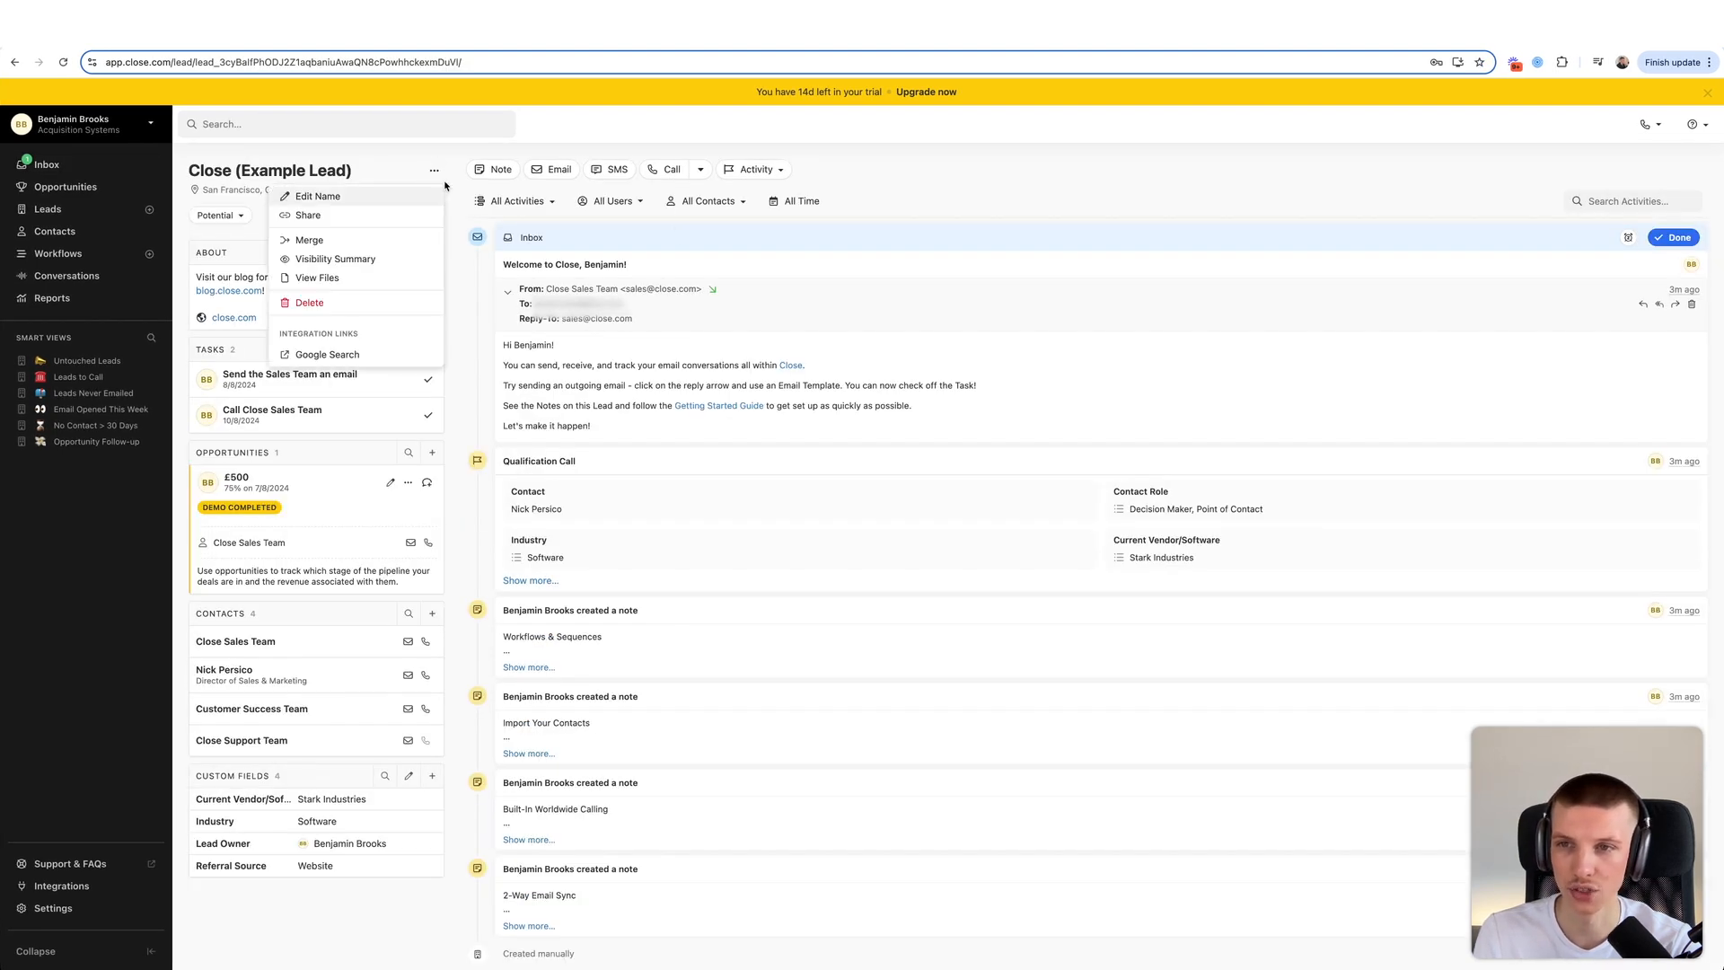
pyautogui.click(358, 355)
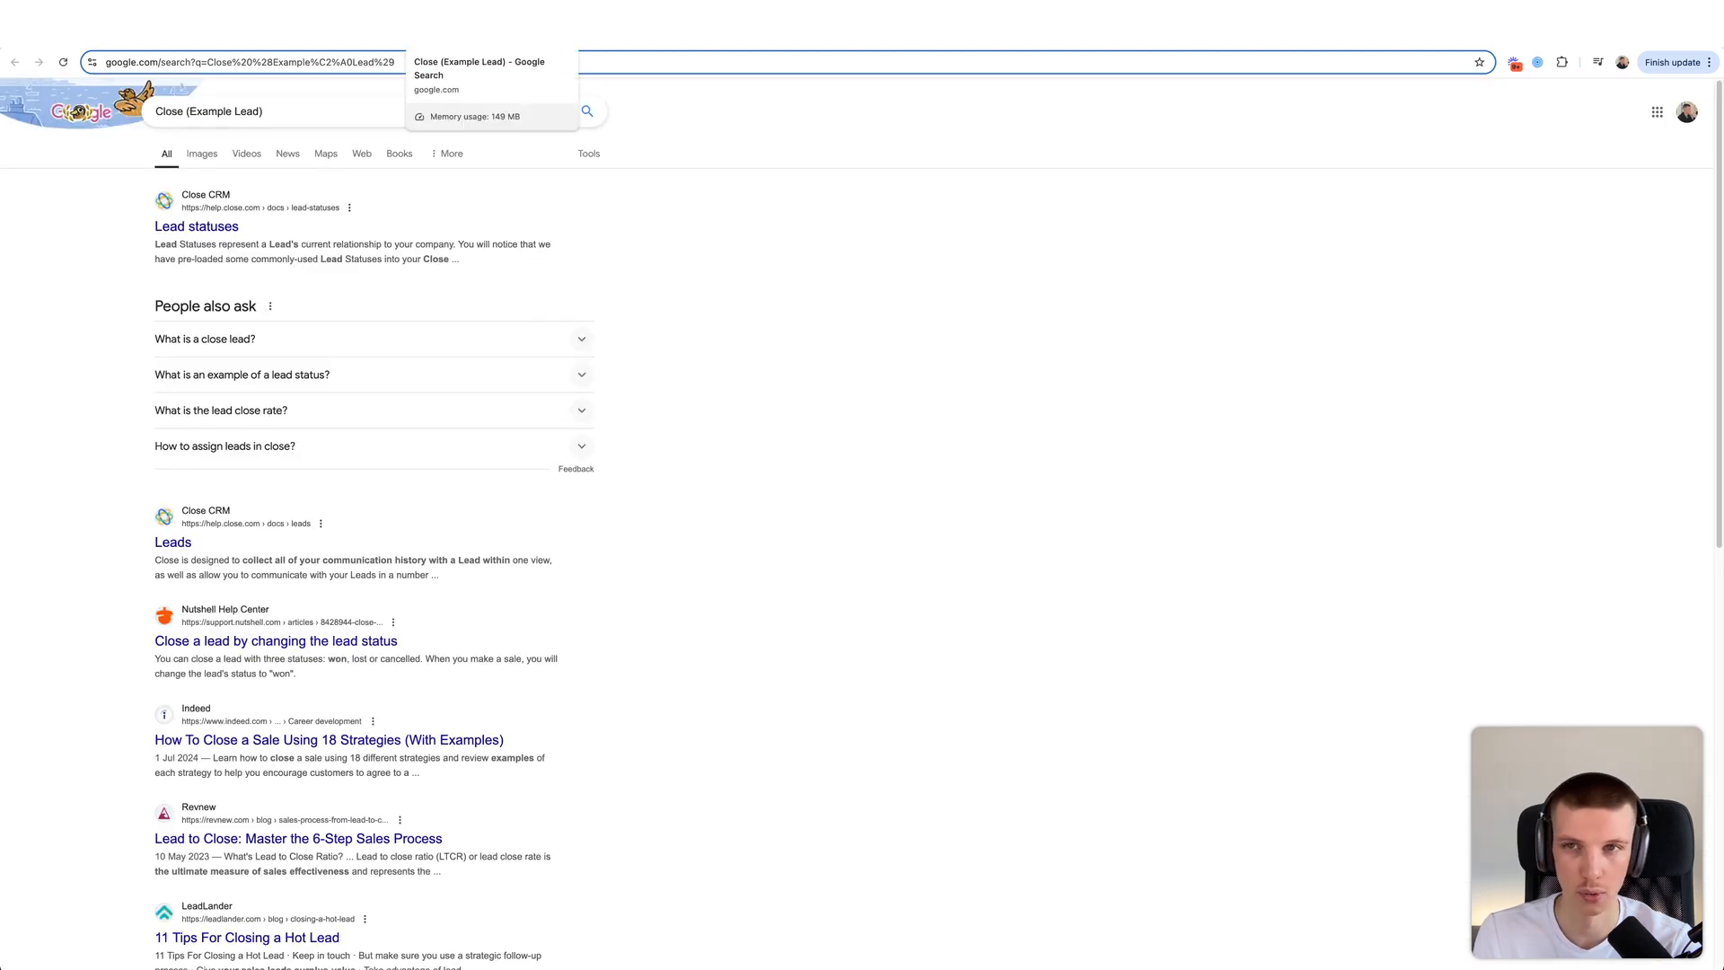
pyautogui.click(559, 36)
# - On the lead page, open and dismiss its actions menu, then return to Settings
pyautogui.click(434, 170)
pyautogui.click(236, 235)
pyautogui.click(54, 908)
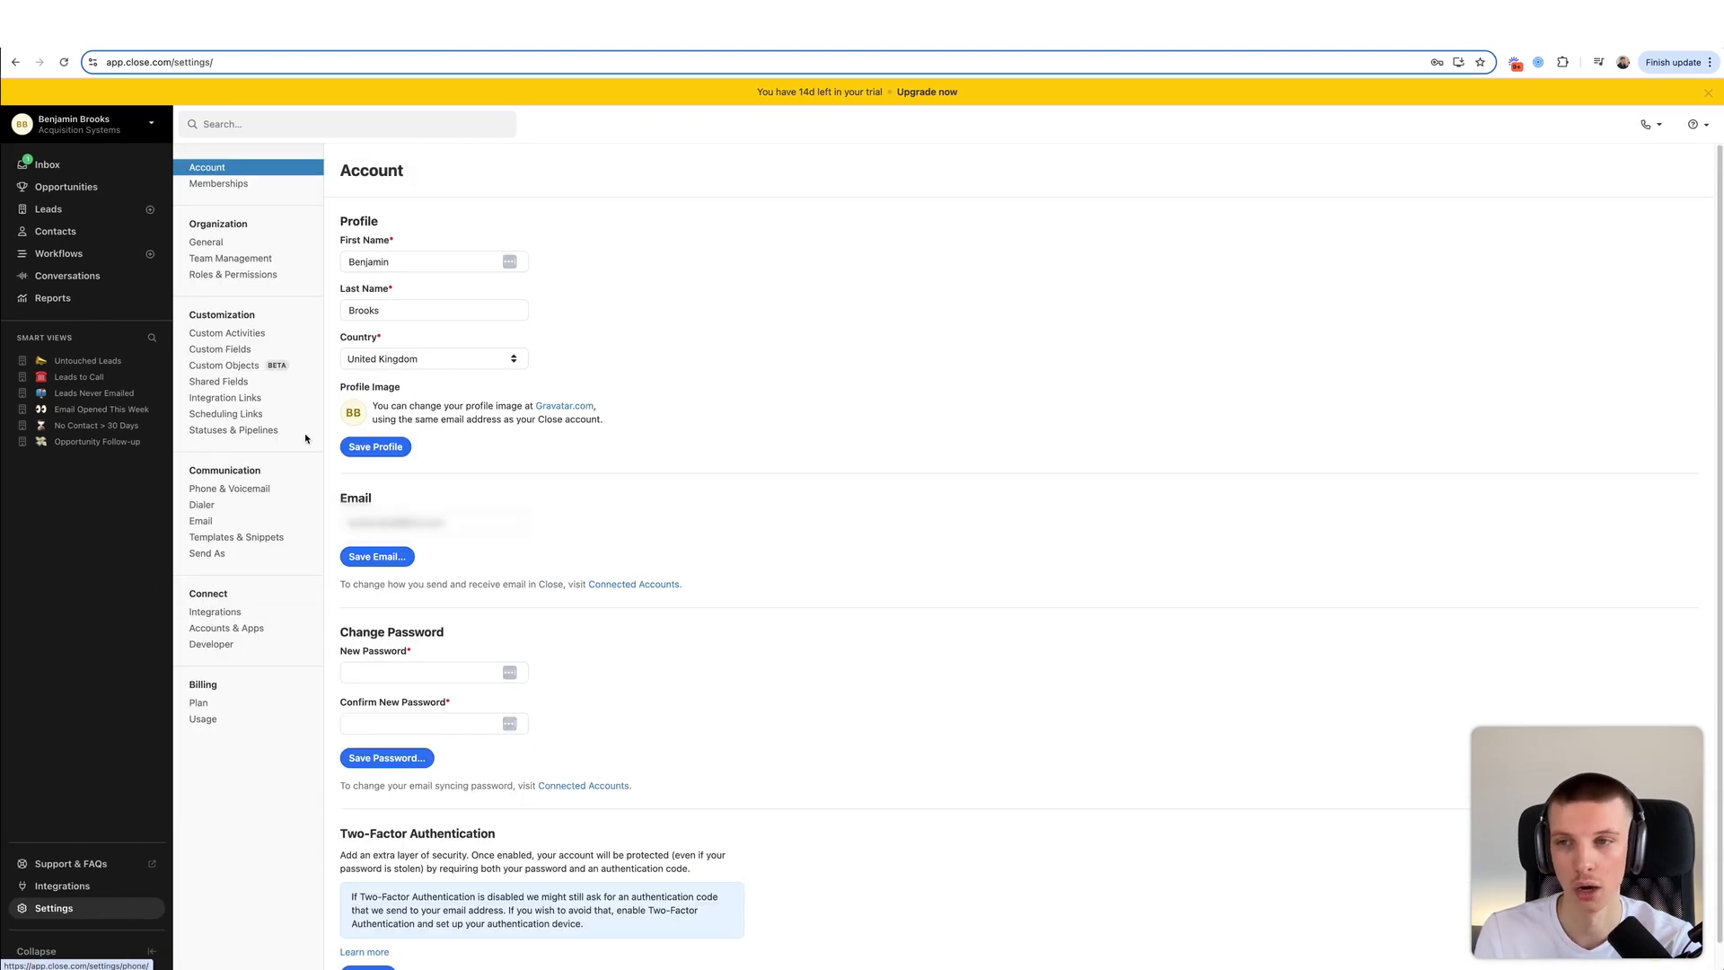
# - Visit Integration Links and Scheduling Links, then cancel a new scheduling link without creating it
pyautogui.click(256, 401)
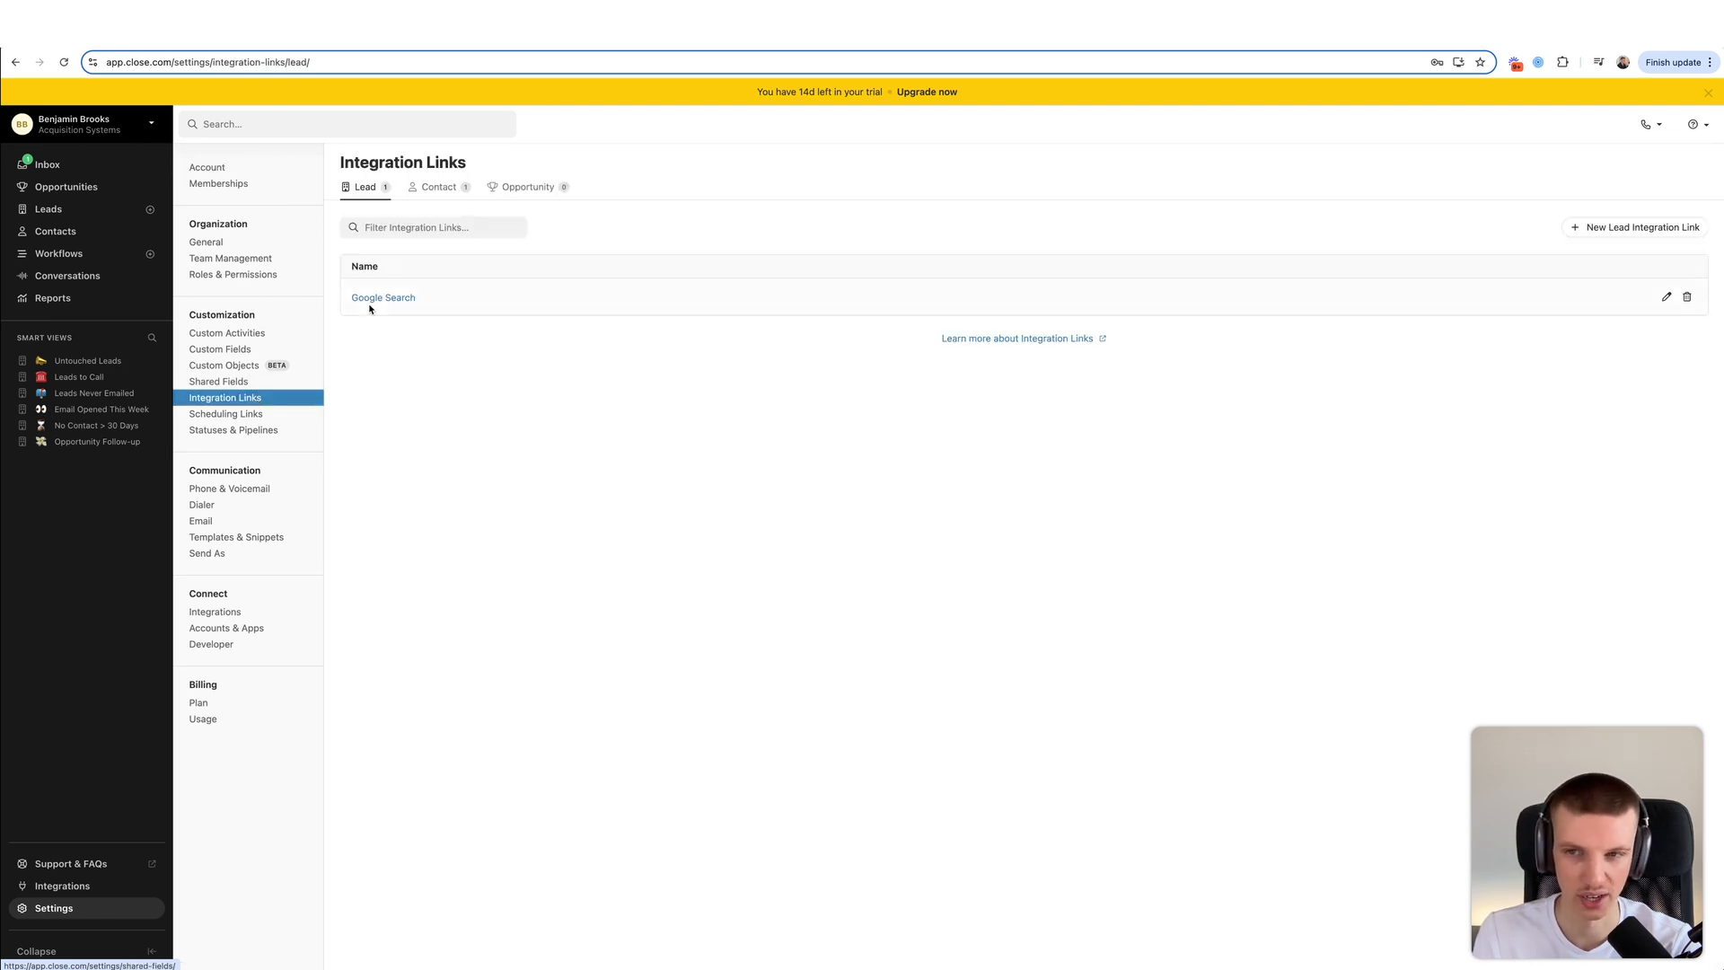
pyautogui.click(292, 422)
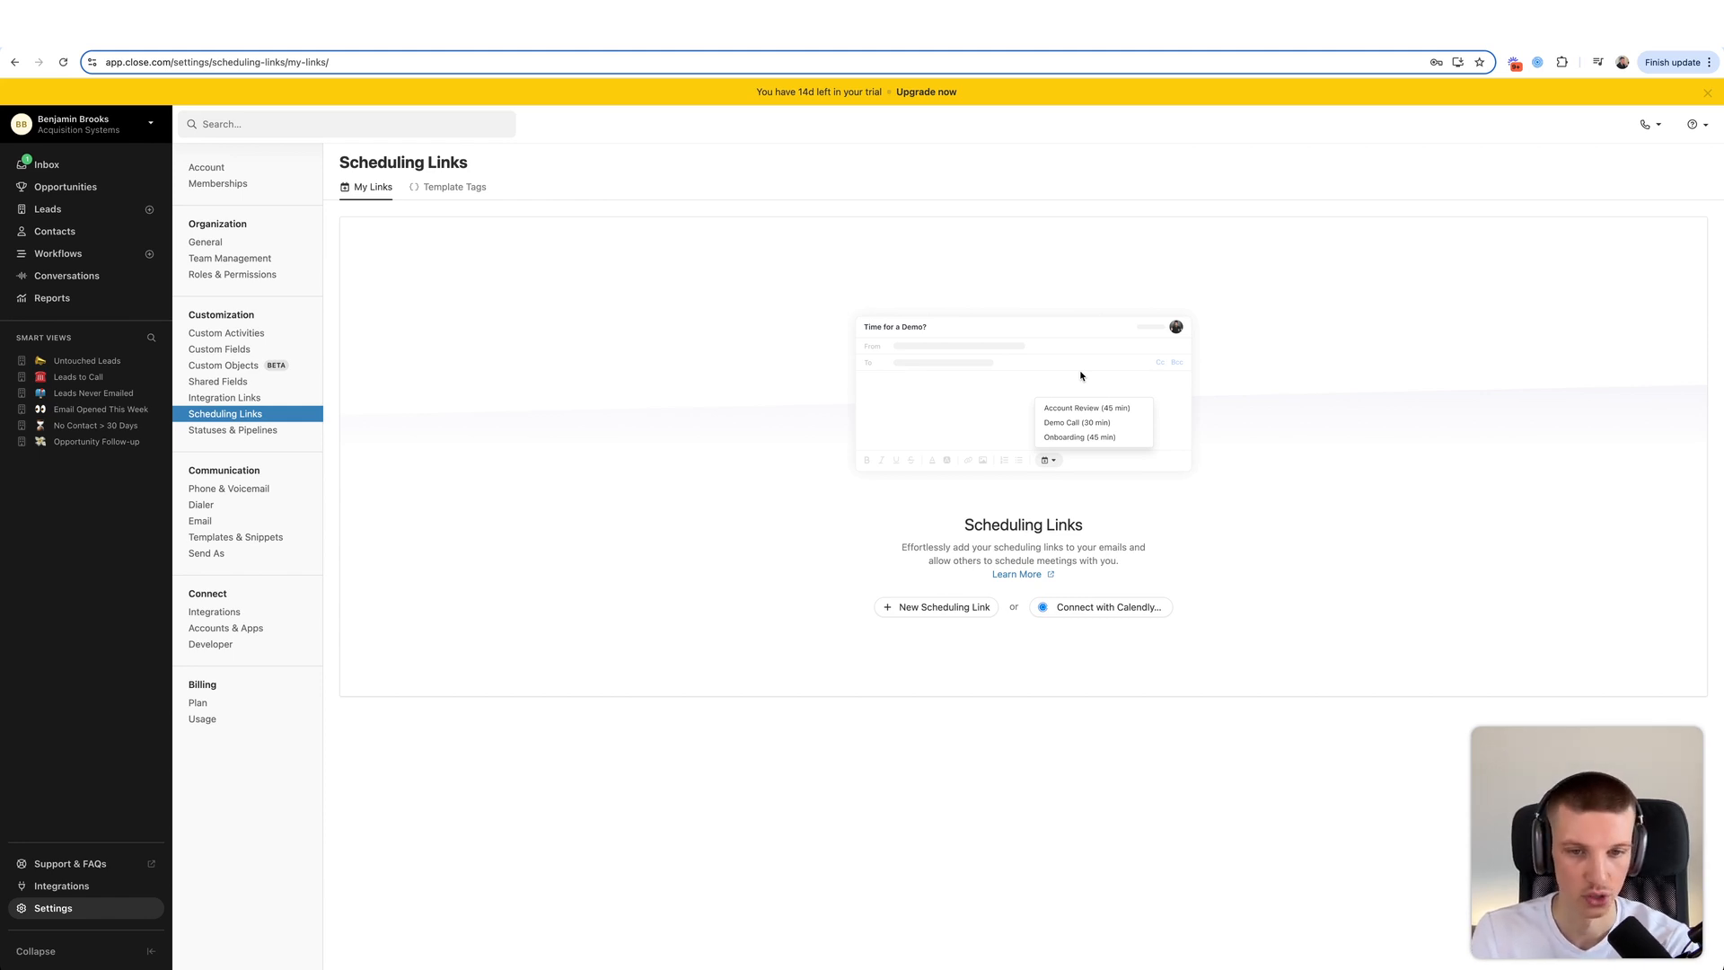
pyautogui.click(939, 607)
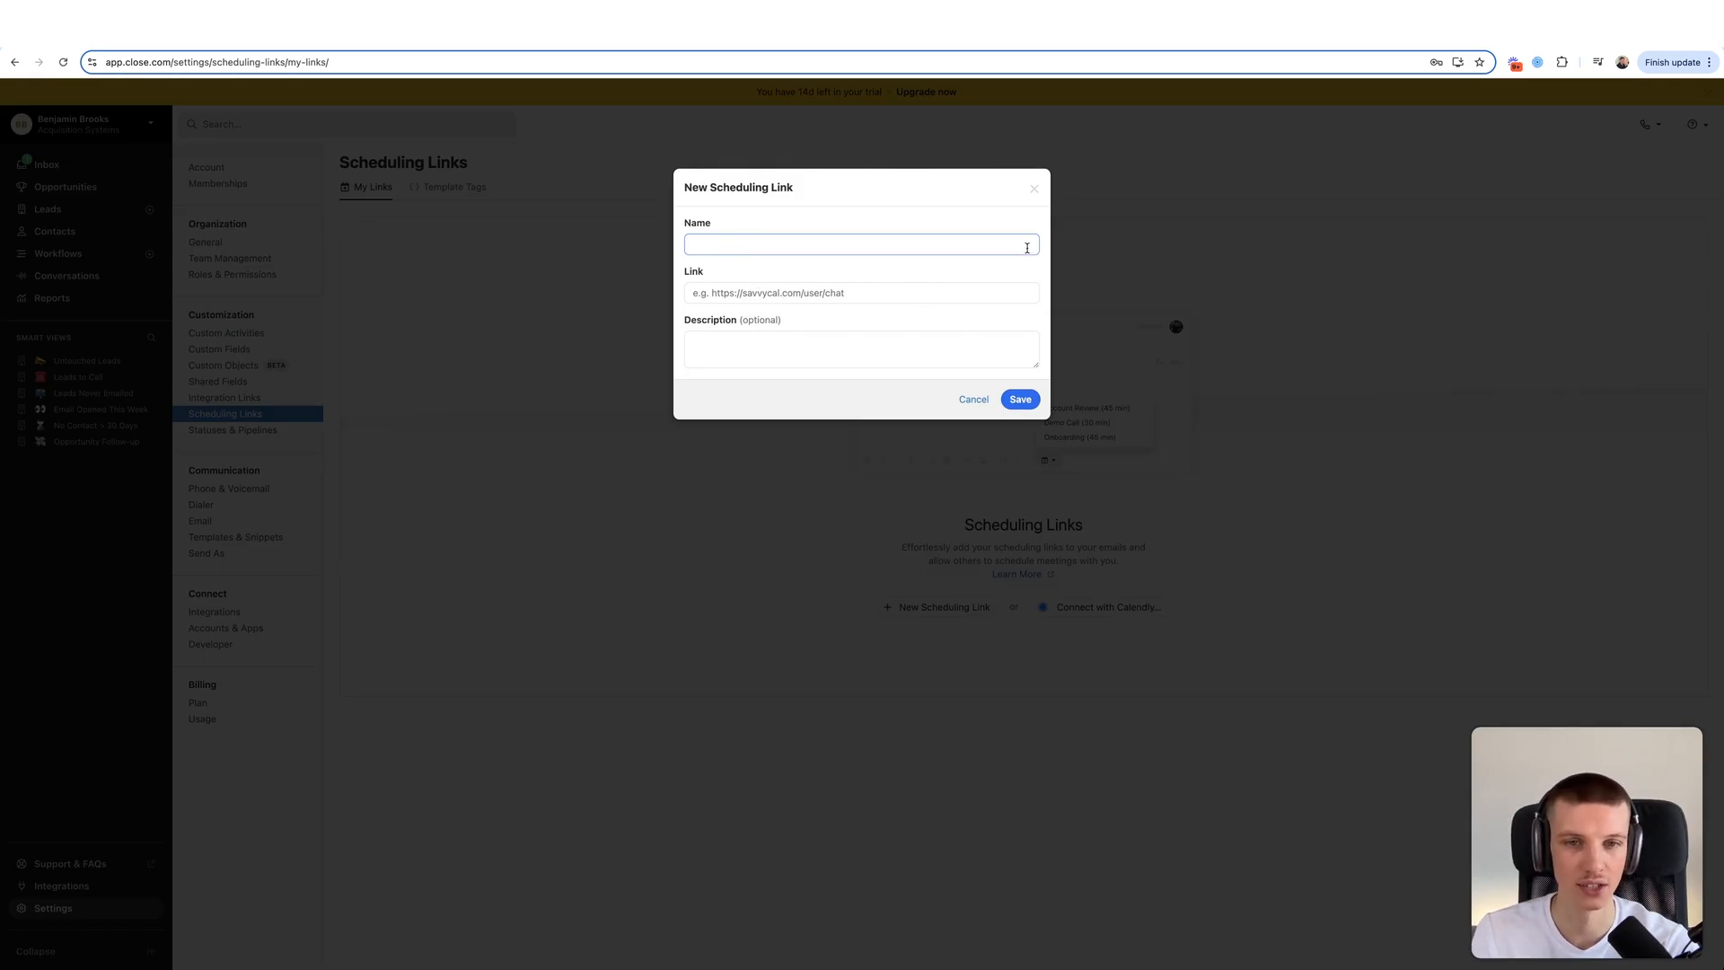
pyautogui.click(1032, 189)
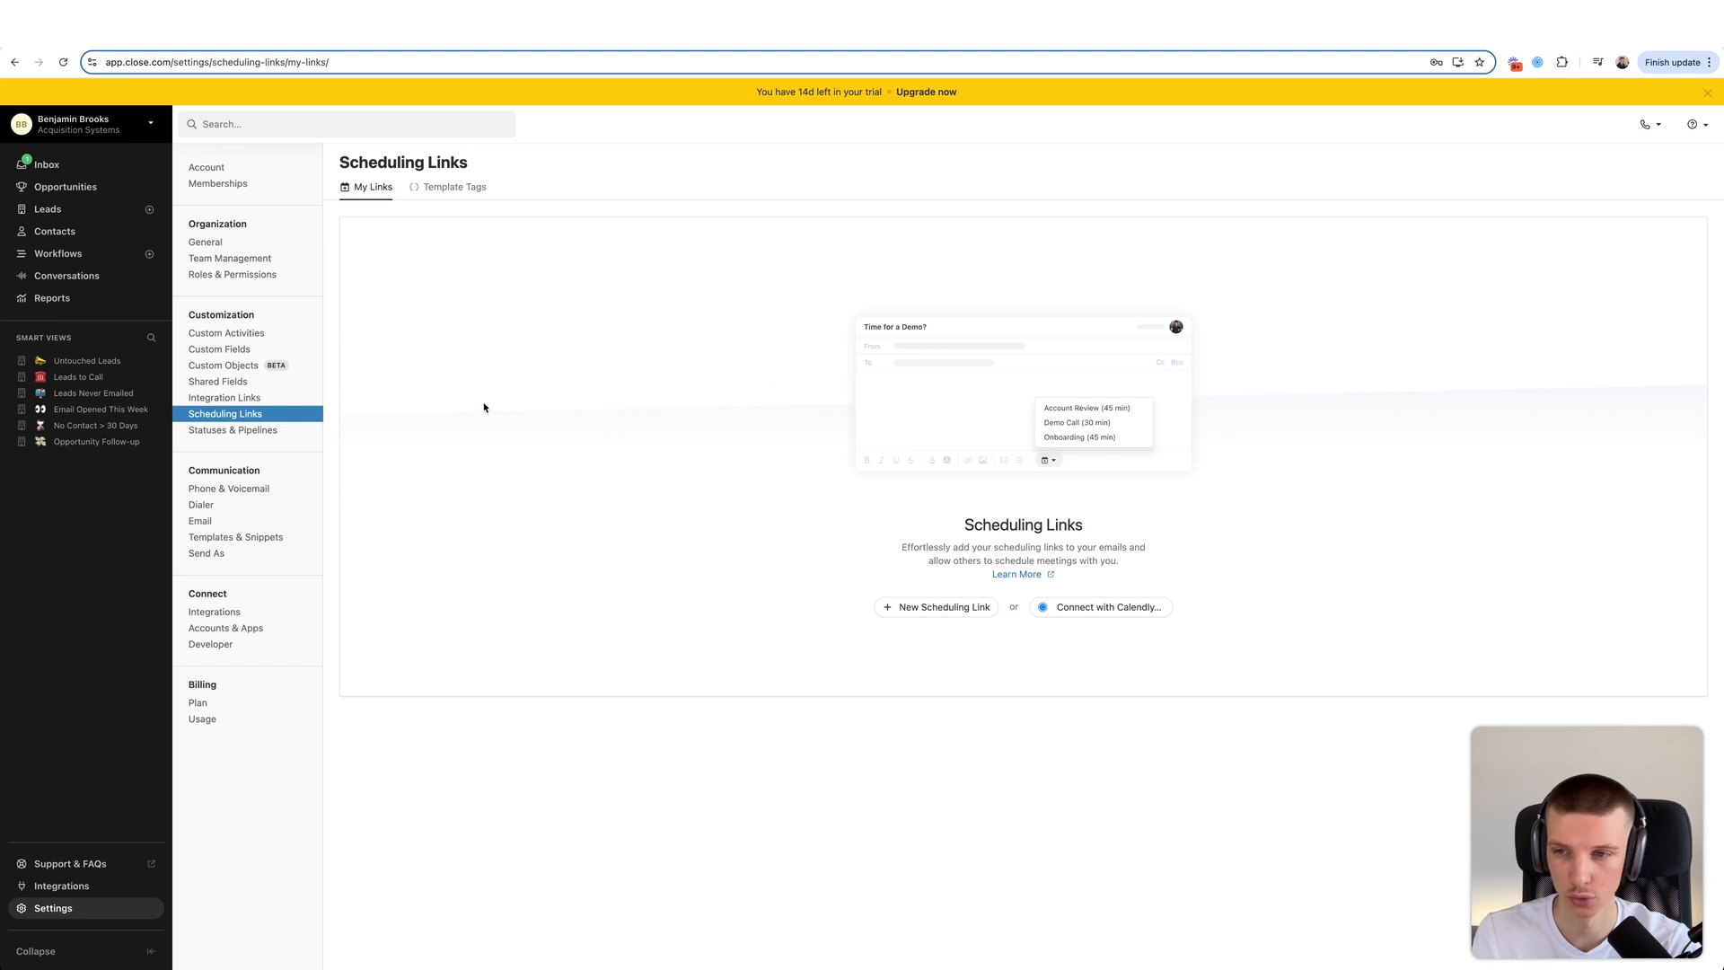
# - In Phone & Voicemail, start adding a United Kingdom personal number, then dismiss it unrequested
pyautogui.click(312, 431)
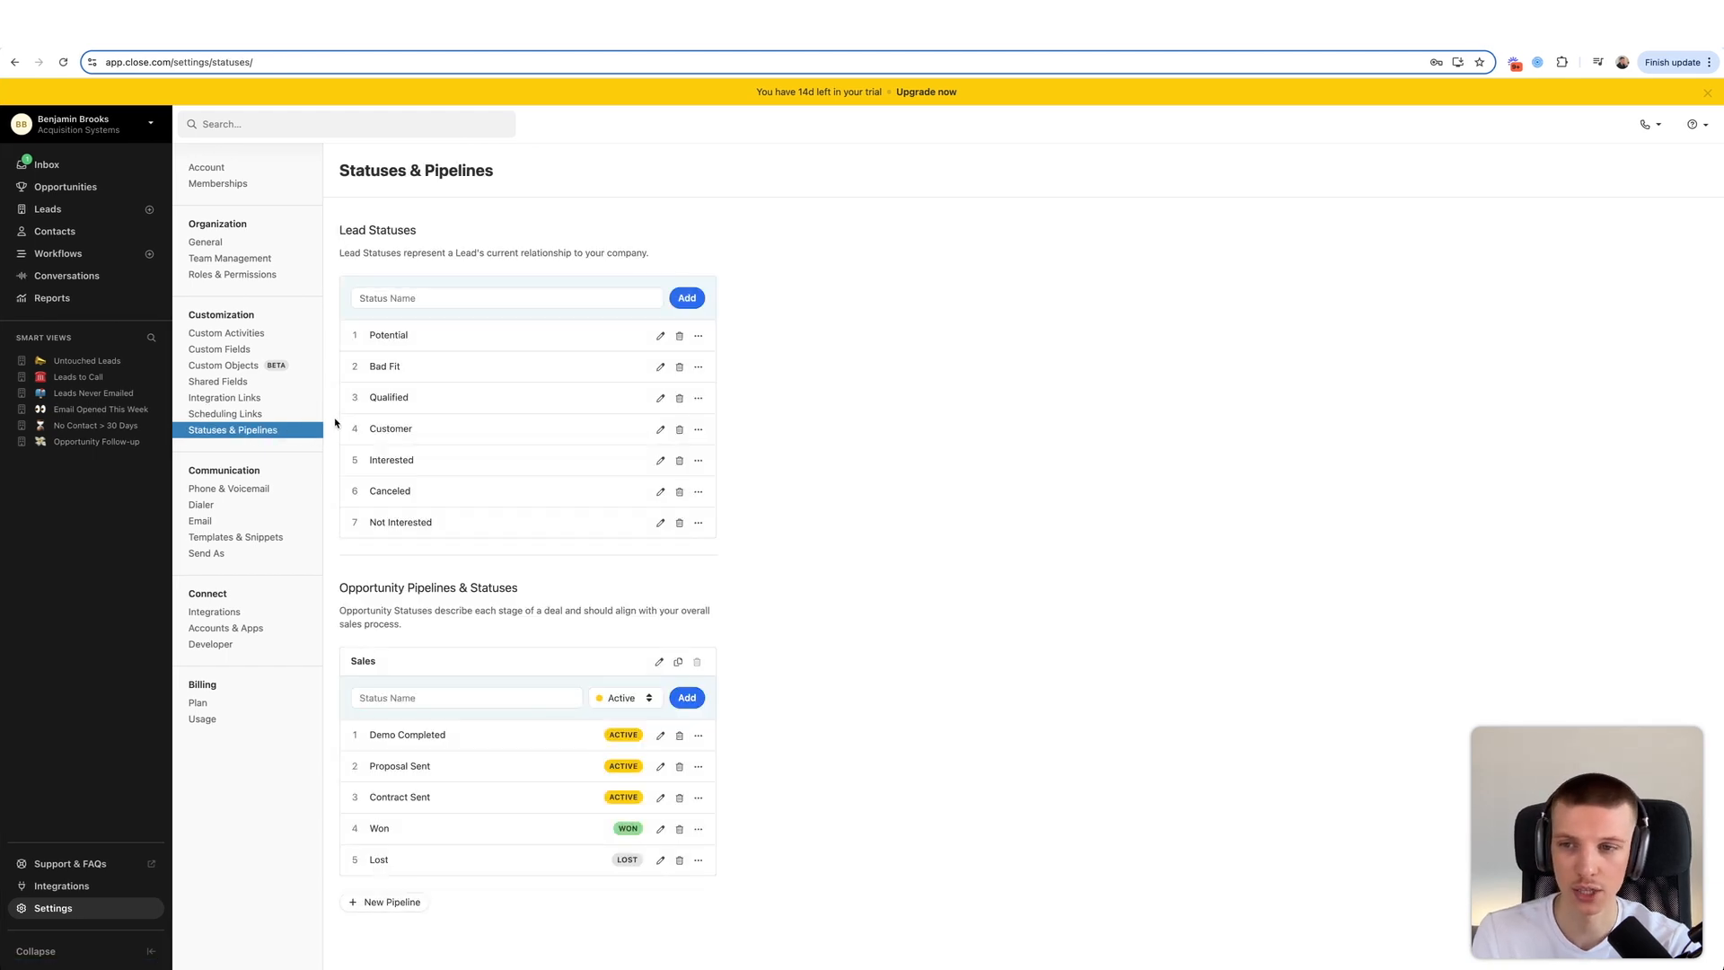
pyautogui.click(257, 488)
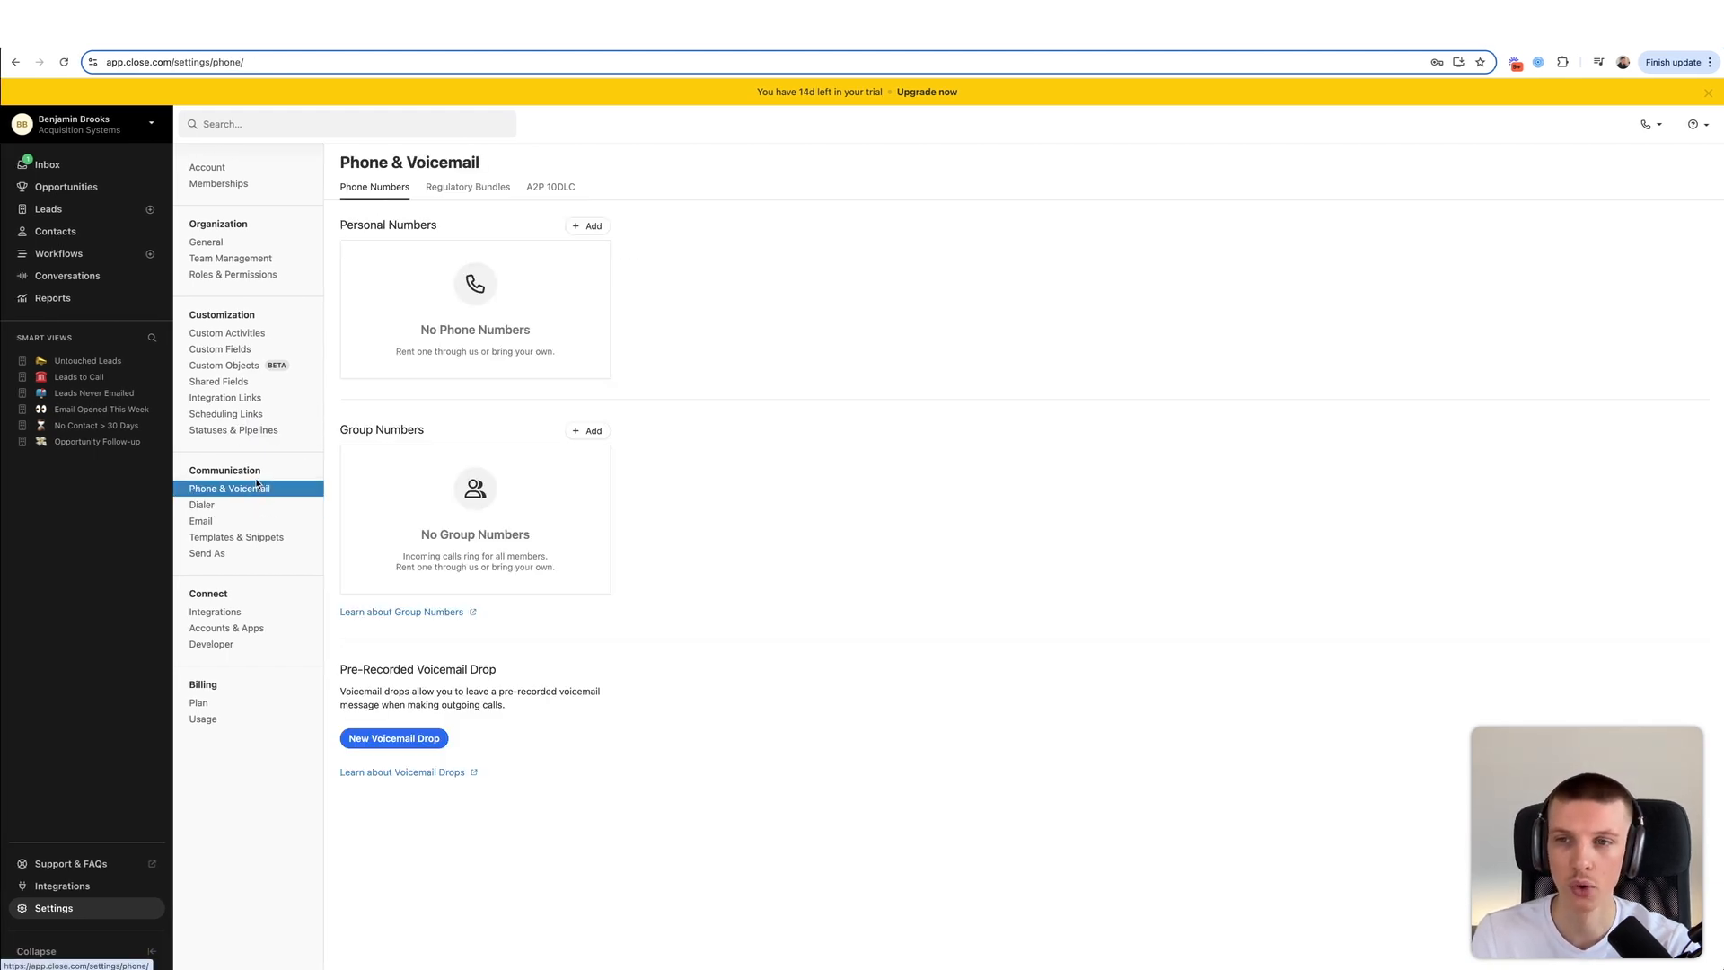
pyautogui.click(584, 229)
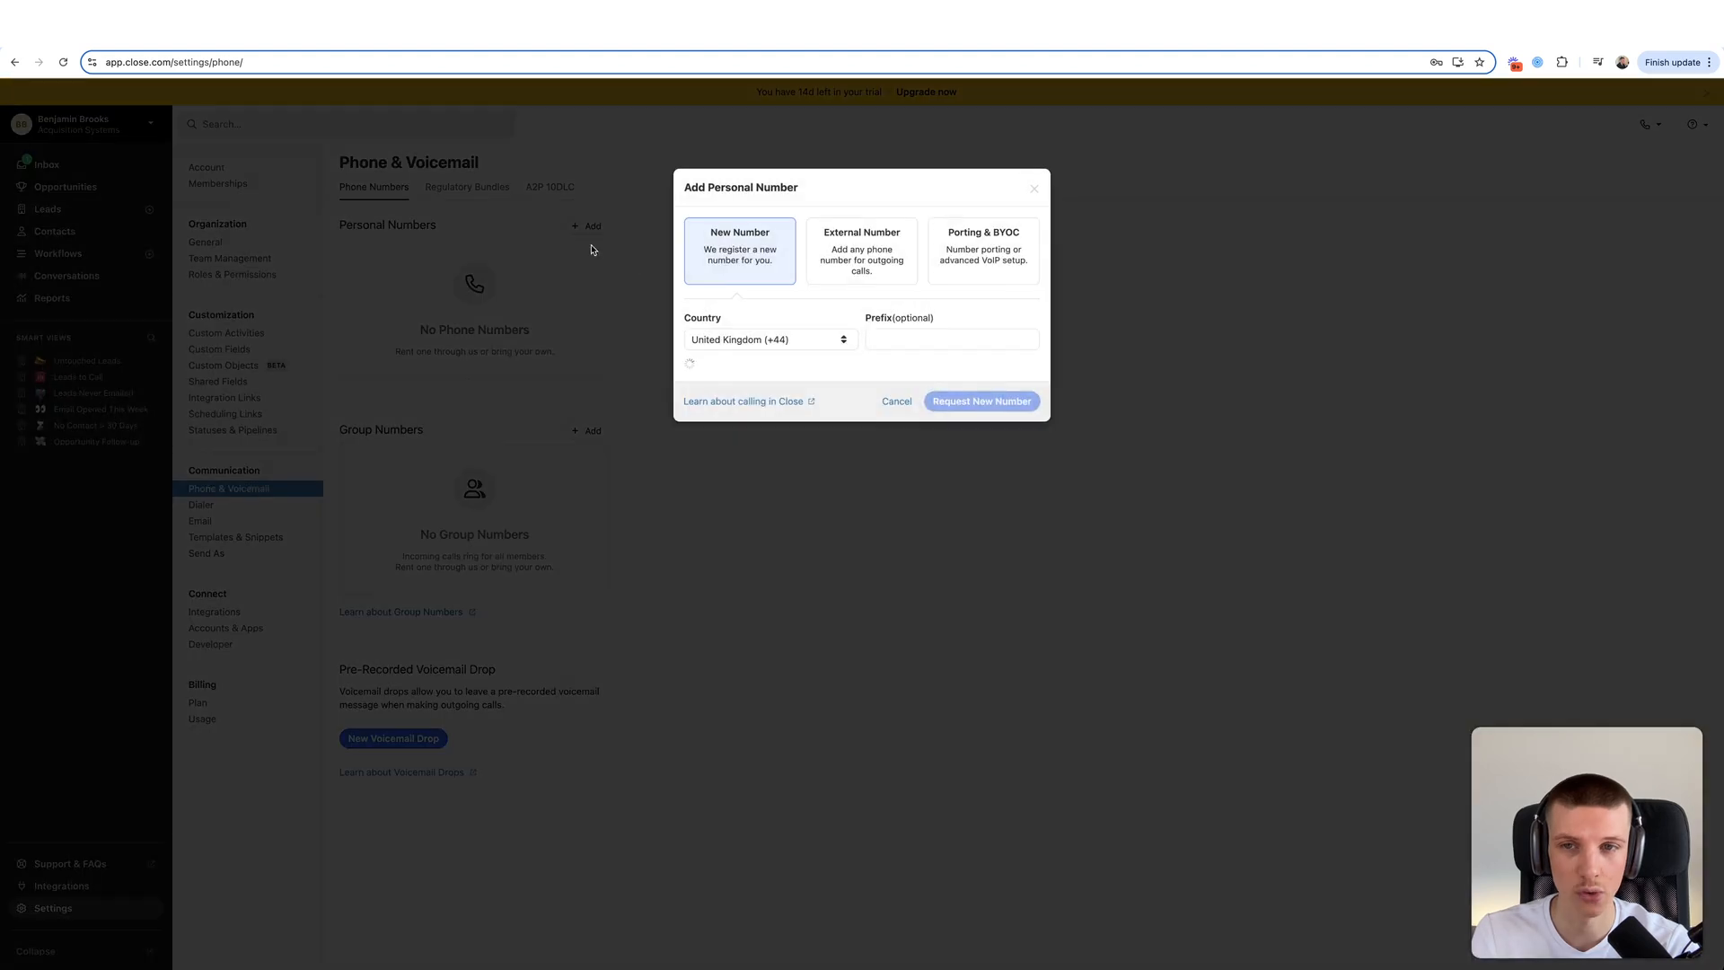
pyautogui.click(813, 339)
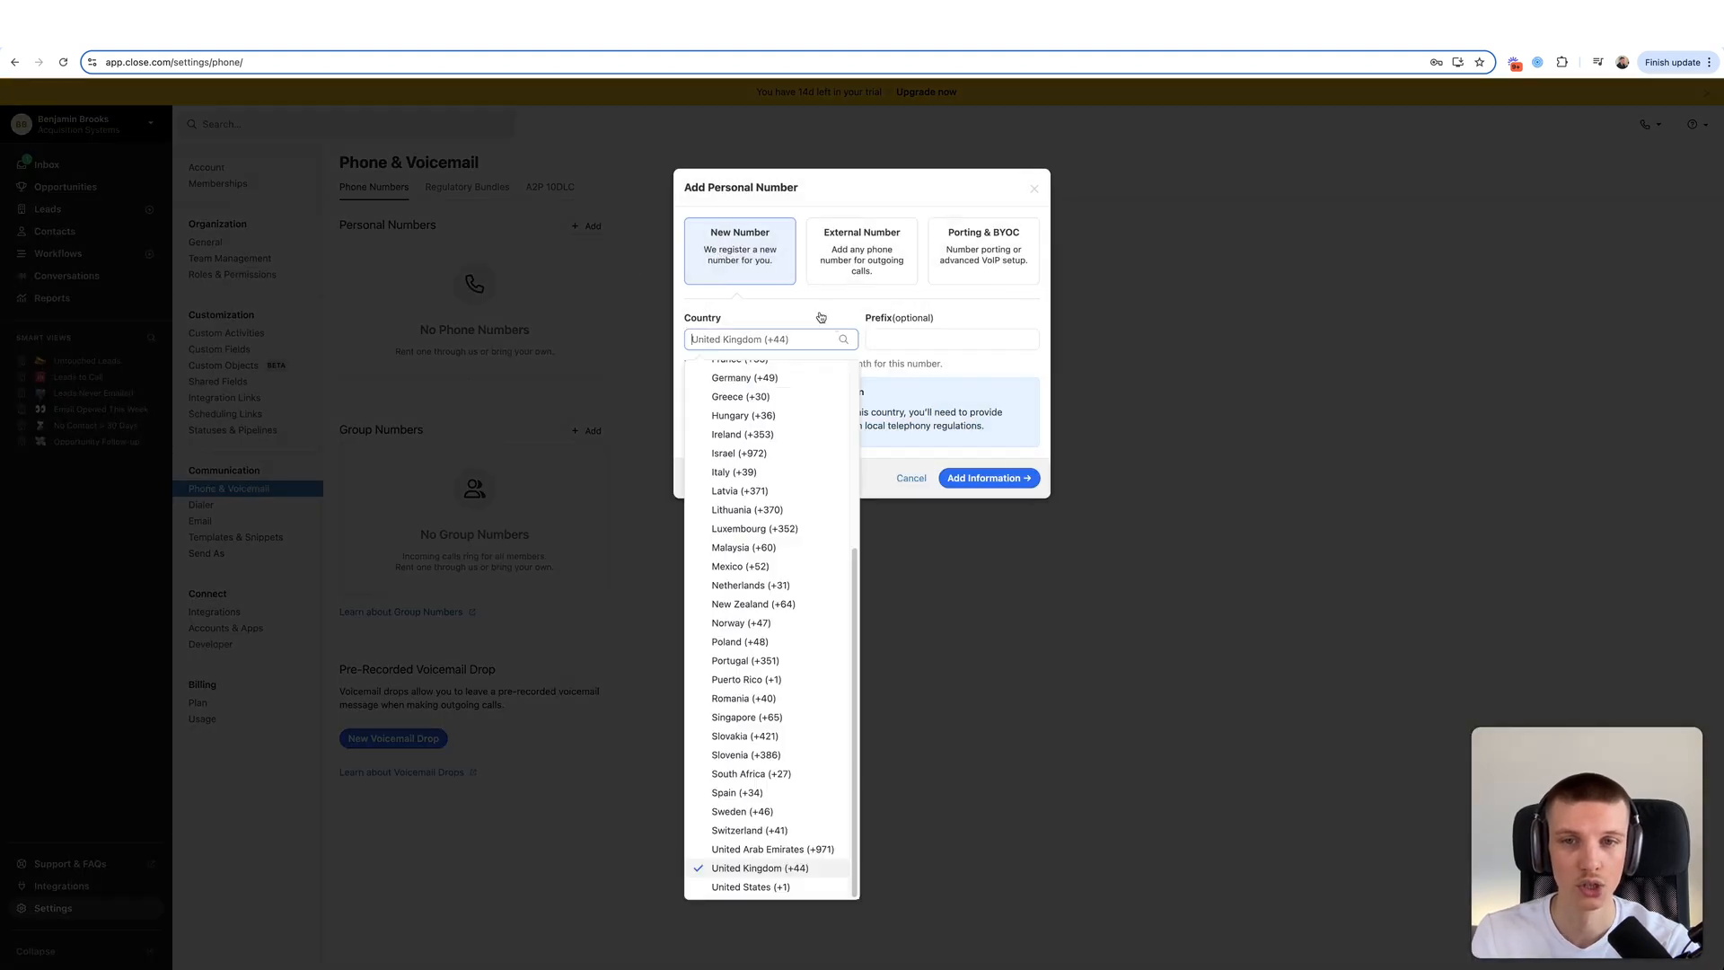
pyautogui.click(790, 319)
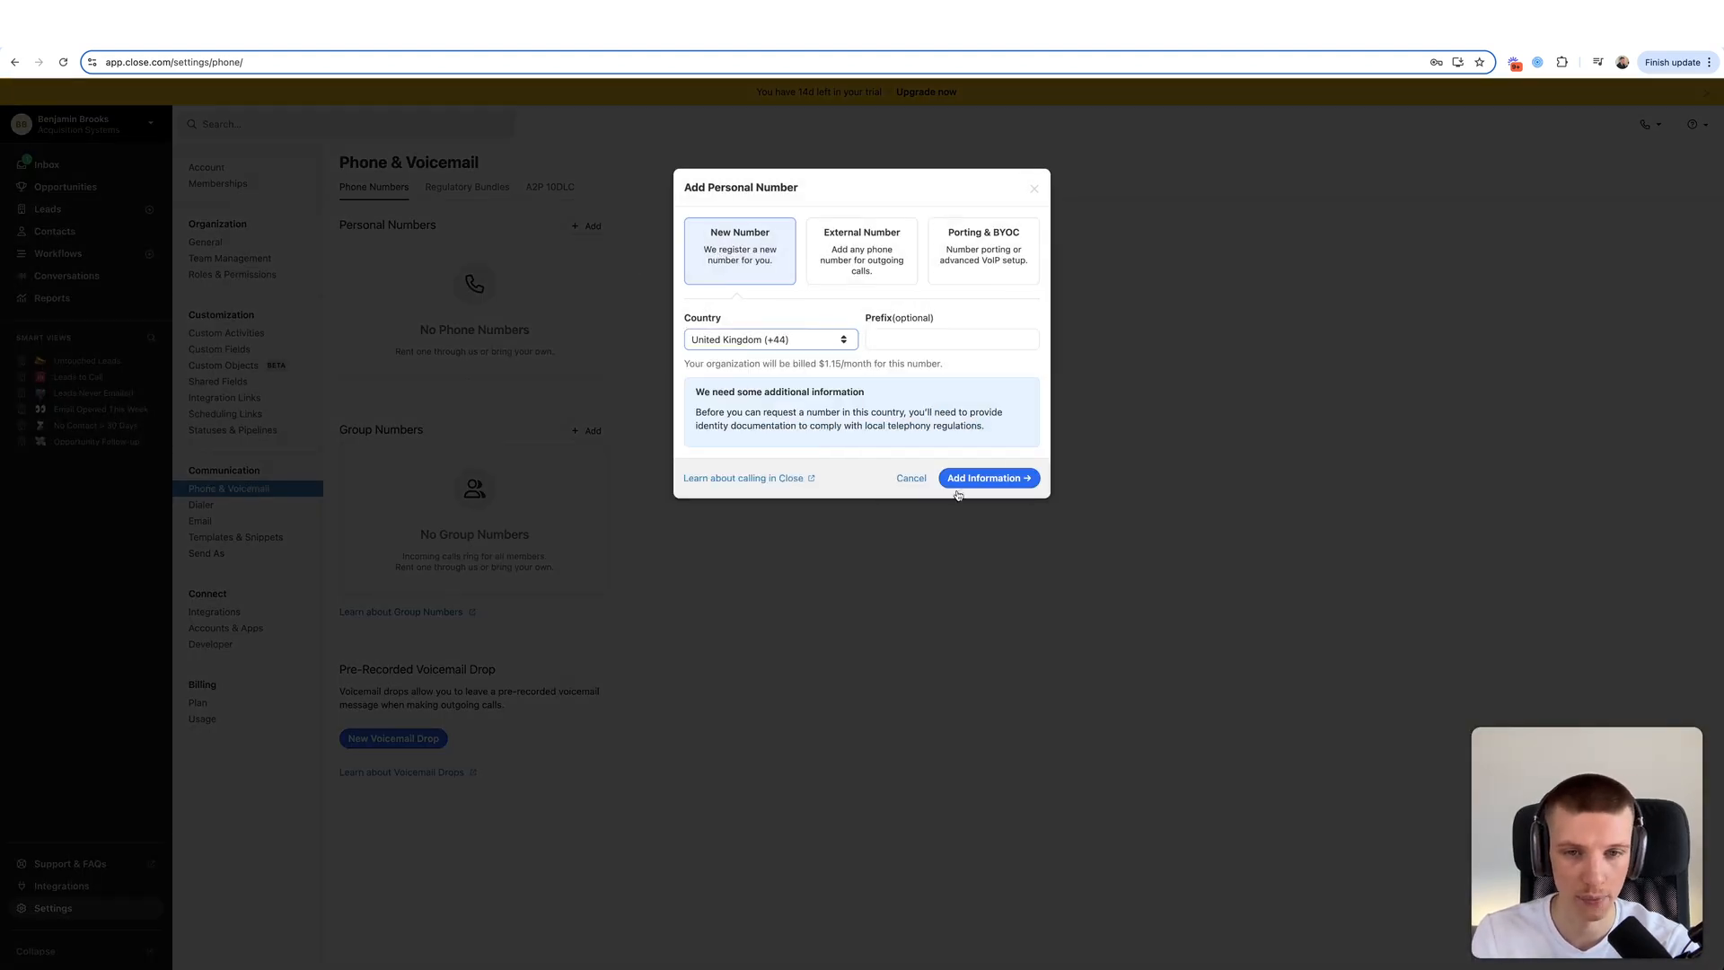
pyautogui.click(1034, 190)
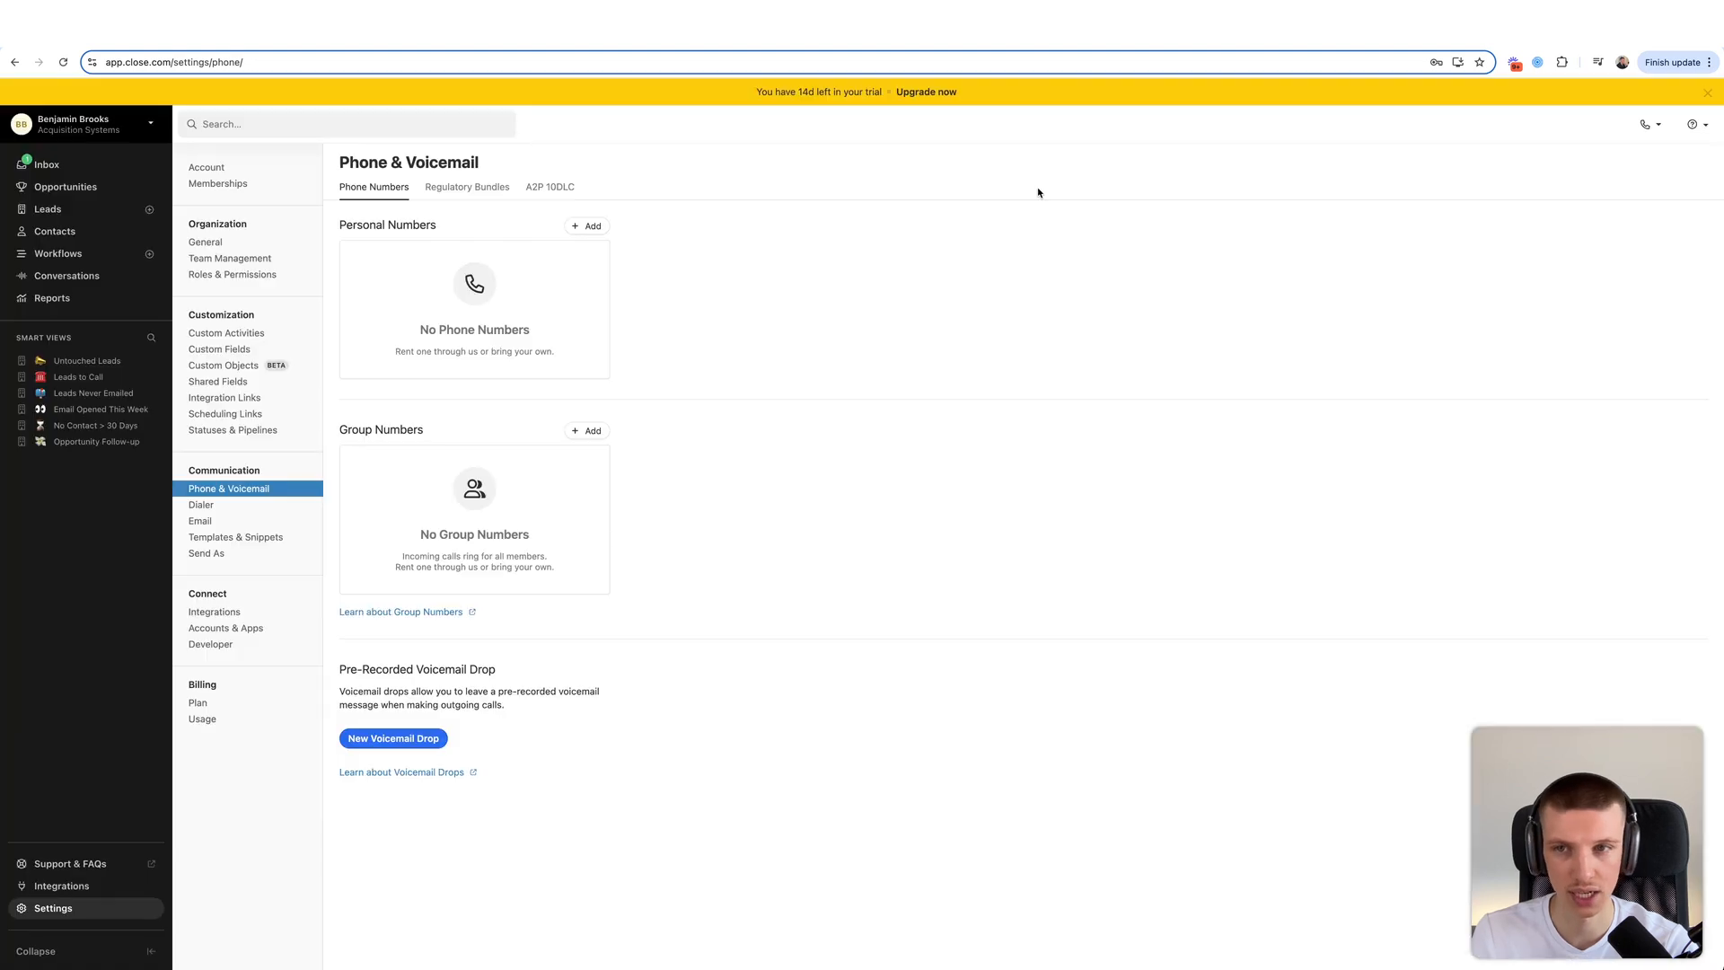
# - Review the A2P 10DLC registration details and phone numbers overview, then go to Dialer settings
pyautogui.click(530, 199)
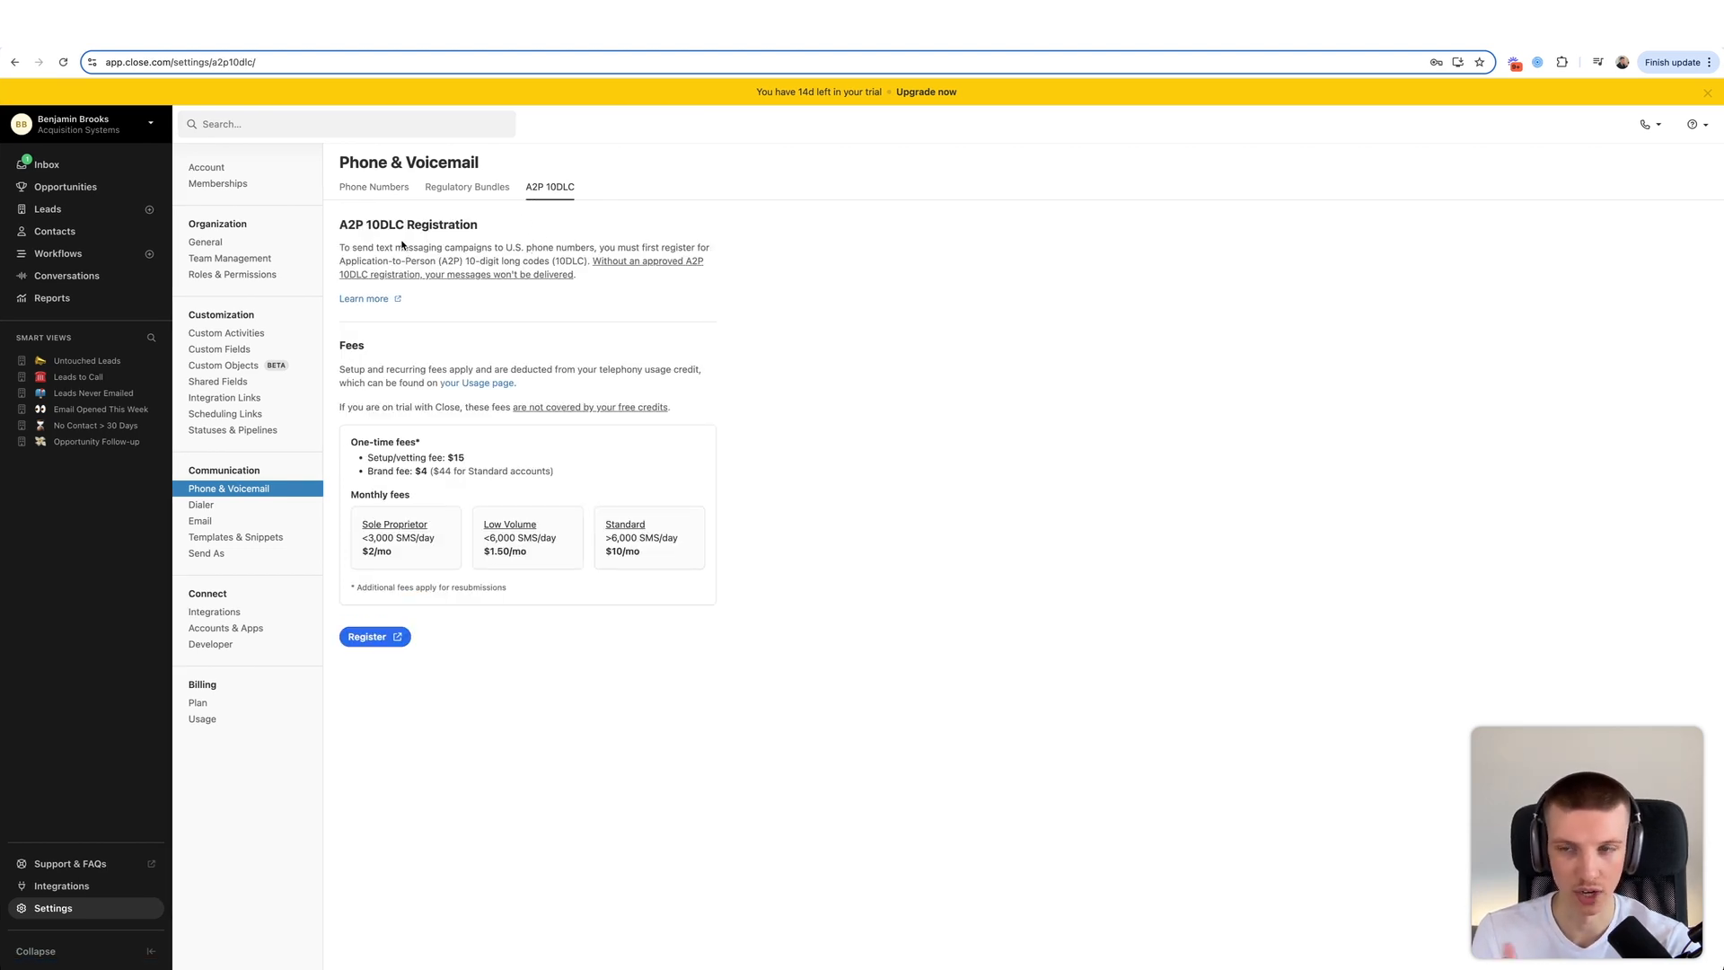
pyautogui.moveTo(342, 251); pyautogui.dragTo(587, 246)
pyautogui.click(588, 246)
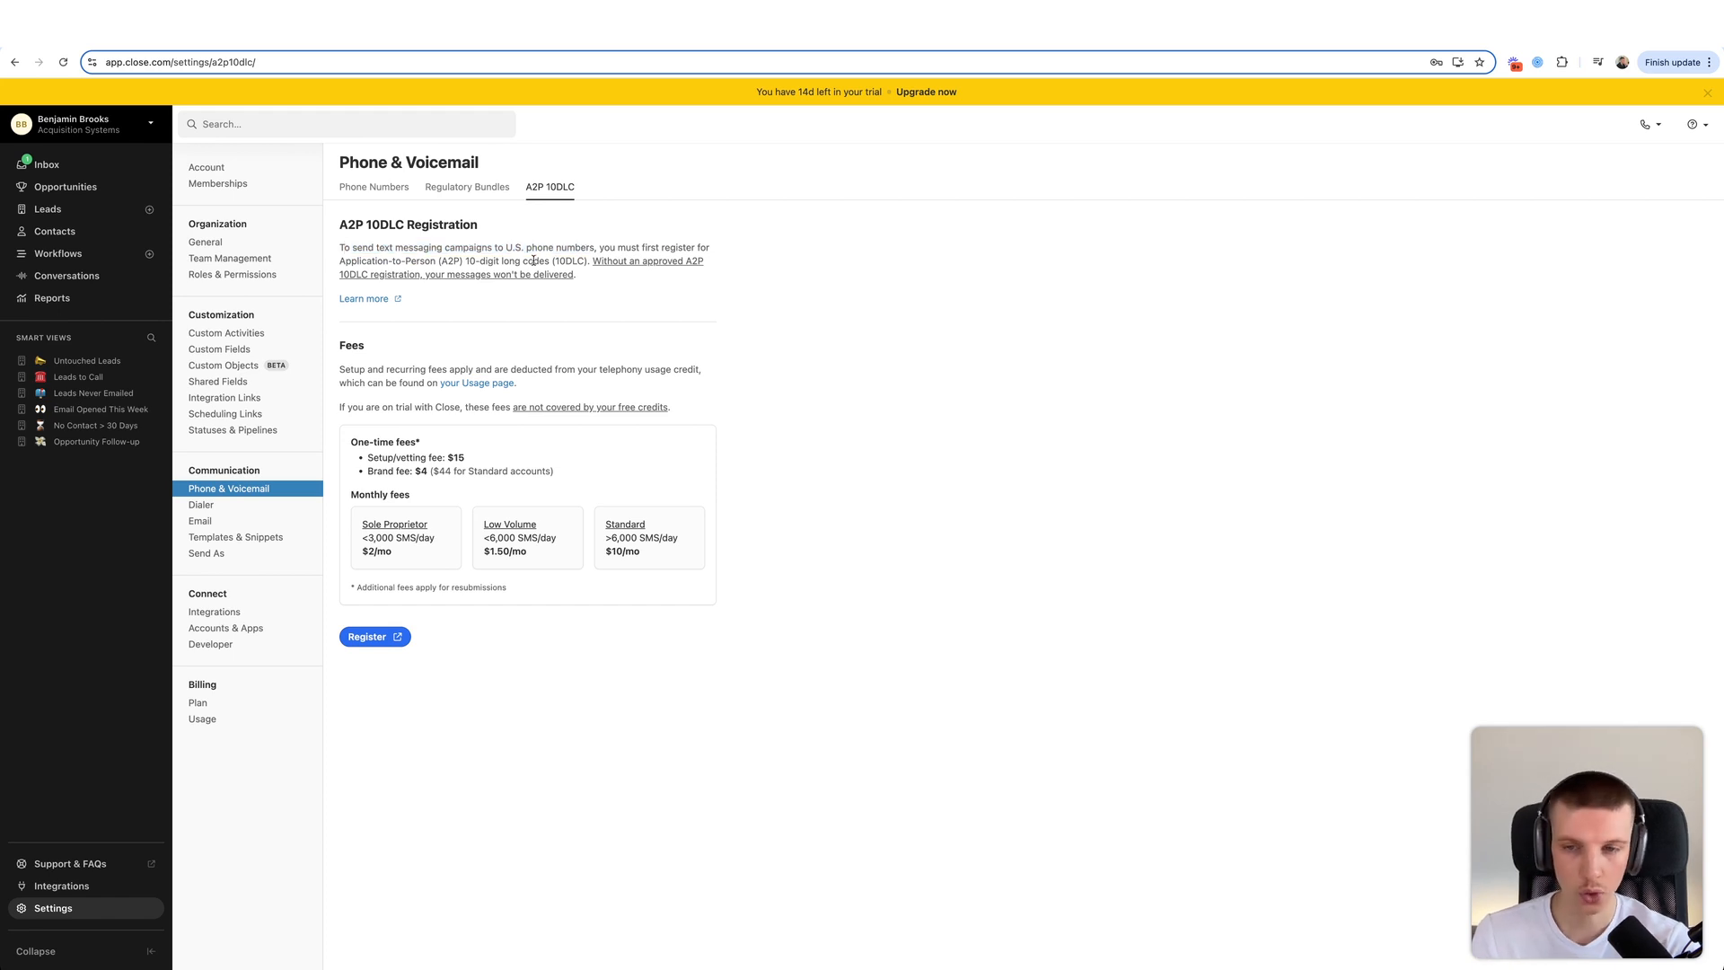
pyautogui.click(373, 187)
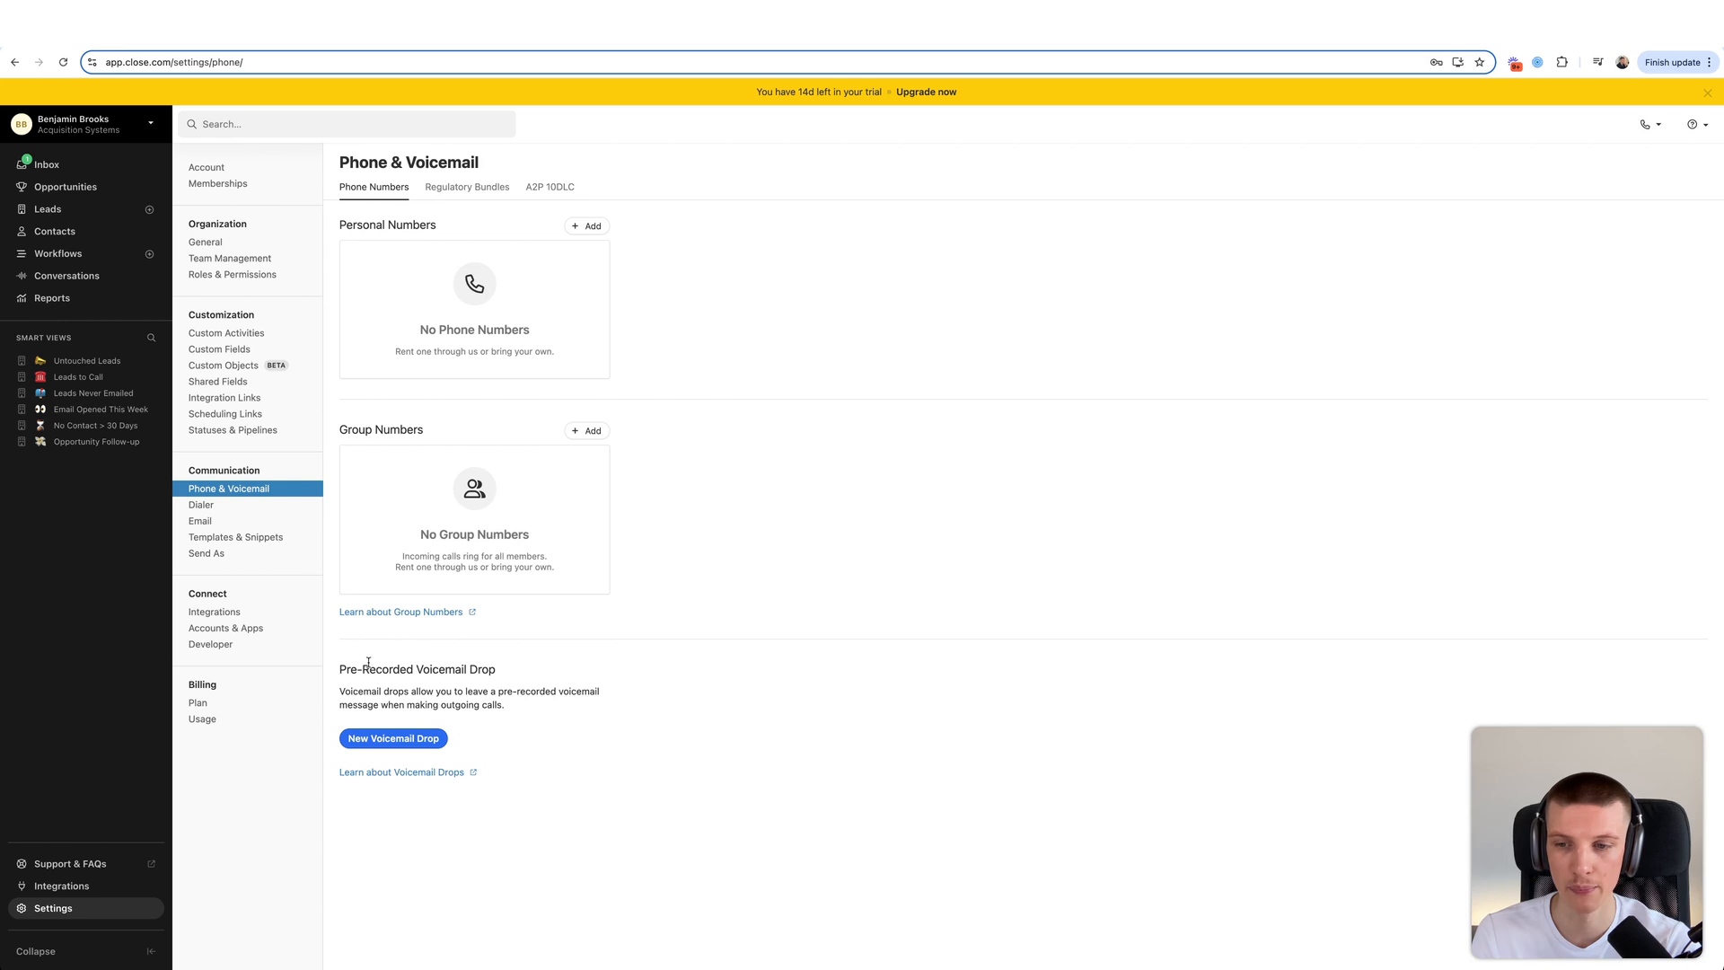
pyautogui.moveTo(340, 662); pyautogui.dragTo(535, 708)
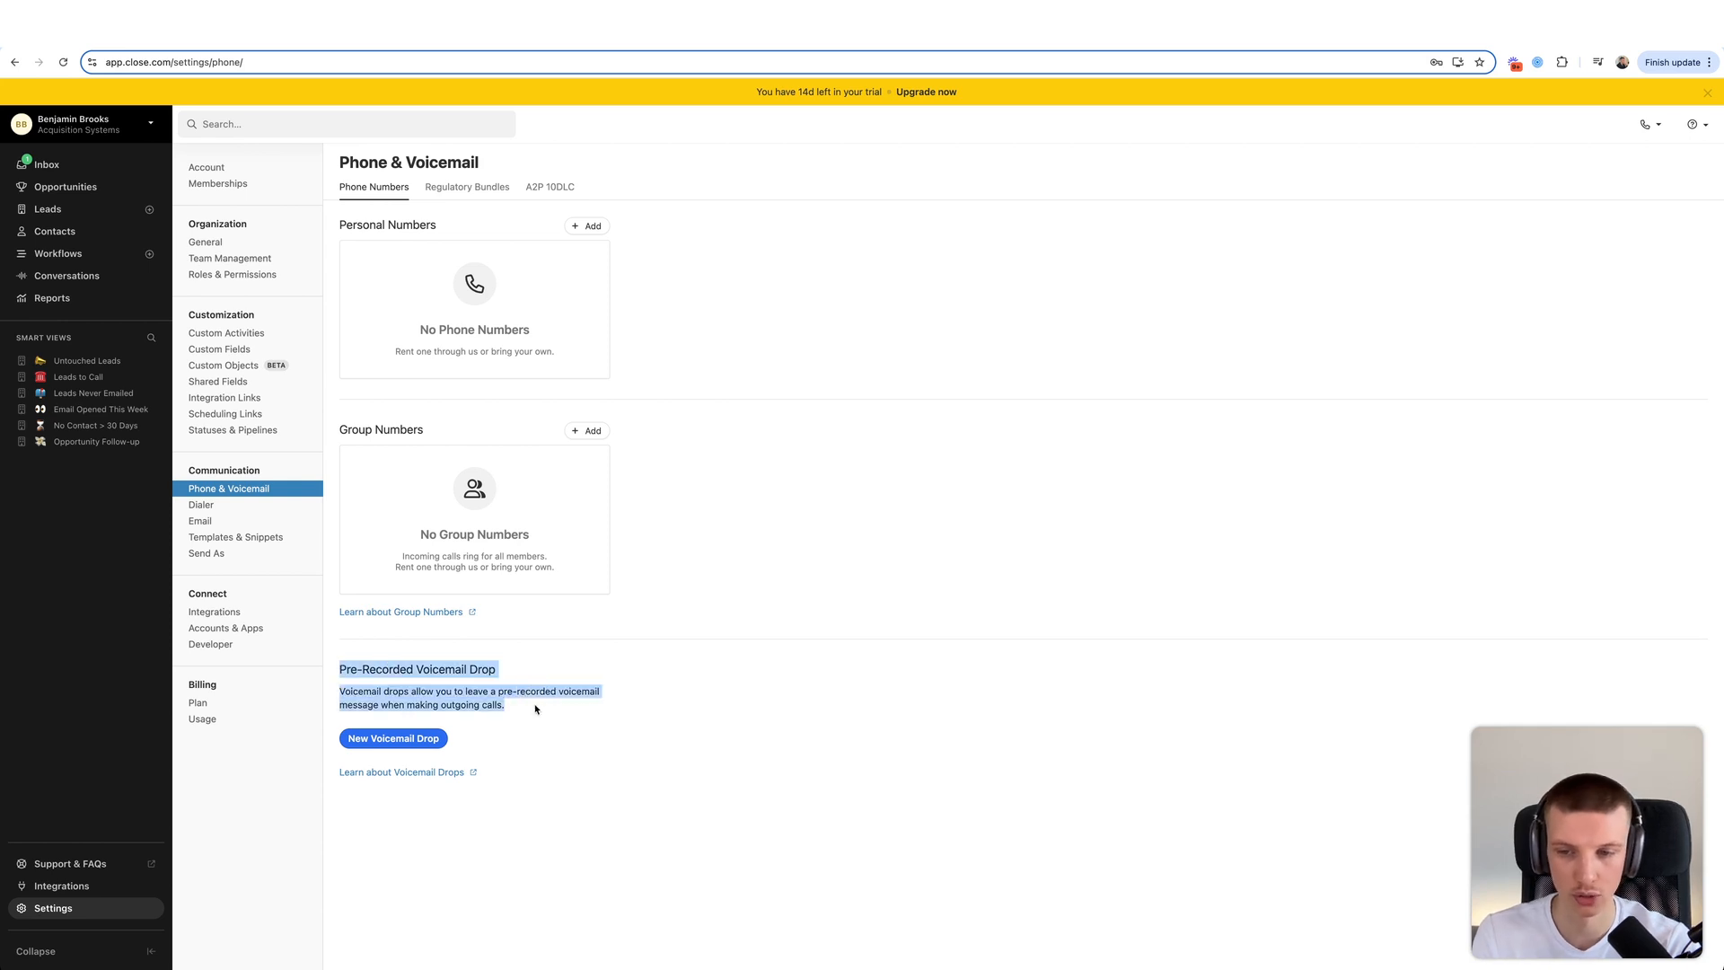
pyautogui.click(536, 709)
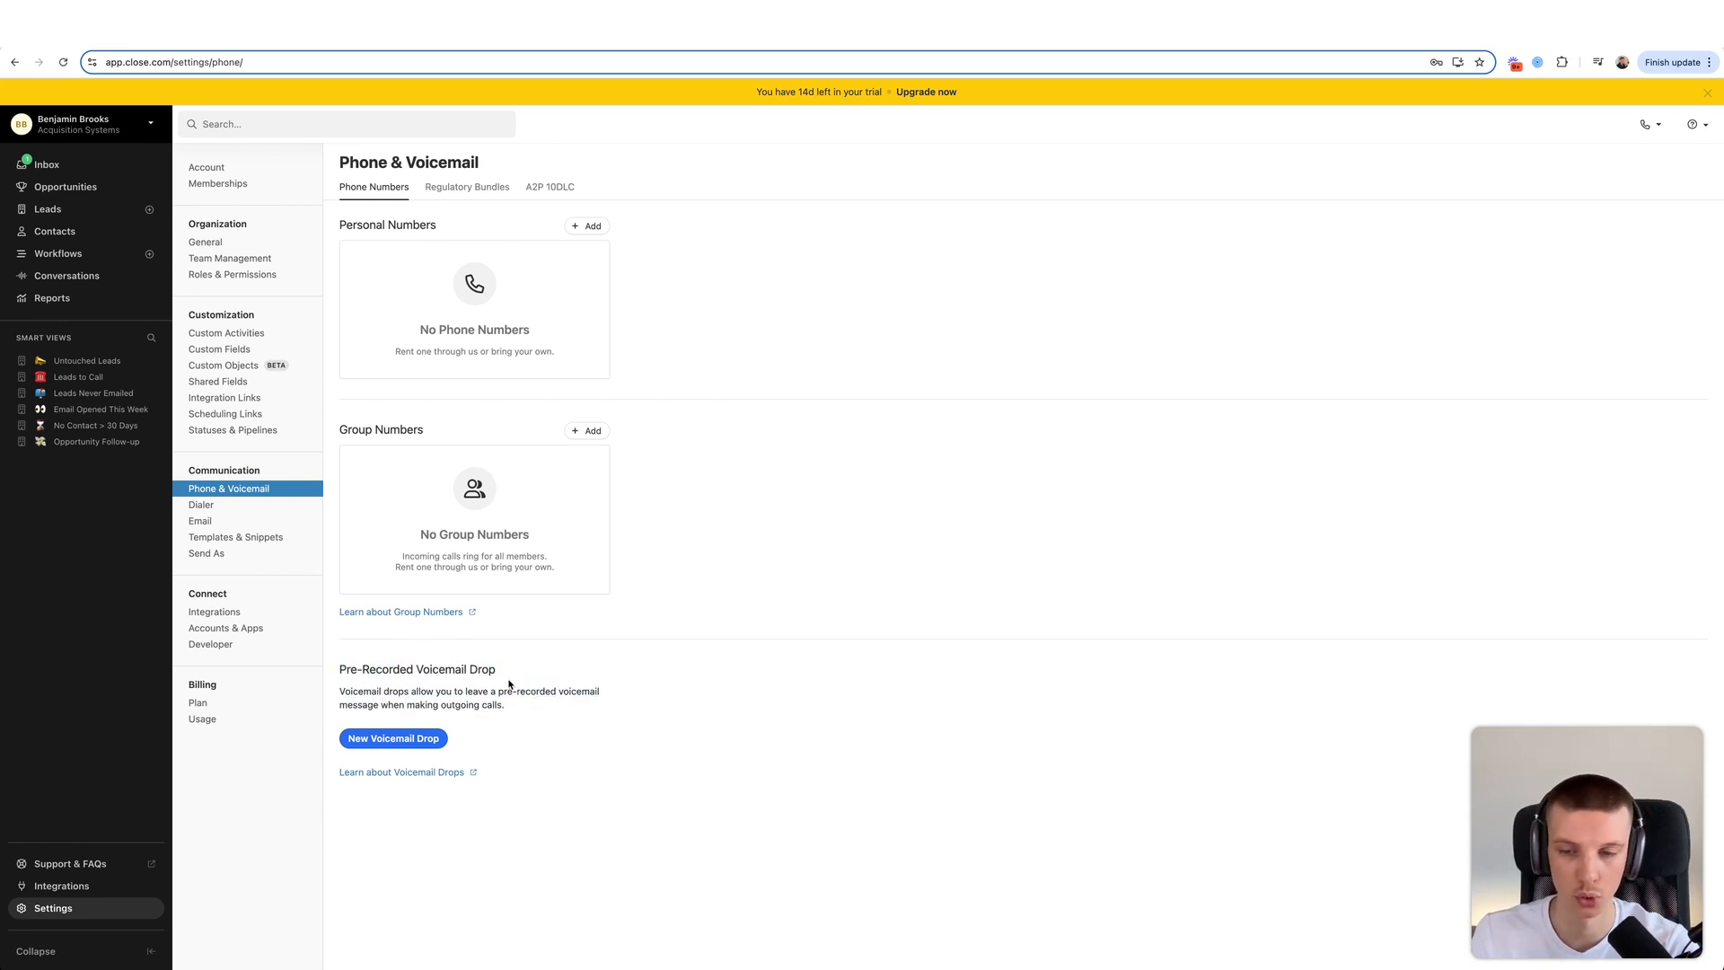
pyautogui.click(252, 506)
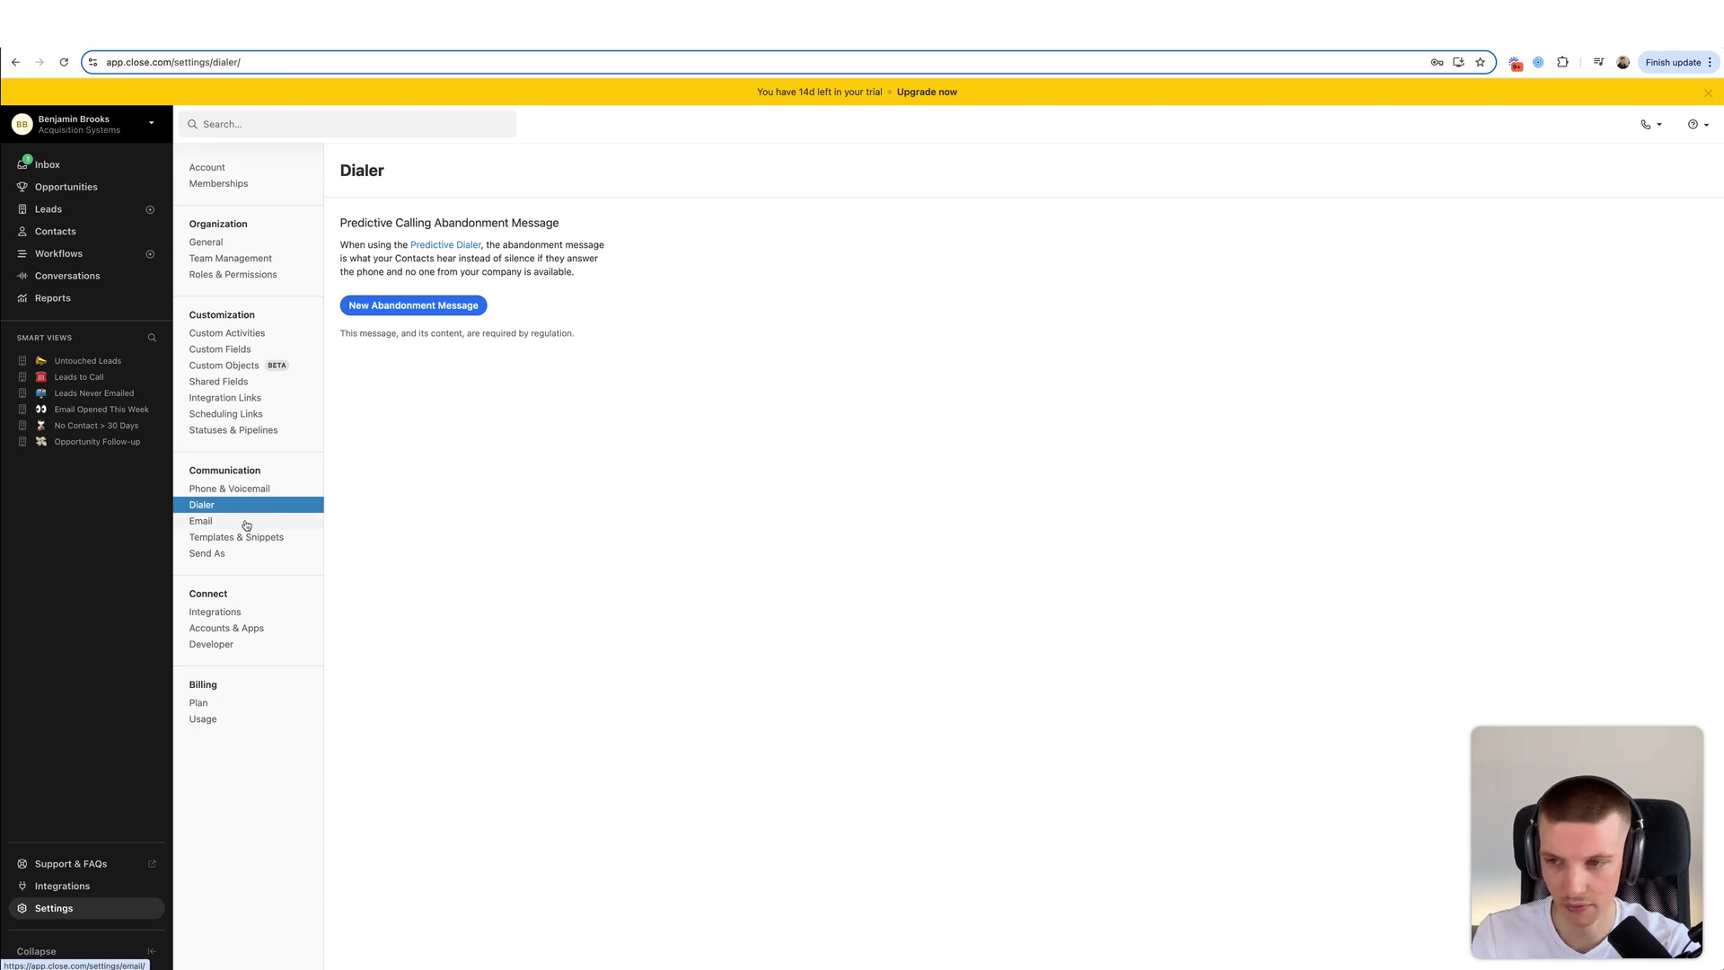
# - Browse the Email, Templates & Snippets, Send As, Integrations, Accounts & Apps and Developer settings
pyautogui.click(247, 524)
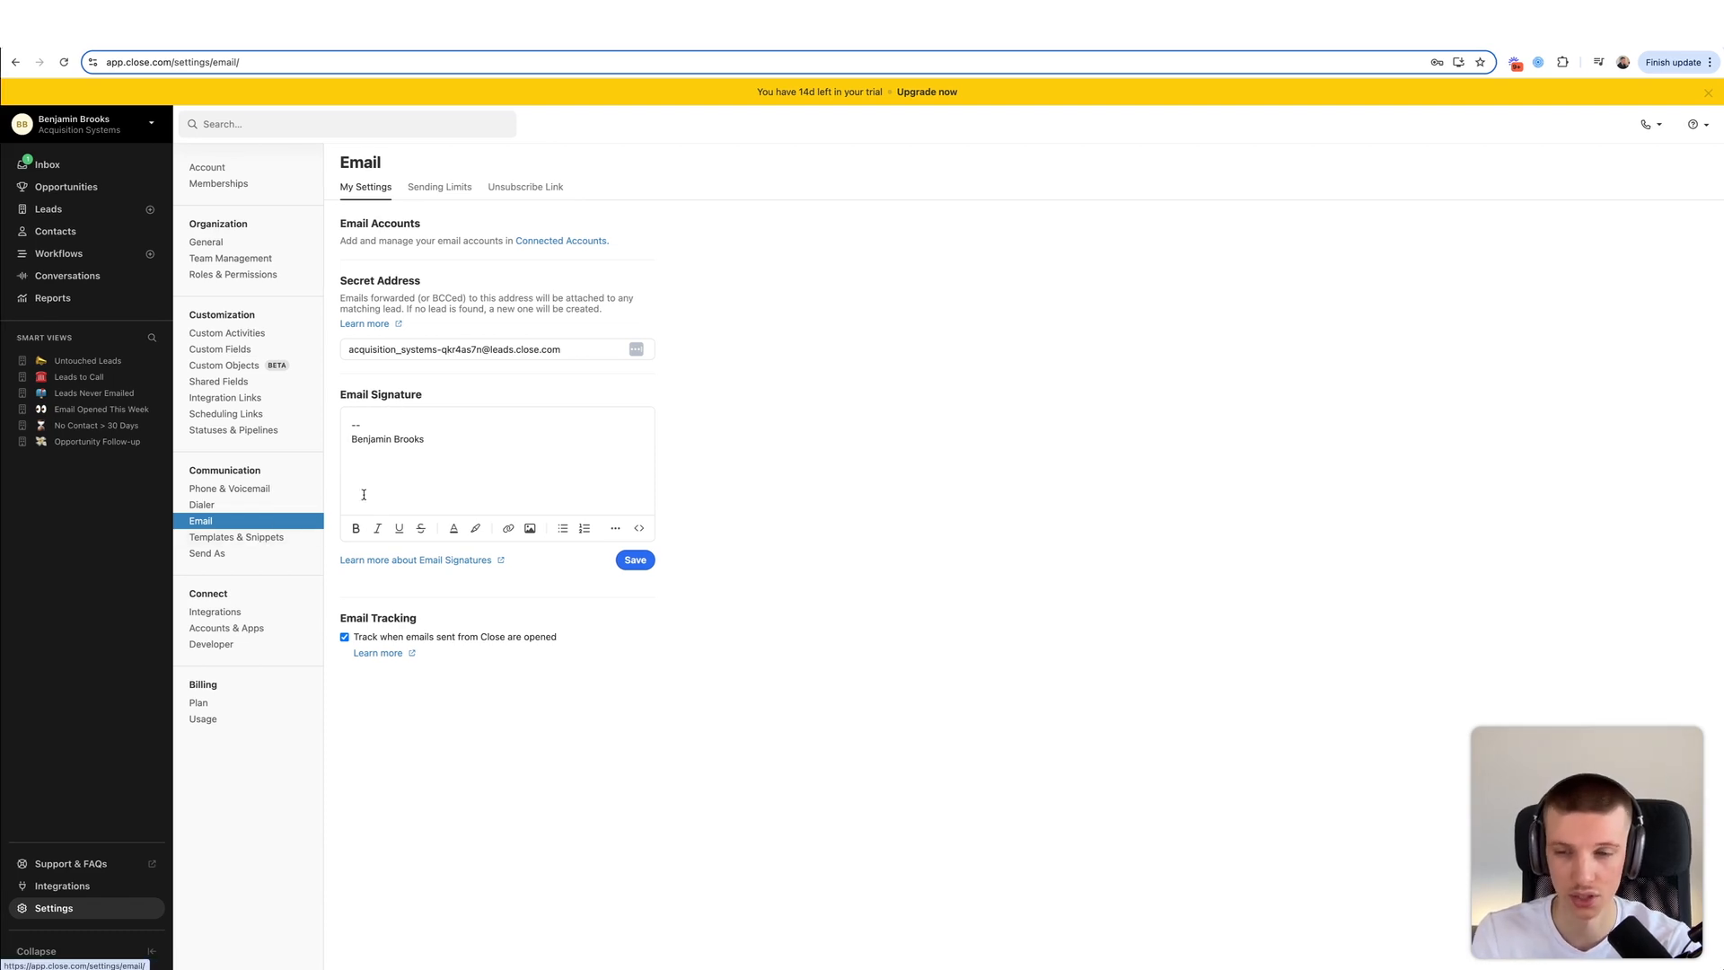
pyautogui.click(267, 539)
pyautogui.click(266, 553)
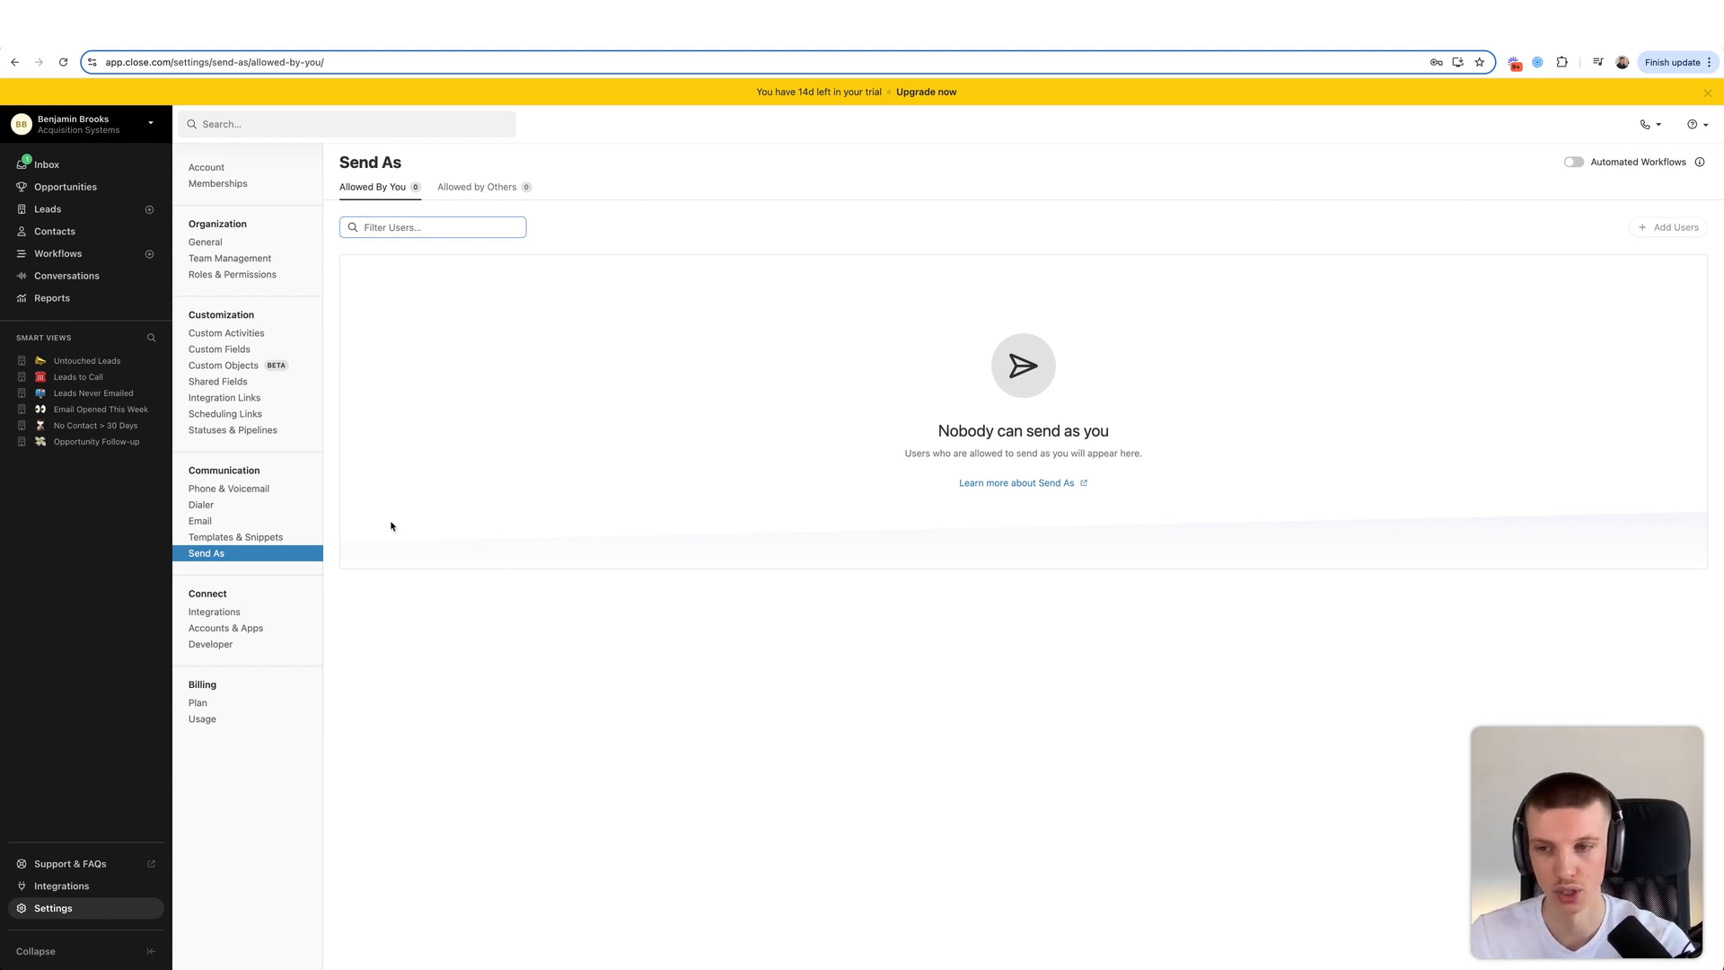
pyautogui.click(241, 618)
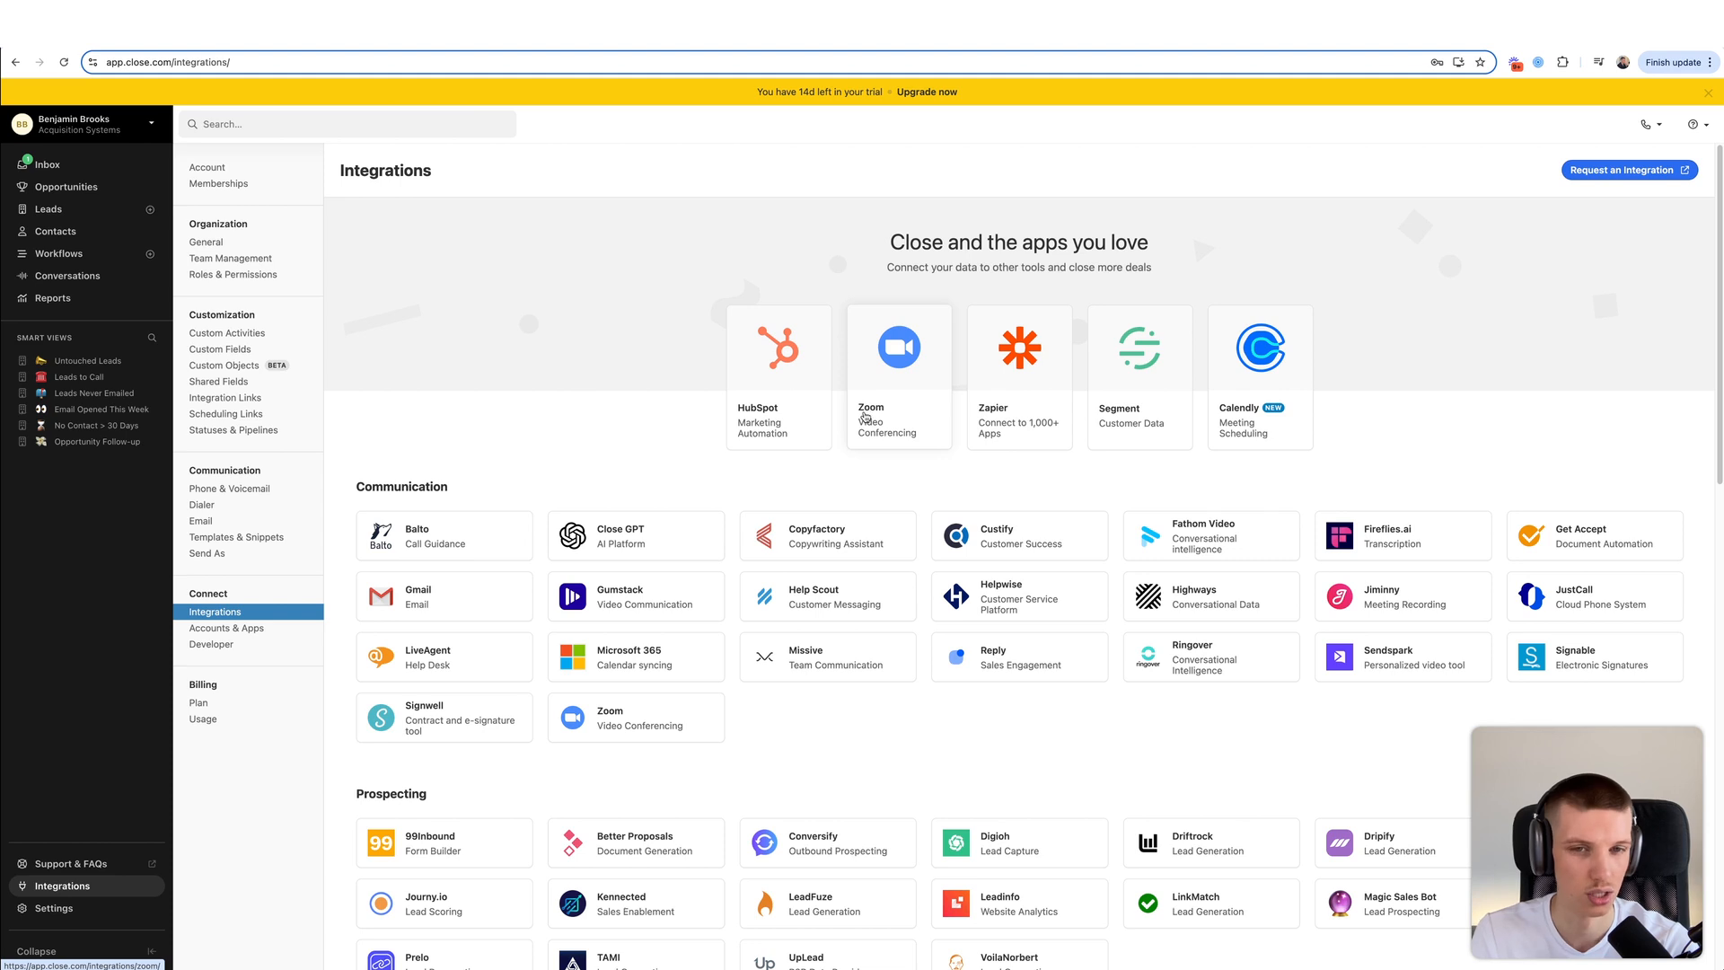
pyautogui.click(266, 626)
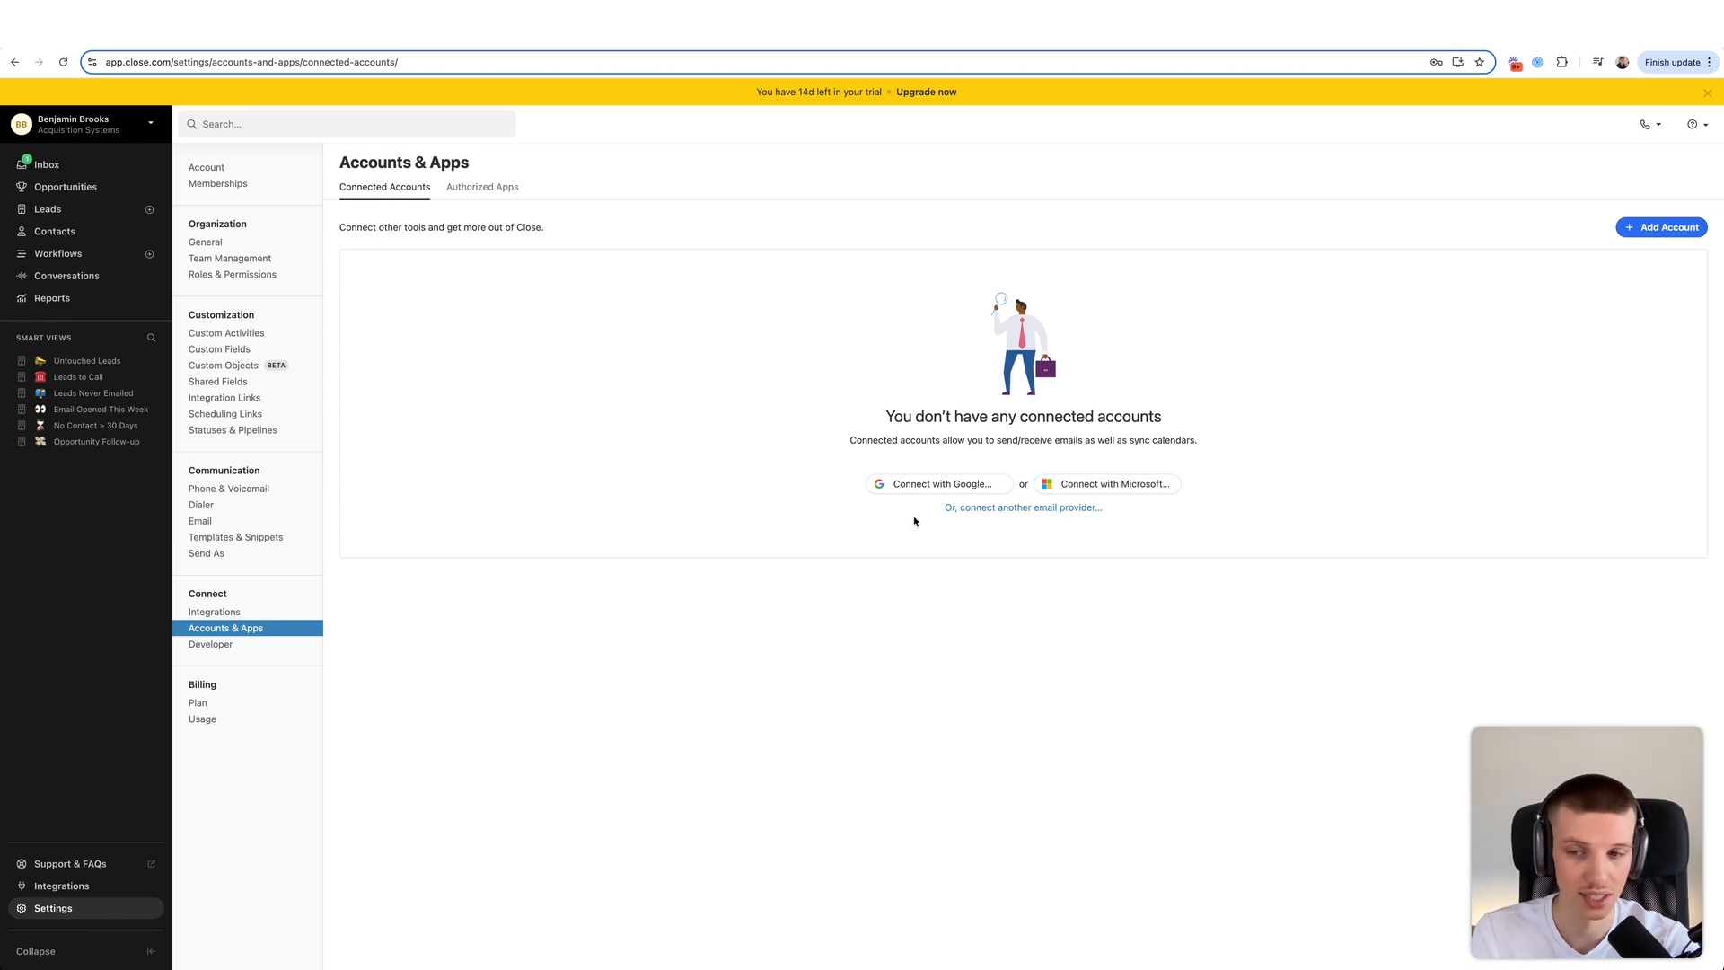
pyautogui.click(232, 646)
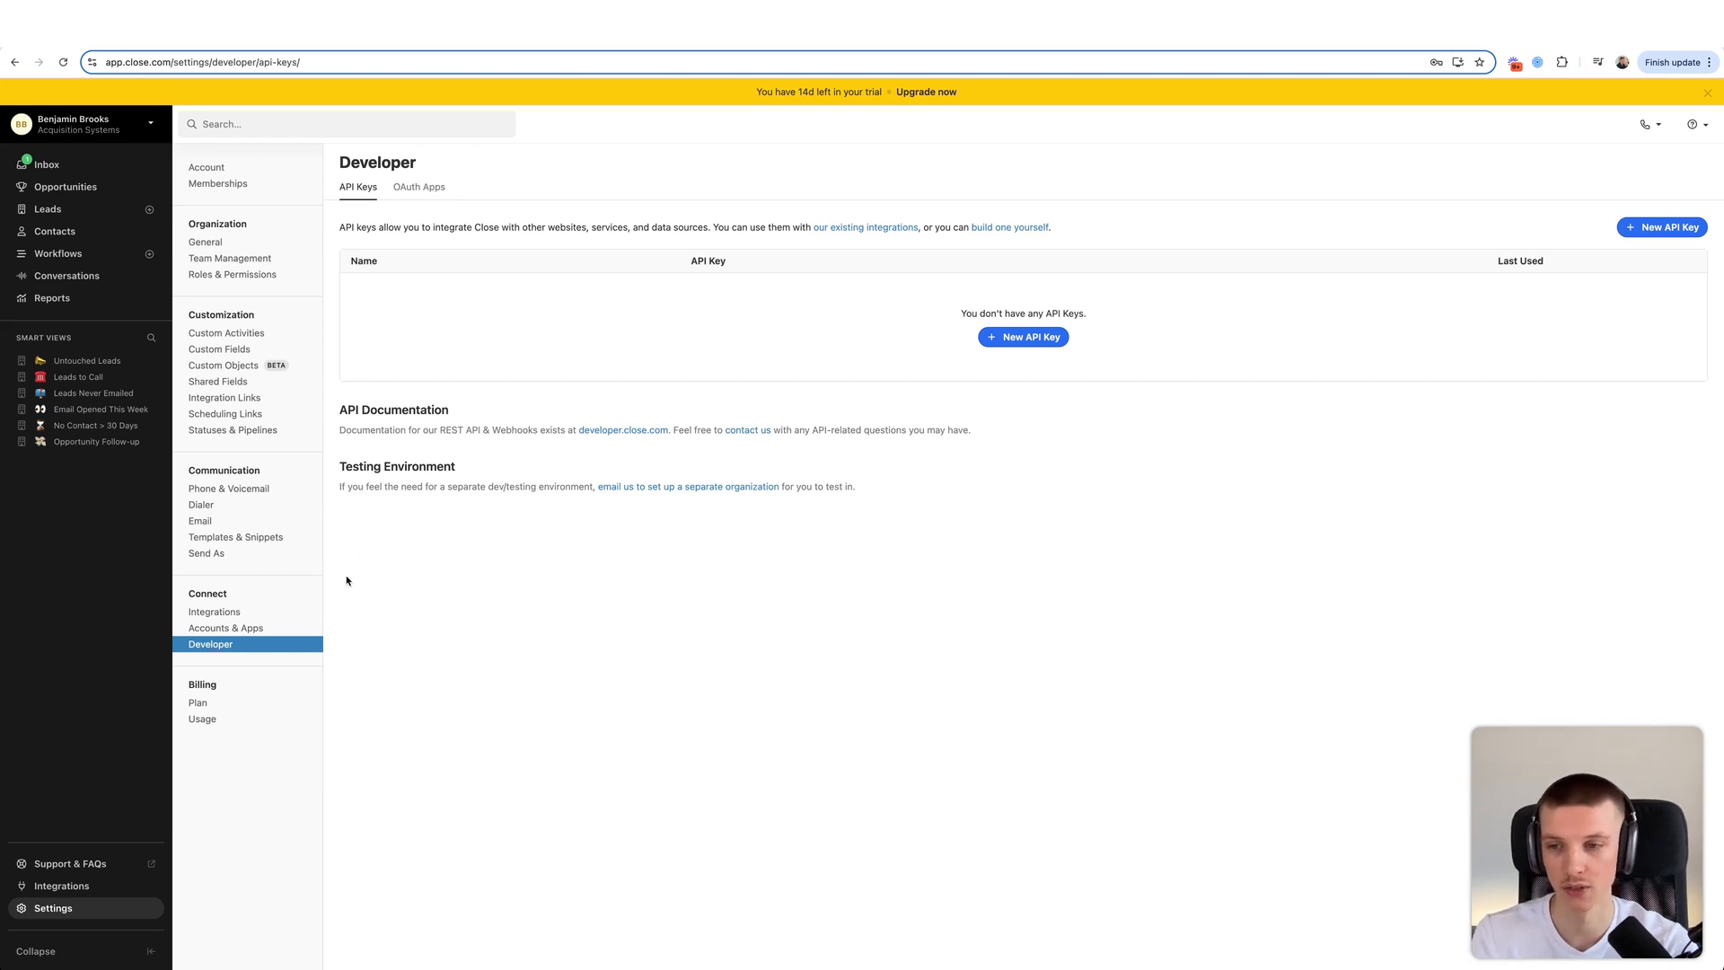
# - Review the billing plan's $50 monthly access fee and per-minute recording price, then open Statuses & Pipelines
pyautogui.click(238, 709)
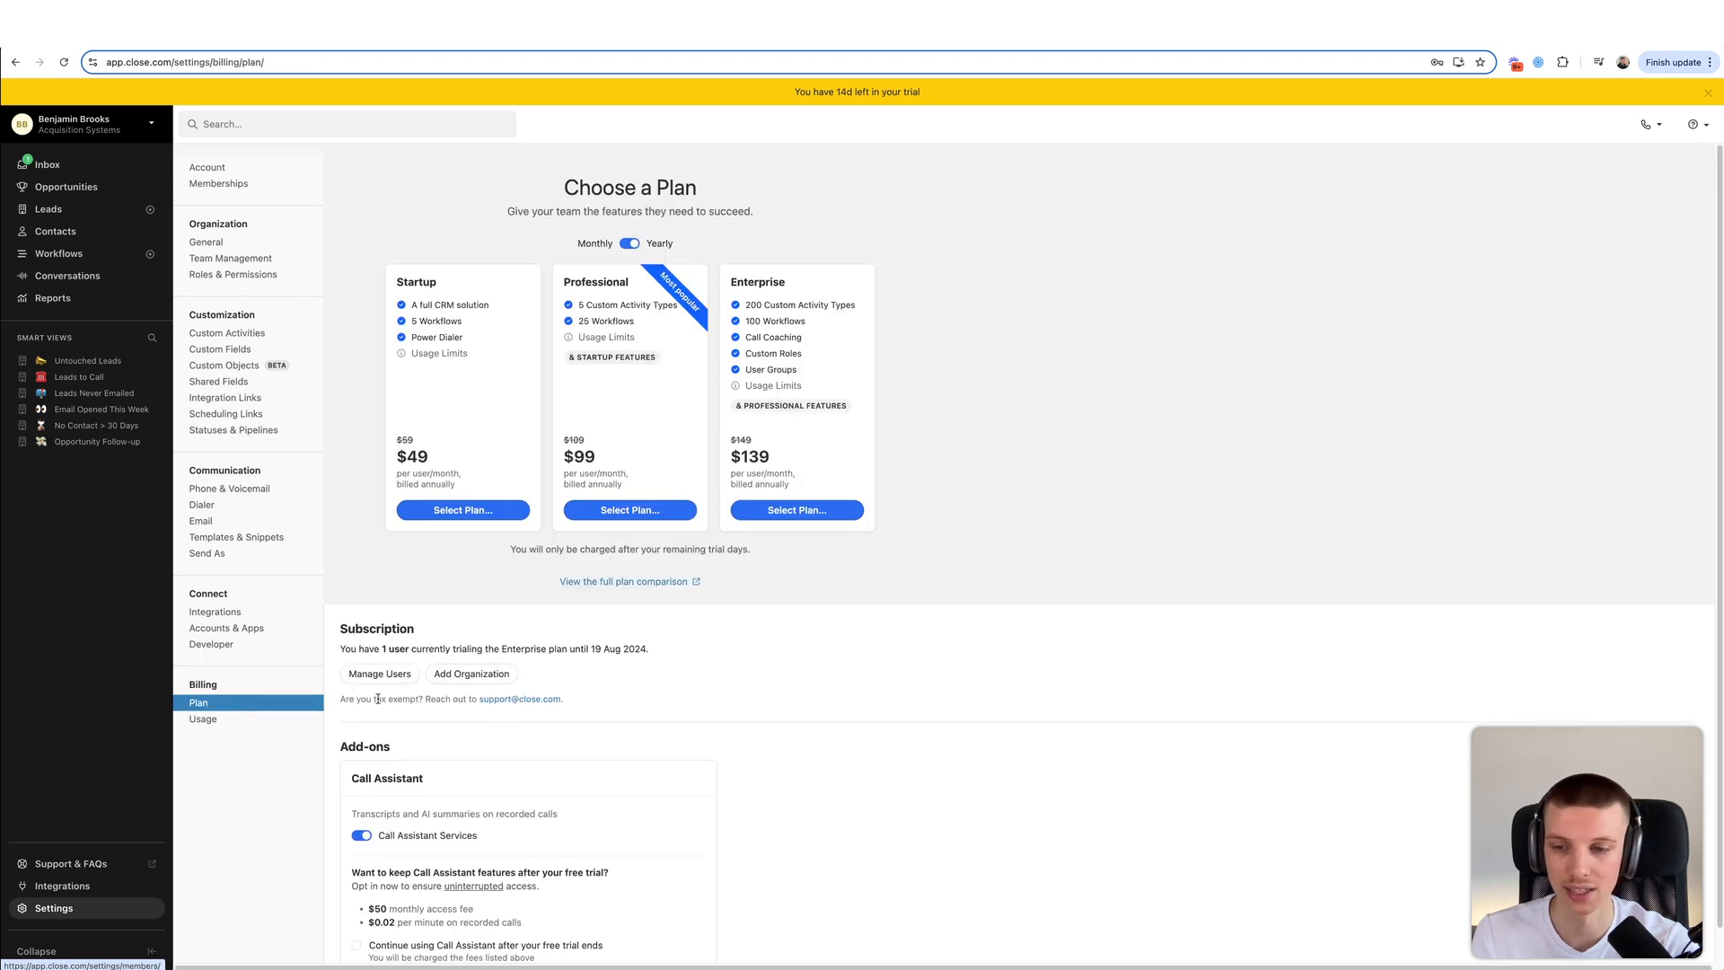
pyautogui.scroll(-1, 485, 715)
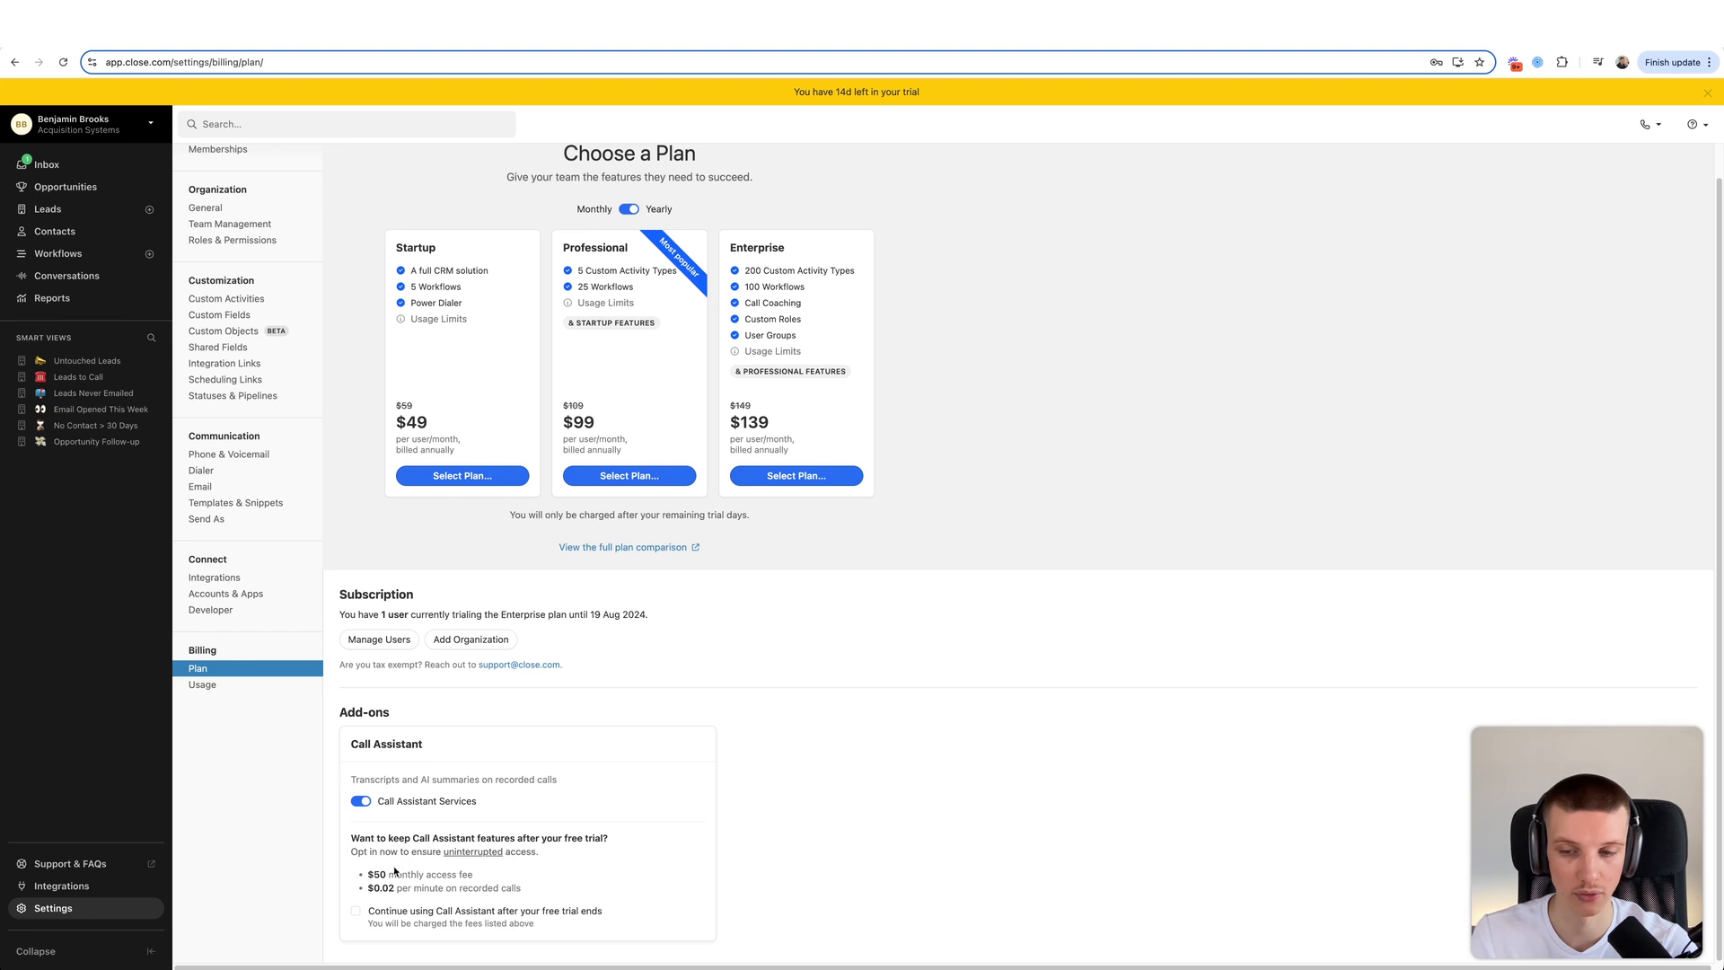
pyautogui.moveTo(366, 876); pyautogui.dragTo(496, 876)
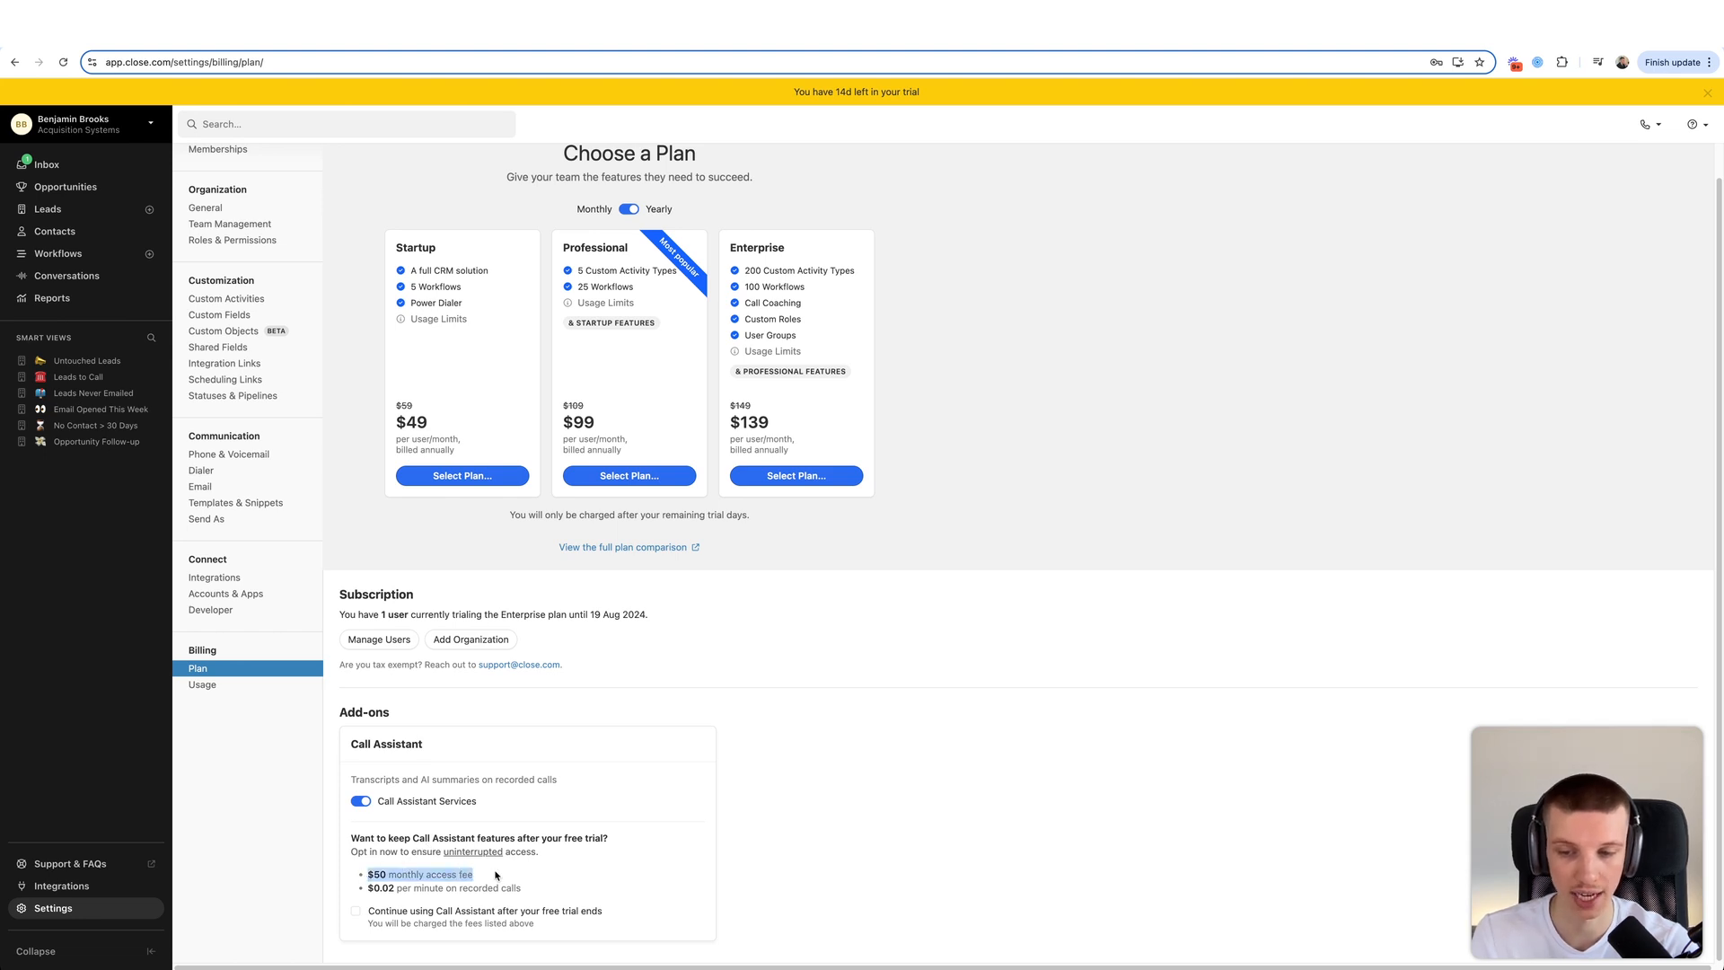
pyautogui.click(495, 875)
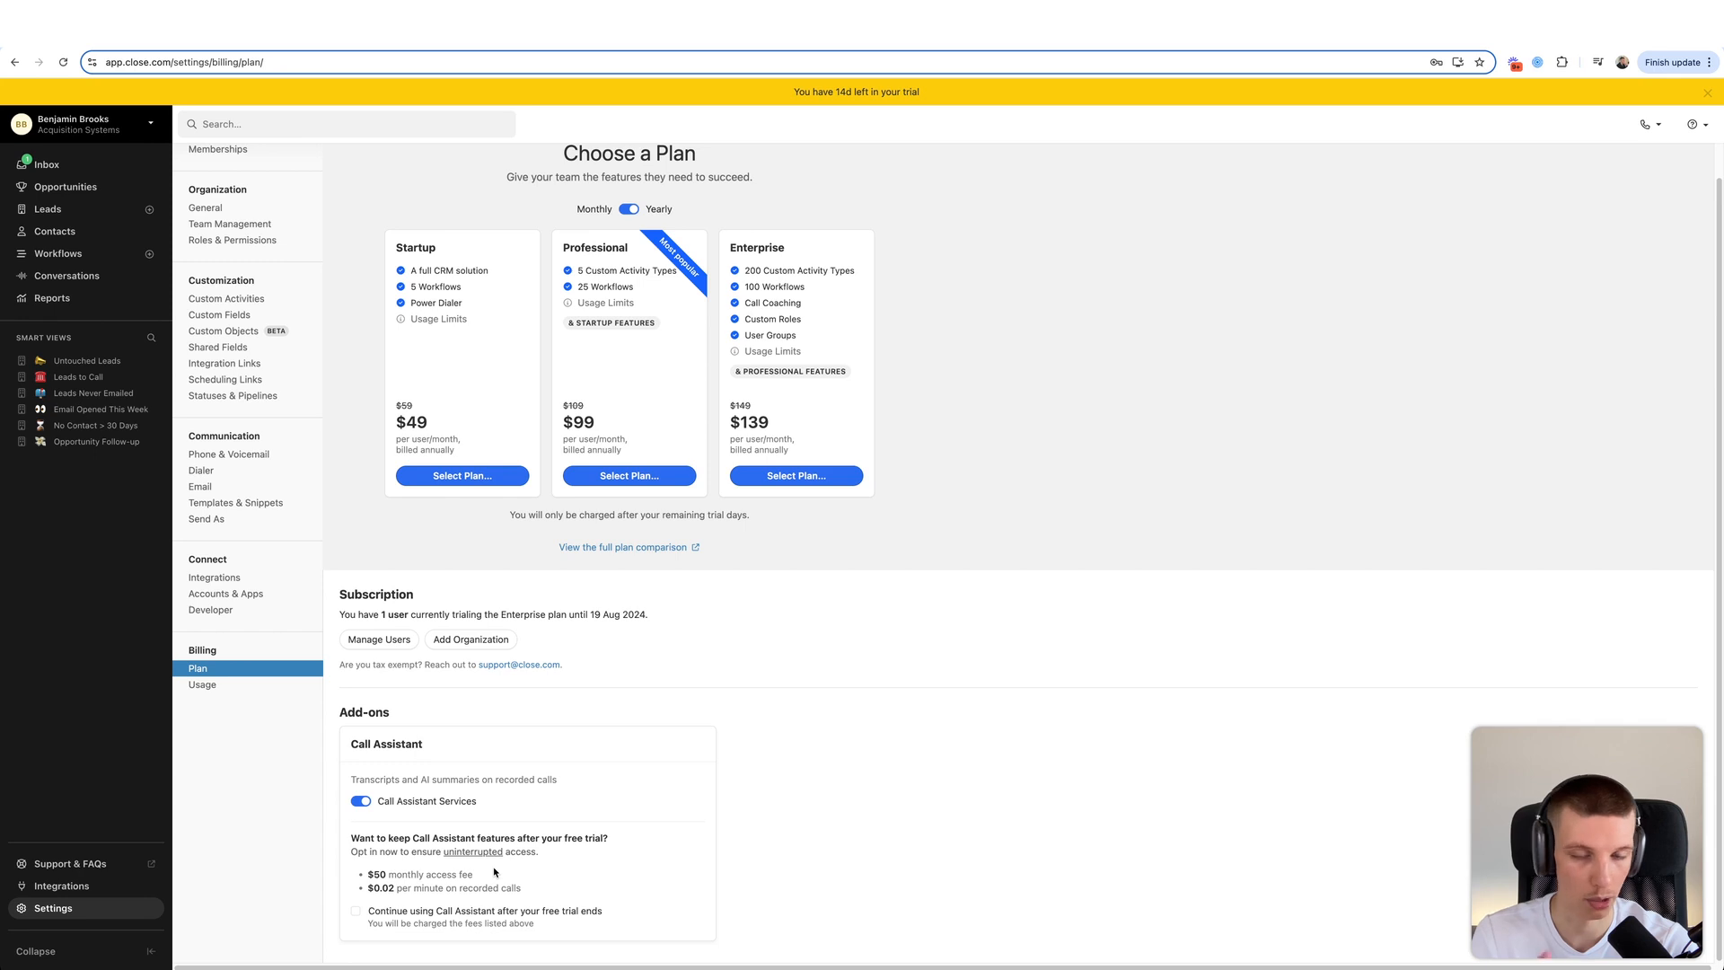
pyautogui.moveTo(372, 887); pyautogui.dragTo(530, 890)
pyautogui.click(533, 891)
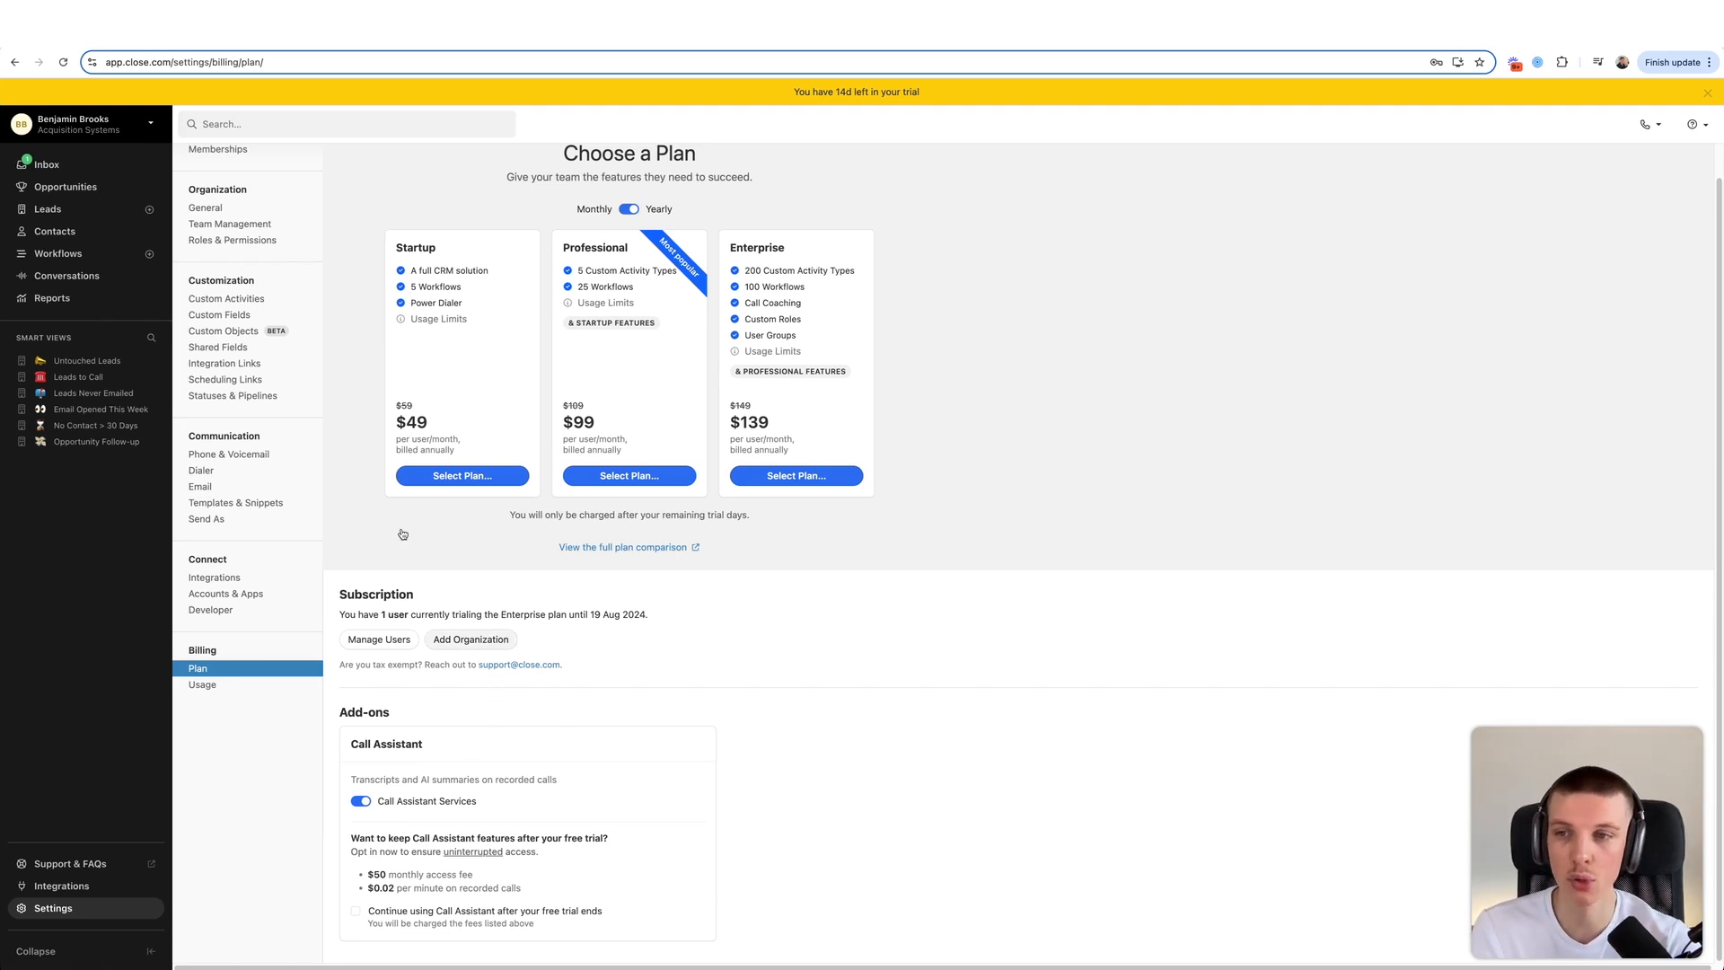
pyautogui.click(292, 396)
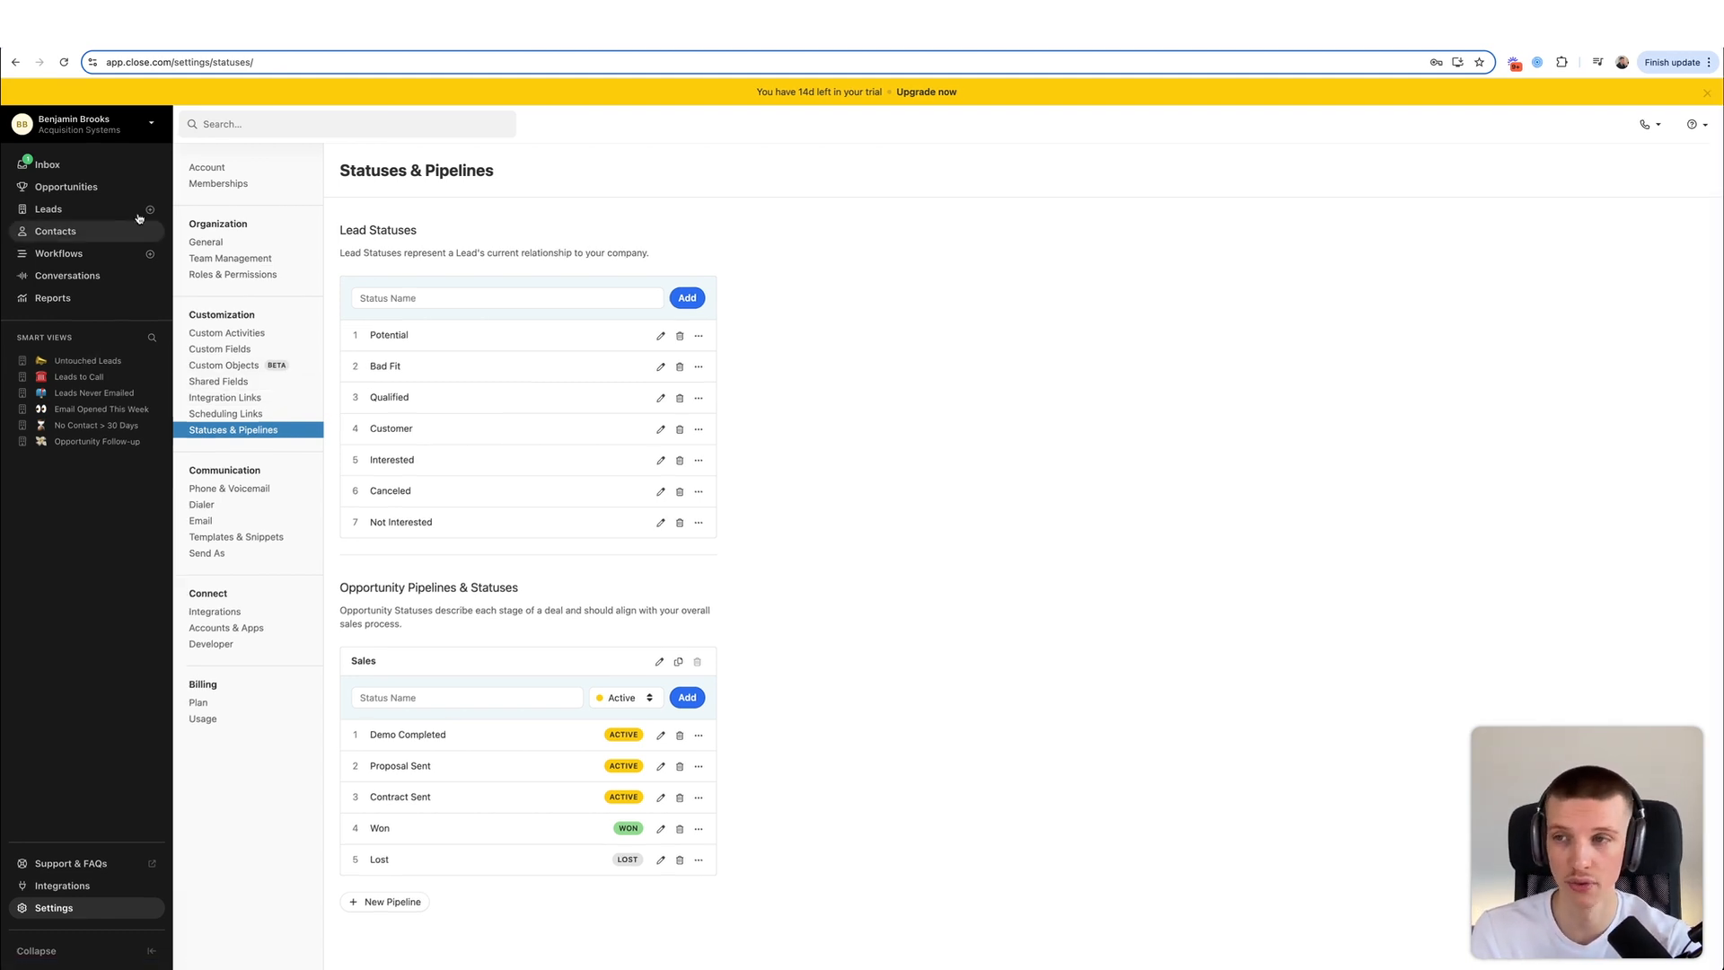
# - Glance at the Inbox and the Close (Example Lead) record, then return to Settings
pyautogui.click(70, 166)
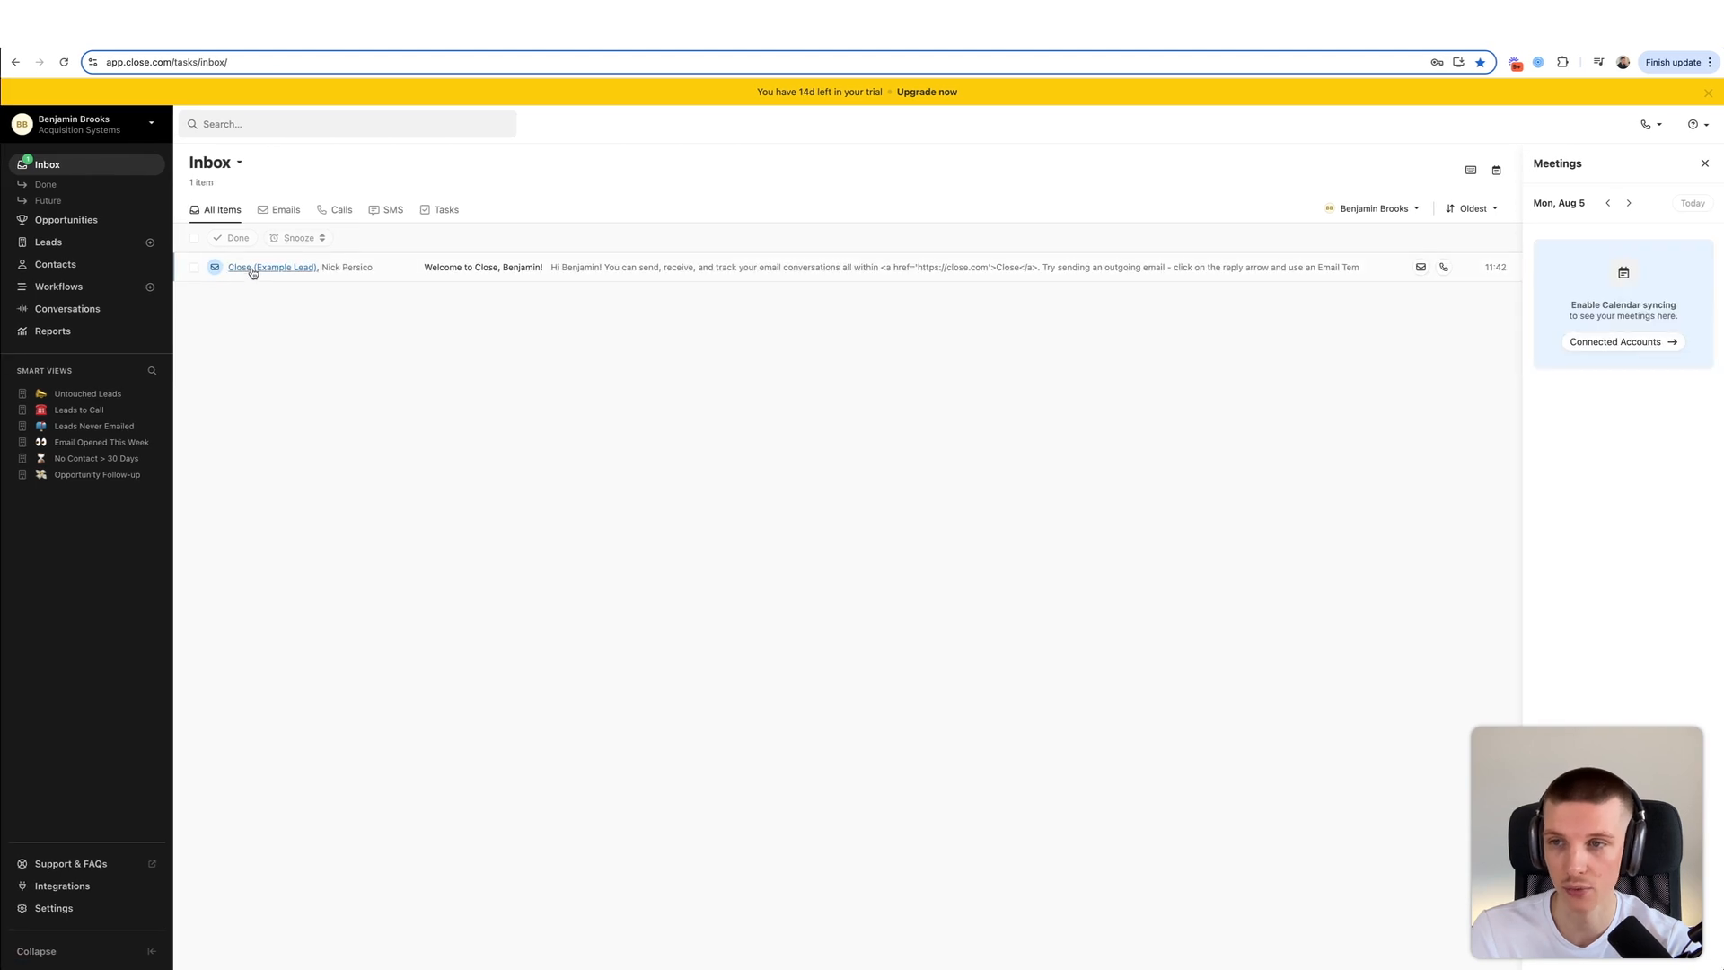
pyautogui.click(254, 269)
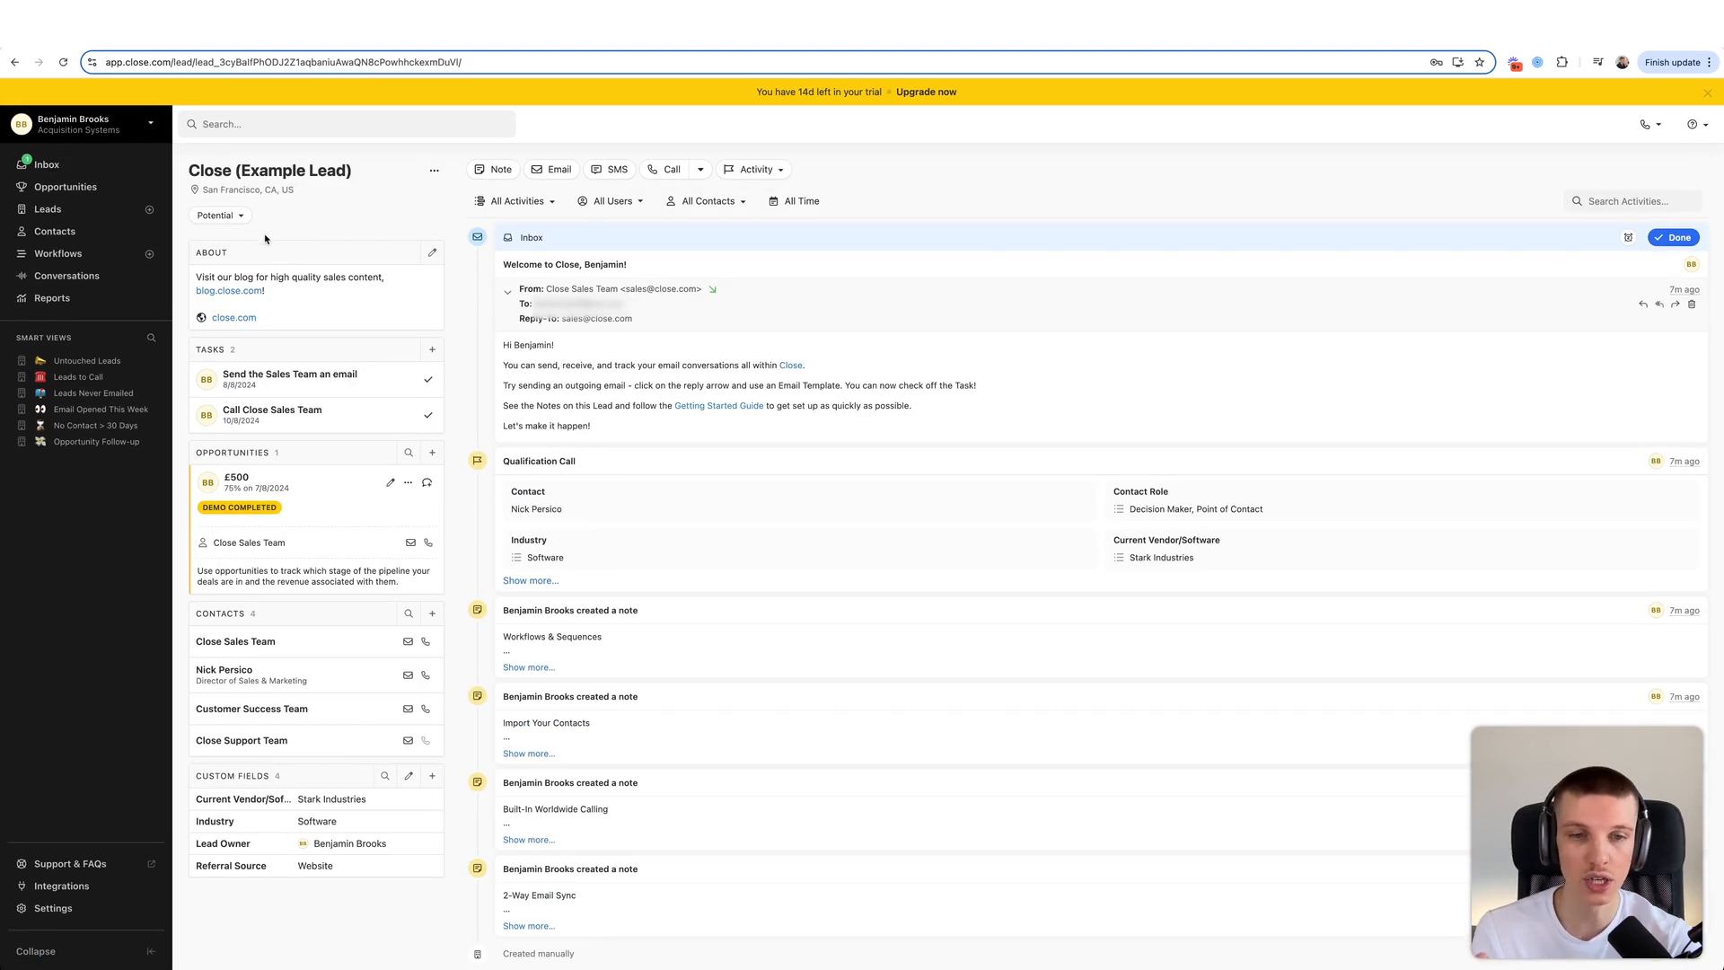
pyautogui.click(135, 908)
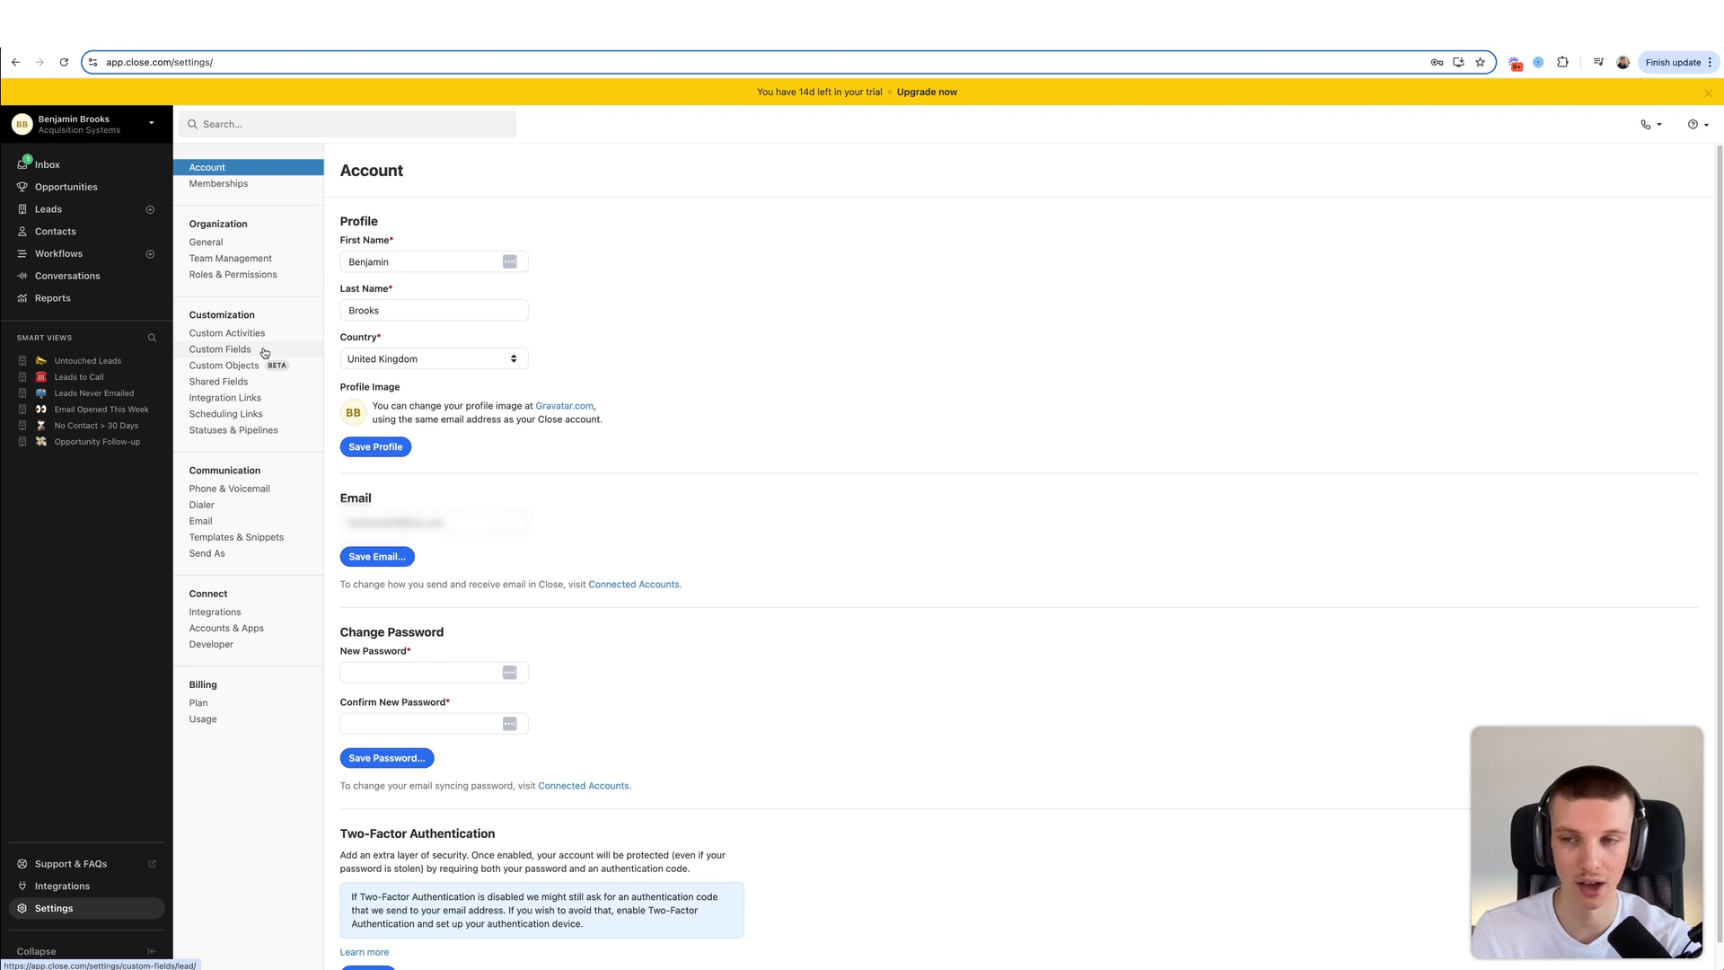
# - Rename the Bad Fit lead status to Unqualified
pyautogui.click(254, 432)
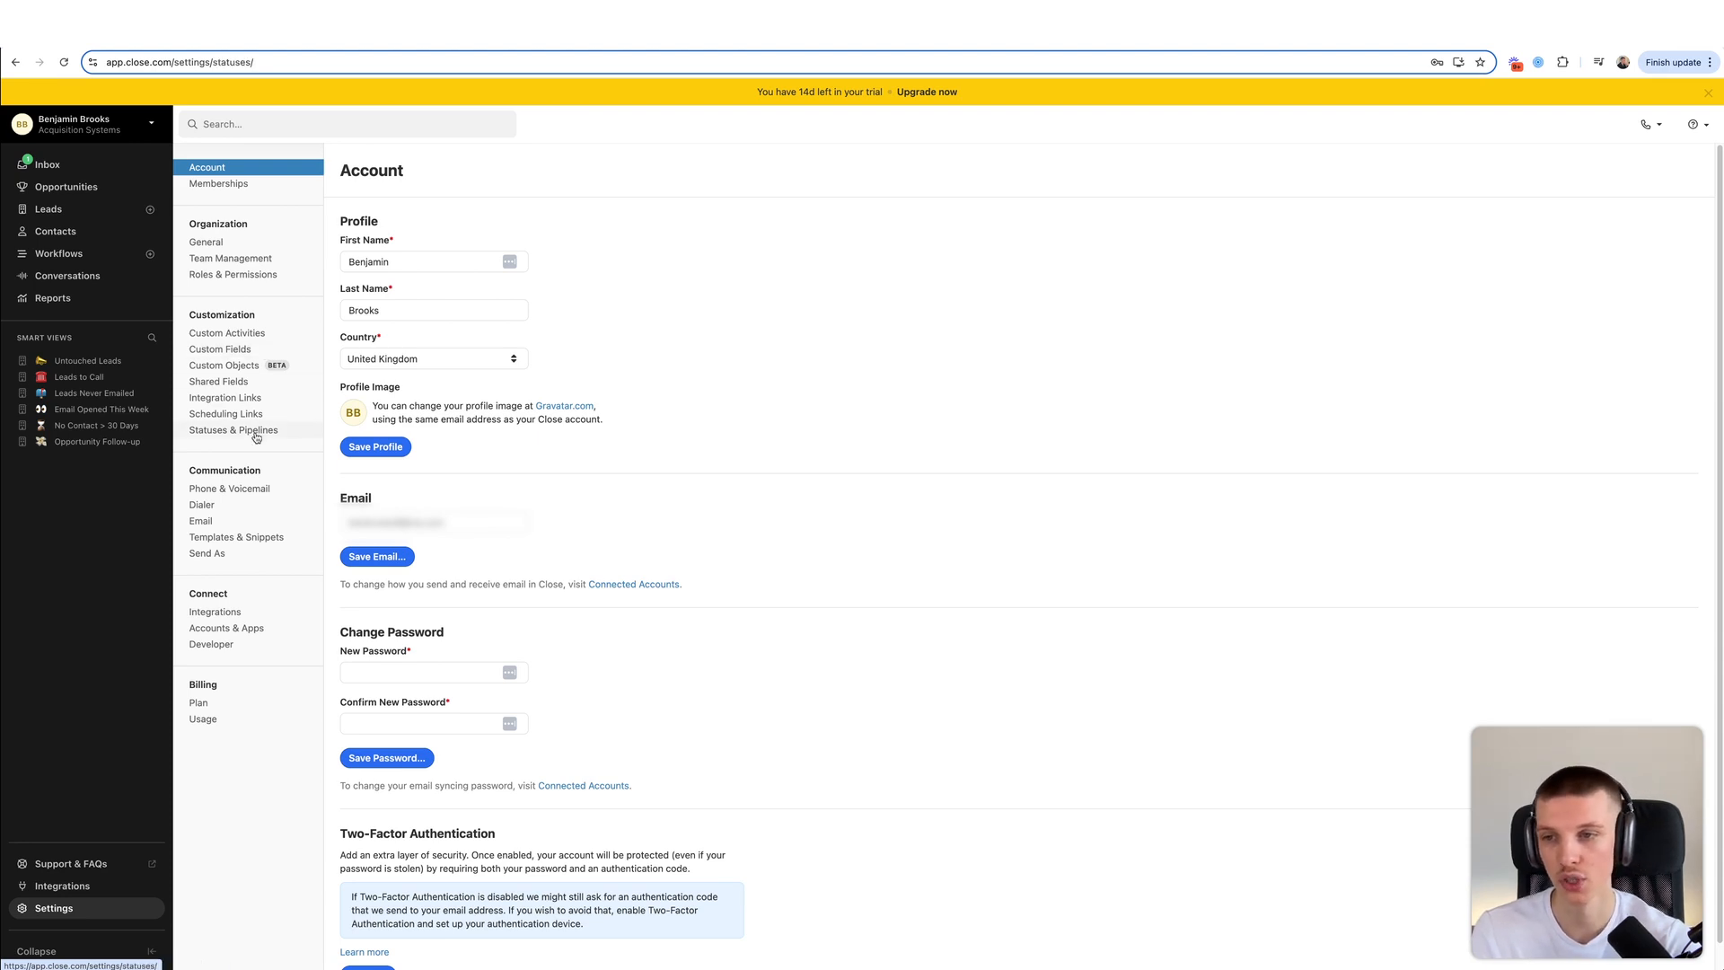
pyautogui.moveTo(376, 335); pyautogui.dragTo(458, 343)
pyautogui.click(458, 343)
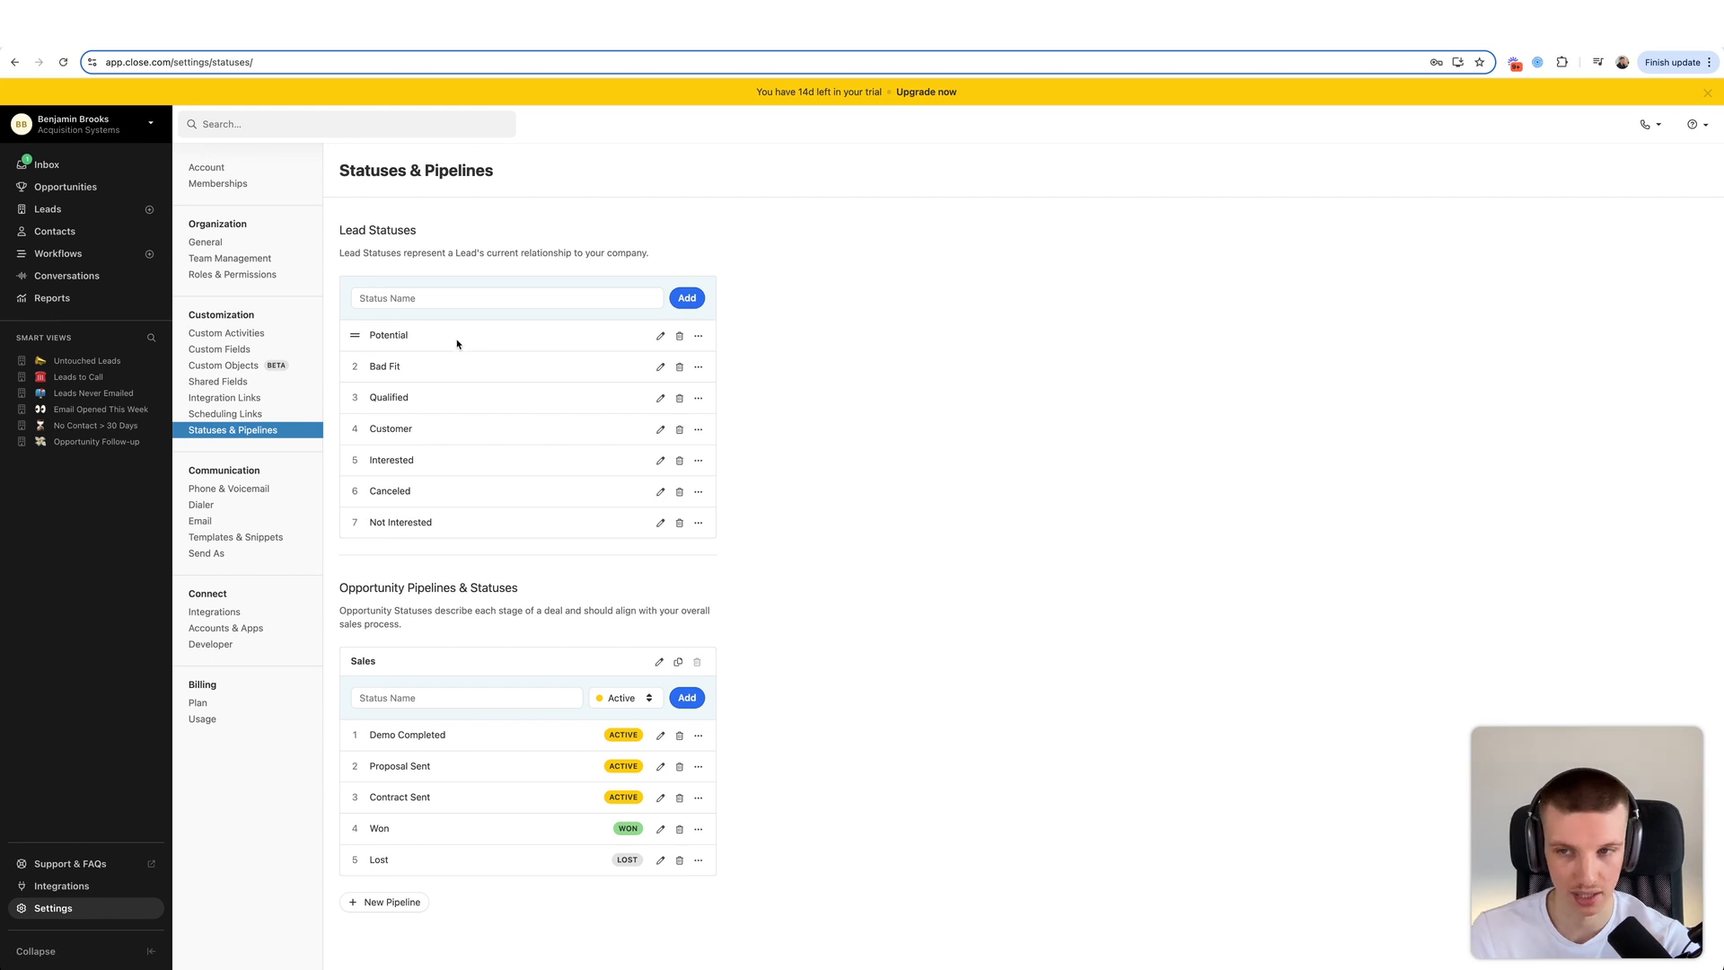
pyautogui.click(659, 367)
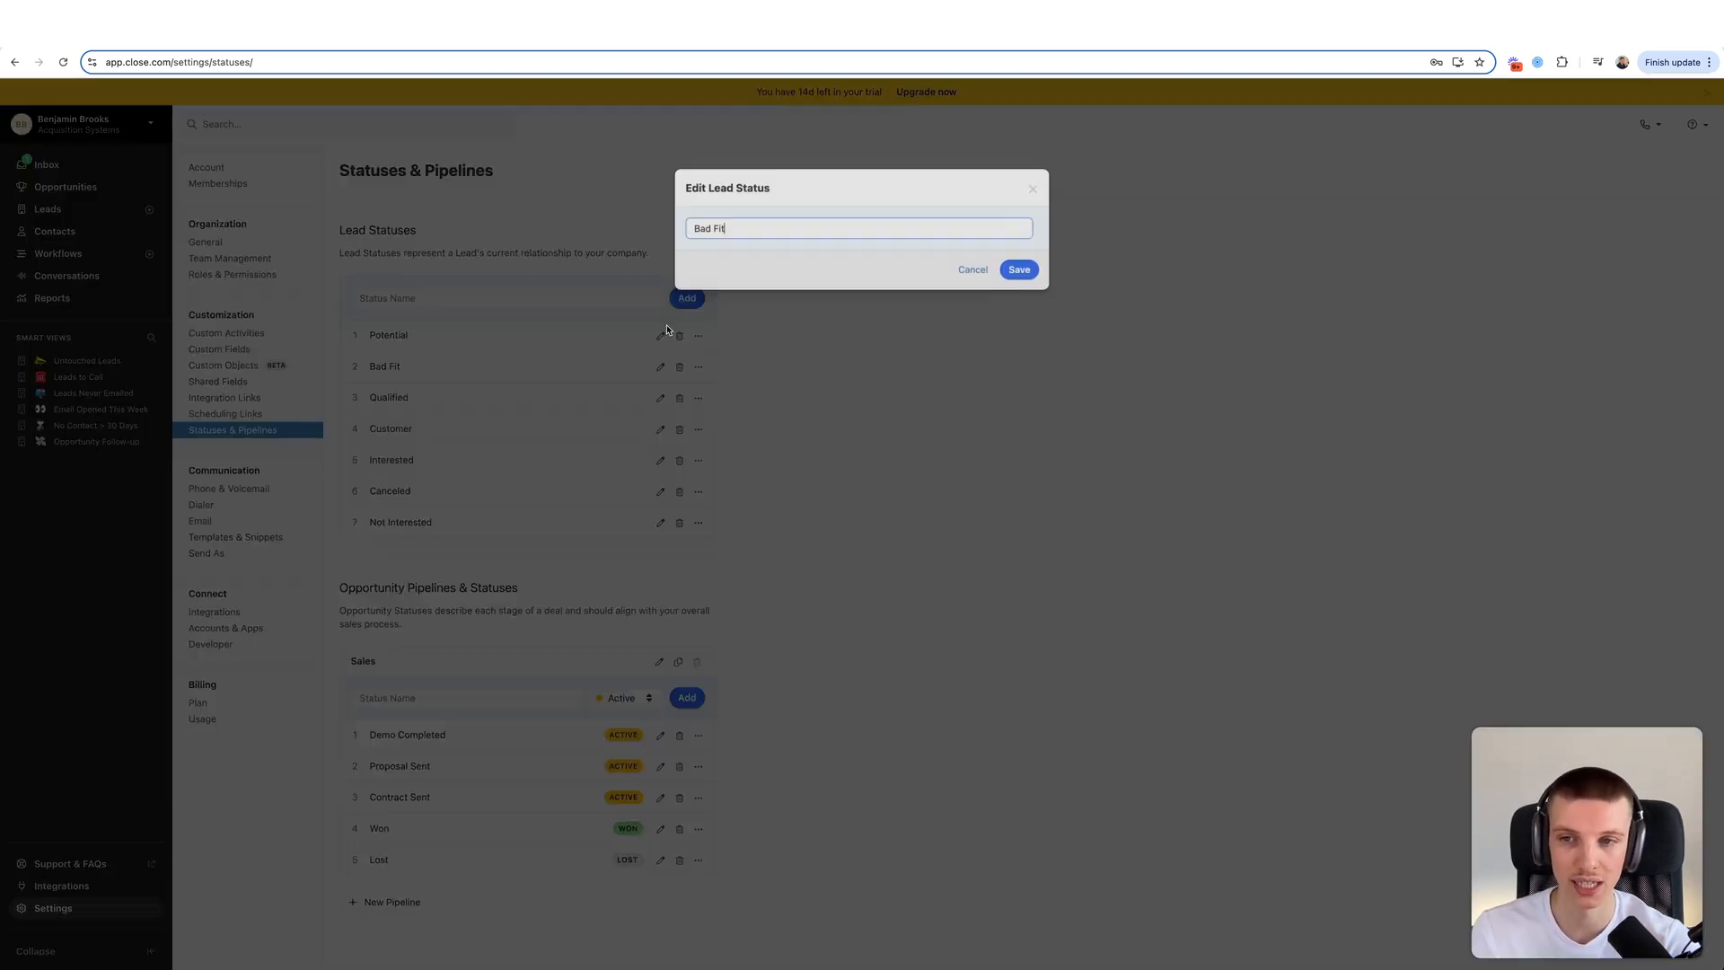
pyautogui.tripleClick(752, 226)
pyautogui.write('Unqualified')
pyautogui.click(1020, 269)
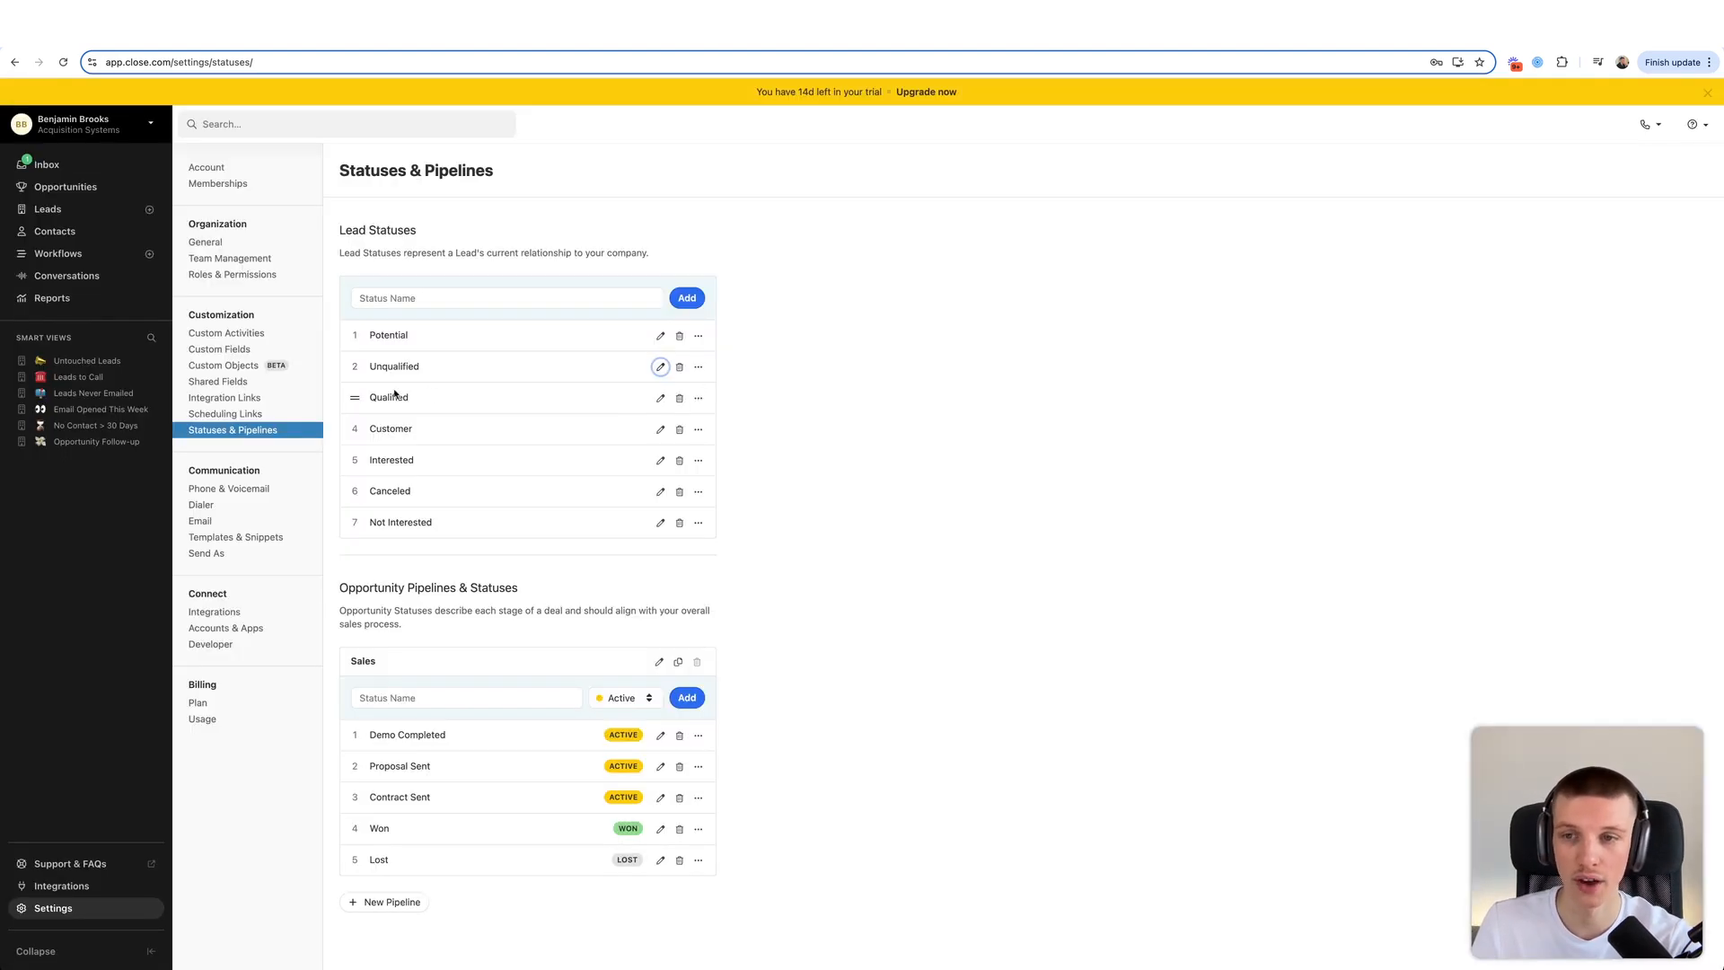
# - Move Qualified above Unqualified in the lead status order
pyautogui.moveTo(354, 399); pyautogui.dragTo(357, 377)
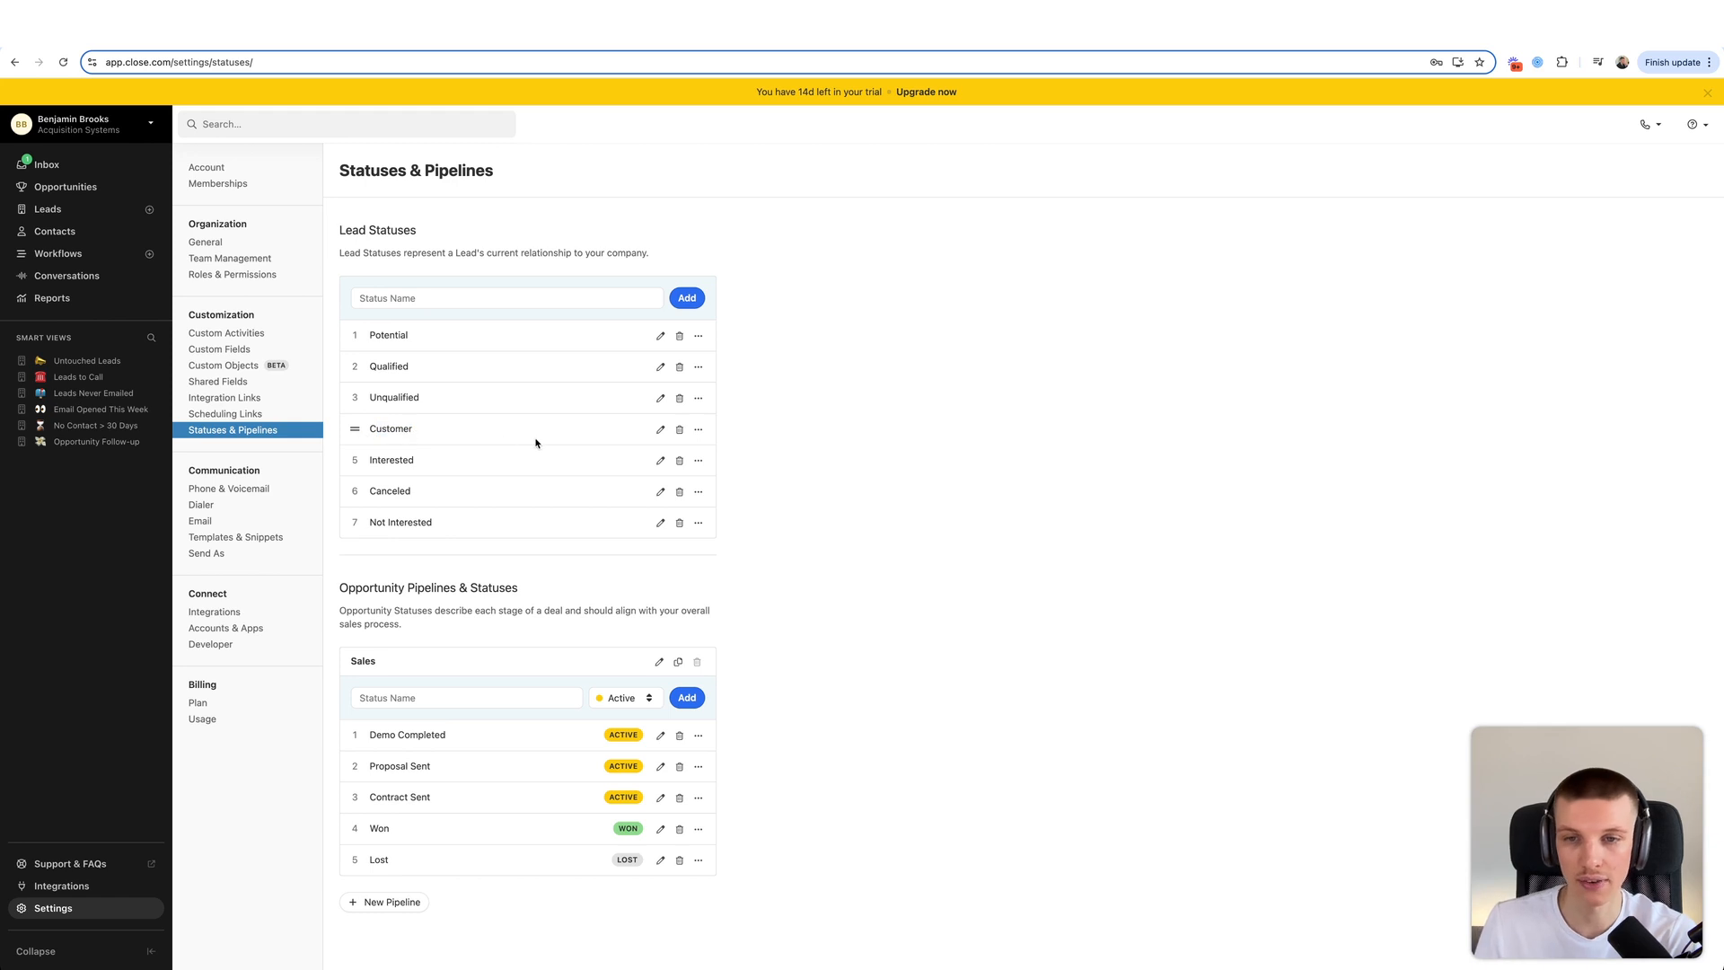
pyautogui.moveTo(415, 430); pyautogui.dragTo(367, 430)
pyautogui.click(367, 430)
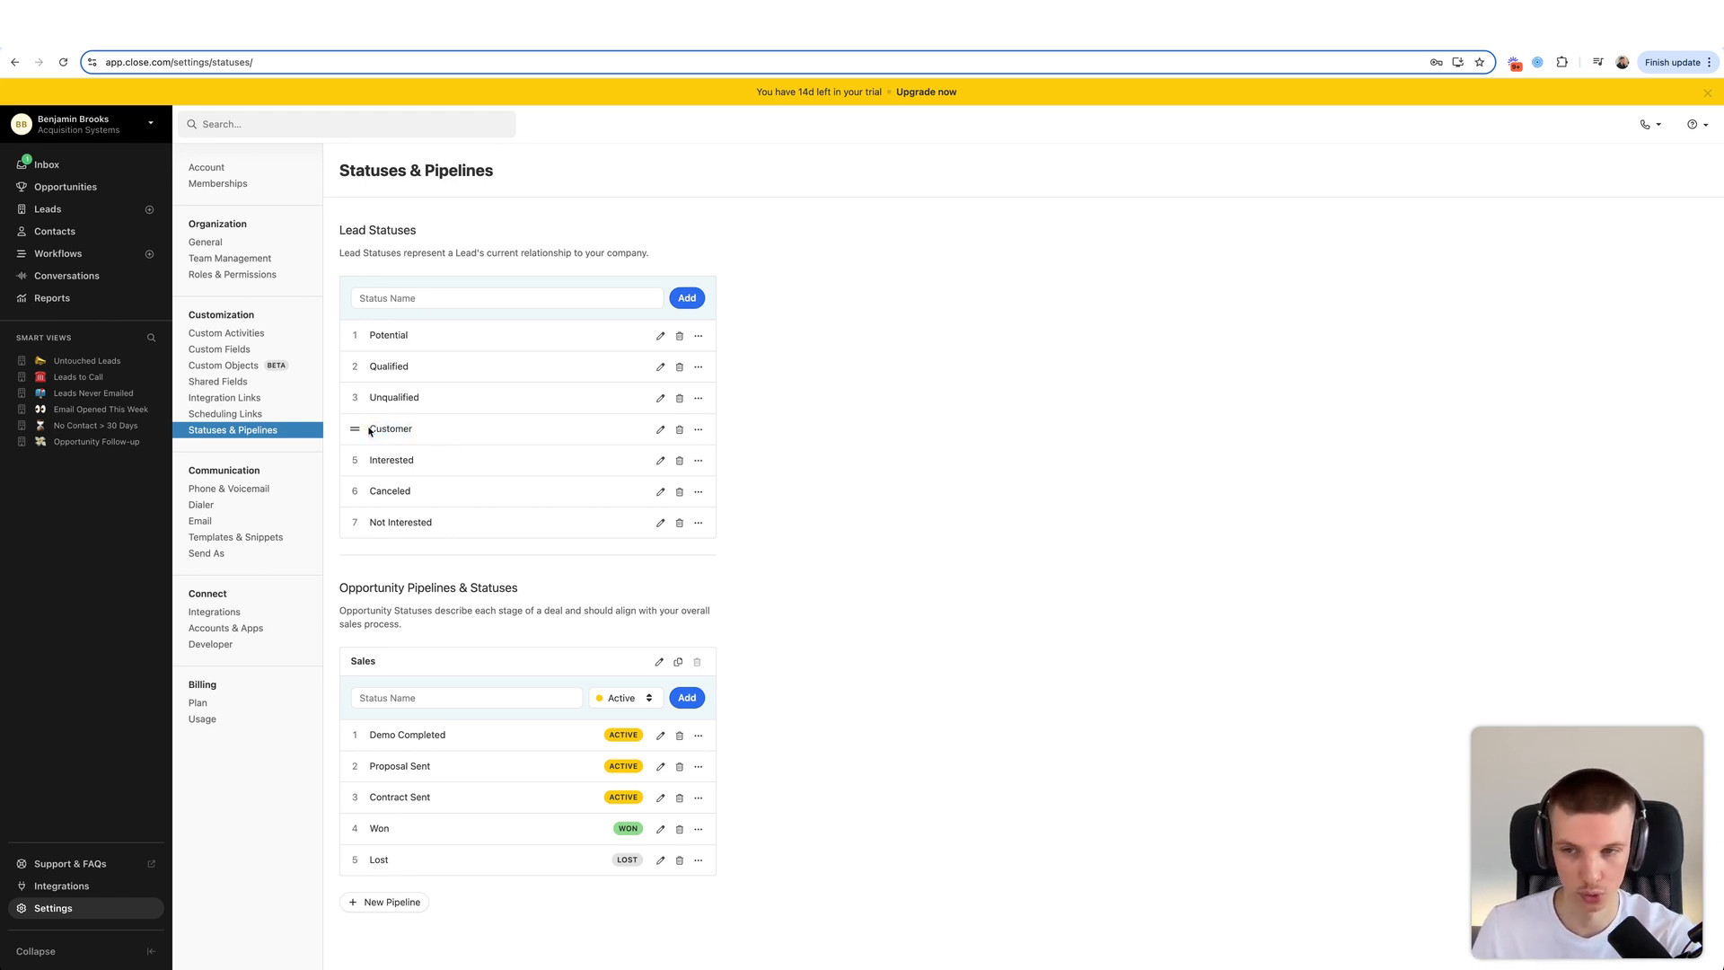
pyautogui.moveTo(370, 428); pyautogui.dragTo(427, 434)
pyautogui.click(429, 436)
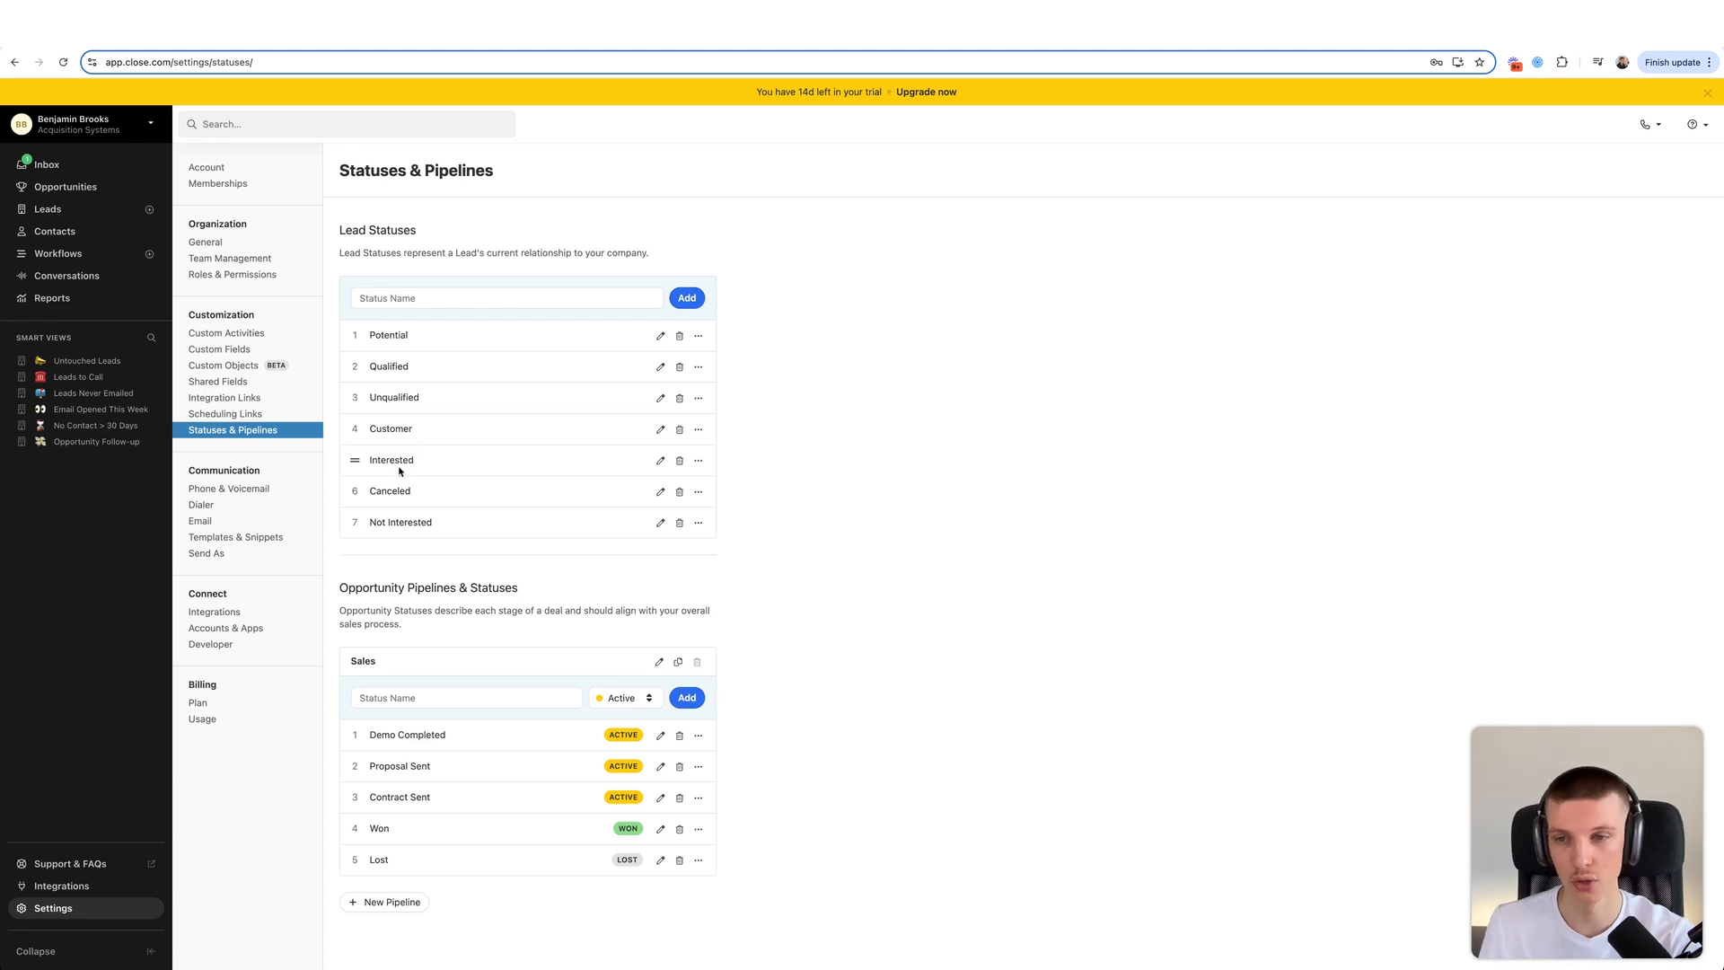
# - Delete the Interested and Not Interested lead statuses
pyautogui.click(679, 460)
pyautogui.click(1015, 282)
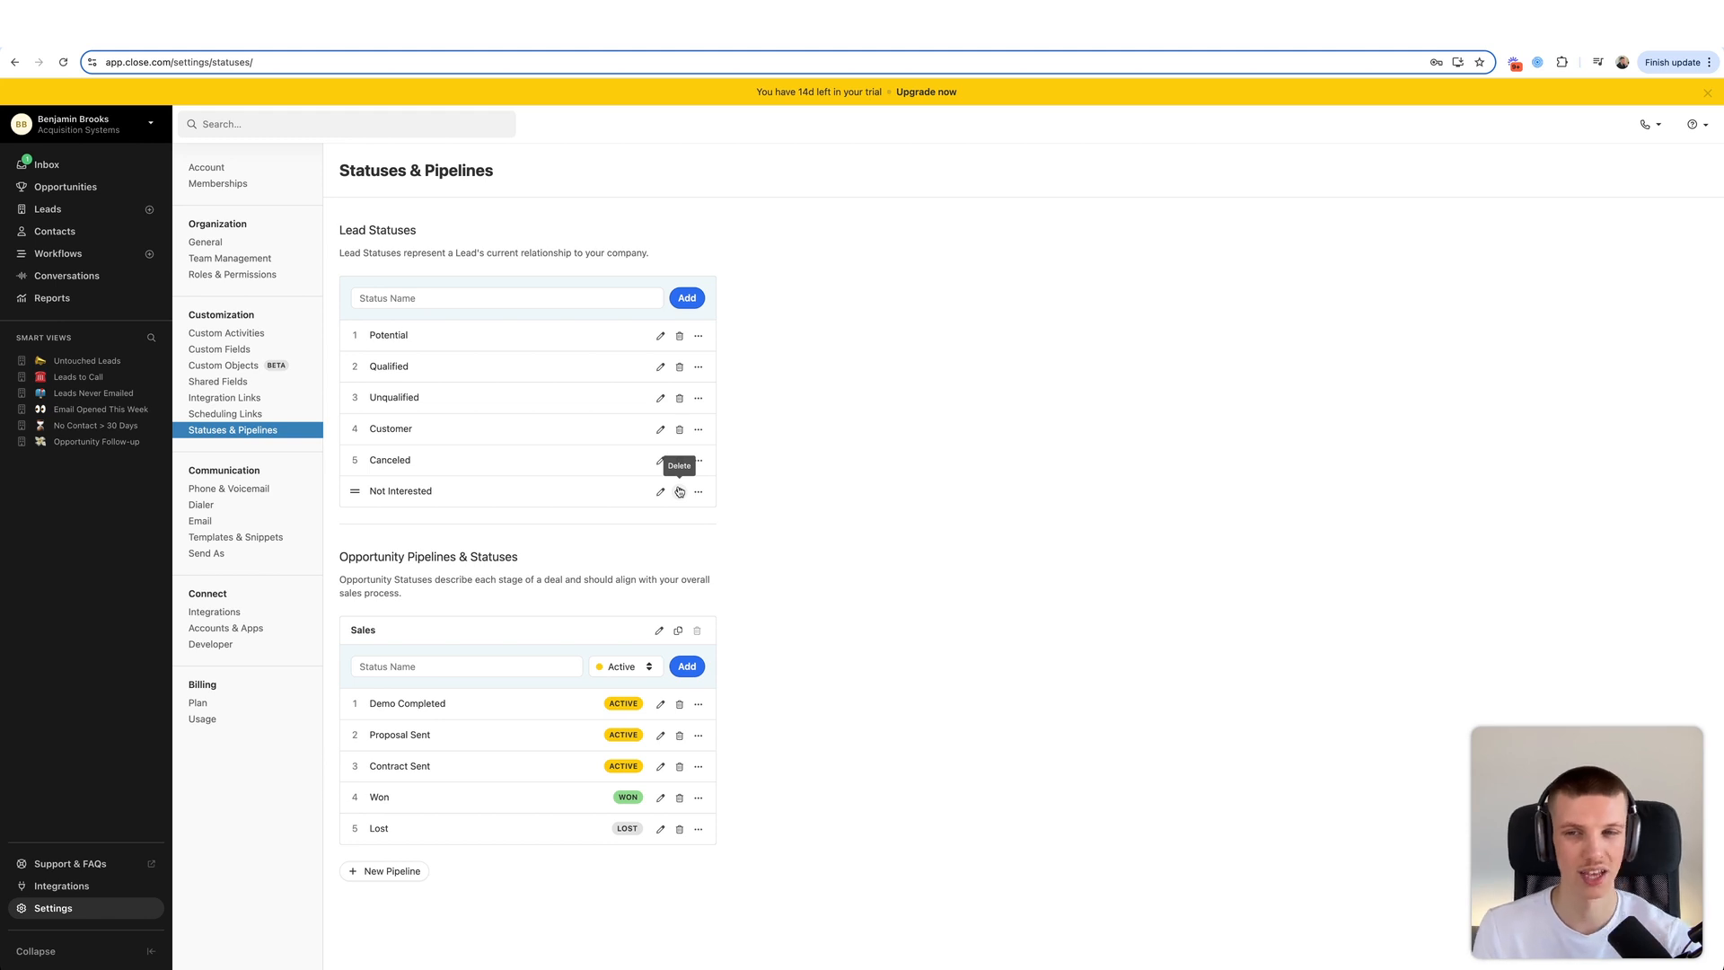
pyautogui.click(679, 491)
pyautogui.click(1015, 282)
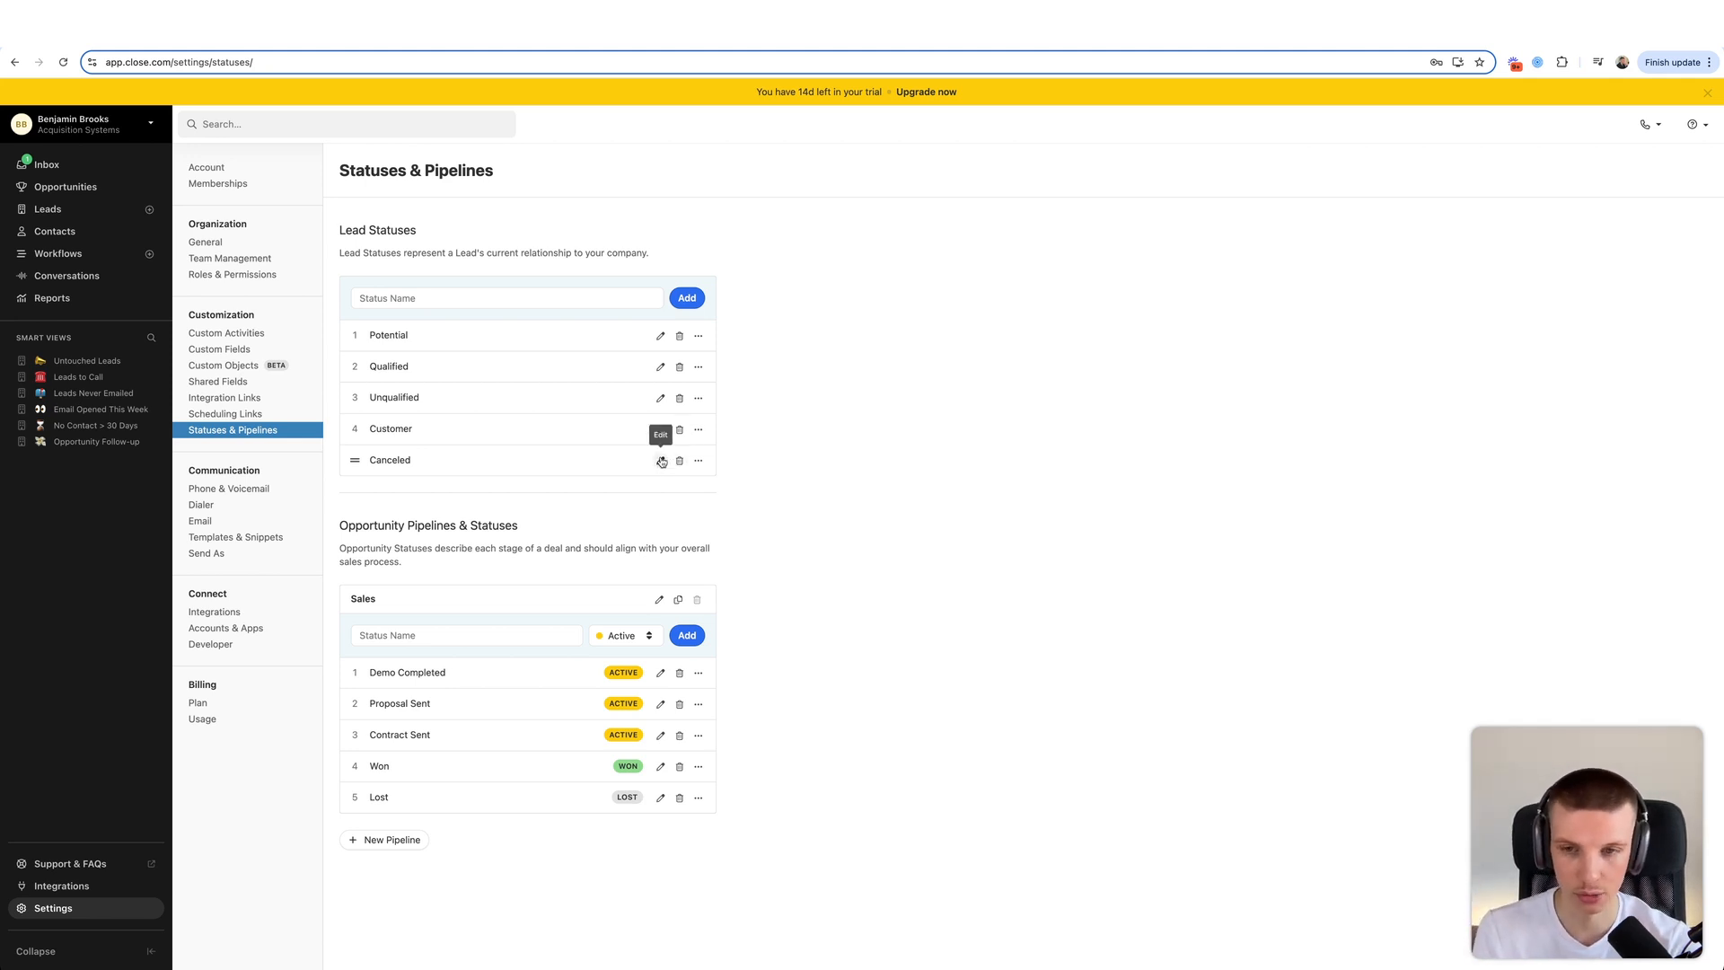
# - Rename the Canceled lead status to Canceled Client
pyautogui.click(660, 460)
pyautogui.write('Client')
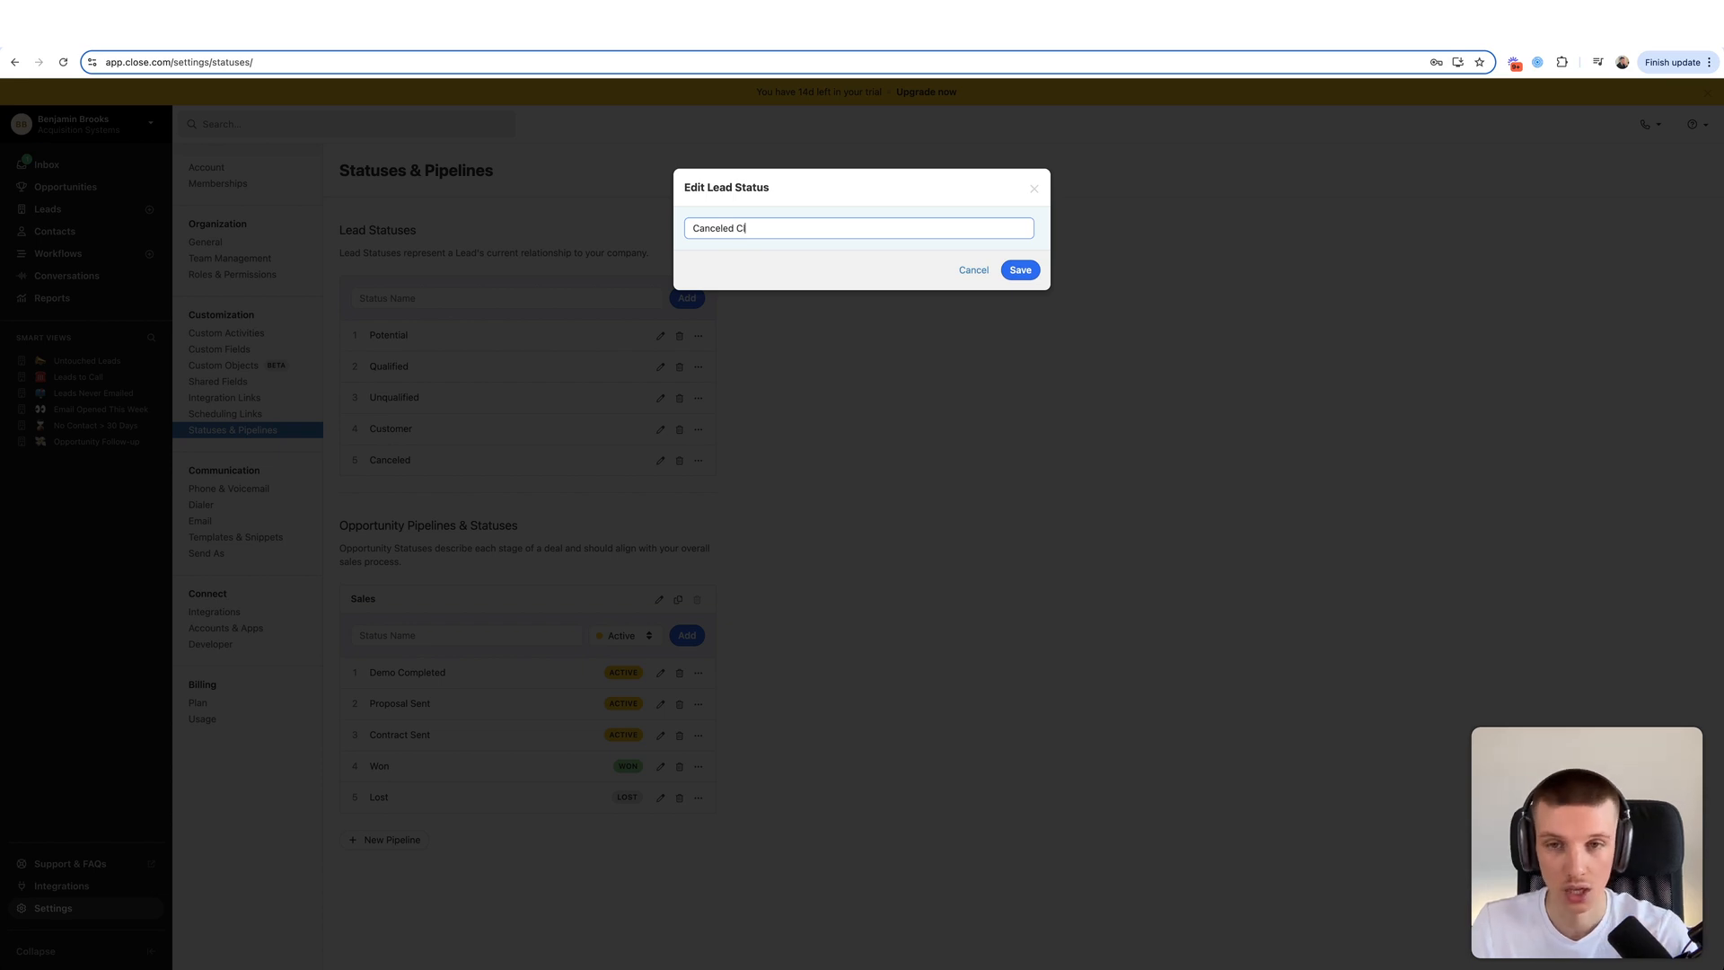
pyautogui.click(1015, 270)
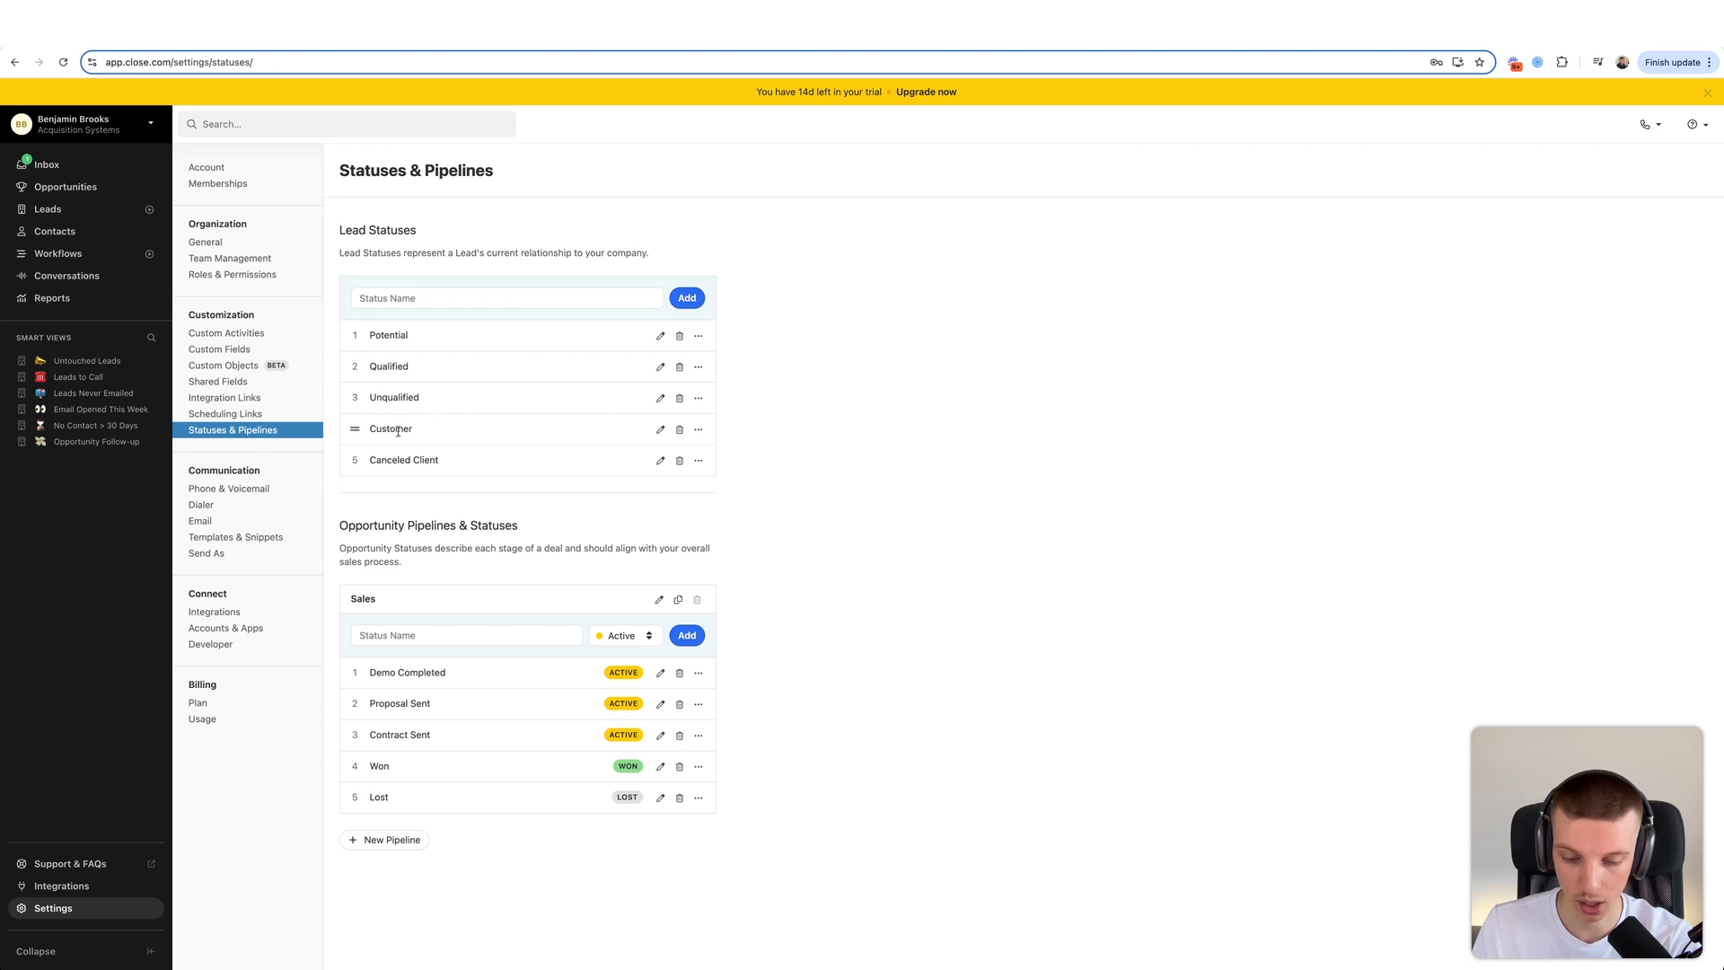
# - Add Bad Data and DNC as new lead statuses
pyautogui.click(689, 299)
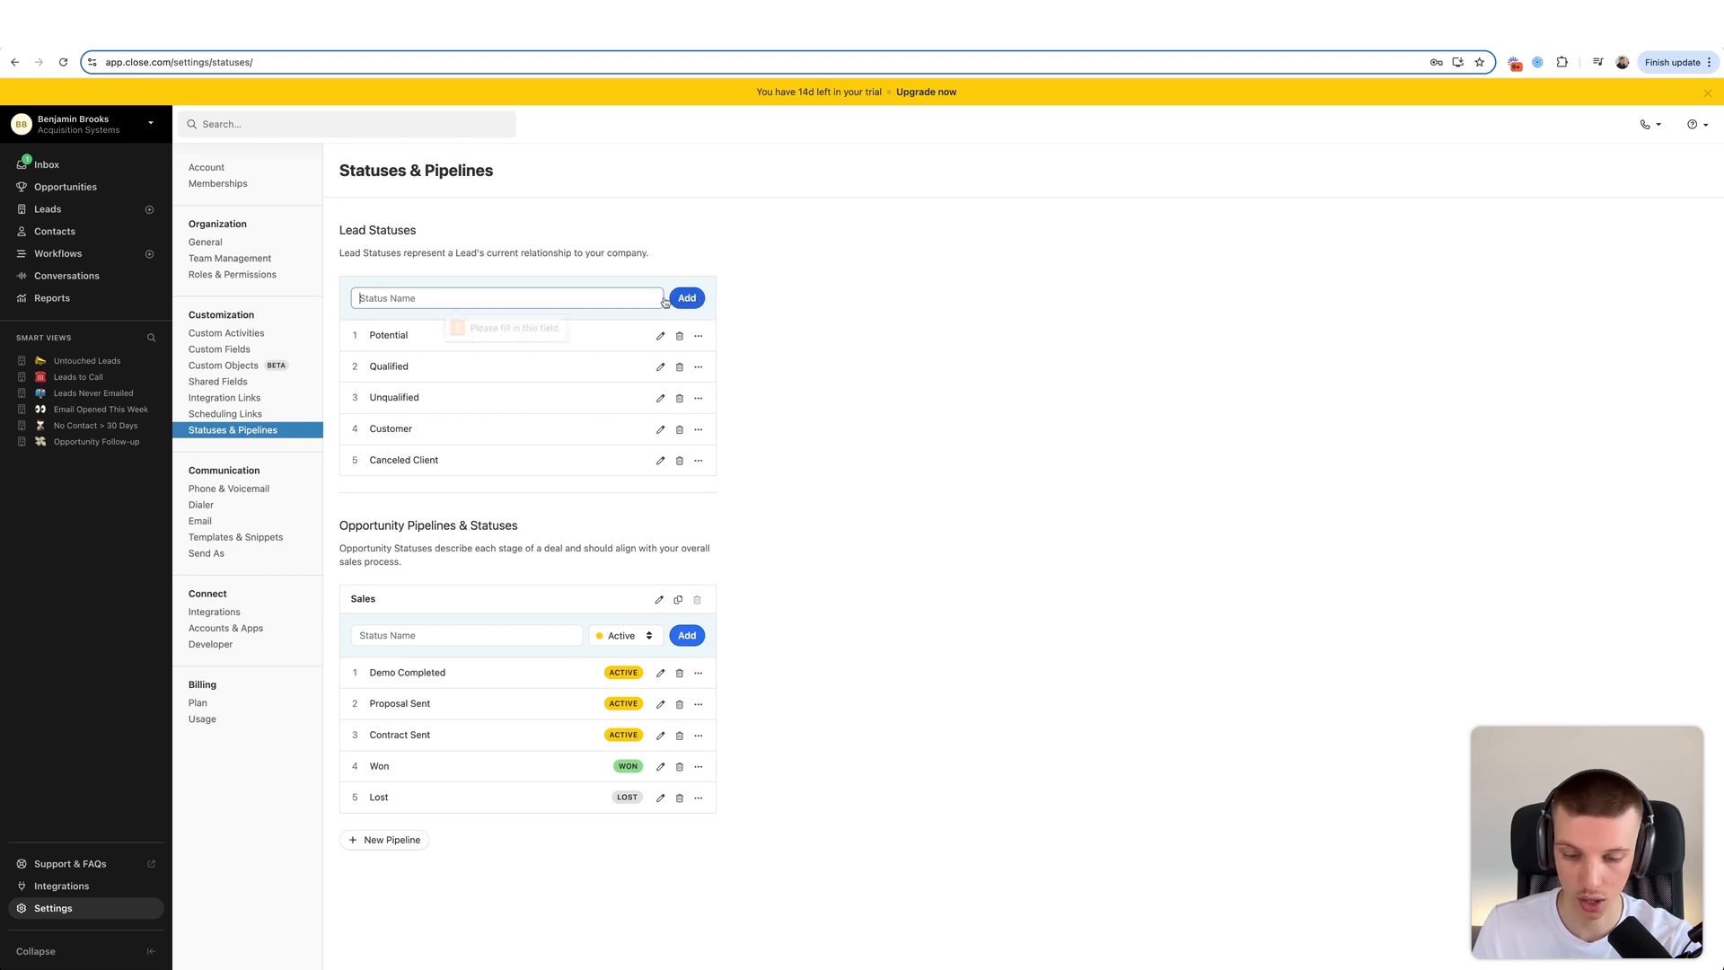
pyautogui.write('Bad Data')
pyautogui.click(700, 302)
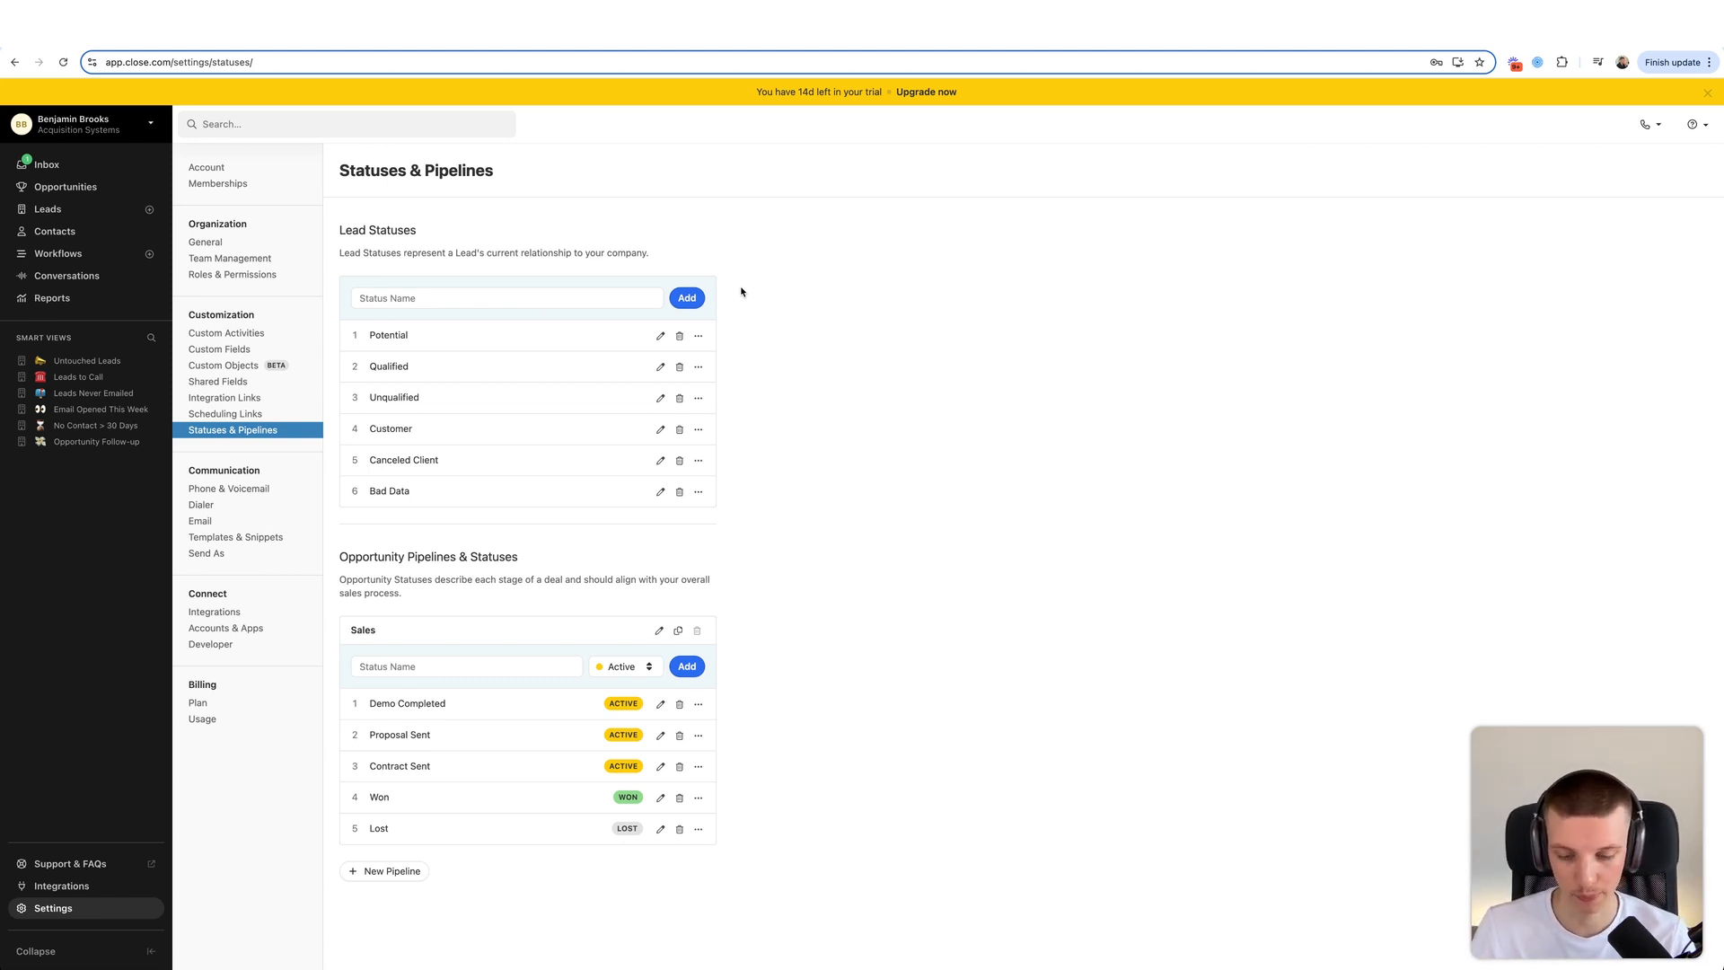
pyautogui.click(548, 289)
pyautogui.write('DNC')
pyautogui.press('Return')
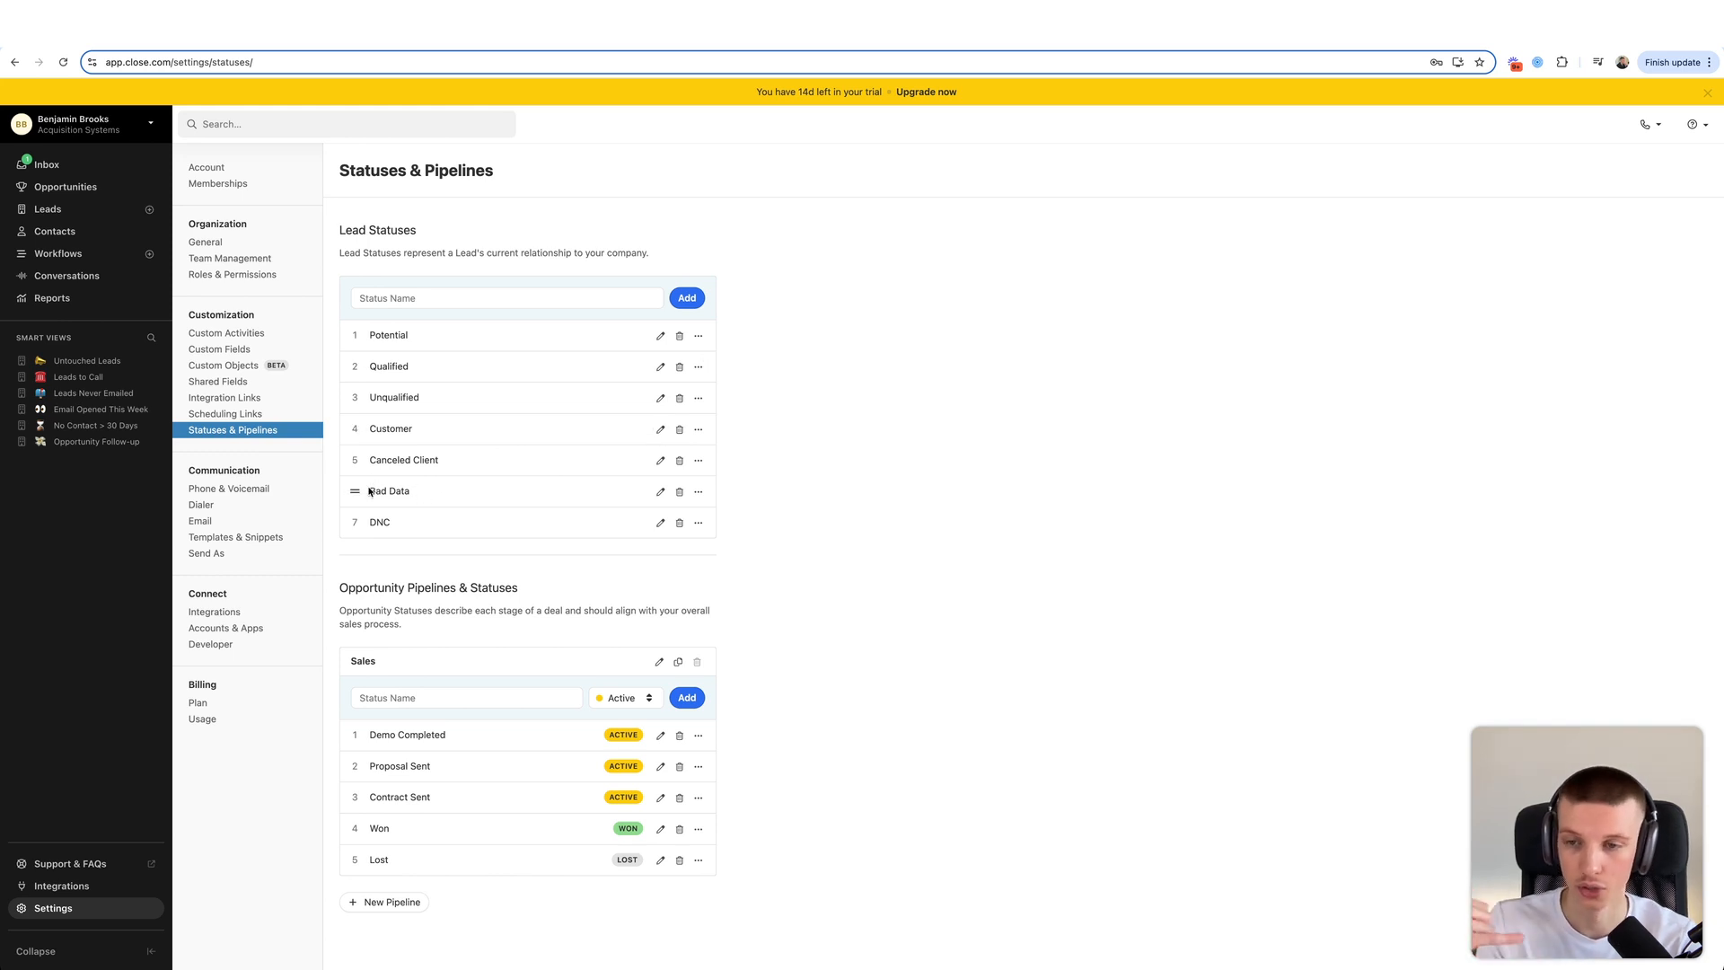
# - Move Bad Data up to fourth place and rename Unqualified to Not Qualified
pyautogui.moveTo(355, 491); pyautogui.dragTo(455, 421)
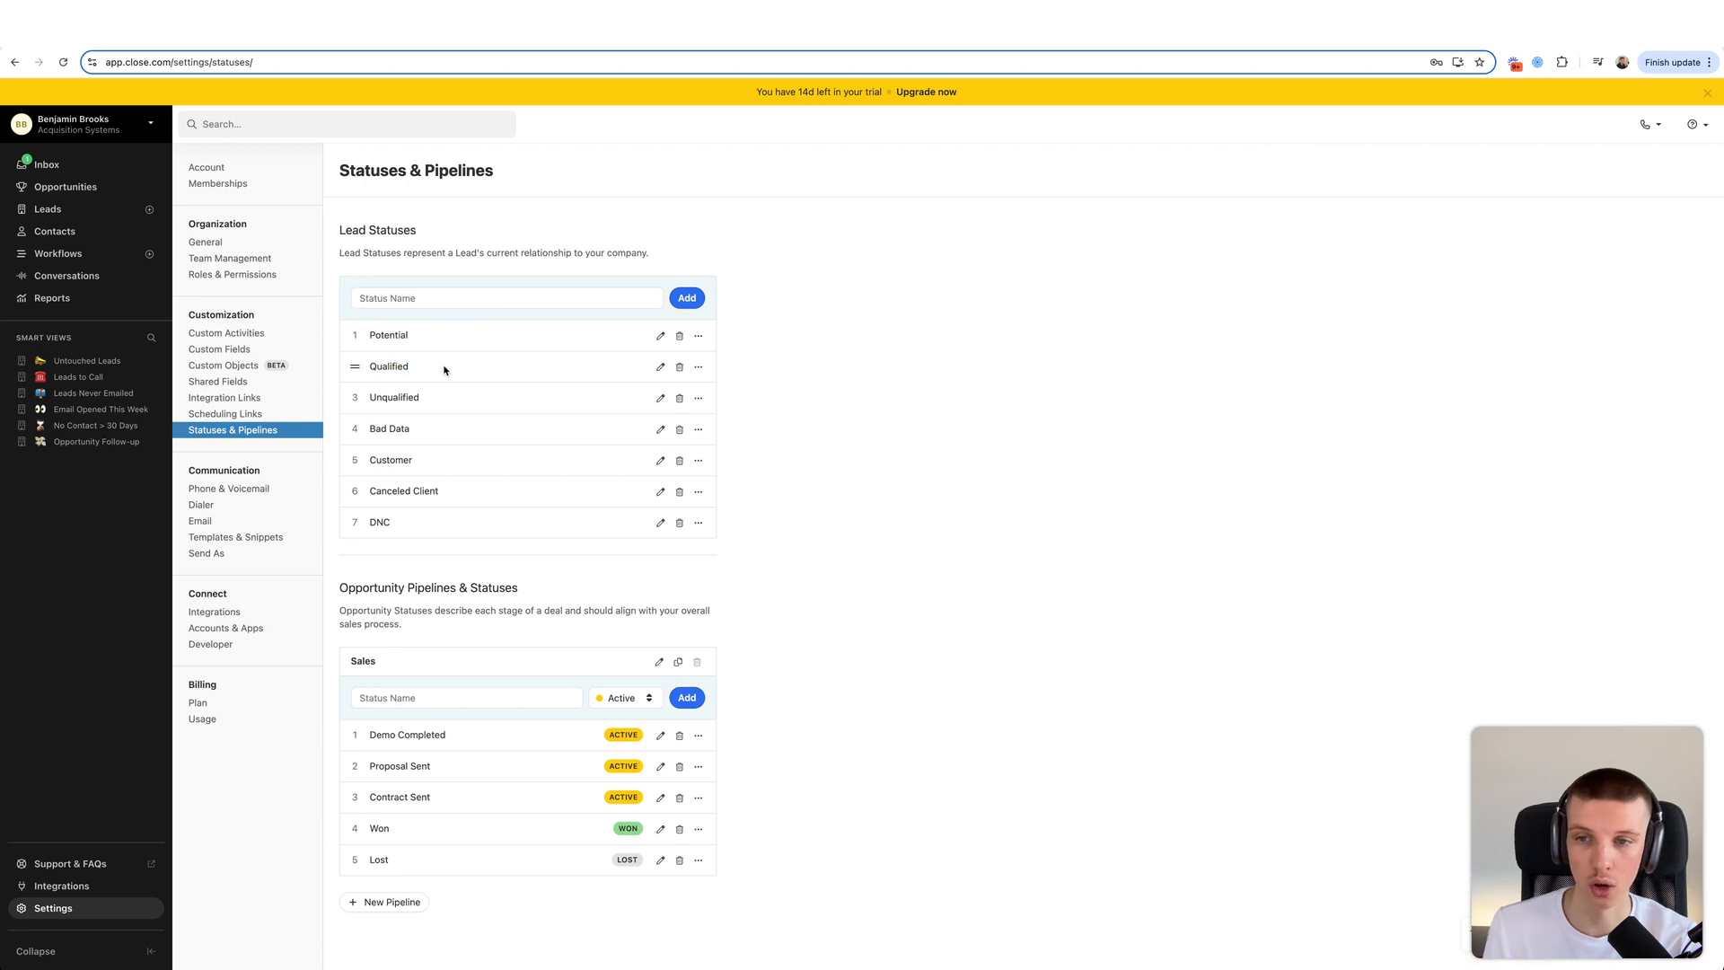
pyautogui.click(660, 398)
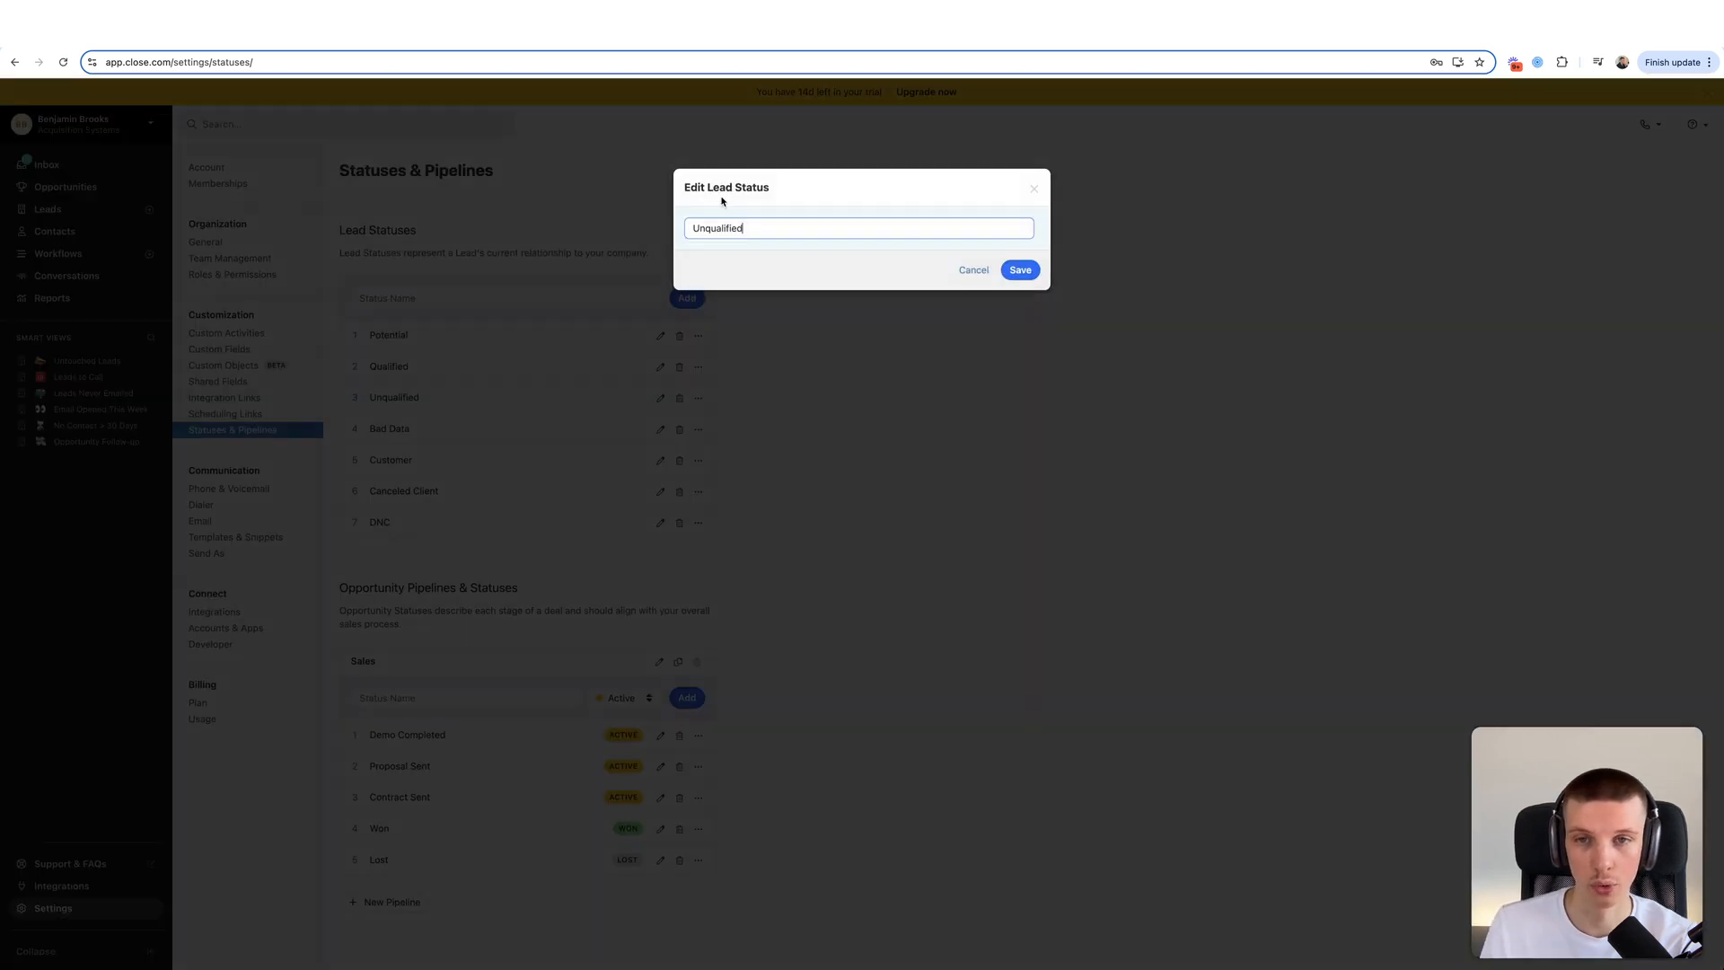
pyautogui.click(708, 227)
pyautogui.press('BackSpace')
pyautogui.press('BackSpace')
pyautogui.write('Not')
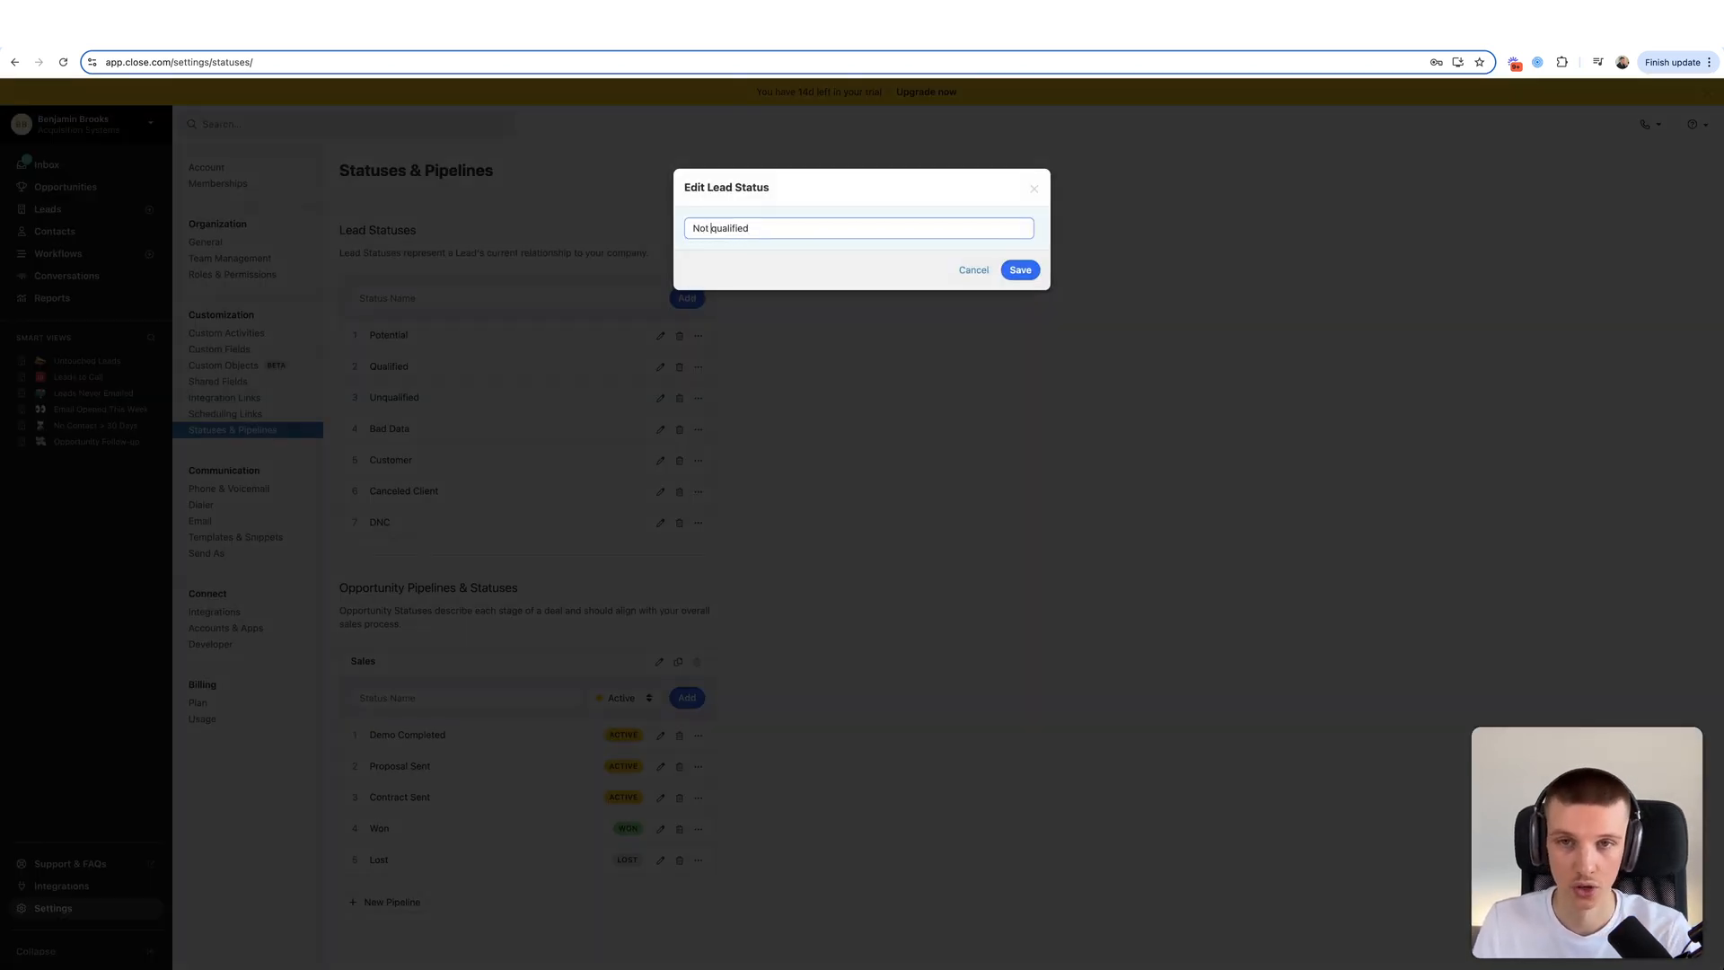
pyautogui.press('Delete')
pyautogui.write('Q')
pyautogui.click(1020, 269)
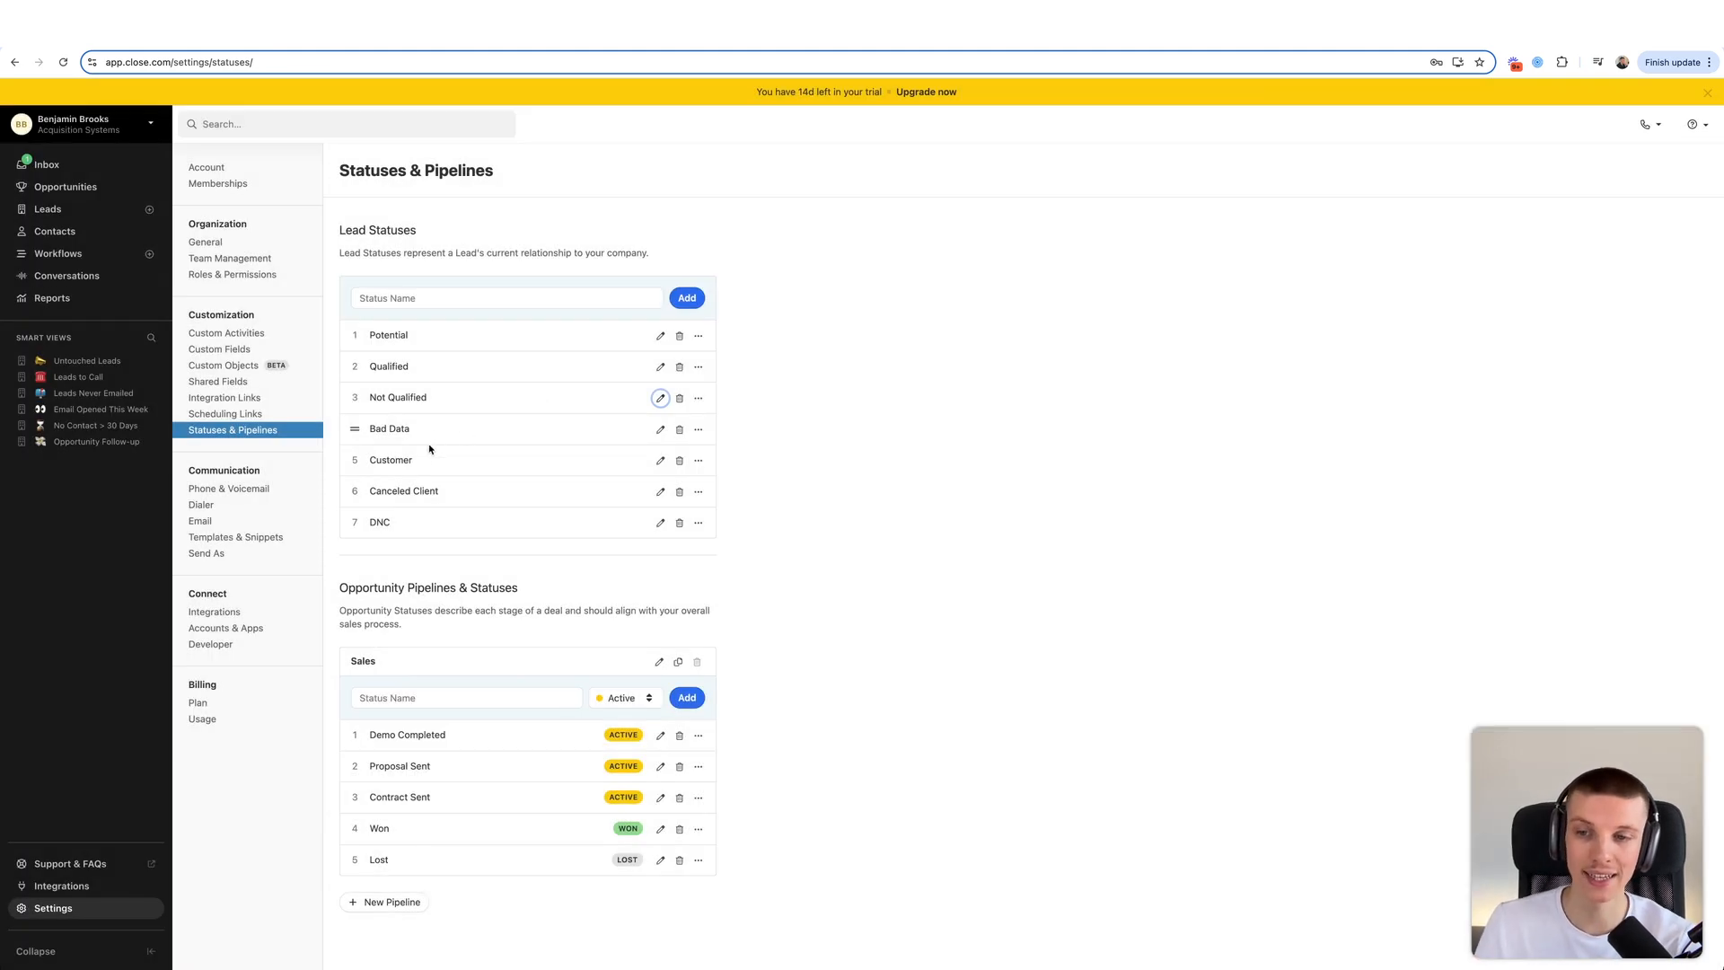
# - Rename the Canceled Client status to Canceled Customer
pyautogui.click(661, 491)
pyautogui.doubleClick(753, 228)
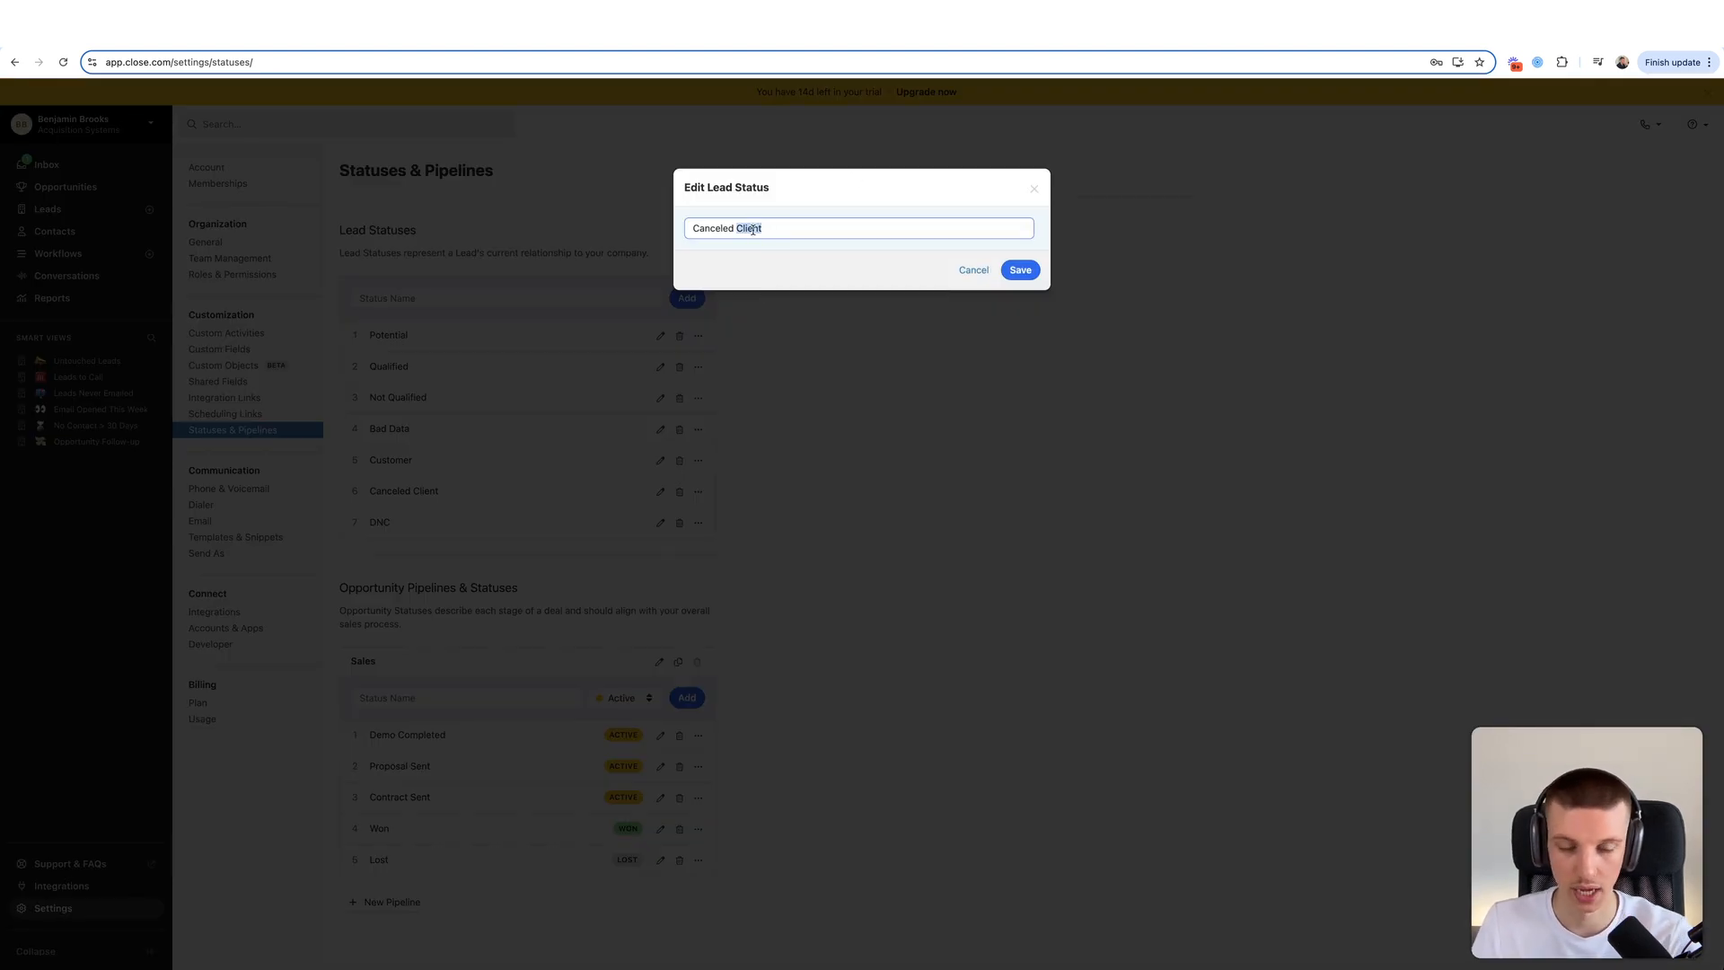
pyautogui.write('Customer')
pyautogui.click(1032, 269)
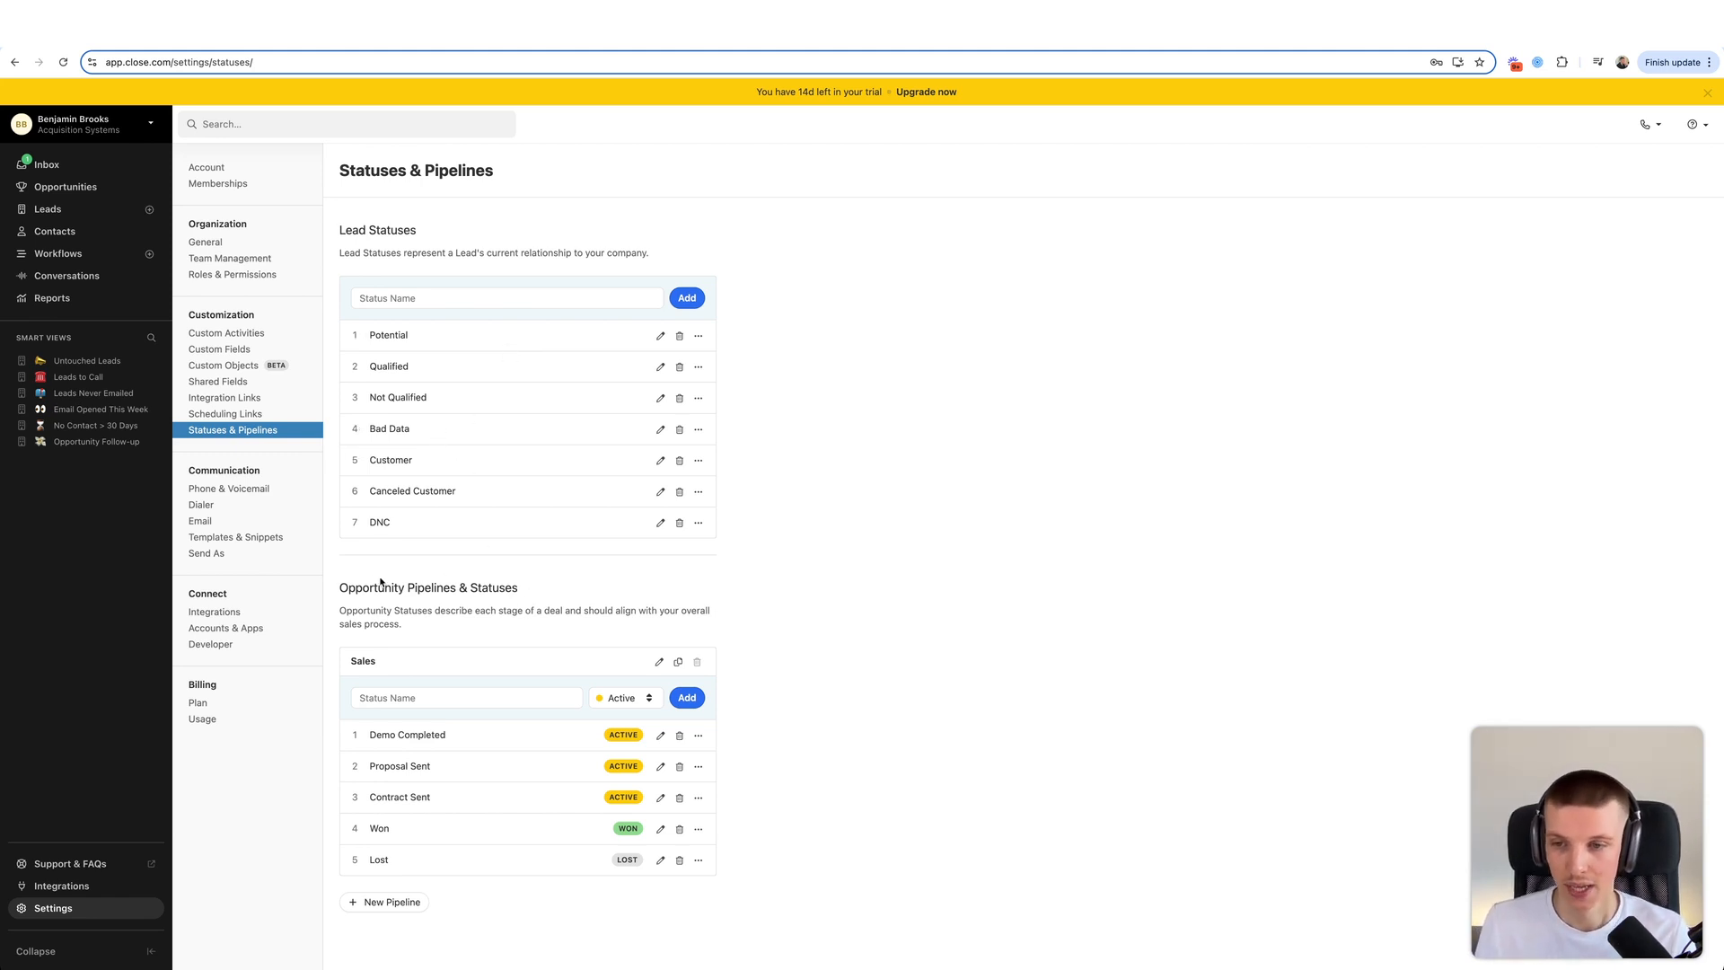
pyautogui.moveTo(341, 588); pyautogui.dragTo(562, 601)
pyautogui.click(558, 599)
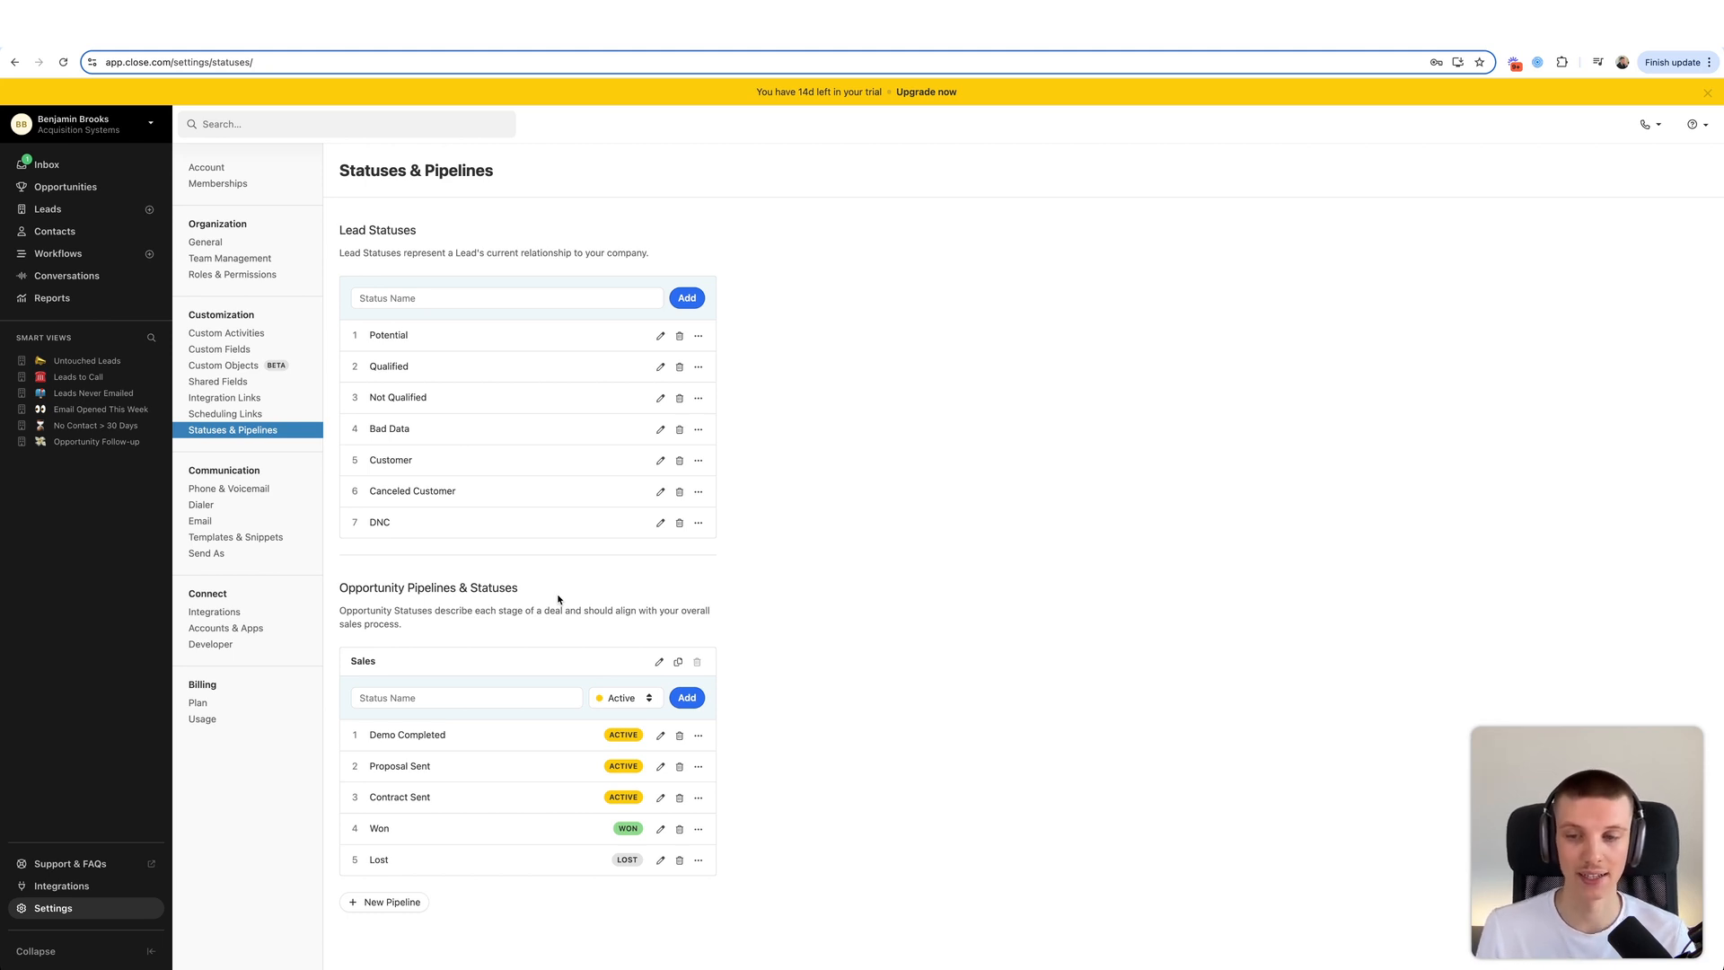
# - Add a New Leads stage to the Sales pipeline and move it to the top
pyautogui.click(446, 697)
pyautogui.write('Po')
pyautogui.press('BackSpace')
pyautogui.press('BackSpace')
pyautogui.write('New Lead')
pyautogui.click(695, 701)
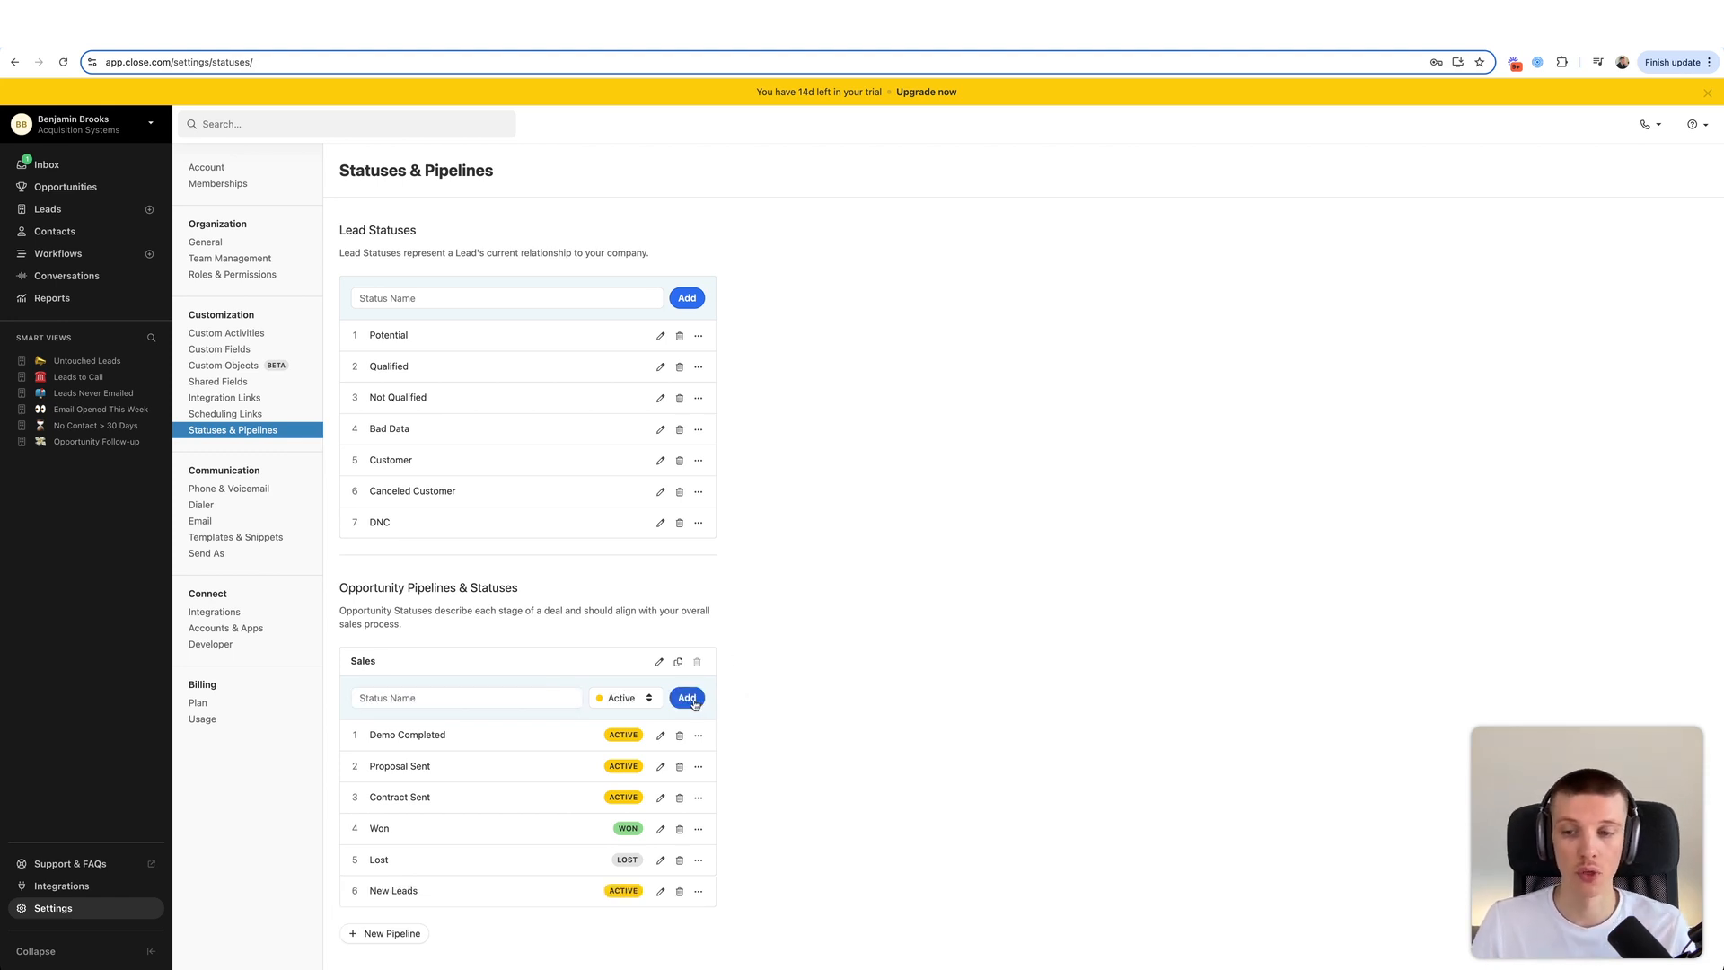
pyautogui.moveTo(355, 891); pyautogui.dragTo(357, 737)
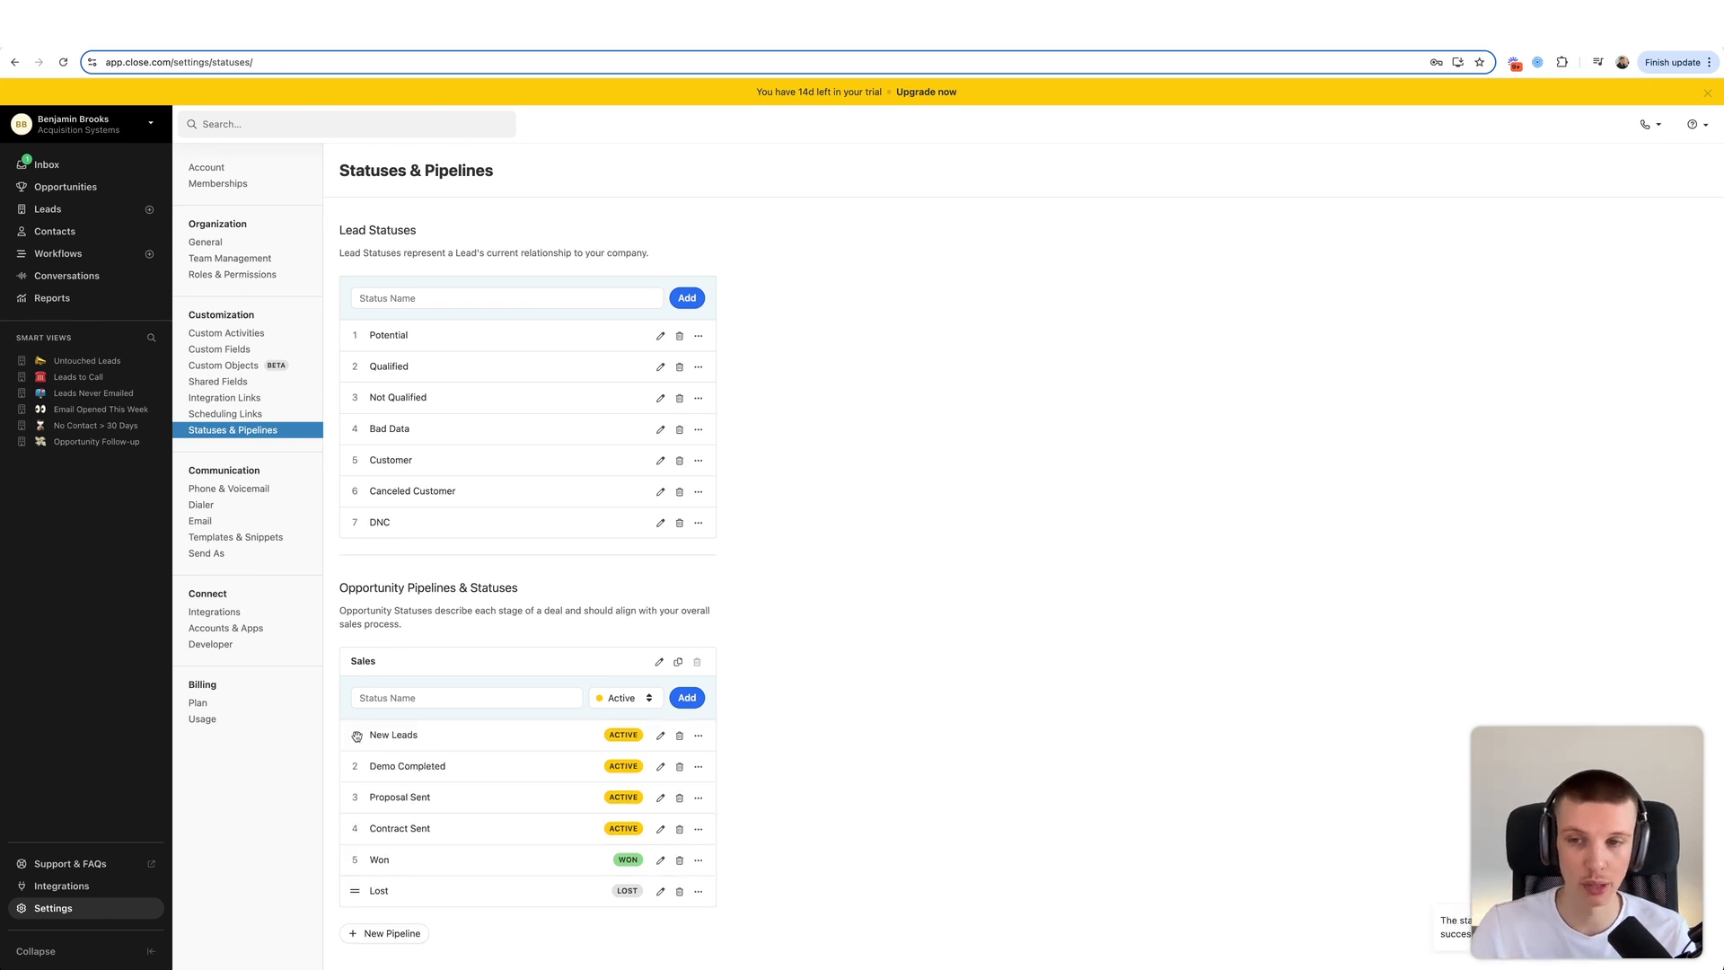
pyautogui.moveTo(370, 736); pyautogui.dragTo(433, 738)
pyautogui.click(433, 739)
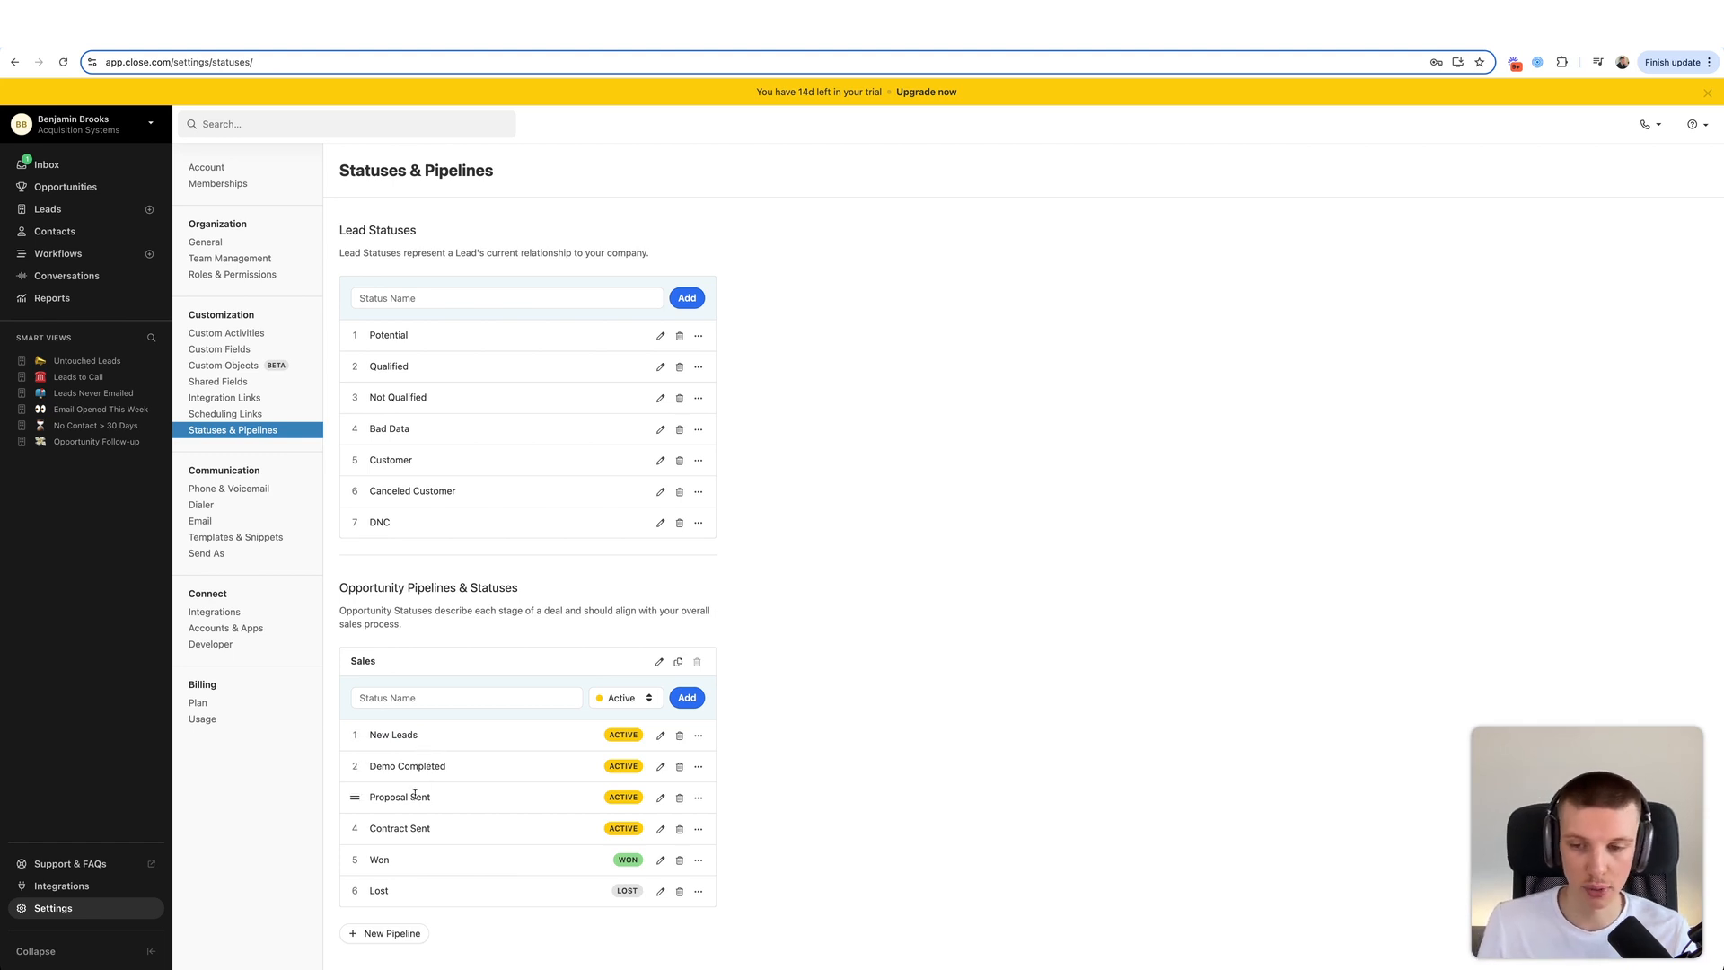
# - Delete the Proposal Sent stage, keeping Demo Completed after reconsidering its removal
pyautogui.click(680, 797)
pyautogui.click(1033, 269)
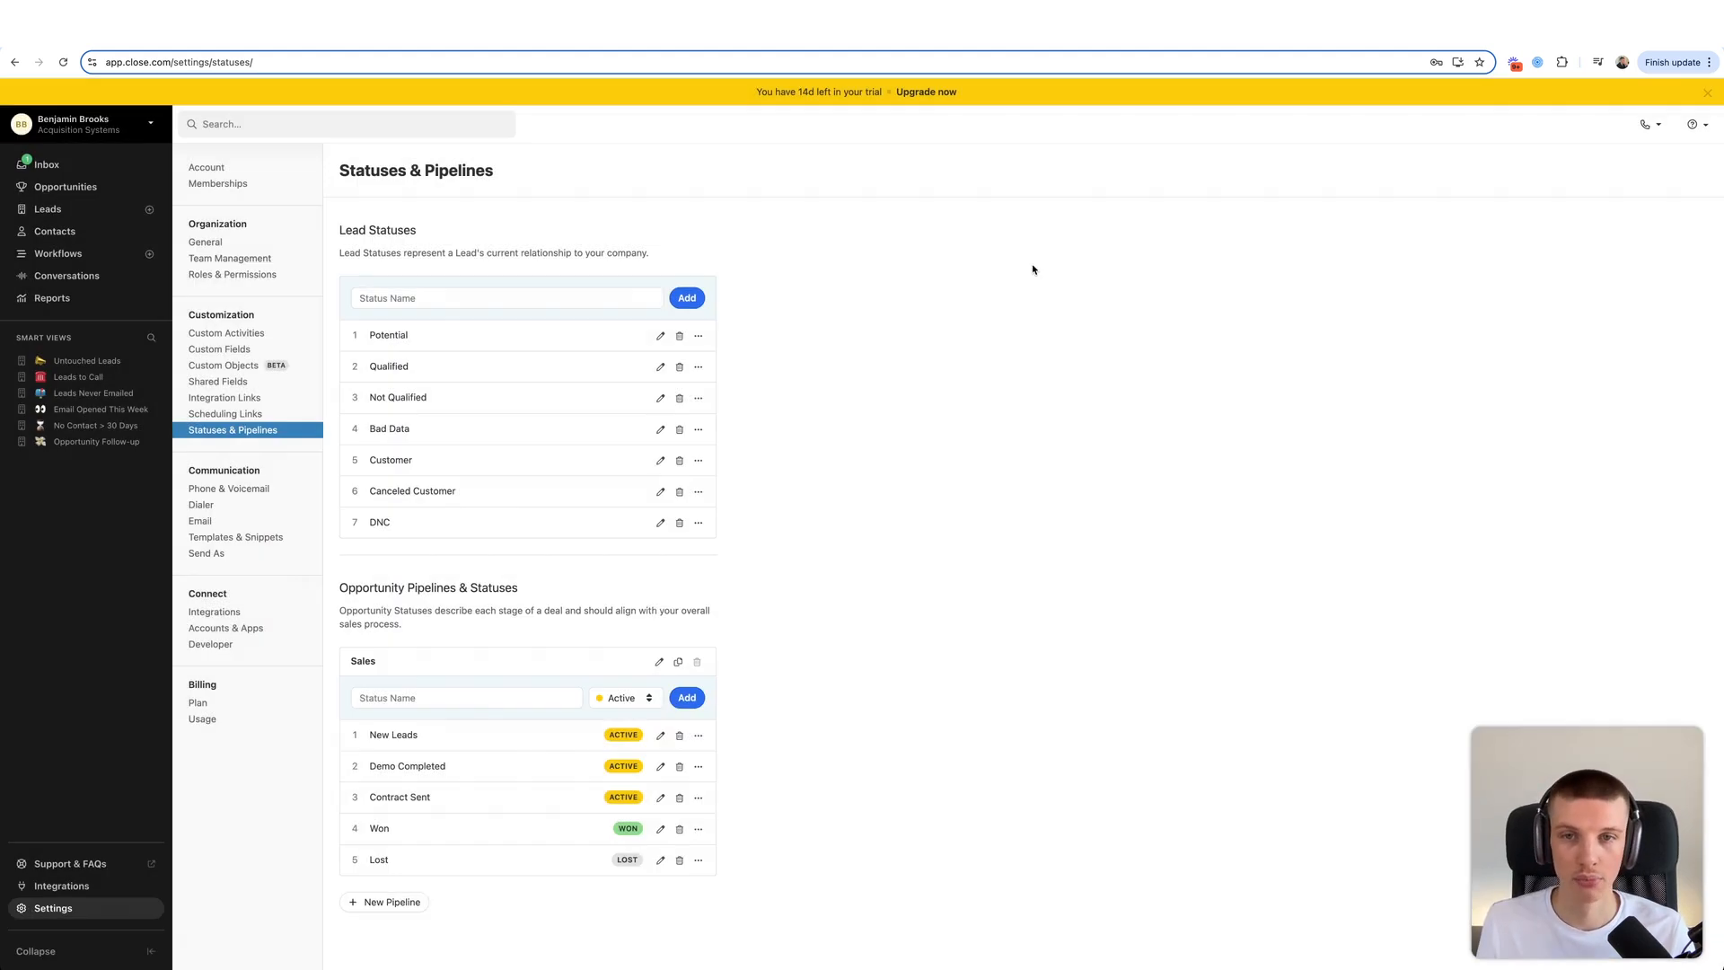
pyautogui.click(679, 766)
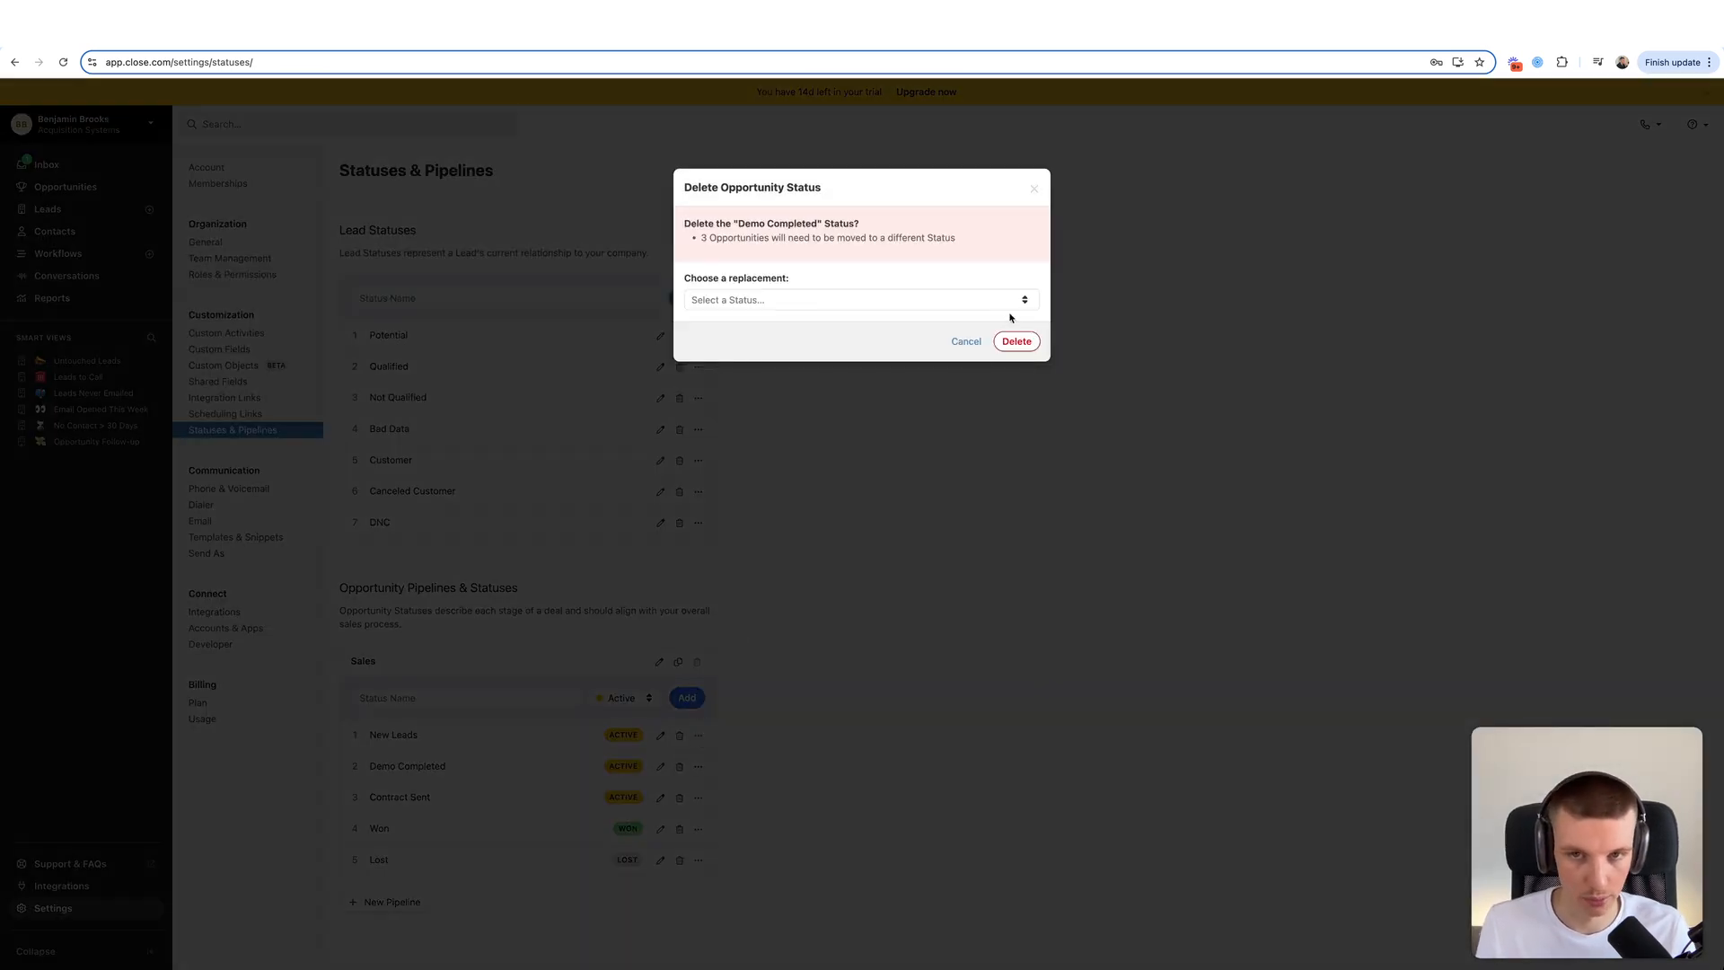
pyautogui.click(963, 343)
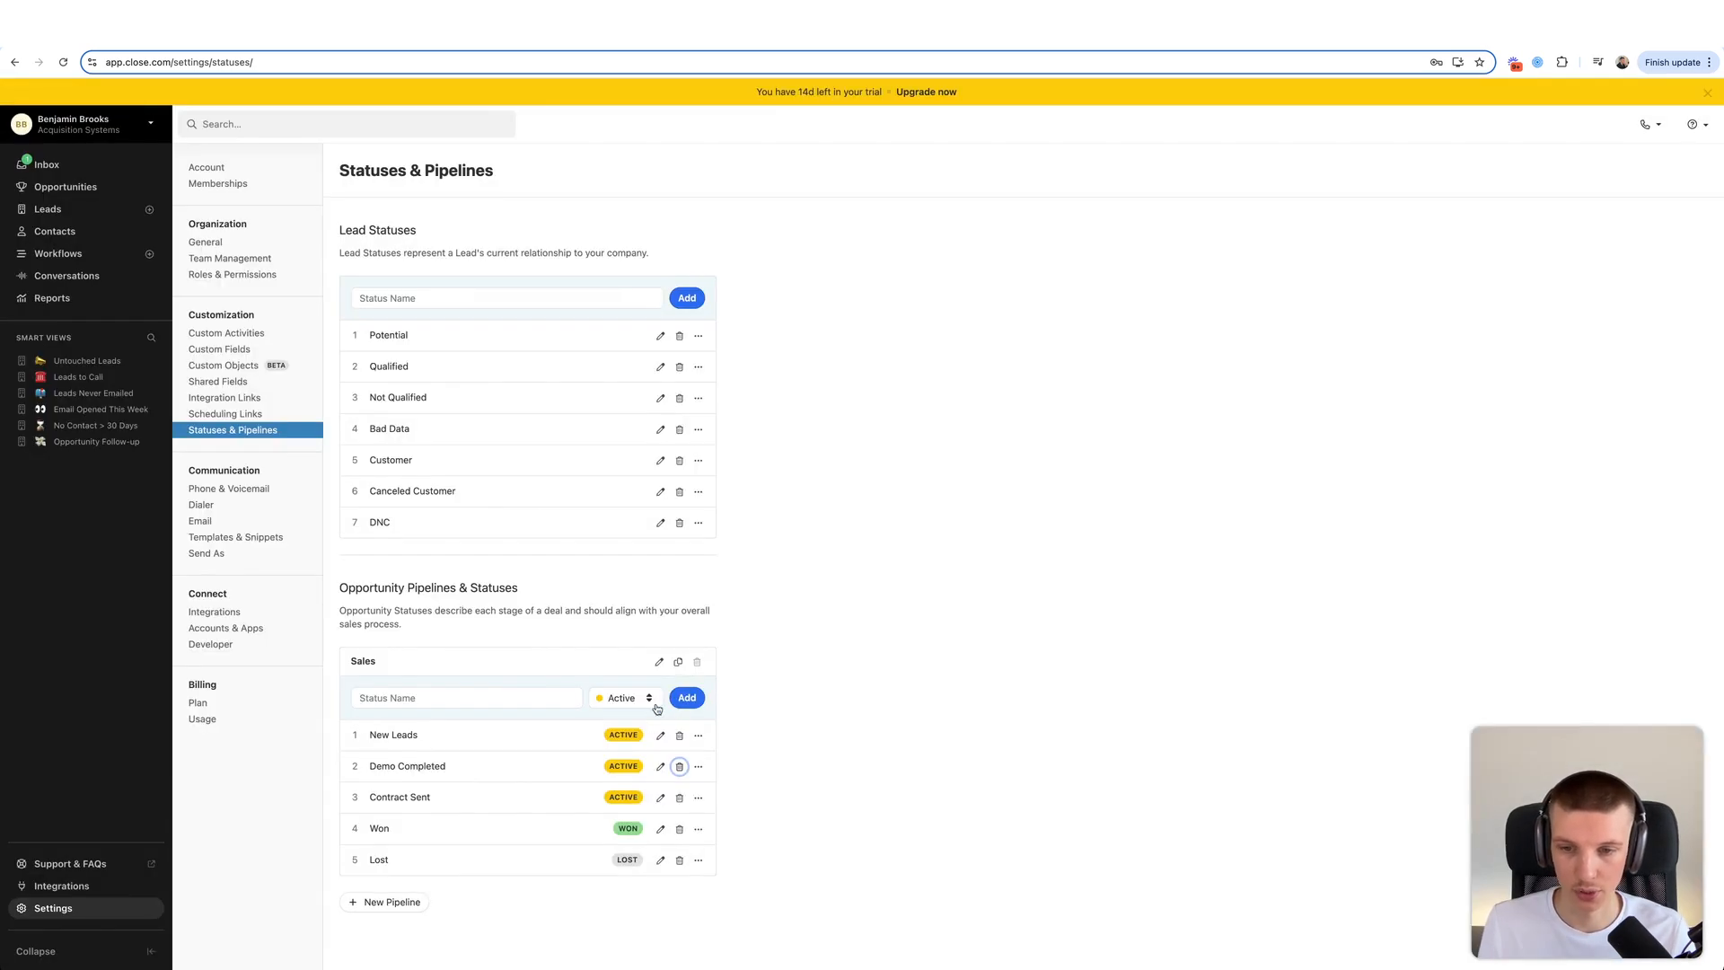
# - Add a Discovery Call Booked stage and place it second in the pipeline
pyautogui.click(493, 698)
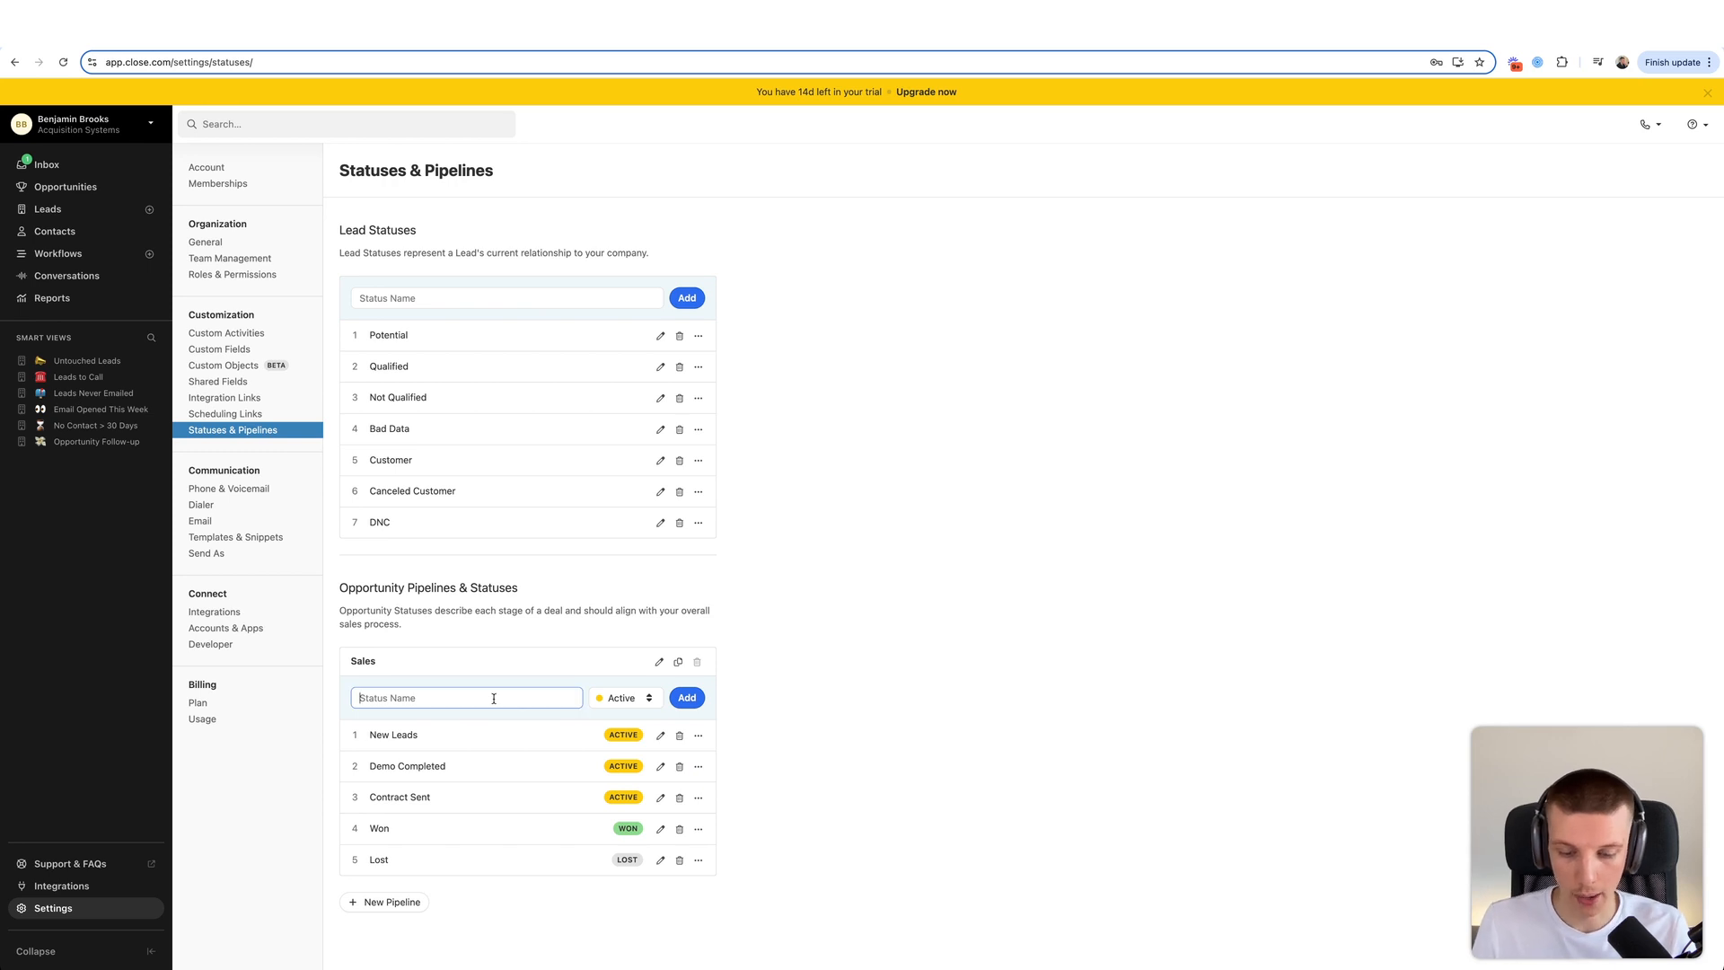
pyautogui.write('Discovert')
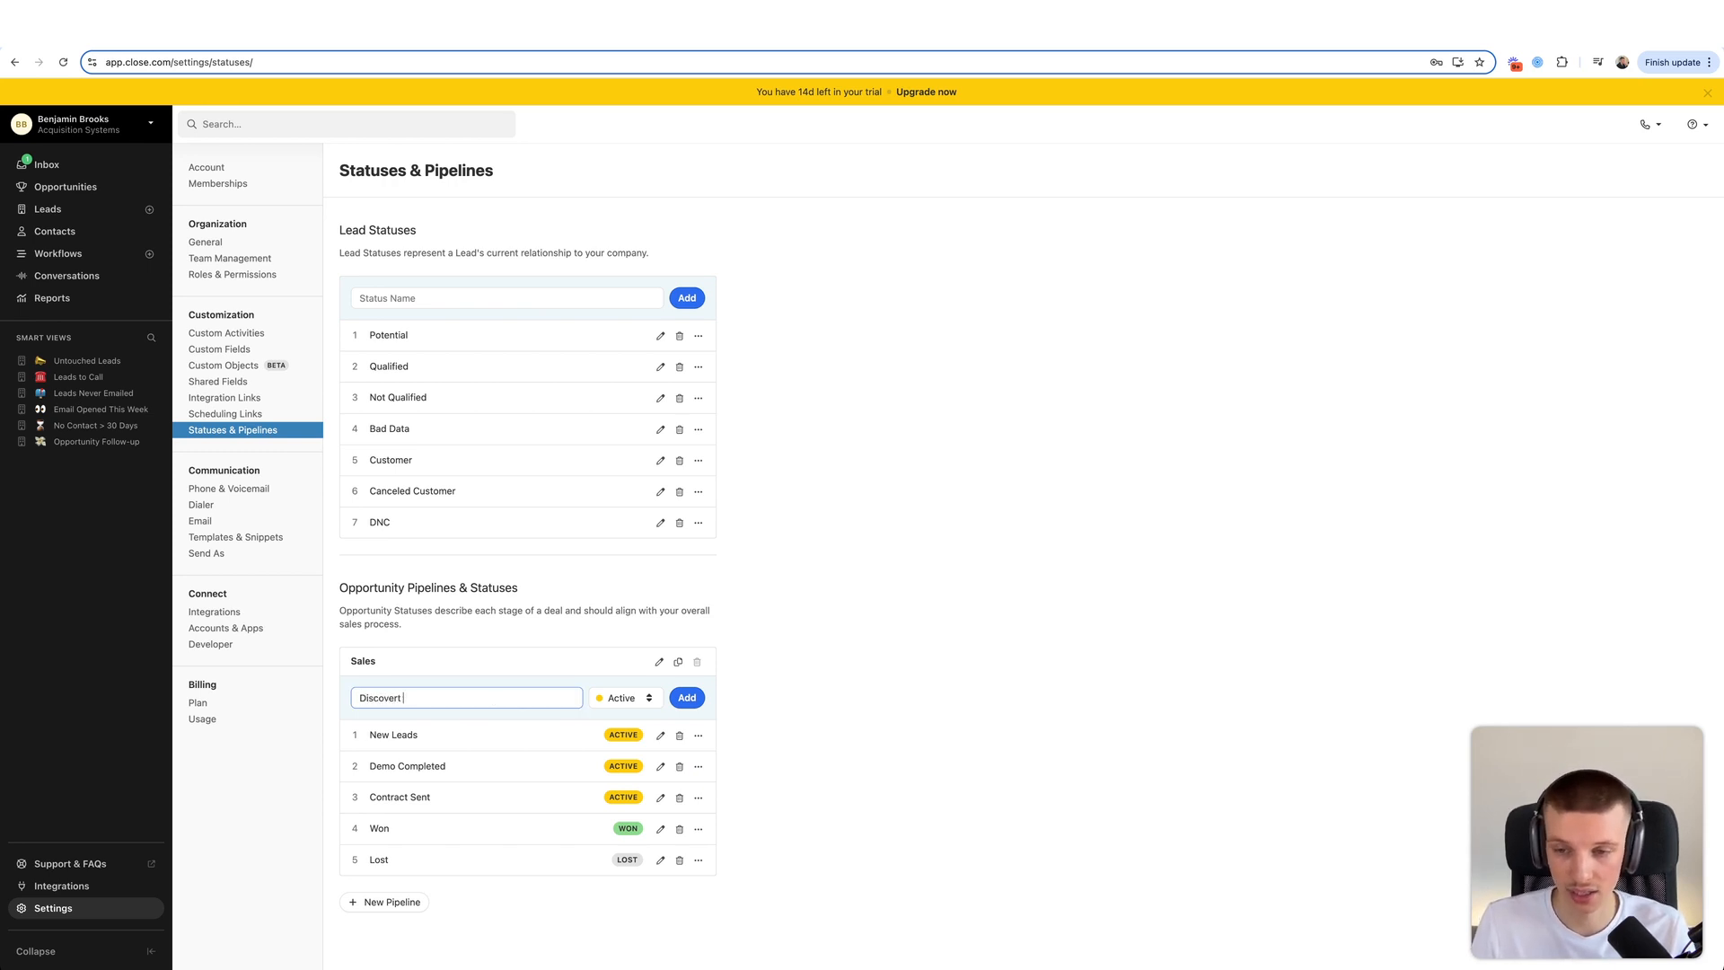
pyautogui.write('y Call')
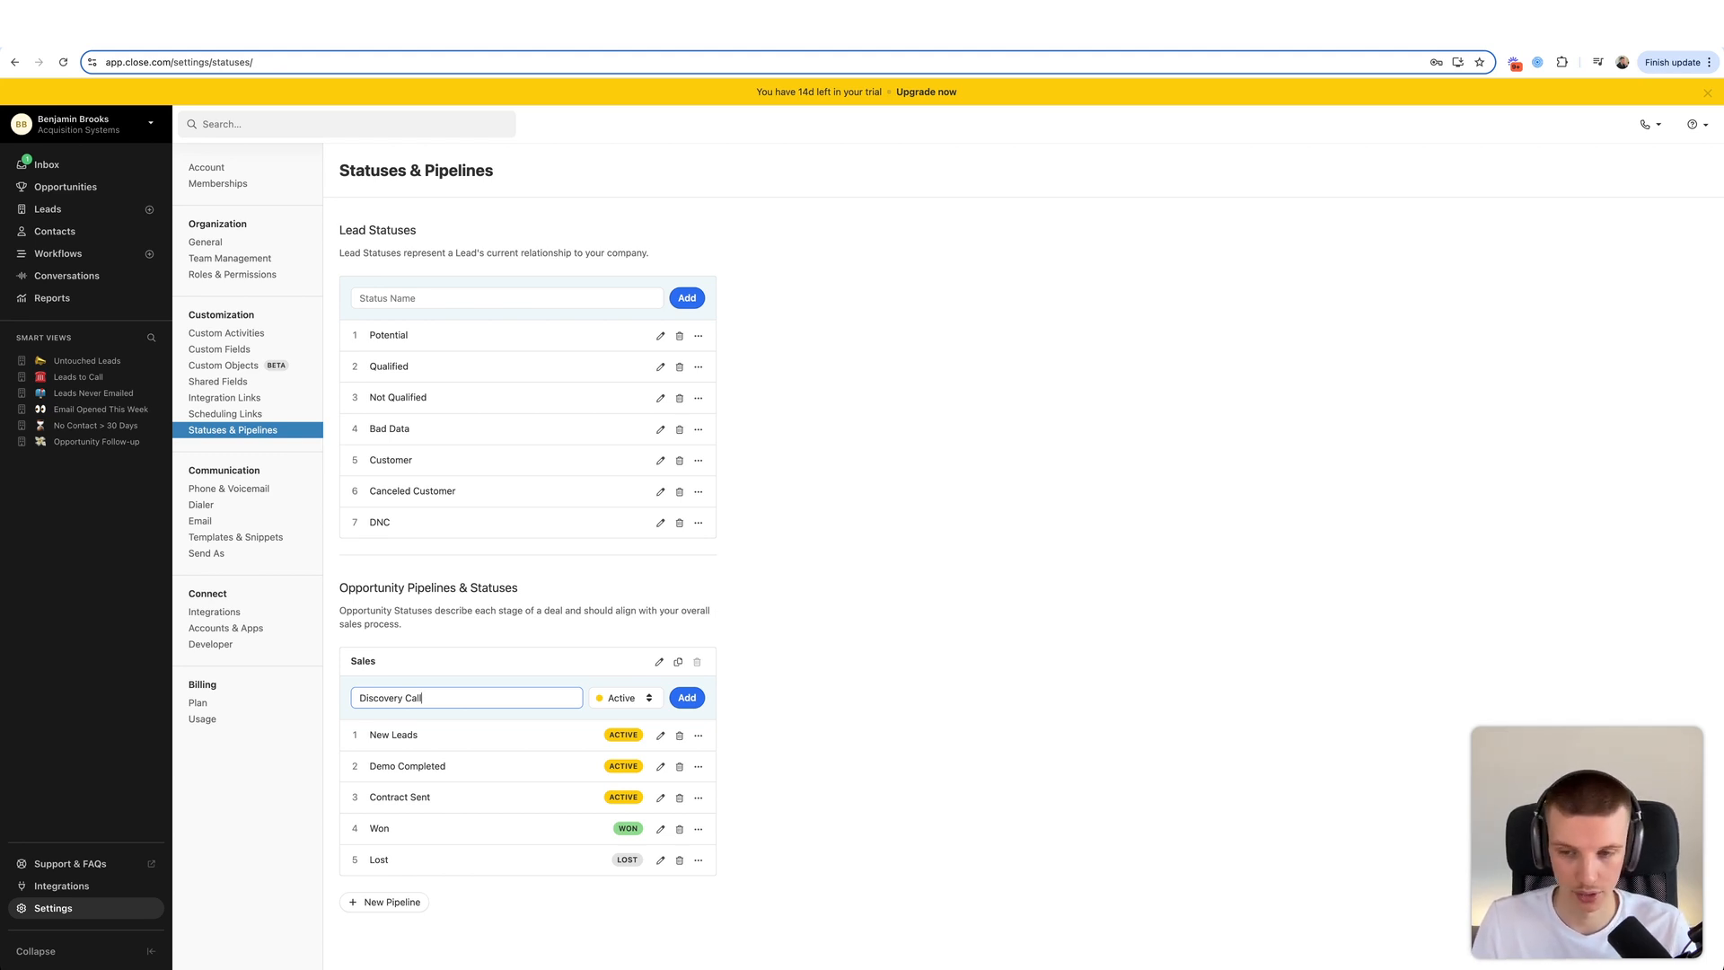
pyautogui.write('oked')
pyautogui.click(687, 697)
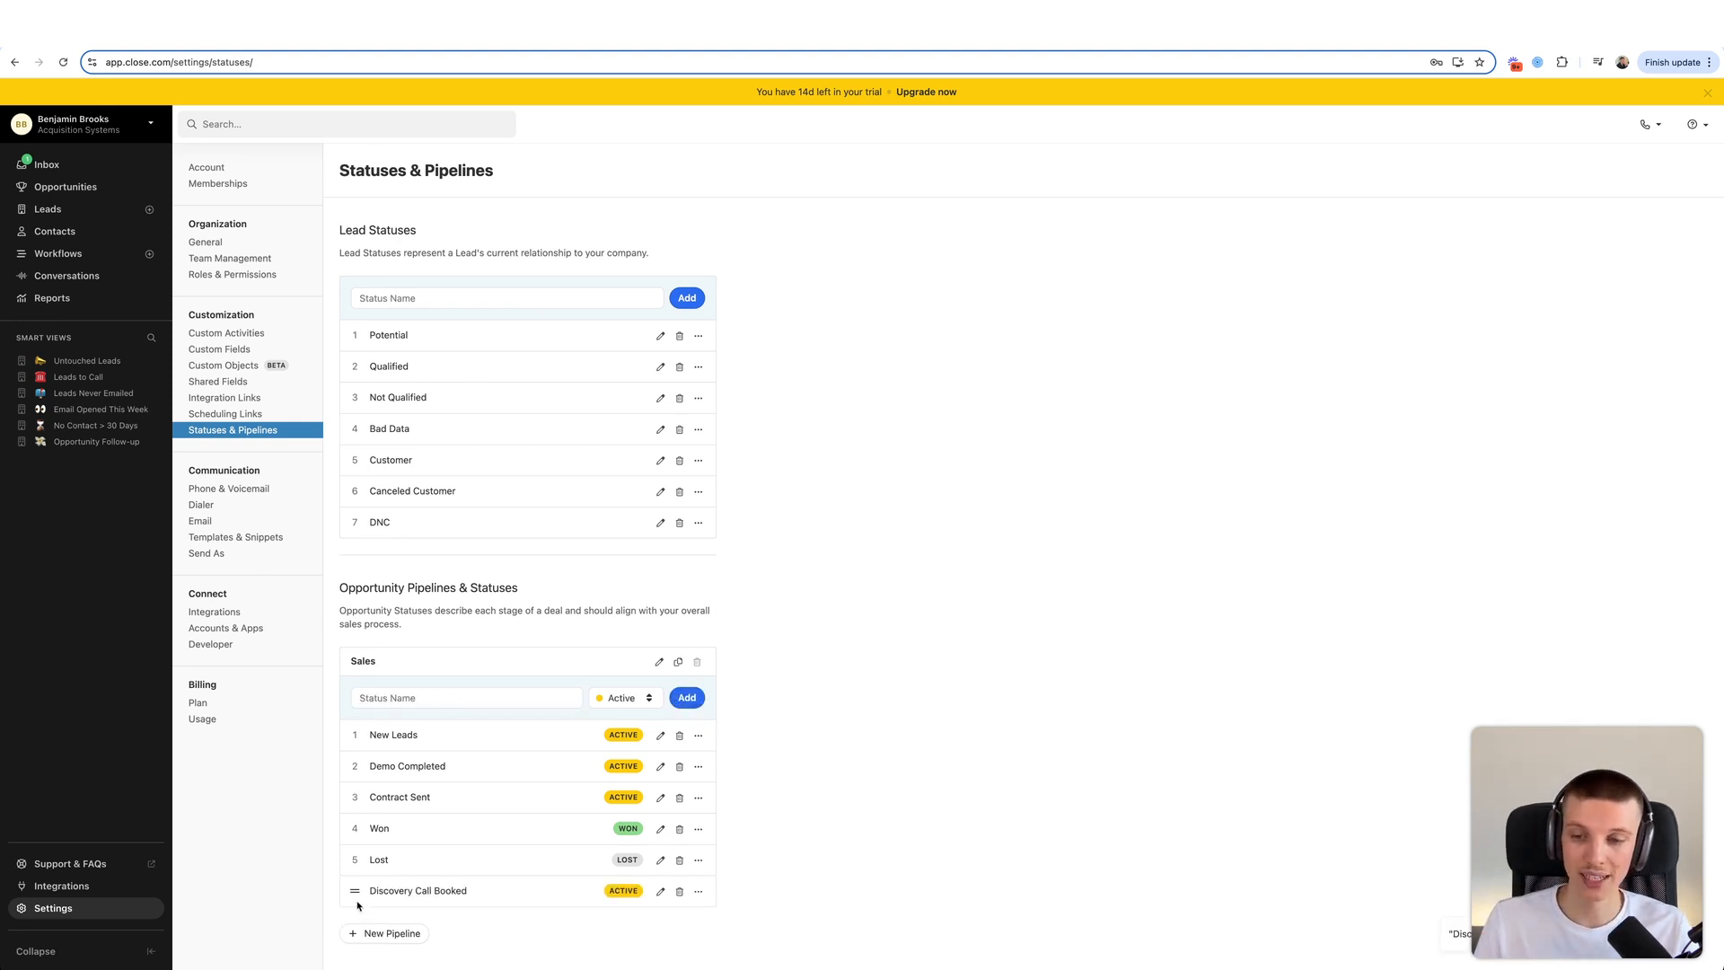
pyautogui.moveTo(355, 891); pyautogui.dragTo(360, 763)
pyautogui.click(499, 698)
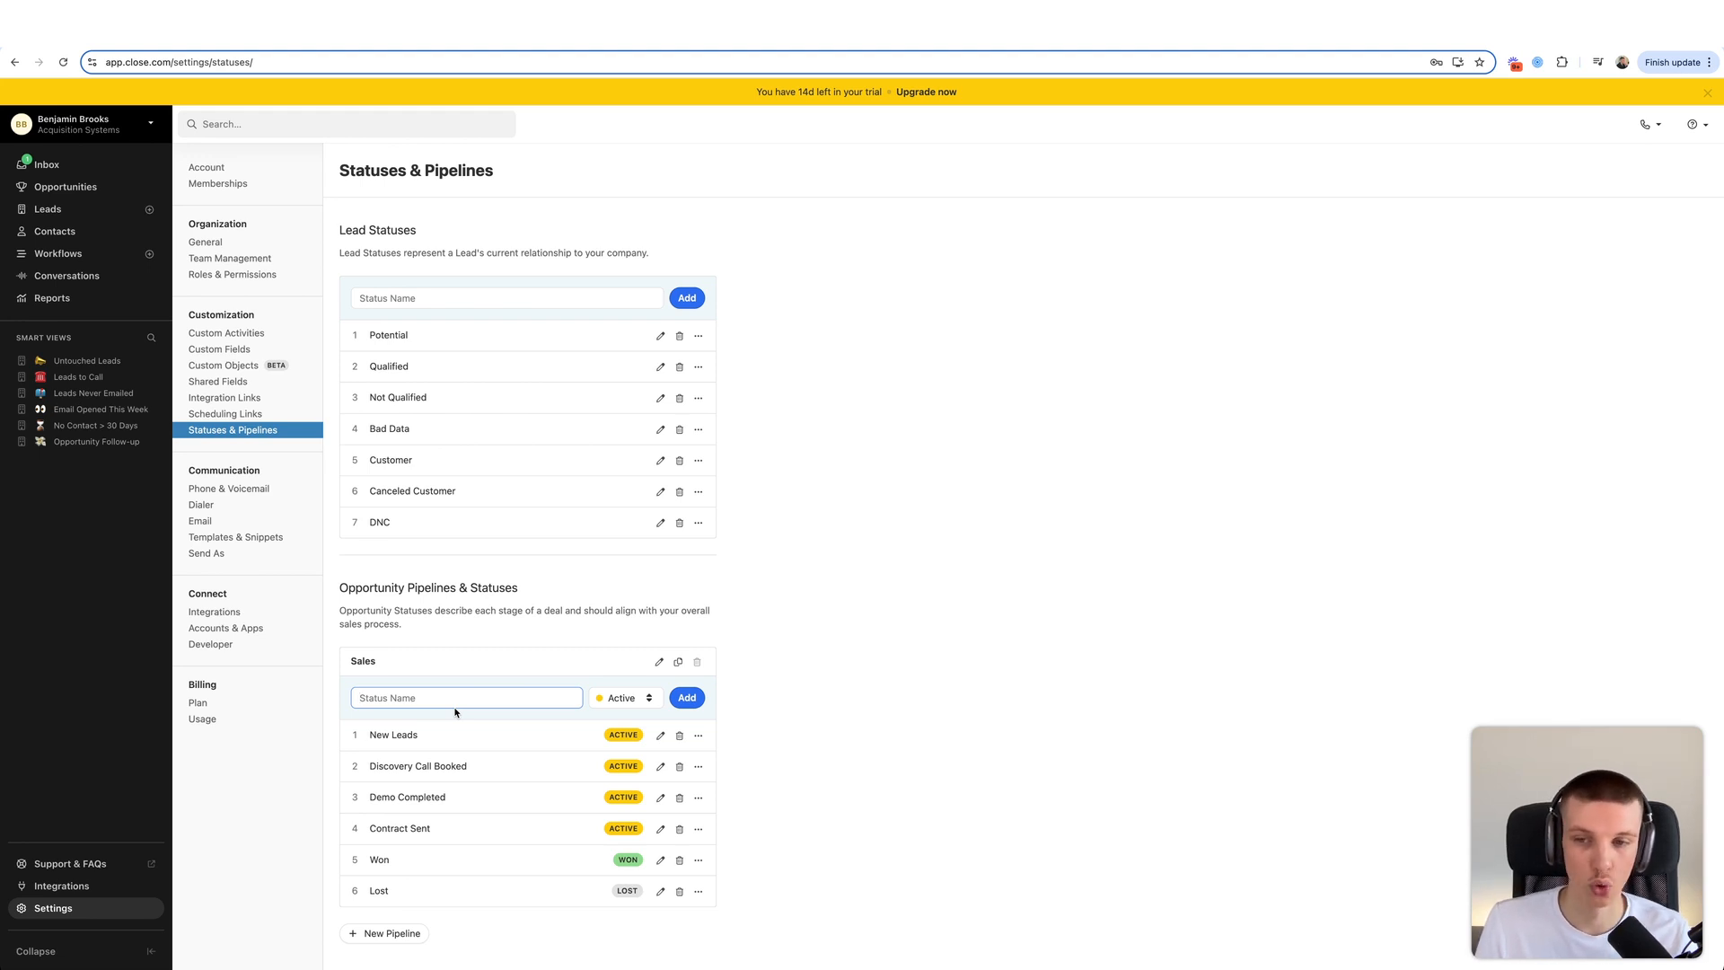
# - Add Discovery Call Taken and Discovery Call Not Taken stages as third and fourth
pyautogui.write('Disc')
pyautogui.press('BackSpace')
pyautogui.press('BackSpace')
pyautogui.press('BackSpace')
pyautogui.write('covery Call Taken')
pyautogui.click(684, 699)
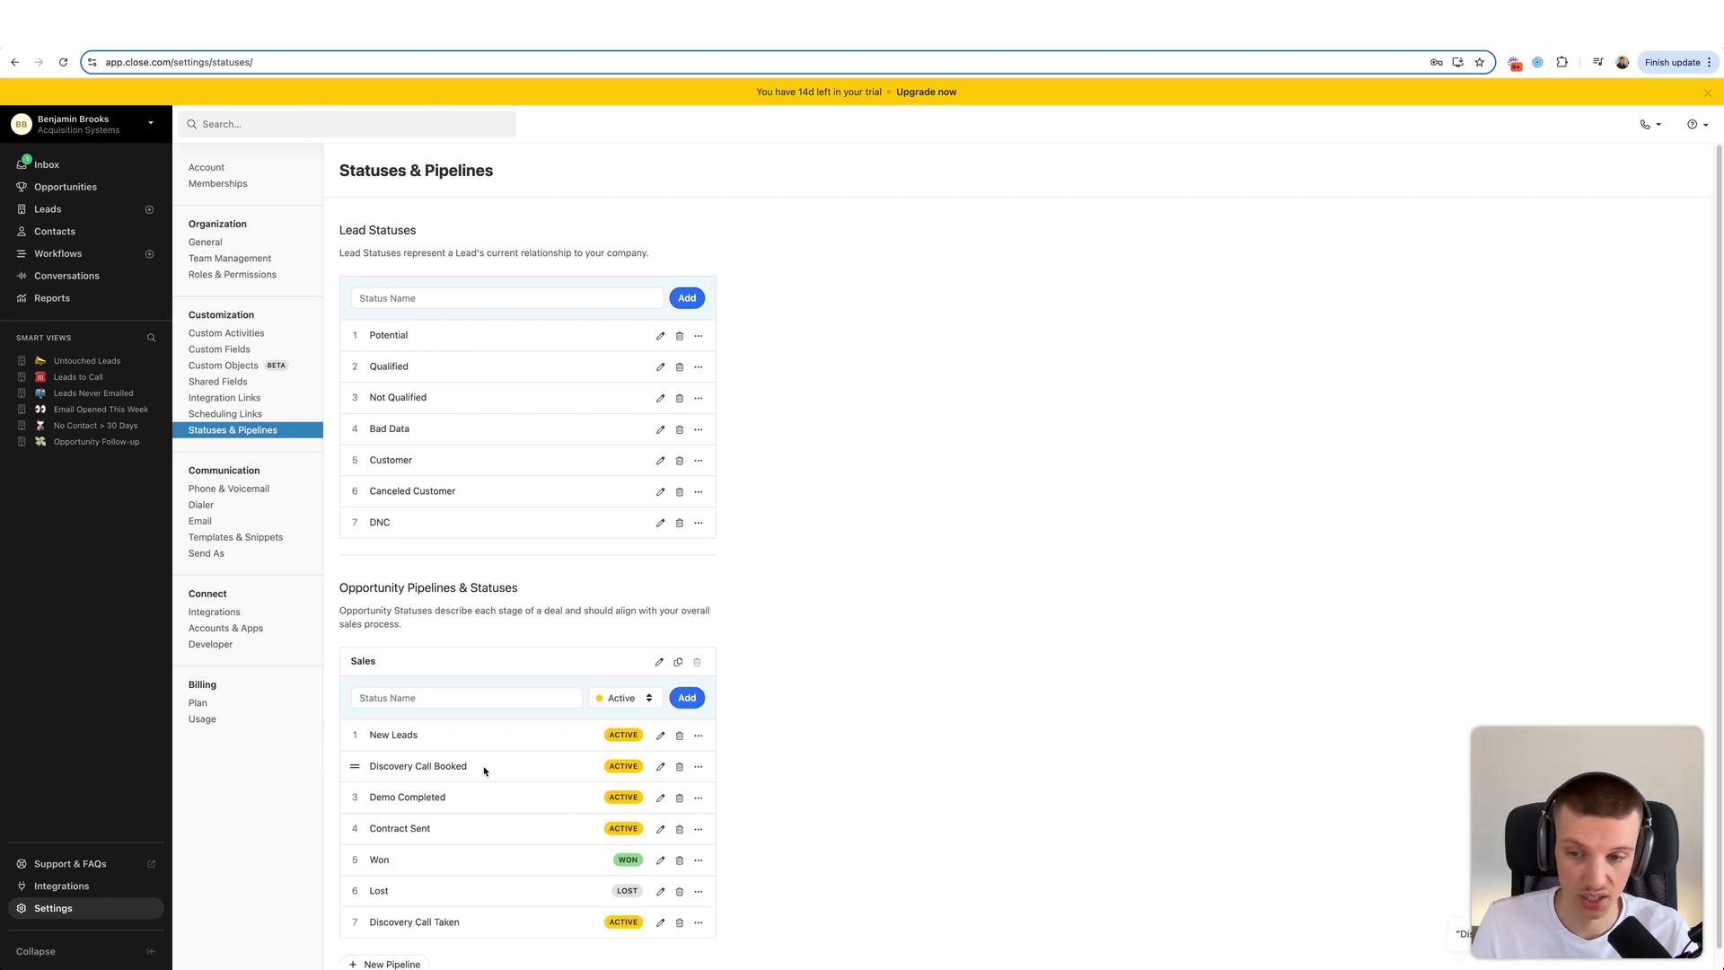
pyautogui.moveTo(355, 923); pyautogui.dragTo(356, 799)
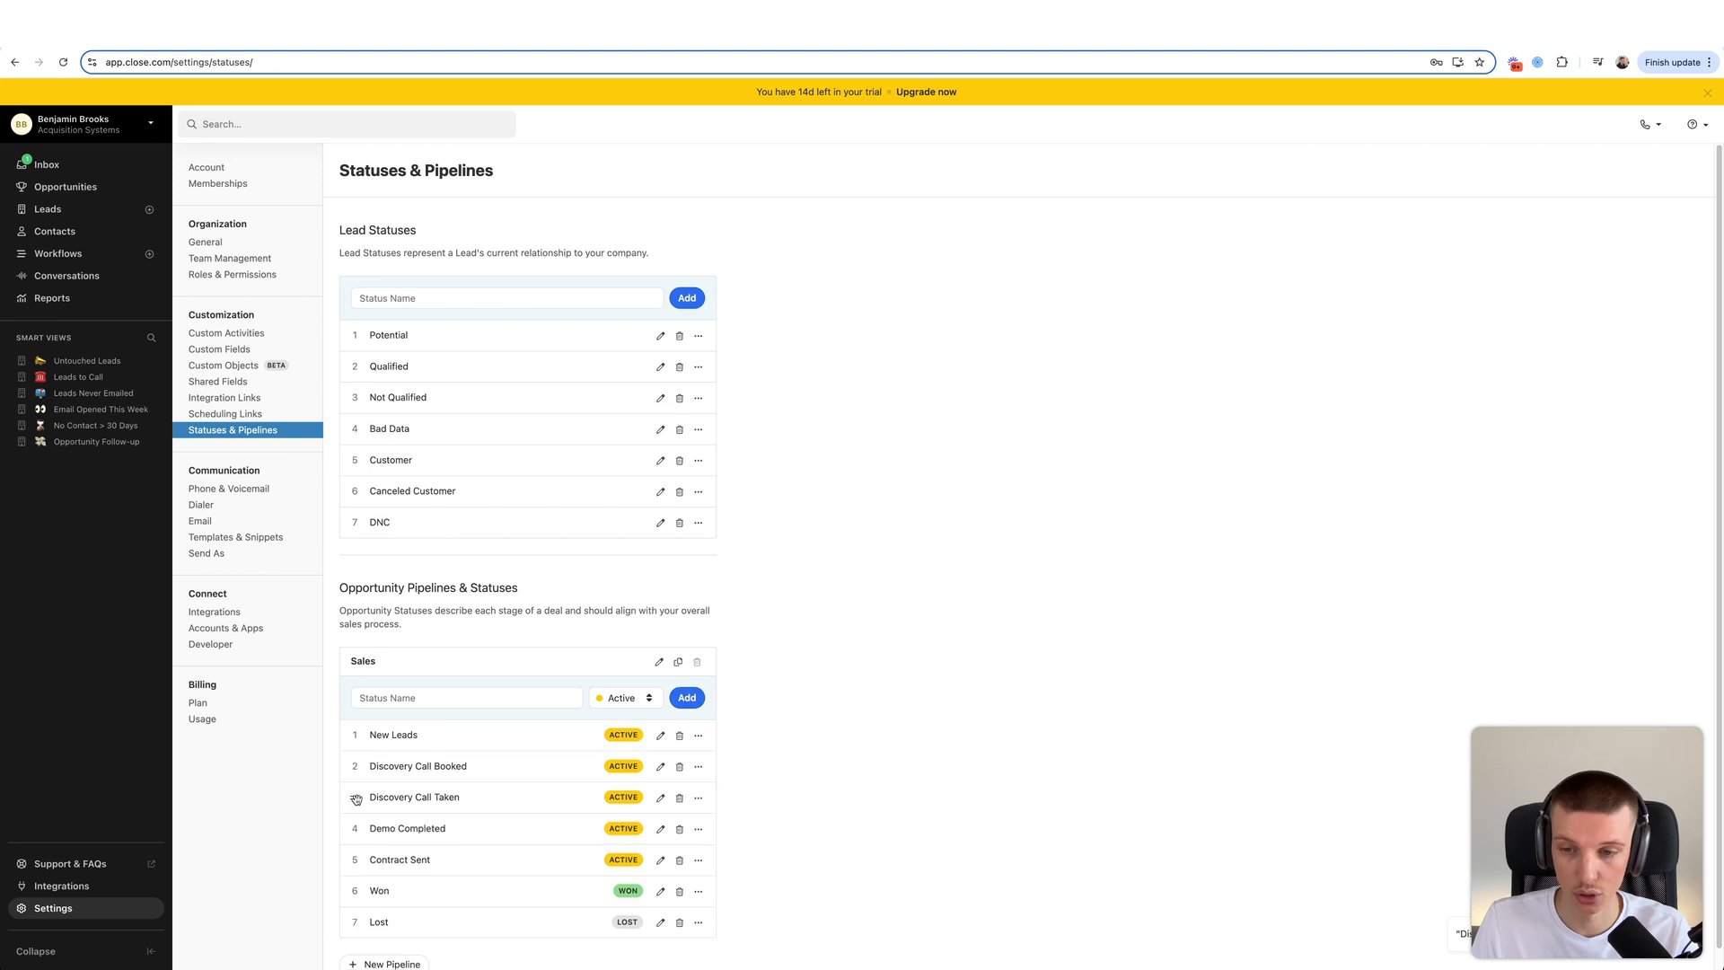
pyautogui.click(456, 691)
pyautogui.write('Disco')
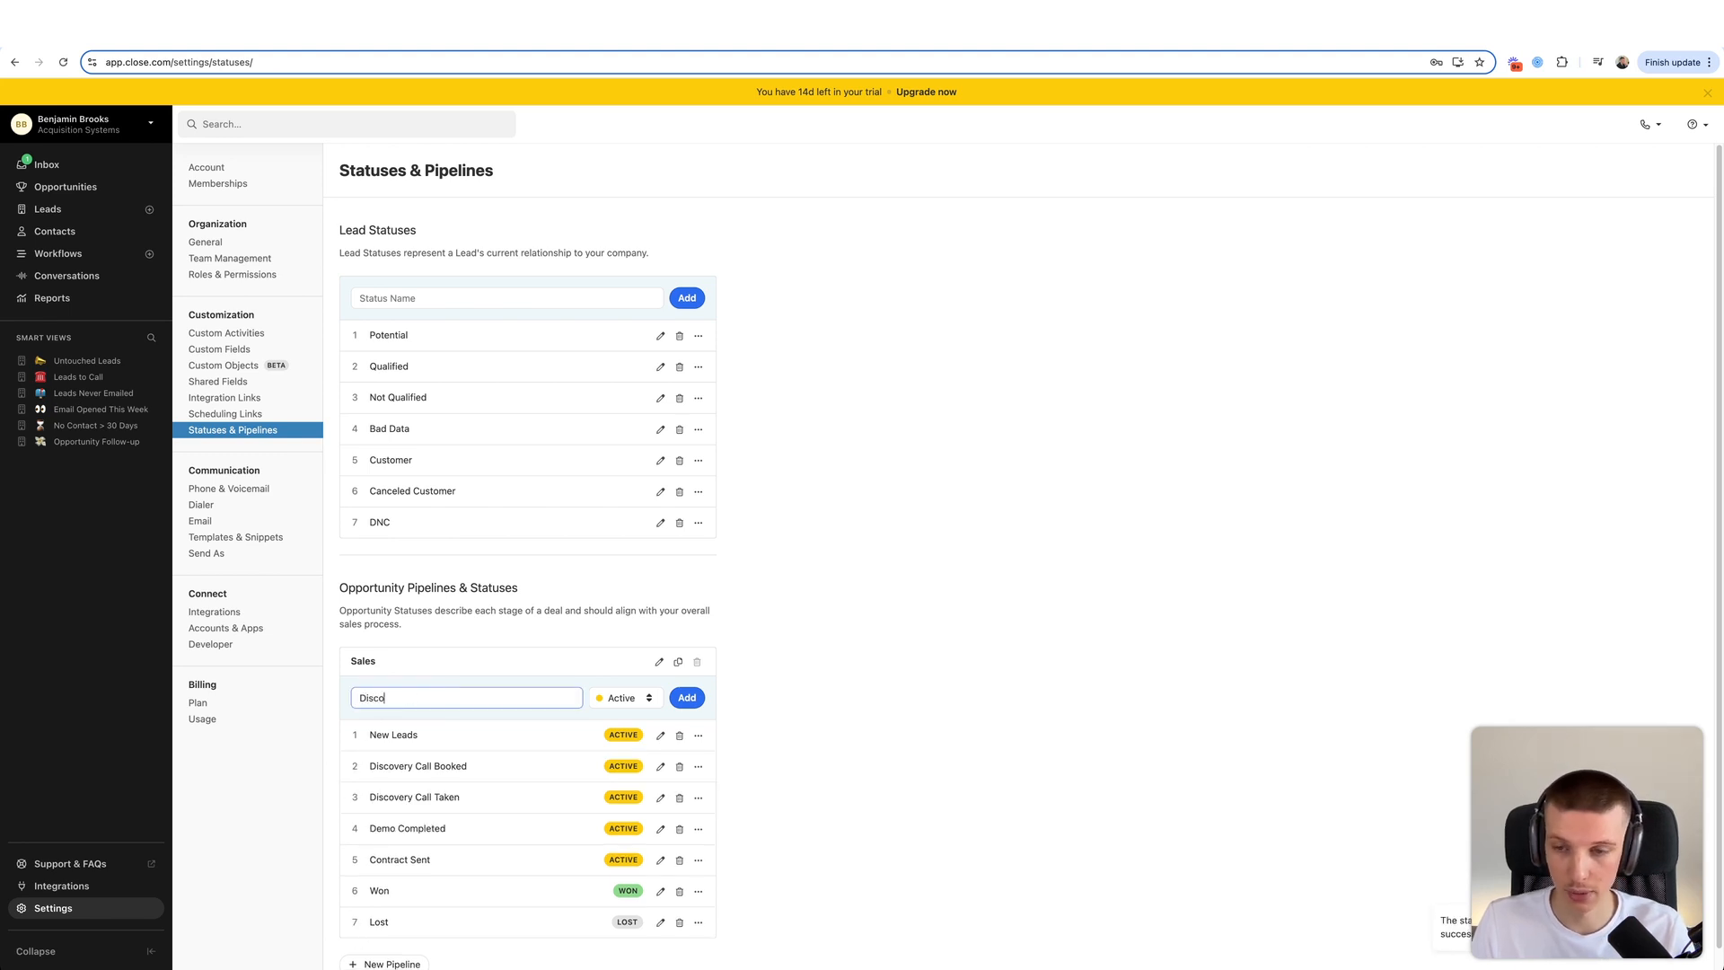
pyautogui.write('very Call Not Taken')
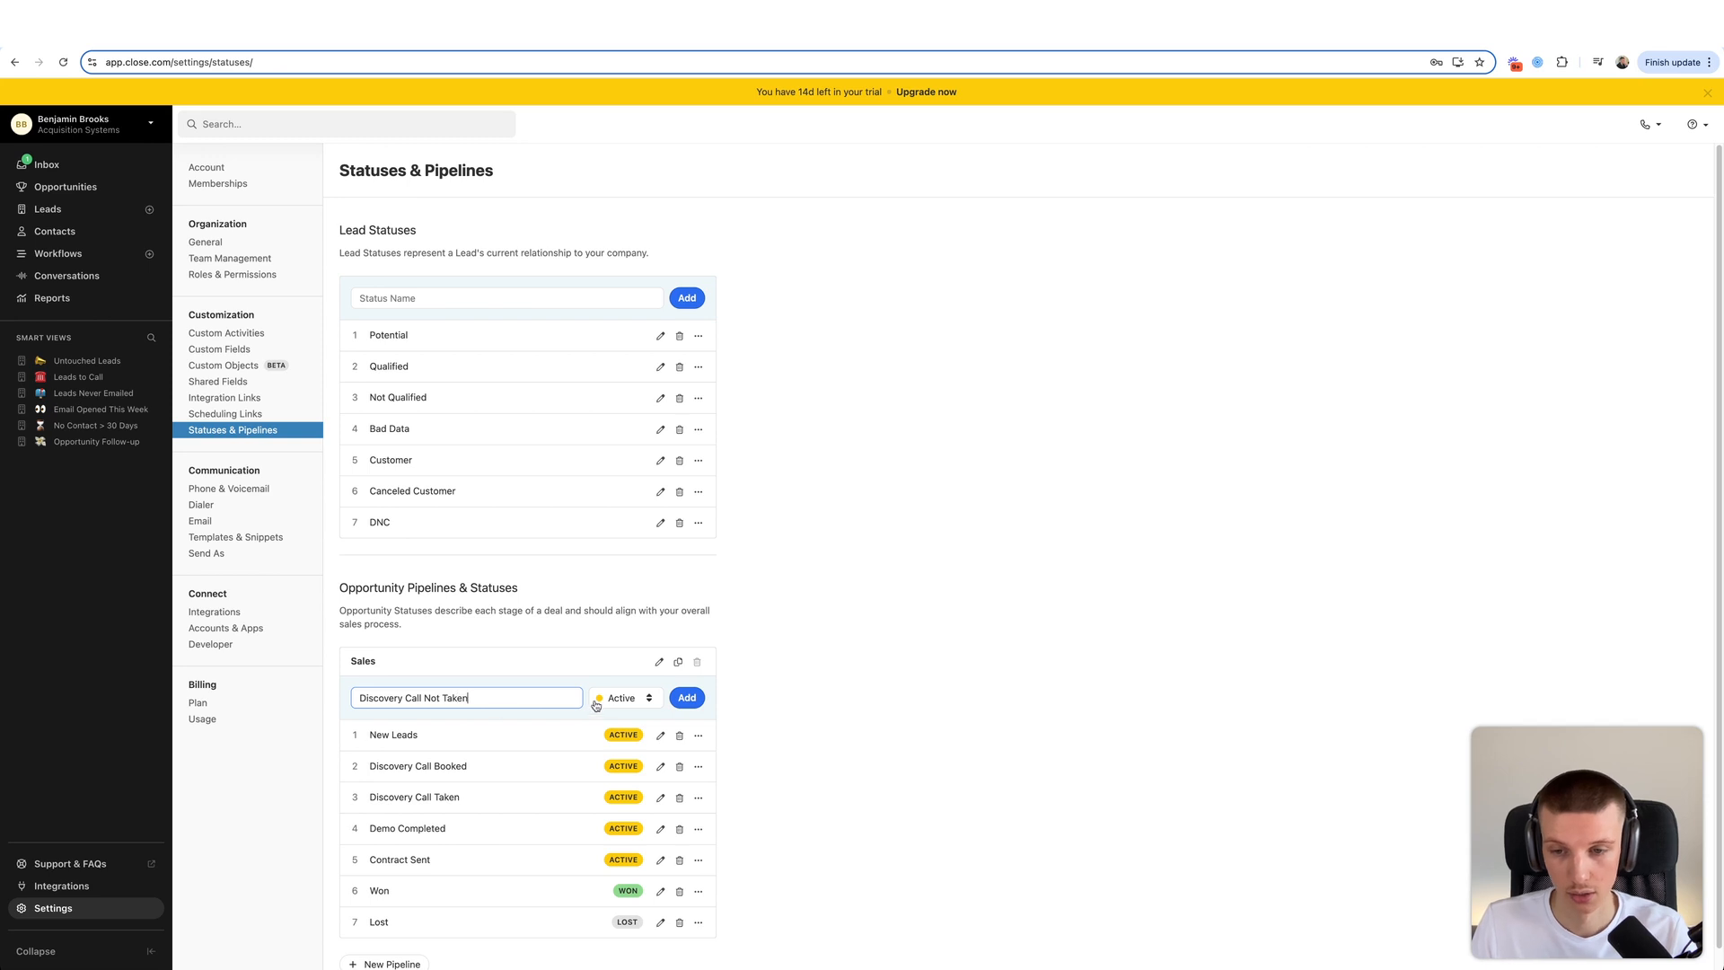
pyautogui.click(687, 699)
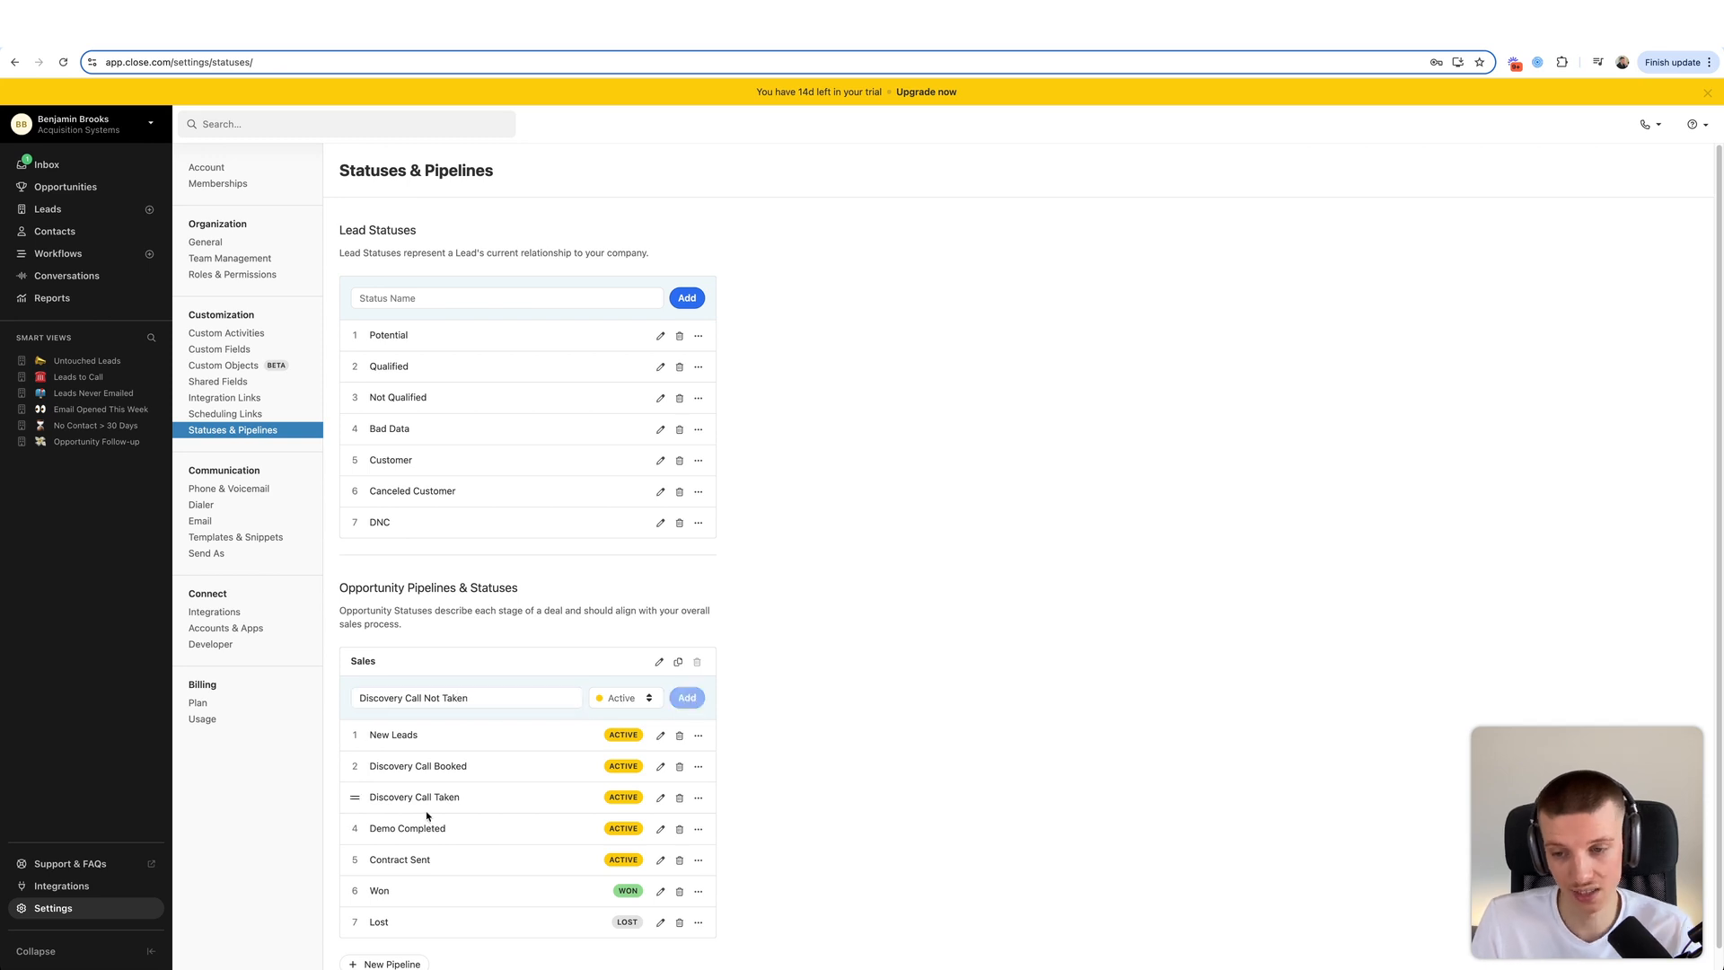
pyautogui.moveTo(353, 954); pyautogui.dragTo(375, 824)
# - Add Sales Call Booked, Sales Call Taken and Sales Call Not Taken stages in order after them
pyautogui.click(465, 694)
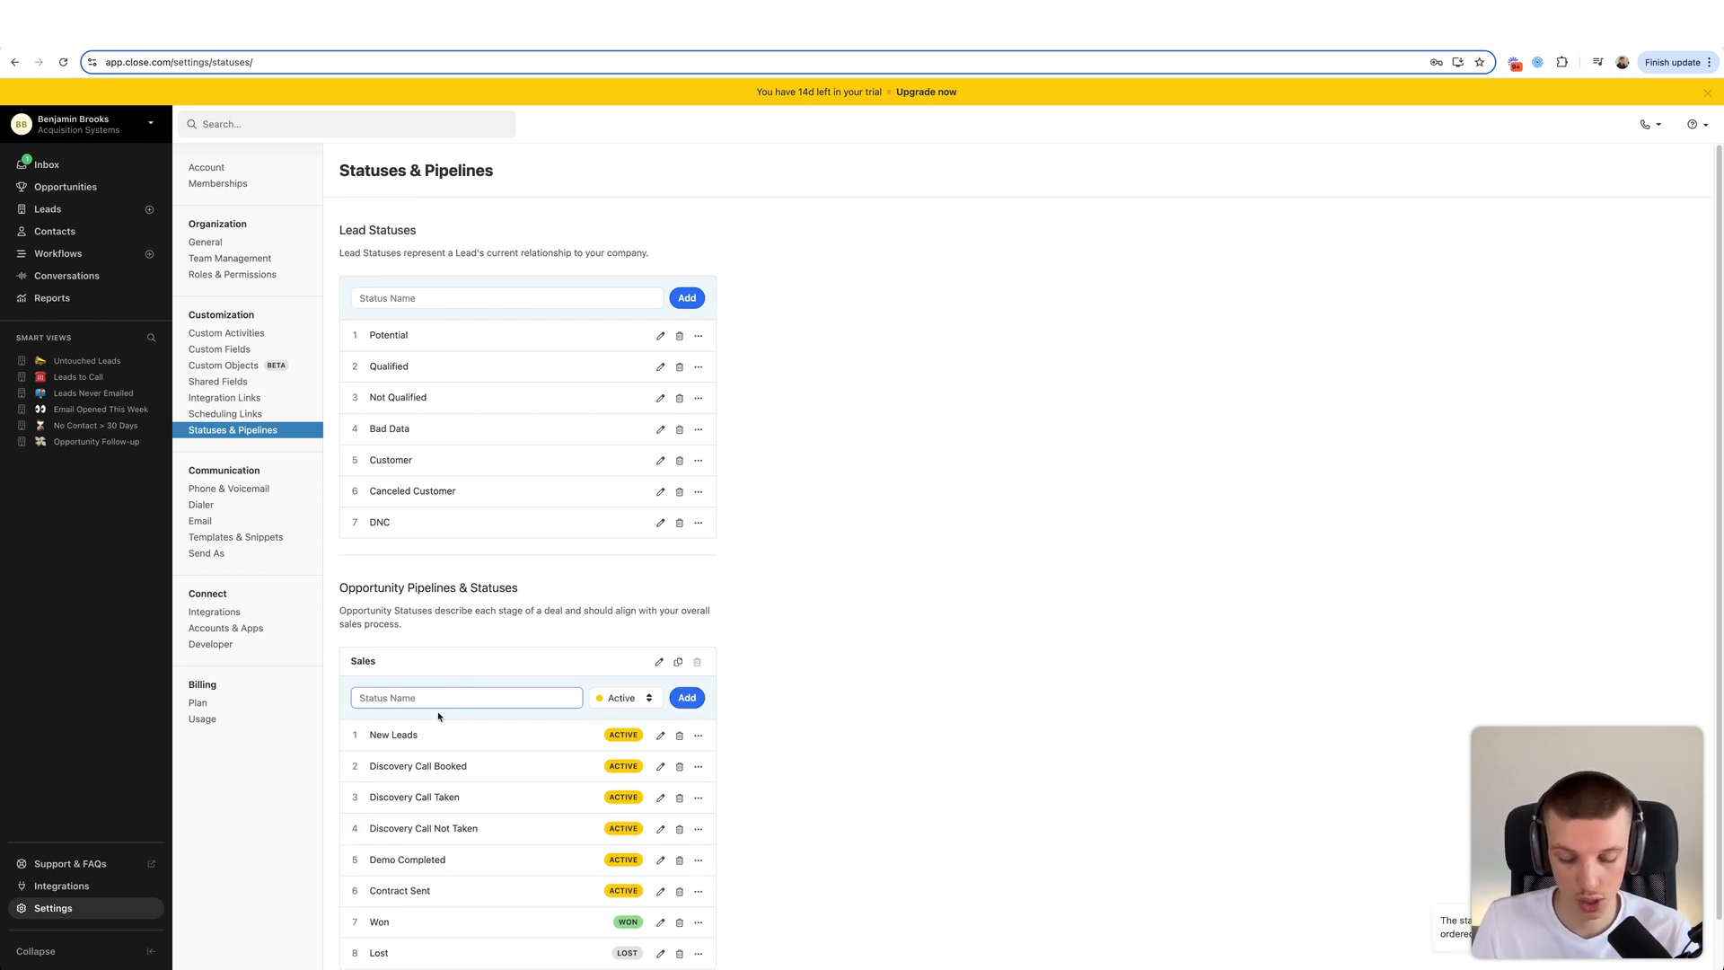
pyautogui.write('Sales')
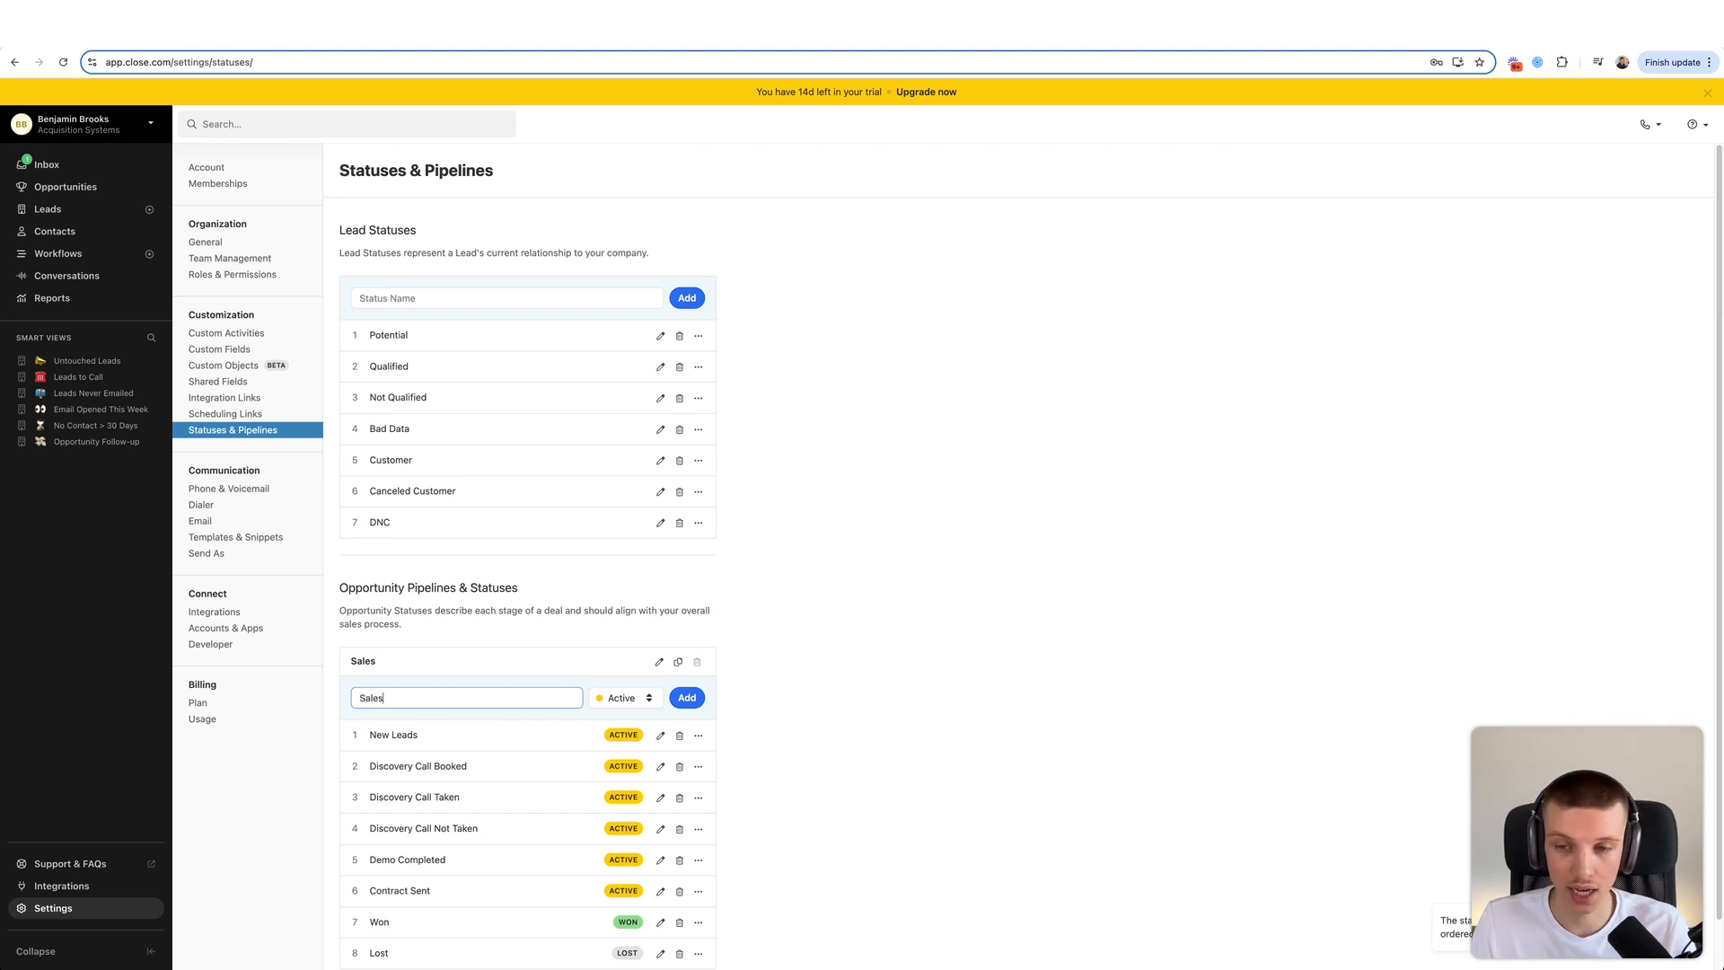
pyautogui.write(' Call Booked')
pyautogui.click(687, 697)
pyautogui.moveTo(355, 898); pyautogui.dragTo(387, 778)
pyautogui.click(382, 611)
pyautogui.write('Sales Call Taken')
pyautogui.click(686, 623)
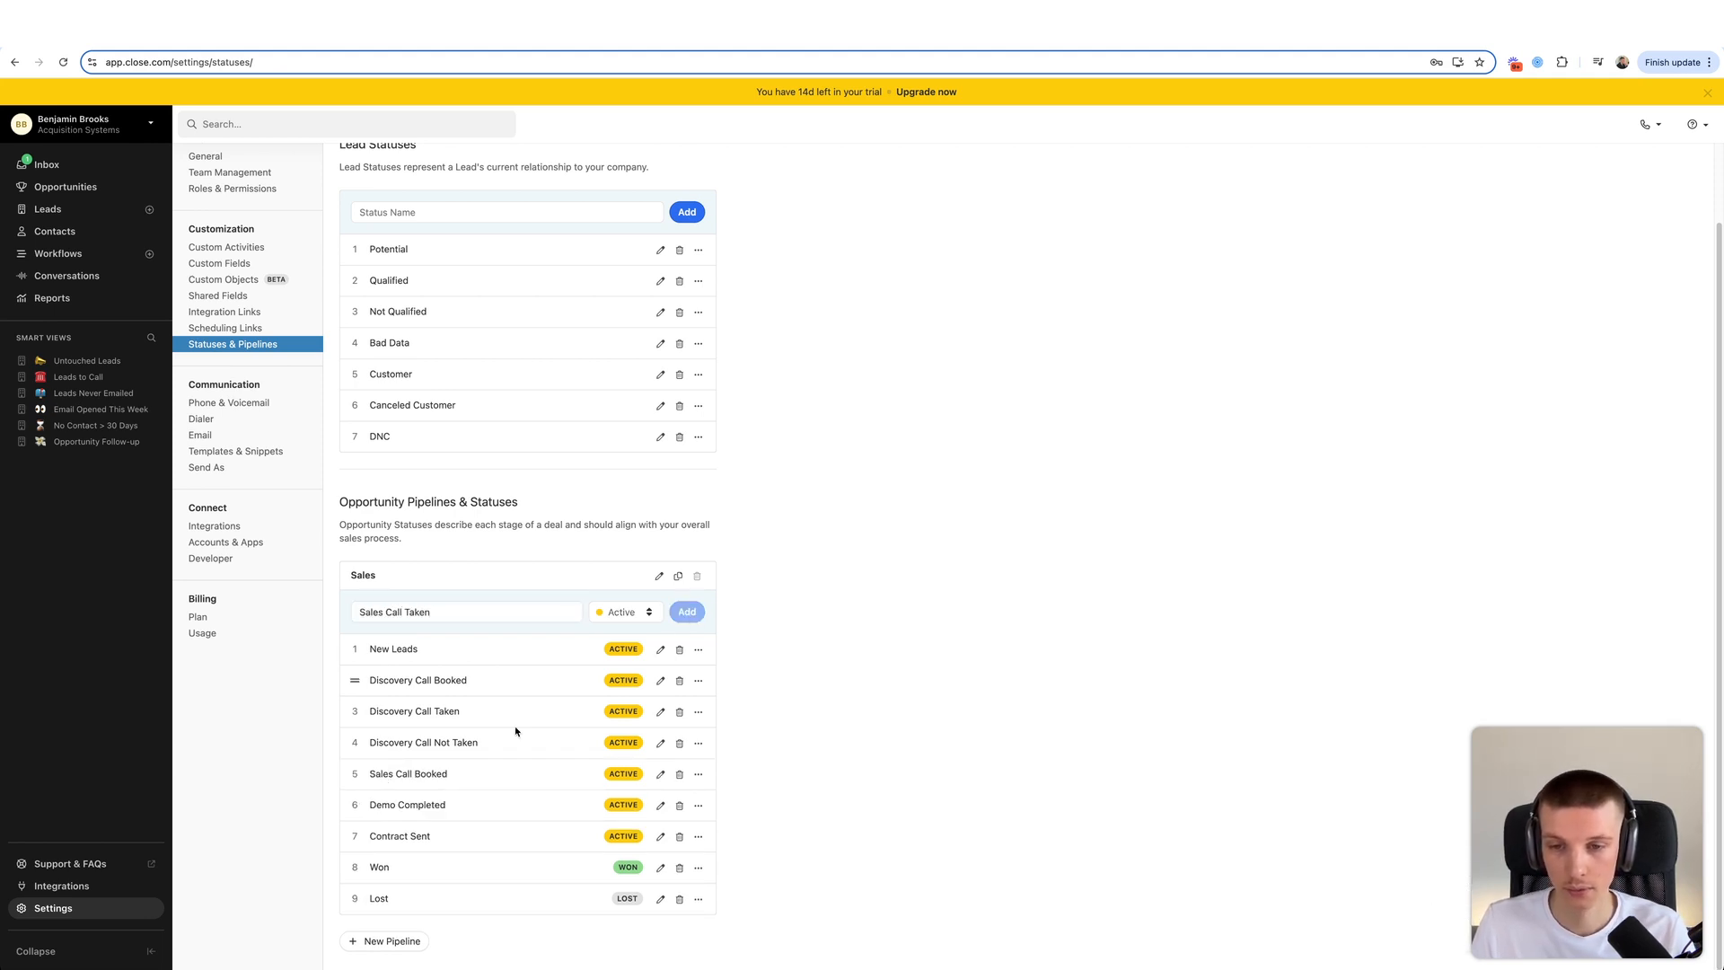
pyautogui.moveTo(354, 929); pyautogui.dragTo(354, 808)
pyautogui.click(468, 621)
pyautogui.write('Sales Call Not Take')
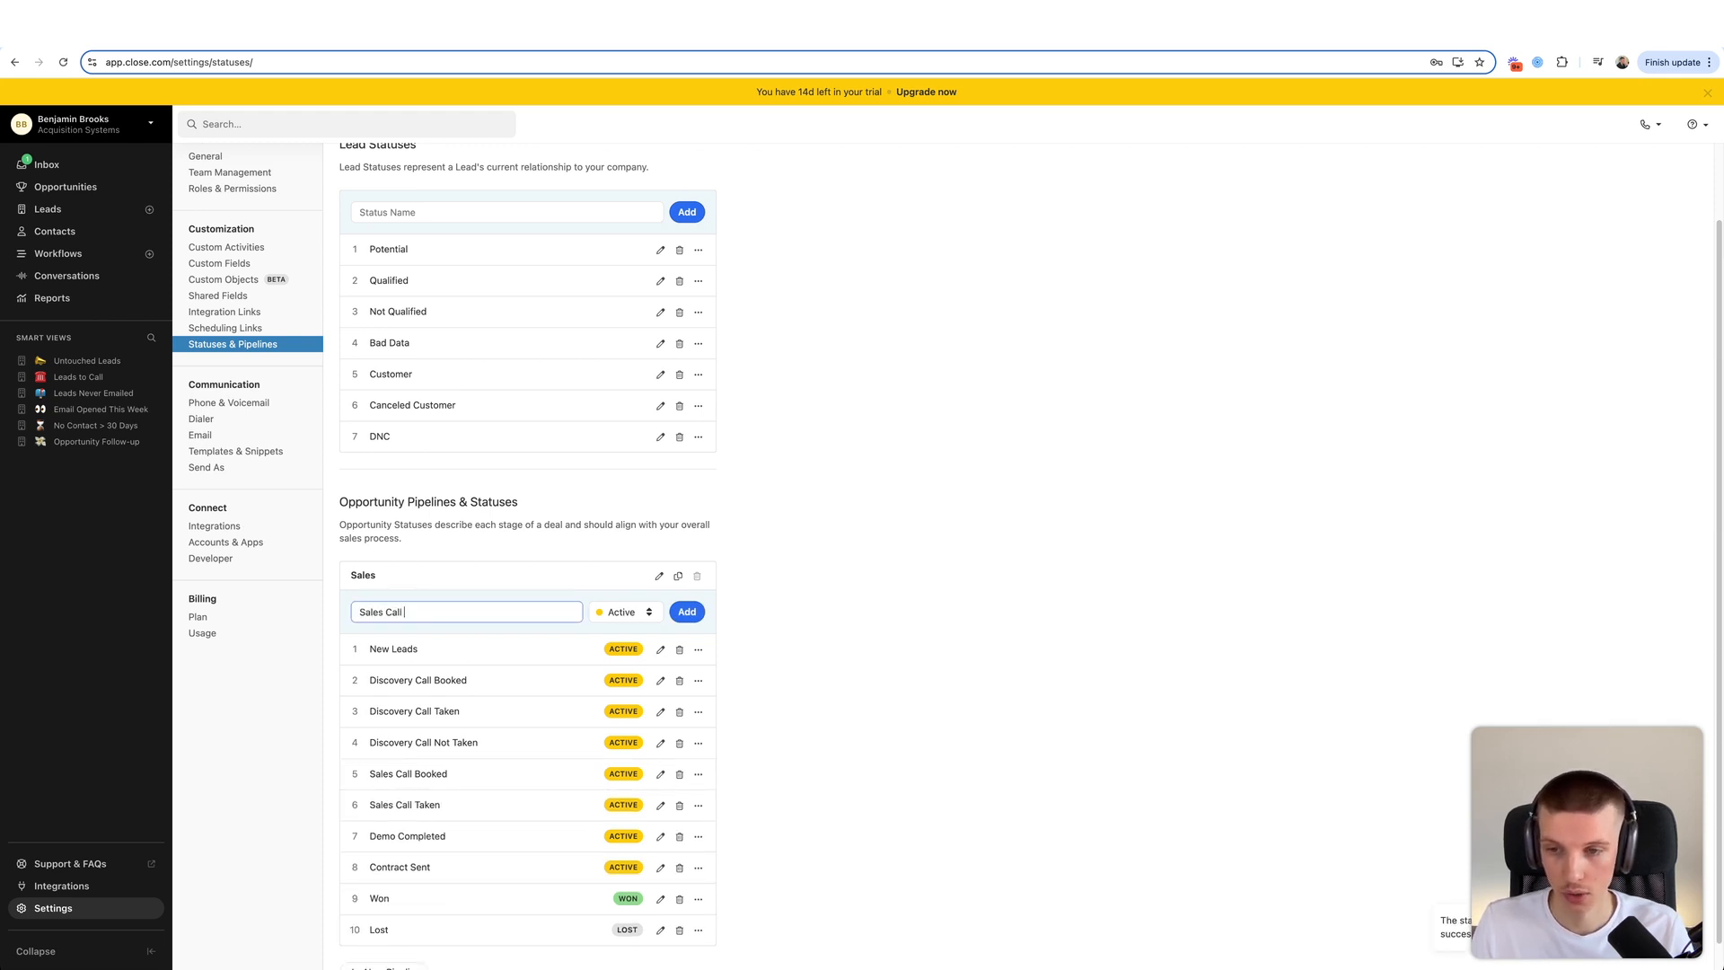
pyautogui.click(688, 612)
pyautogui.scroll(-1, 374, 927)
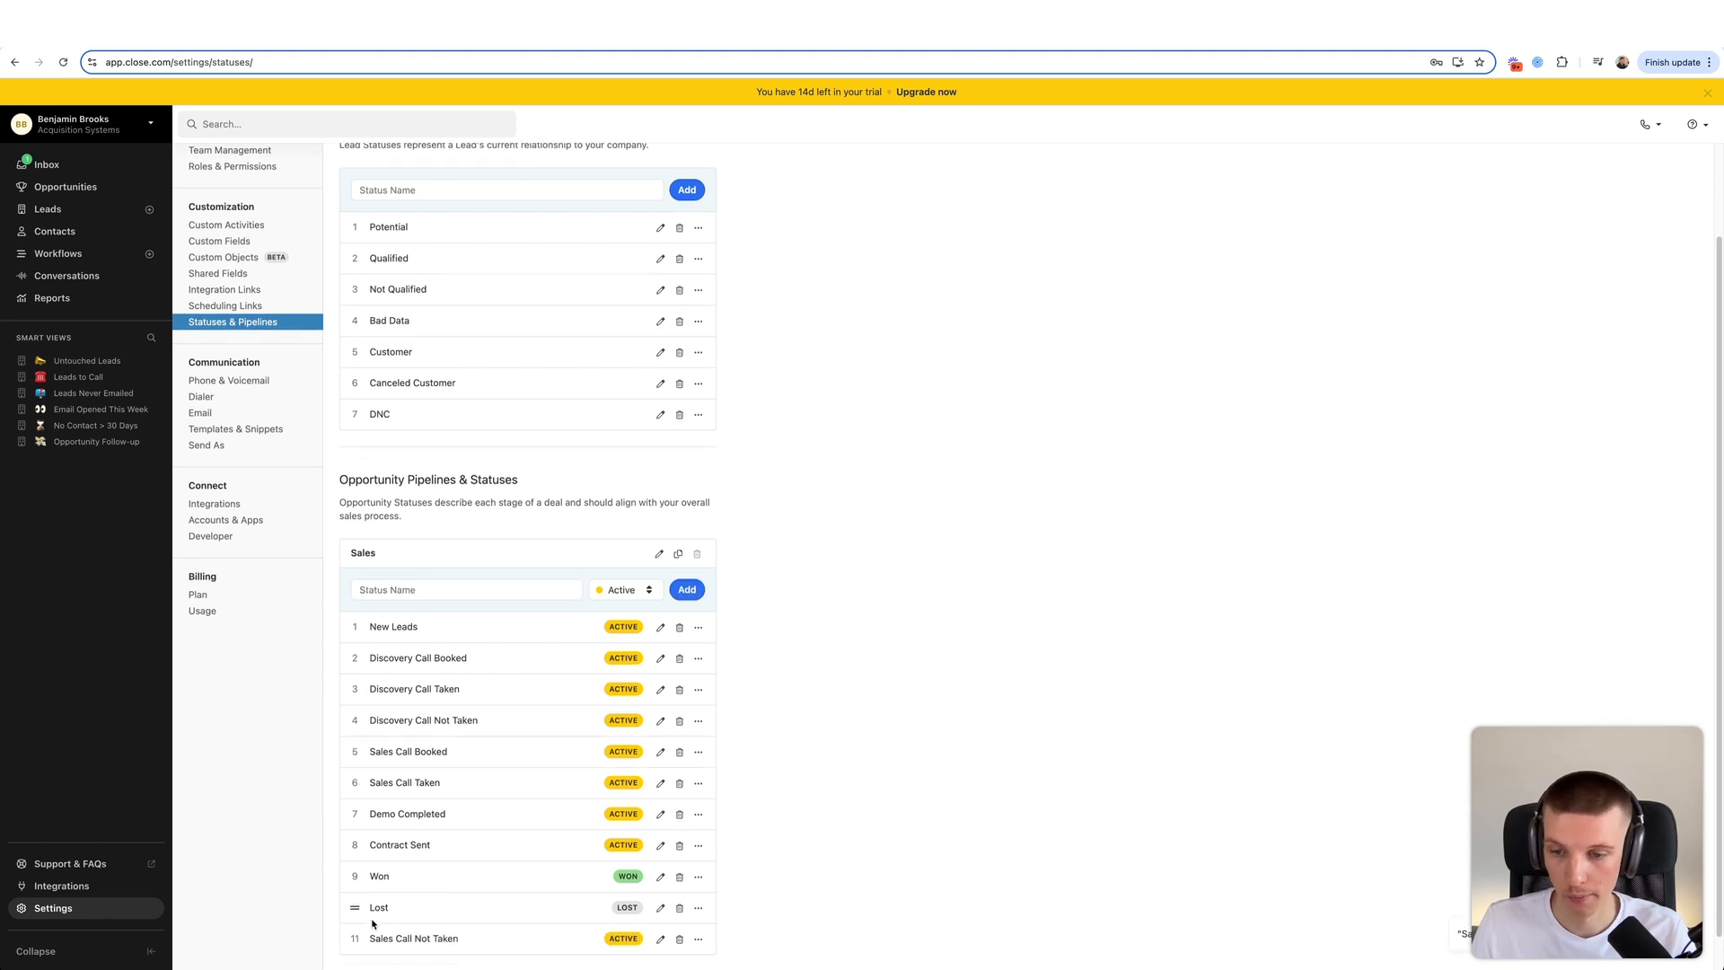
pyautogui.moveTo(355, 934); pyautogui.dragTo(377, 808)
pyautogui.scroll(-1, 439, 760)
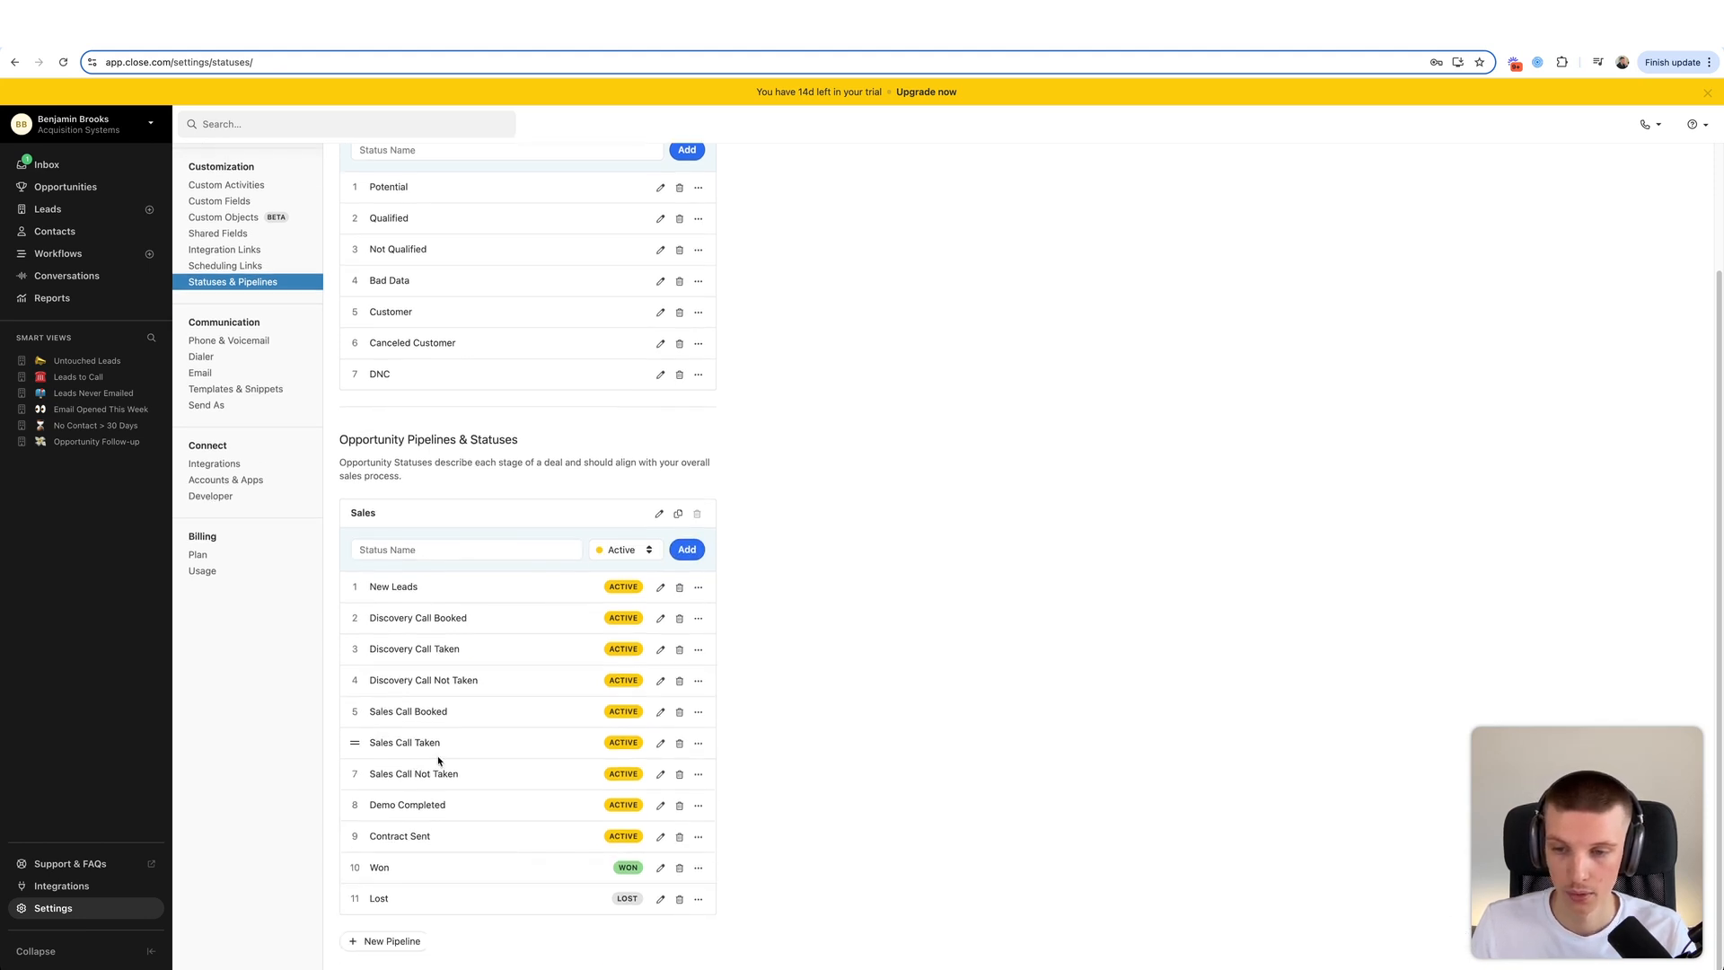
# - Delete Contract Sent and Demo Completed, moving Demo Completed's opportunities to Discovery Call Taken, then start a new pipeline
pyautogui.click(679, 836)
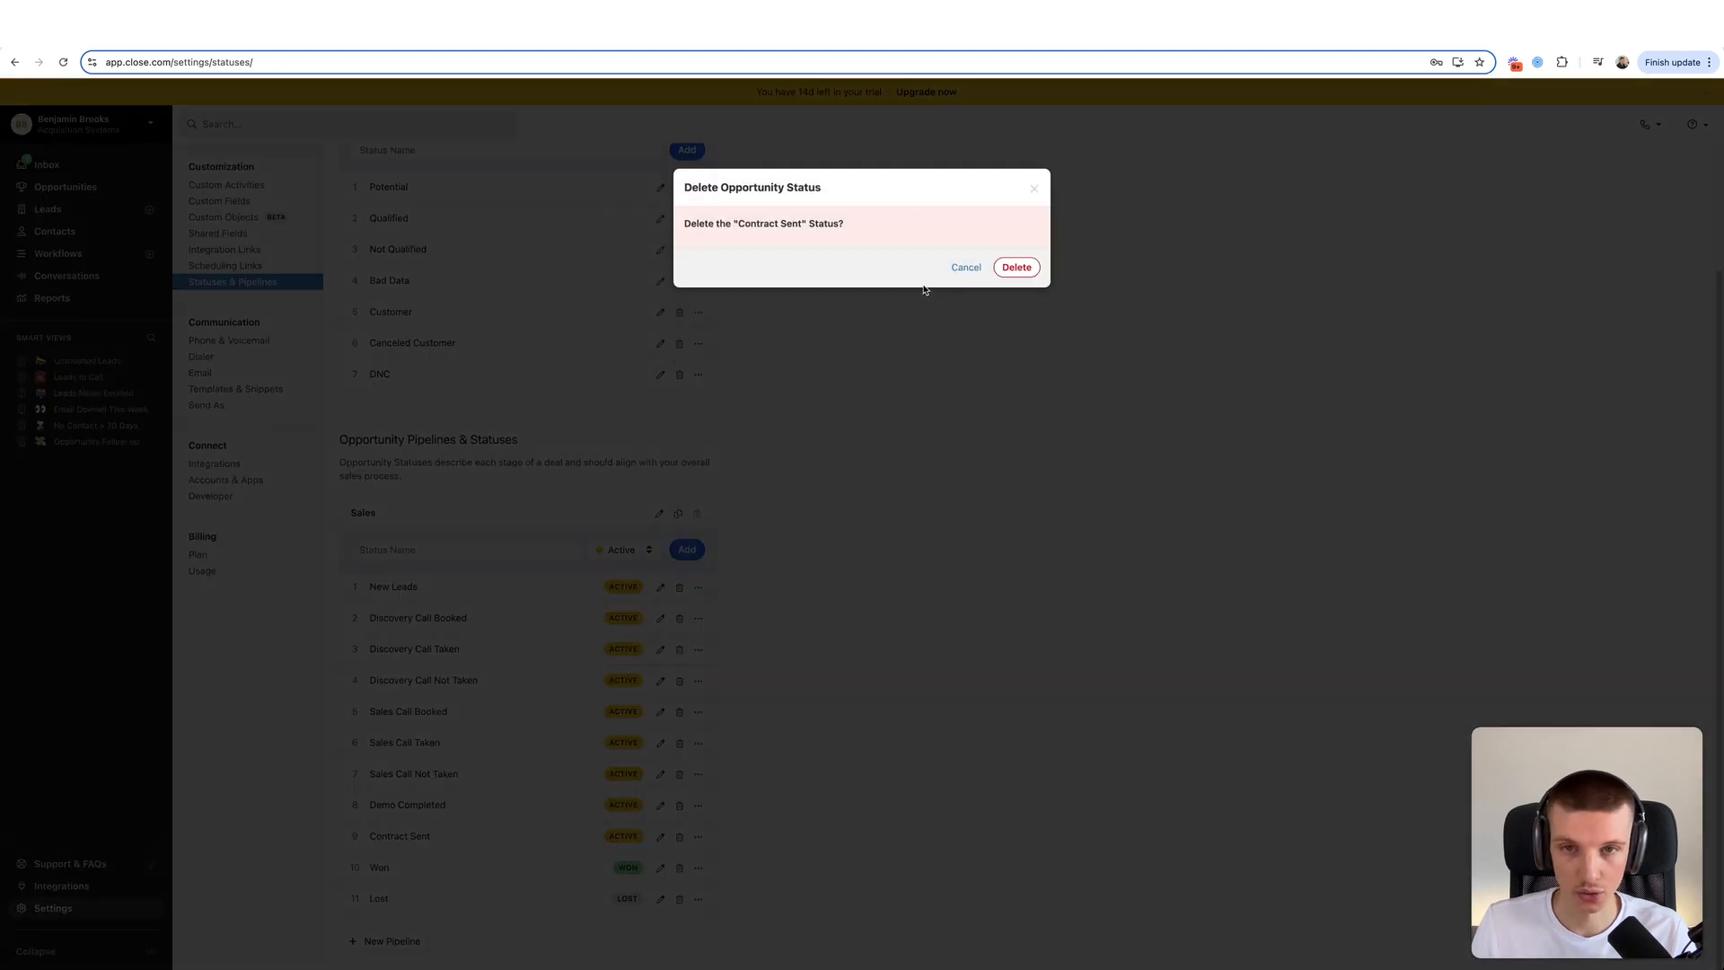
pyautogui.click(1016, 267)
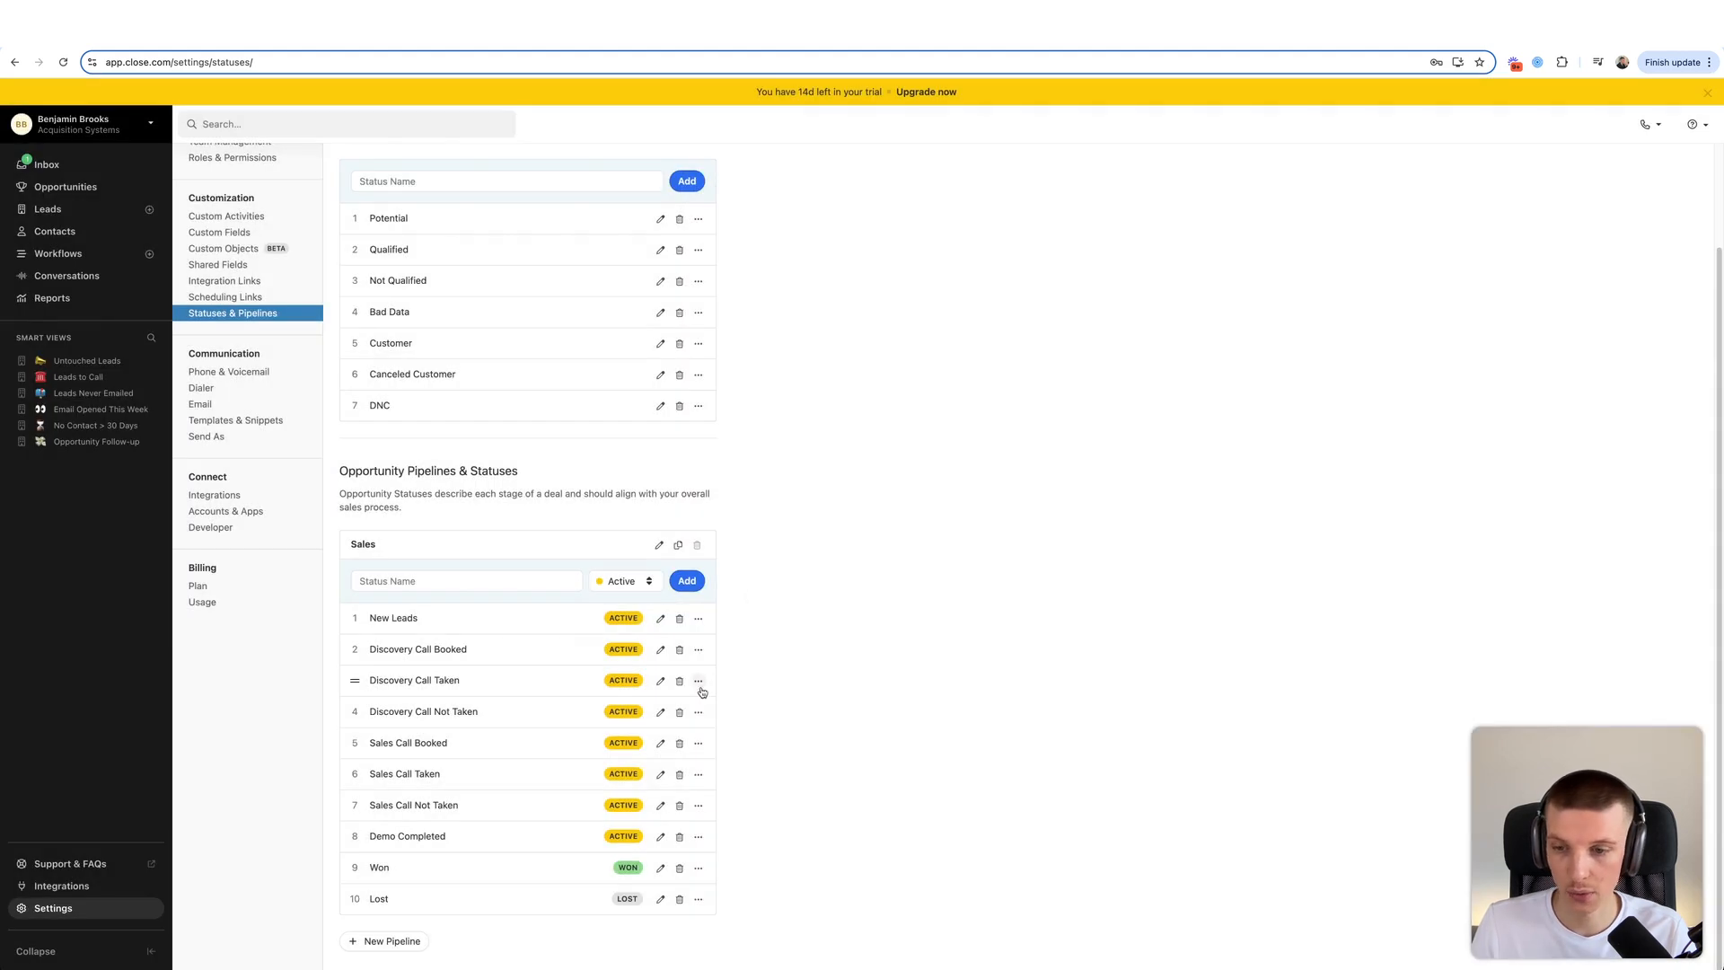
pyautogui.click(679, 836)
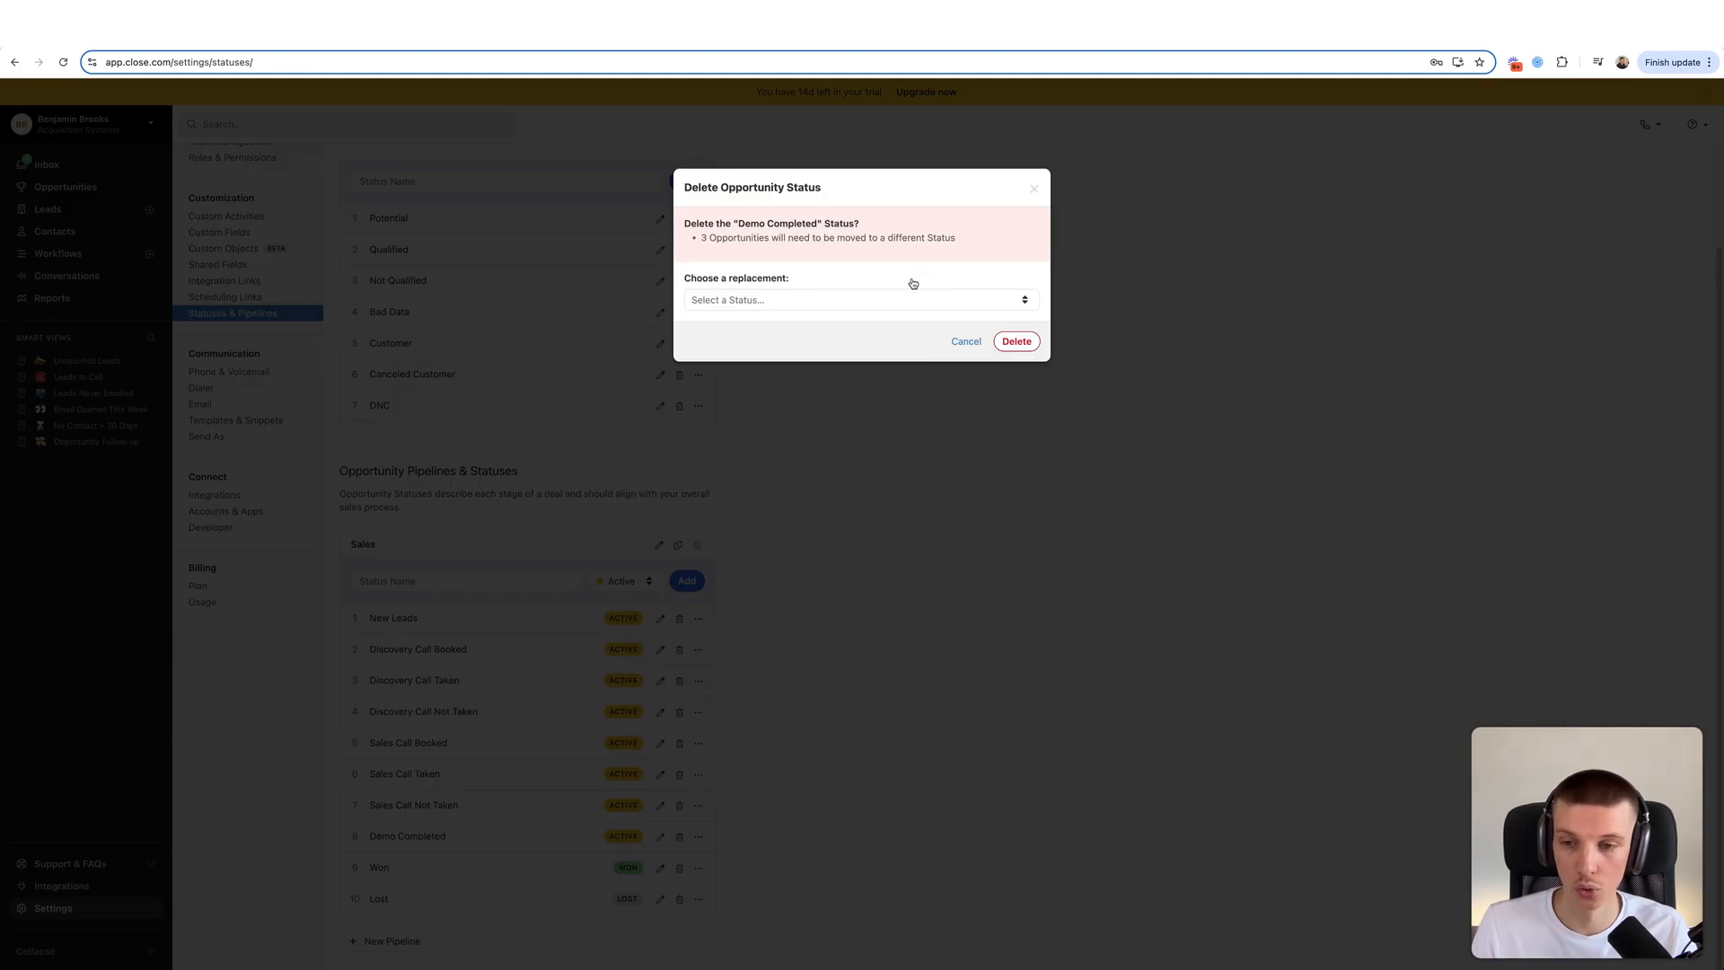
pyautogui.click(862, 305)
pyautogui.click(814, 269)
pyautogui.click(797, 302)
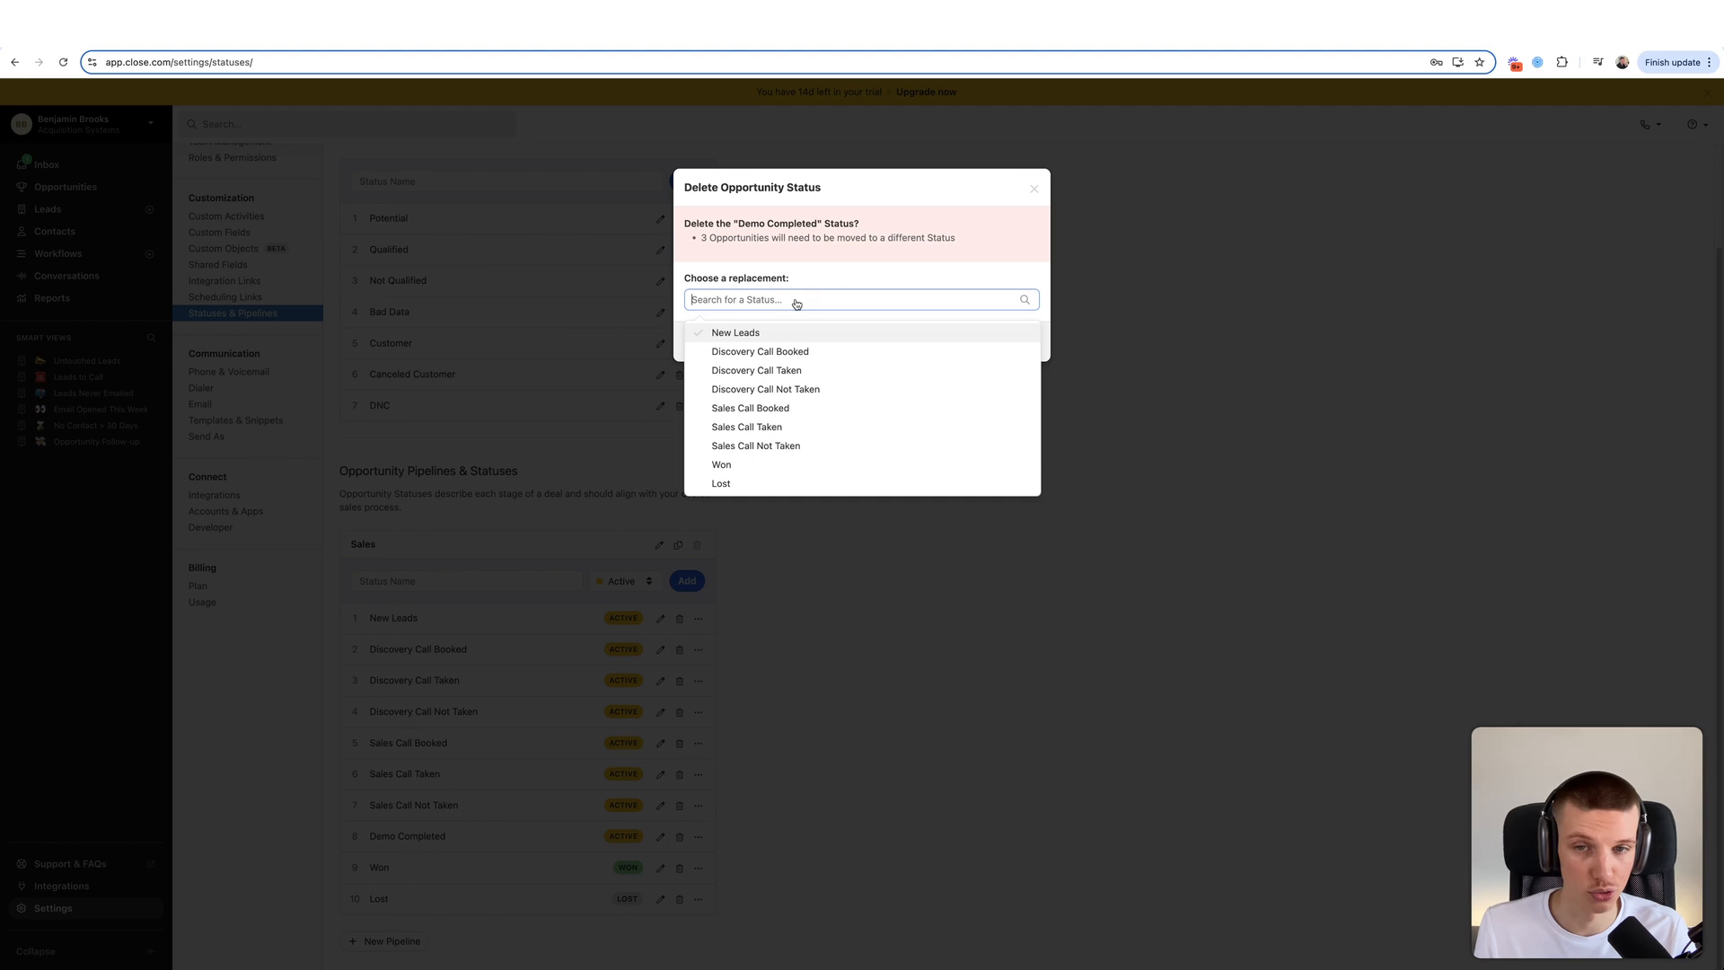
pyautogui.click(772, 370)
pyautogui.click(1013, 344)
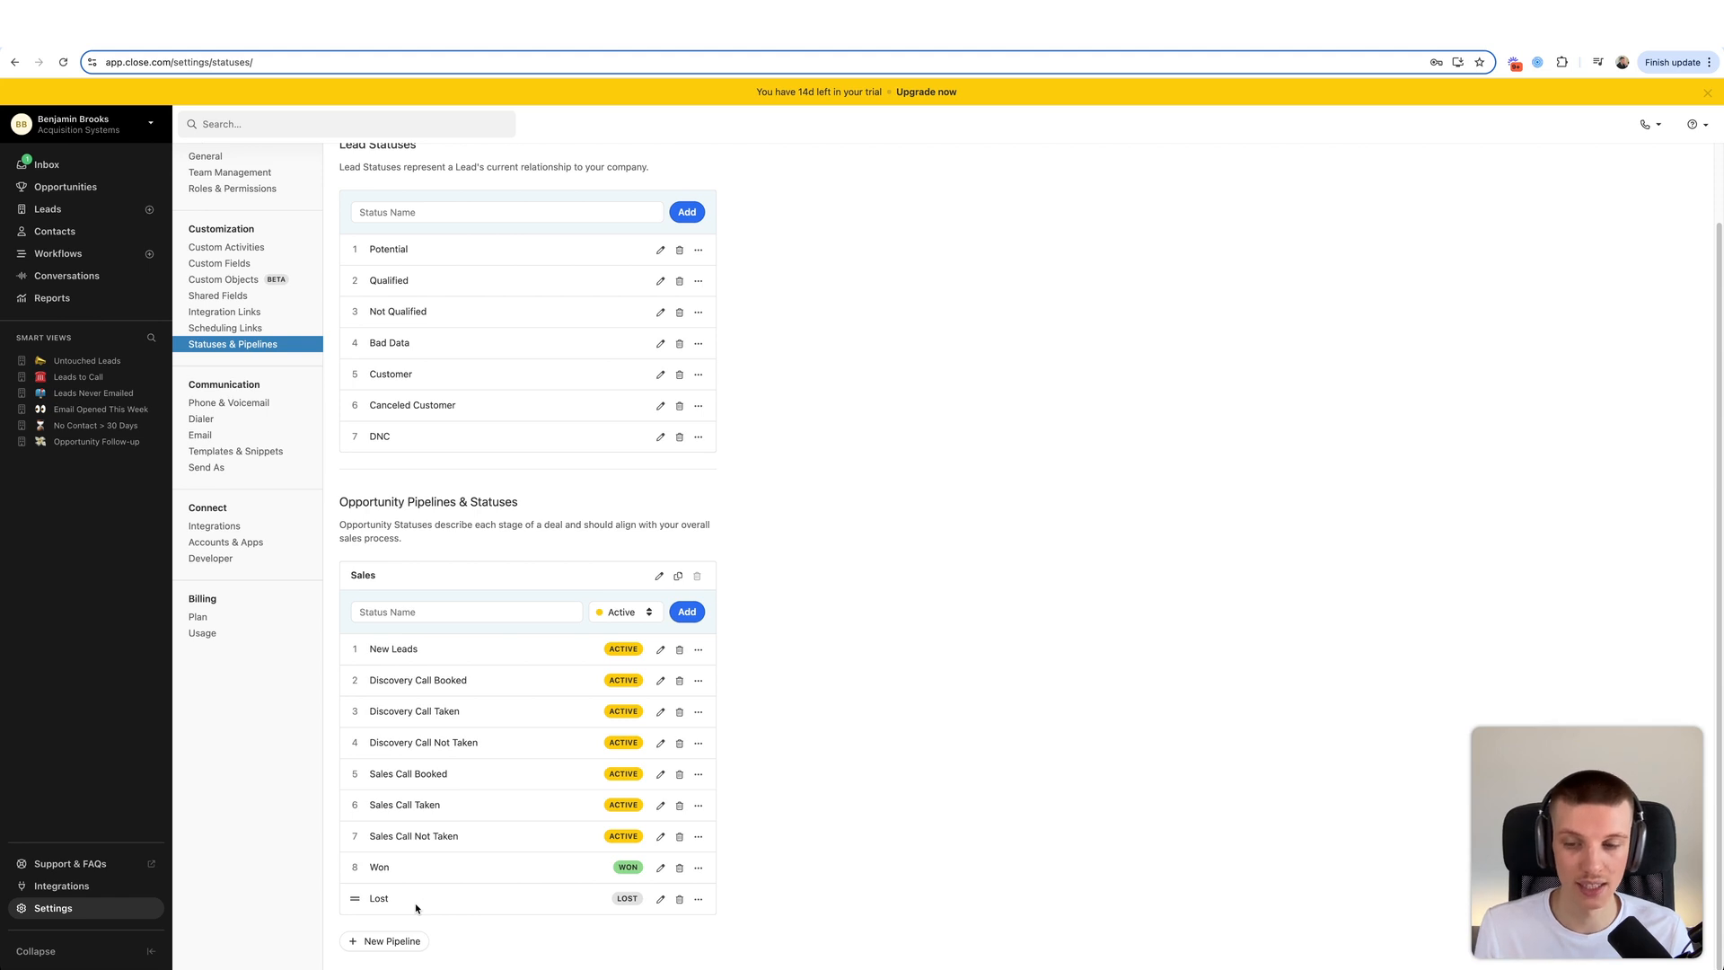
pyautogui.click(398, 936)
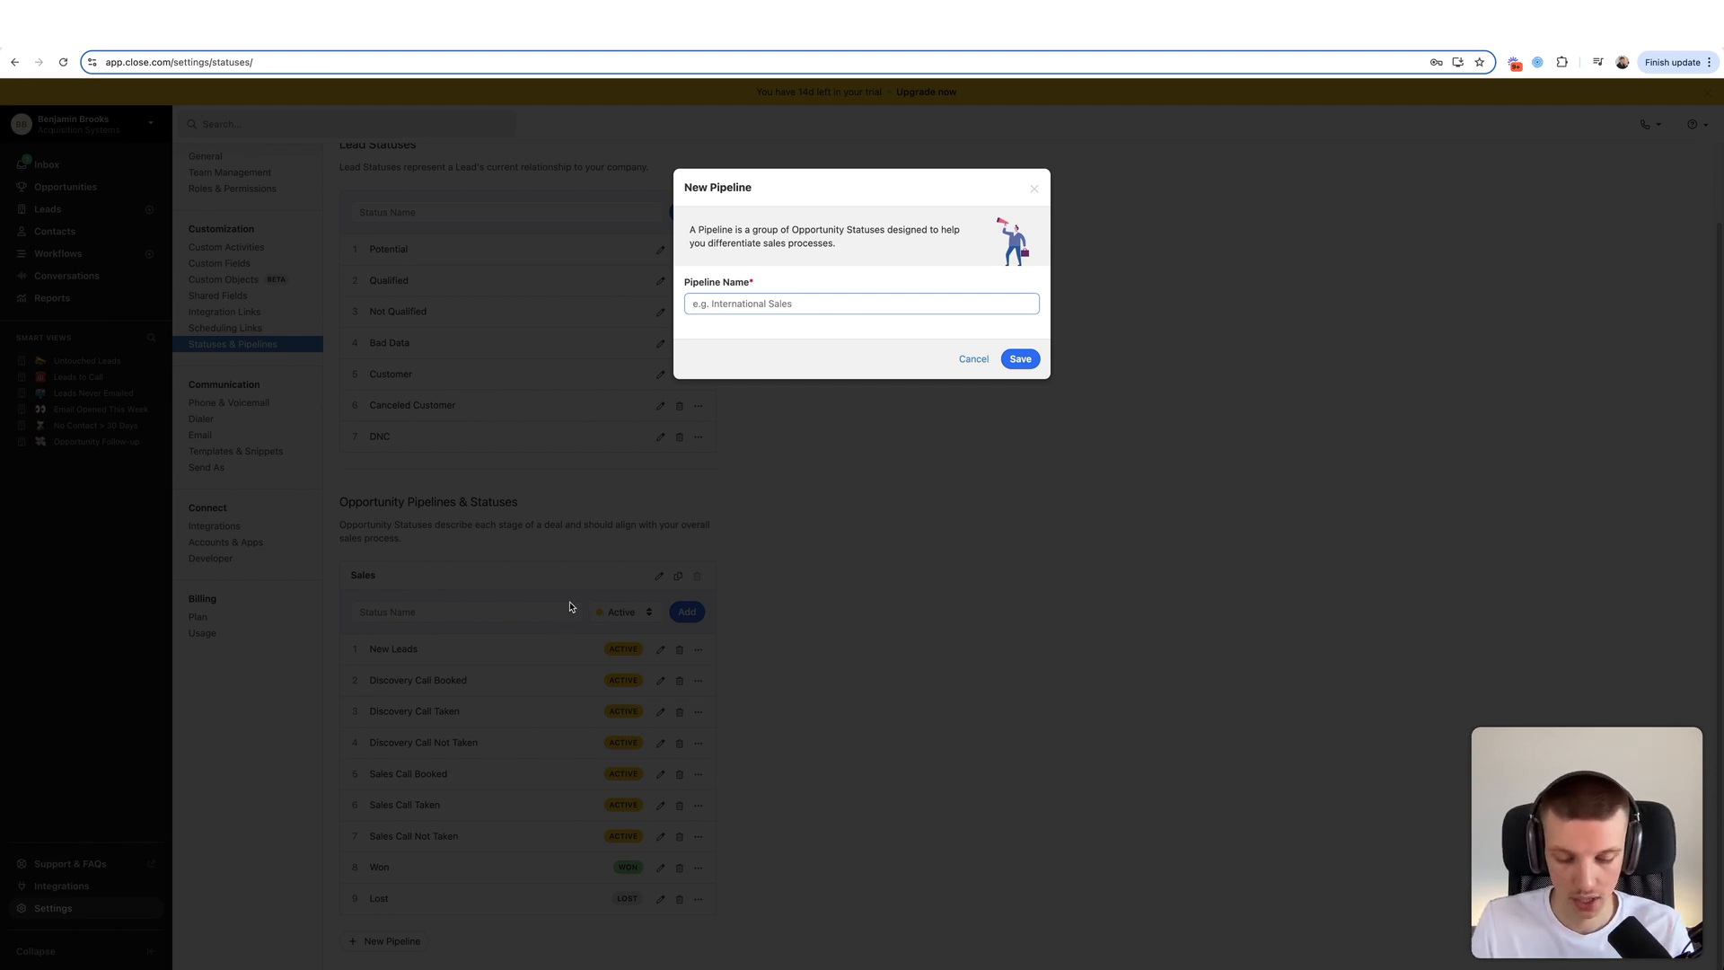
# - Save a new pipeline named Contract Pipeline and add its first status, Contract Sent
pyautogui.write('Contract P')
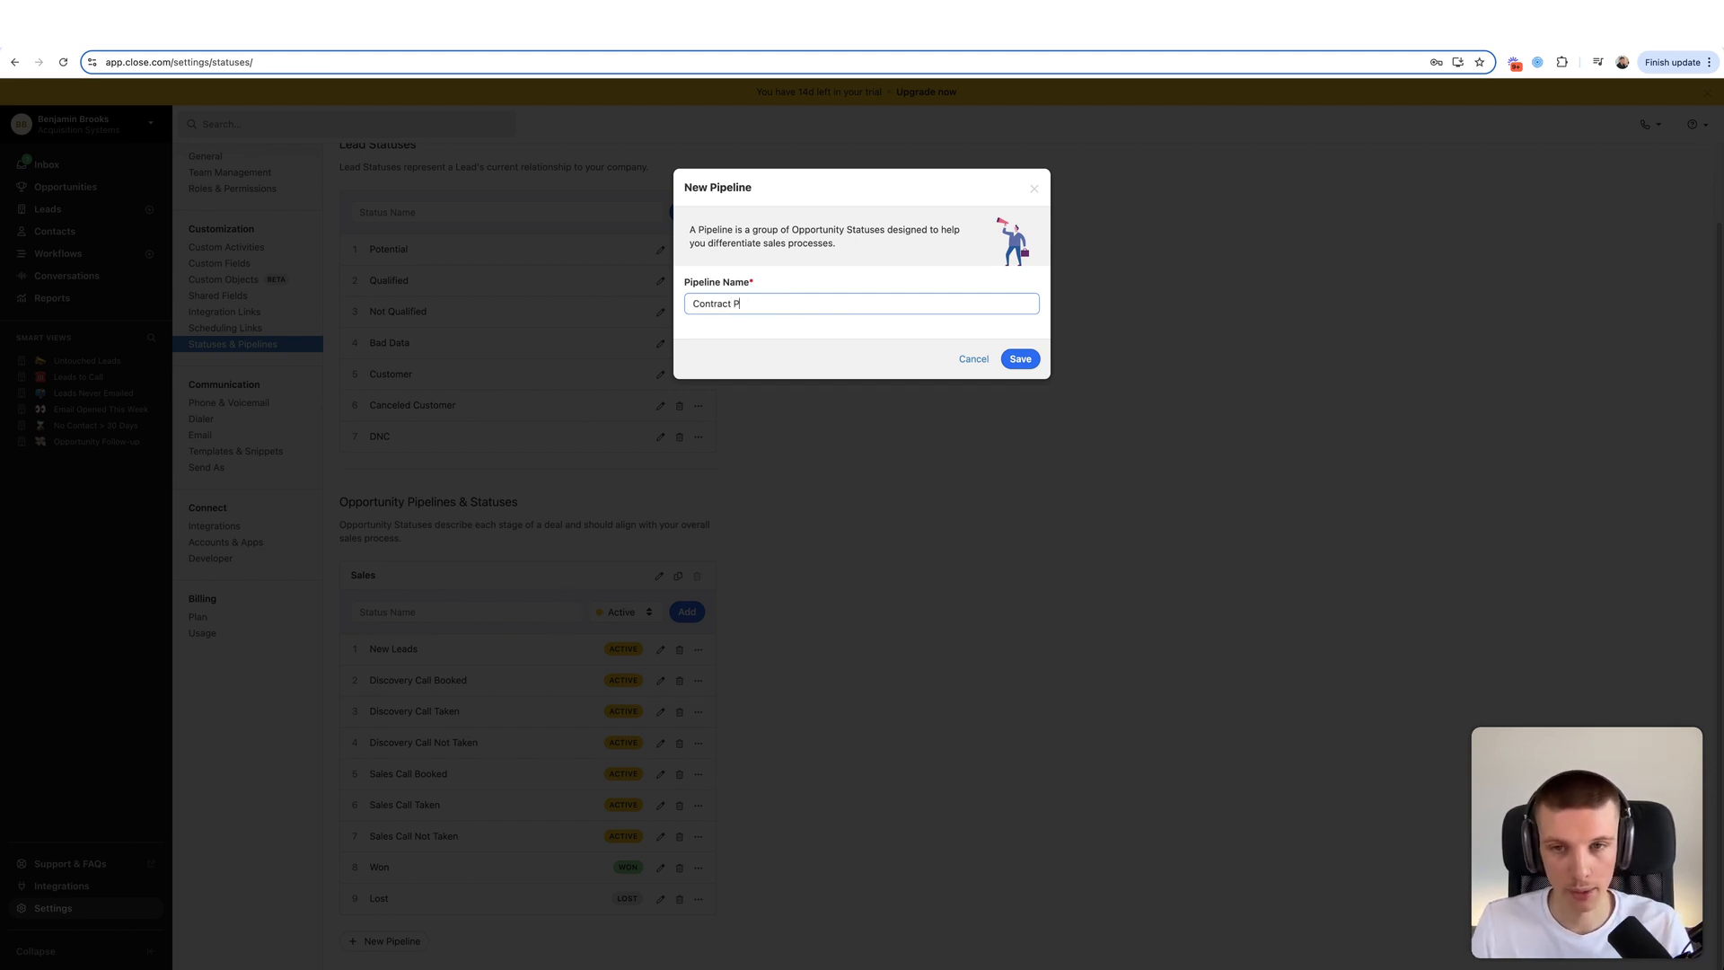
pyautogui.write('ipeline')
pyautogui.click(1006, 360)
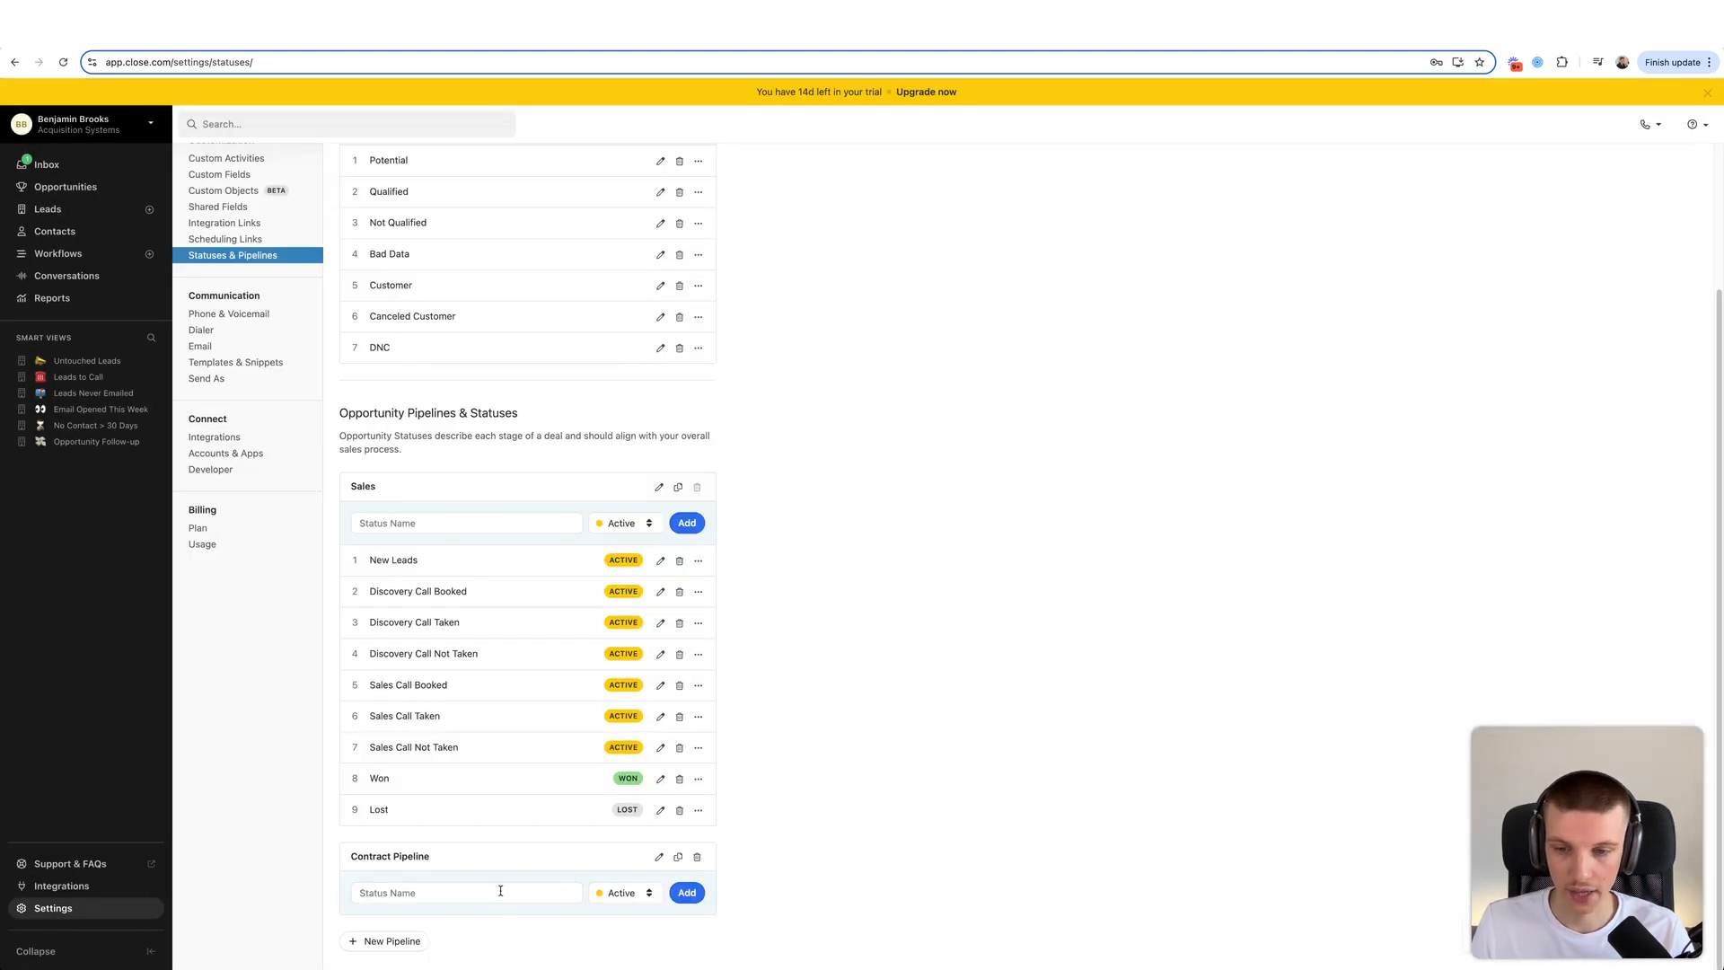
pyautogui.click(500, 891)
pyautogui.write('Contract Sent')
pyautogui.press('Return')
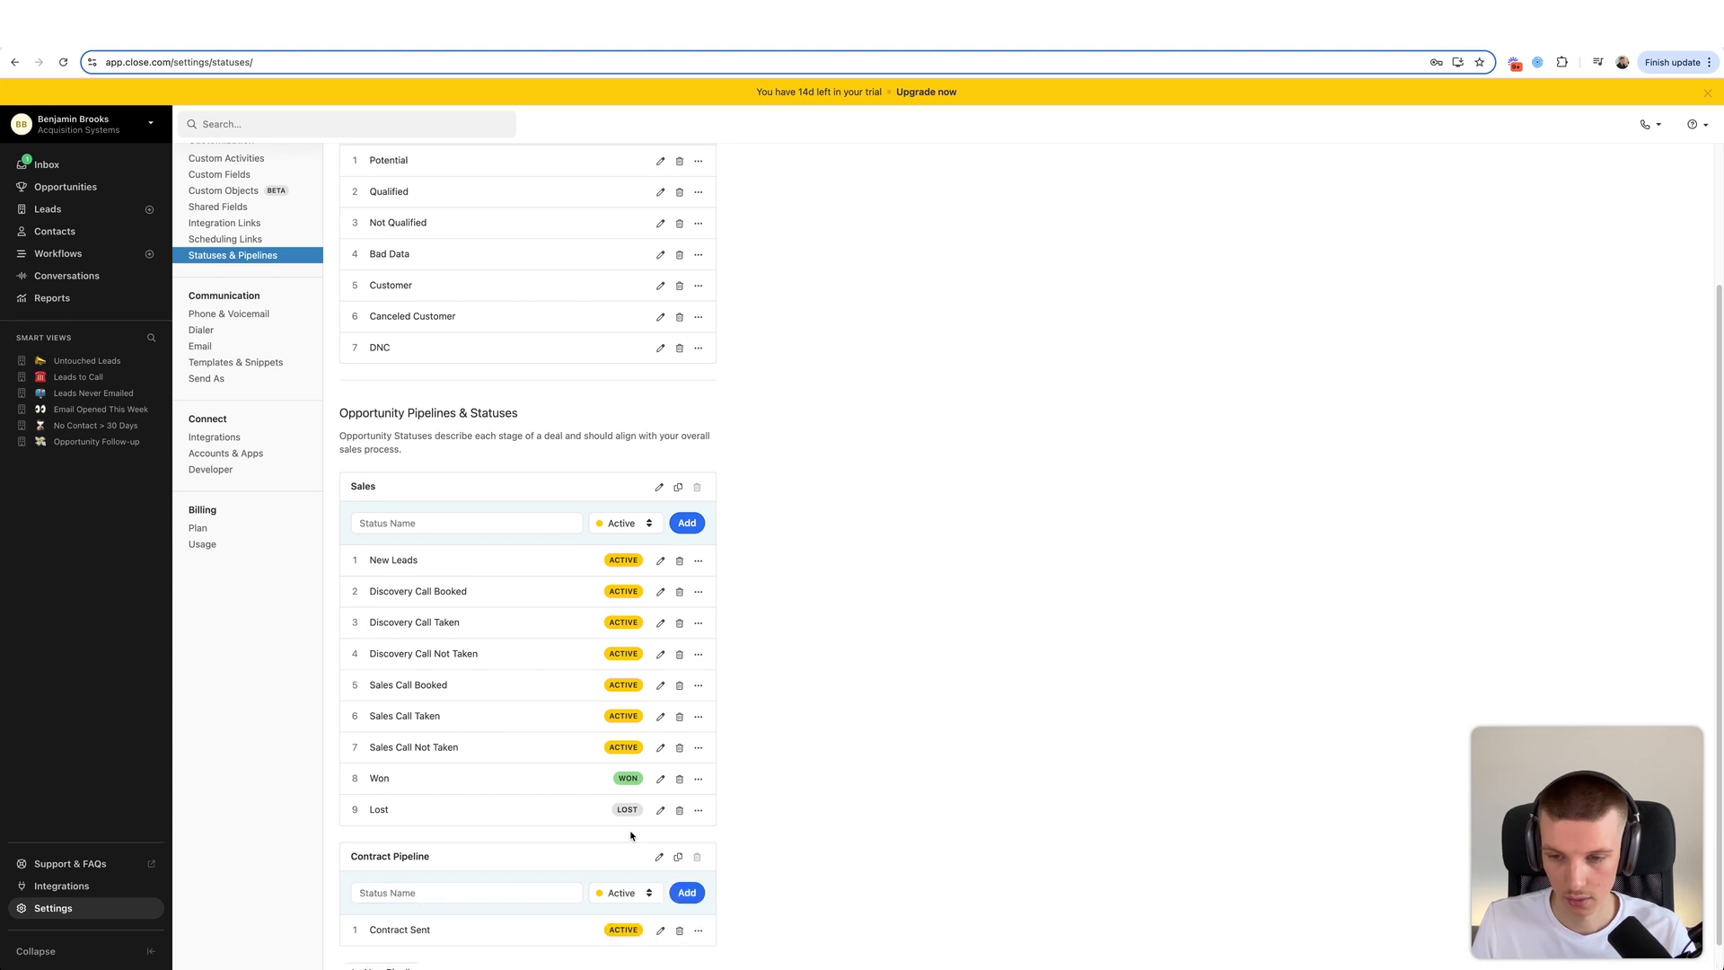
# - Add the Contract Signed and Onboarded statuses, then return to the Opportunities board
pyautogui.click(449, 905)
pyautogui.write('Contrac')
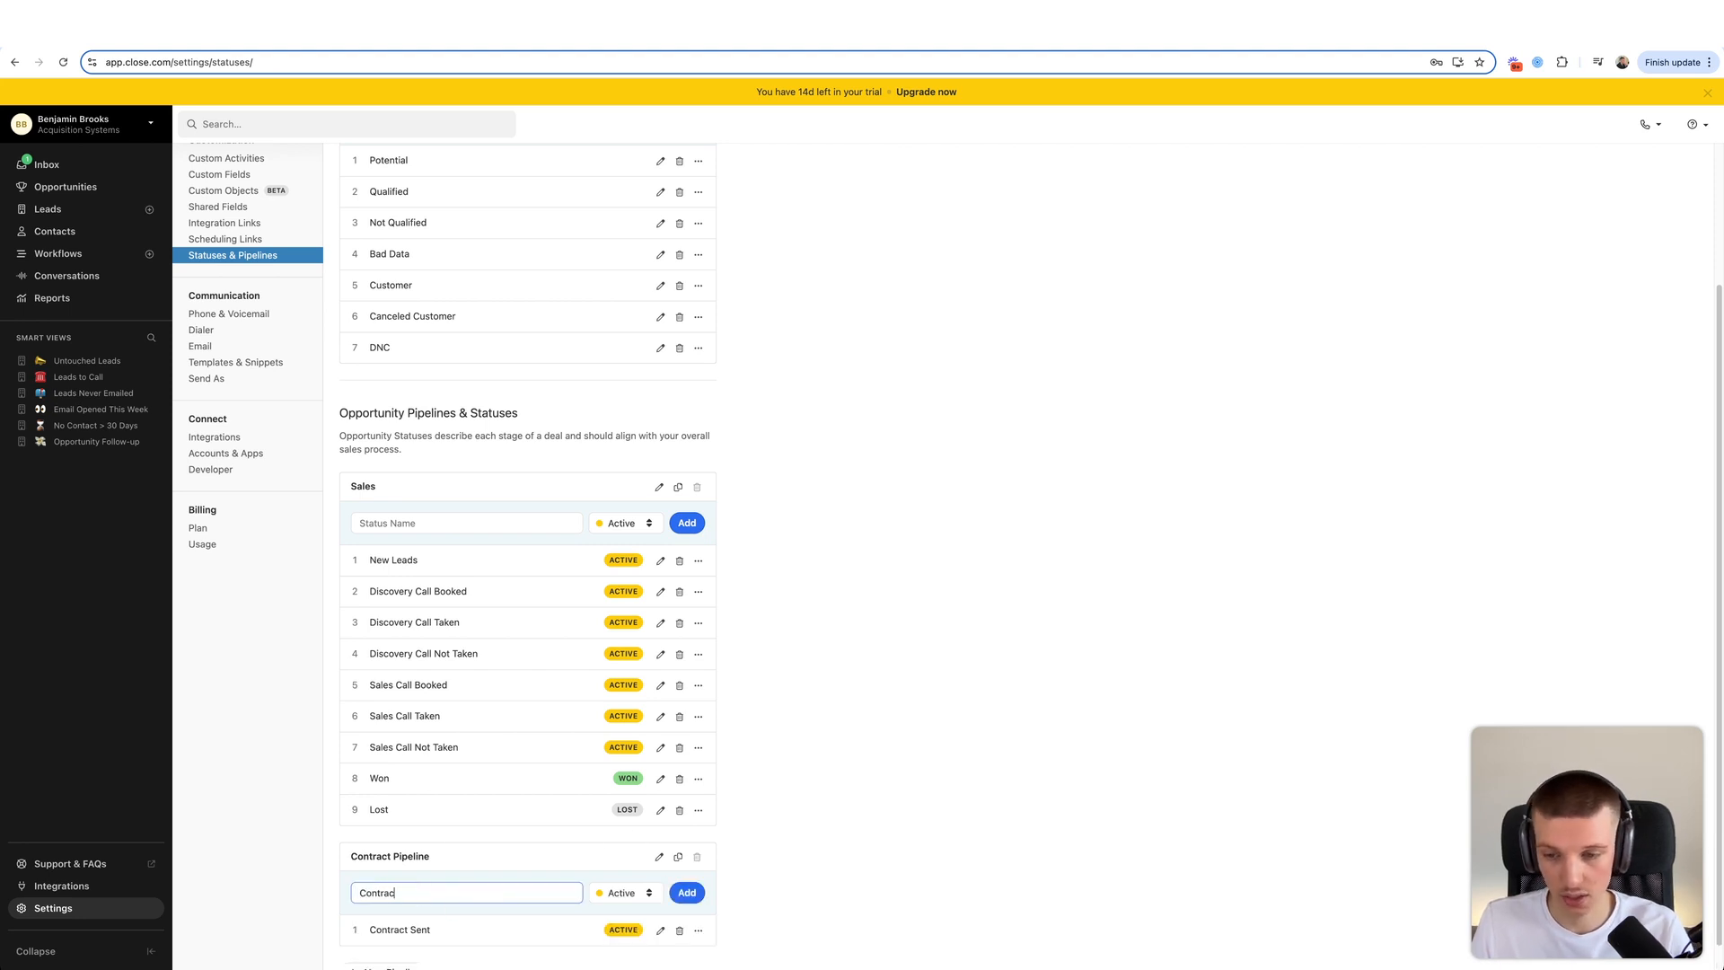
pyautogui.write('t Signed')
pyautogui.click(686, 892)
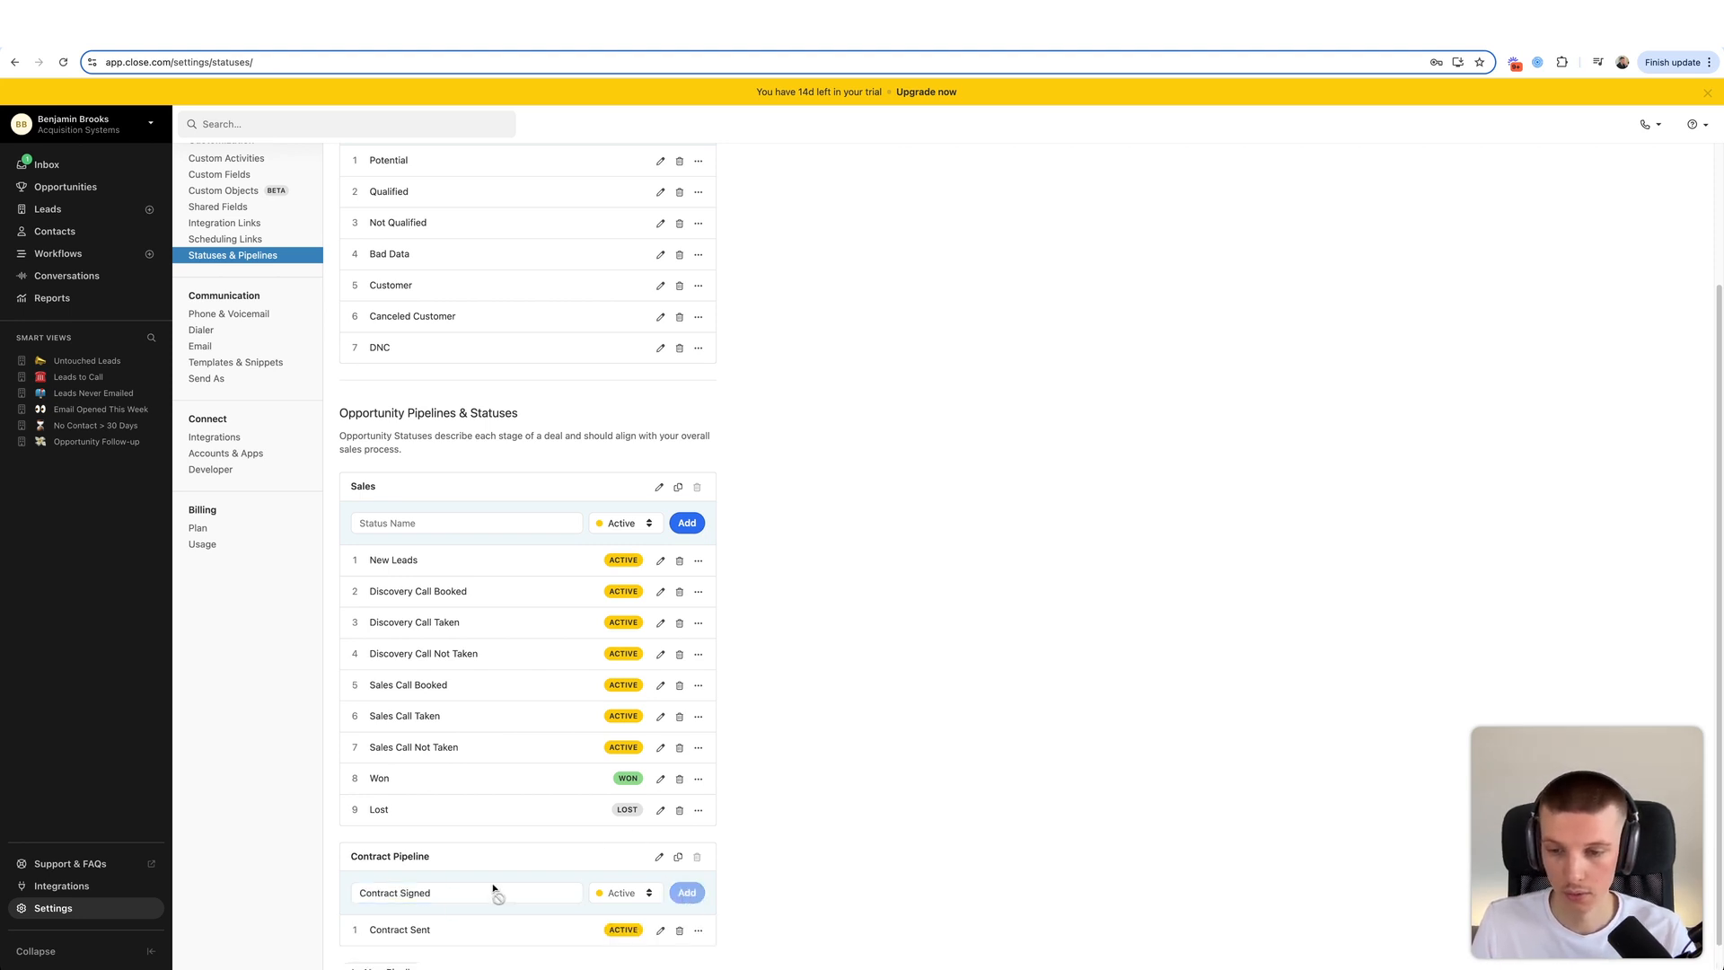
pyautogui.scroll(-1, 493, 884)
pyautogui.click(430, 840)
pyautogui.write('Onboarded')
pyautogui.click(685, 836)
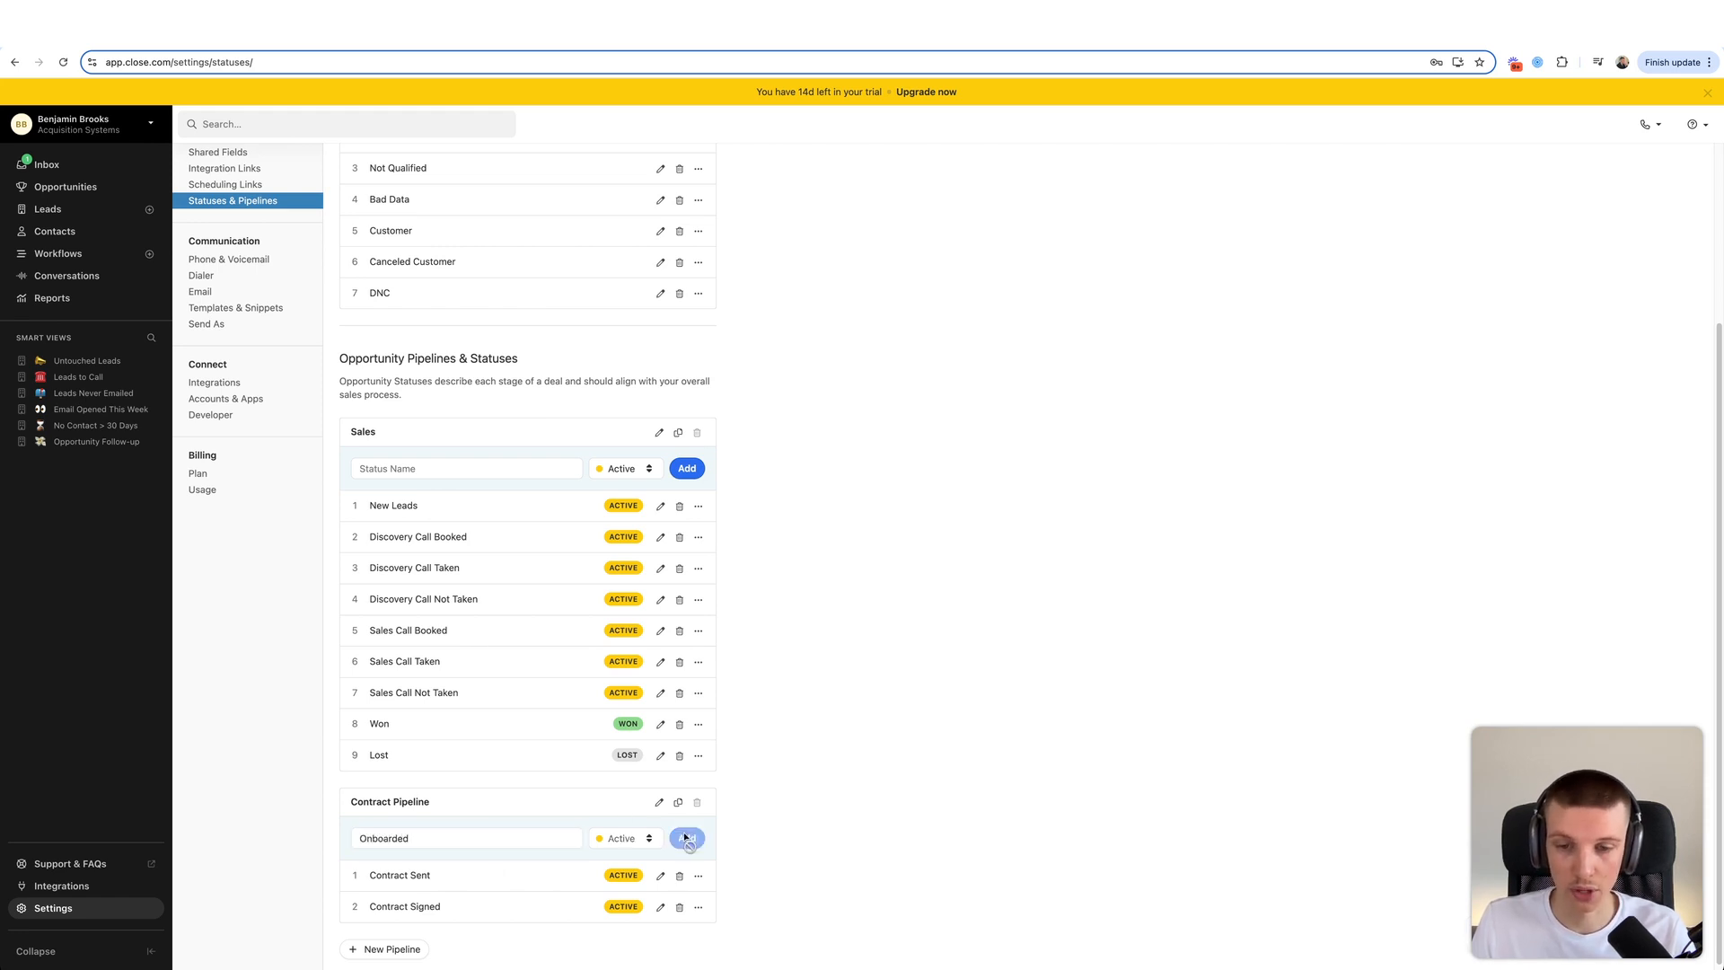
pyautogui.click(67, 187)
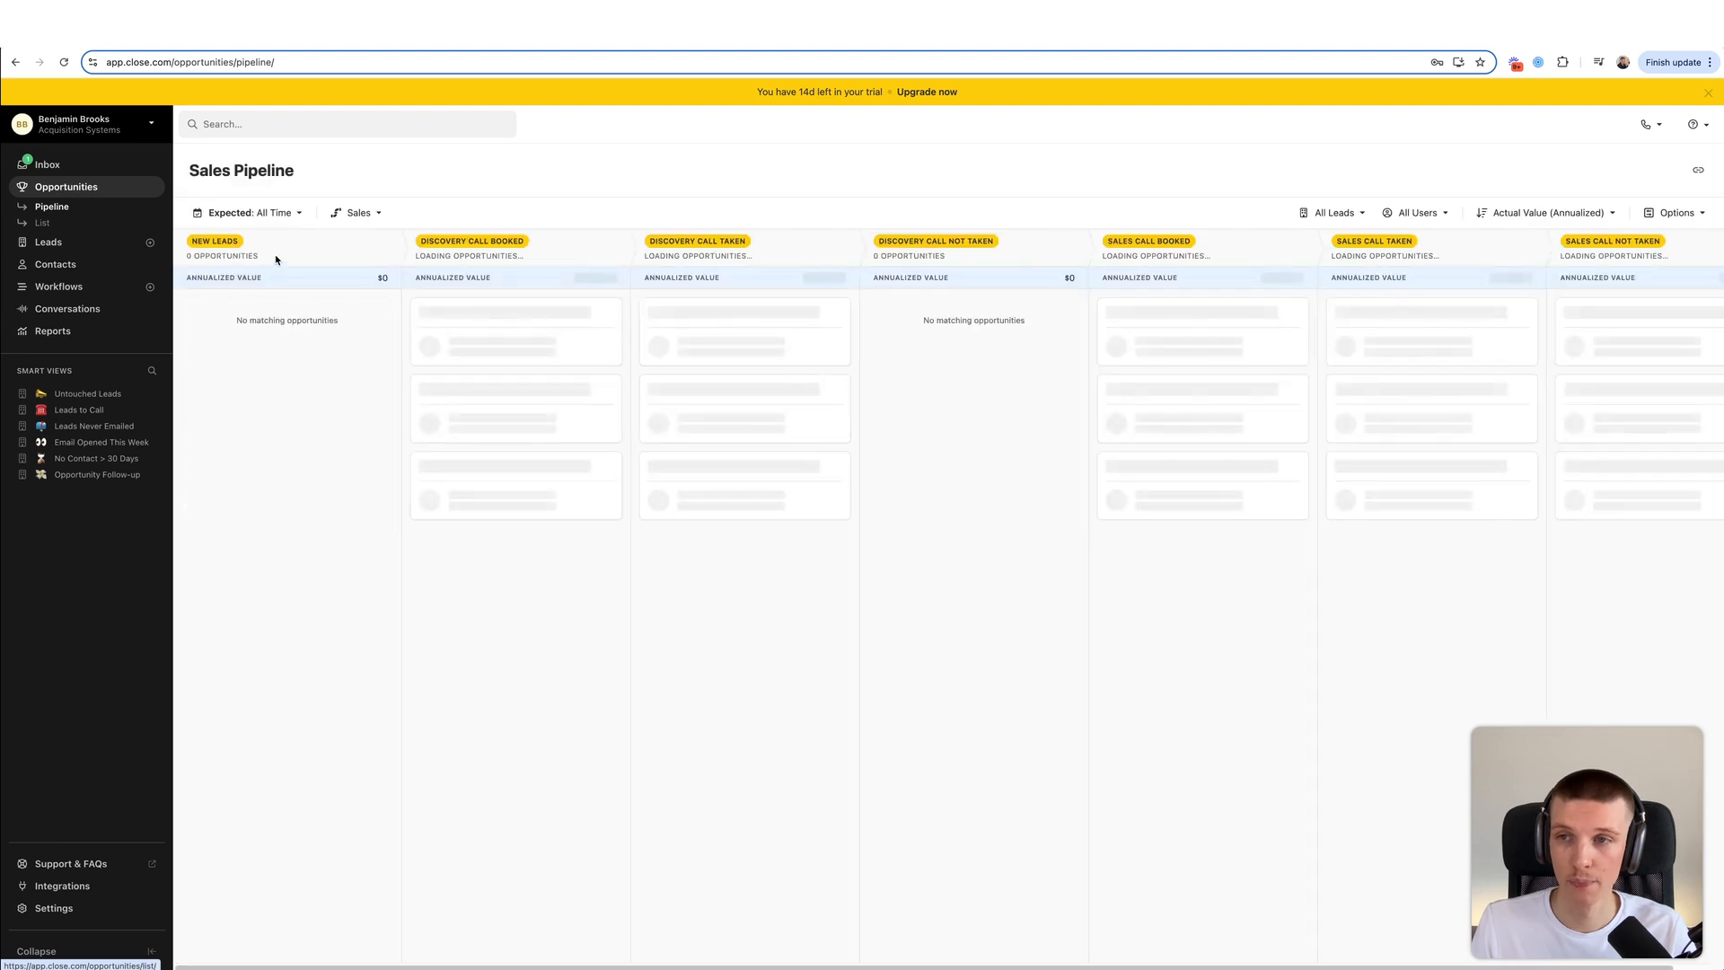
pyautogui.hscroll(1, 383, 329)
pyautogui.hscroll(-1, 383, 329)
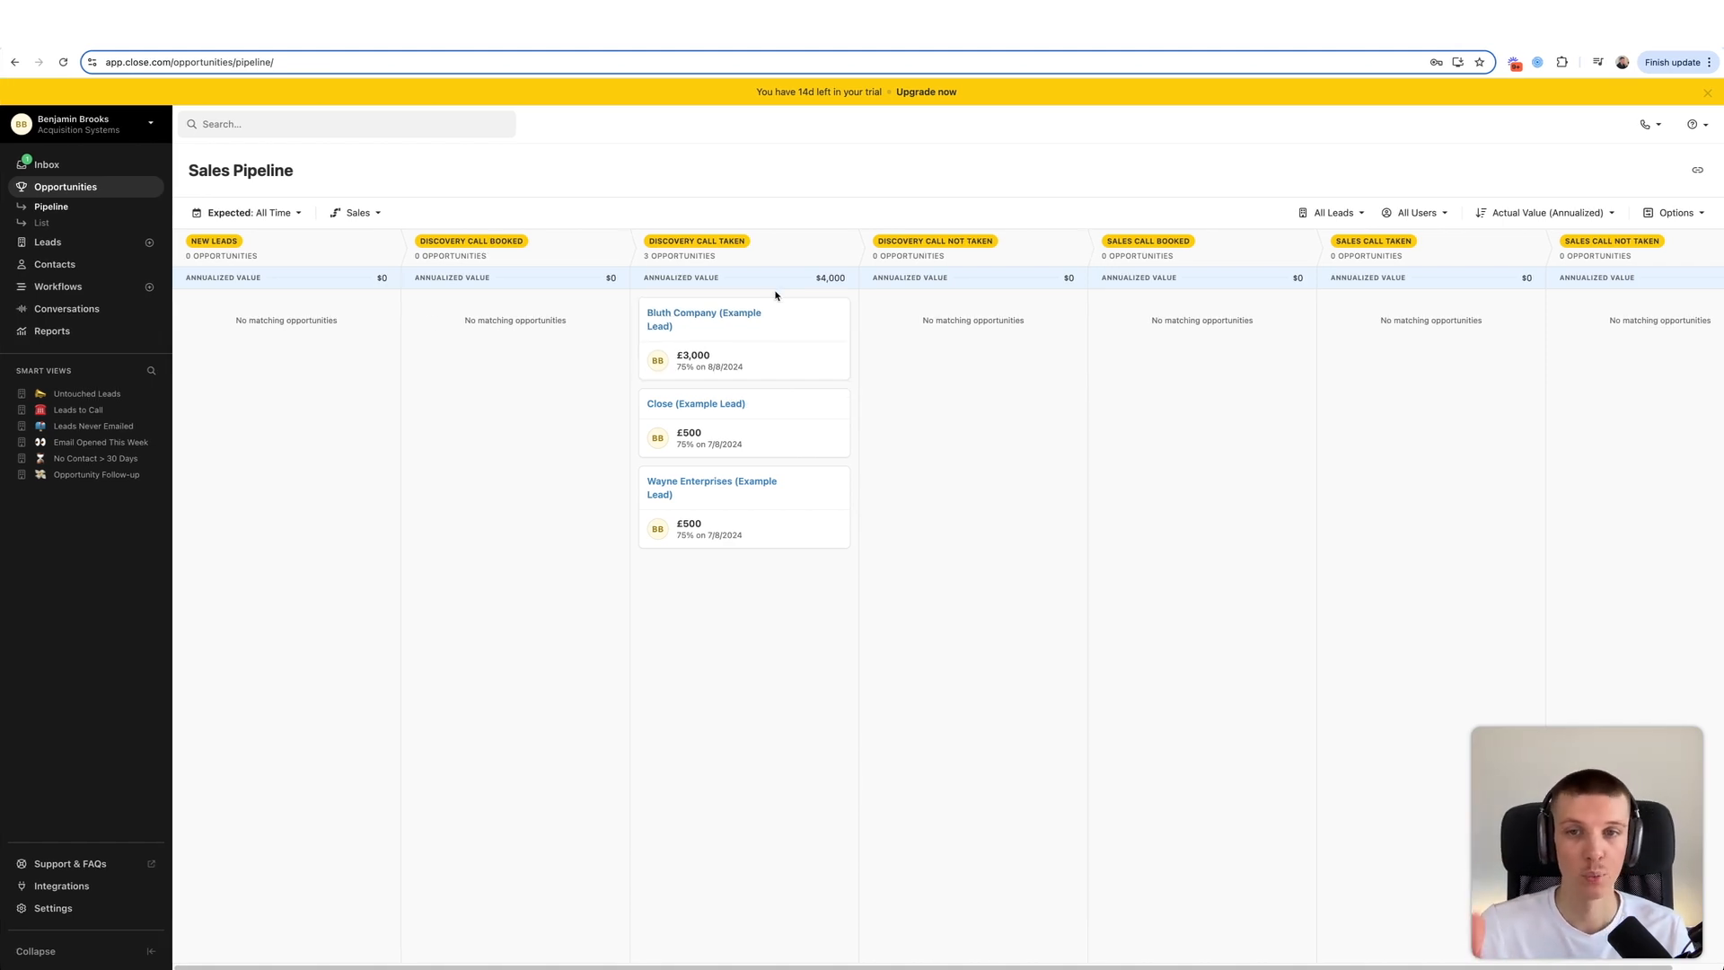
pyautogui.hscroll(1, 761, 319)
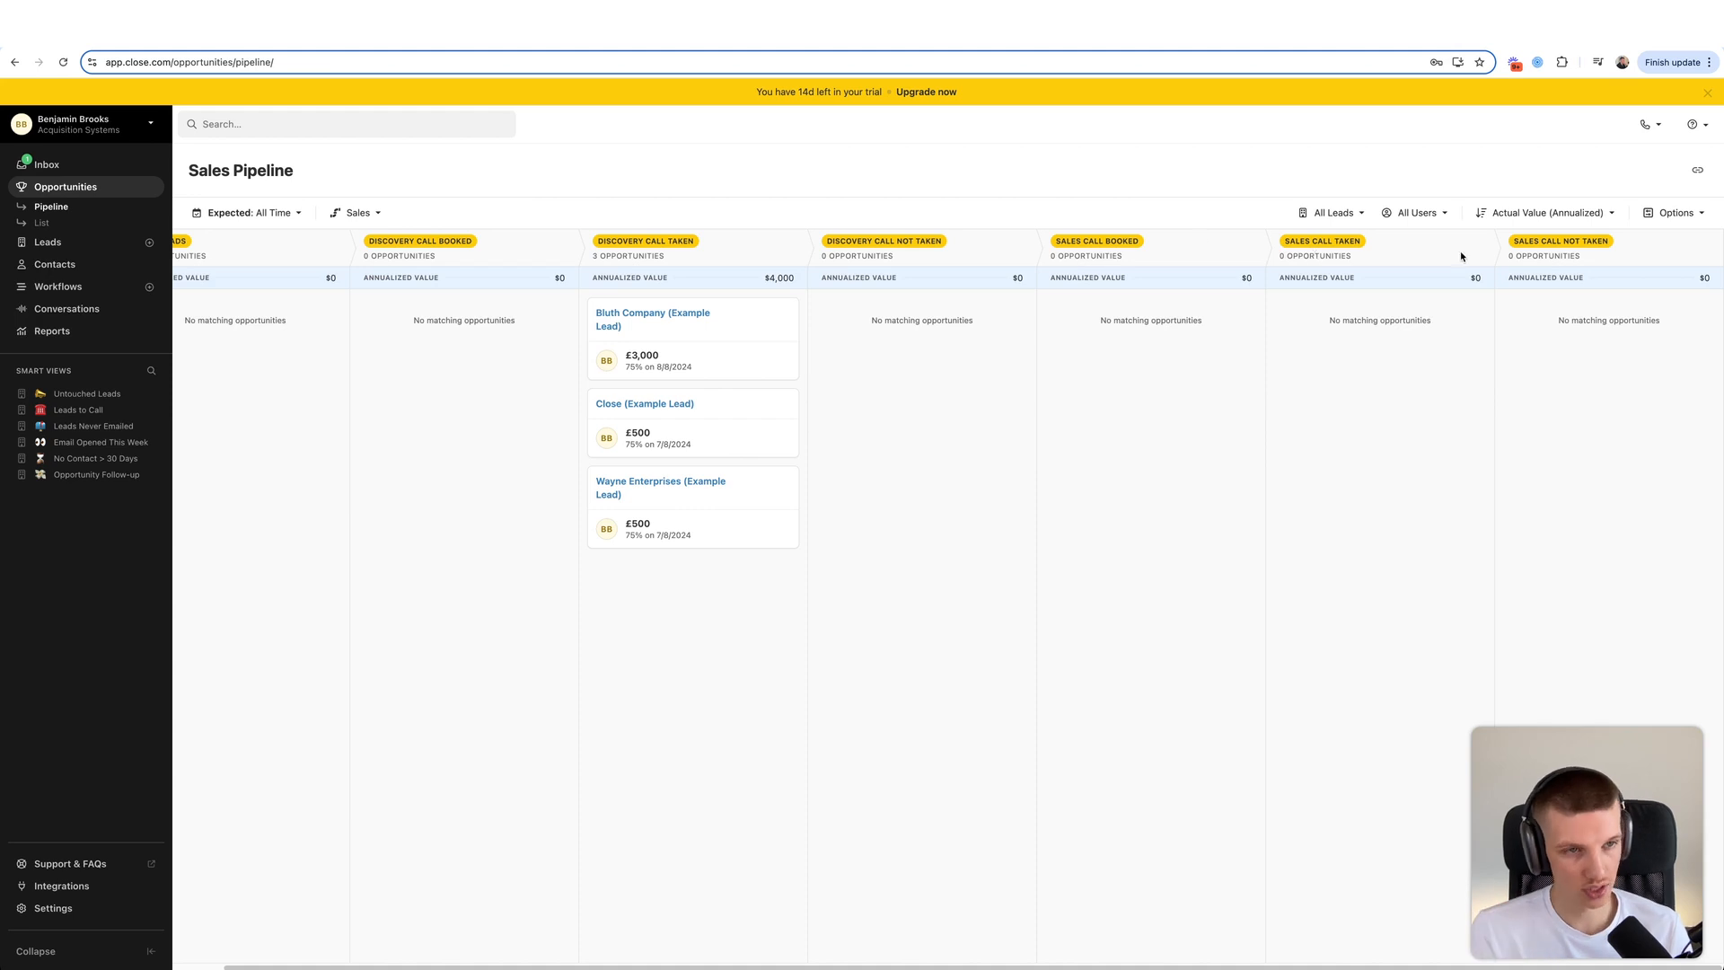
pyautogui.click(1684, 217)
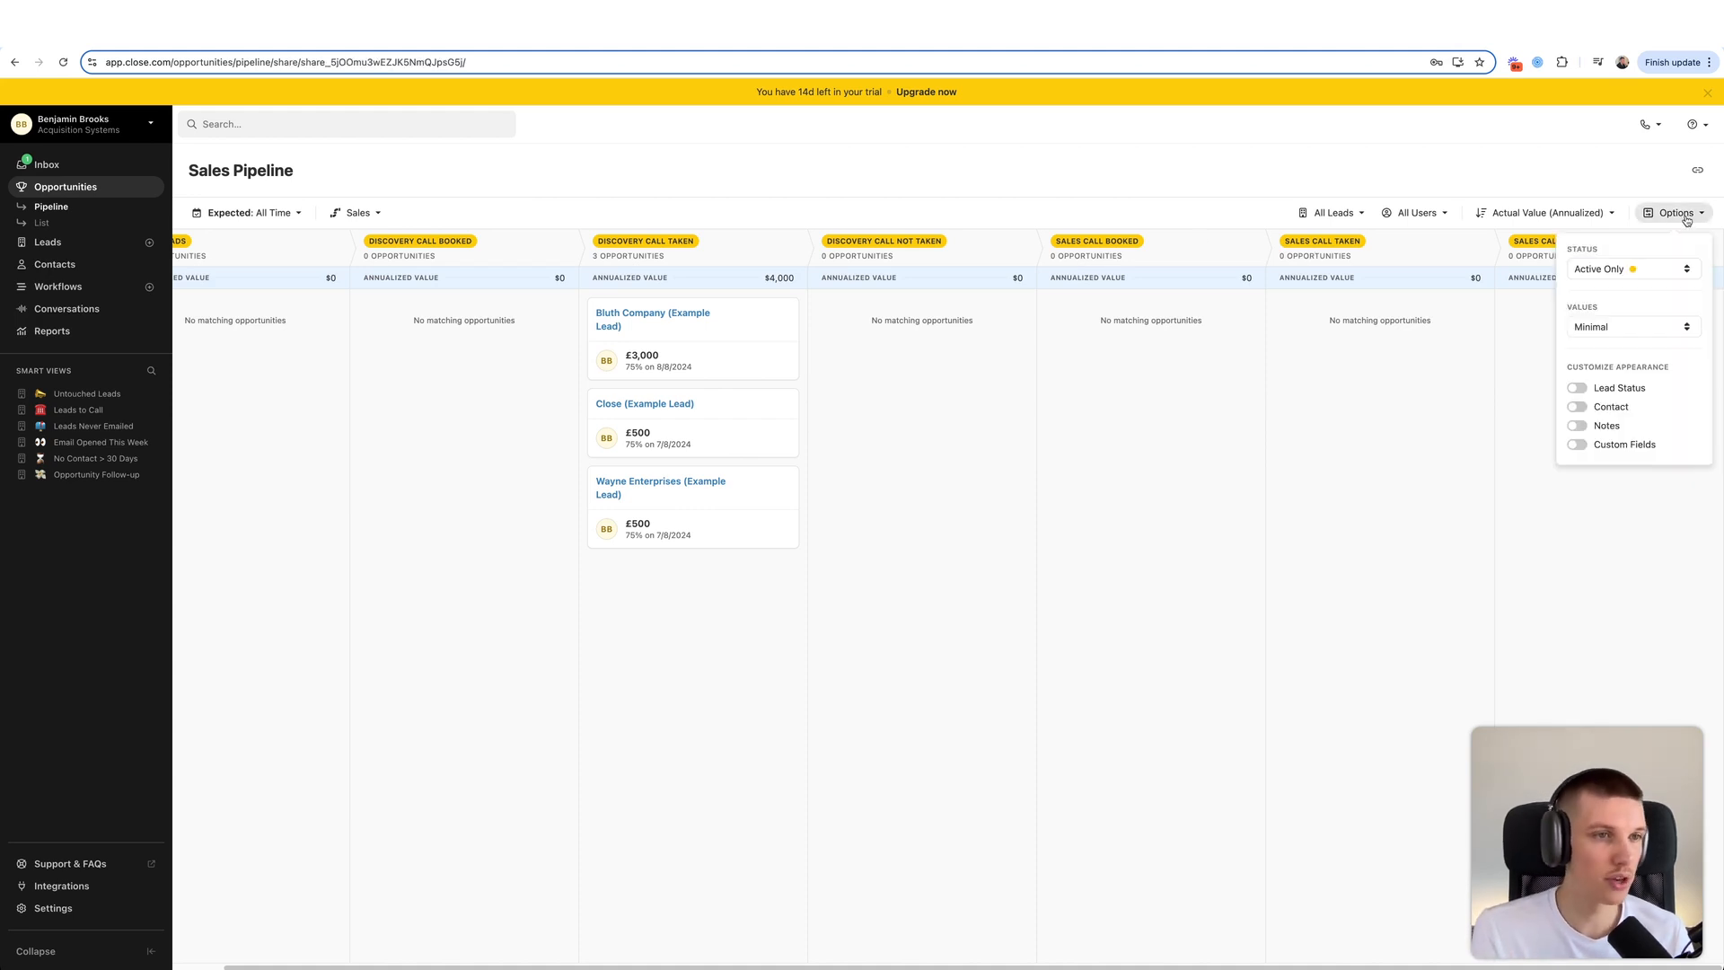
pyautogui.click(1622, 269)
pyautogui.click(1539, 369)
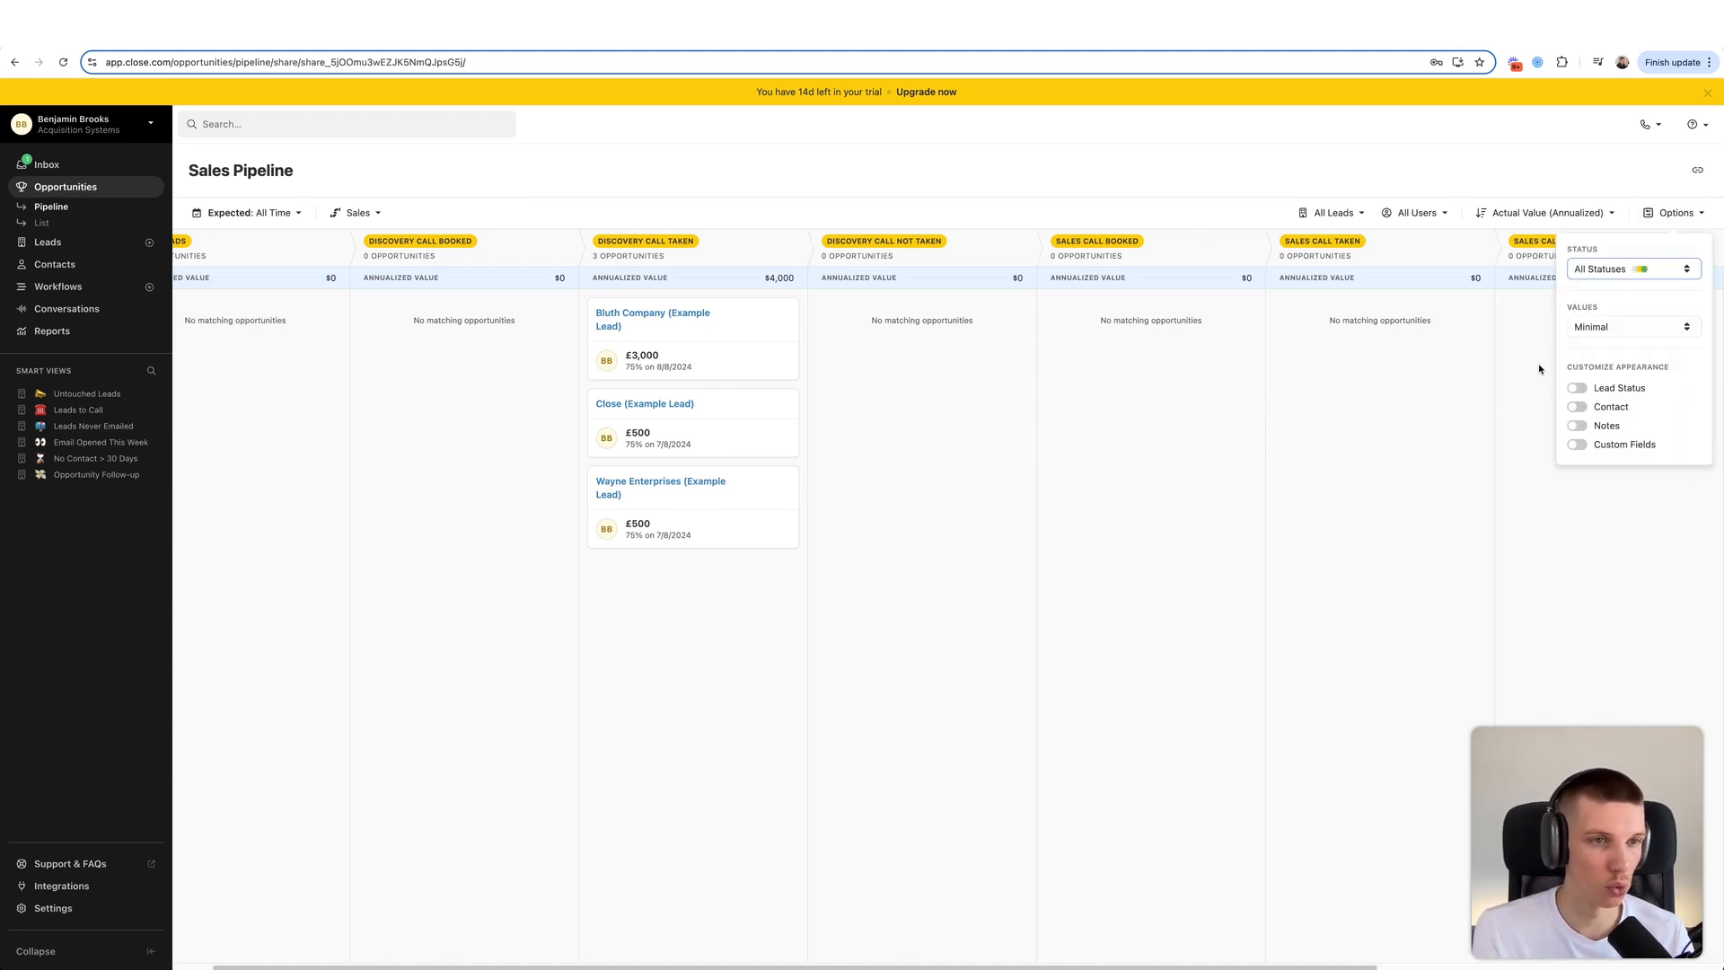
pyautogui.click(1478, 416)
pyautogui.hscroll(5, 1512, 415)
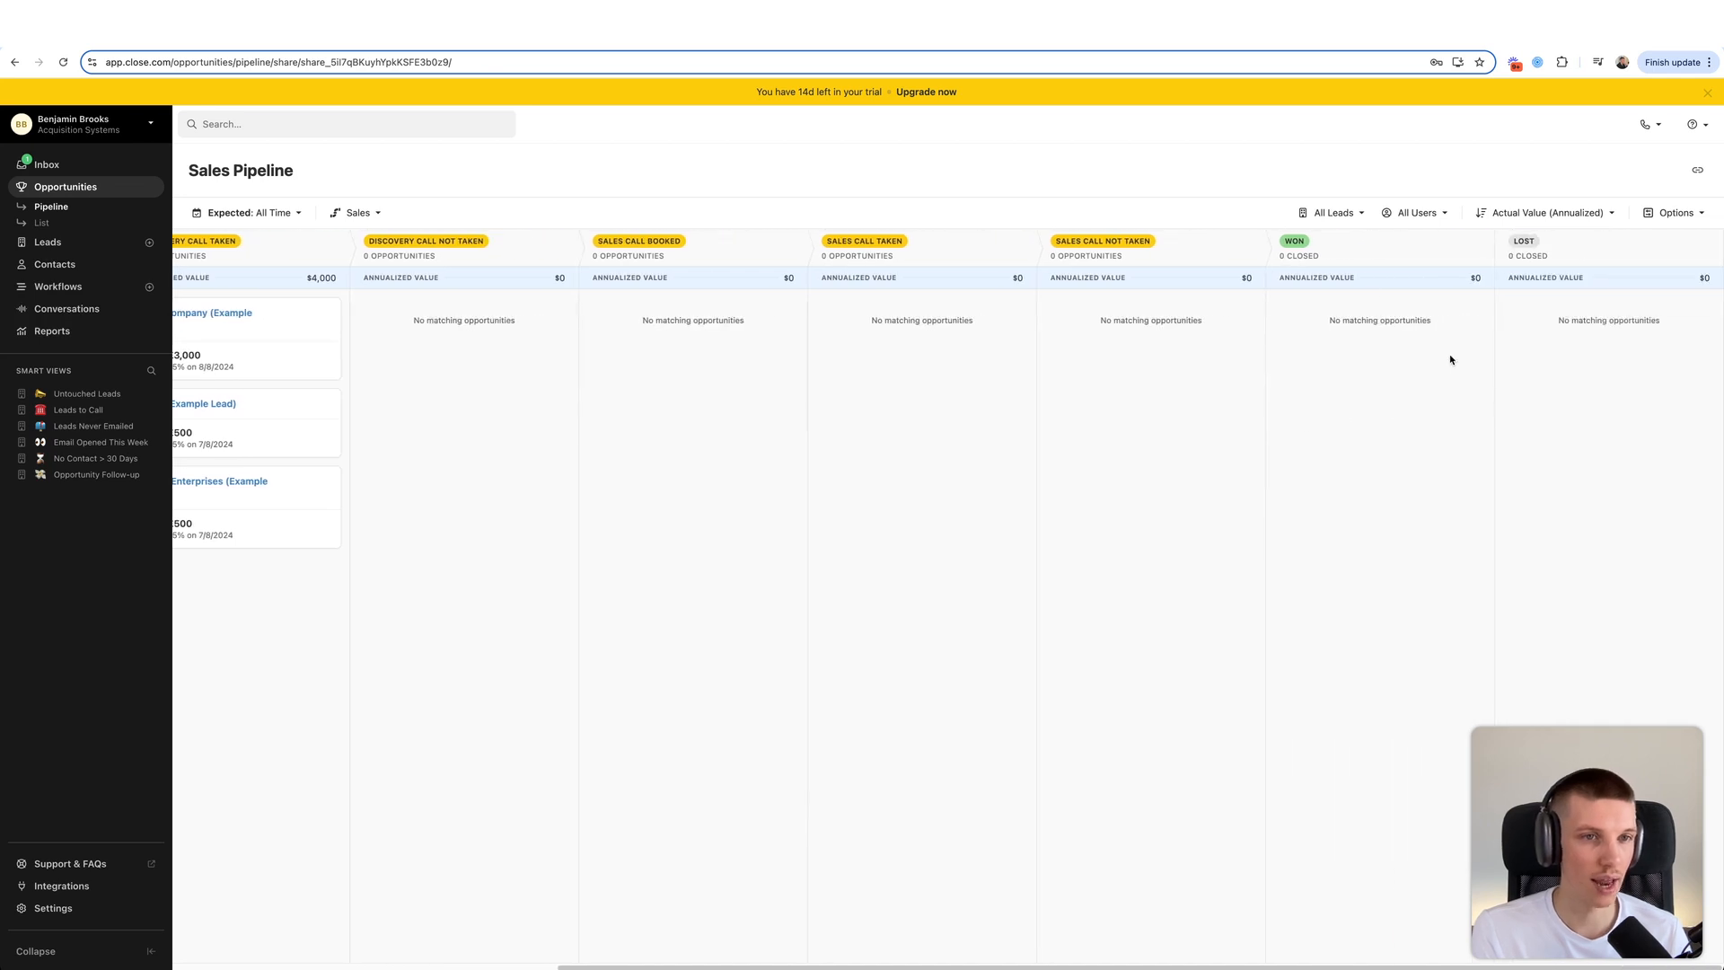
pyautogui.hscroll(-5, 1101, 381)
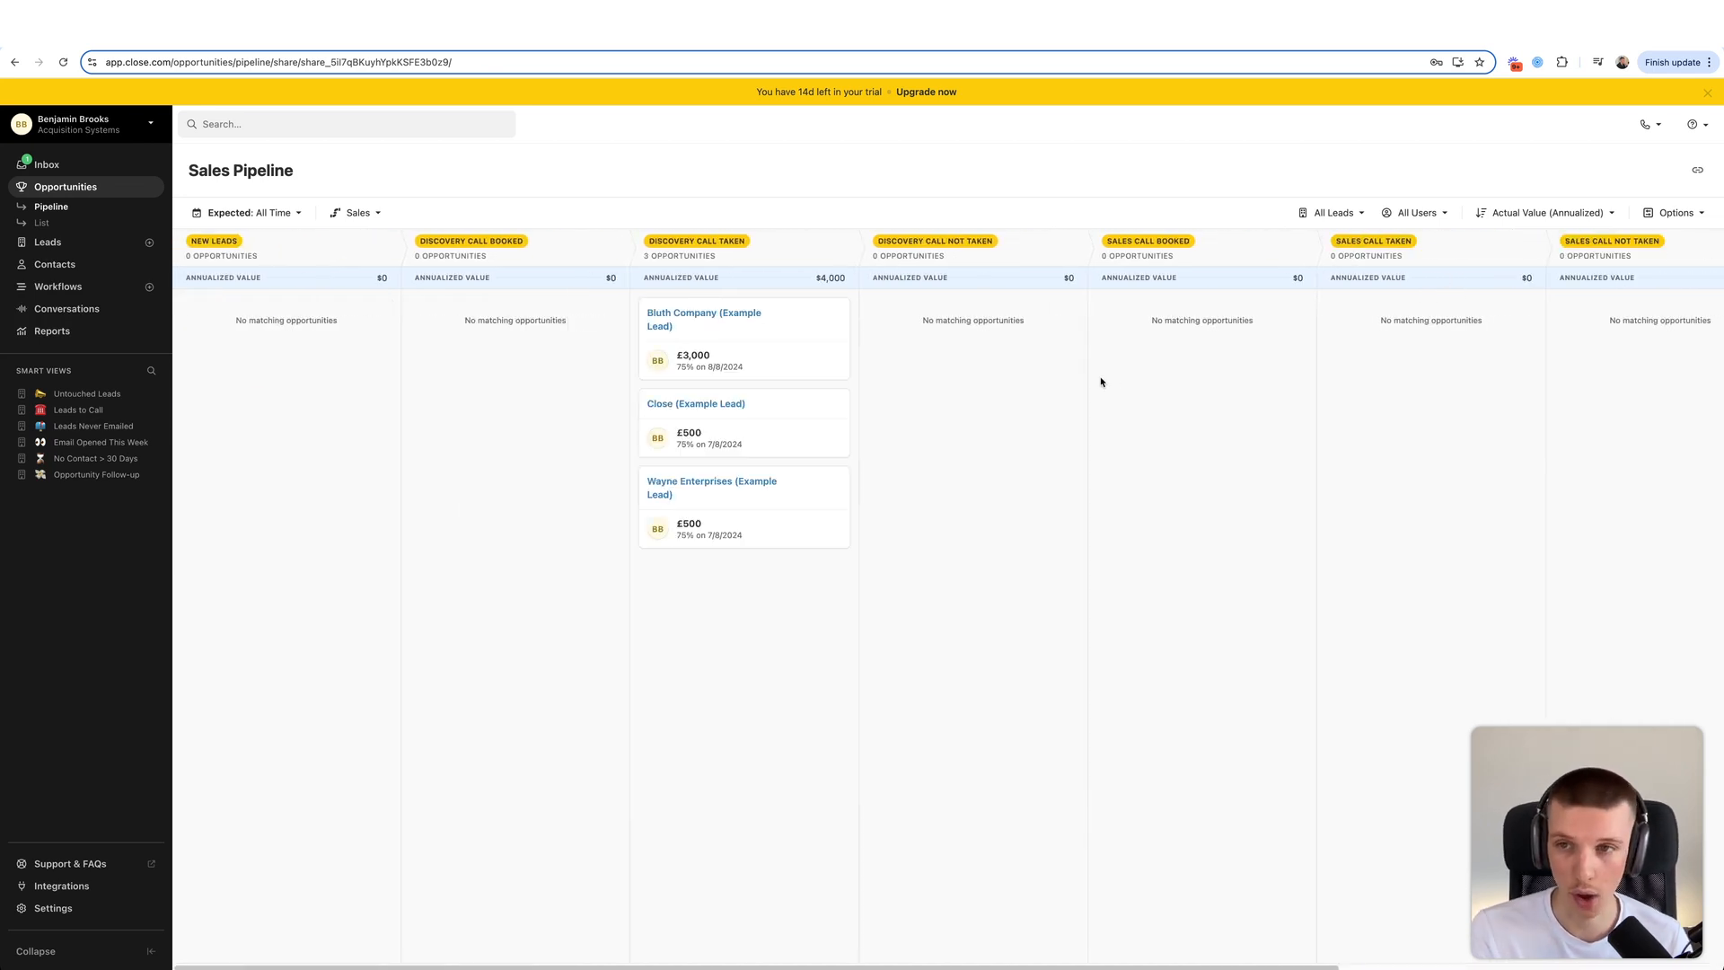
pyautogui.hscroll(5, 1113, 379)
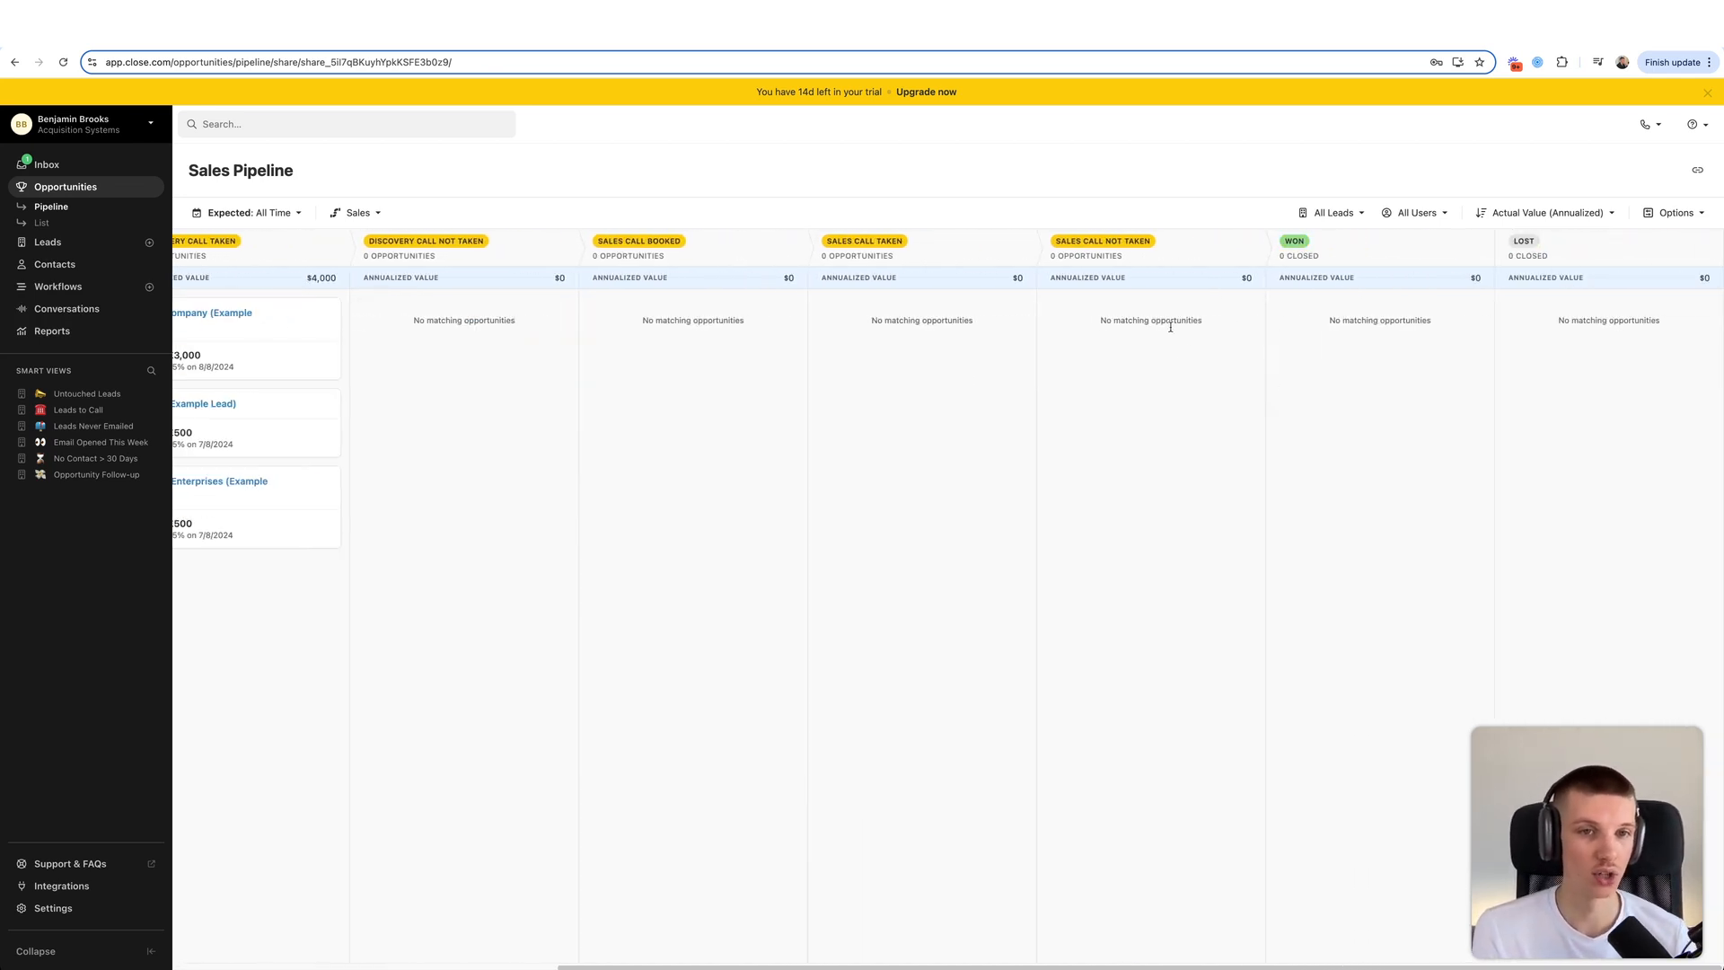
pyautogui.hscroll(-5, 1276, 404)
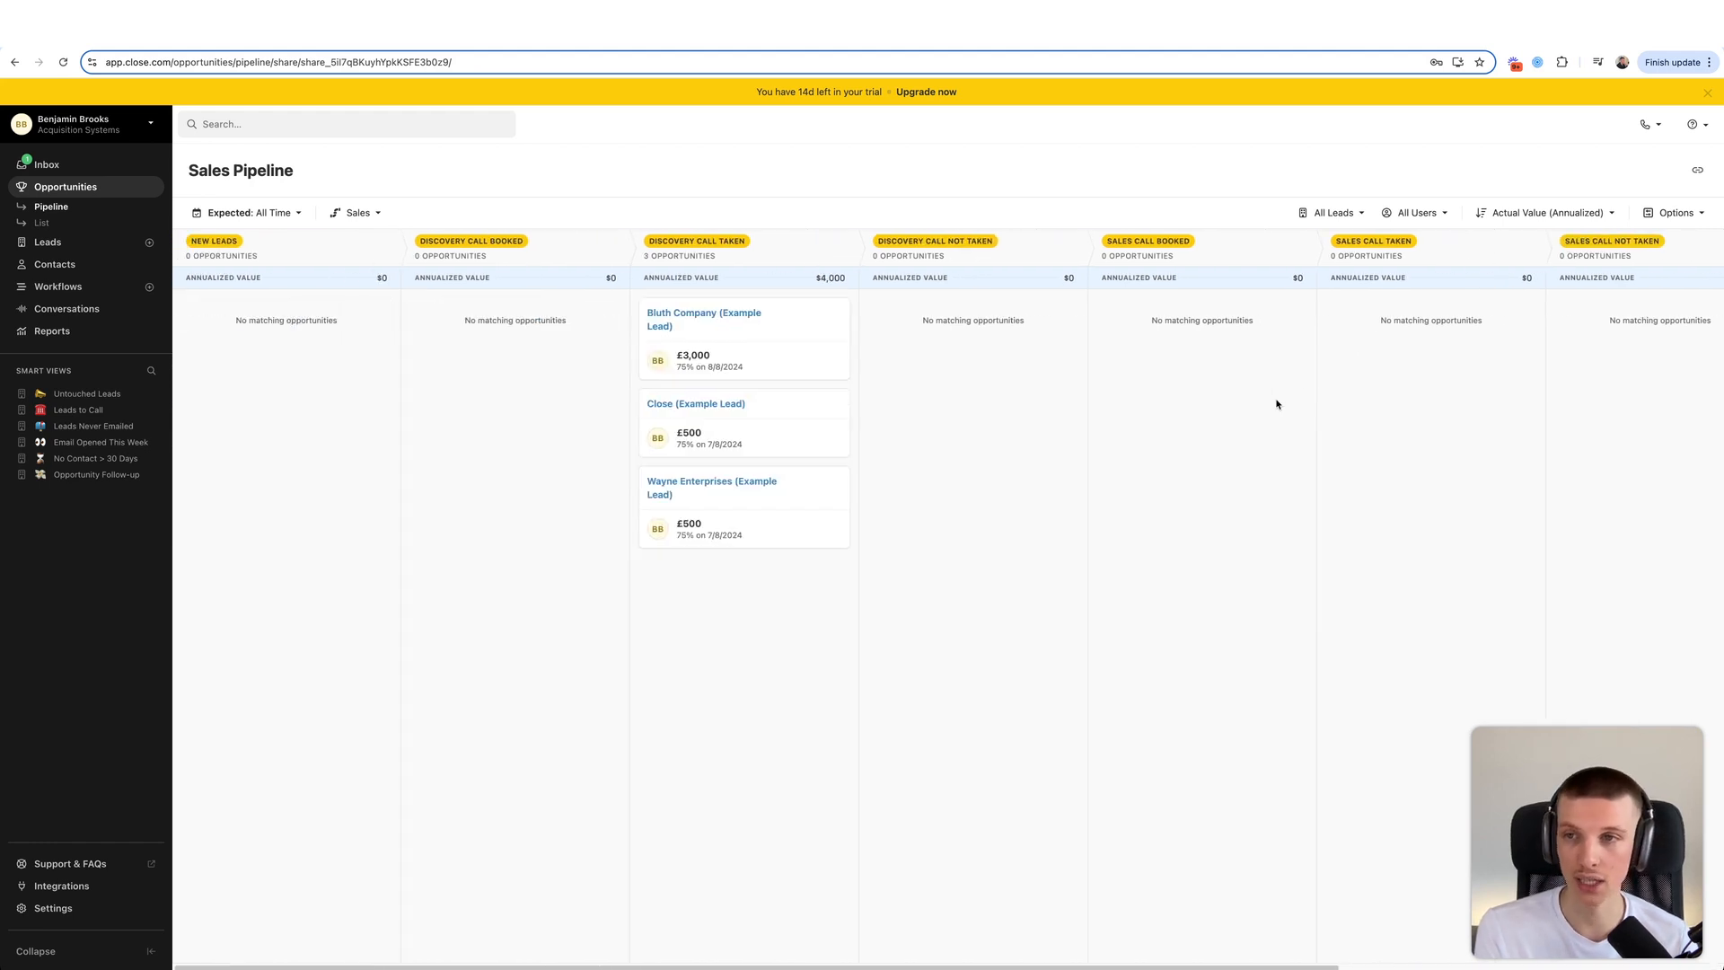
# - View the empty Contract Pipeline board, then go to the account settings
pyautogui.click(352, 213)
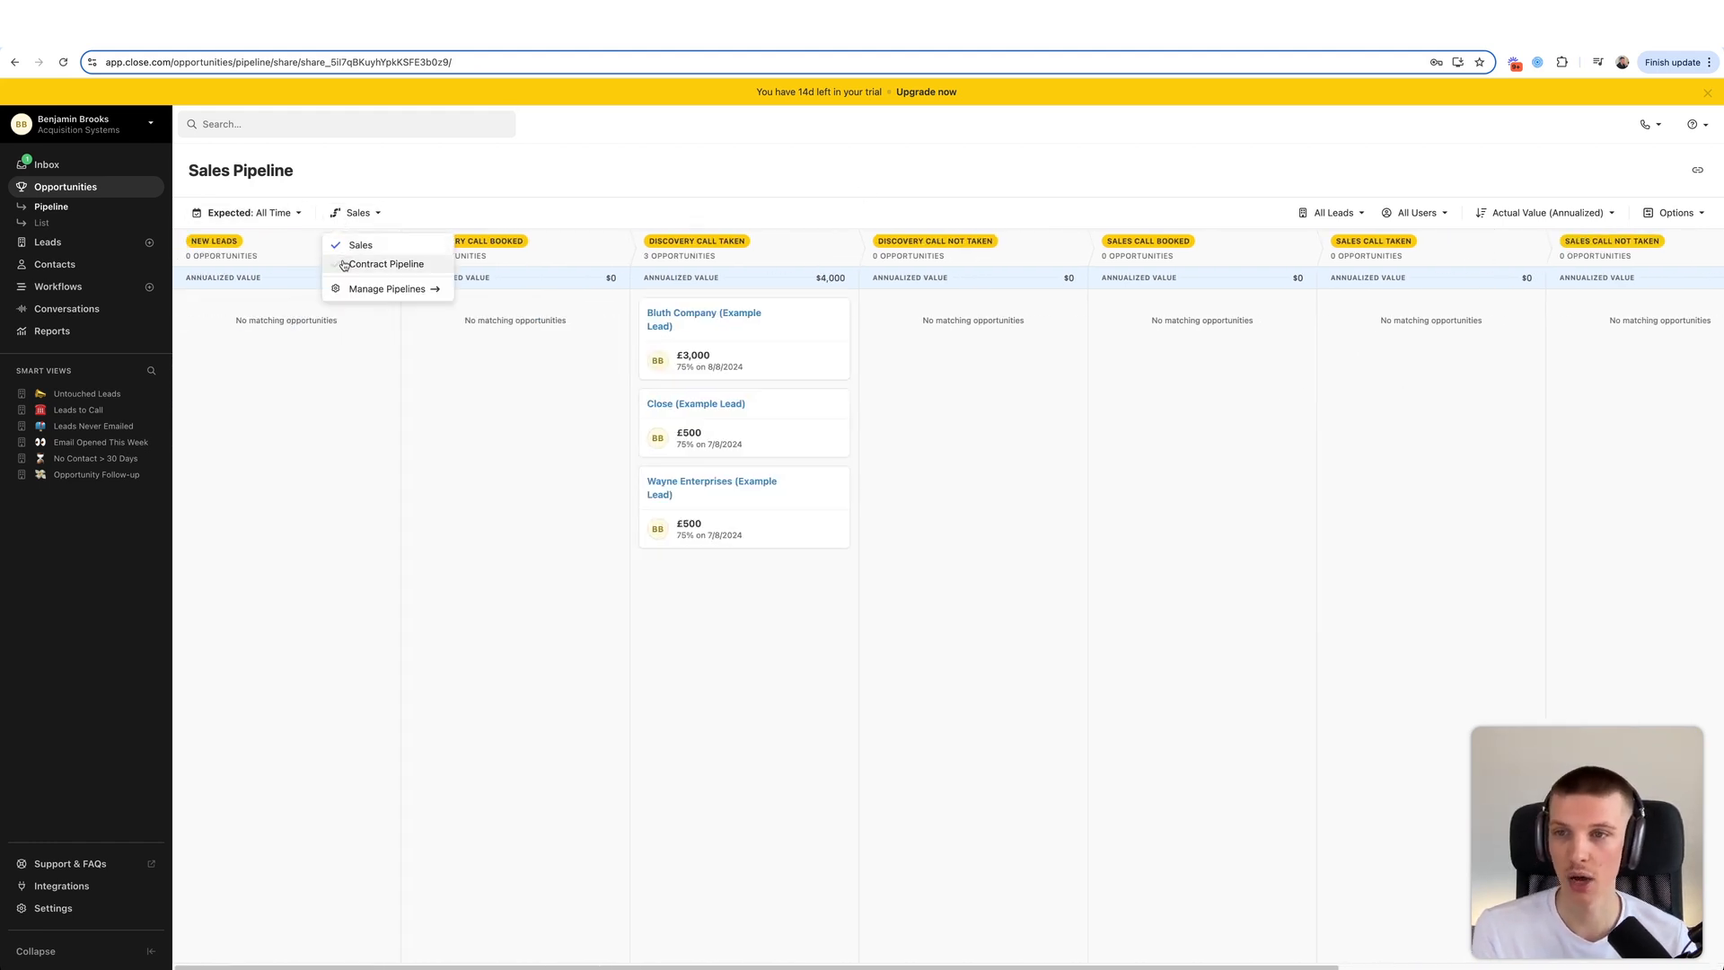
pyautogui.click(344, 265)
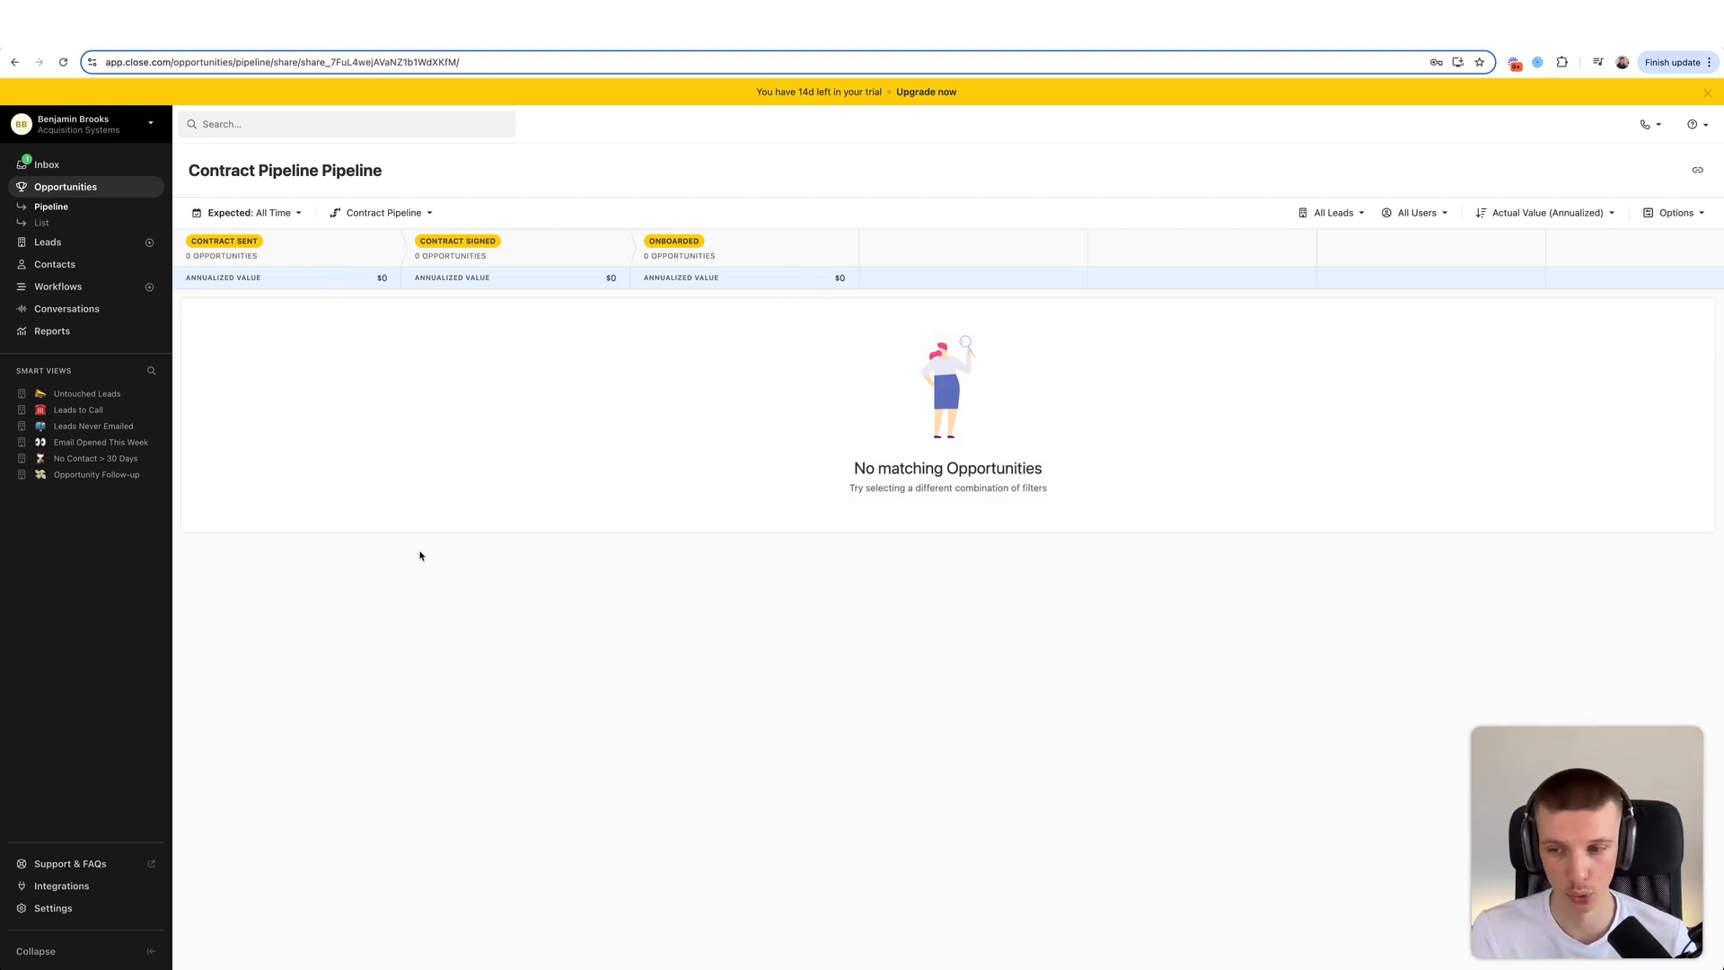
pyautogui.click(56, 908)
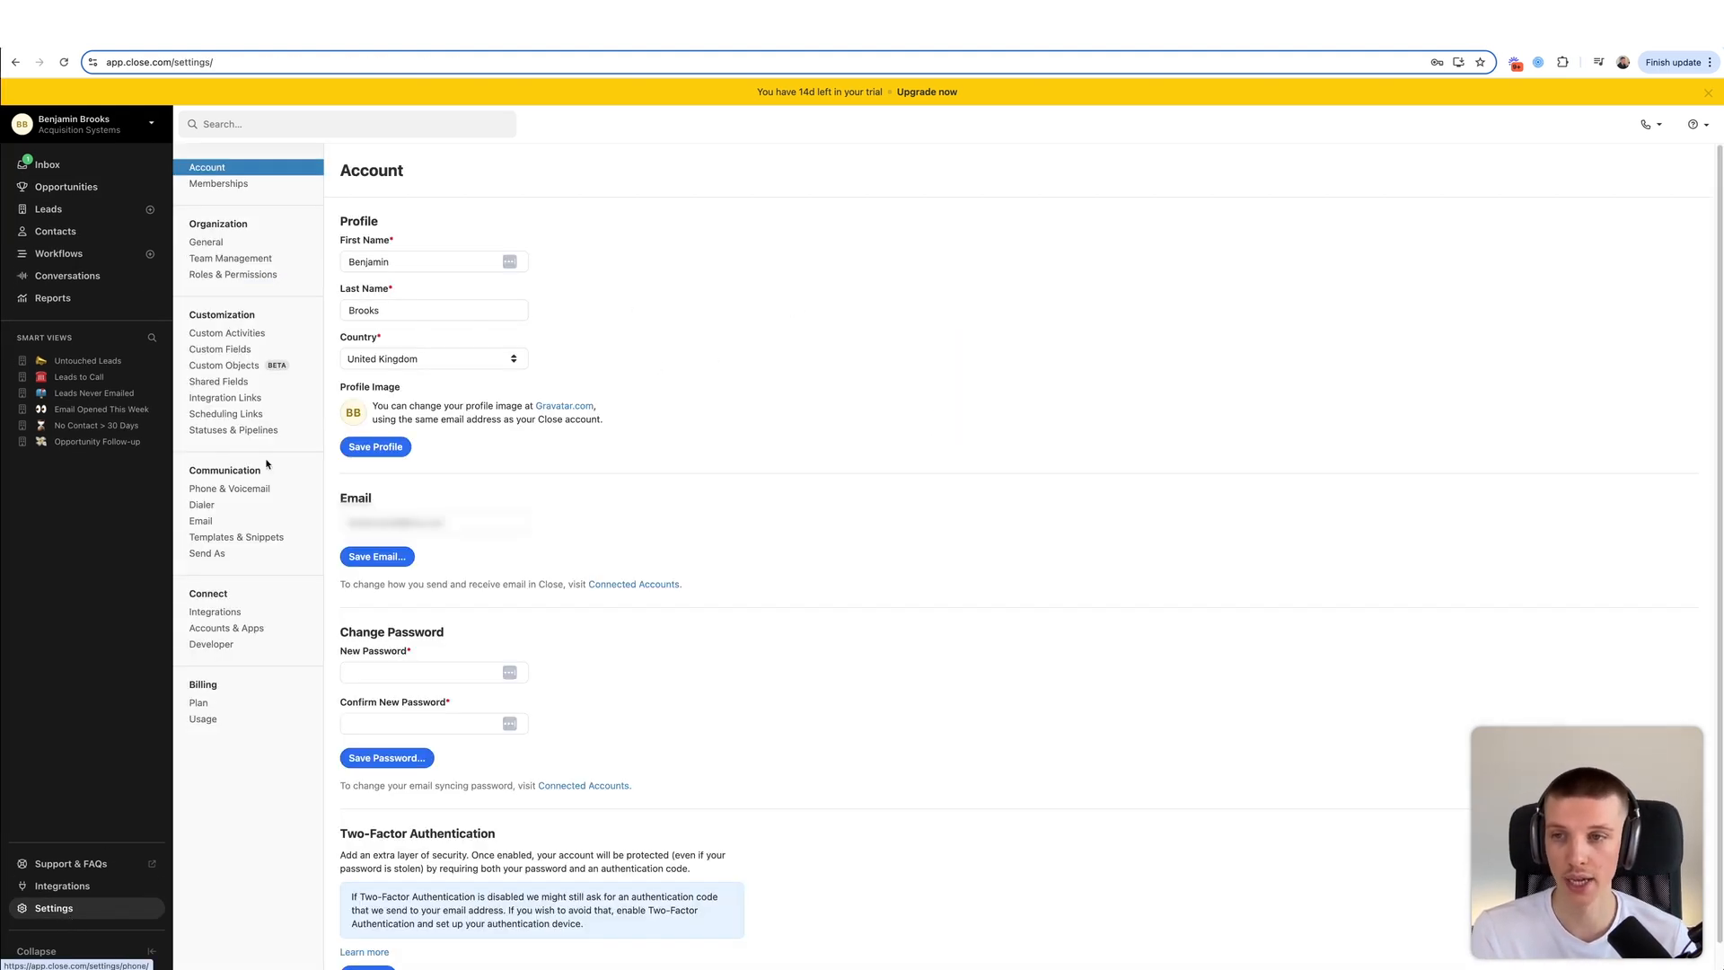
# - Review the lead statuses and the Sales and Contract Pipeline stages under Statuses & Pipelines
pyautogui.click(246, 430)
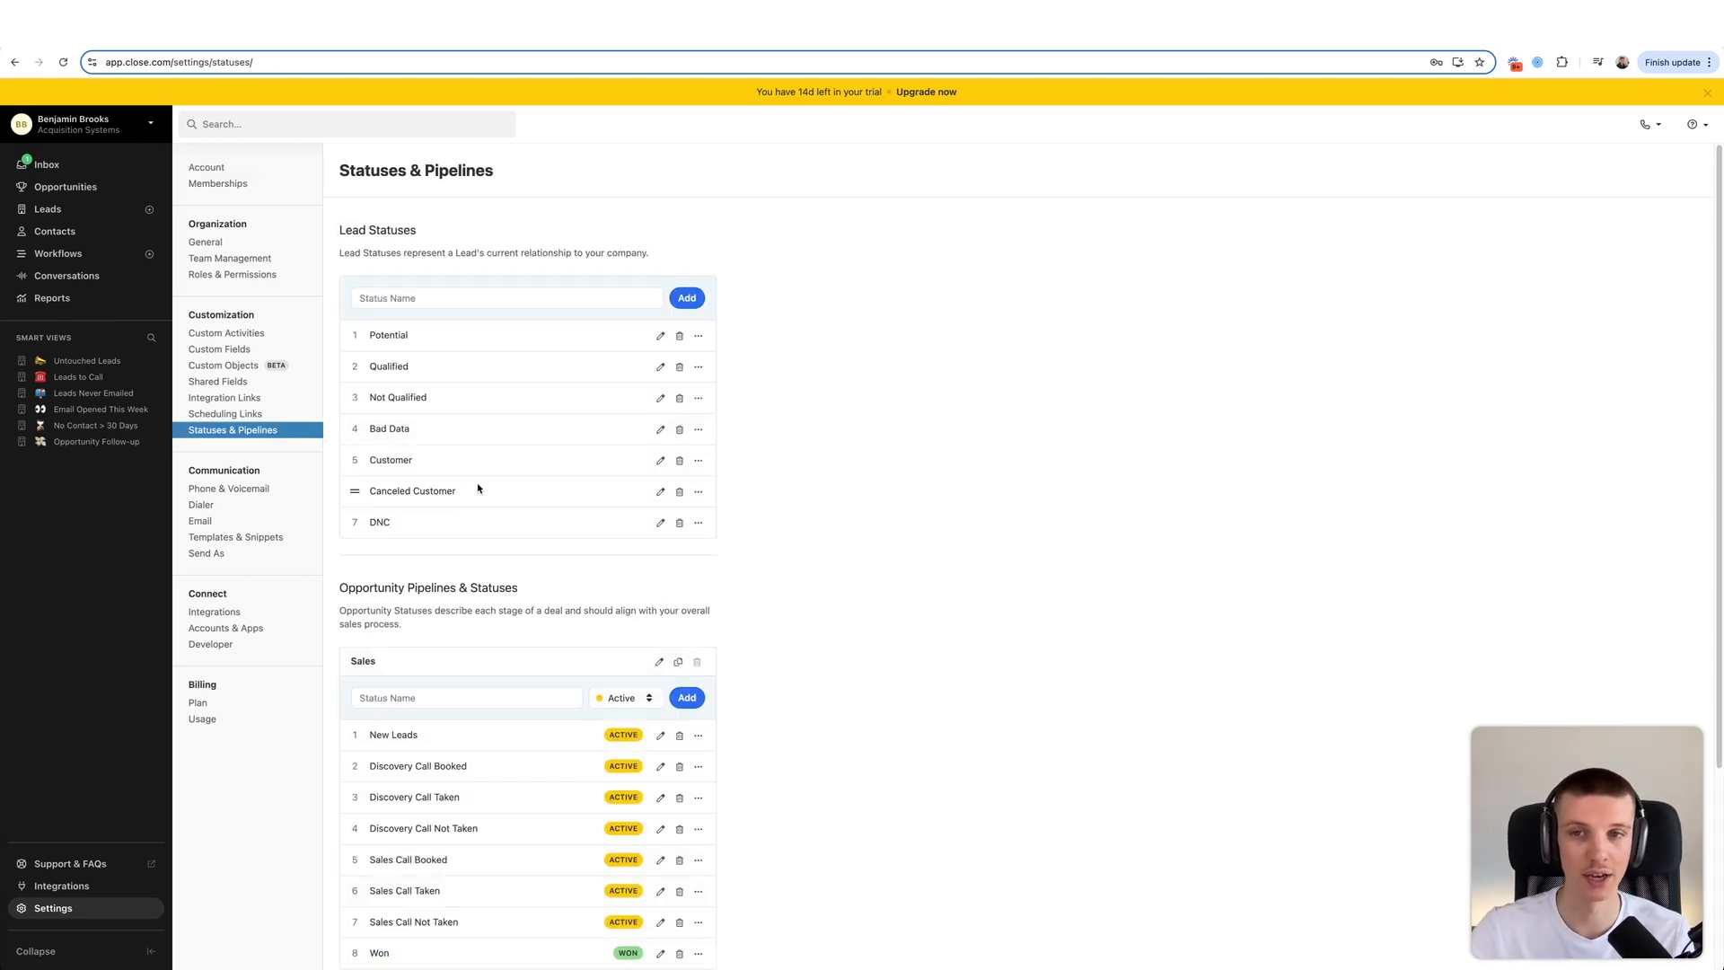
pyautogui.scroll(-3, 478, 487)
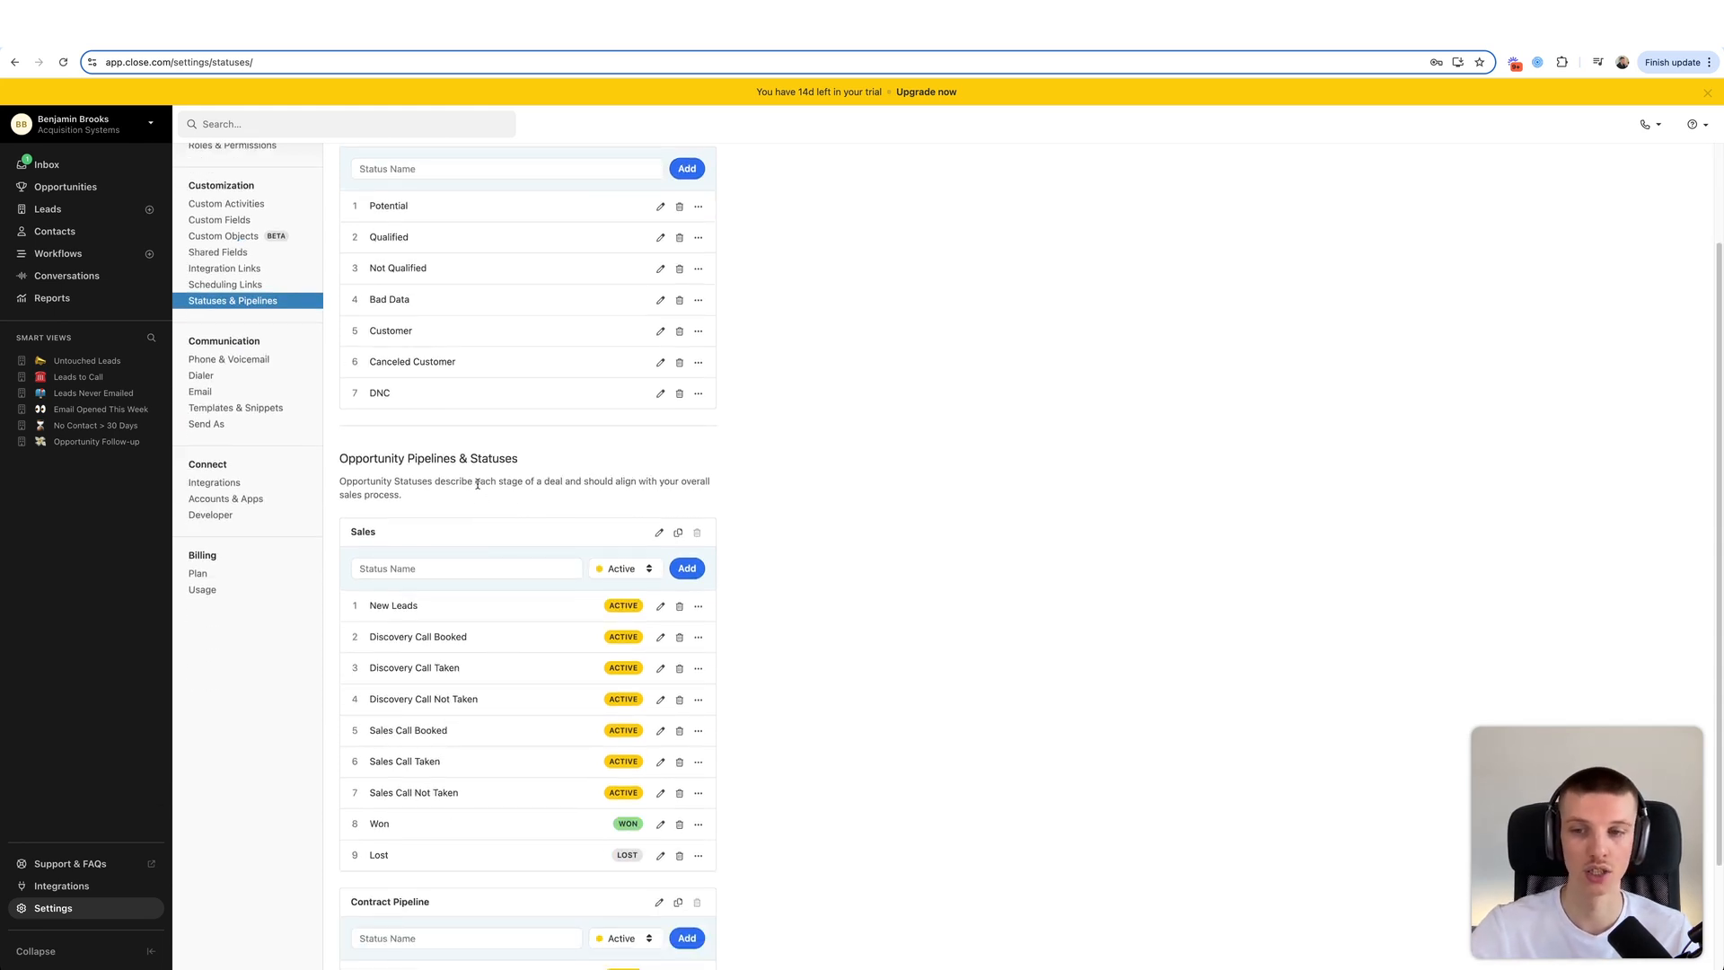
pyautogui.scroll(-1, 413, 597)
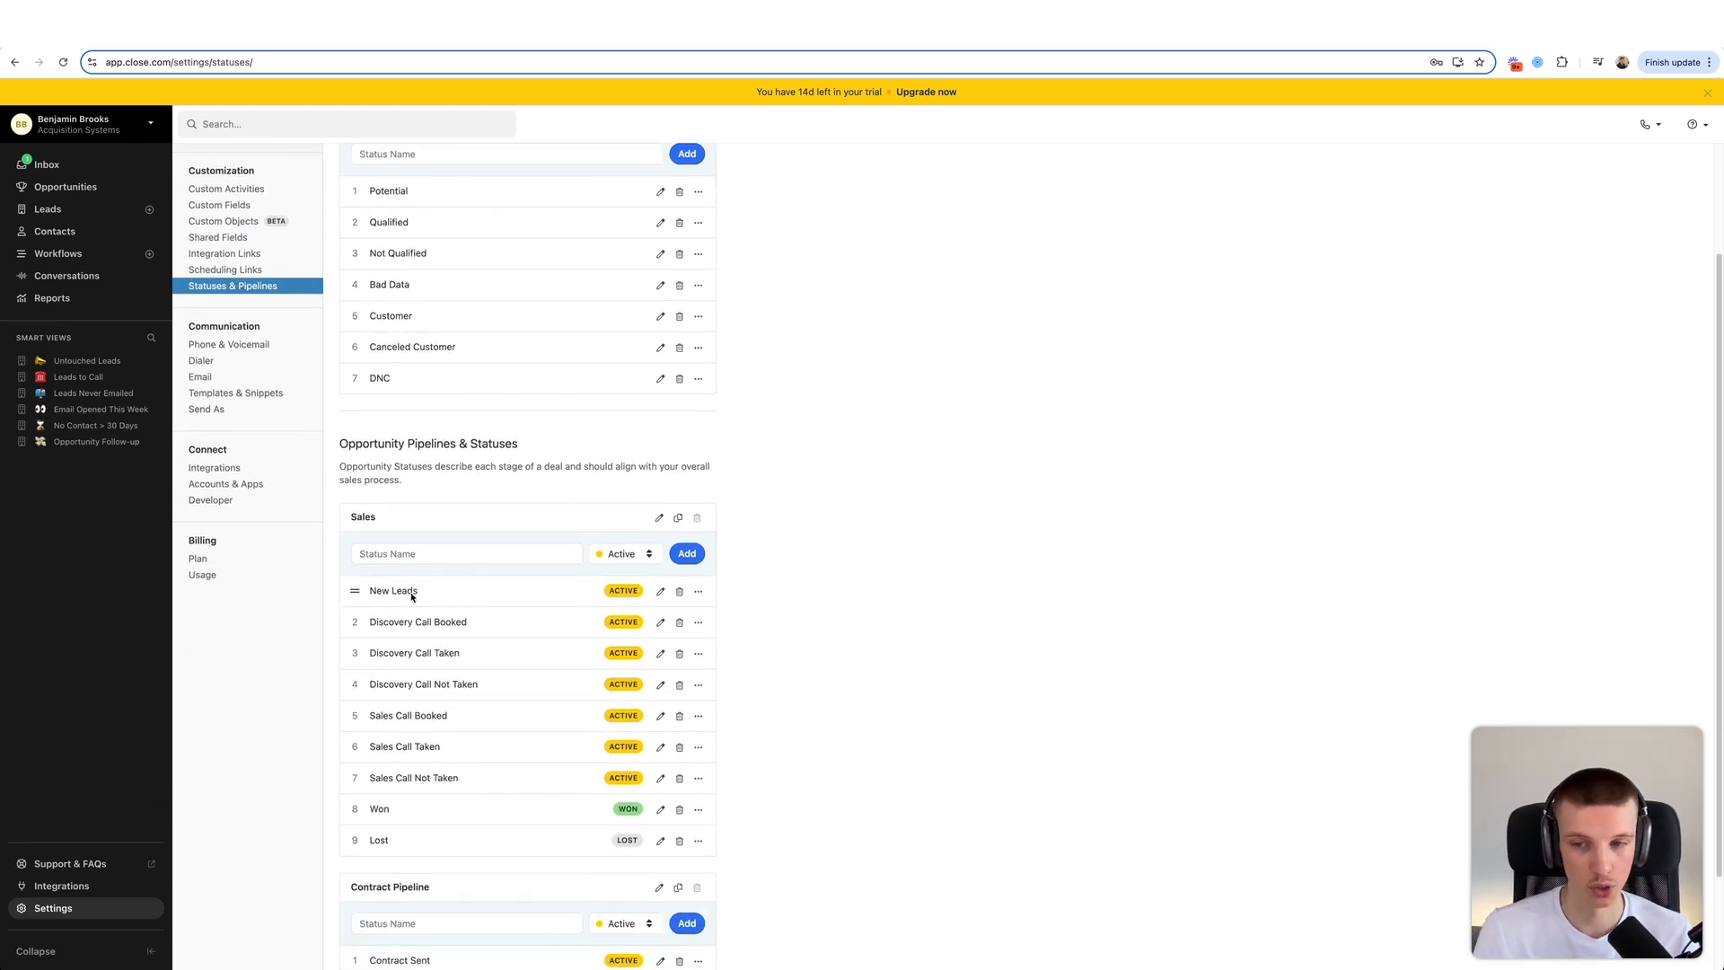
pyautogui.scroll(-2, 410, 592)
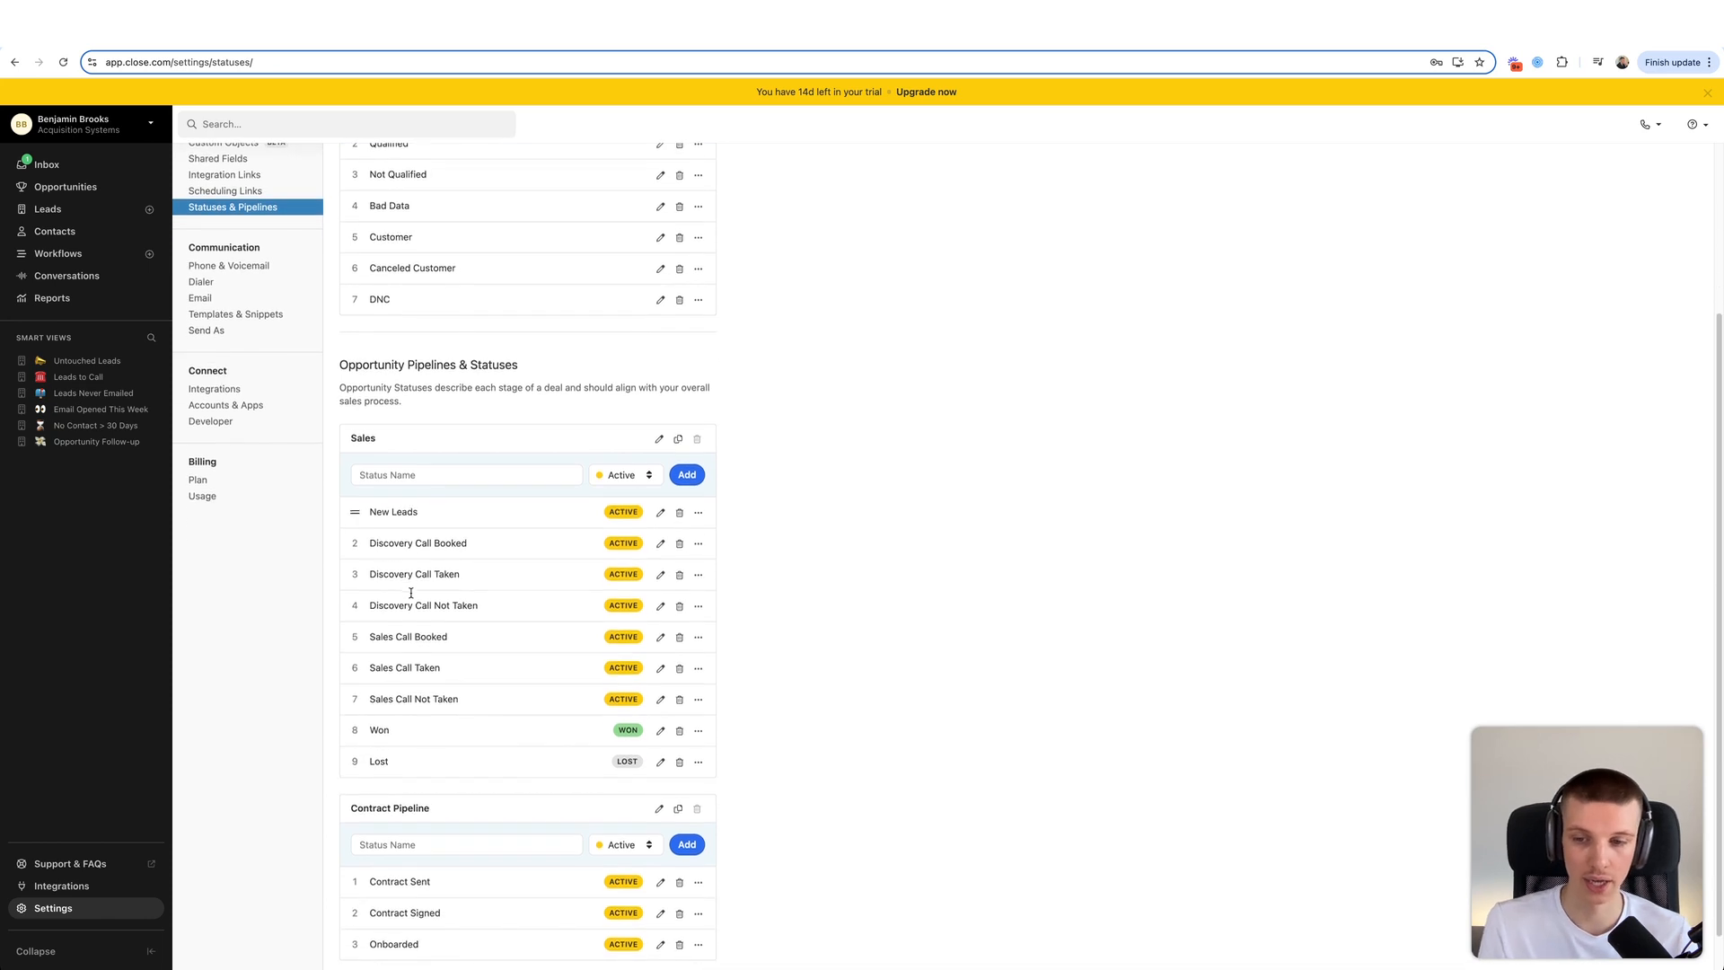
pyautogui.scroll(-1, 395, 871)
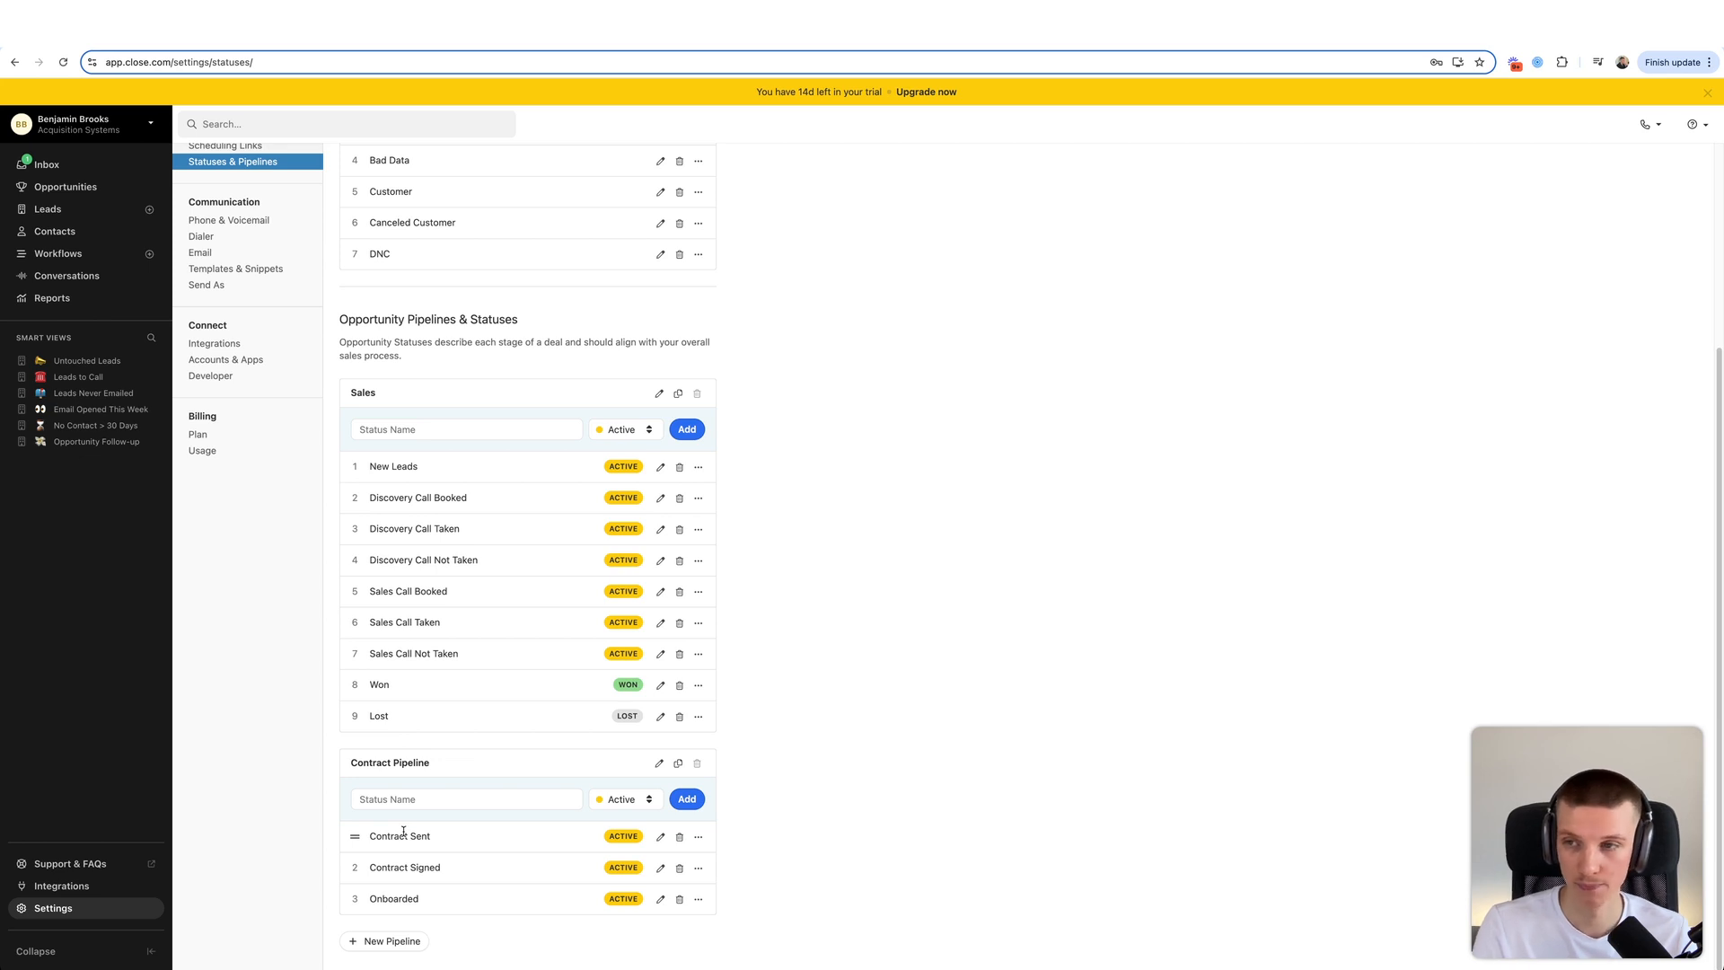
pyautogui.scroll(5, 403, 831)
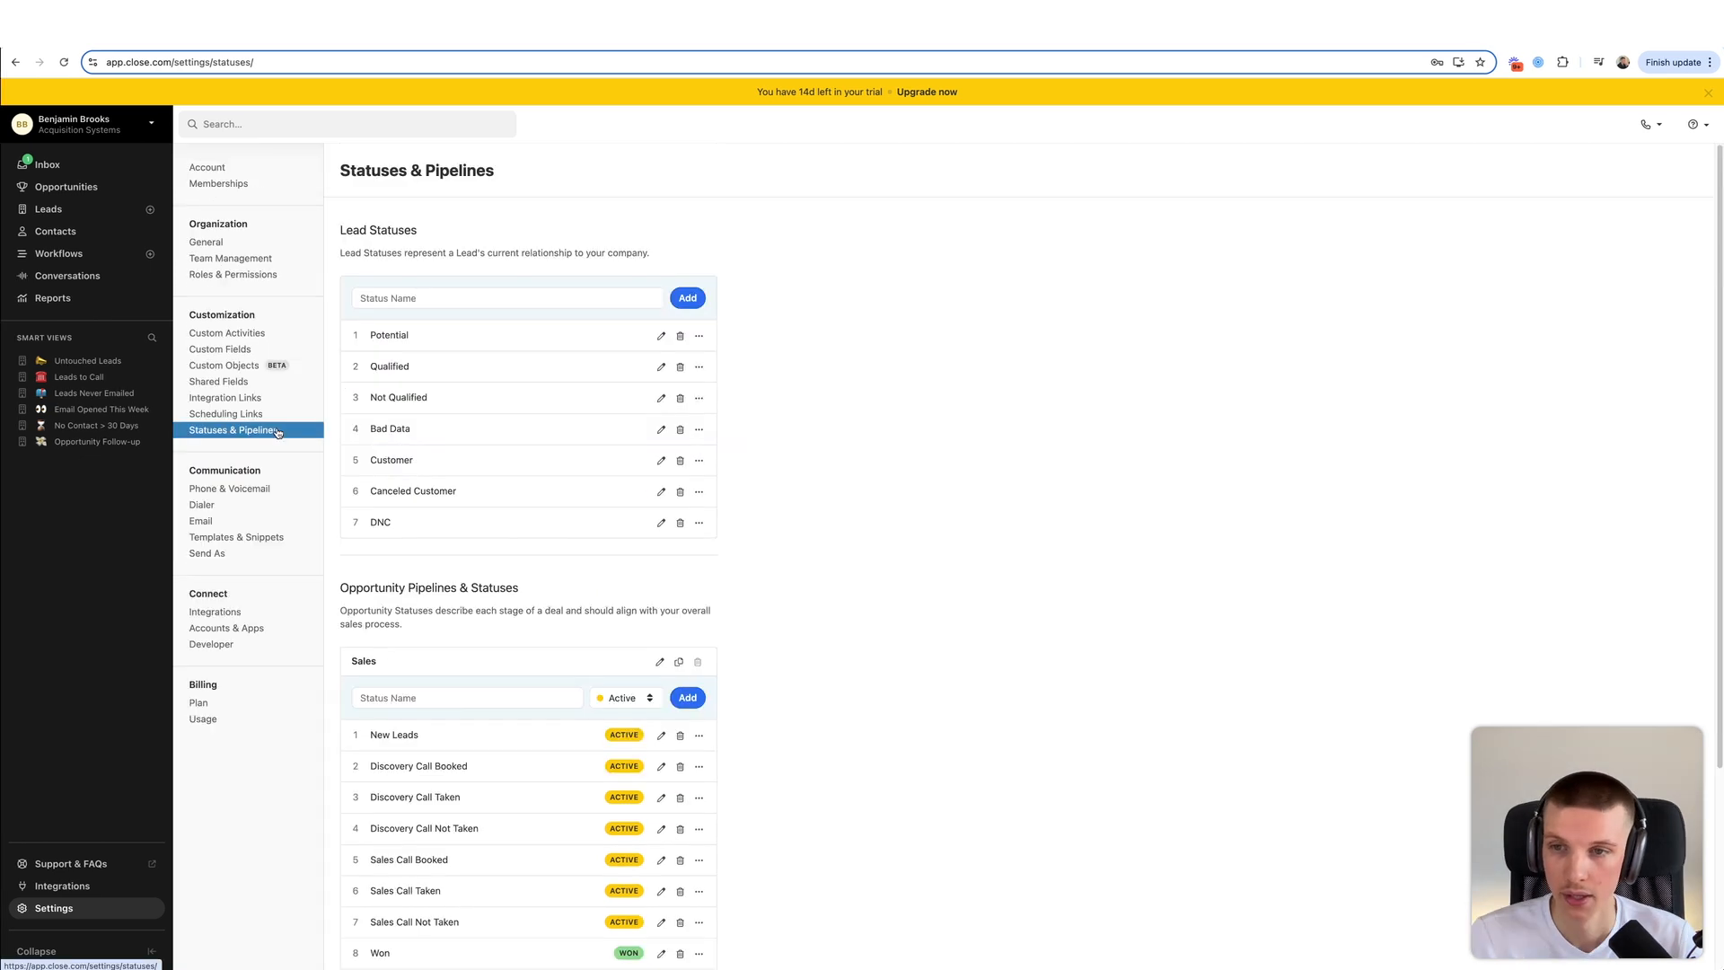
# - Check the Custom Activities list, which holds only Qualification Call, and begin a new activity type
pyautogui.click(267, 334)
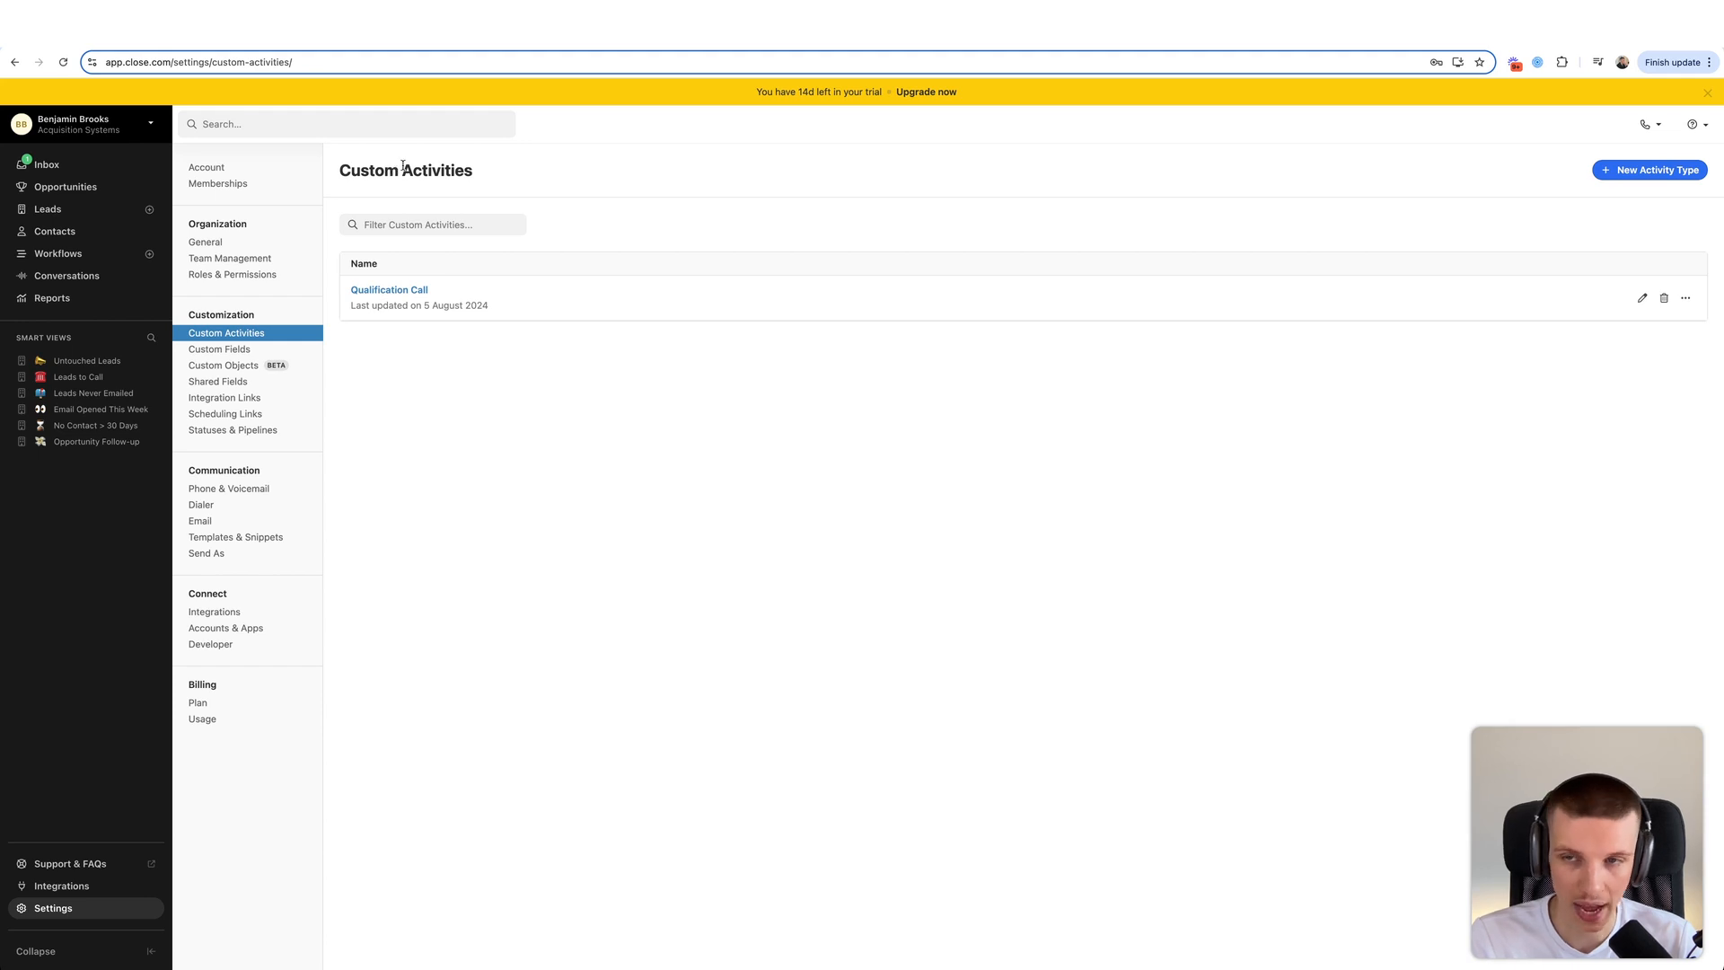
pyautogui.moveTo(403, 166); pyautogui.dragTo(508, 175)
pyautogui.click(508, 176)
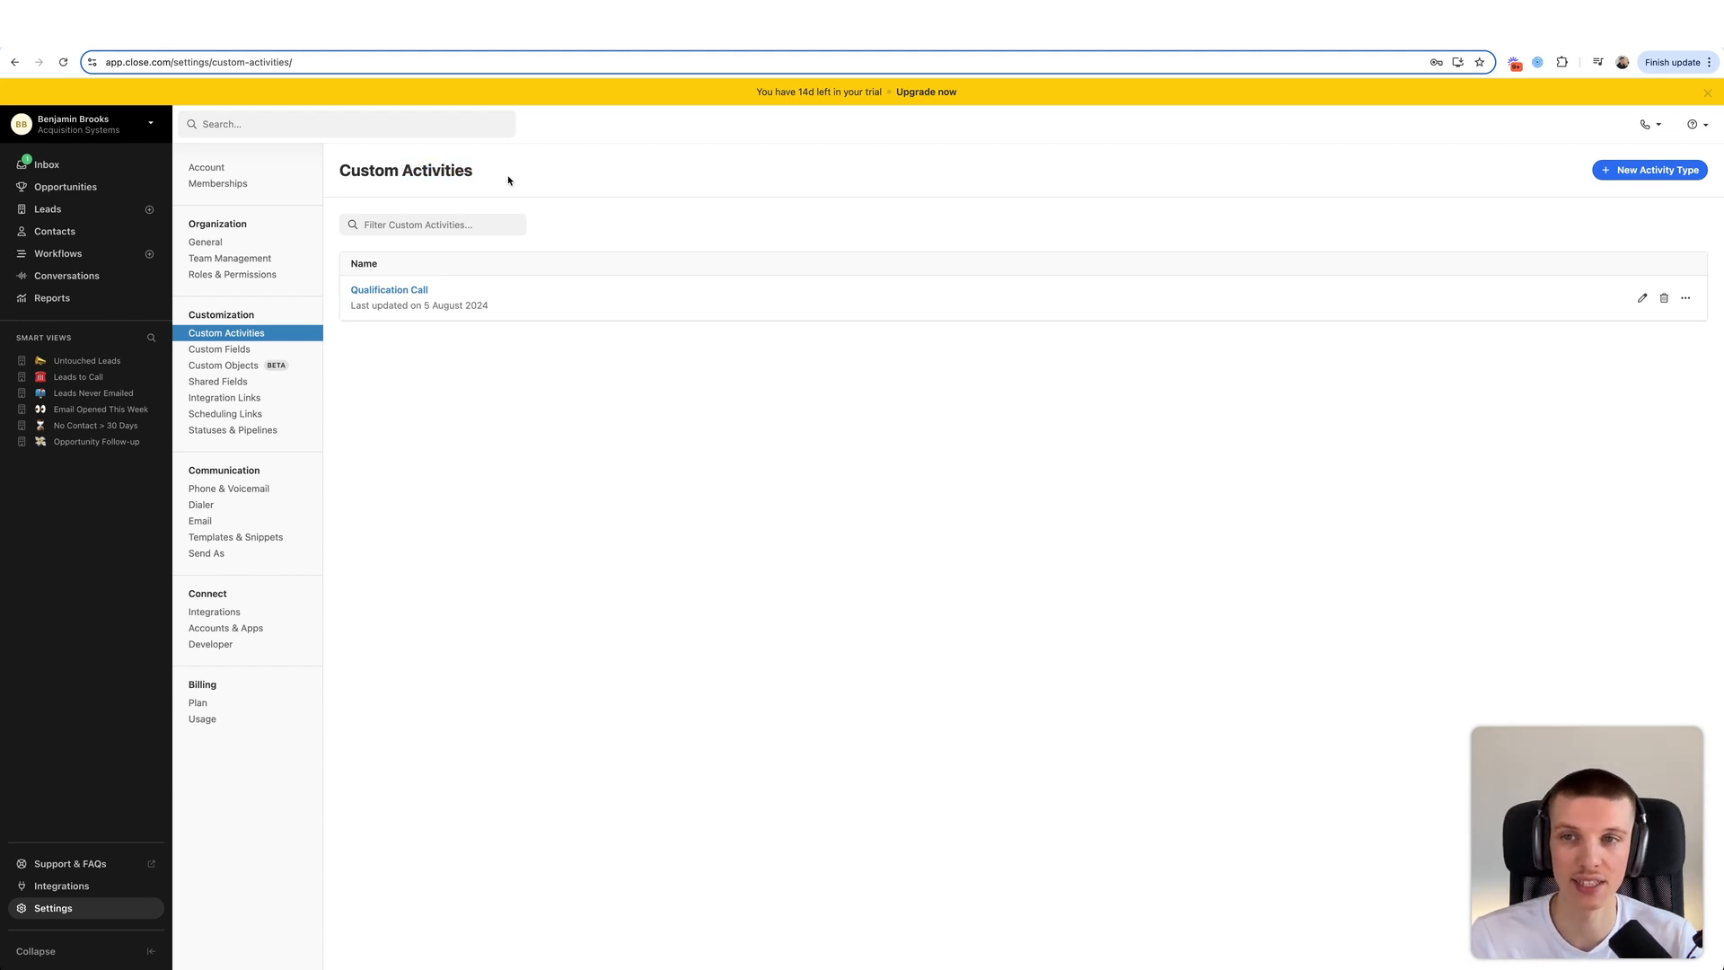
pyautogui.moveTo(396, 170); pyautogui.dragTo(330, 170)
pyautogui.click(344, 169)
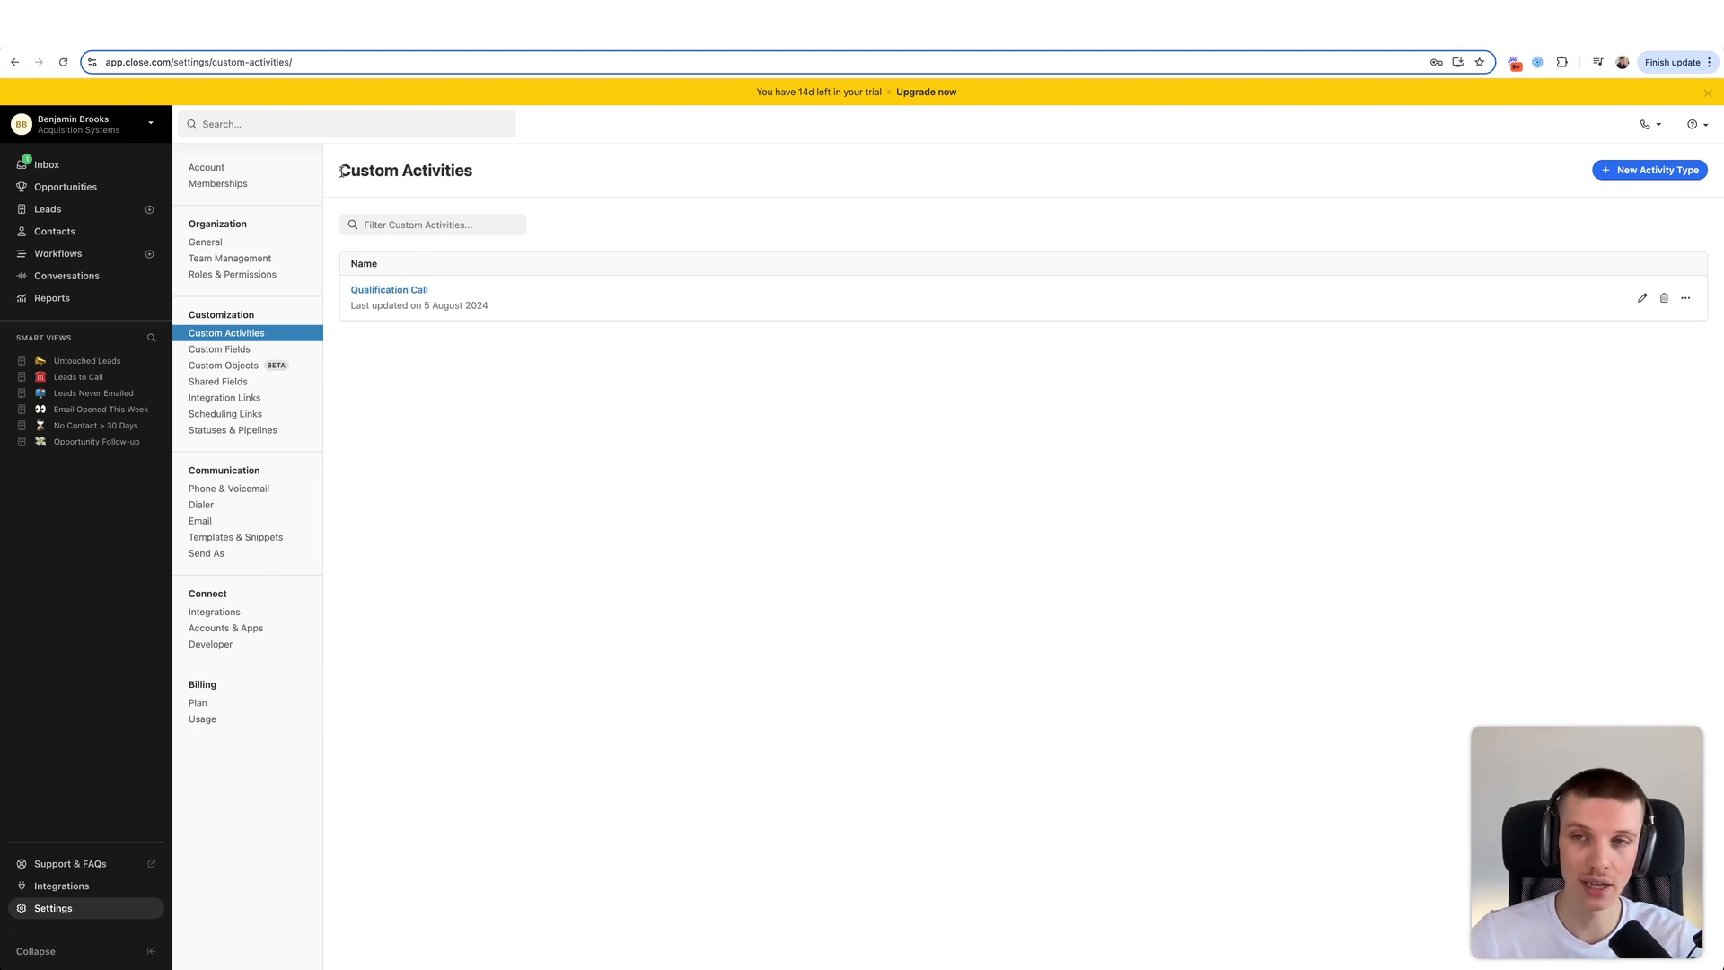
pyautogui.click(263, 431)
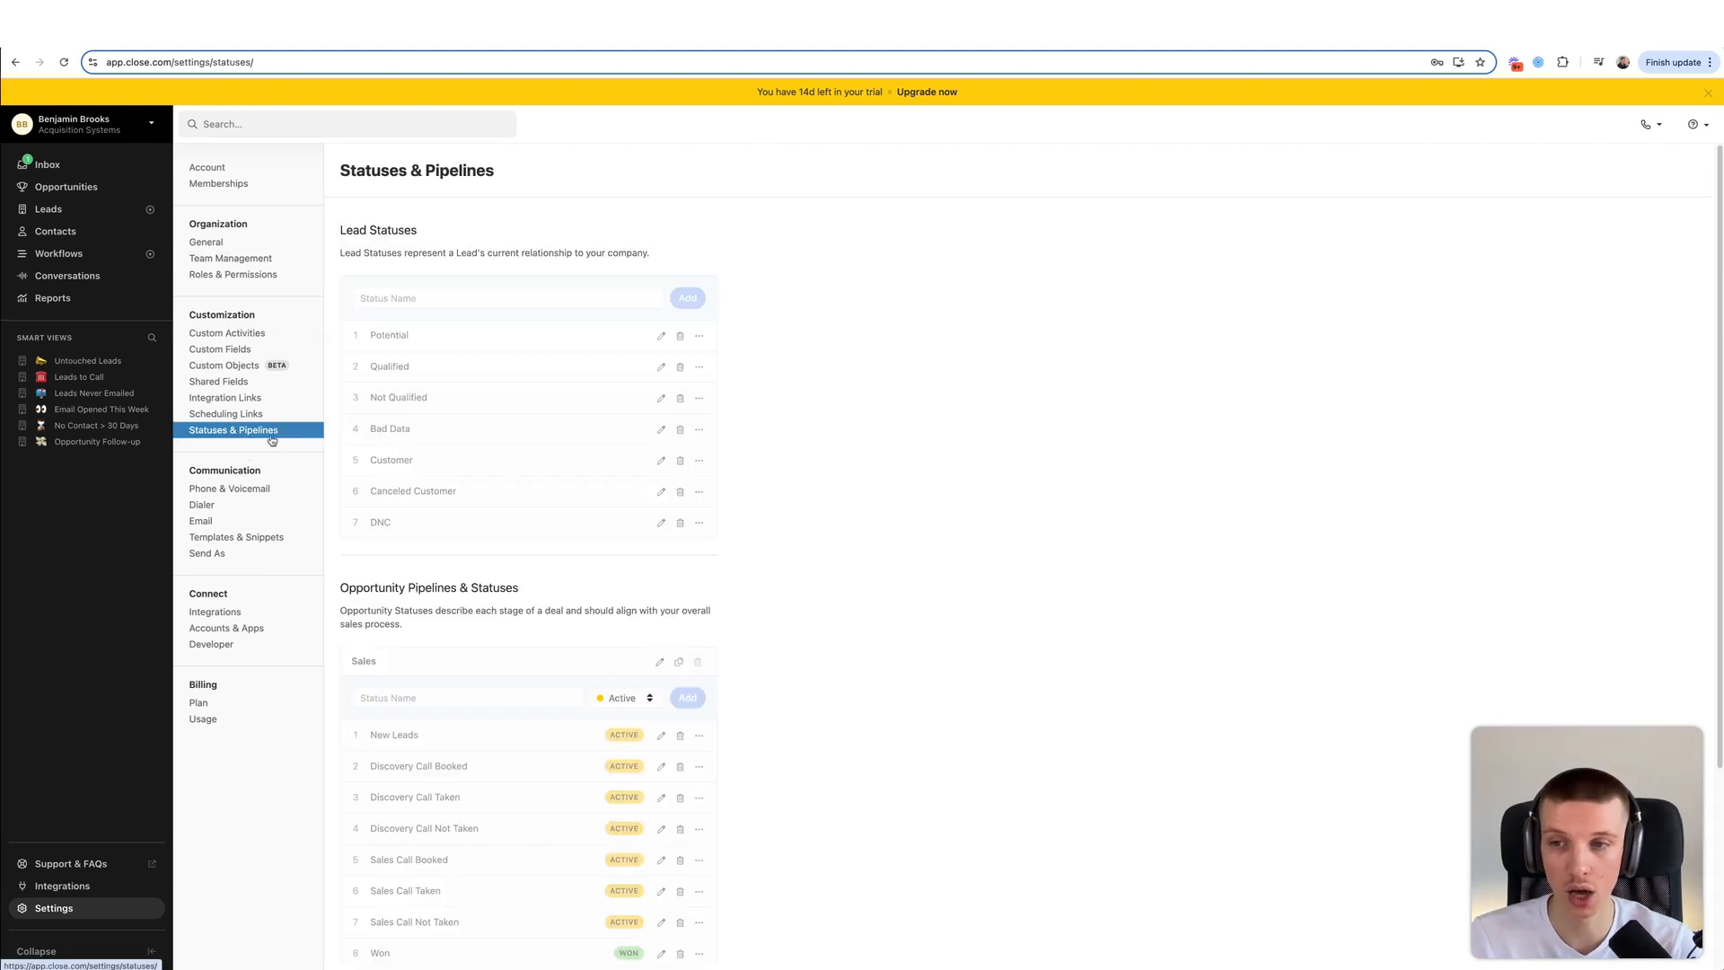
pyautogui.scroll(-1, 539, 646)
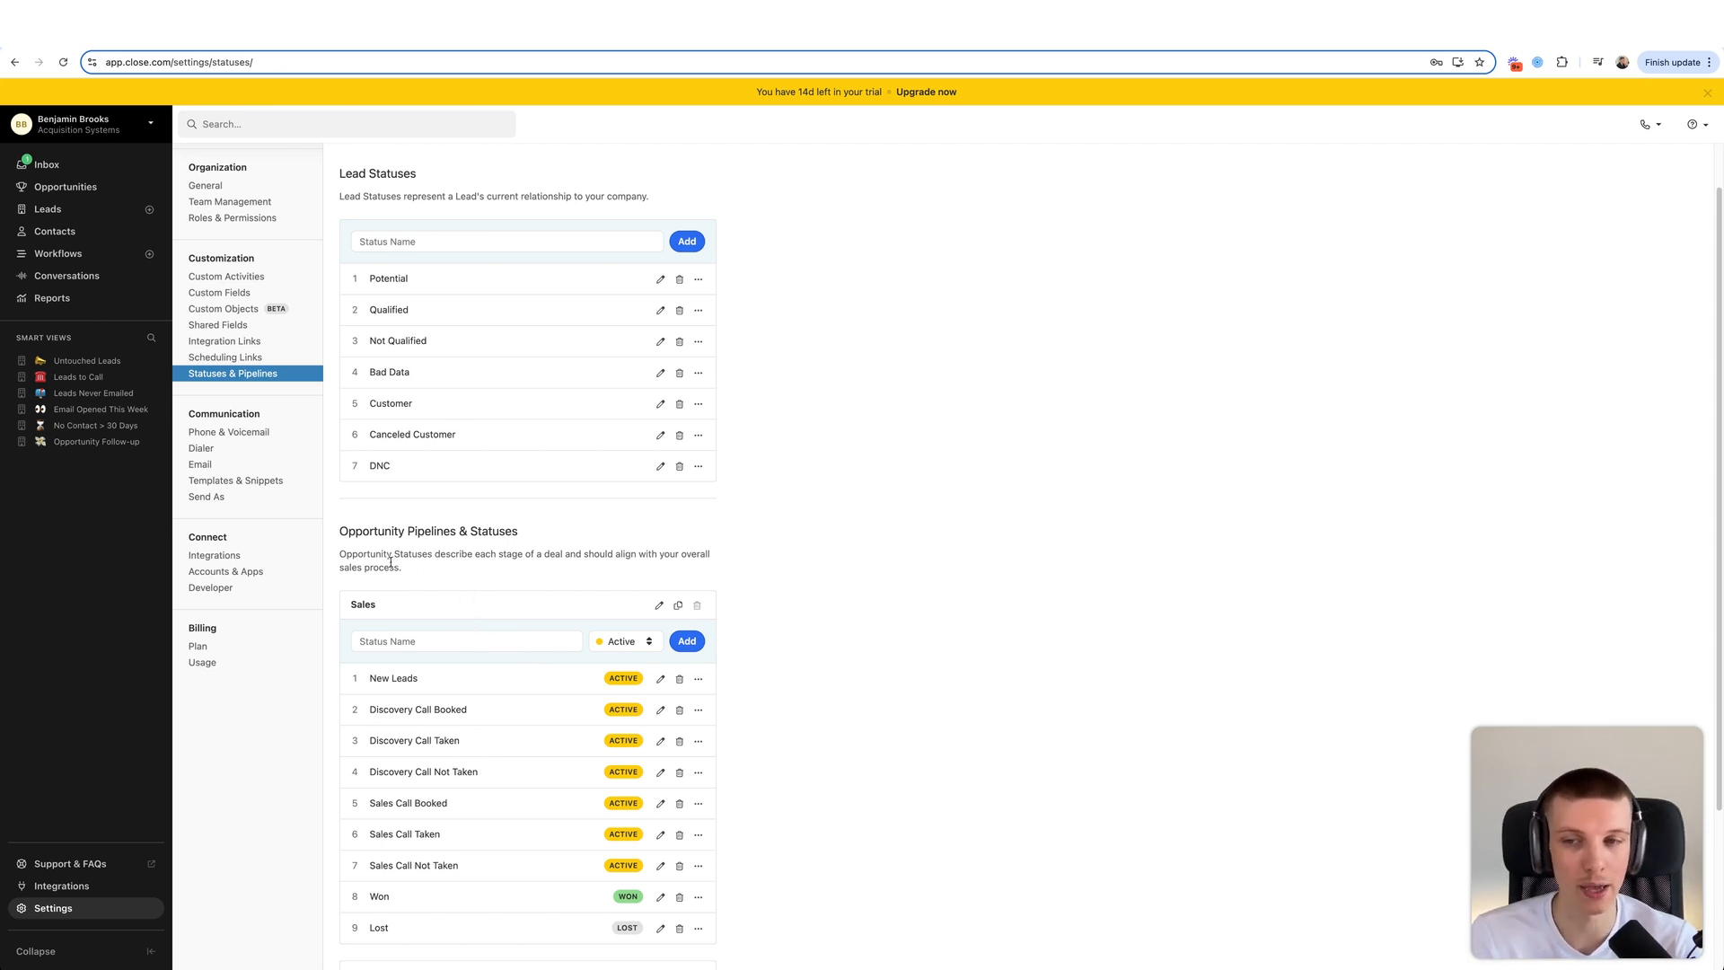
pyautogui.click(255, 277)
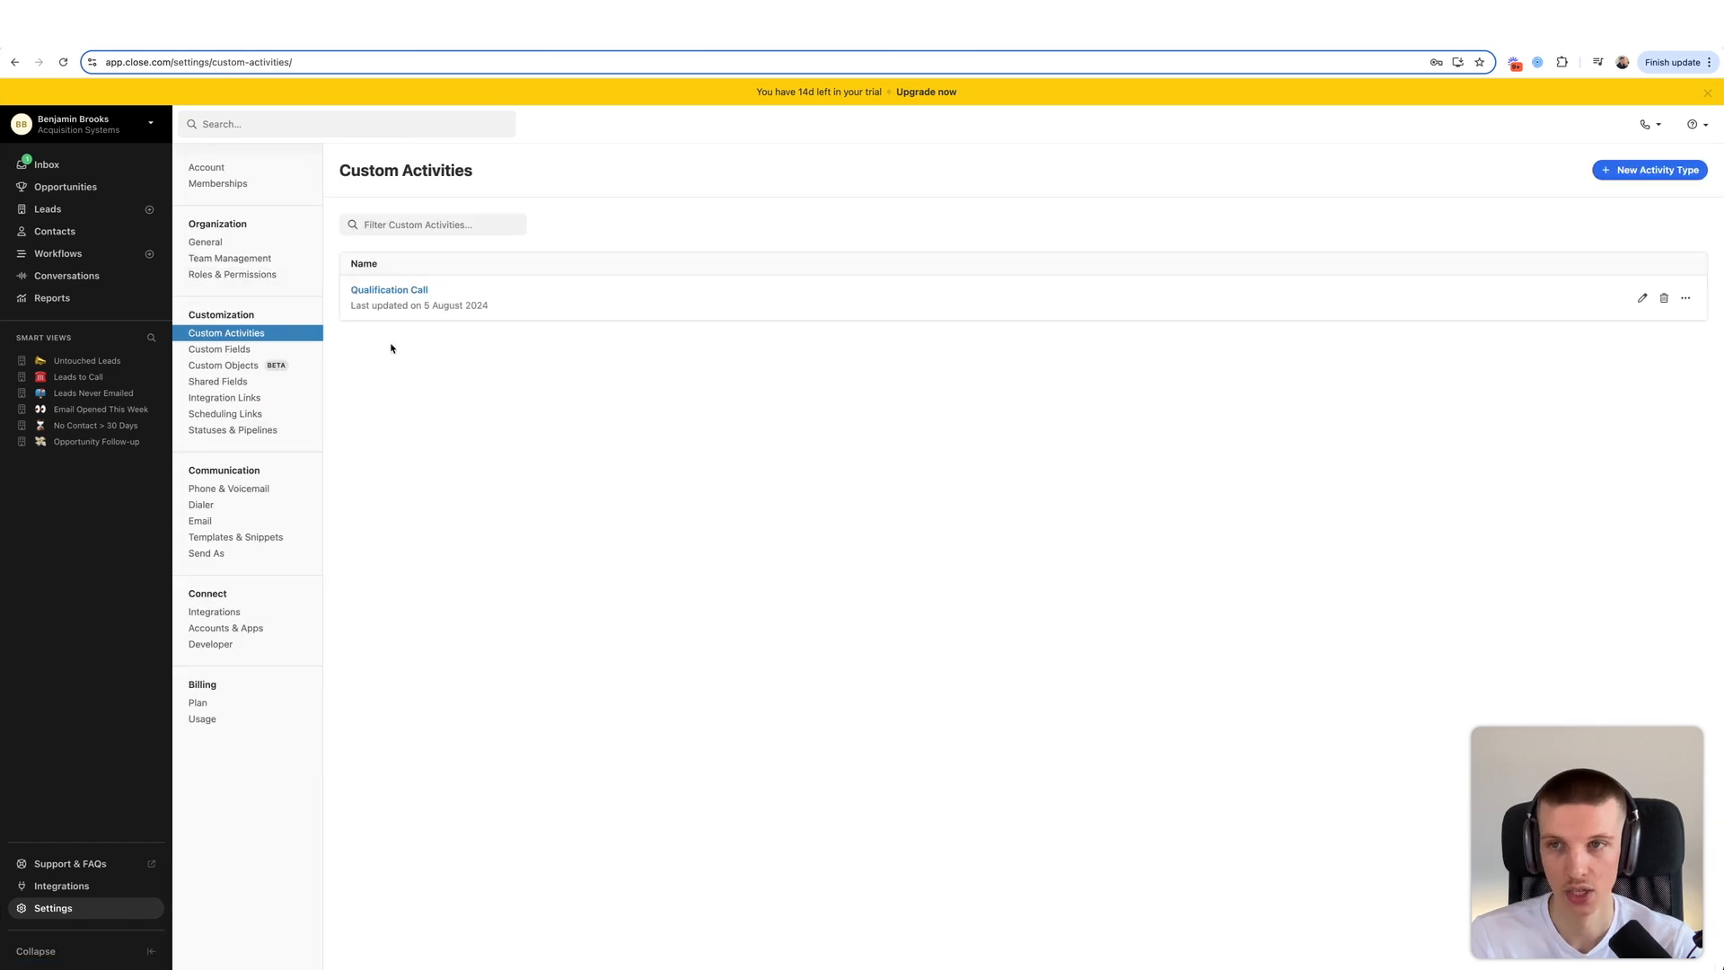
pyautogui.click(1620, 171)
# - Name the new activity type '01. Enrolled in Campaign' and save it
pyautogui.click(925, 243)
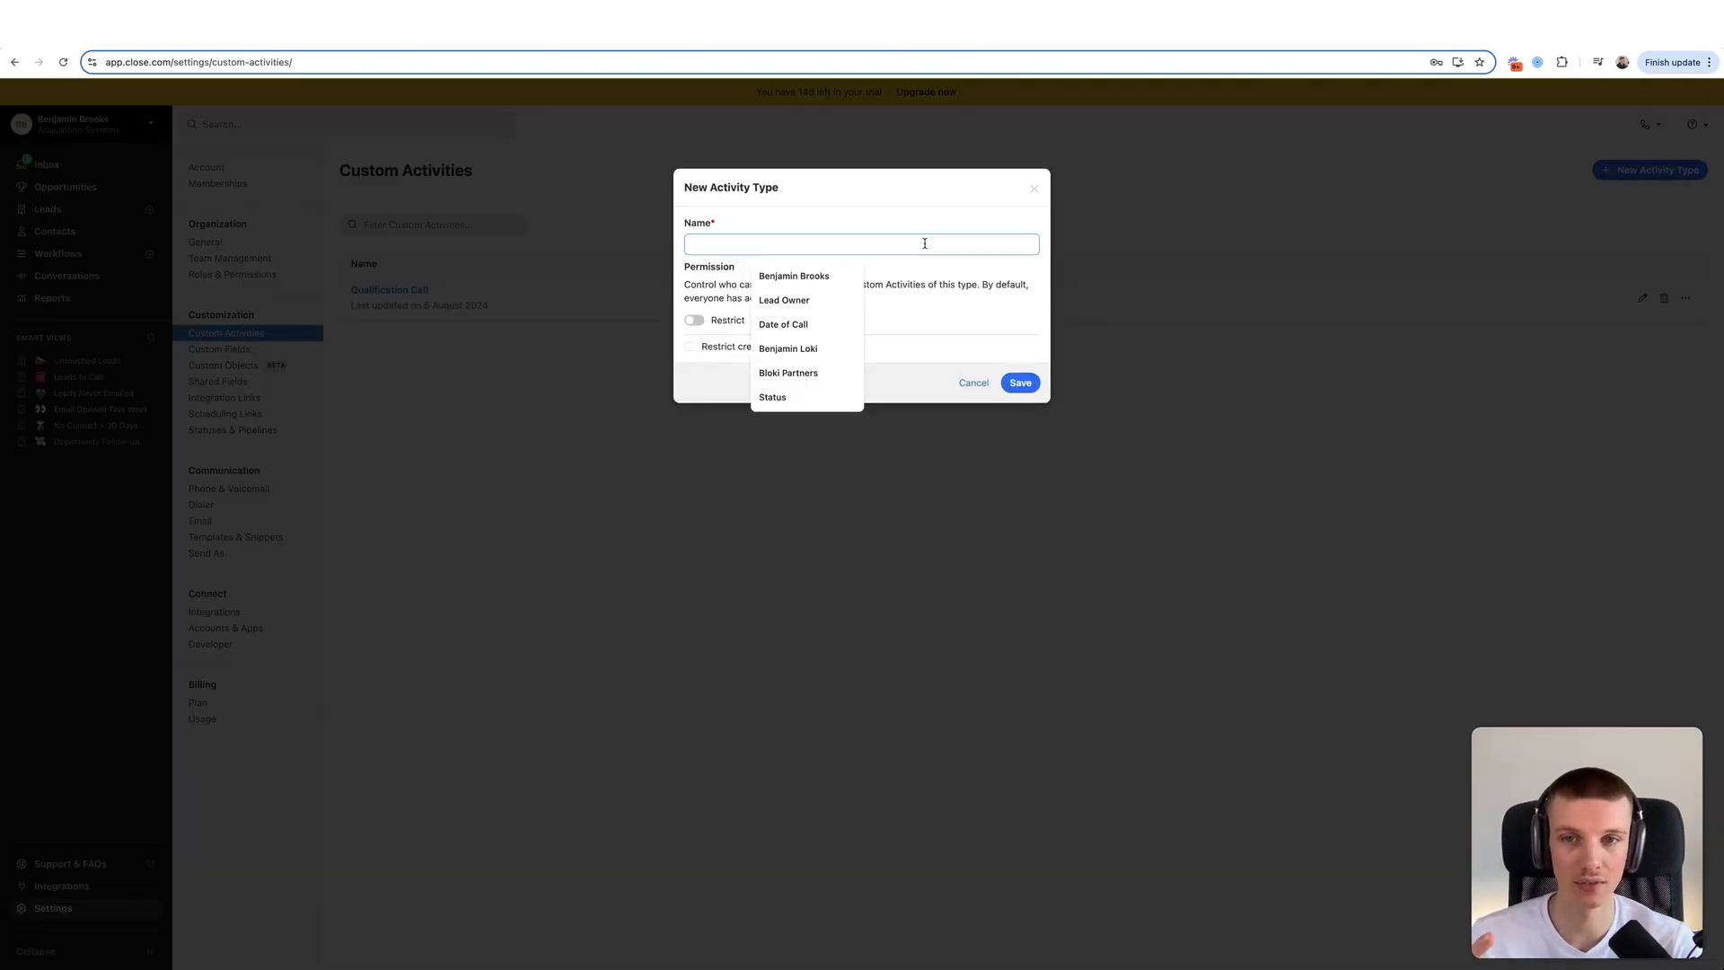
pyautogui.write('01.')
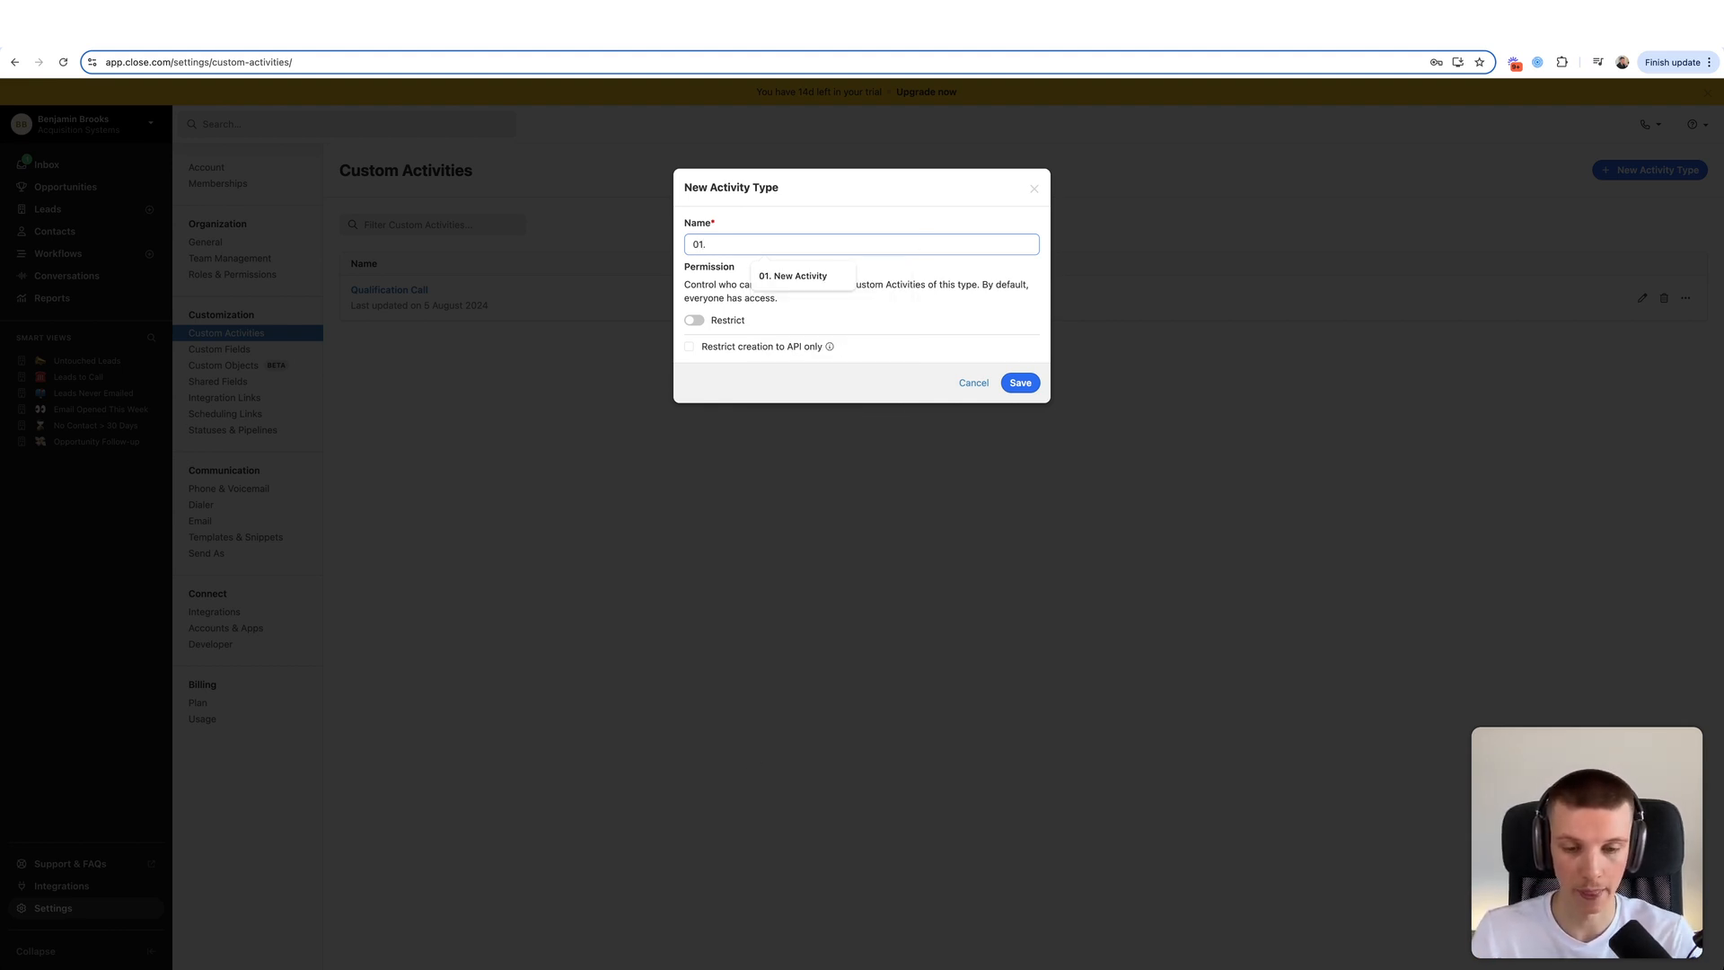
pyautogui.press('super+Tab')
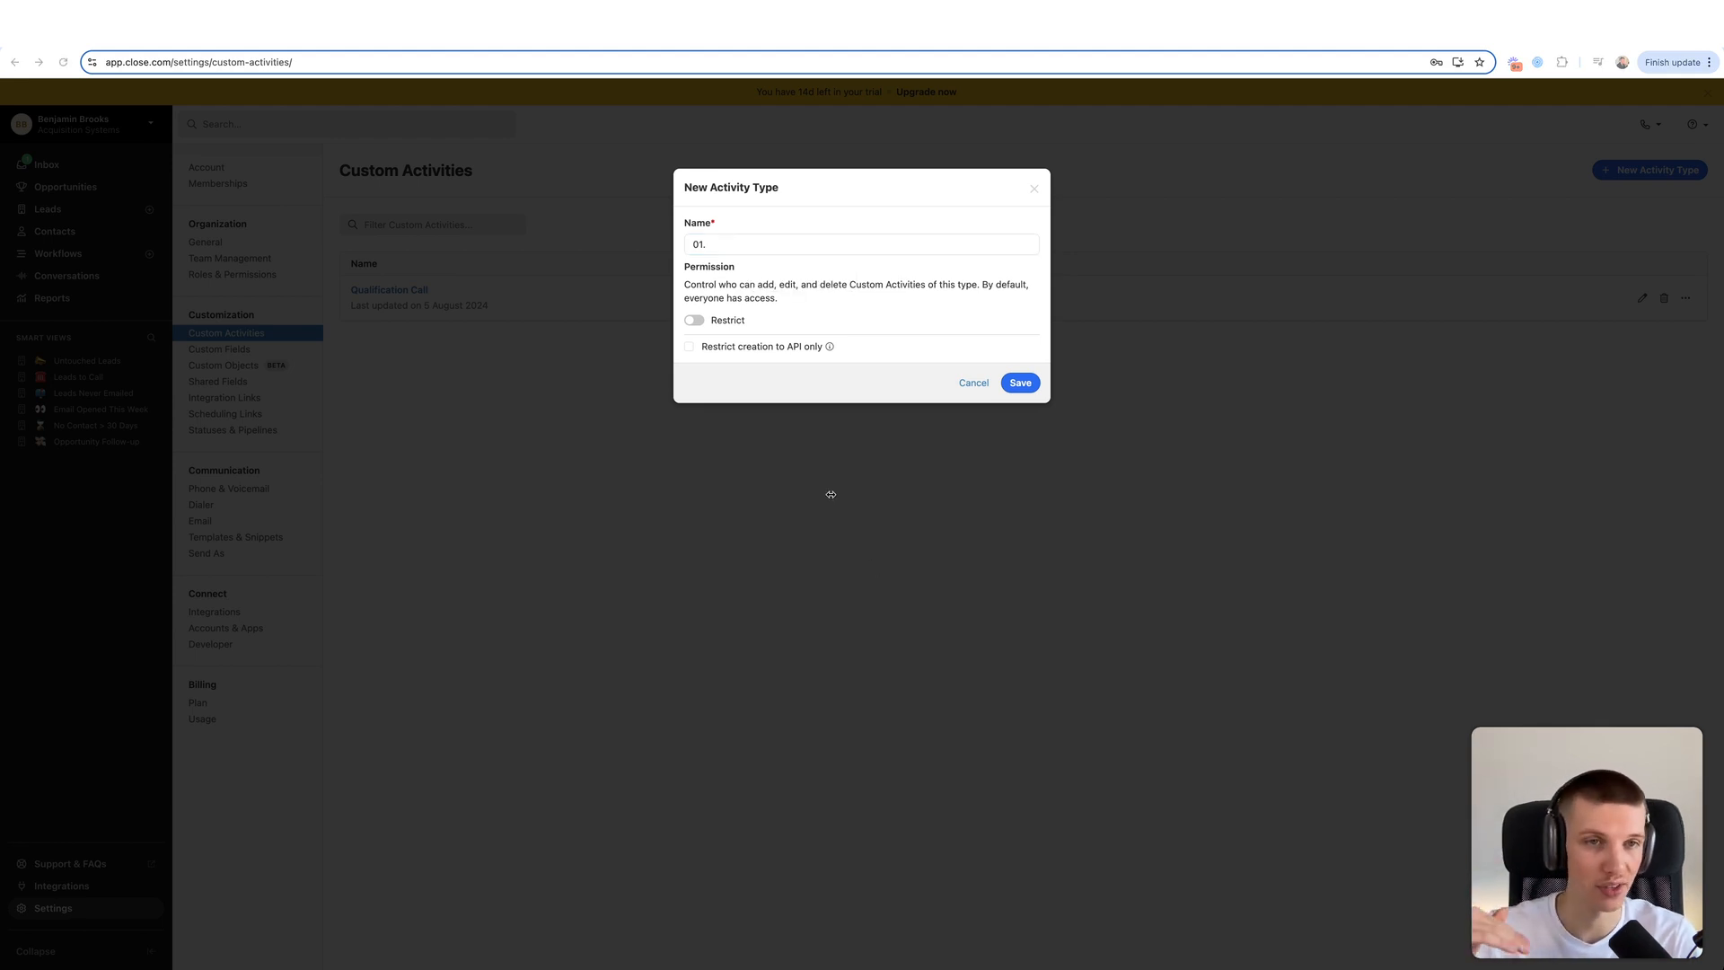
pyautogui.click(716, 247)
pyautogui.write('En')
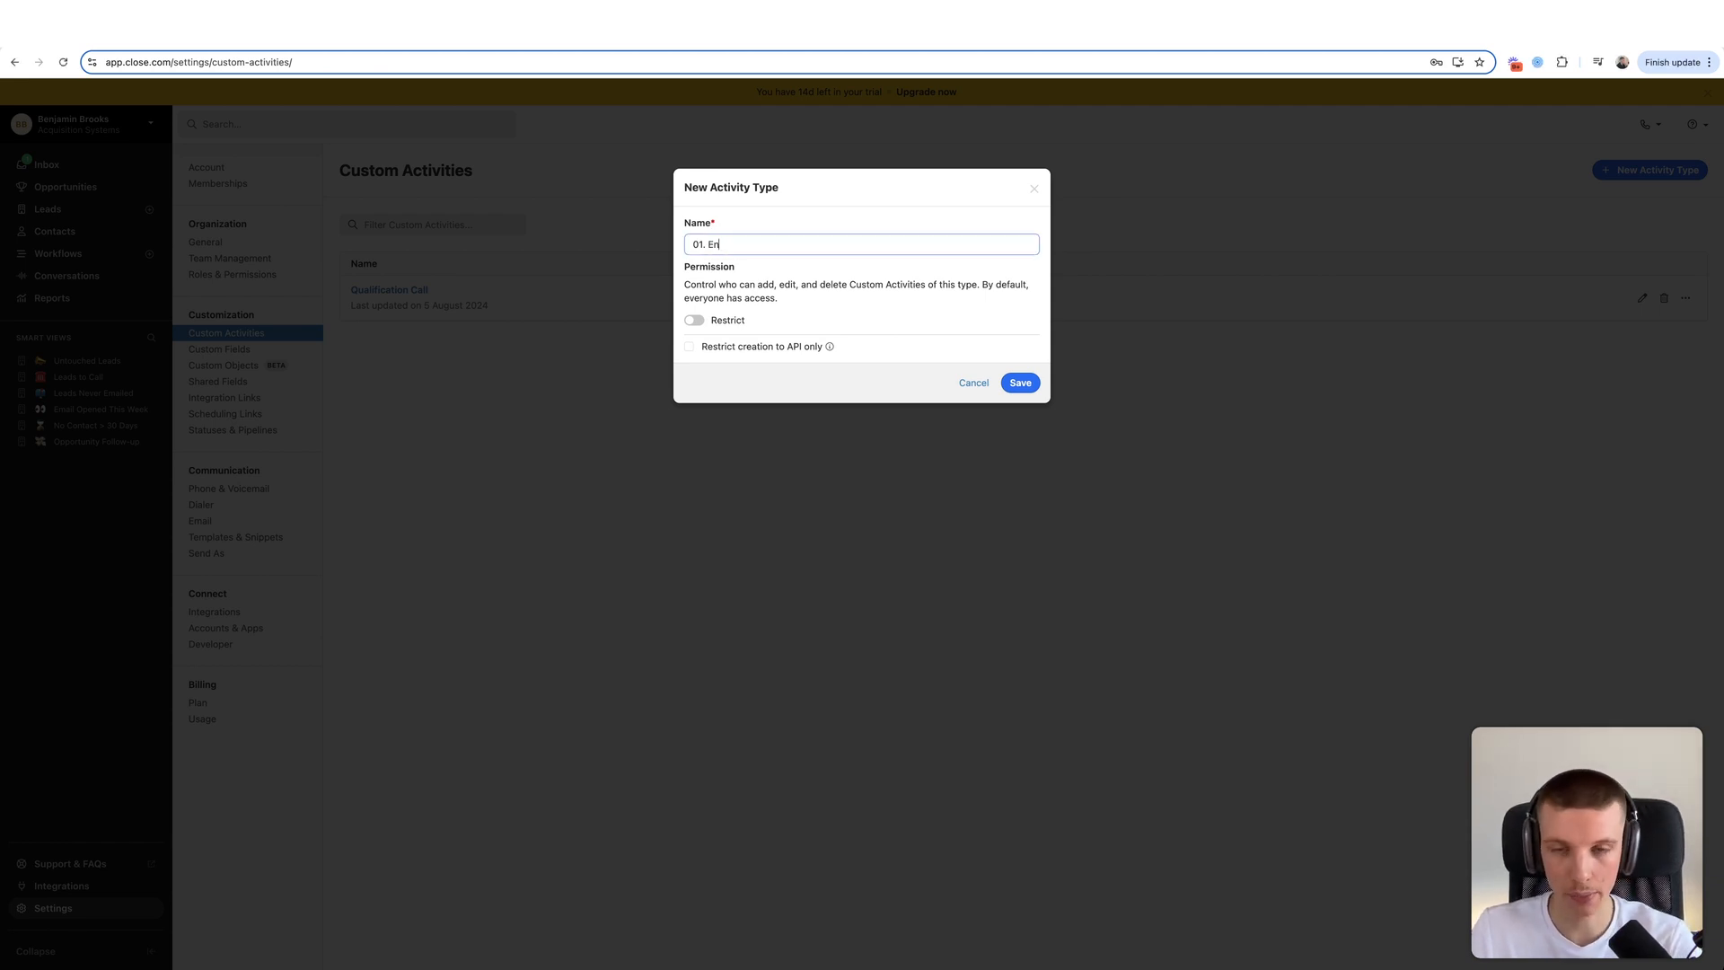
pyautogui.write('rolled in Campaign')
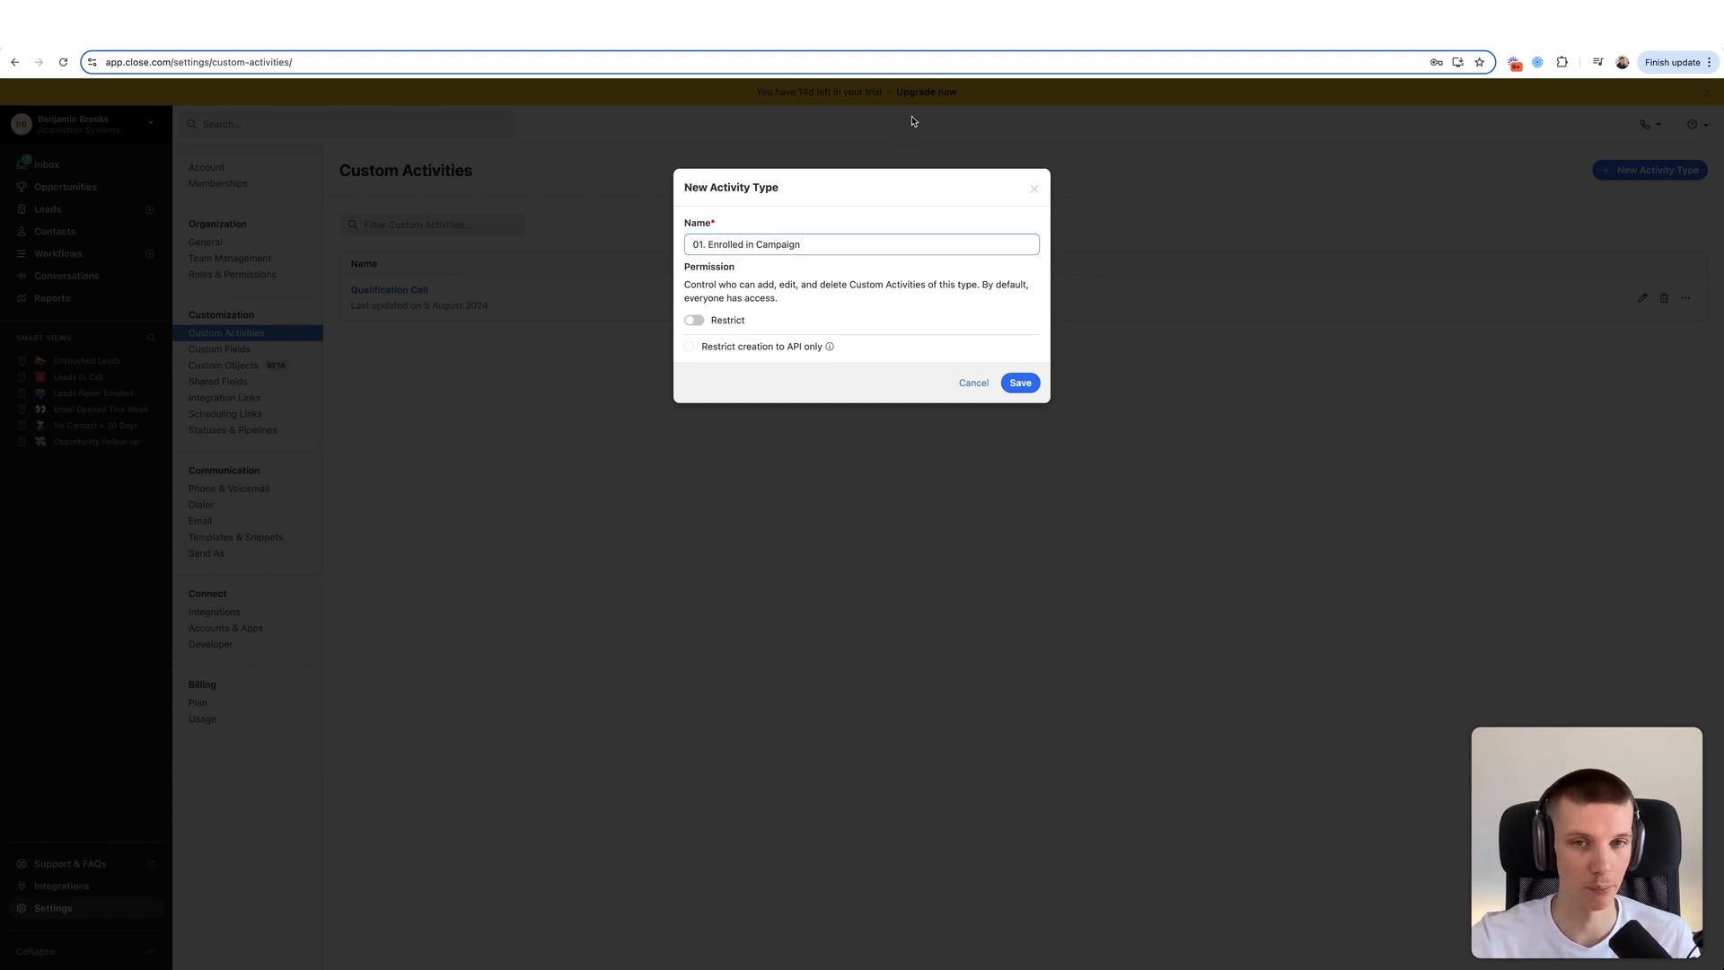
pyautogui.click(1016, 384)
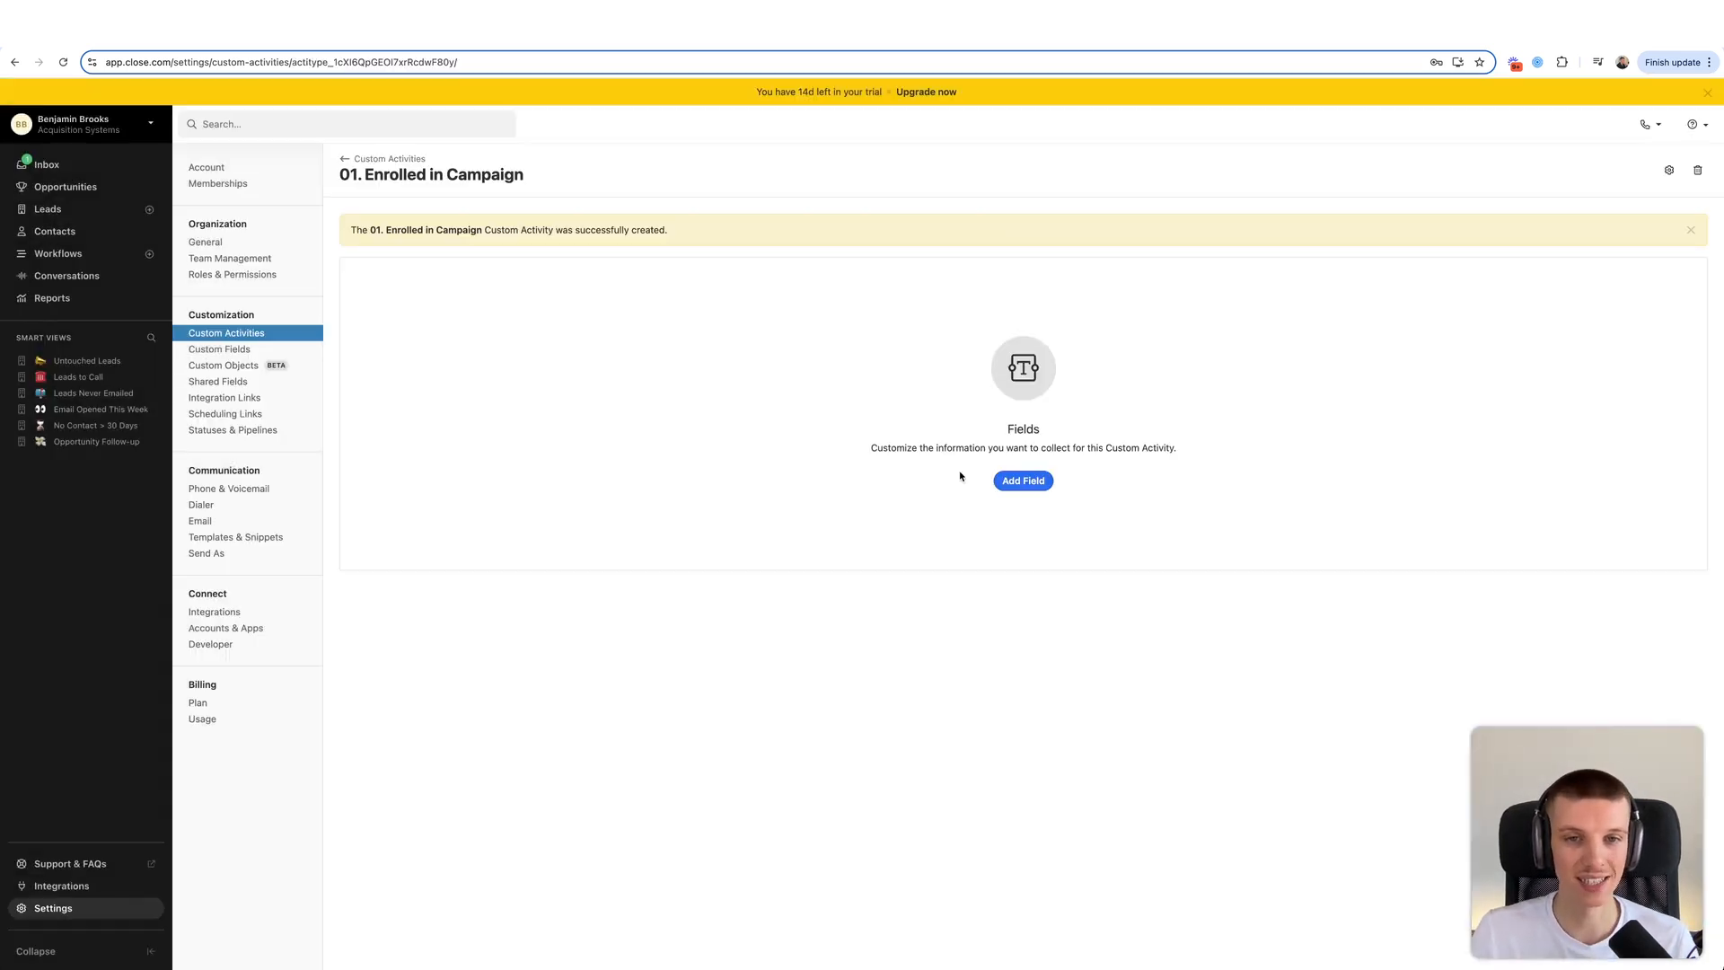
# - Clear the activity description and start a required Date of Activity field of type Date & Time
pyautogui.moveTo(955, 410); pyautogui.dragTo(1177, 473)
pyautogui.click(1180, 477)
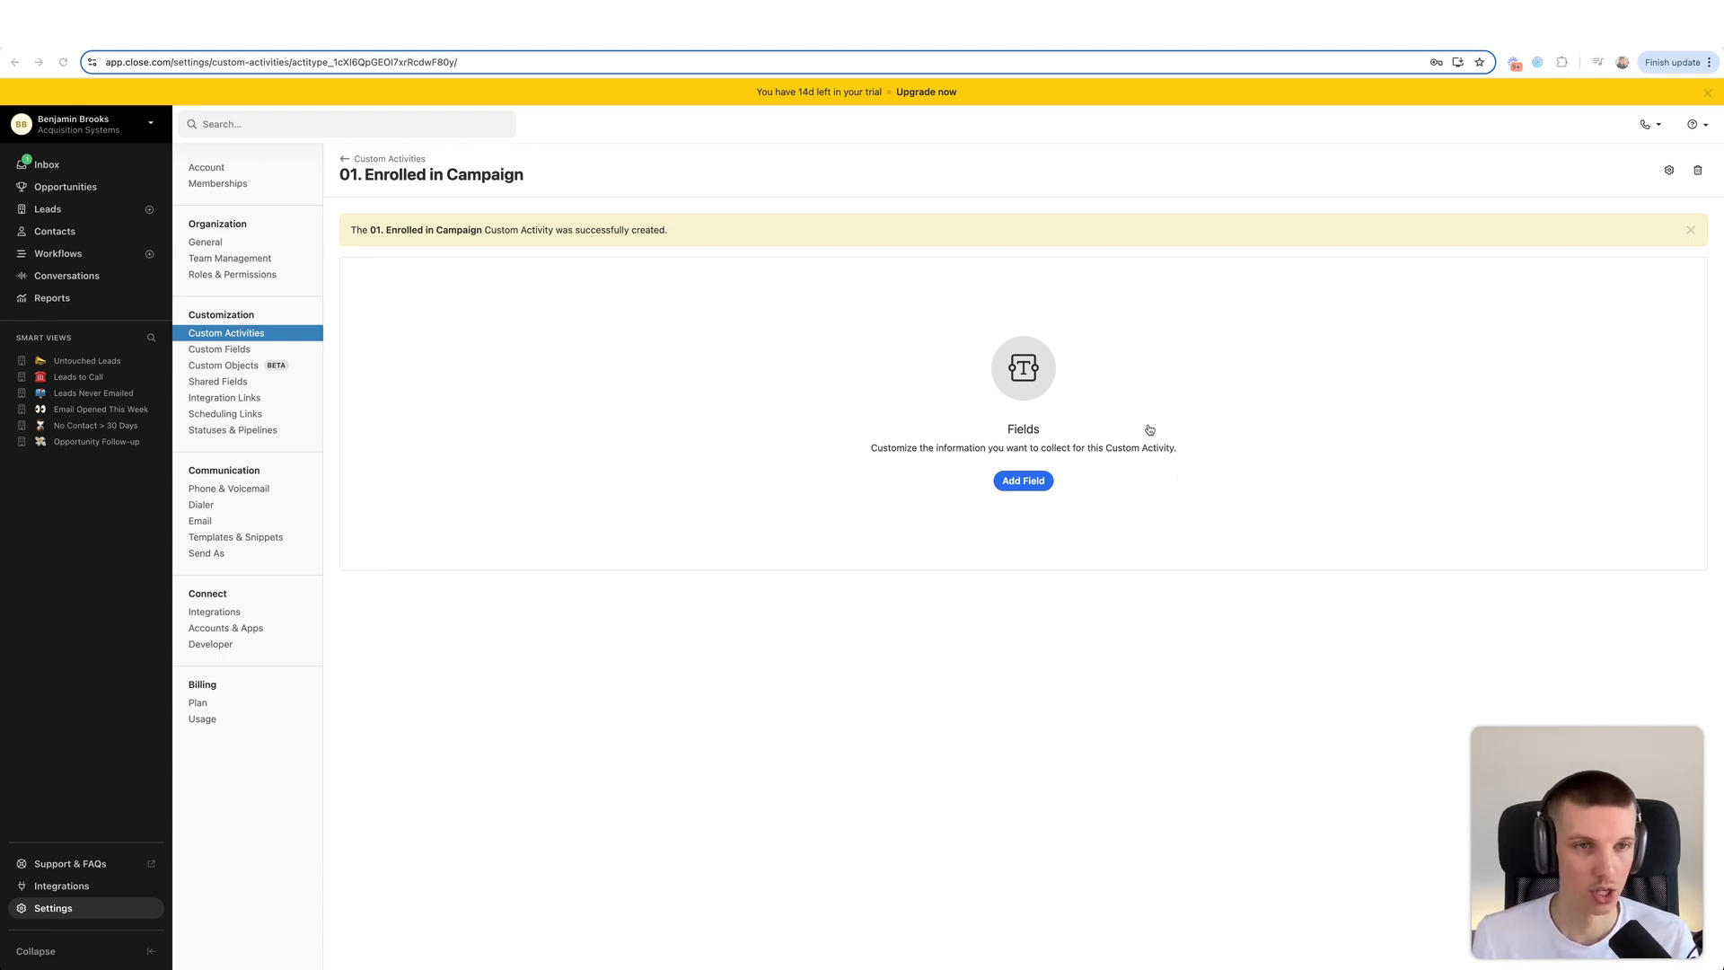
pyautogui.click(1023, 480)
pyautogui.write('Date')
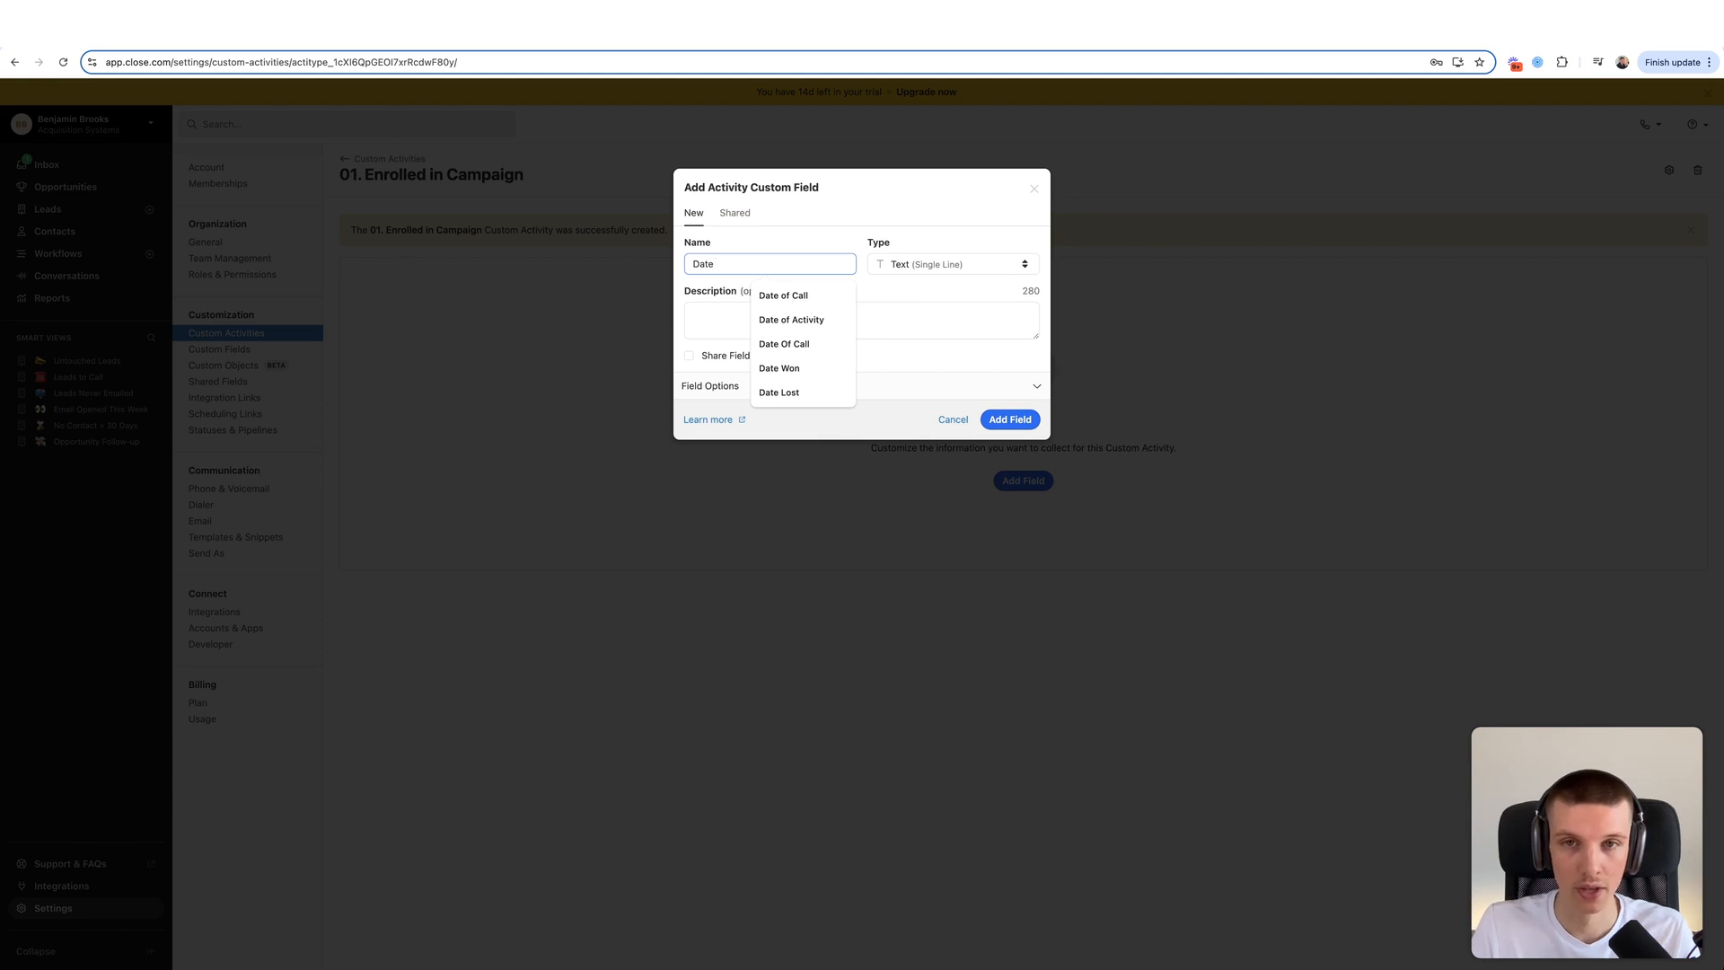
pyautogui.write(' of A')
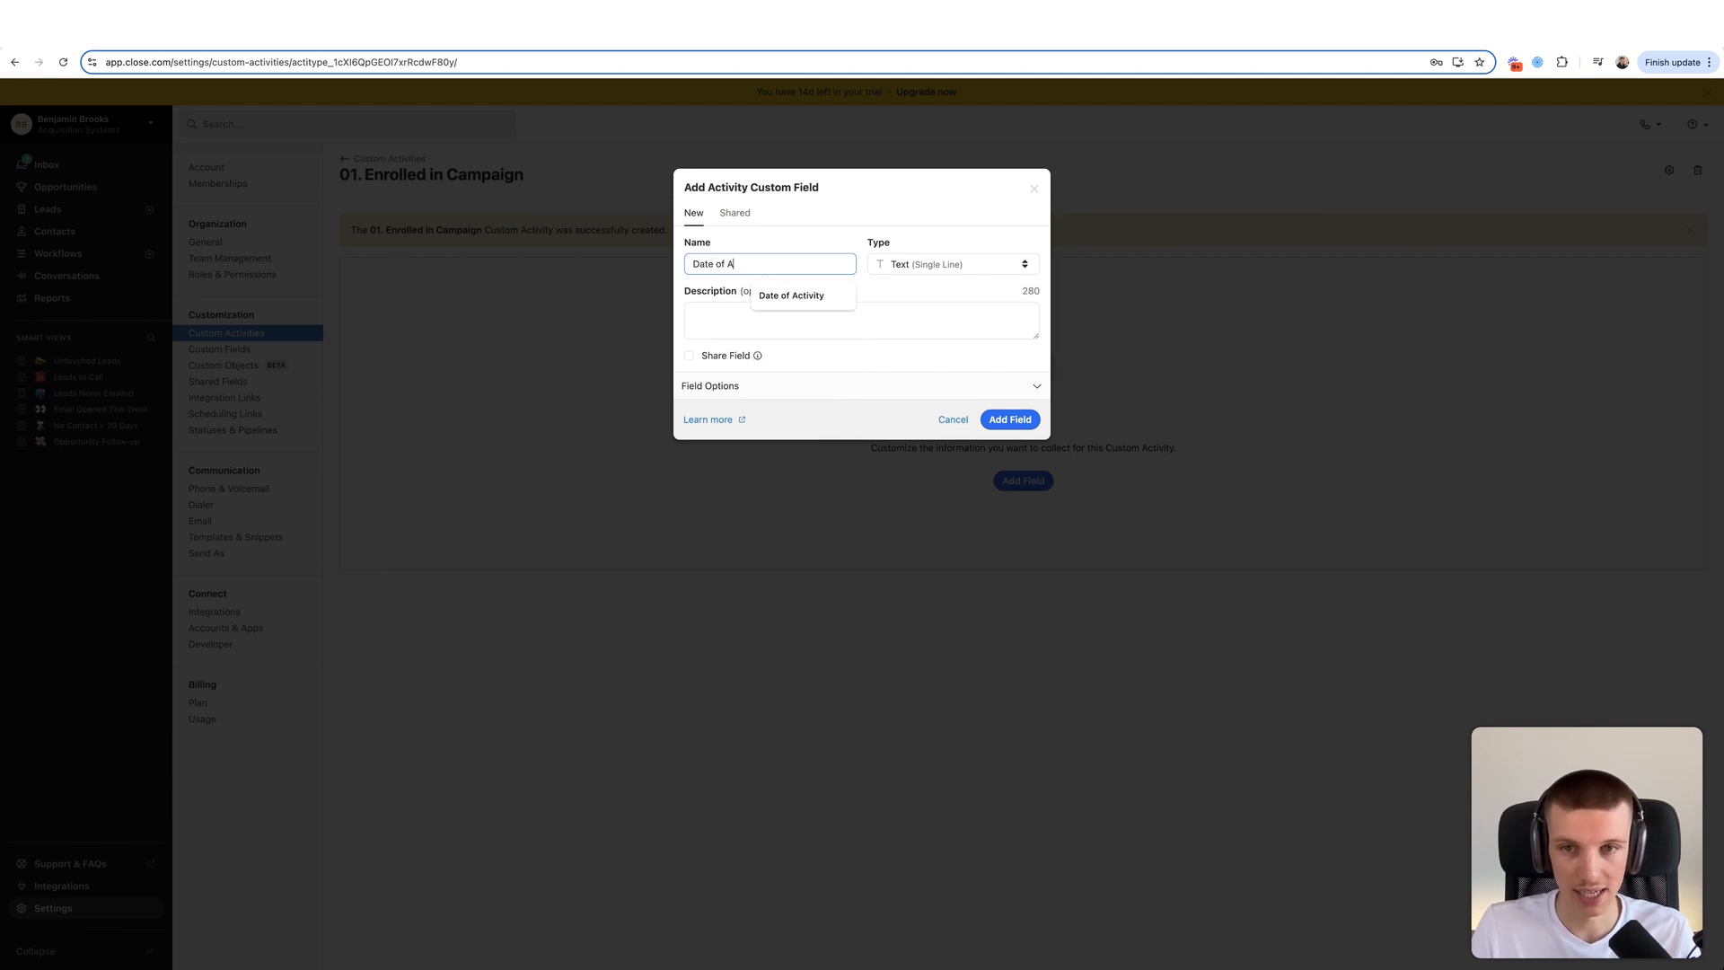
pyautogui.write('ctivity')
pyautogui.click(972, 260)
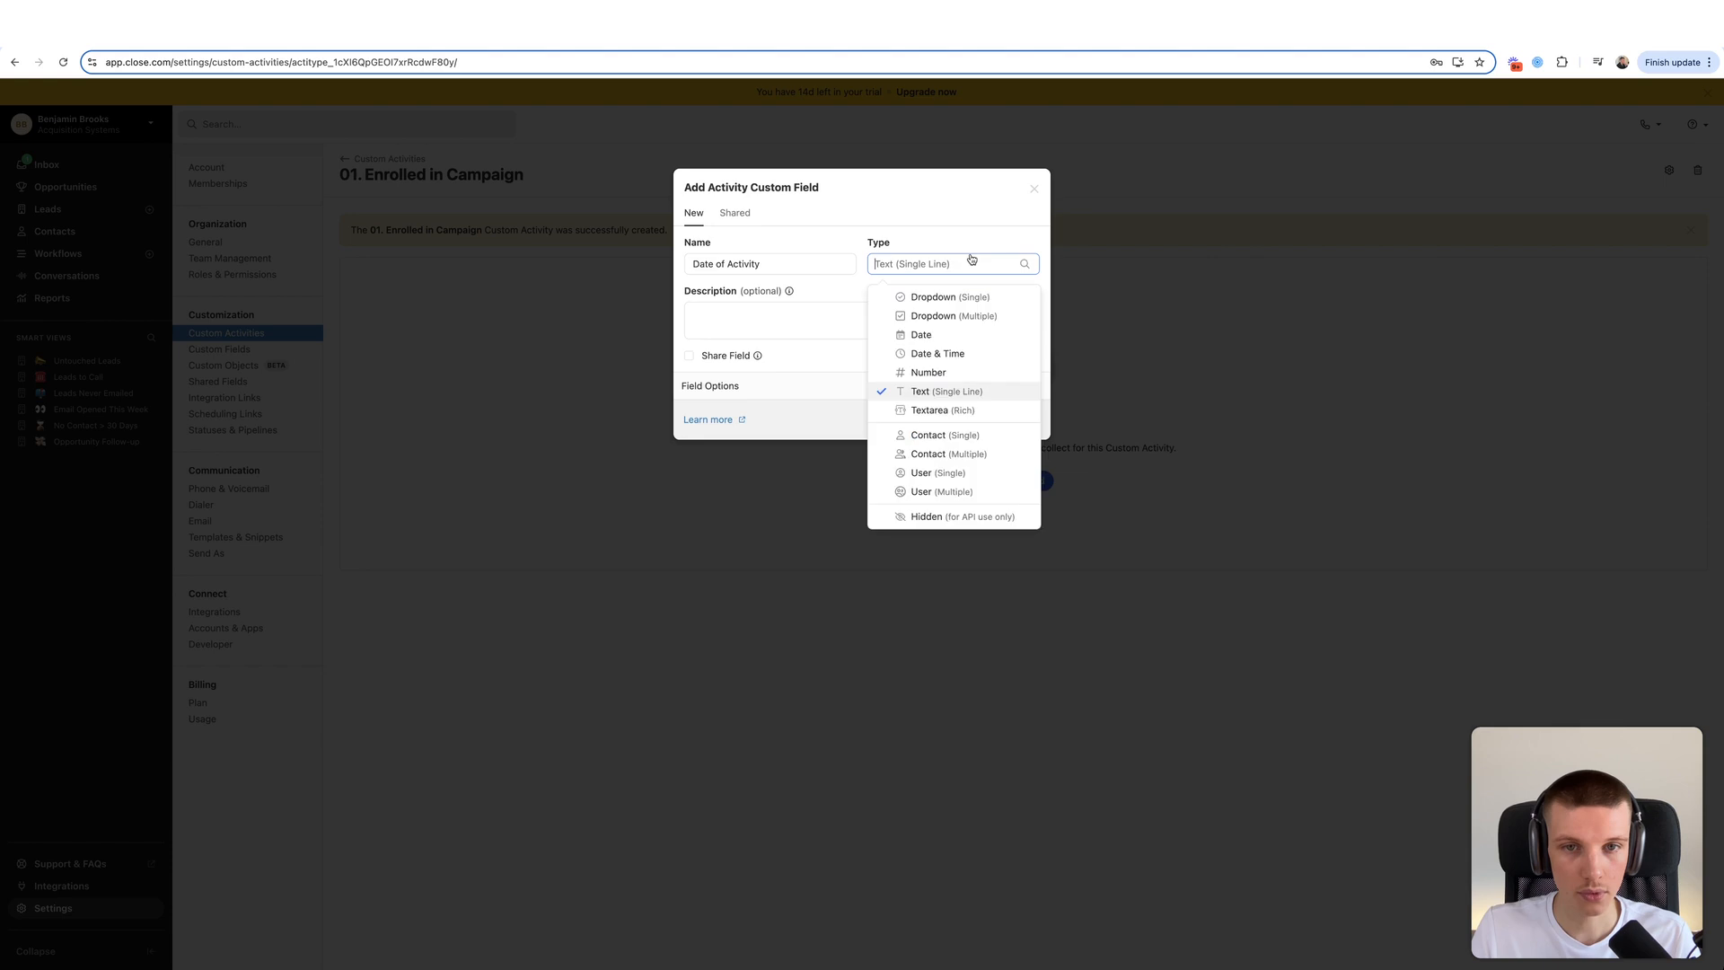
pyautogui.click(939, 412)
pyautogui.click(718, 389)
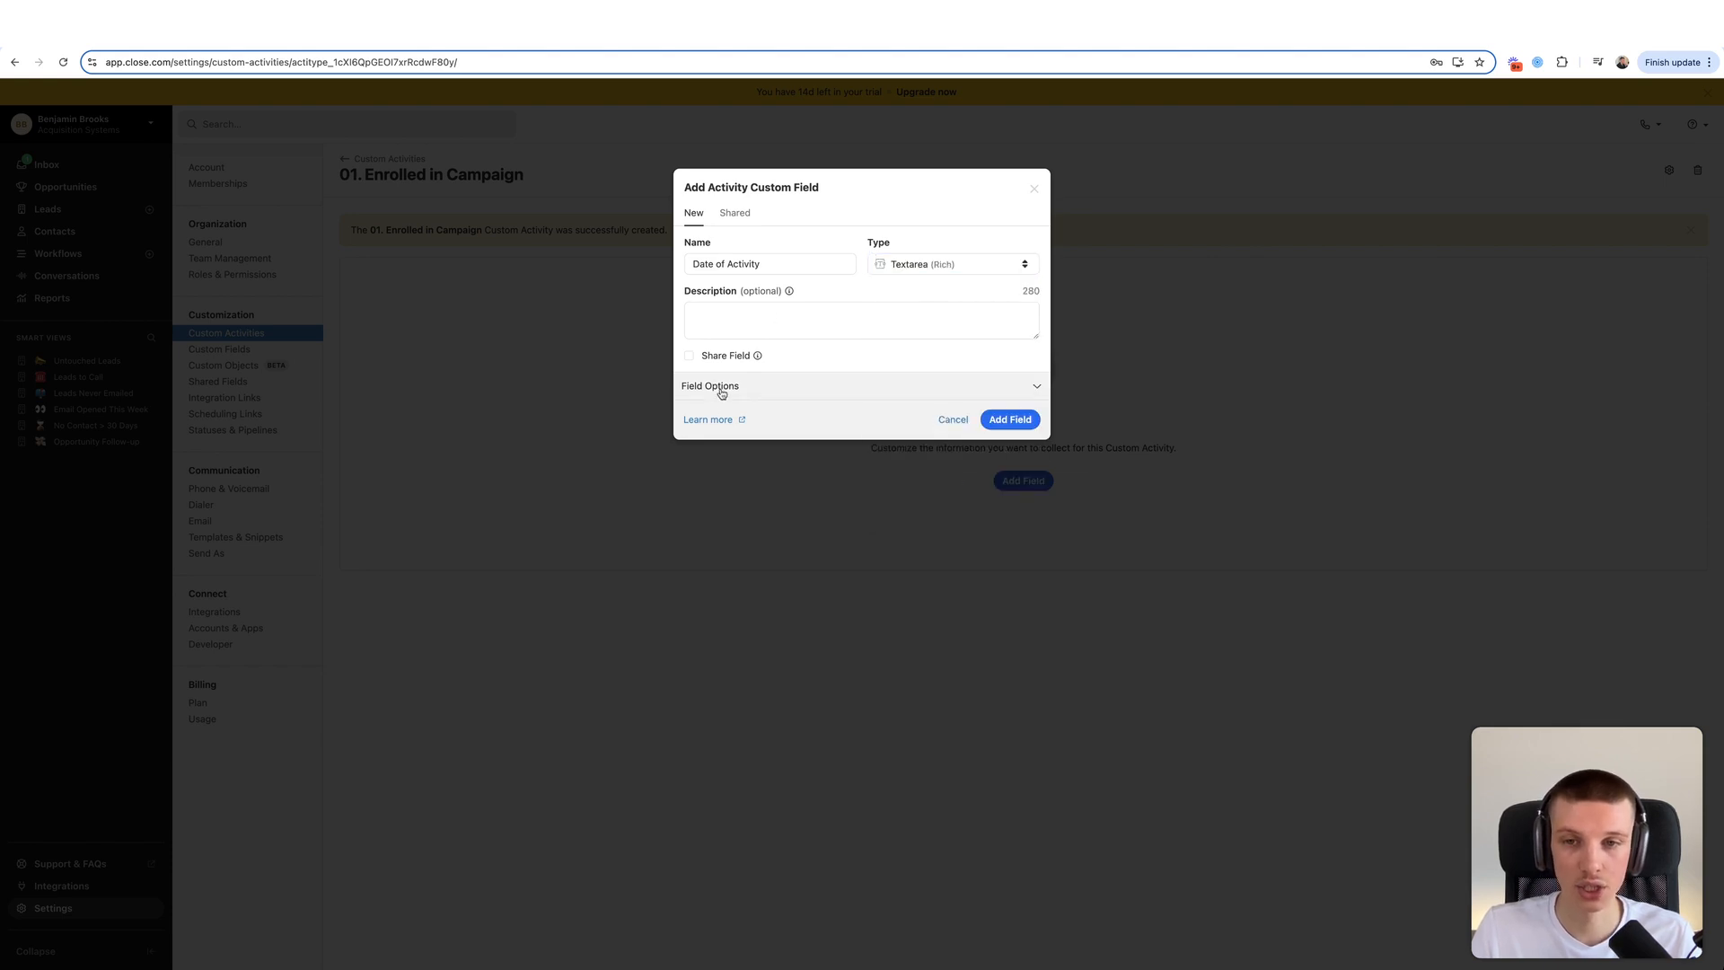
pyautogui.click(742, 418)
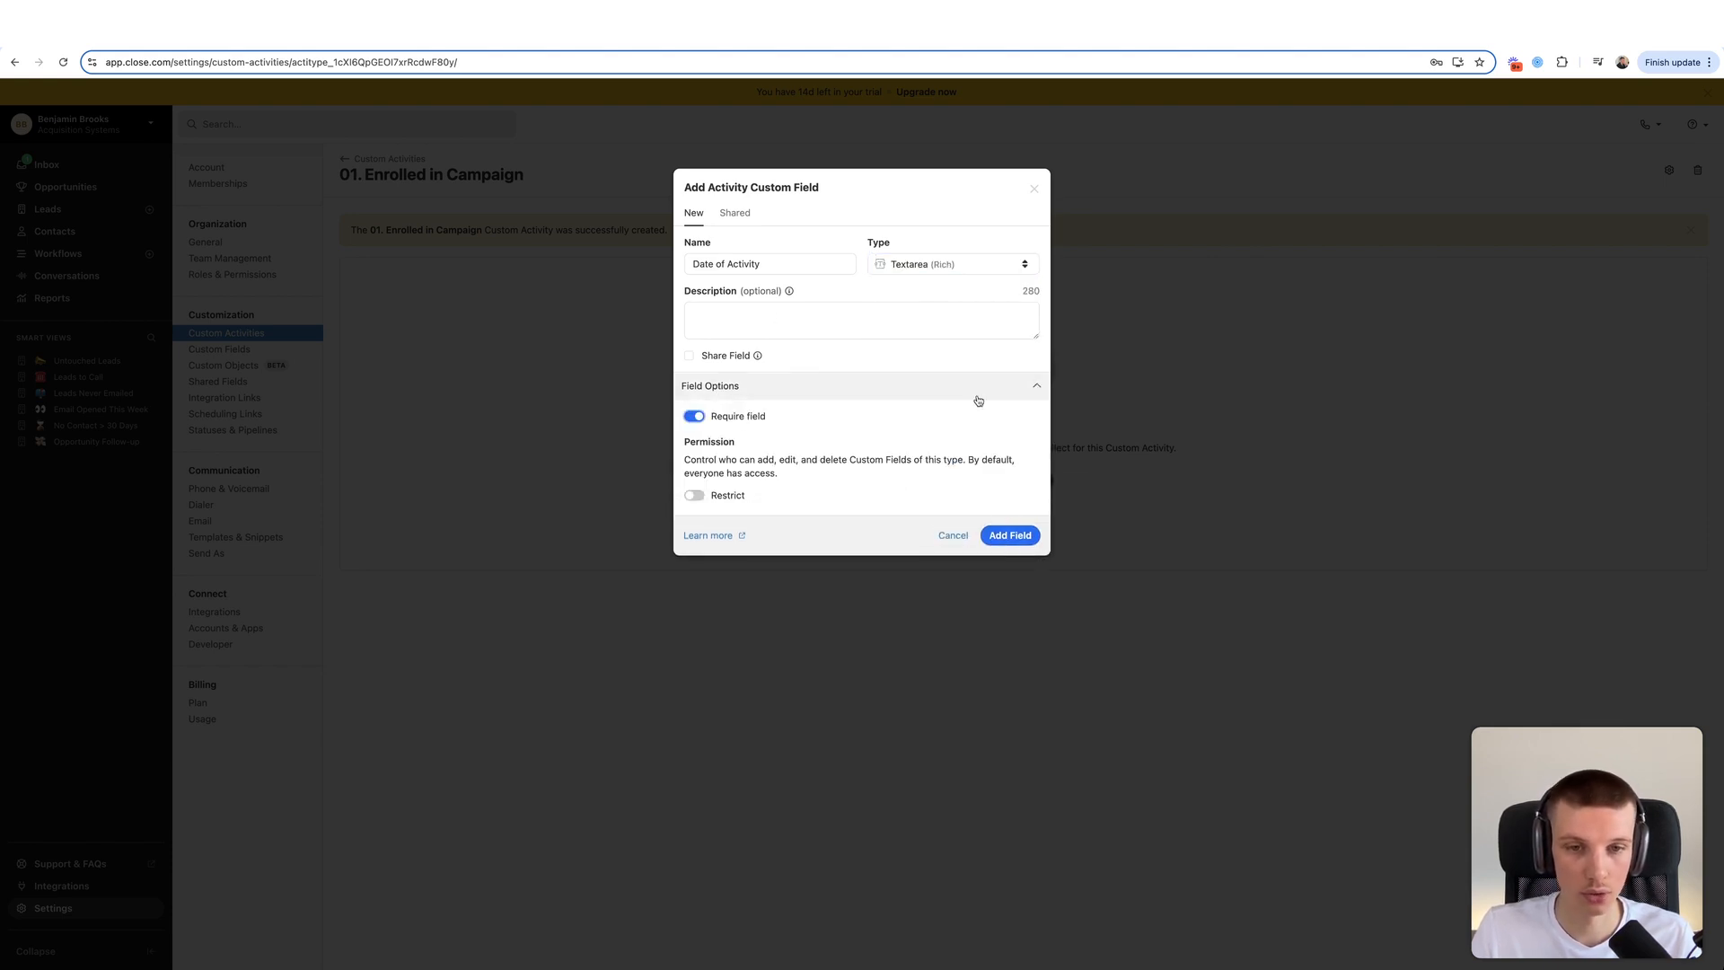
pyautogui.click(961, 263)
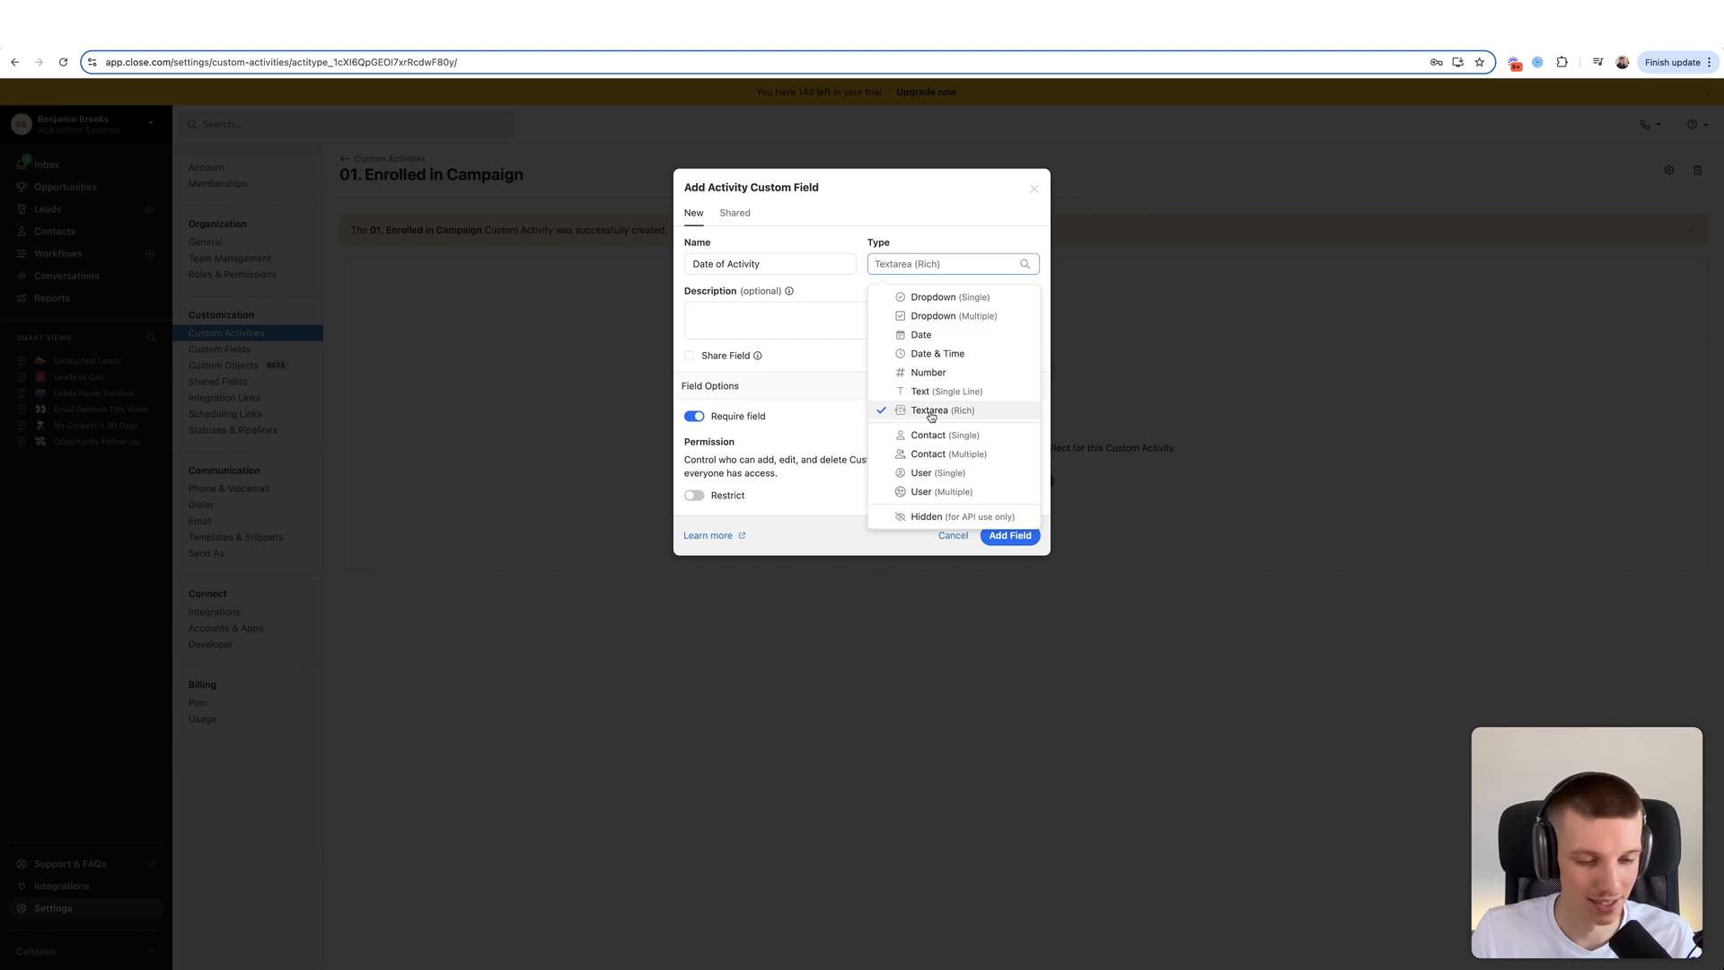
pyautogui.click(933, 355)
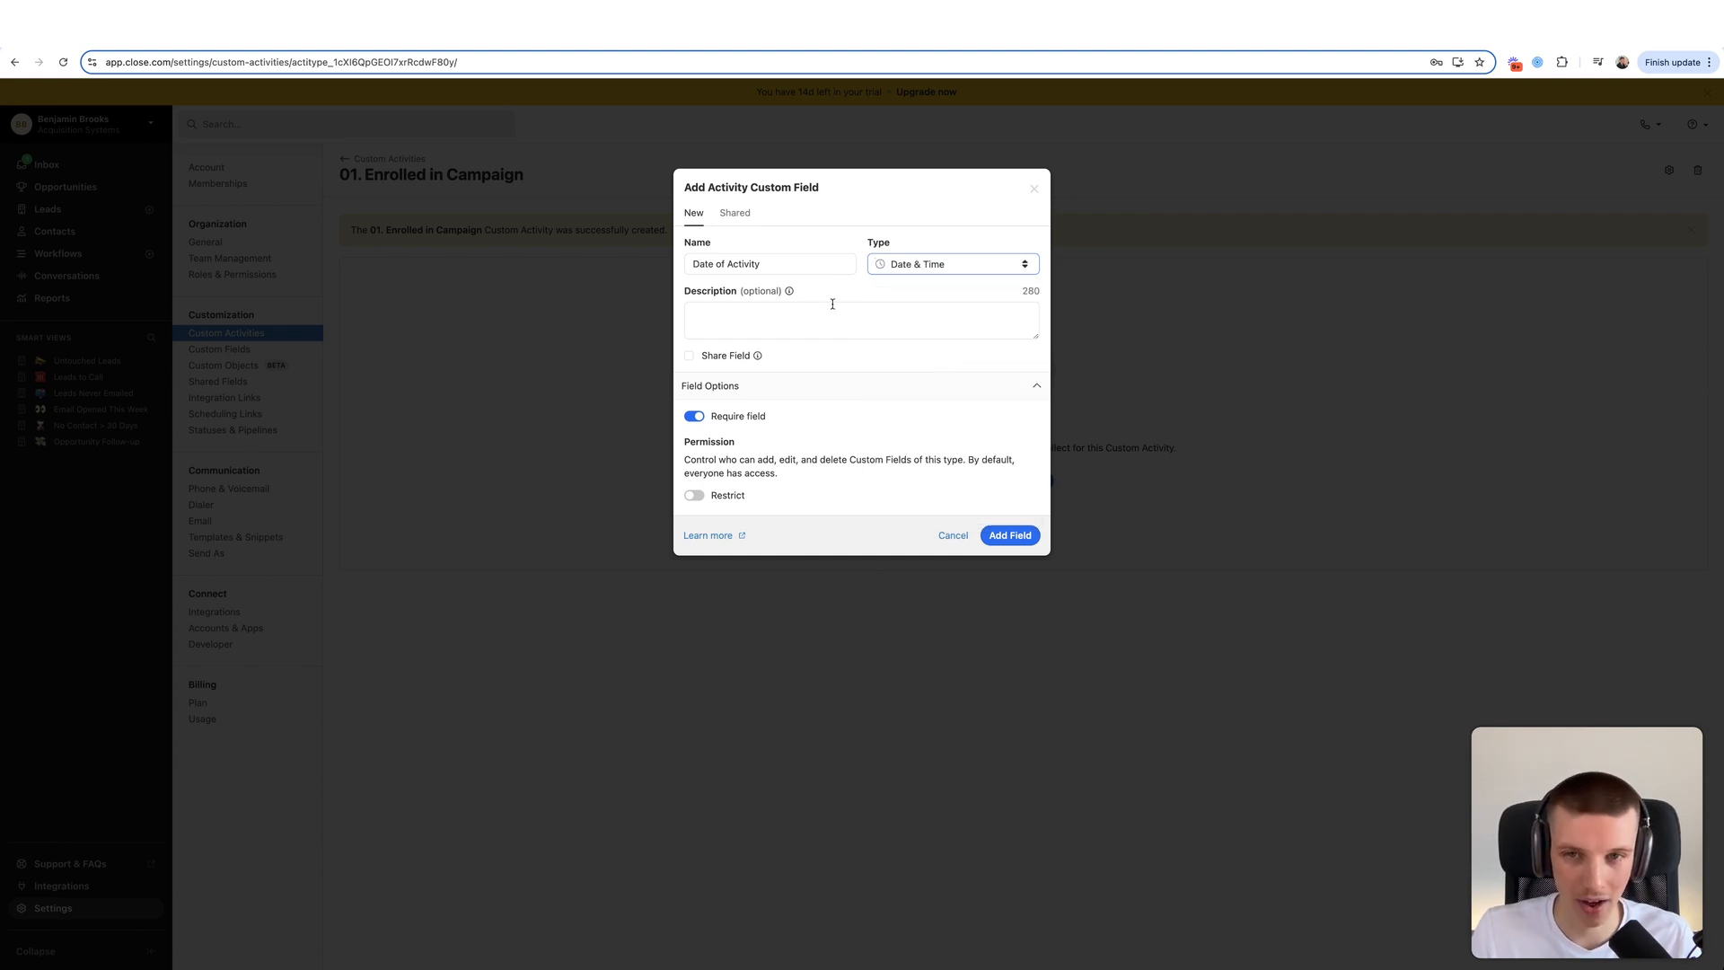
# - Try Textarea (Rich) and a 27/05/2024 description, then save Date of Activity as Date & Time
pyautogui.click(891, 262)
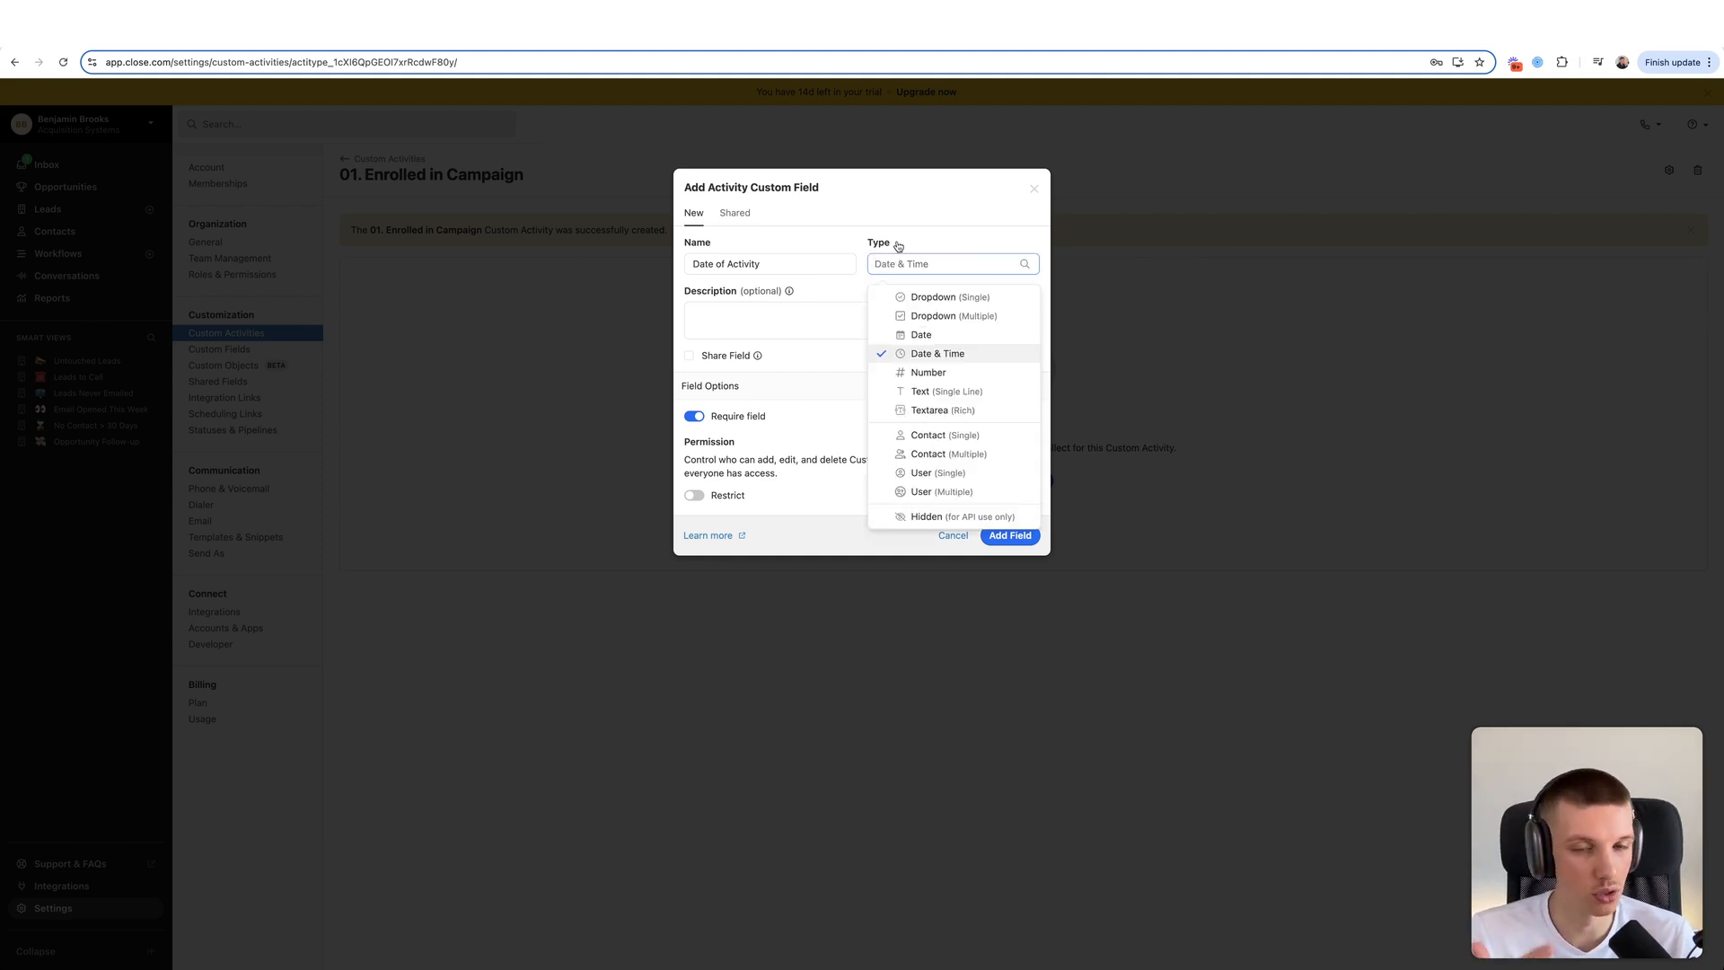
pyautogui.click(897, 245)
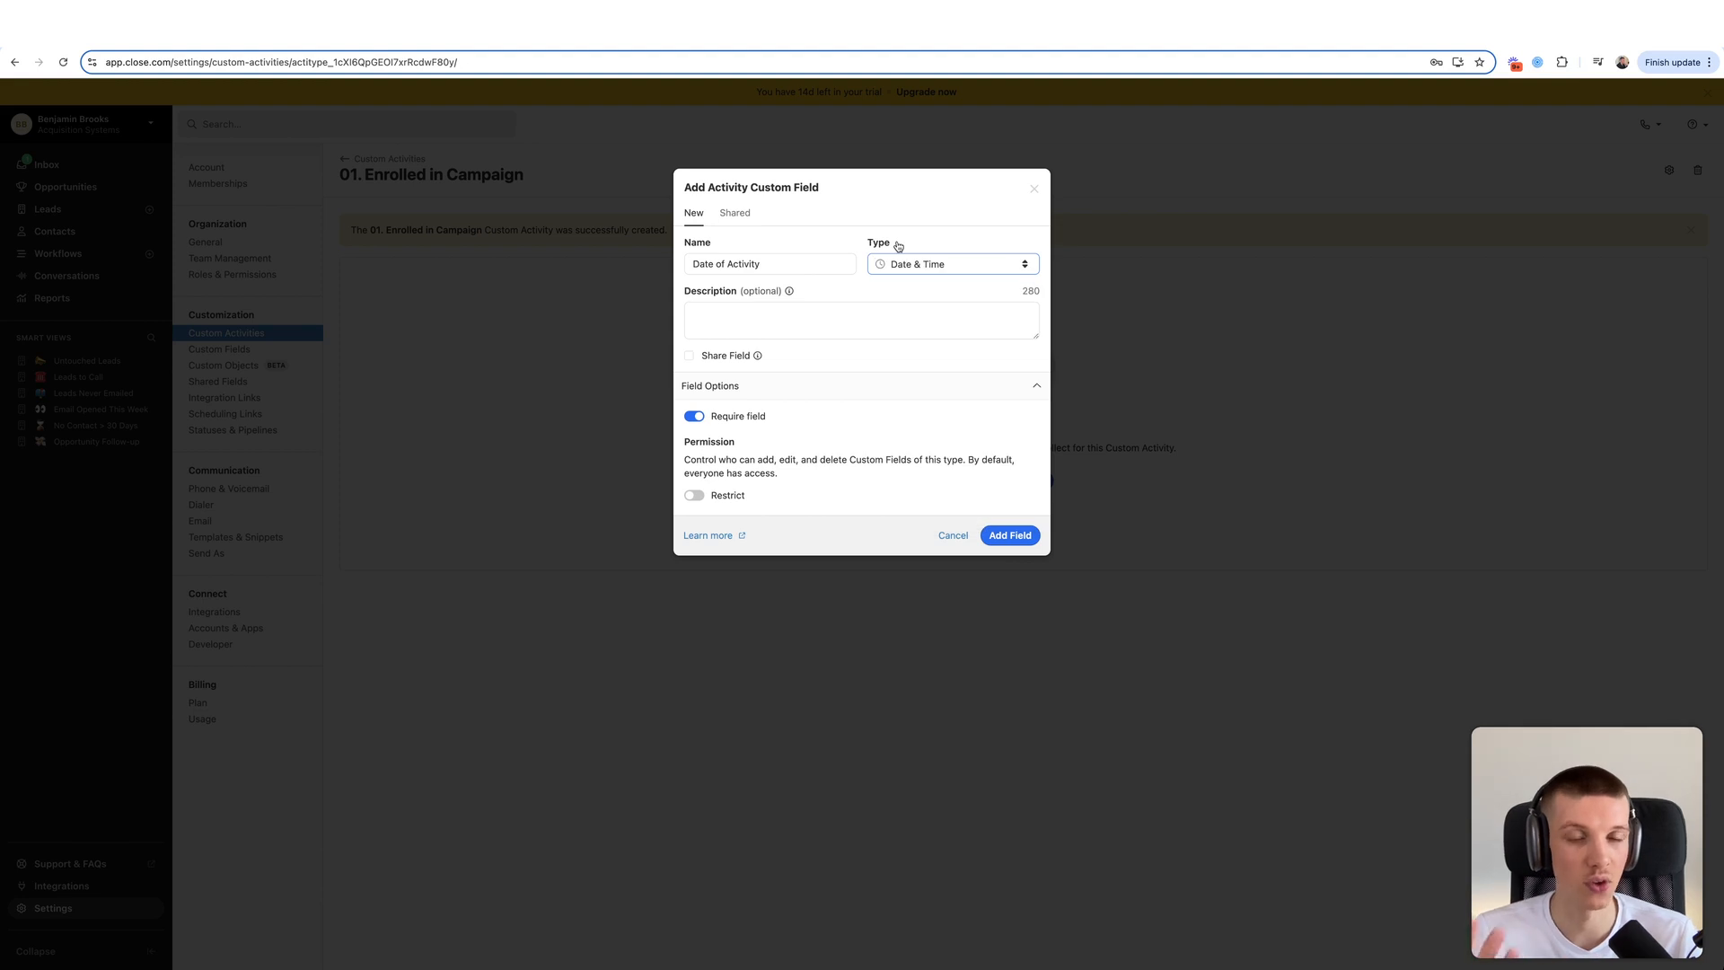
pyautogui.click(900, 260)
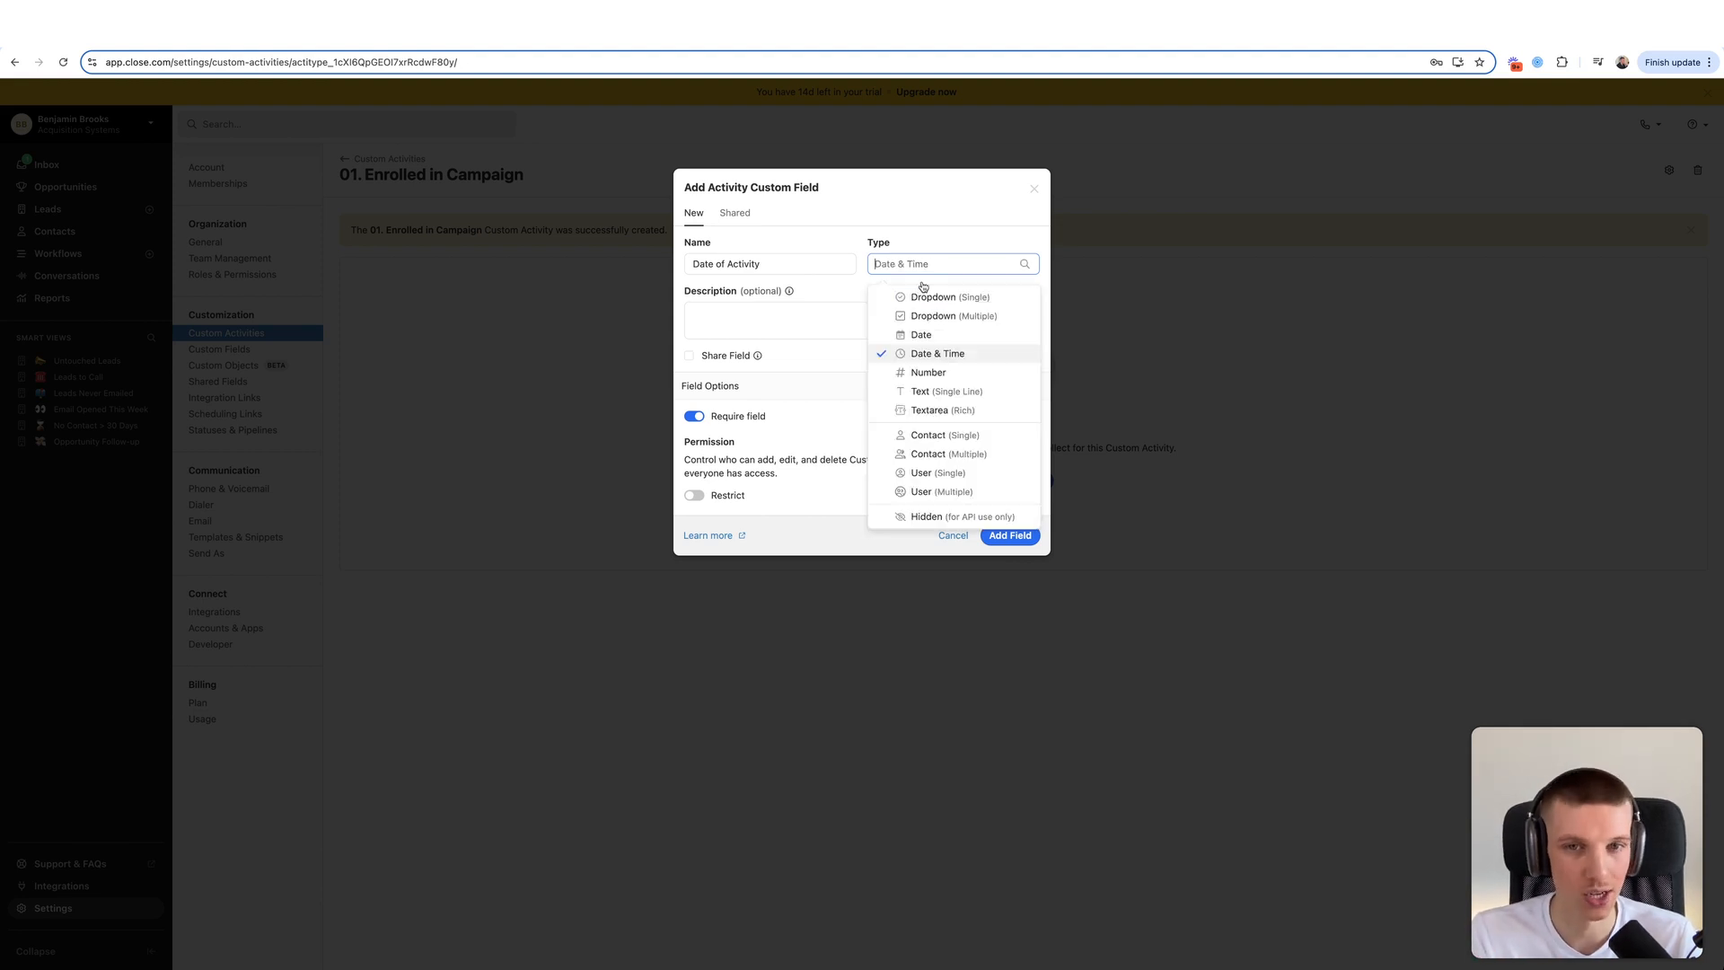
pyautogui.click(946, 415)
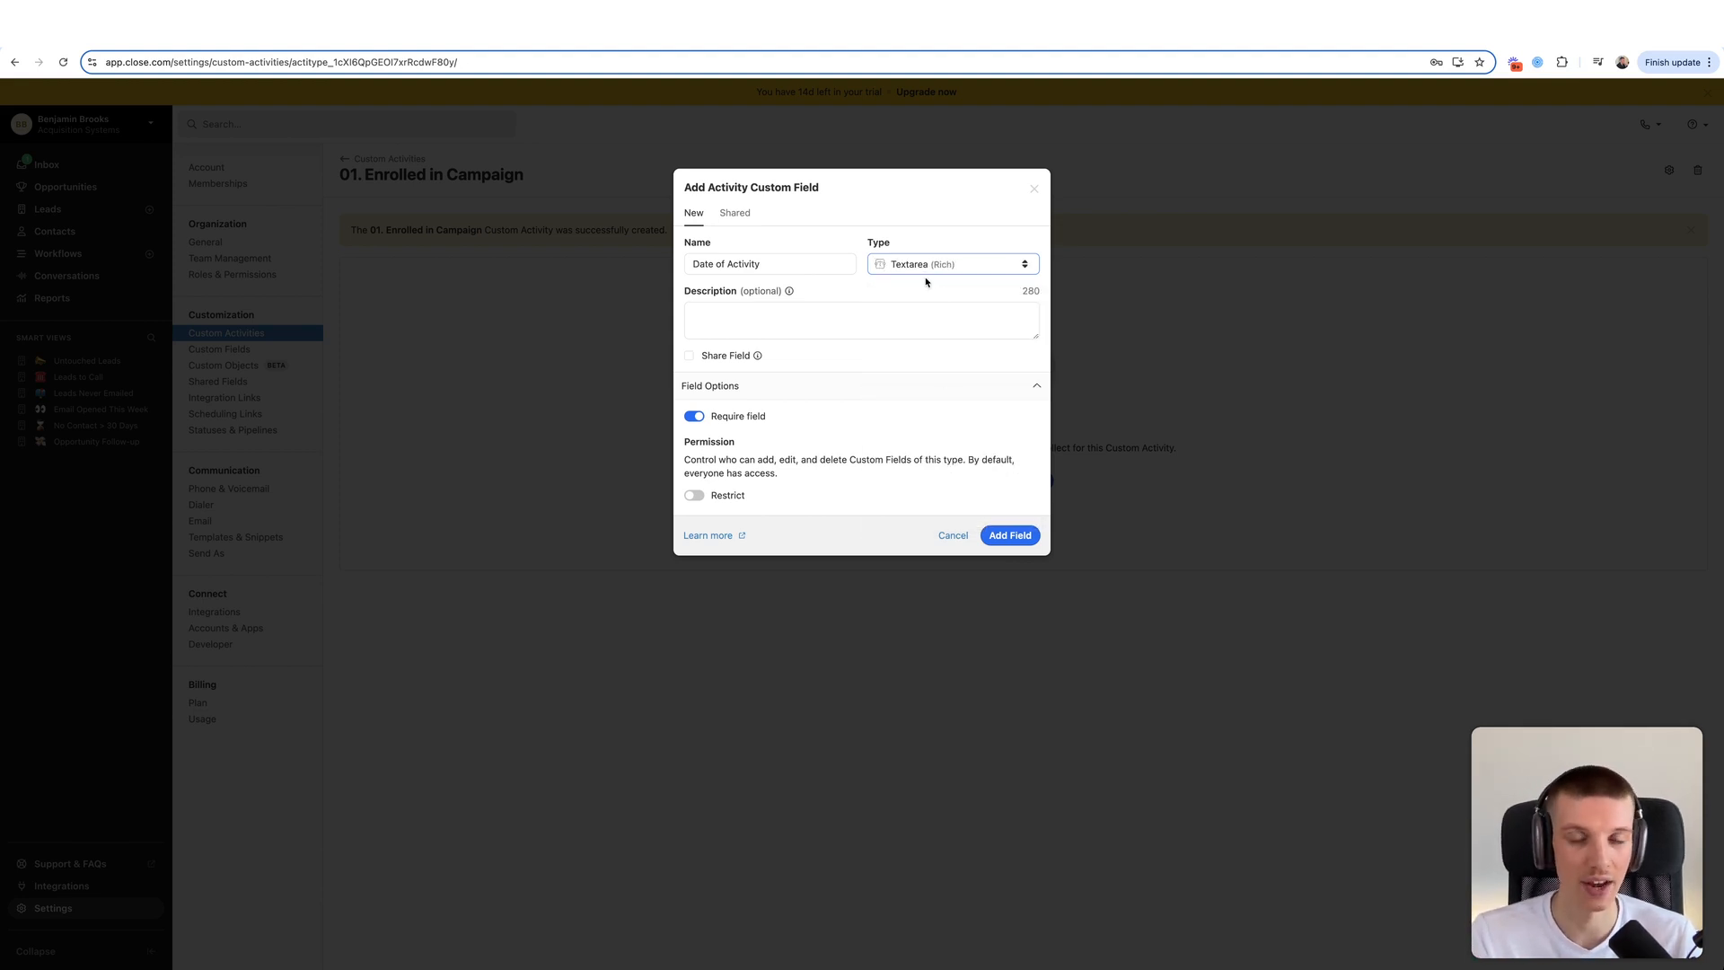
pyautogui.click(886, 324)
pyautogui.write('27.05')
pyautogui.press('BackSpace')
pyautogui.press('BackSpace')
pyautogui.press('BackSpace')
pyautogui.write('/05/2024')
pyautogui.moveTo(813, 303); pyautogui.dragTo(639, 303)
pyautogui.press('BackSpace')
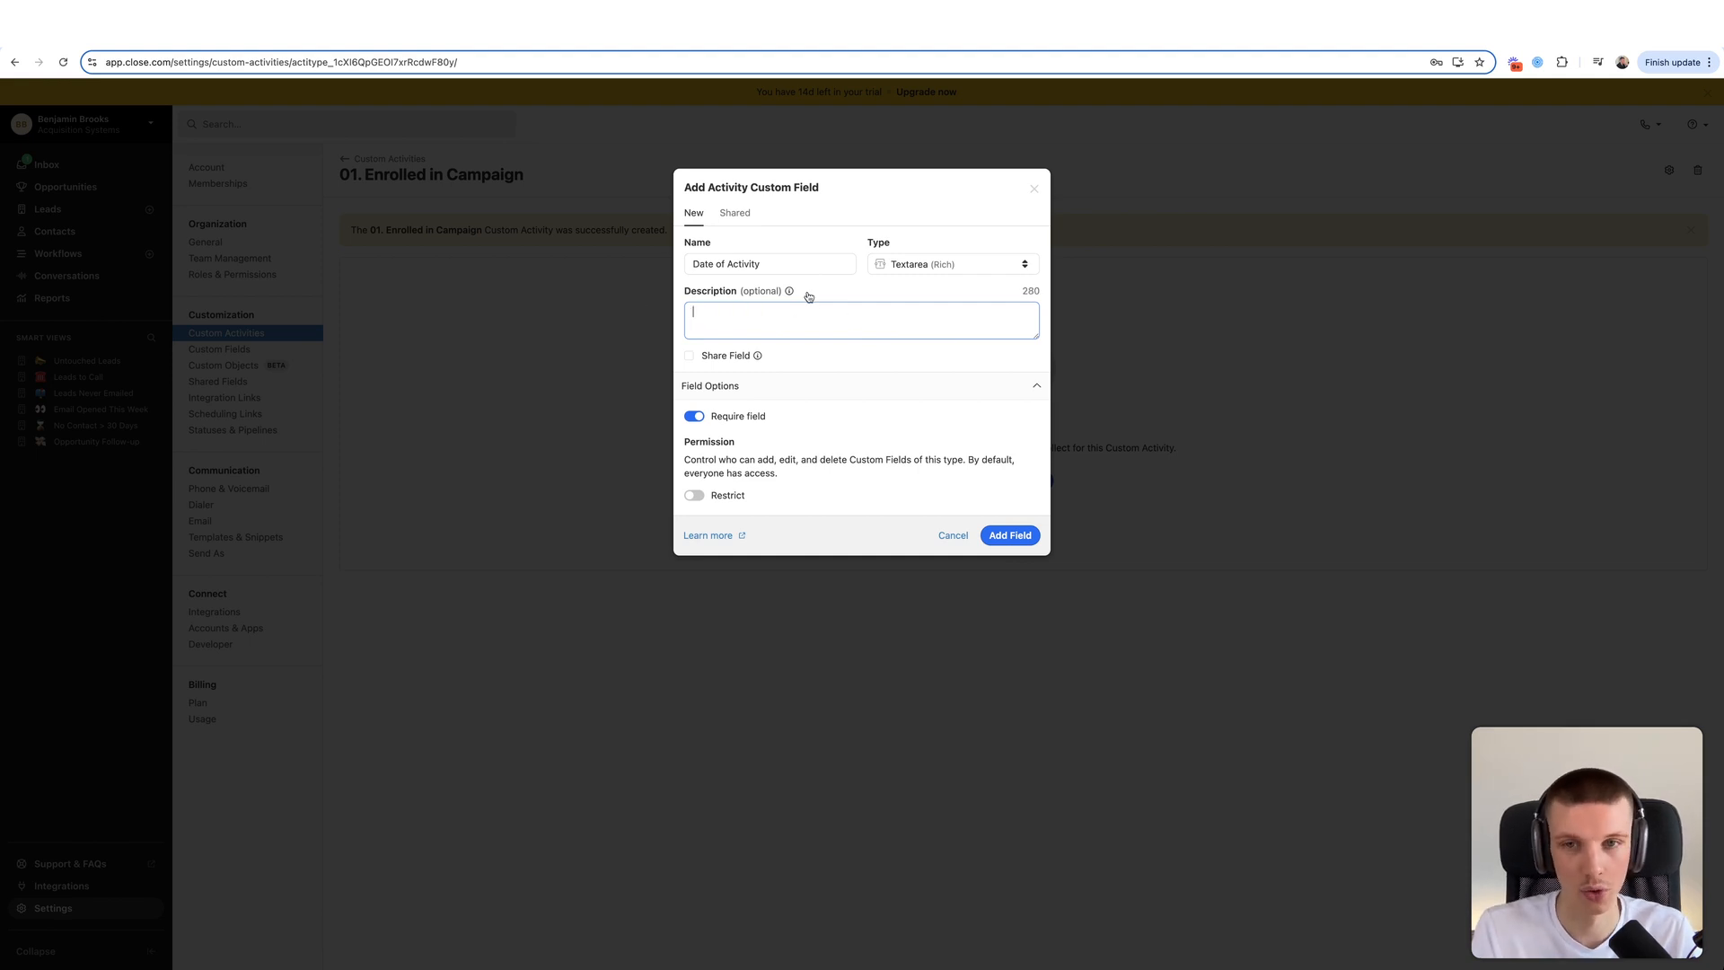
pyautogui.click(931, 268)
pyautogui.click(925, 356)
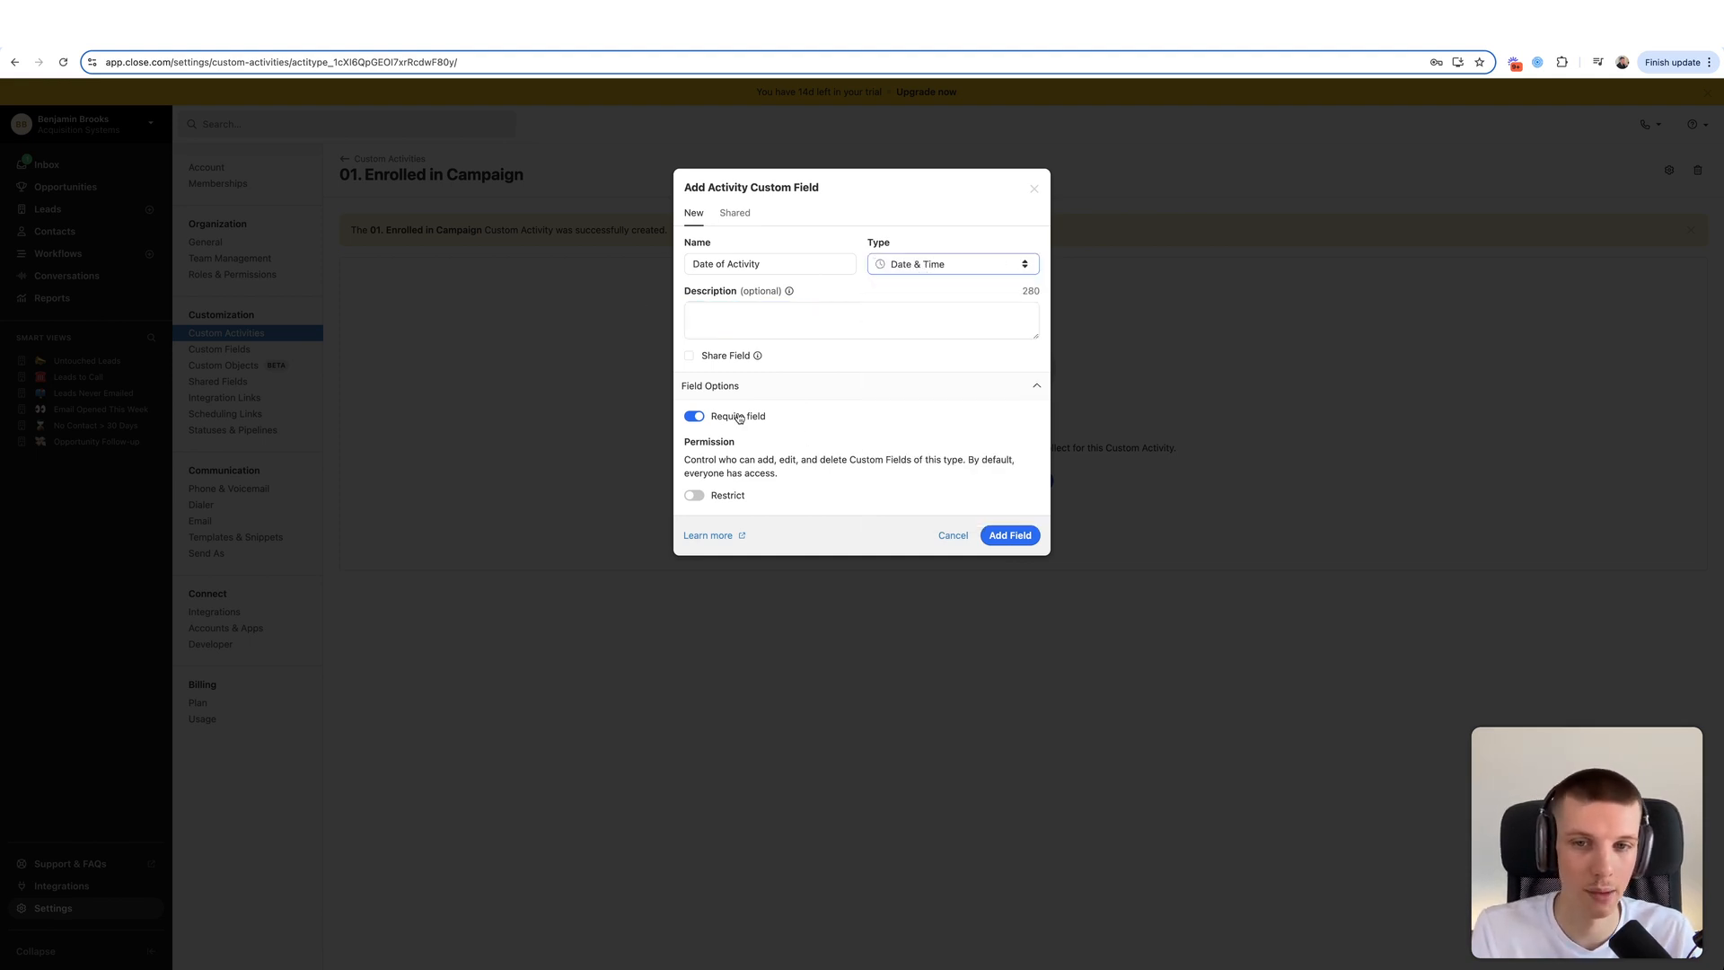
pyautogui.click(1009, 535)
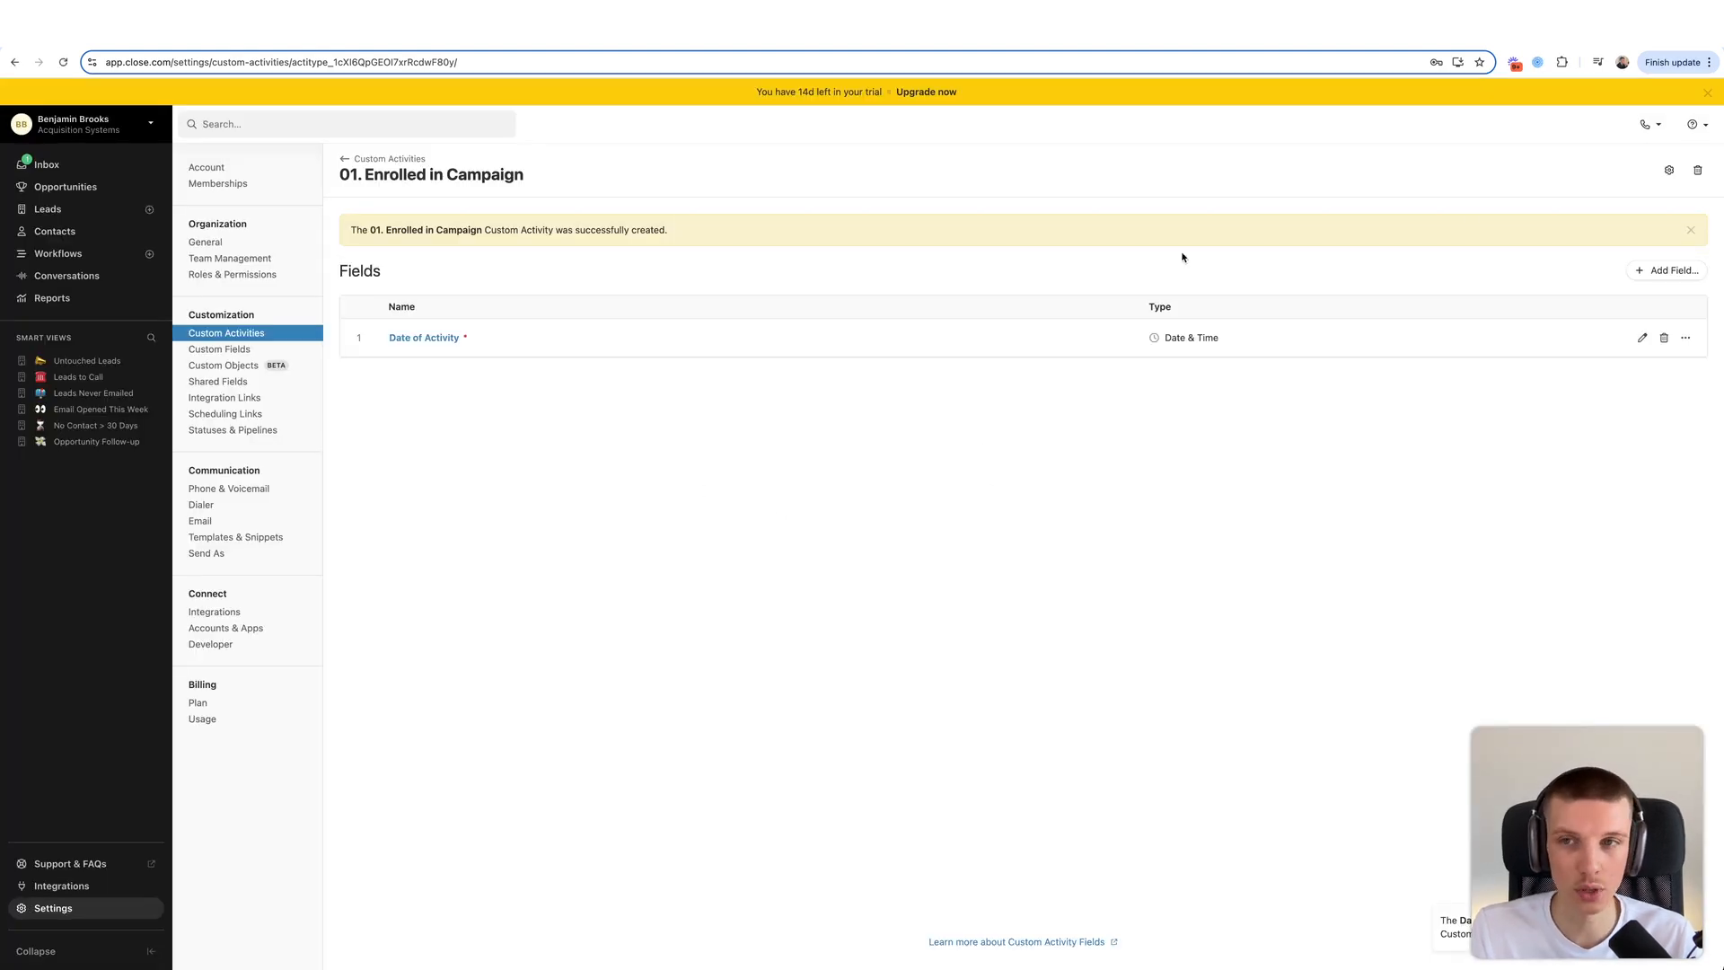
pyautogui.click(1666, 270)
# - Set up Platform as a single-choice dropdown with choices LinkedIn and Smartlead / Cold Email
pyautogui.write('Platform')
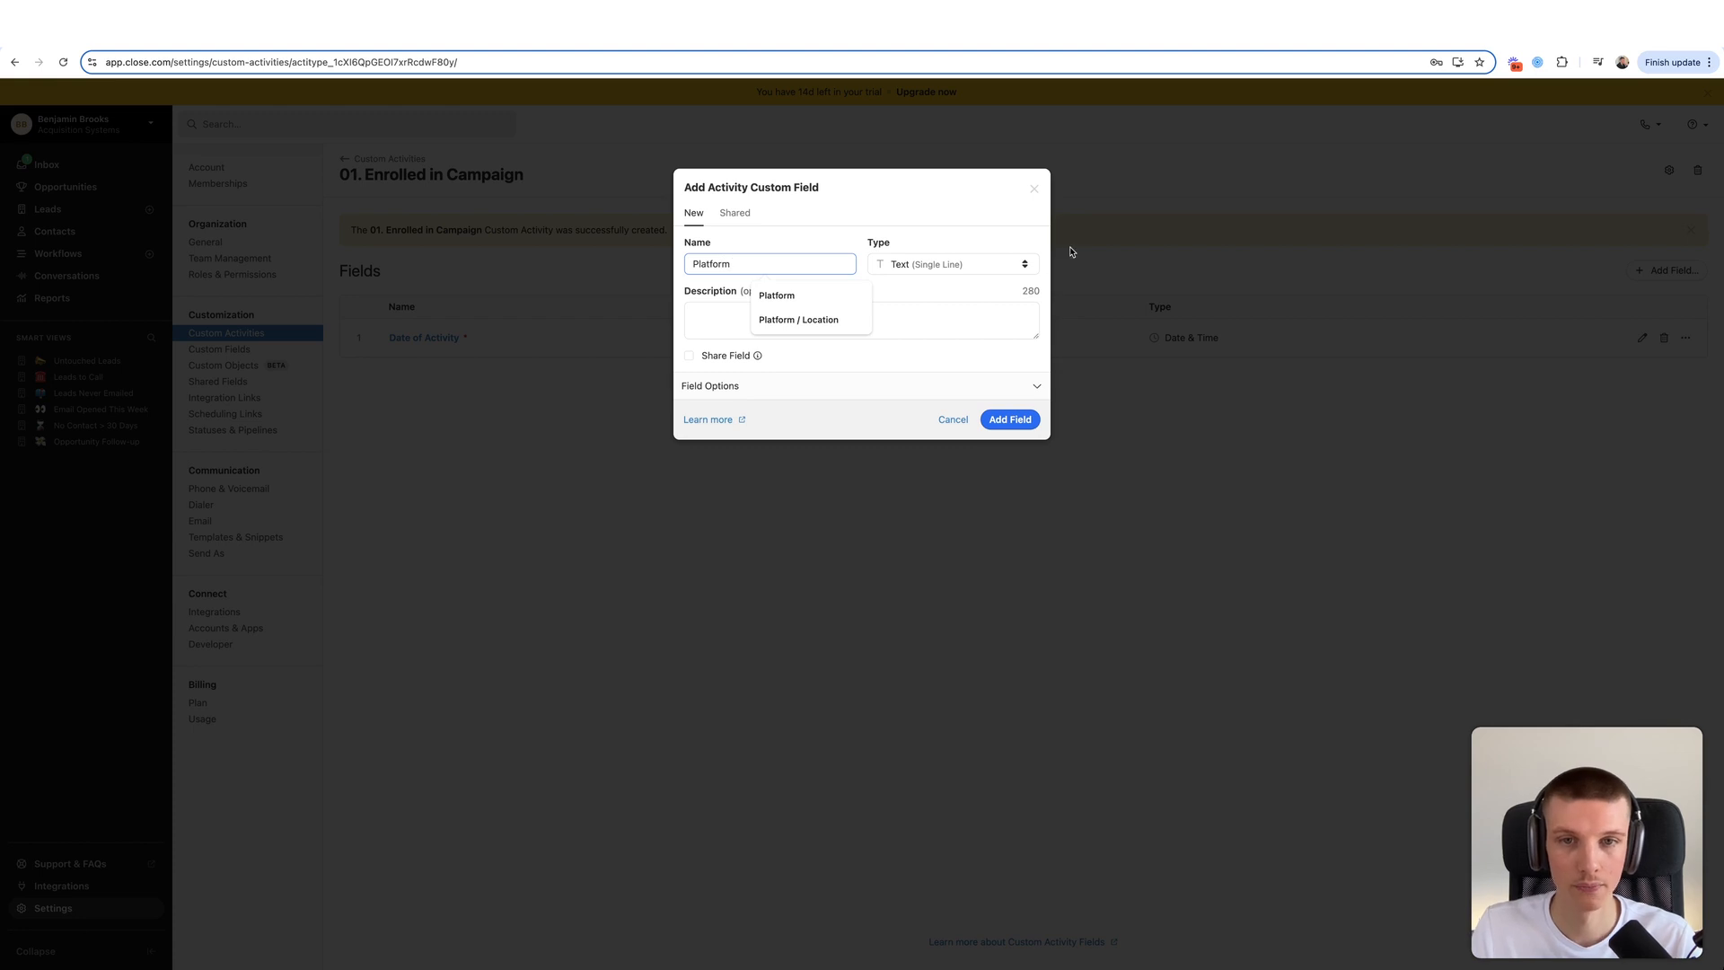
pyautogui.click(935, 266)
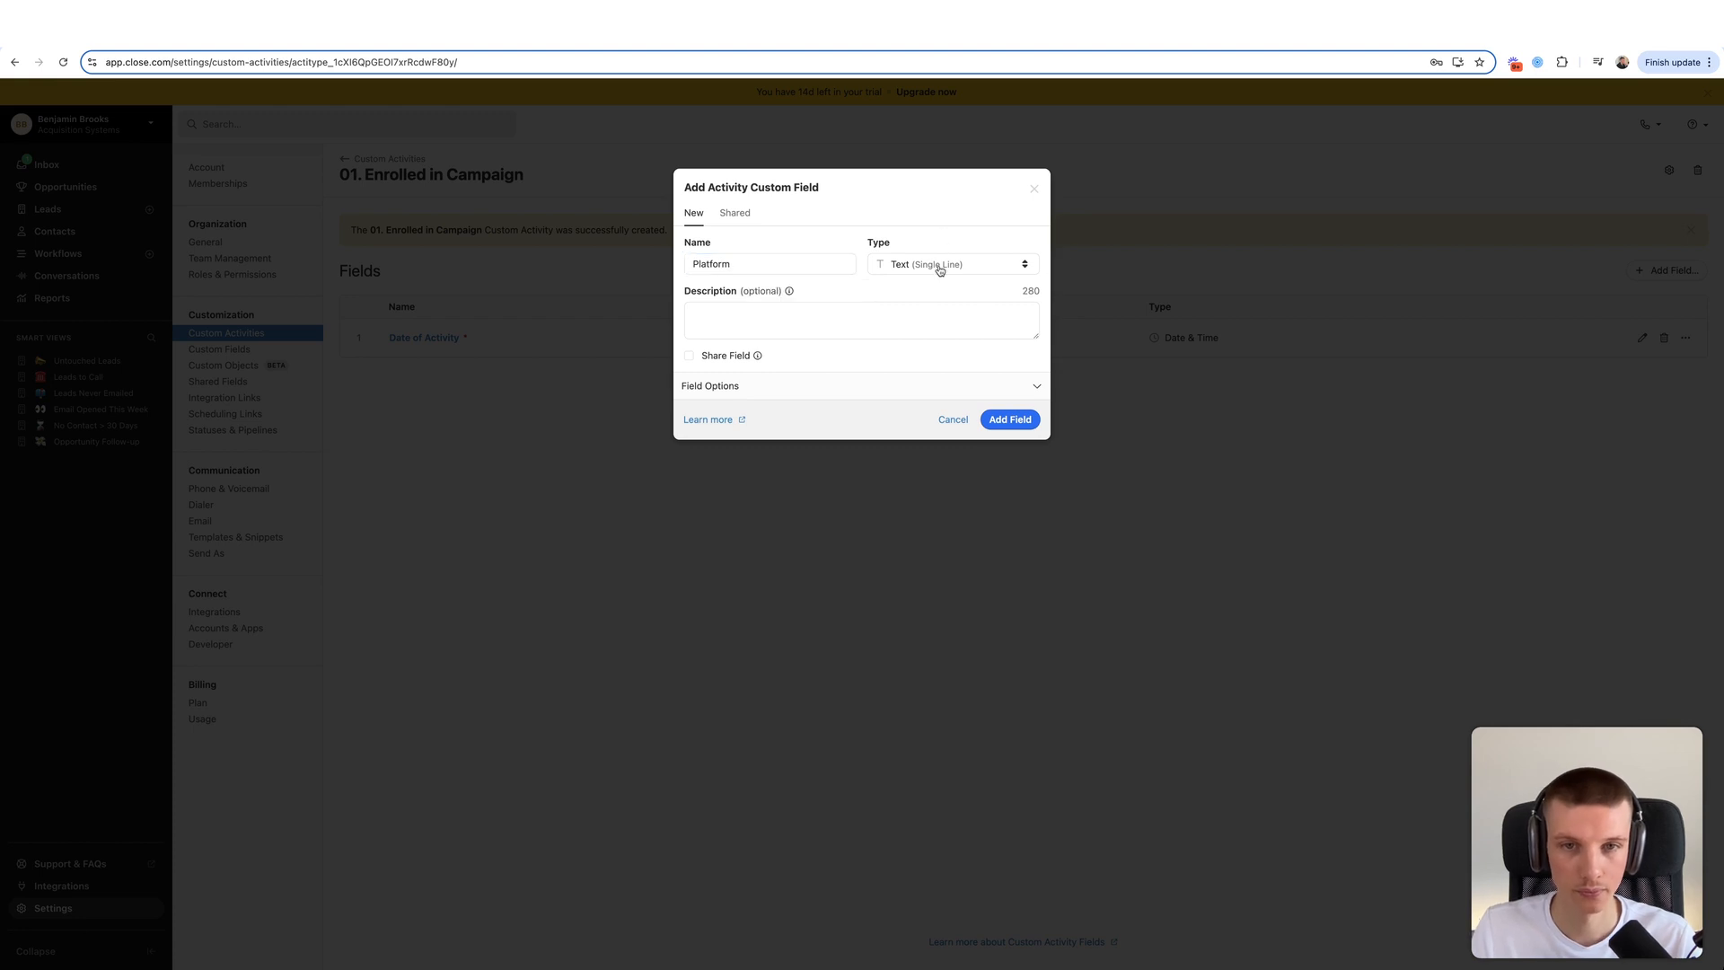
pyautogui.click(929, 297)
pyautogui.click(777, 386)
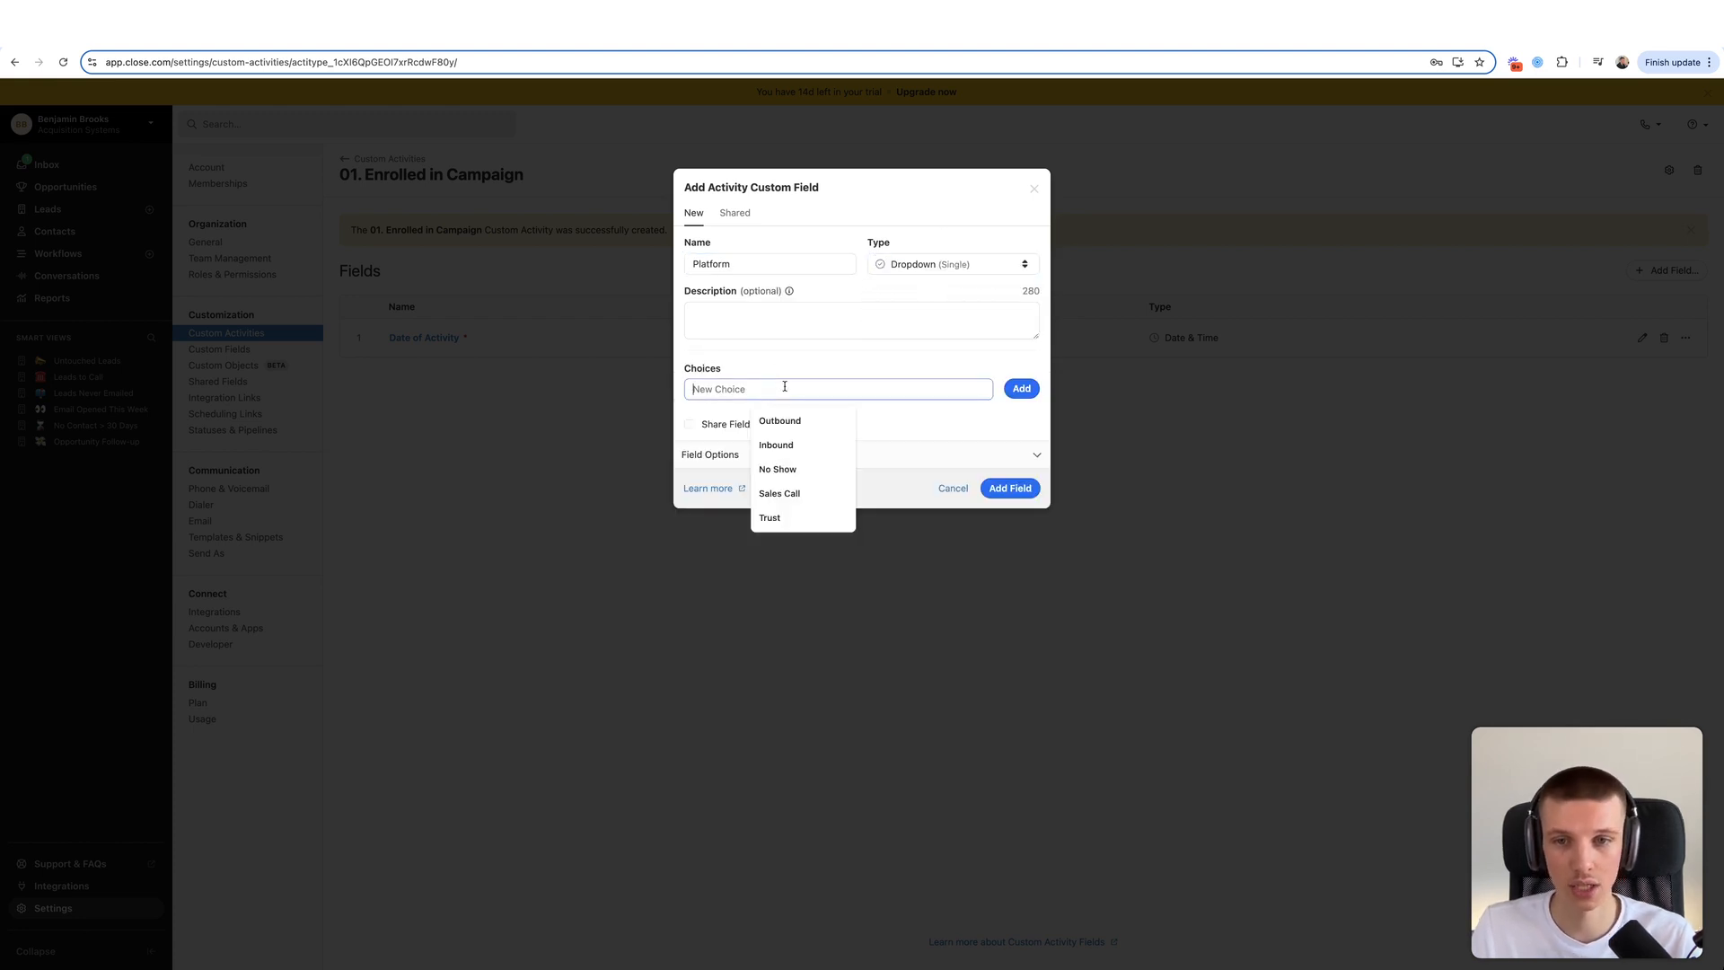
pyautogui.write('LinkedIn')
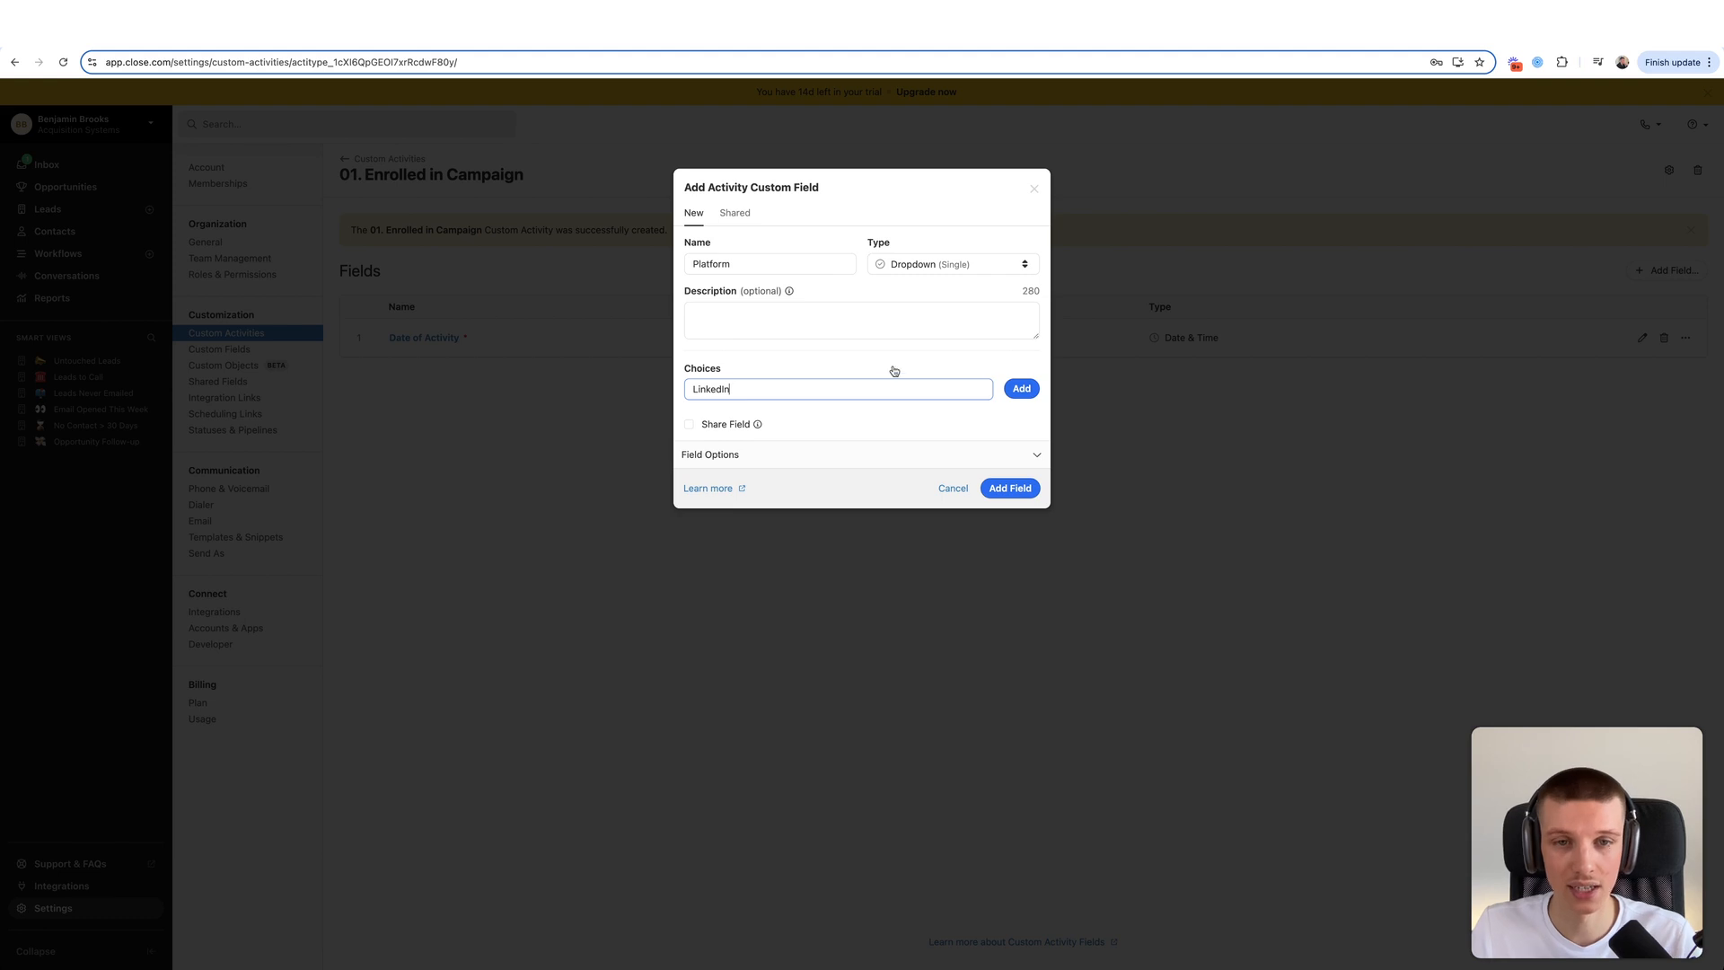
pyautogui.click(1022, 388)
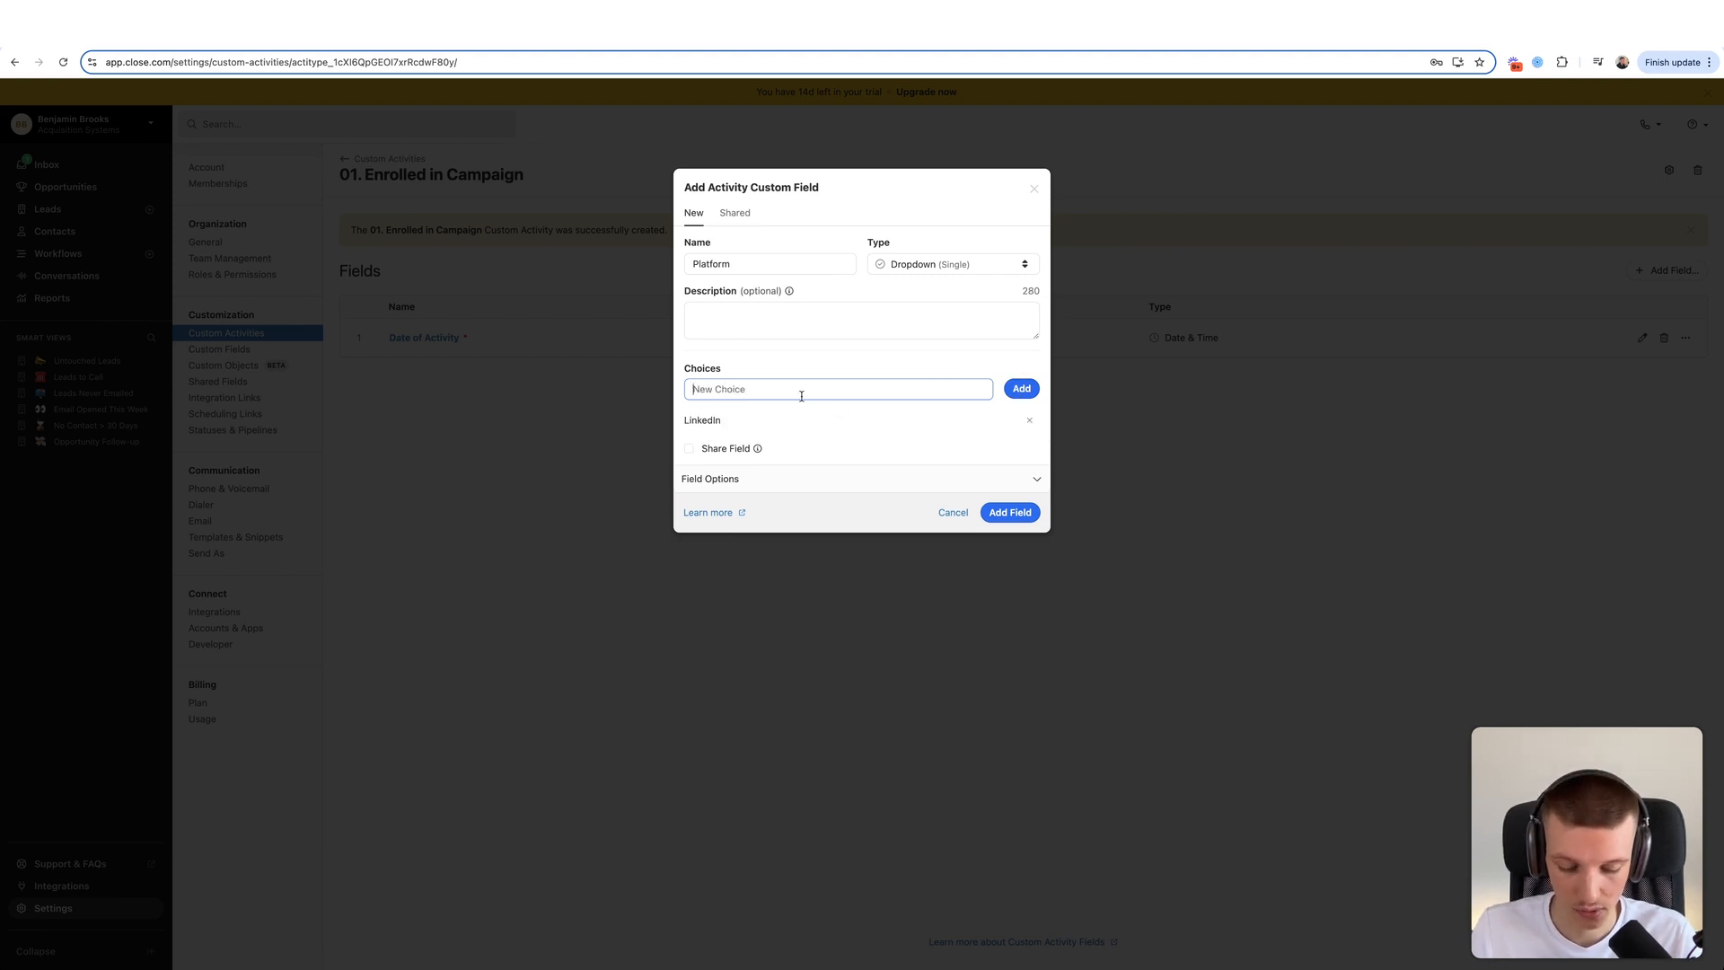
pyautogui.write('Smartle')
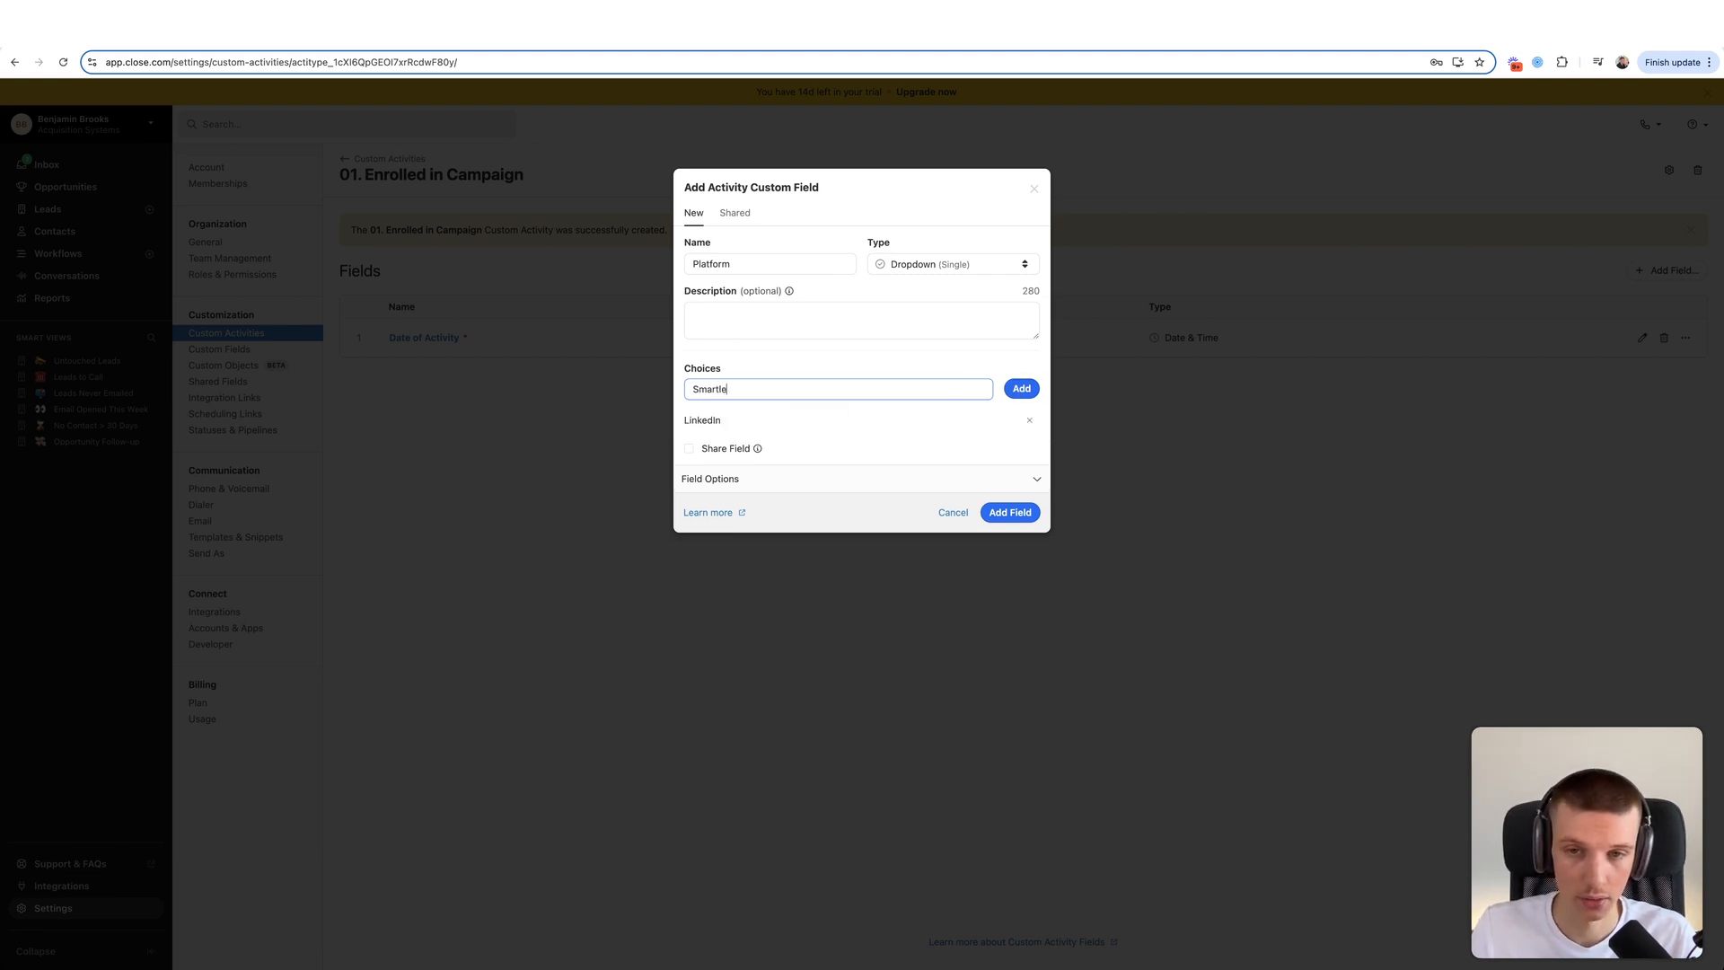
pyautogui.write('ad / Cold Email')
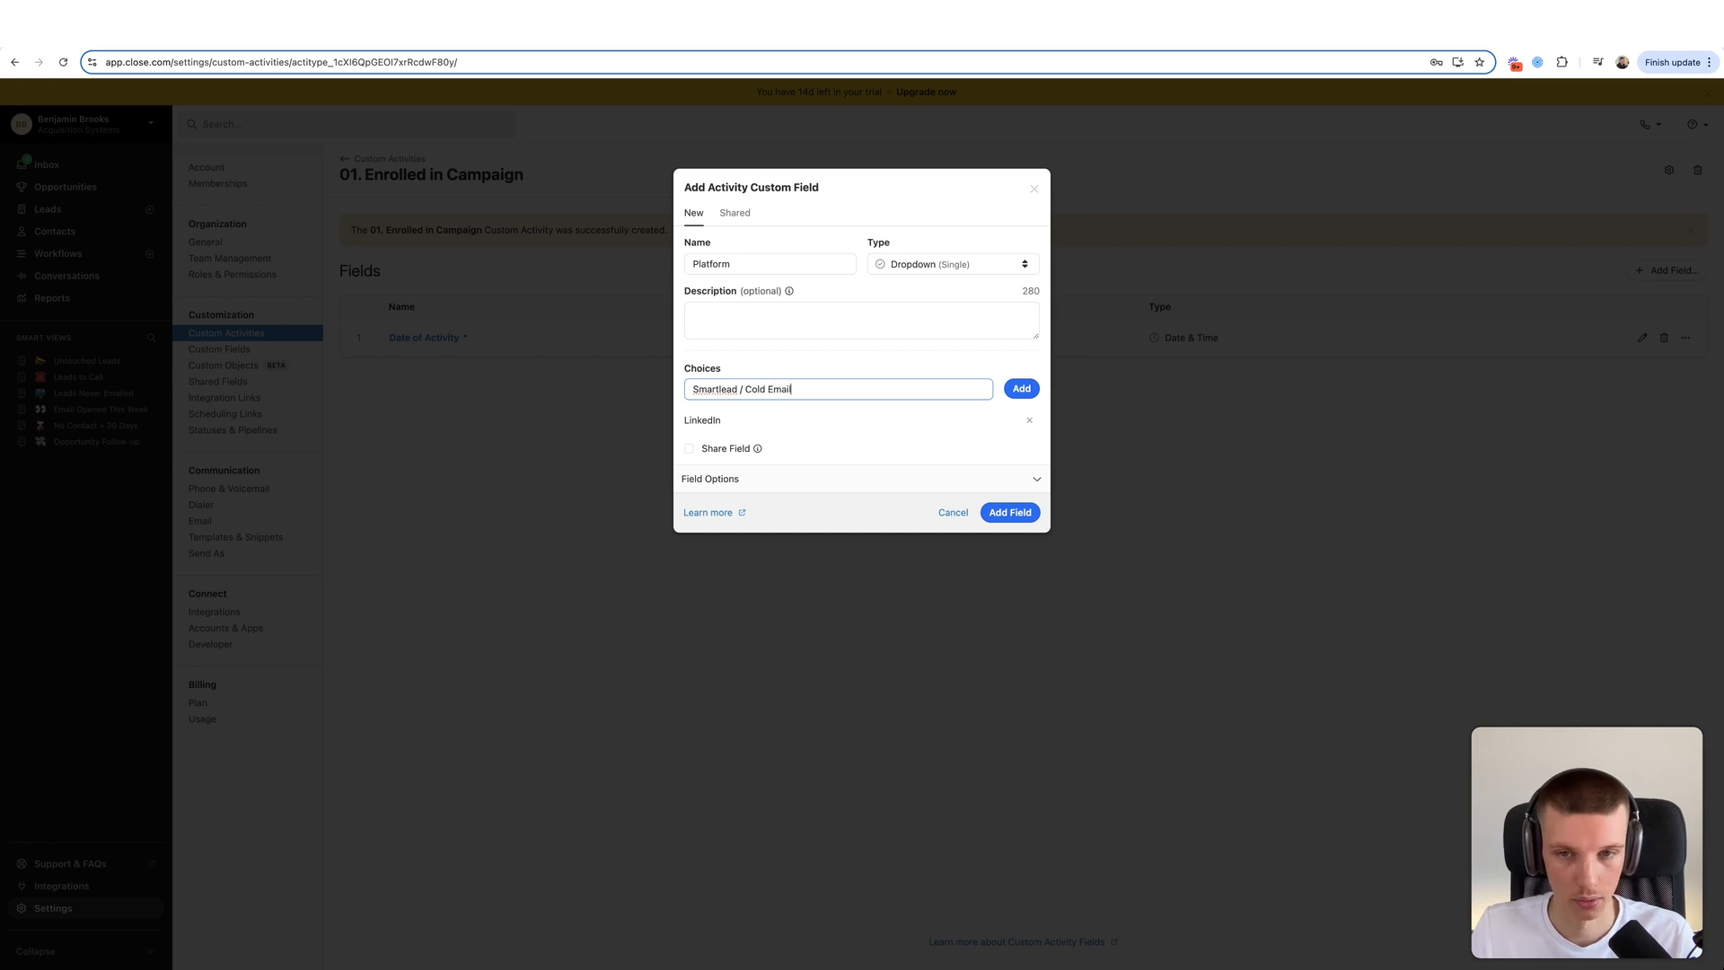
pyautogui.click(1022, 388)
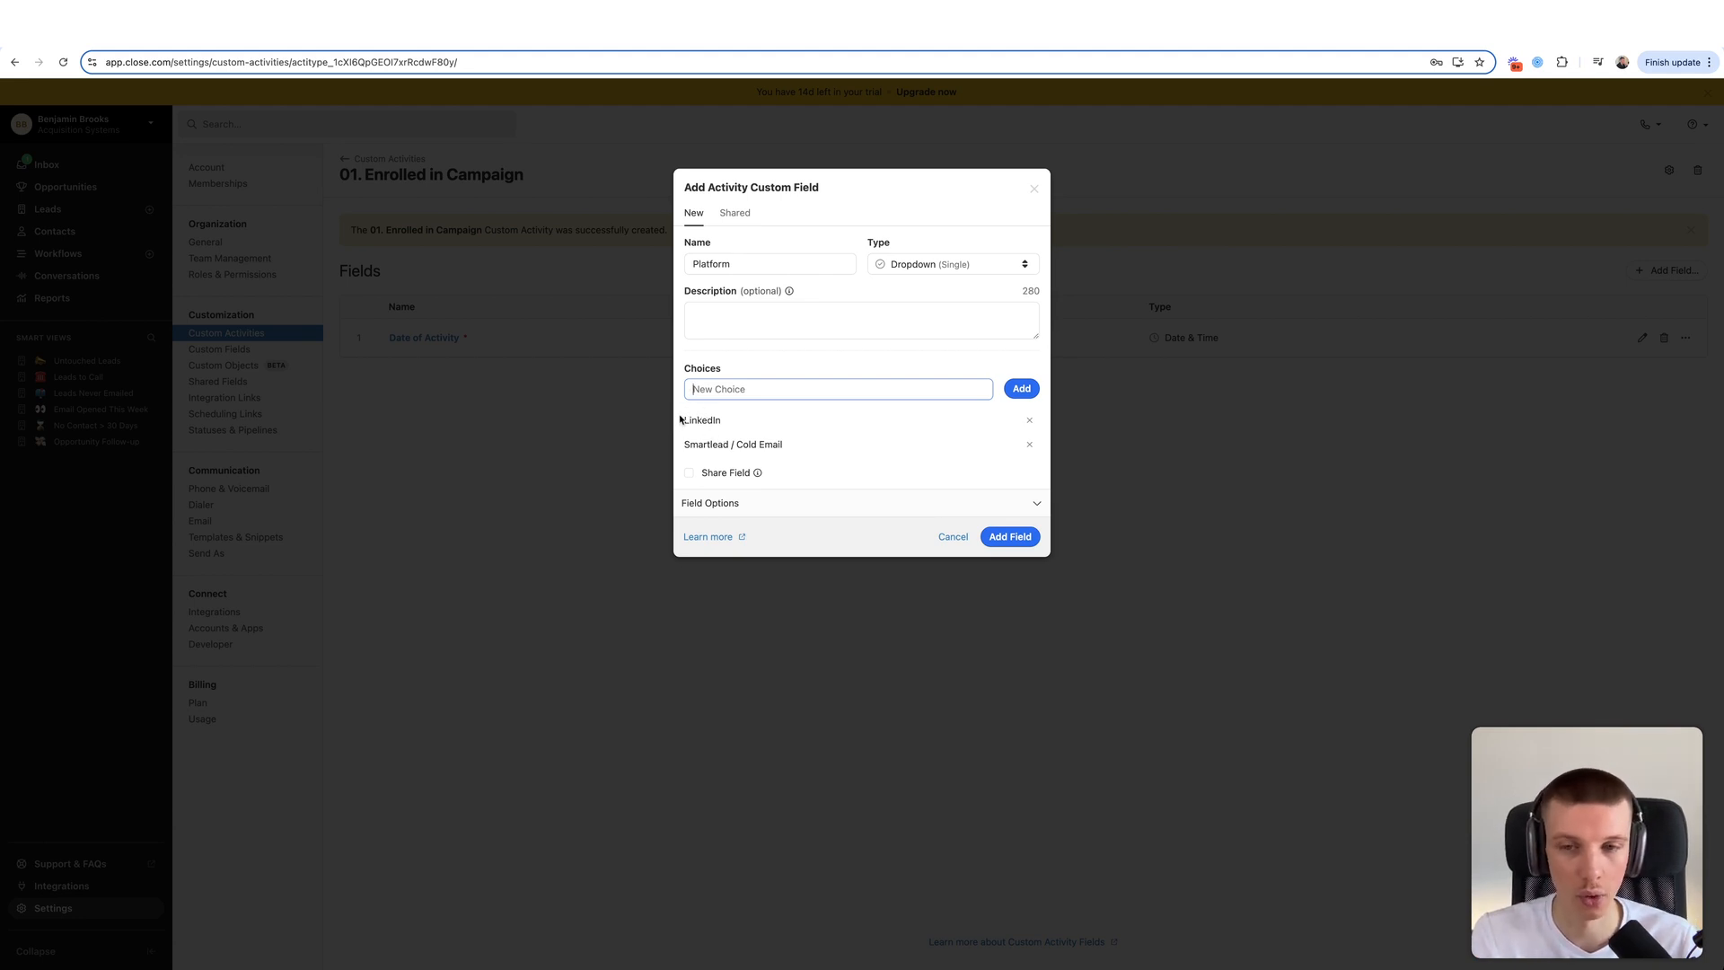
# - Mark the Platform dropdown as required and save it
pyautogui.click(760, 260)
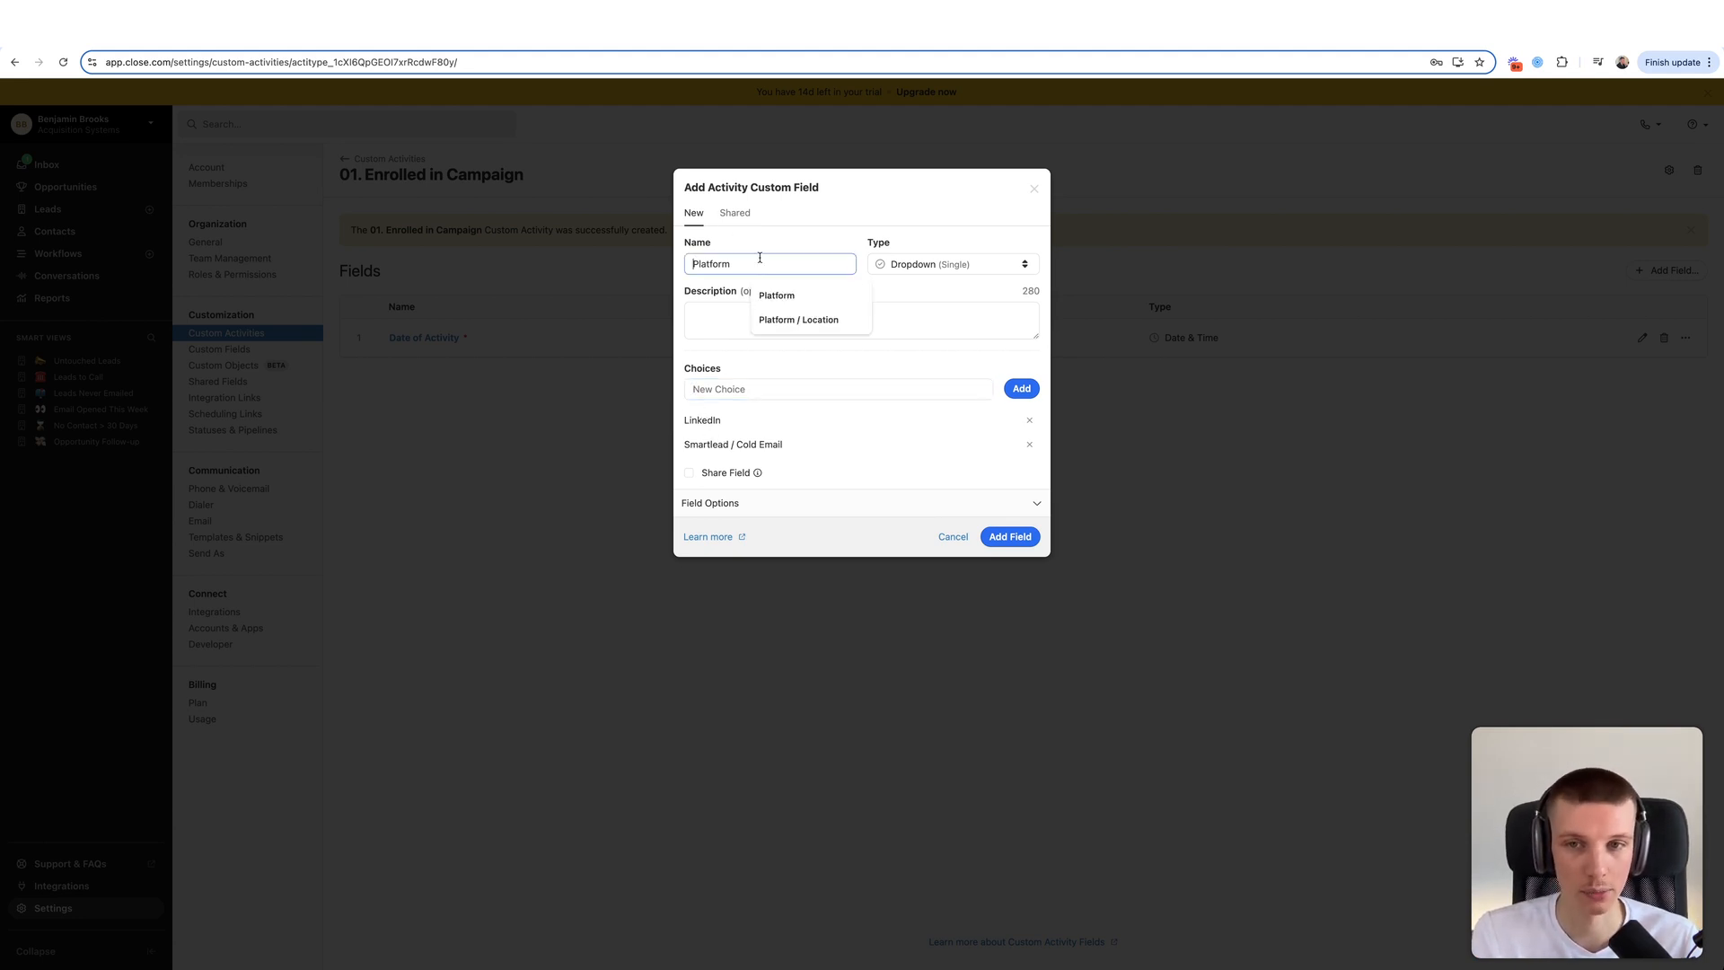
pyautogui.click(714, 411)
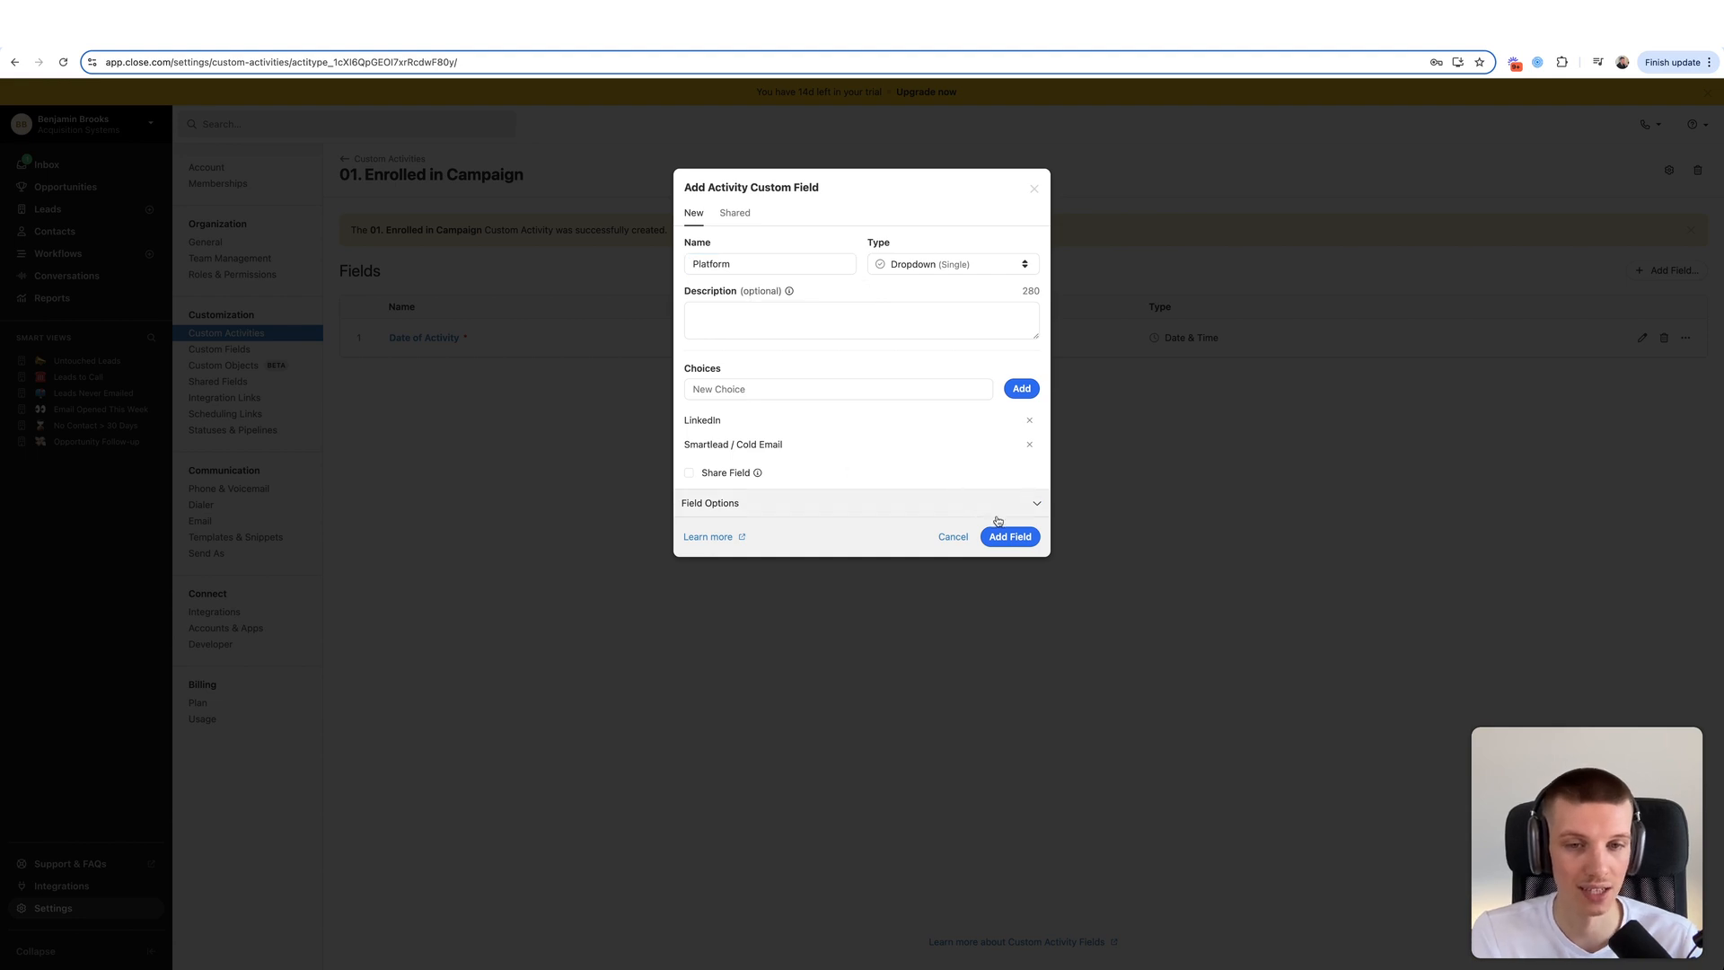
pyautogui.click(893, 501)
pyautogui.click(743, 536)
pyautogui.click(1011, 653)
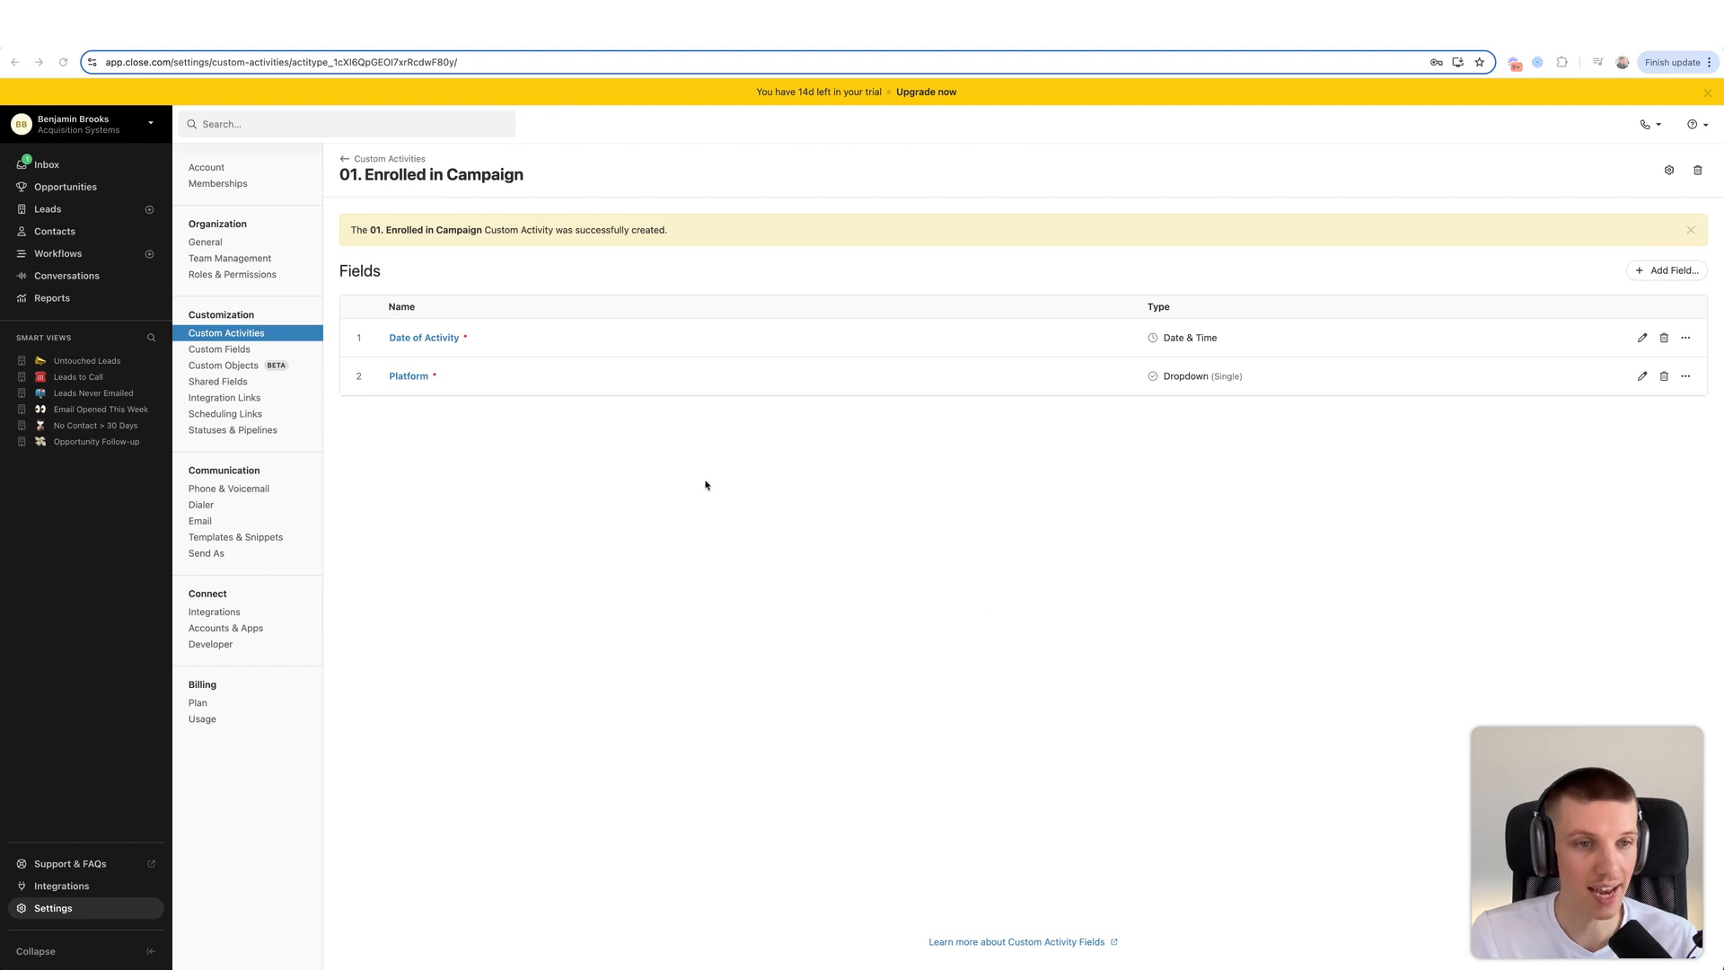
# - Add a required Campaign Name field of type Textarea (Rich)
pyautogui.click(1677, 268)
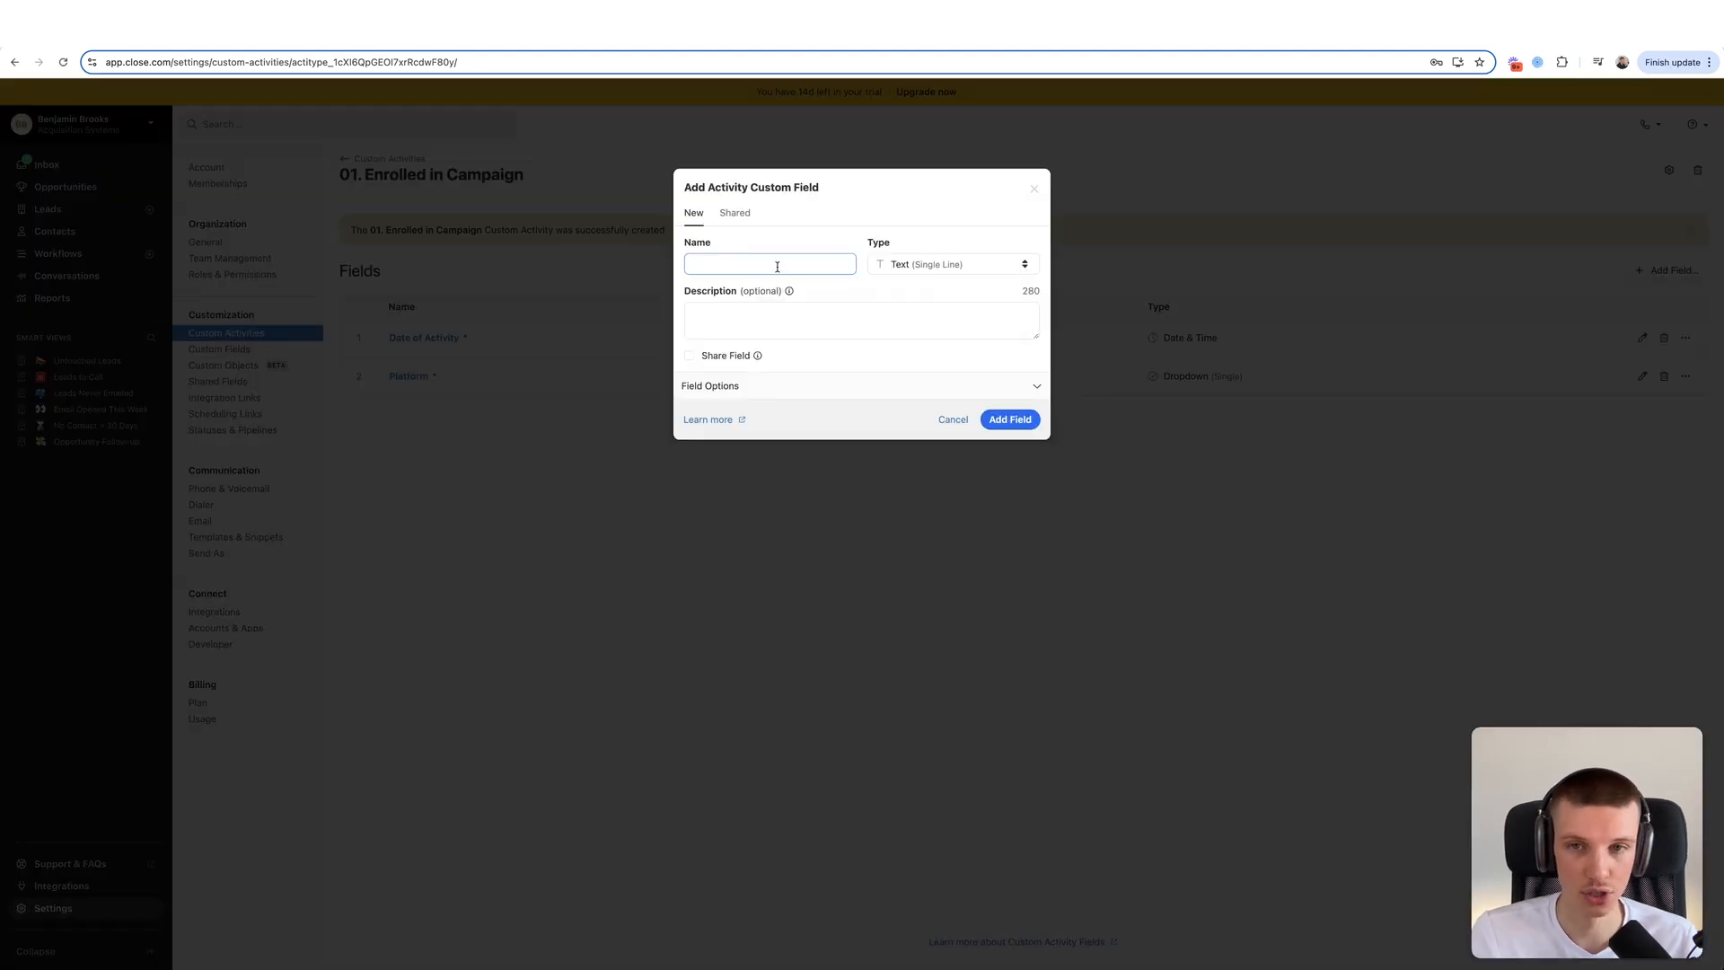
pyautogui.write('Campaign ')
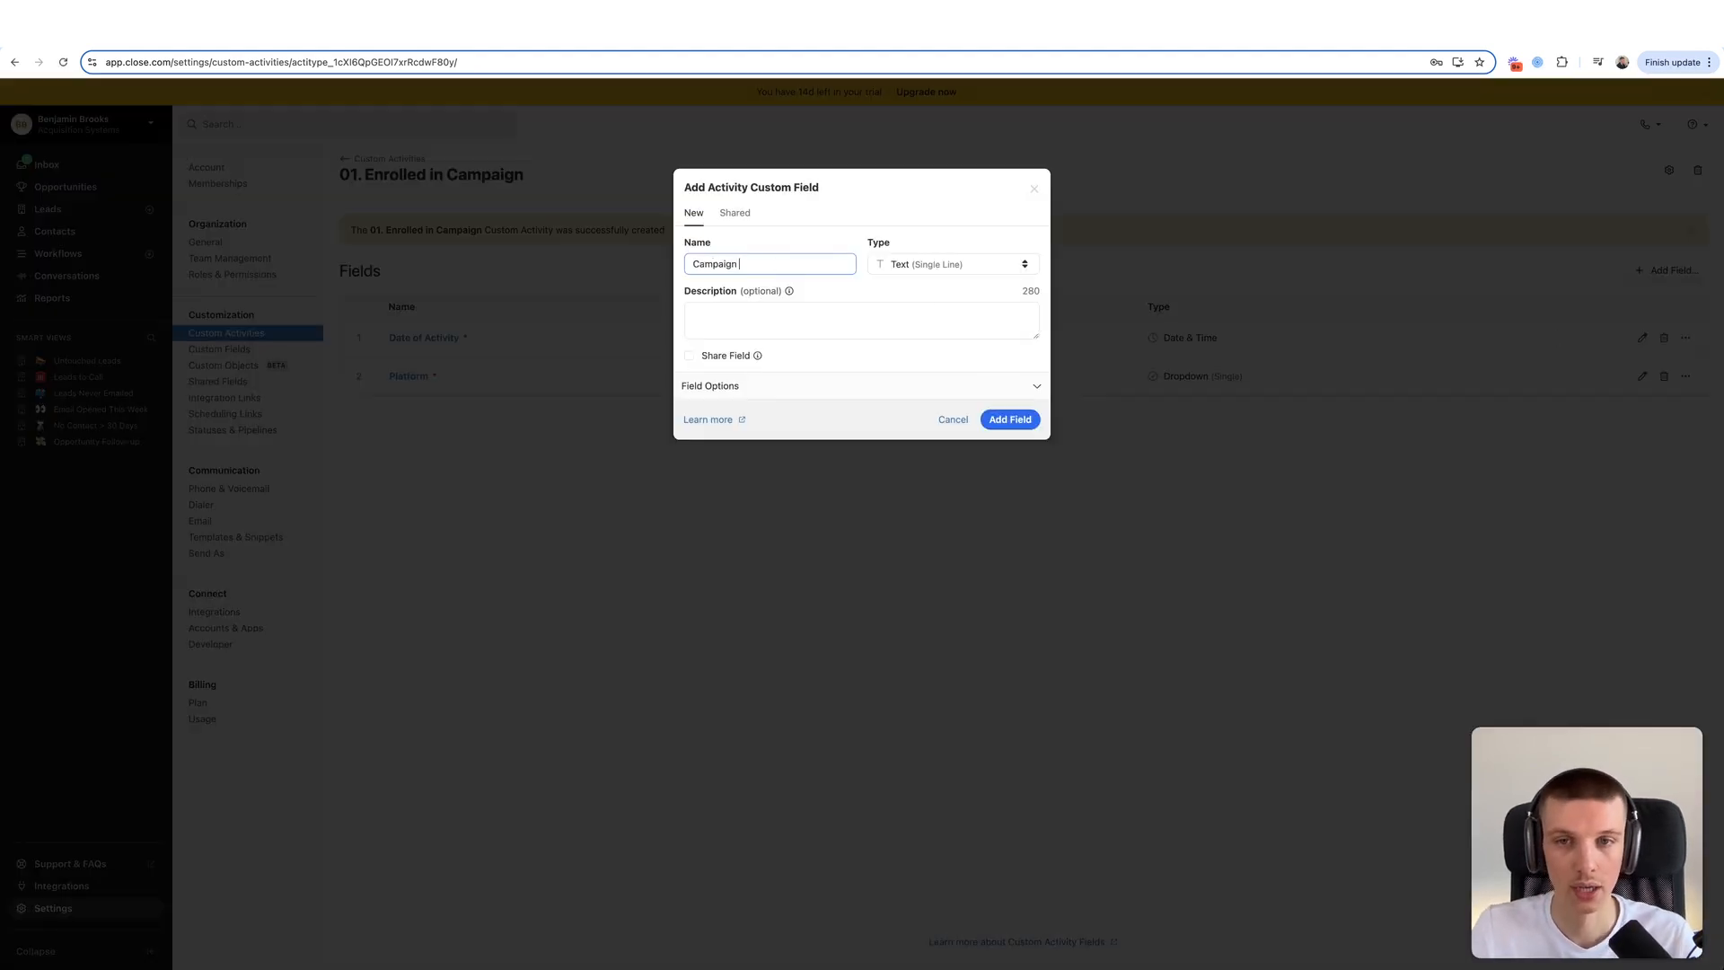
pyautogui.write('Name')
pyautogui.click(950, 264)
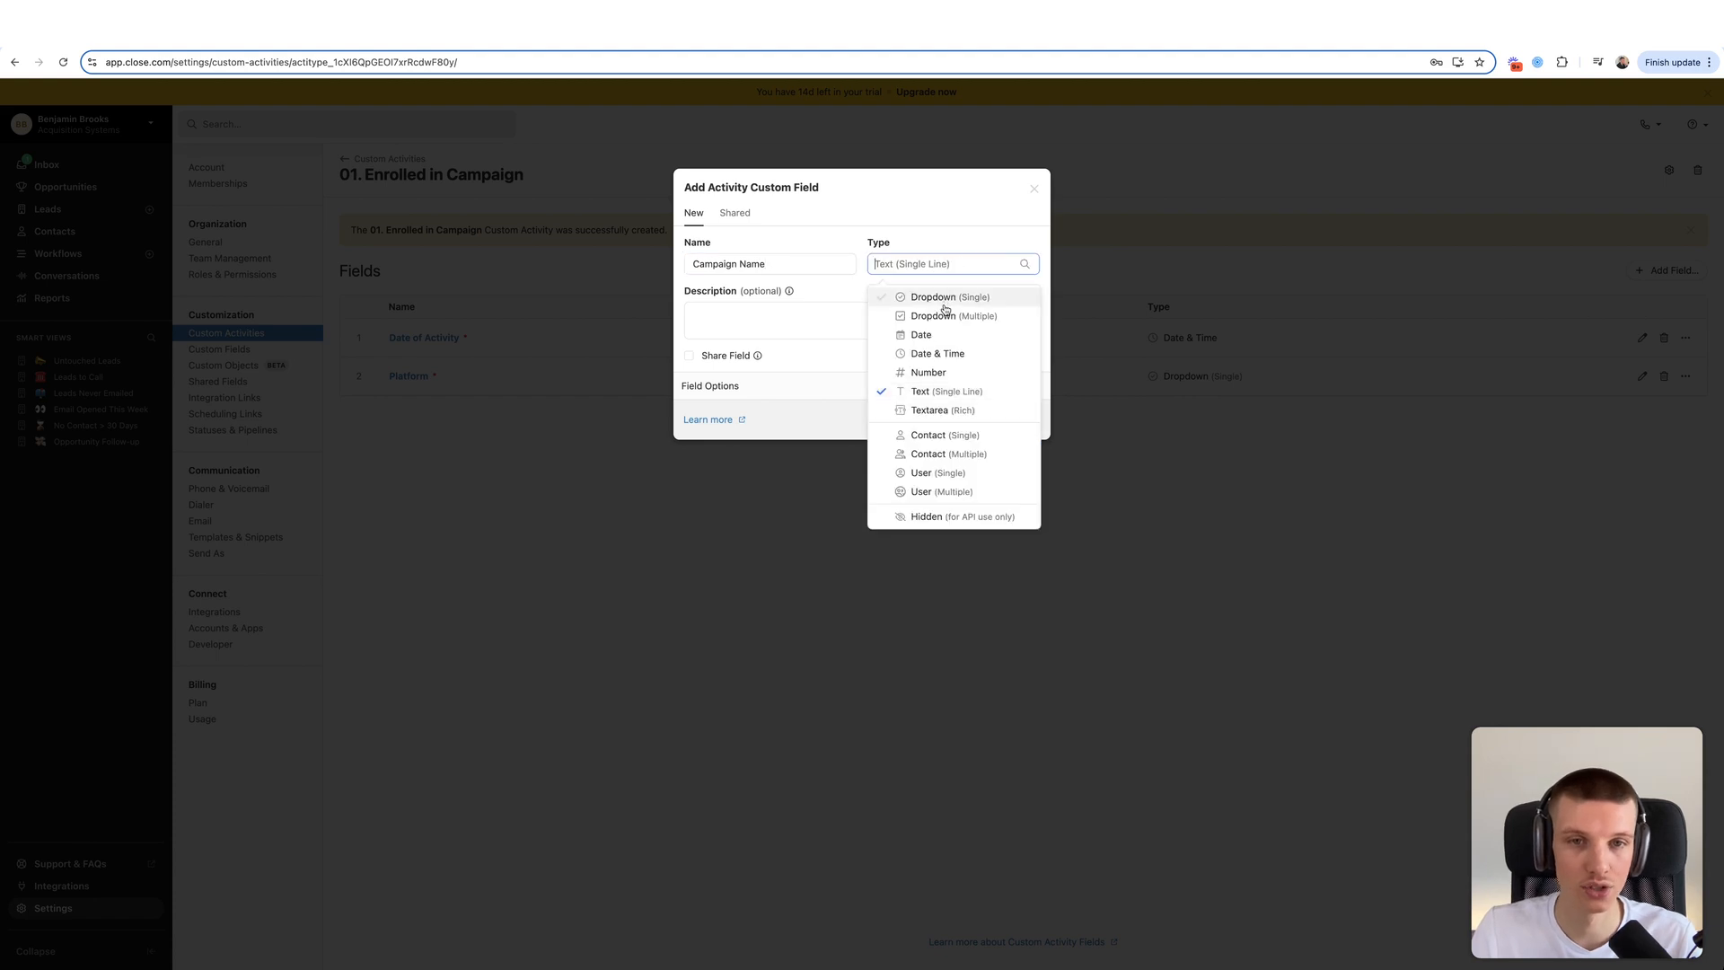
pyautogui.click(938, 410)
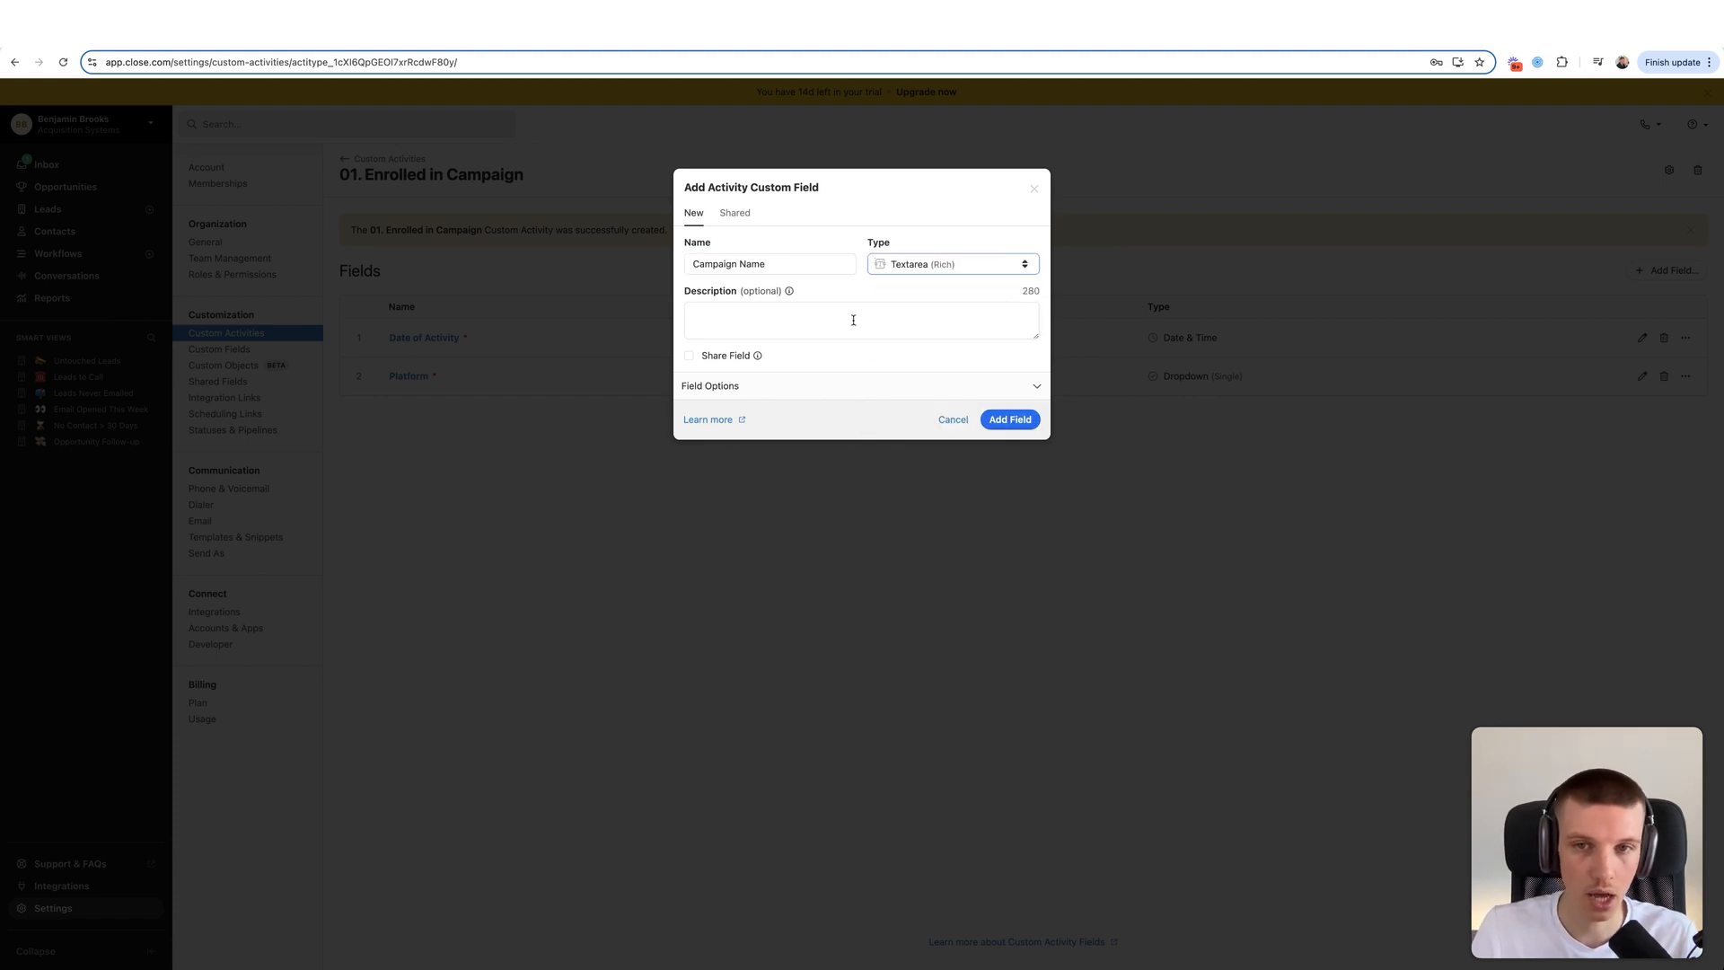
pyautogui.click(792, 393)
pyautogui.click(781, 416)
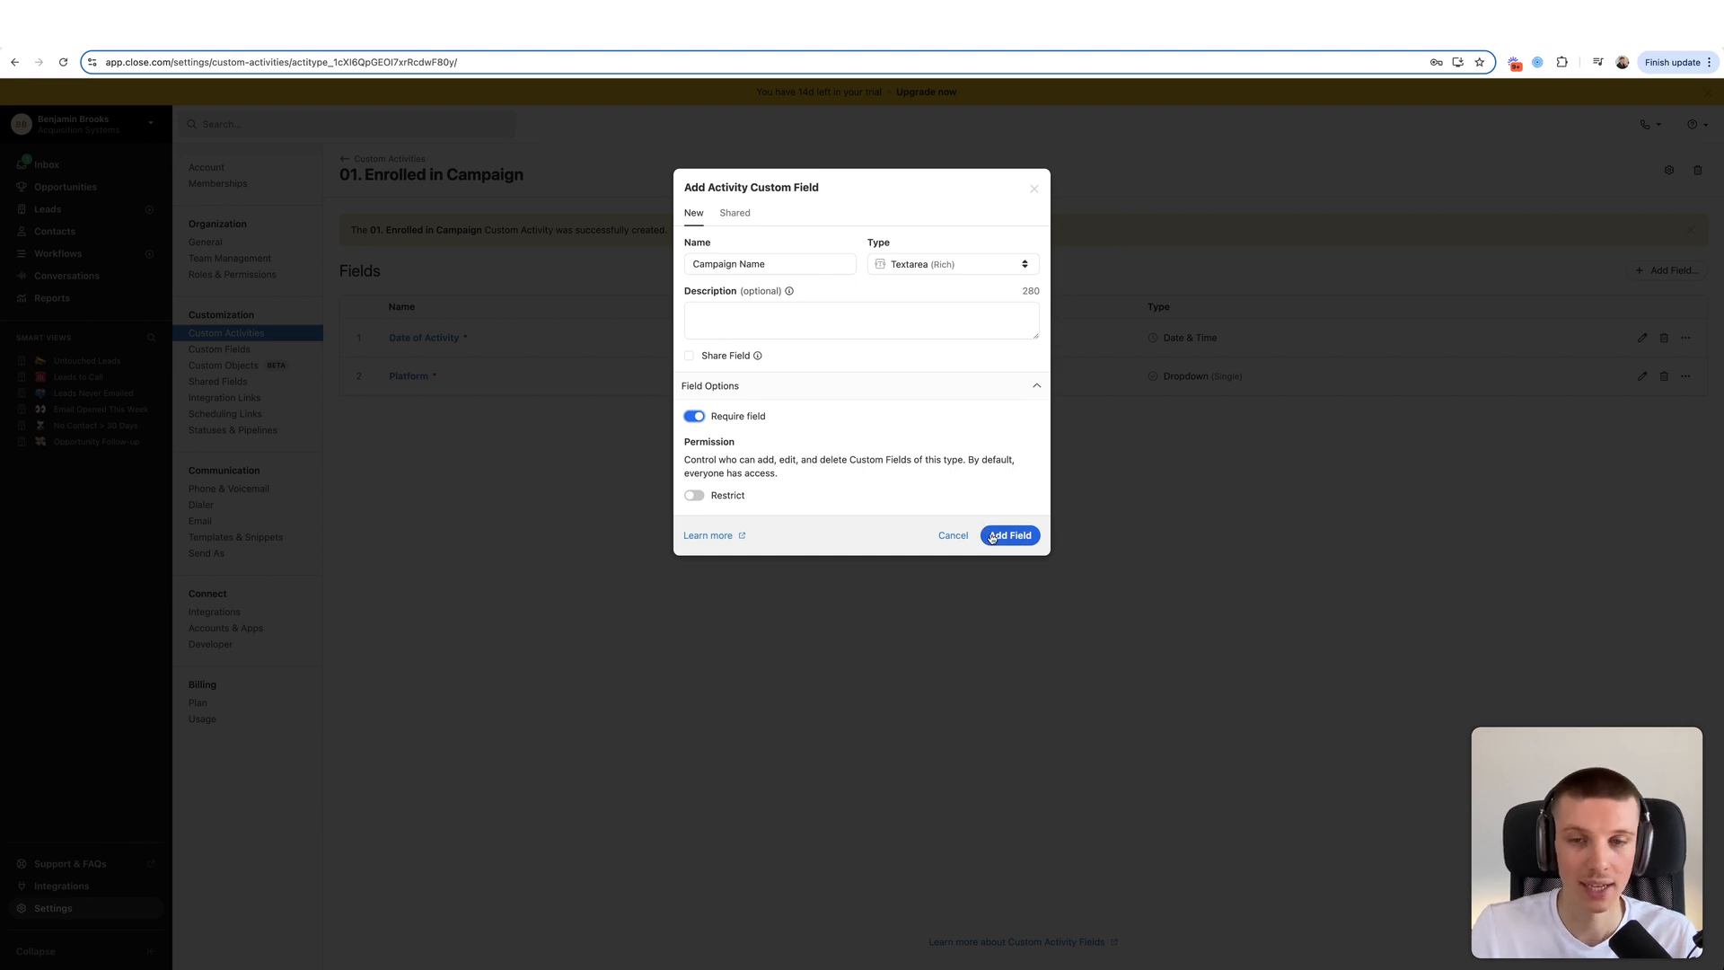
pyautogui.click(992, 537)
pyautogui.moveTo(596, 185); pyautogui.dragTo(342, 176)
pyautogui.click(340, 176)
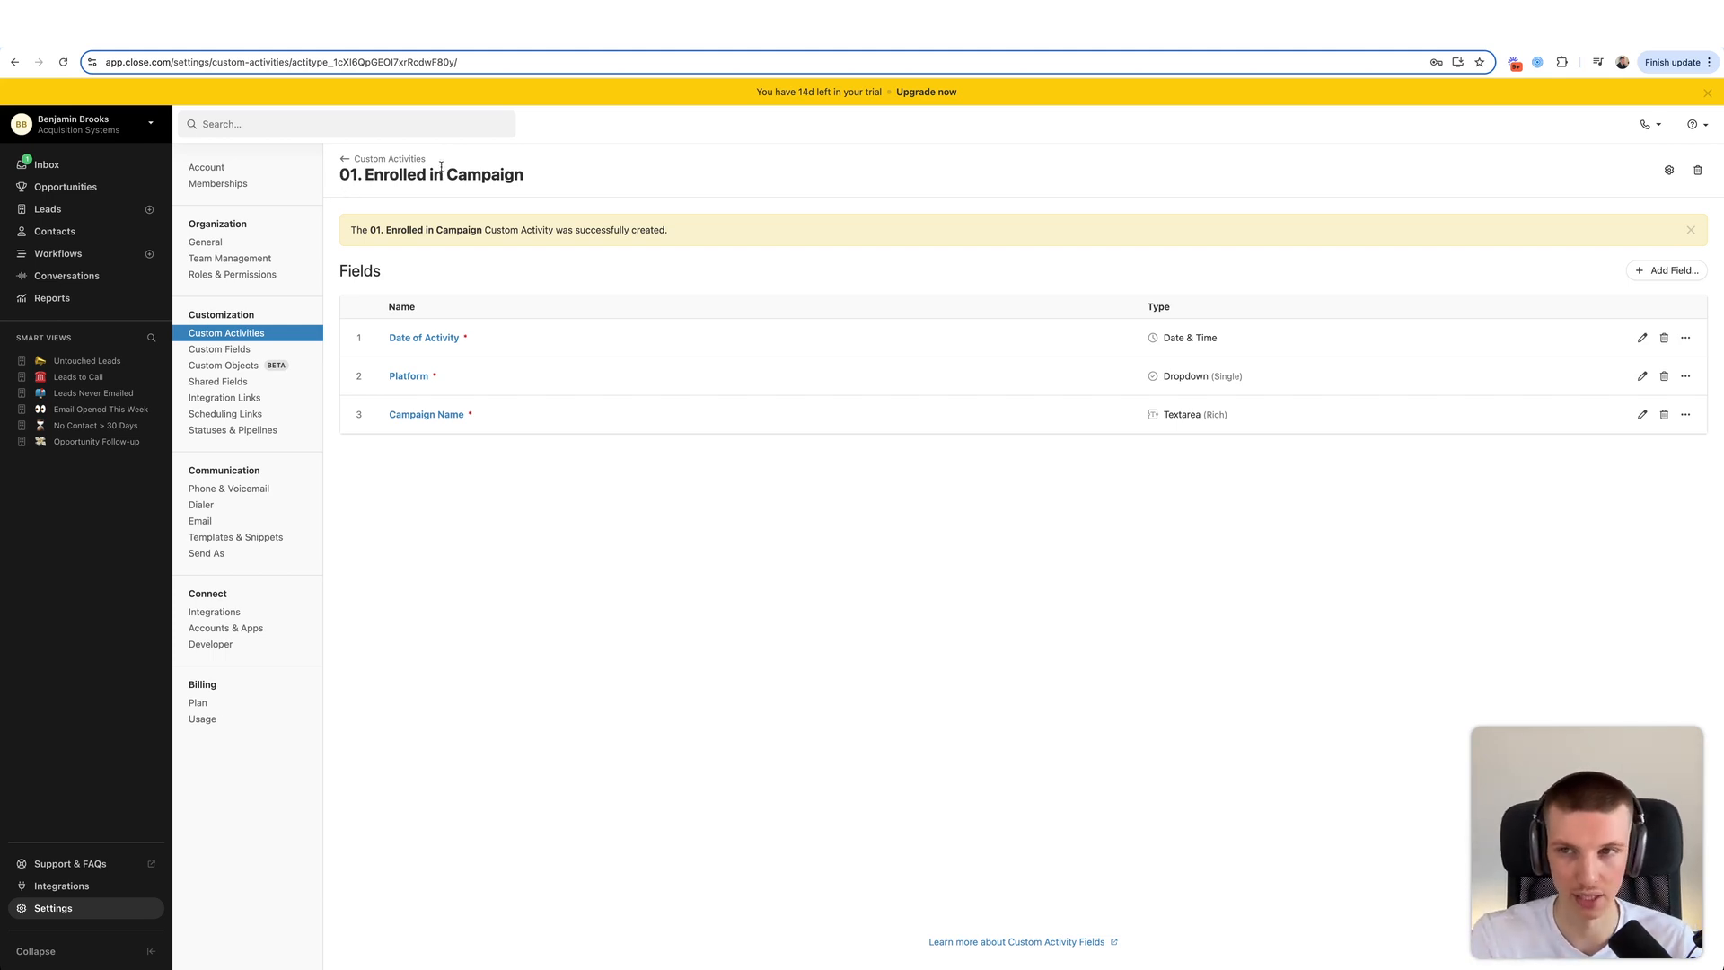
# - Create a second custom activity type named '02. Outside Touchpoint'
pyautogui.click(400, 160)
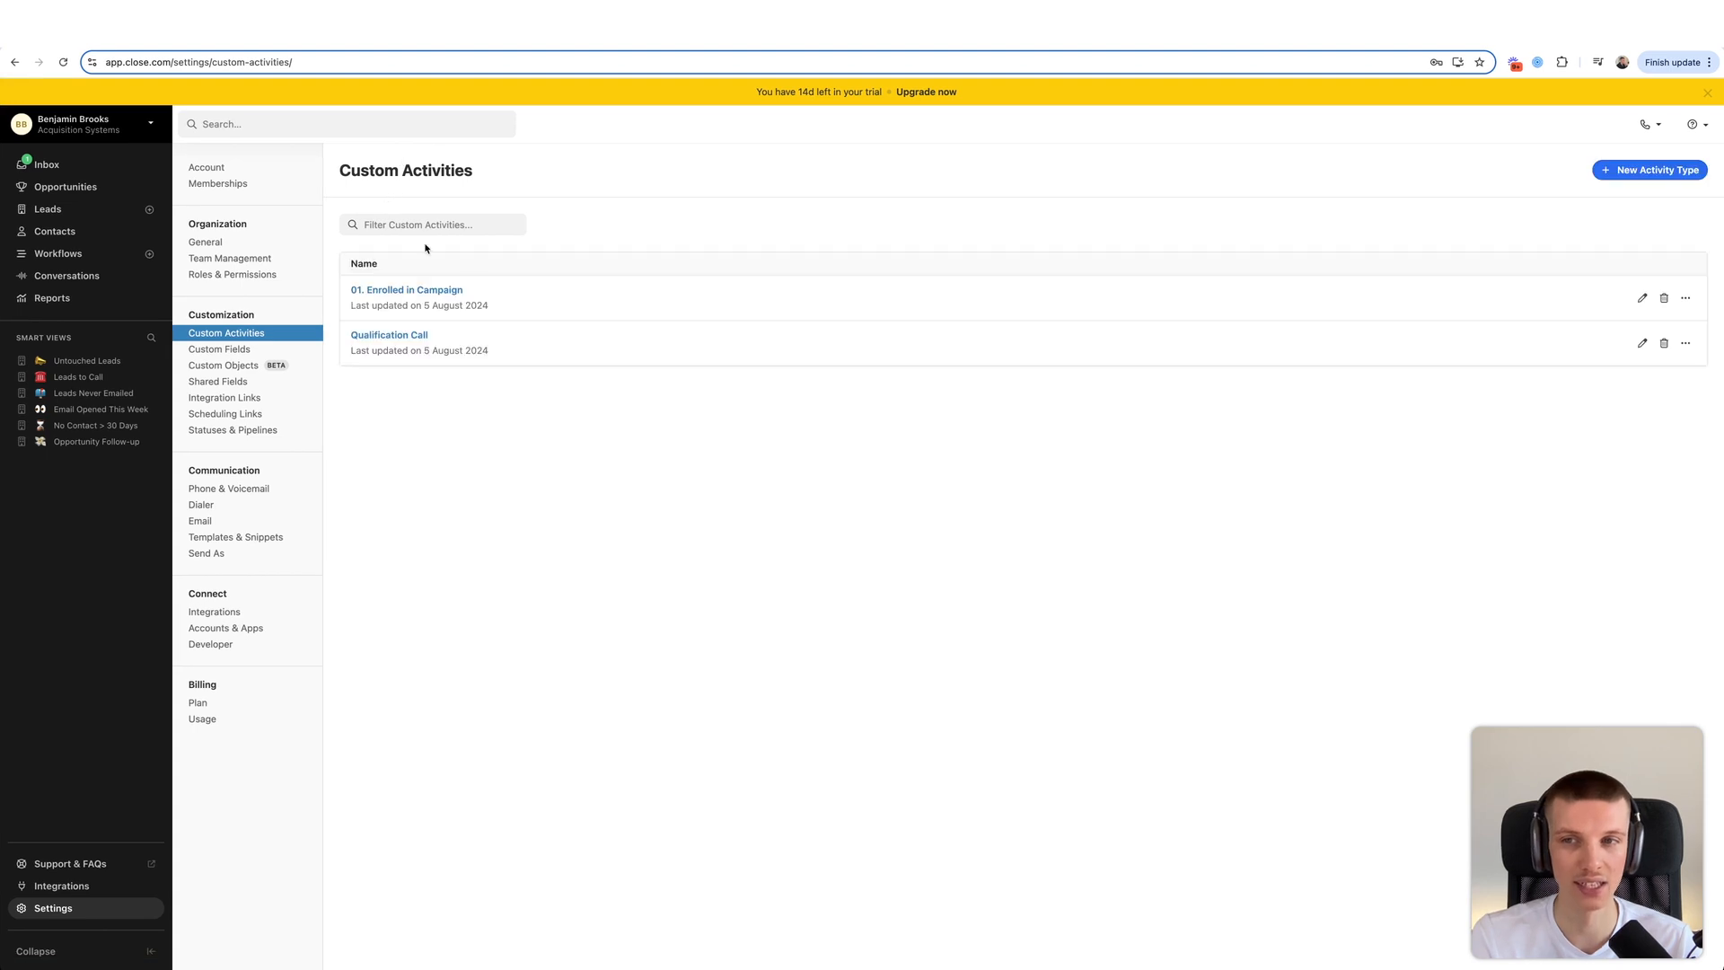
pyautogui.click(1612, 170)
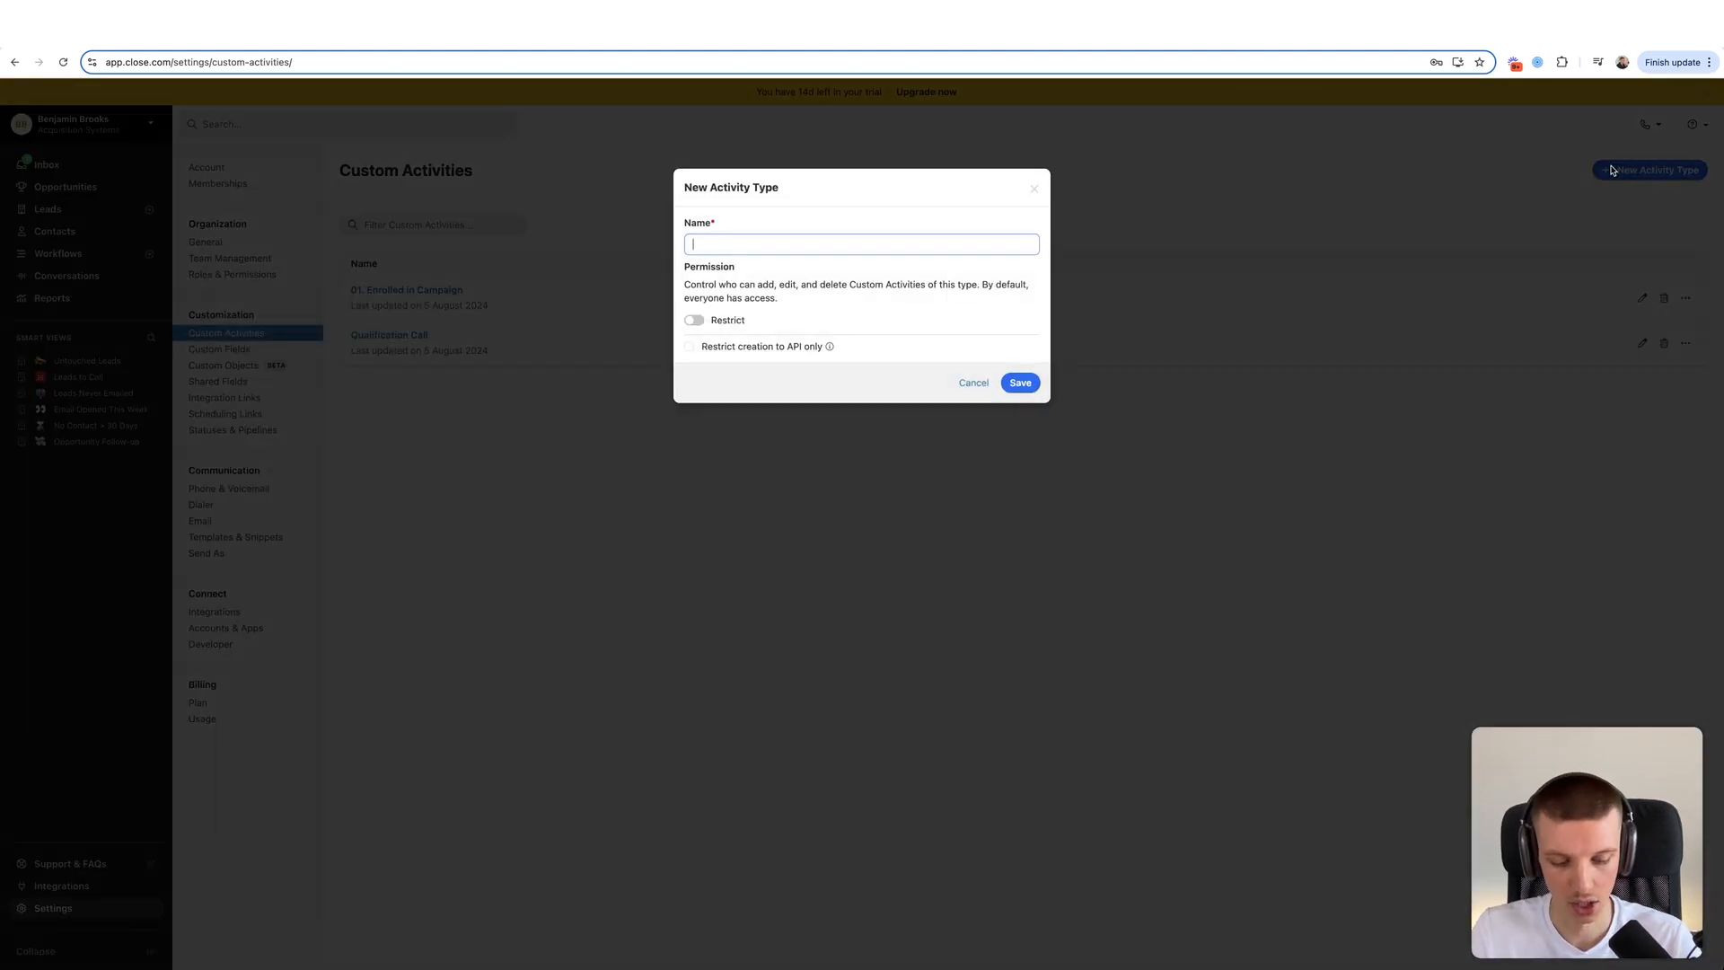
pyautogui.write('02. O')
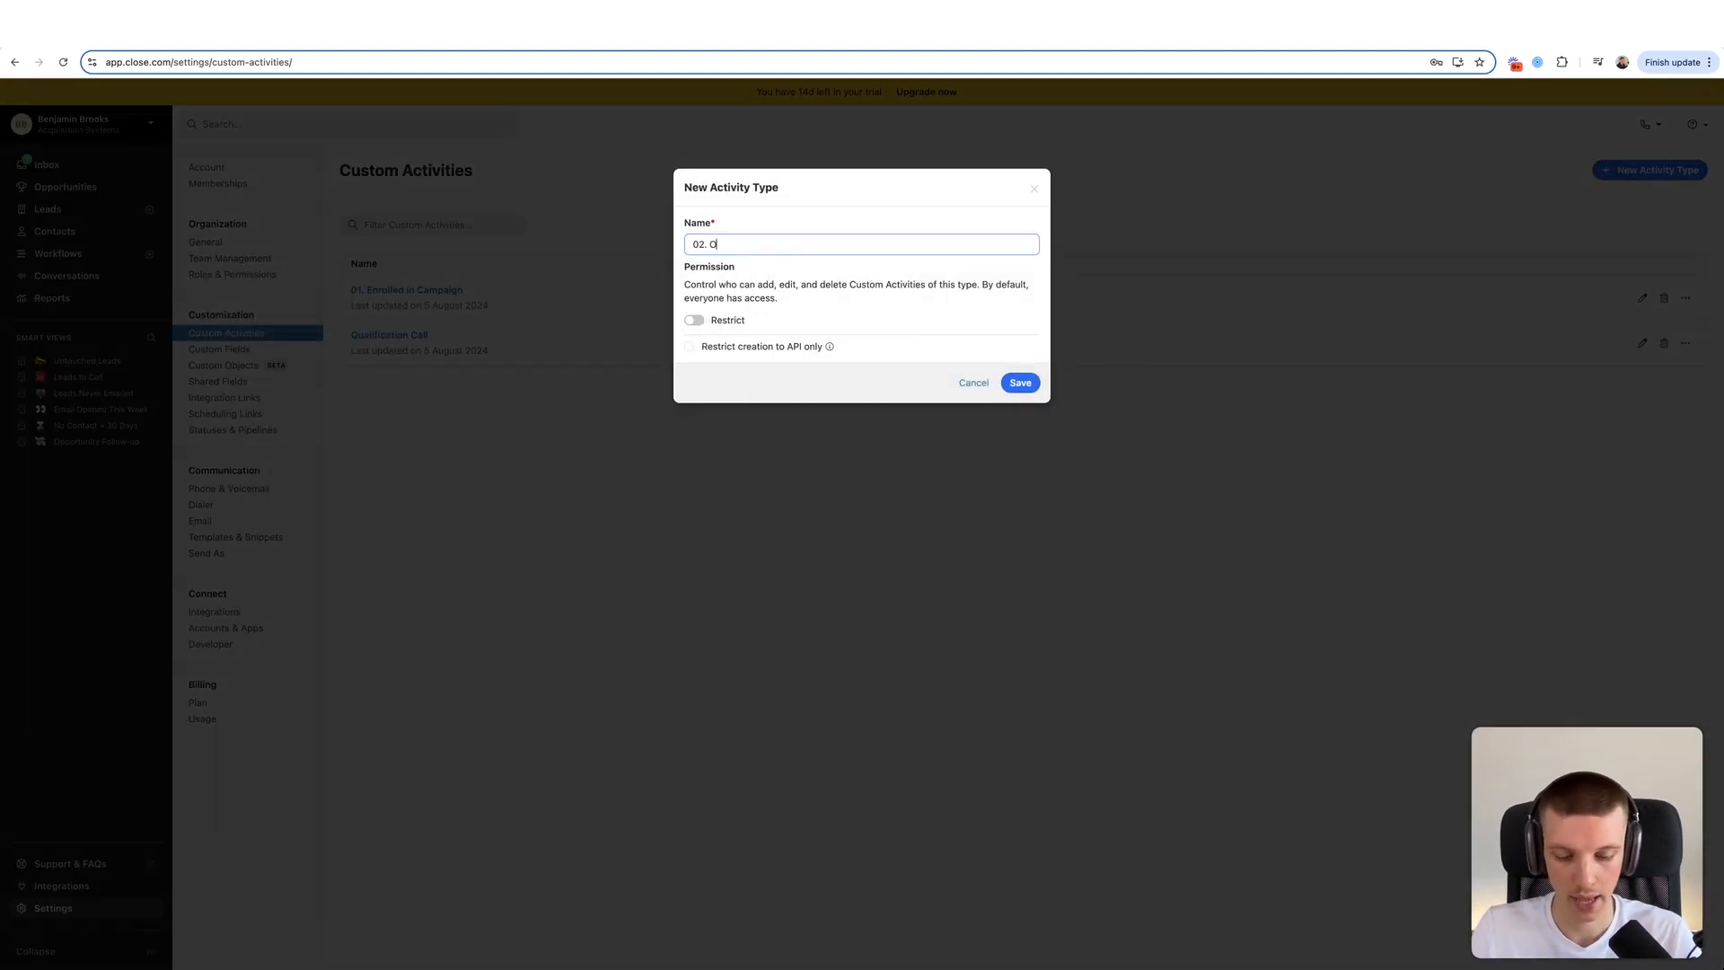
pyautogui.write('utside Touchpoint')
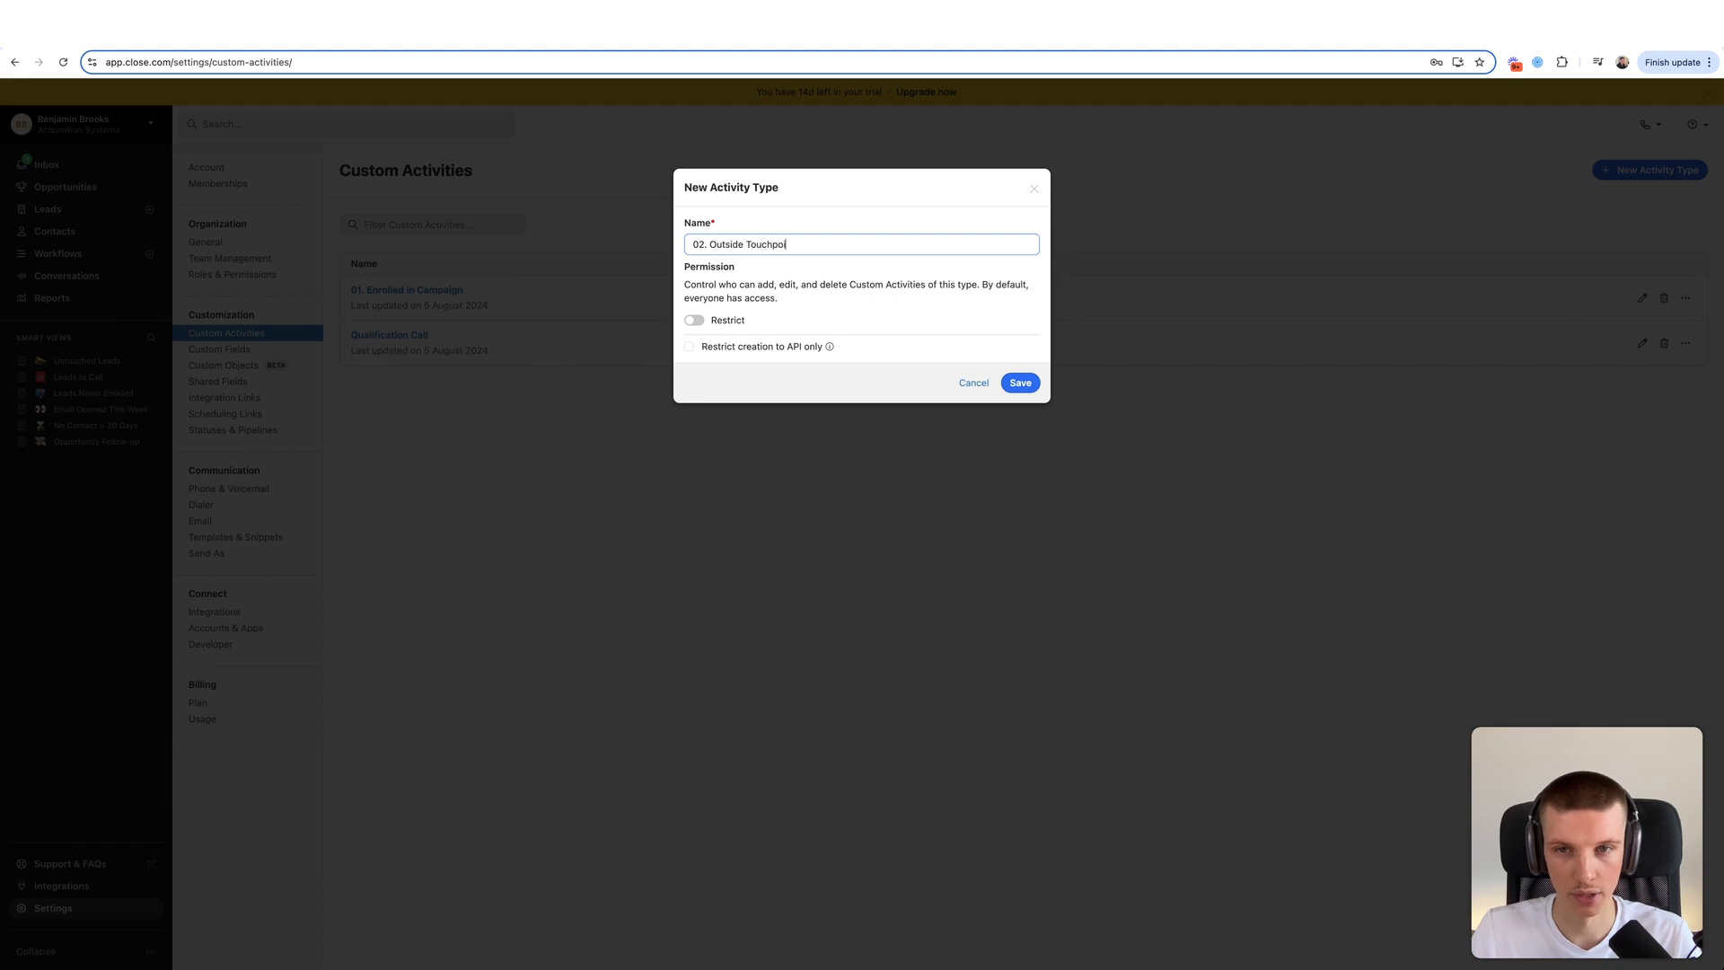
pyautogui.click(1015, 384)
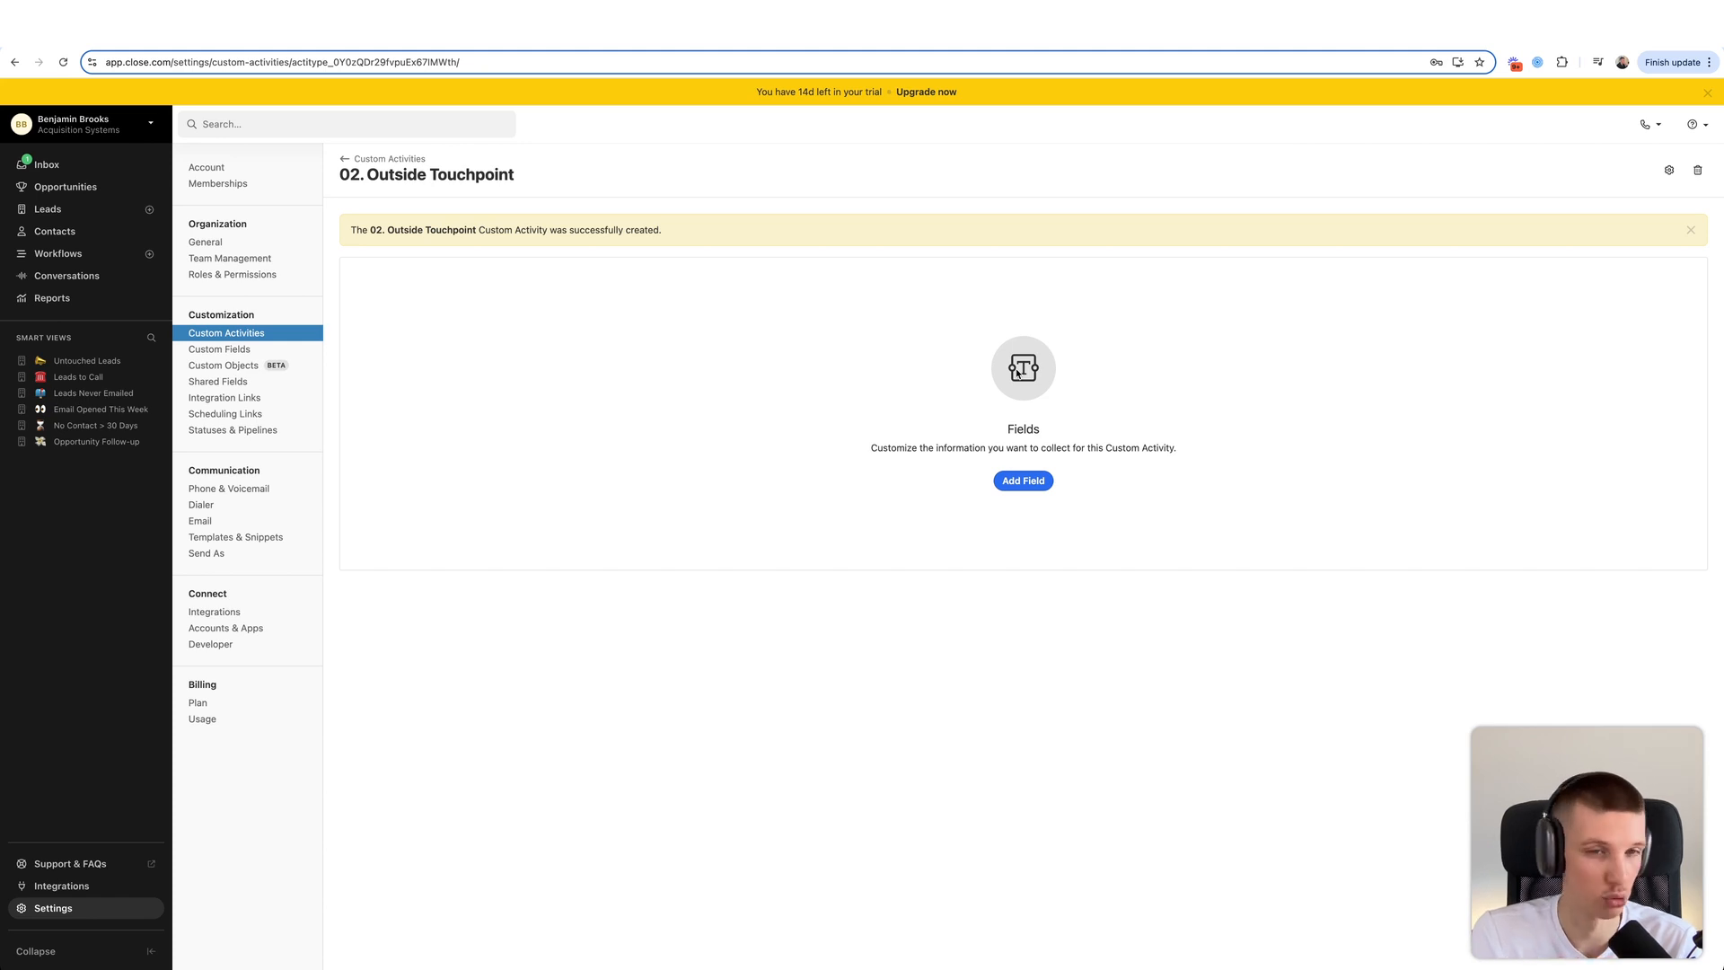
# - Give it a required Date of Activity field of type Date & Time
pyautogui.click(1024, 485)
pyautogui.write('Date of Activity')
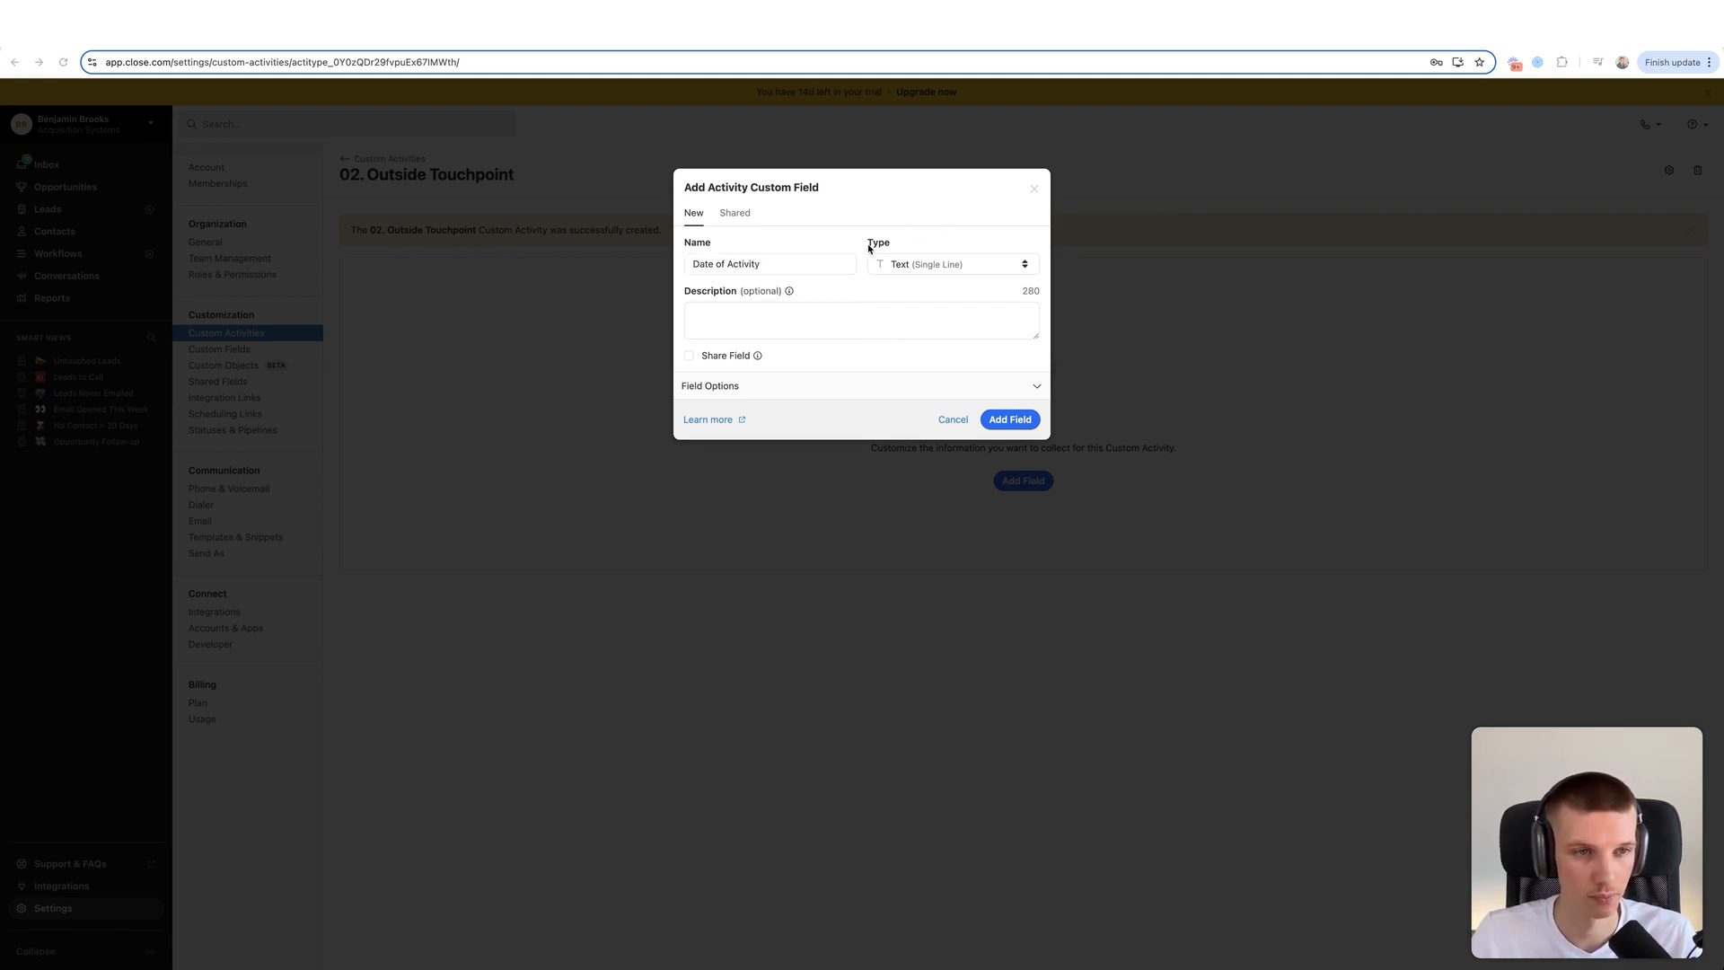
pyautogui.click(950, 263)
pyautogui.click(933, 359)
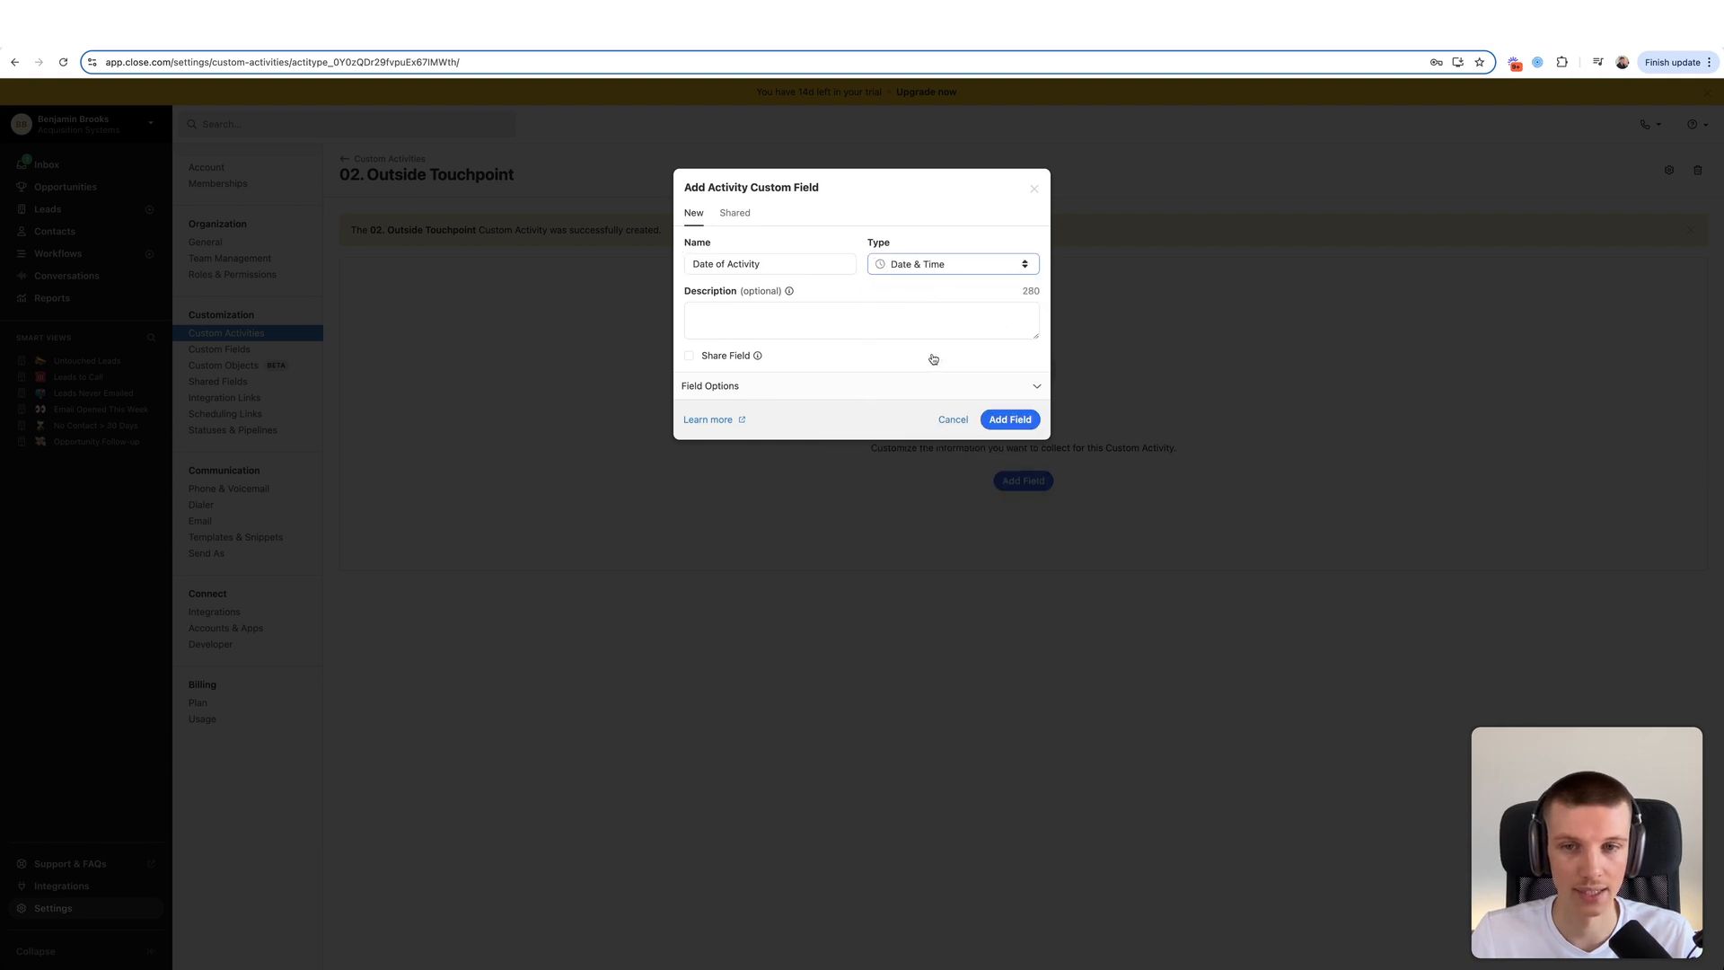
pyautogui.click(853, 386)
pyautogui.click(757, 418)
pyautogui.click(1018, 533)
pyautogui.click(1666, 270)
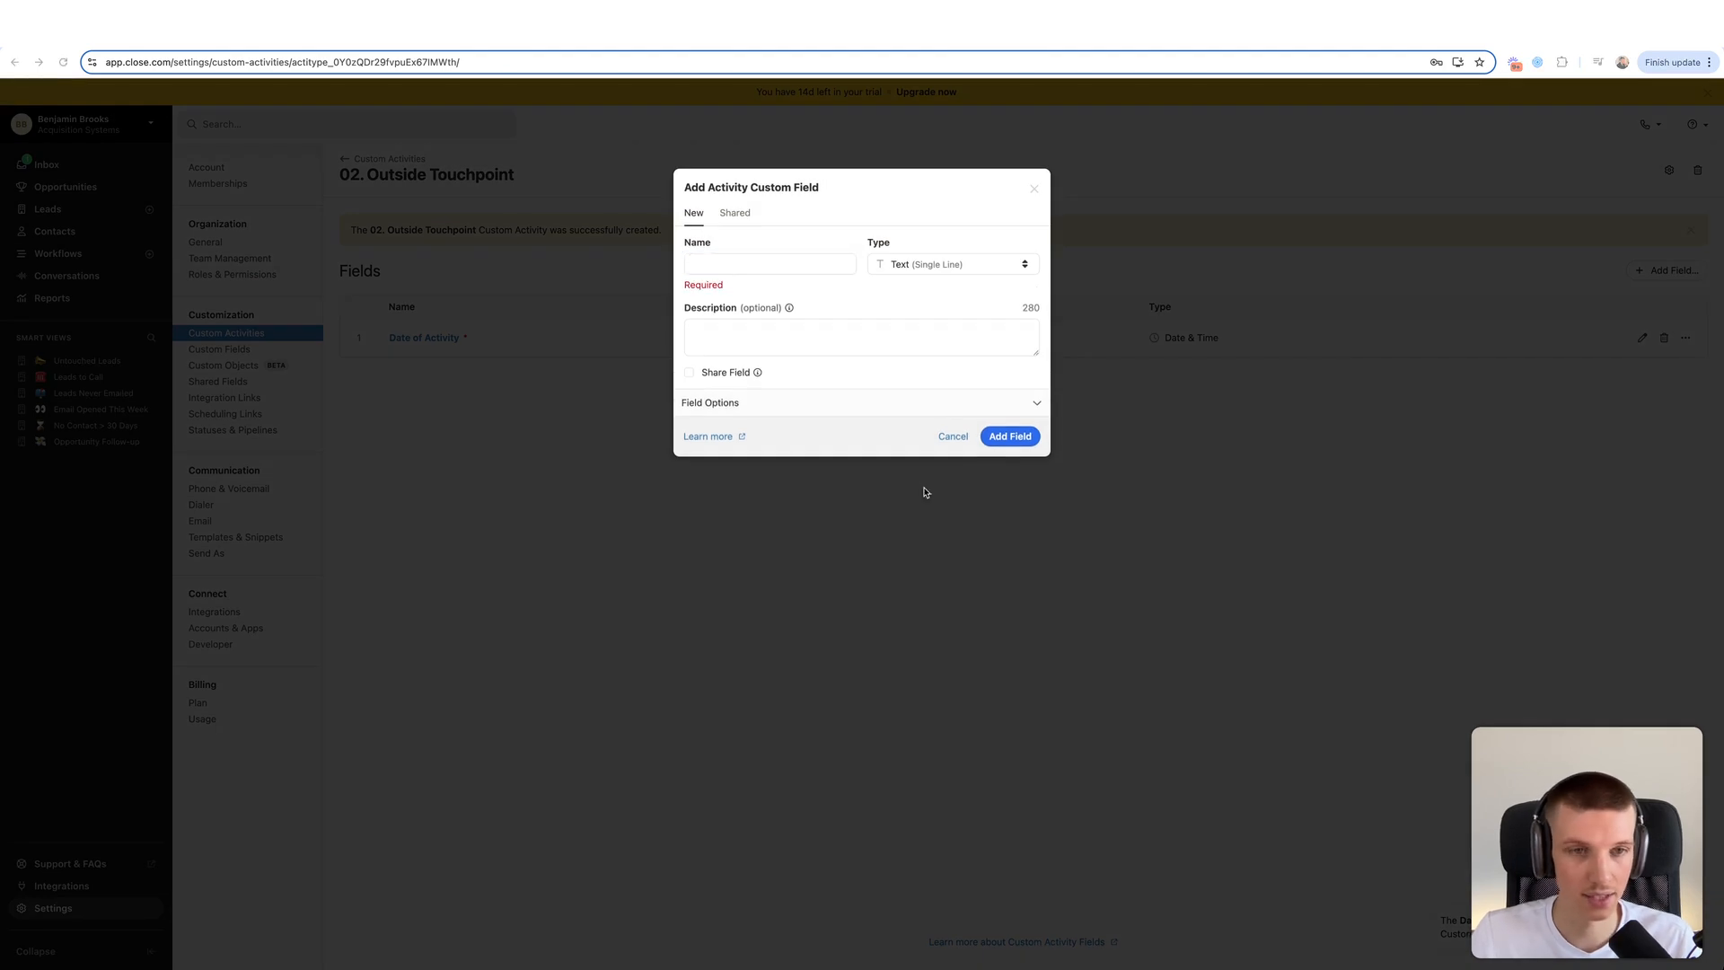
# - Set up Platform as a single-choice dropdown with LinkedIn, Email, Instagram and Twitter choices
pyautogui.click(727, 265)
pyautogui.write('Platform')
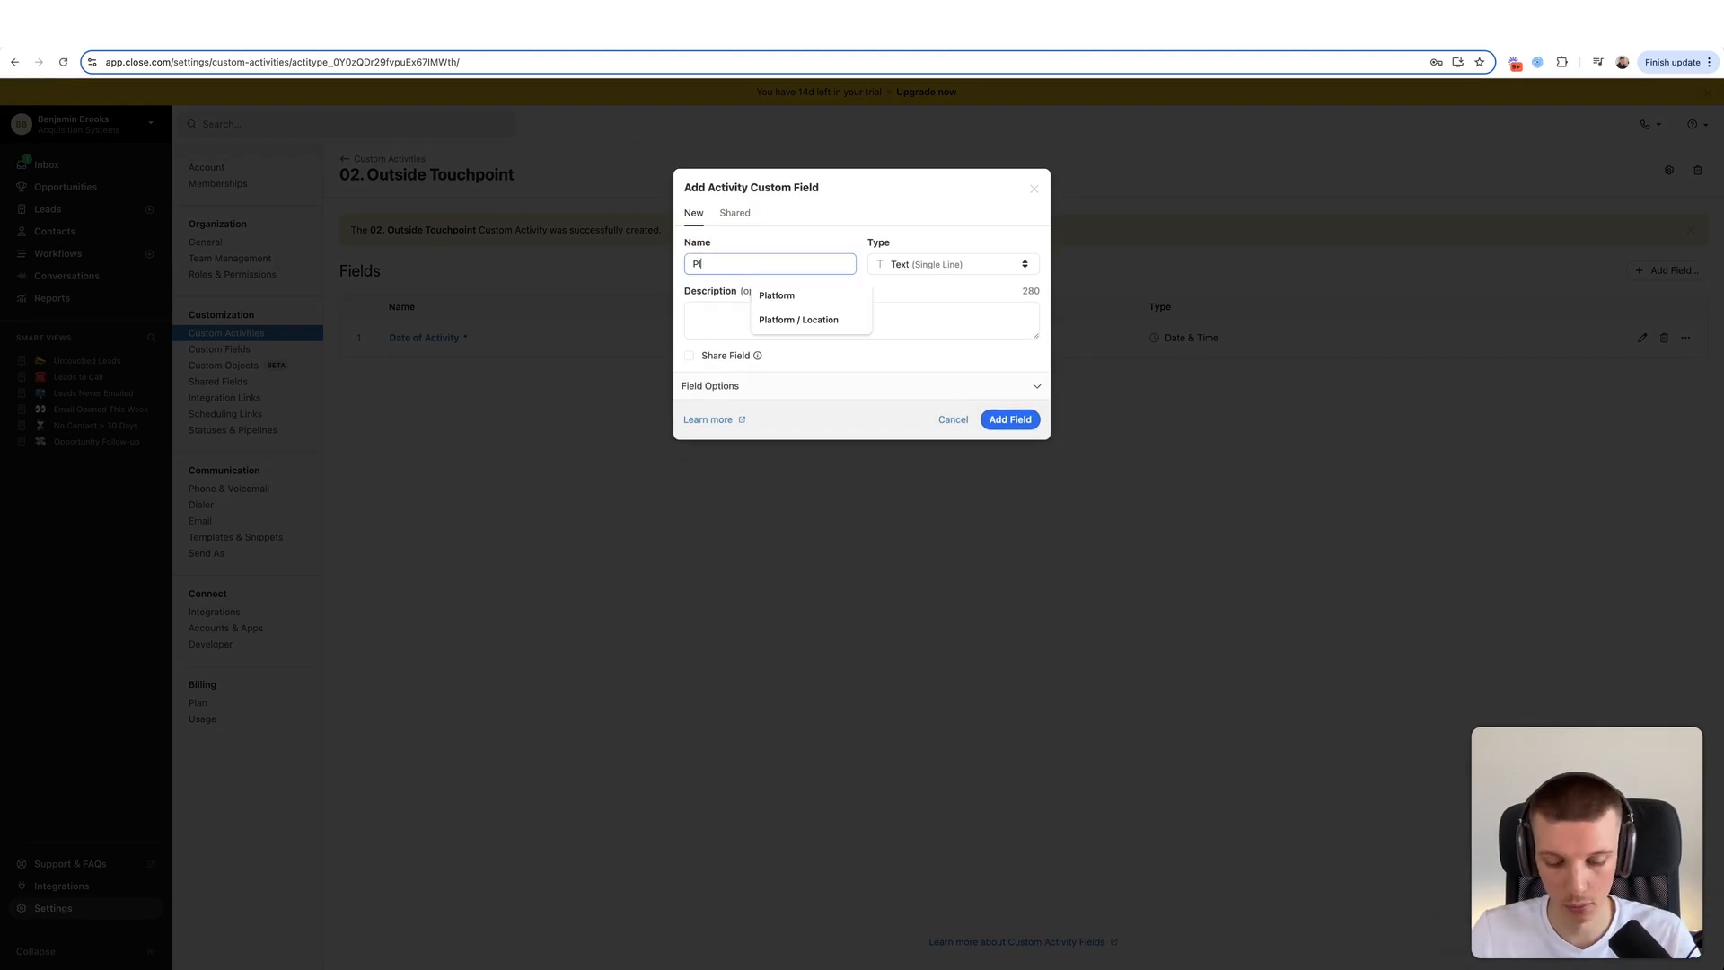
pyautogui.click(966, 261)
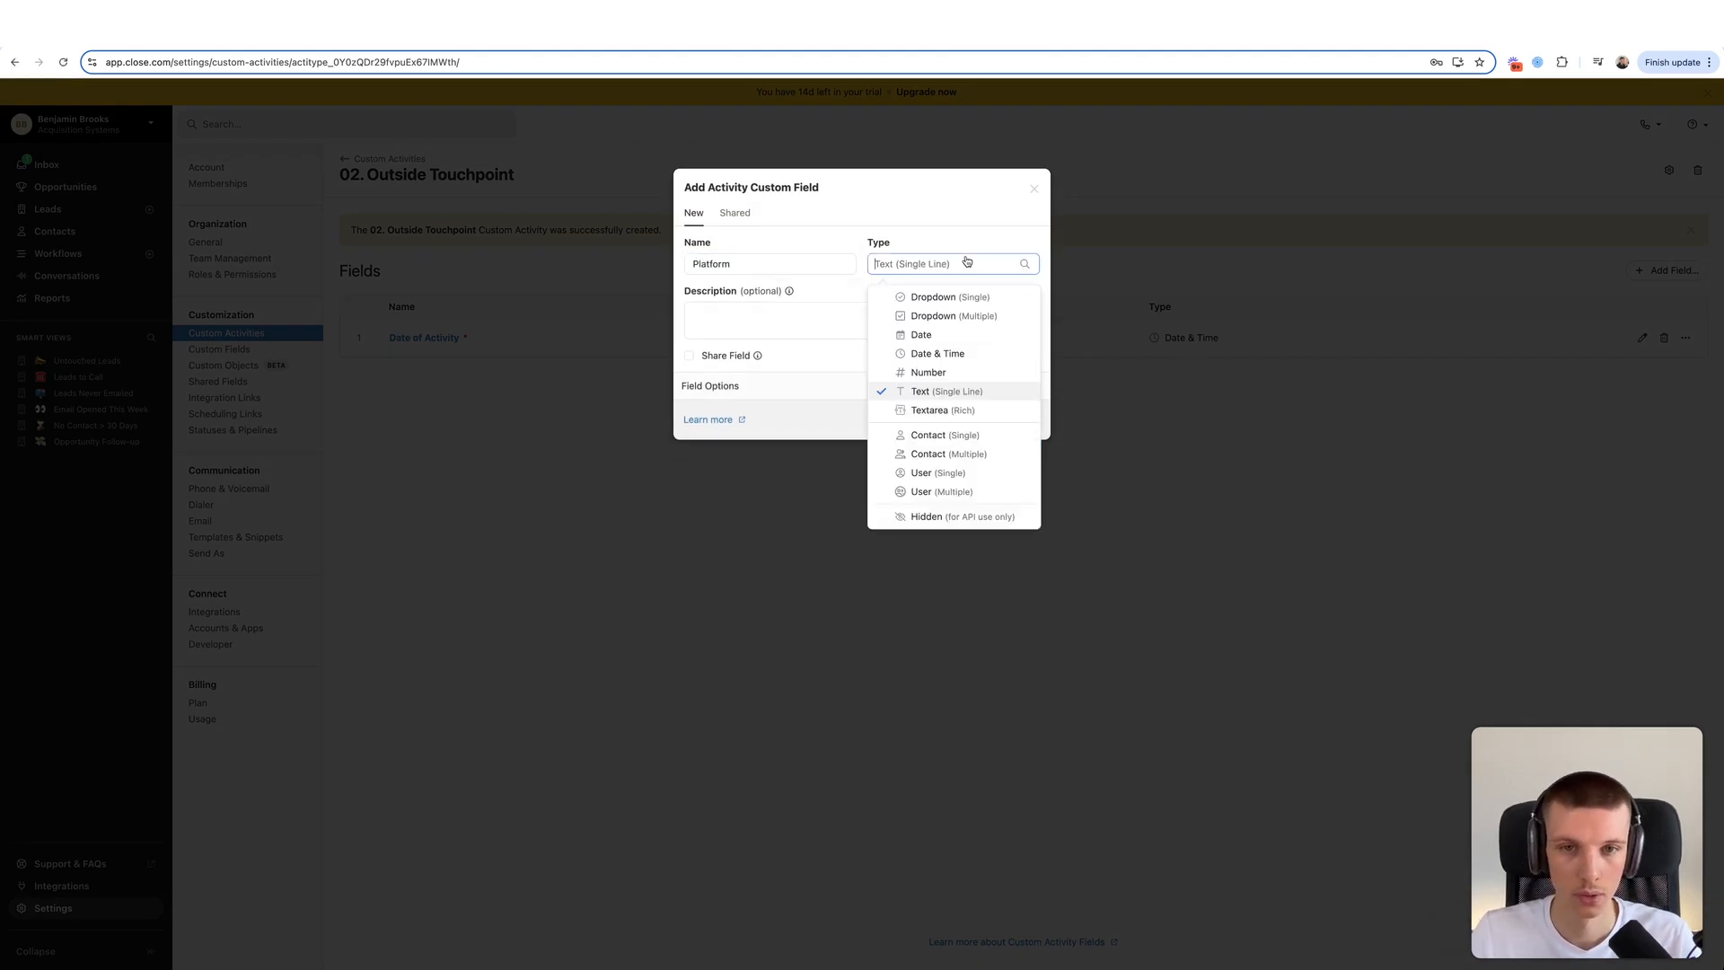
pyautogui.click(897, 307)
pyautogui.click(756, 388)
pyautogui.write('LinkedIn')
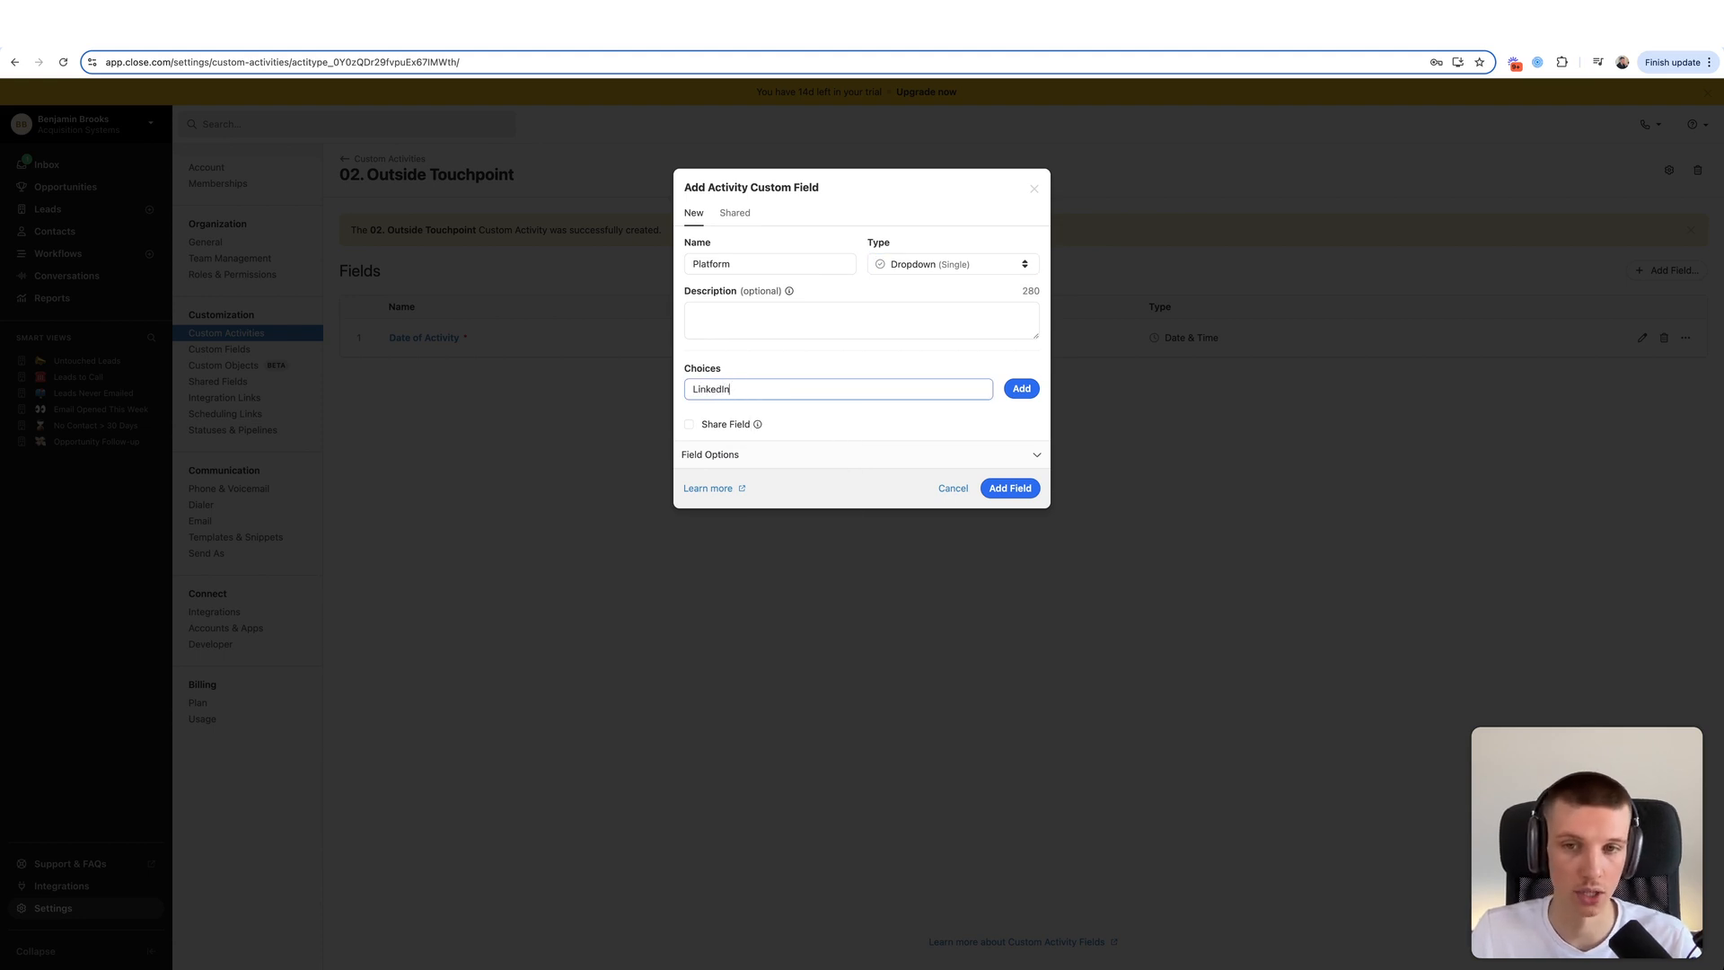
pyautogui.press('Return')
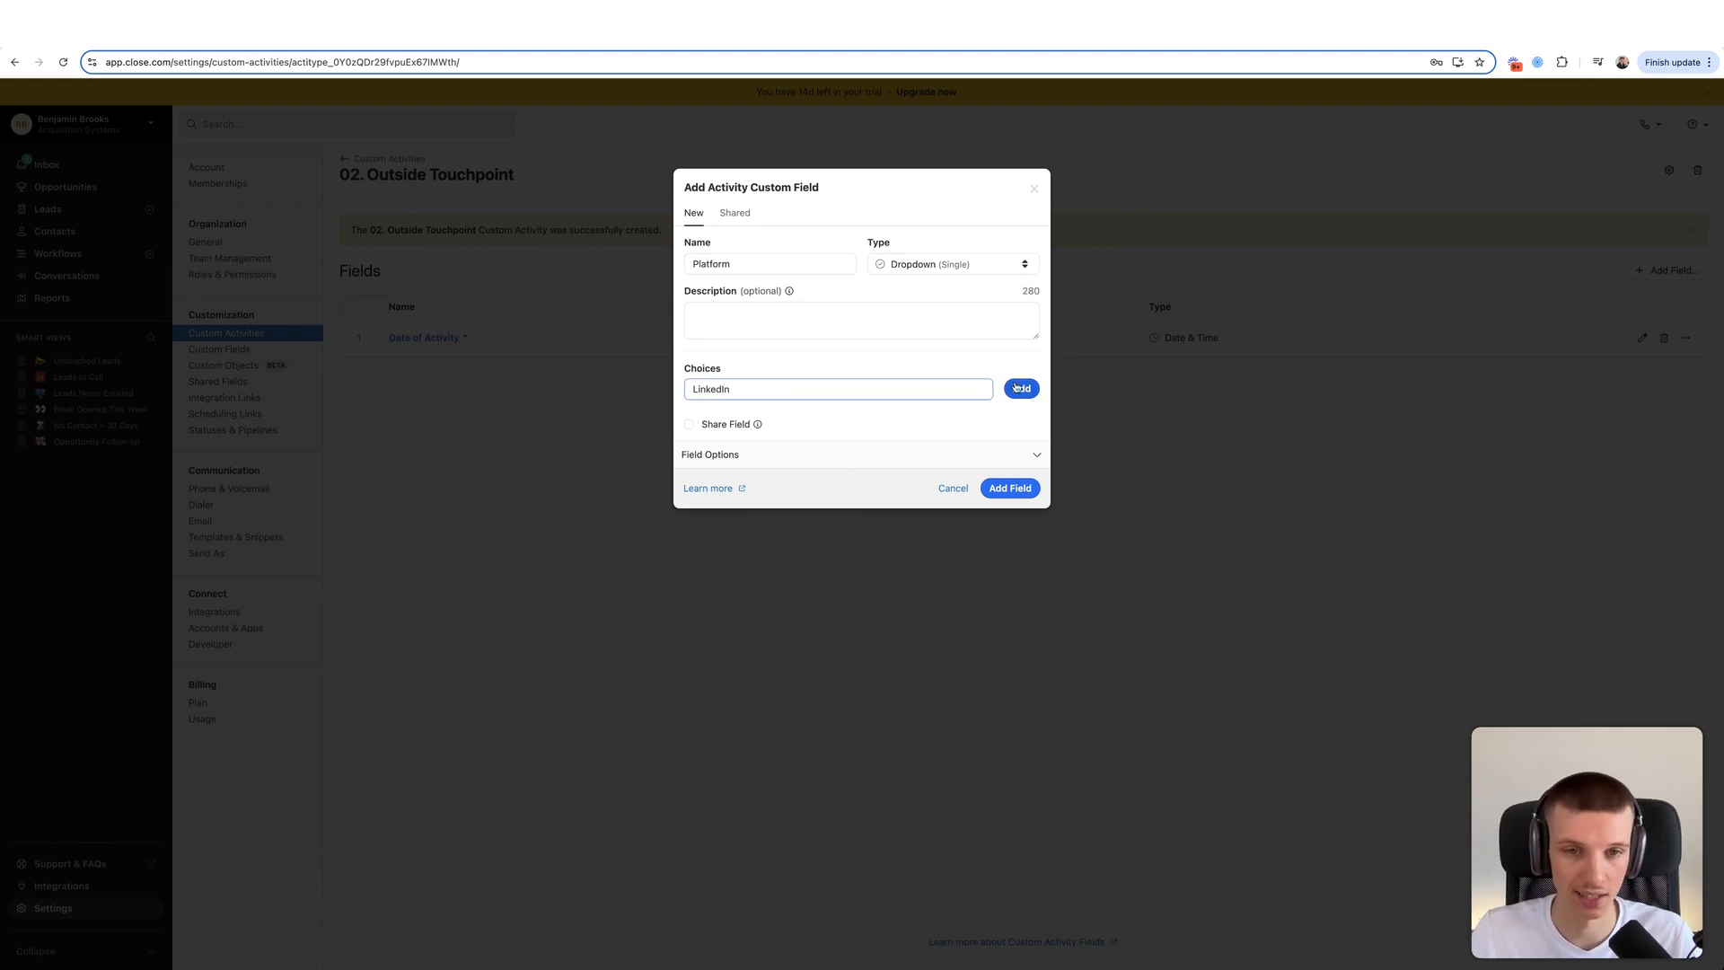
pyautogui.write('Email')
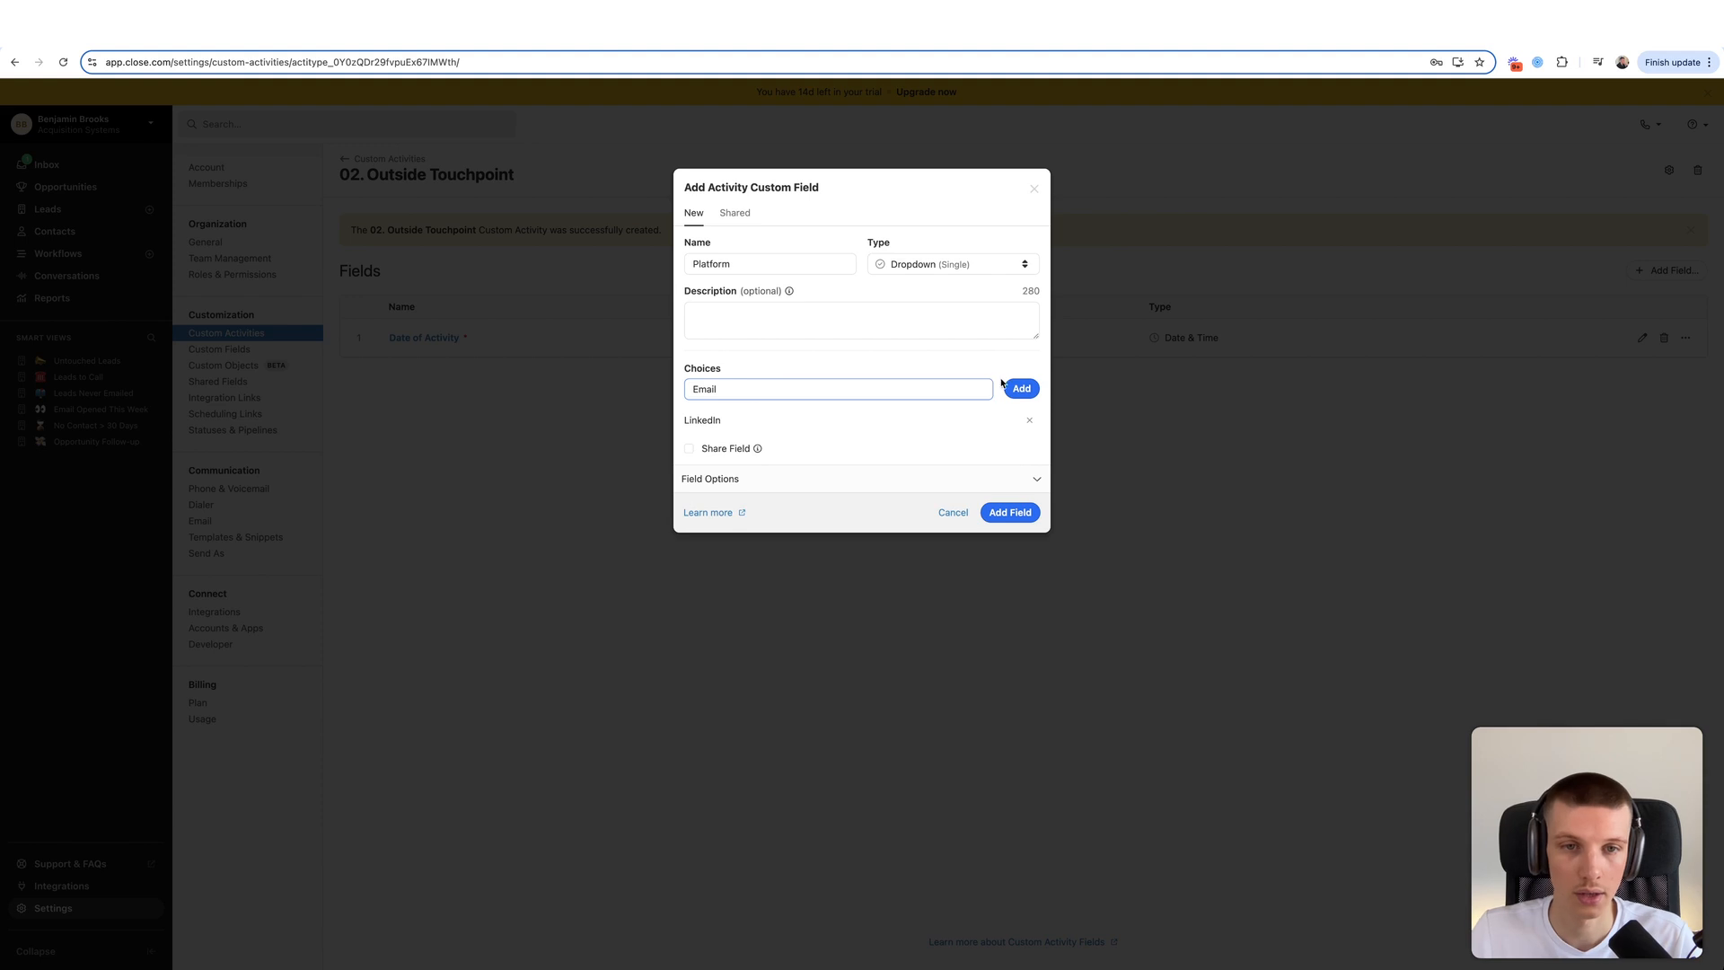
pyautogui.press('Return')
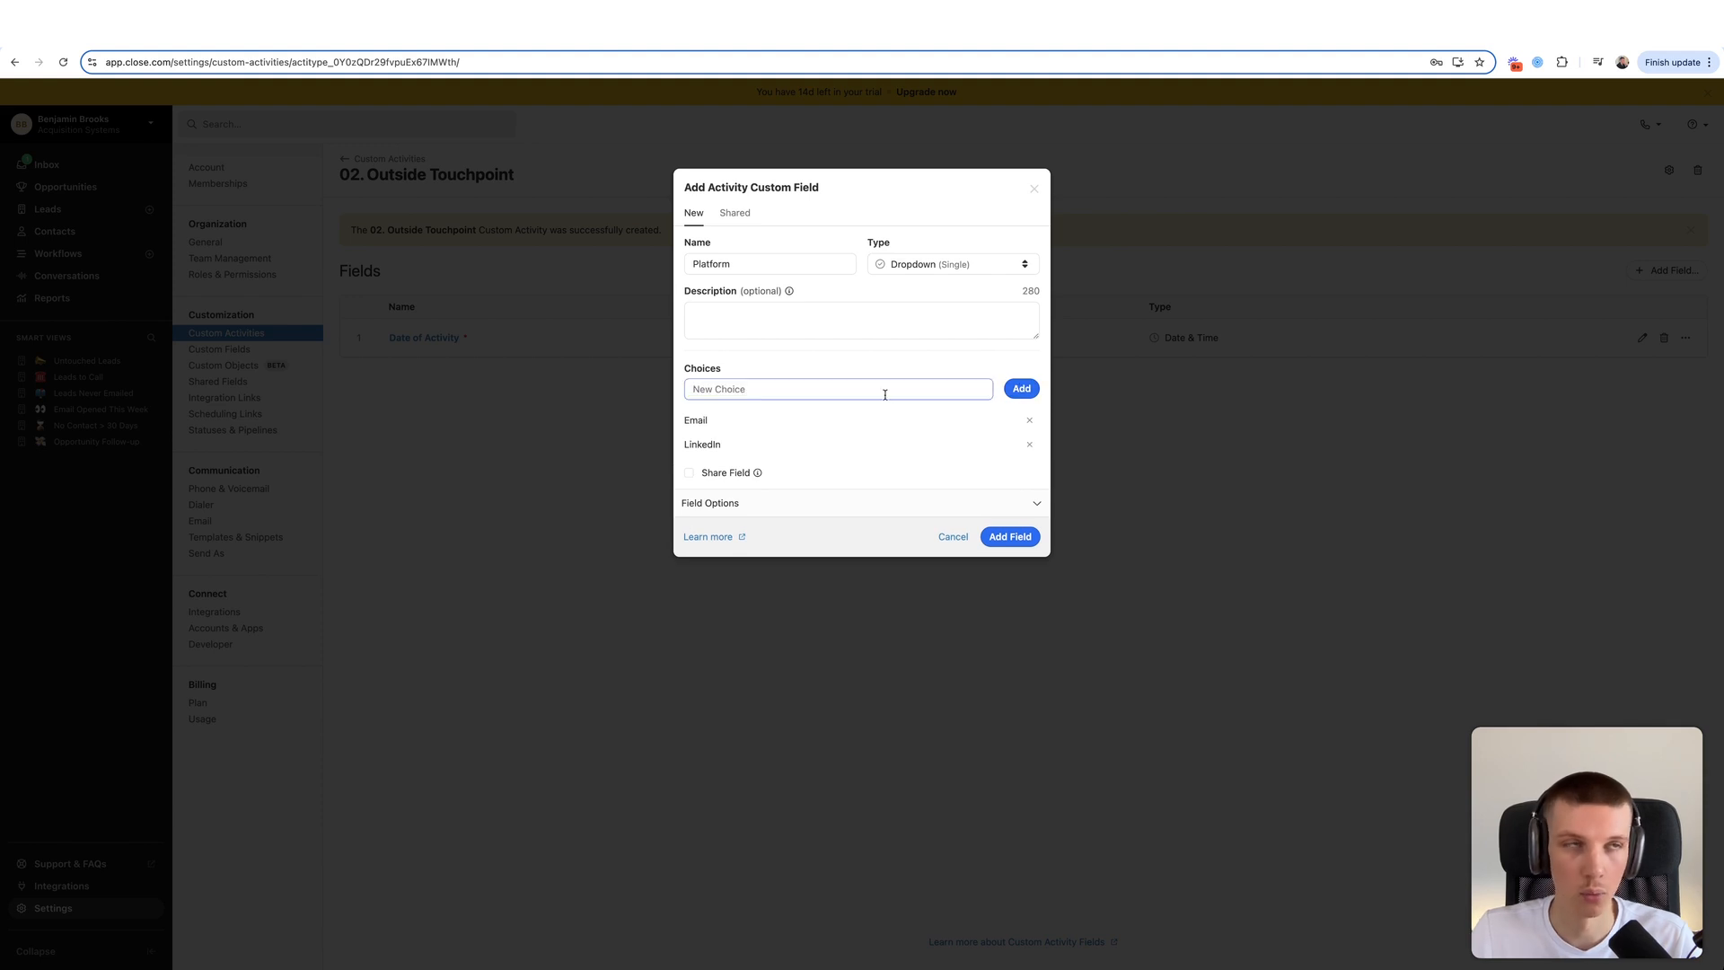
pyautogui.write('Instagram')
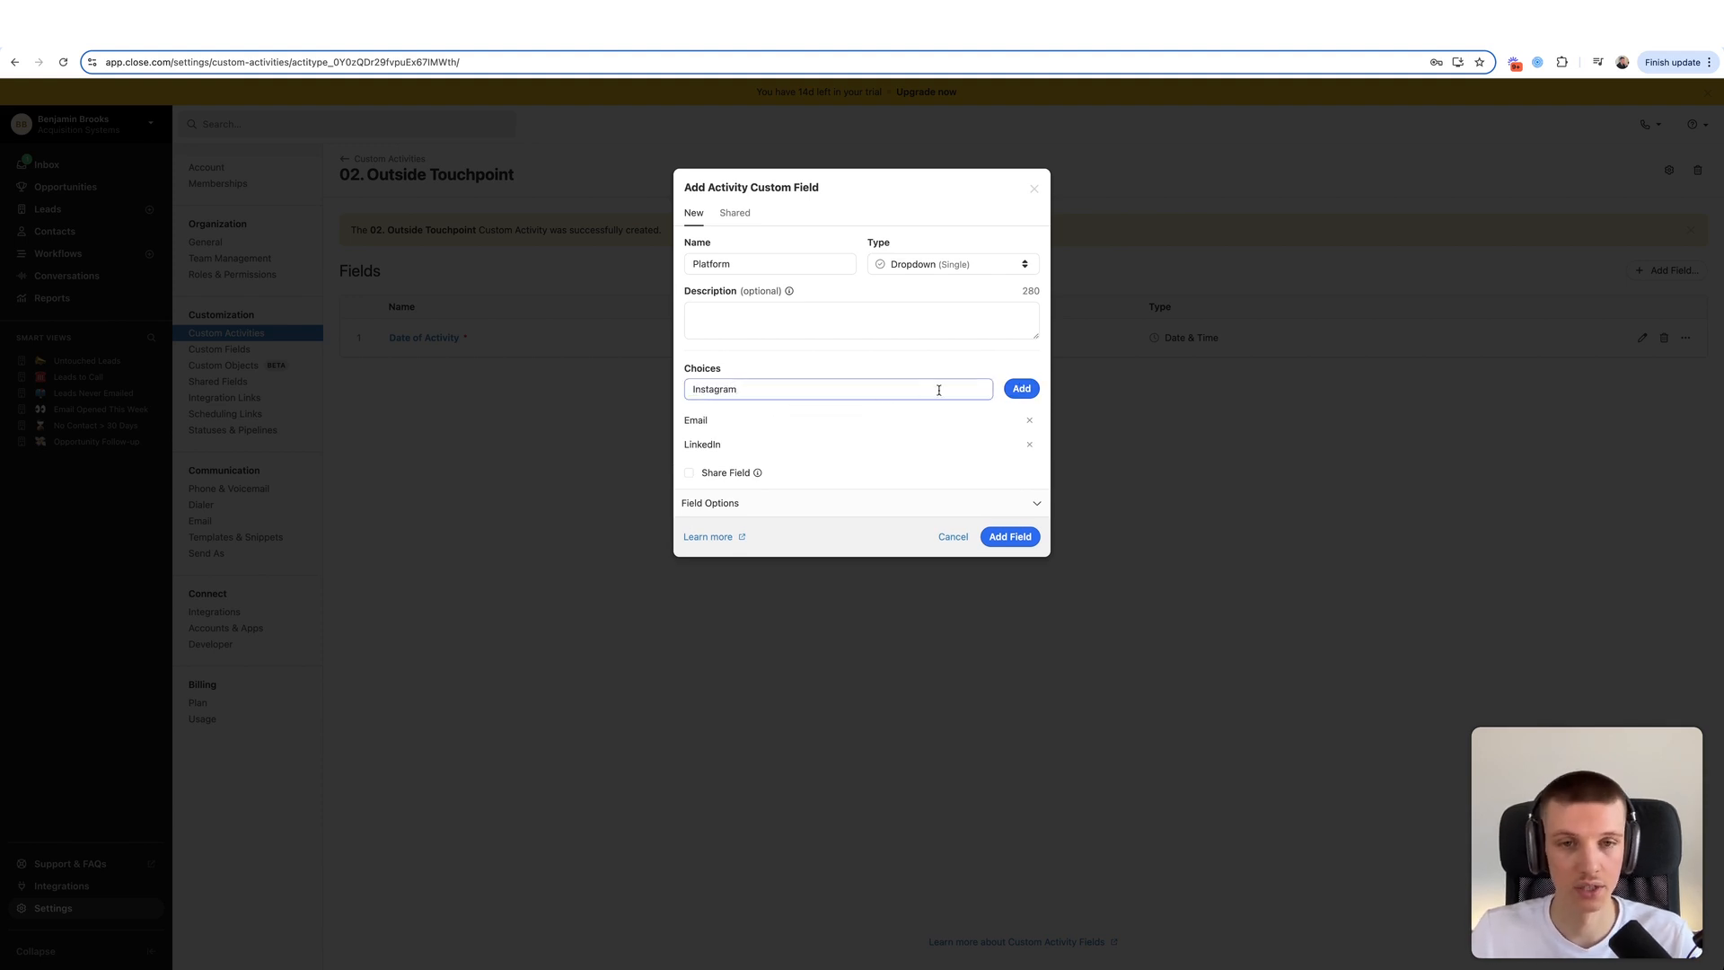
pyautogui.press('Return')
pyautogui.write('Twitter')
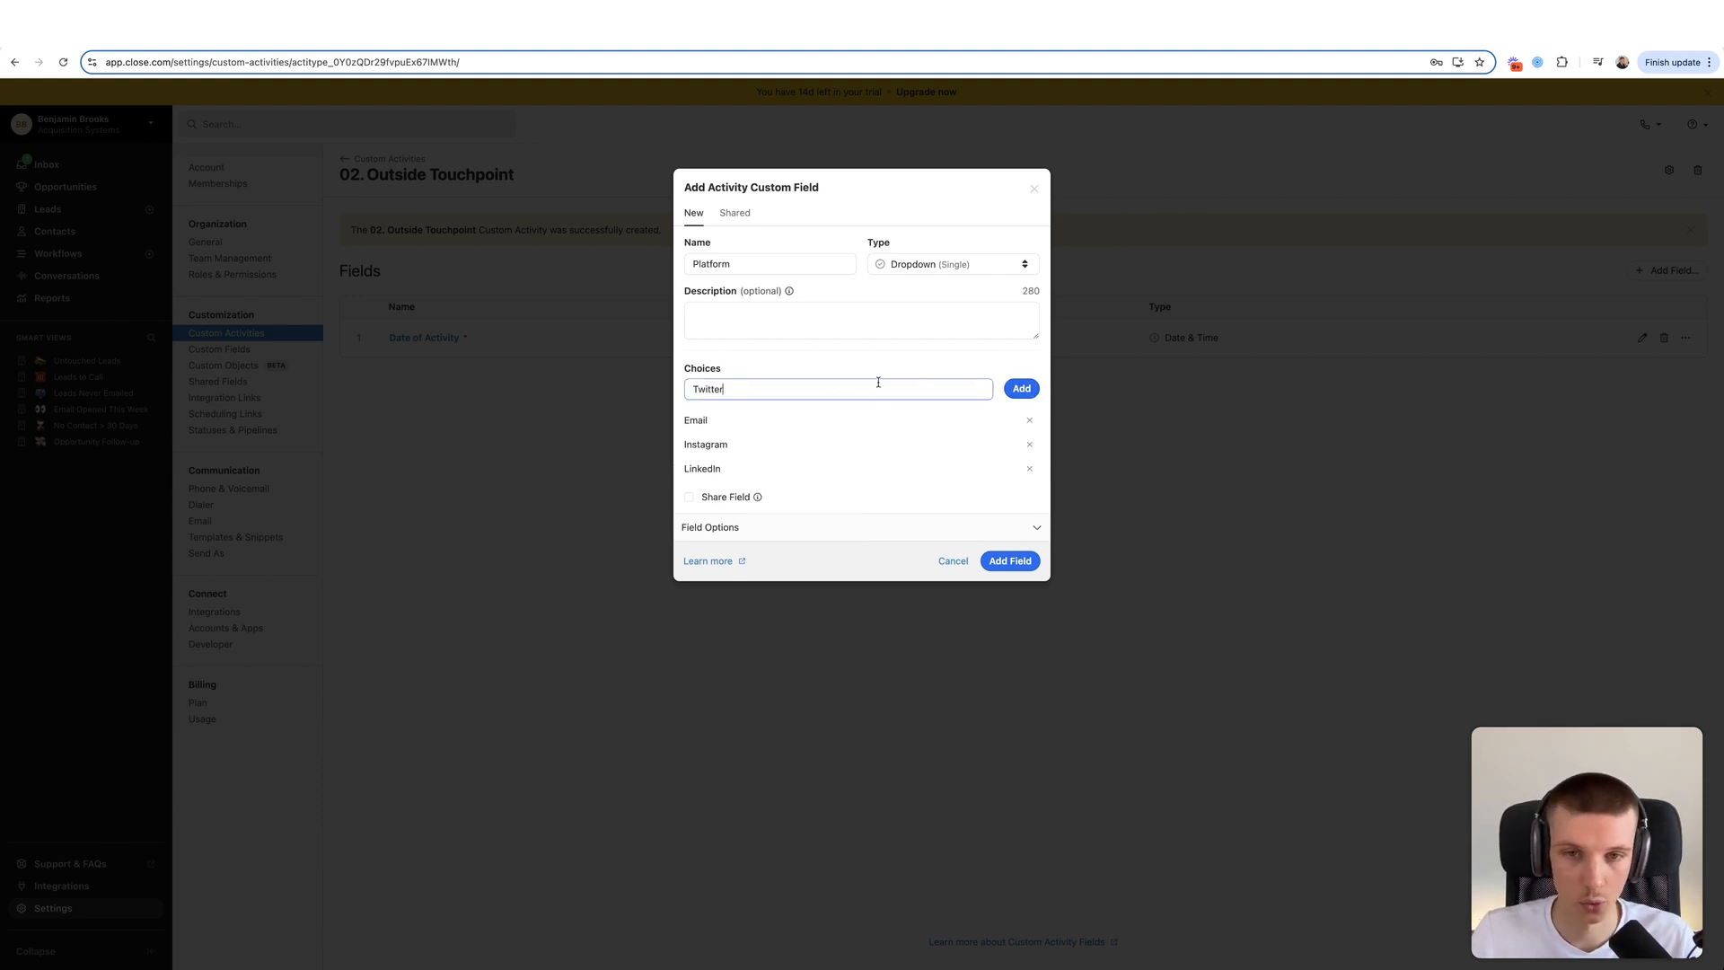
pyautogui.press('Return')
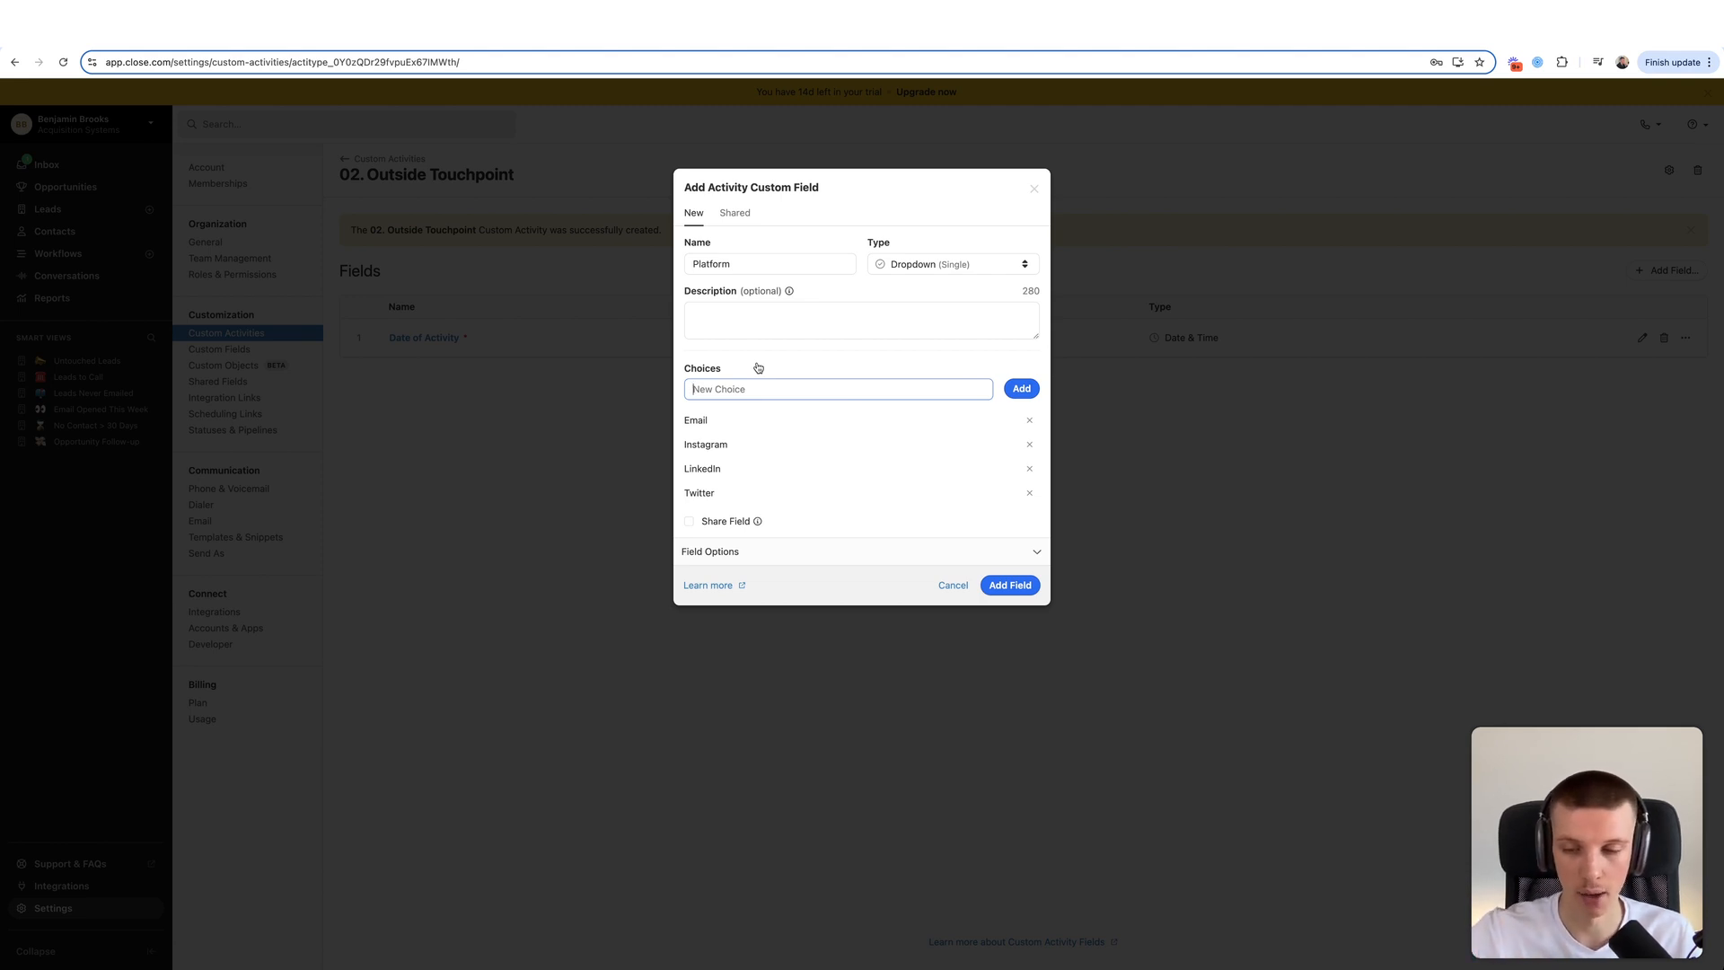
# - Mark the Platform field as required and save it
pyautogui.moveTo(703, 446); pyautogui.dragTo(765, 445)
pyautogui.click(765, 446)
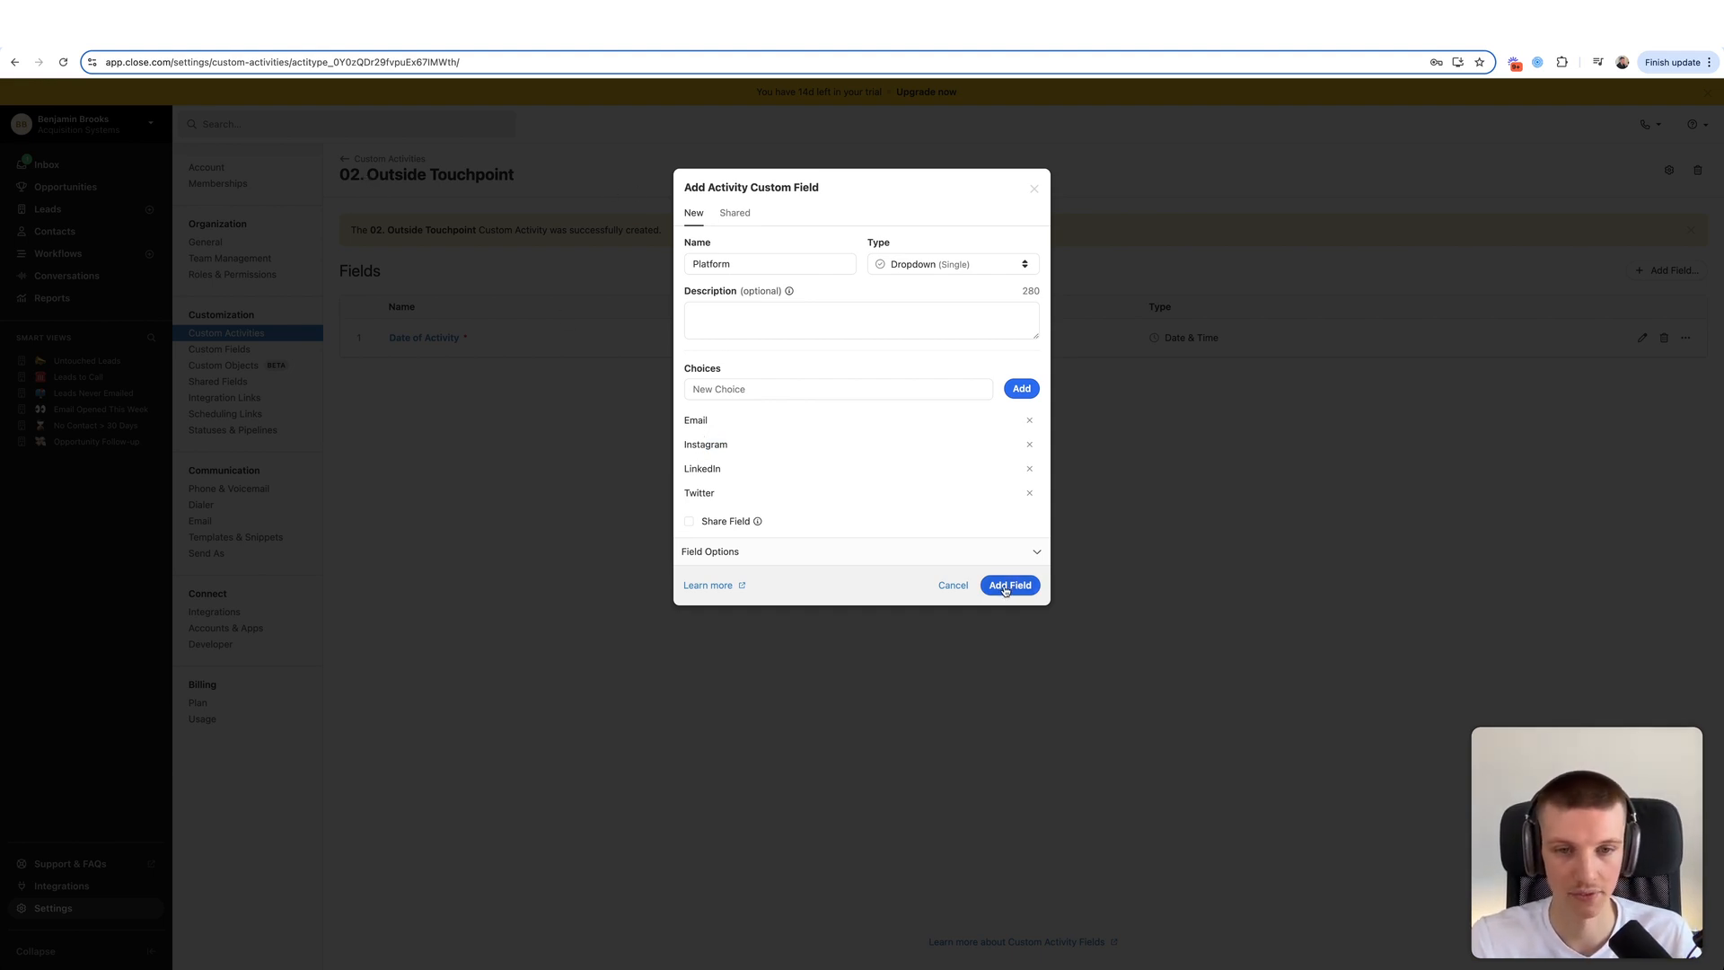
pyautogui.click(821, 554)
pyautogui.click(754, 583)
pyautogui.click(995, 699)
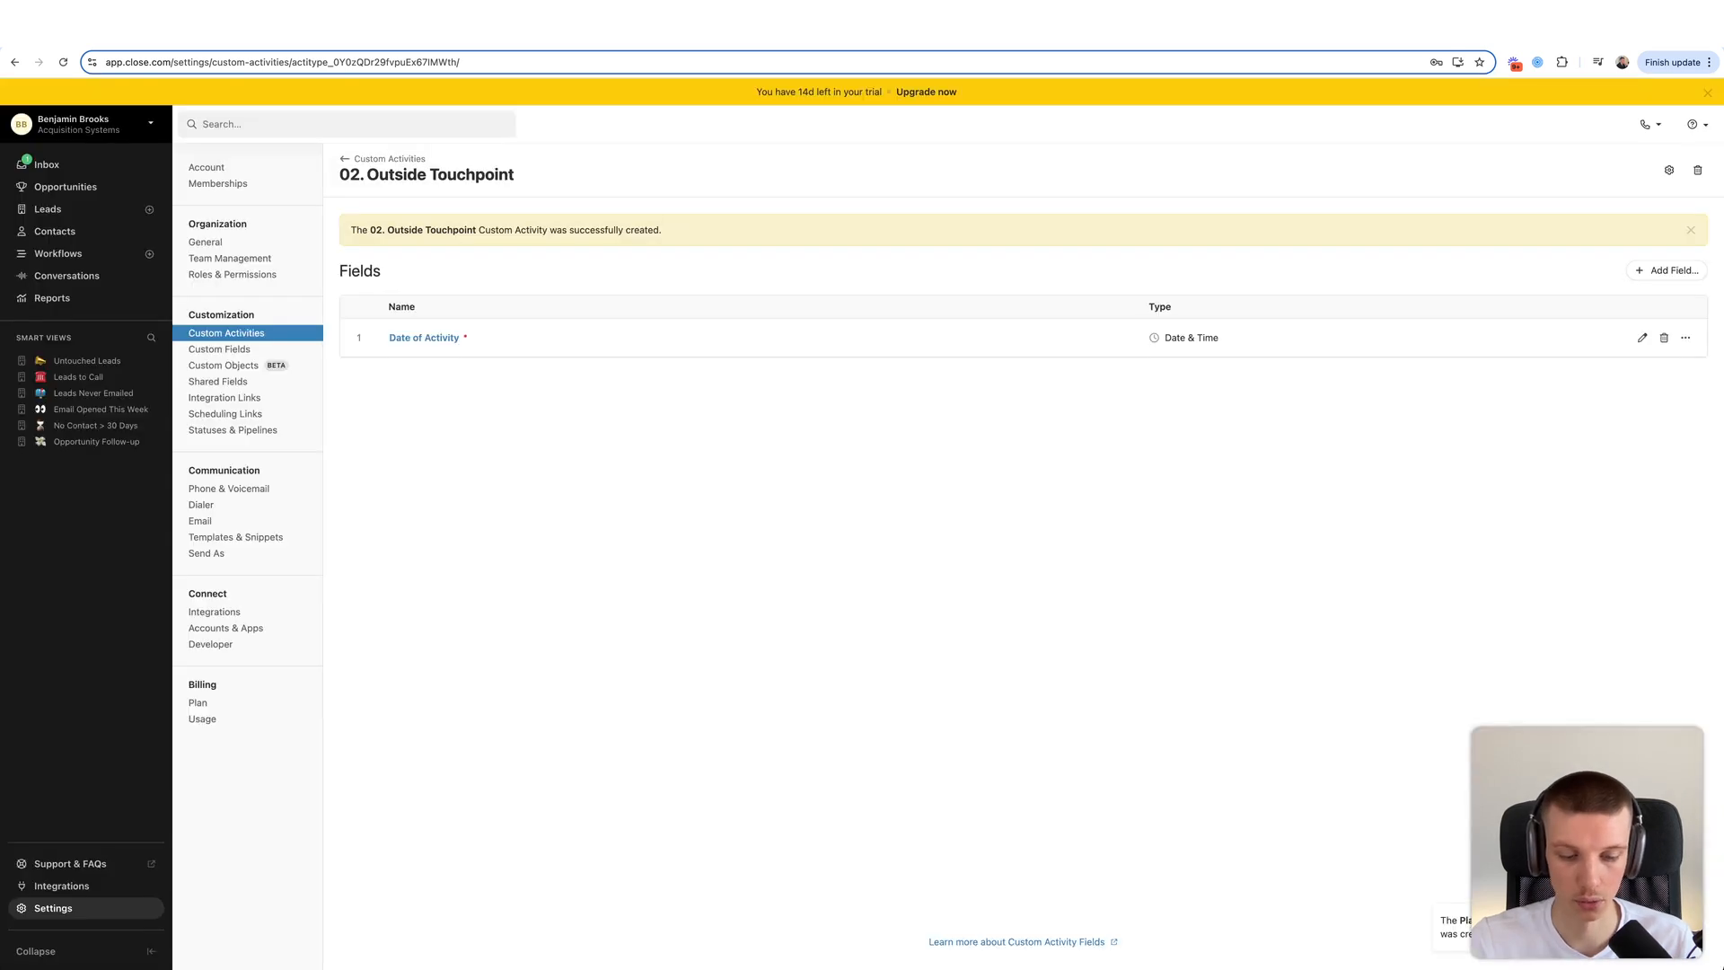
# - Add a Campaign Name field of type Textarea (Rich) to the 02. Outside Touchpoint activity
pyautogui.click(1661, 270)
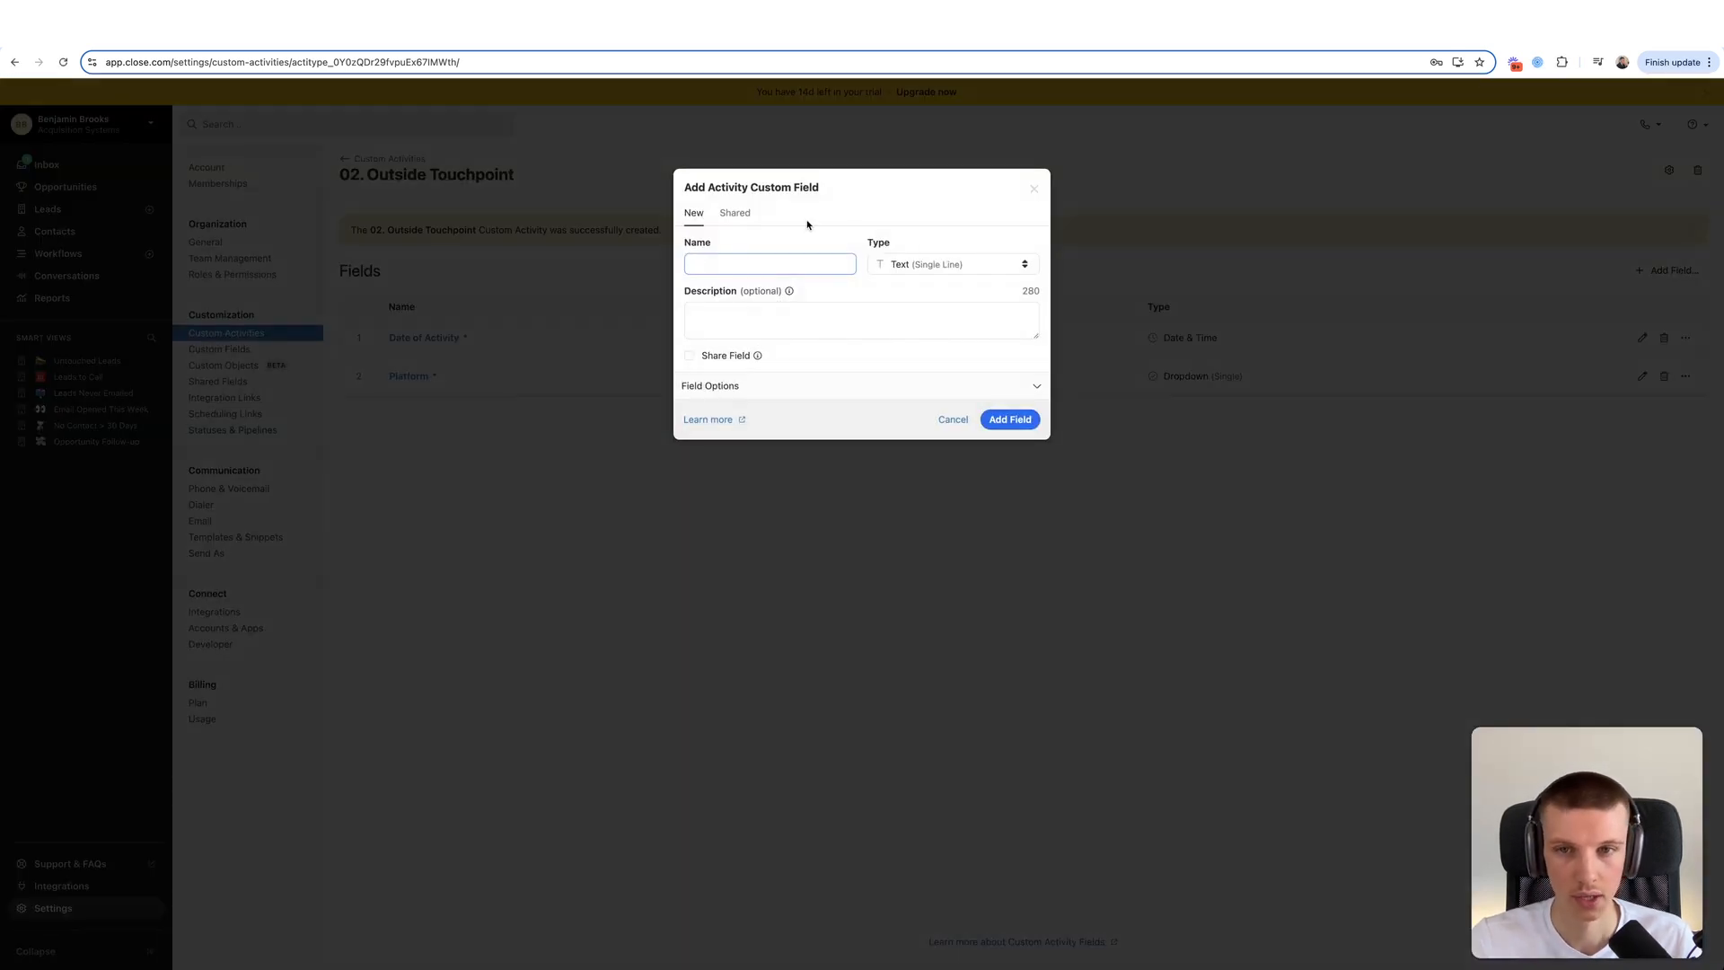
pyautogui.write('Campaign Name')
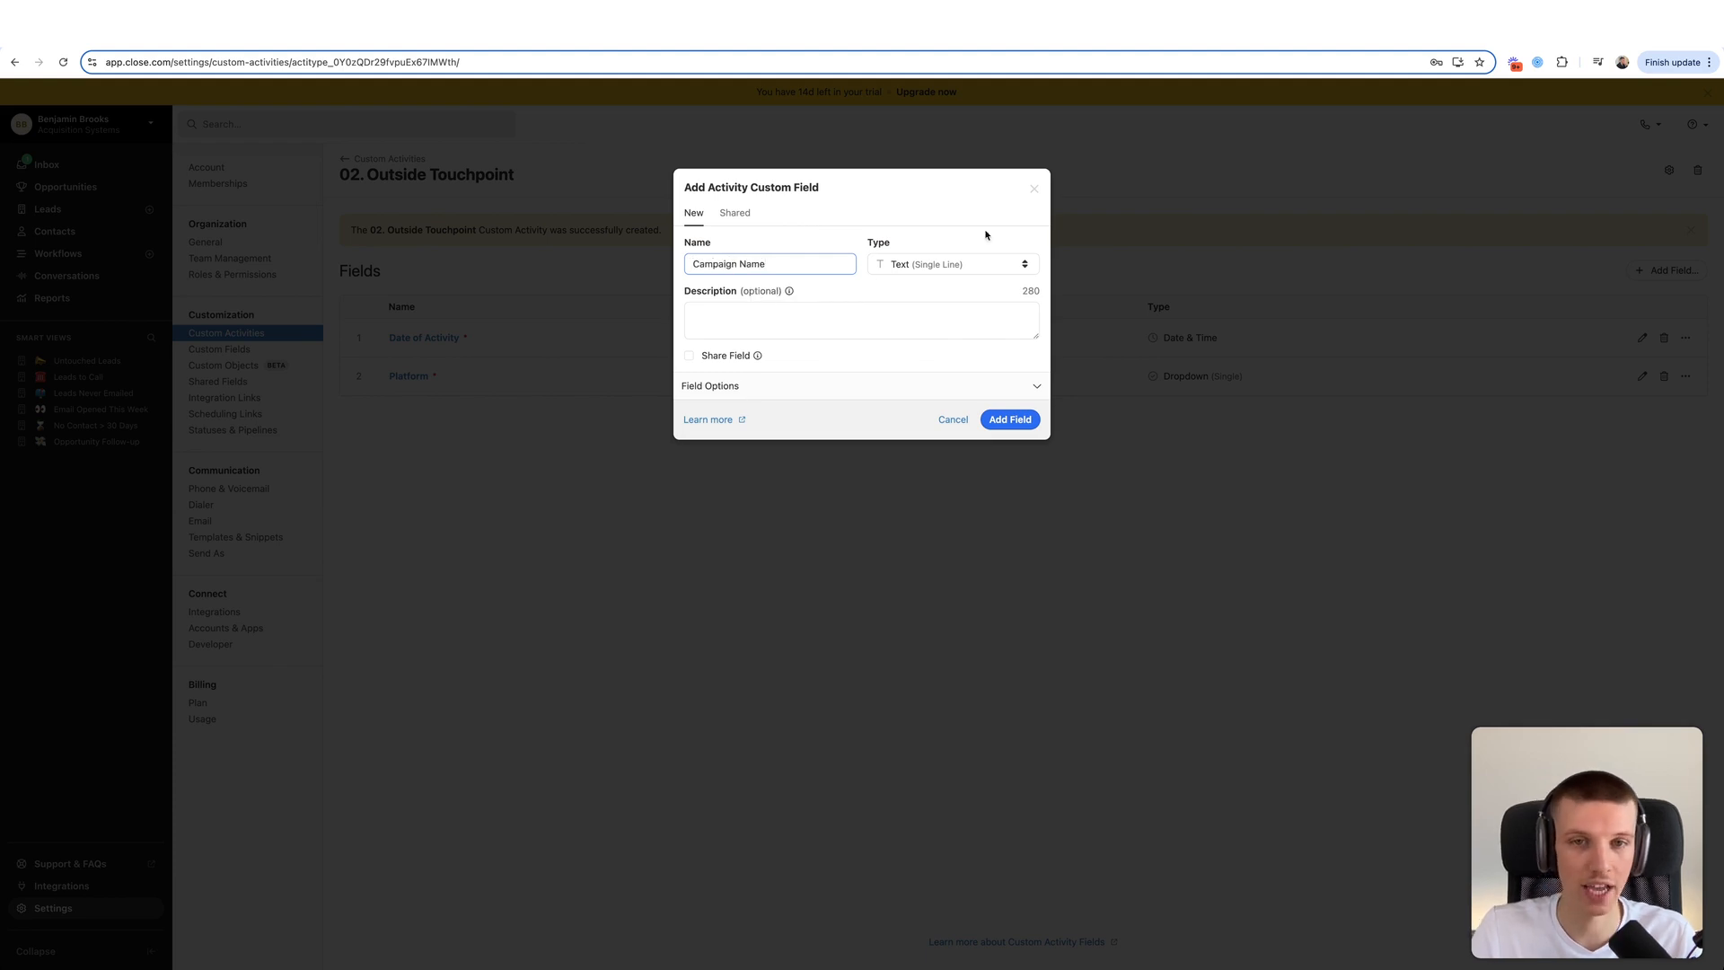
pyautogui.click(956, 269)
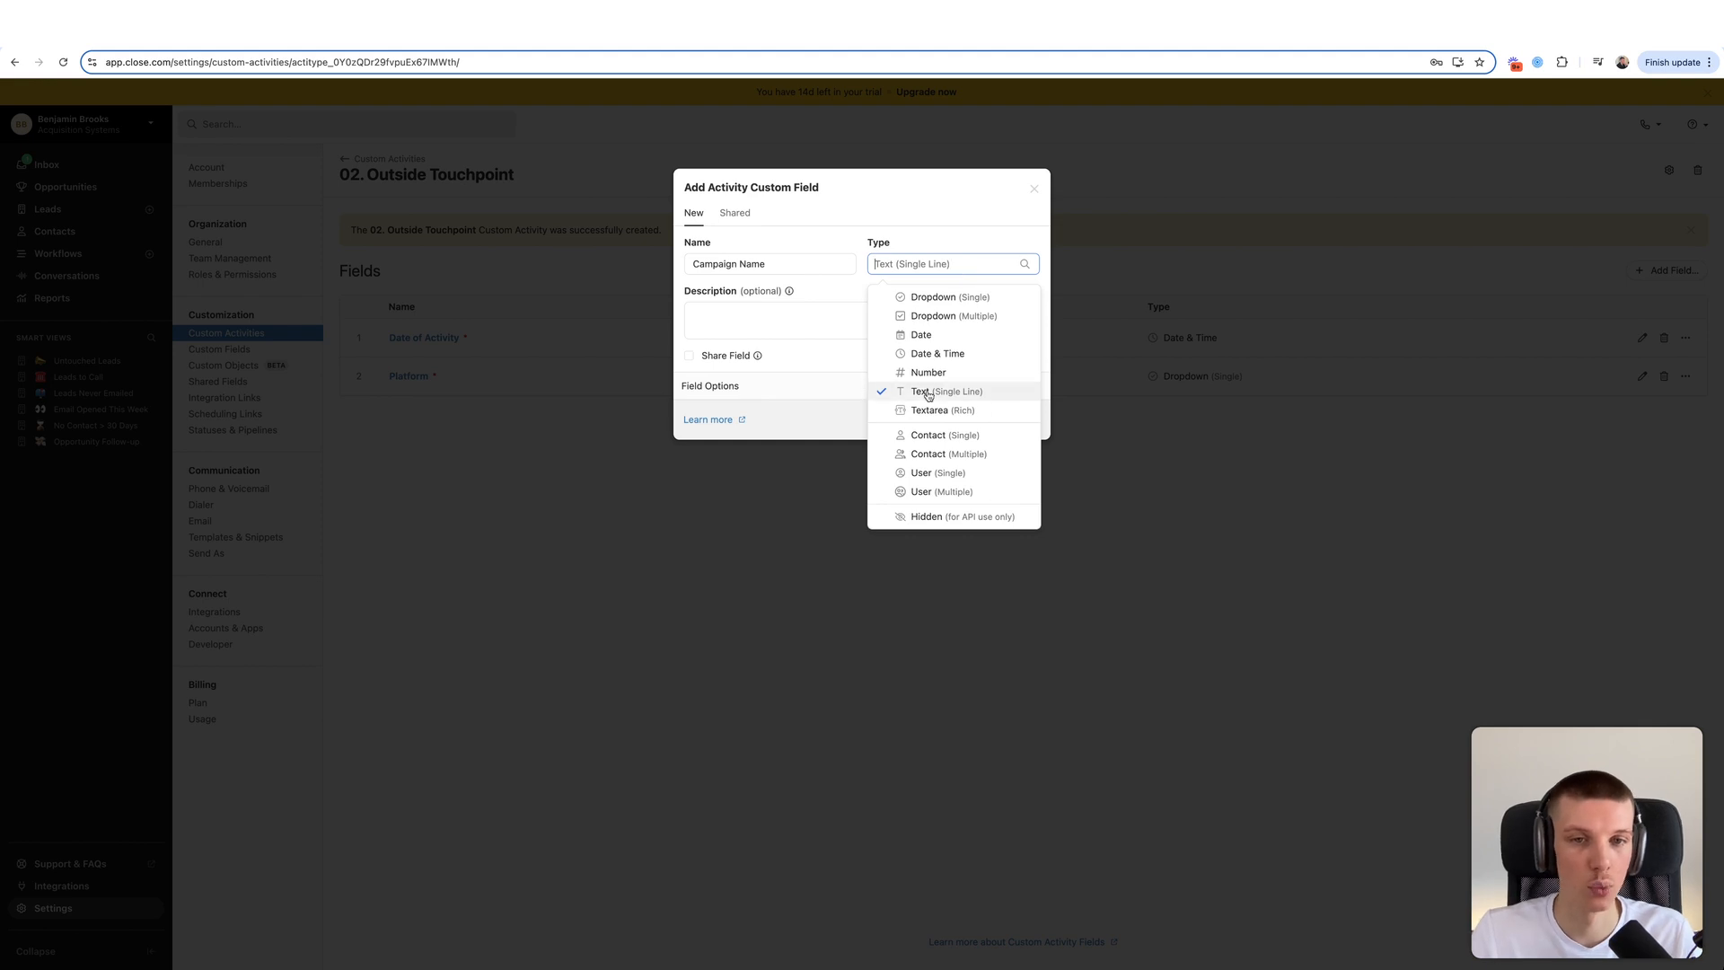
pyautogui.click(930, 397)
pyautogui.click(938, 267)
pyautogui.click(929, 409)
pyautogui.click(822, 388)
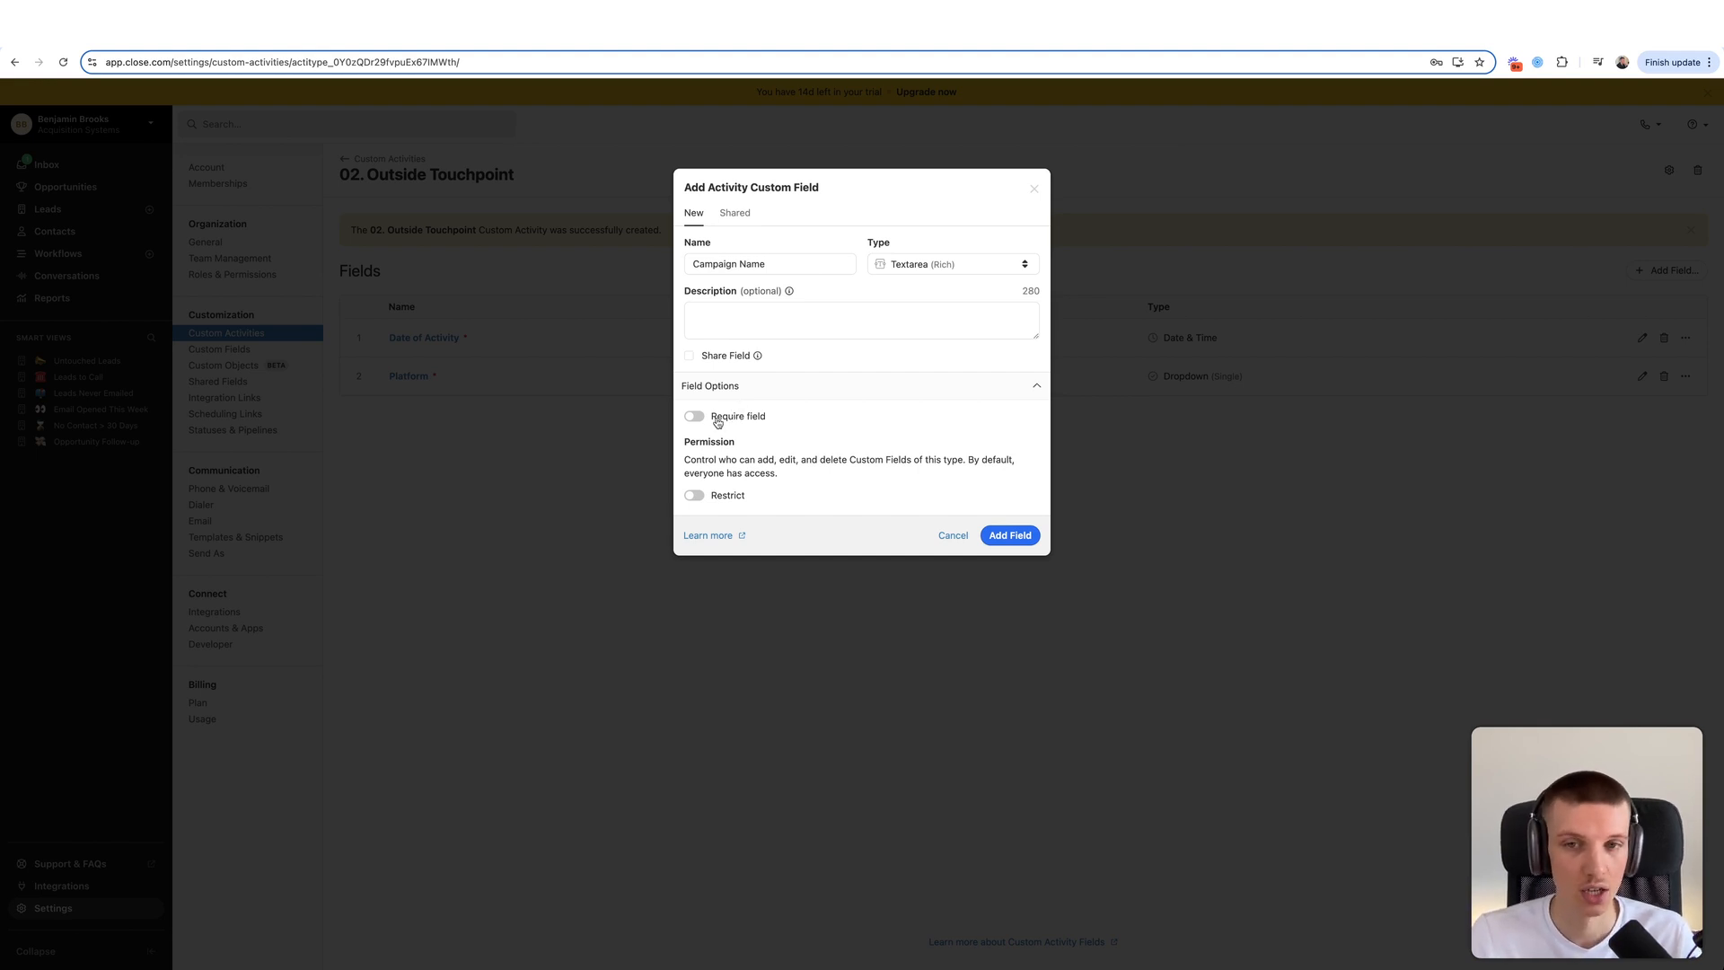
pyautogui.click(1007, 537)
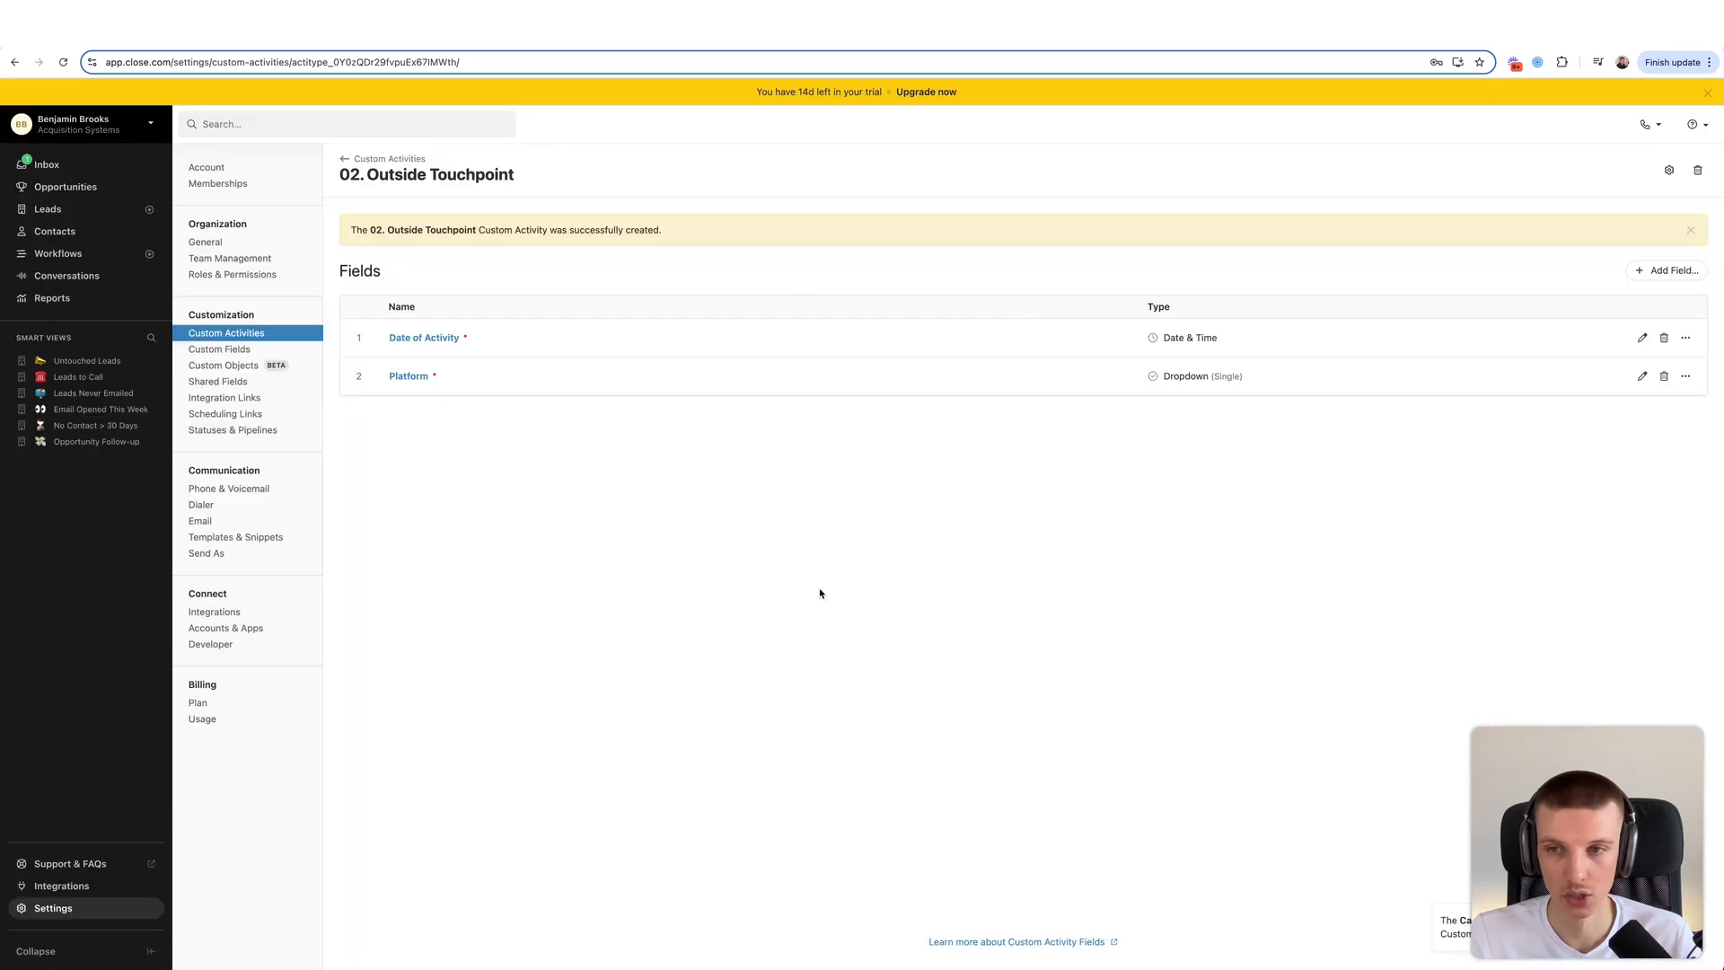
# - Start a new field named Touchpoint Type with type Dropdown (Single)
pyautogui.click(1667, 270)
pyautogui.write('Type')
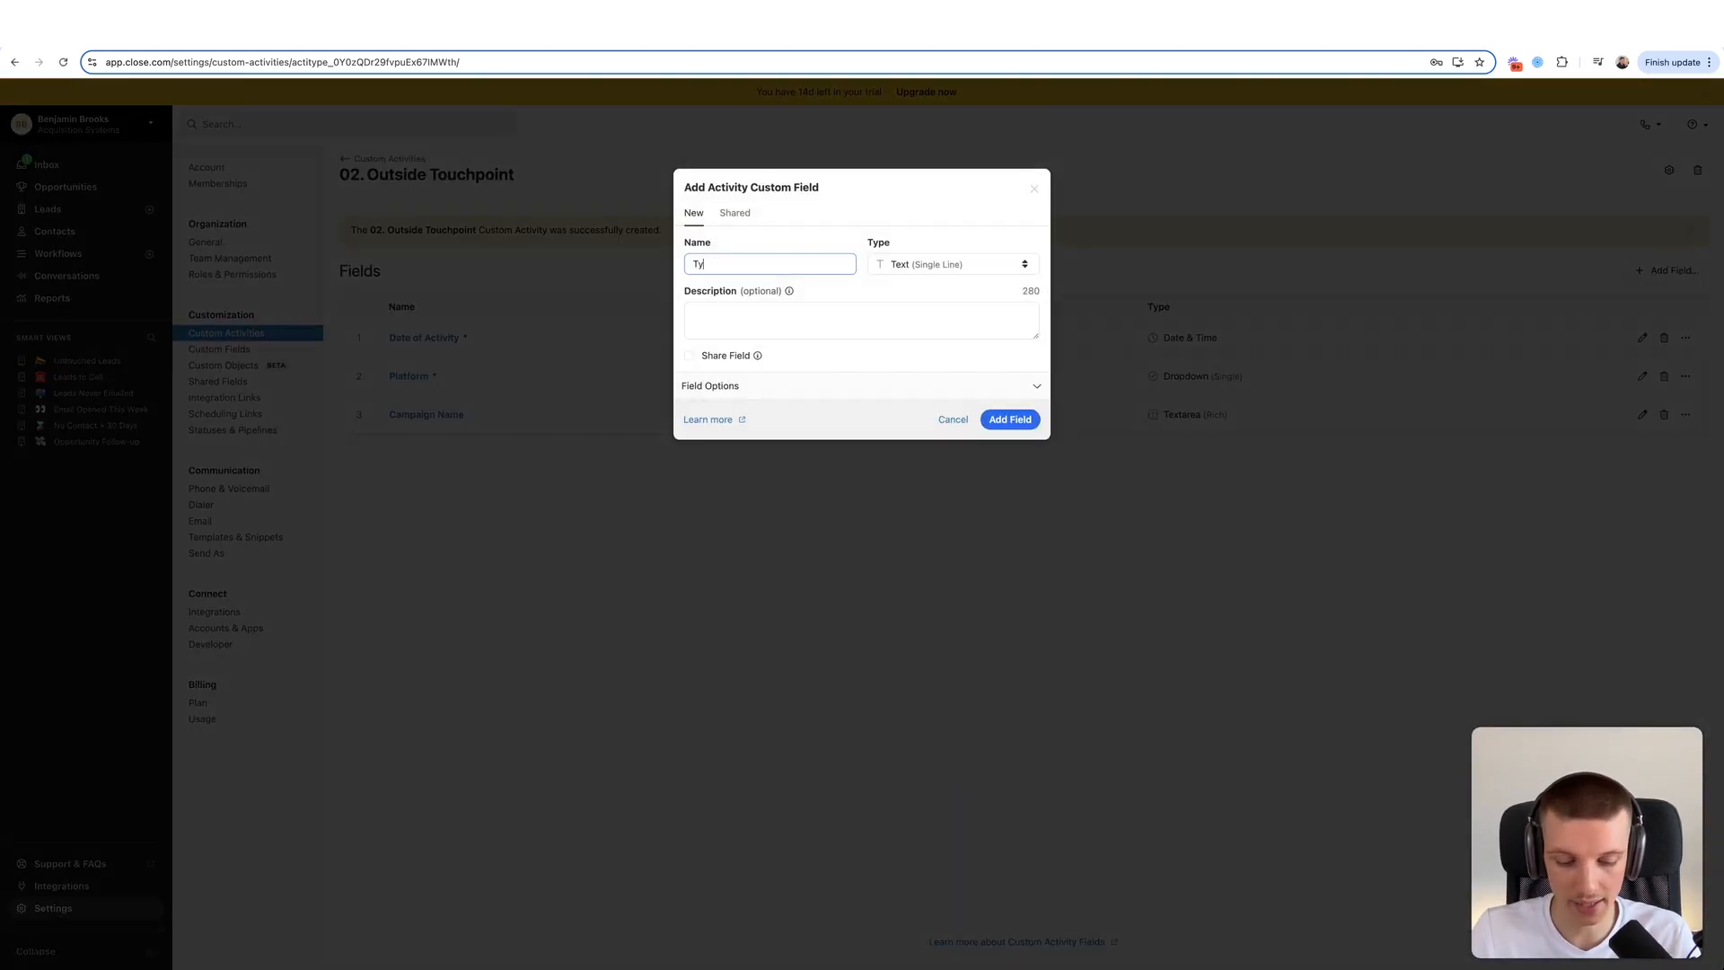
pyautogui.press('BackSpace')
pyautogui.press('BackSpace')
pyautogui.write('Touchpoint Type')
pyautogui.click(988, 264)
pyautogui.click(938, 296)
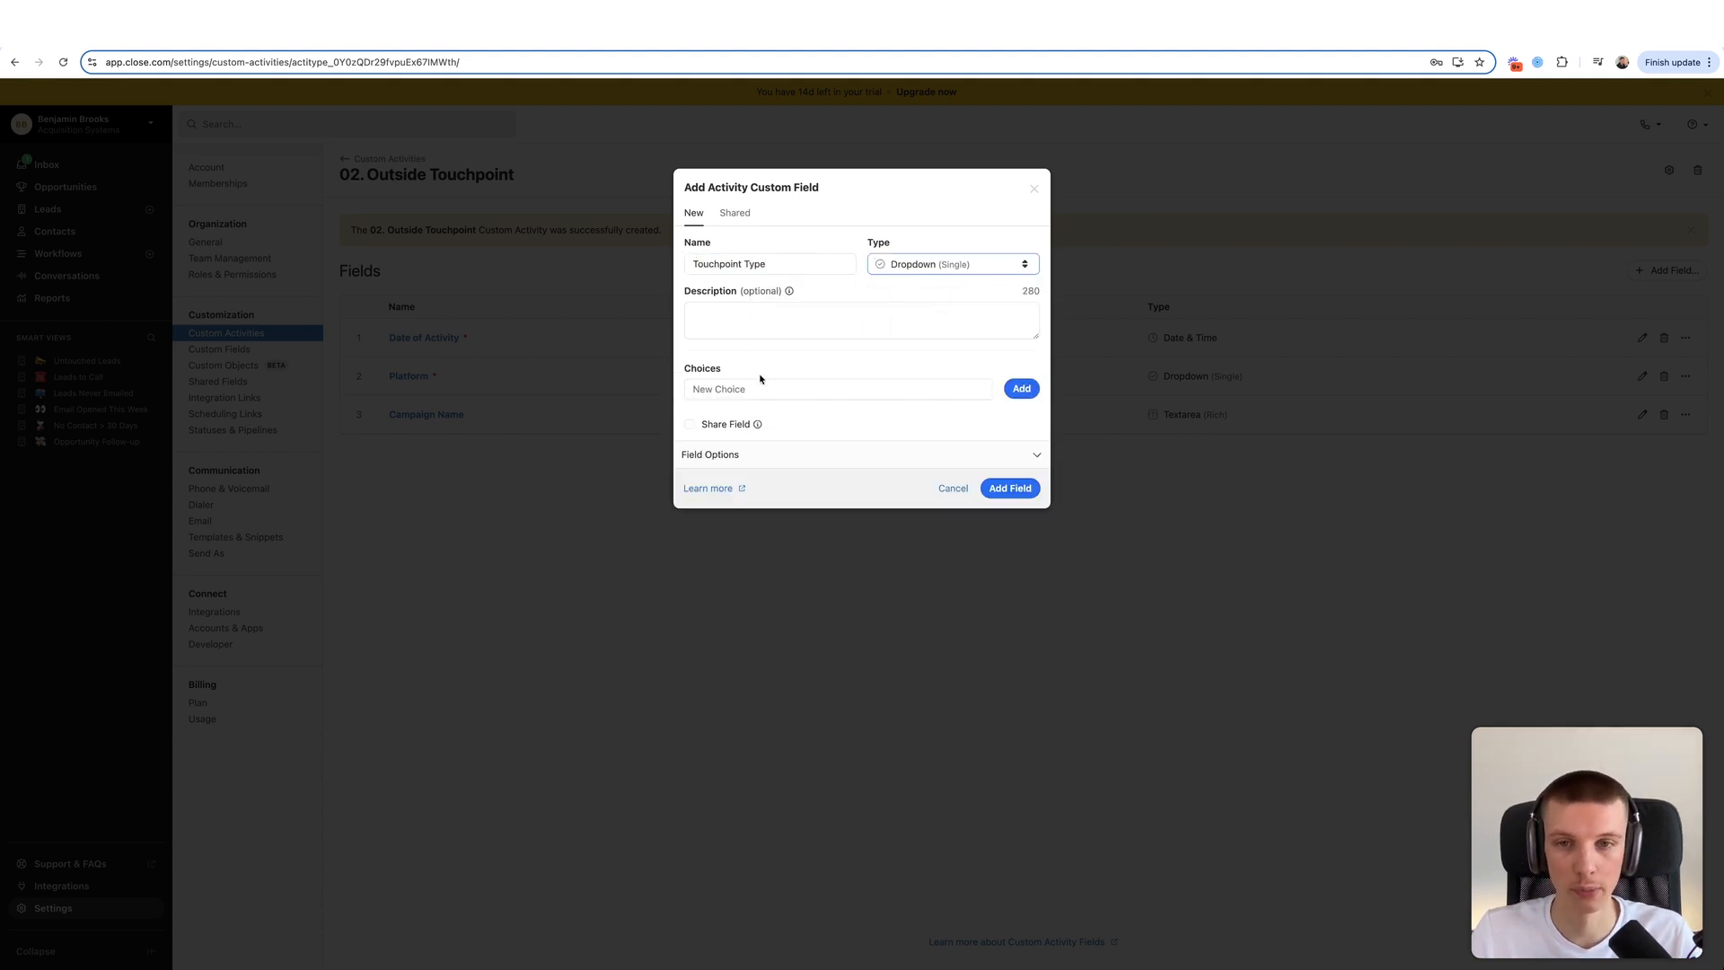
# - Add Outbound and Inbound as the dropdown's choices
pyautogui.click(884, 388)
pyautogui.write('Outound')
pyautogui.press('BackSpace')
pyautogui.press('BackSpace')
pyautogui.press('BackSpace')
pyautogui.press('BackSpace')
pyautogui.write('bound')
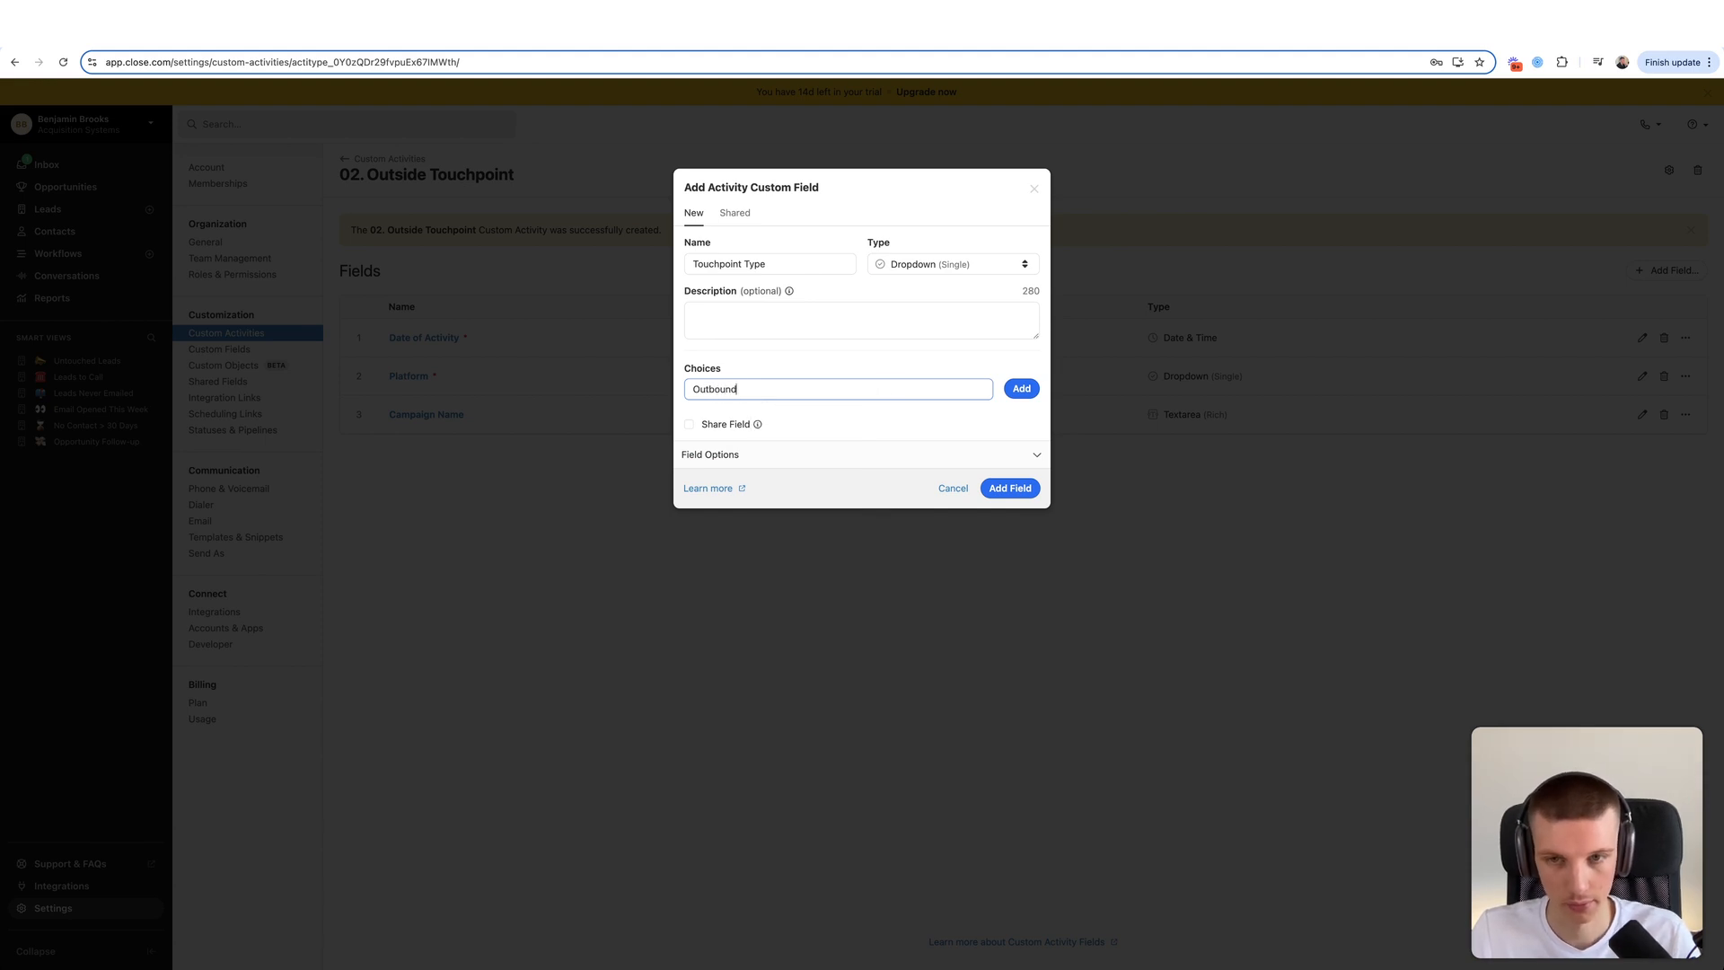
pyautogui.click(1020, 397)
pyautogui.write('Inbo')
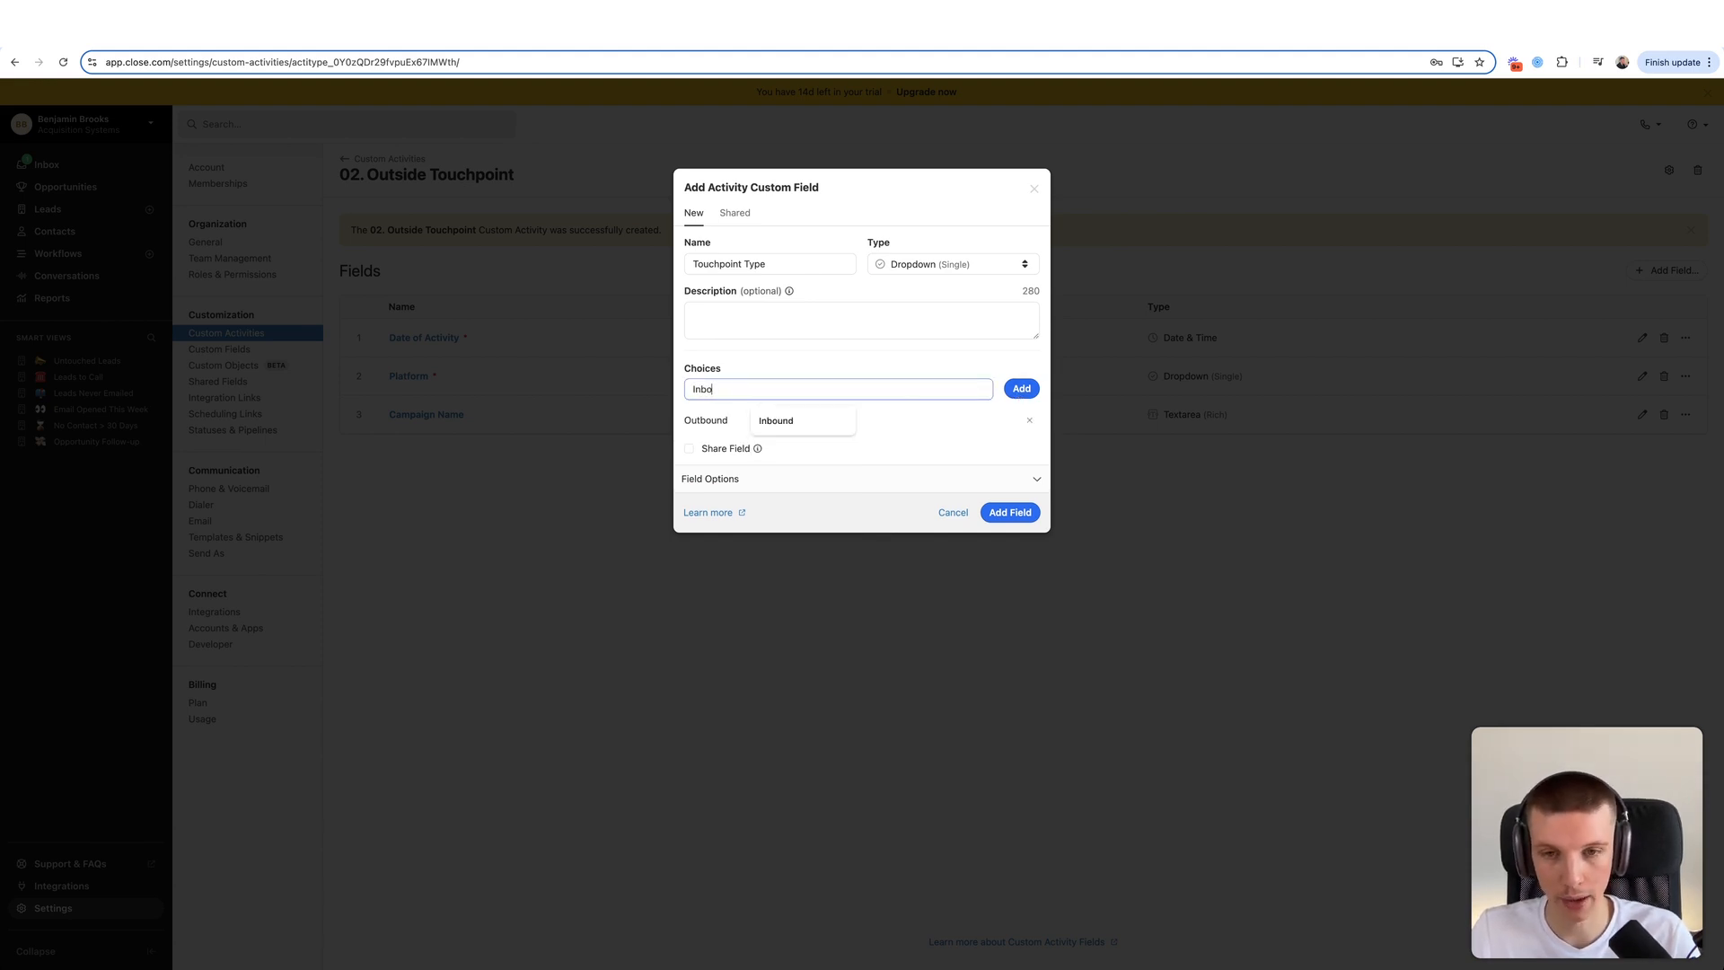
pyautogui.write('und')
pyautogui.click(1031, 391)
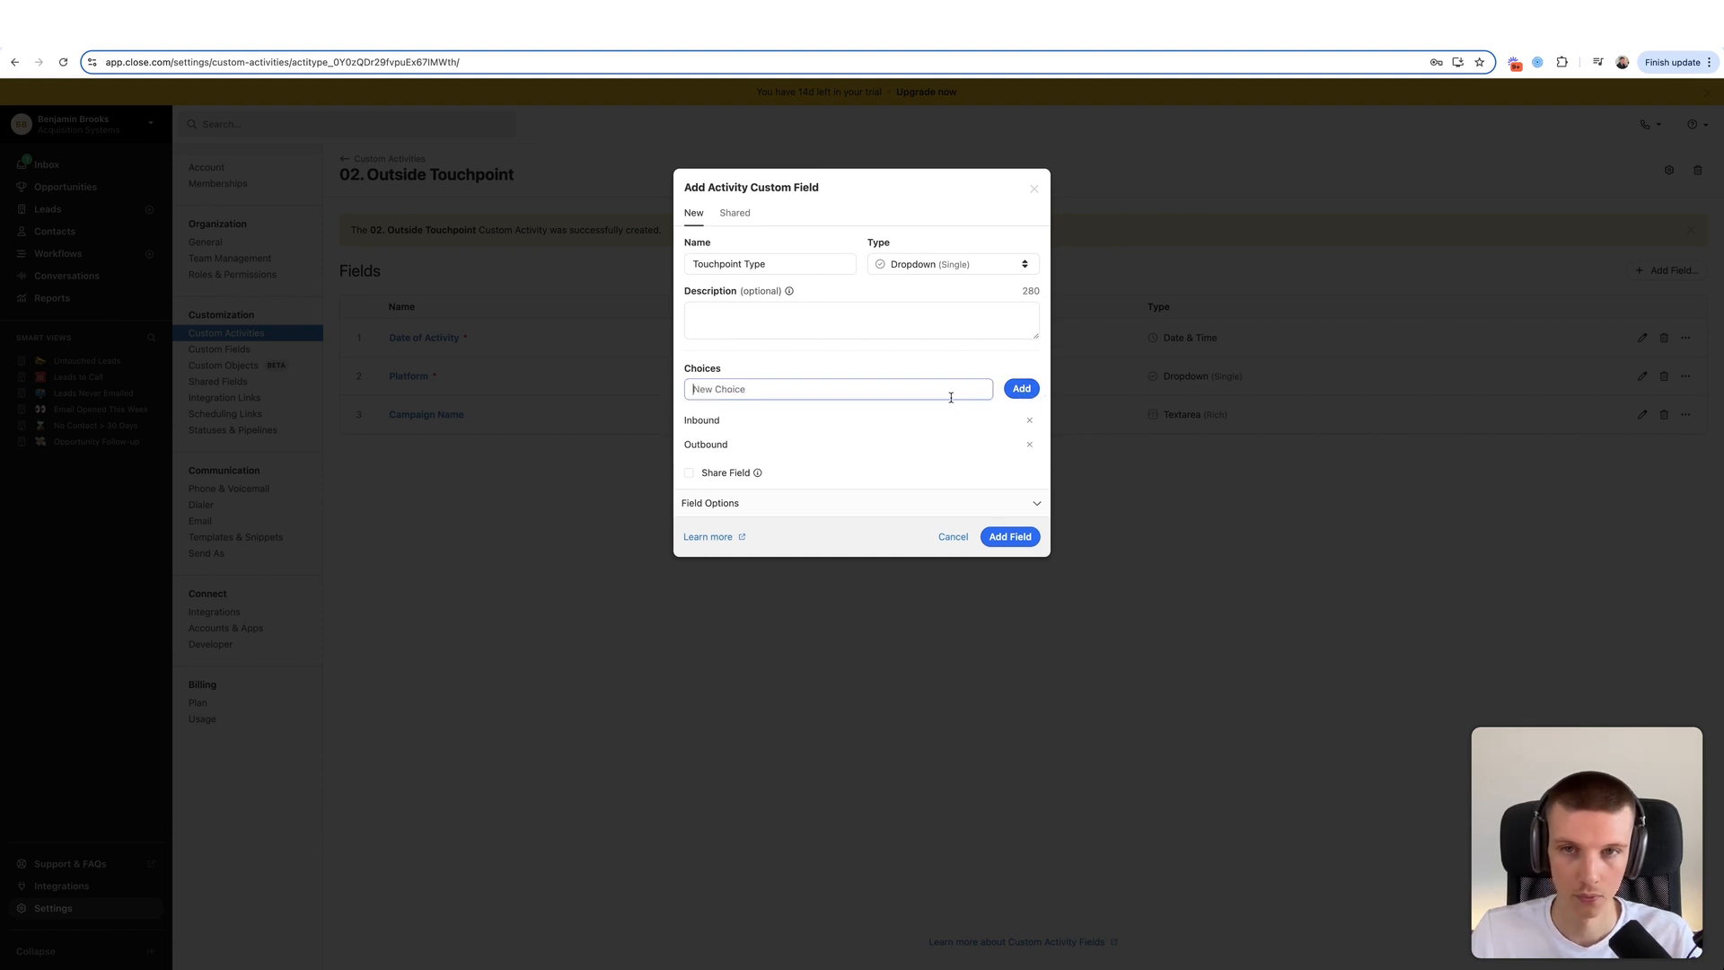
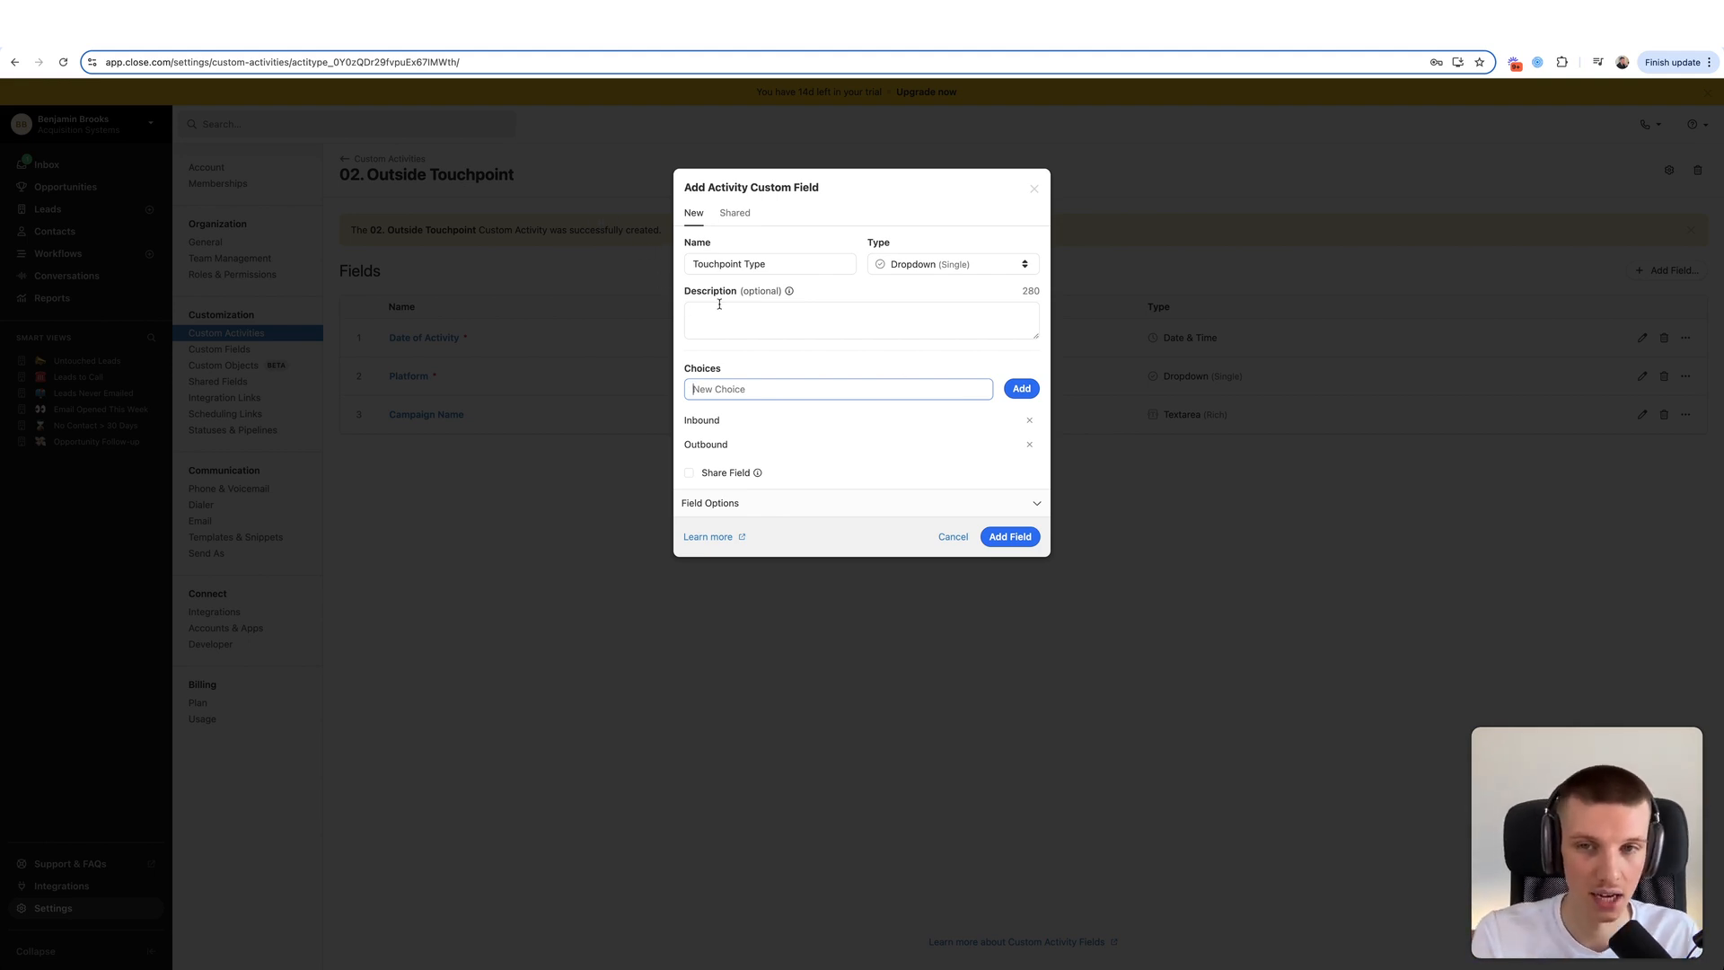
# - Save the Touchpoint Type dropdown, then edit it to turn on Require field
pyautogui.click(742, 348)
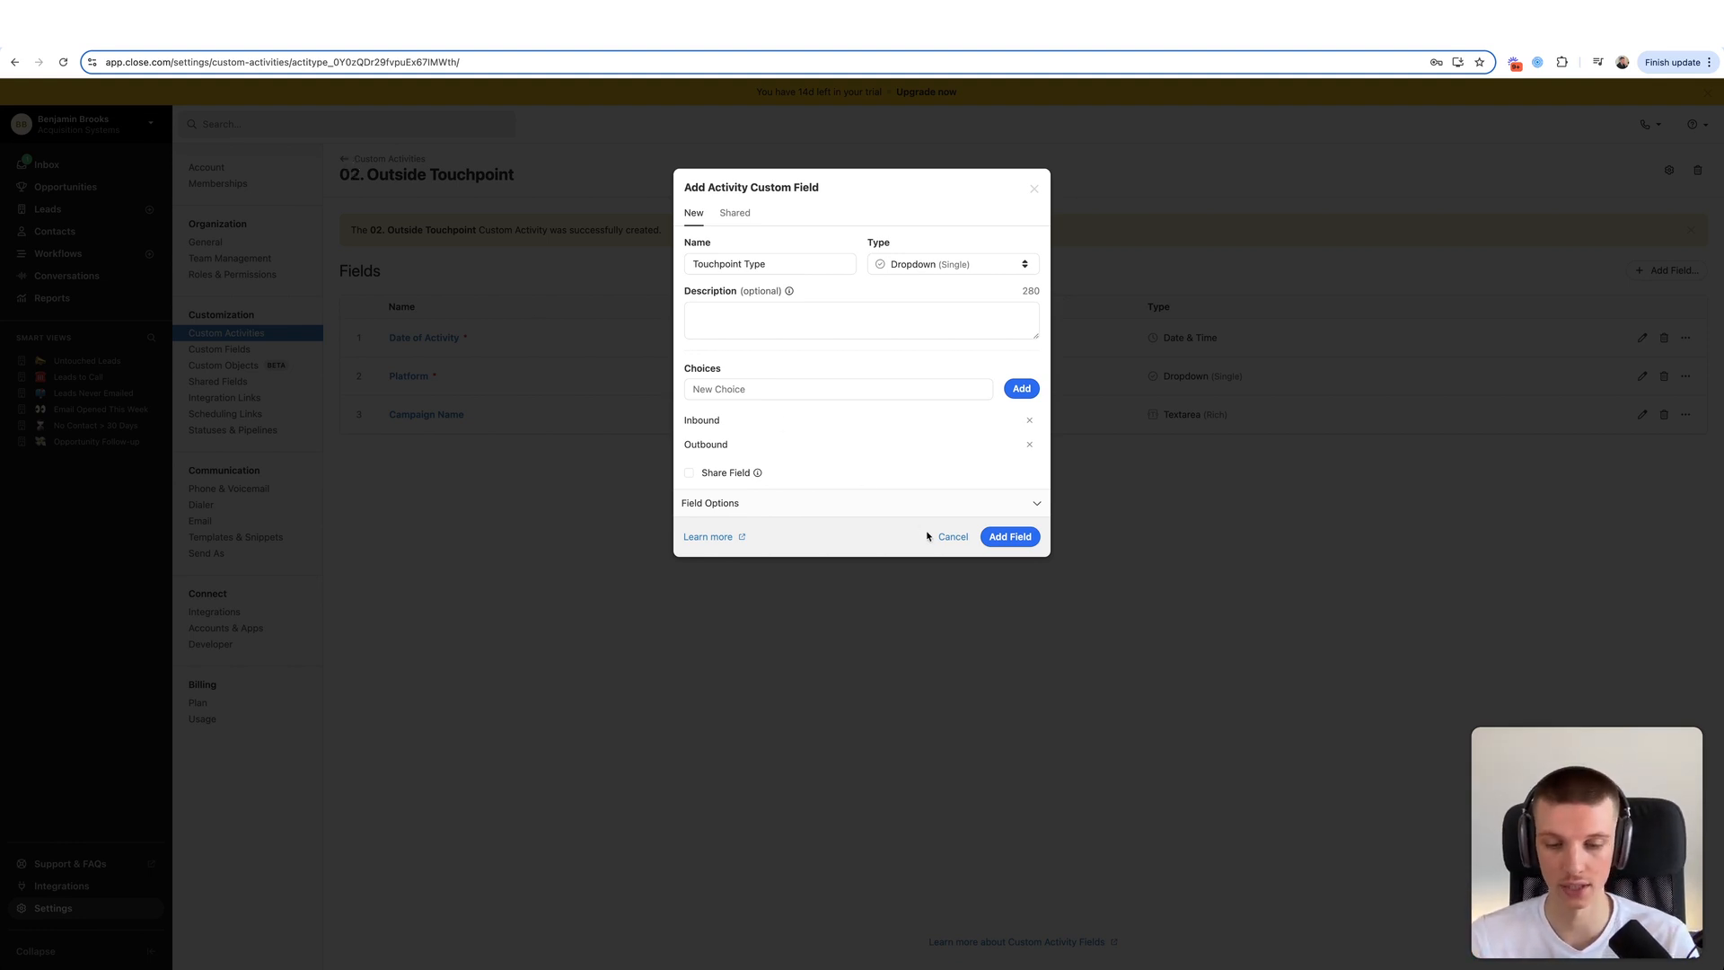
pyautogui.click(987, 537)
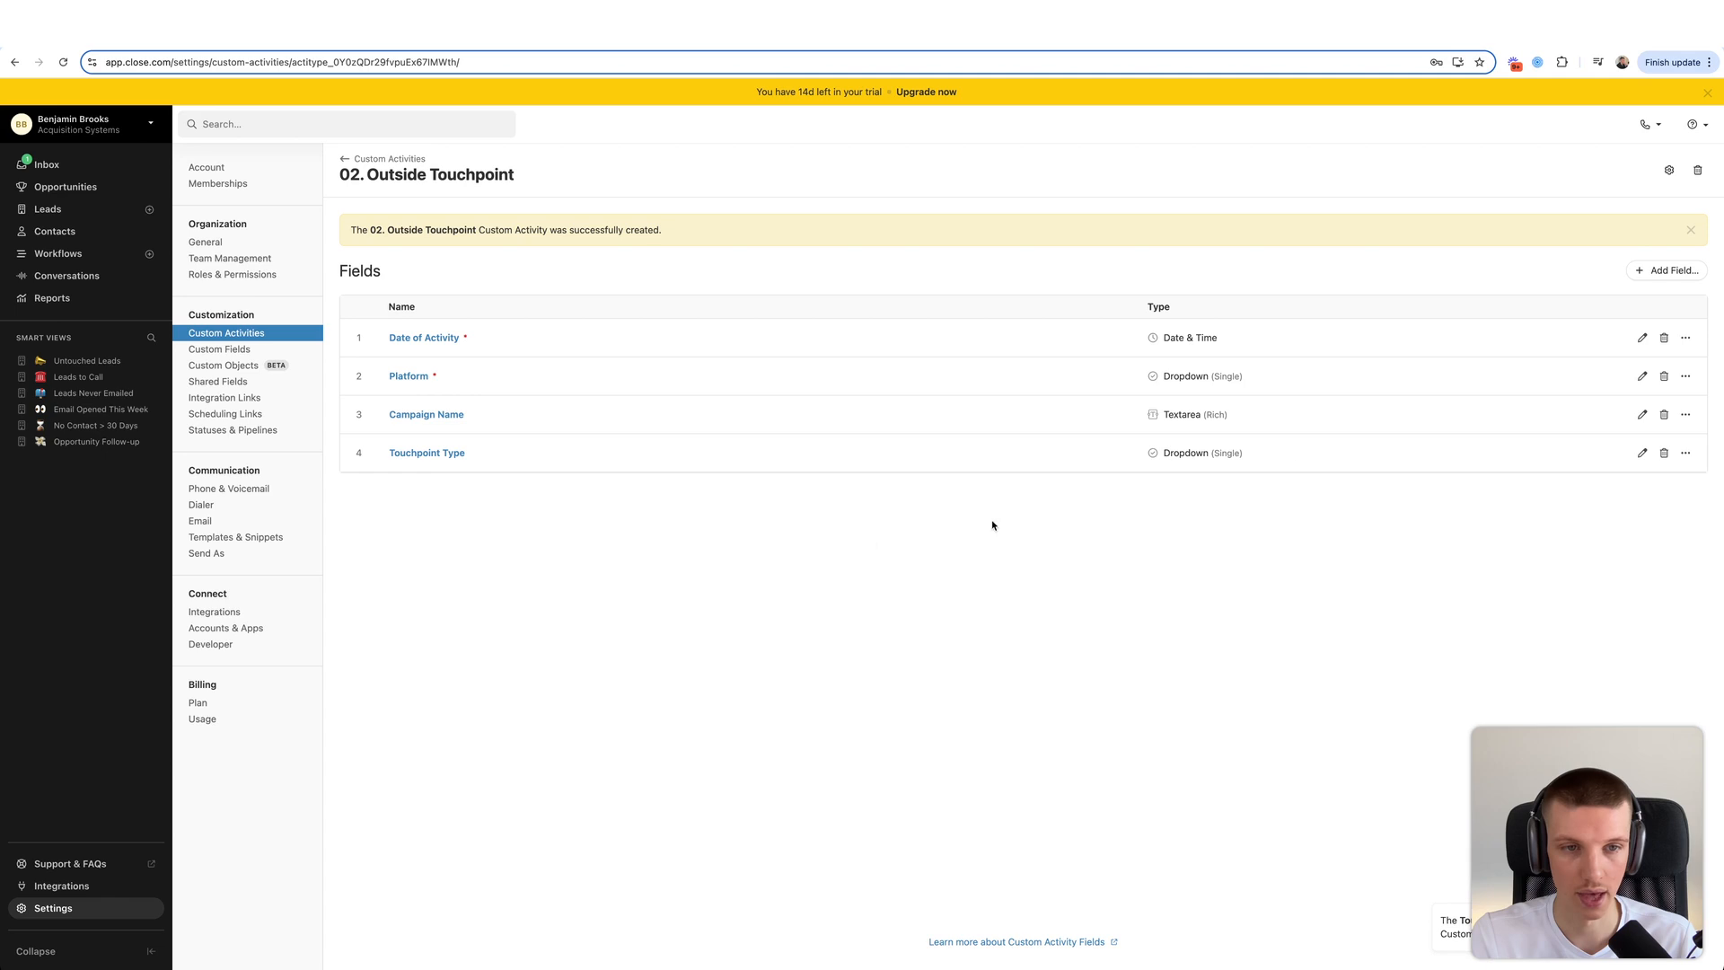
pyautogui.click(1642, 453)
pyautogui.click(694, 513)
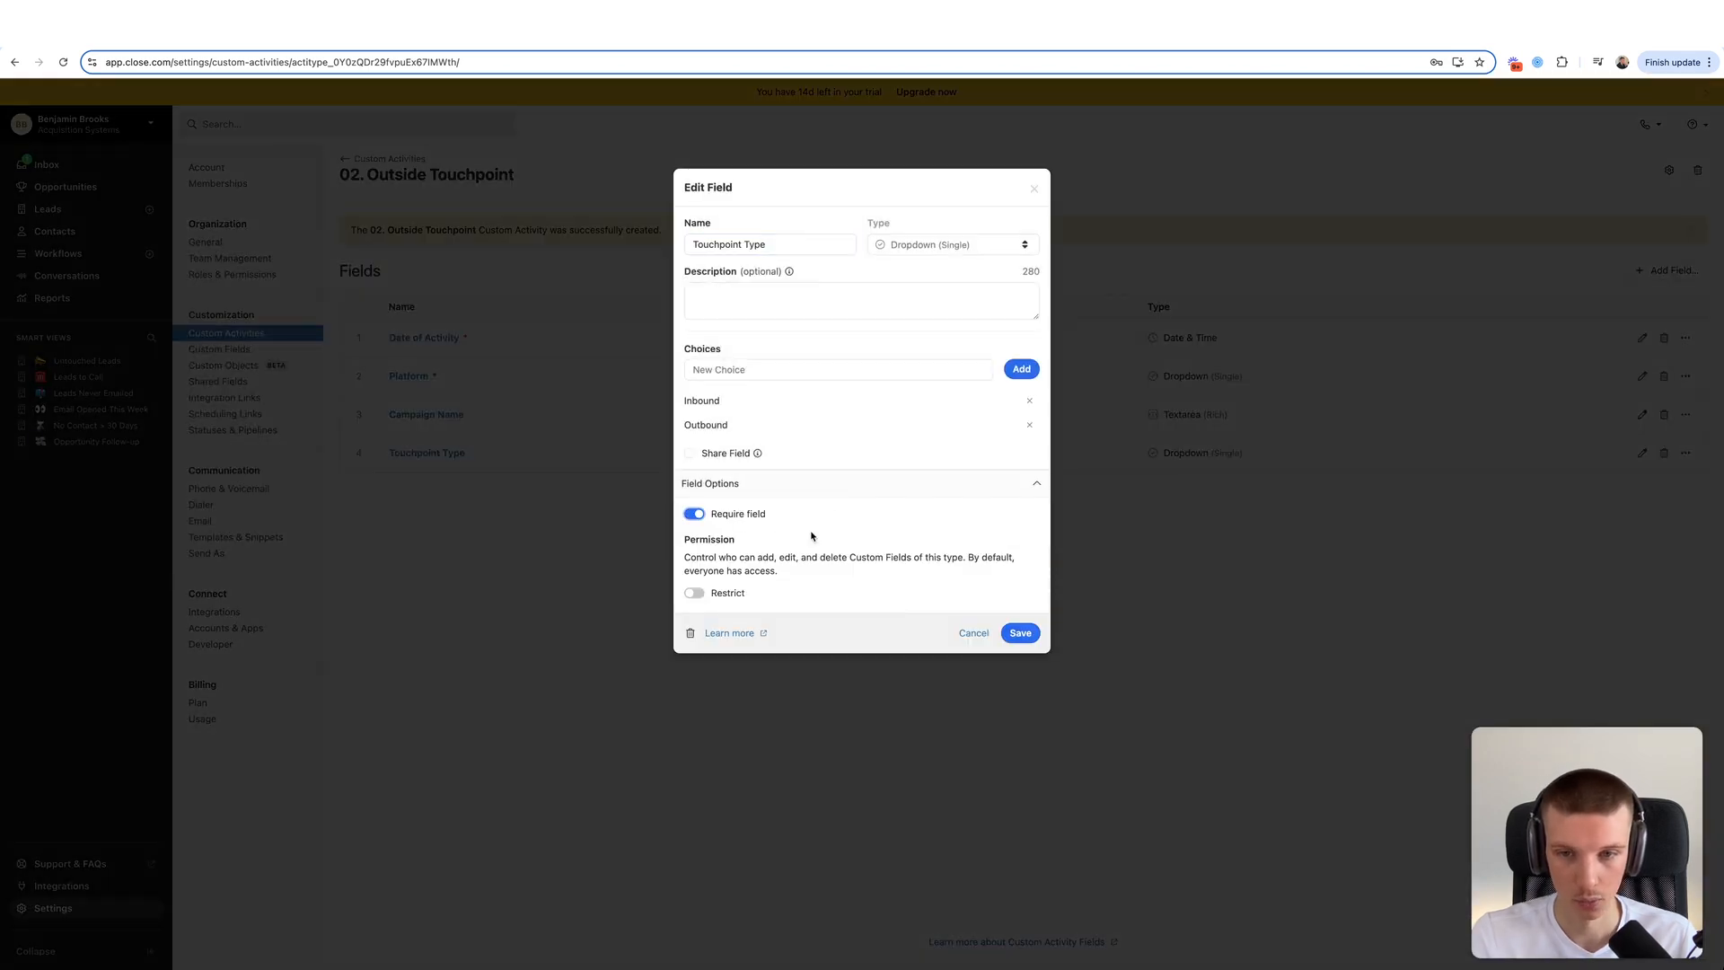
pyautogui.click(1020, 633)
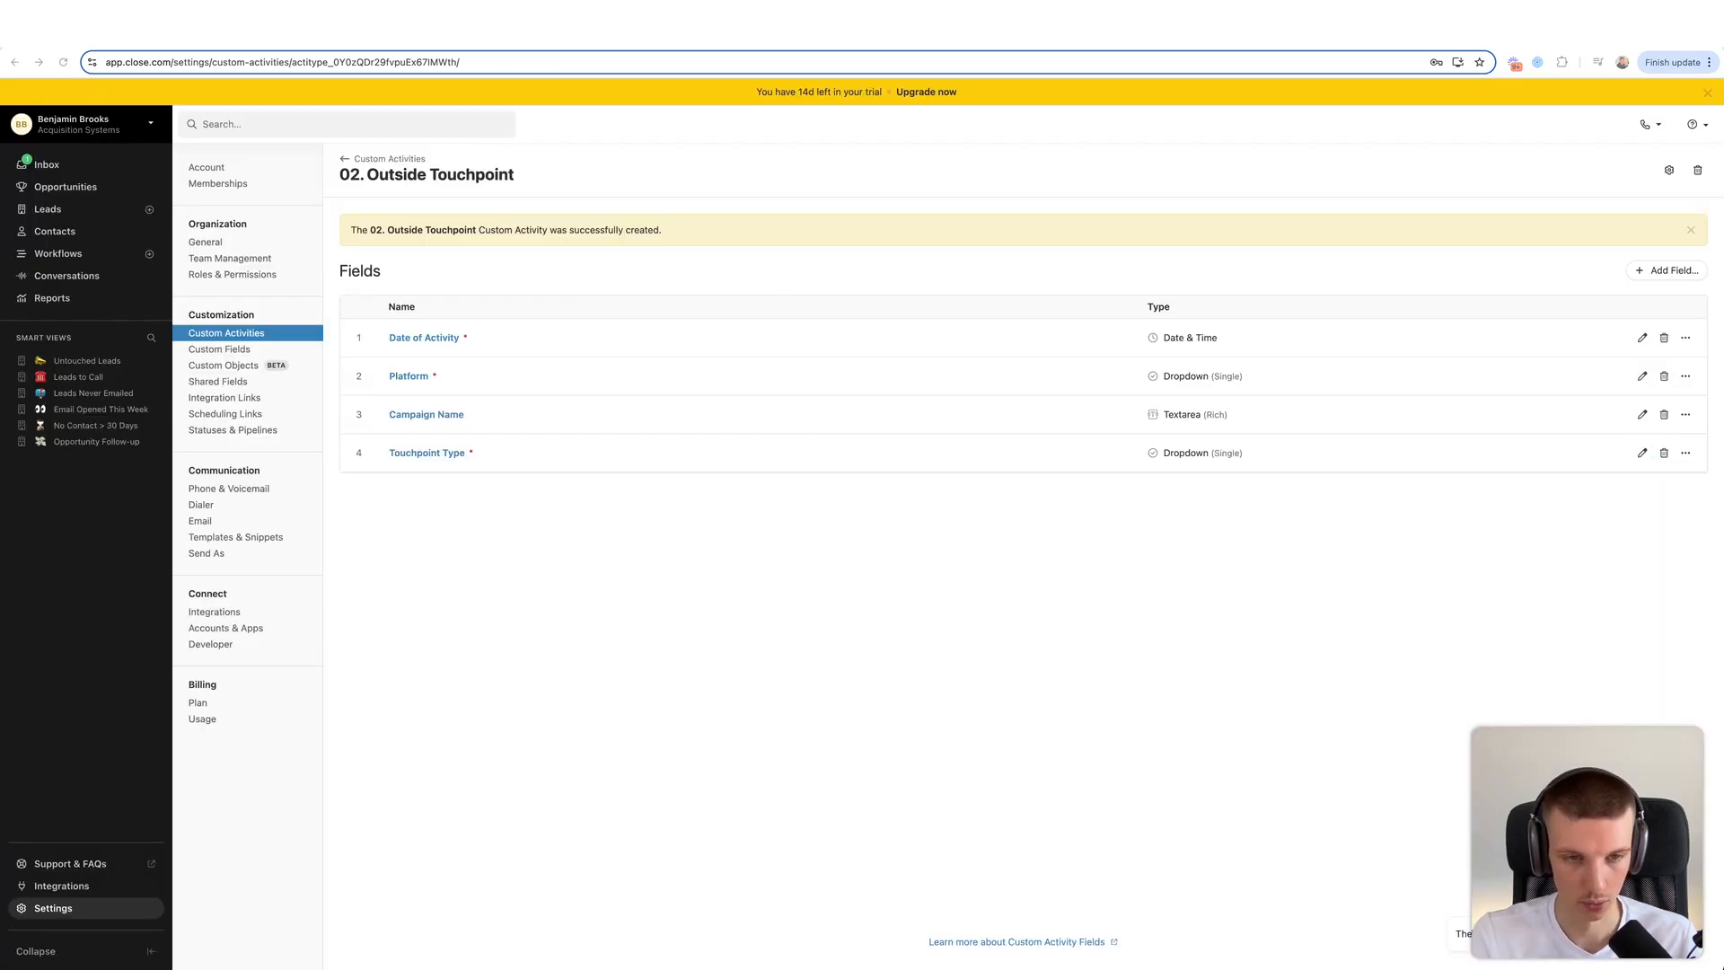
# - Add a Message Content field of type Textarea (Rich) to 02. Outside Touchpoint
pyautogui.click(1667, 271)
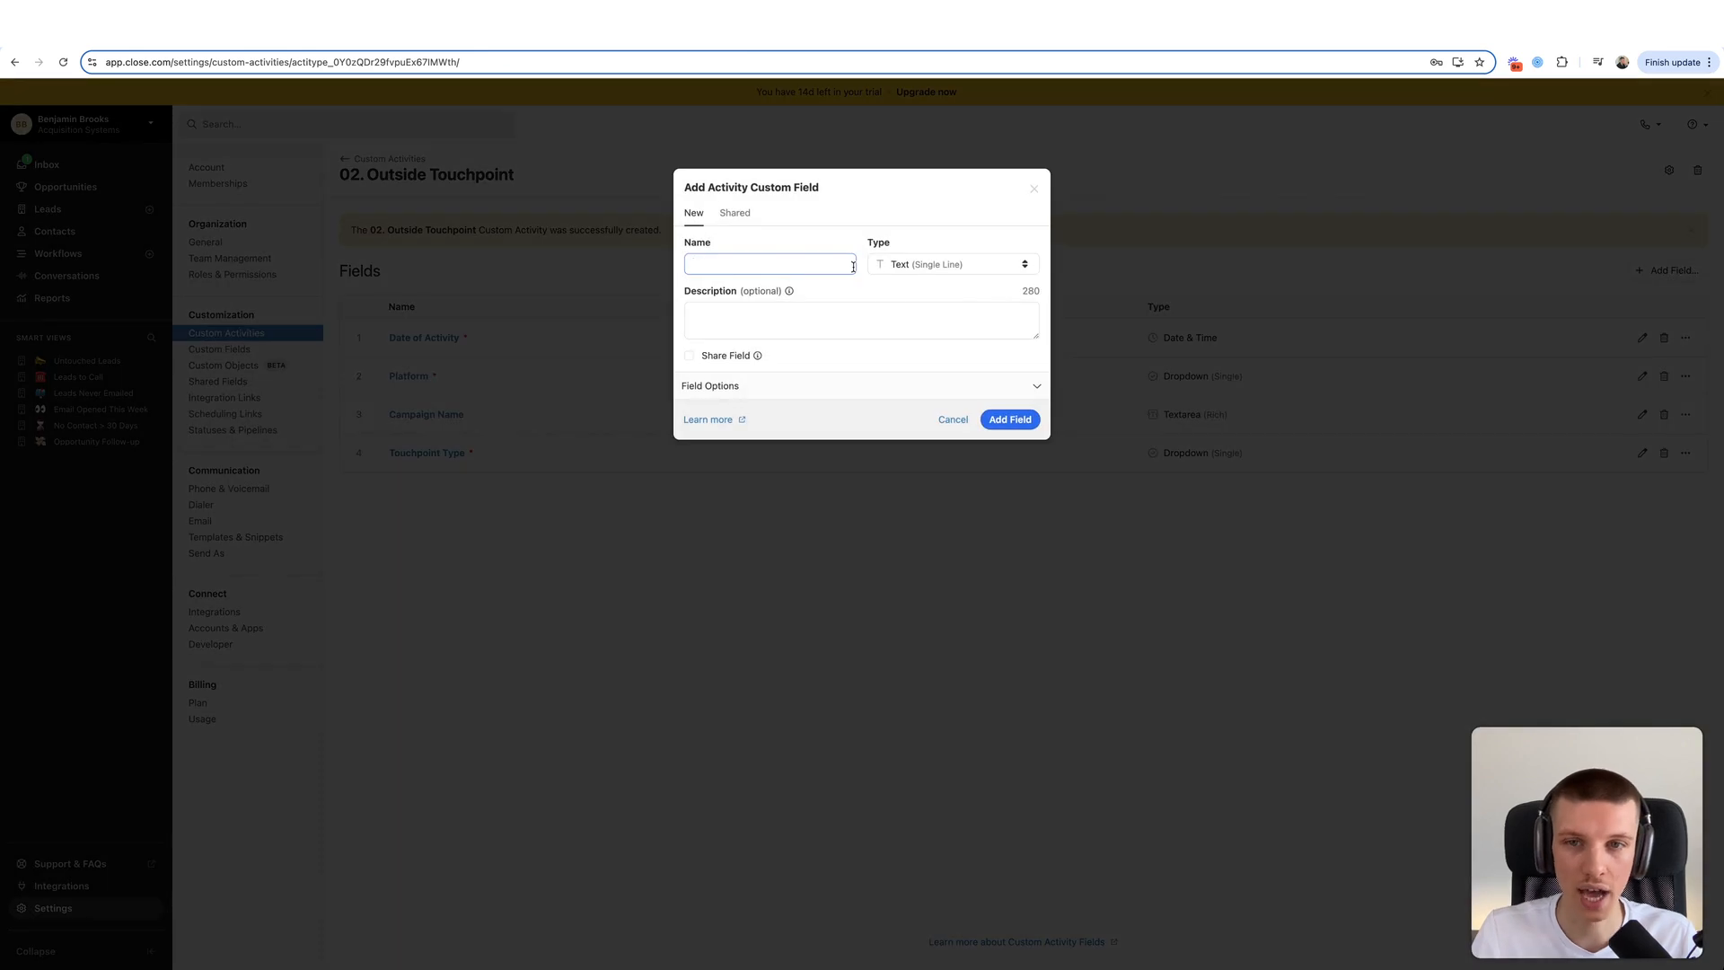
pyautogui.write('Message Content')
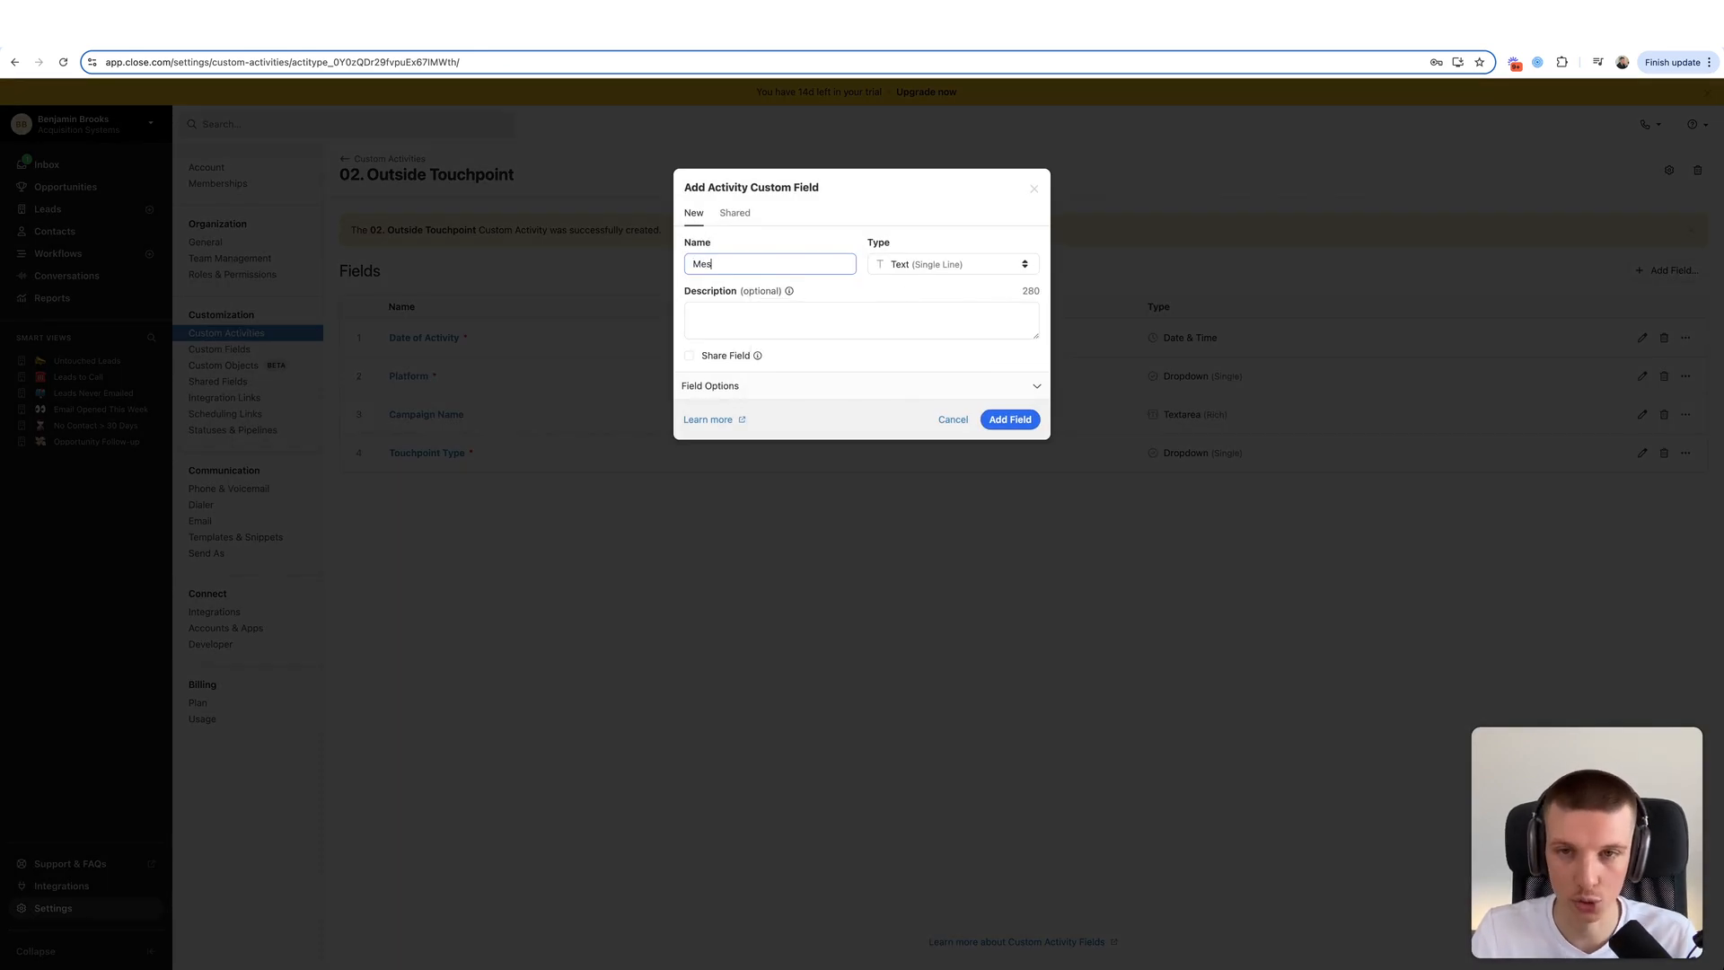
pyautogui.click(907, 264)
pyautogui.click(925, 418)
pyautogui.click(920, 234)
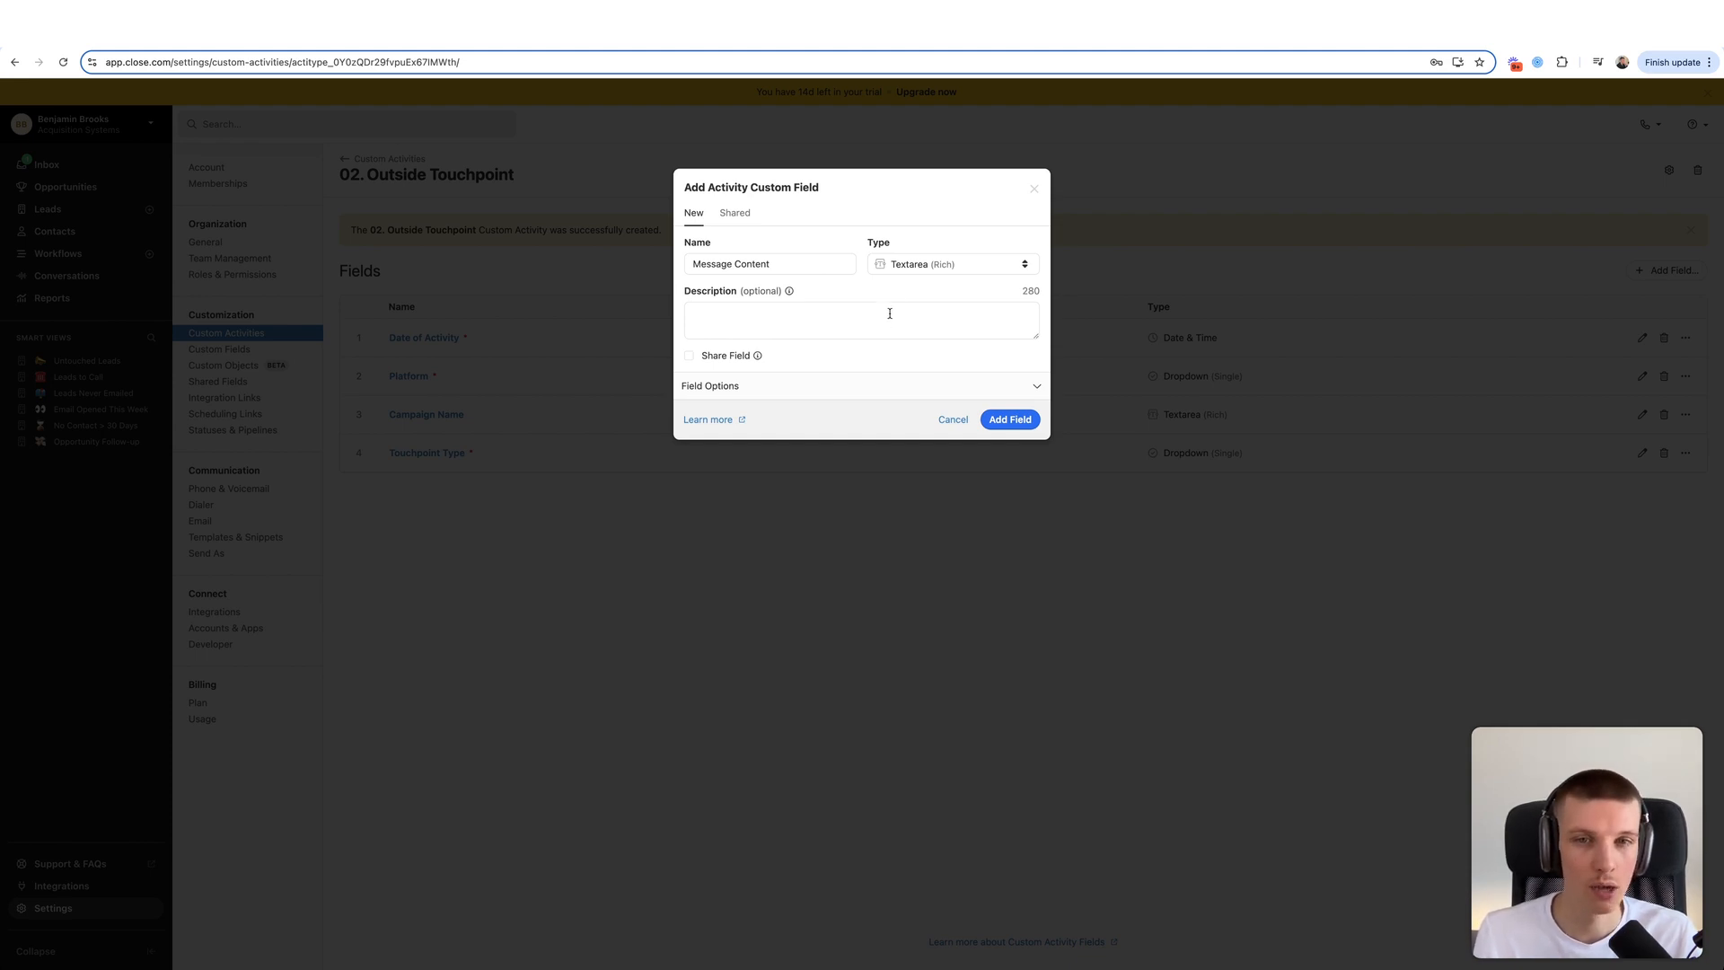
pyautogui.click(913, 271)
pyautogui.click(959, 269)
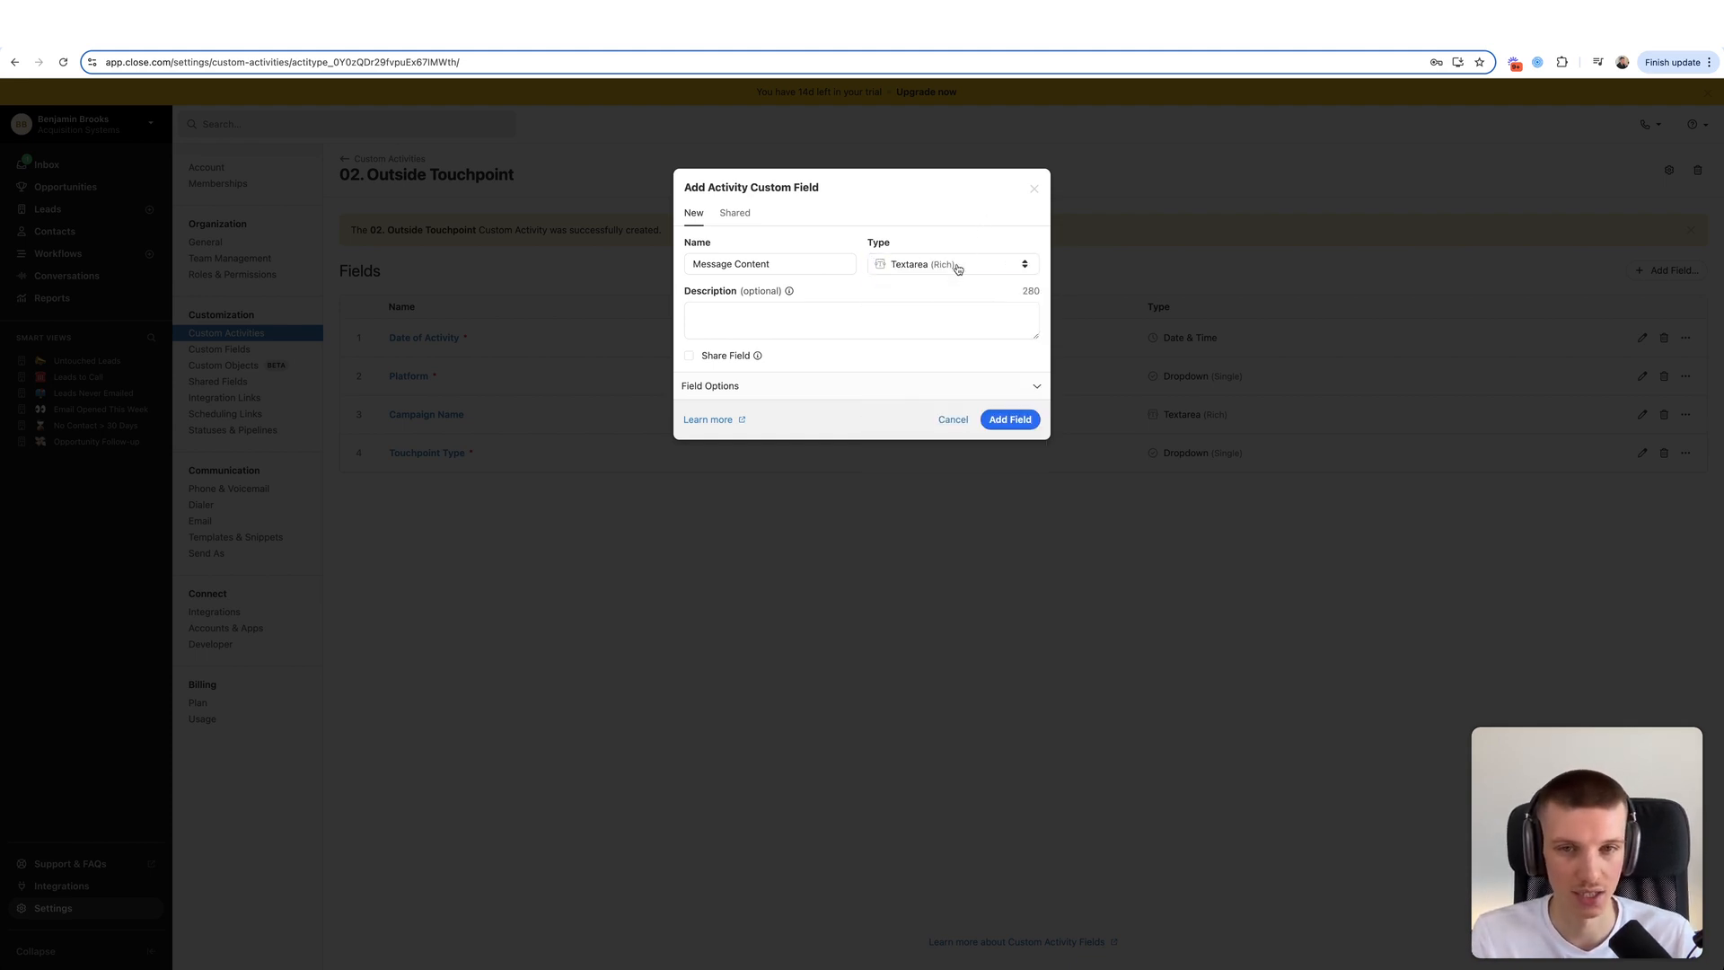
pyautogui.click(997, 429)
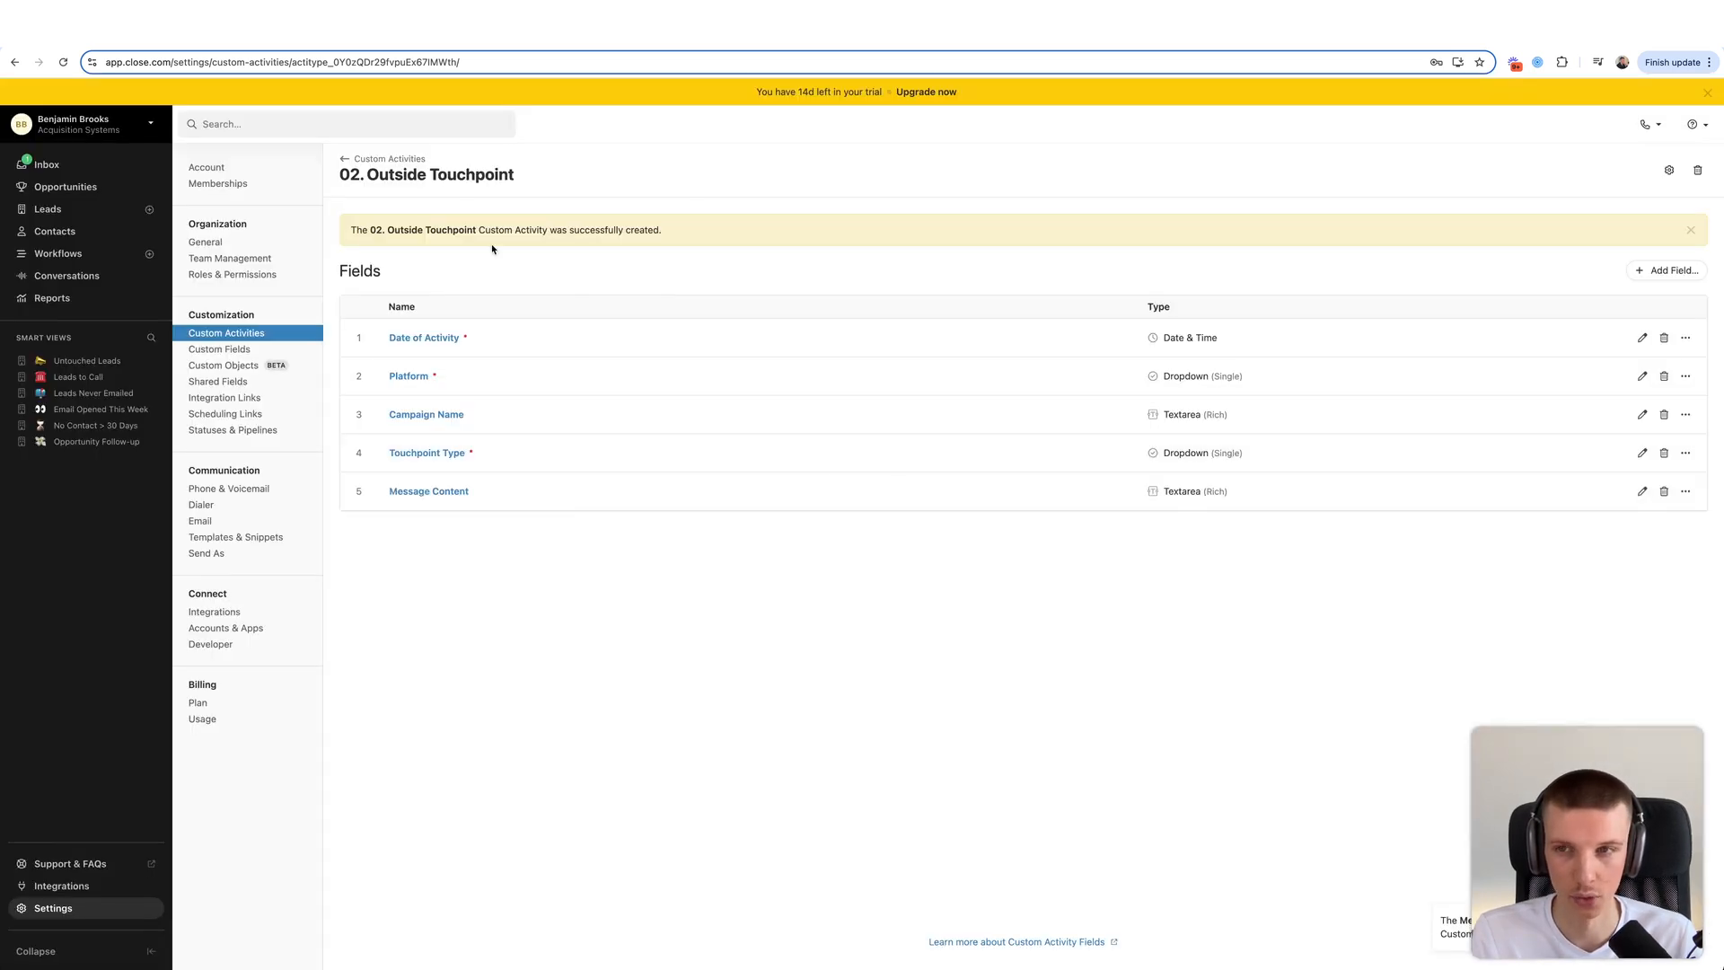
pyautogui.click(395, 159)
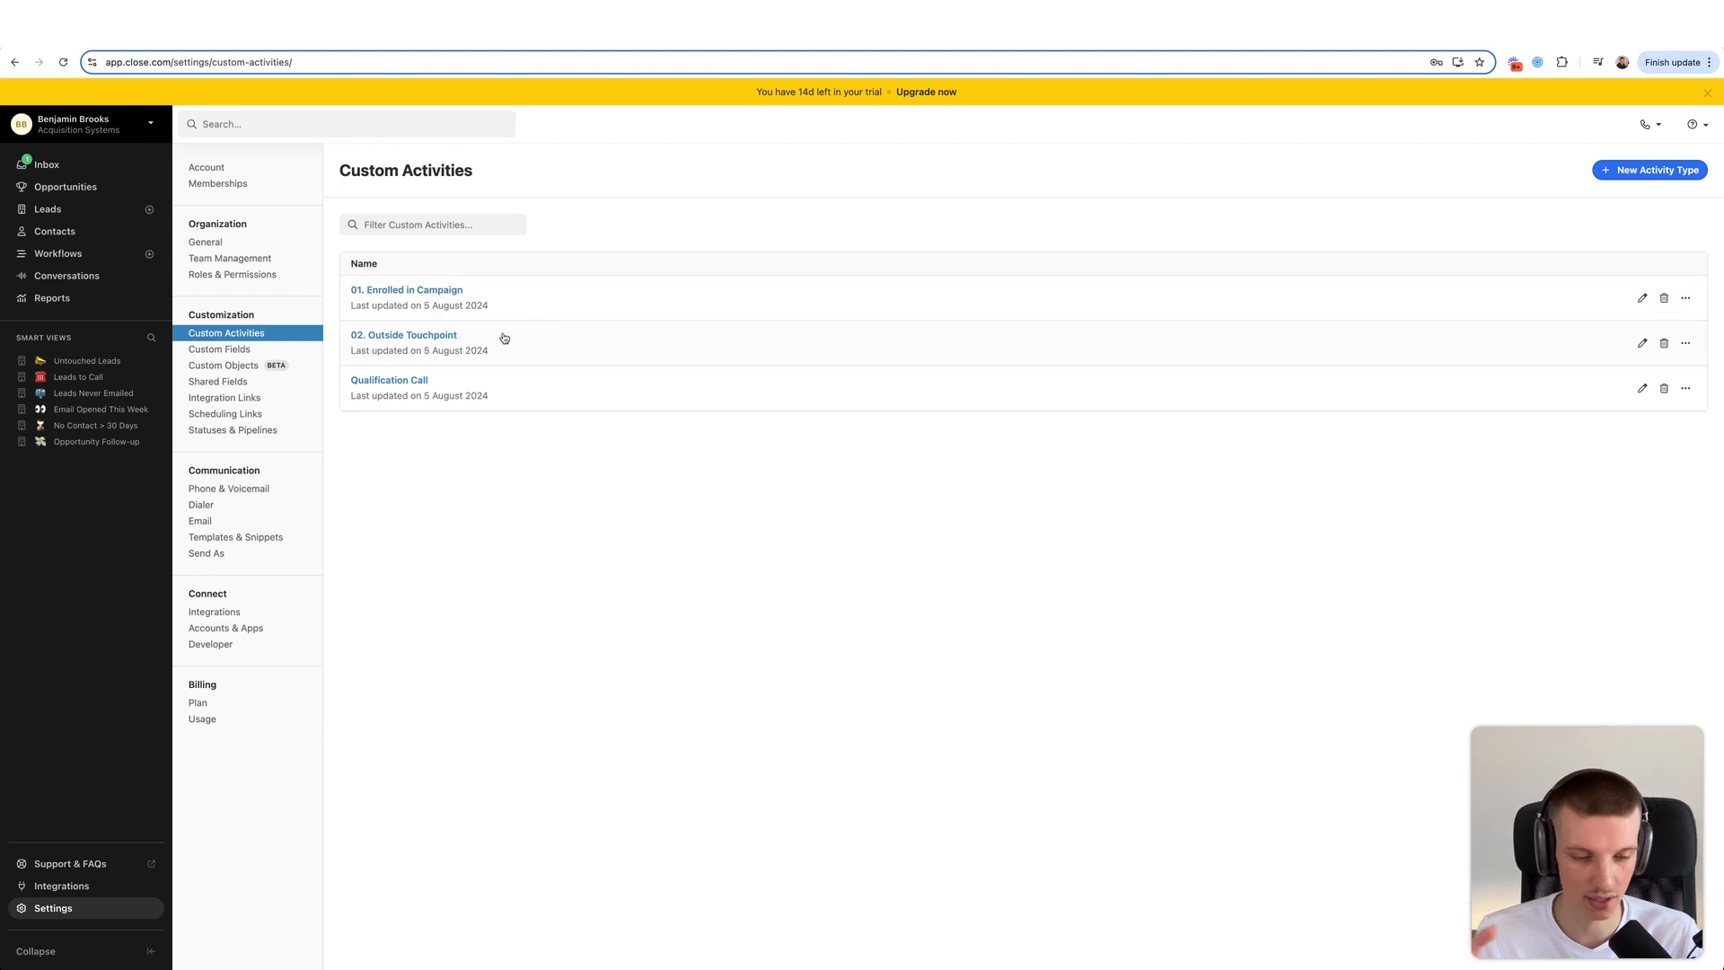
# - Open the example lead from the welcome email in the Inbox
pyautogui.click(54, 165)
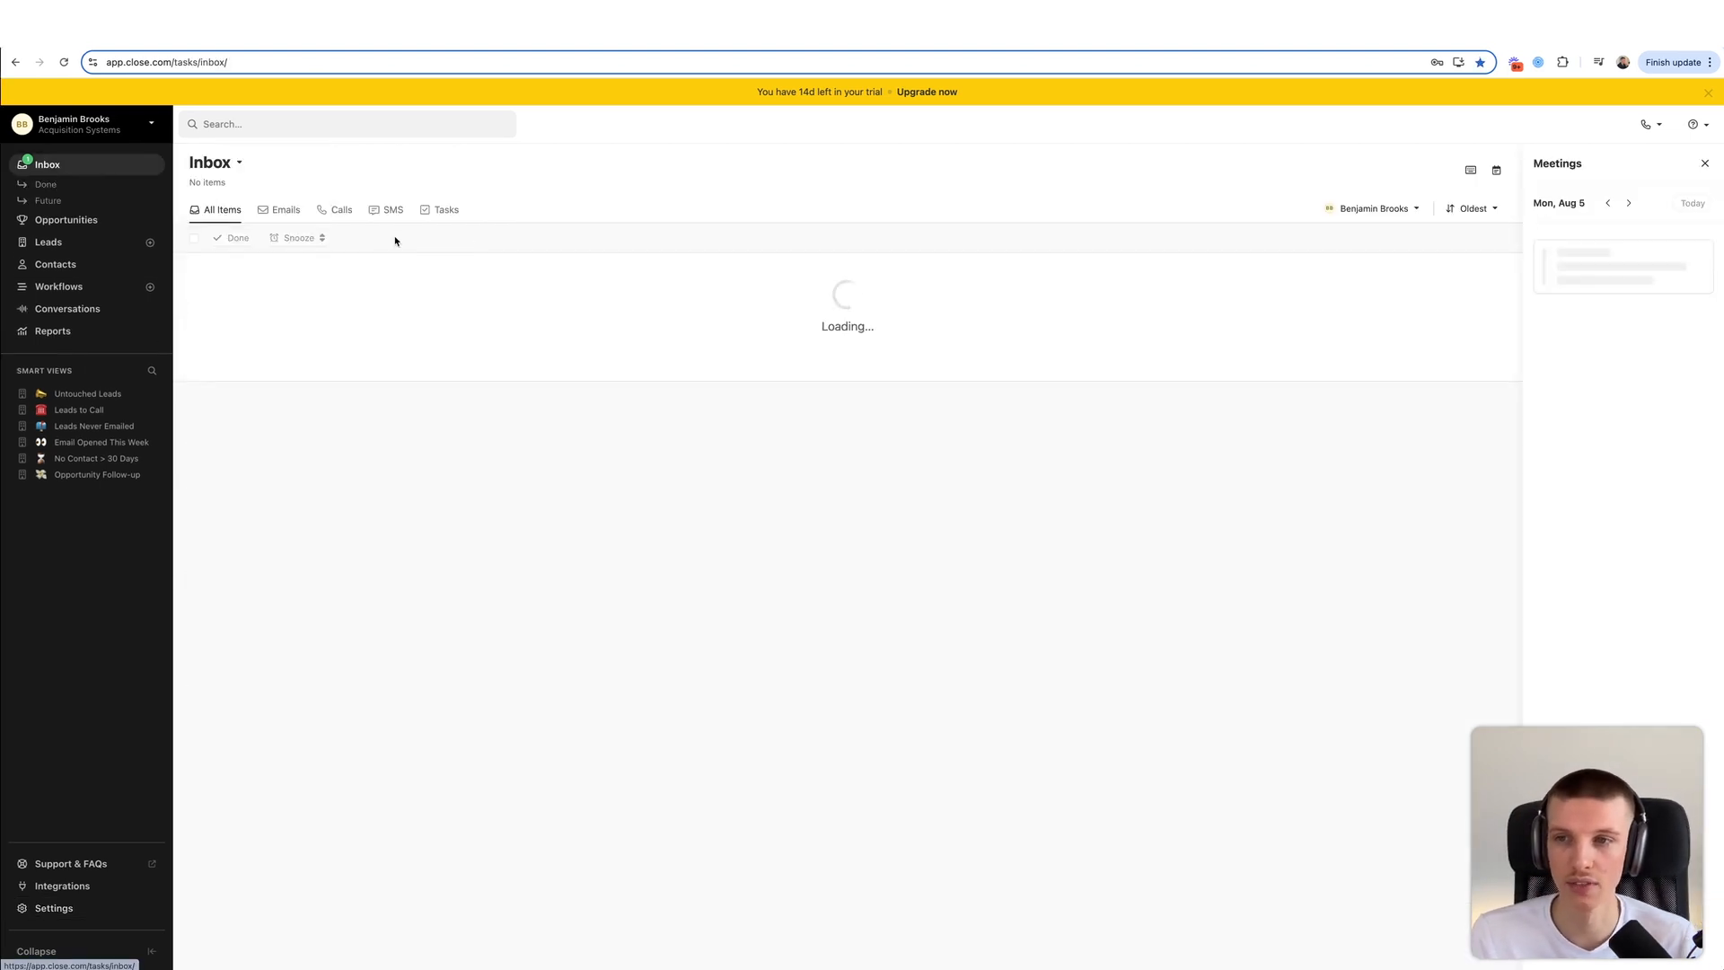
pyautogui.click(234, 266)
pyautogui.click(233, 321)
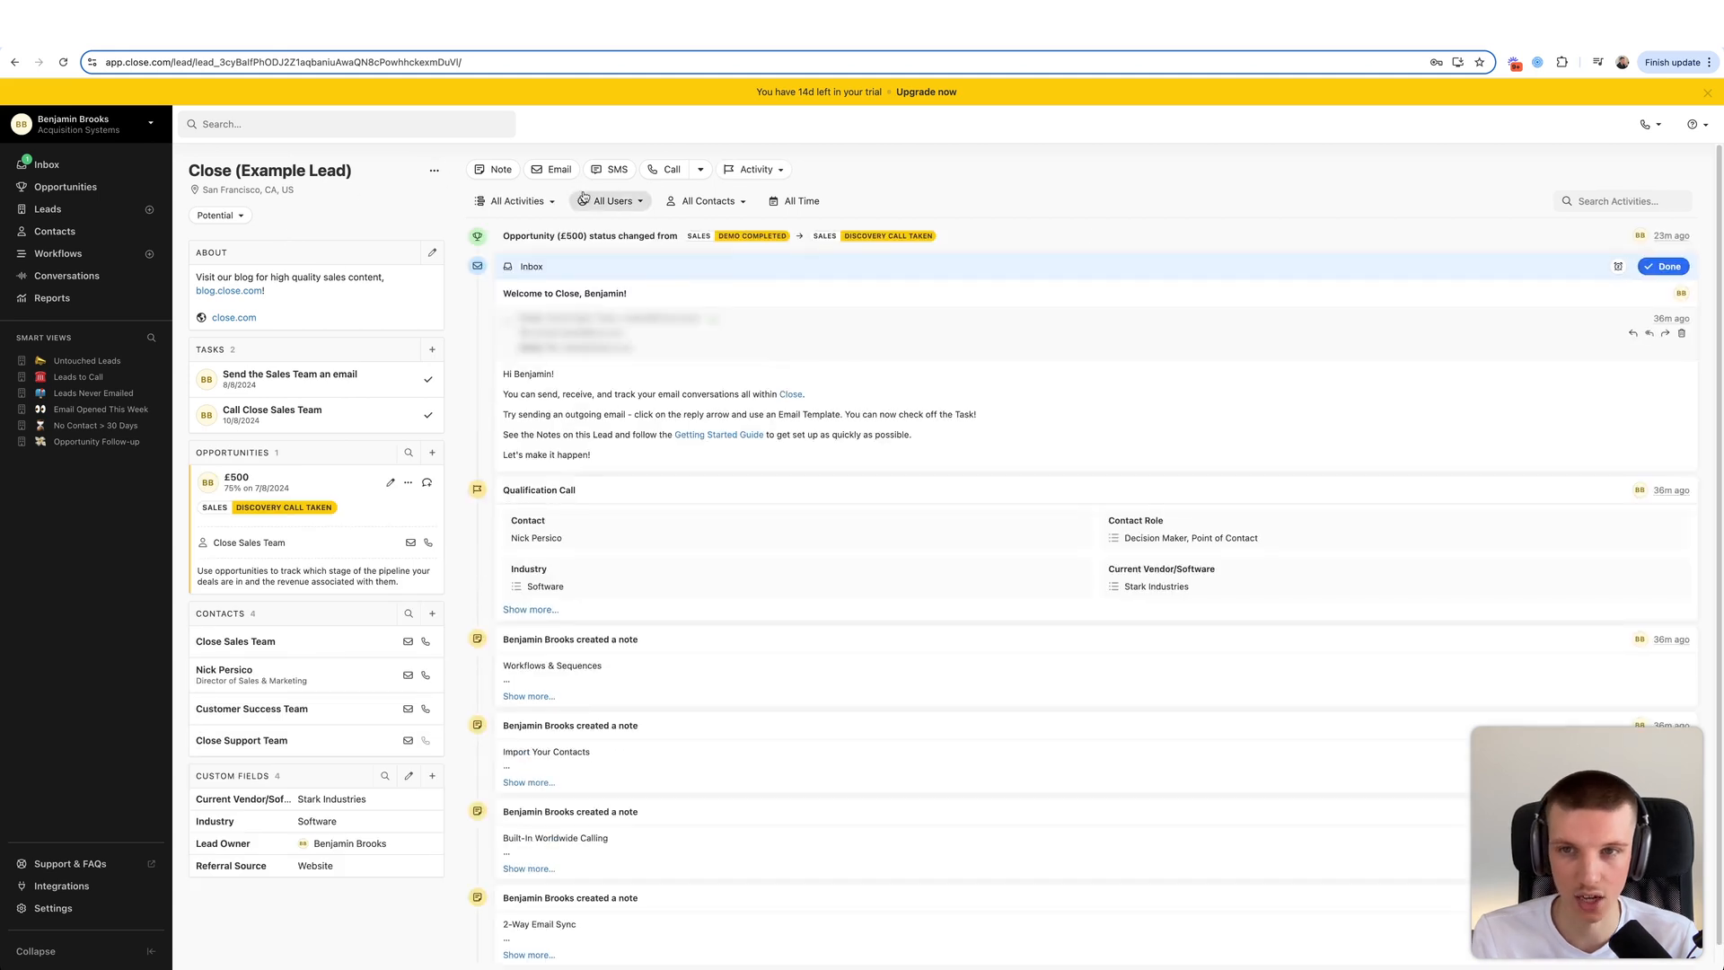
# - Log 01. Enrolled in Campaign: 05/08/2024 01:30, Smartlead / Cold Email, Campaign 1
pyautogui.click(753, 169)
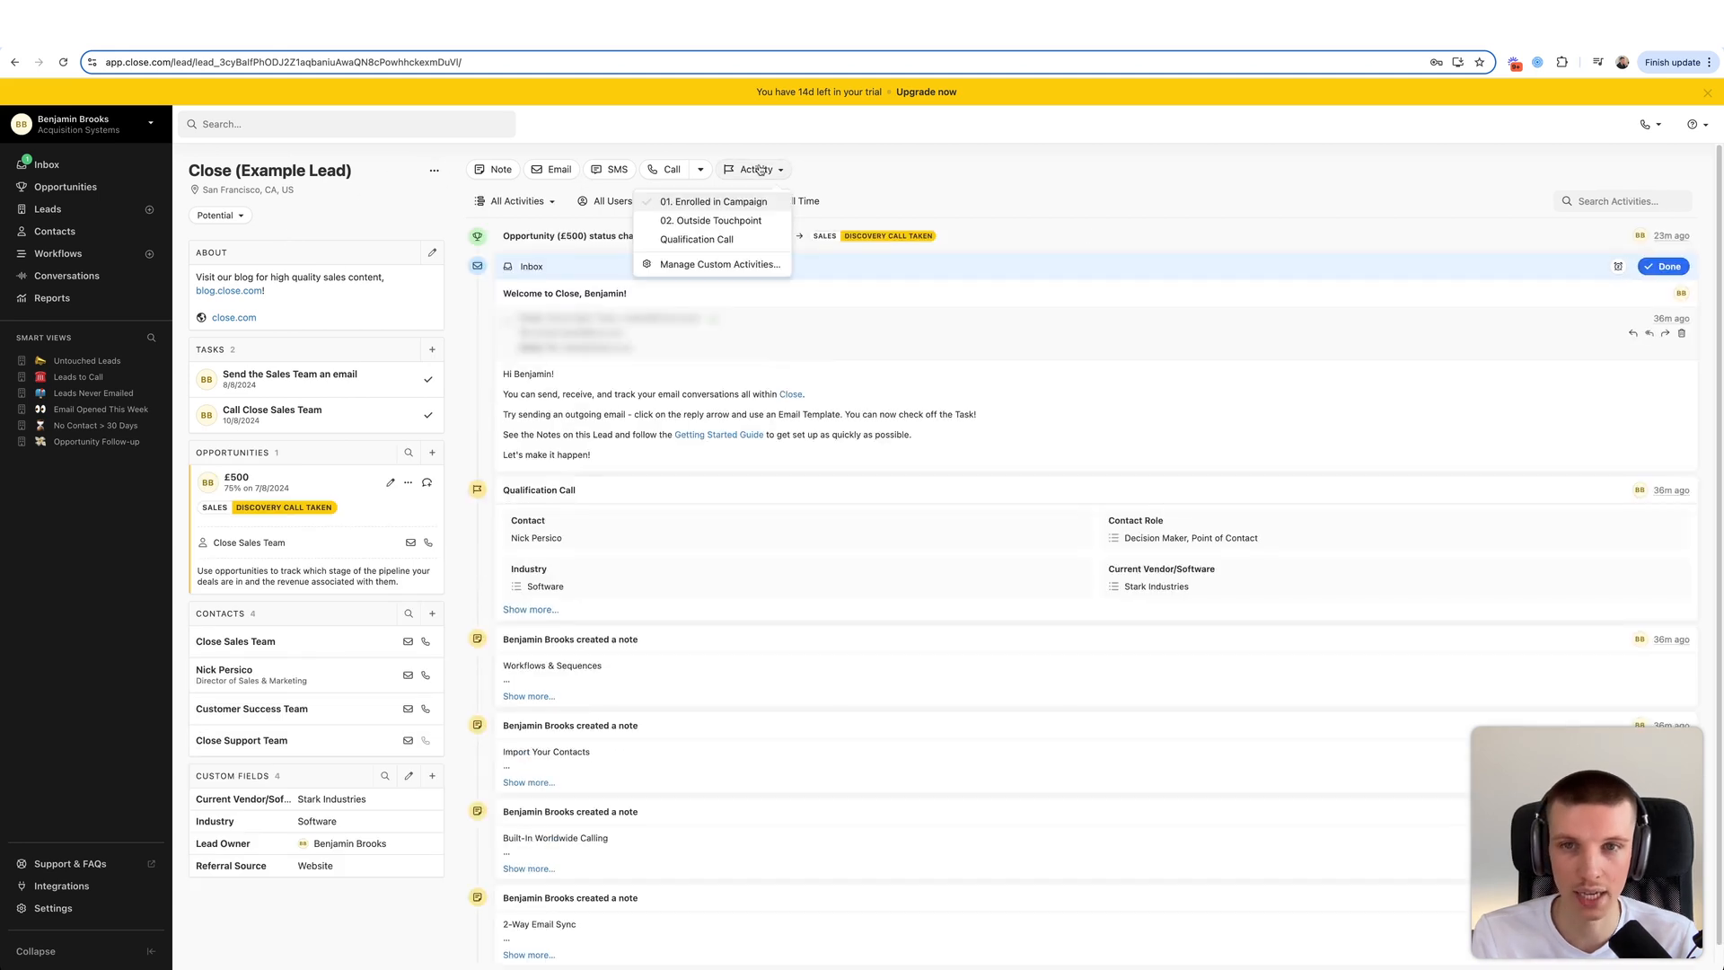
pyautogui.click(729, 202)
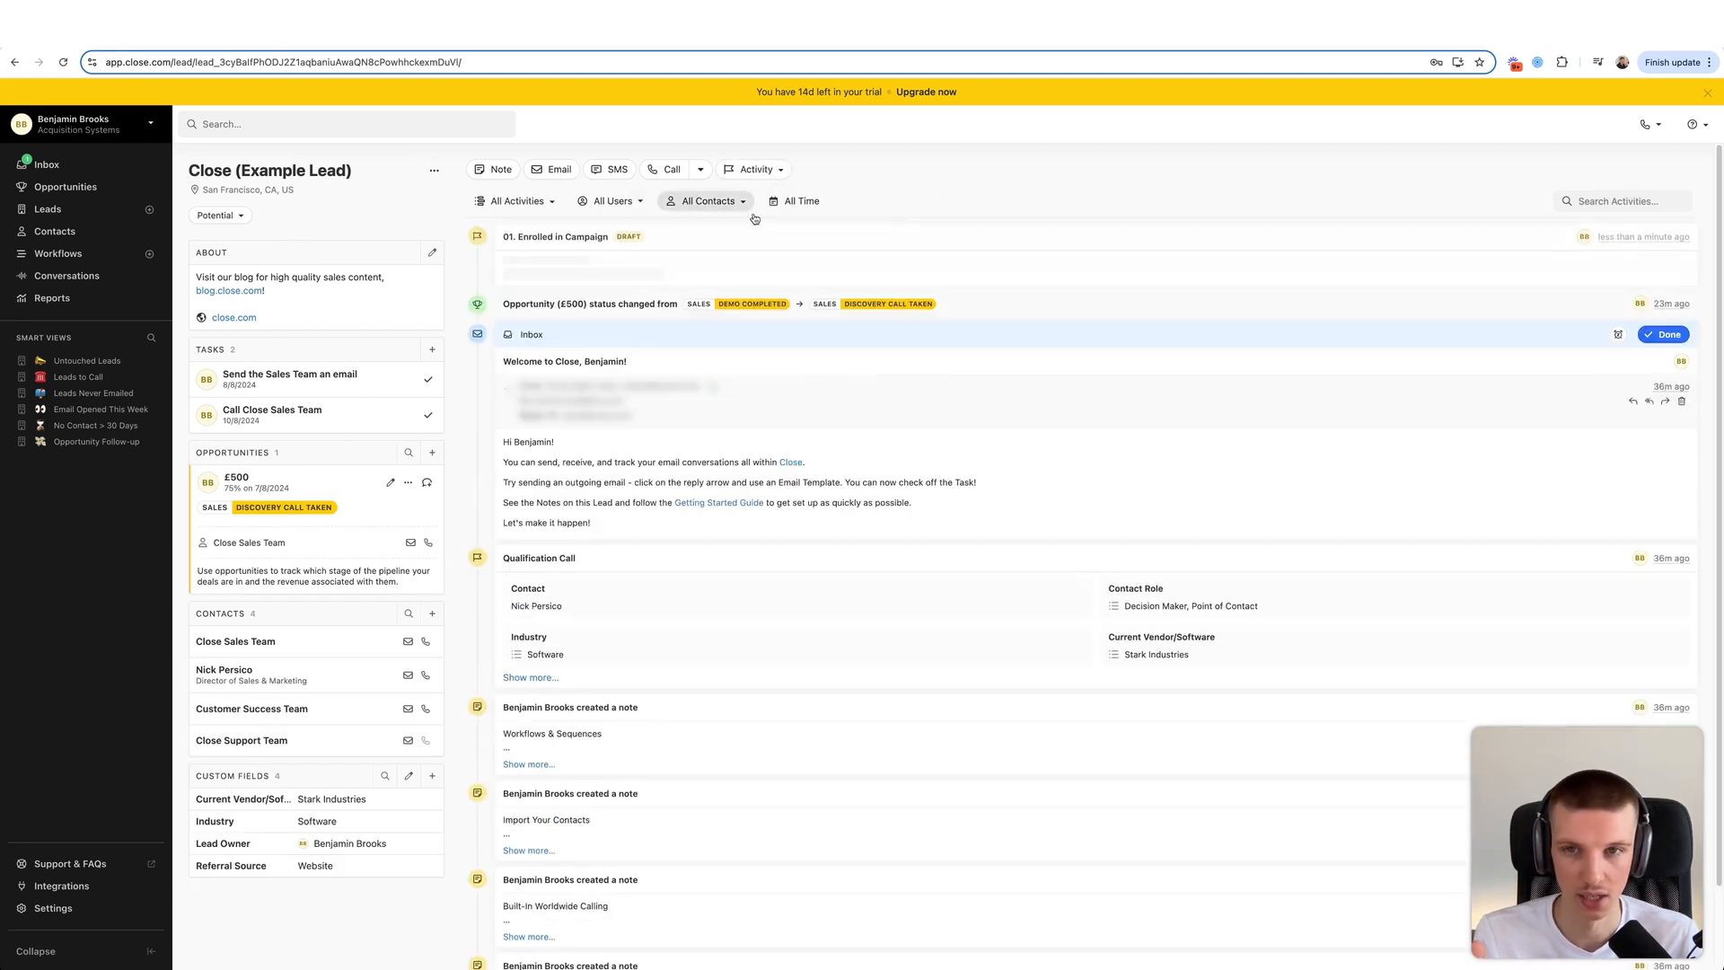
pyautogui.click(522, 386)
pyautogui.click(647, 284)
pyautogui.click(670, 368)
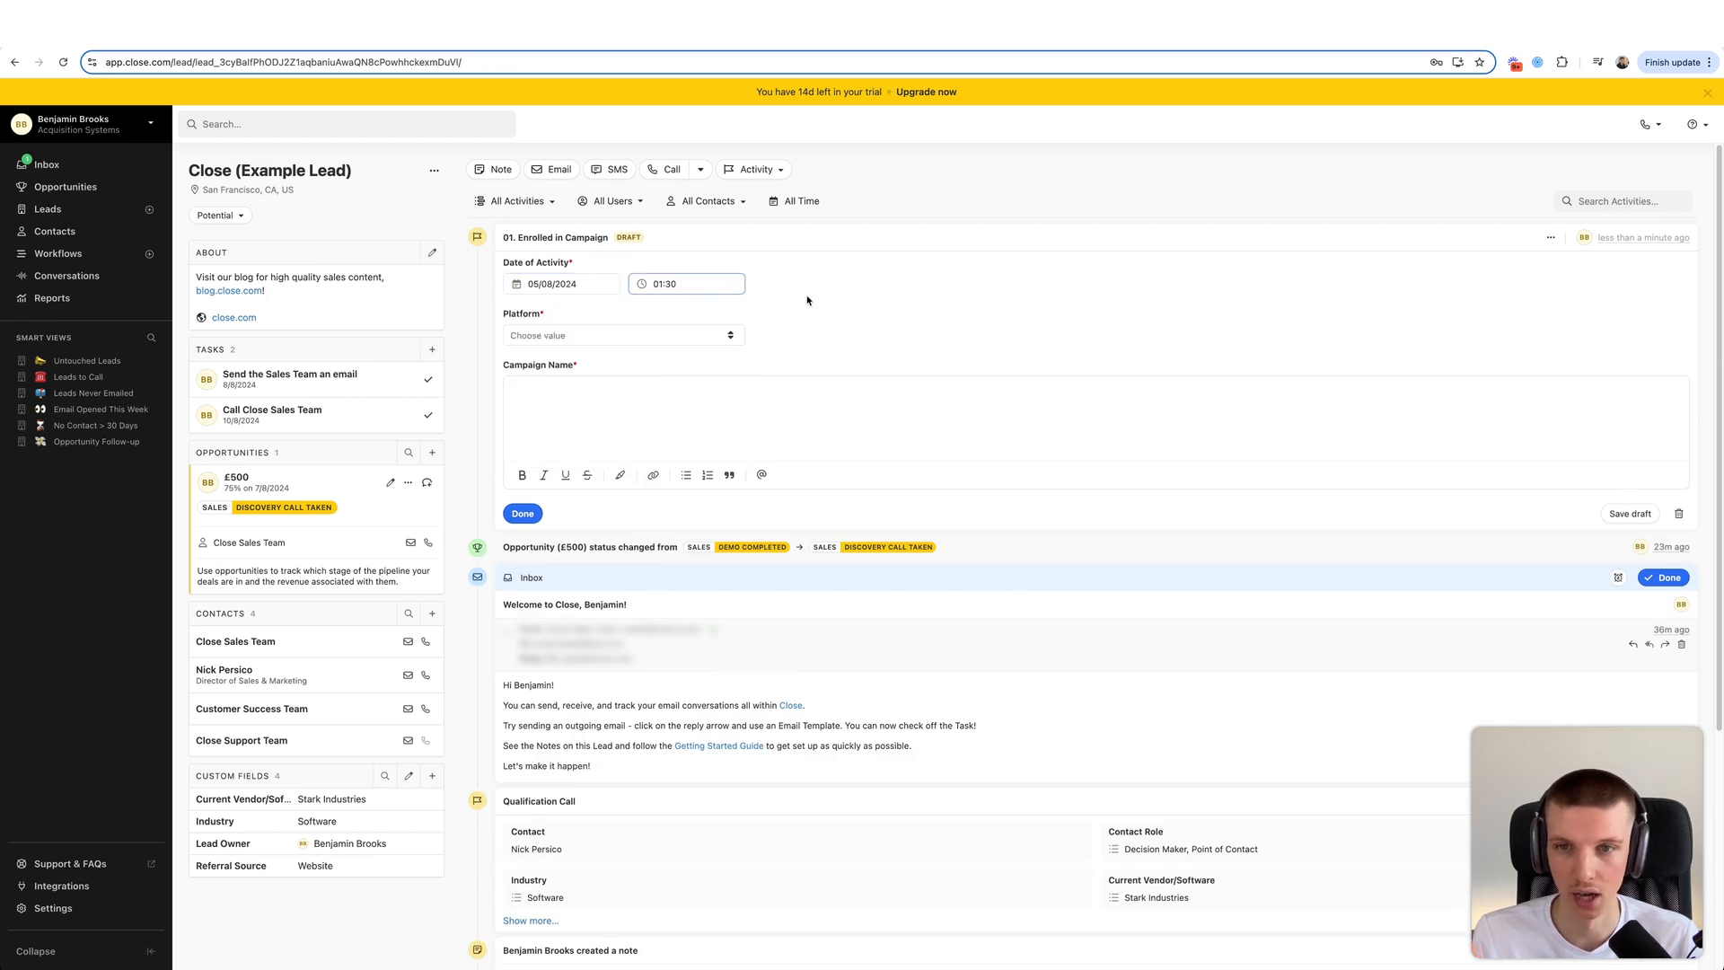
pyautogui.click(629, 339)
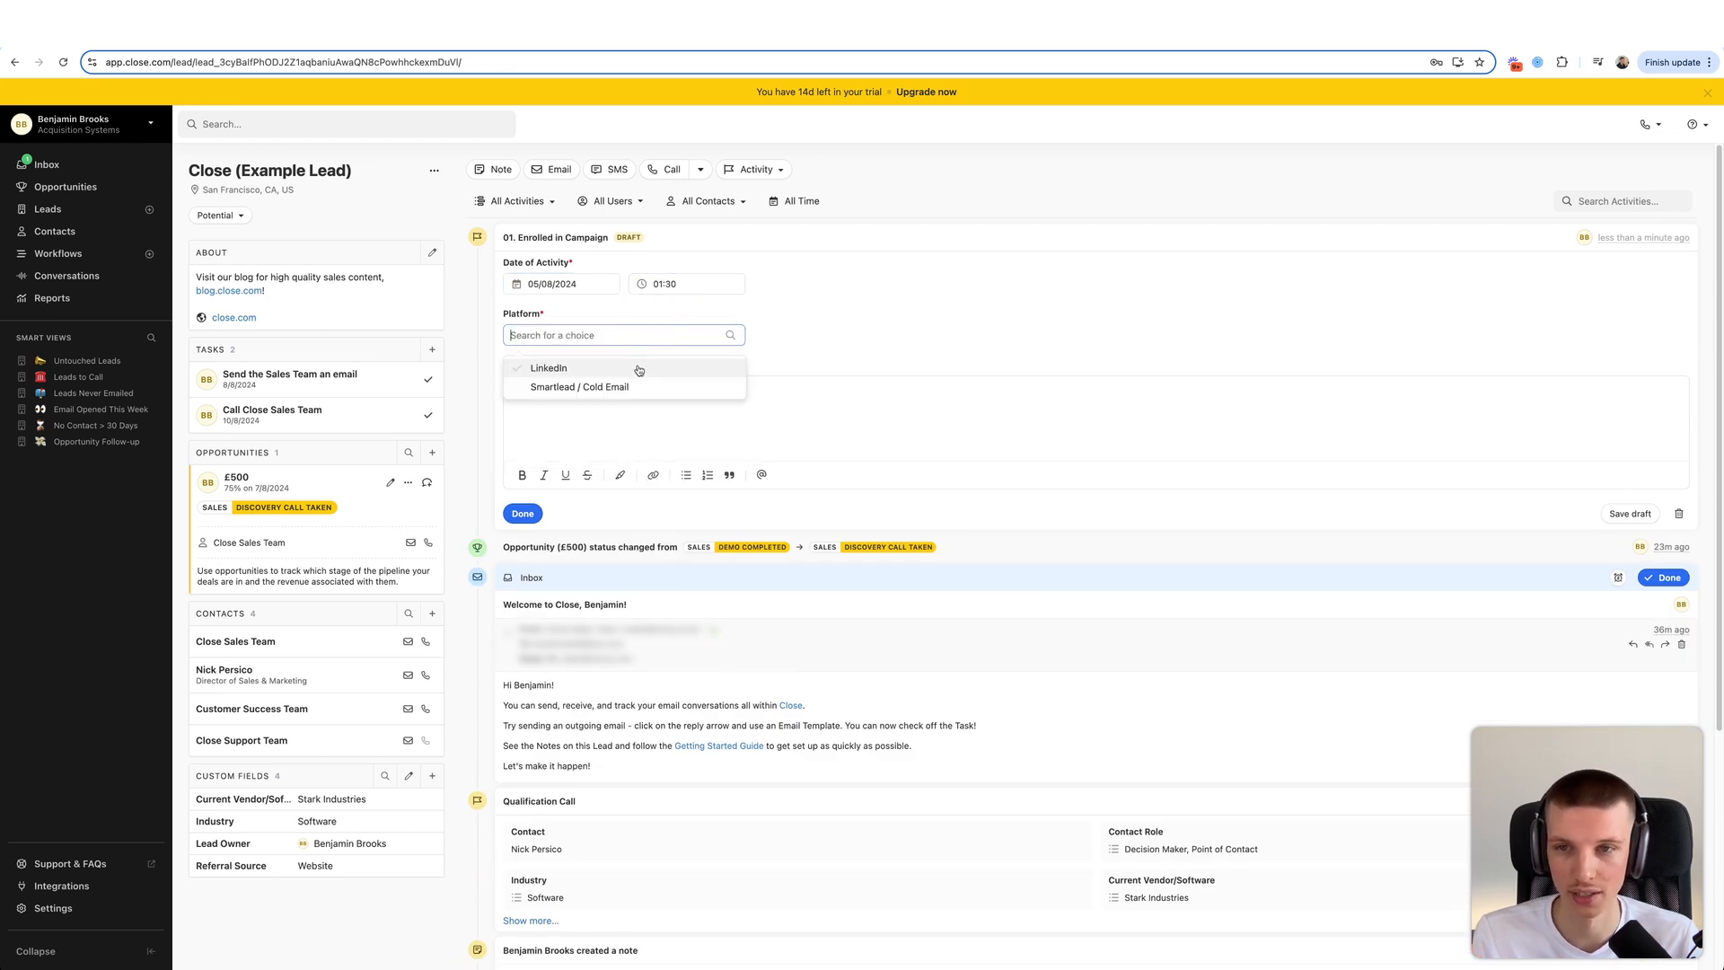
pyautogui.click(586, 393)
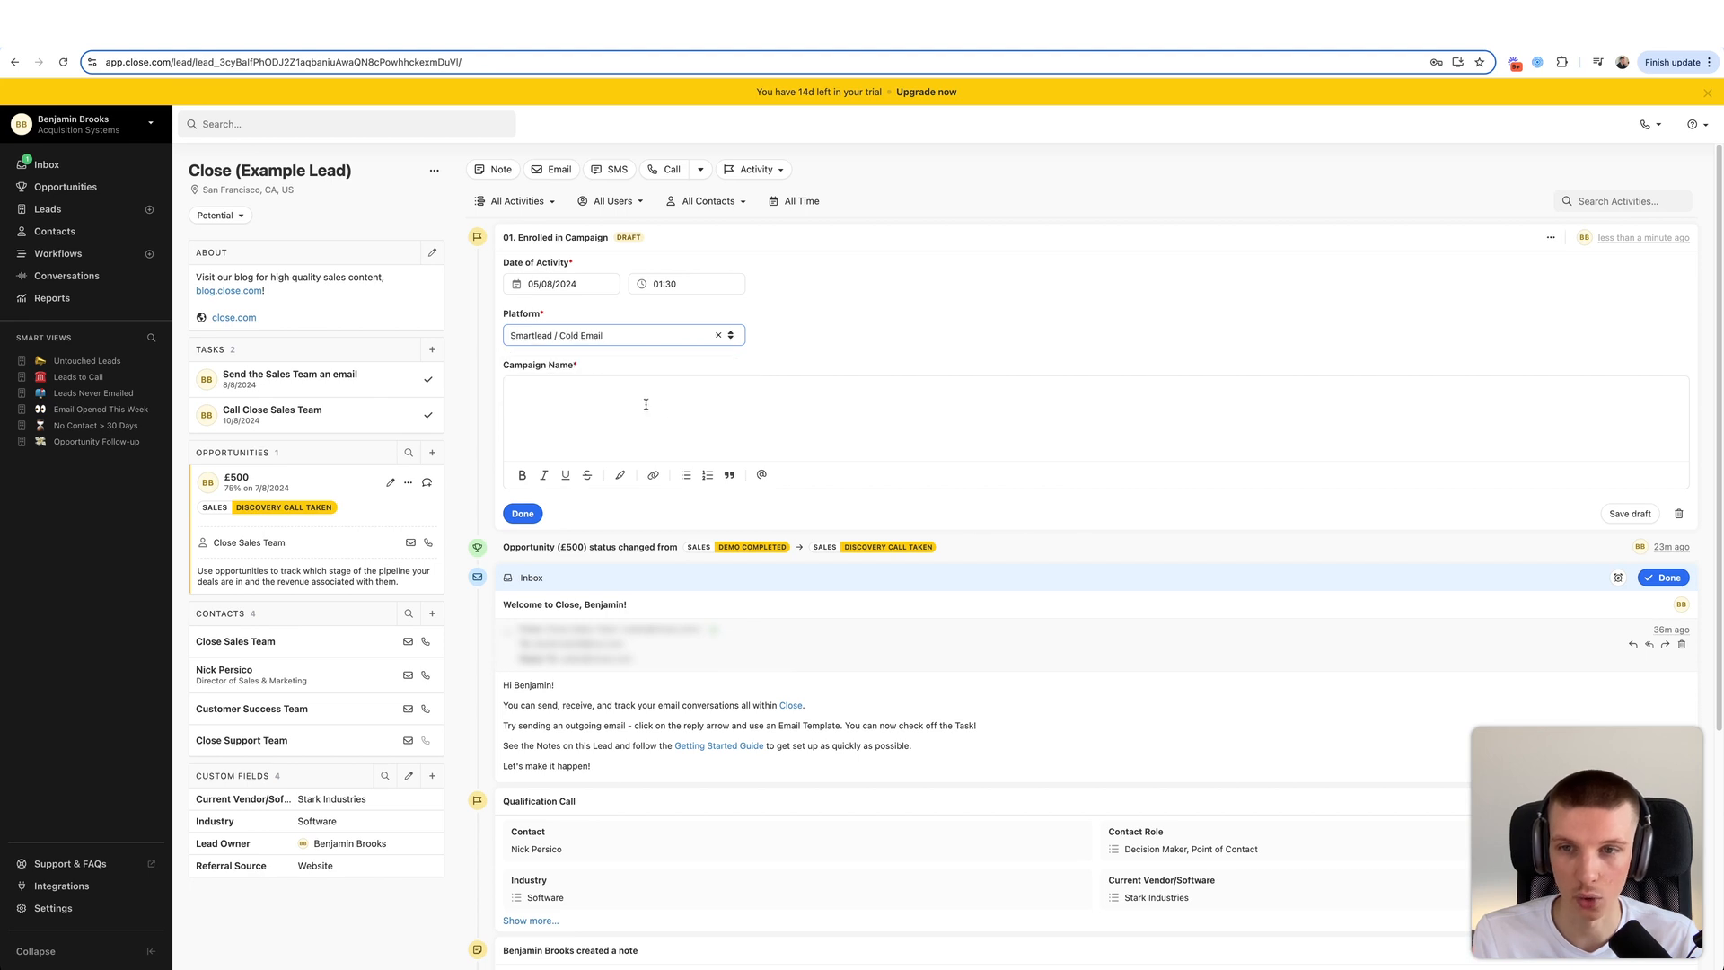
pyautogui.click(613, 417)
pyautogui.write('Ca,pampa')
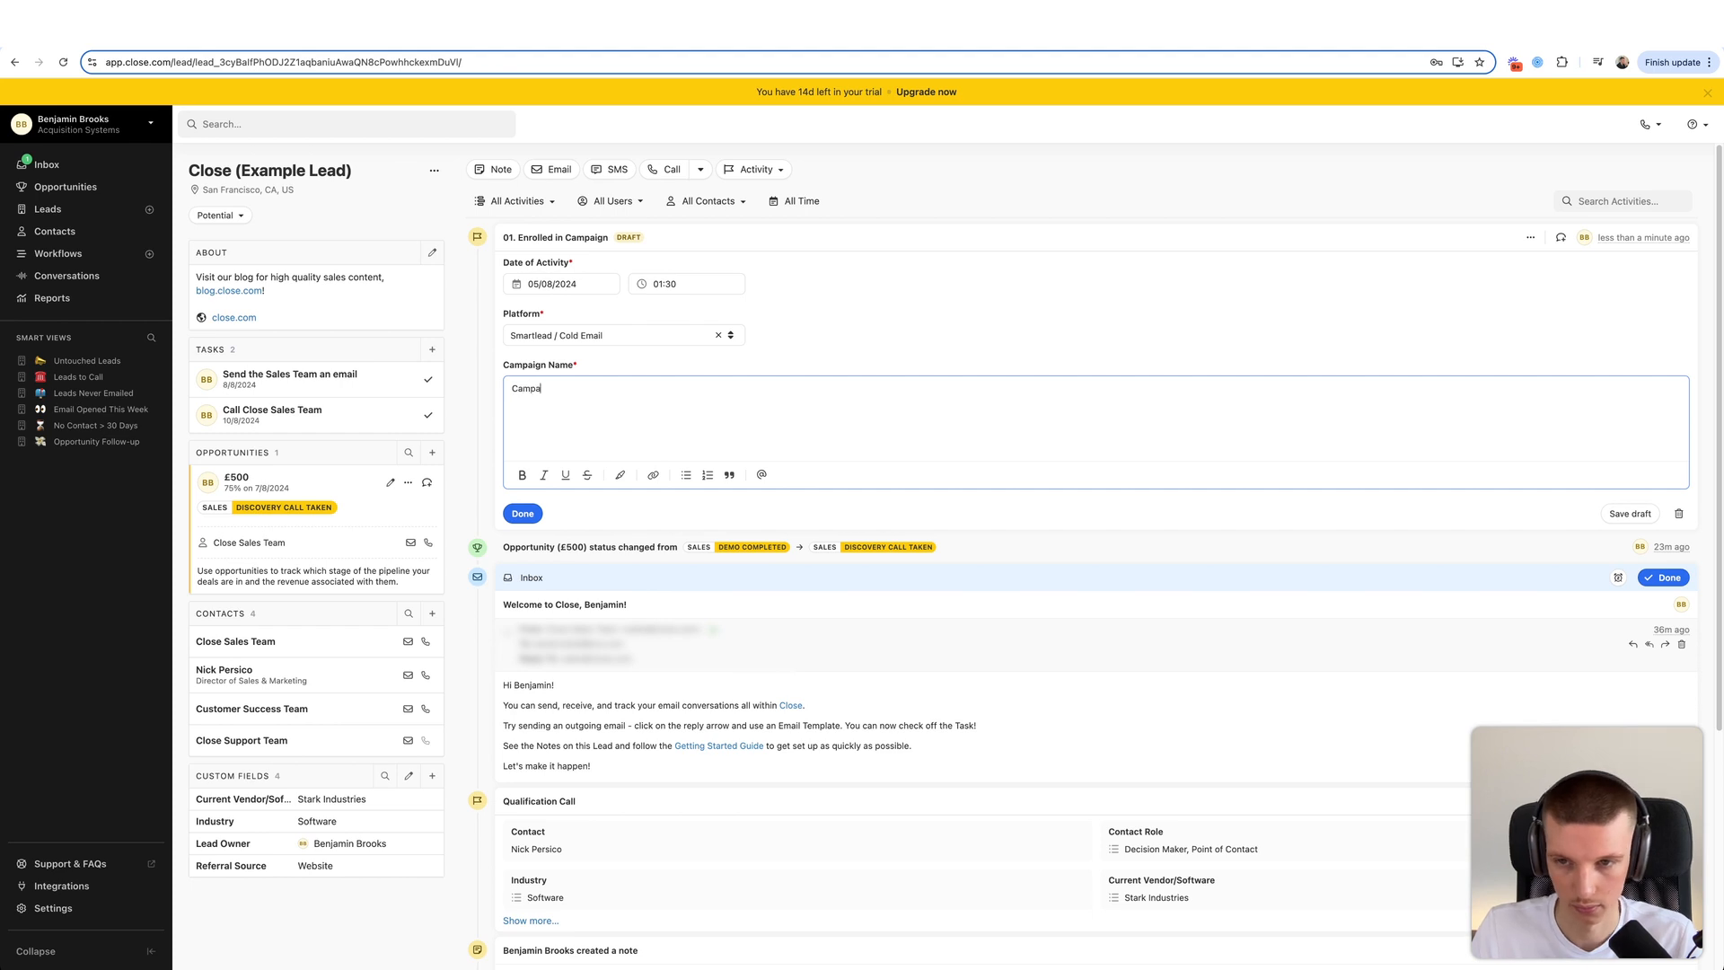
pyautogui.write('ign 1')
pyautogui.click(522, 512)
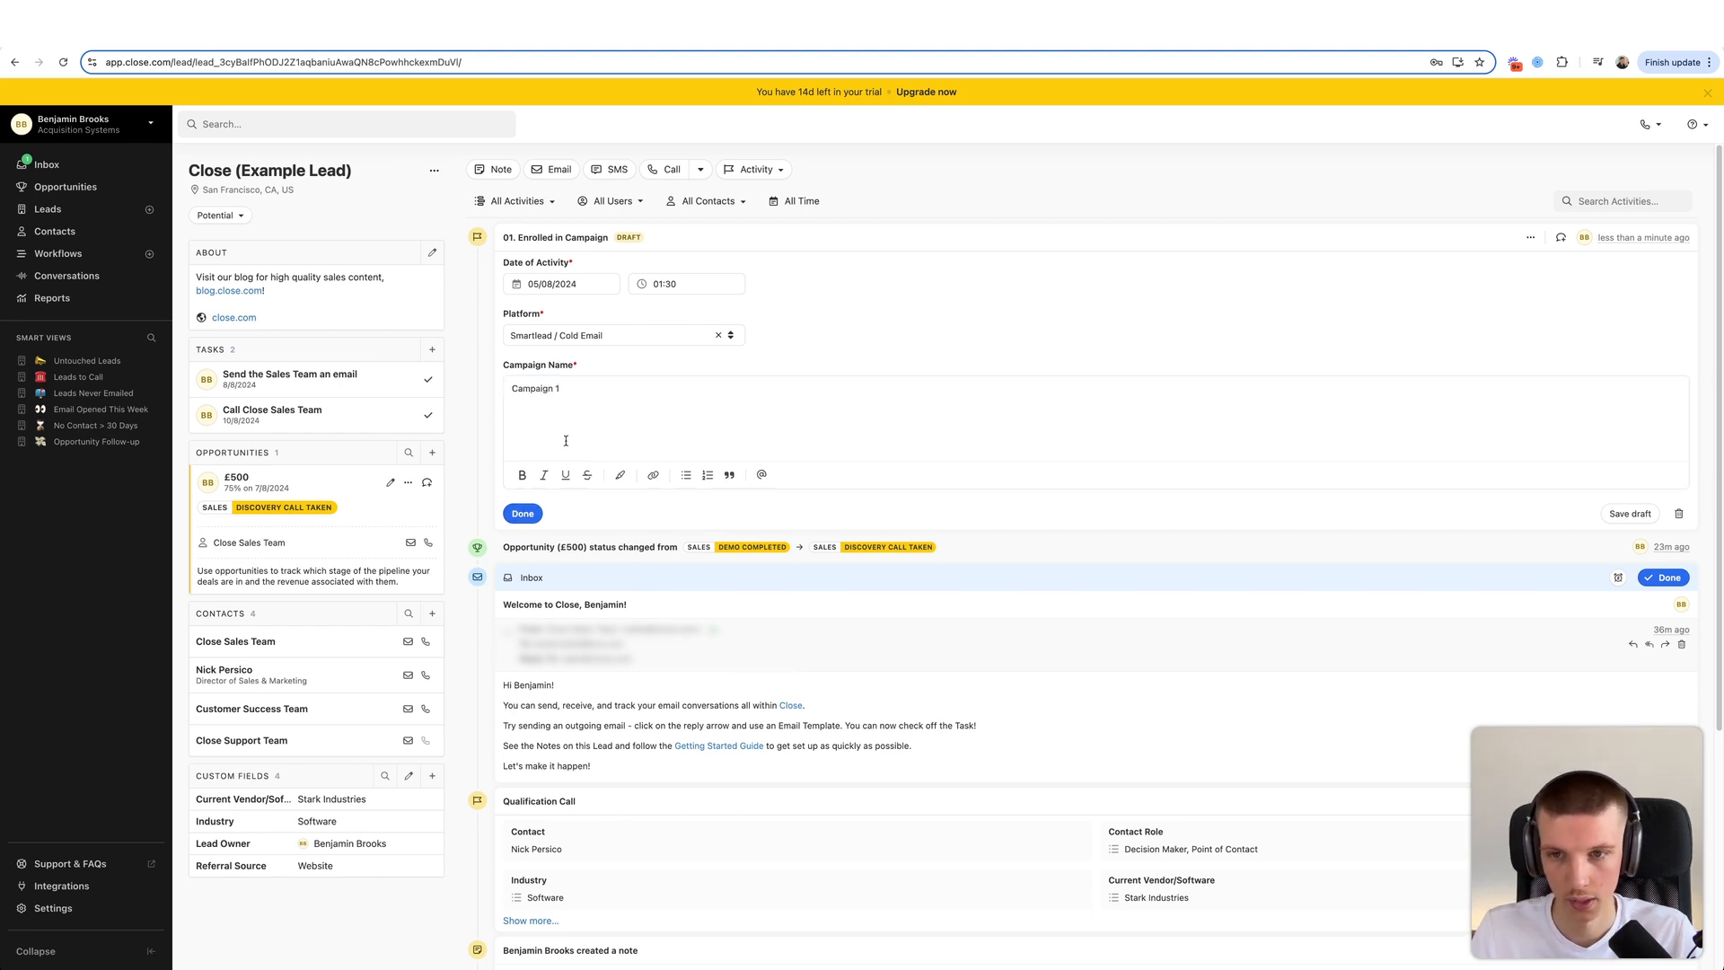
pyautogui.click(754, 169)
# - Start a 02. Outside Touchpoint dated 05/08/2024 03:00, platform Email, campaign 'Campaign 1'
pyautogui.click(759, 222)
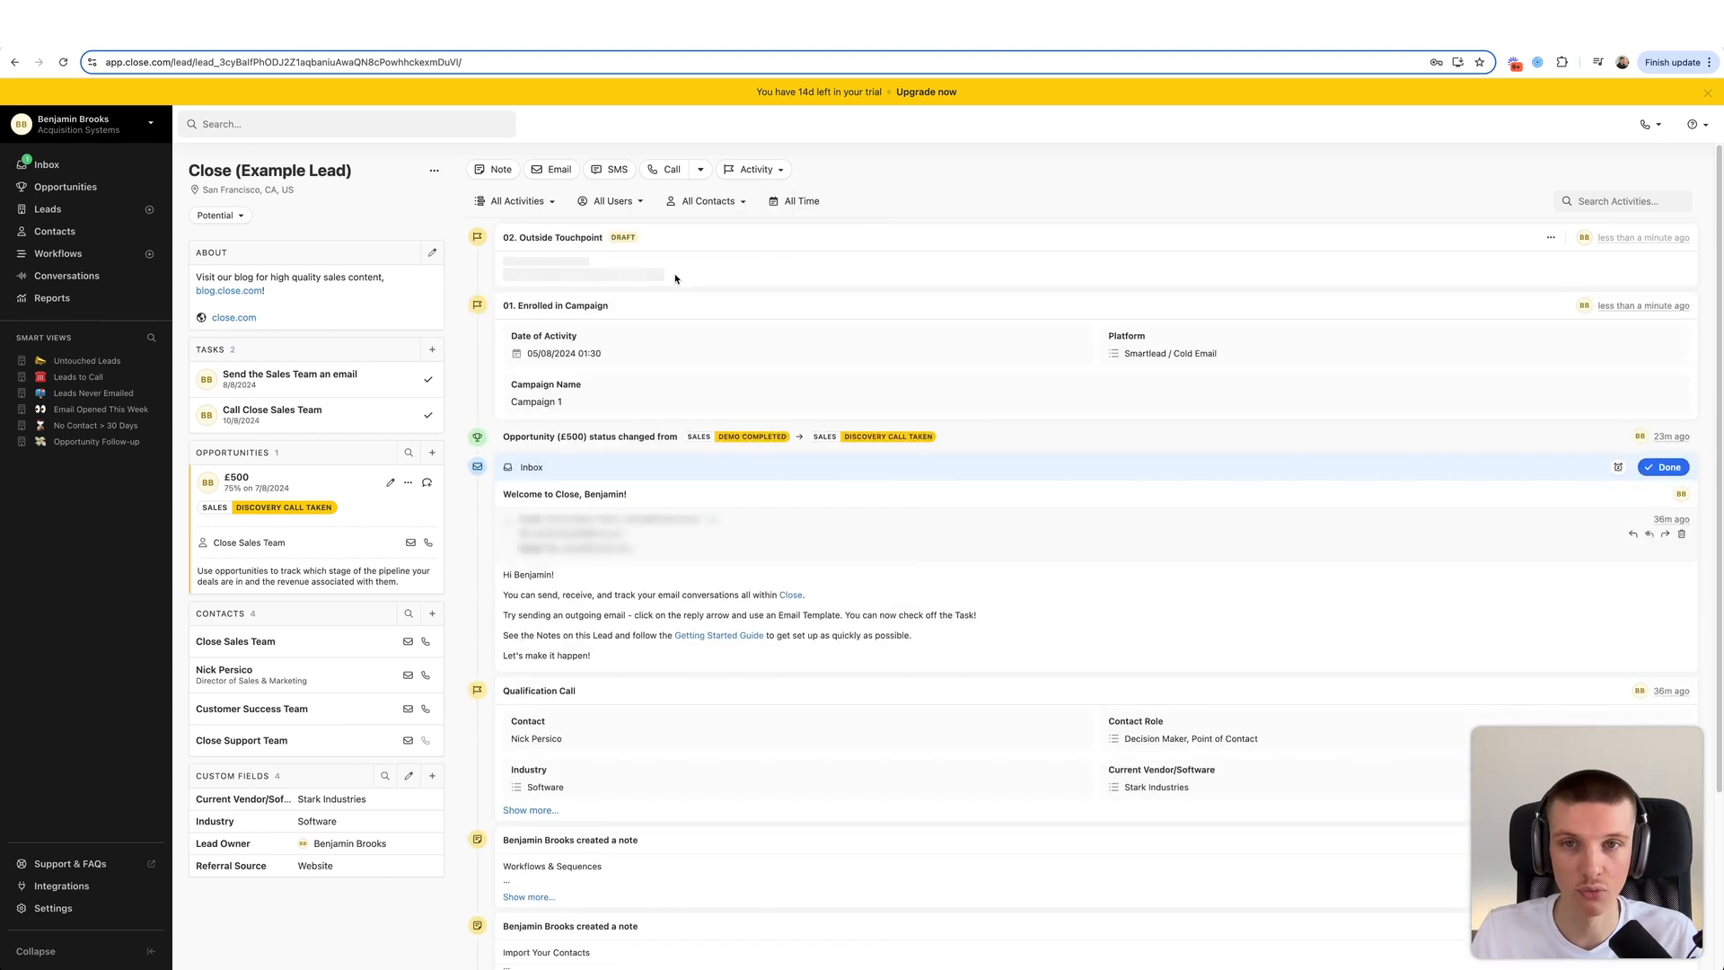
pyautogui.click(540, 389)
pyautogui.click(664, 285)
pyautogui.click(682, 414)
pyautogui.click(590, 336)
pyautogui.click(573, 368)
pyautogui.click(573, 395)
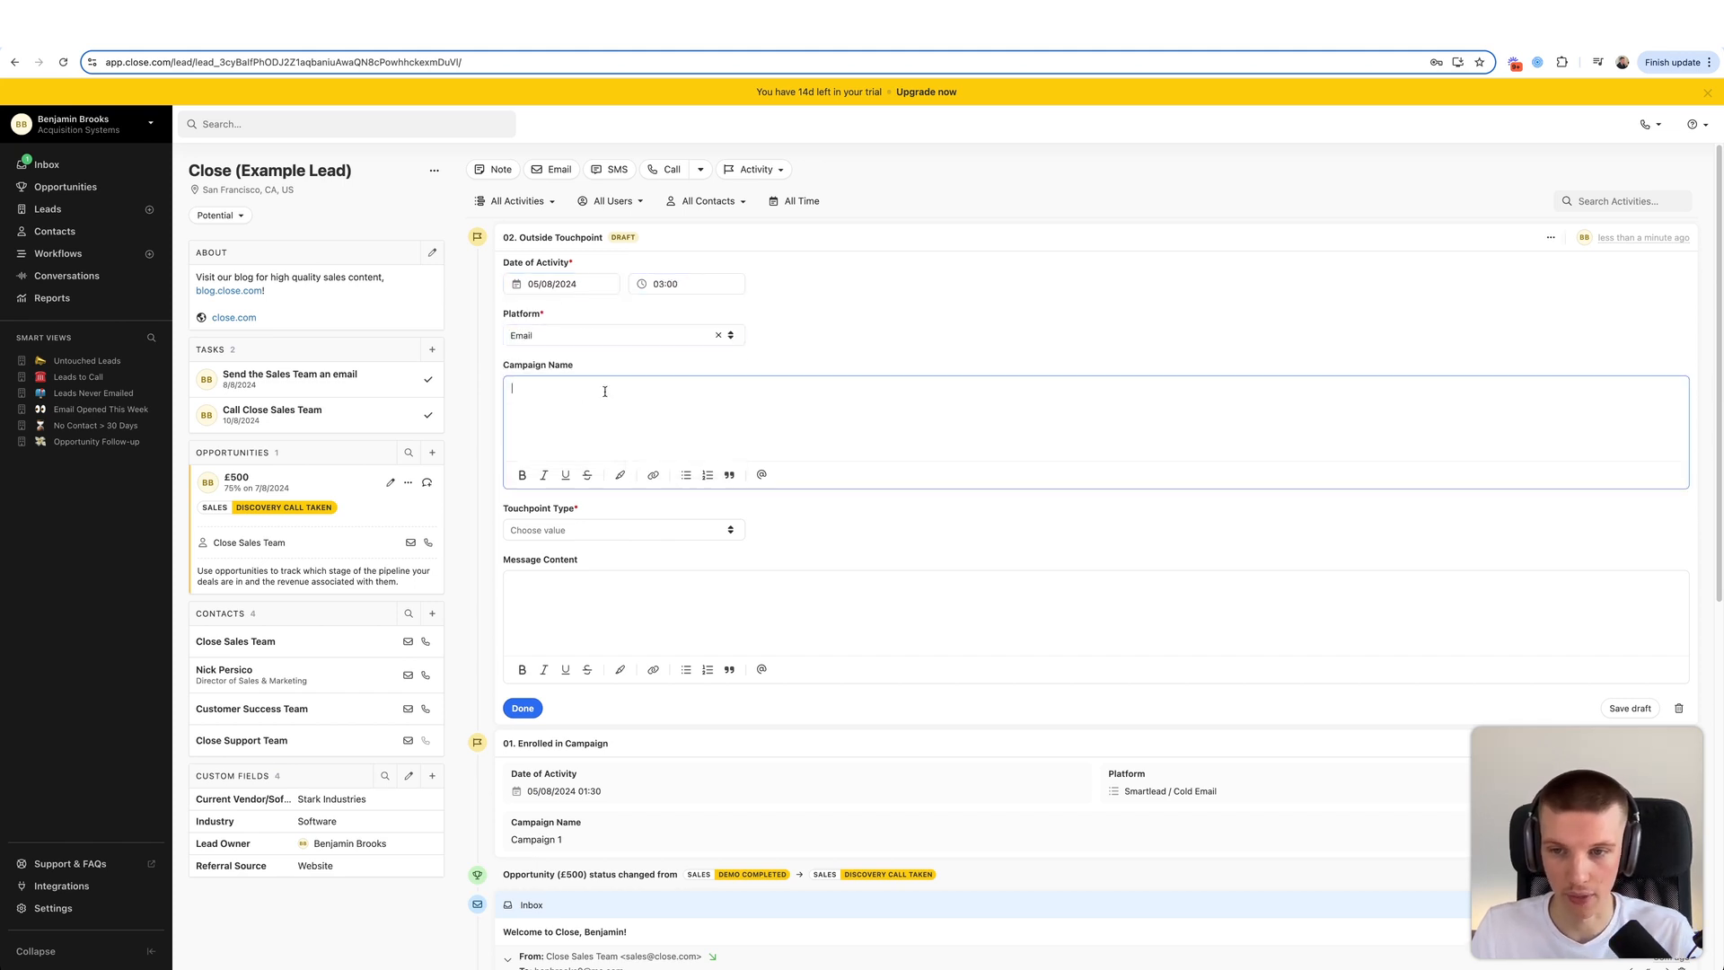
pyautogui.write('Campaign 1')
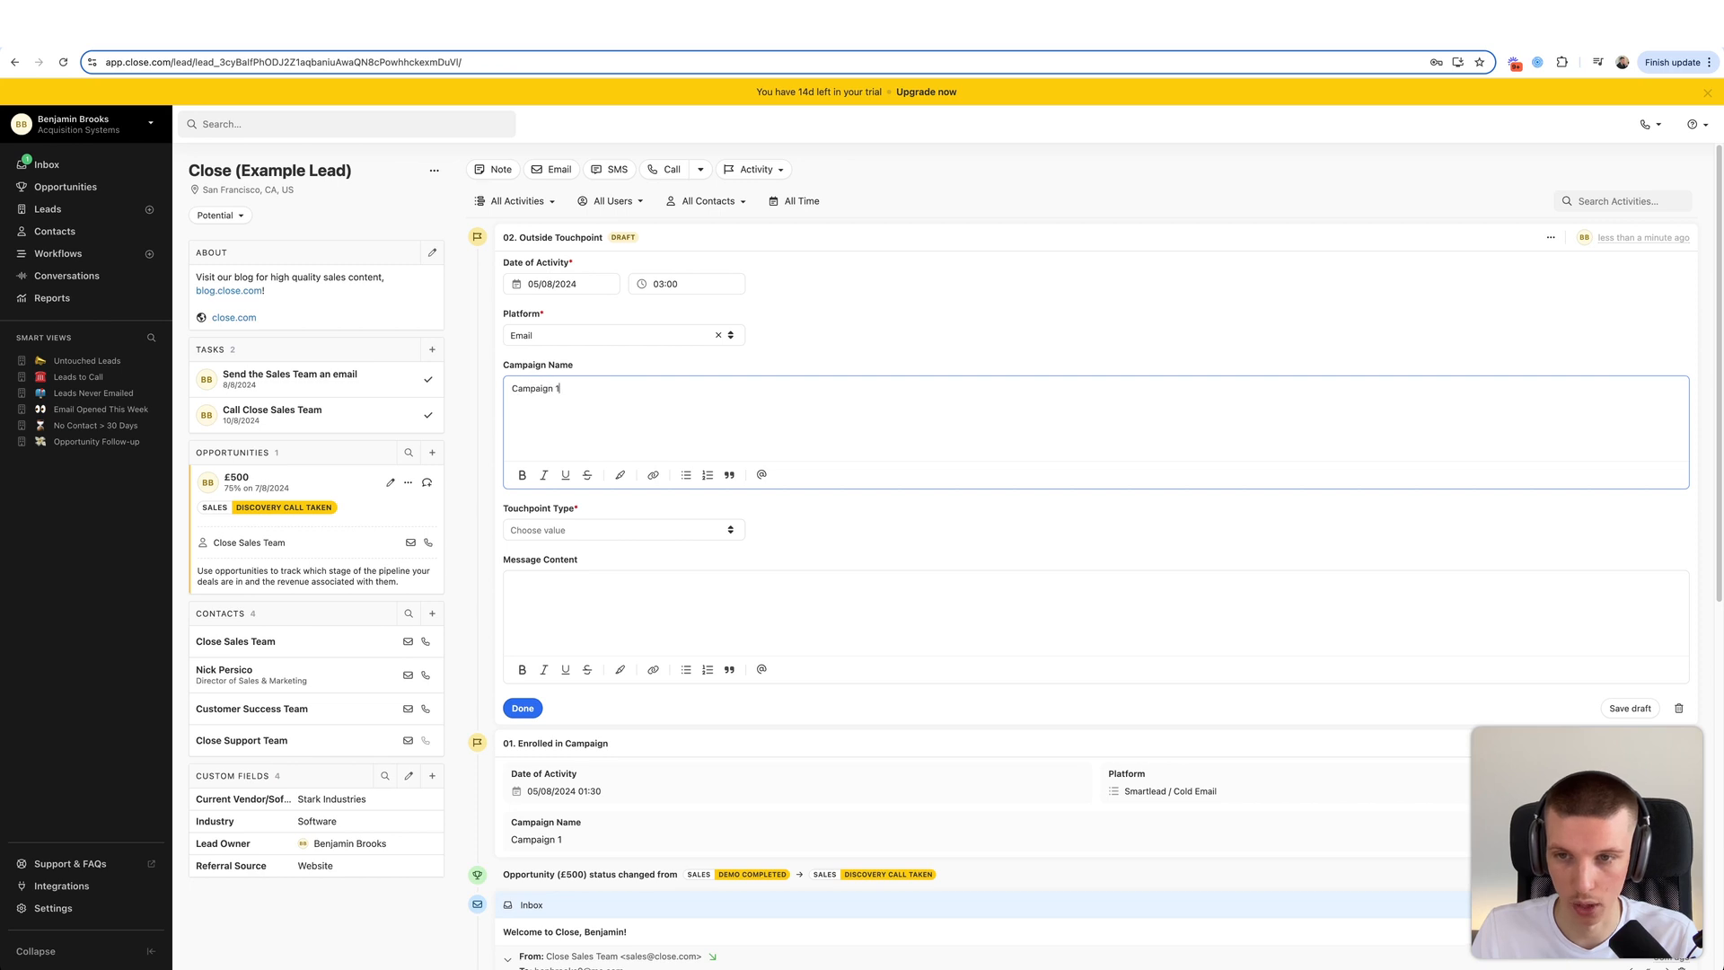
# - Set Touchpoint Type to Inbound, add a short thank-you message, and save the activity
pyautogui.click(565, 530)
pyautogui.click(575, 564)
pyautogui.click(583, 589)
pyautogui.write('Hey J')
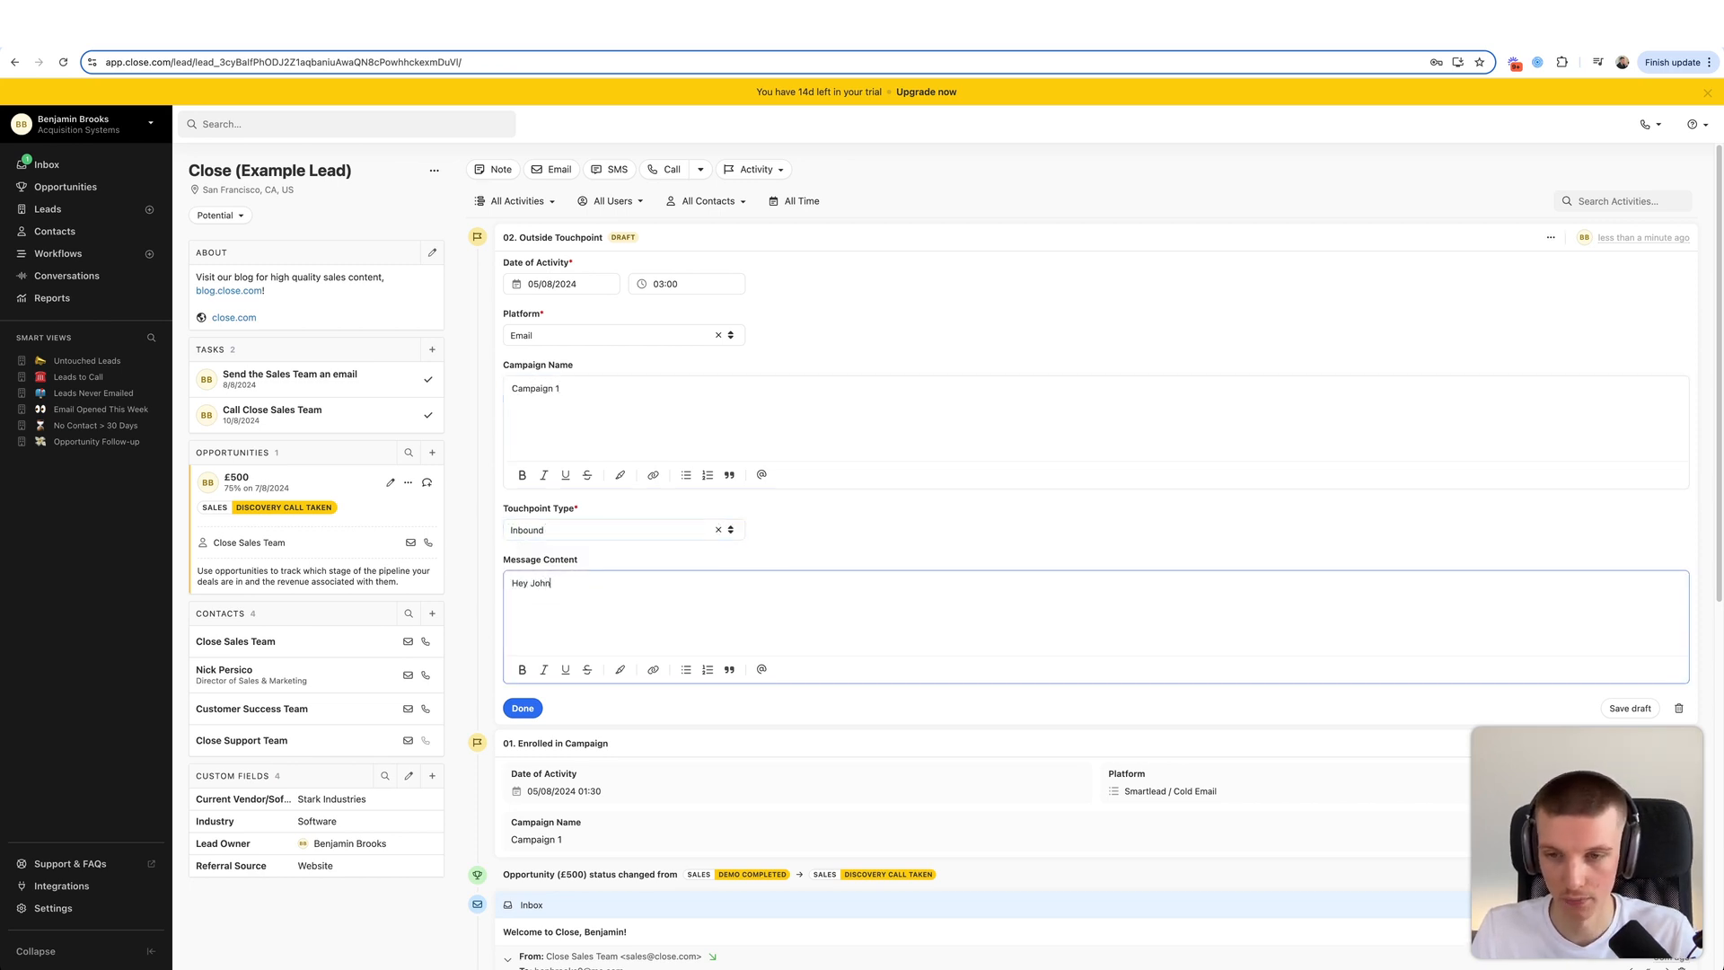
pyautogui.press('BackSpace')
pyautogui.write('Steve,  ')
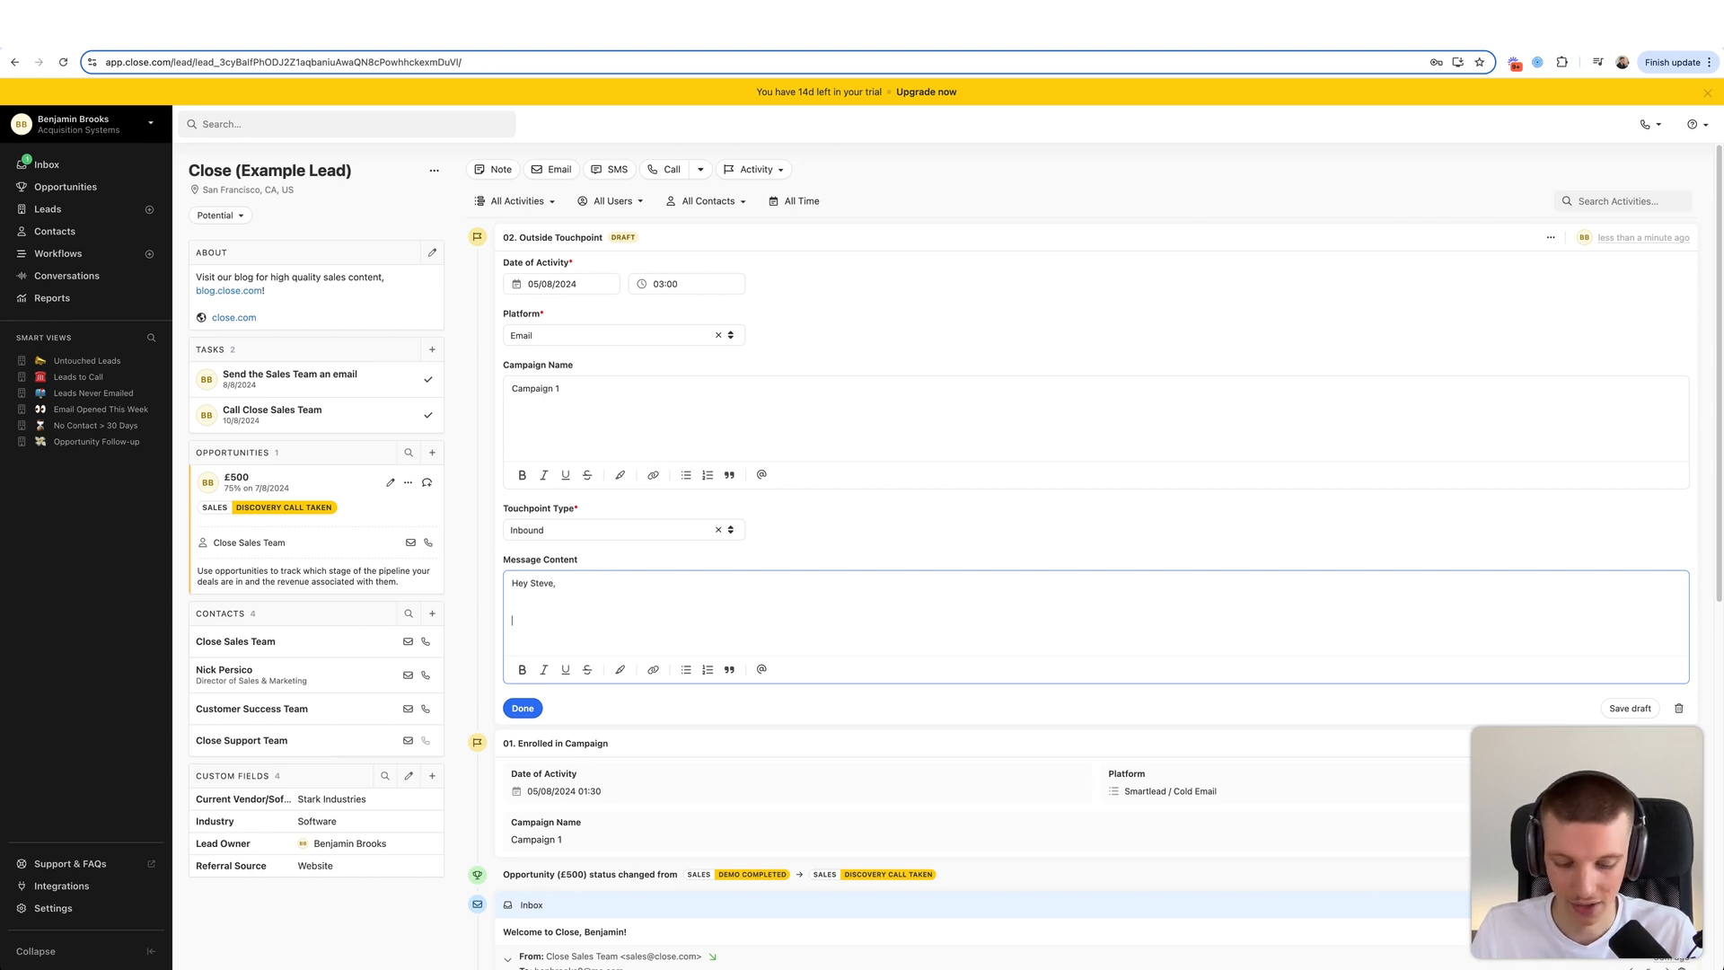
pyautogui.write('Thanks ')
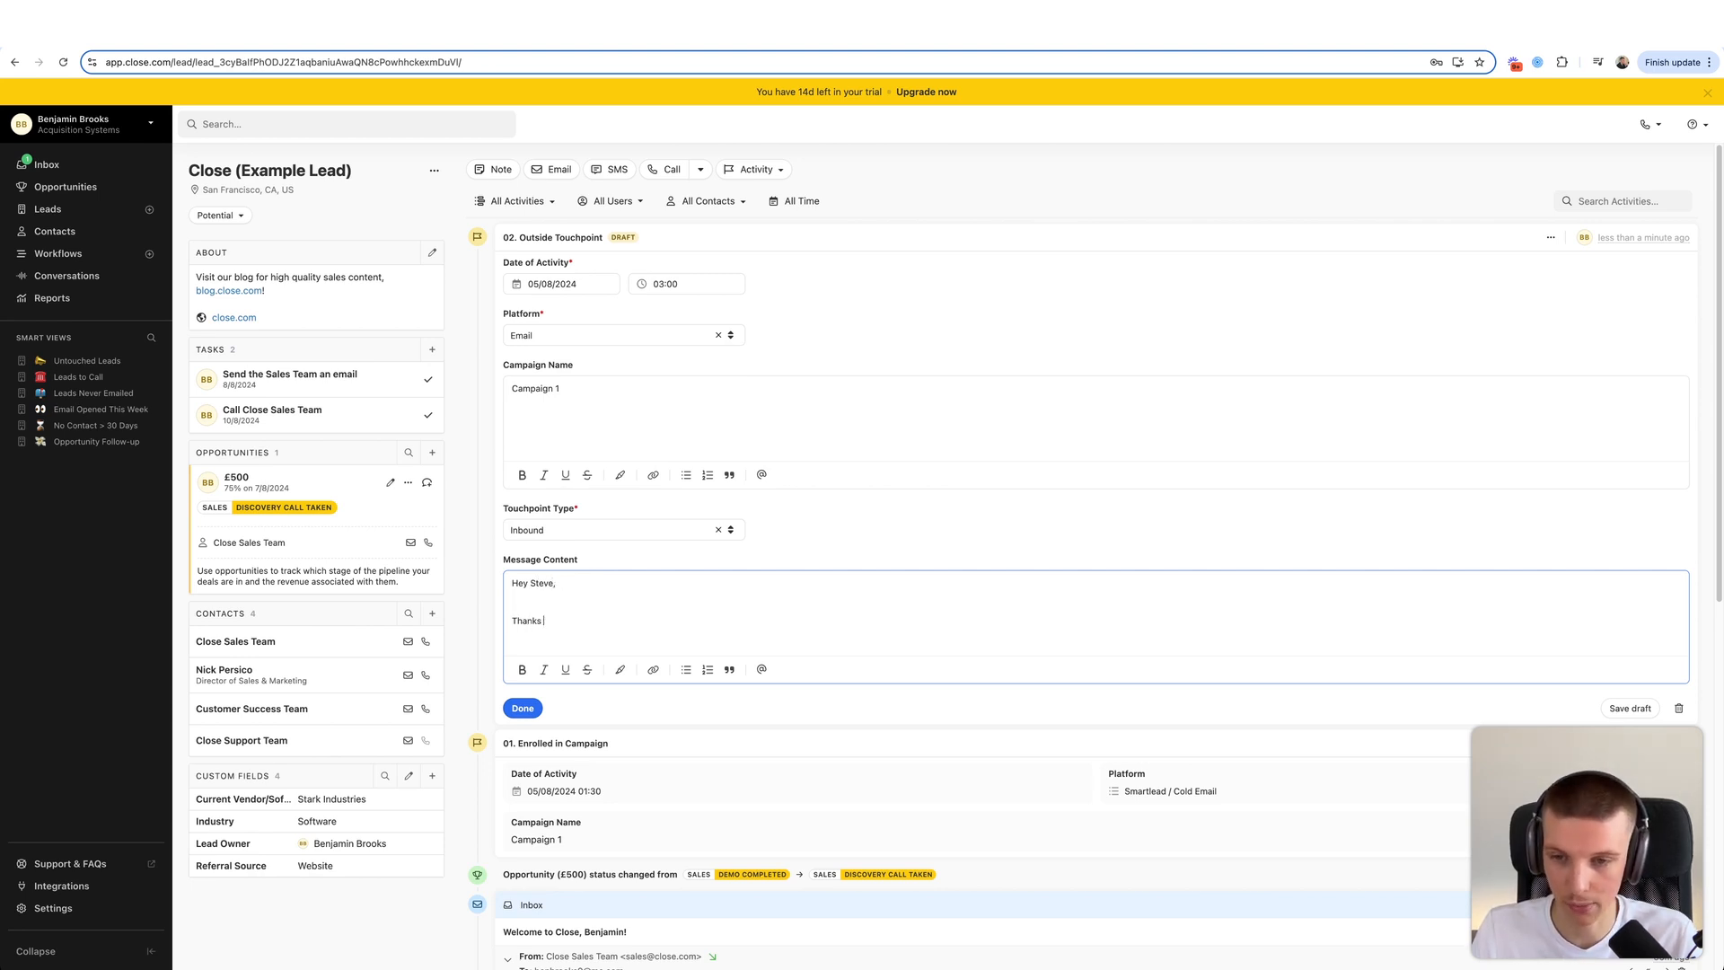
pyautogui.write("for the email! Let's ")
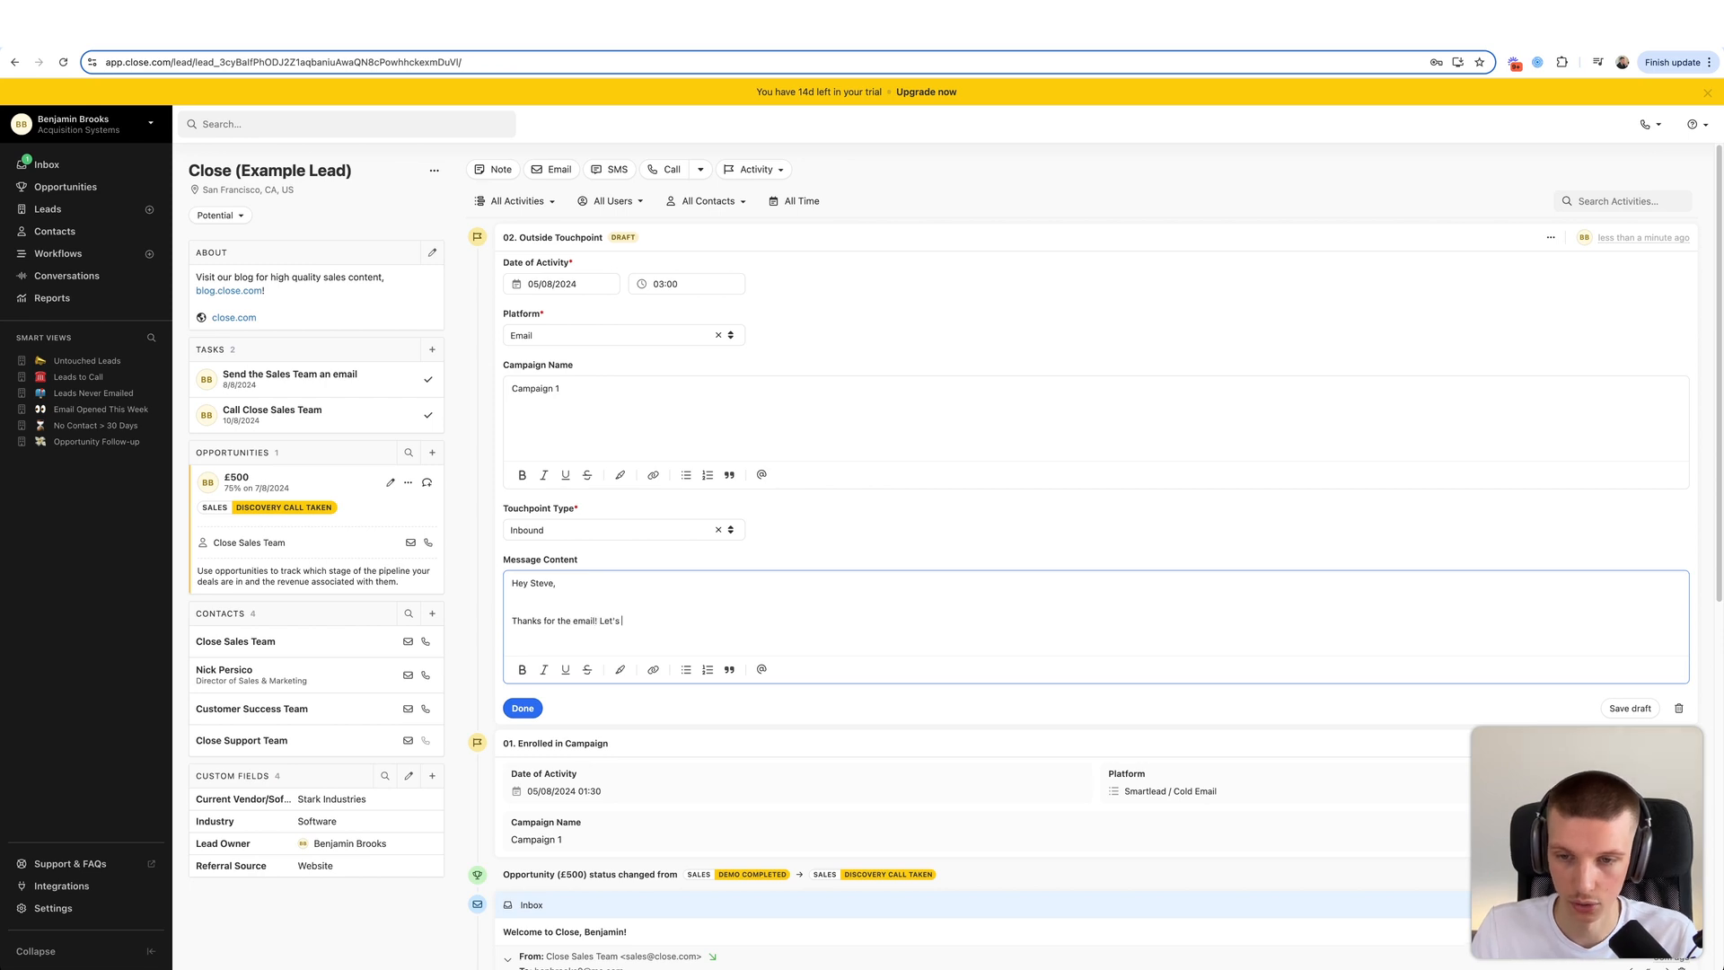
pyautogui.write('talk!')
pyautogui.click(522, 707)
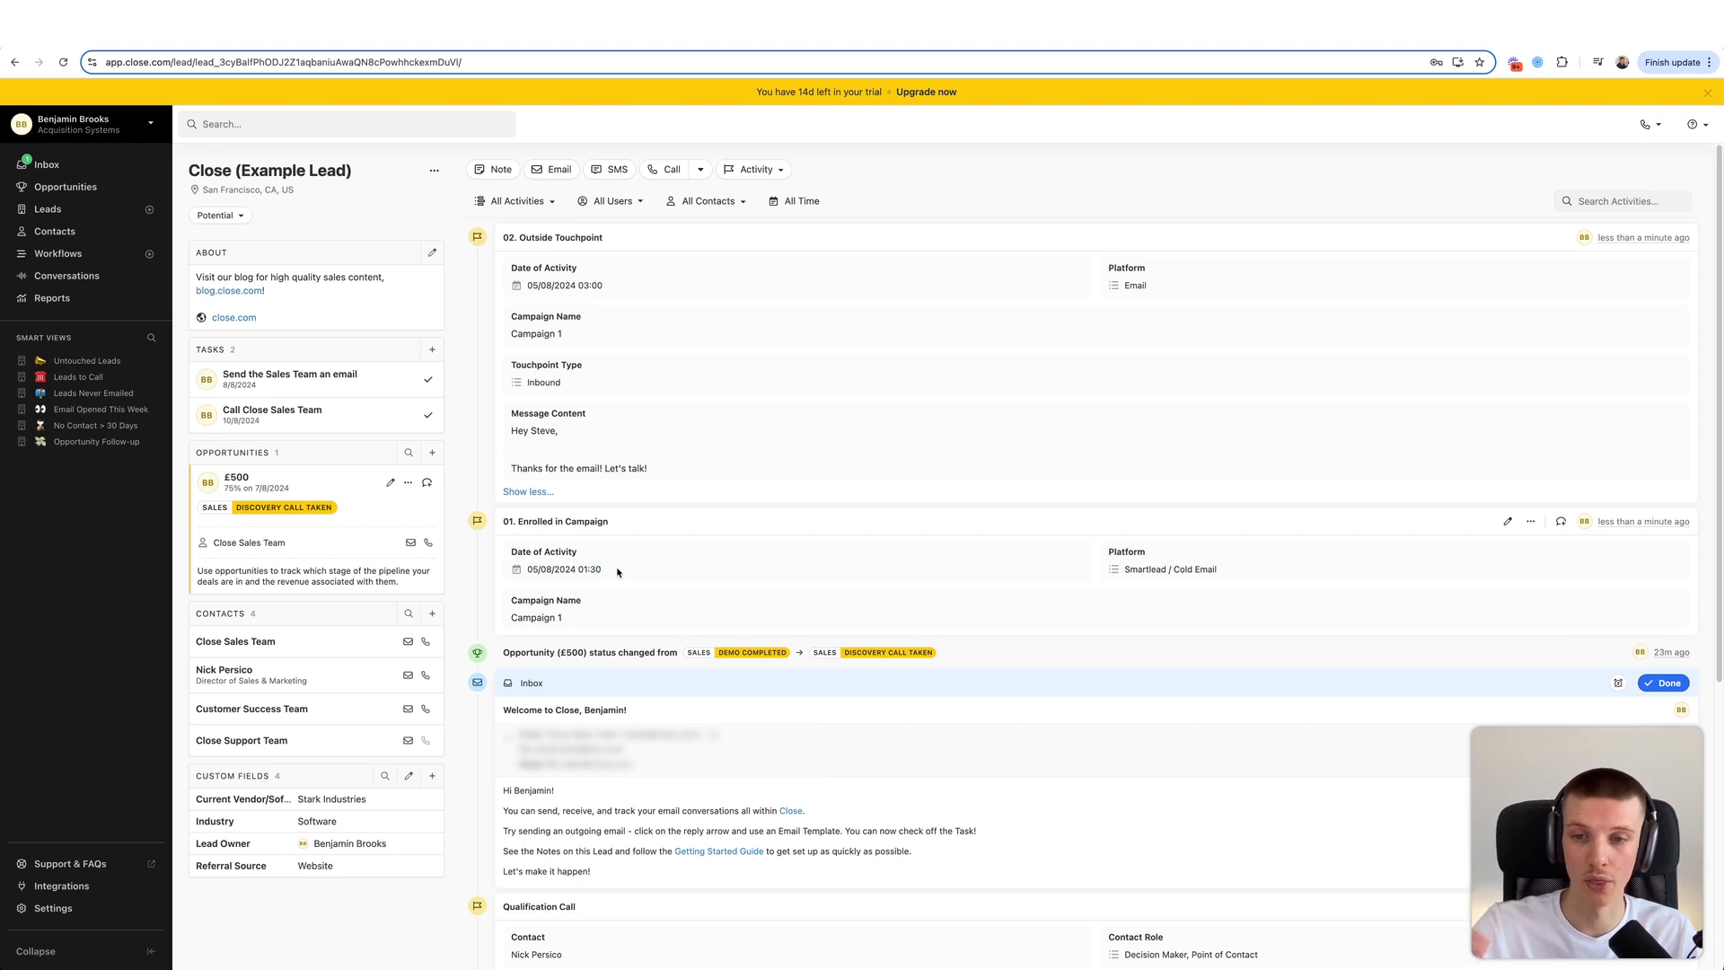
# - Highlight the logged date, time 03:00 and message content to review the activity
pyautogui.moveTo(545, 286); pyautogui.dragTo(612, 285)
pyautogui.click(622, 296)
pyautogui.click(648, 284)
pyautogui.moveTo(508, 429)
pyautogui.mouseDown()
pyautogui.moveTo(693, 480)
pyautogui.moveTo(508, 408)
pyautogui.mouseUp()
pyautogui.click(701, 480)
pyautogui.click(509, 409)
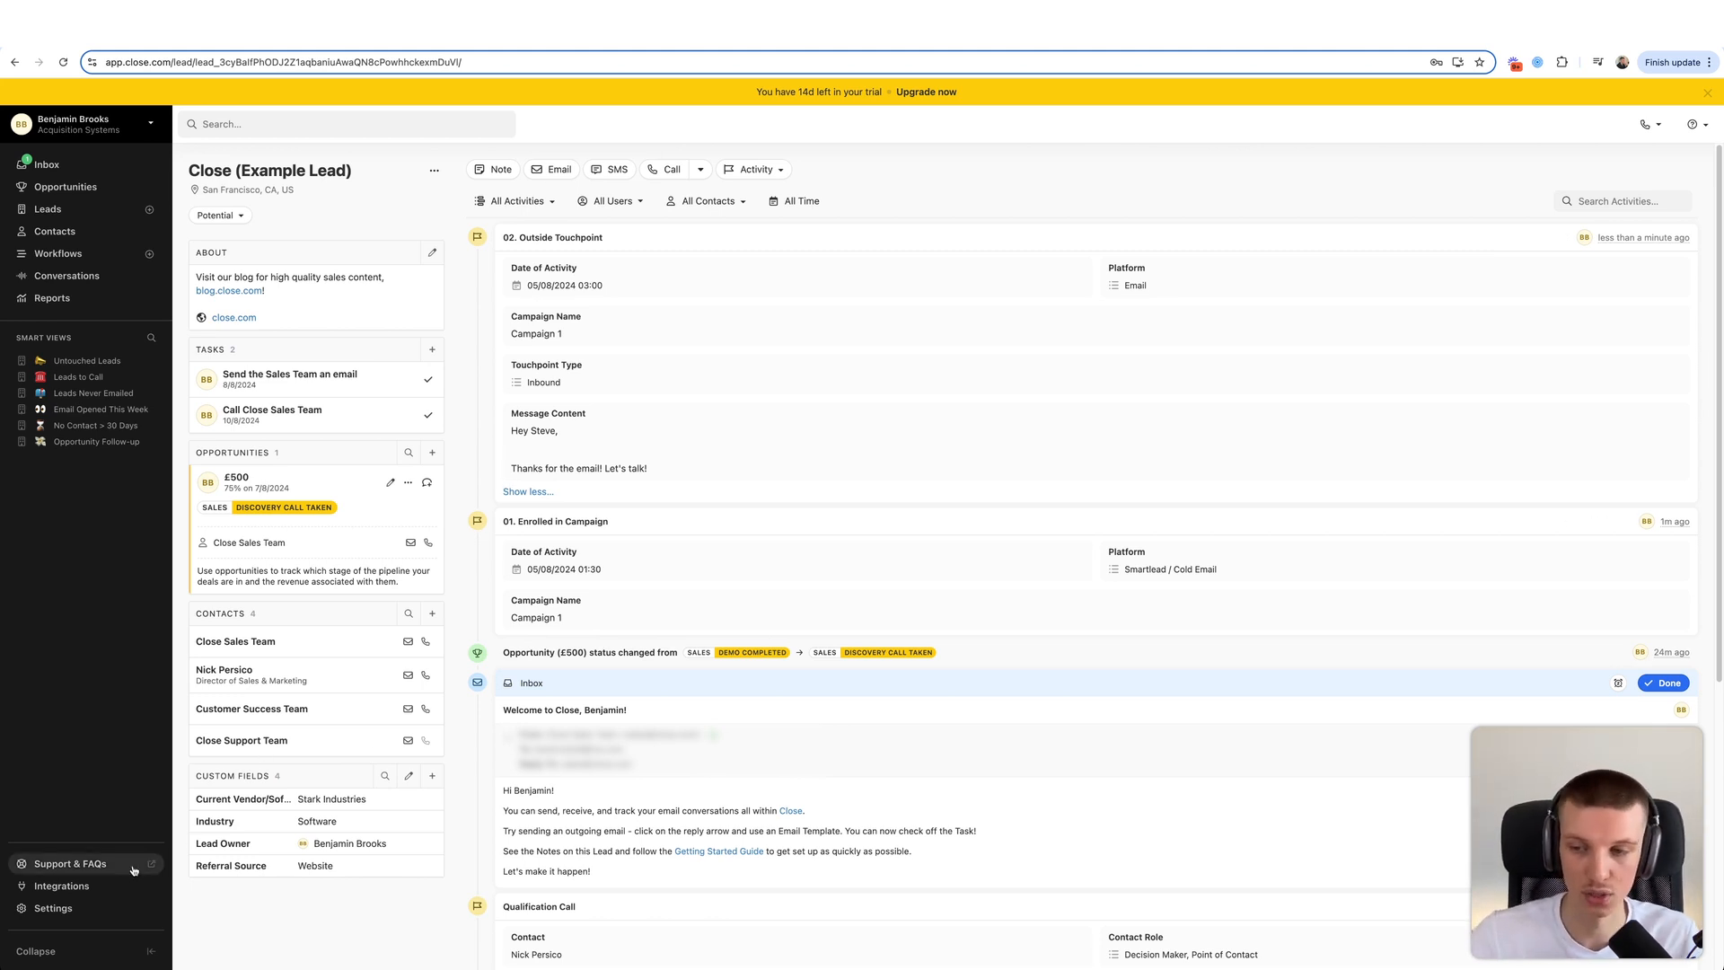
# - Create the 03. New Activity custom activity type and start a field named Date of Activity
pyautogui.click(54, 907)
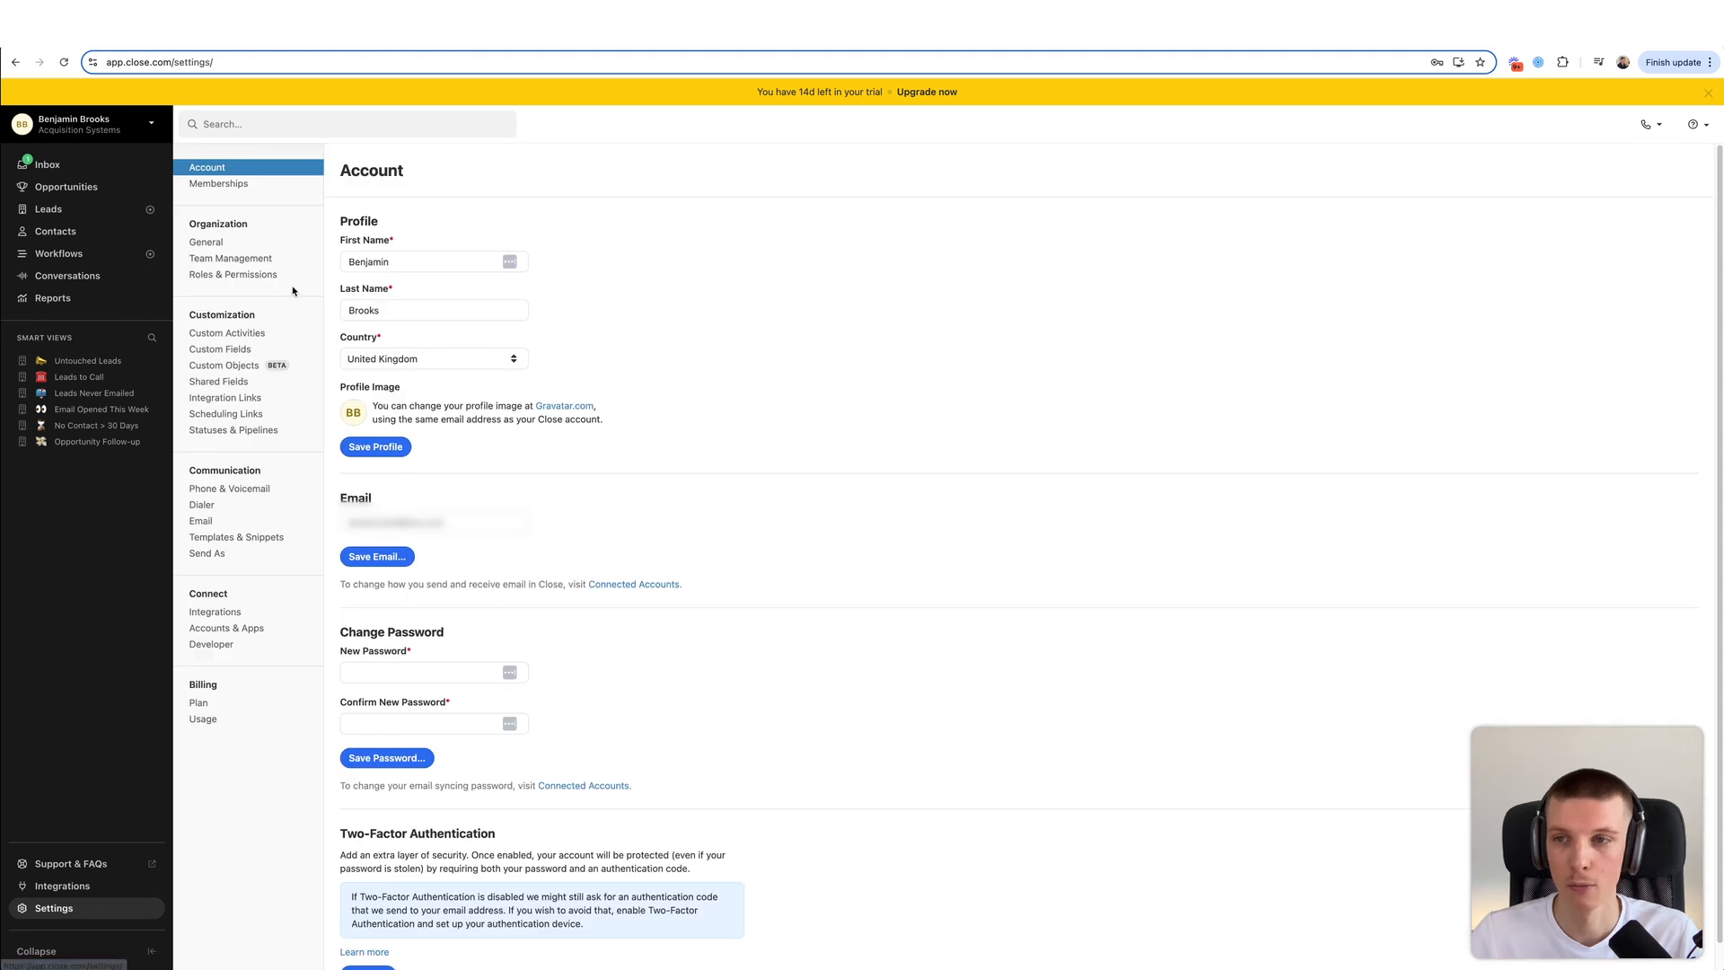
pyautogui.click(204, 336)
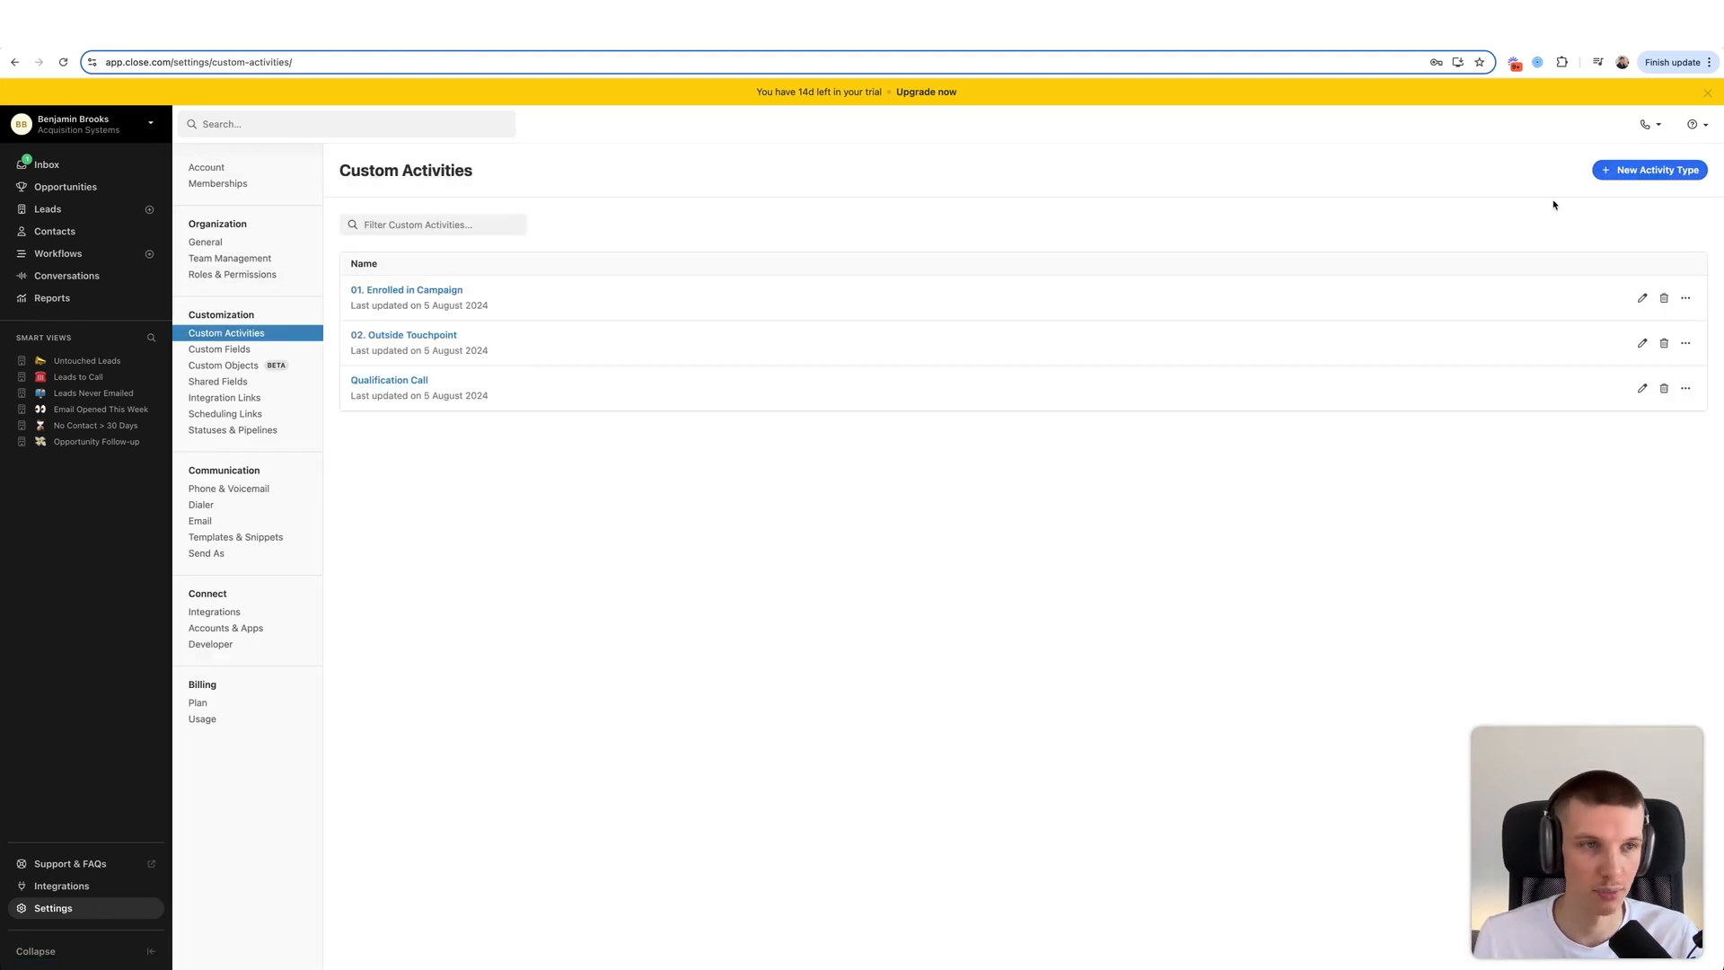
pyautogui.click(1614, 171)
pyautogui.write('03.')
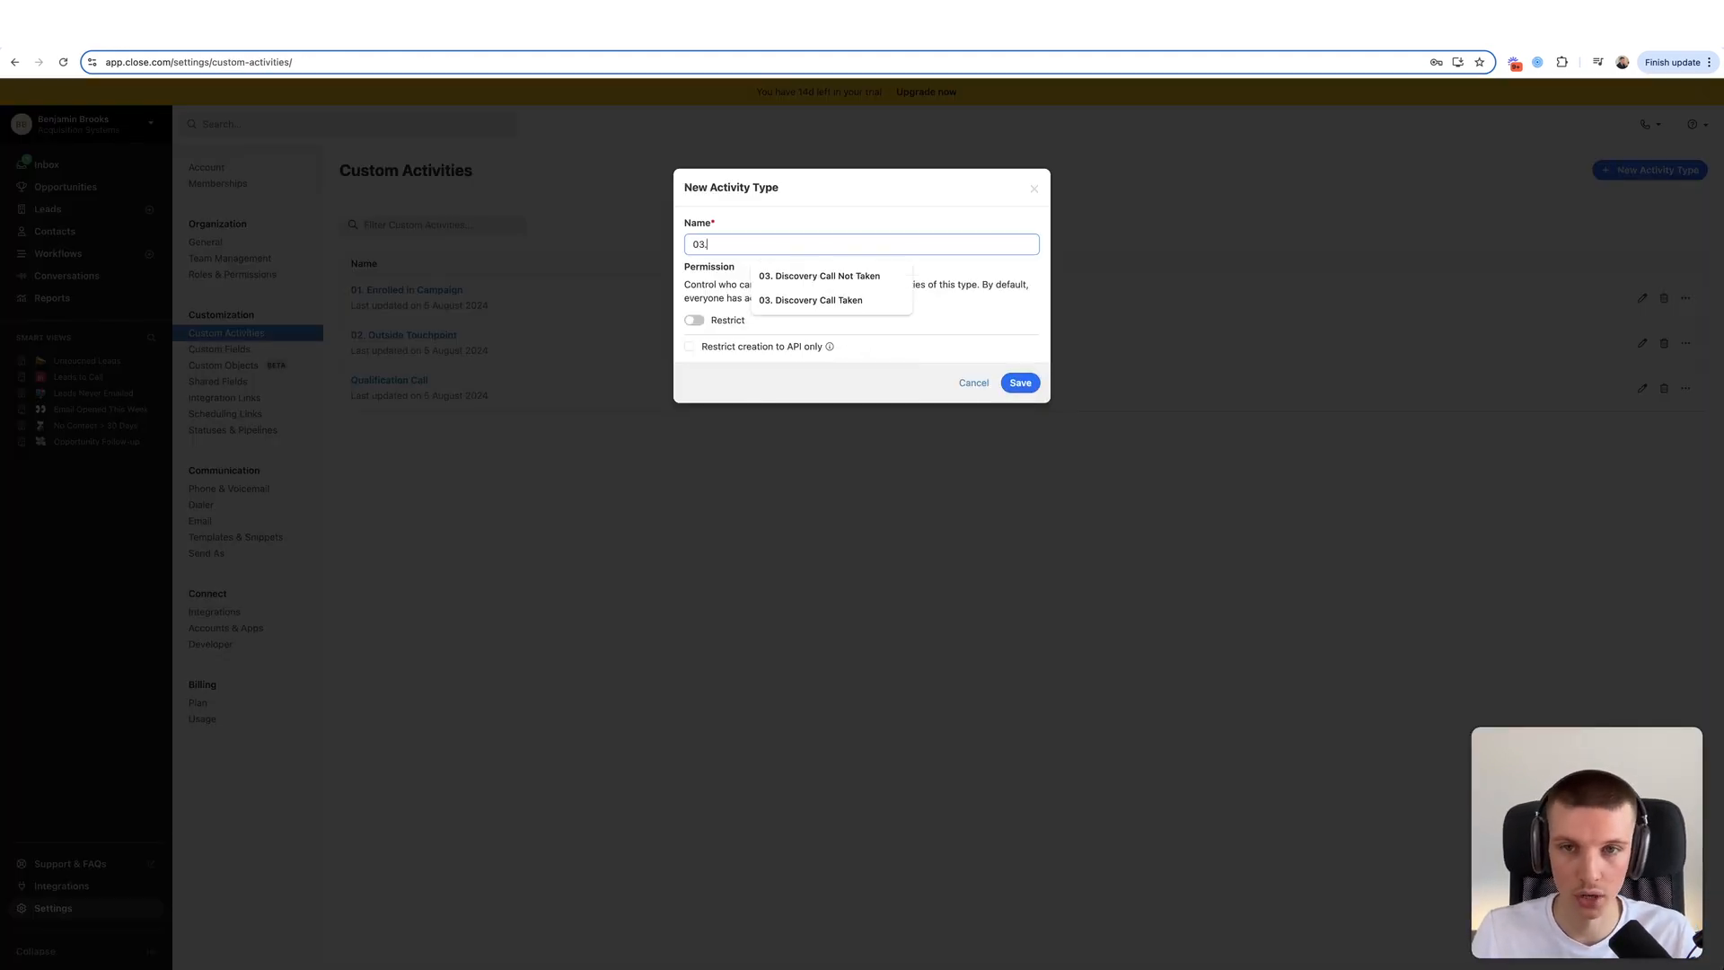
pyautogui.write(' New Activity')
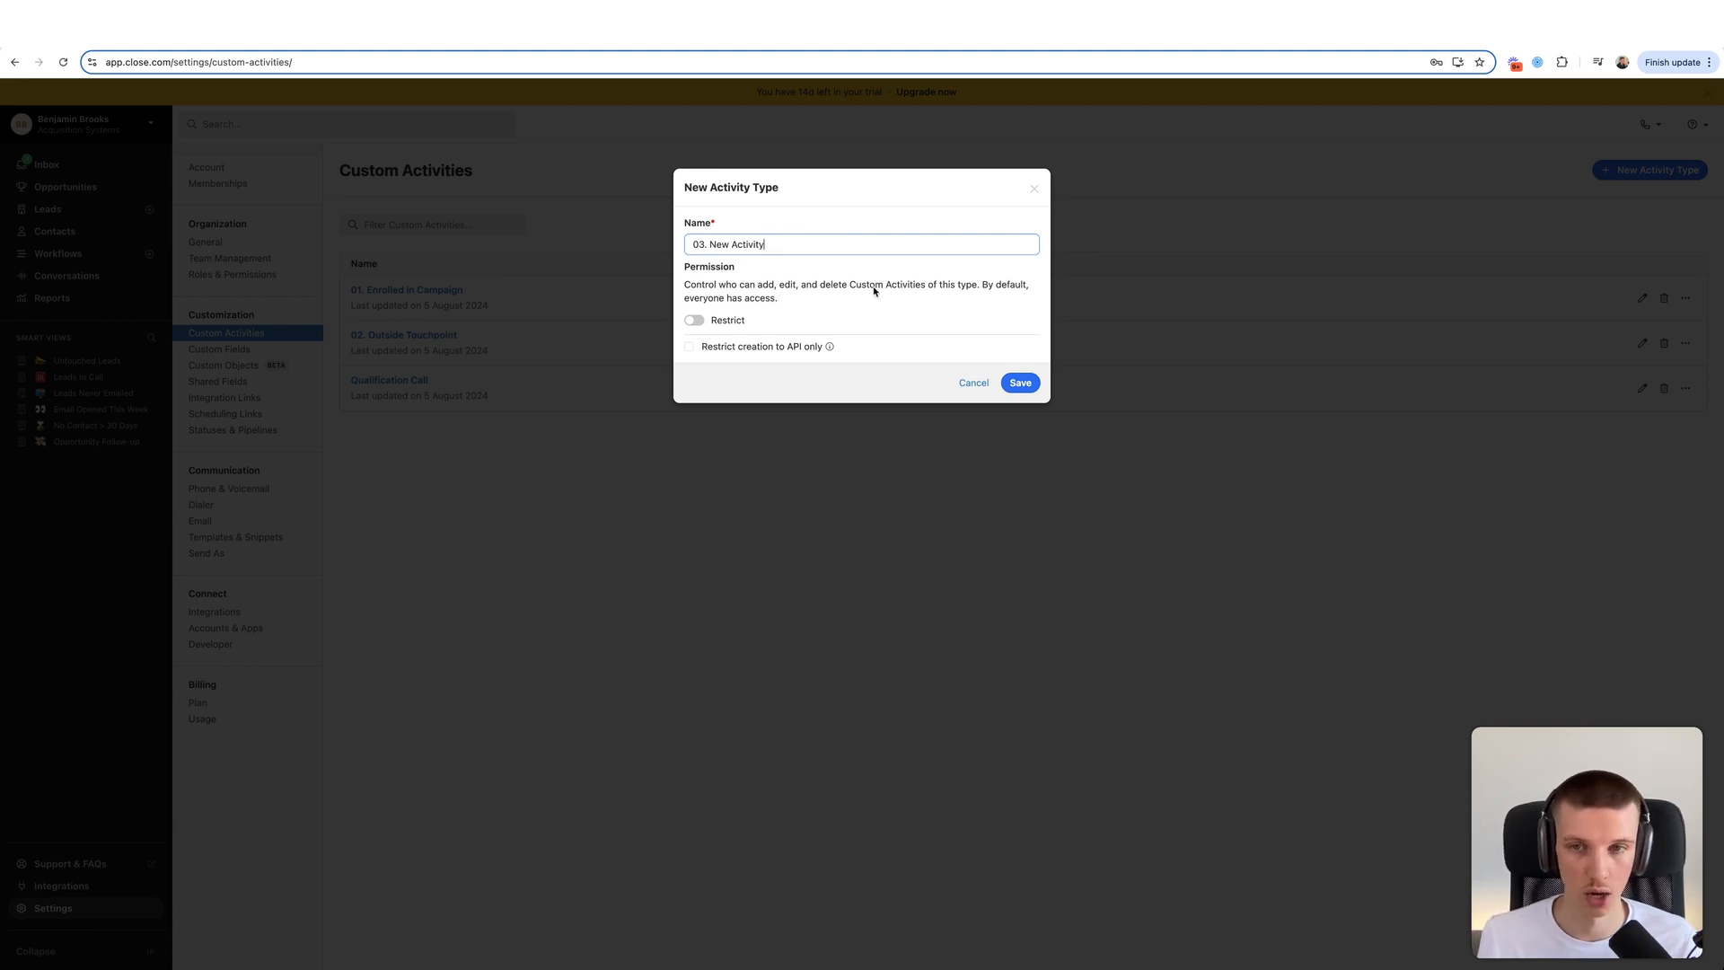
pyautogui.click(814, 244)
pyautogui.click(1009, 377)
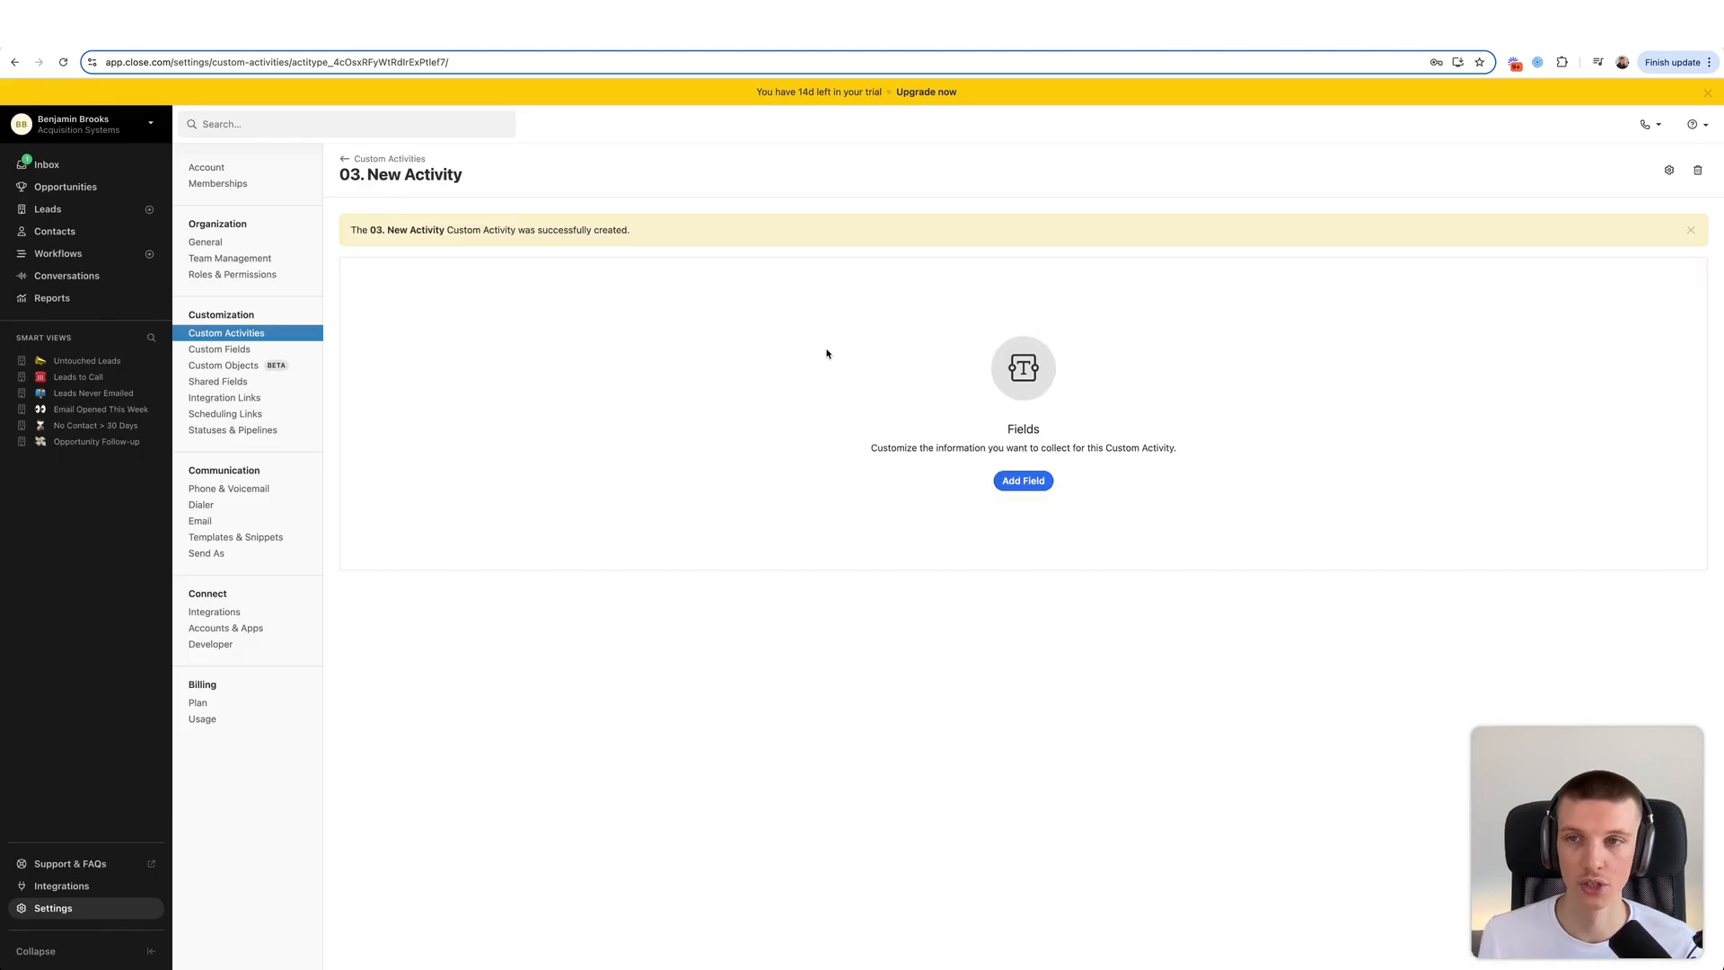
pyautogui.click(1022, 480)
pyautogui.write('Date of Activity')
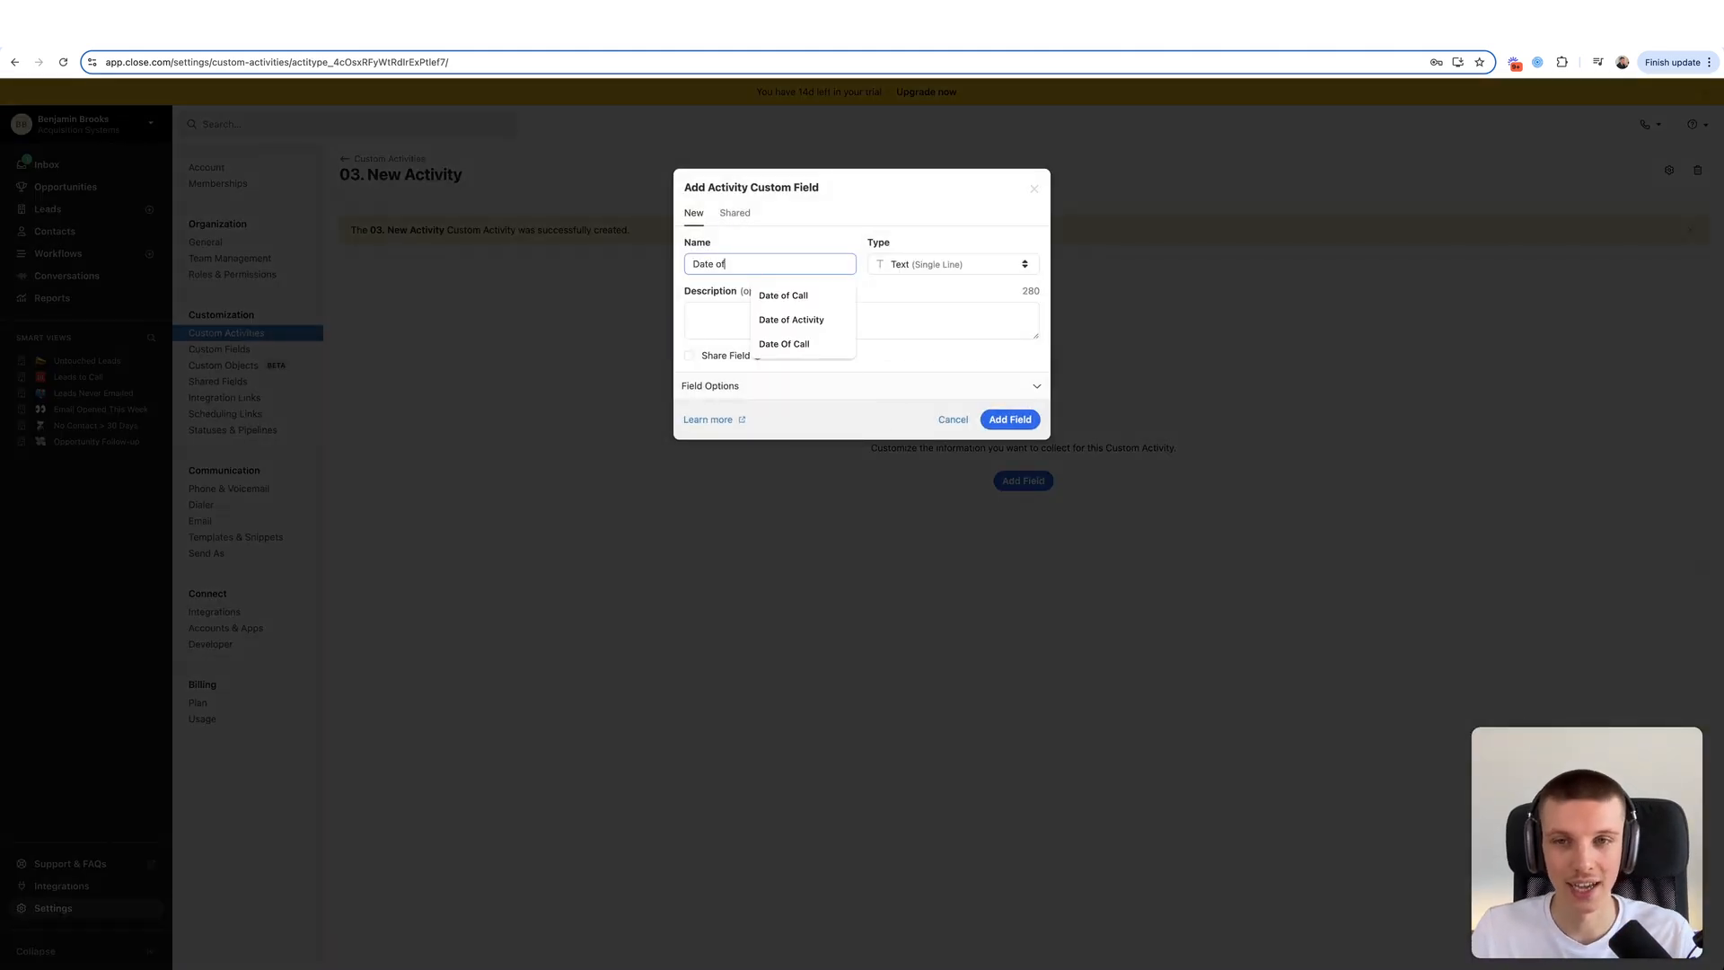
# - Add Date of Activity as a required Date & Time field
pyautogui.click(911, 271)
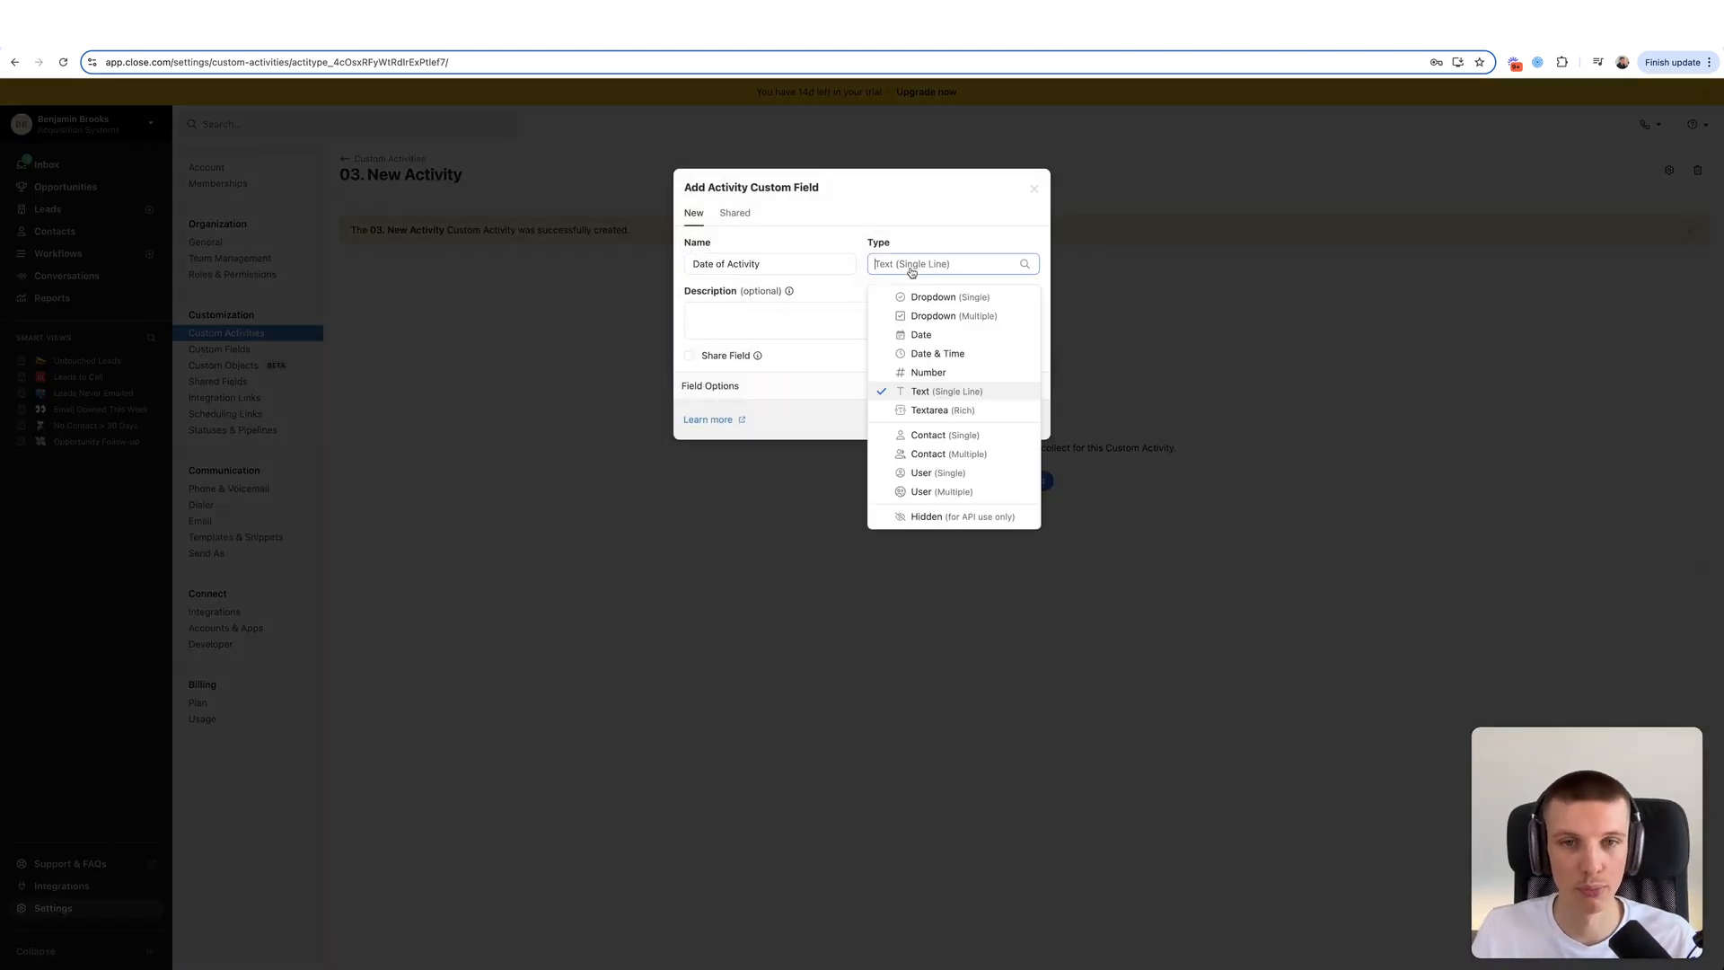
pyautogui.click(925, 354)
pyautogui.click(838, 380)
pyautogui.click(758, 416)
pyautogui.click(829, 393)
pyautogui.click(1011, 421)
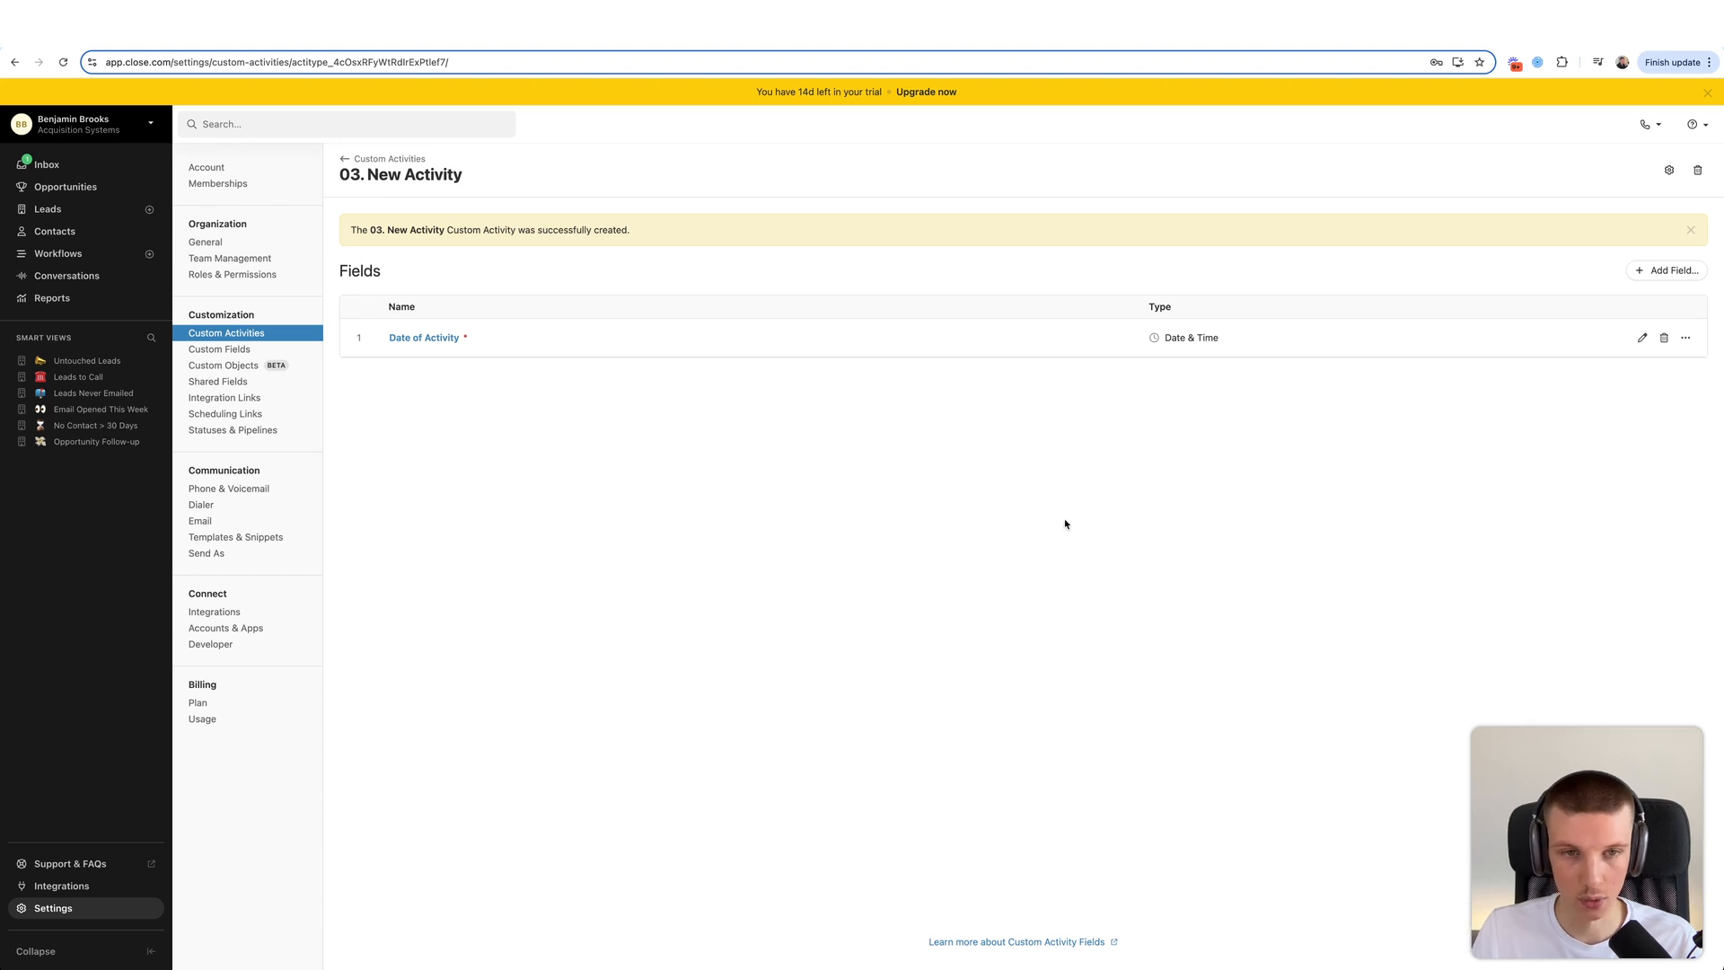
# - Start a Platform Dropdown (Single) with choices FB Ads, Website Opt-In and Outbound Campaign
pyautogui.click(1663, 270)
pyautogui.write('Platform')
pyautogui.click(927, 263)
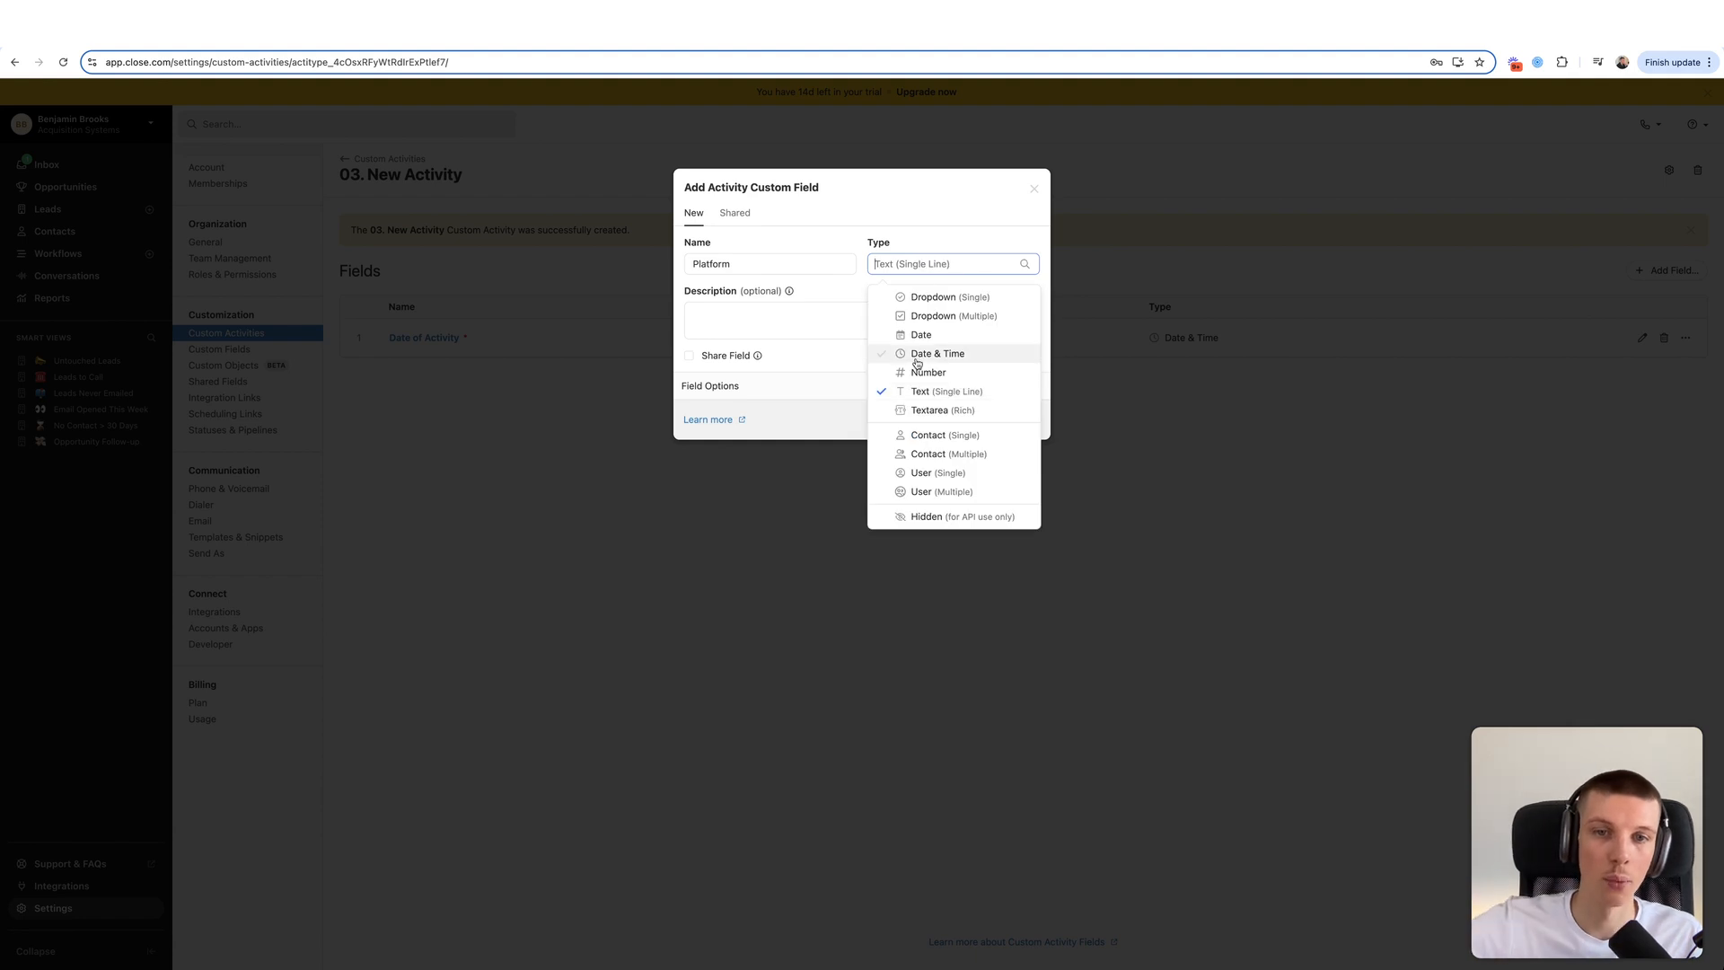
pyautogui.click(934, 296)
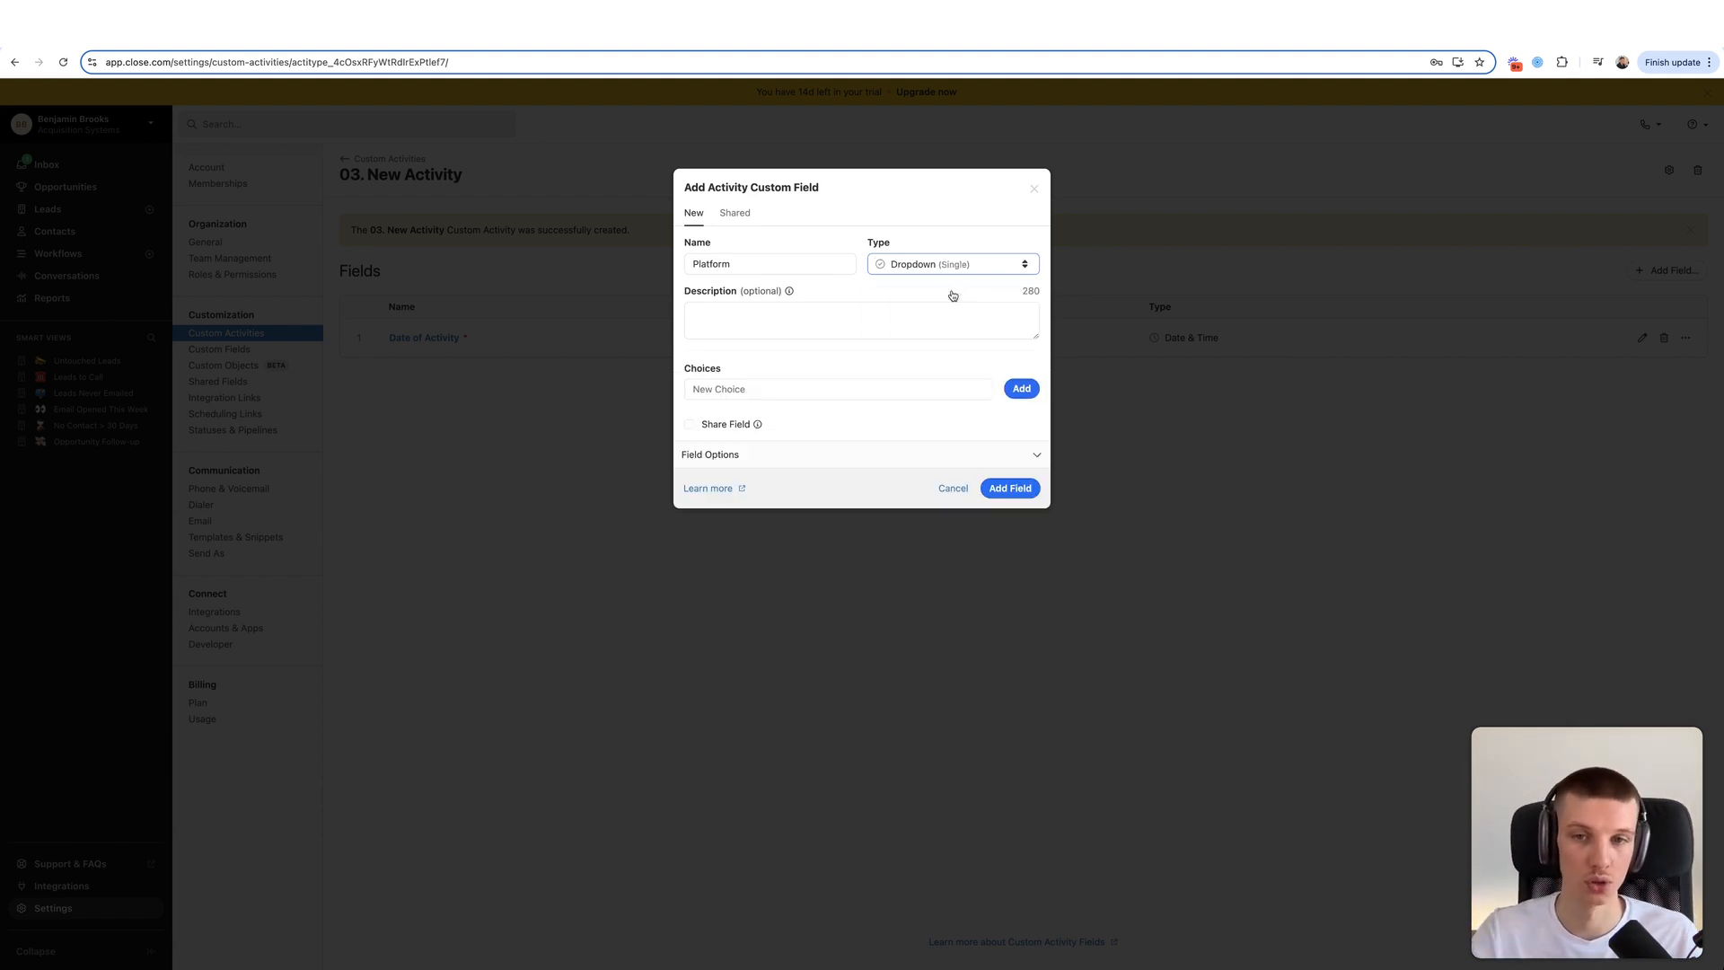
pyautogui.click(840, 389)
pyautogui.write('FB Ads')
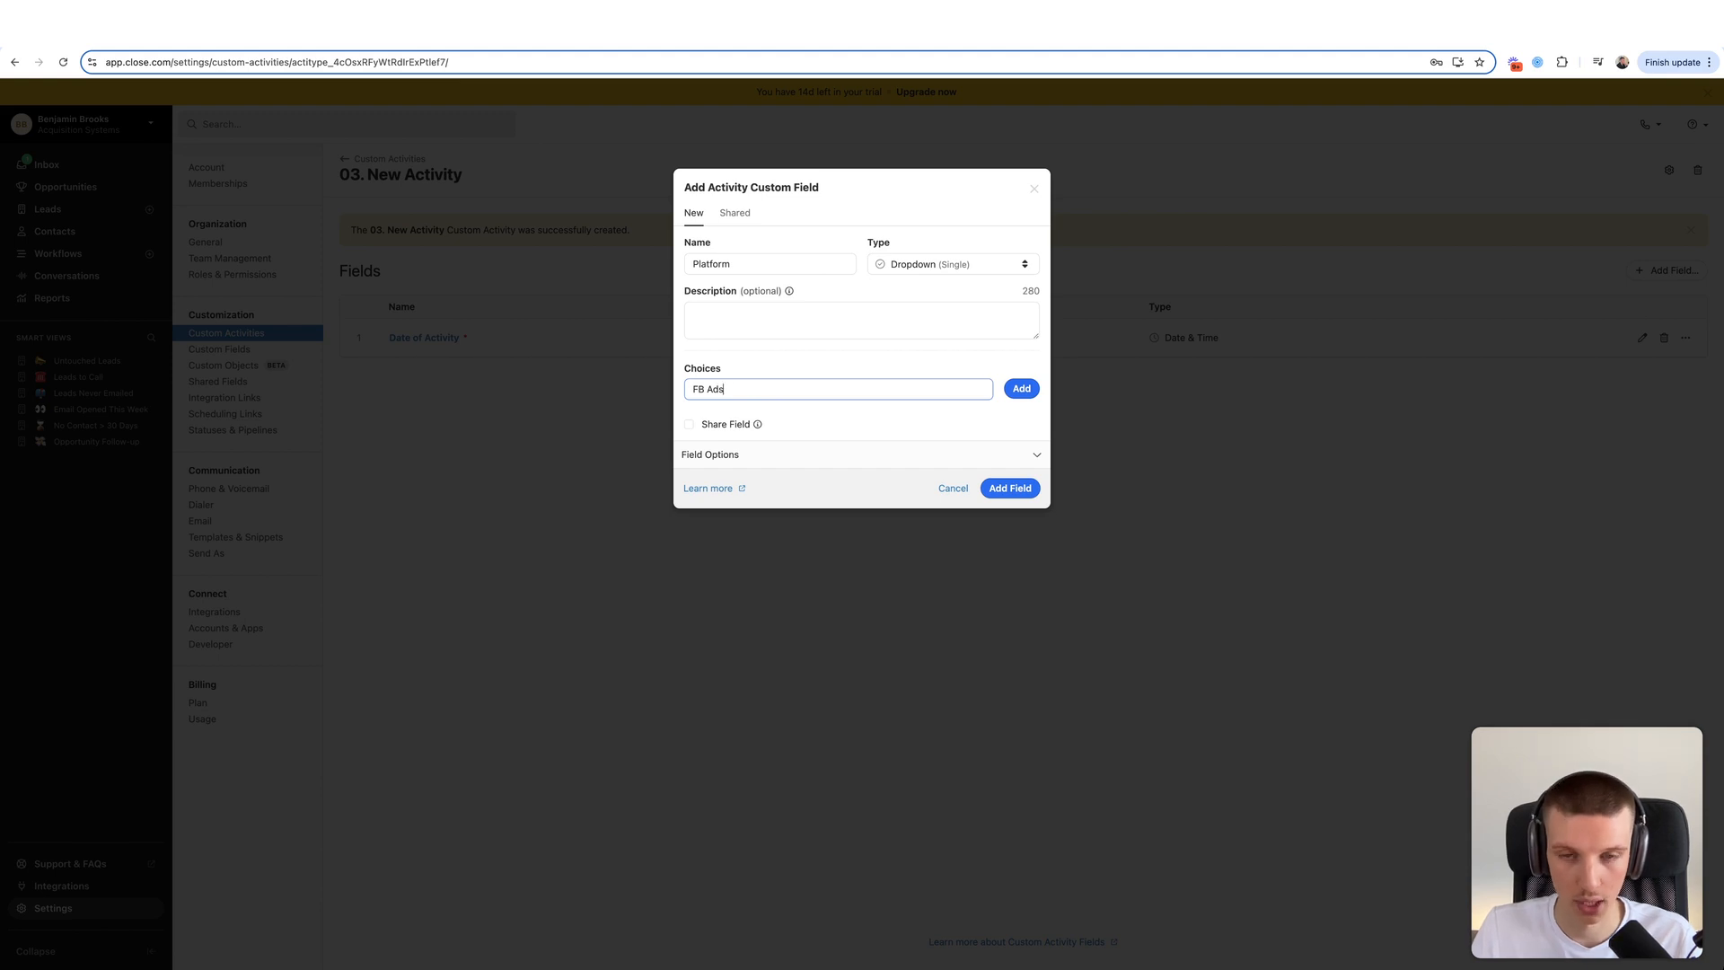
pyautogui.click(1021, 388)
pyautogui.write('Websi')
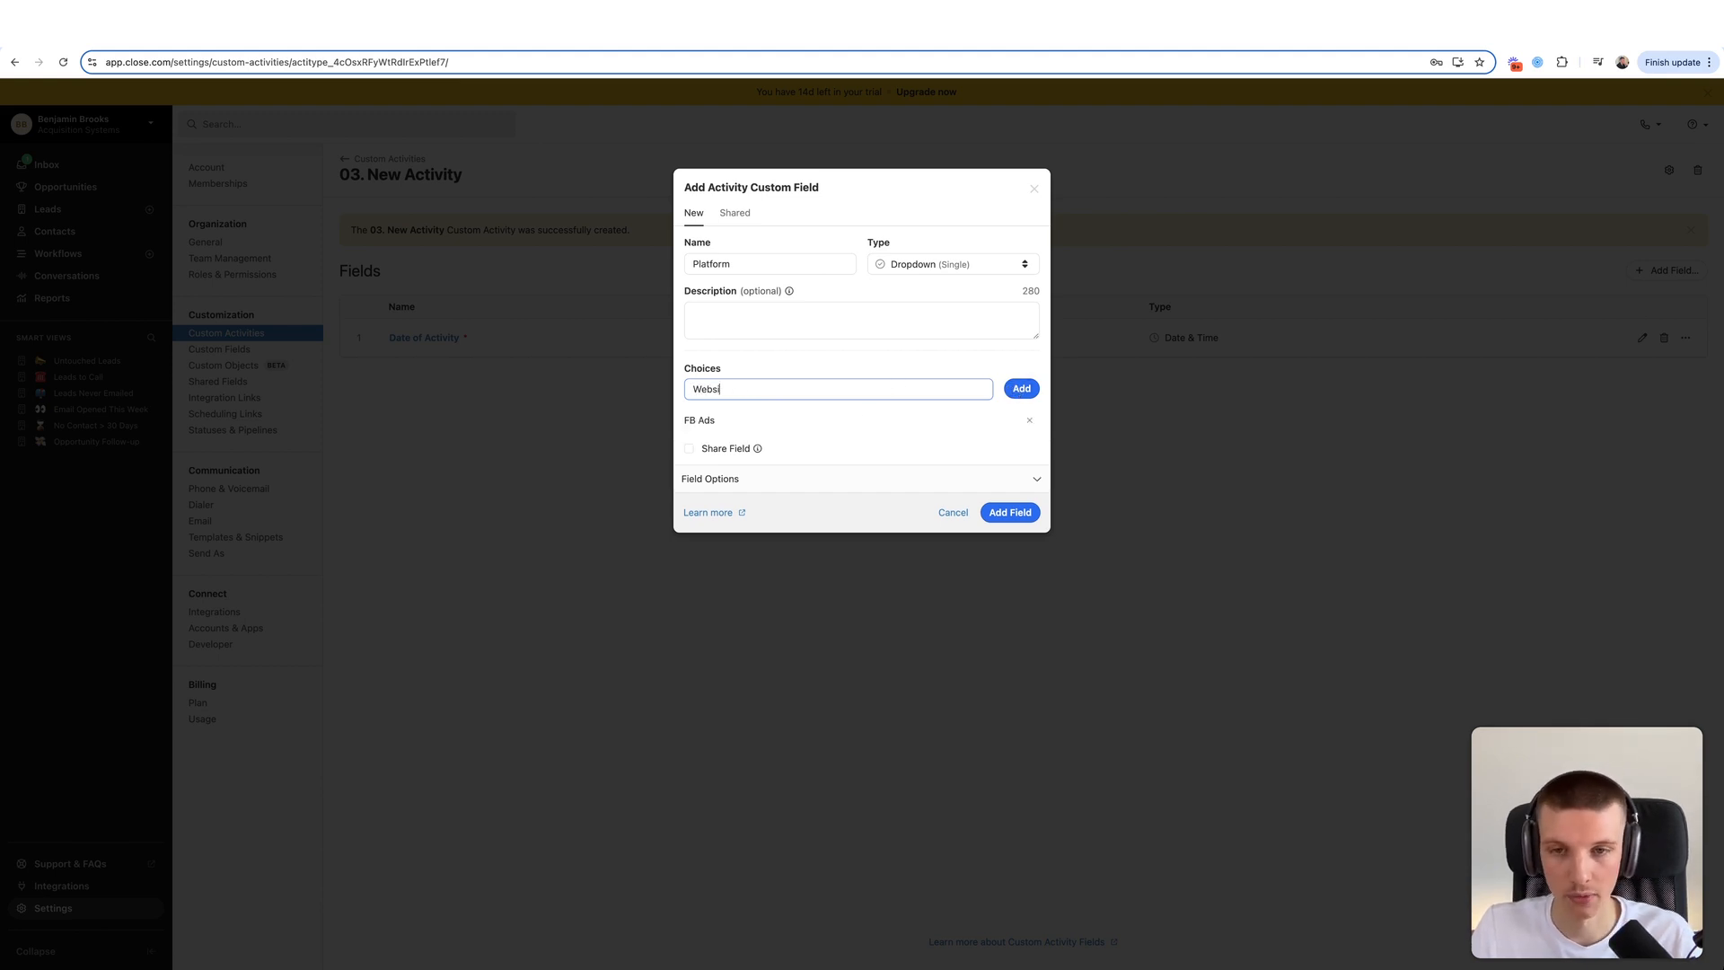
pyautogui.write('te Opt-In')
pyautogui.click(1023, 391)
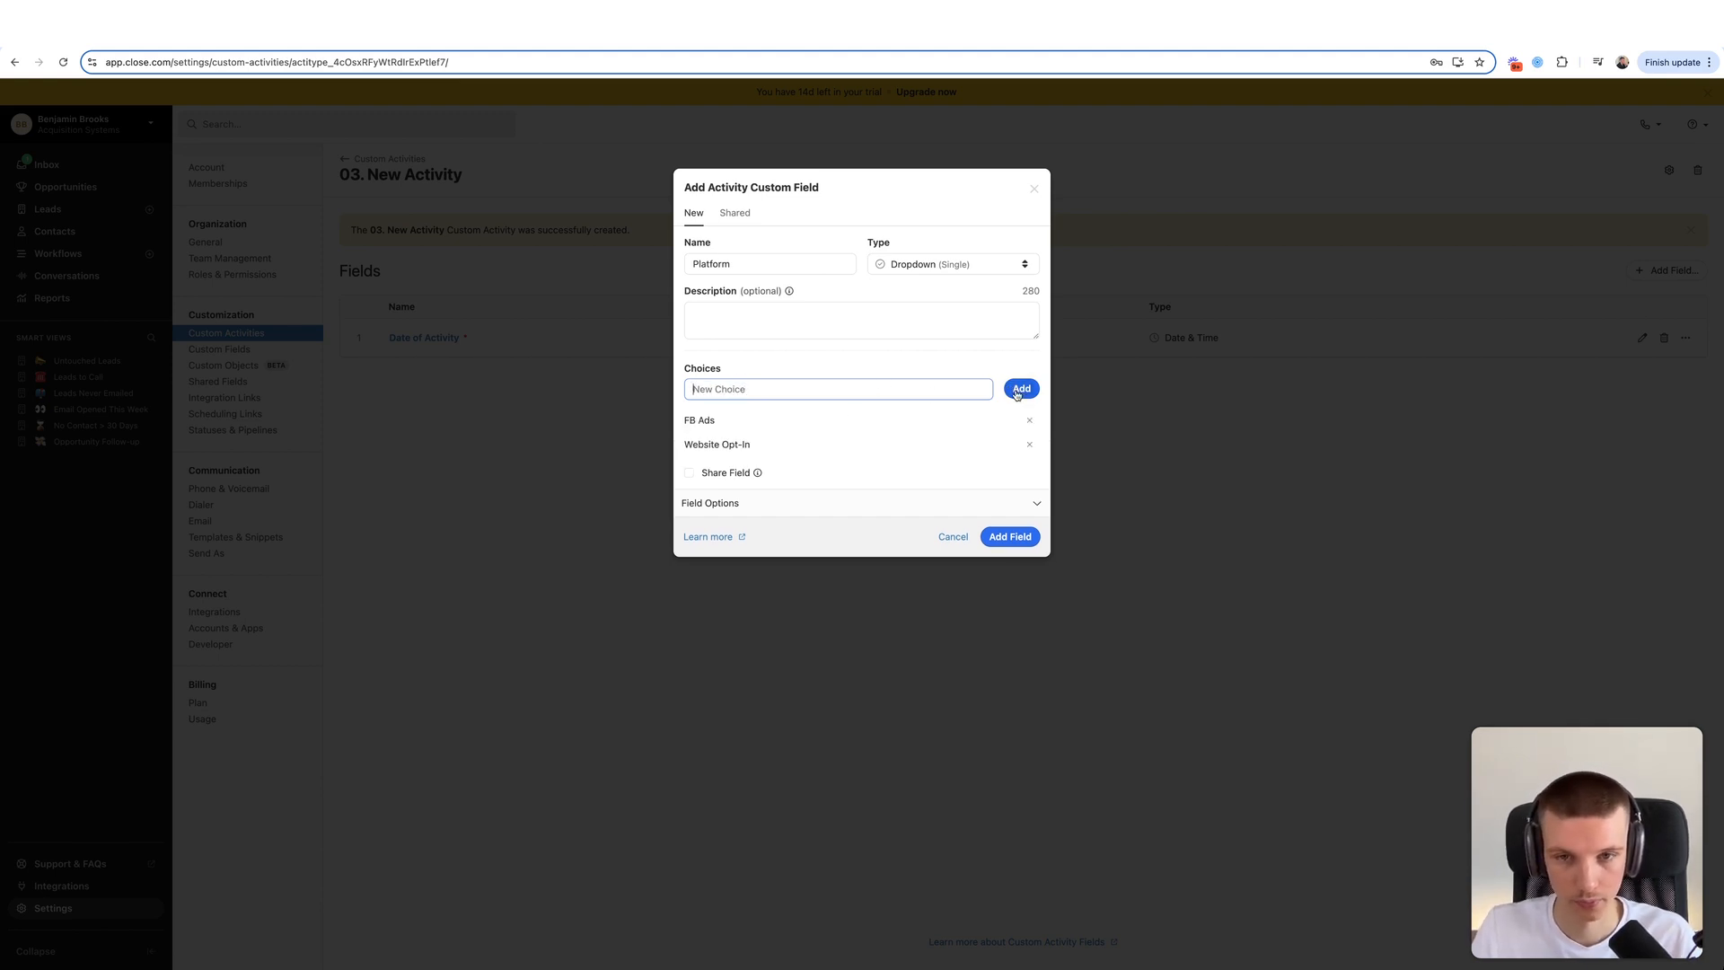
pyautogui.click(820, 392)
pyautogui.write('Outbound Campaign')
pyautogui.press('Return')
# - Add Instagram Giveaway, Lead Magnet and Case Study as further Platform choices
pyautogui.moveTo(723, 445); pyautogui.dragTo(783, 447)
pyautogui.click(783, 447)
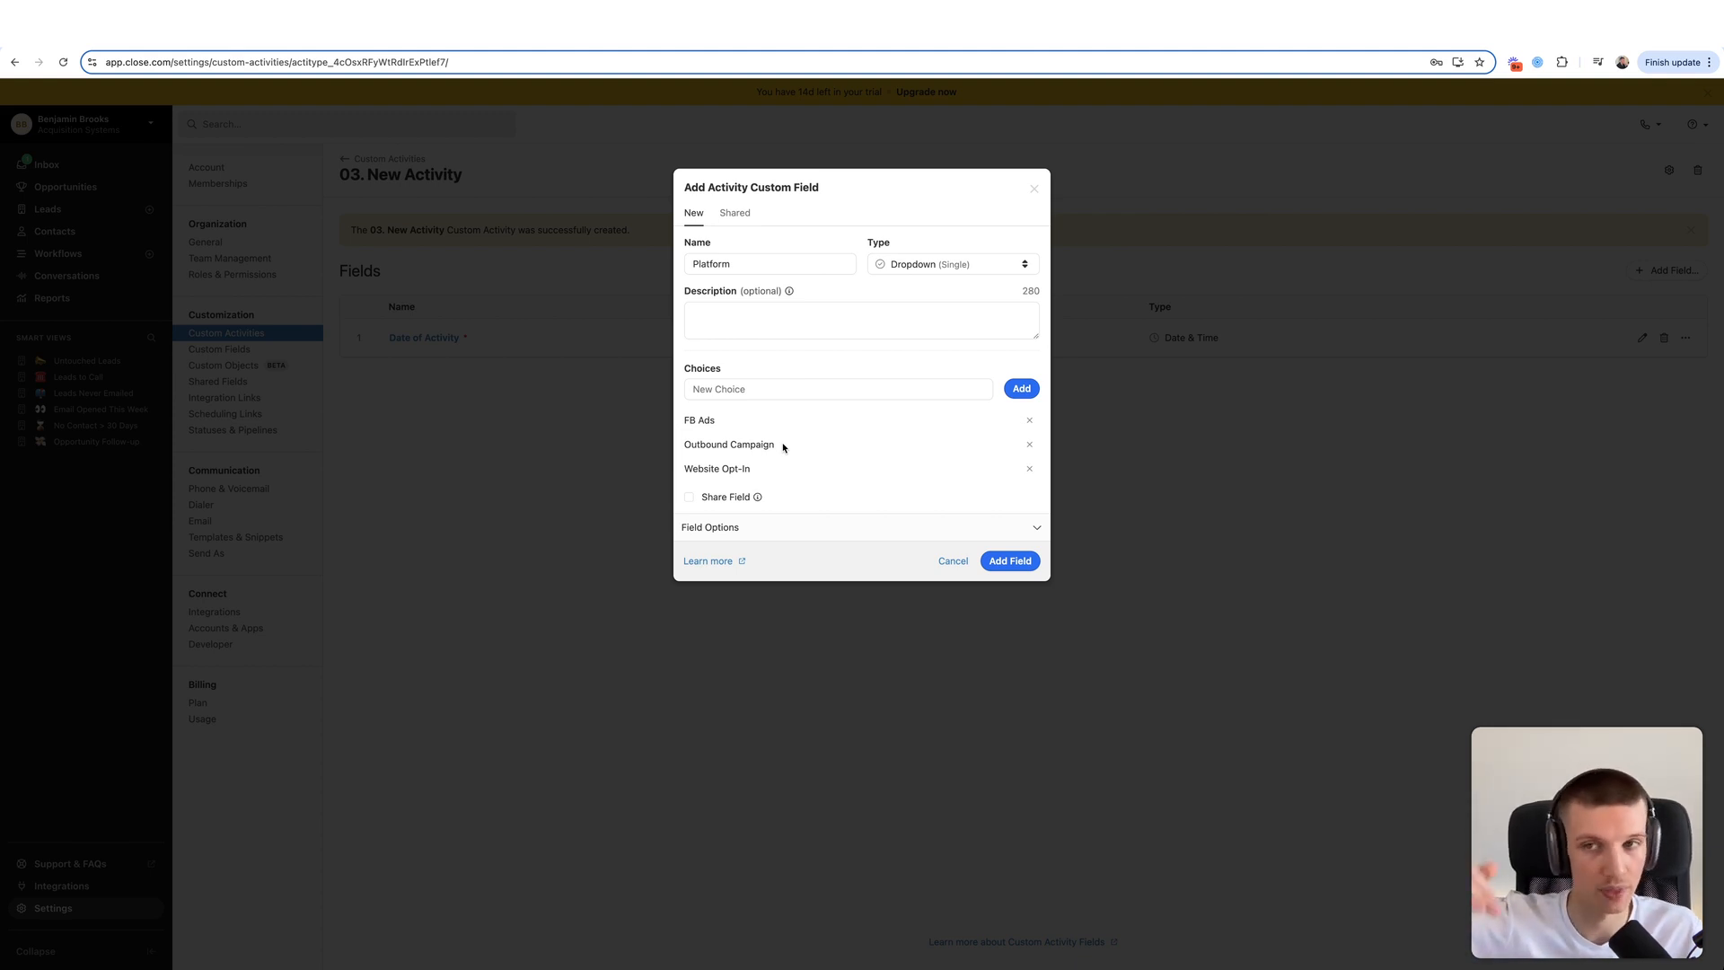
pyautogui.moveTo(711, 444); pyautogui.dragTo(799, 447)
pyautogui.click(787, 447)
pyautogui.click(817, 448)
pyautogui.click(841, 383)
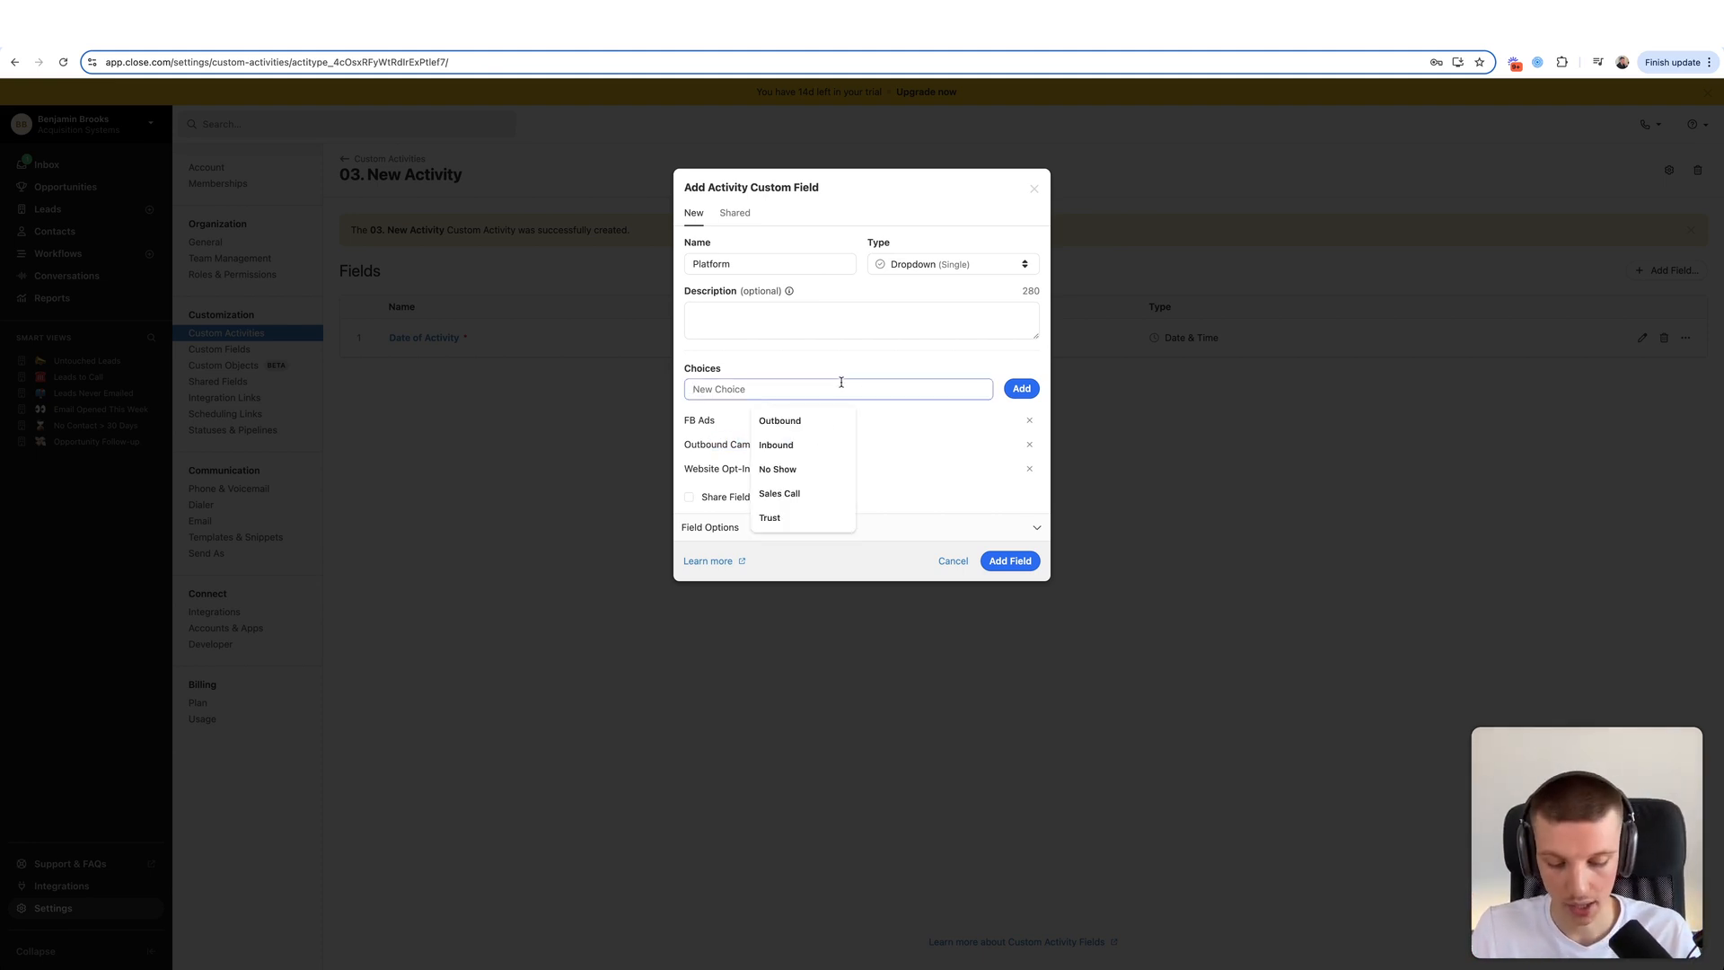
pyautogui.write('gram')
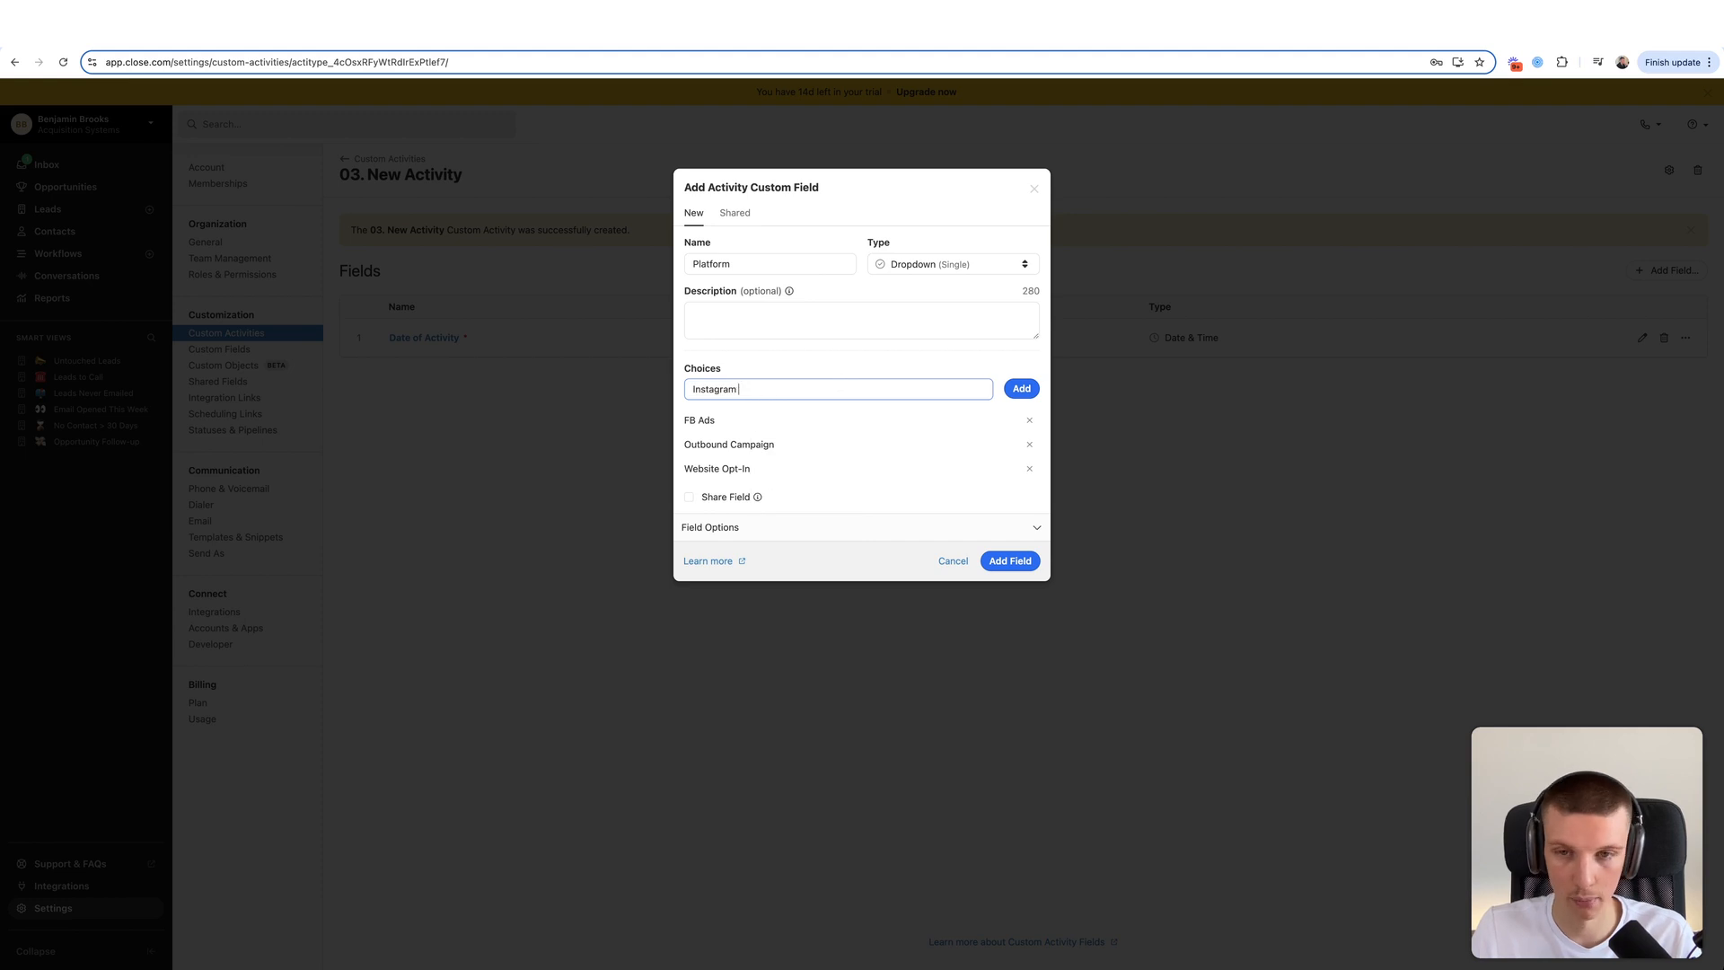
pyautogui.write(' Giveaway')
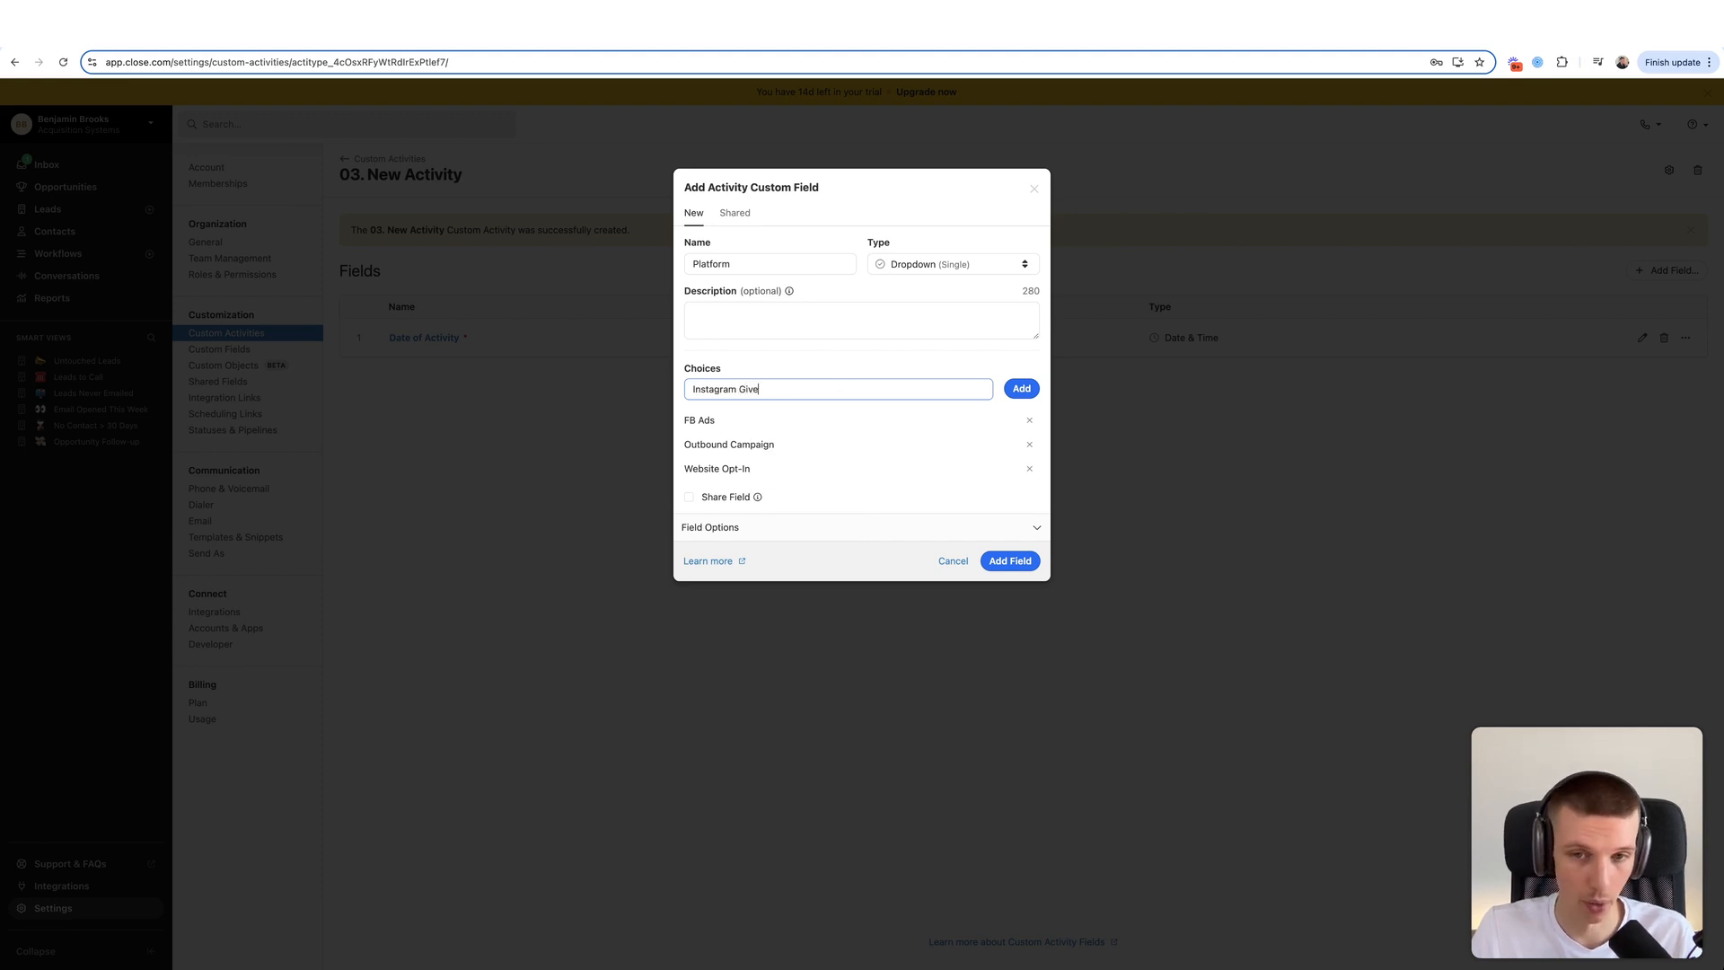
pyautogui.click(1023, 389)
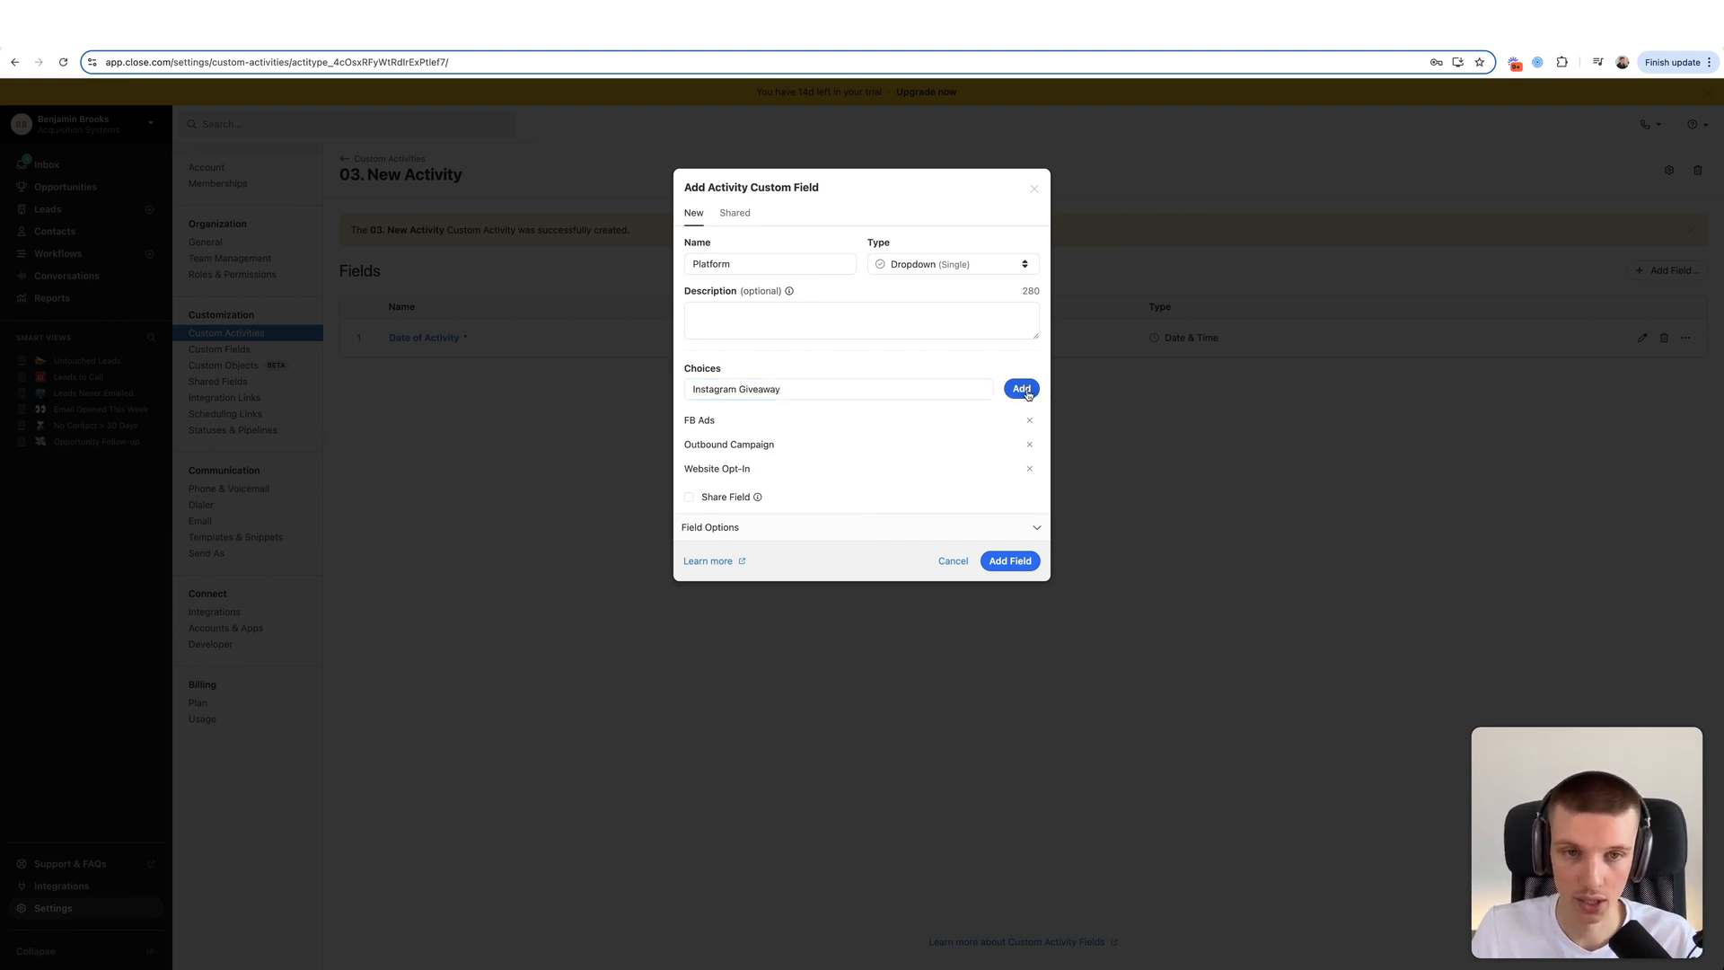
pyautogui.click(877, 389)
pyautogui.write('Lead Magnet')
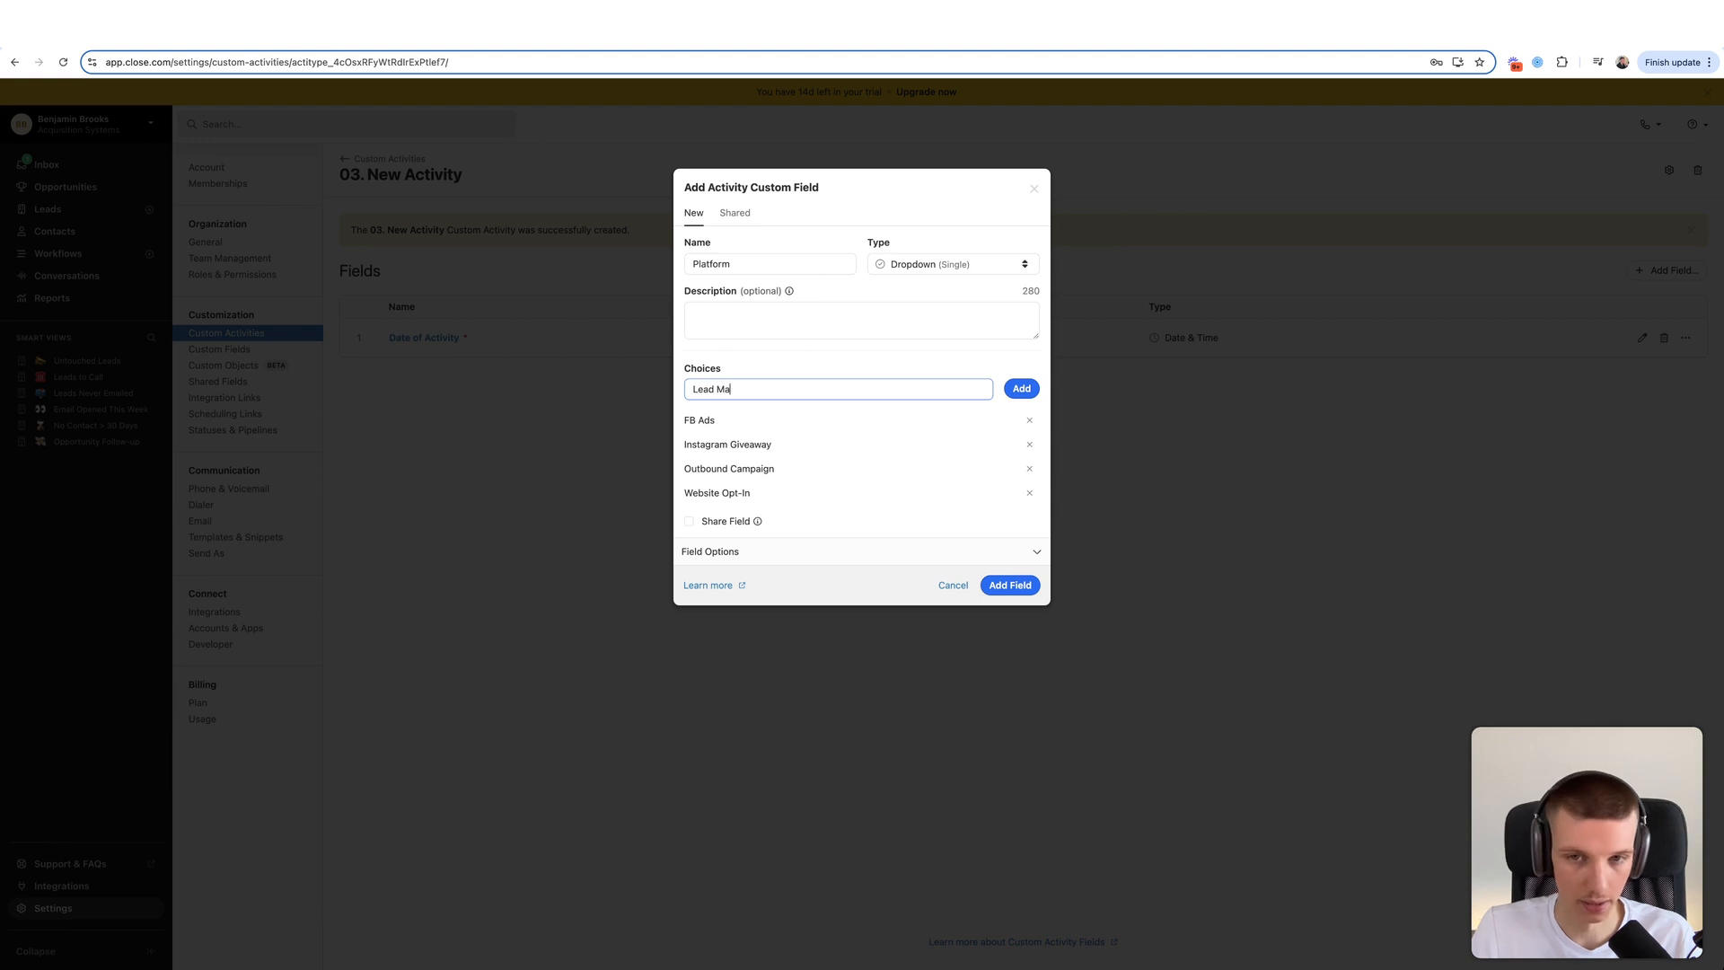
pyautogui.click(1029, 393)
pyautogui.click(923, 389)
pyautogui.write('Cas')
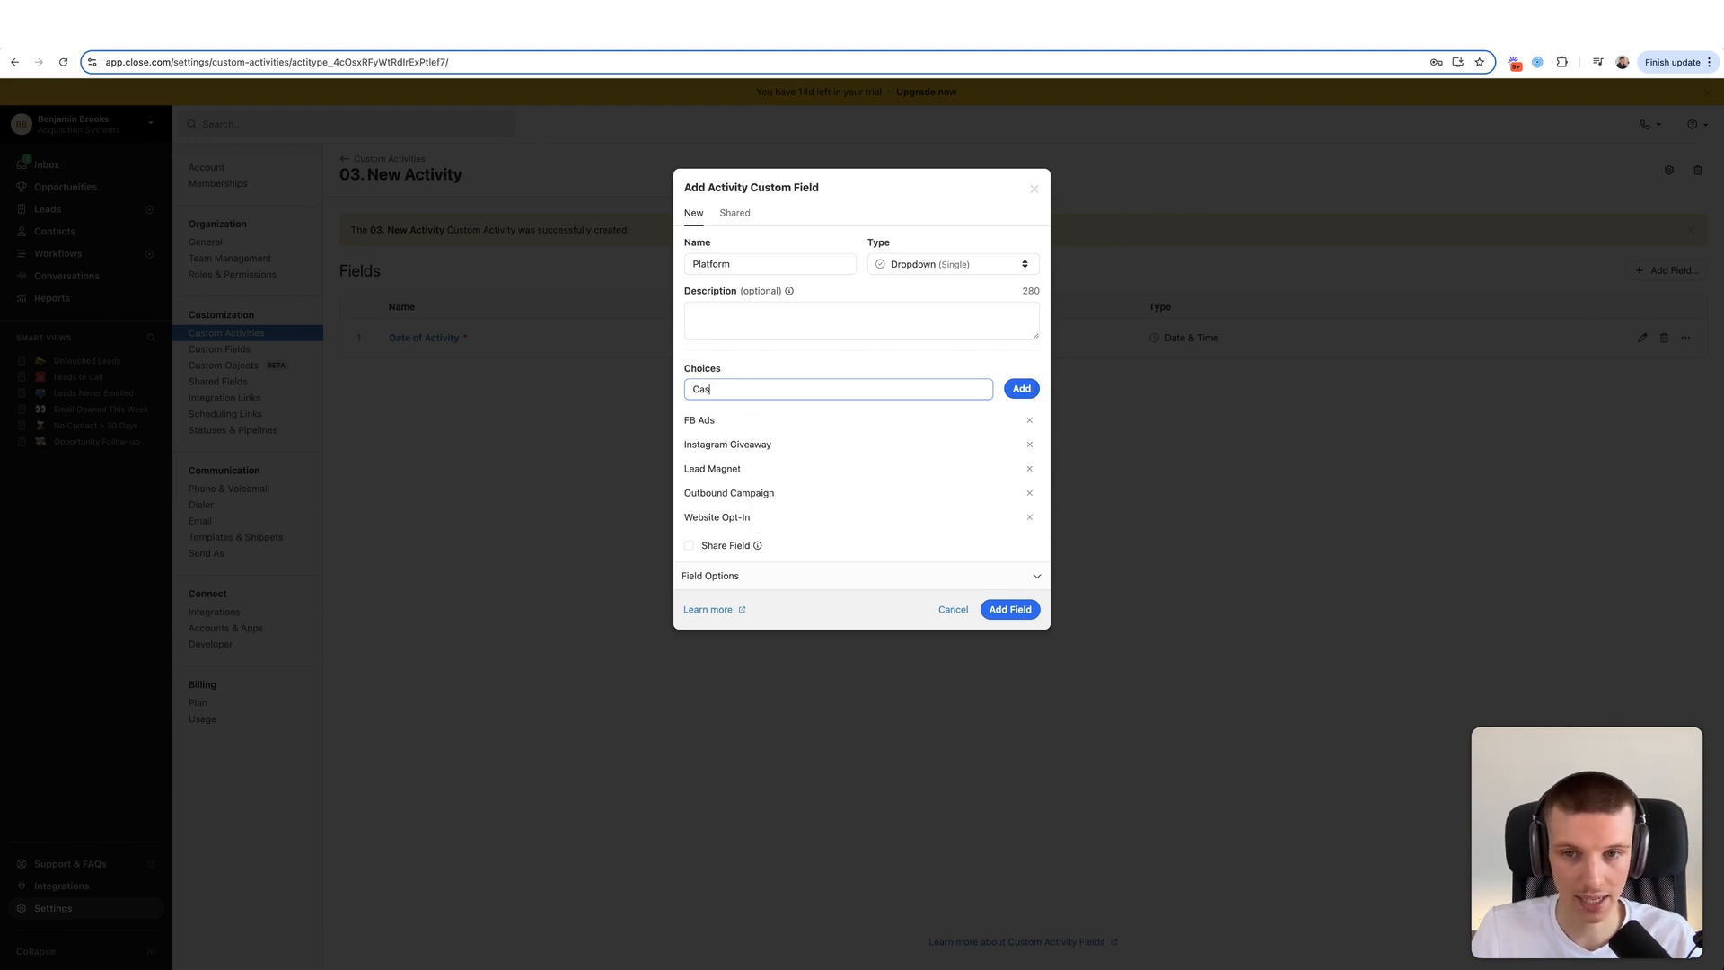
pyautogui.write('e Study')
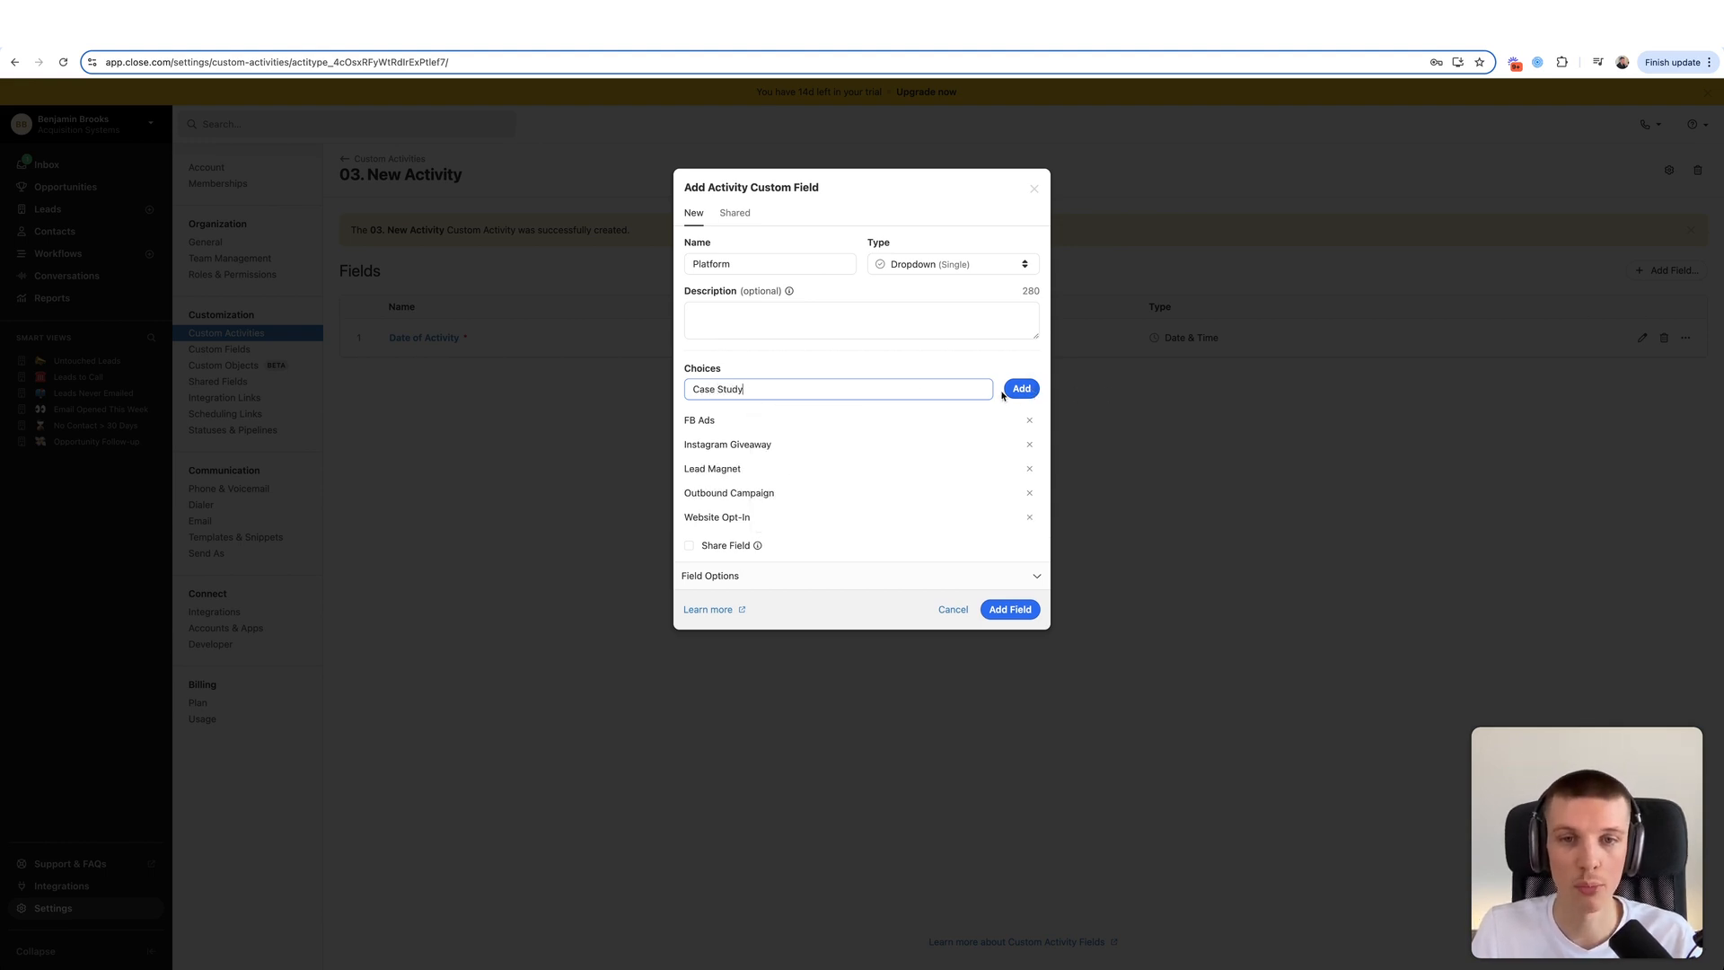
pyautogui.click(1029, 394)
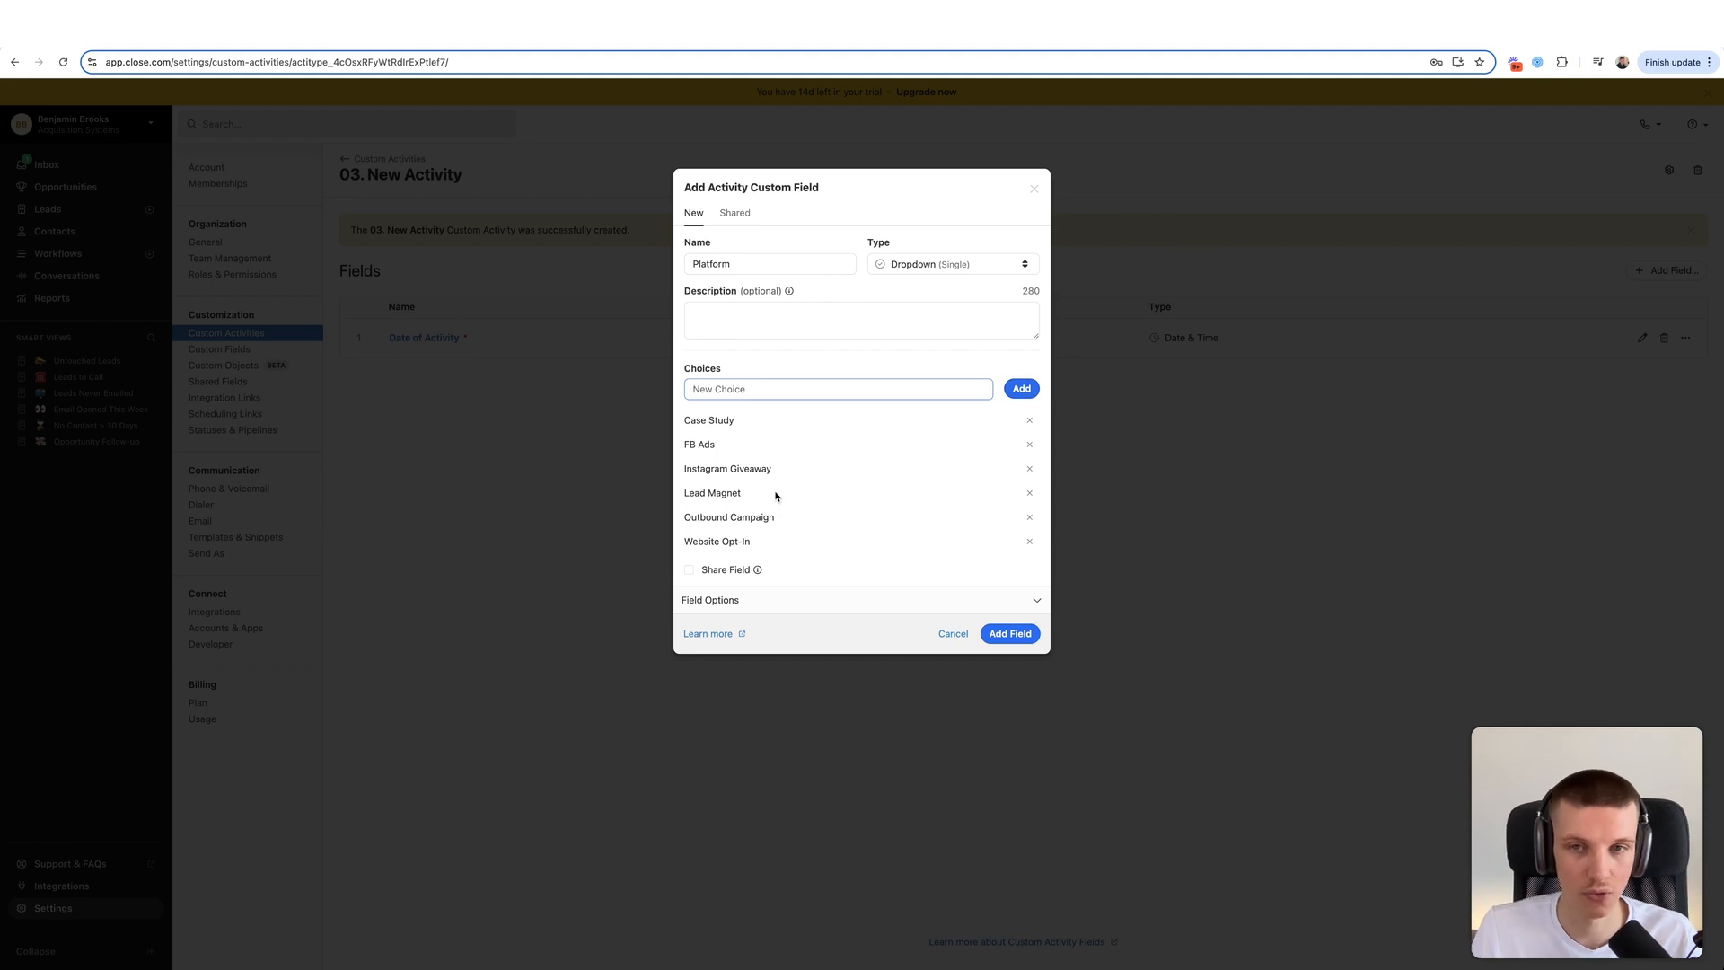
# - Save the Platform dropdown field and edit it to be required
pyautogui.moveTo(766, 554); pyautogui.dragTo(690, 413)
pyautogui.click(689, 413)
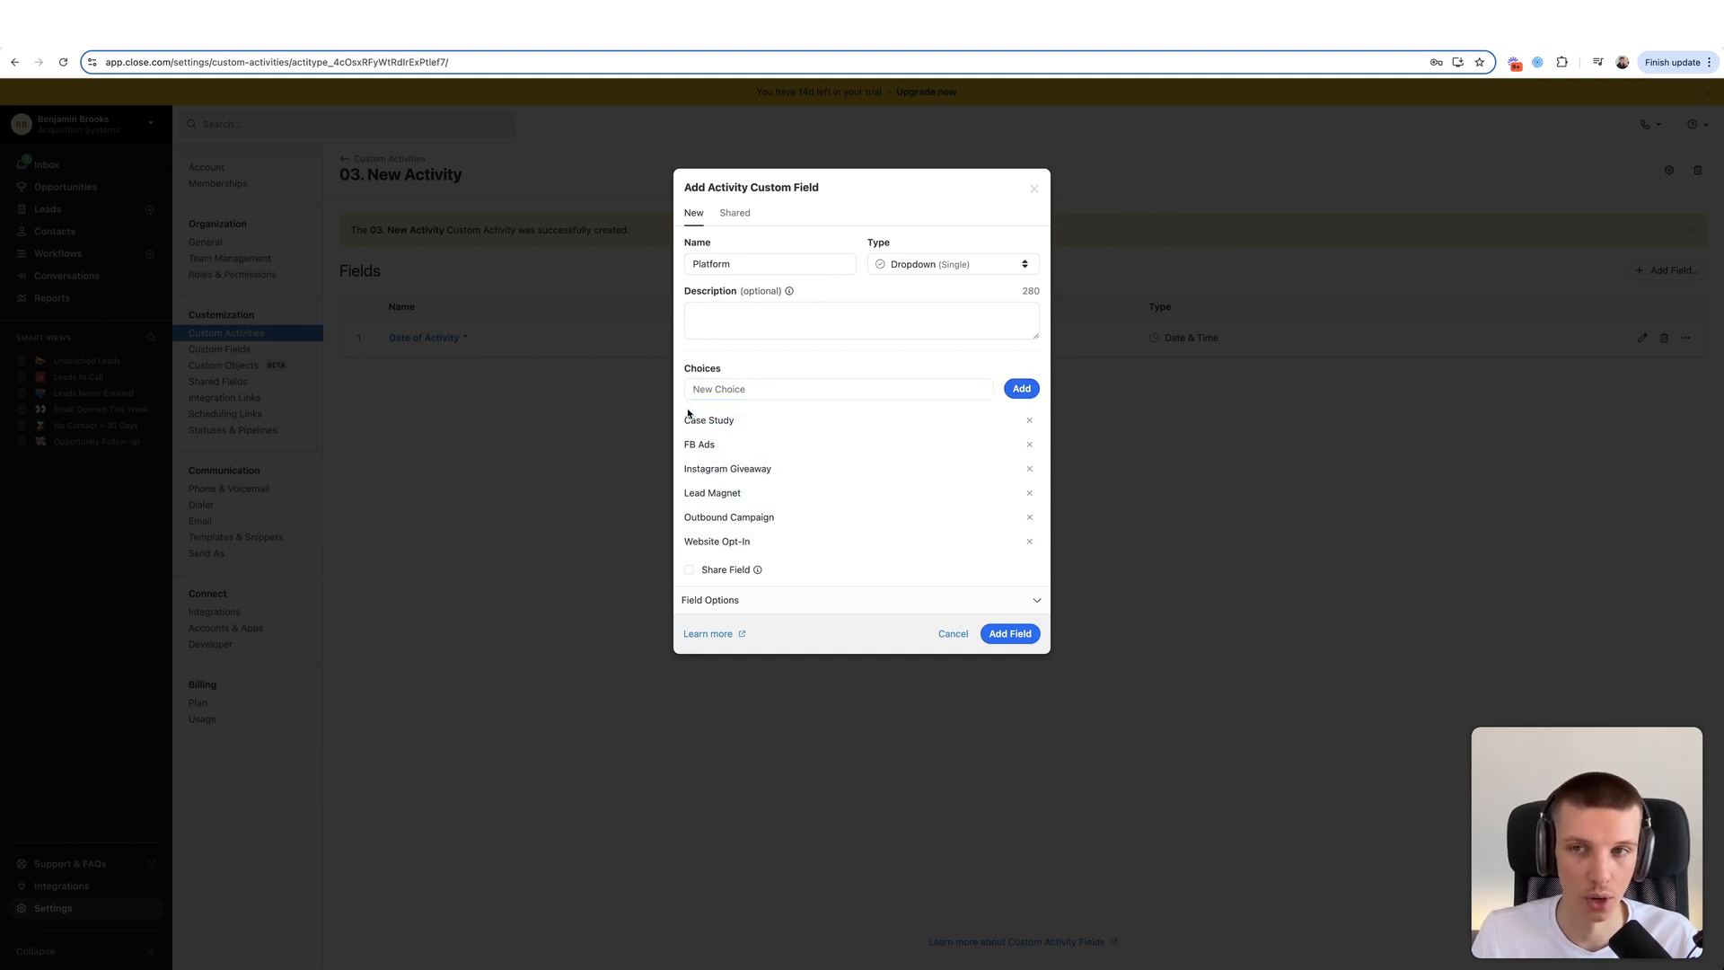
pyautogui.click(1011, 636)
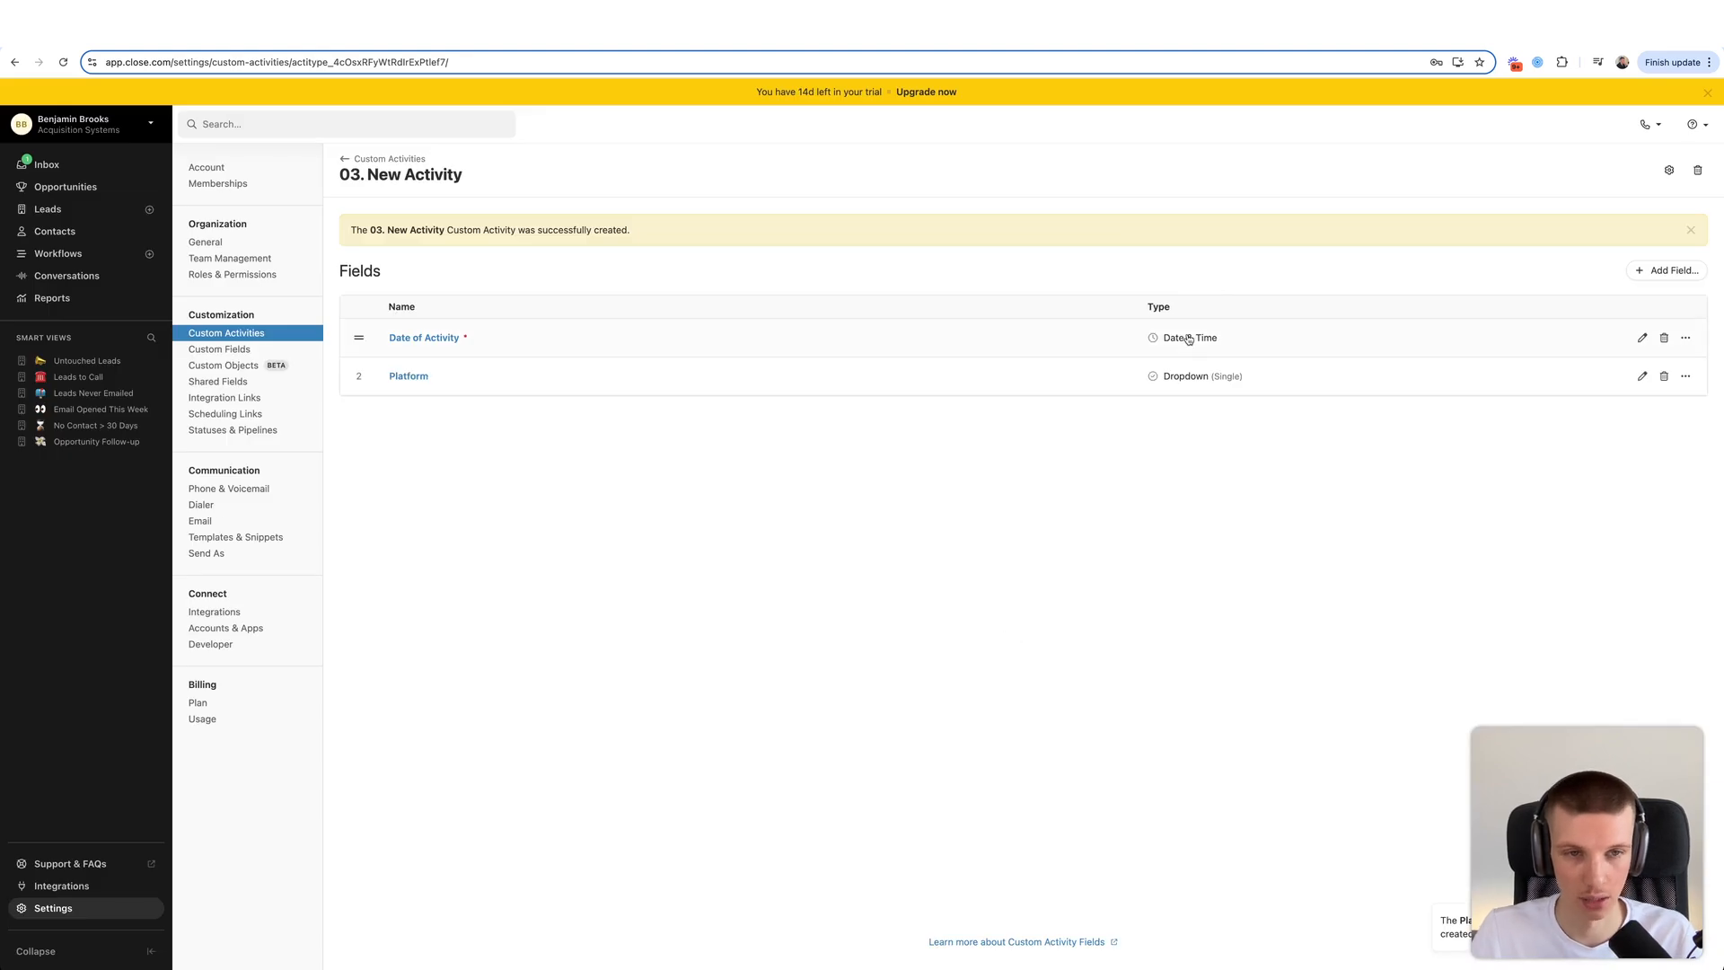
pyautogui.click(1642, 376)
pyautogui.click(775, 581)
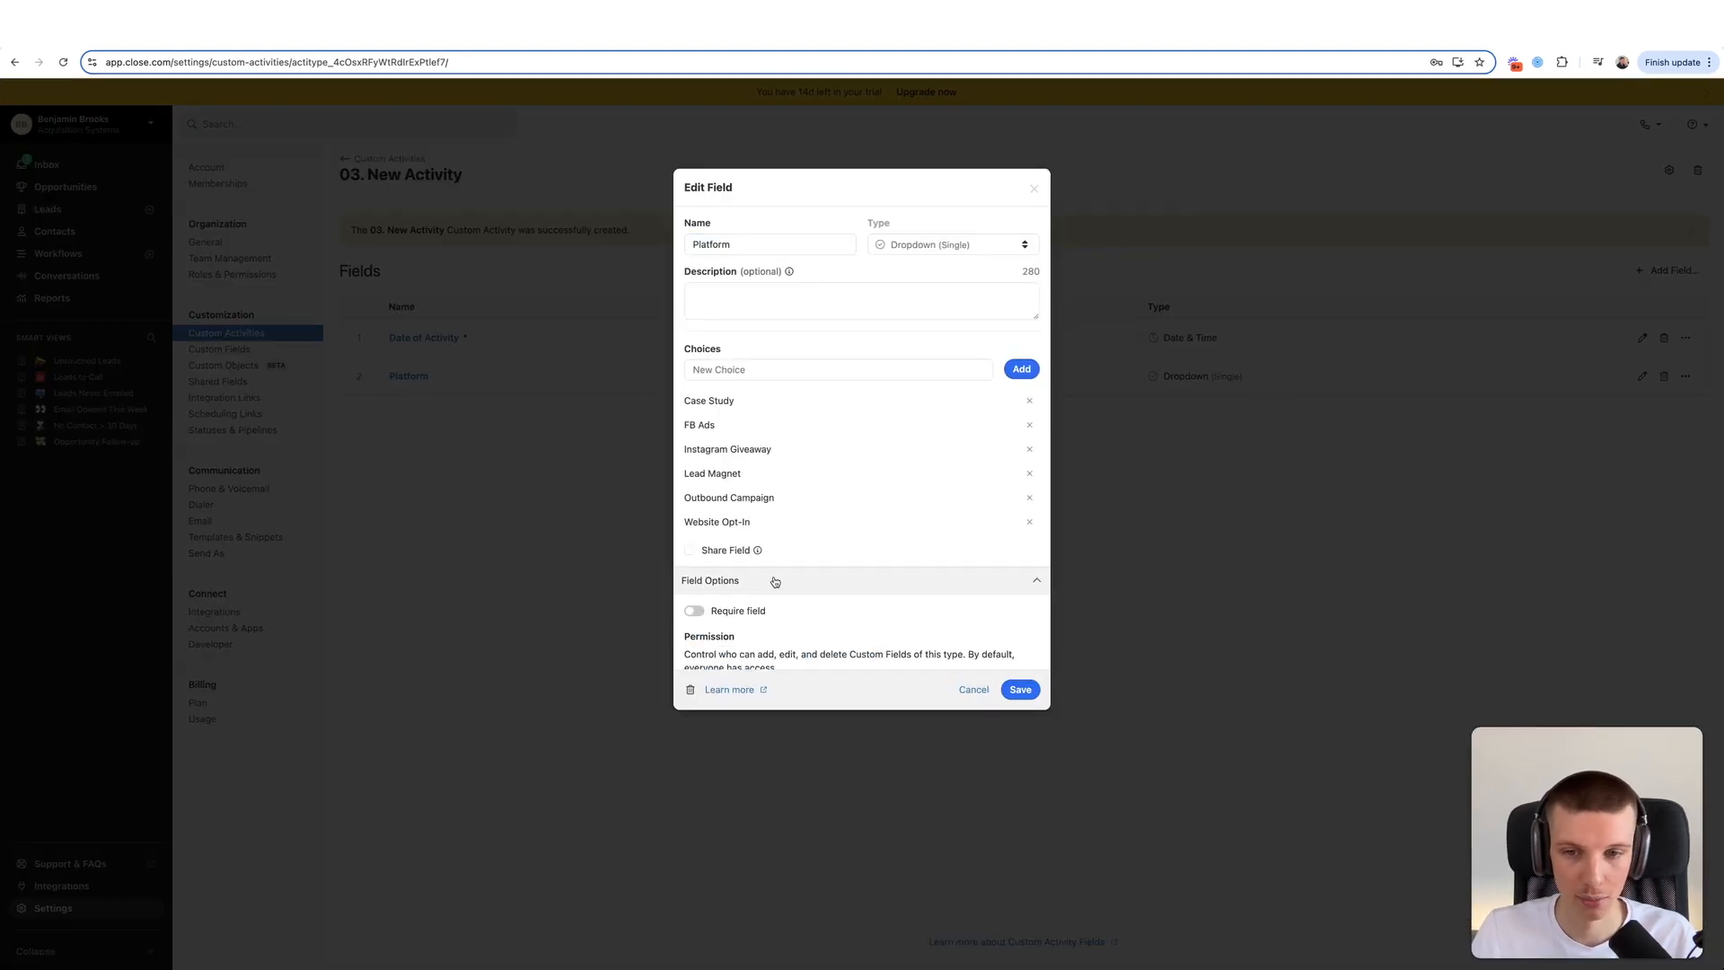
pyautogui.click(750, 611)
pyautogui.click(1018, 724)
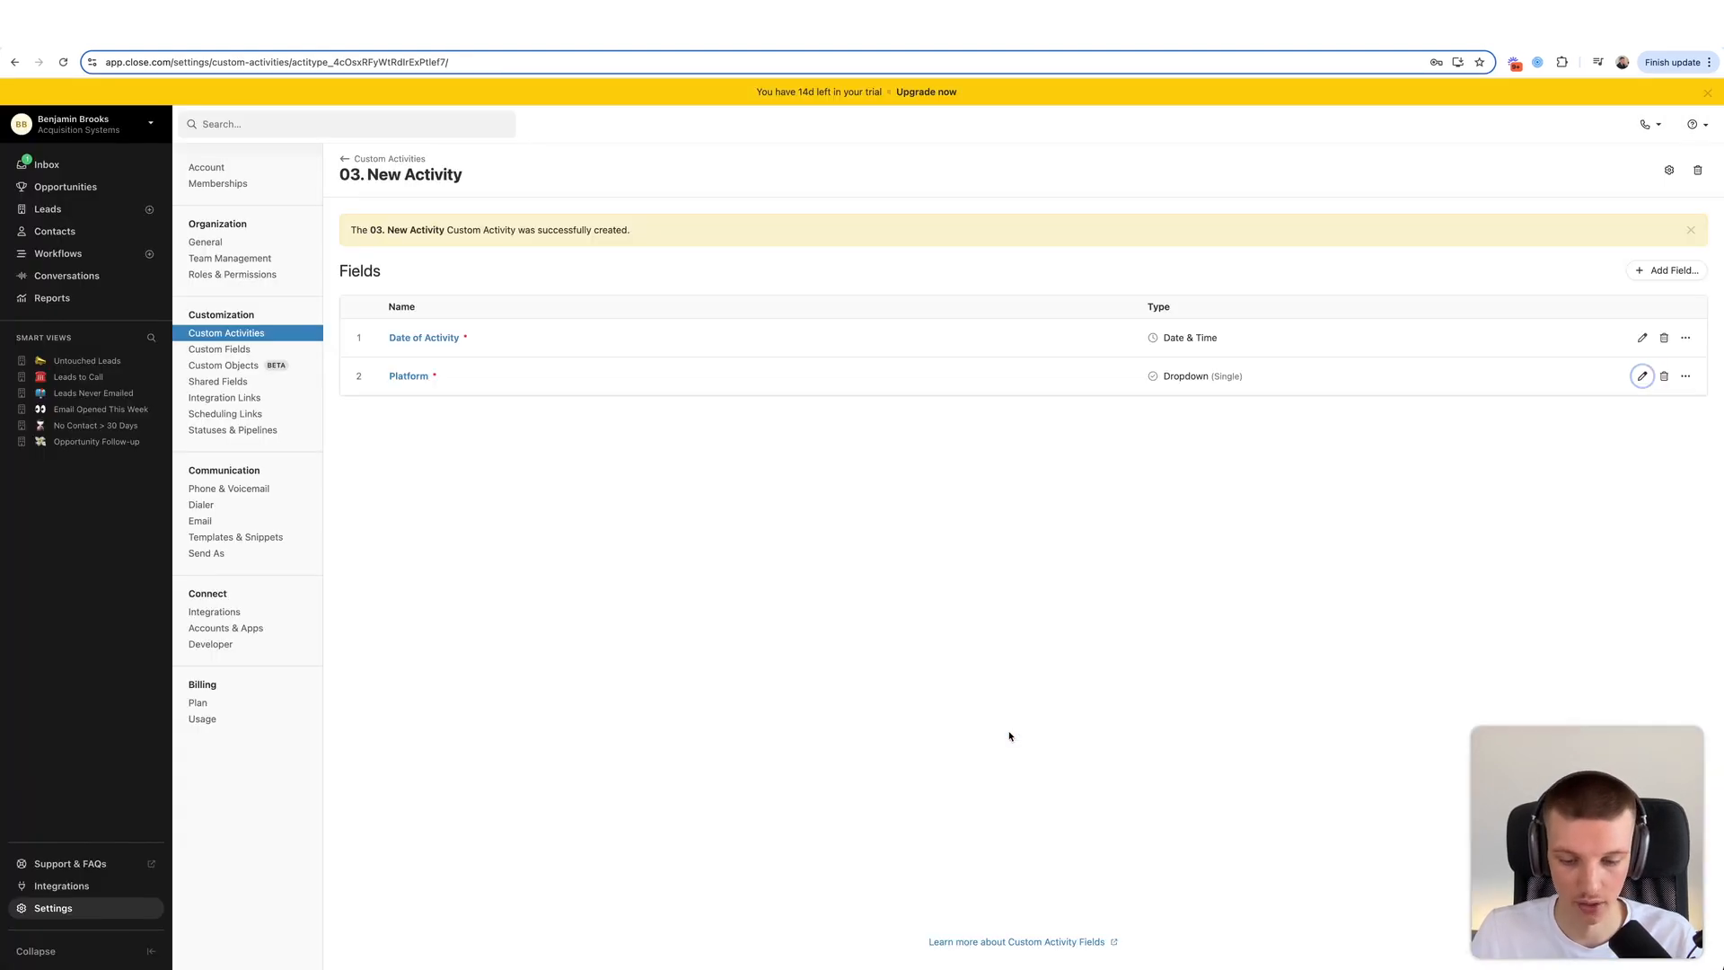
# - Add Lead Owner as a required User (Single) field
pyautogui.click(1670, 274)
pyautogui.write('Lead ')
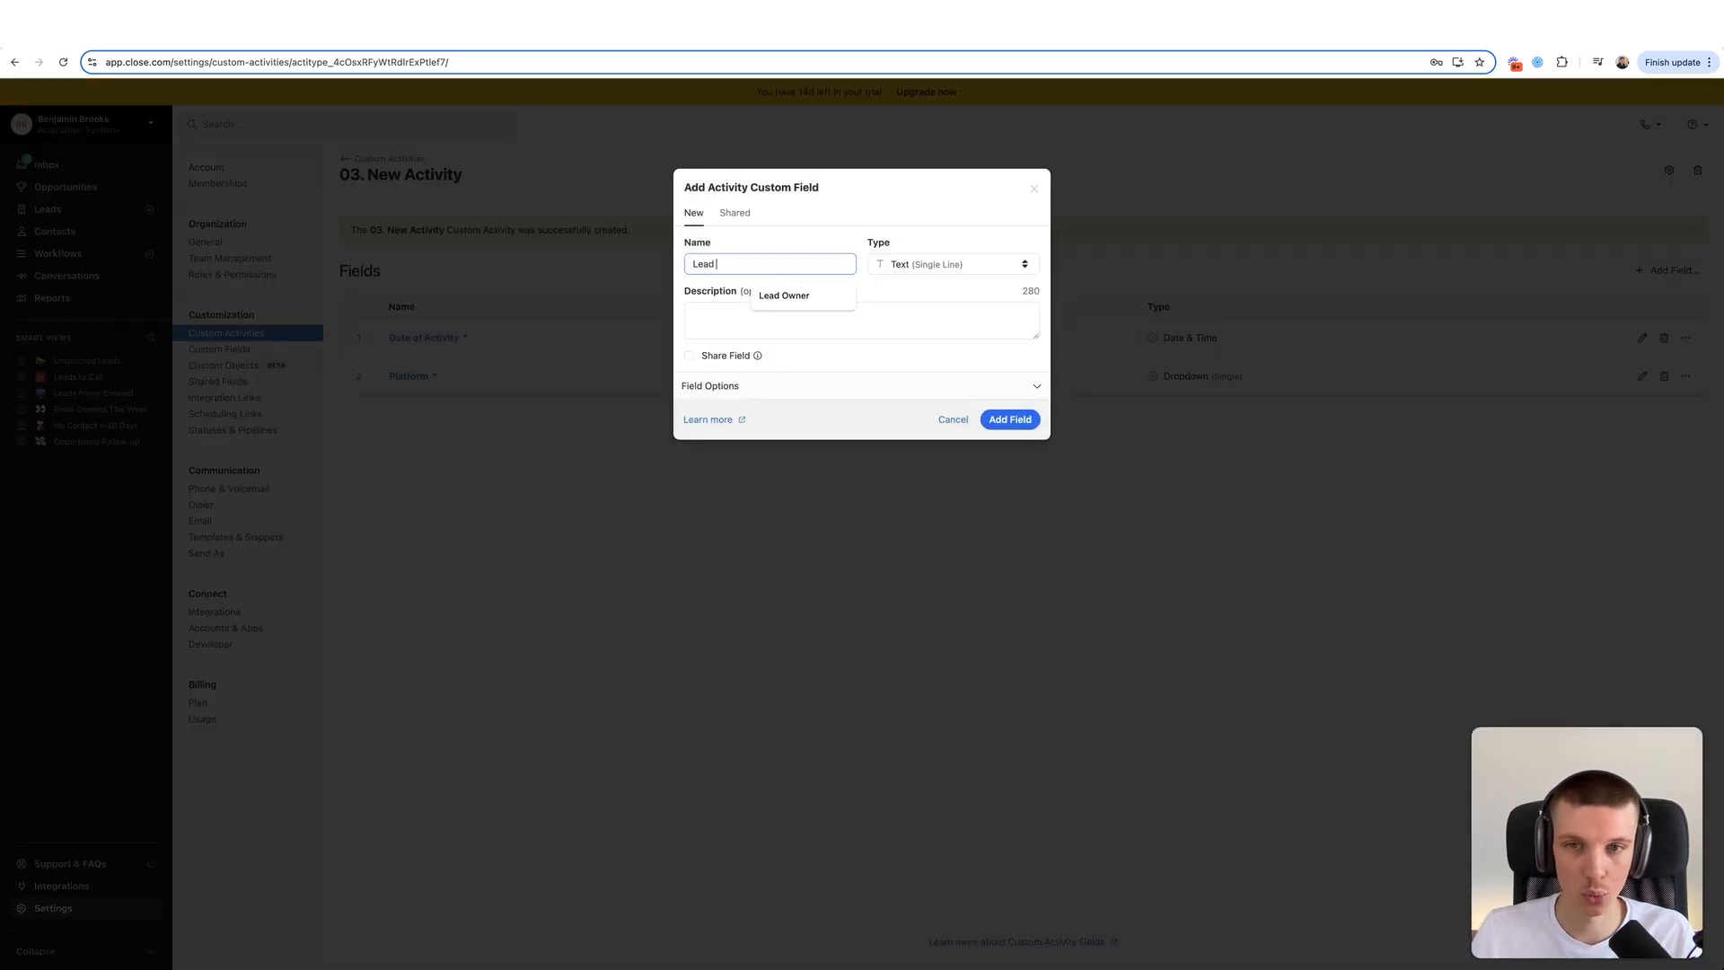
pyautogui.write('Owner')
pyautogui.click(901, 265)
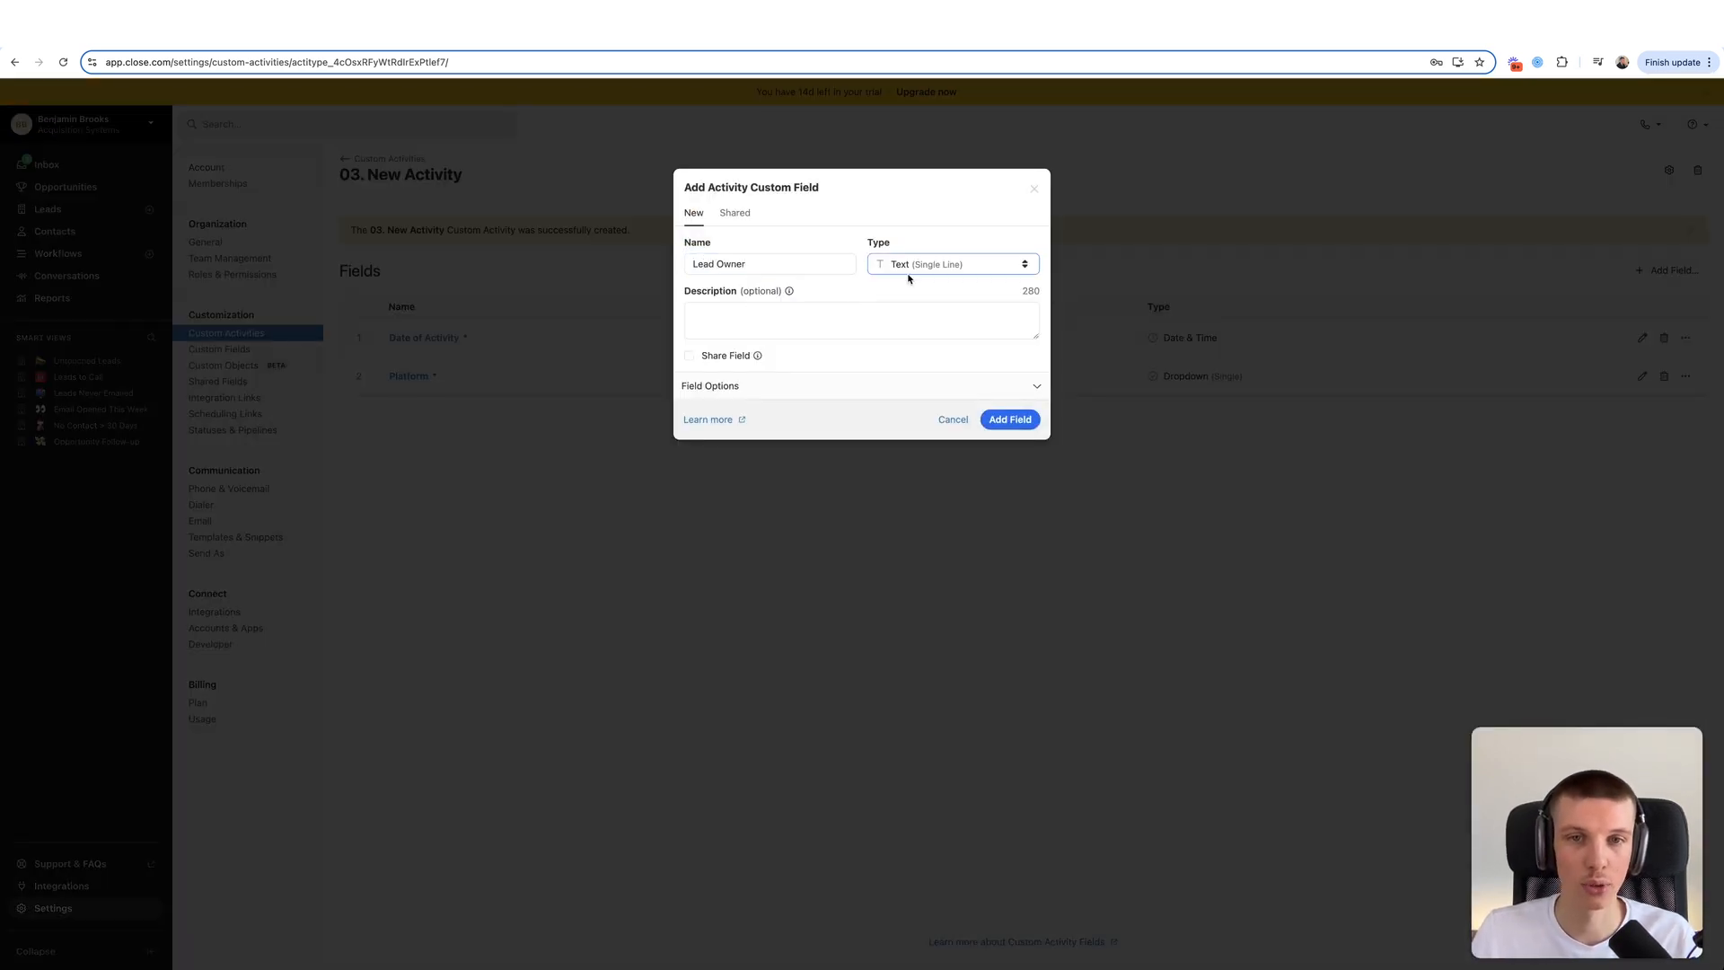
pyautogui.click(907, 269)
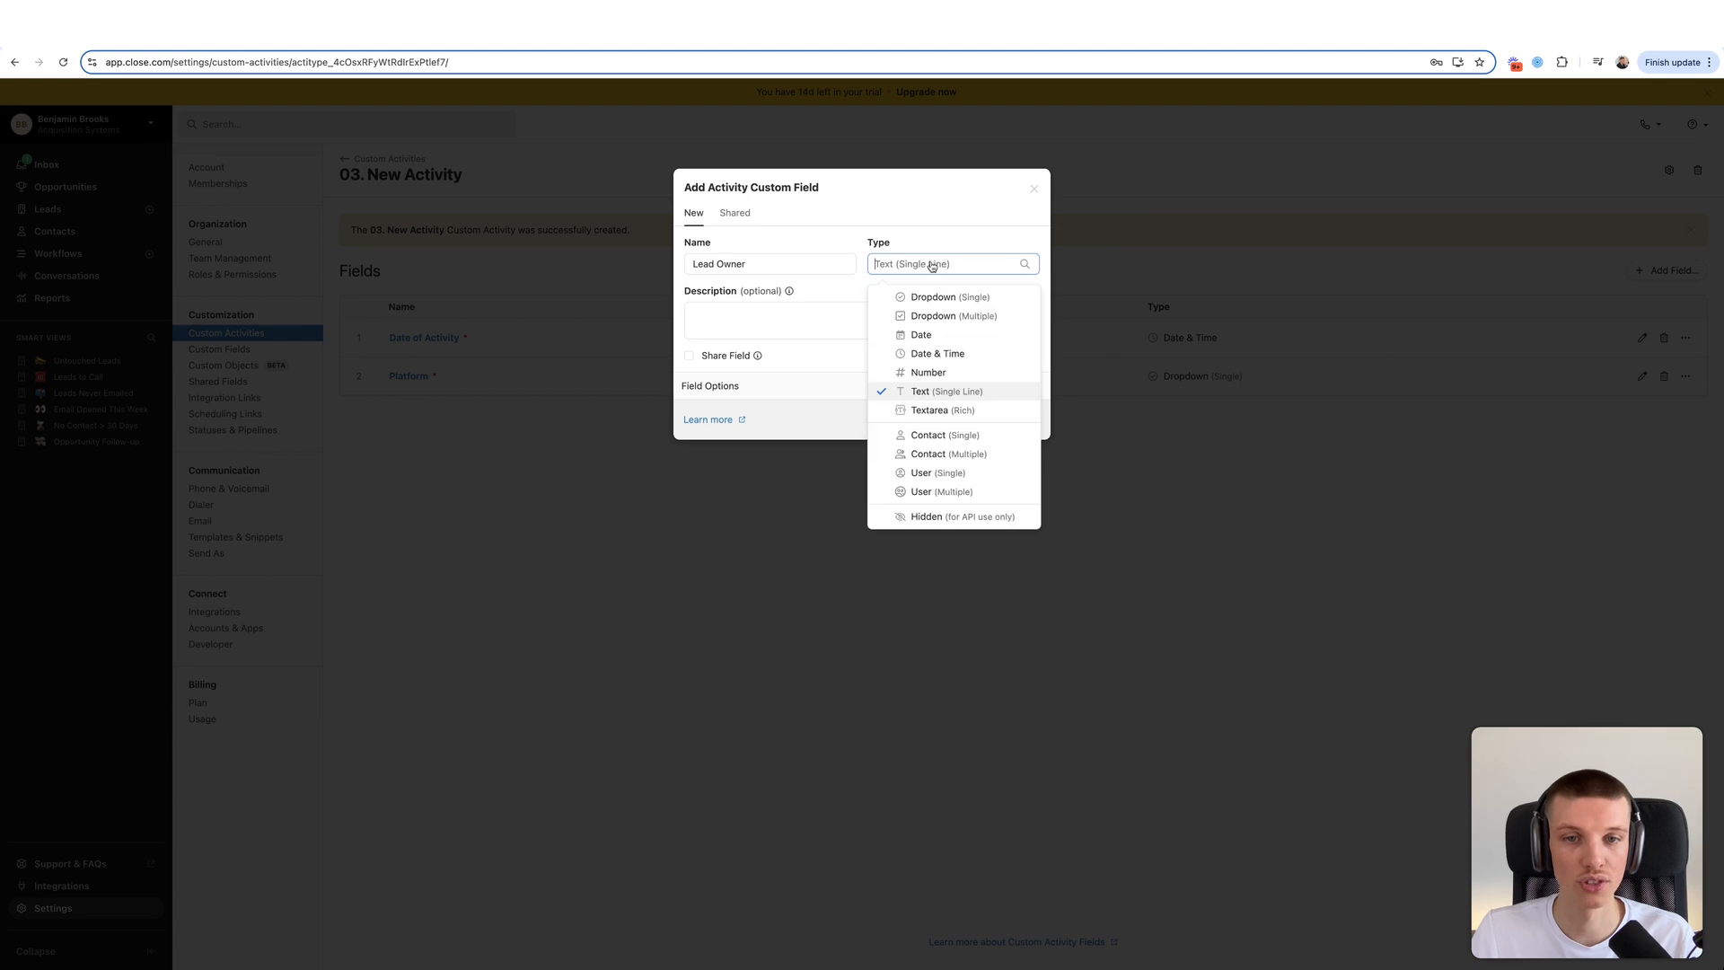
pyautogui.click(917, 473)
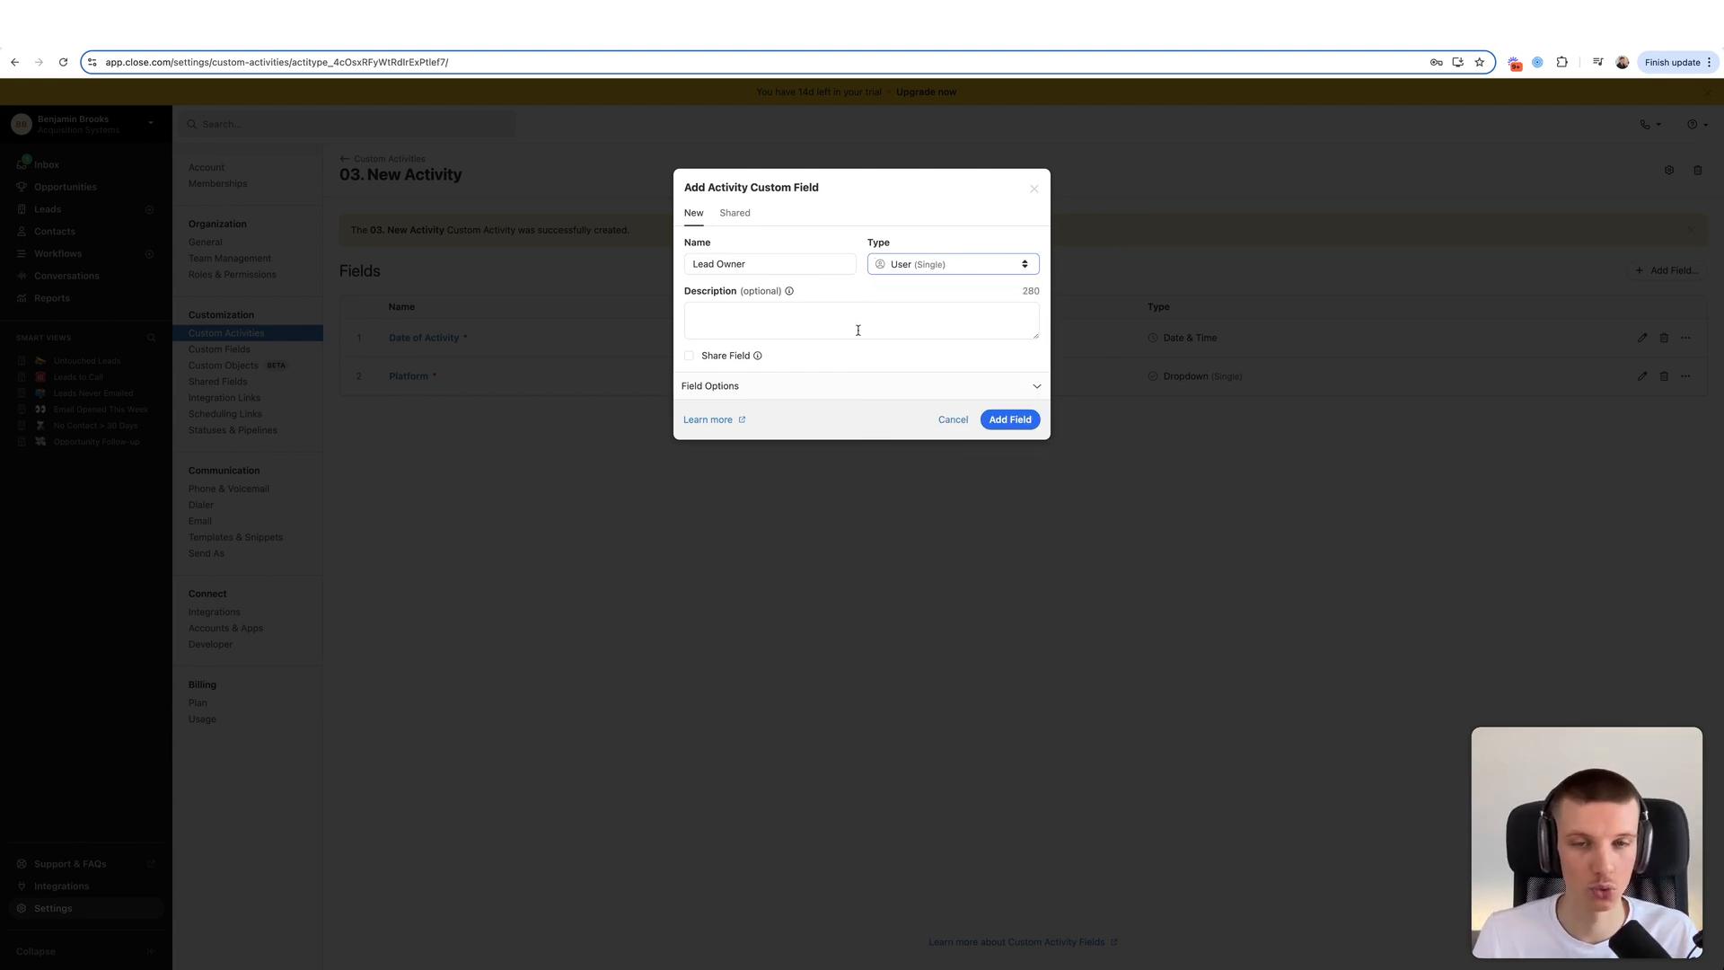
pyautogui.click(932, 261)
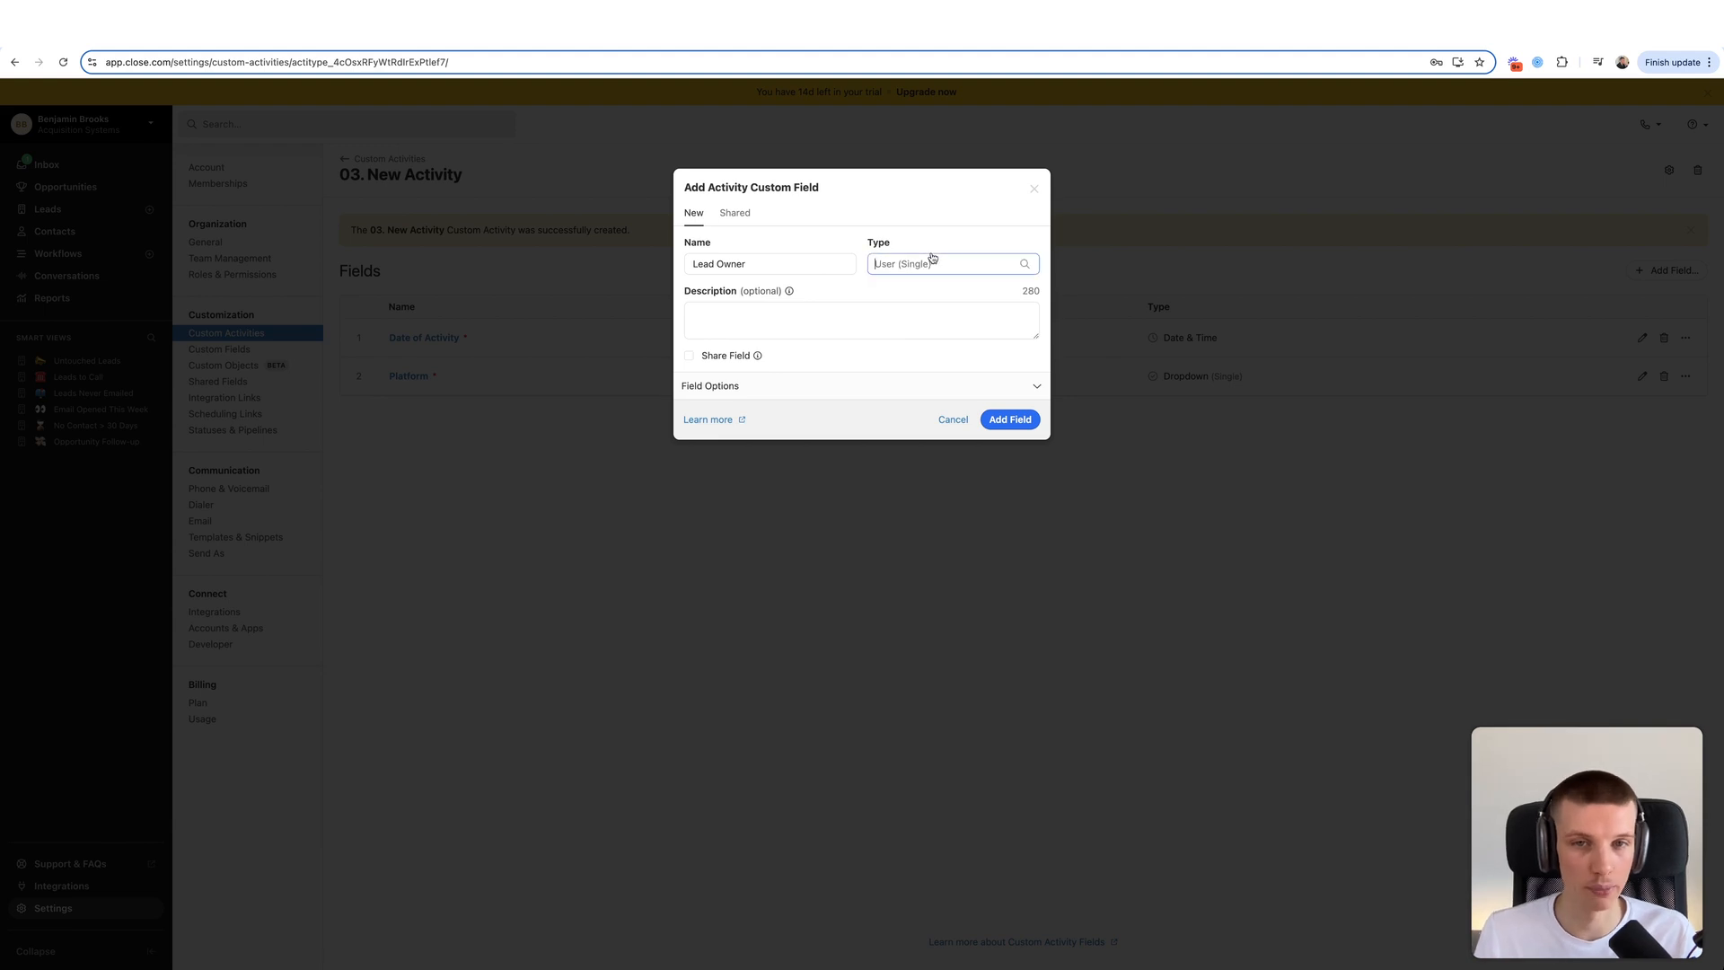
pyautogui.click(934, 263)
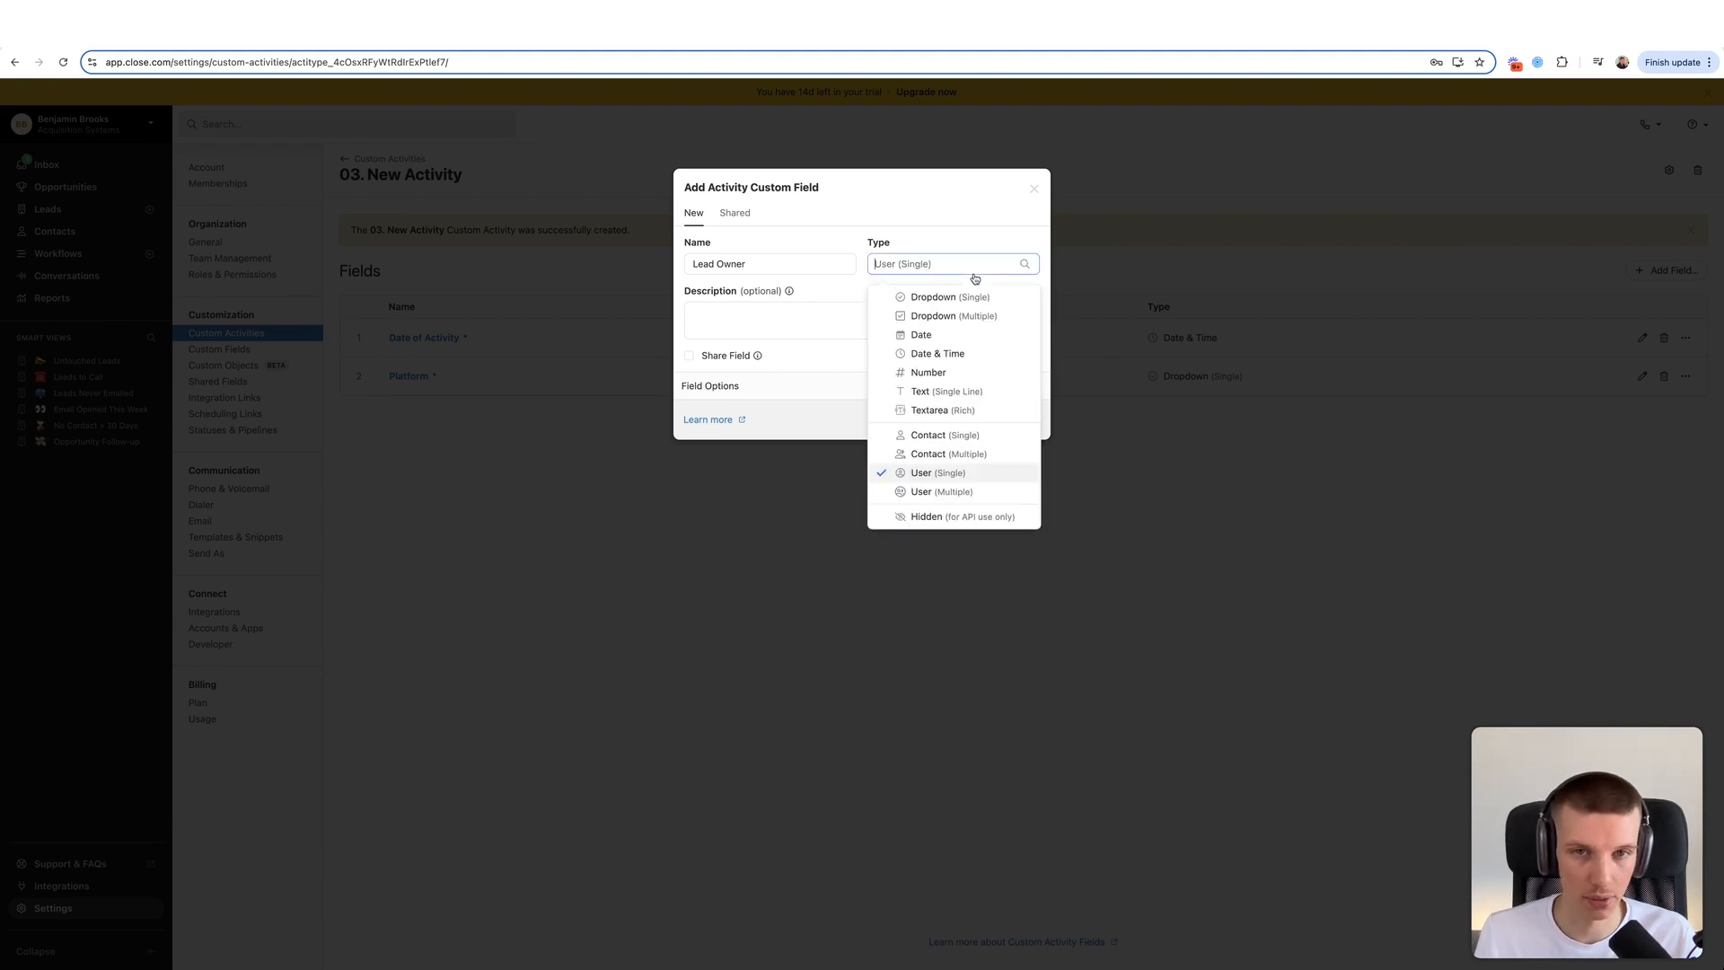
pyautogui.click(893, 474)
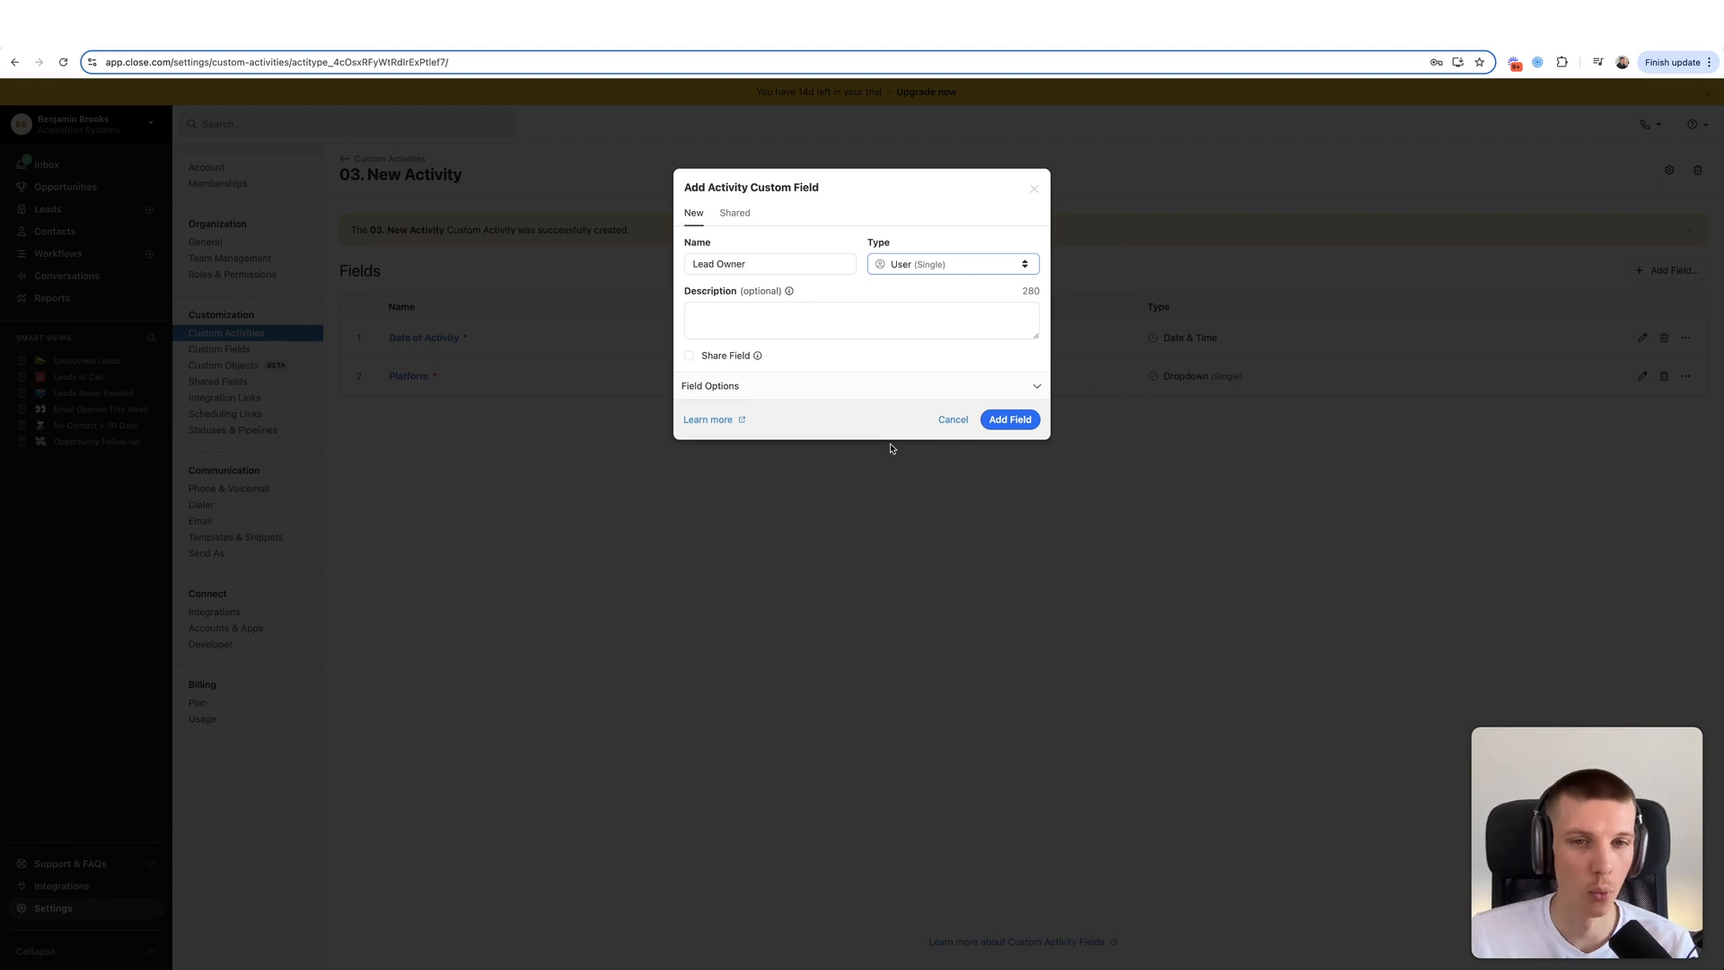
pyautogui.click(923, 387)
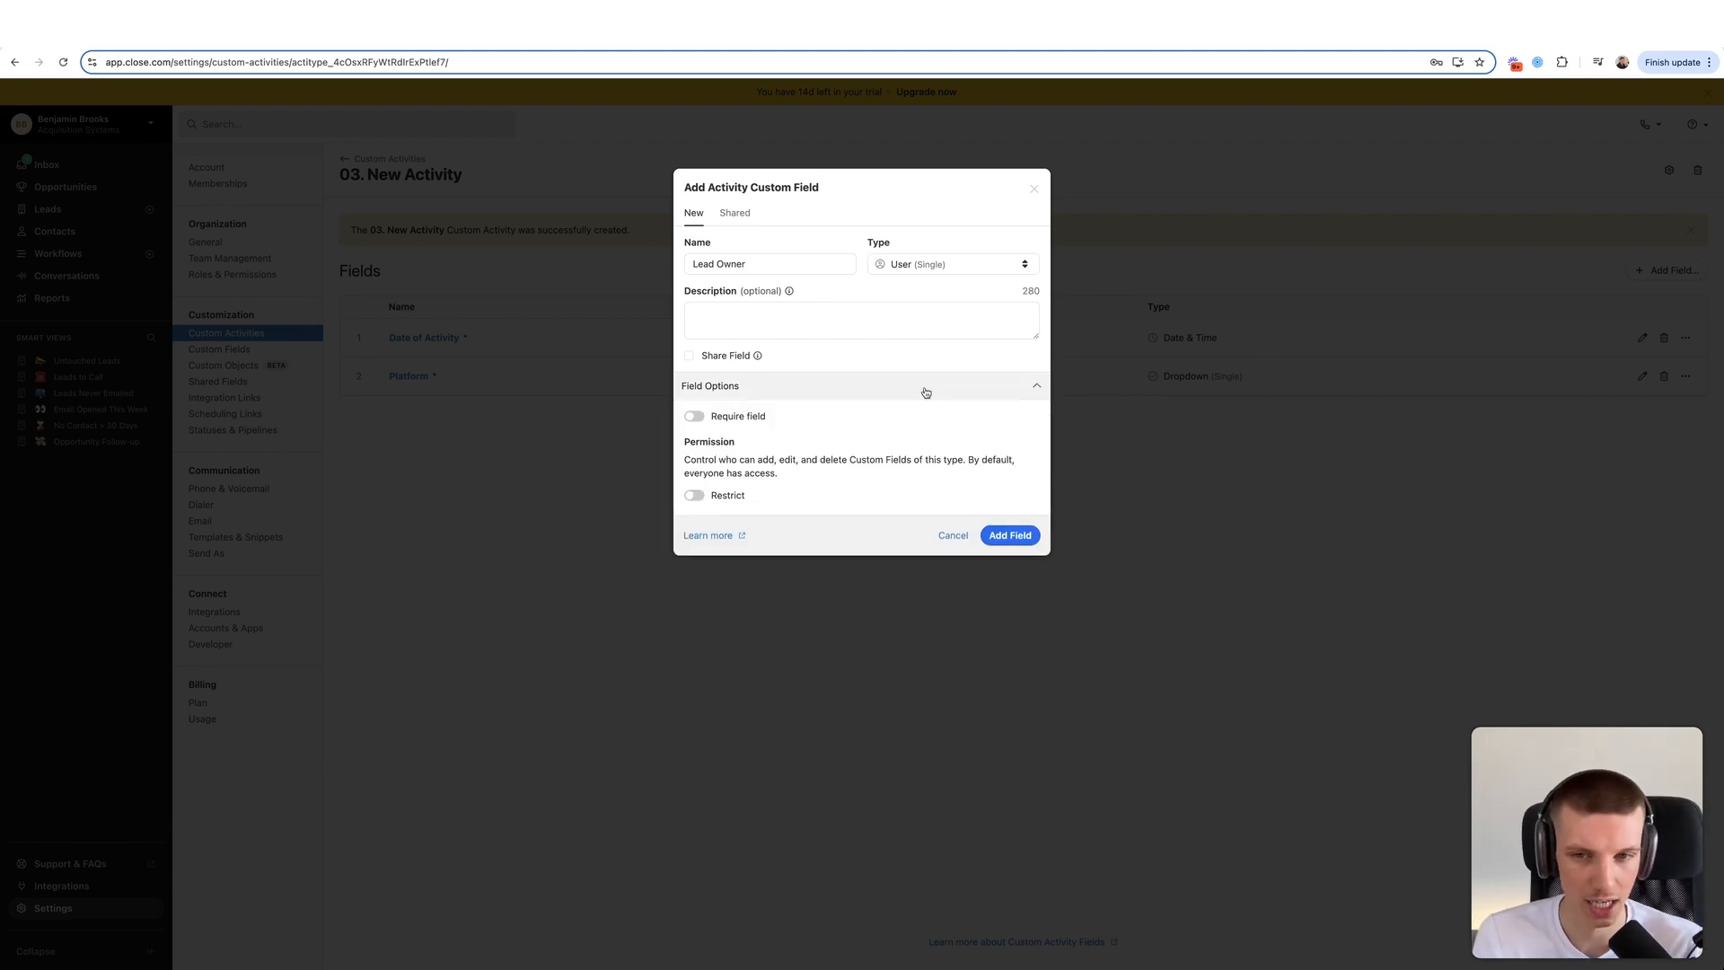
pyautogui.click(740, 415)
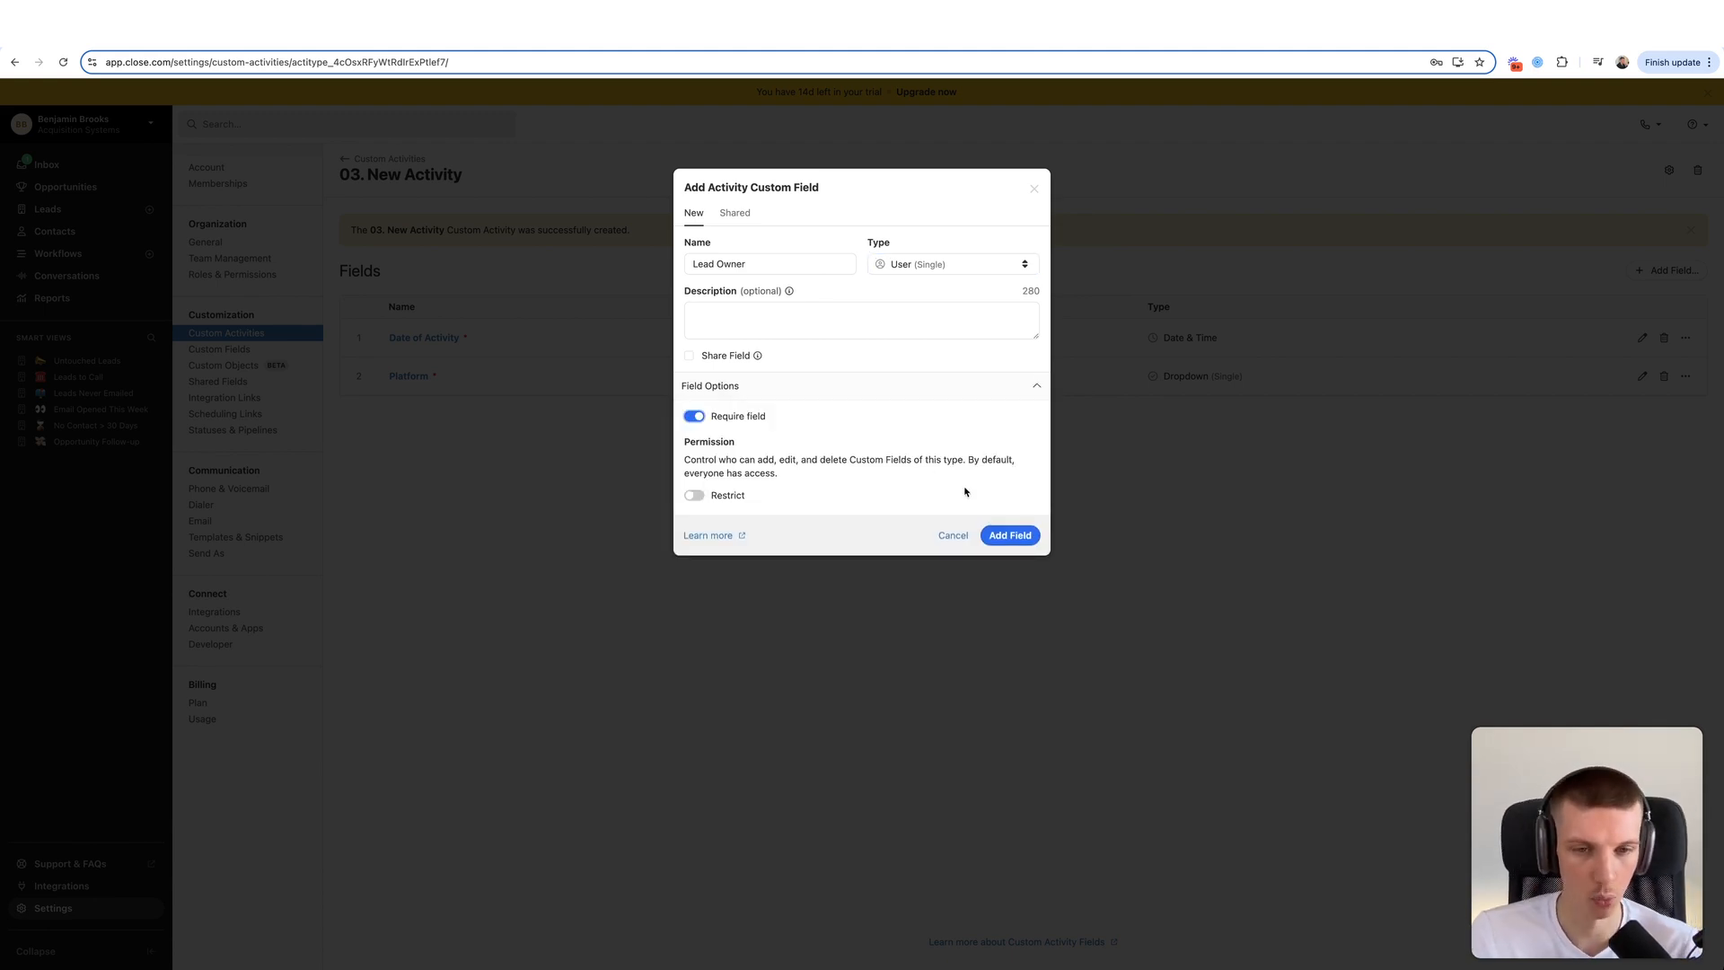
pyautogui.click(1010, 536)
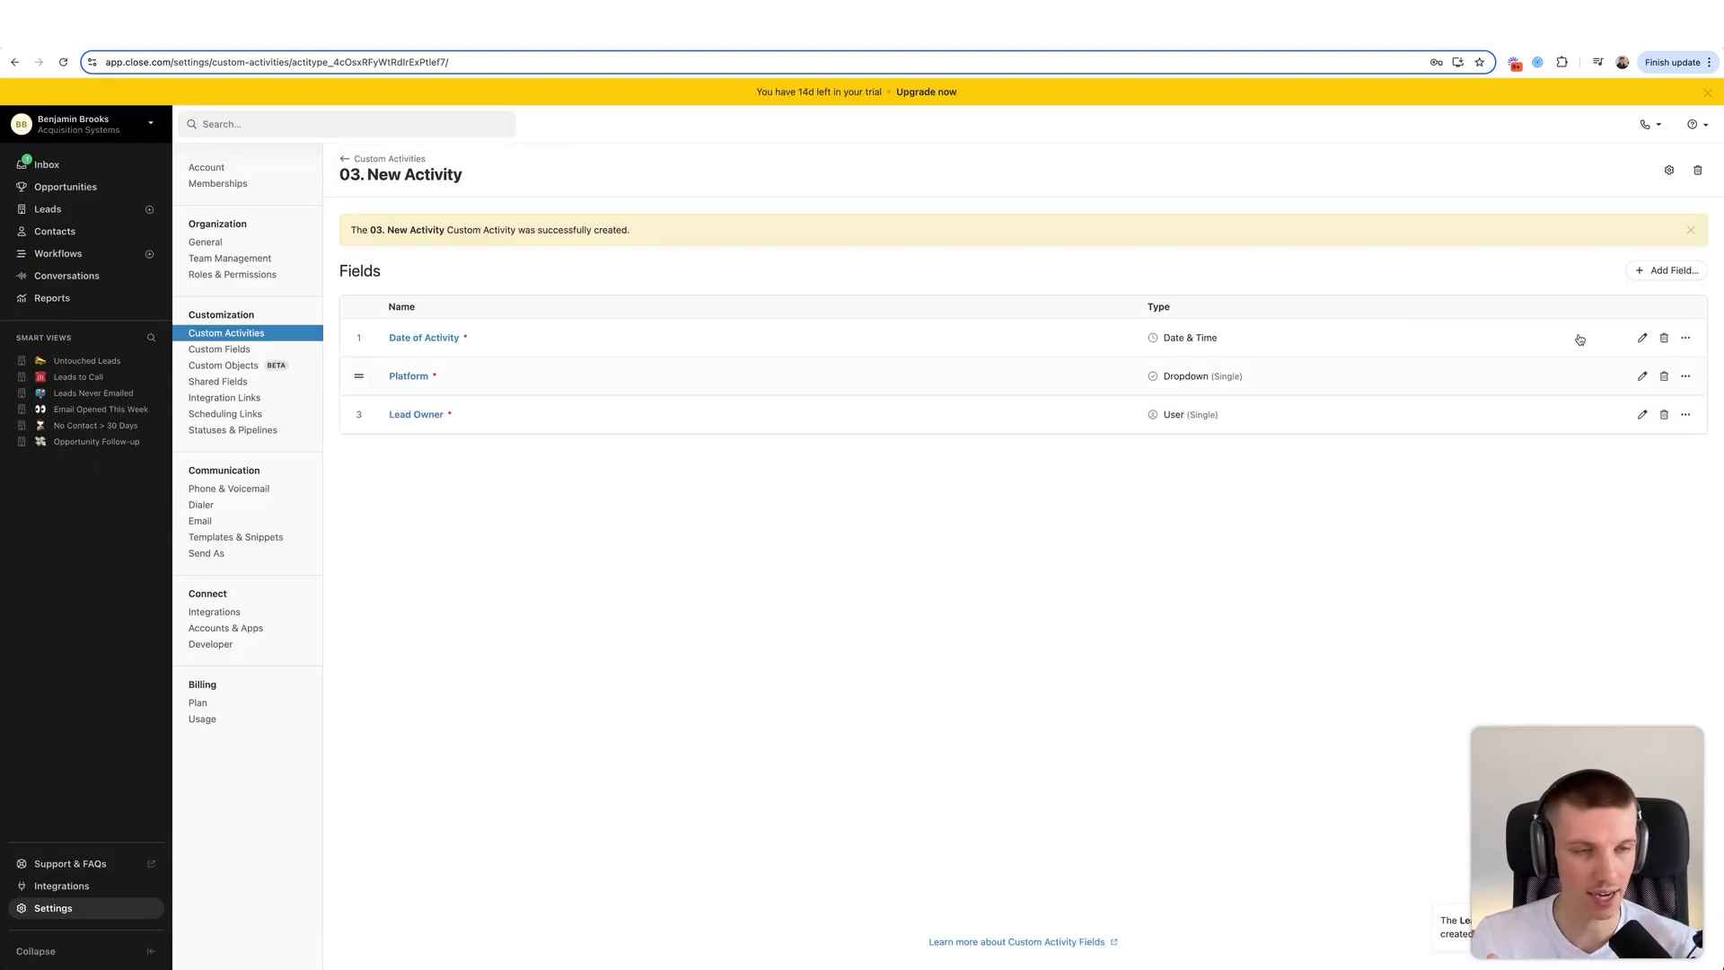
# - Add a Direction Dropdown (Single) field with choices Outbound and Inbound
pyautogui.click(1665, 270)
pyautogui.write('Direction')
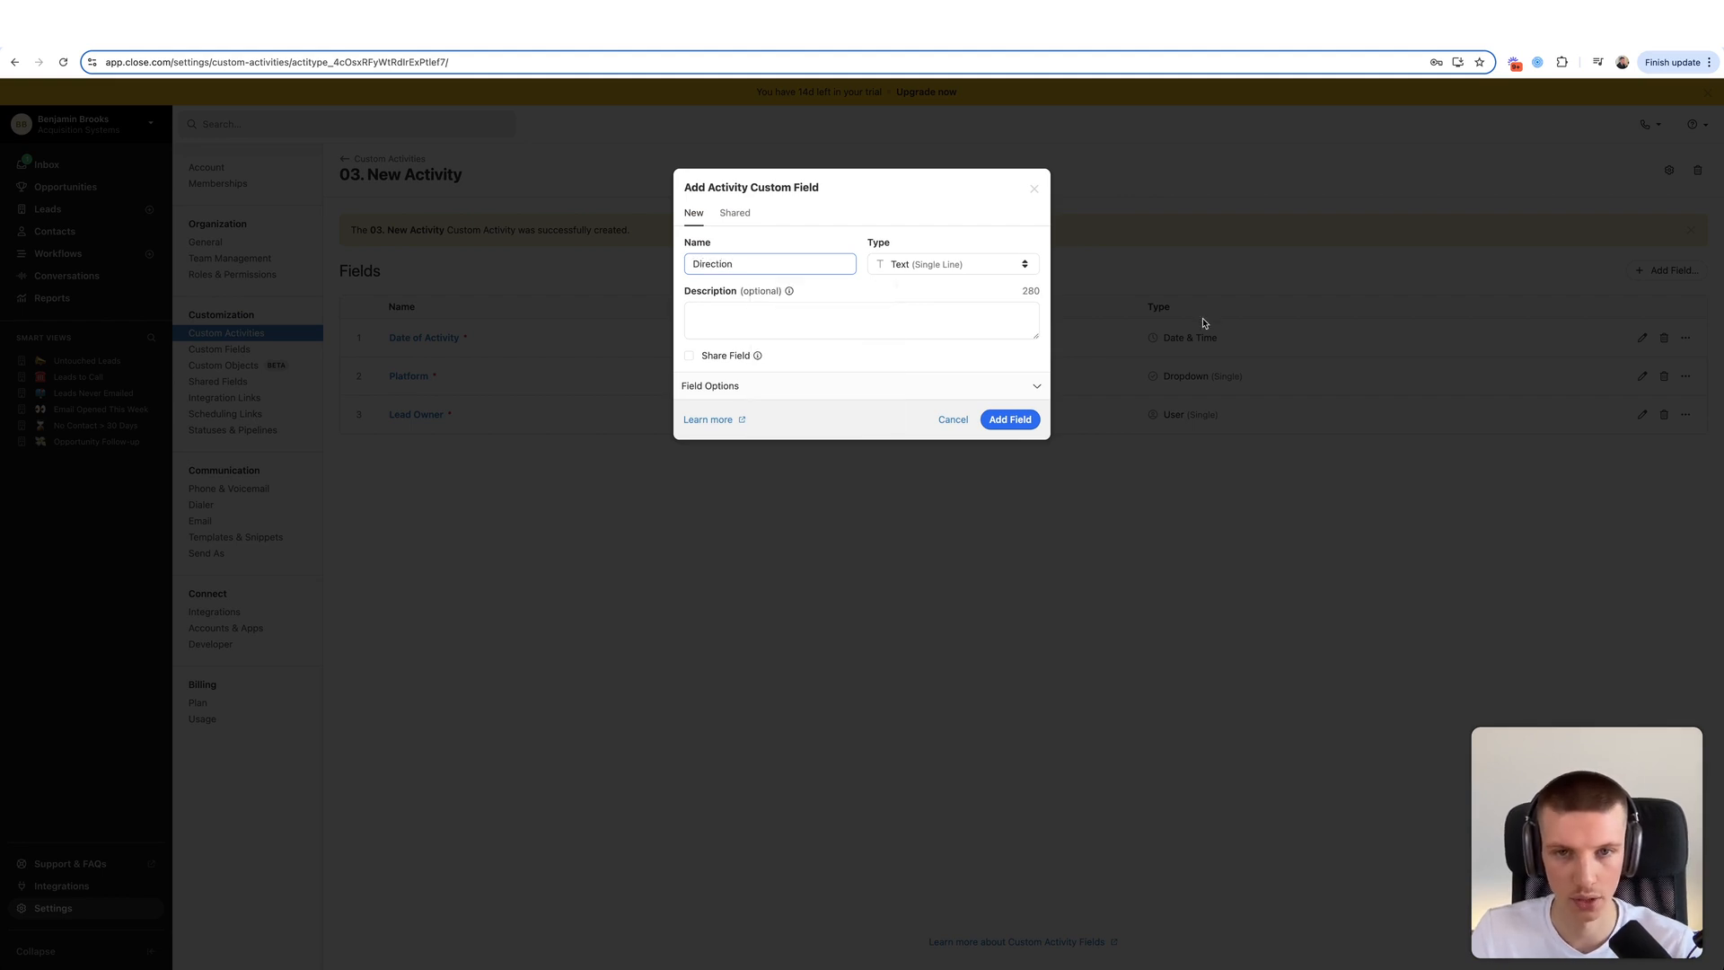
pyautogui.click(934, 263)
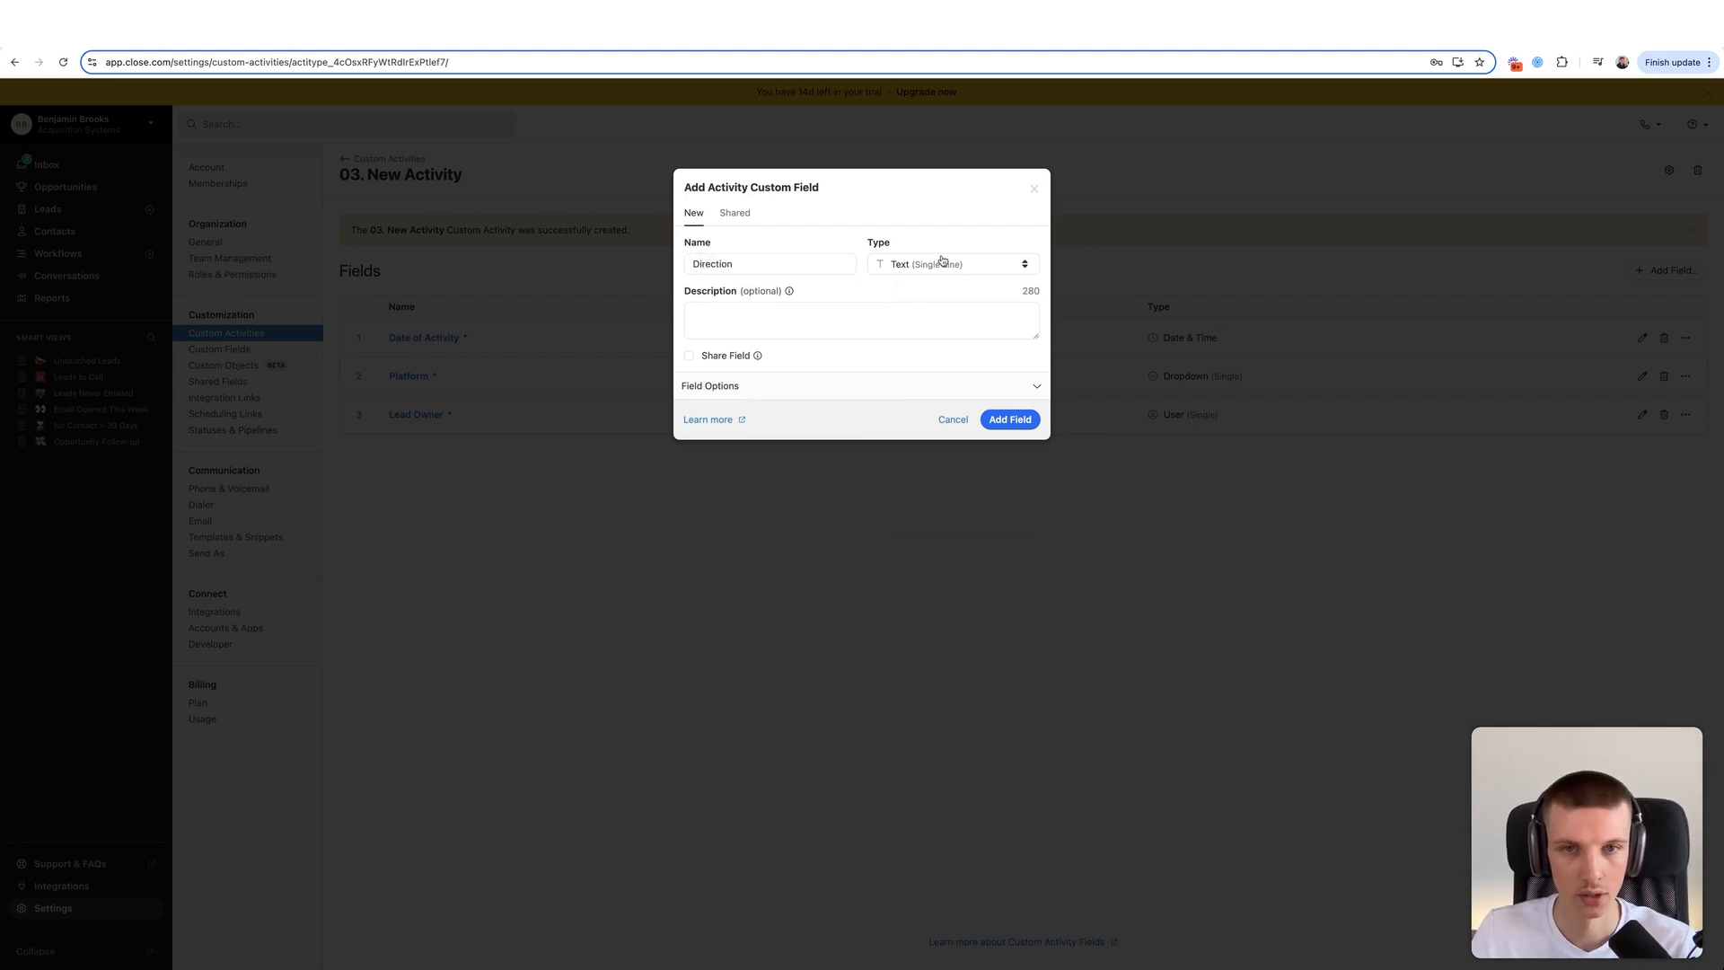
pyautogui.click(938, 315)
pyautogui.click(937, 267)
pyautogui.click(931, 296)
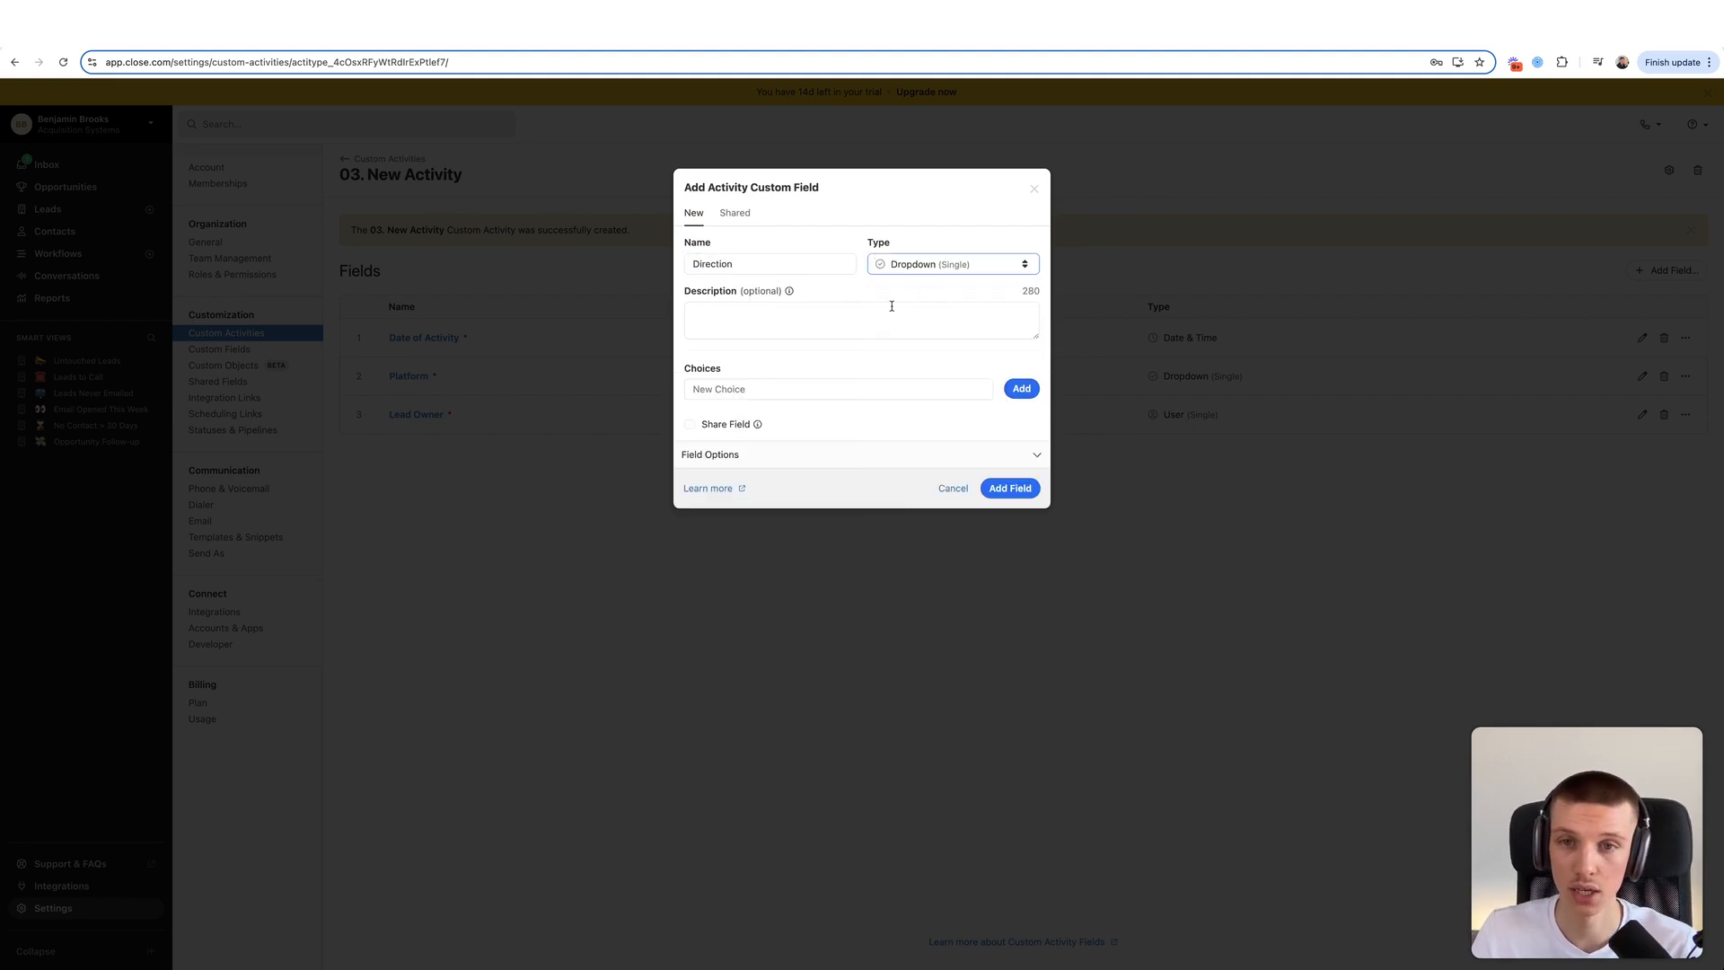
pyautogui.click(784, 388)
pyautogui.write('Outbound')
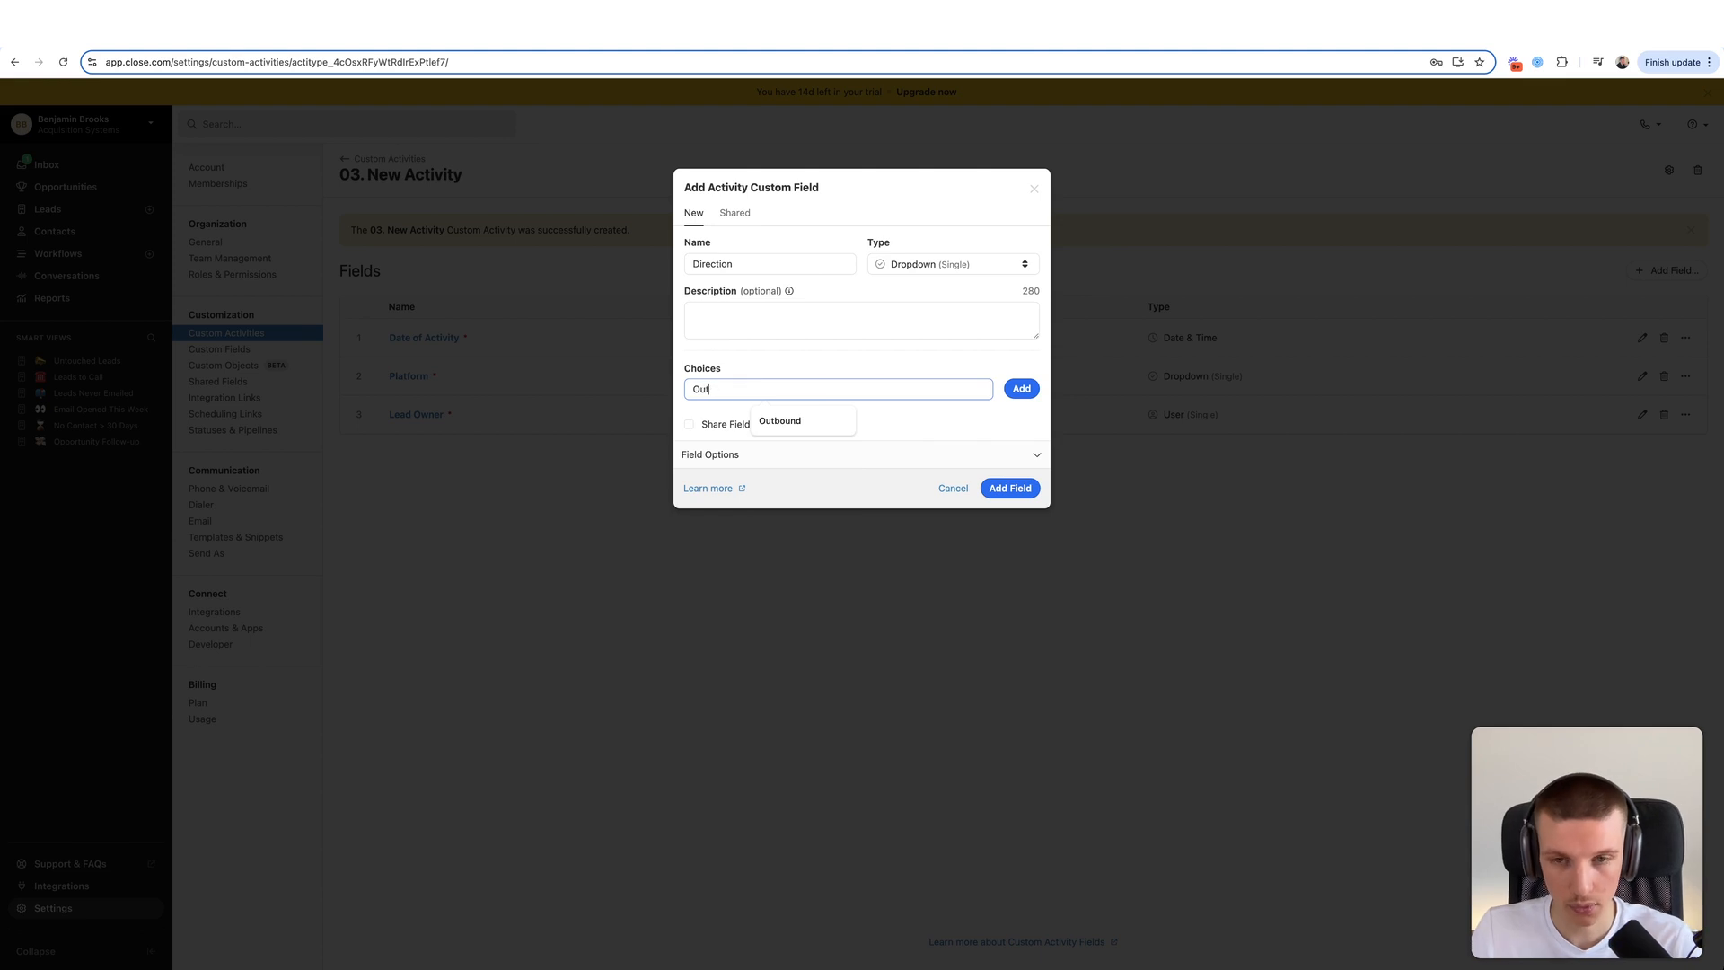
pyautogui.click(1022, 388)
pyautogui.write('Inbound')
pyautogui.click(1015, 395)
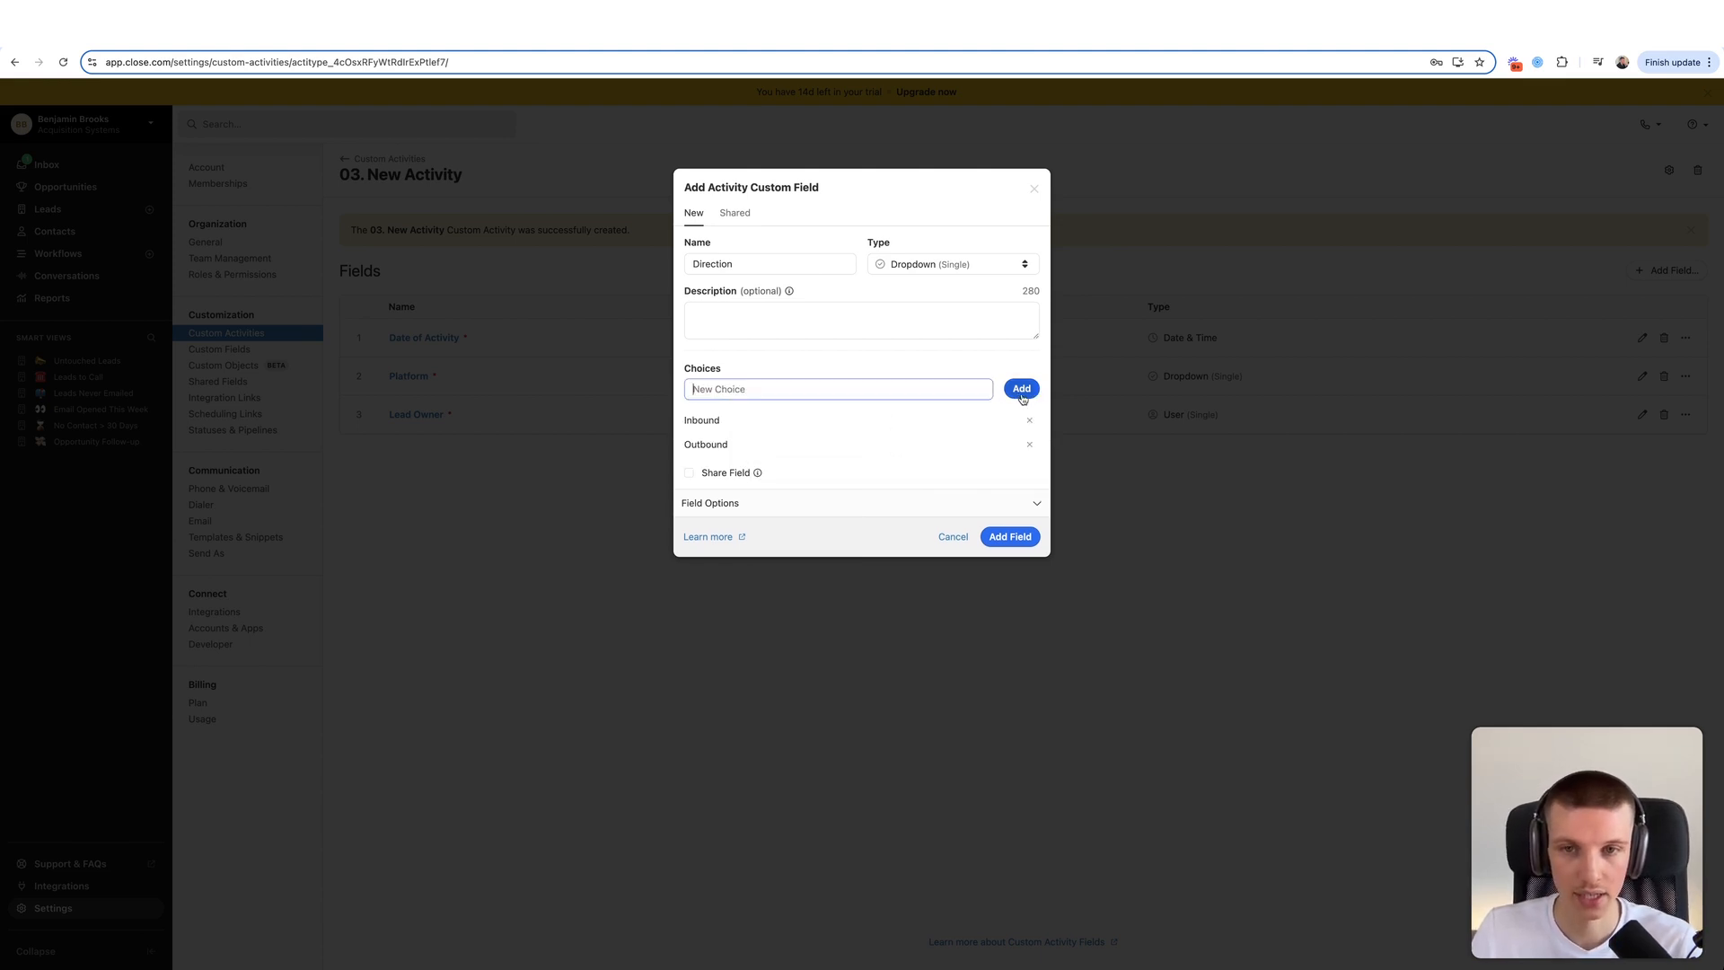
pyautogui.click(999, 536)
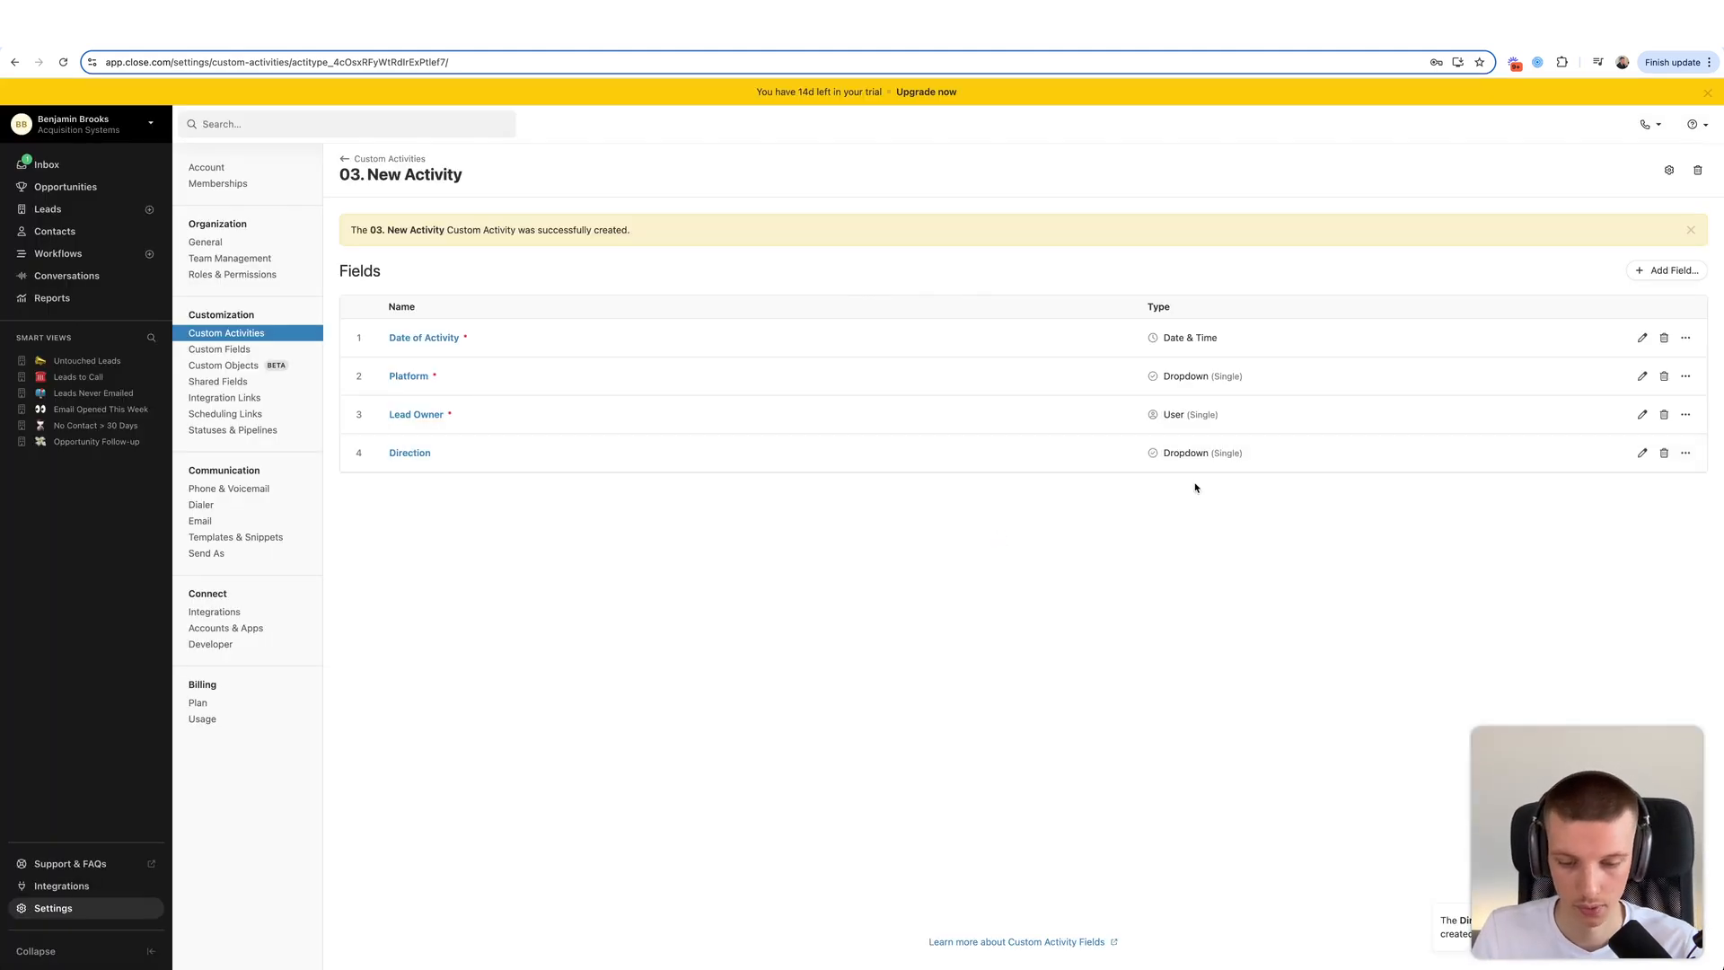
# - Add a Notes field of type Textarea (Rich), then return to the Custom Activities list
pyautogui.click(1662, 272)
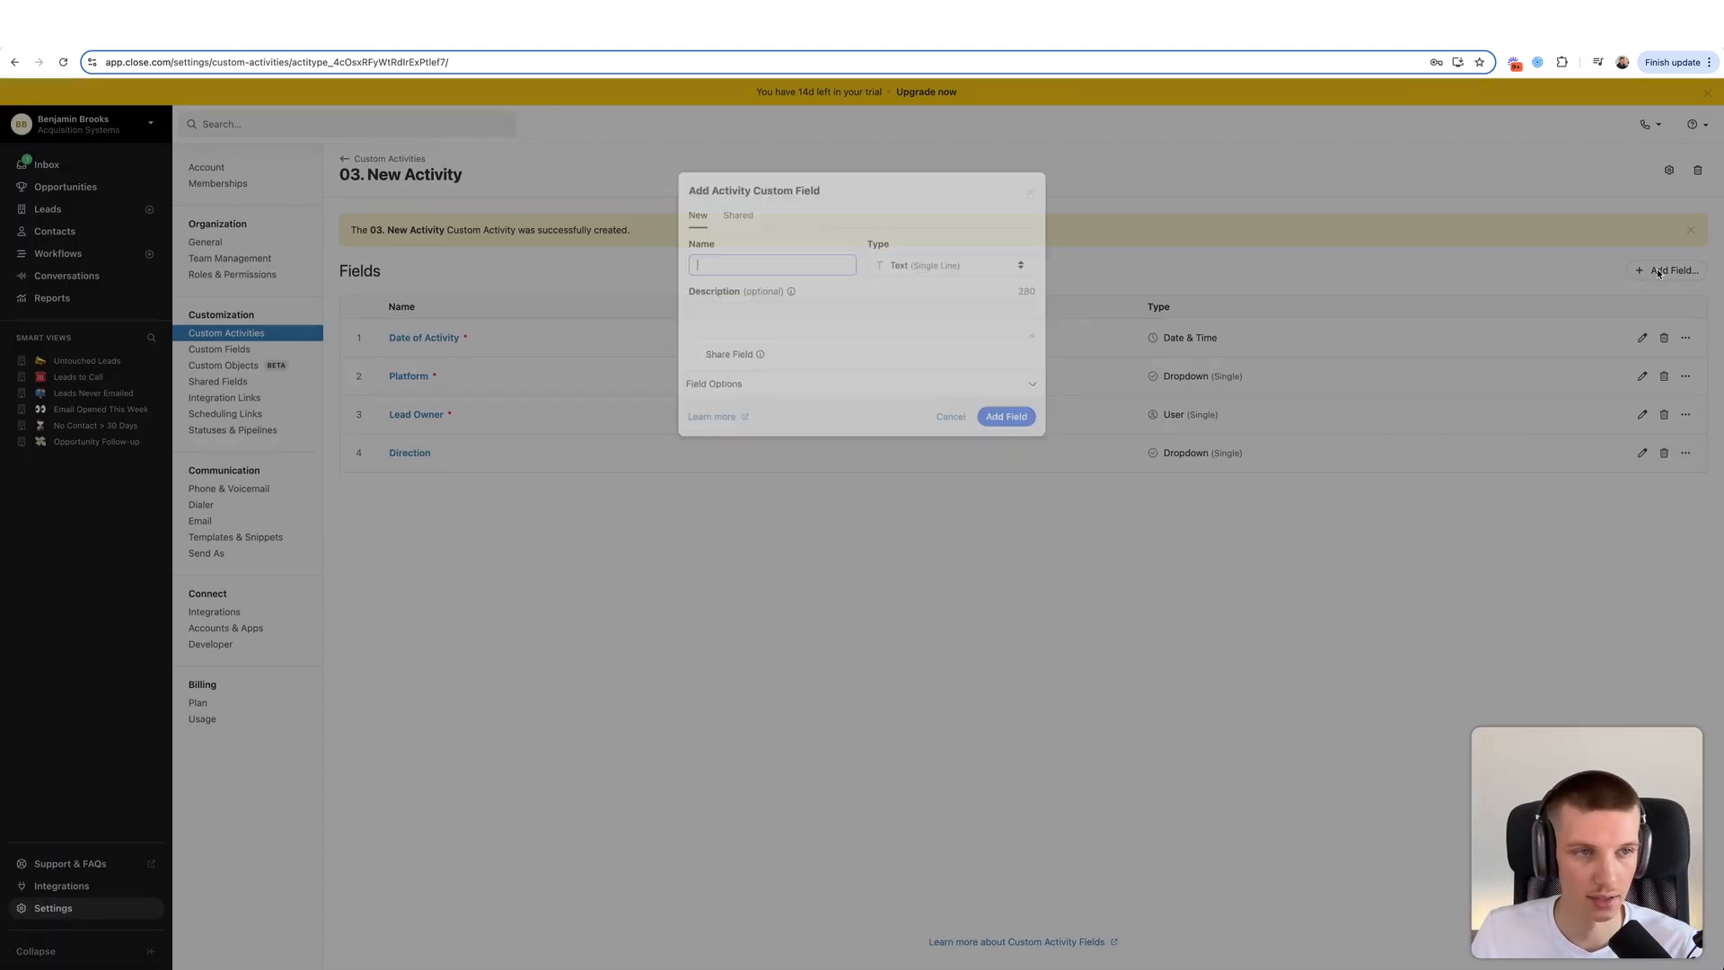
pyautogui.write('Notes')
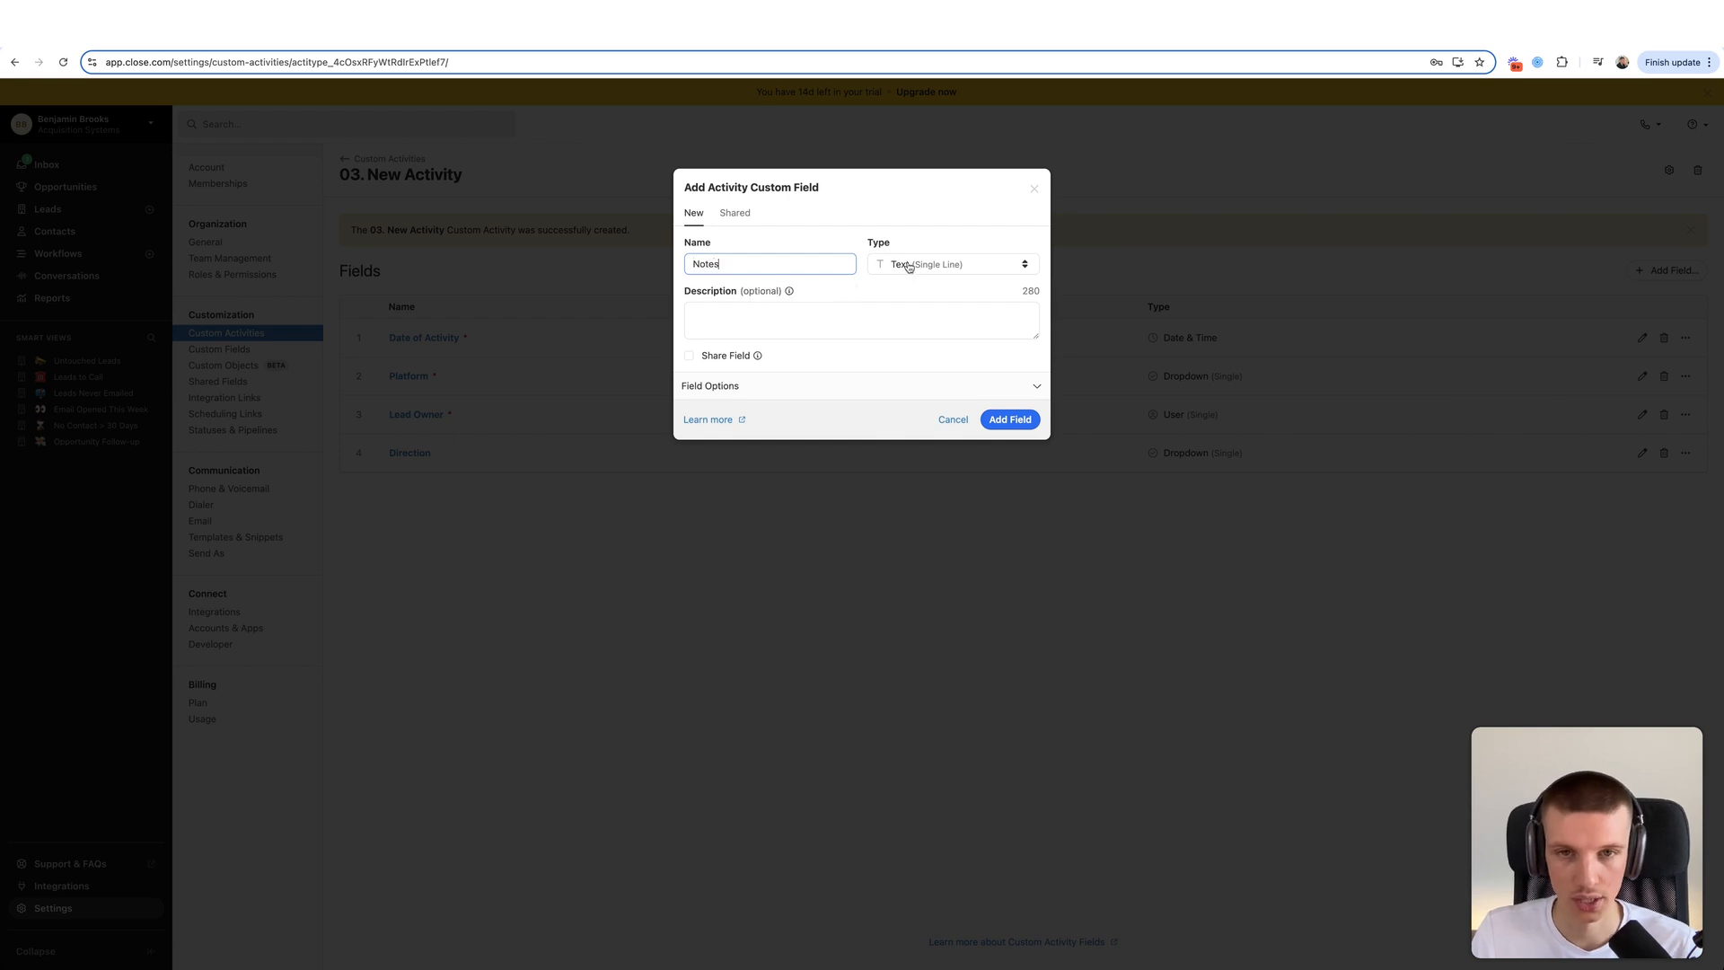
pyautogui.click(968, 268)
pyautogui.click(926, 411)
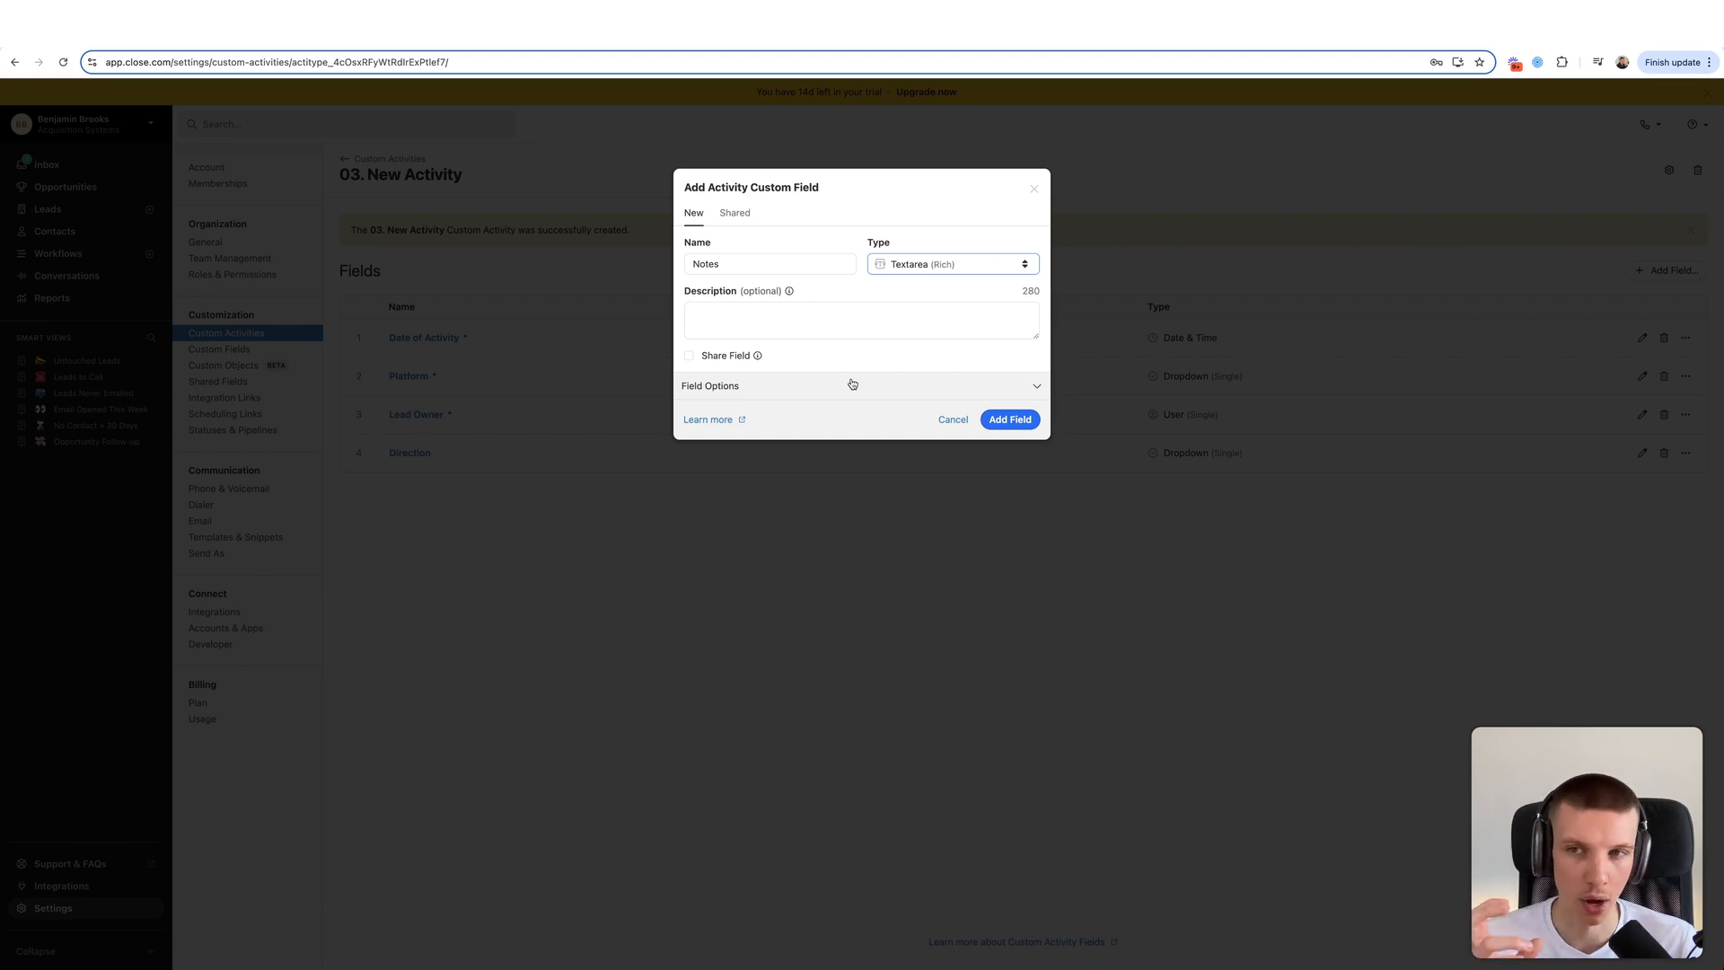
pyautogui.click(849, 243)
pyautogui.click(924, 209)
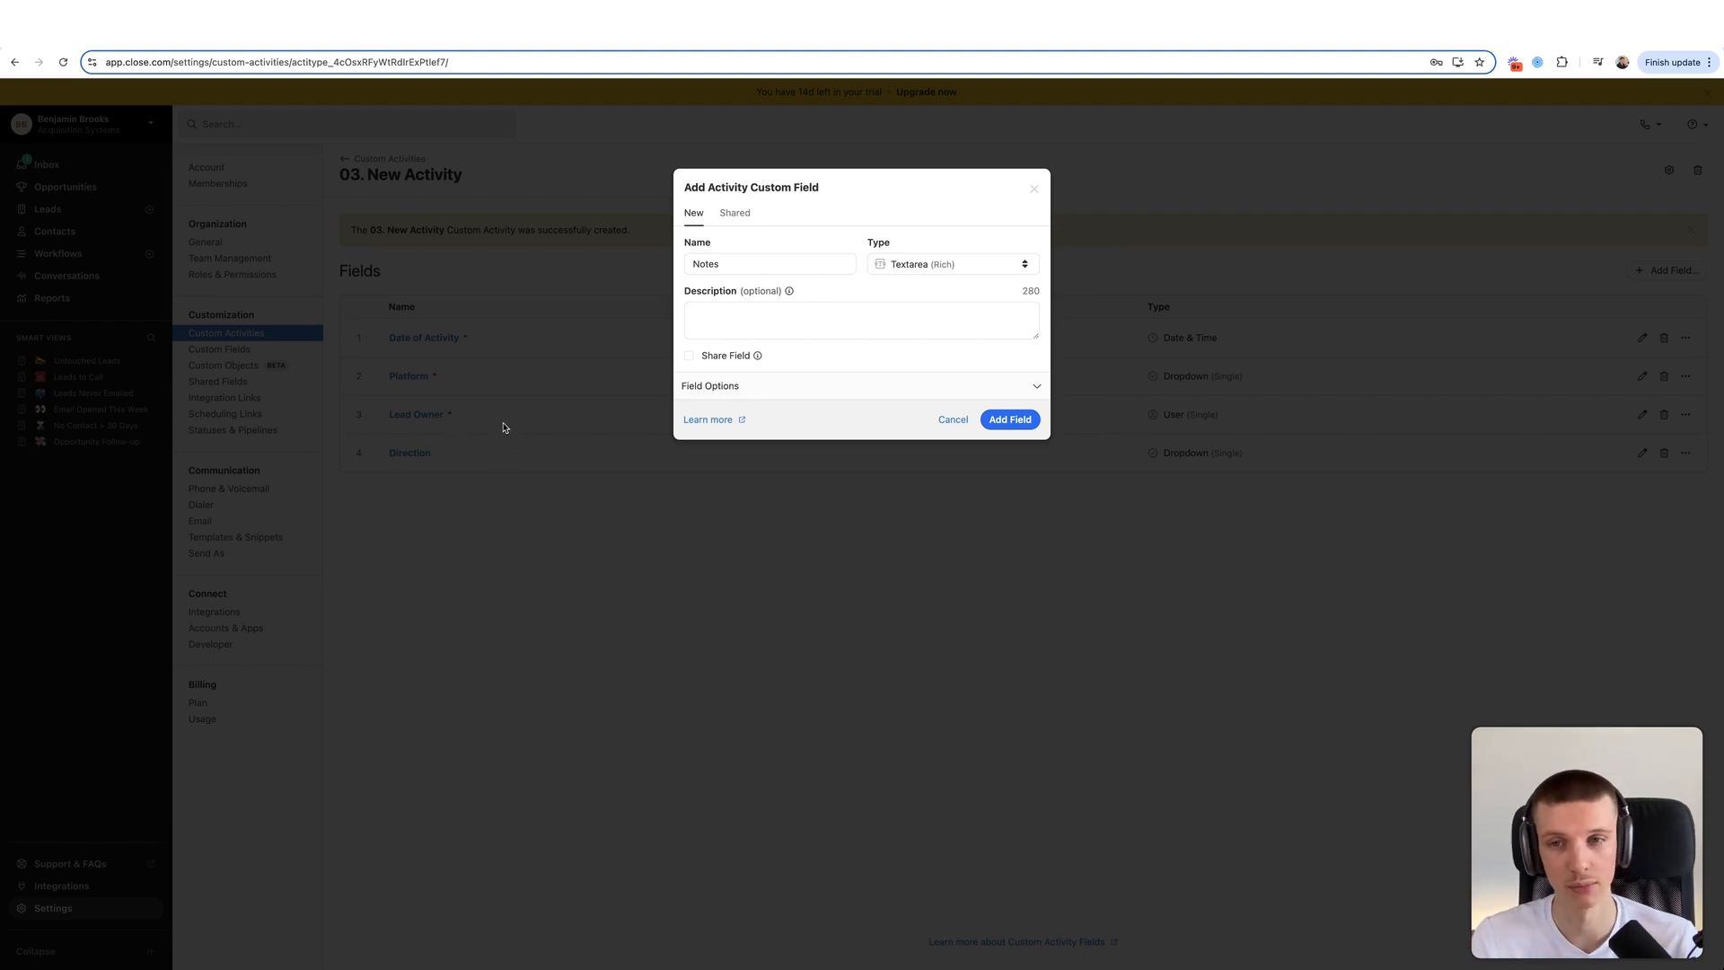
pyautogui.click(742, 313)
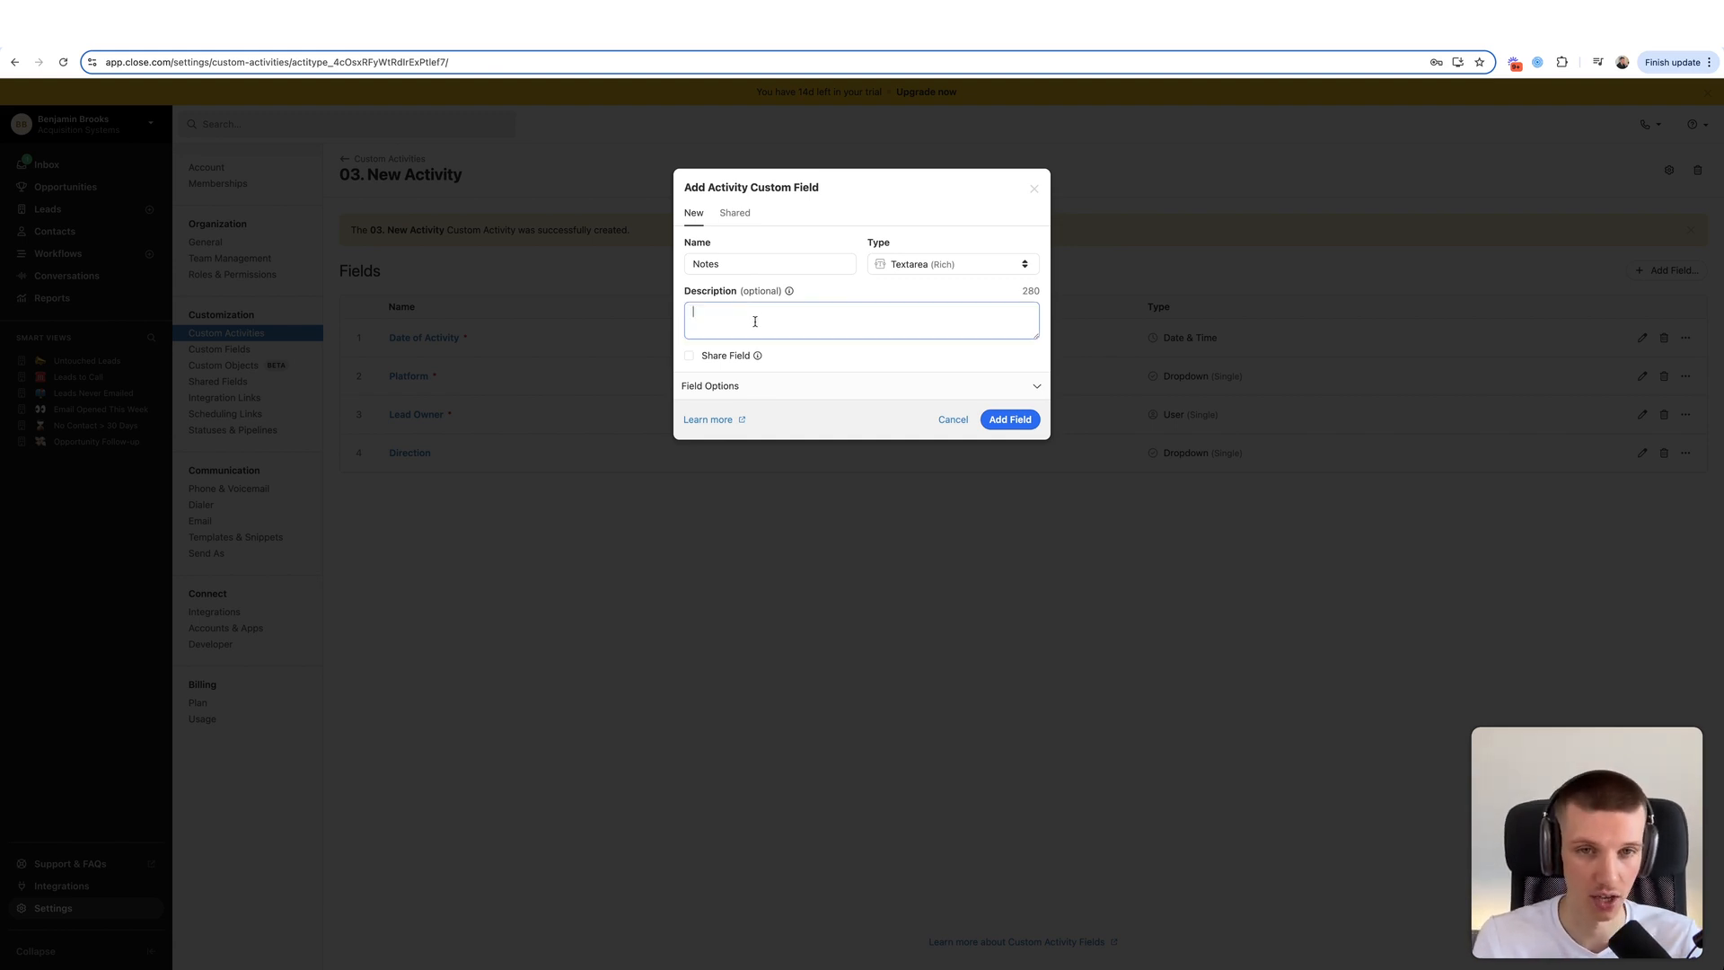
pyautogui.click(1011, 420)
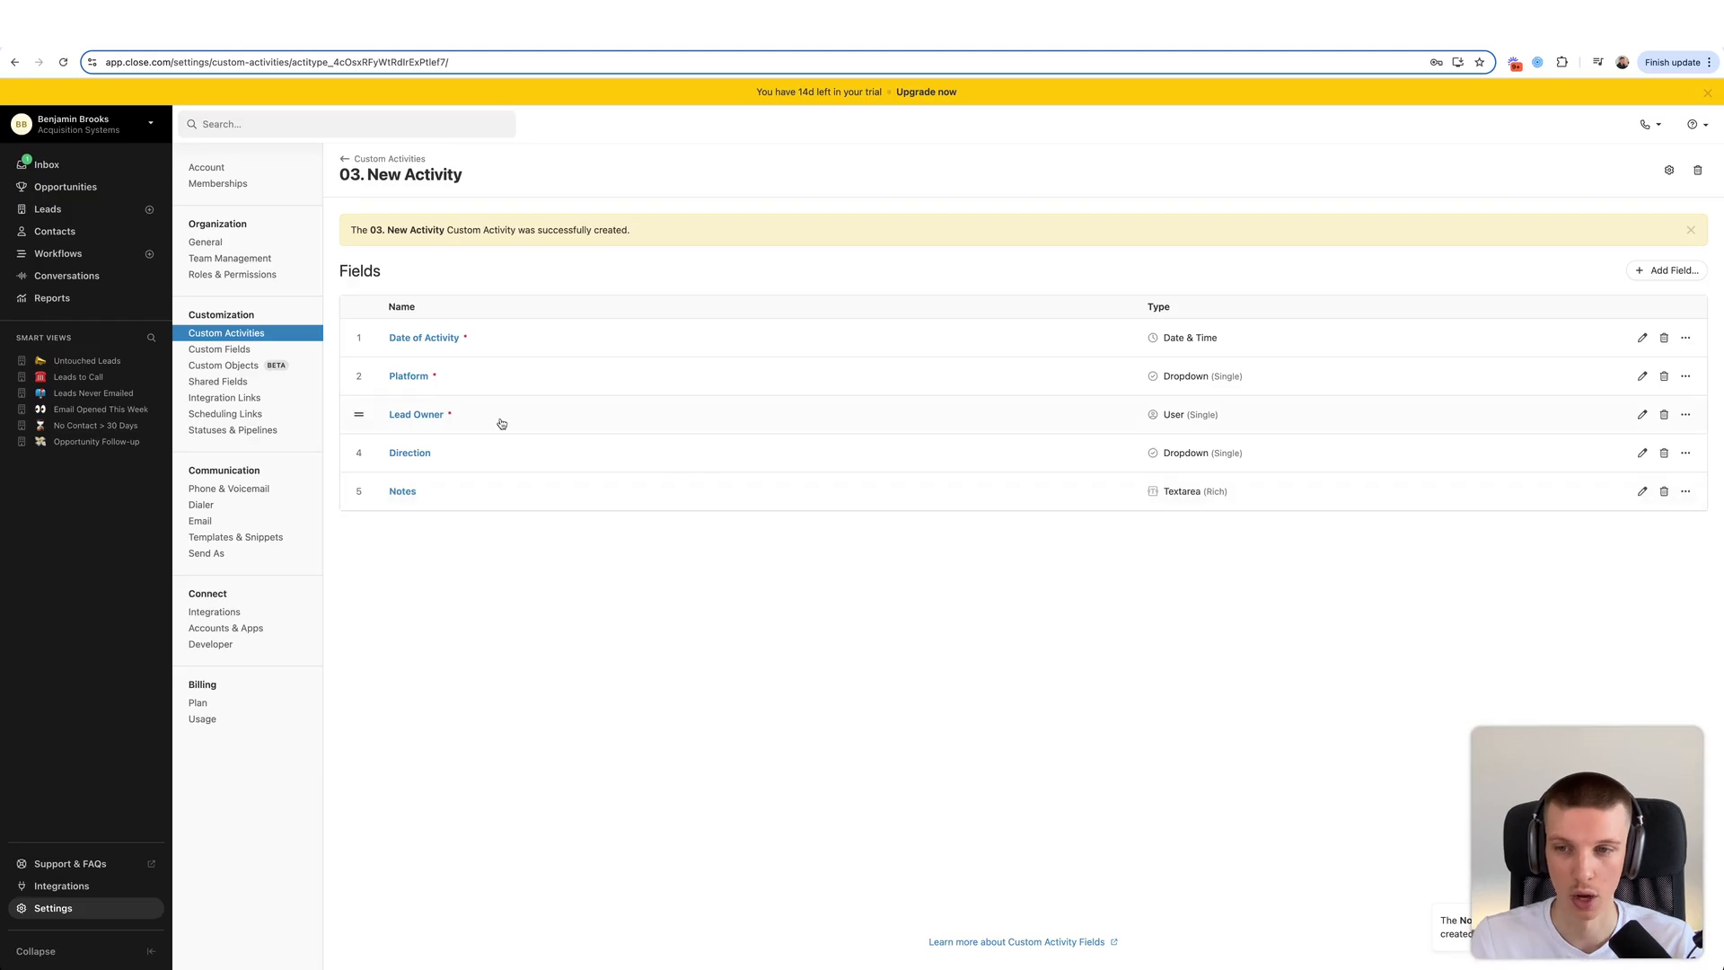
pyautogui.click(367, 160)
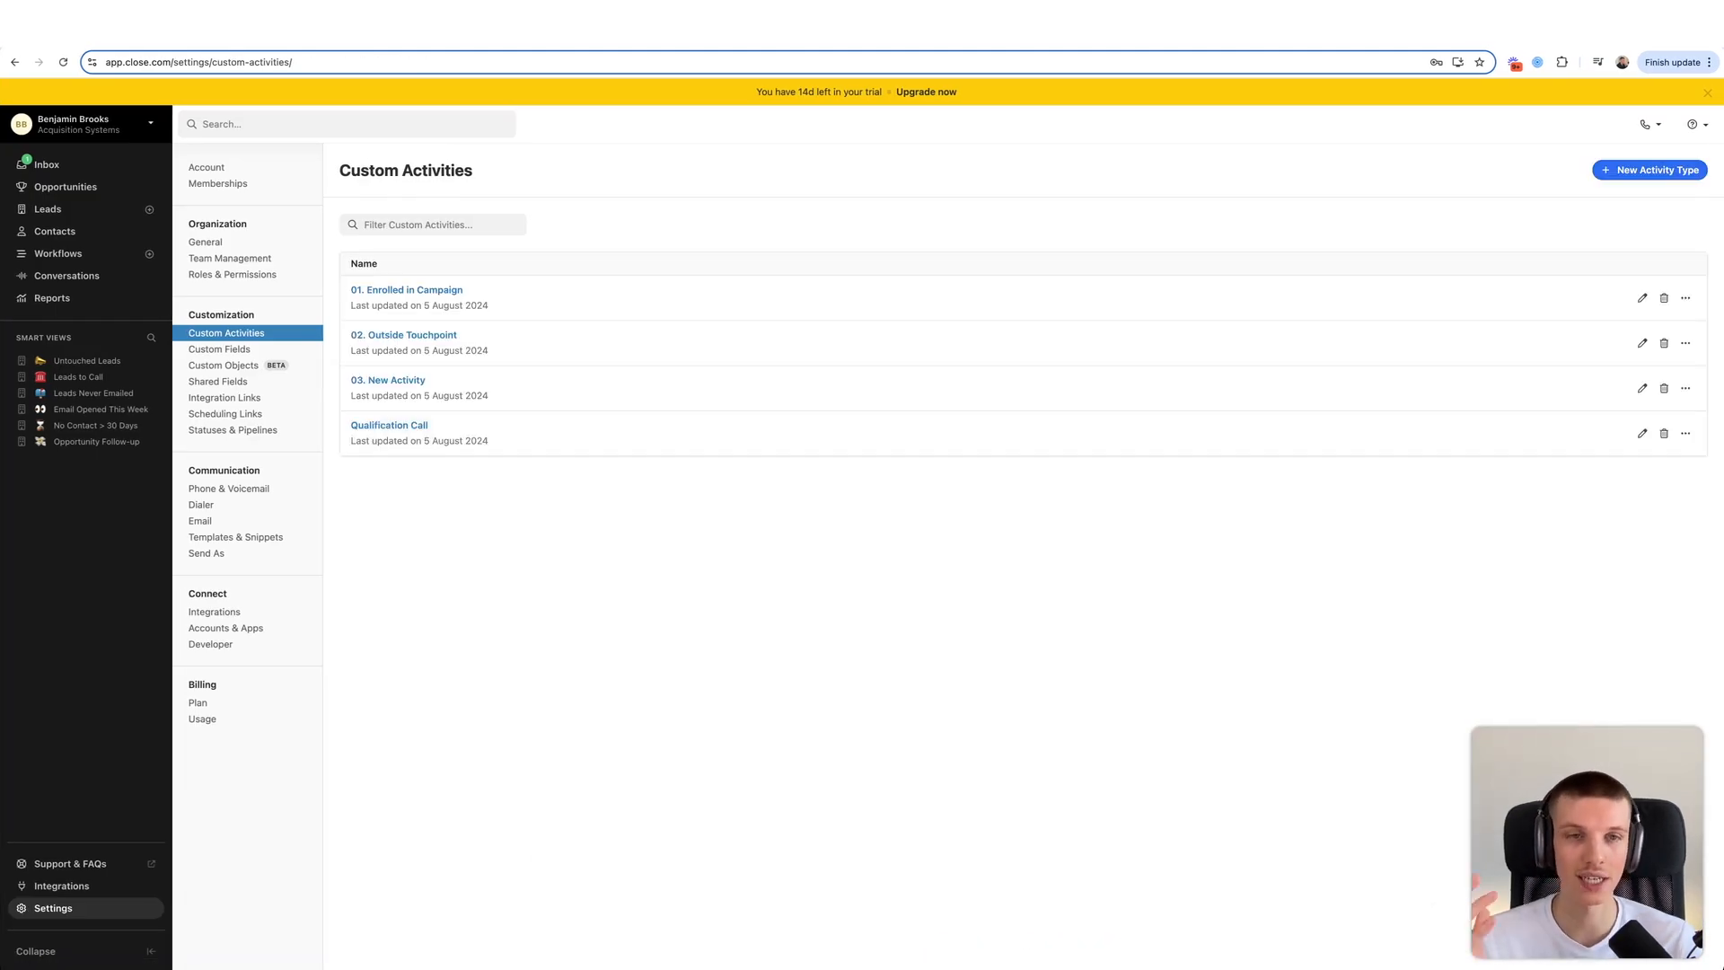
# - Create the 04. Discovery Call Booked activity type and begin adding its first field
pyautogui.click(1625, 172)
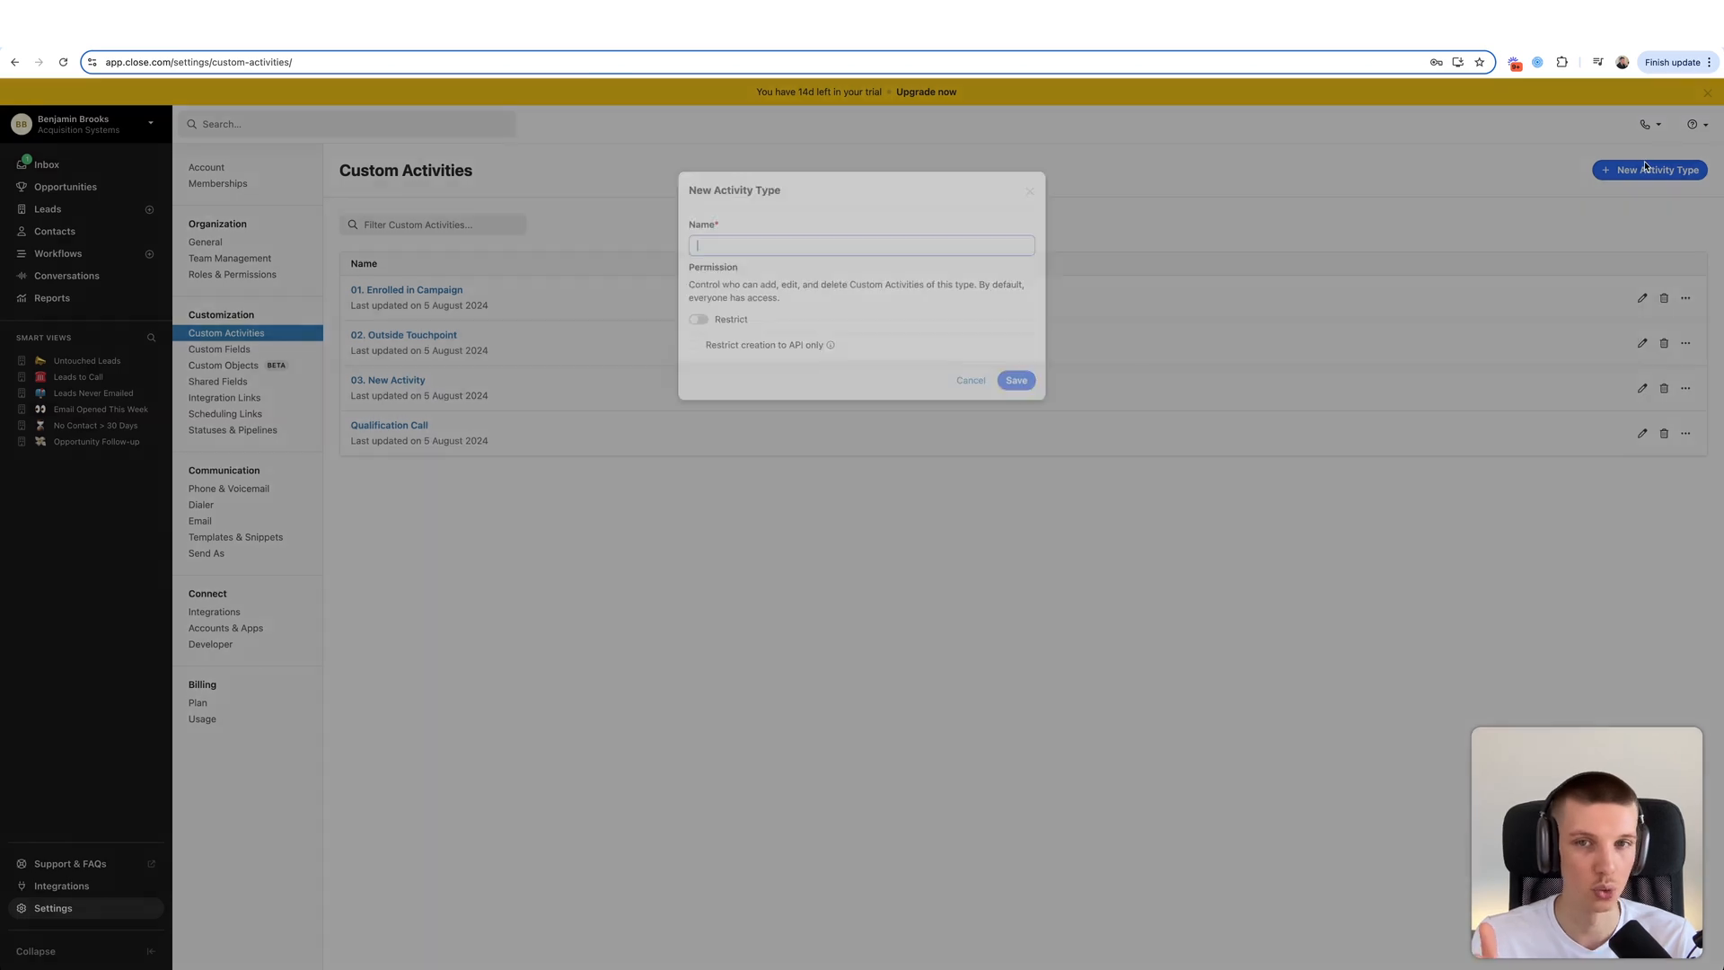
pyautogui.write('04. Discovery Call Booked')
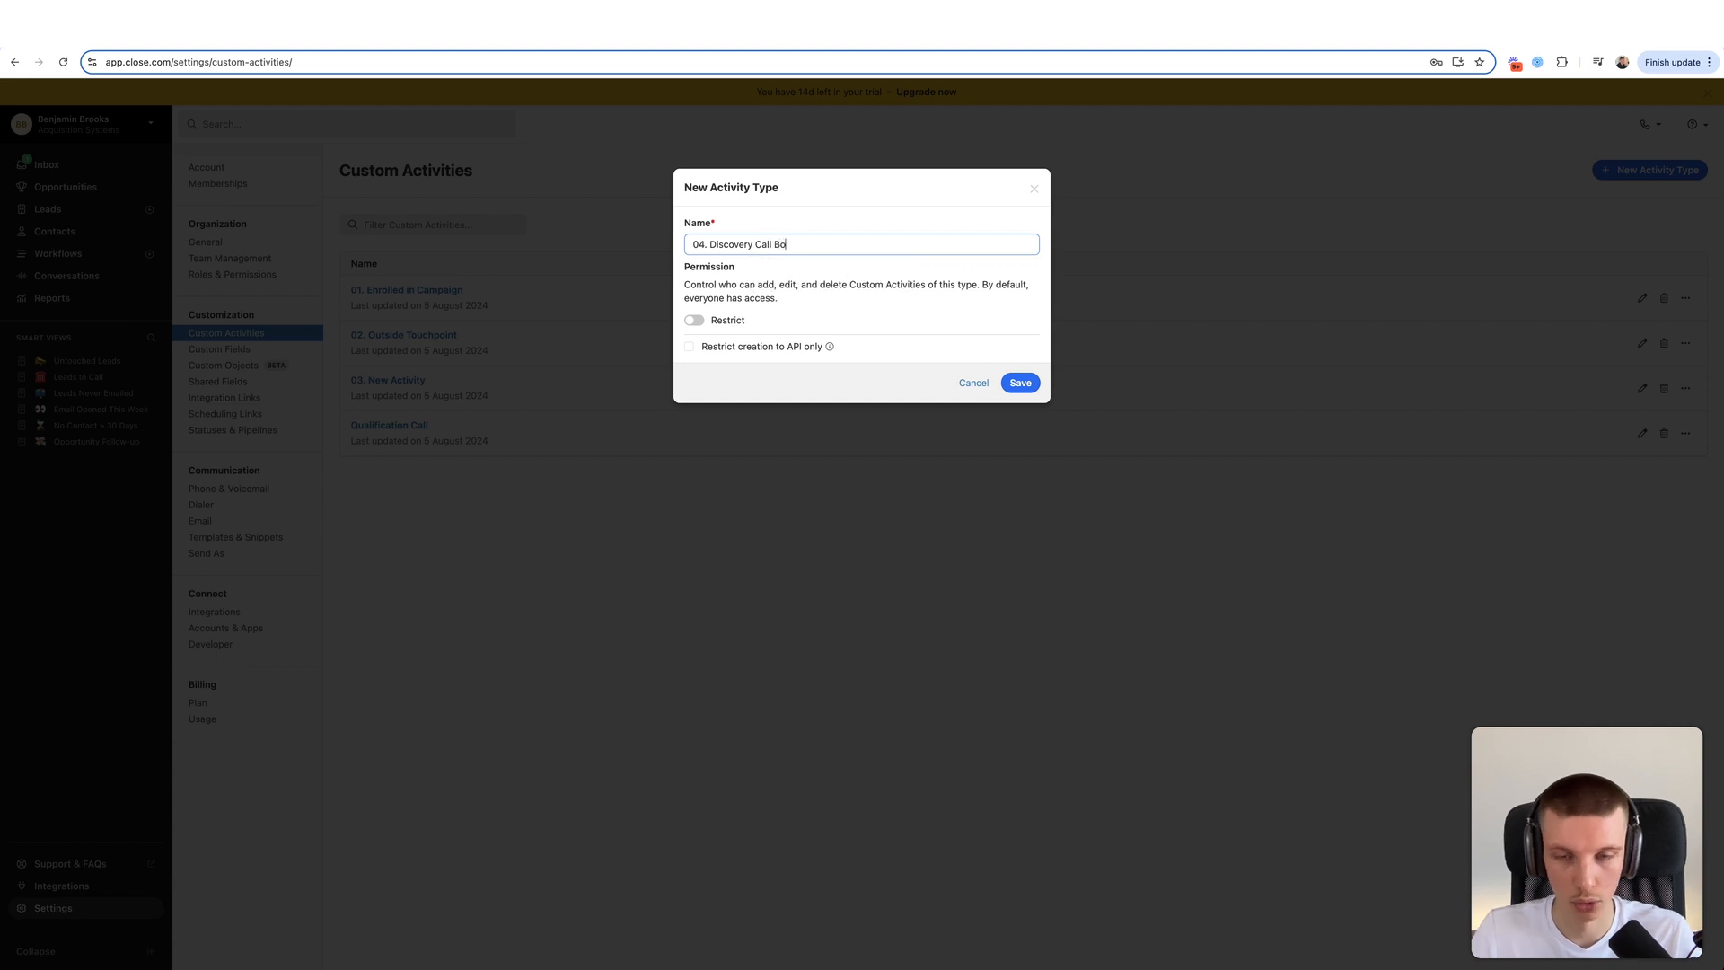
pyautogui.click(1036, 382)
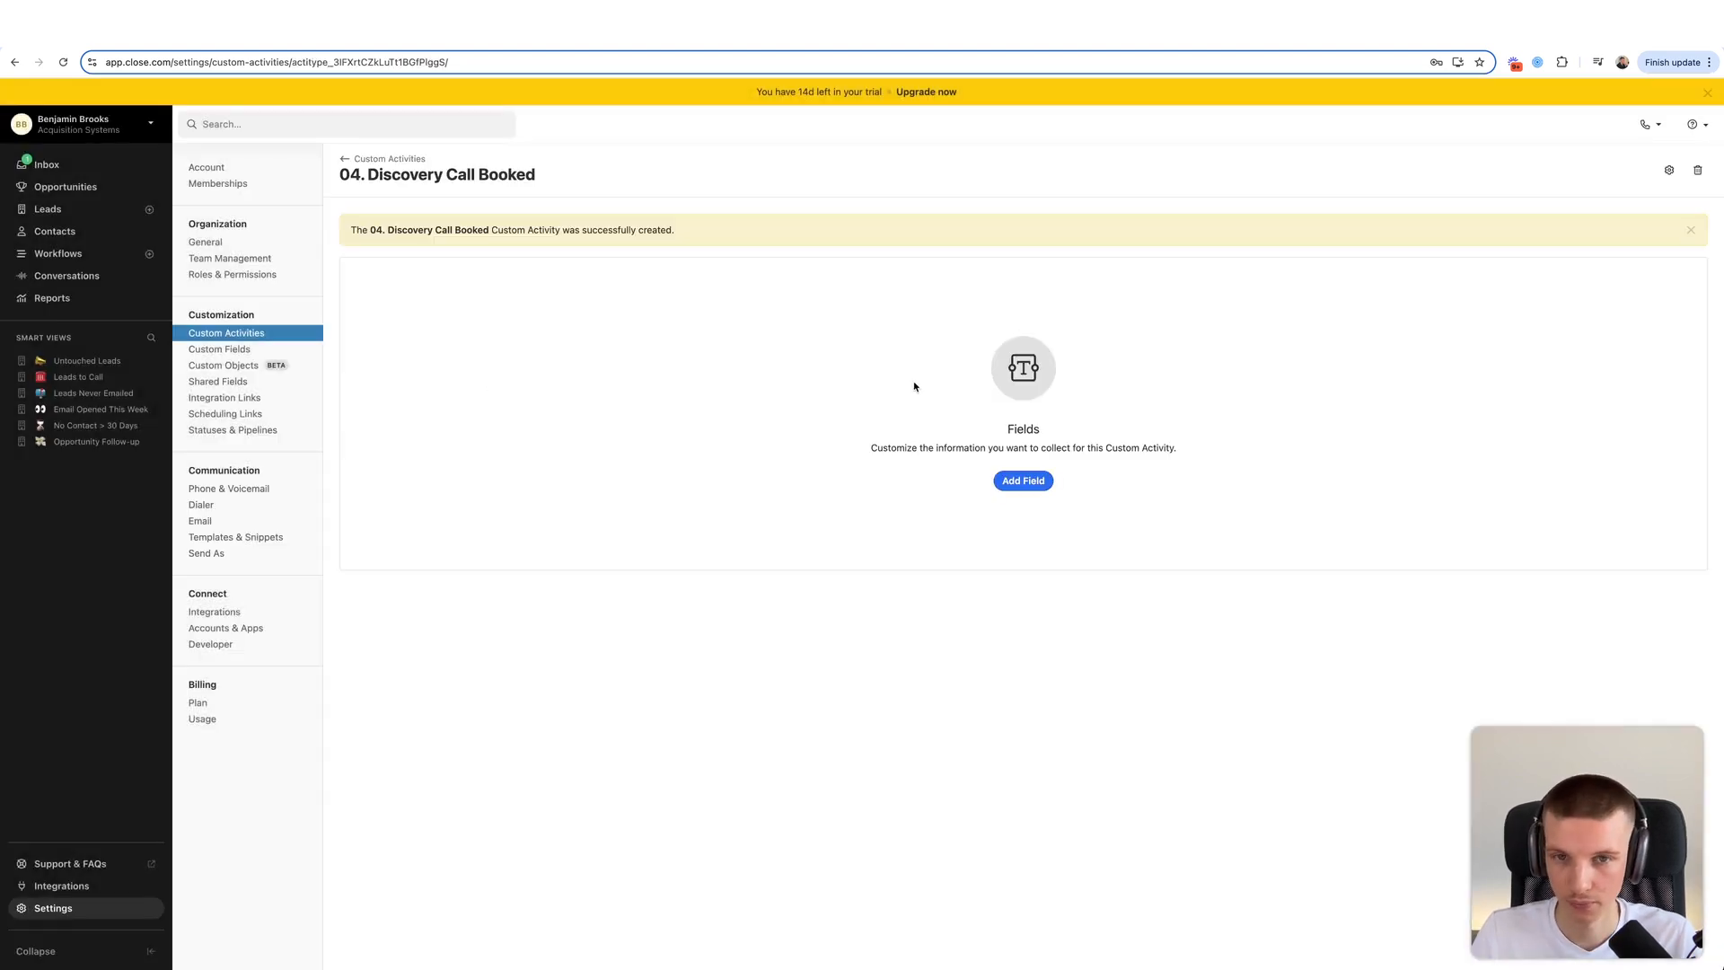
pyautogui.click(1022, 480)
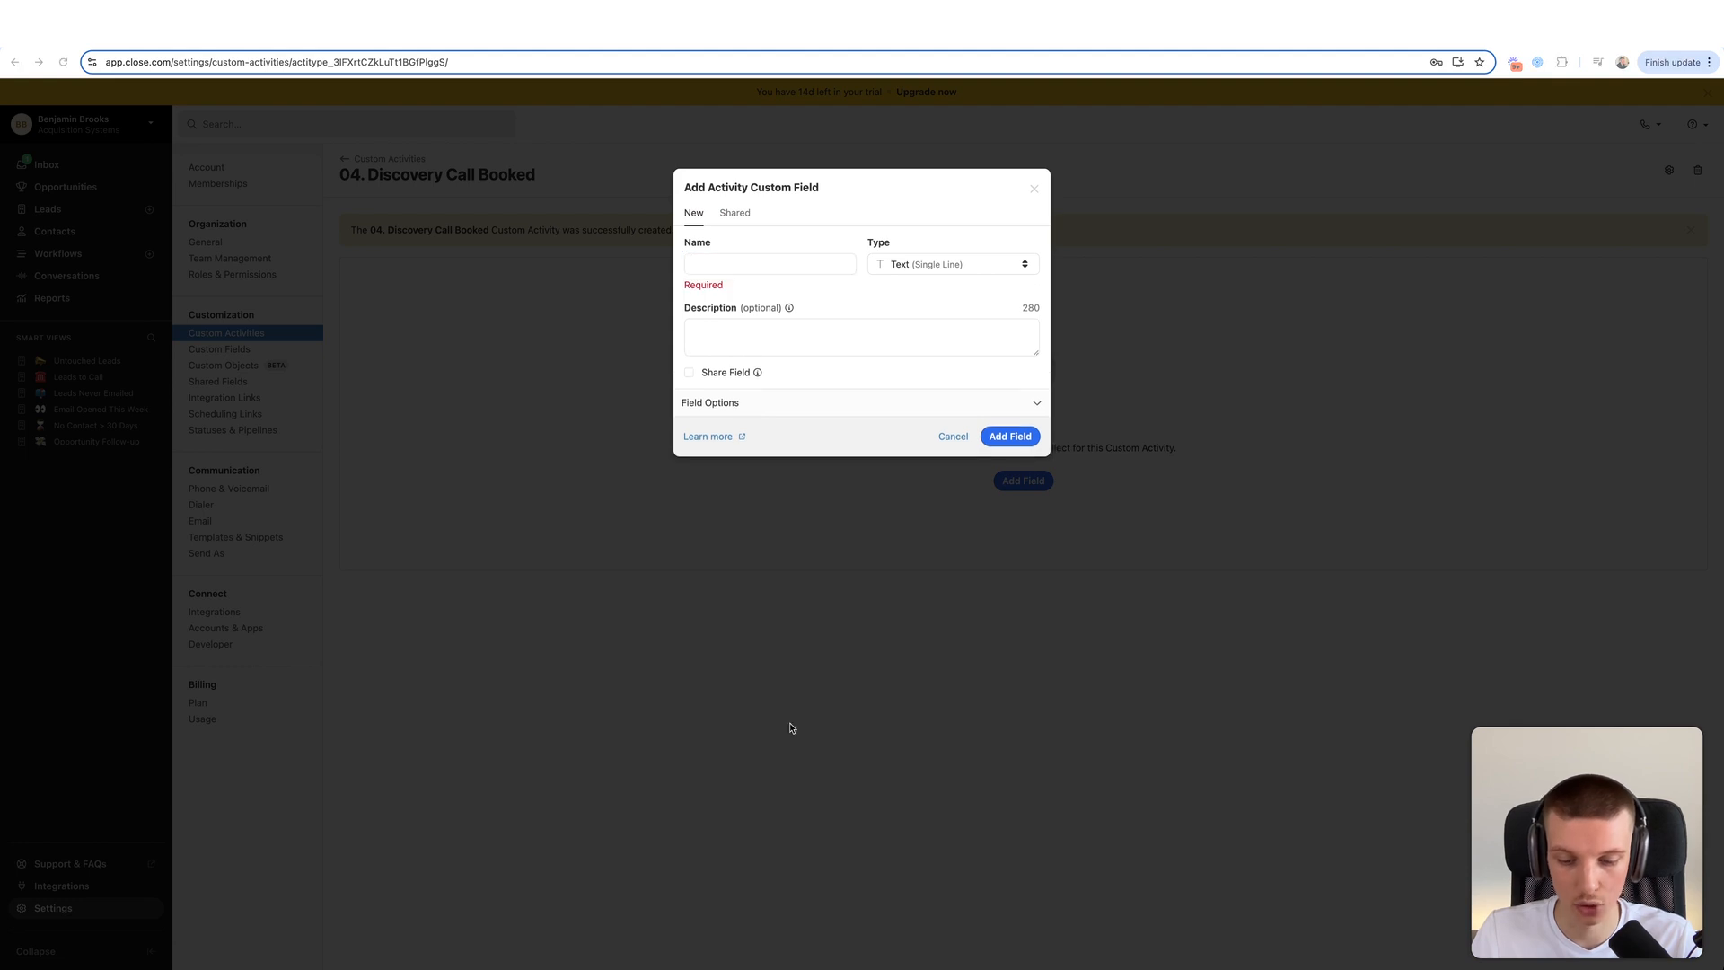
# - Add a required Date & Time field named Date of Activity
pyautogui.click(736, 260)
pyautogui.write('Date of Activity')
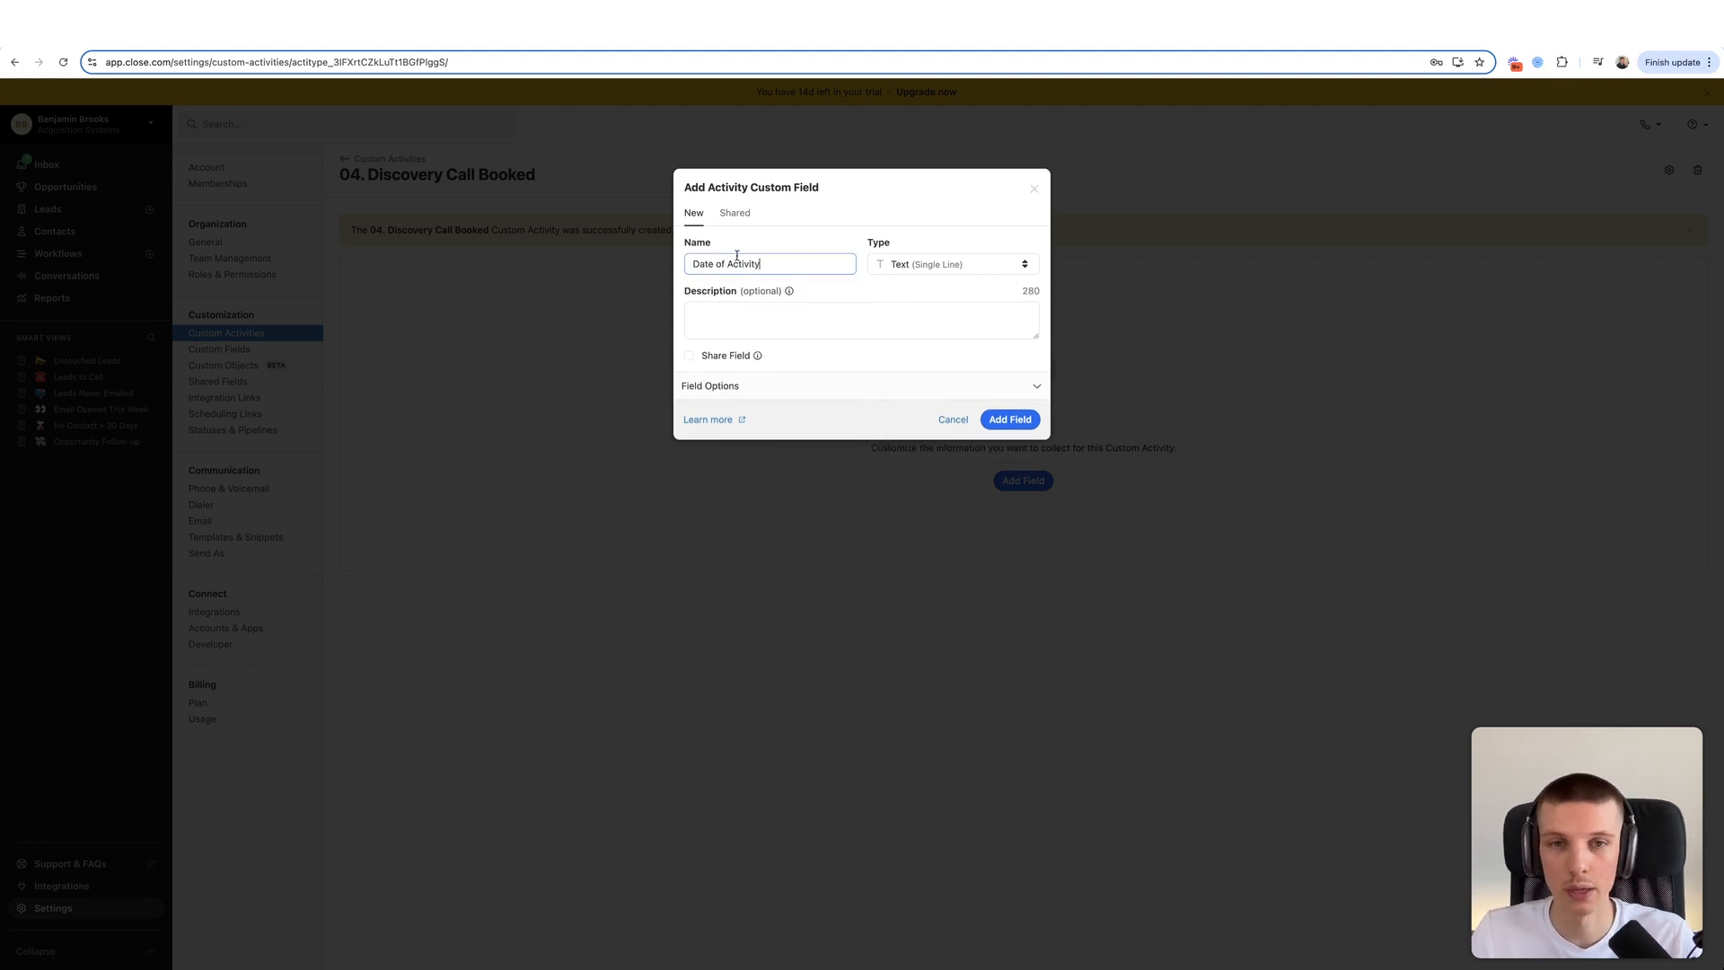
pyautogui.click(907, 263)
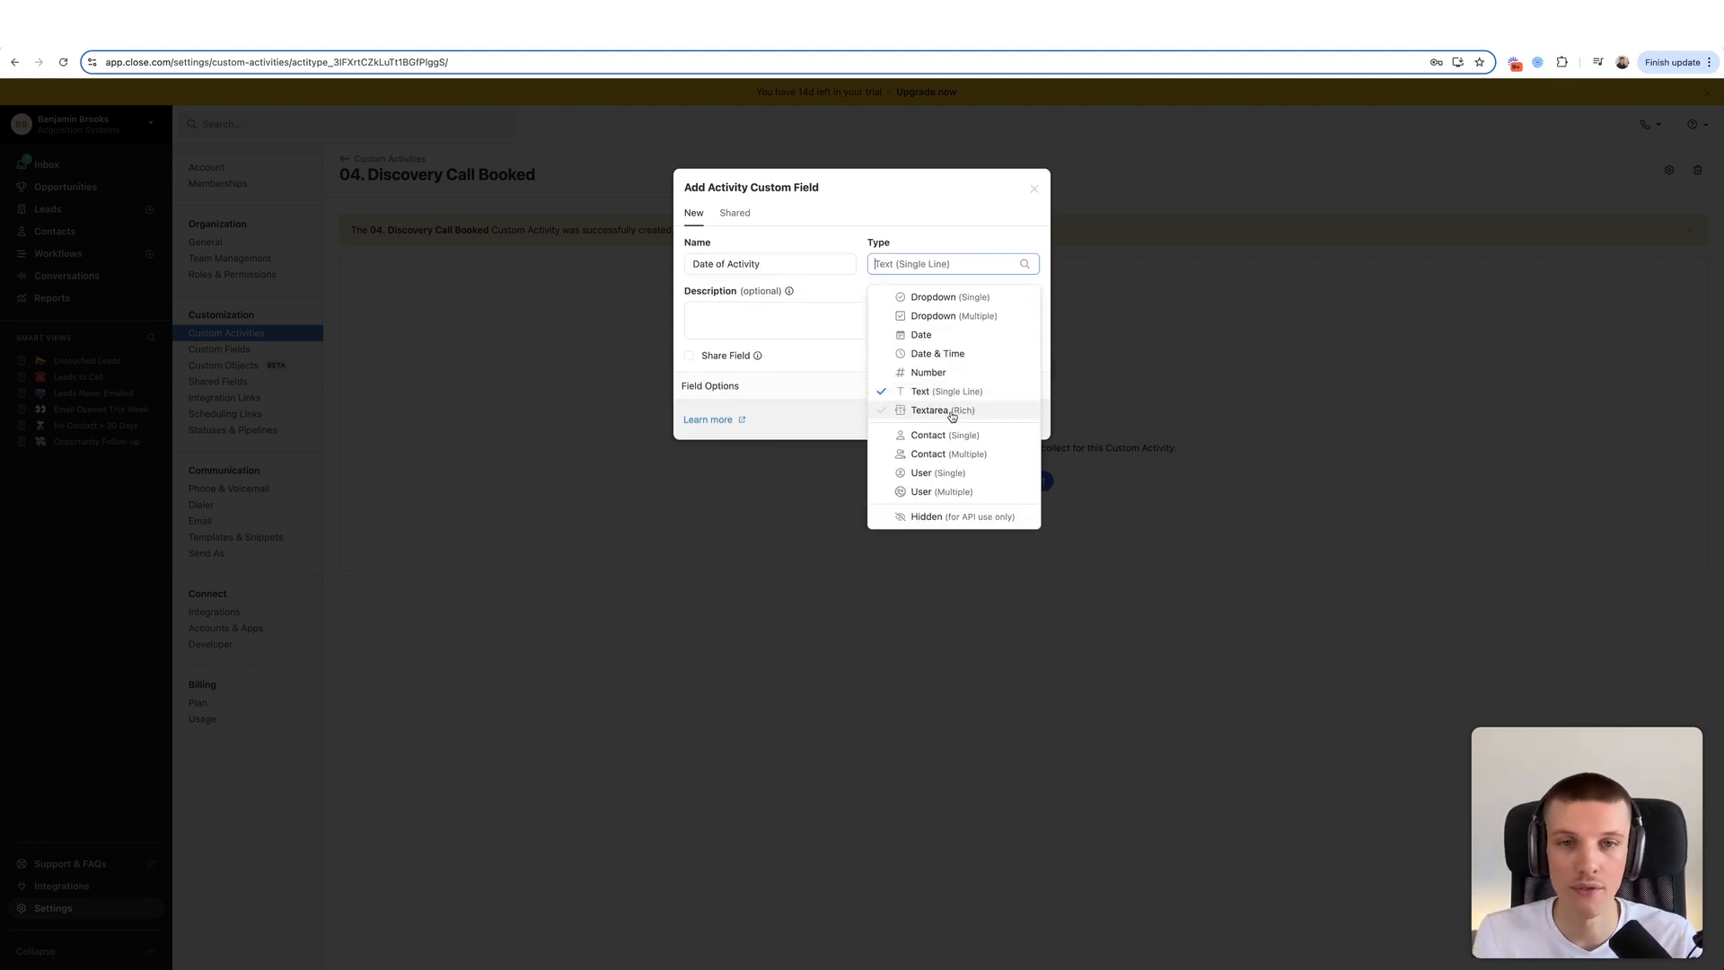
pyautogui.click(951, 355)
pyautogui.click(820, 382)
pyautogui.click(741, 418)
pyautogui.click(1003, 537)
# - Add a second required Date & Time field named Date of Call
pyautogui.click(1022, 480)
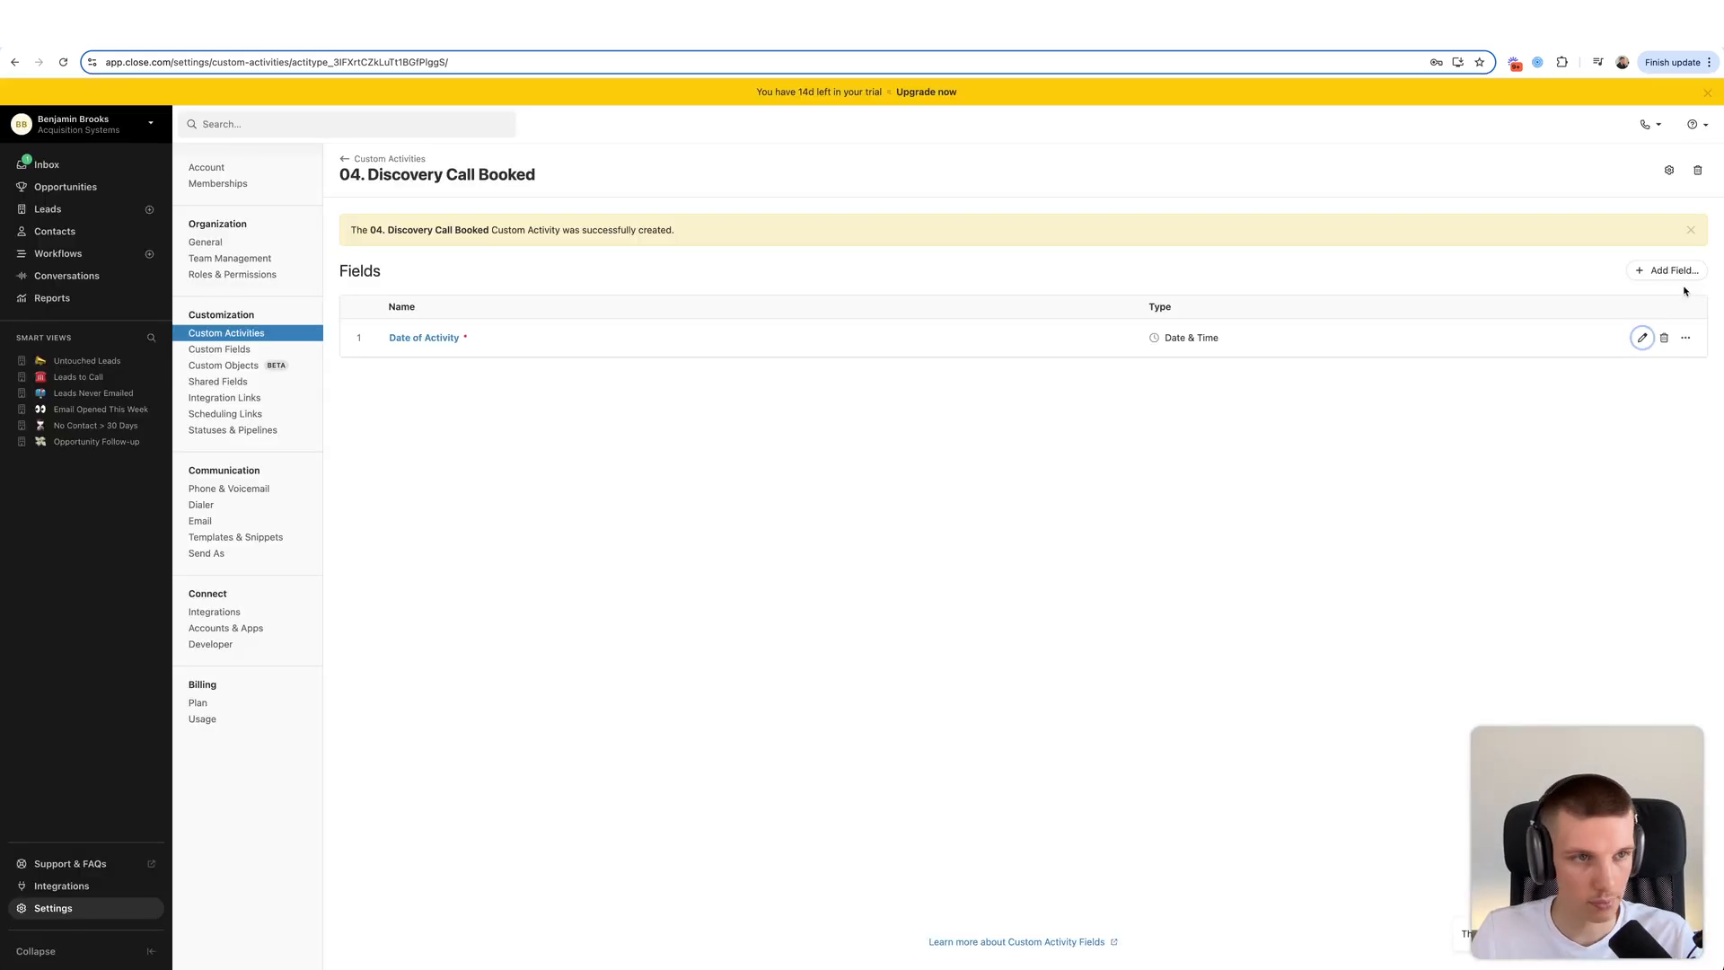
pyautogui.click(1666, 270)
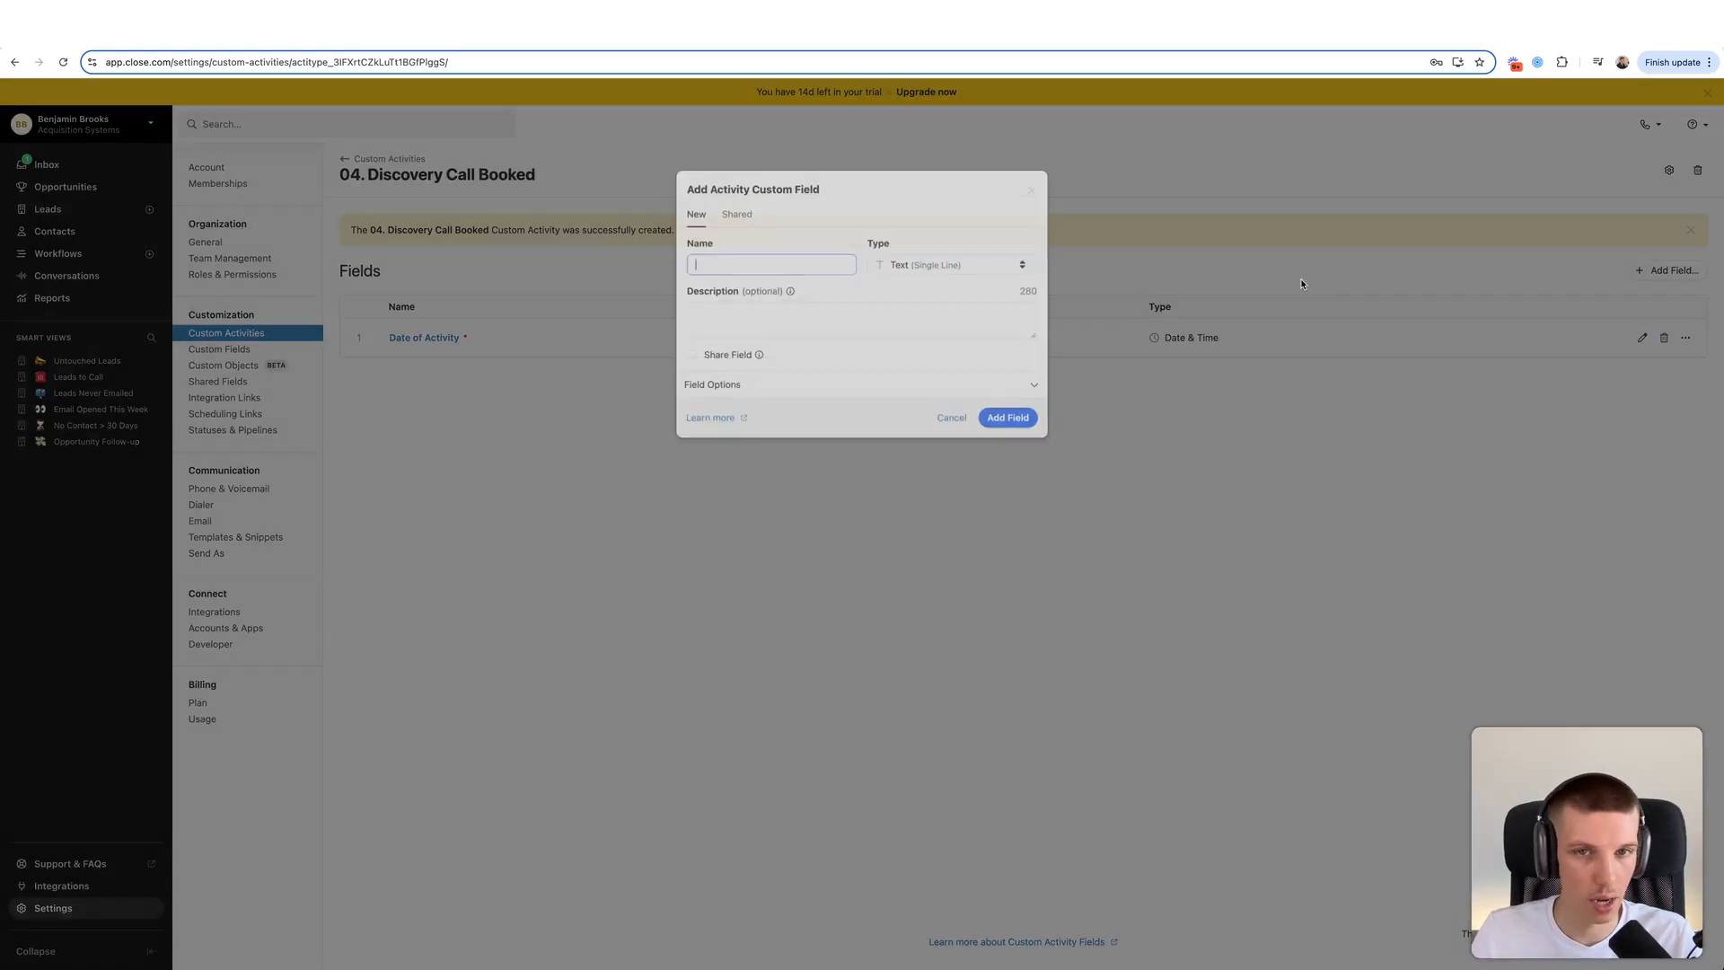
pyautogui.write('Date of Call')
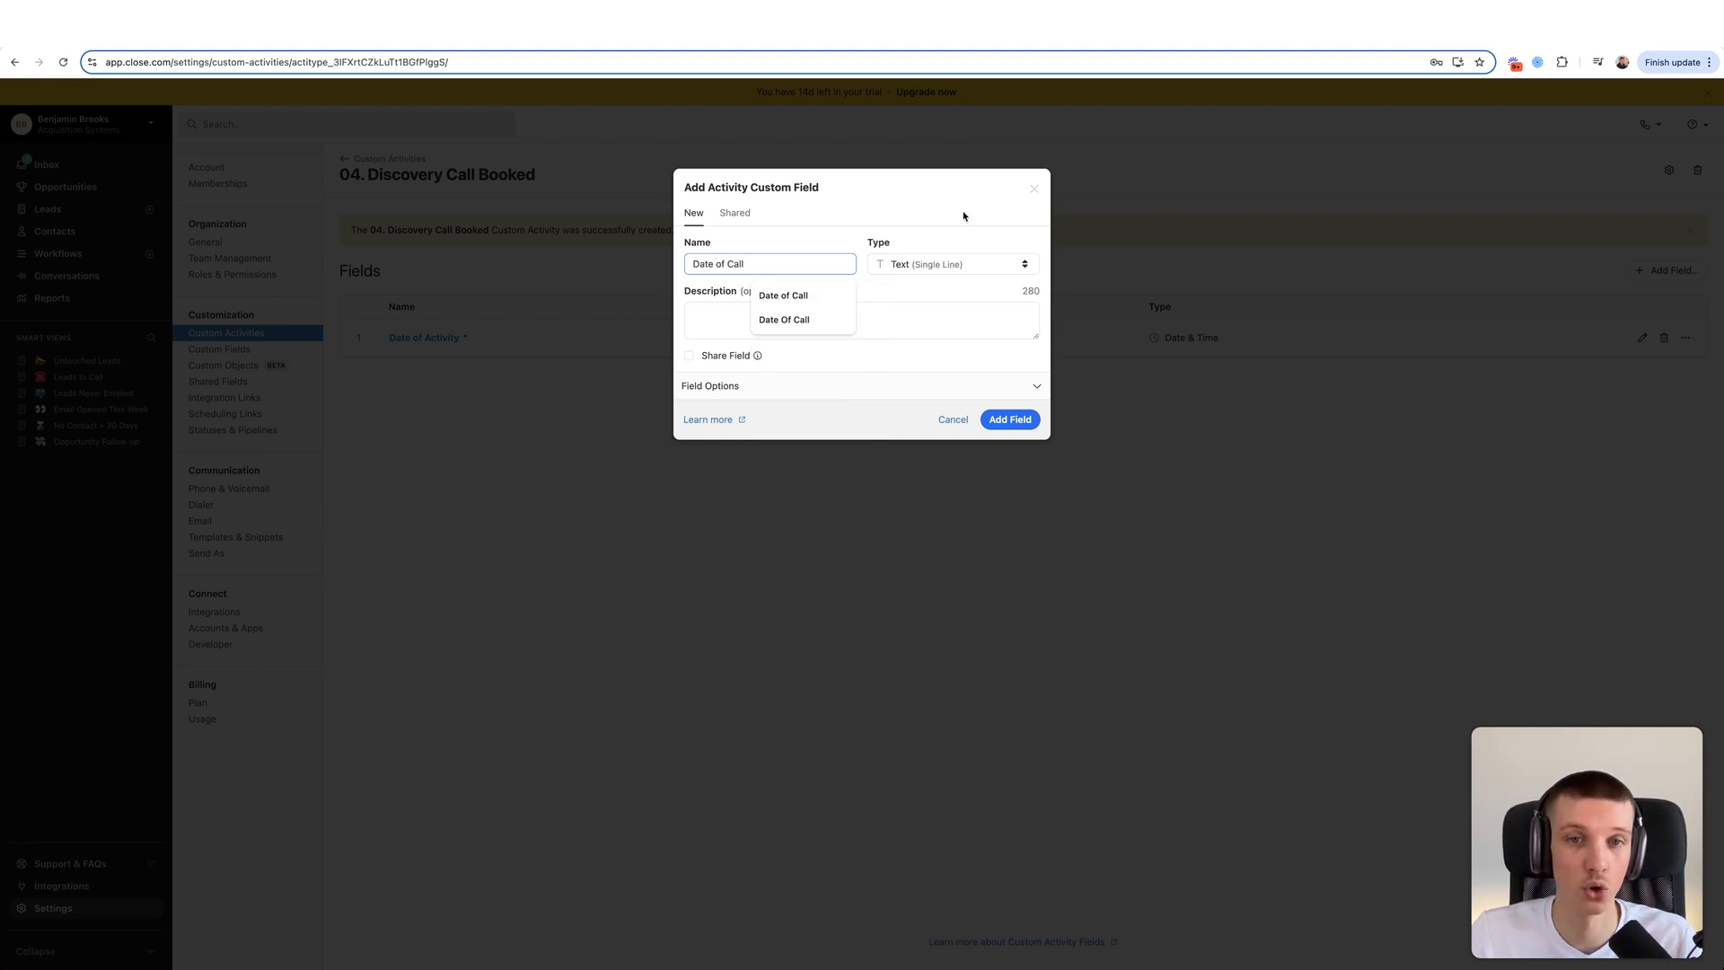
pyautogui.click(992, 263)
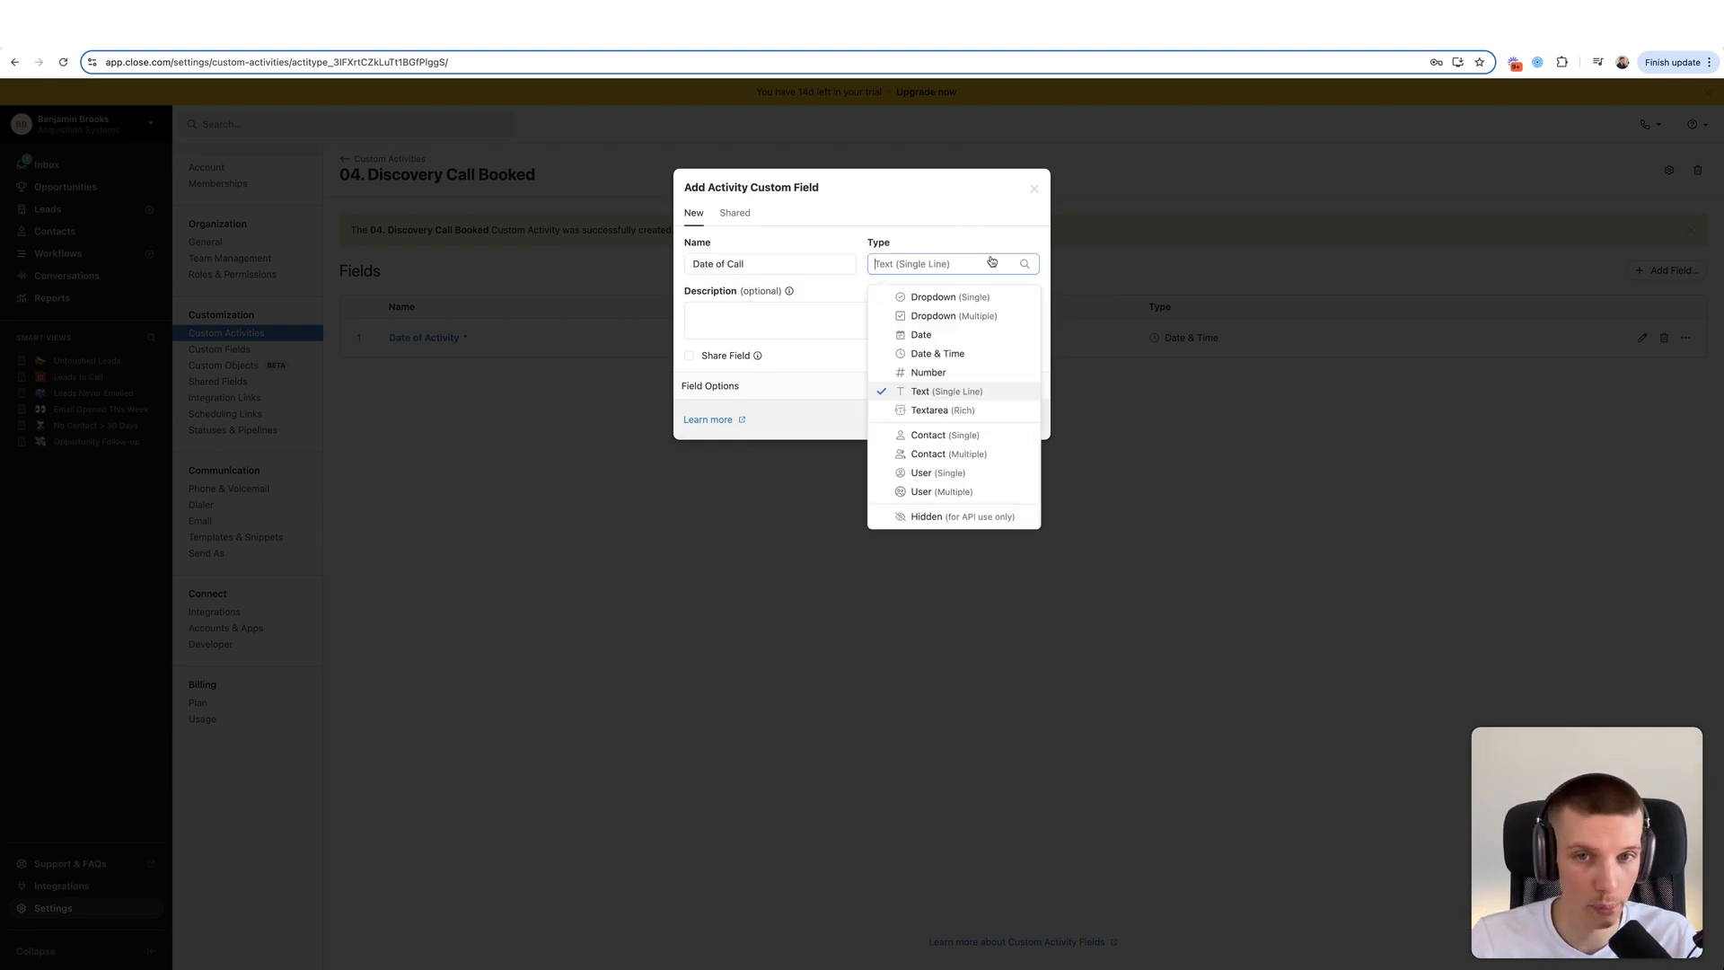
pyautogui.click(937, 354)
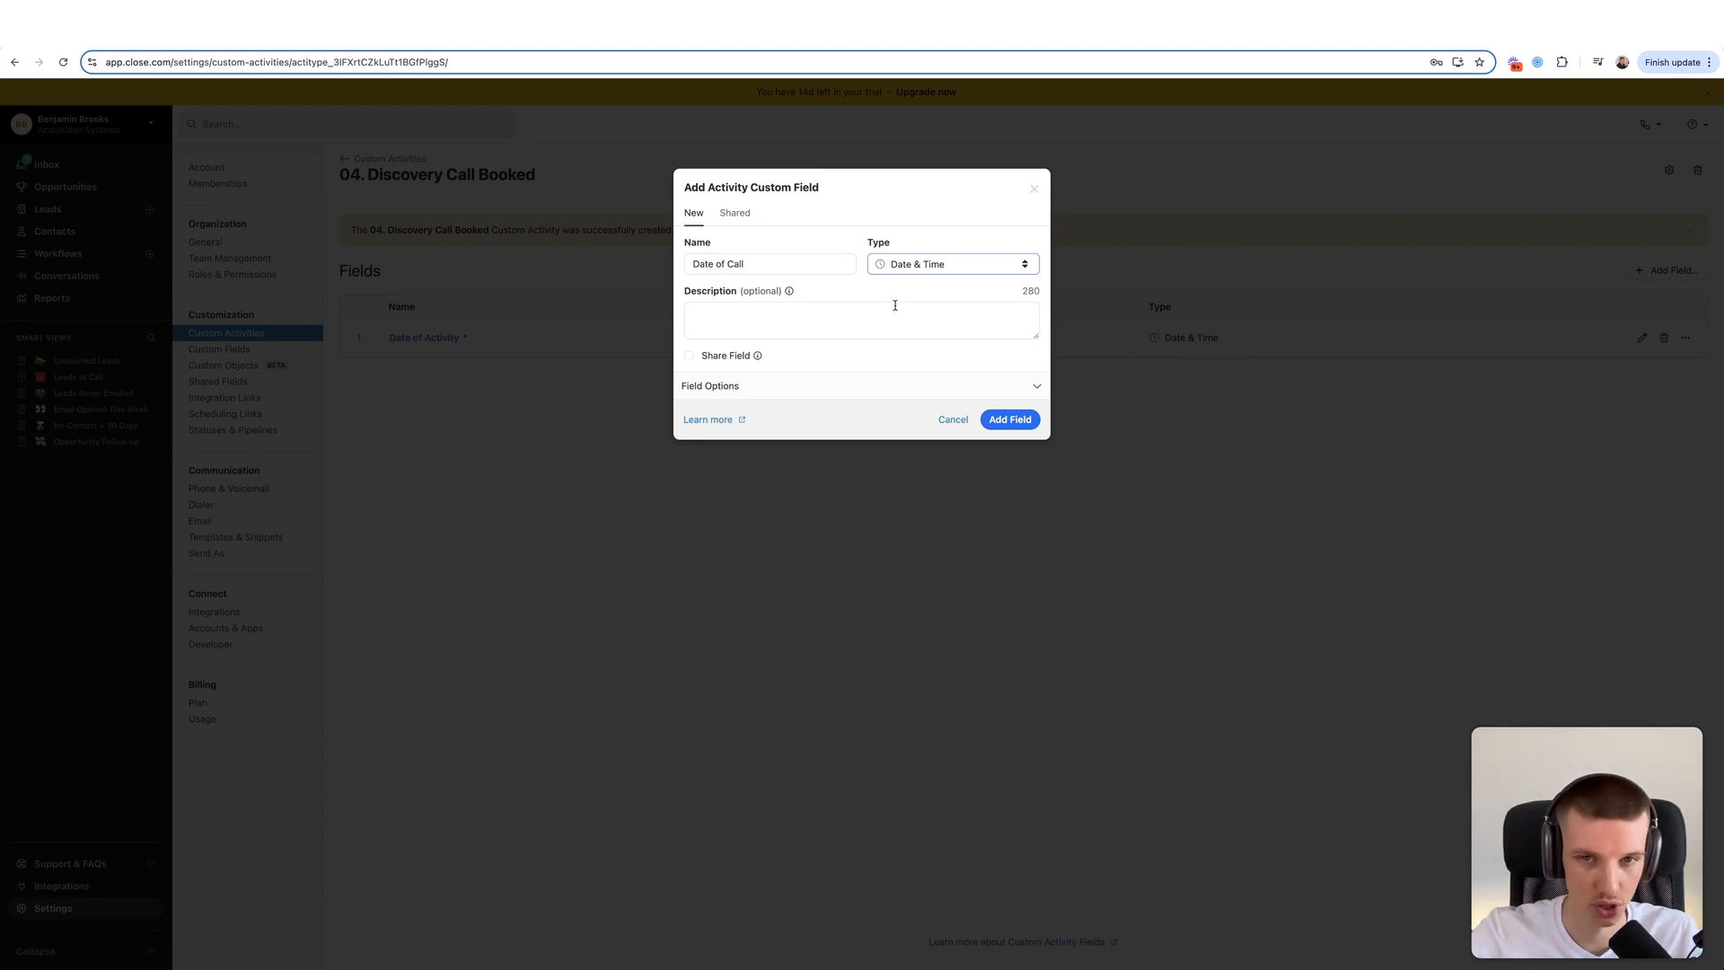
pyautogui.click(922, 266)
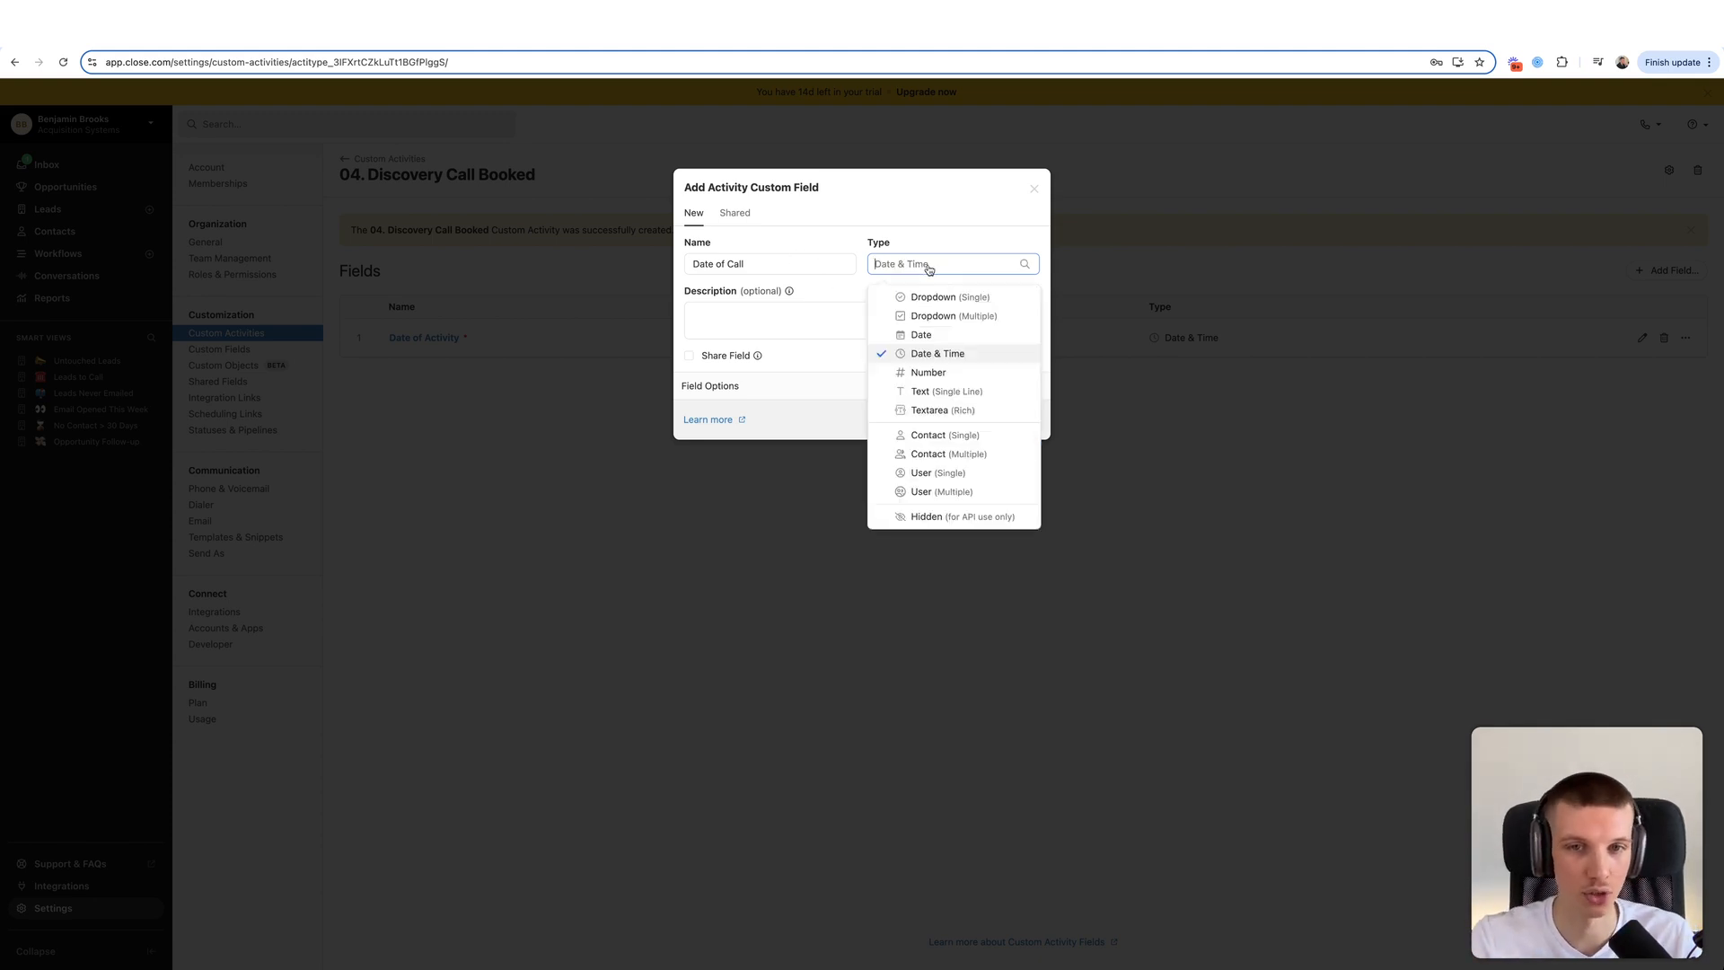
pyautogui.click(940, 353)
pyautogui.click(740, 386)
pyautogui.click(737, 416)
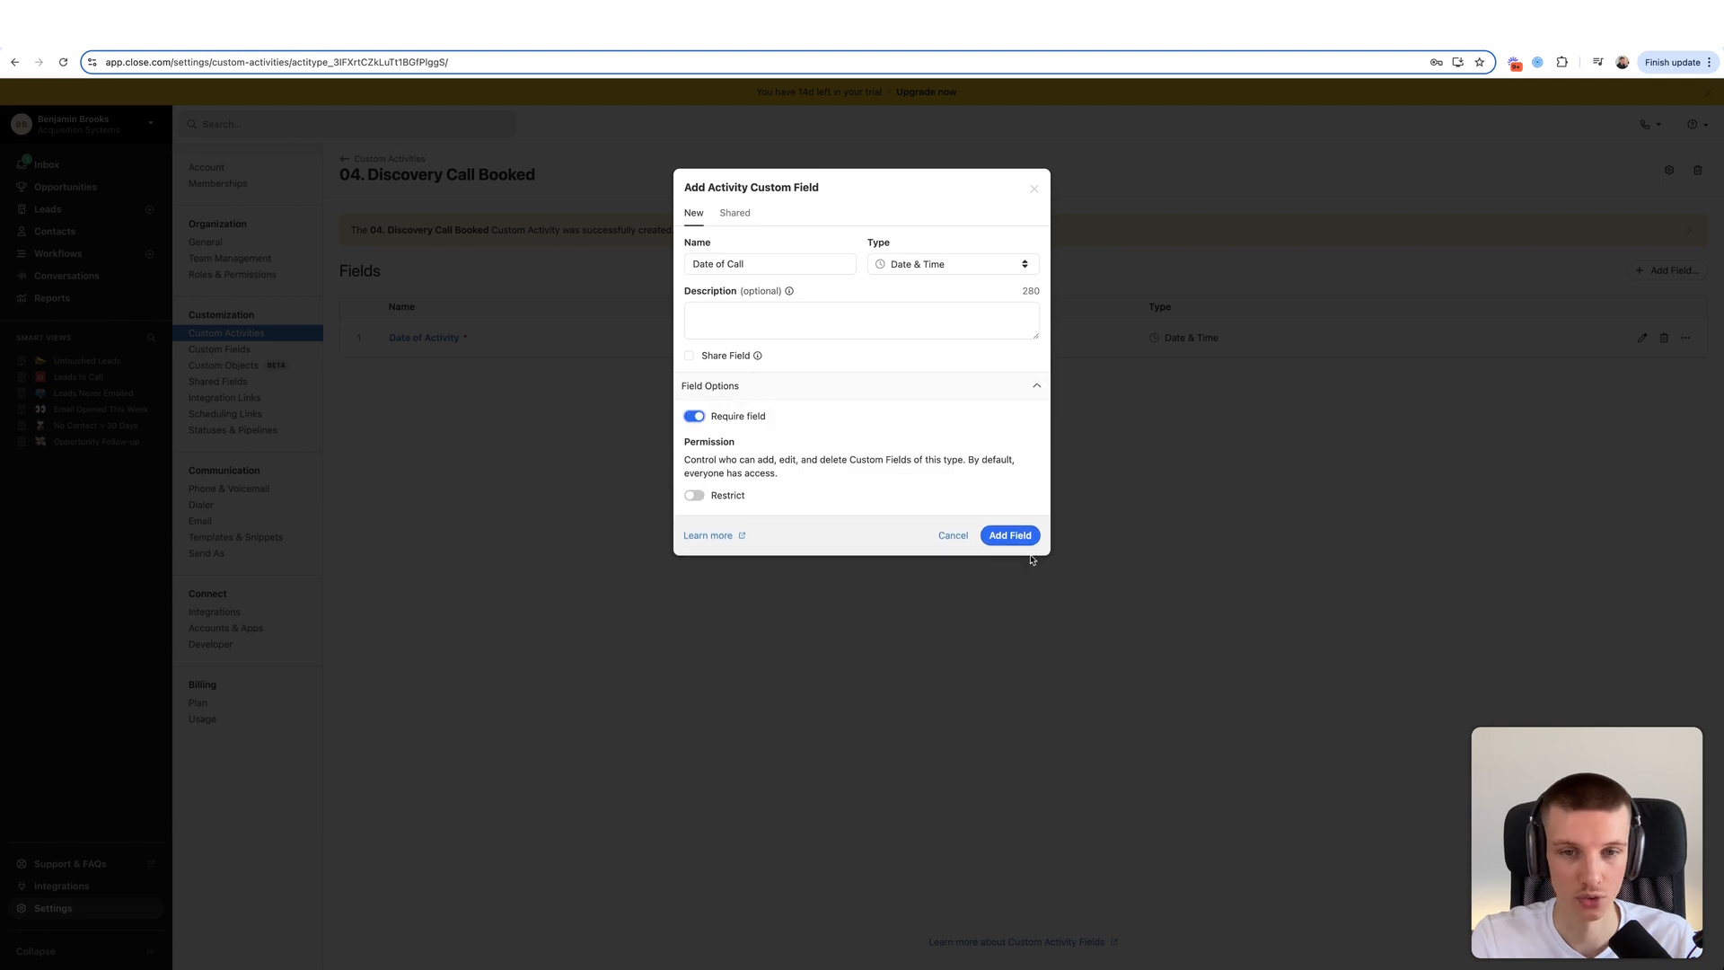
pyautogui.click(1020, 537)
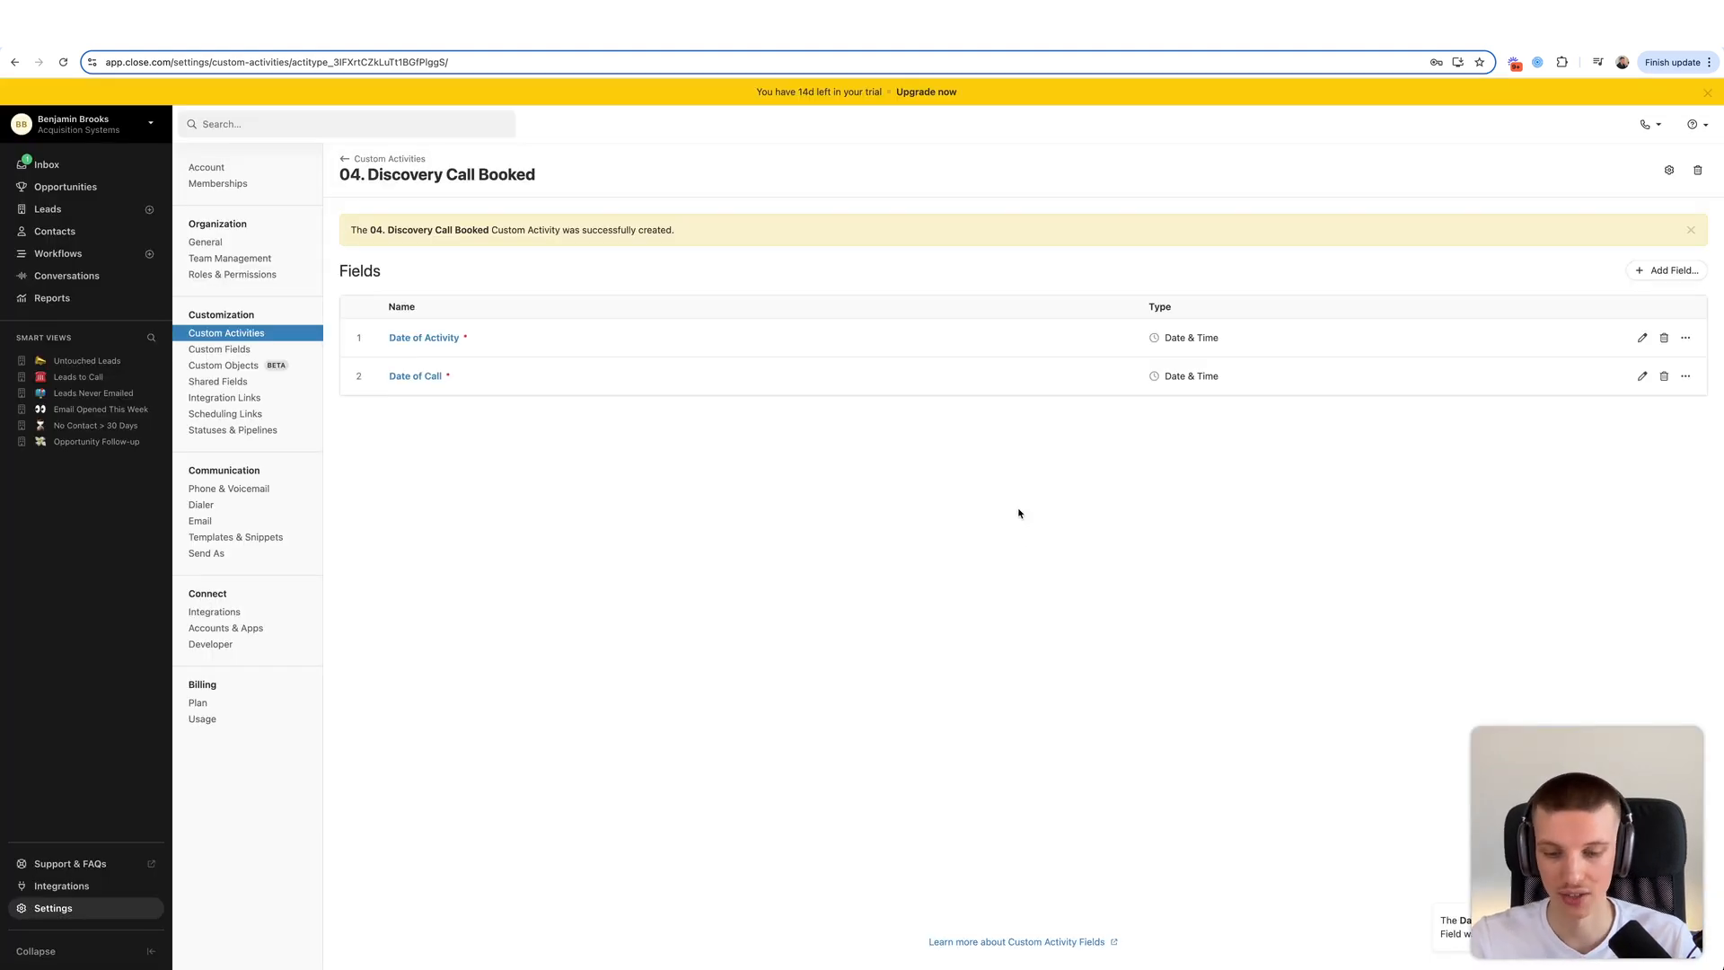
pyautogui.click(1659, 272)
# - Add a required User (Single) field named Lead Owner
pyautogui.write('Lead Owner')
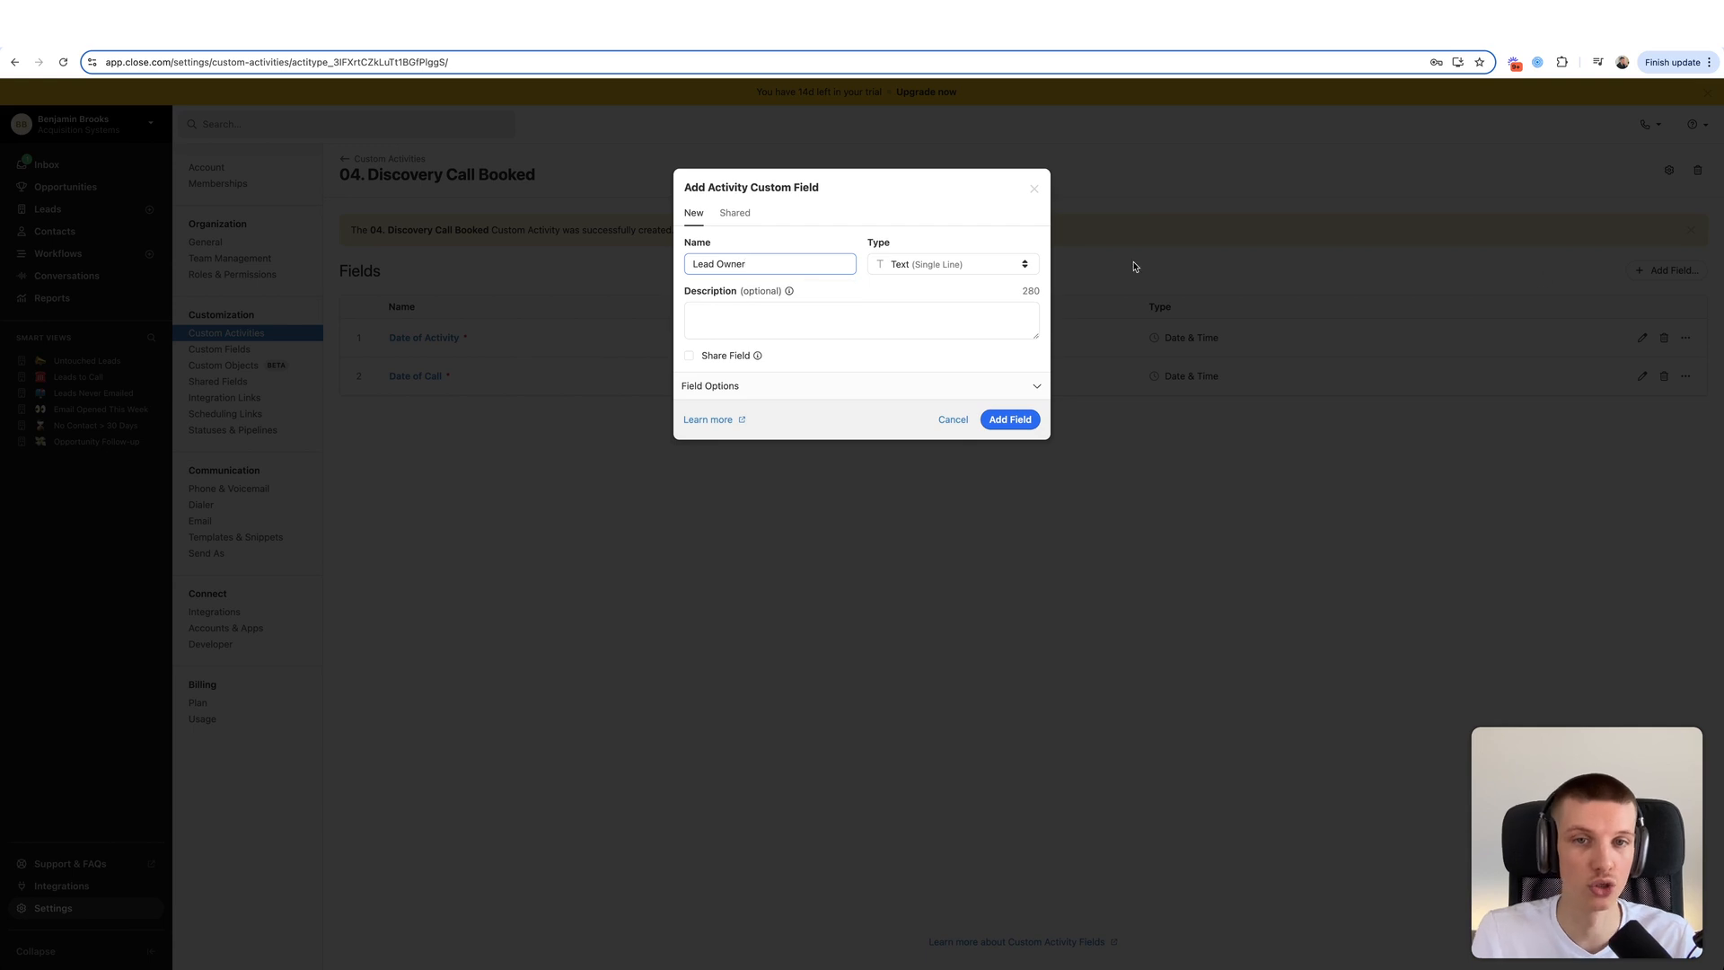
pyautogui.click(988, 264)
pyautogui.click(950, 468)
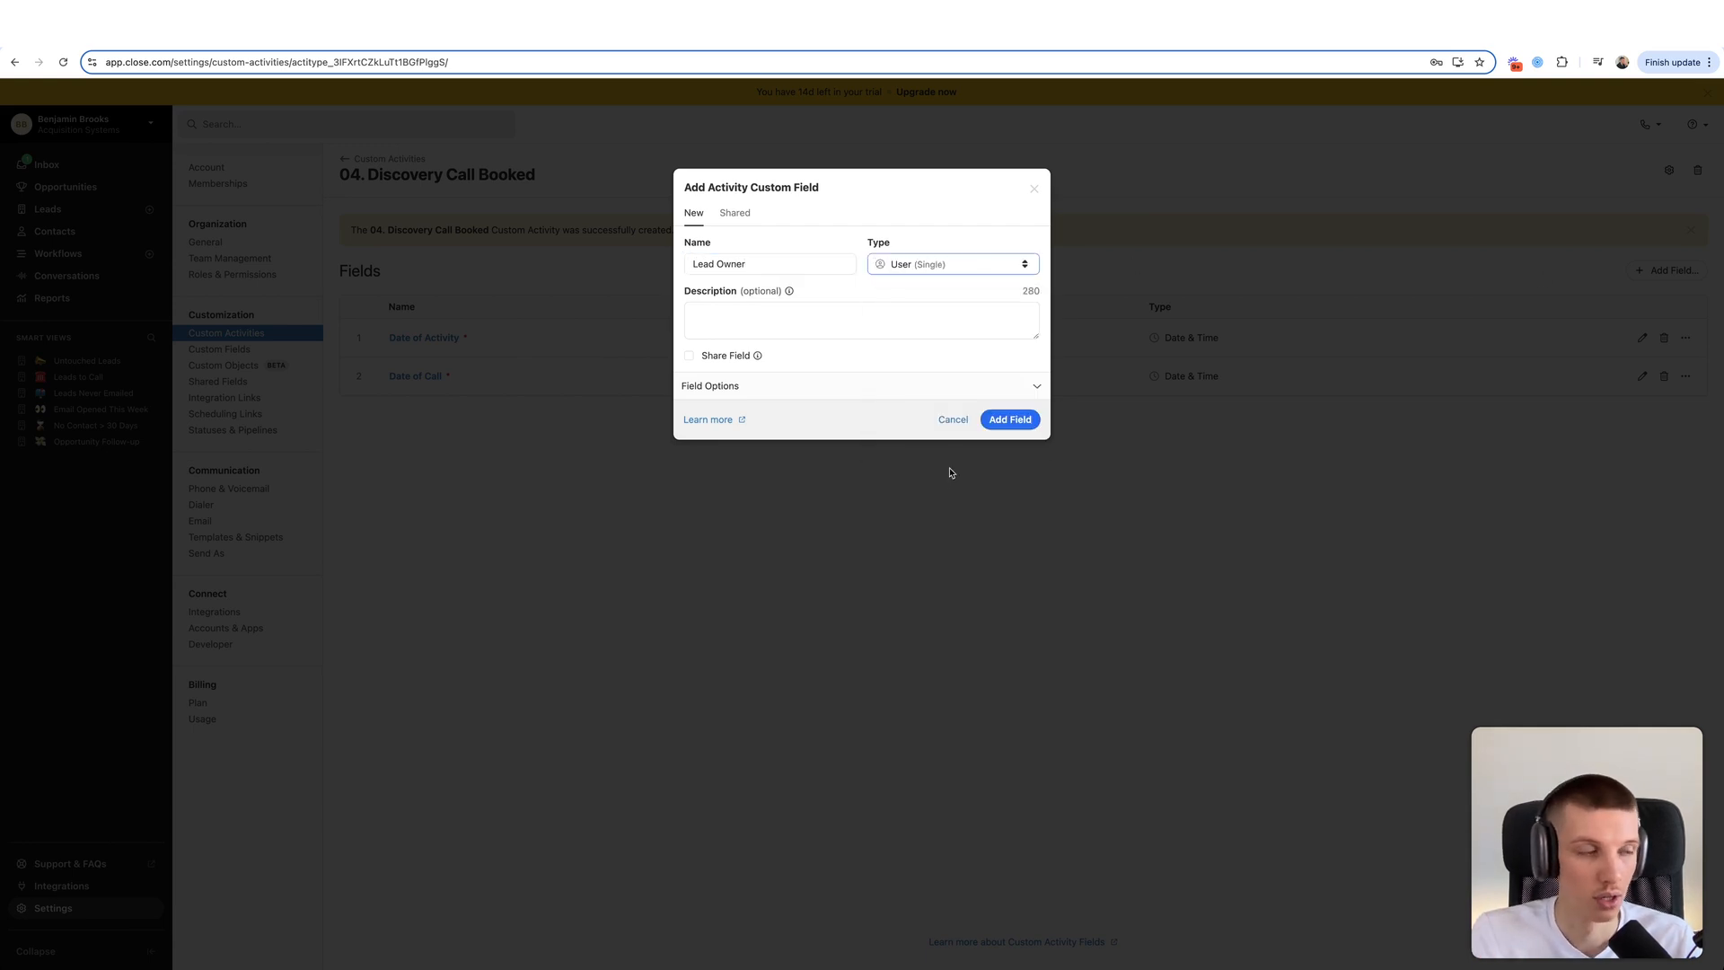
pyautogui.click(827, 387)
pyautogui.click(755, 416)
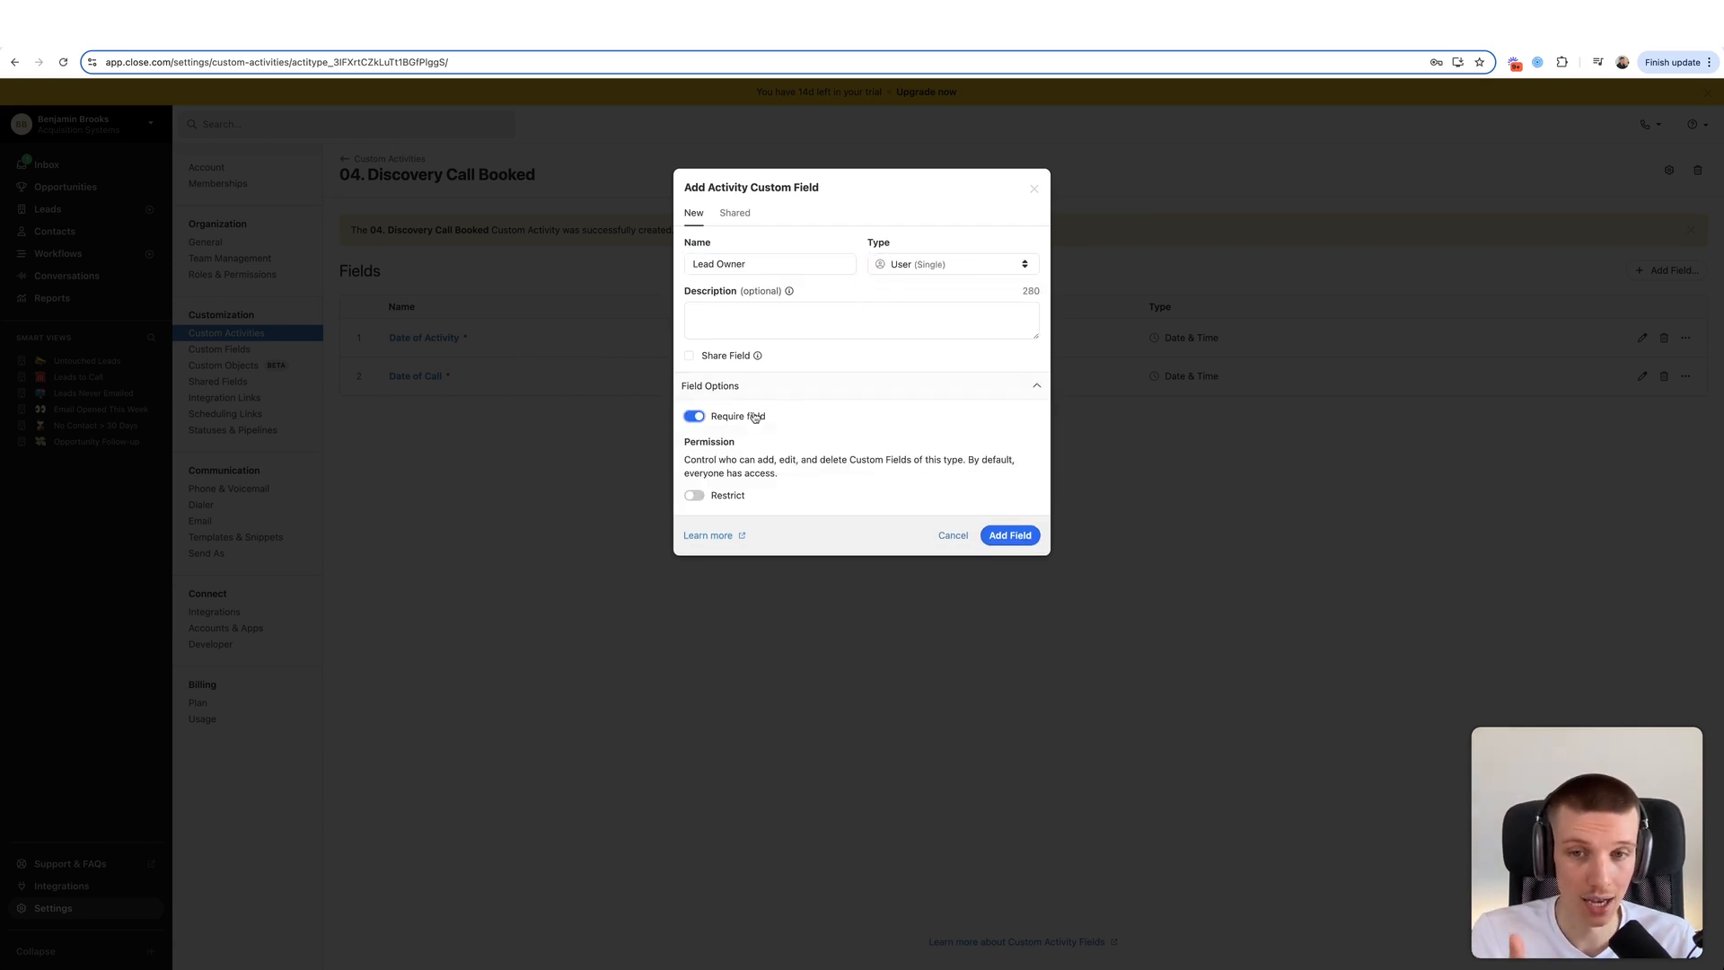
pyautogui.click(982, 537)
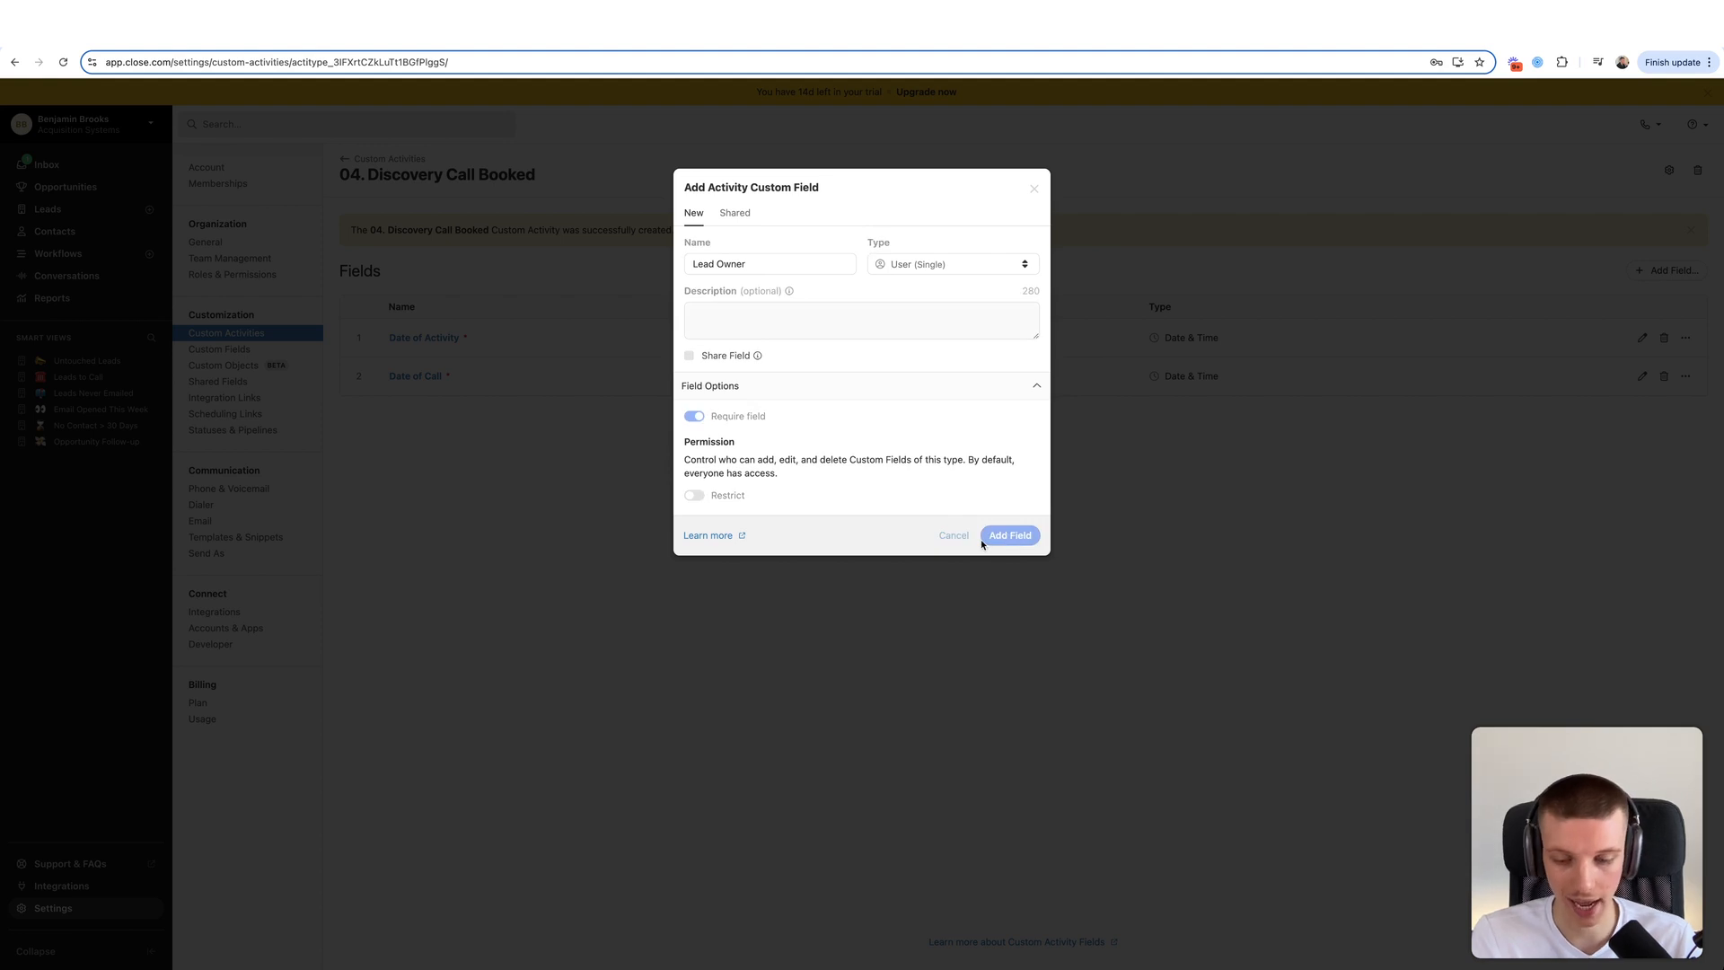
# - Create a Dropdown (Single) field Source with Instagram, LinkedIn, Twitter, Website and Cold Emails
pyautogui.click(1663, 269)
pyautogui.write('Source')
pyautogui.click(987, 263)
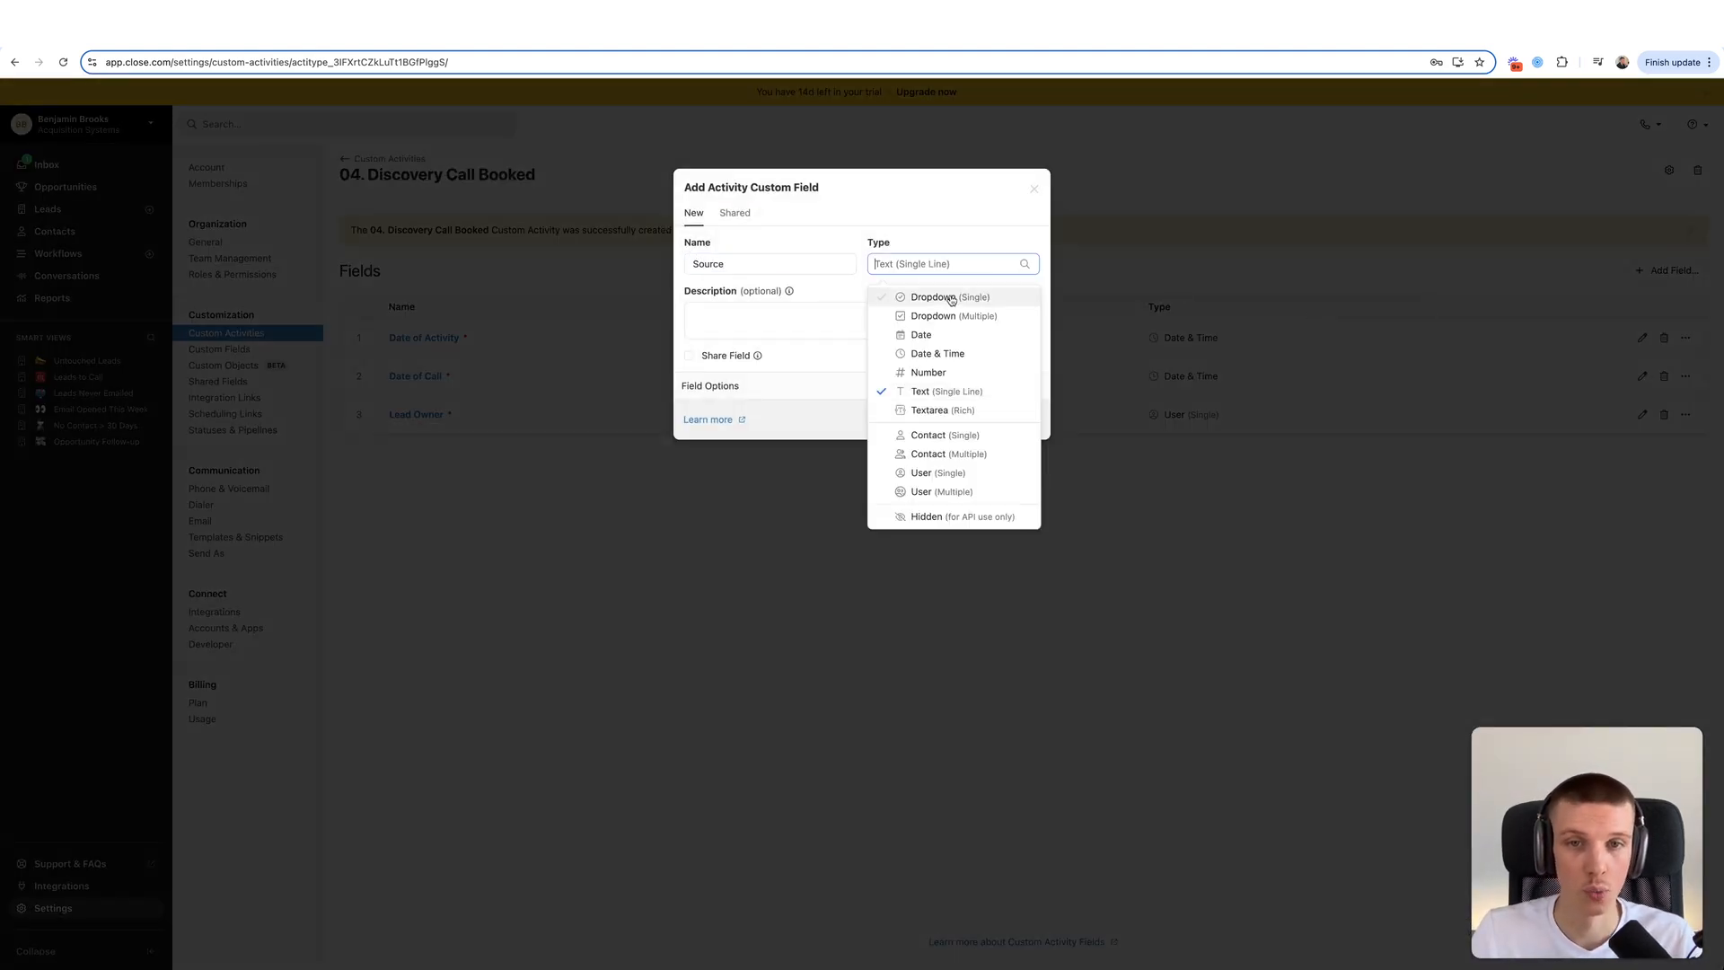
pyautogui.click(951, 298)
pyautogui.click(792, 387)
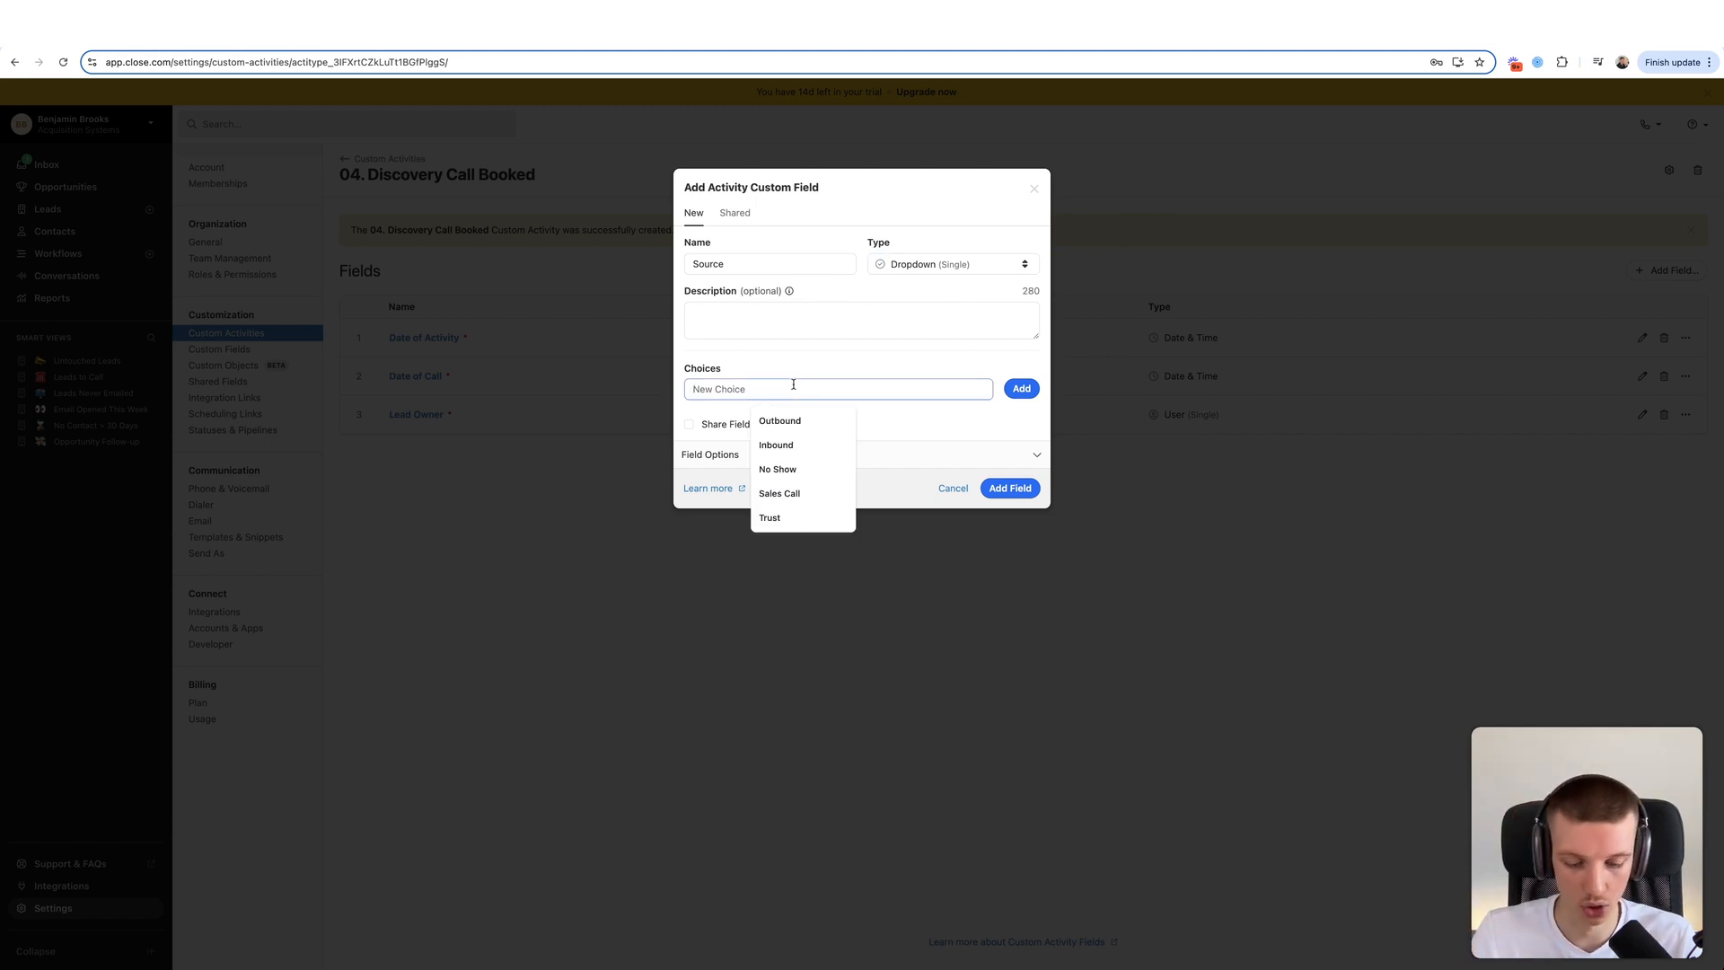
pyautogui.write('Instagram')
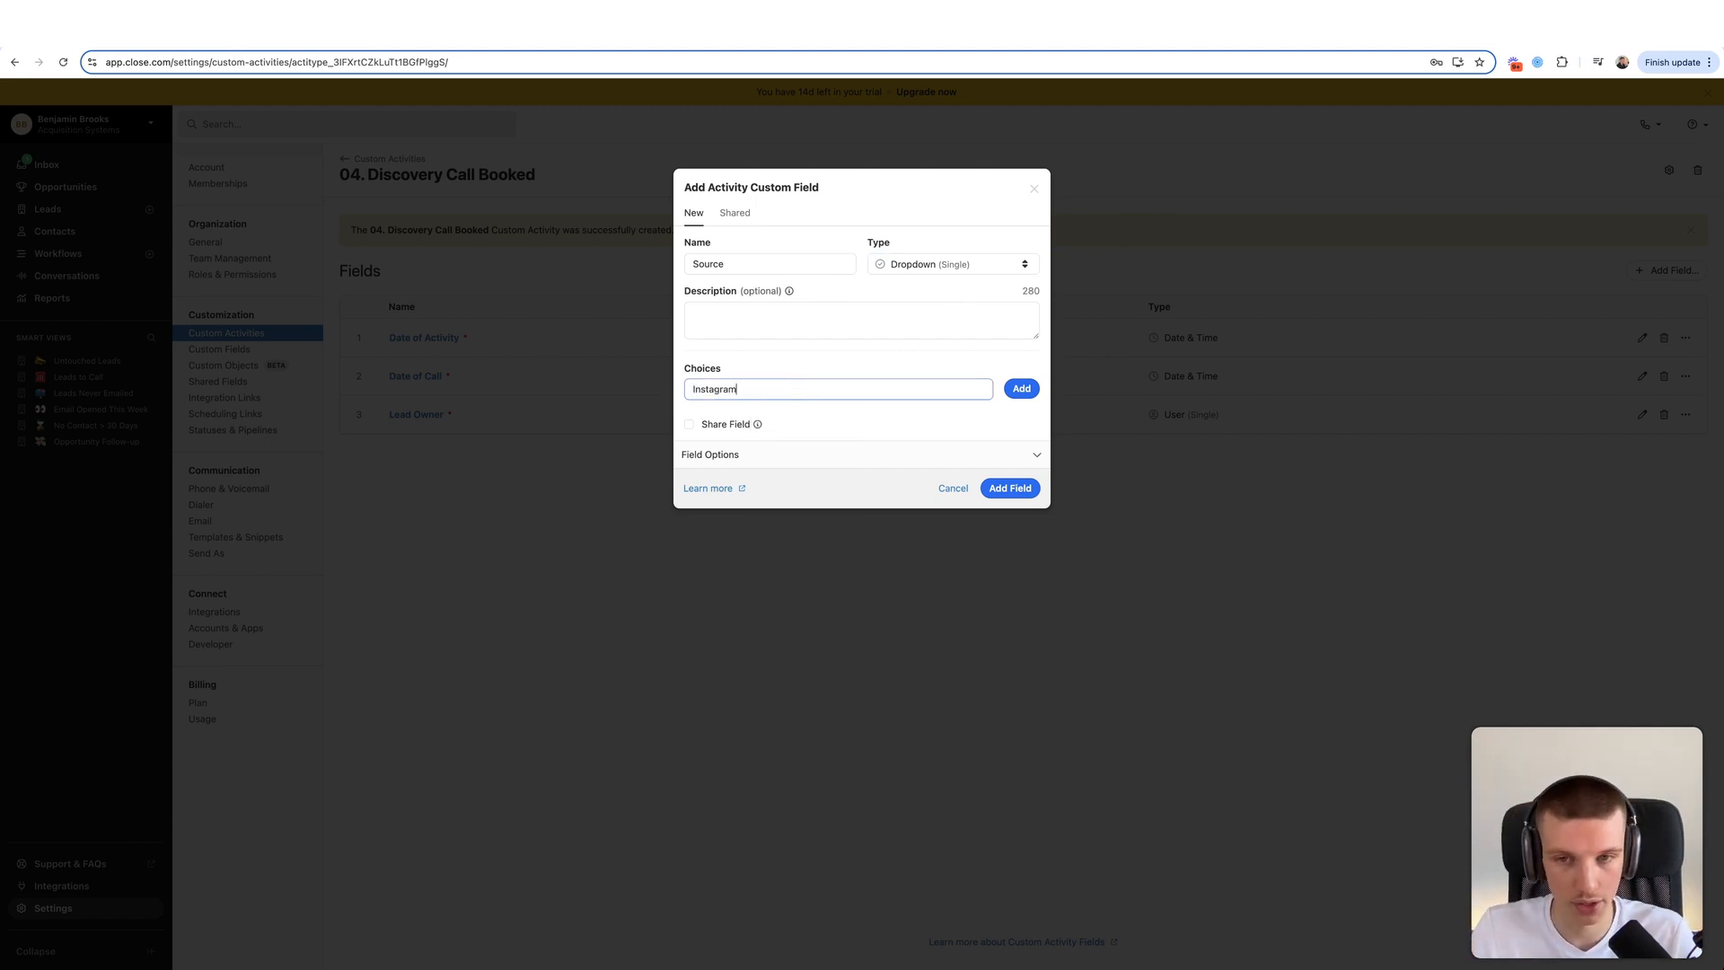
pyautogui.click(1022, 388)
pyautogui.click(881, 381)
pyautogui.write('LinkedIn')
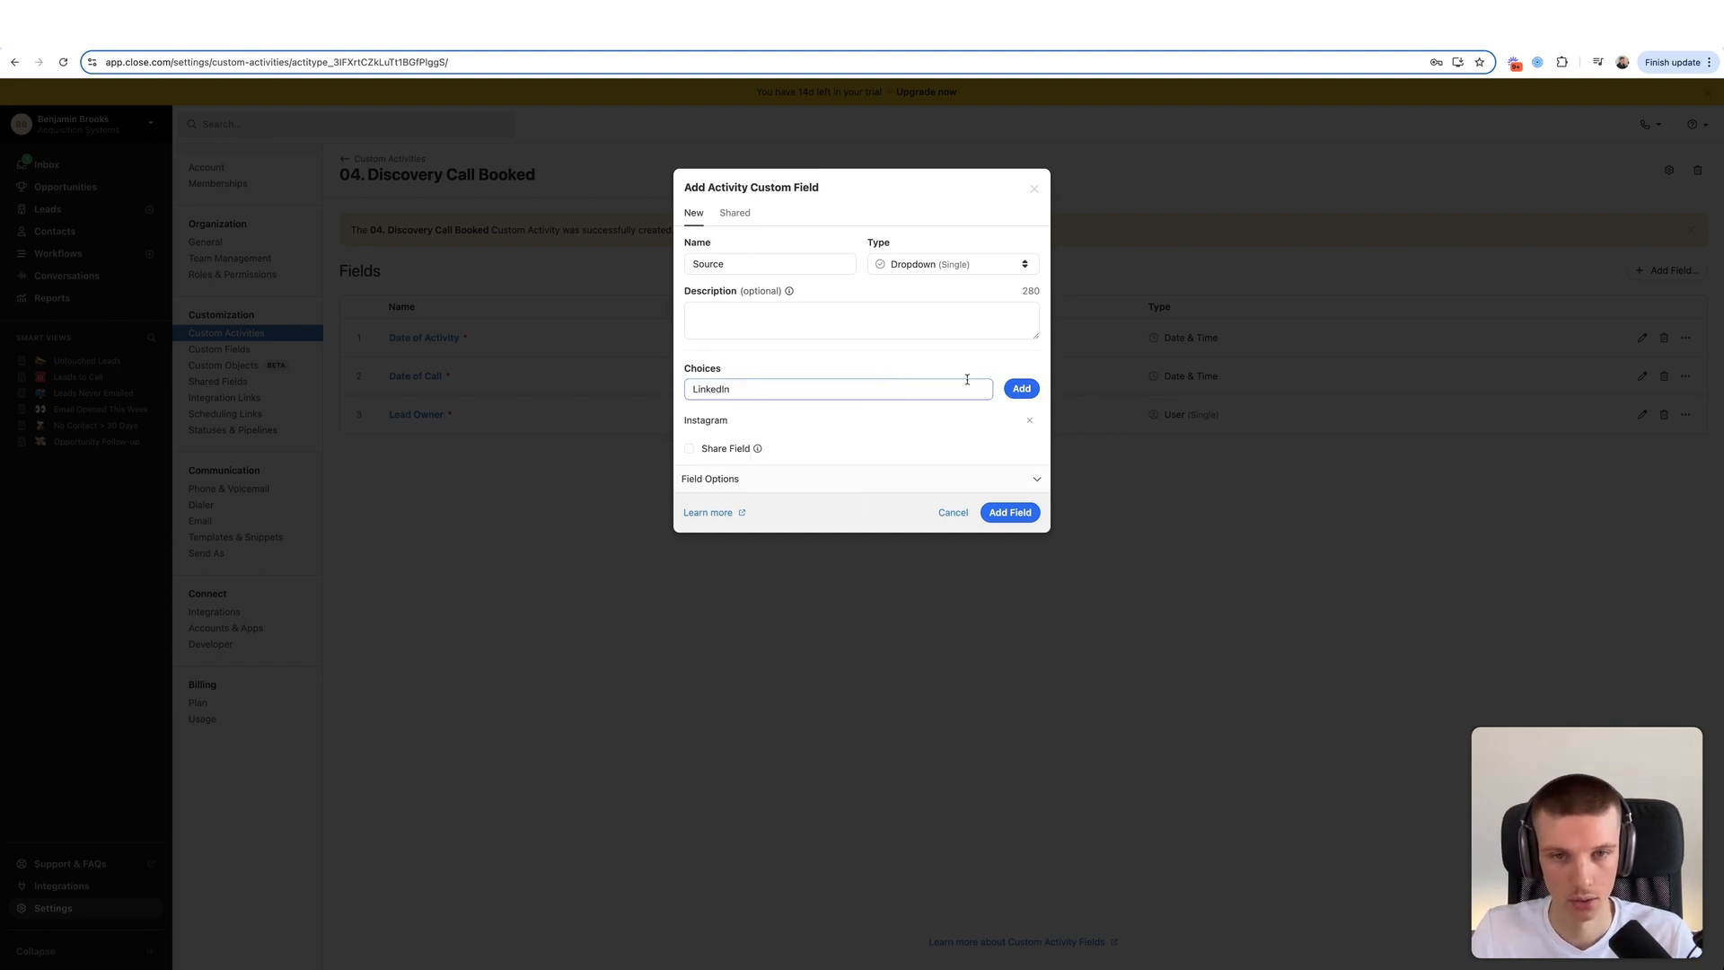
pyautogui.press('Return')
pyautogui.write('Twitter')
pyautogui.press('Return')
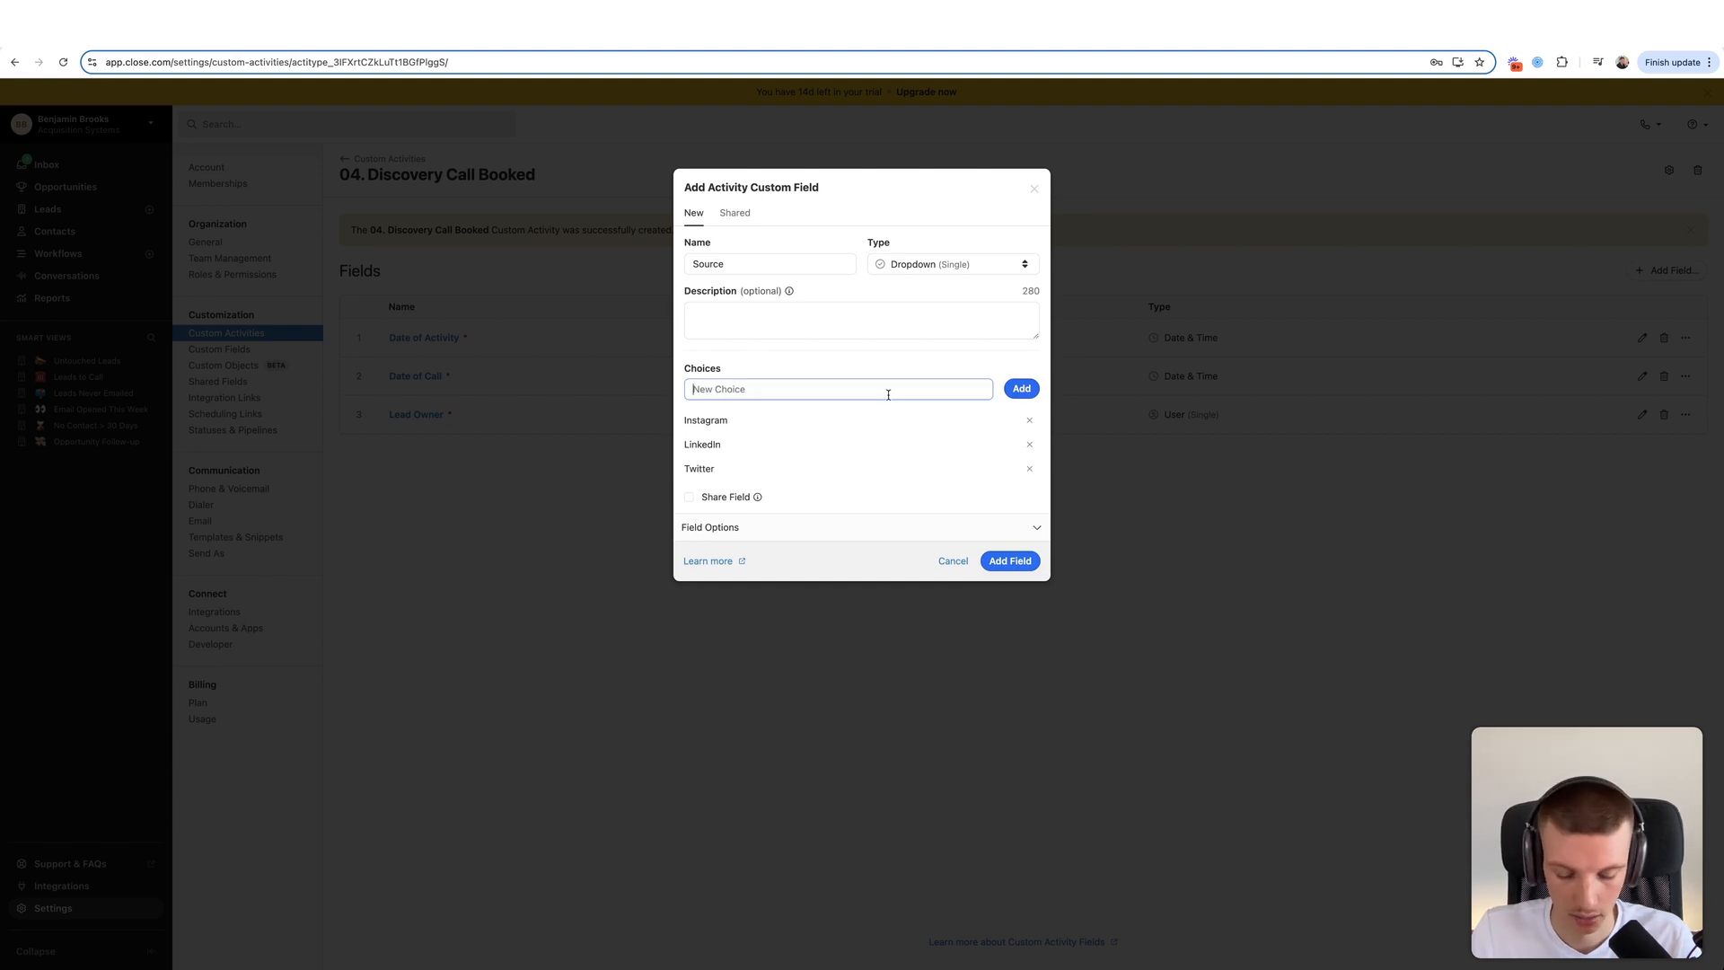
pyautogui.write('Website')
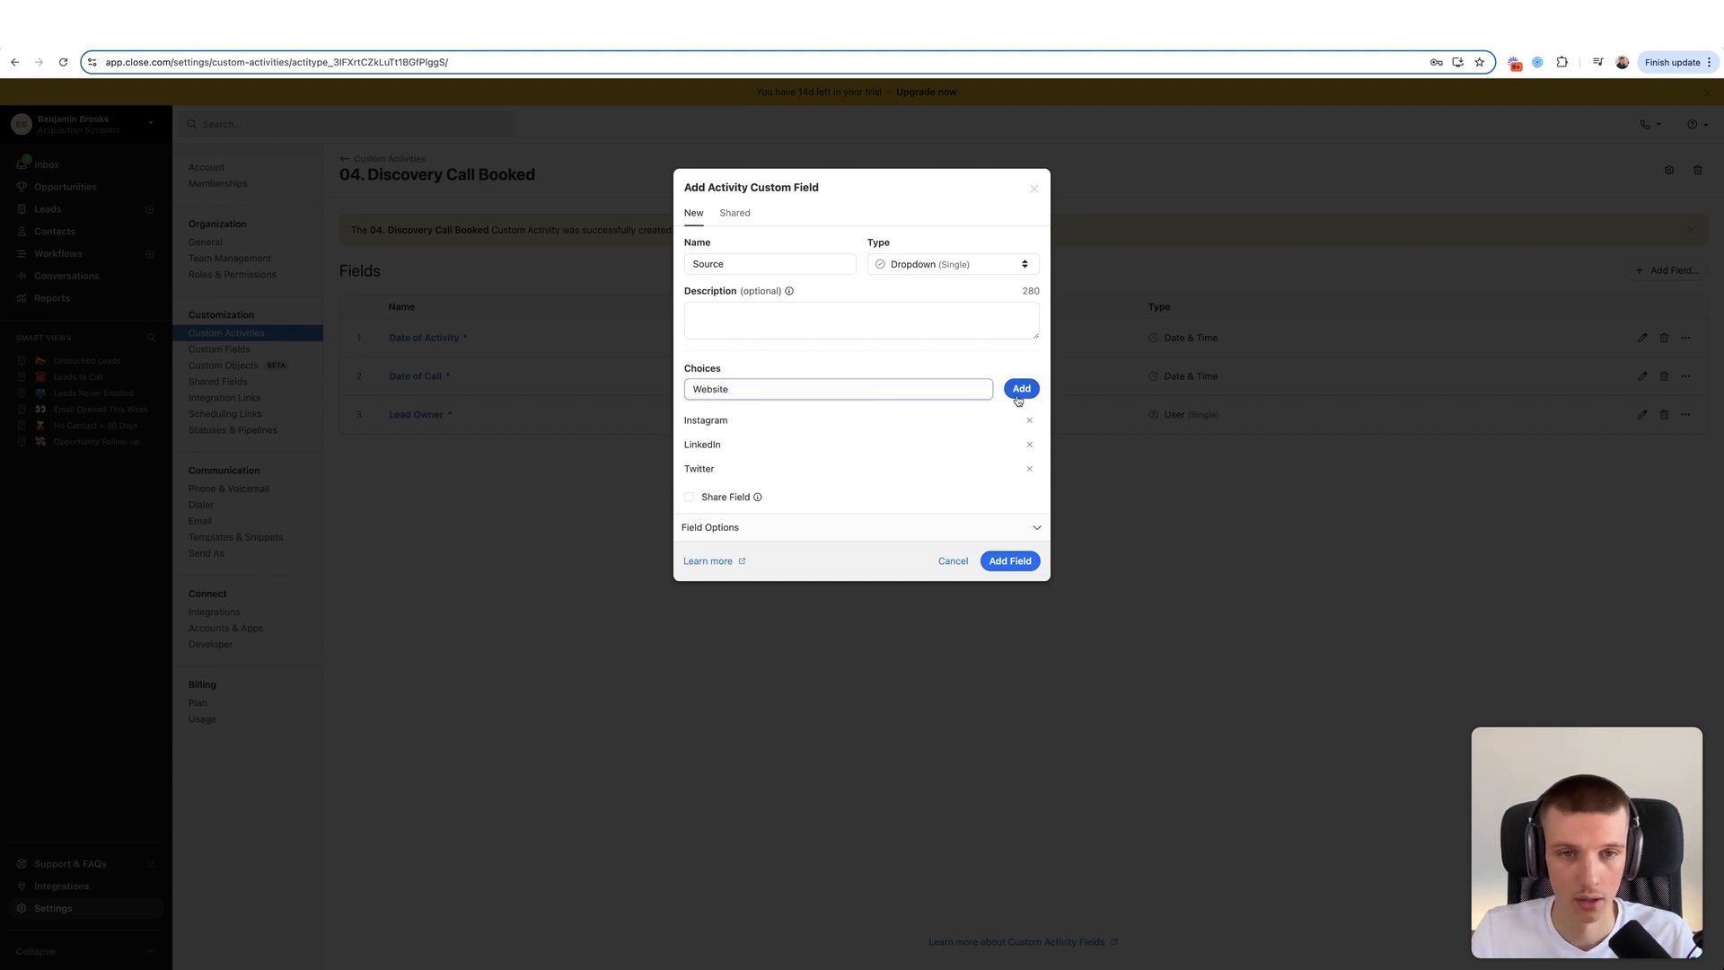
pyautogui.press('Return')
pyautogui.write('Cold Emails')
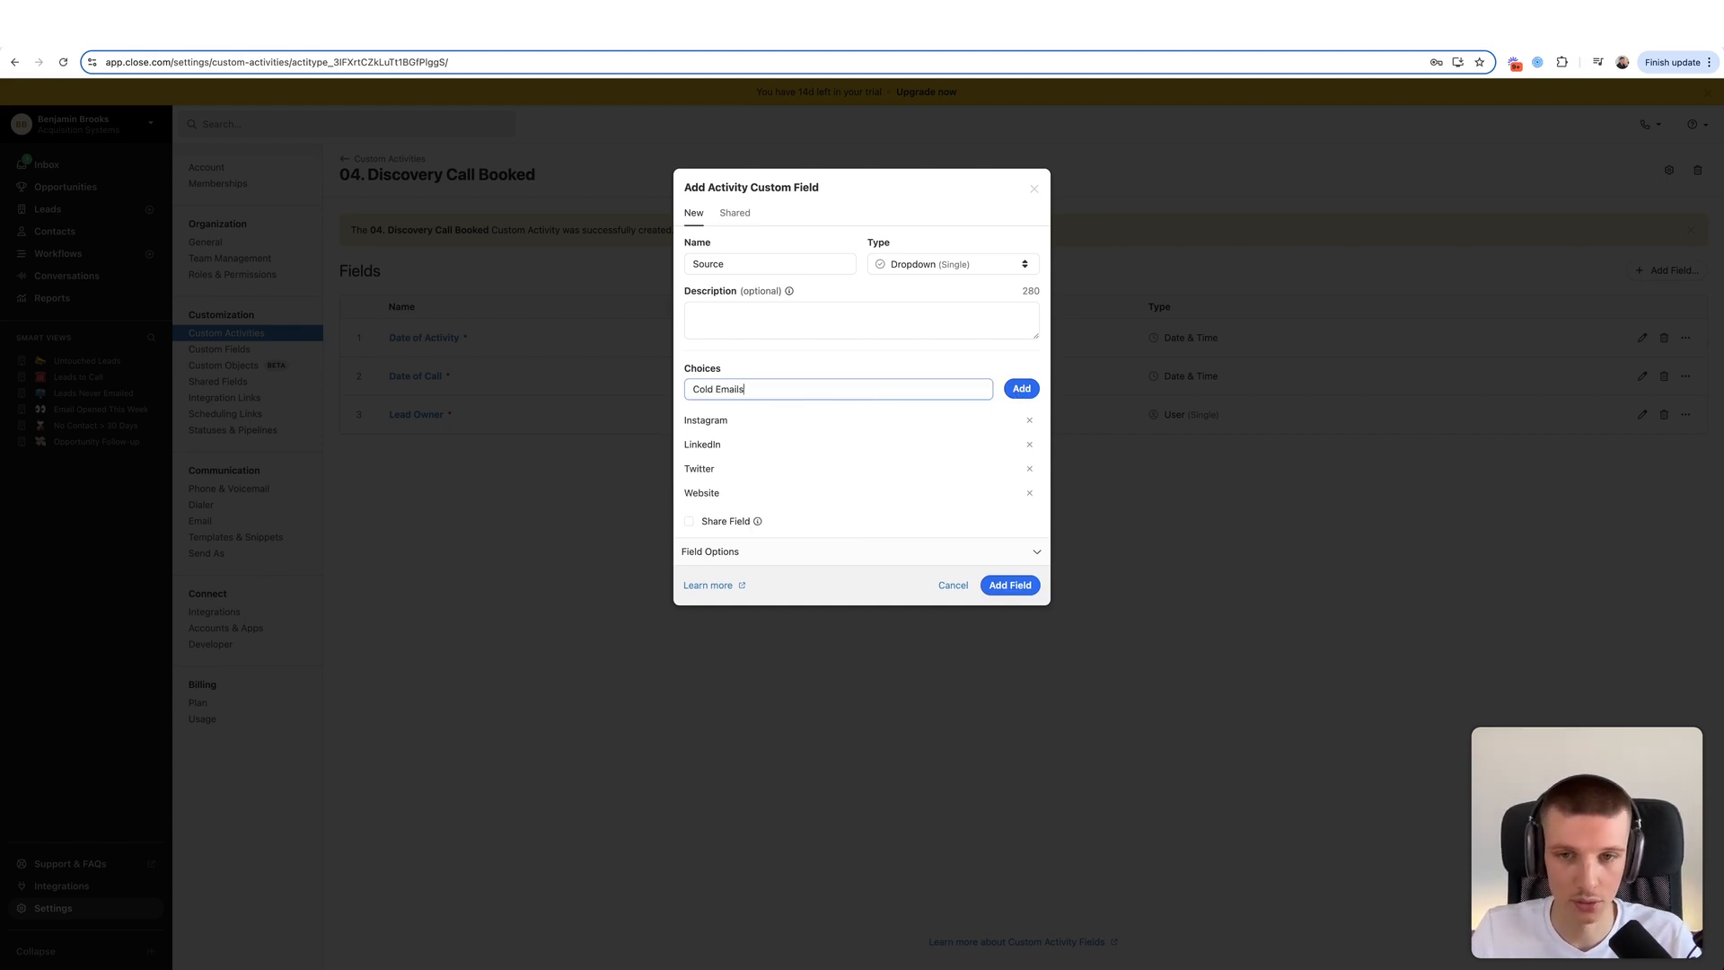
pyautogui.press('Return')
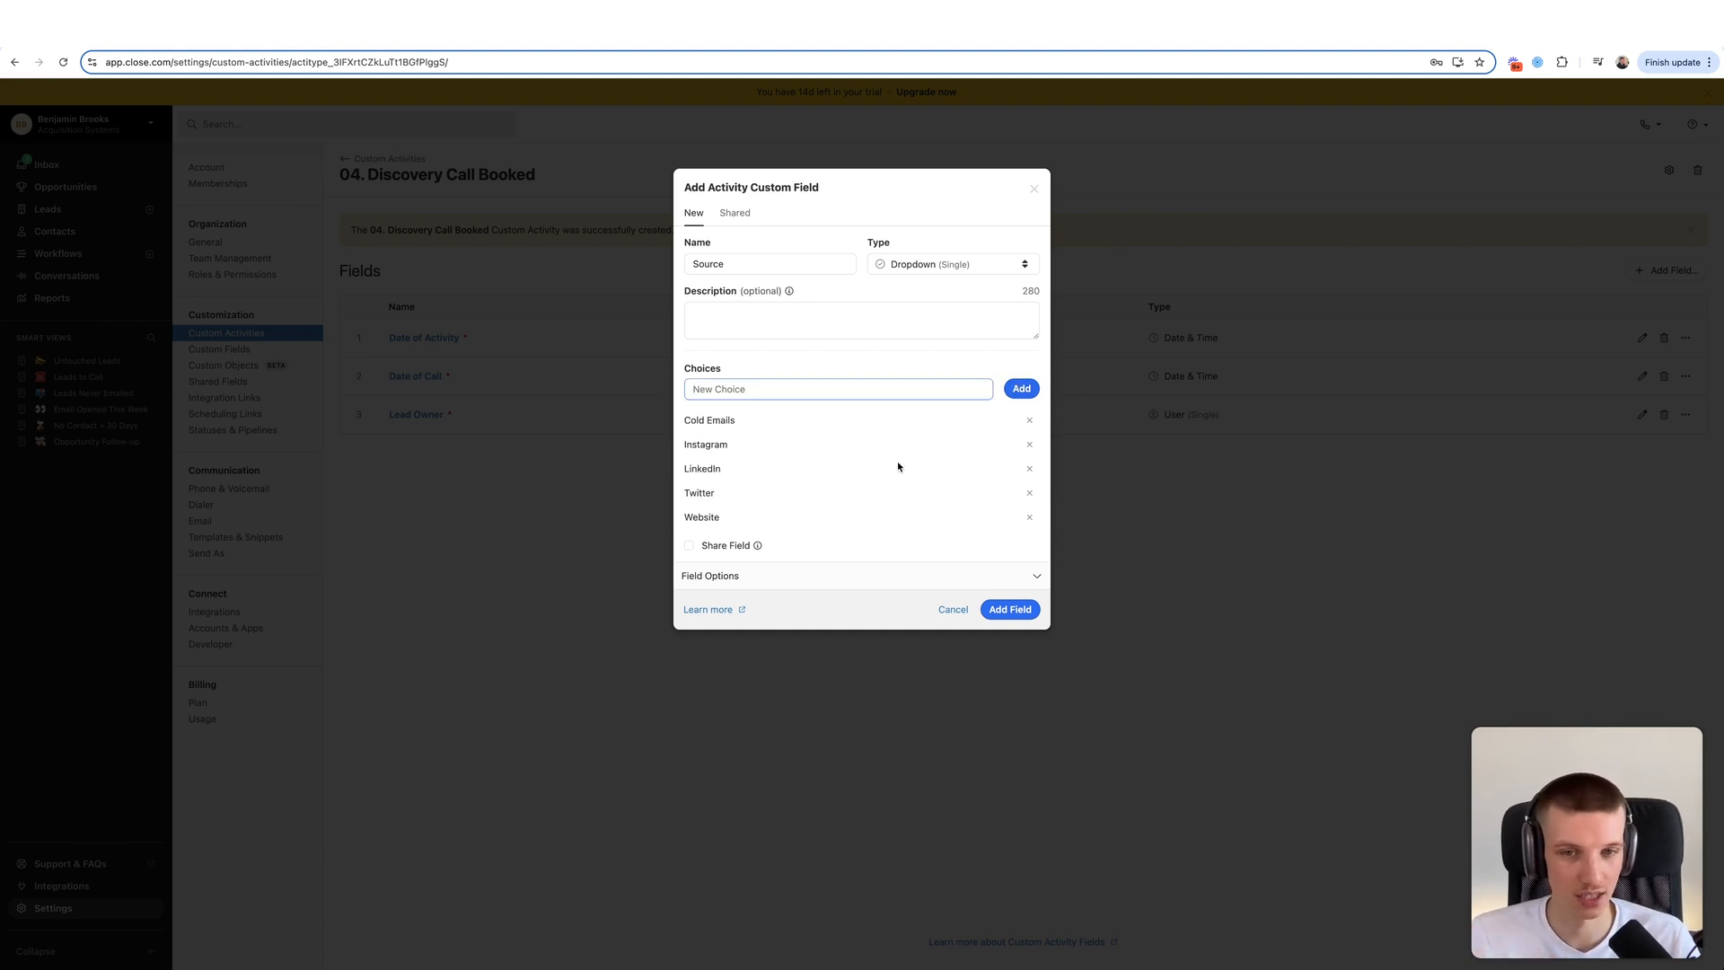
# - Review the five Source choices and save the dropdown field
pyautogui.click(813, 579)
pyautogui.click(770, 577)
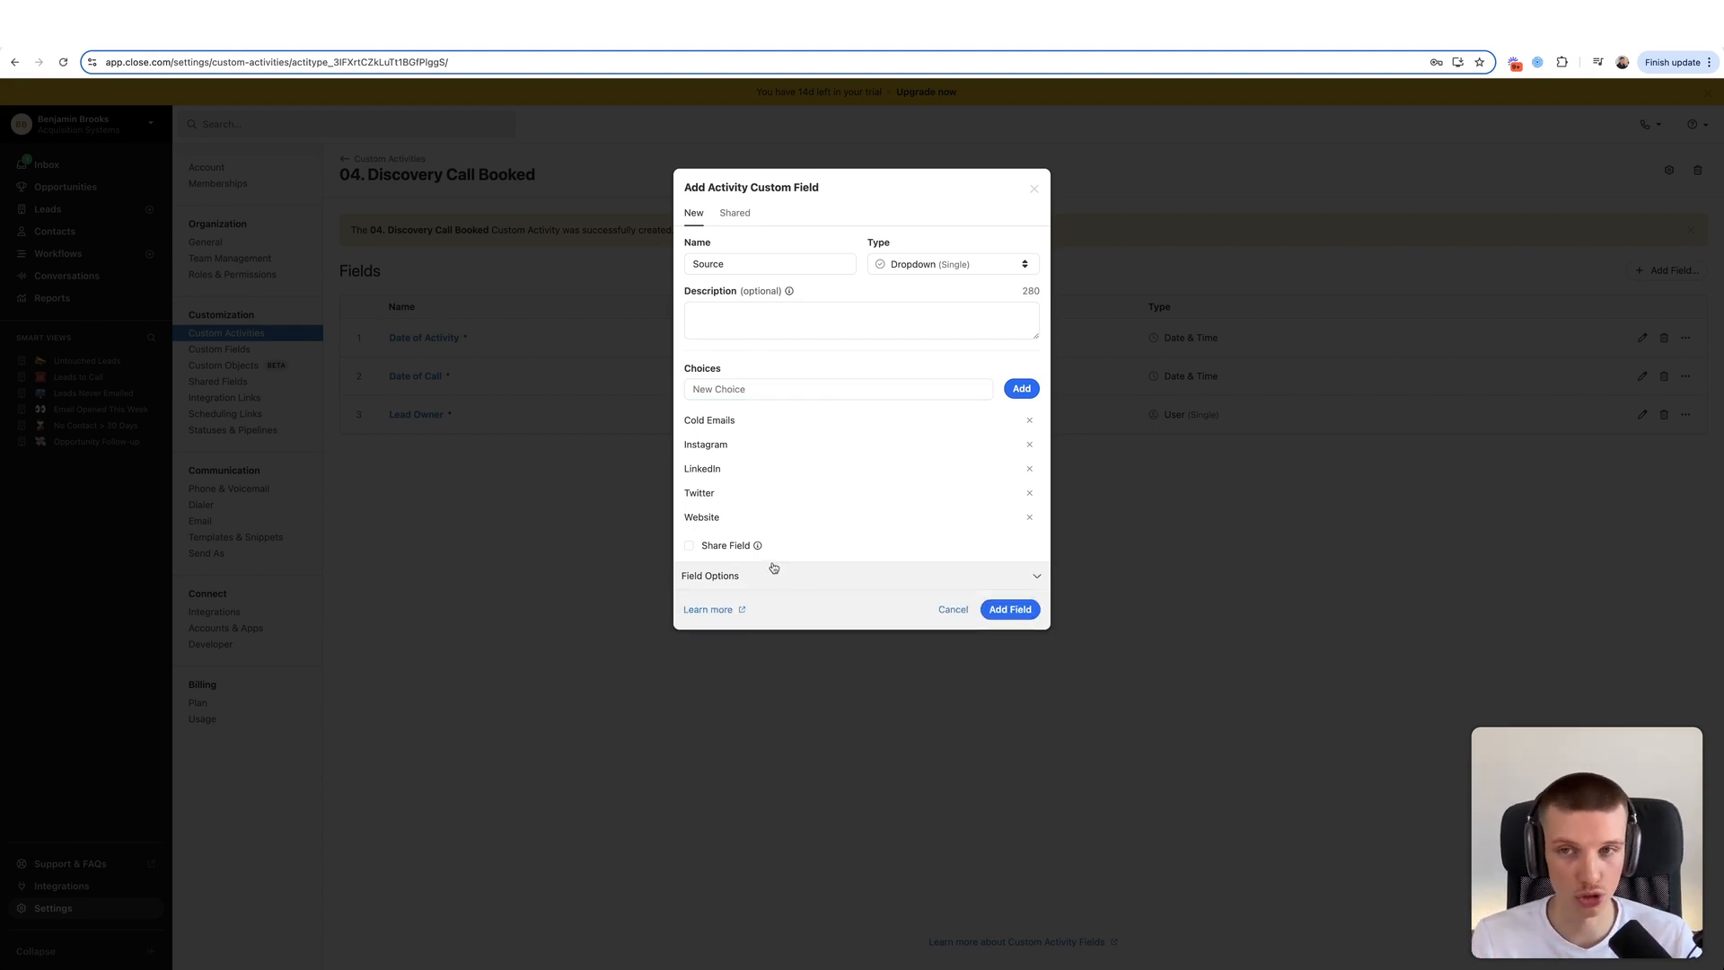
pyautogui.moveTo(755, 550)
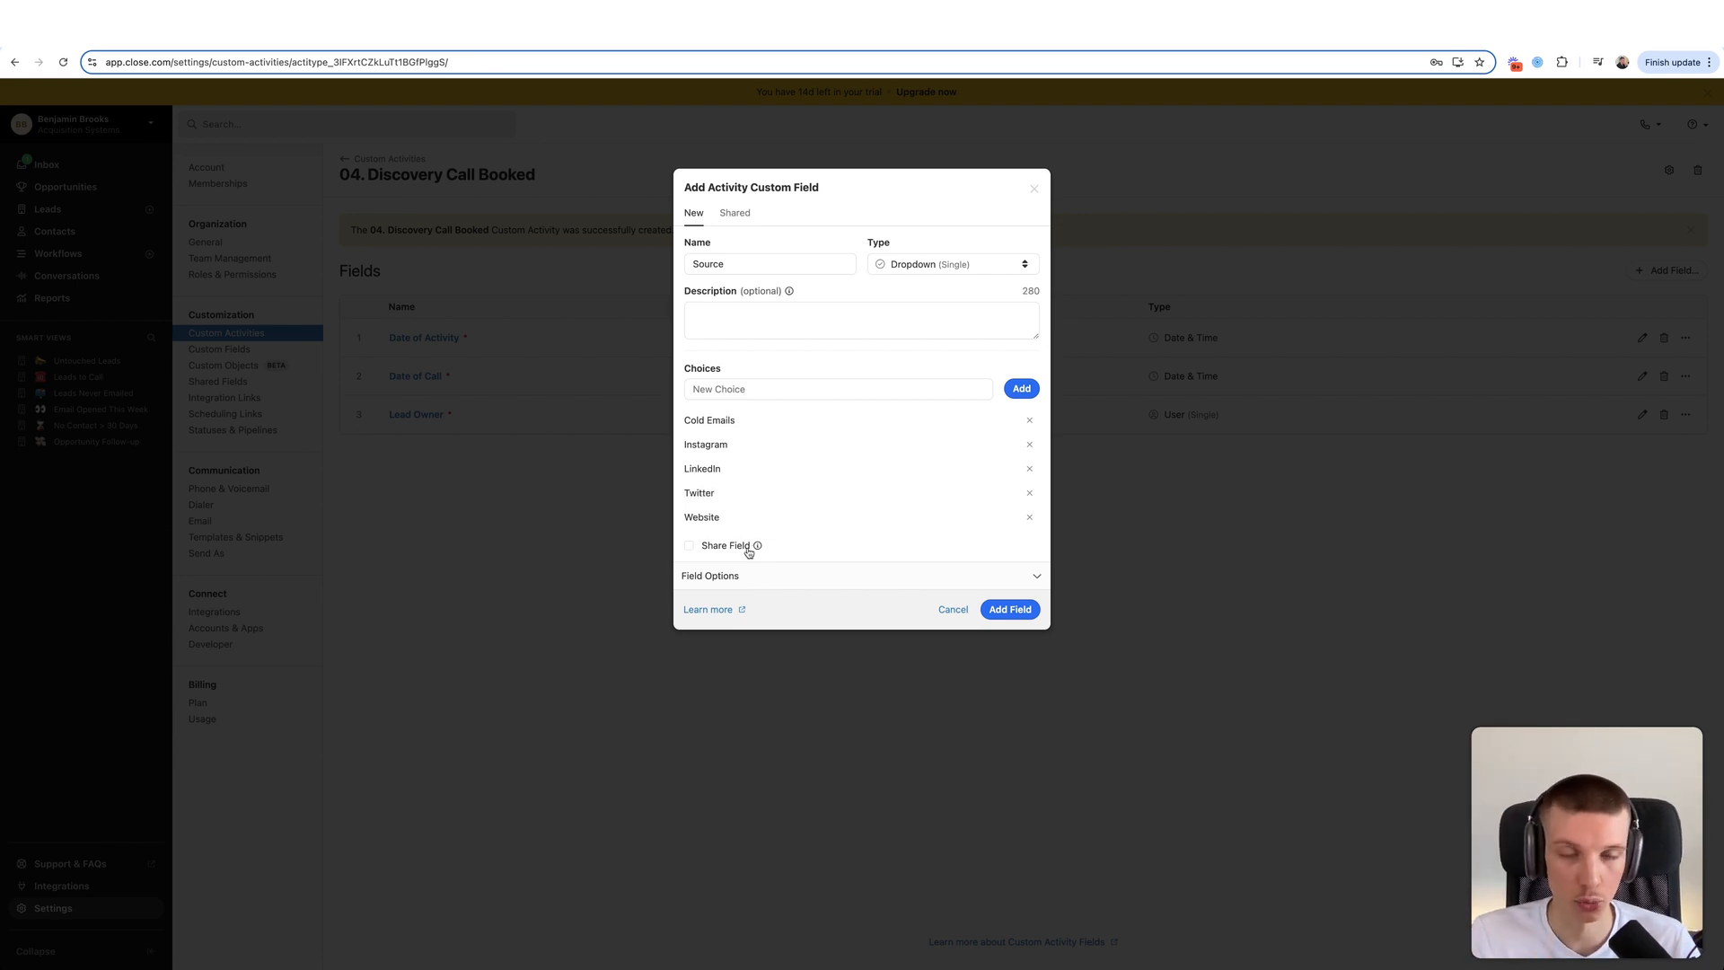
pyautogui.moveTo(694, 422); pyautogui.dragTo(763, 518)
pyautogui.click(735, 526)
pyautogui.click(776, 495)
pyautogui.click(758, 517)
pyautogui.moveTo(685, 469); pyautogui.dragTo(777, 481)
pyautogui.click(779, 483)
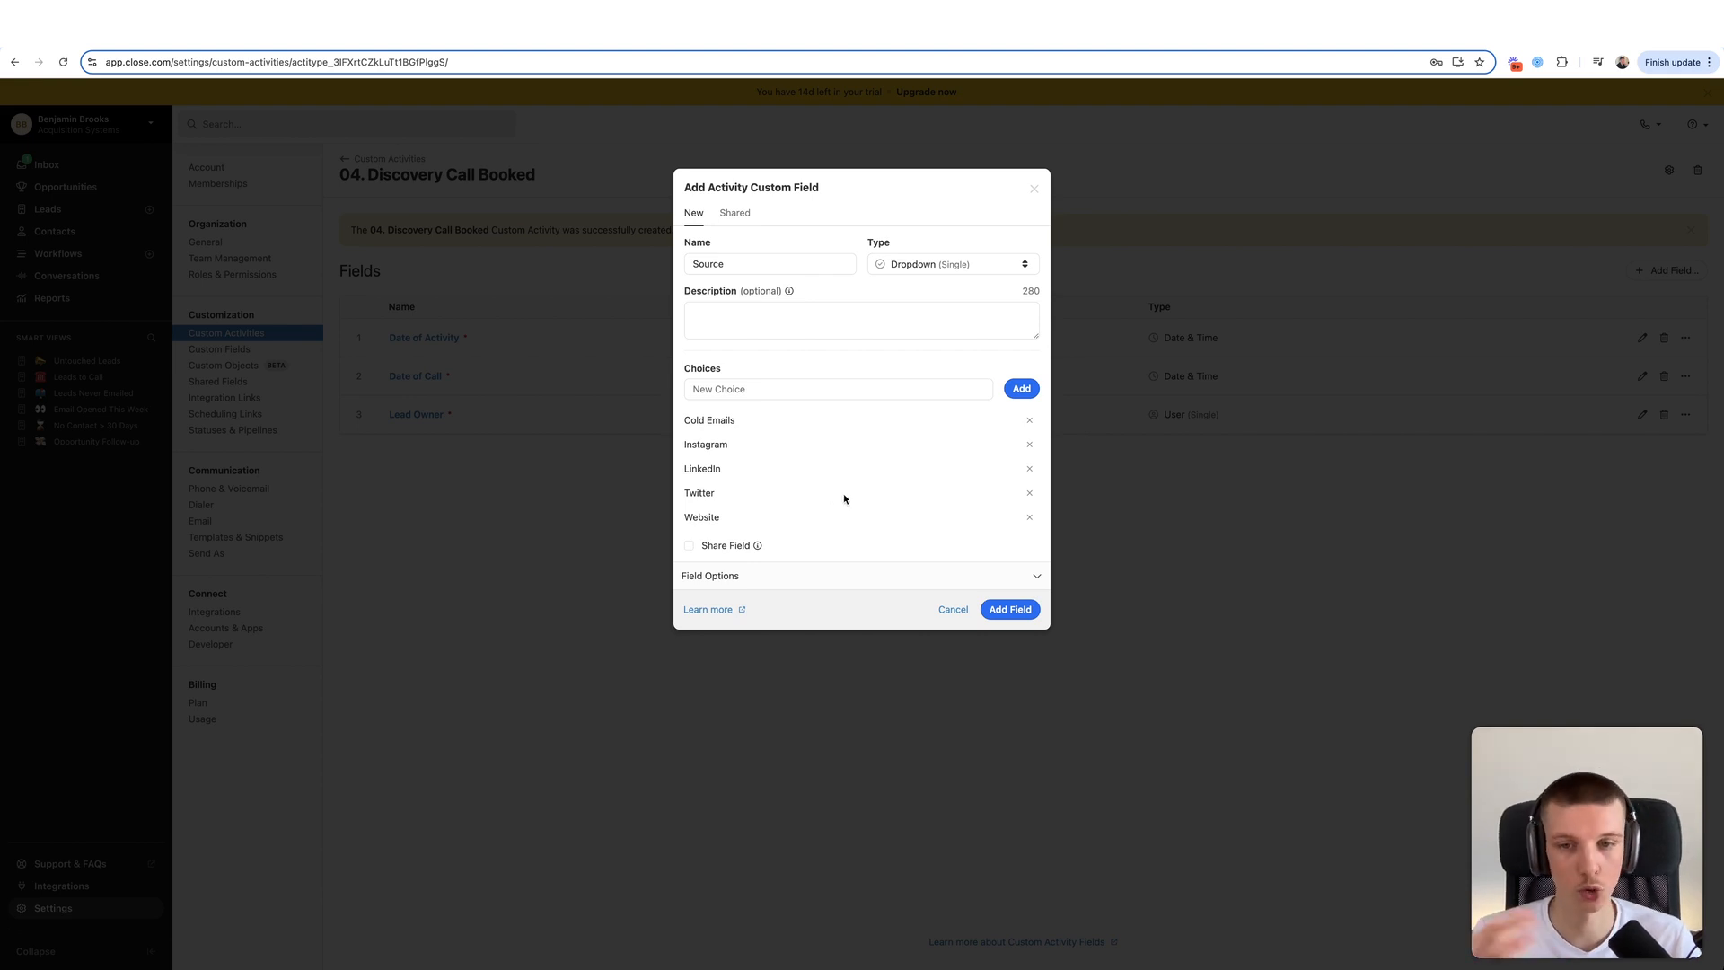
pyautogui.moveTo(728, 519); pyautogui.dragTo(696, 416)
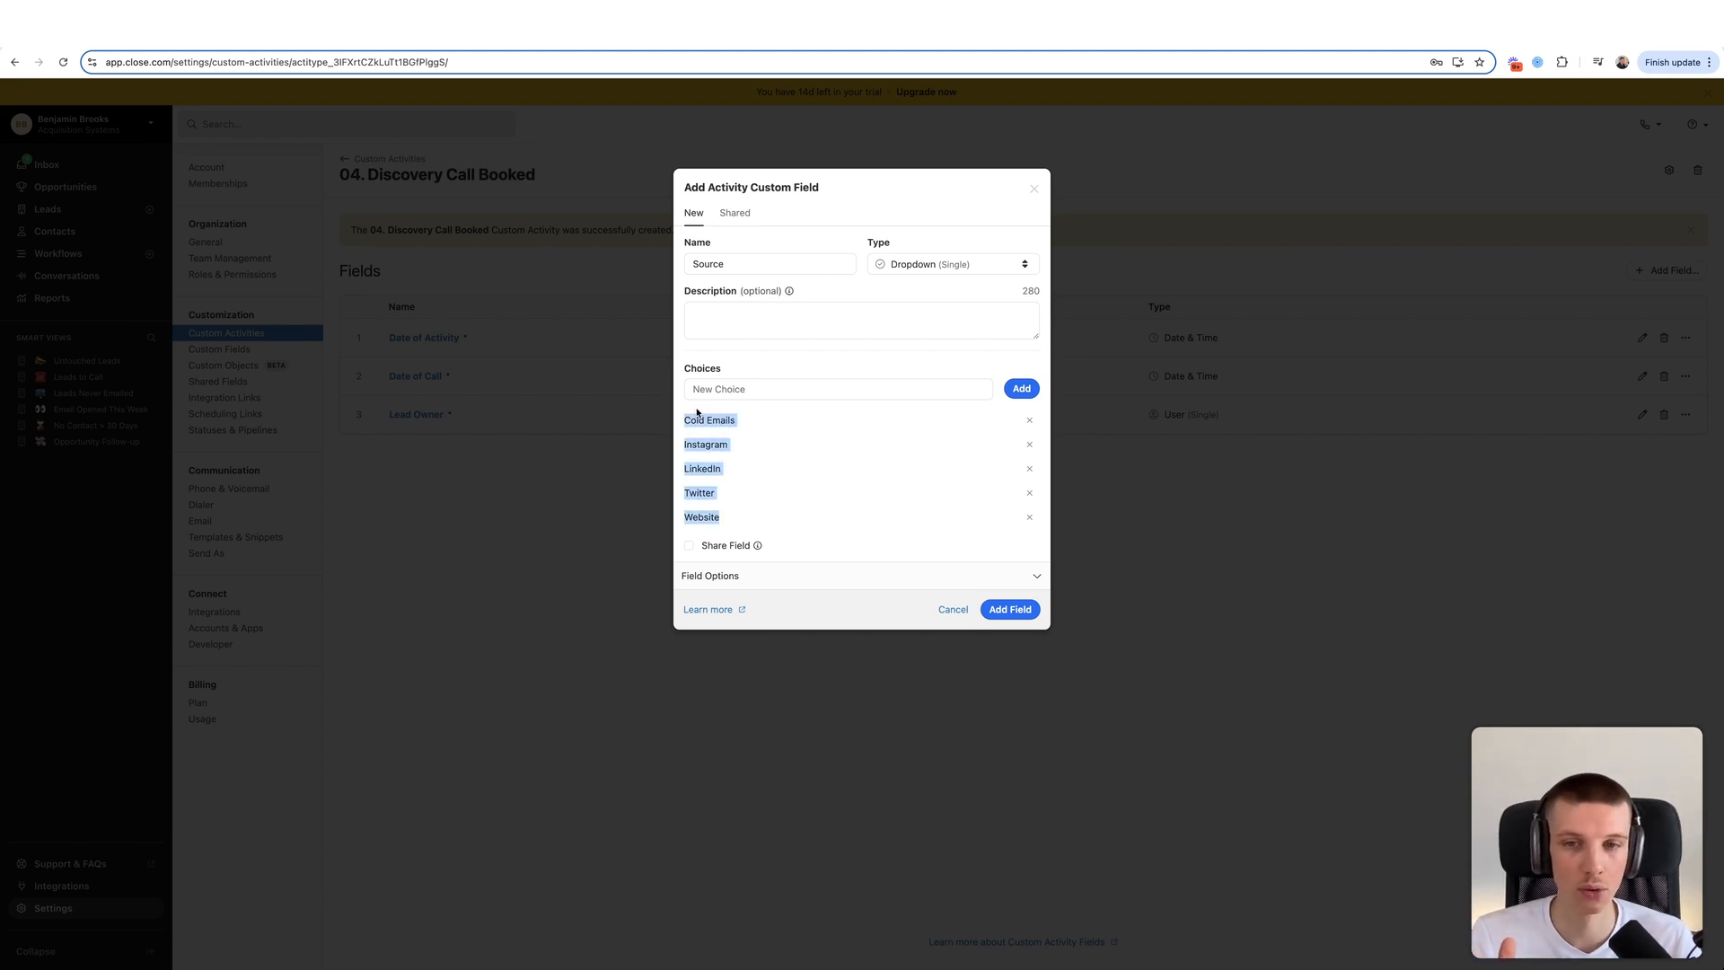
pyautogui.click(742, 446)
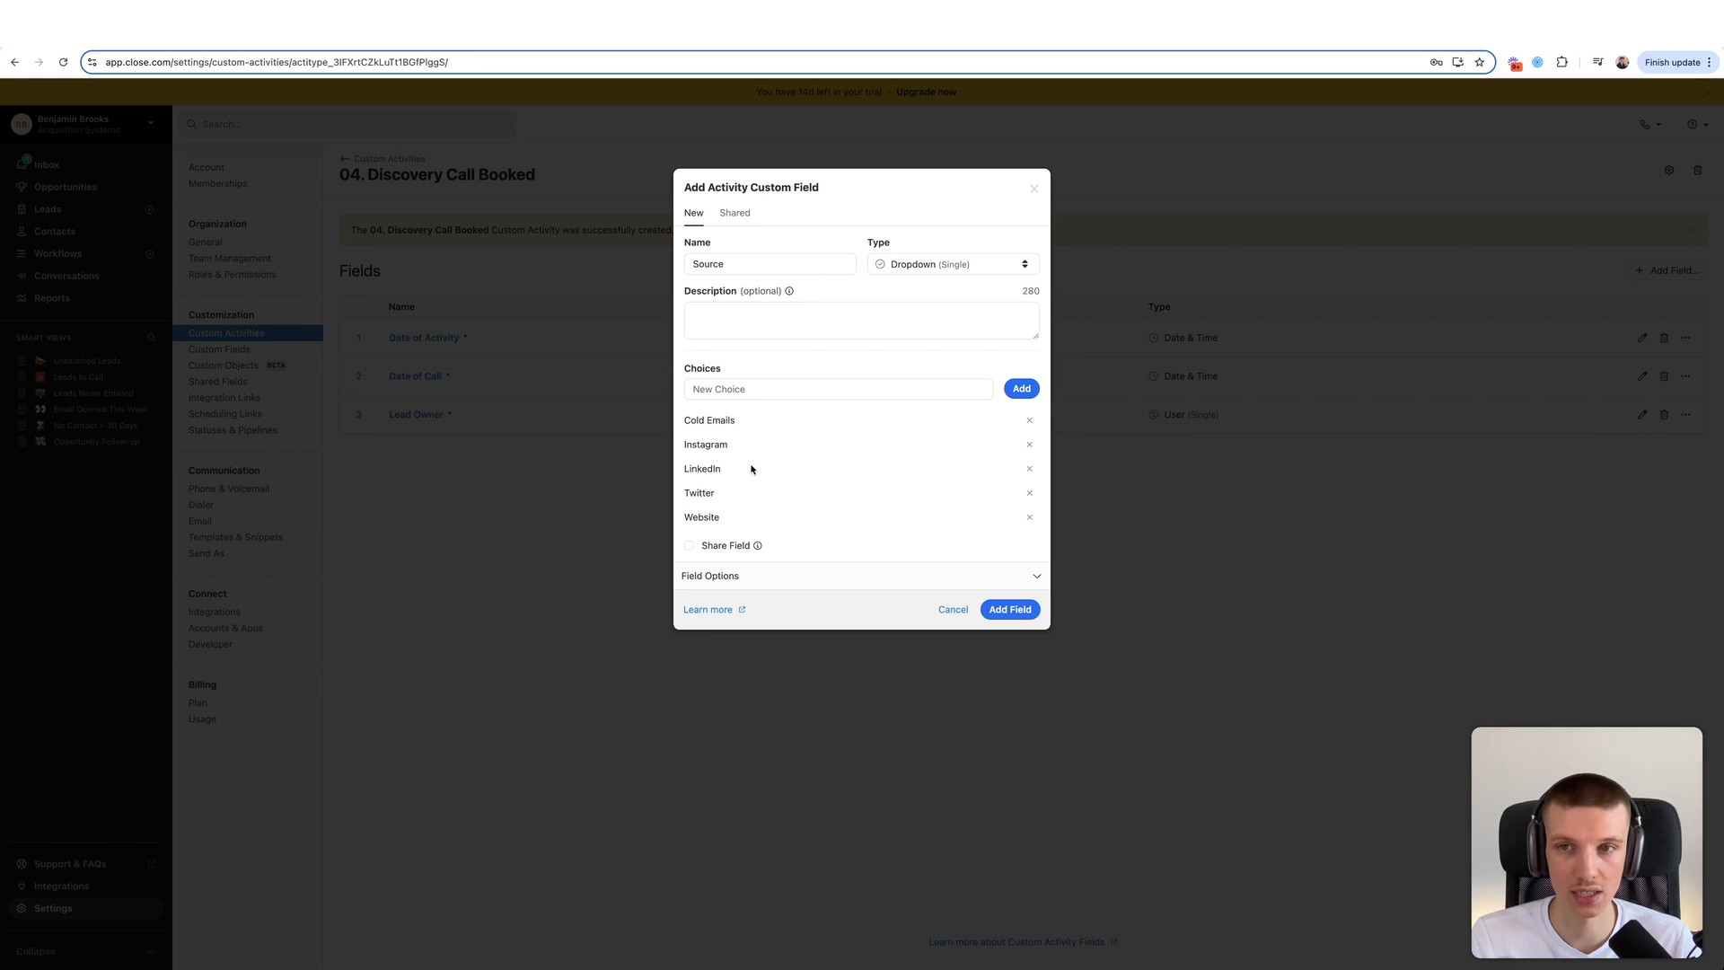
pyautogui.click(991, 616)
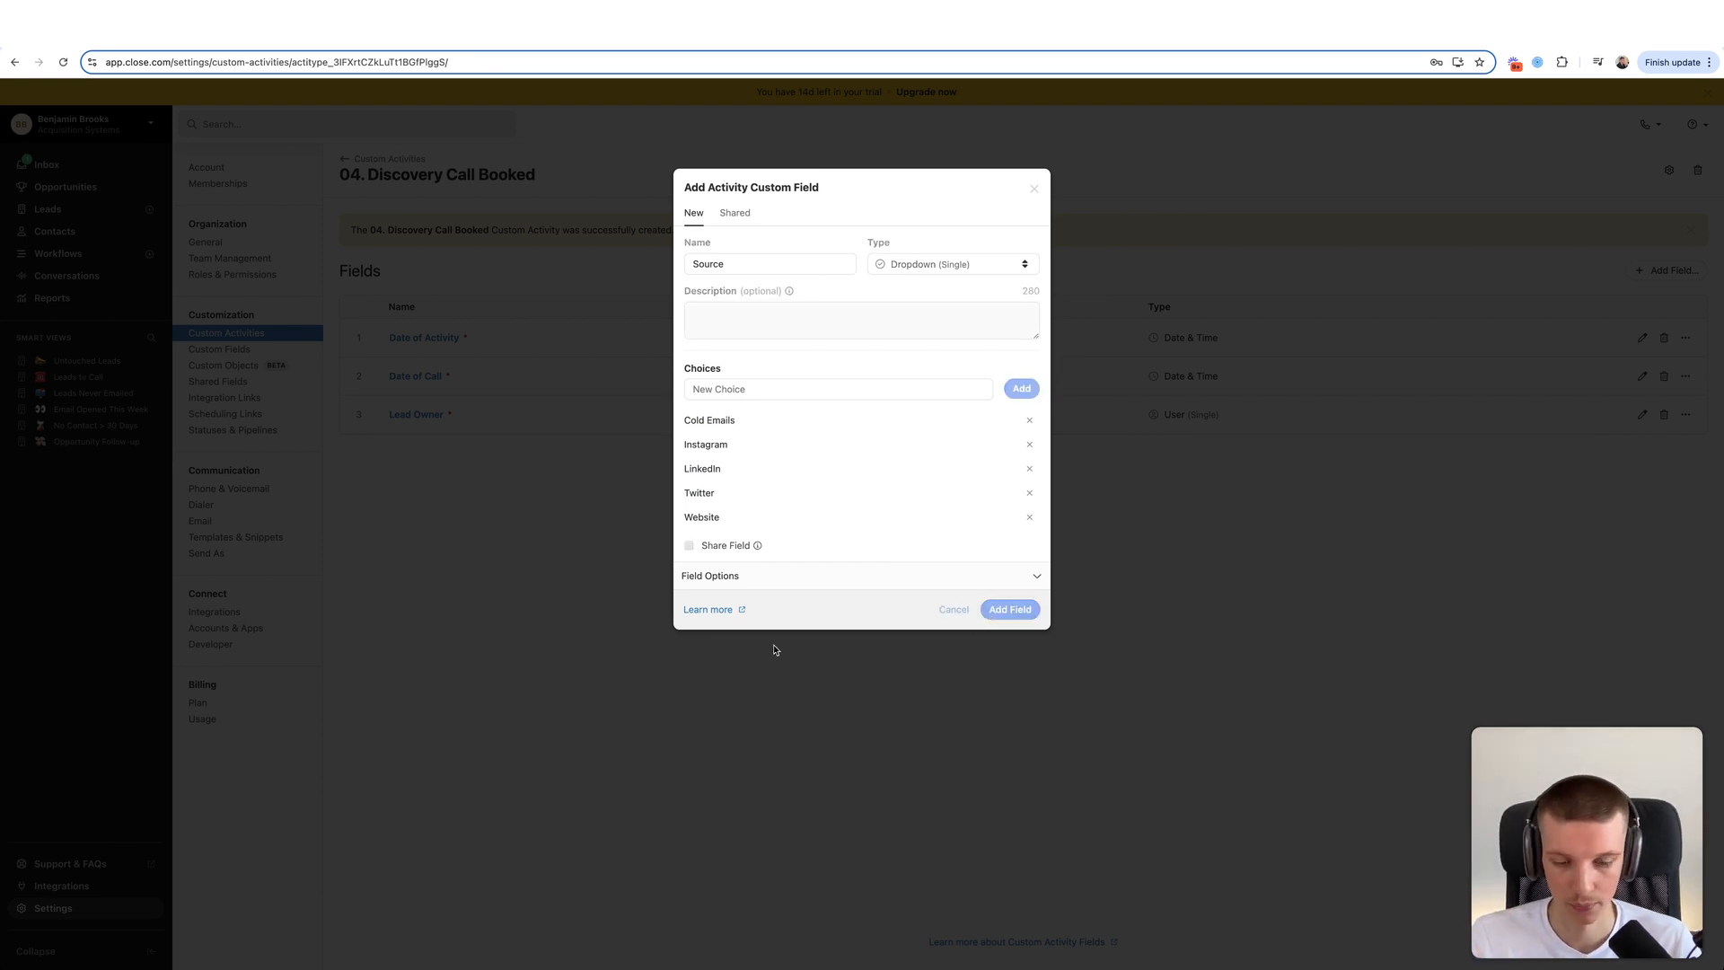
# - Add a single-choice Direction dropdown field with the choices Inbound and Outbound
pyautogui.click(1662, 270)
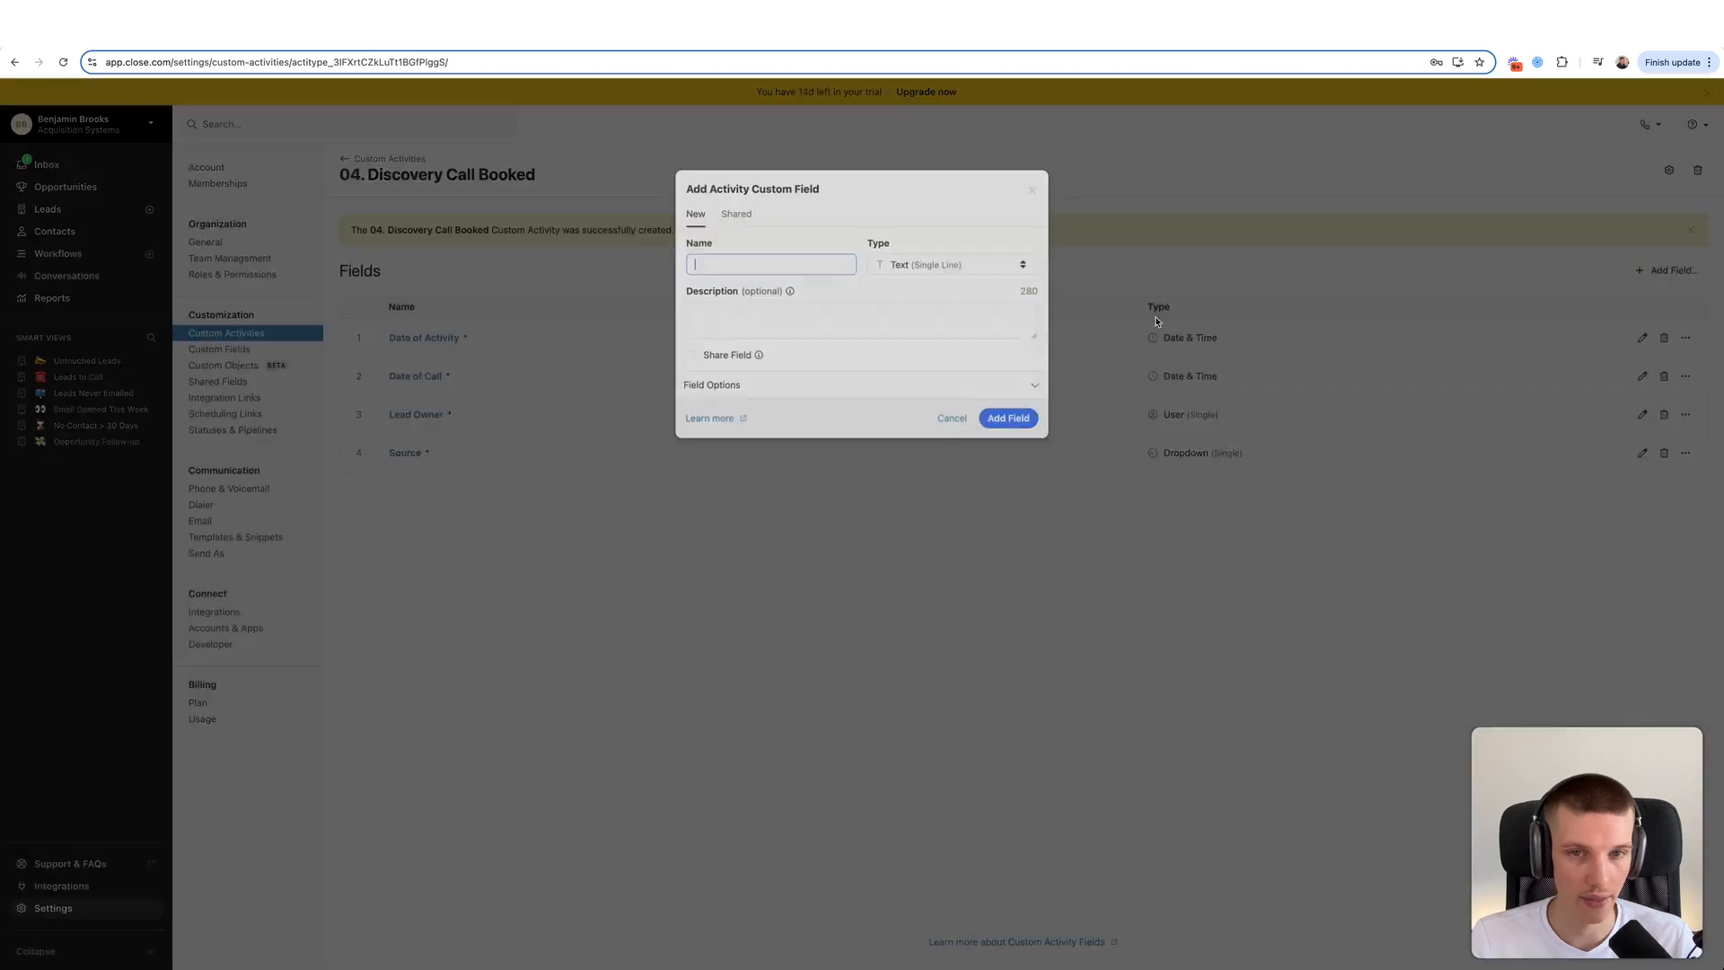
pyautogui.write('Direction')
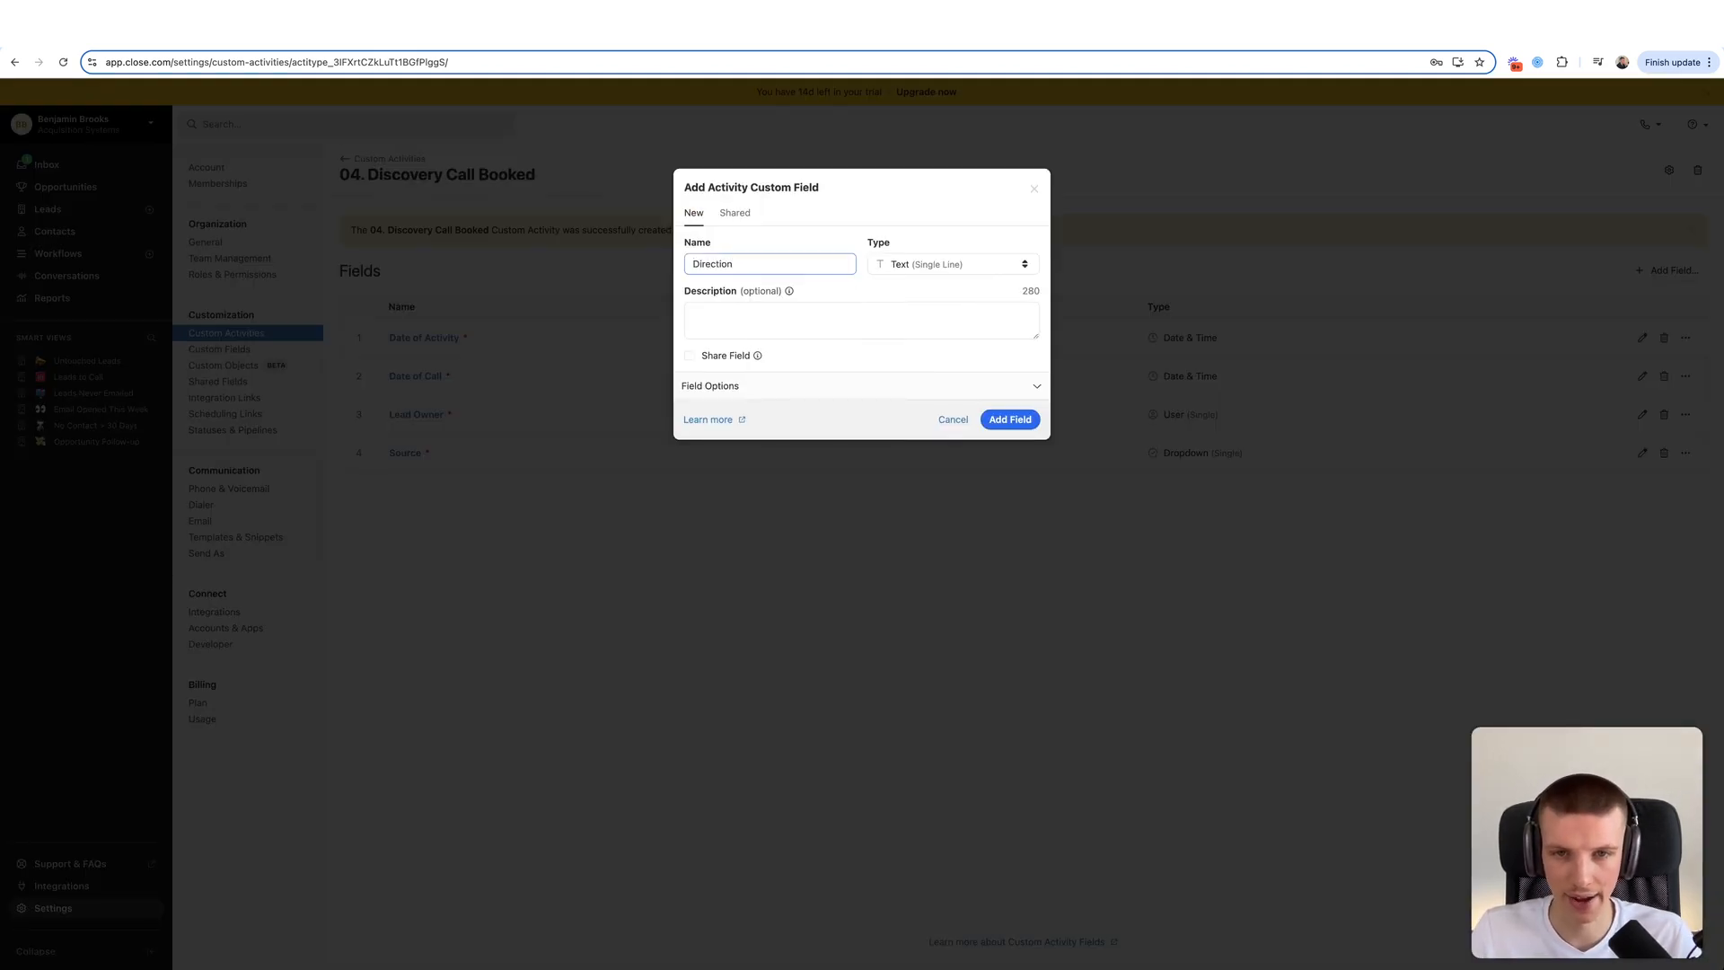
pyautogui.click(967, 266)
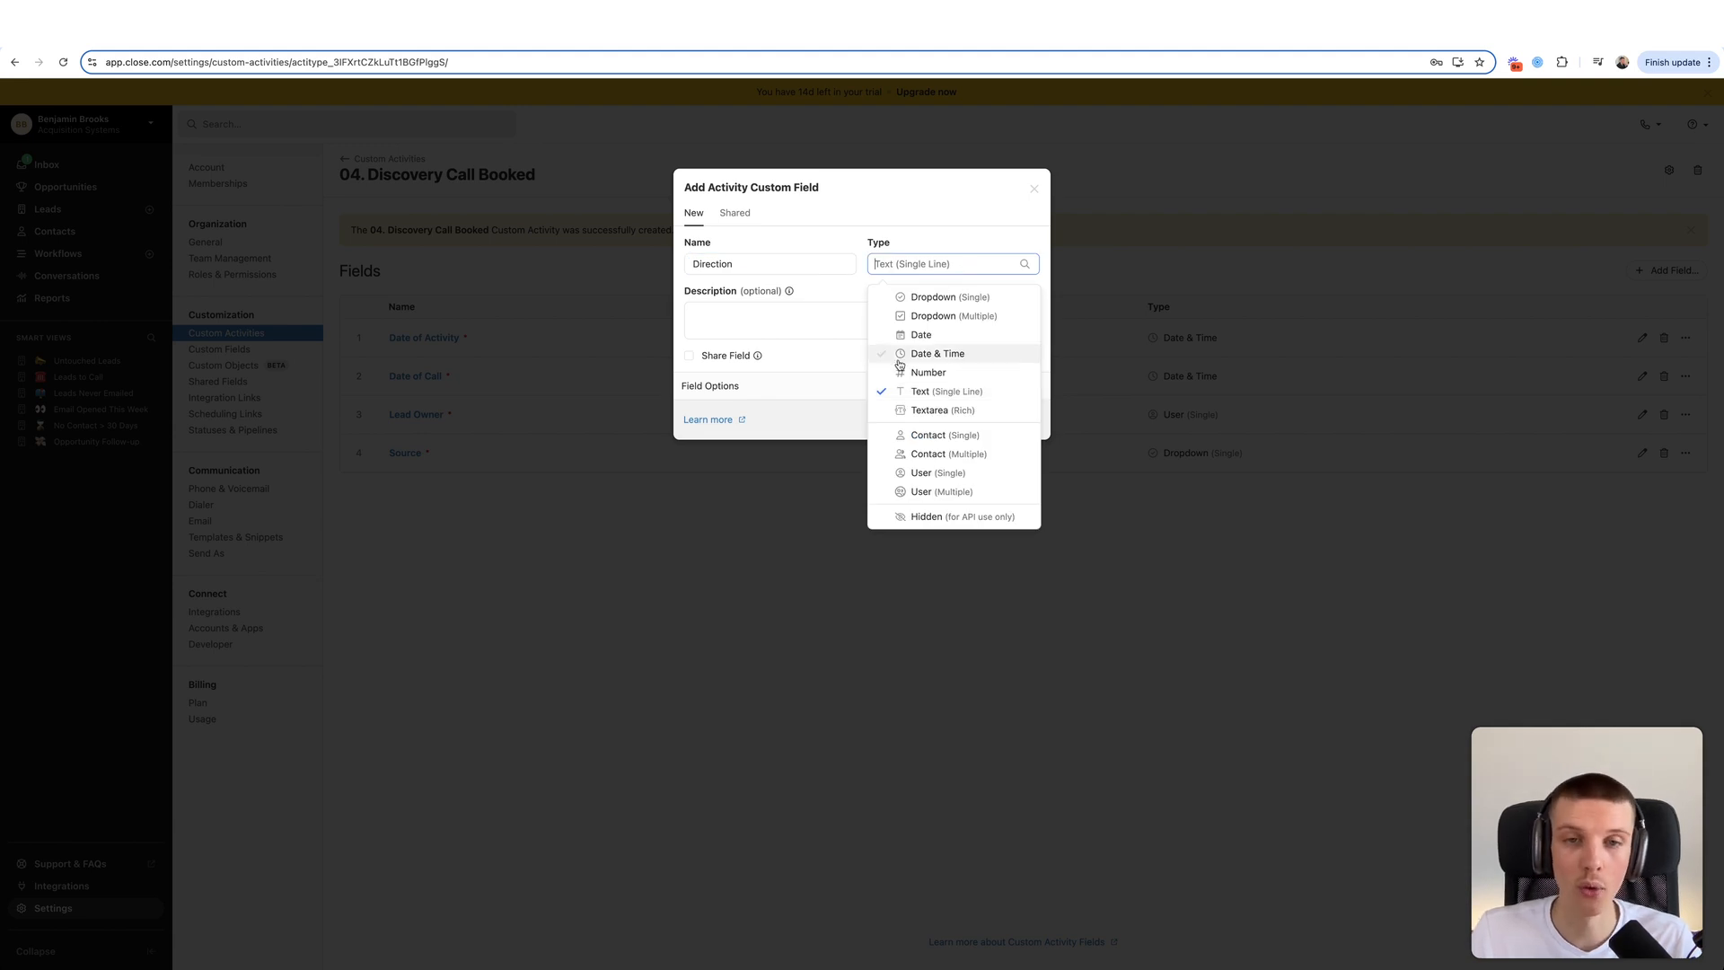
pyautogui.click(921, 300)
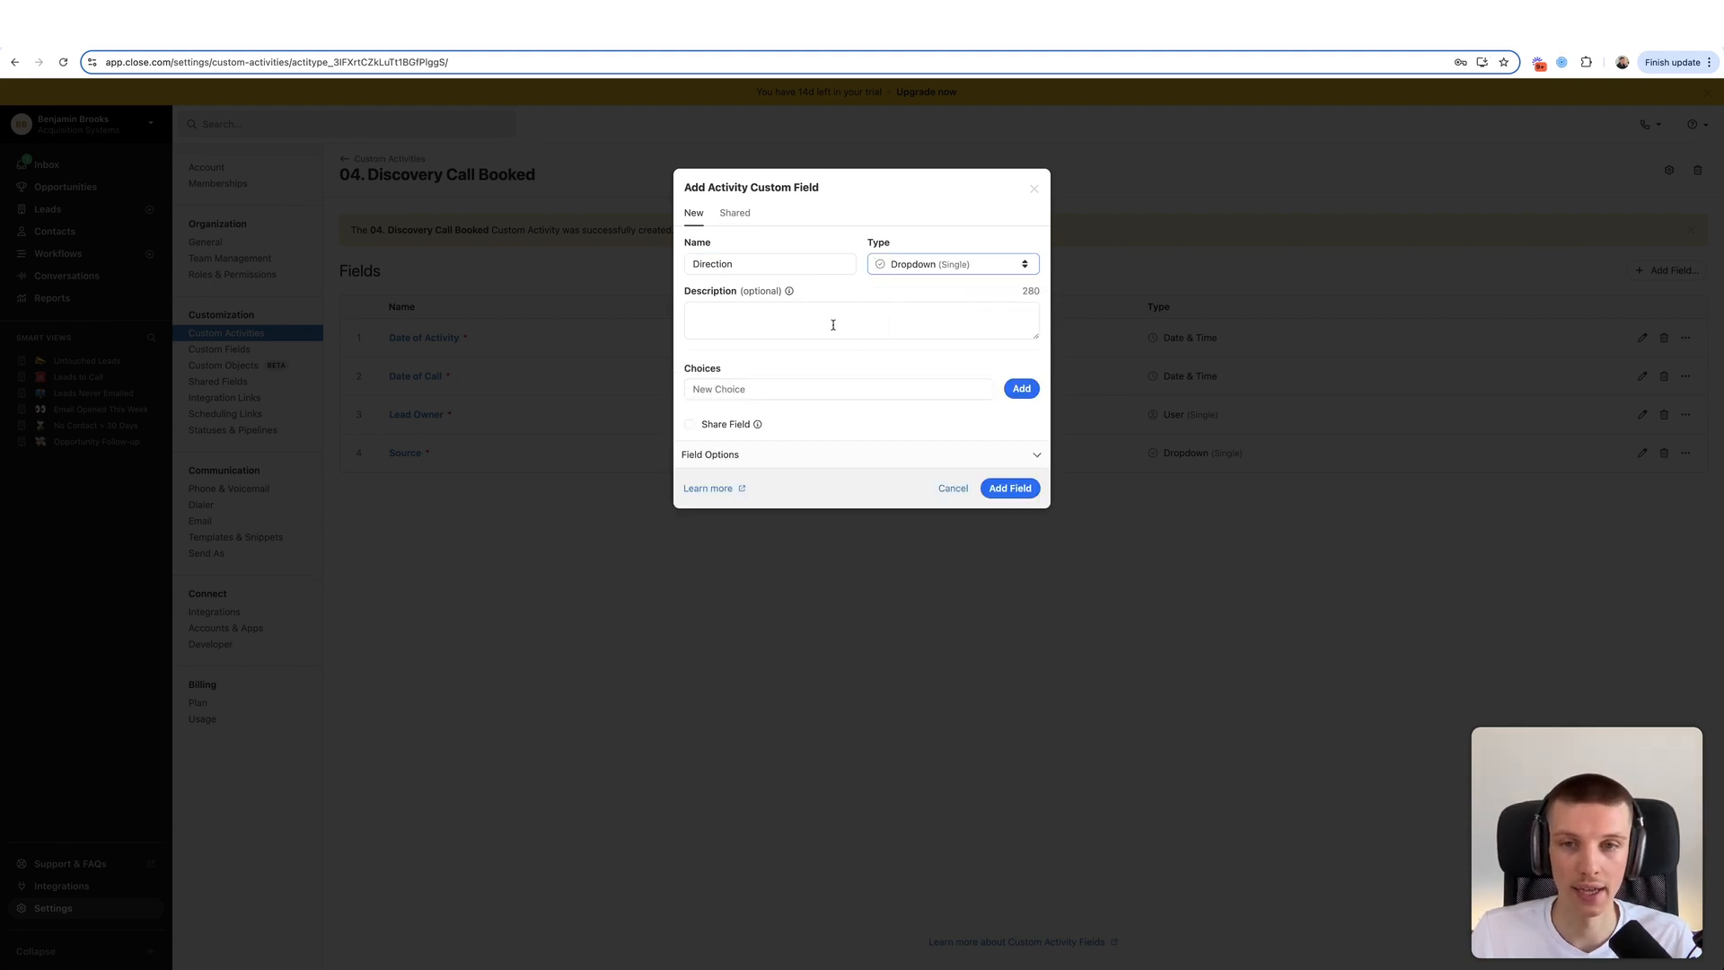
pyautogui.click(729, 386)
pyautogui.write('Inbound')
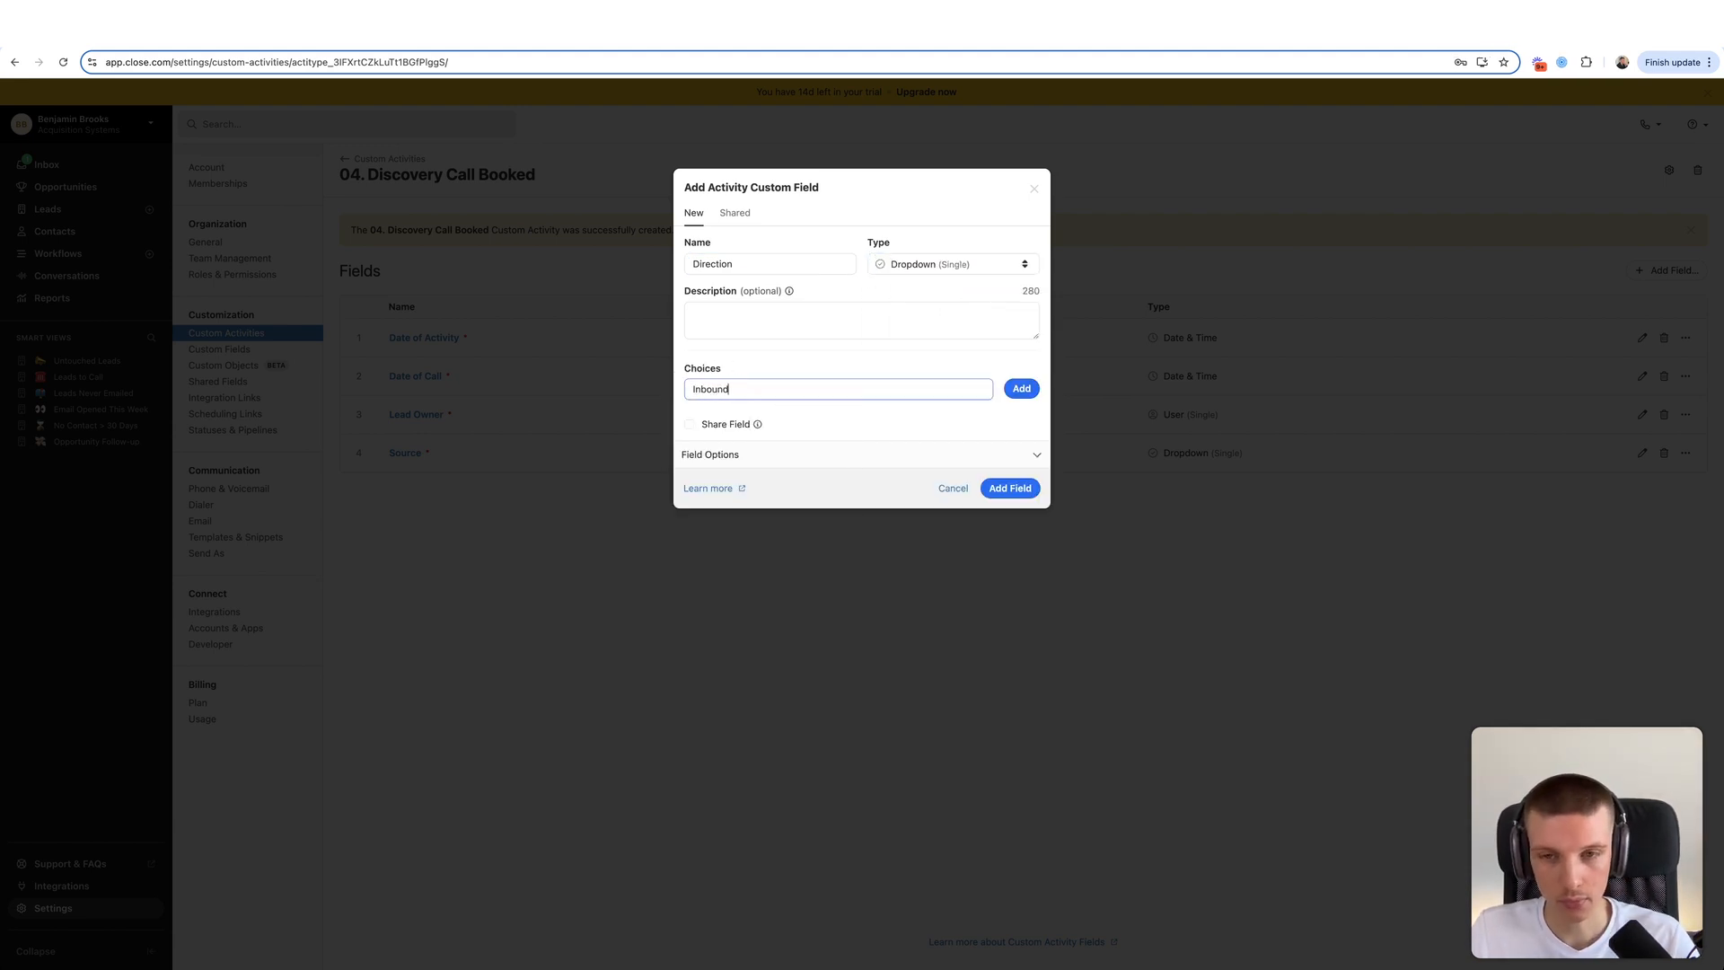
pyautogui.click(1021, 388)
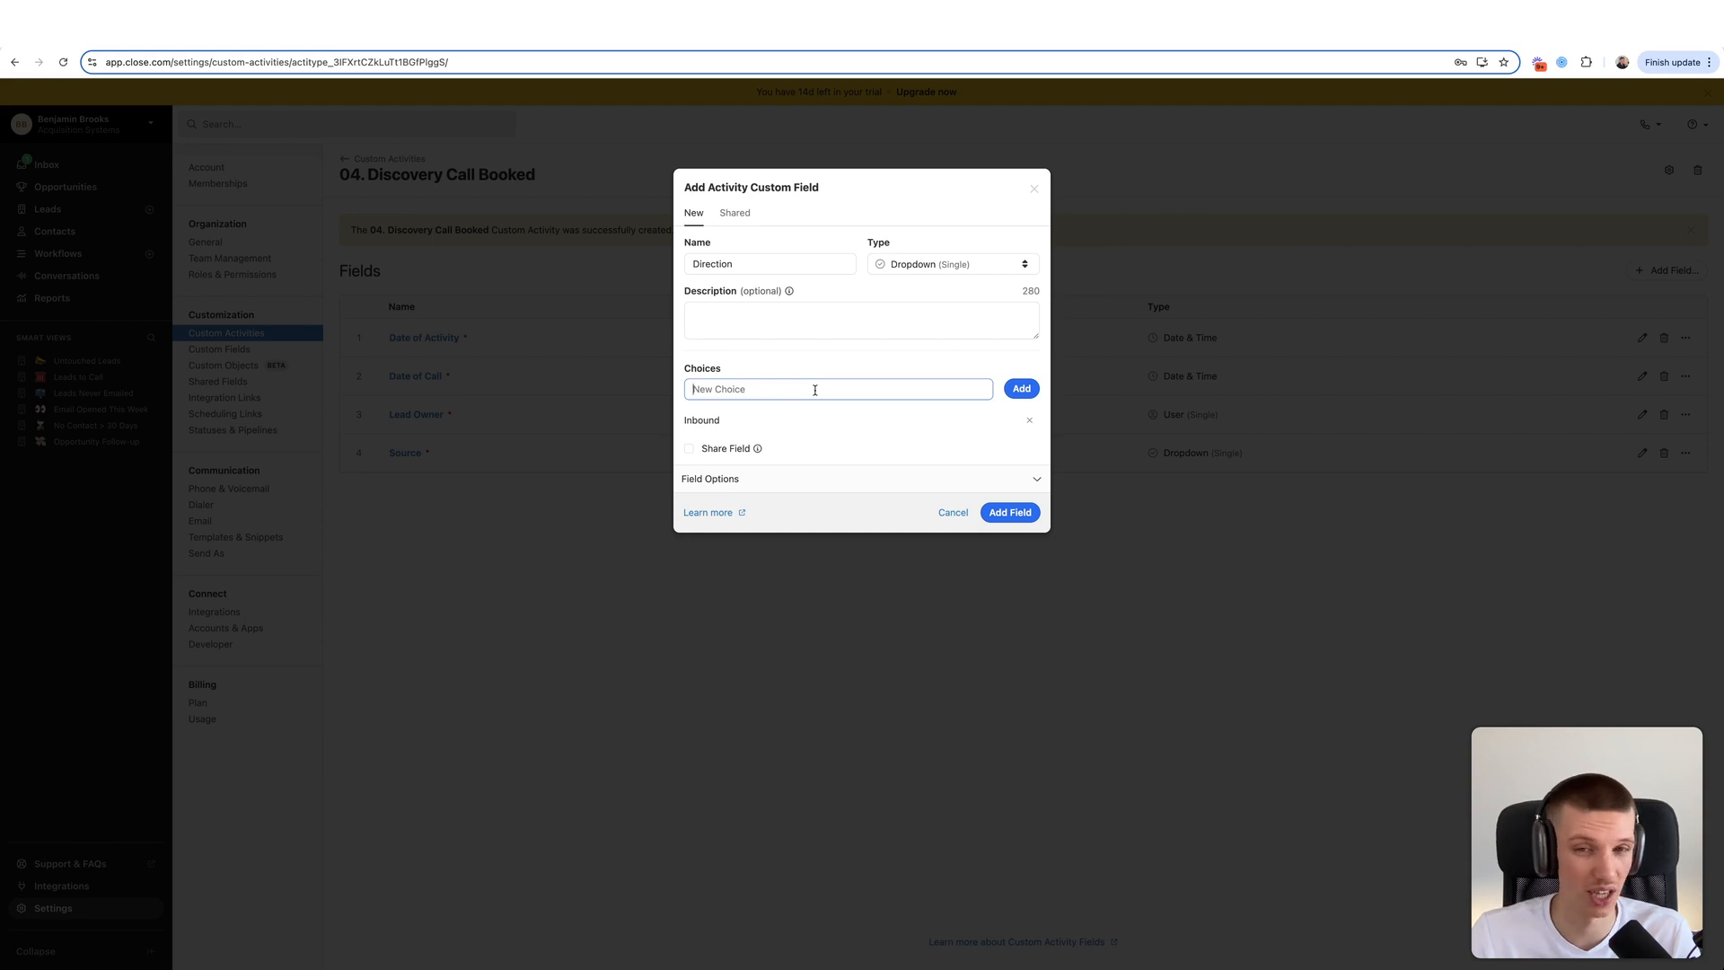
pyautogui.write('Outbound')
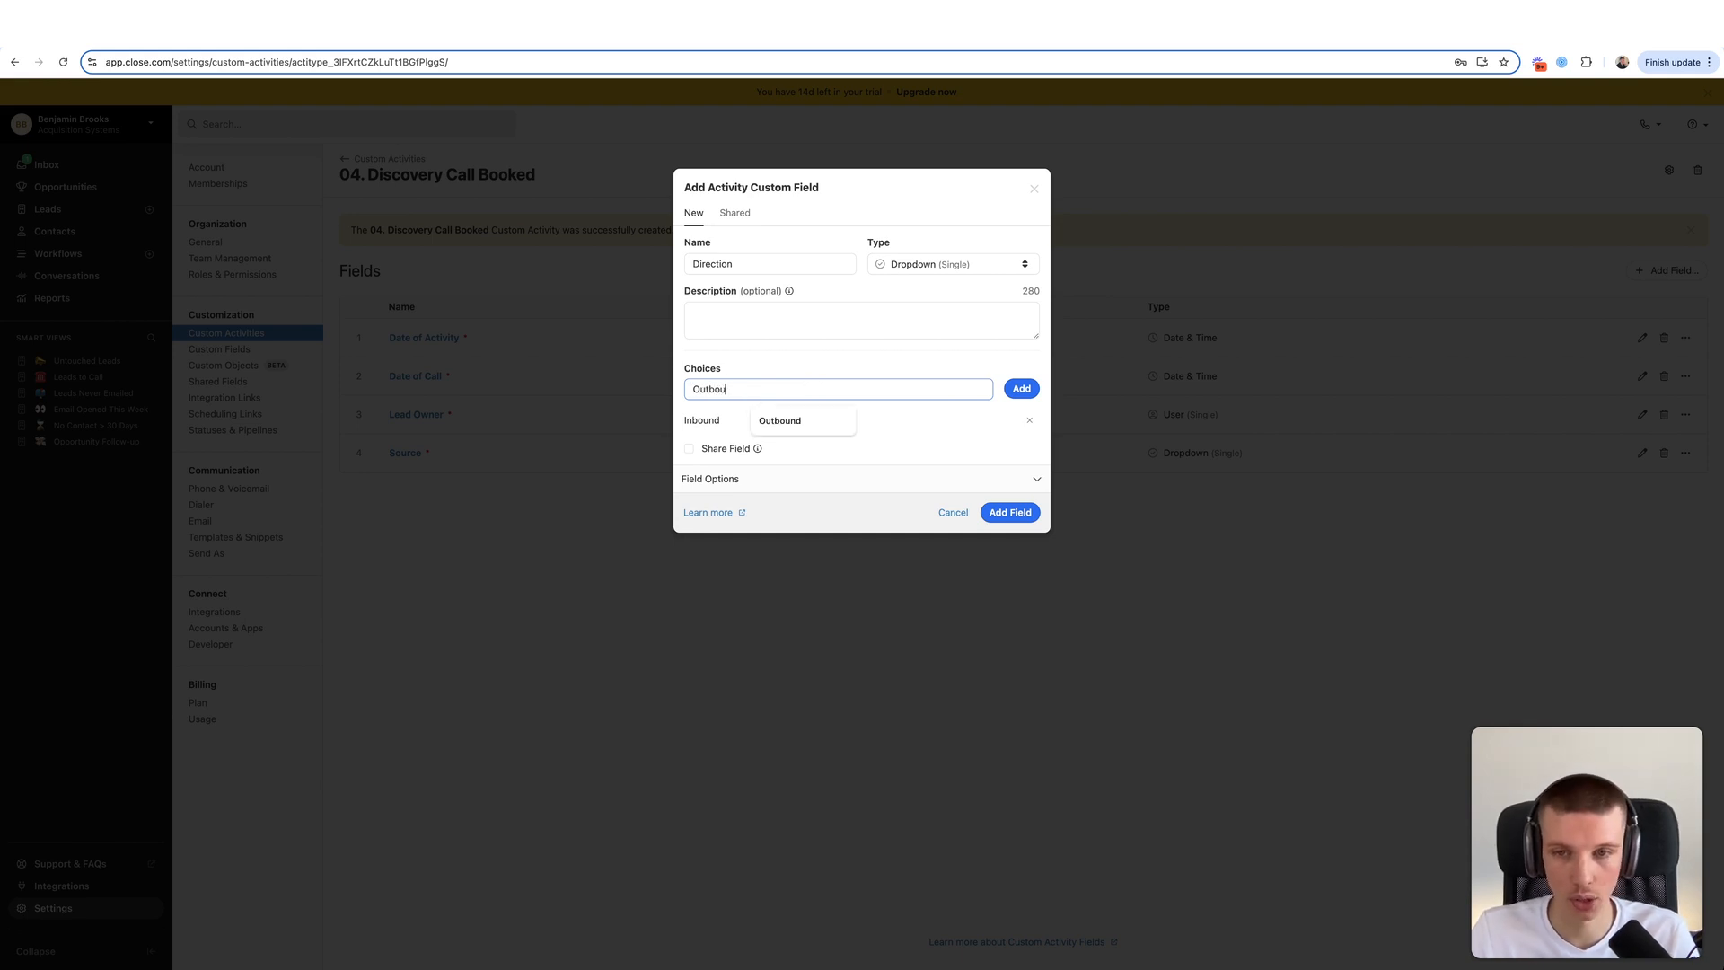
pyautogui.click(1022, 388)
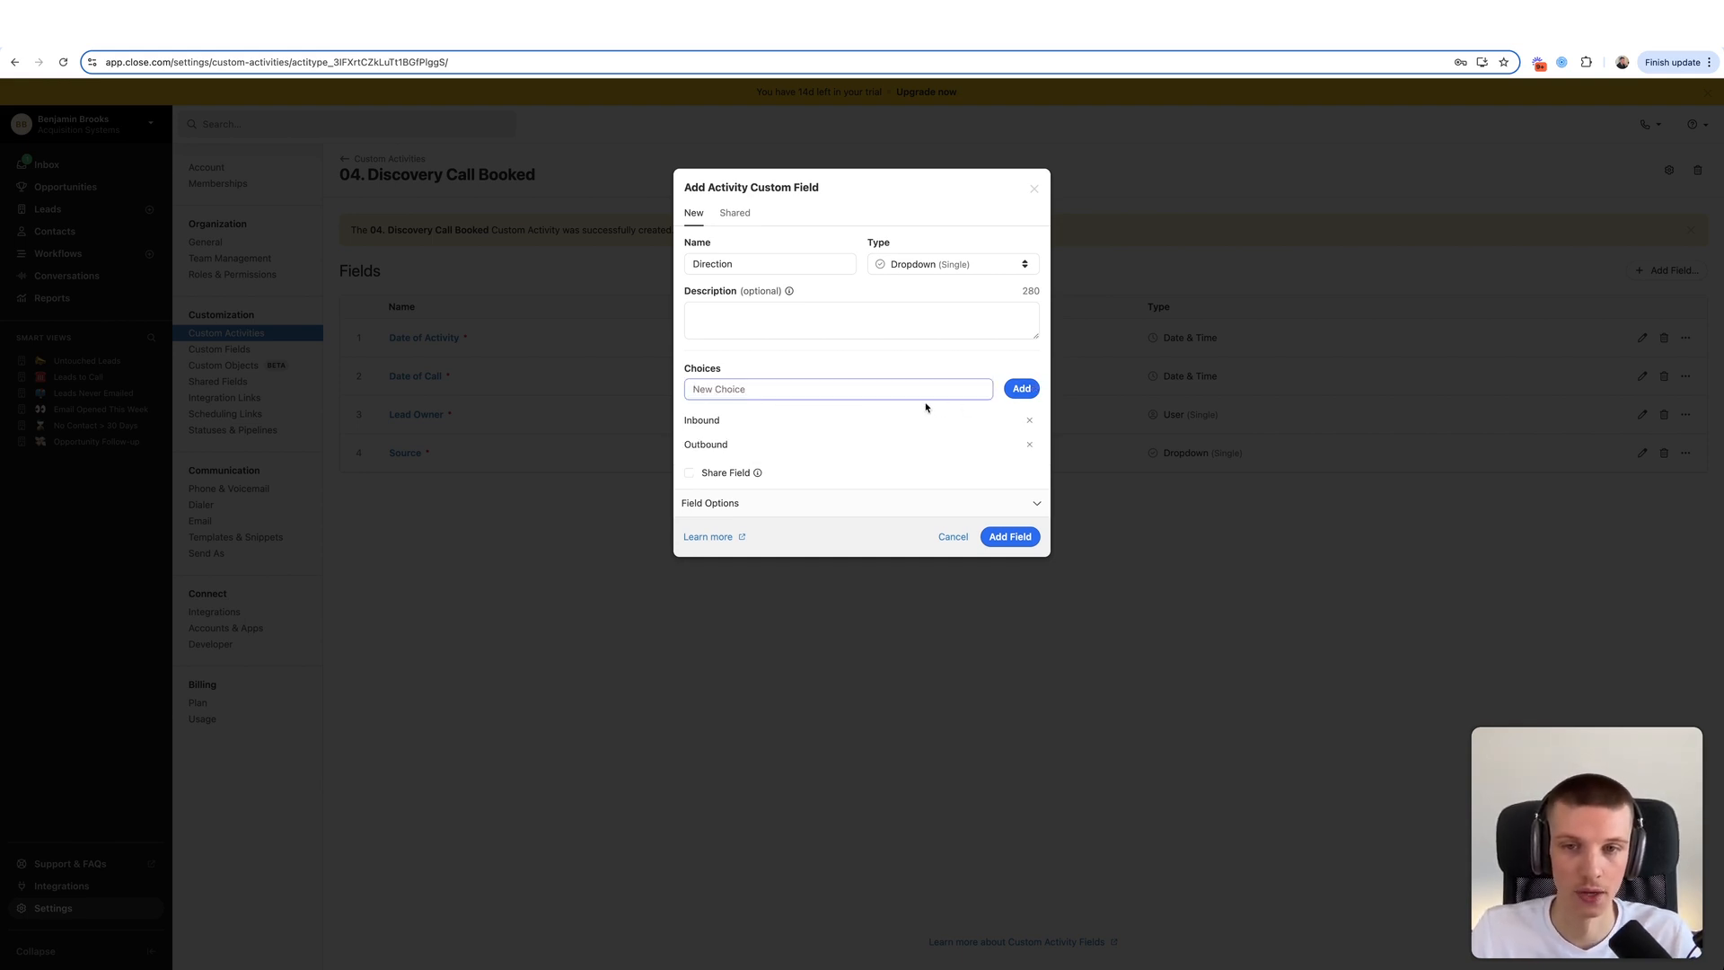
pyautogui.moveTo(692, 445); pyautogui.dragTo(742, 442)
pyautogui.click(745, 444)
pyautogui.click(1010, 537)
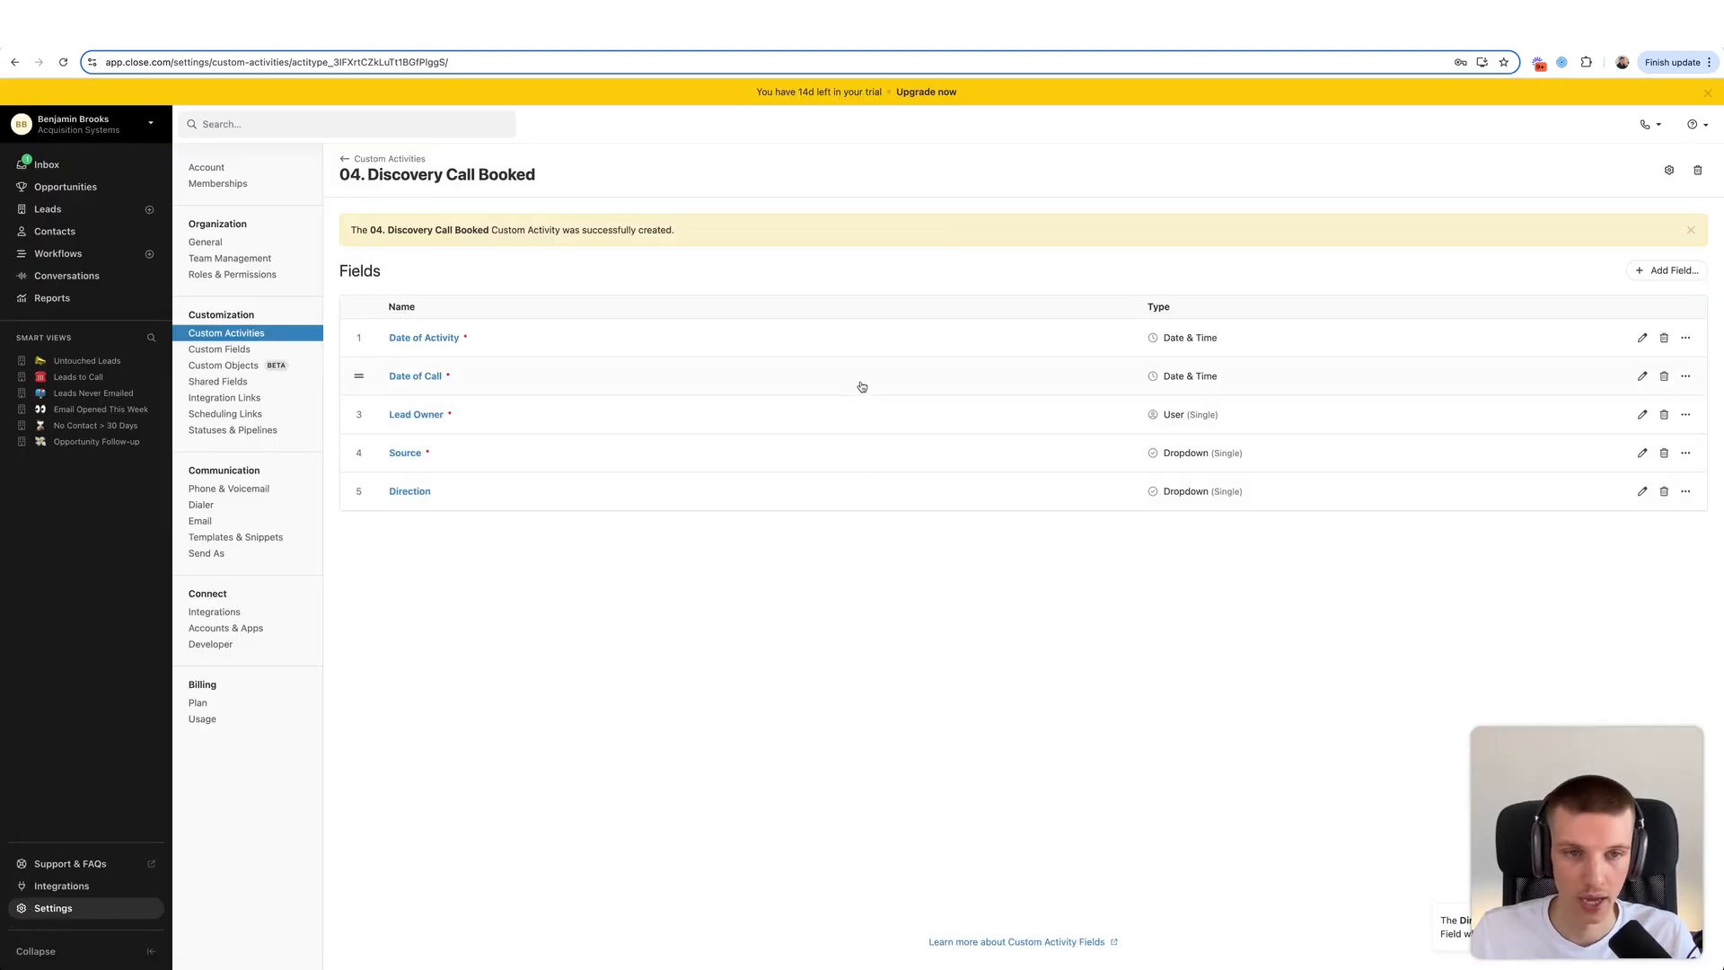
# - Go back to Custom Activities, check the pipeline's opportunity statuses, then return to the list
pyautogui.click(391, 159)
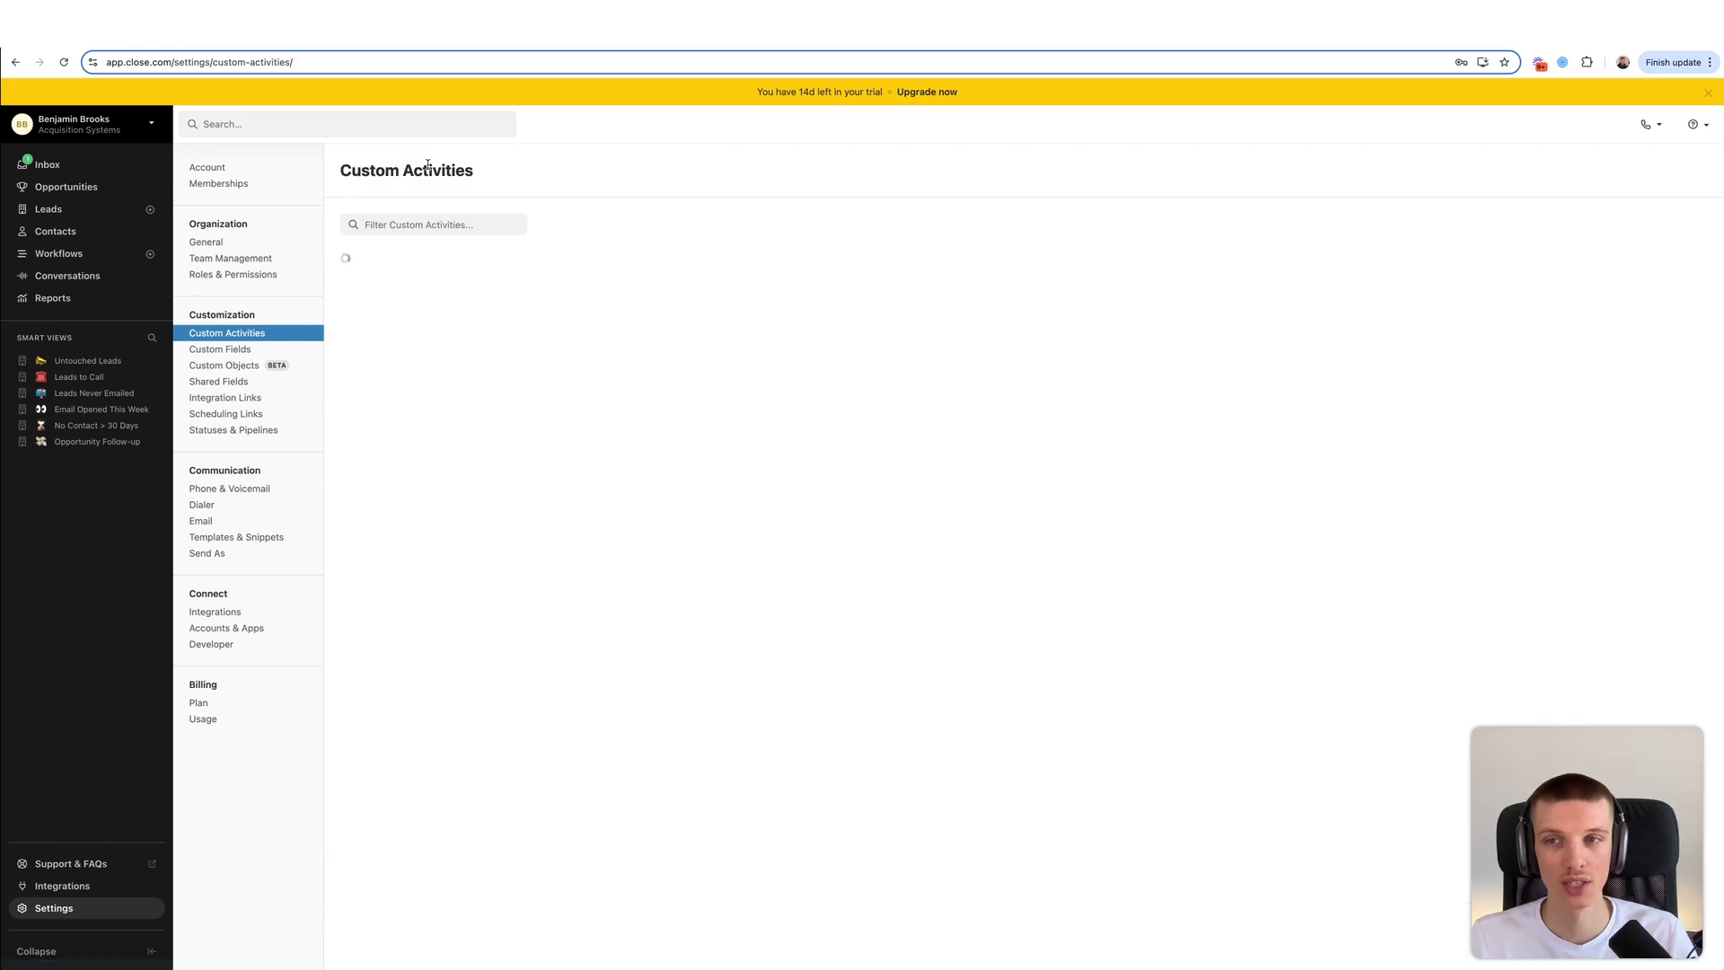
pyautogui.click(1632, 173)
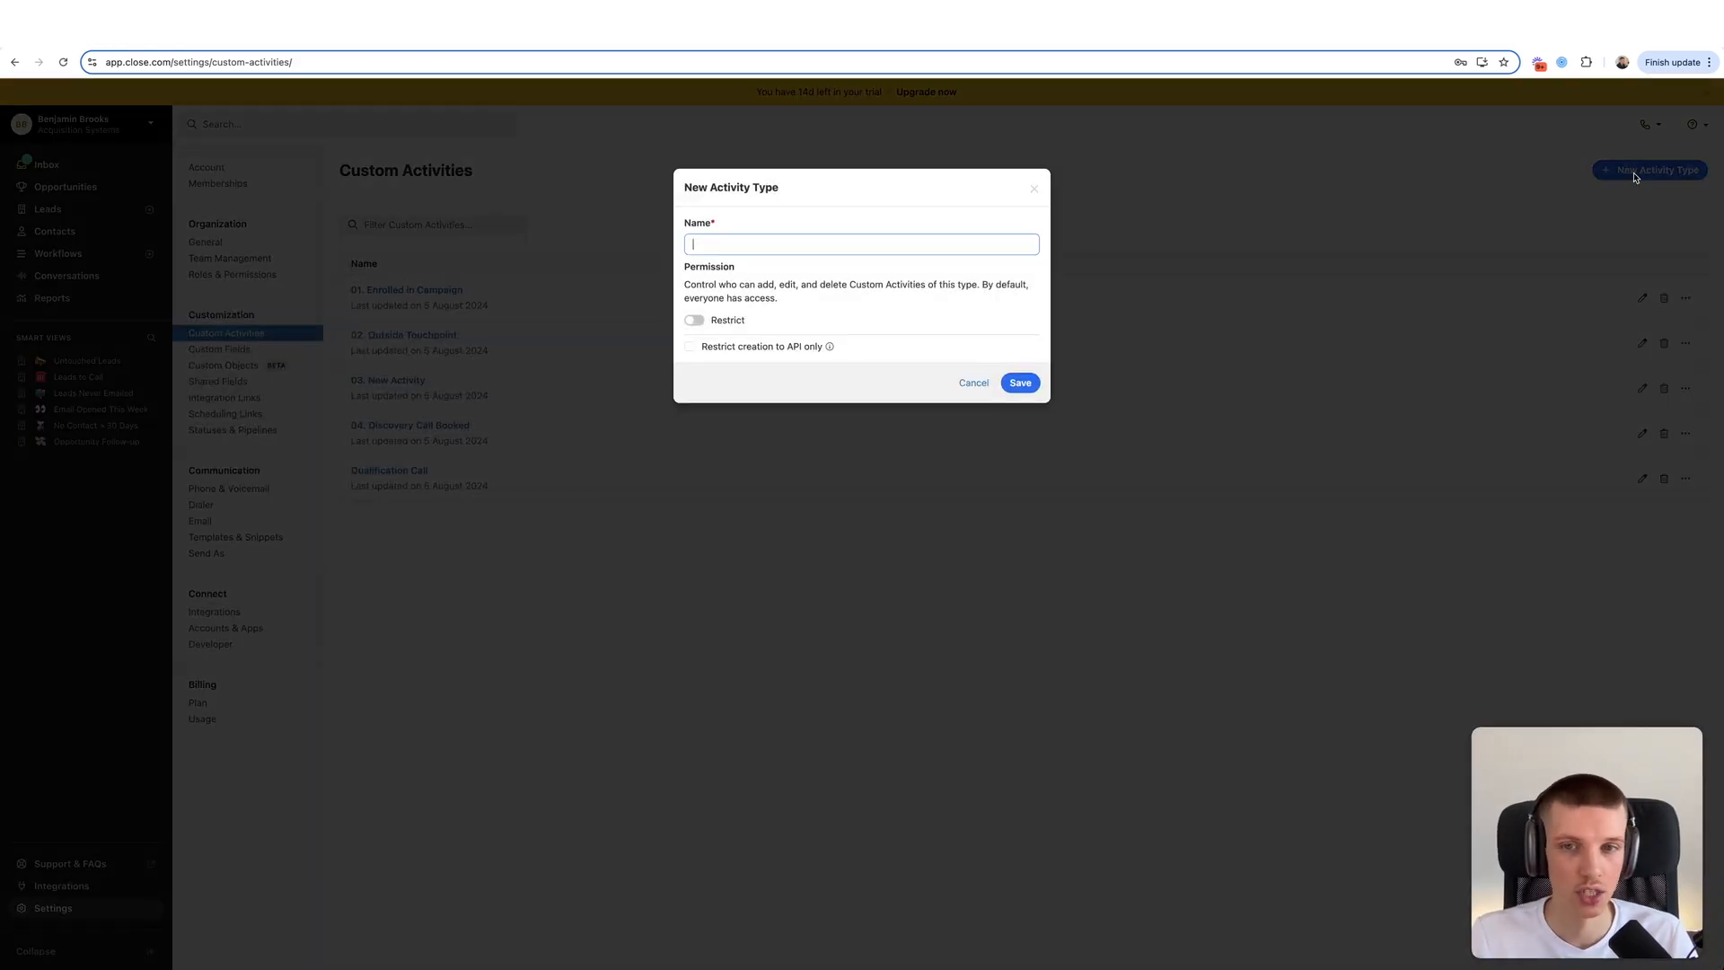
pyautogui.click(1035, 189)
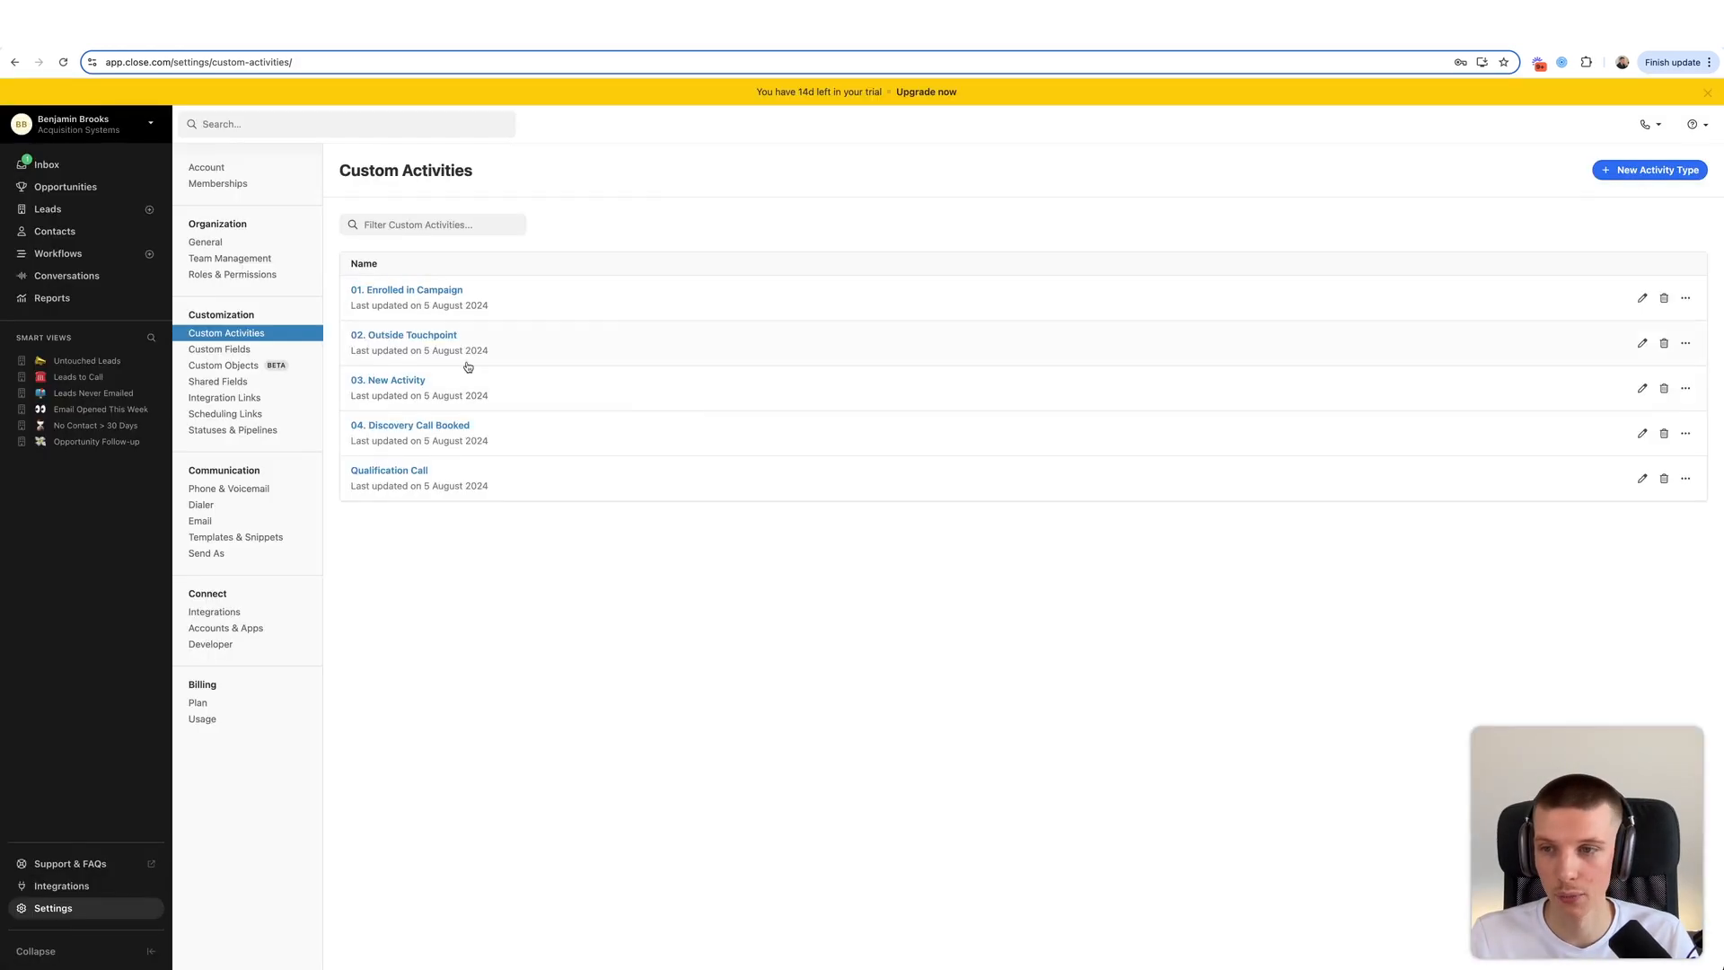
pyautogui.click(251, 430)
pyautogui.scroll(-2, 439, 673)
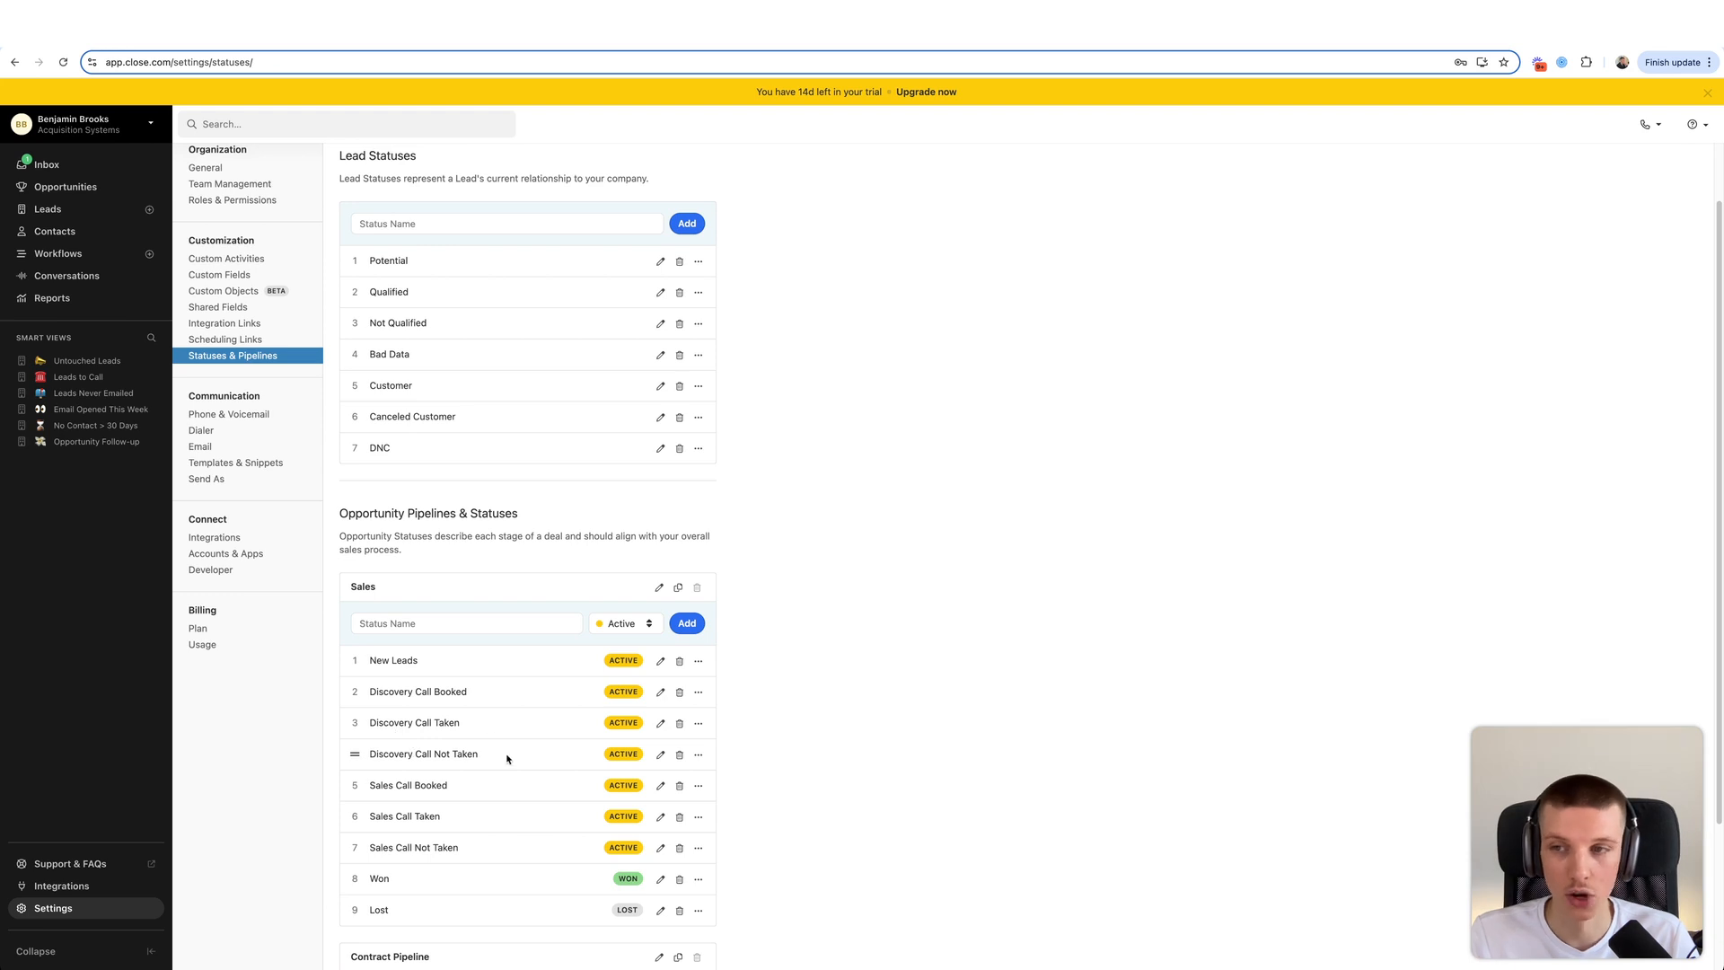
pyautogui.click(262, 261)
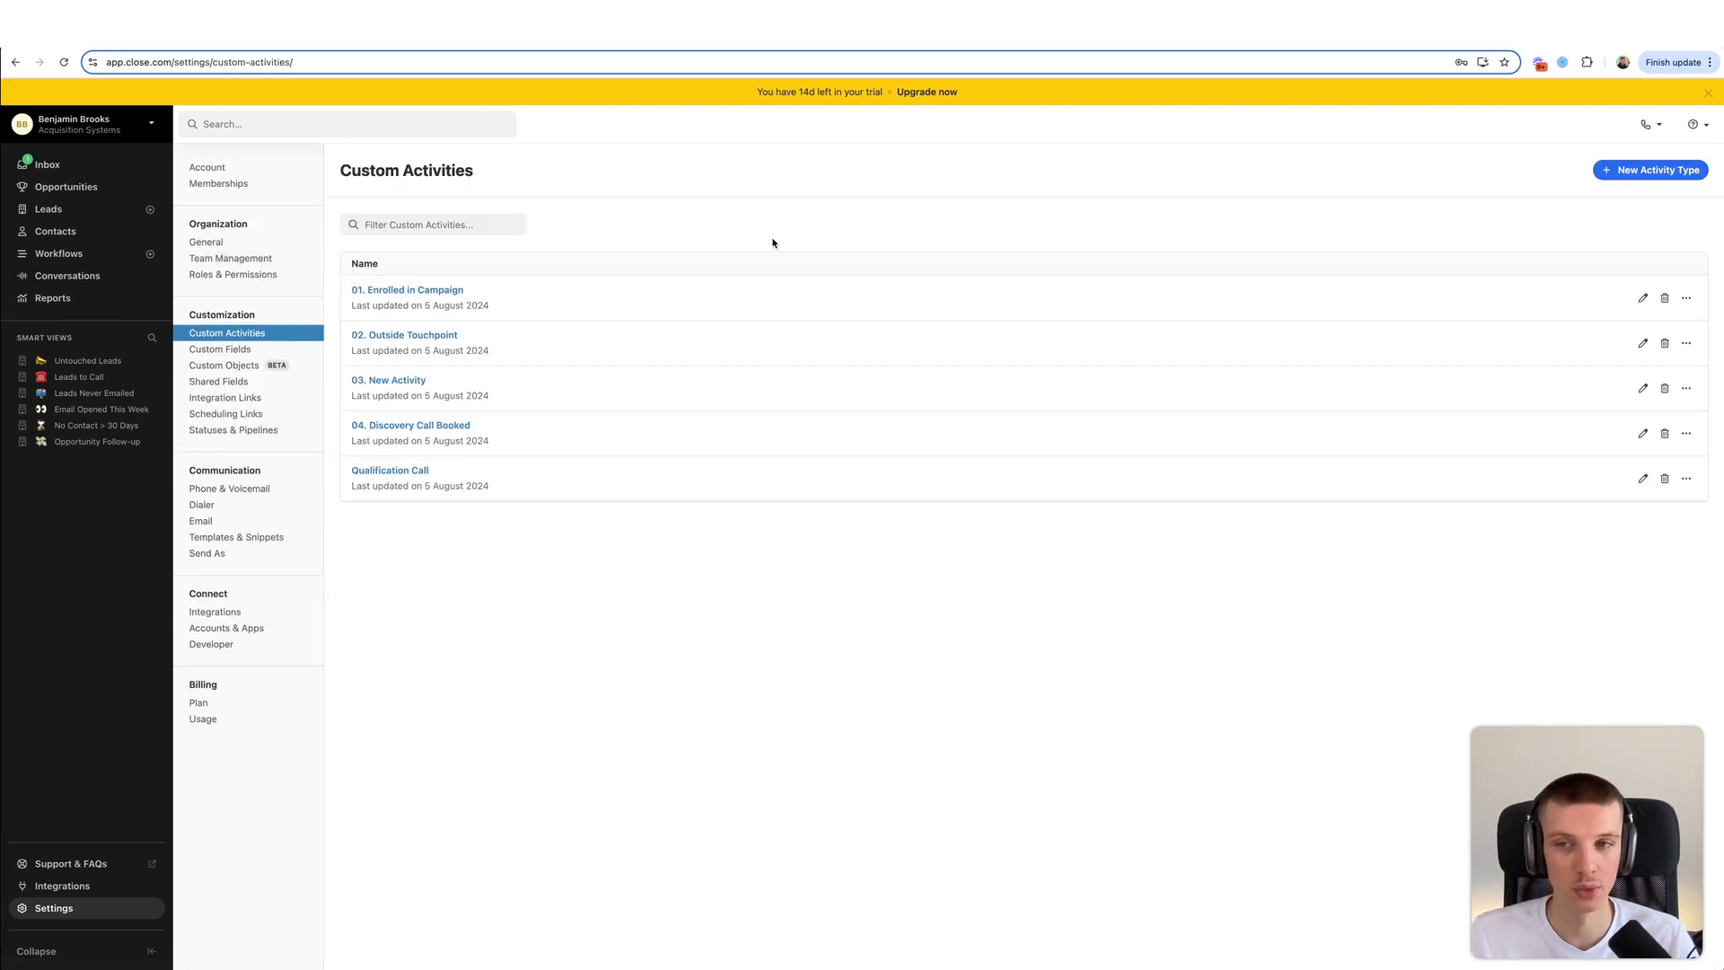
# - Create a new custom activity type named '05. Discovery Call Taken'
pyautogui.click(1612, 176)
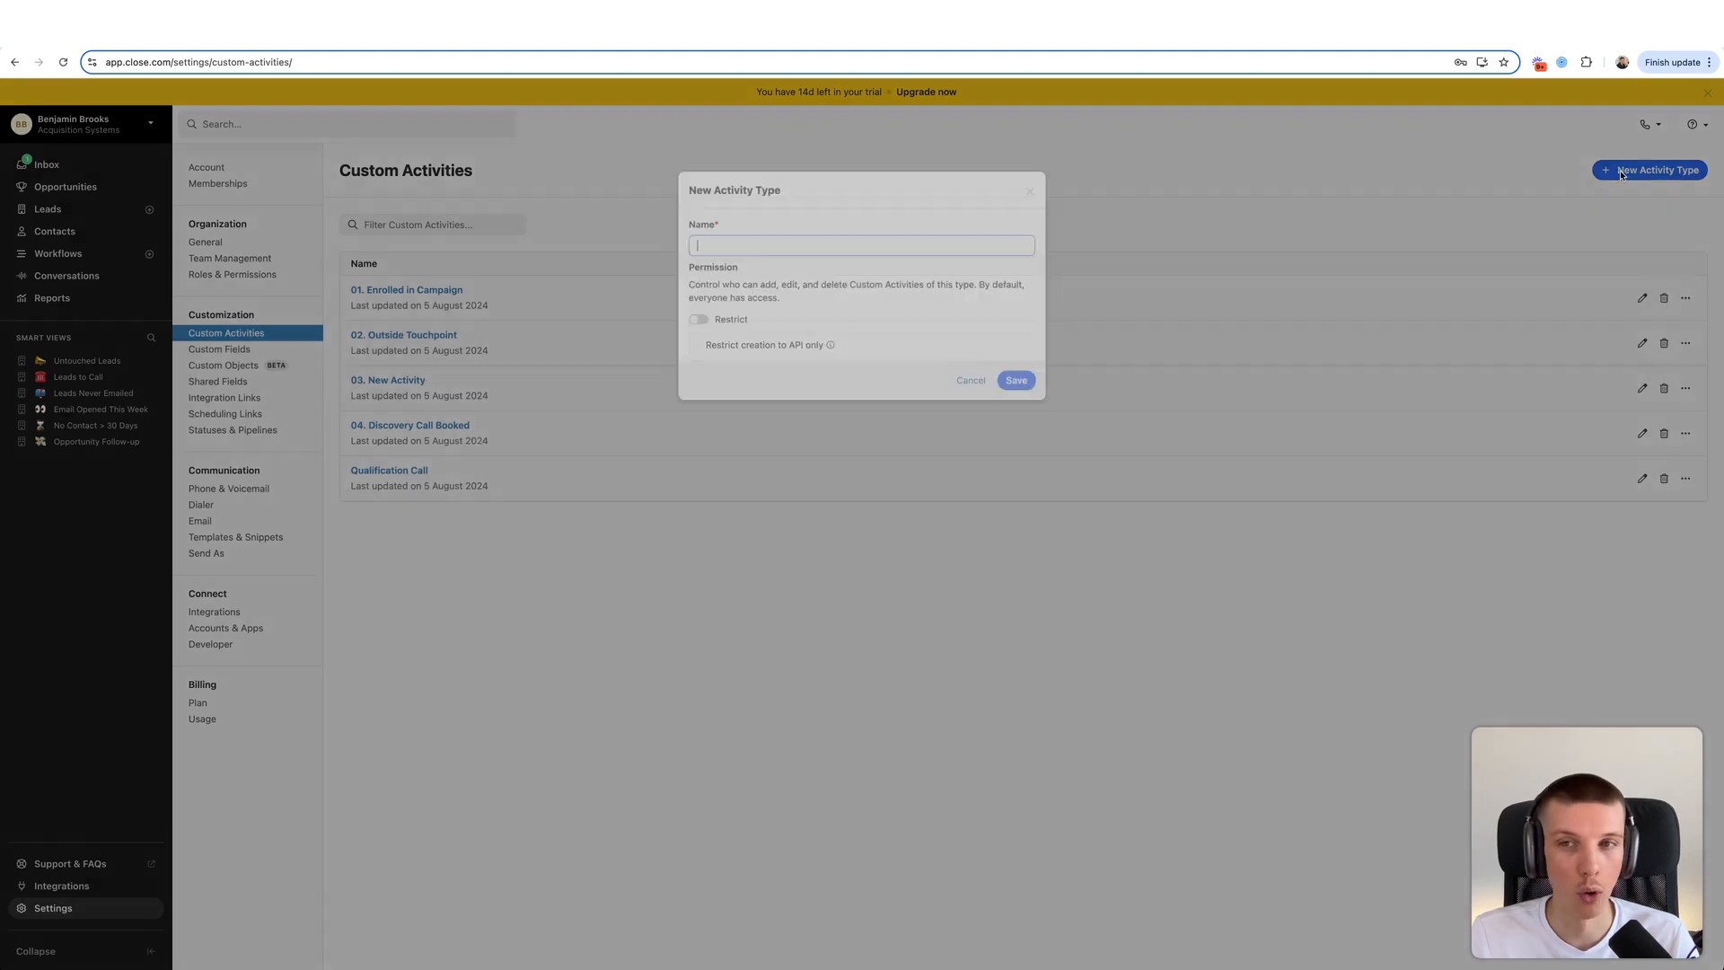
pyautogui.write('05')
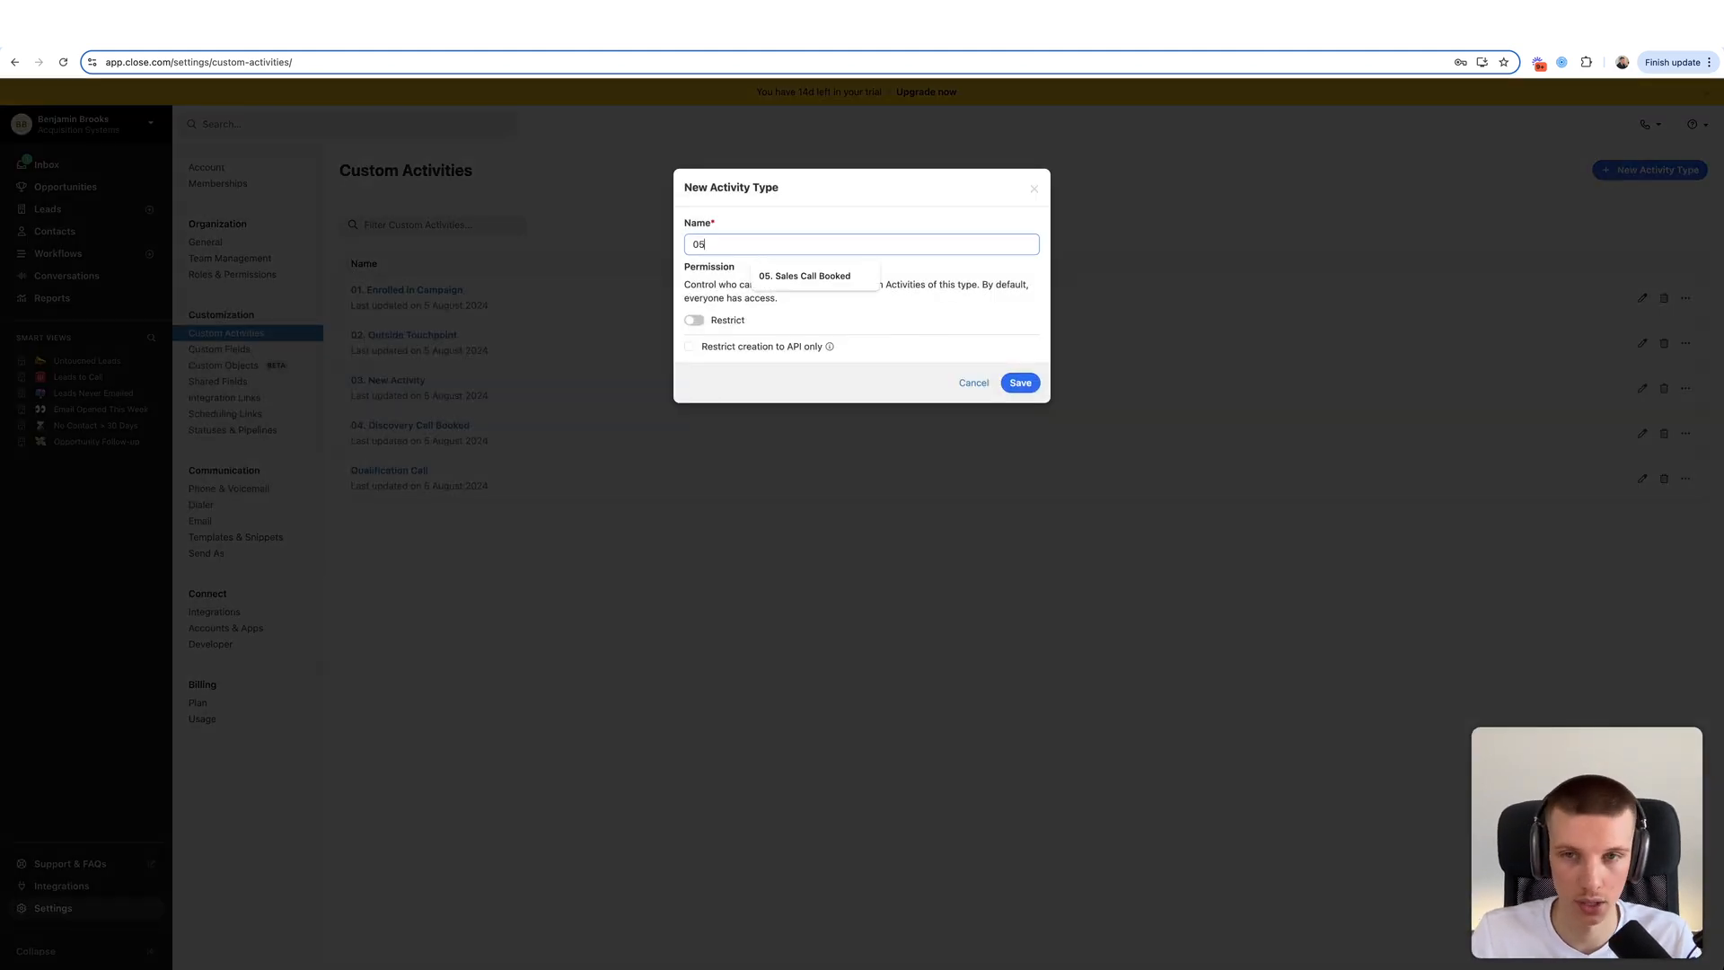
pyautogui.write('. Disco')
pyautogui.write('ver')
pyautogui.press('BackSpace')
pyautogui.write('ery Call Taken')
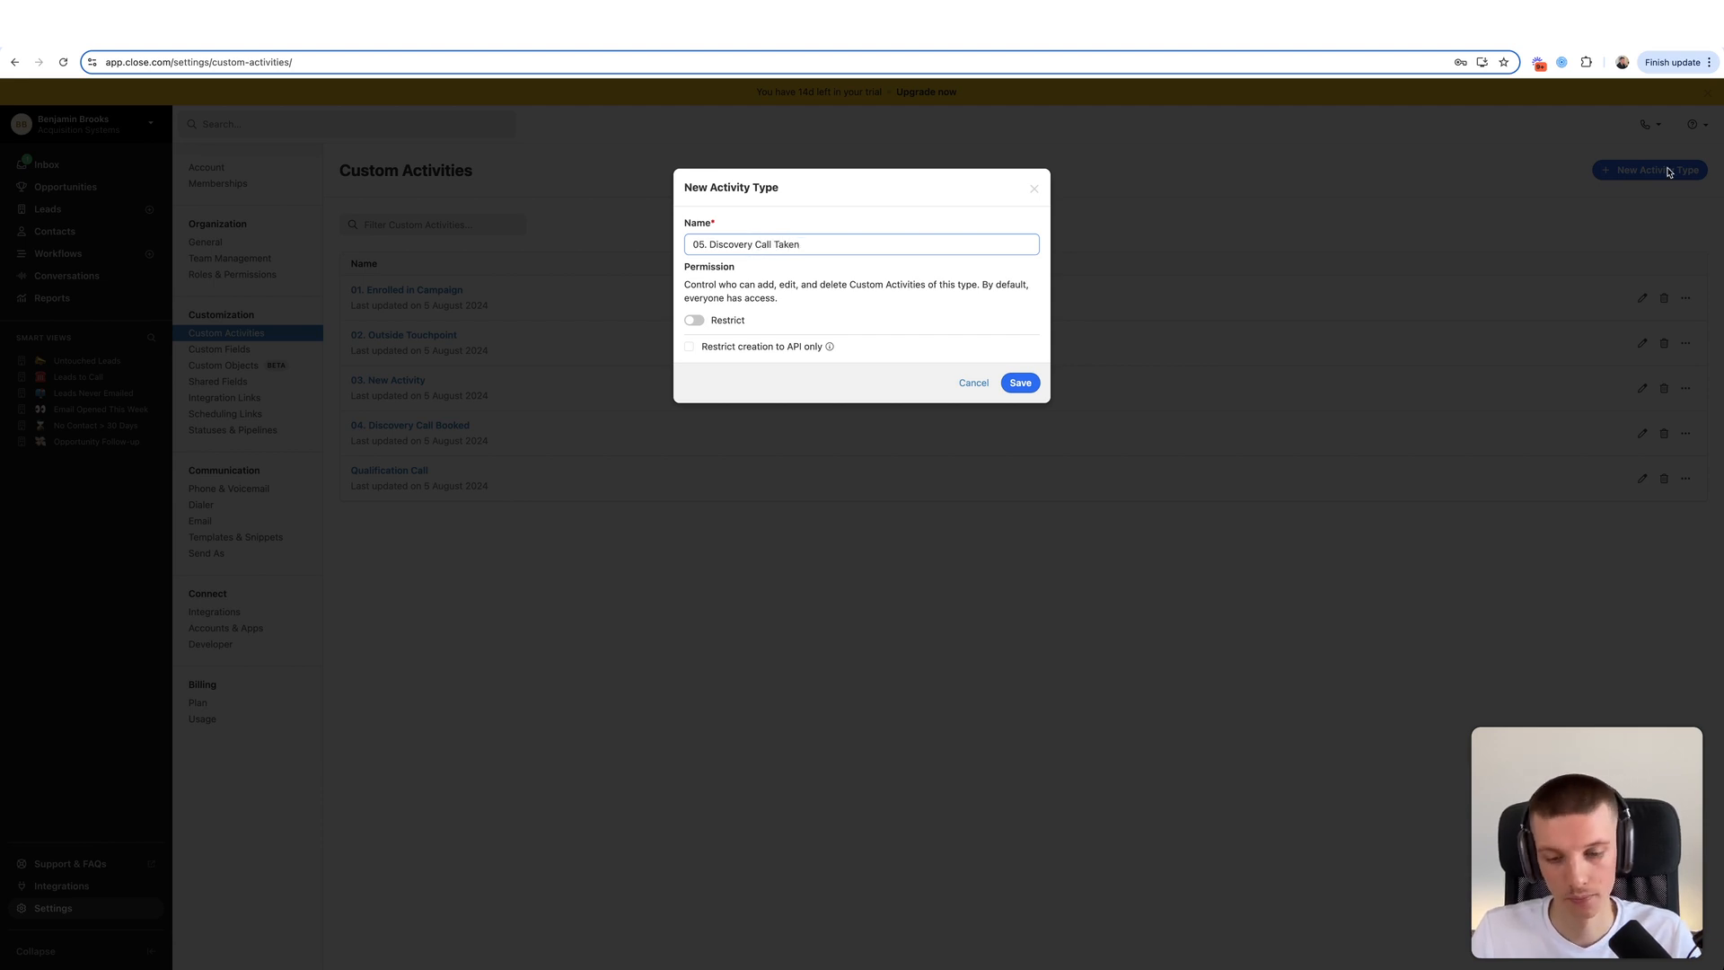
pyautogui.click(1009, 388)
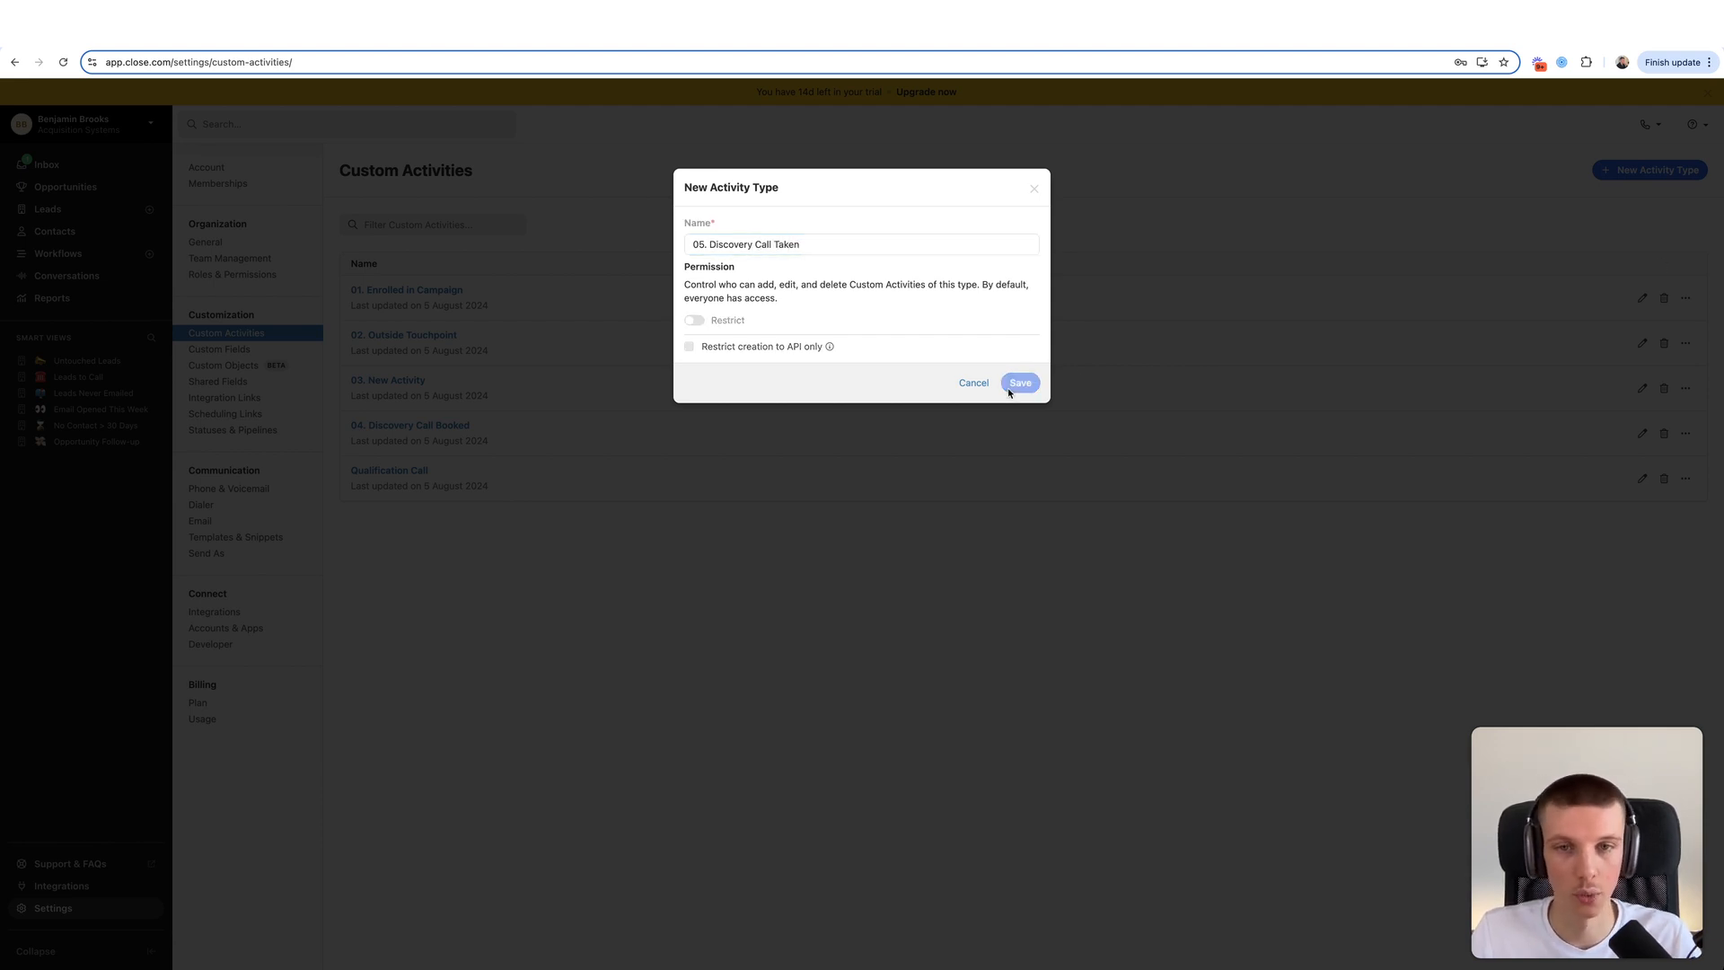
# - Add a required Date & Time field named Date of Activity
pyautogui.write('Date of Activity')
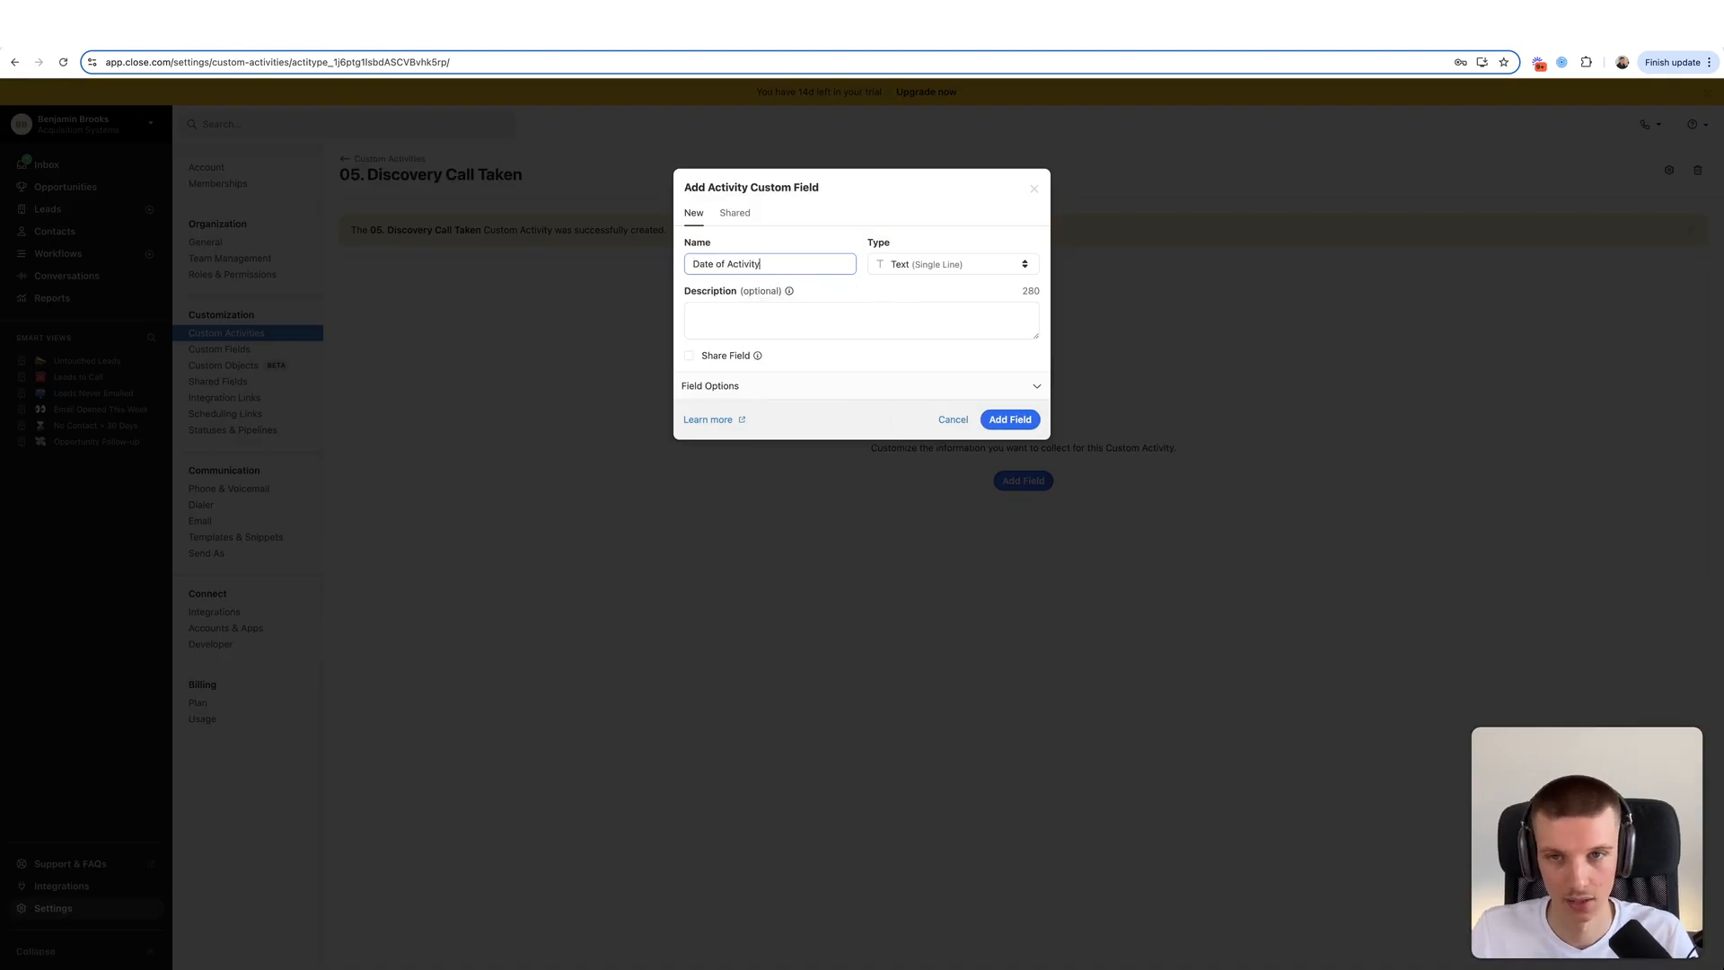
pyautogui.click(970, 269)
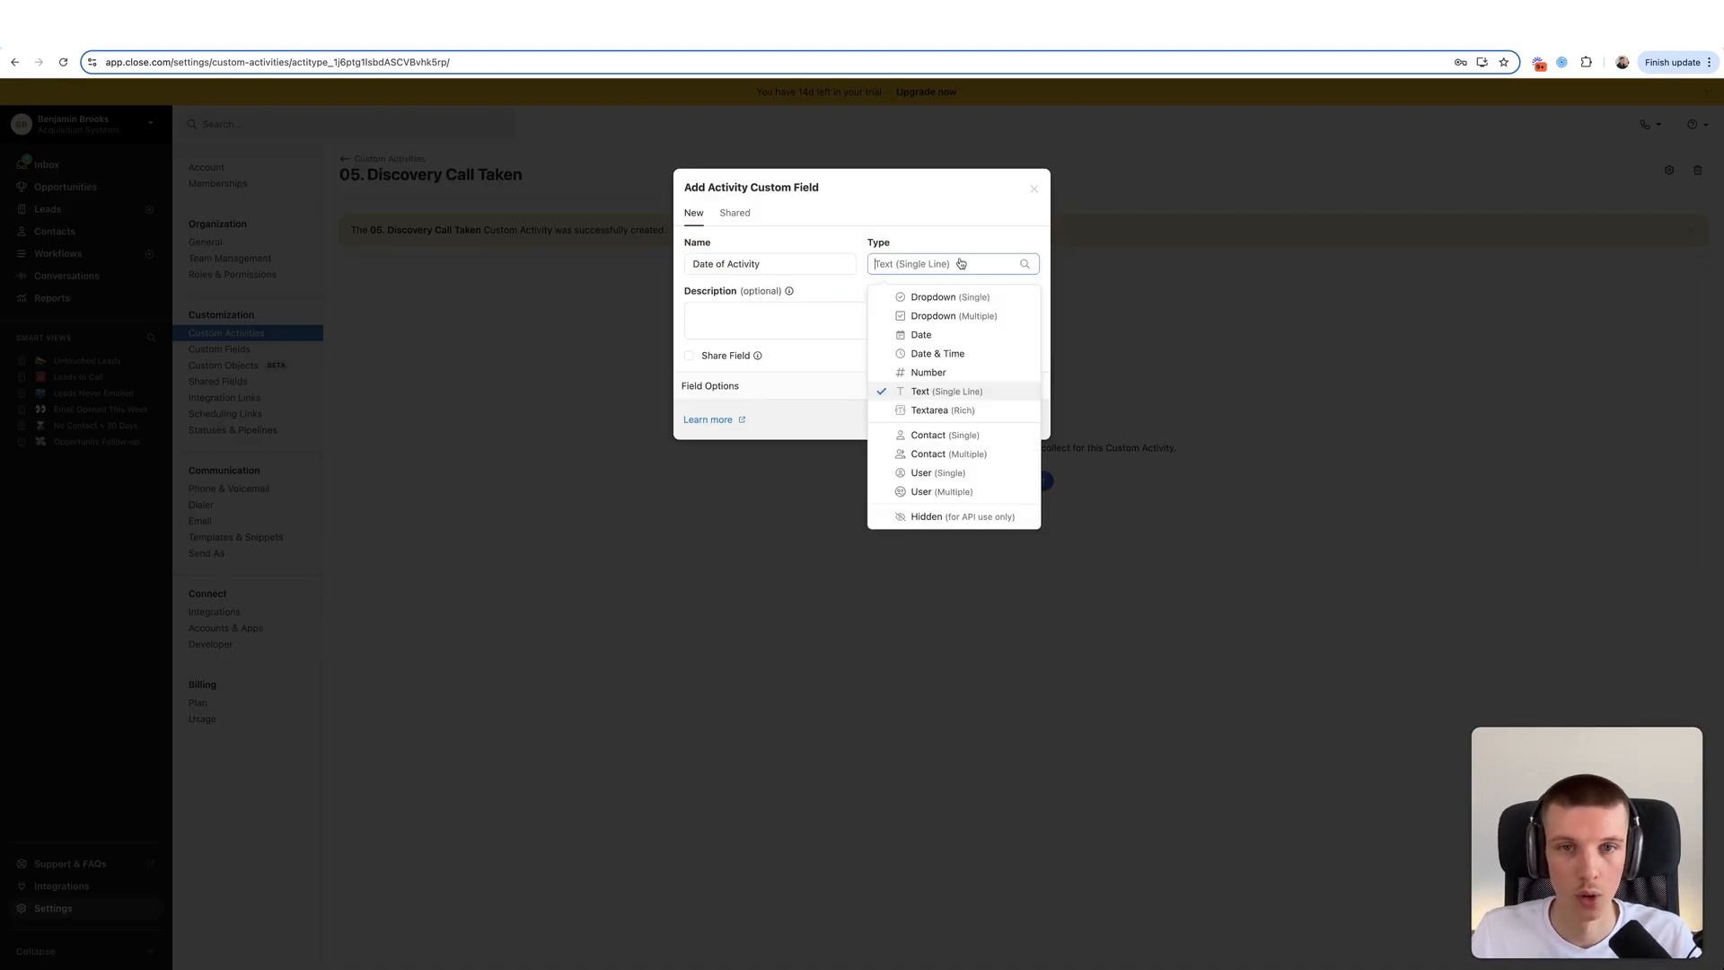
pyautogui.click(958, 354)
pyautogui.click(957, 307)
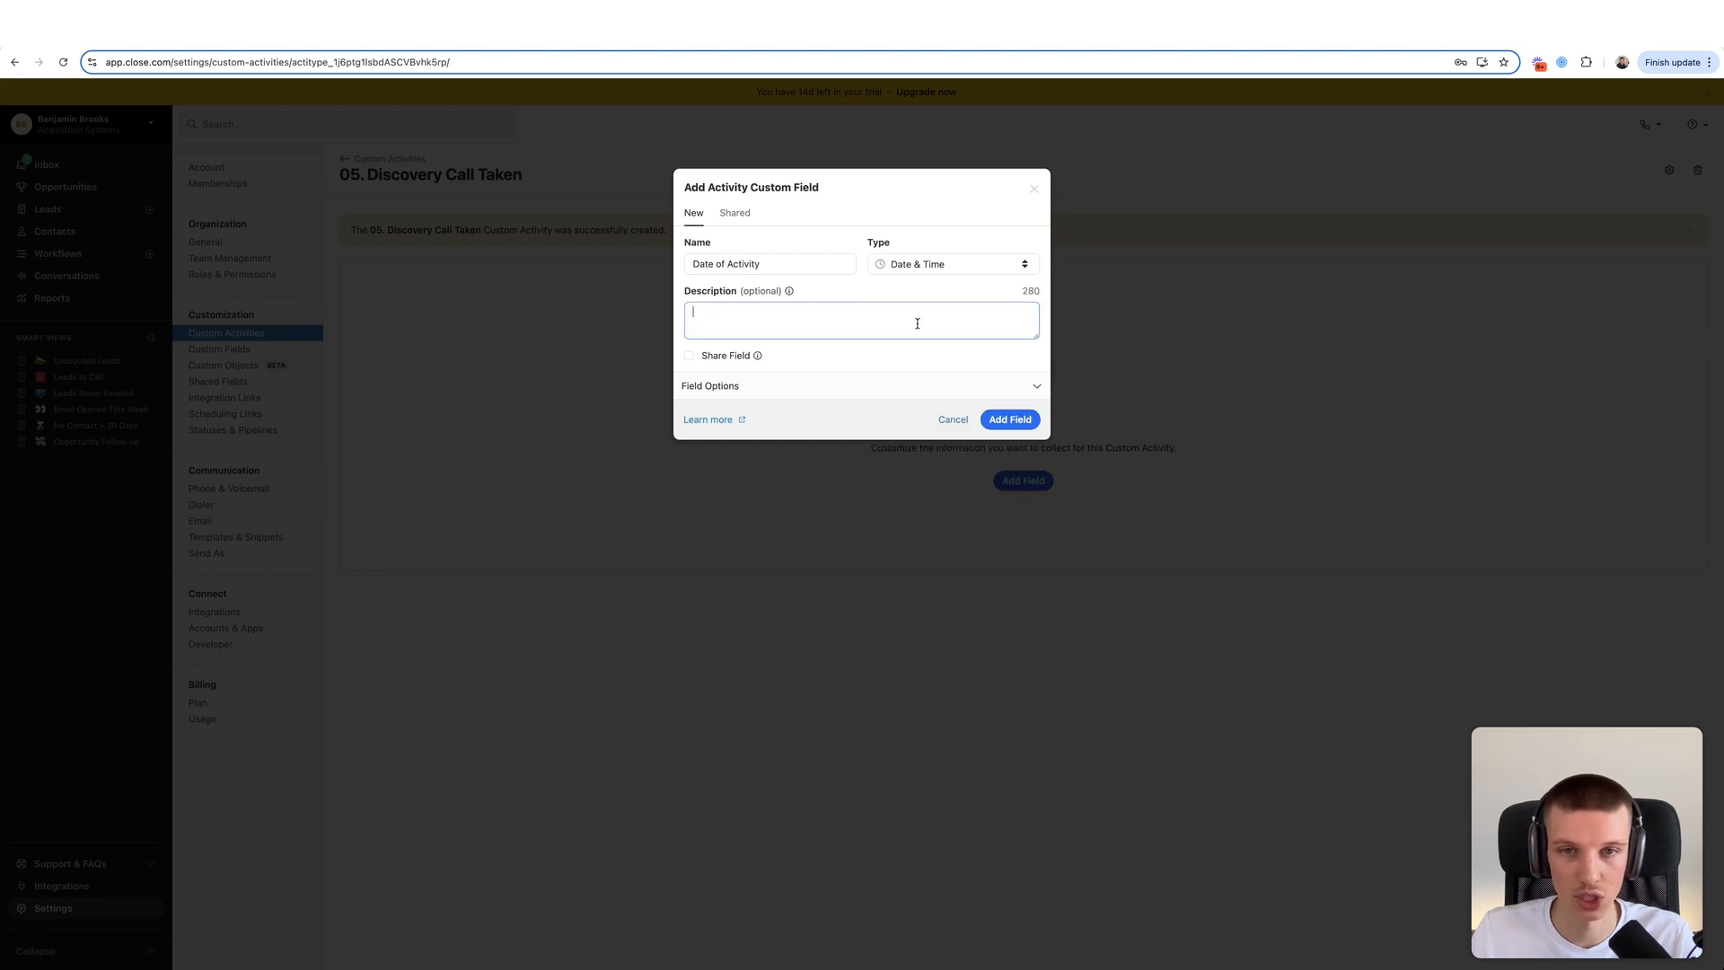
pyautogui.click(761, 382)
pyautogui.click(726, 417)
pyautogui.click(1011, 530)
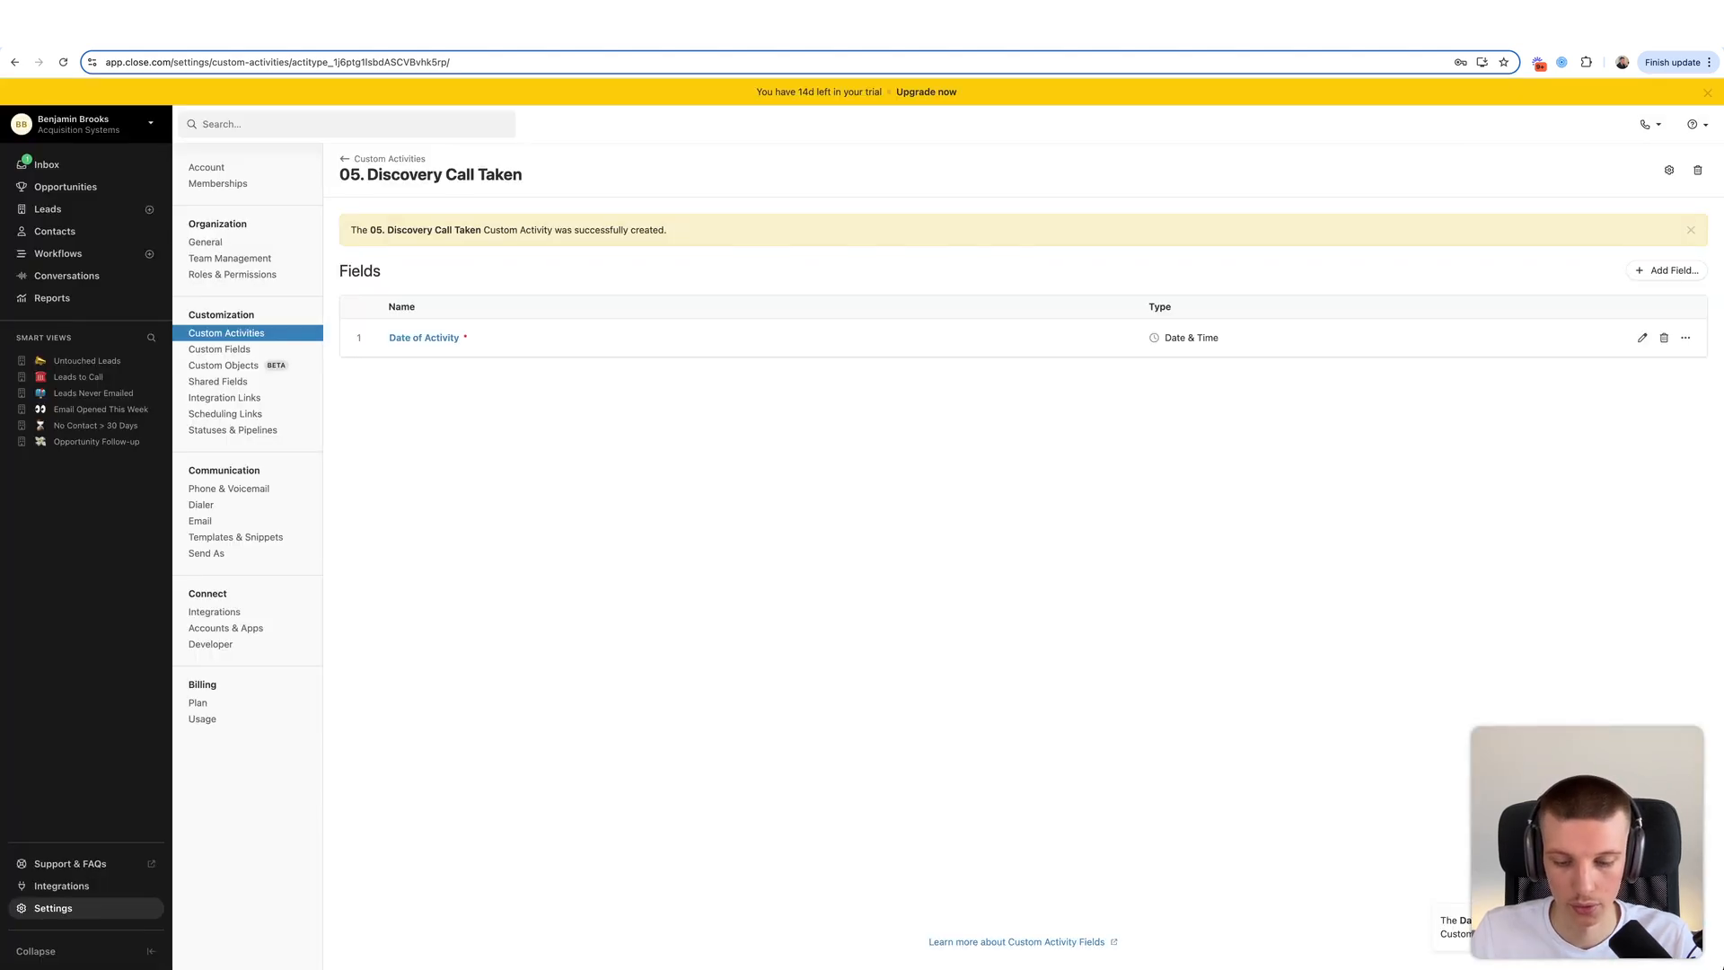
# - Add a required Date & Time field named Date of Call
pyautogui.click(1642, 272)
pyautogui.write('Date of Call')
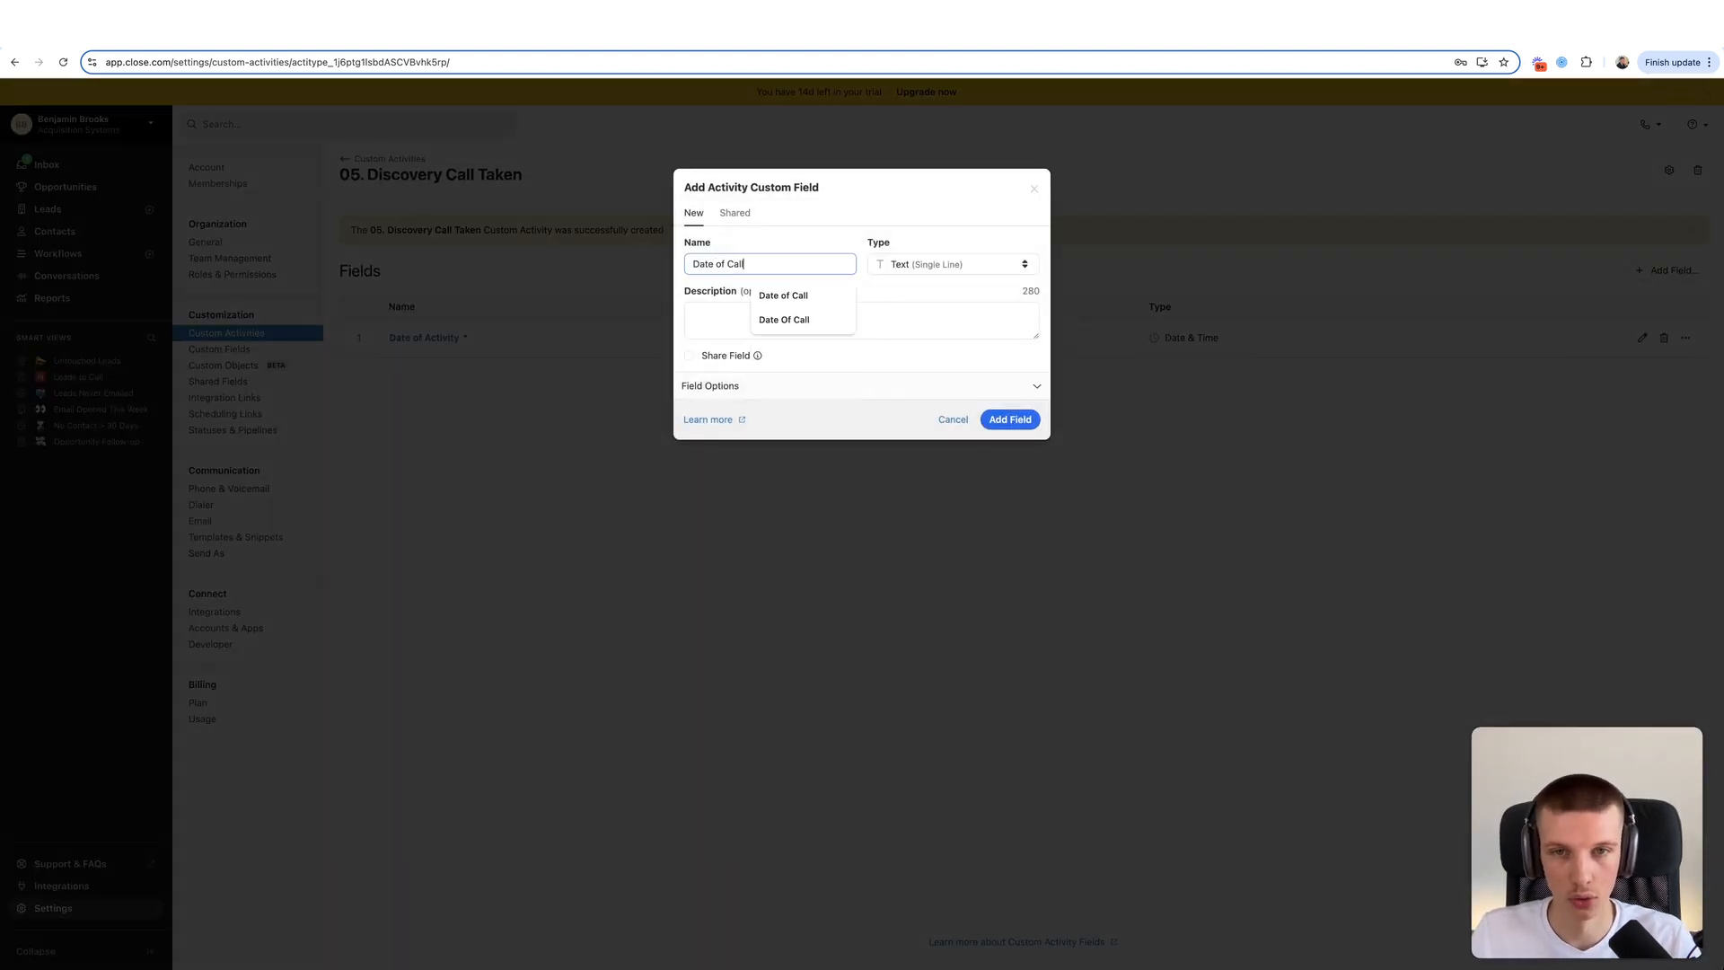
pyautogui.click(969, 269)
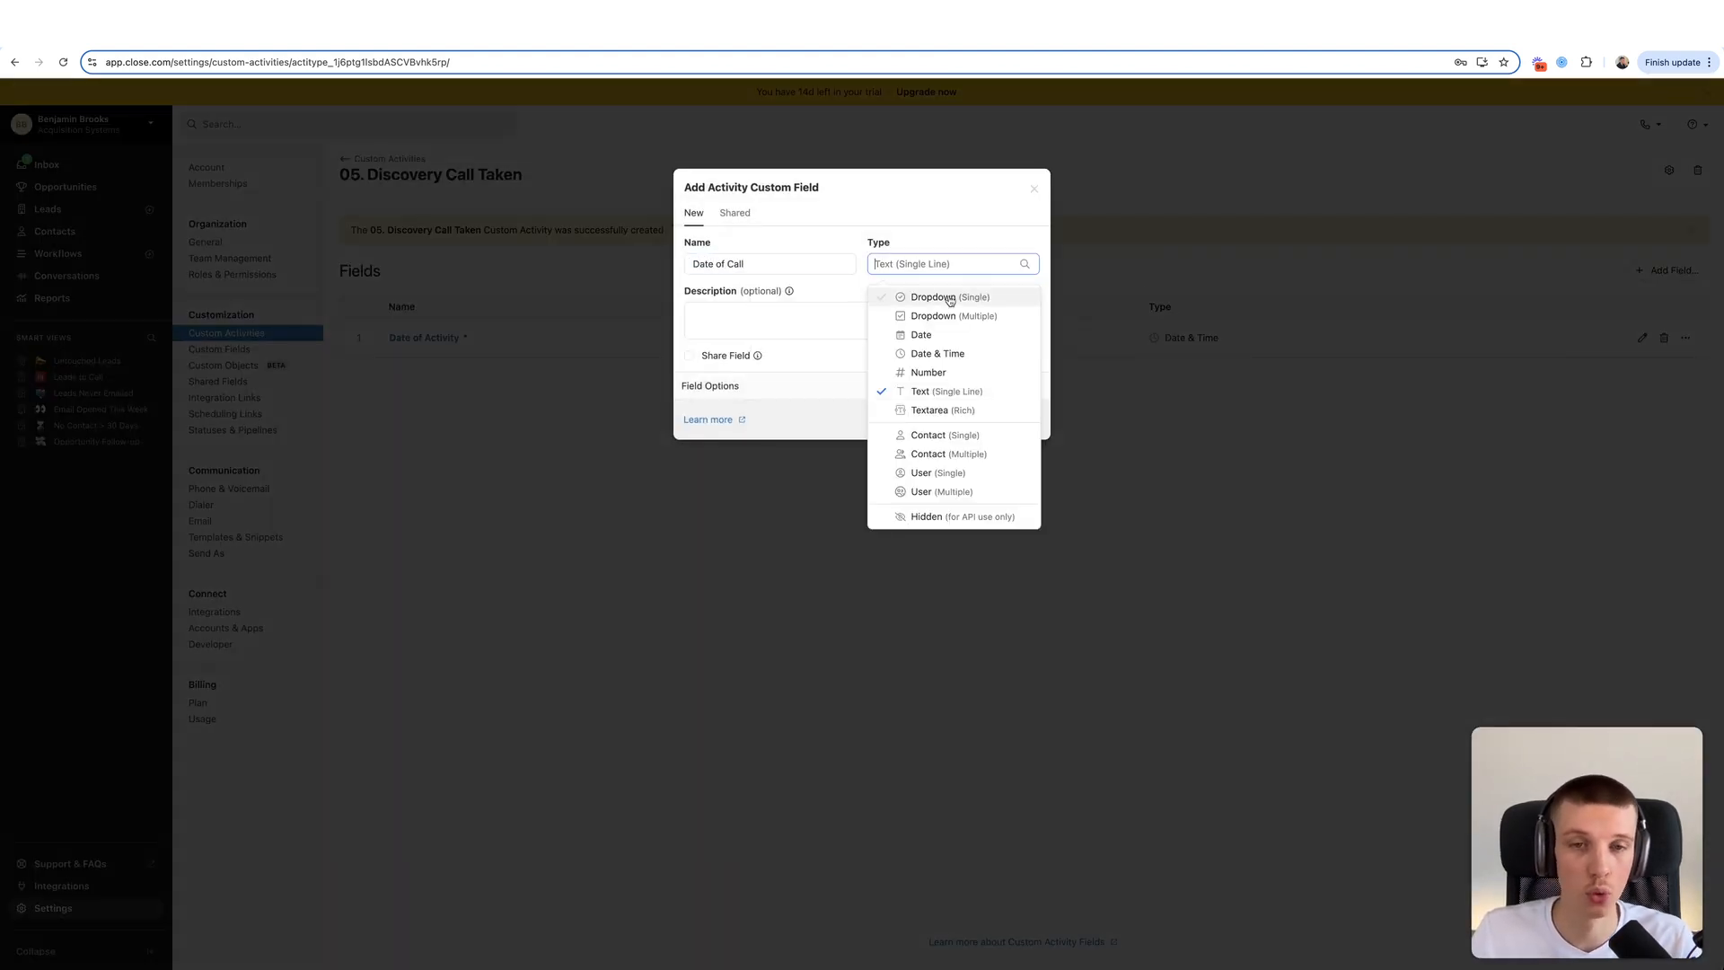
pyautogui.click(940, 355)
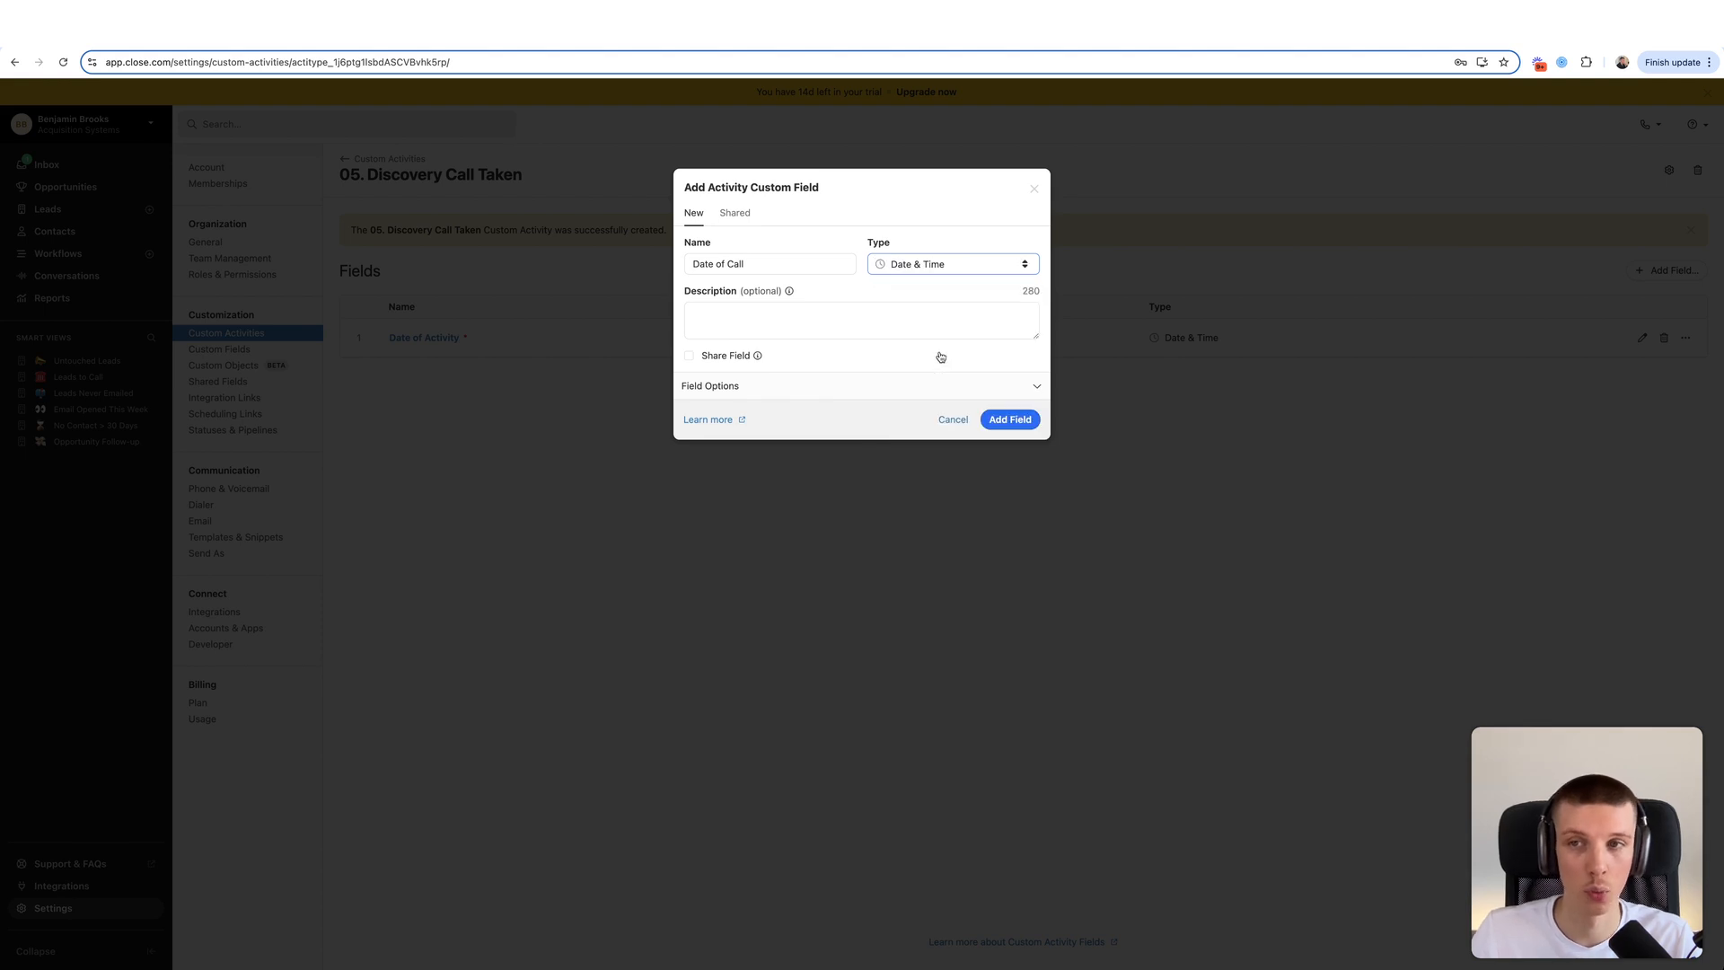
pyautogui.click(857, 386)
pyautogui.click(733, 417)
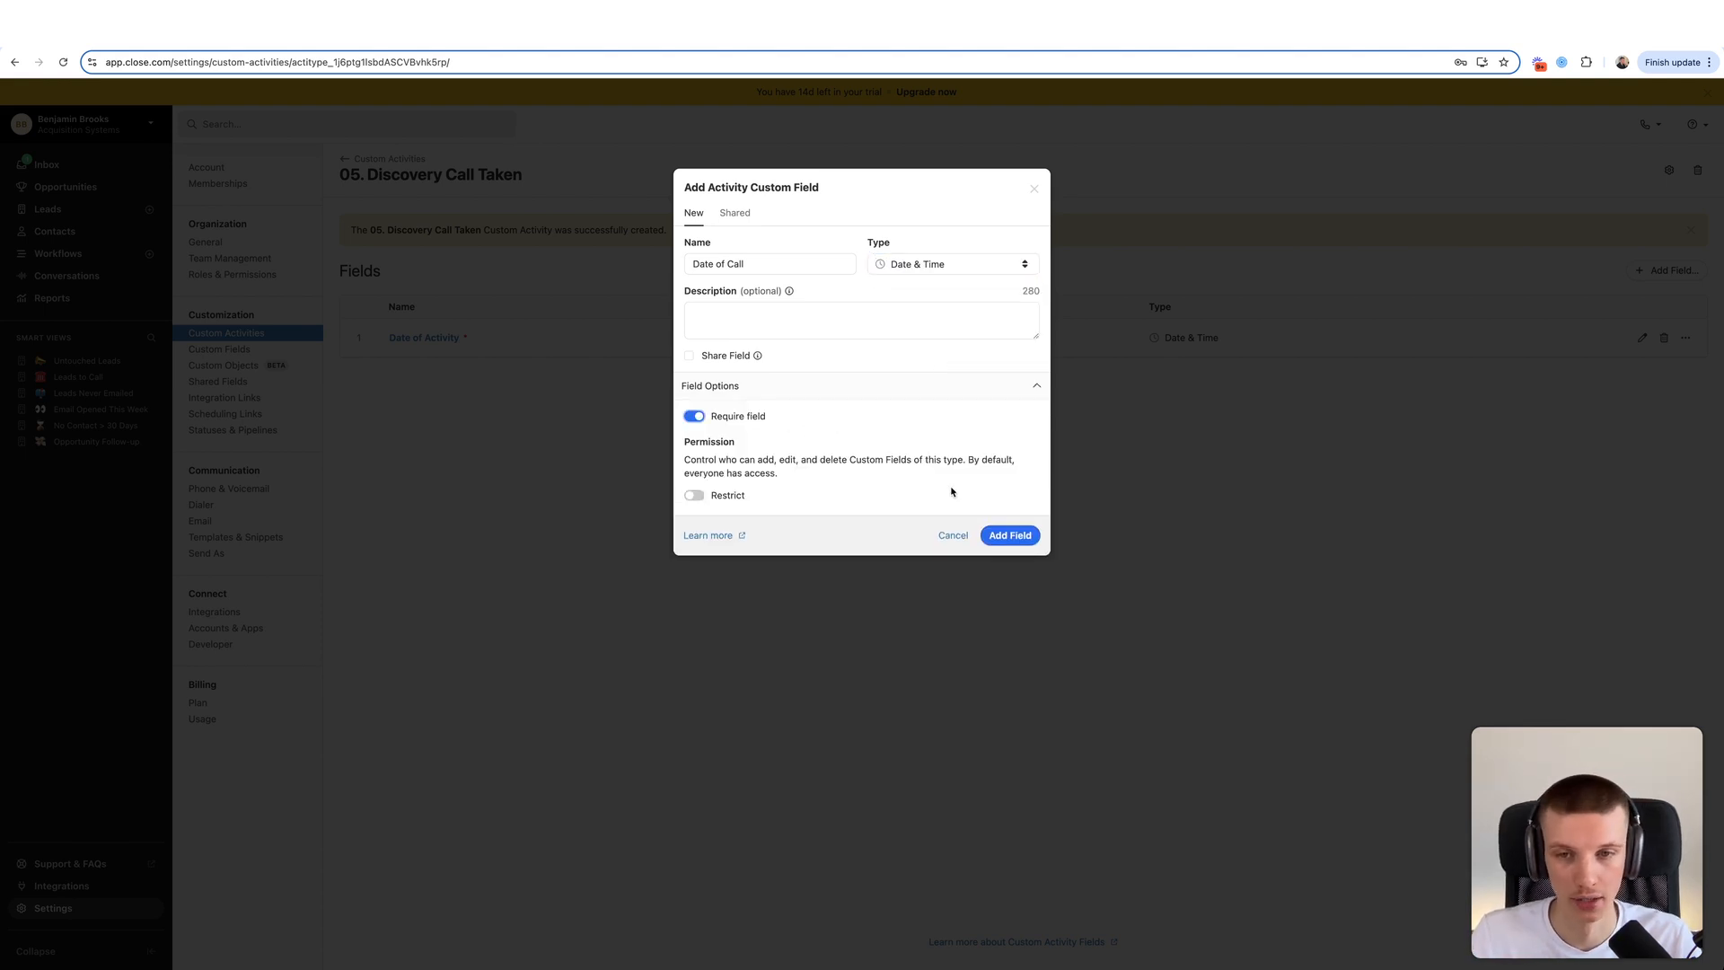
pyautogui.press('Return')
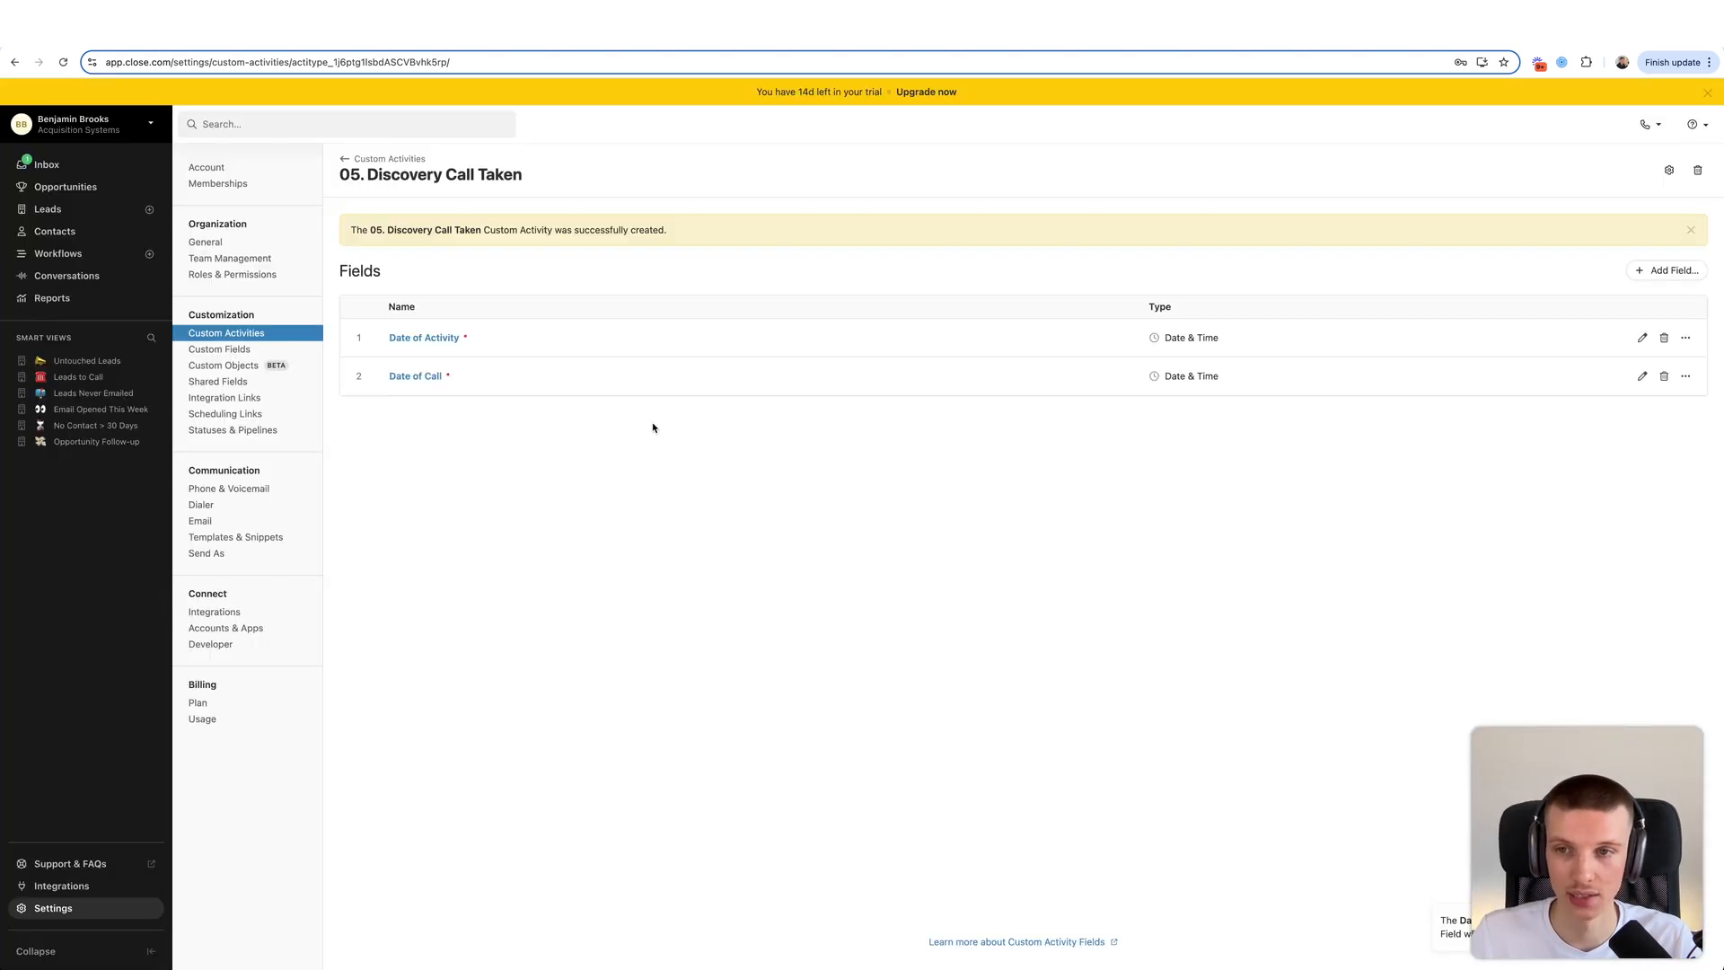
# - Start a single-choice dropdown field named Status with the choice Booked Sales Call
pyautogui.click(1666, 271)
pyautogui.write('Status')
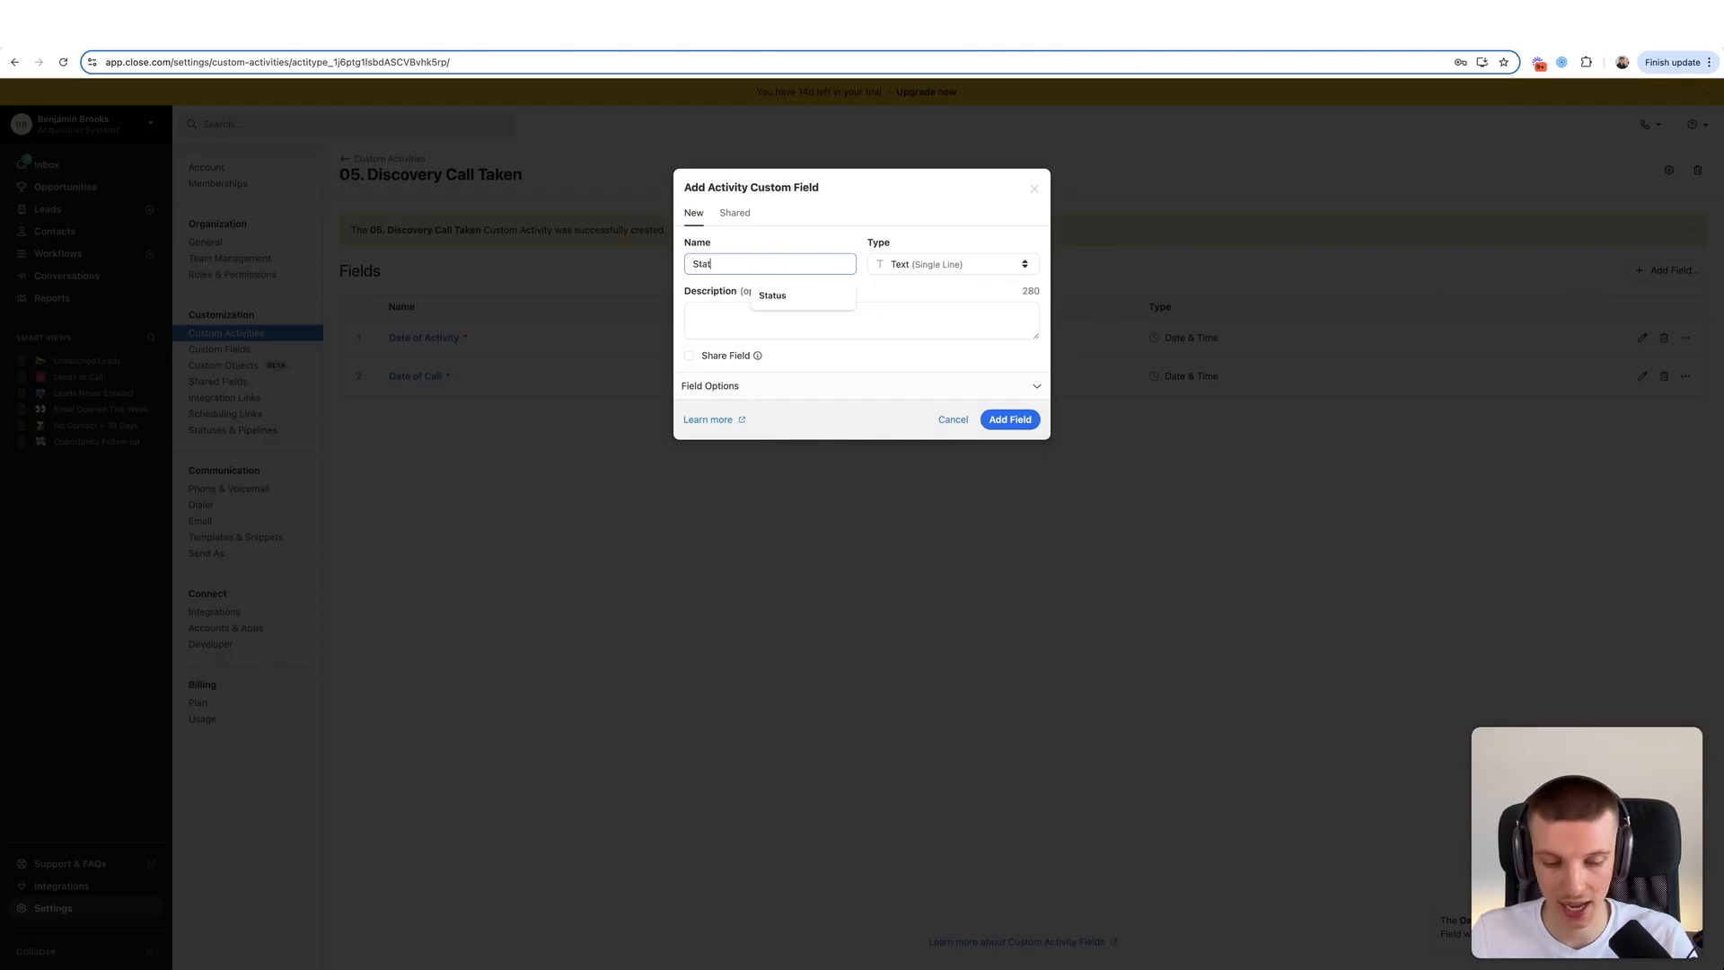
pyautogui.click(918, 266)
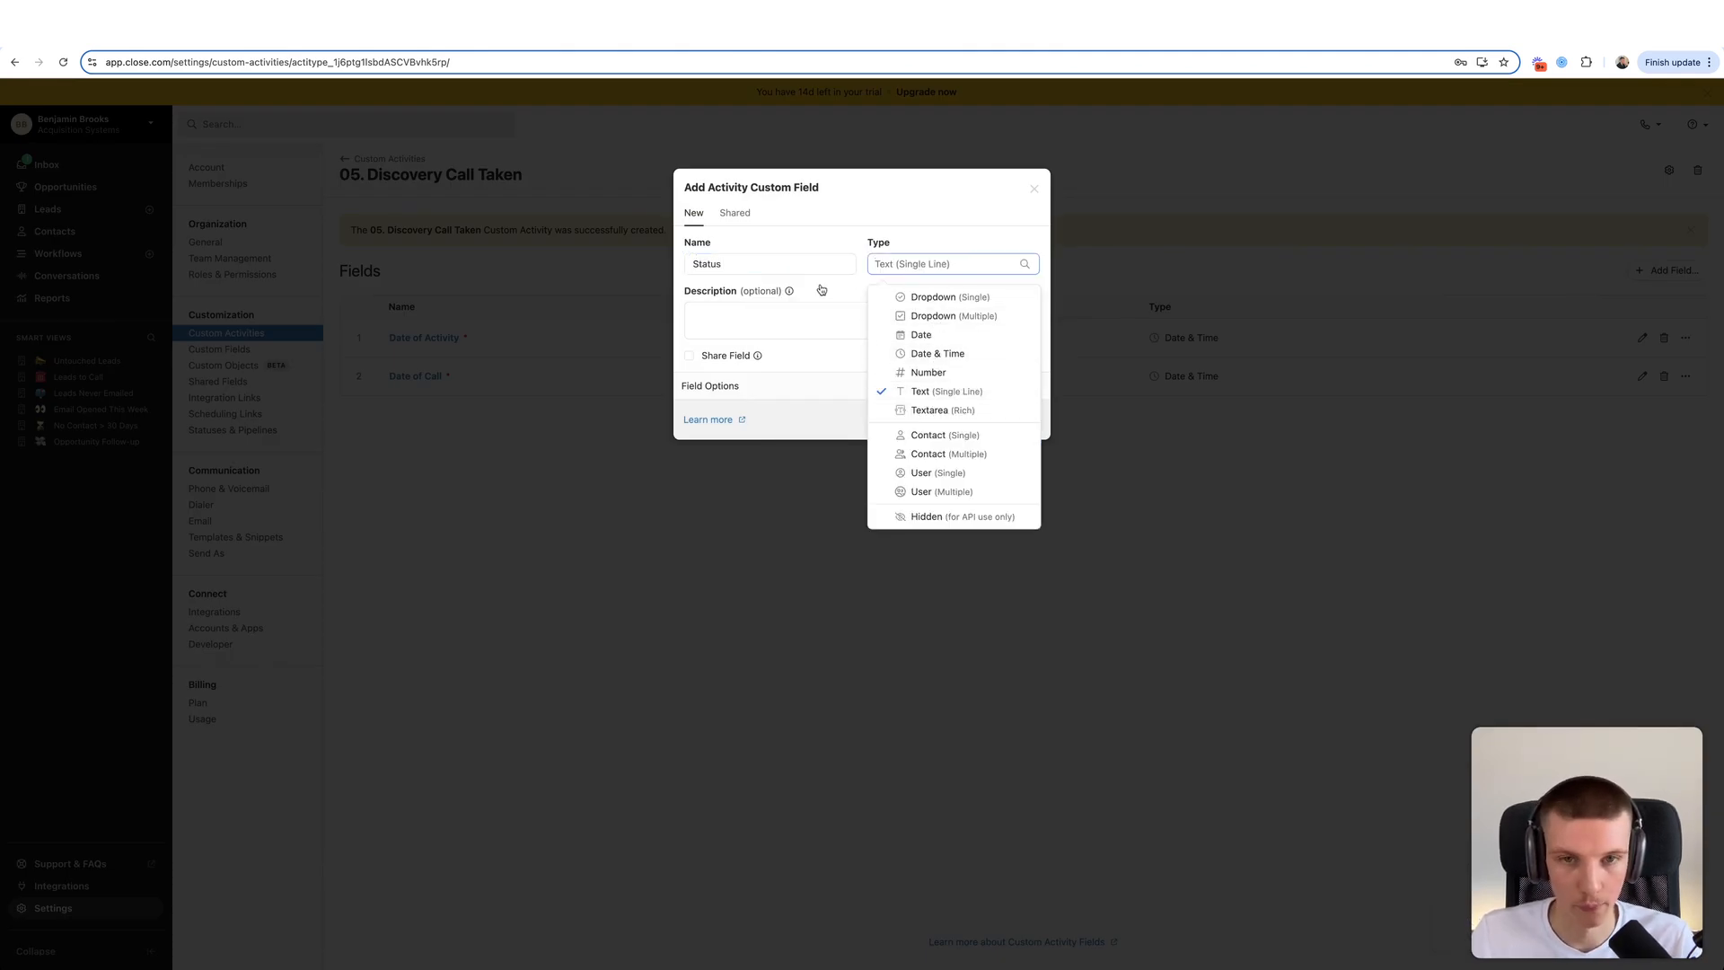
pyautogui.click(934, 300)
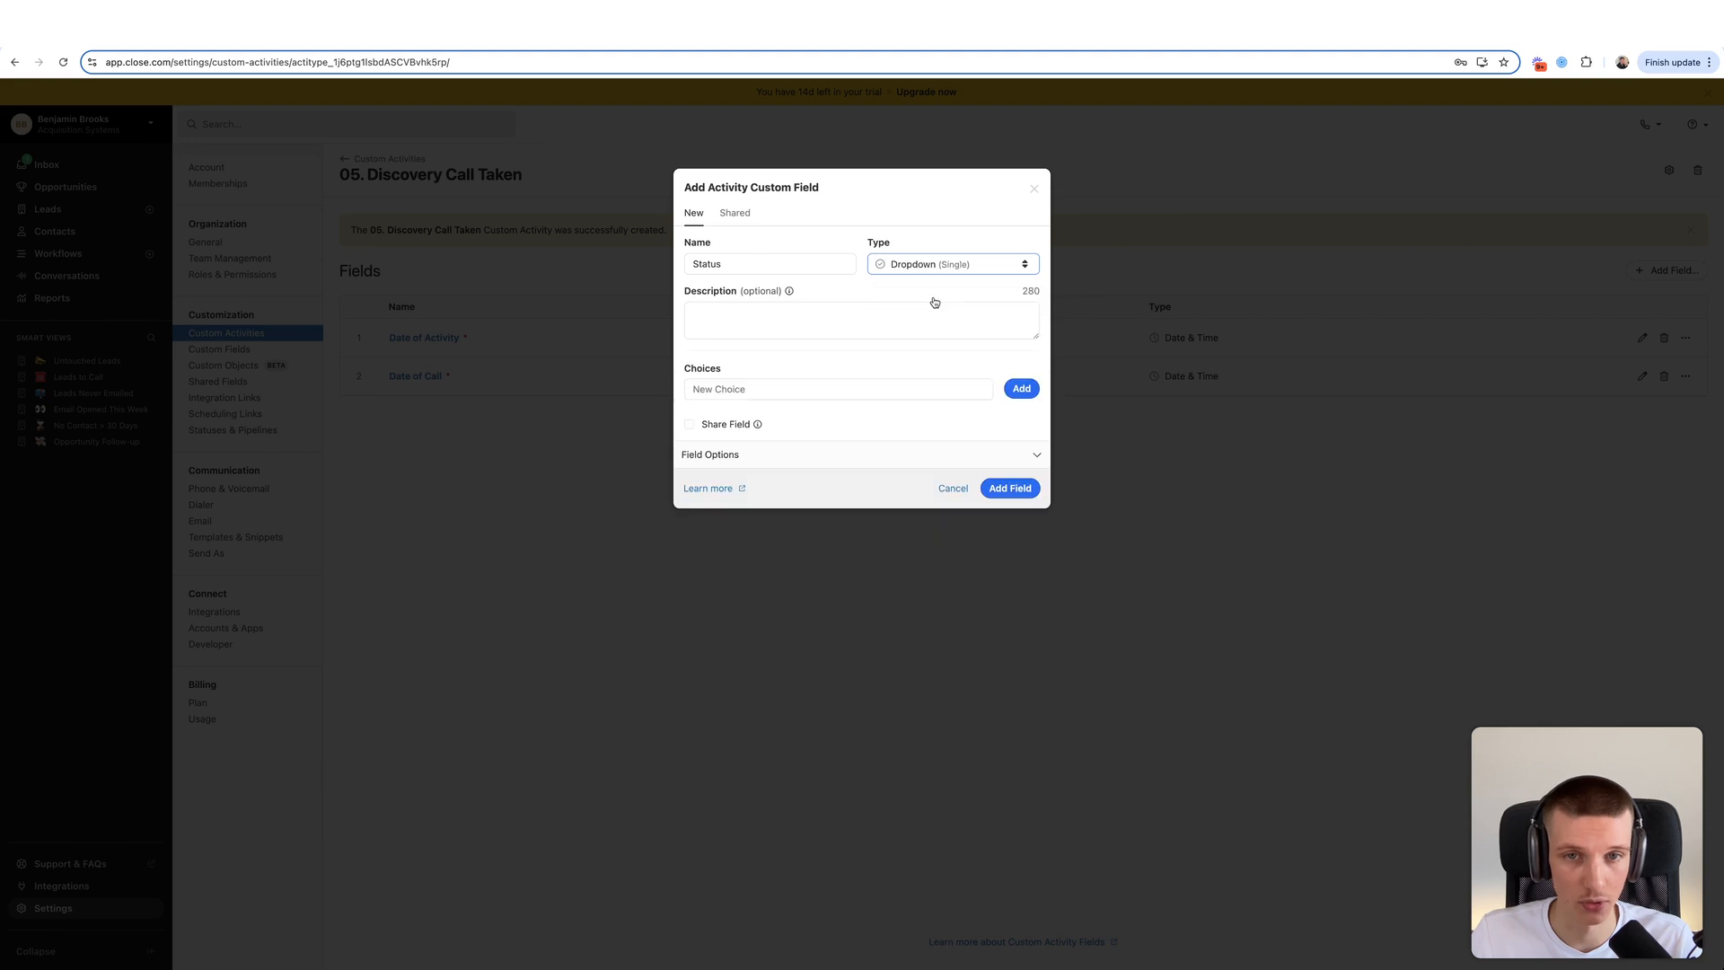
pyautogui.click(808, 389)
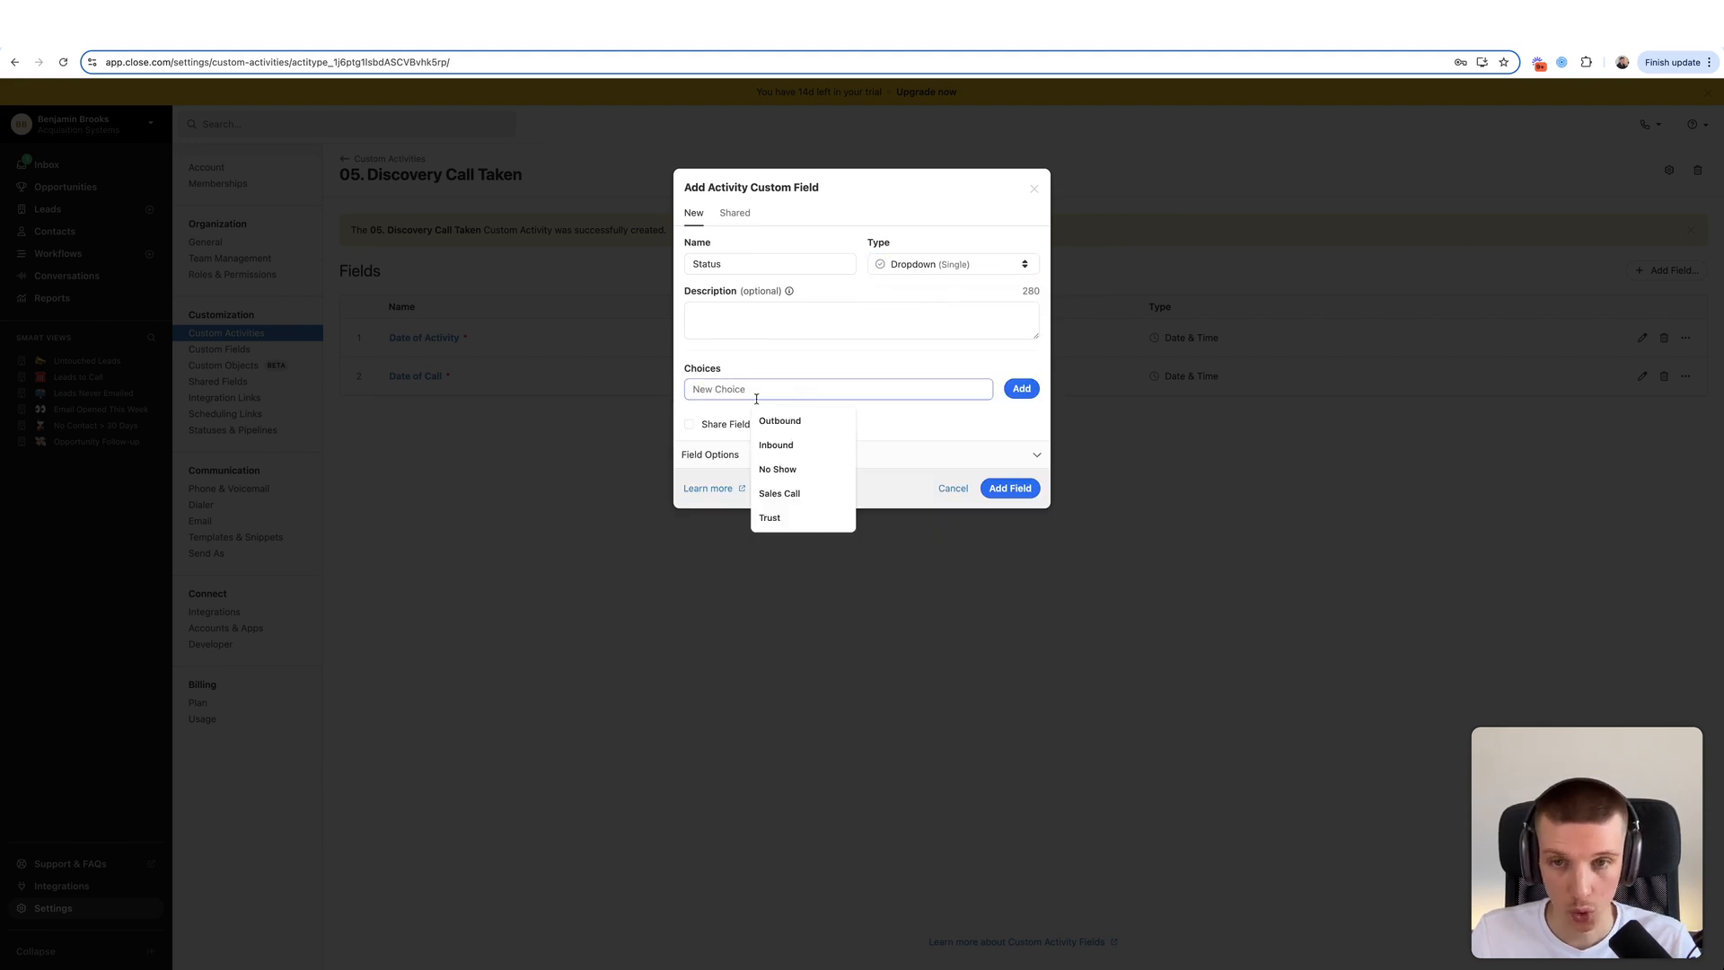
pyautogui.write('B')
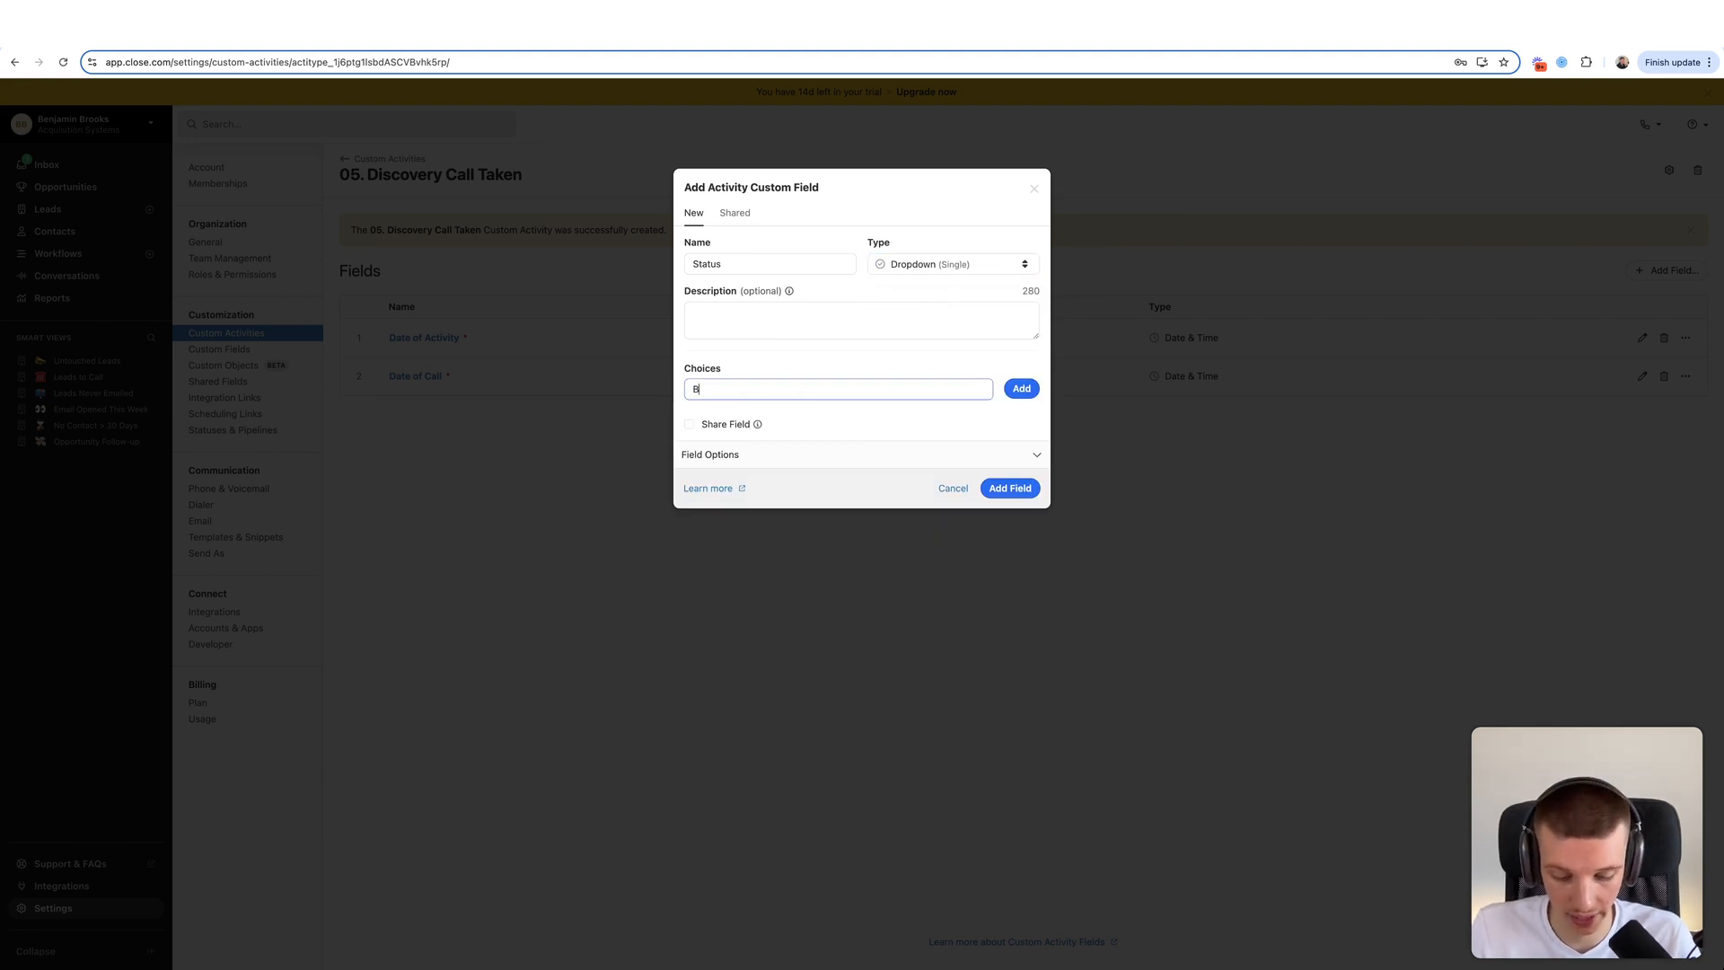
pyautogui.write('ooked Sales Cal')
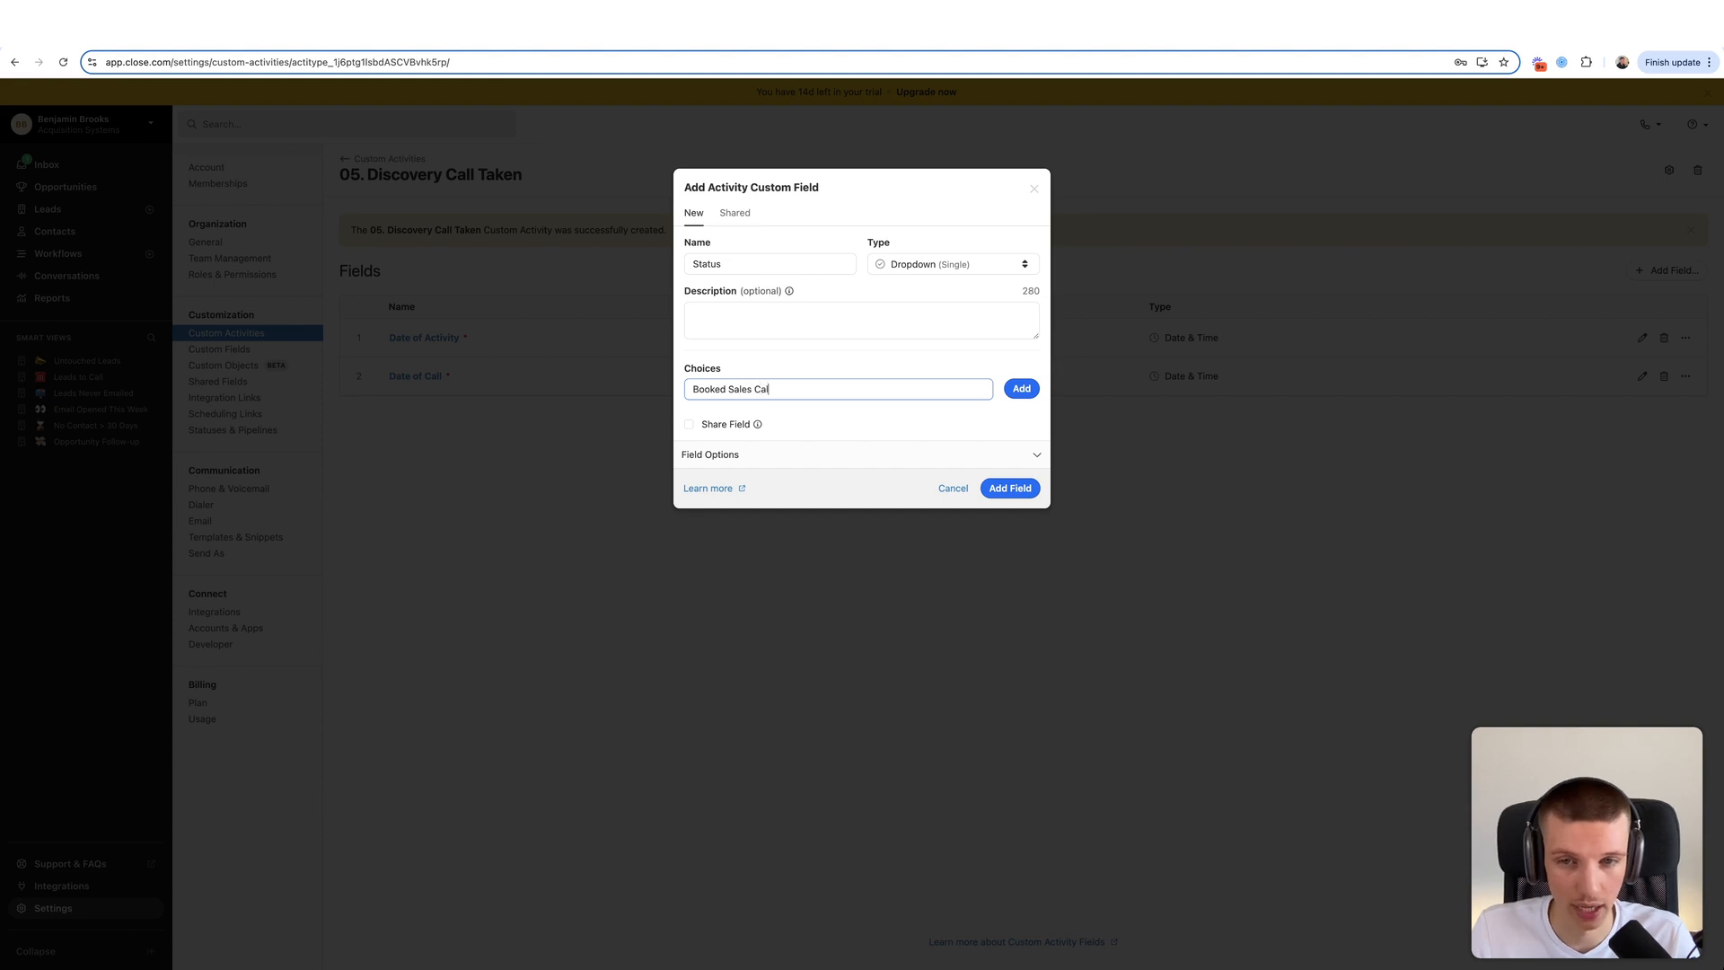
pyautogui.write('l')
pyautogui.click(1007, 390)
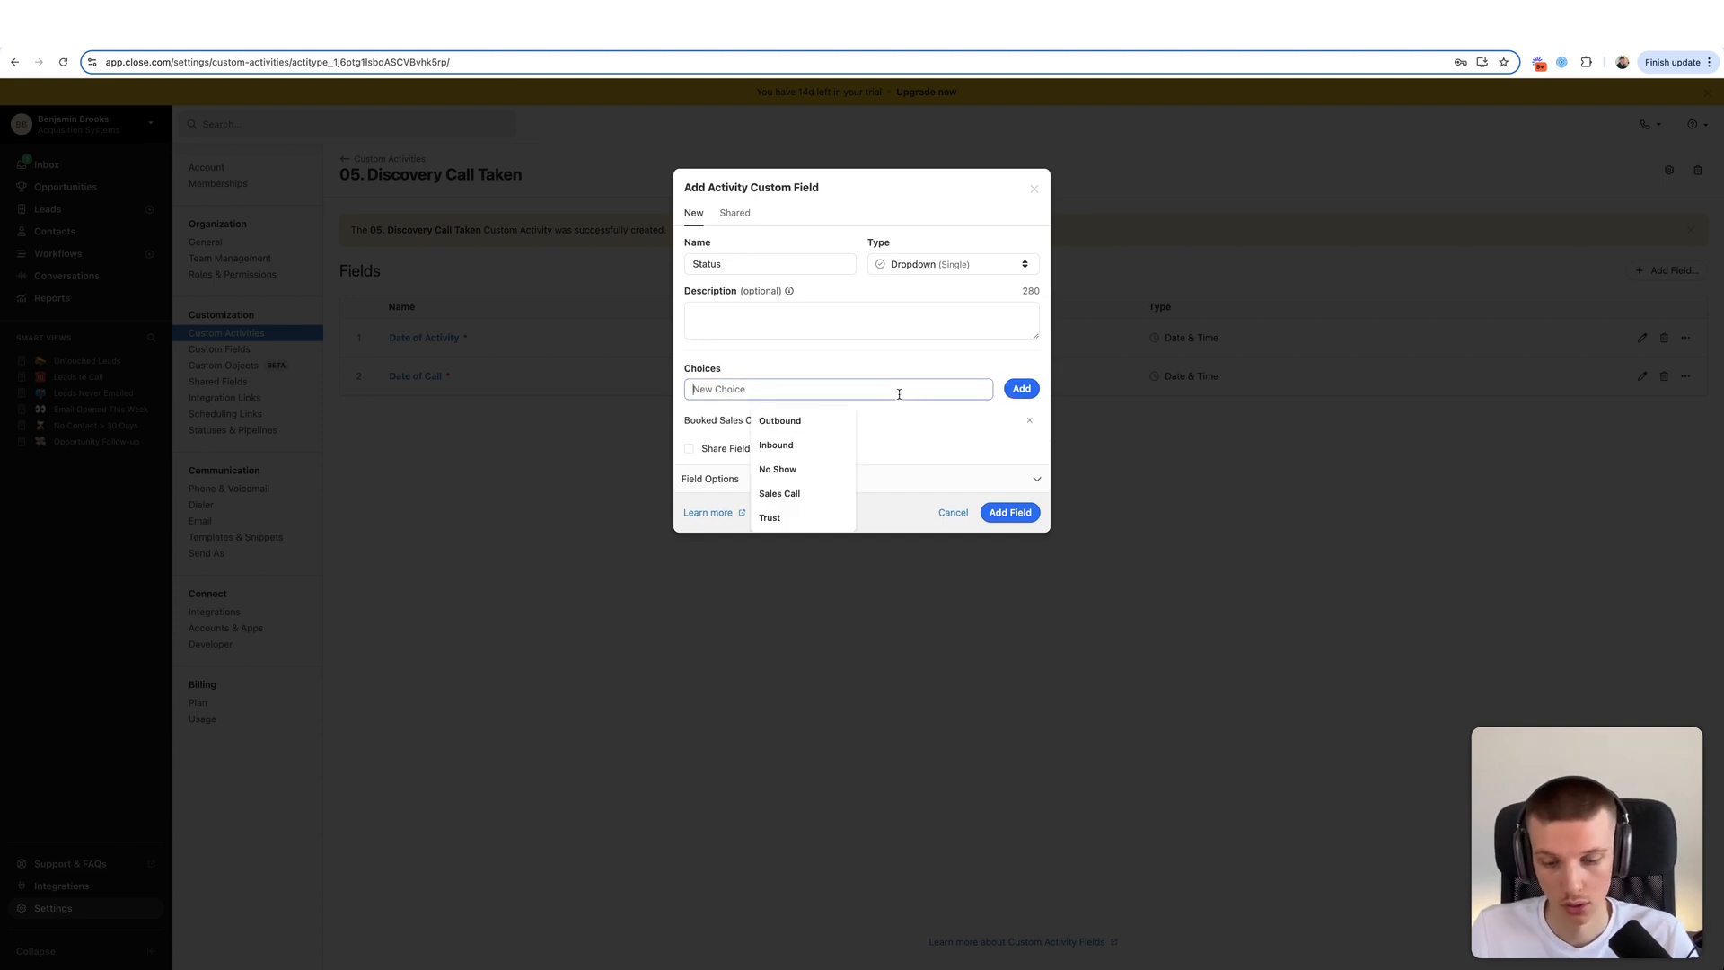
# - Add Not Qualified and Follow Up choices, rename the field to Outcome, and save it
pyautogui.write('Not Wu')
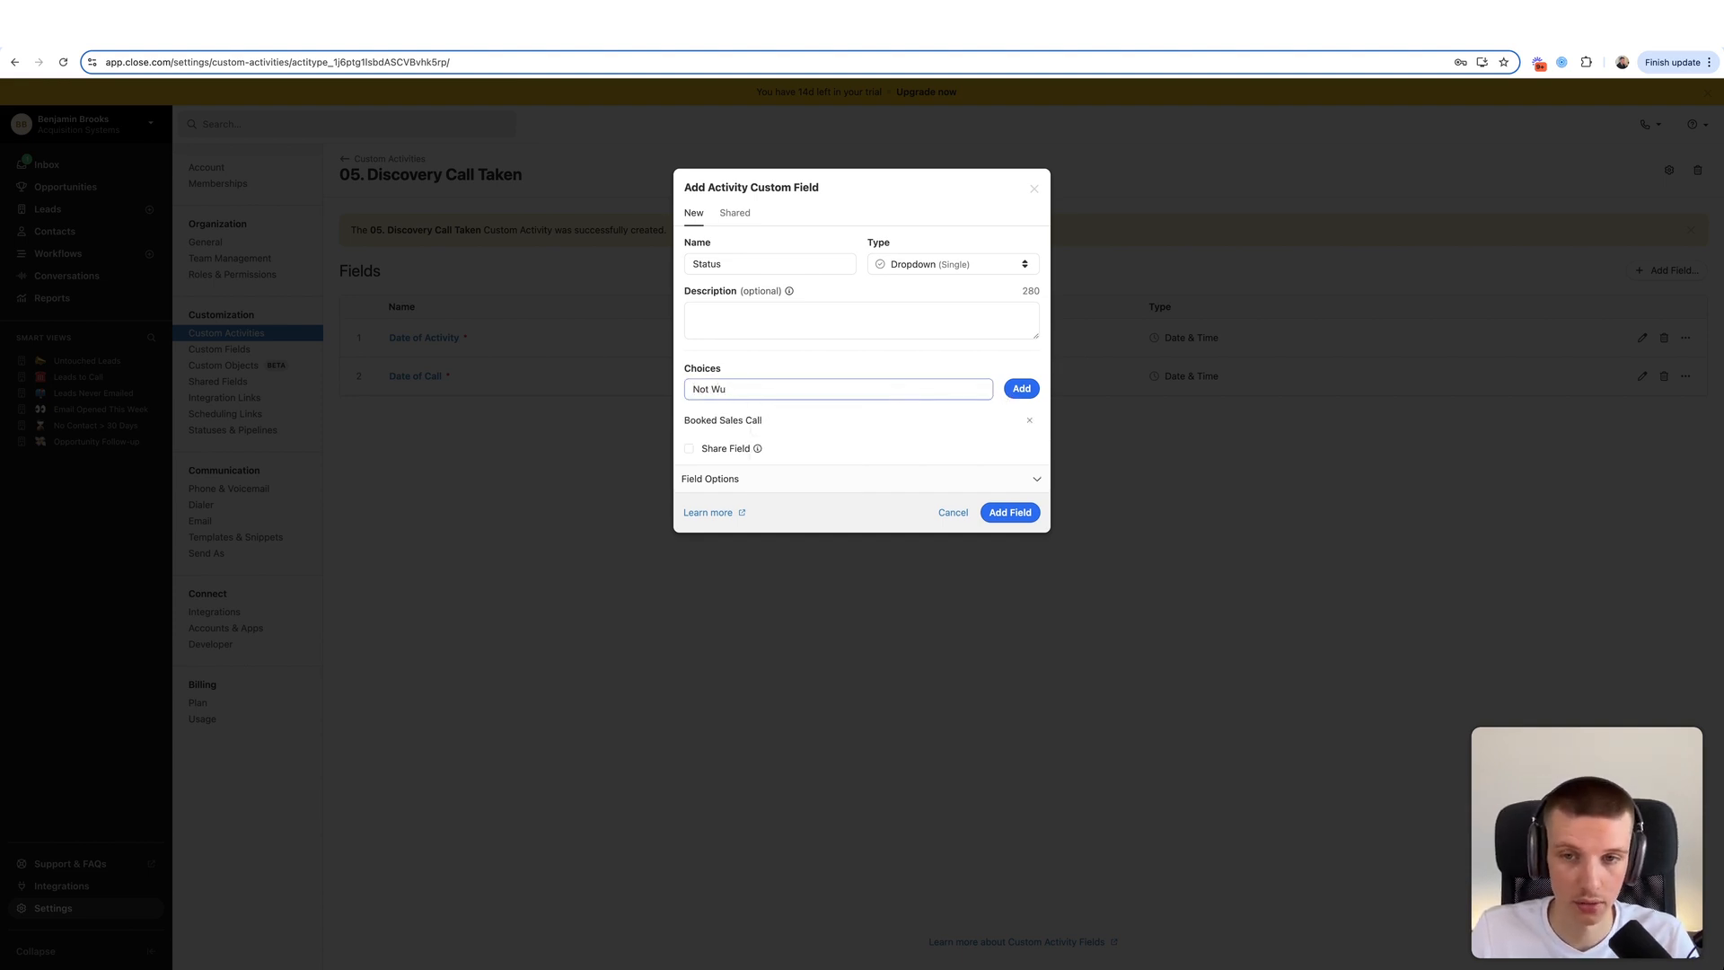
pyautogui.write('alualified')
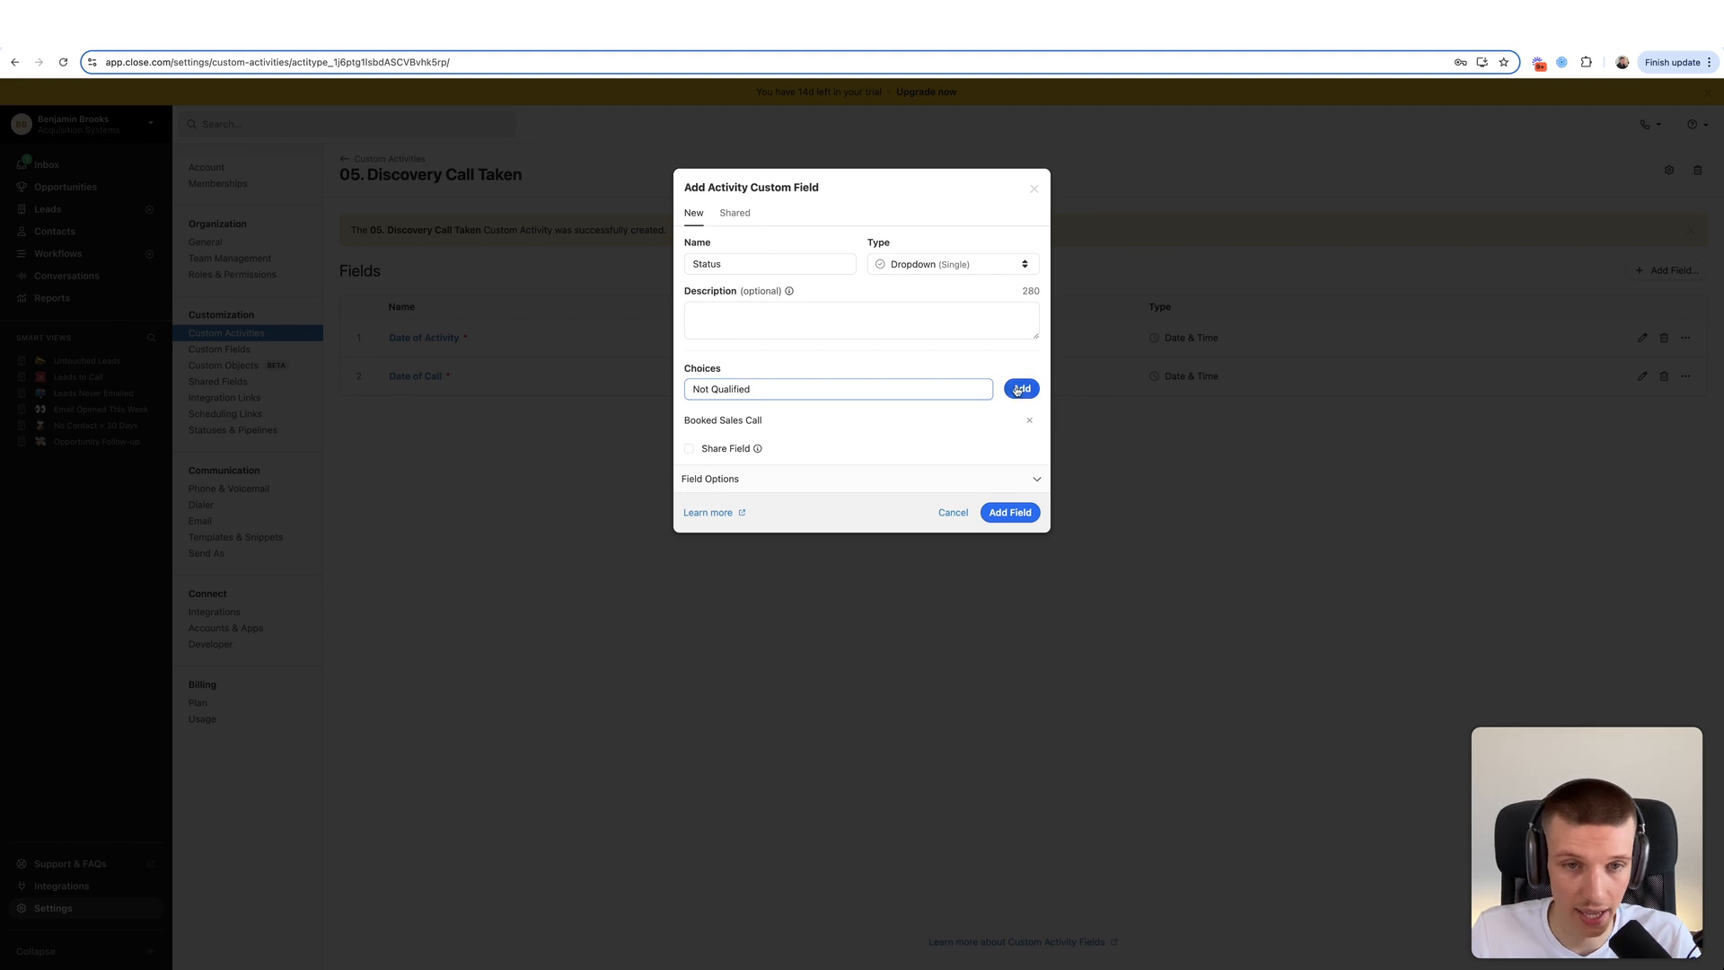
pyautogui.click(1015, 388)
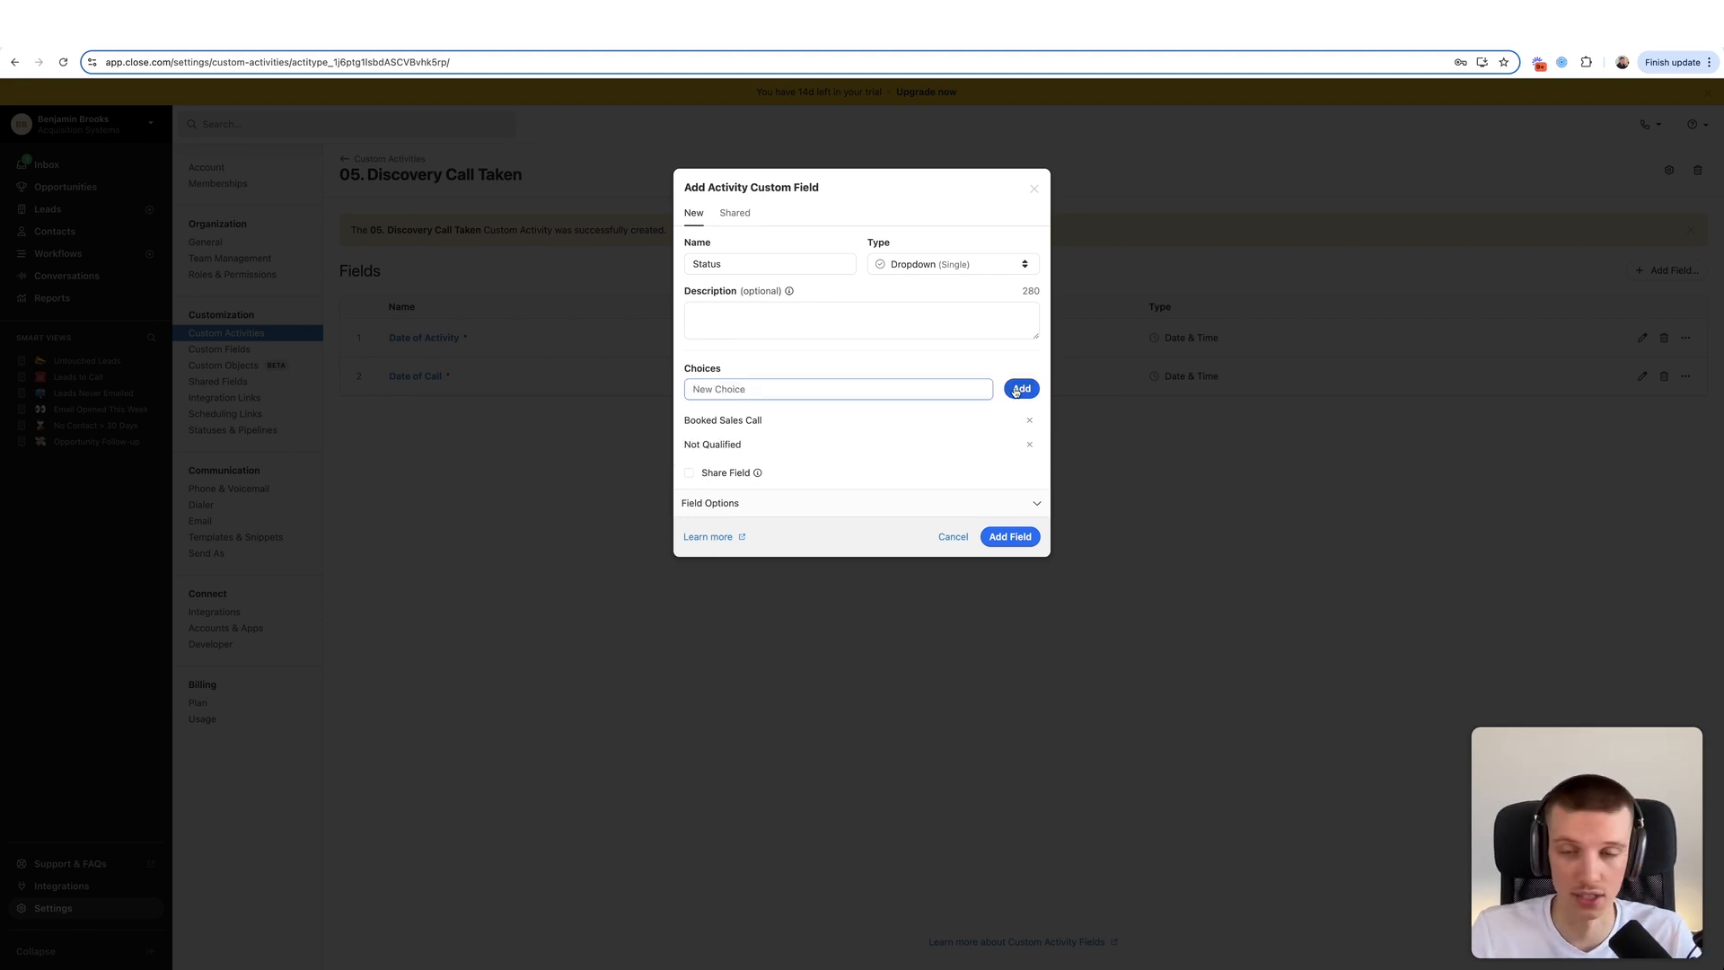
pyautogui.doubleClick(755, 446)
pyautogui.click(756, 445)
pyautogui.click(768, 392)
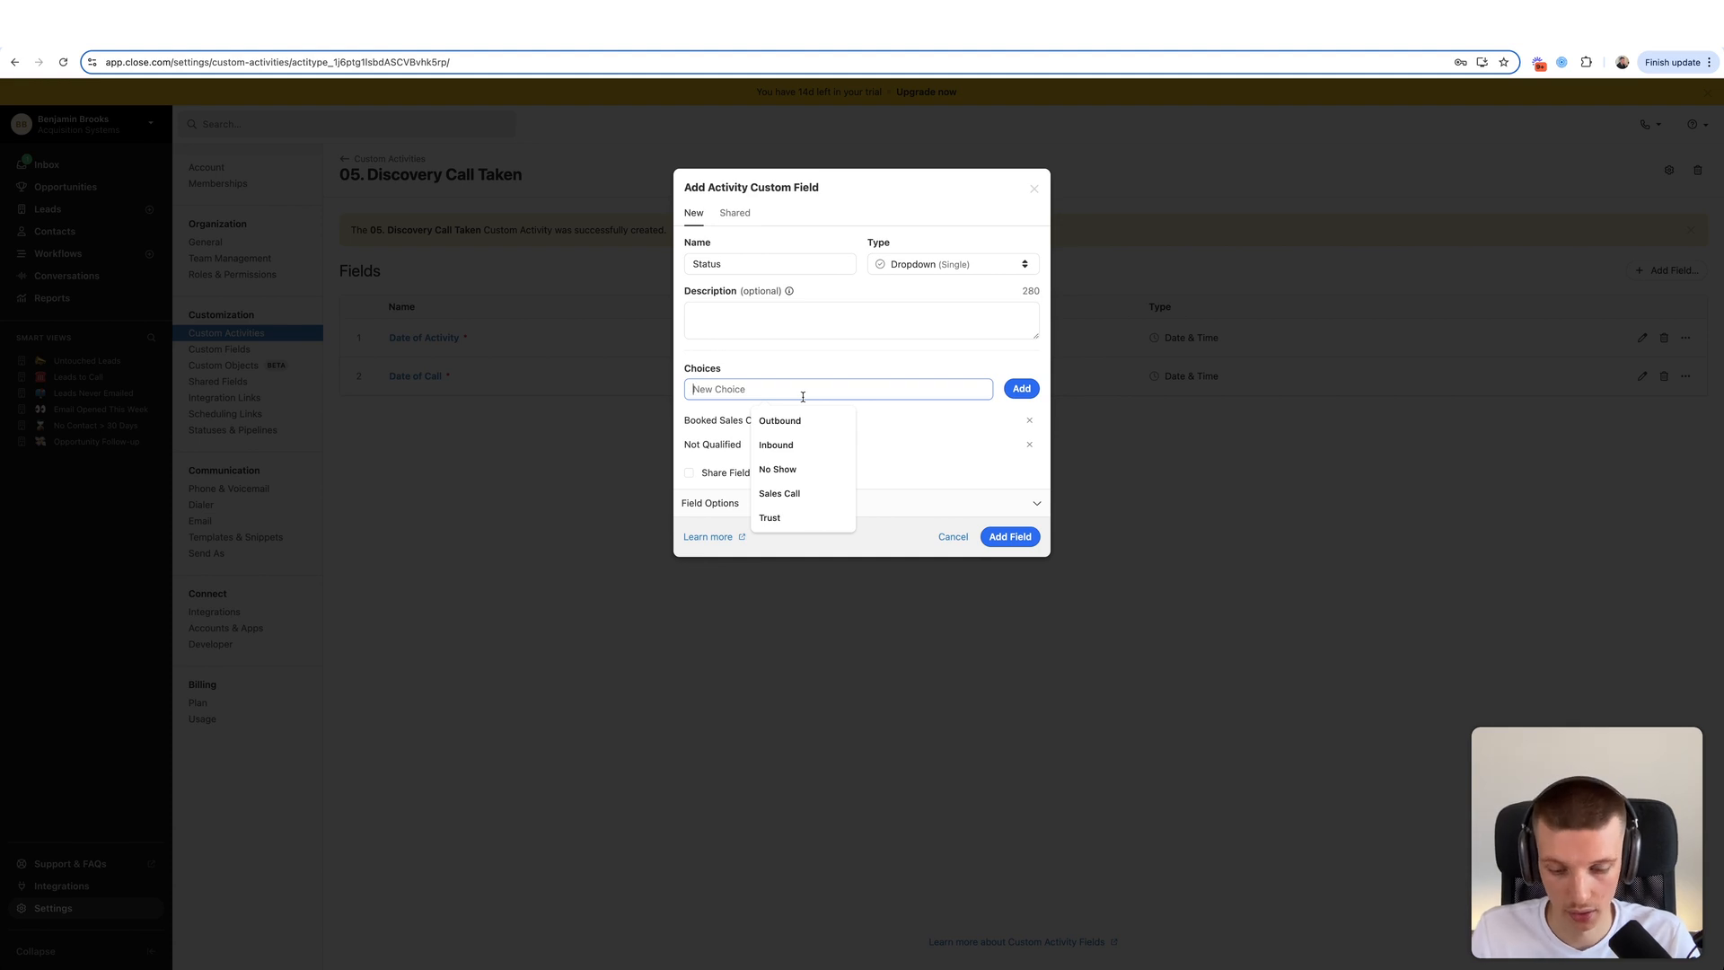
pyautogui.press('Escape')
pyautogui.write('Follow Up')
pyautogui.click(1021, 389)
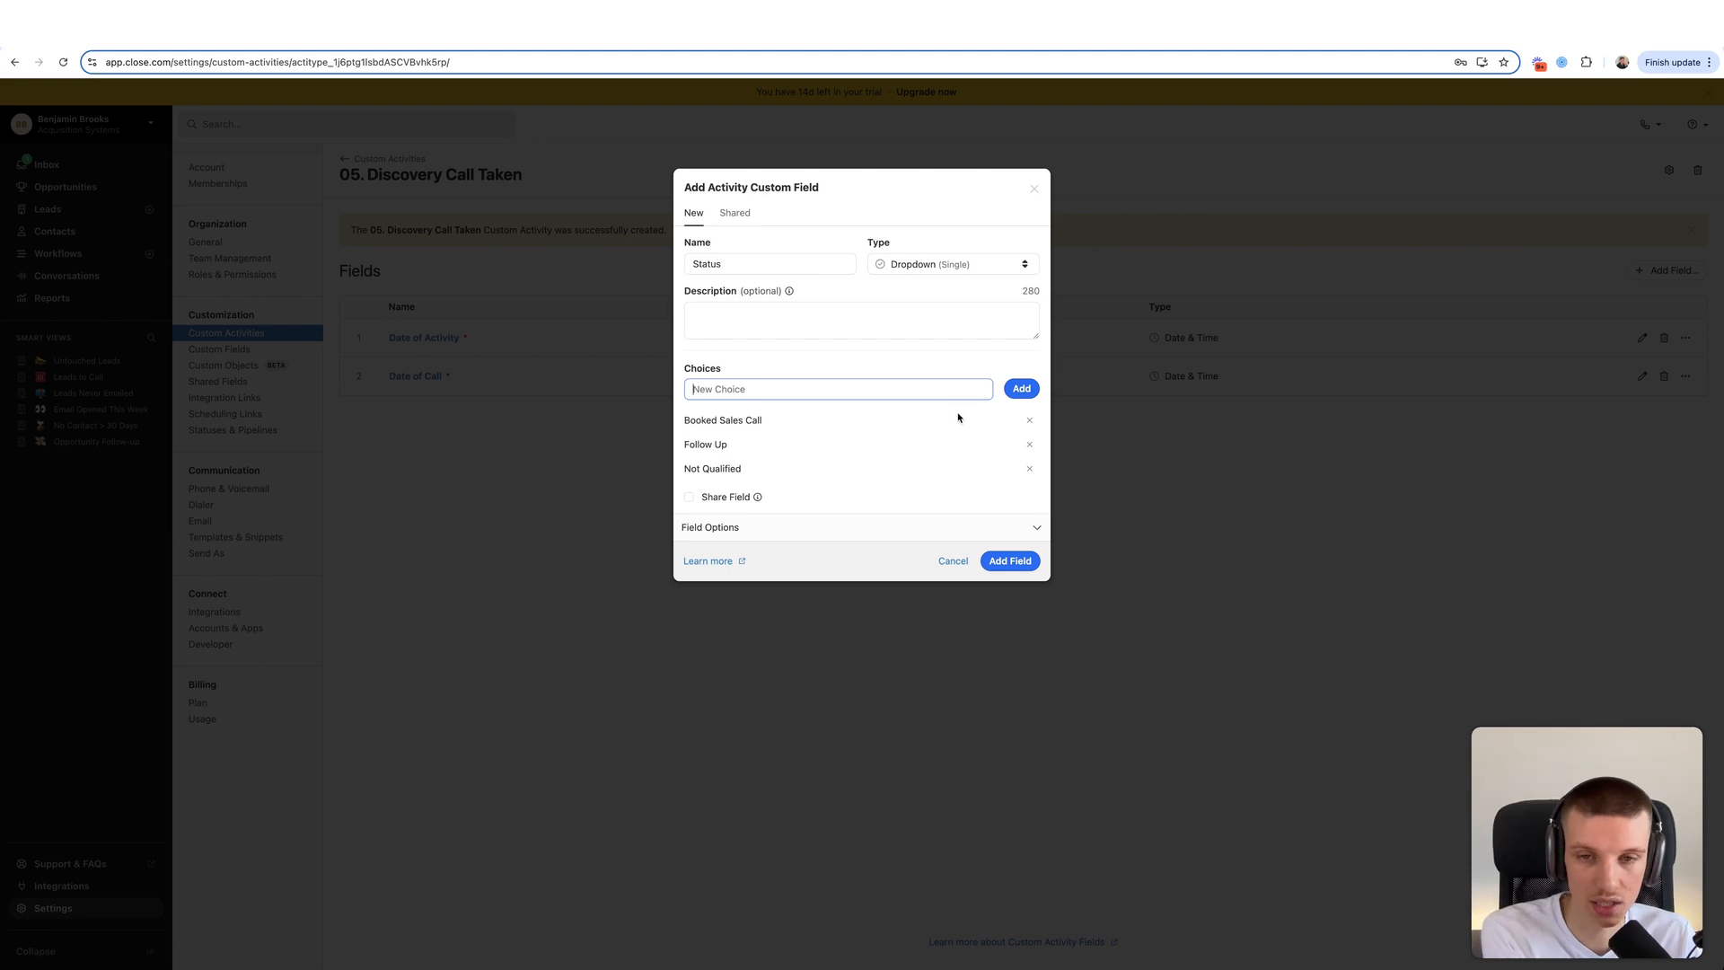
pyautogui.doubleClick(740, 265)
pyautogui.write('Our')
pyautogui.write('come')
pyautogui.click(857, 284)
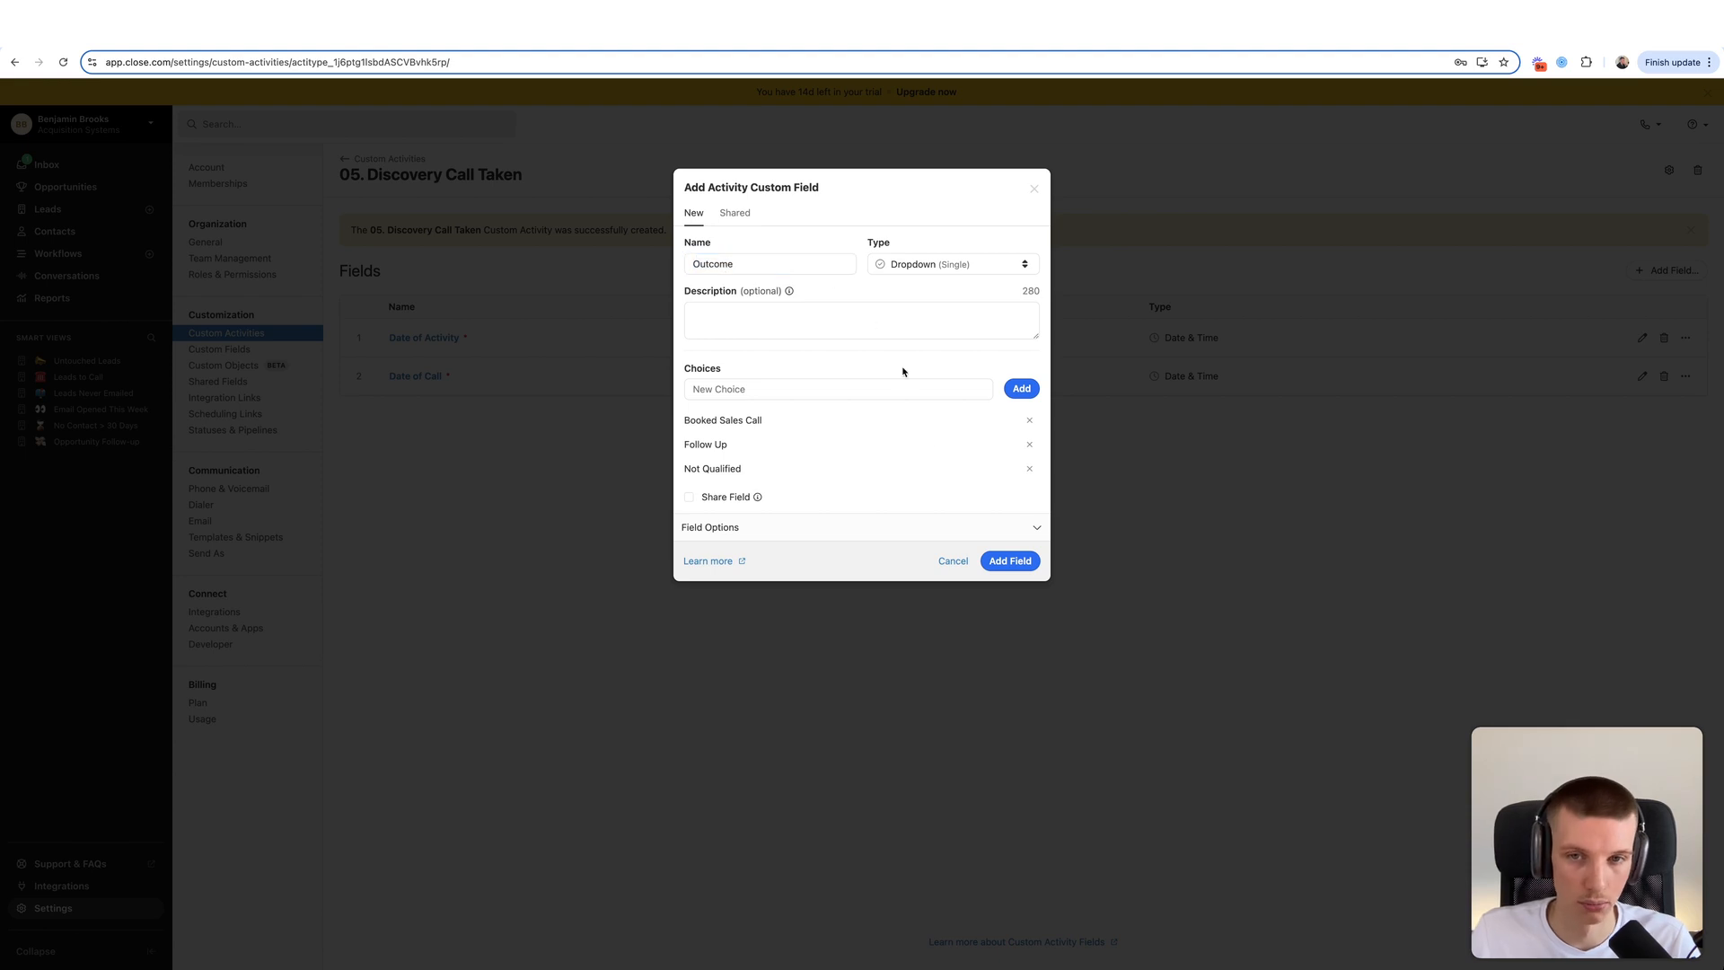
pyautogui.click(1009, 560)
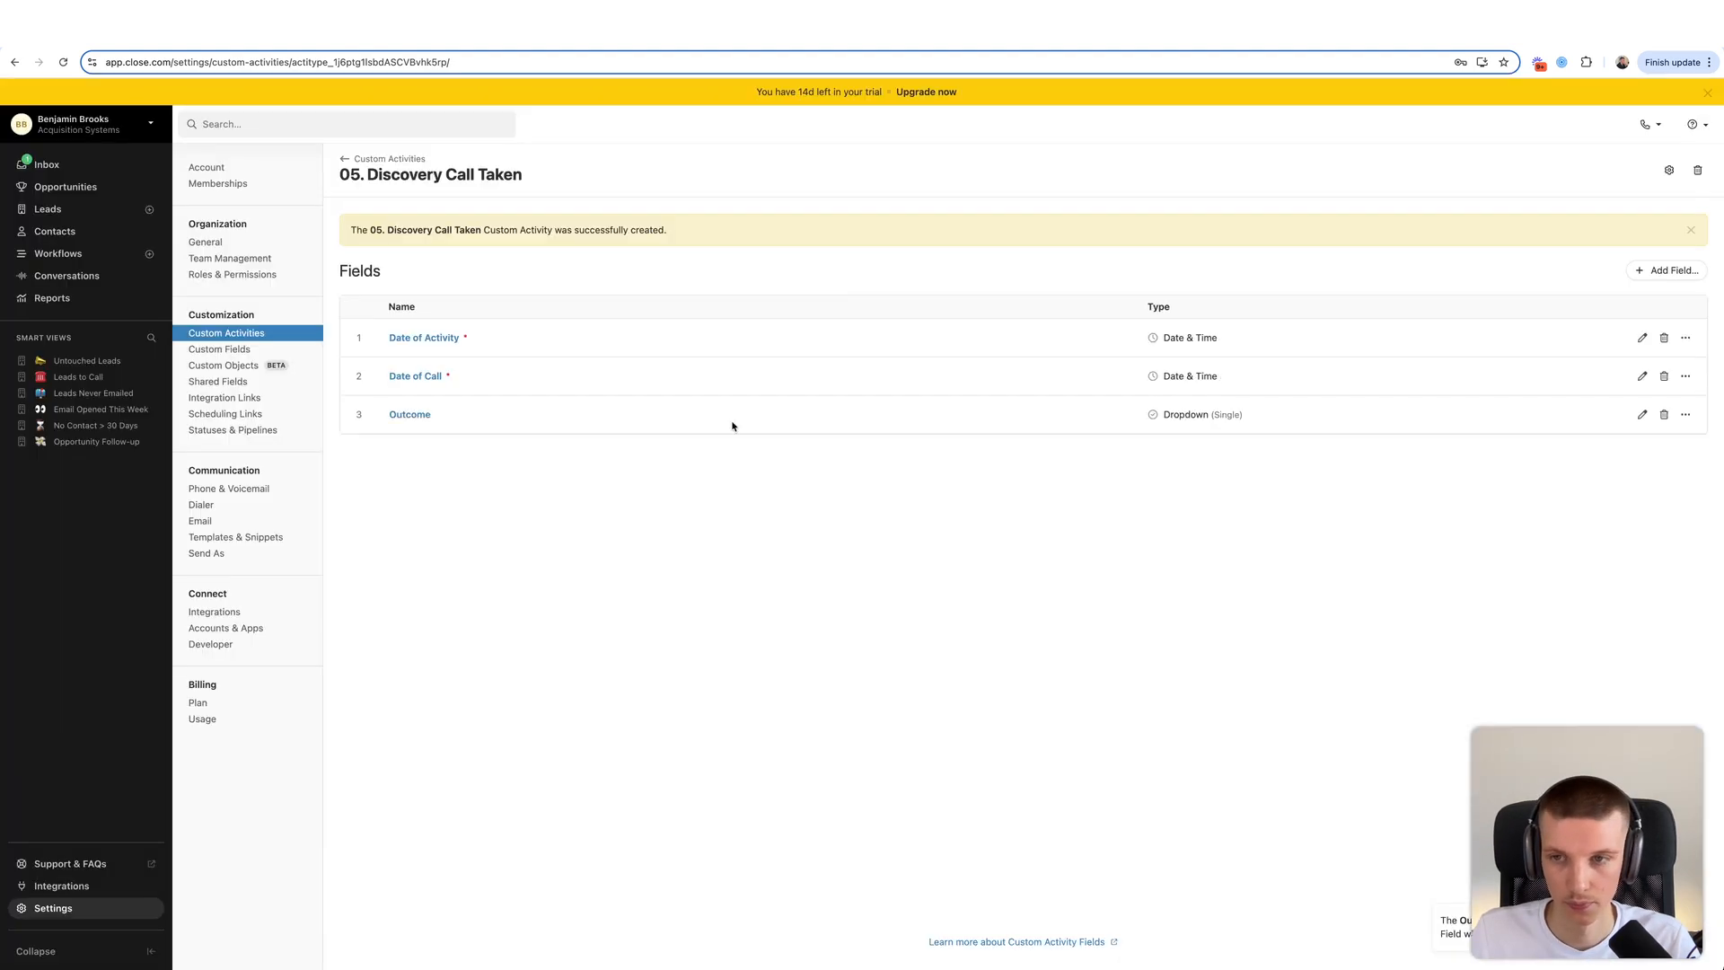
# - Add a Textarea (Rich) field named Pain Points
pyautogui.click(1666, 270)
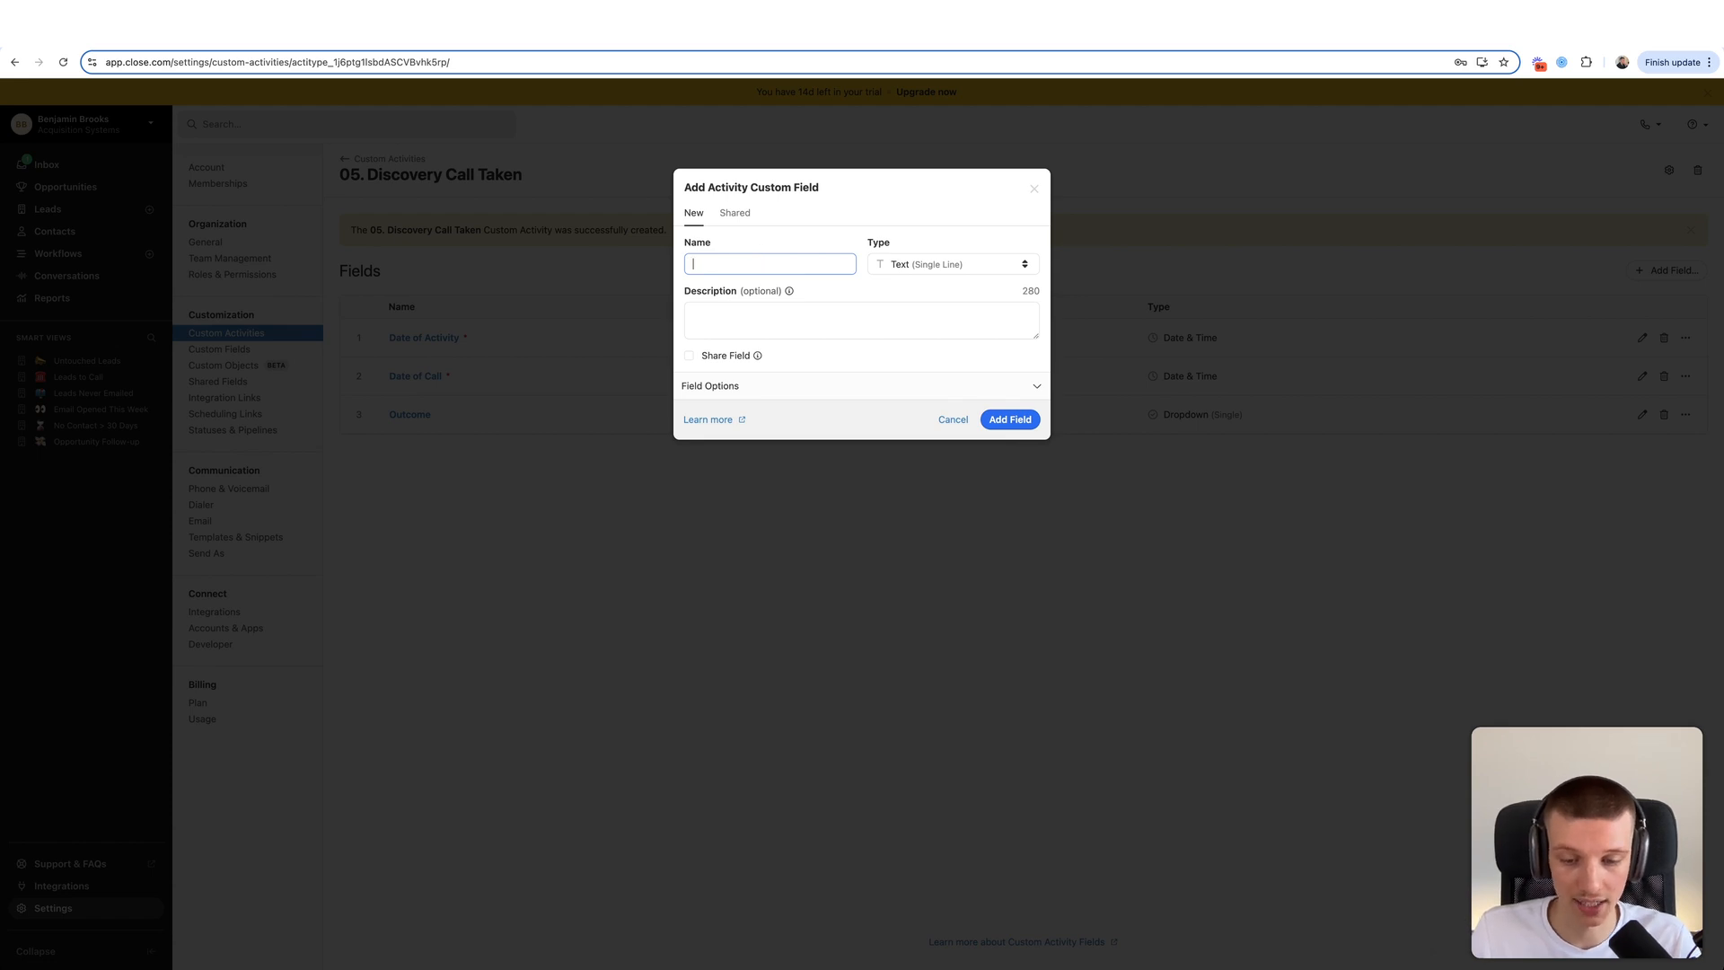
pyautogui.write('Pain Points')
pyautogui.click(947, 264)
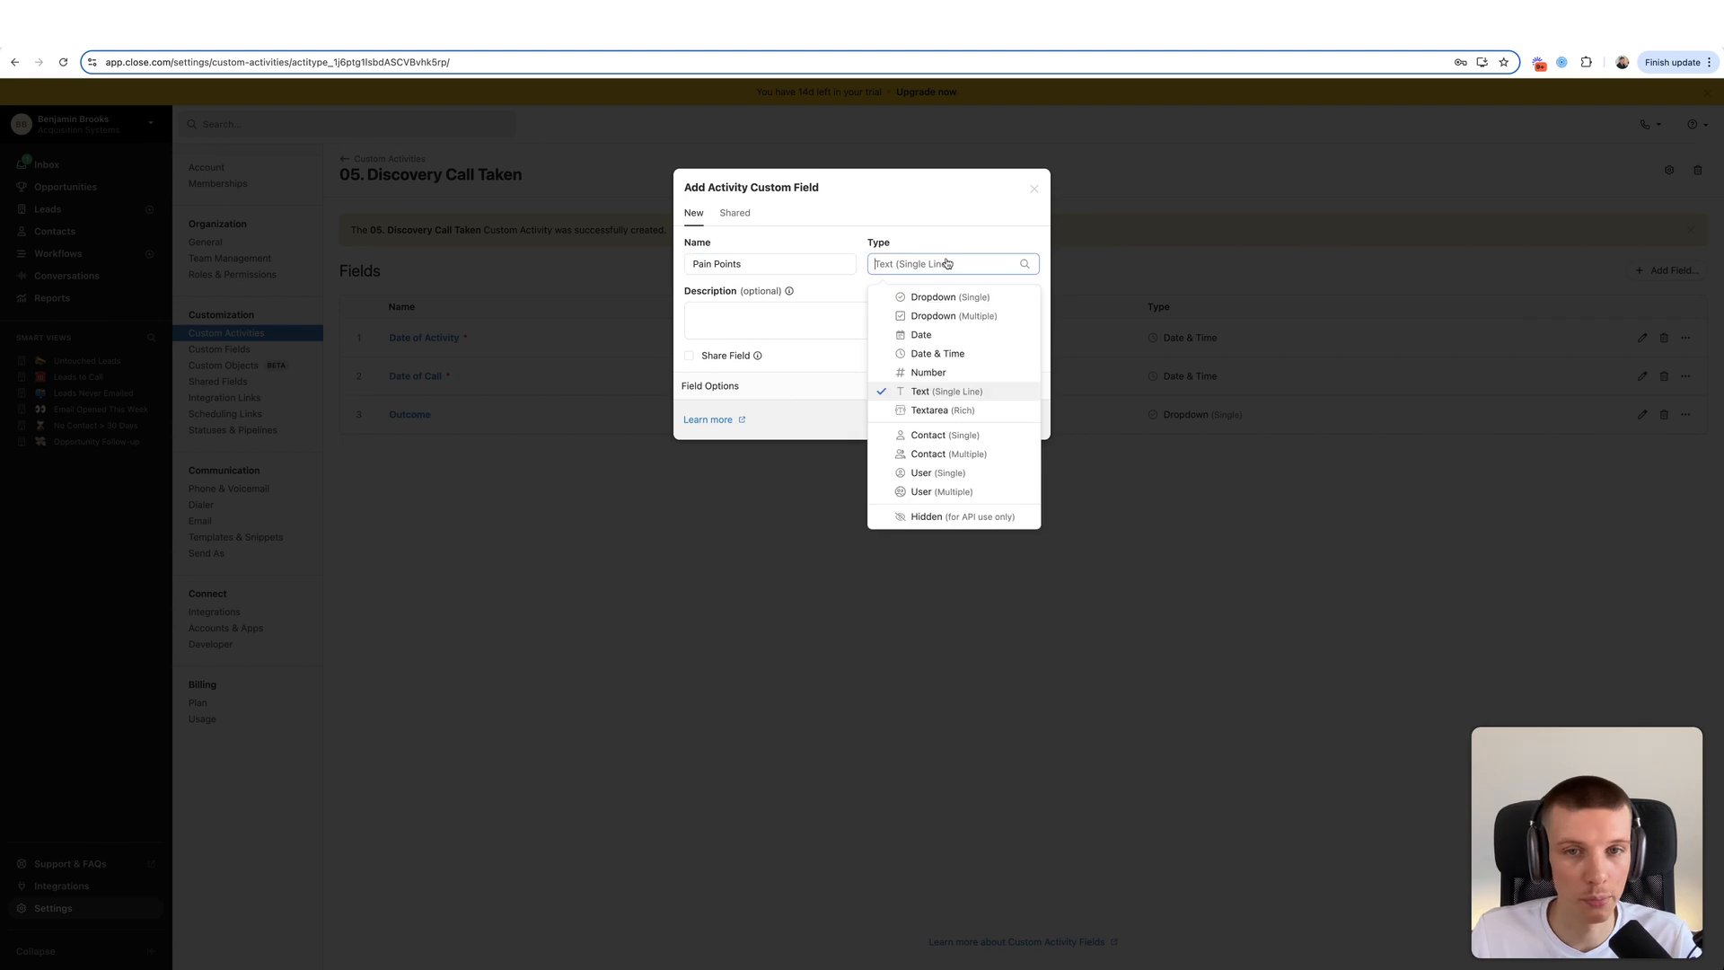
pyautogui.click(932, 418)
pyautogui.click(1009, 418)
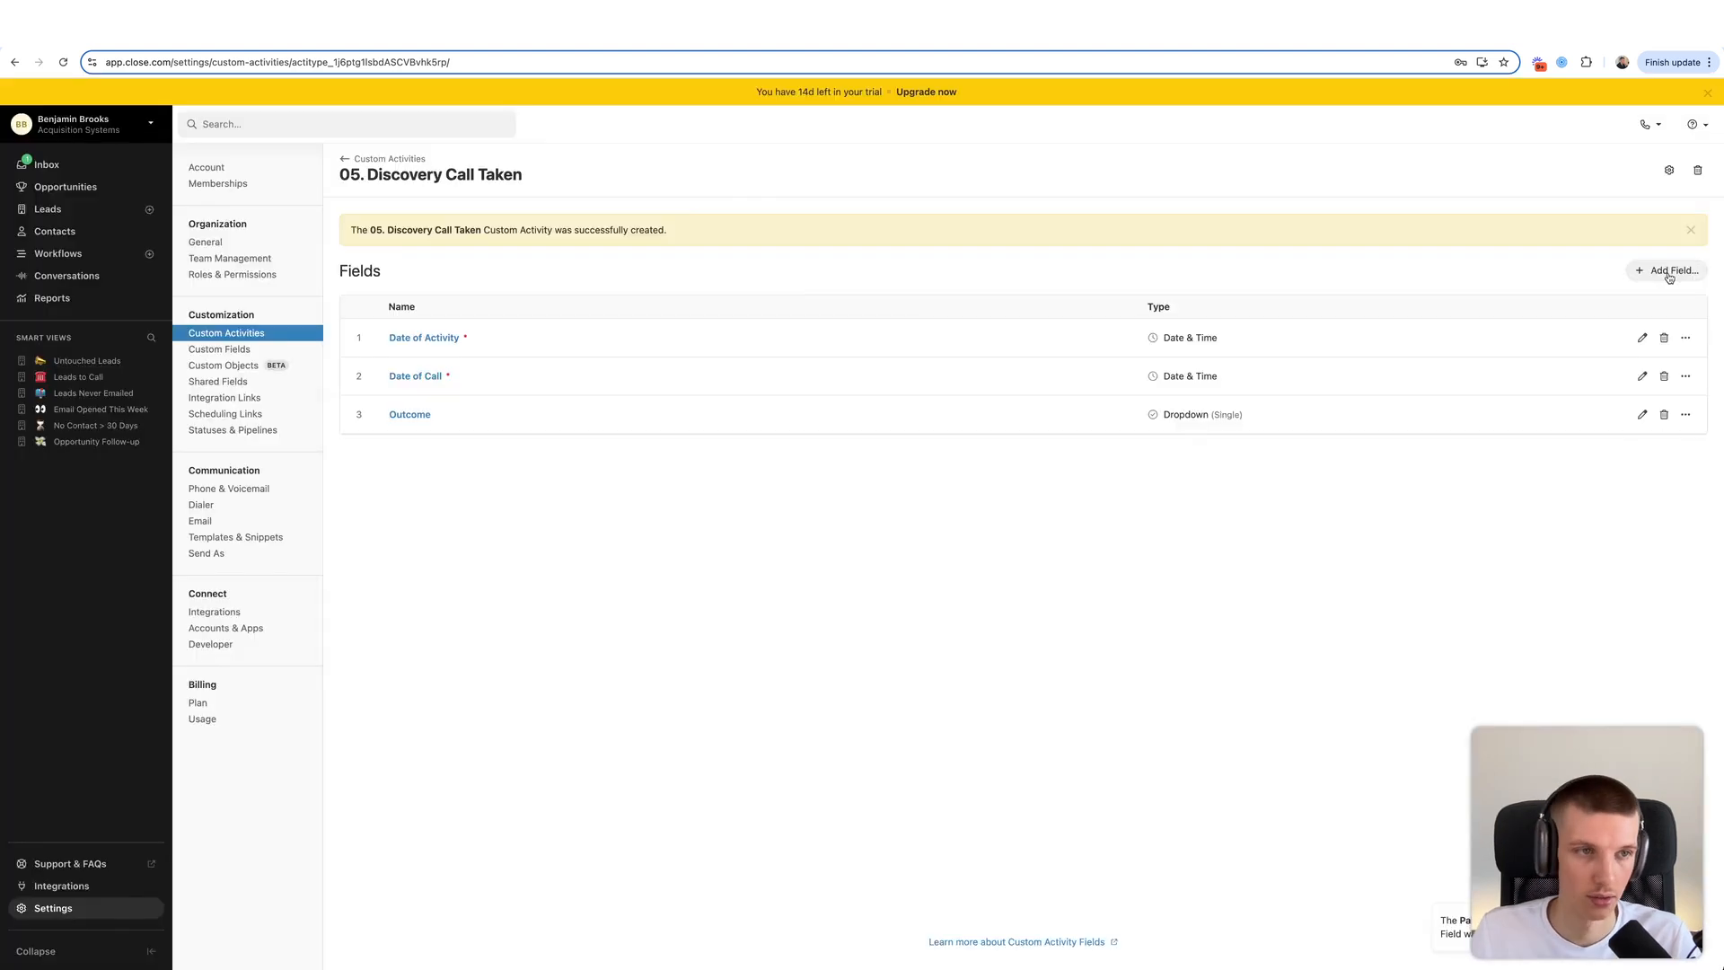
# - Add a Textarea (Rich) field named Goals
pyautogui.click(1669, 274)
pyautogui.write('Goals')
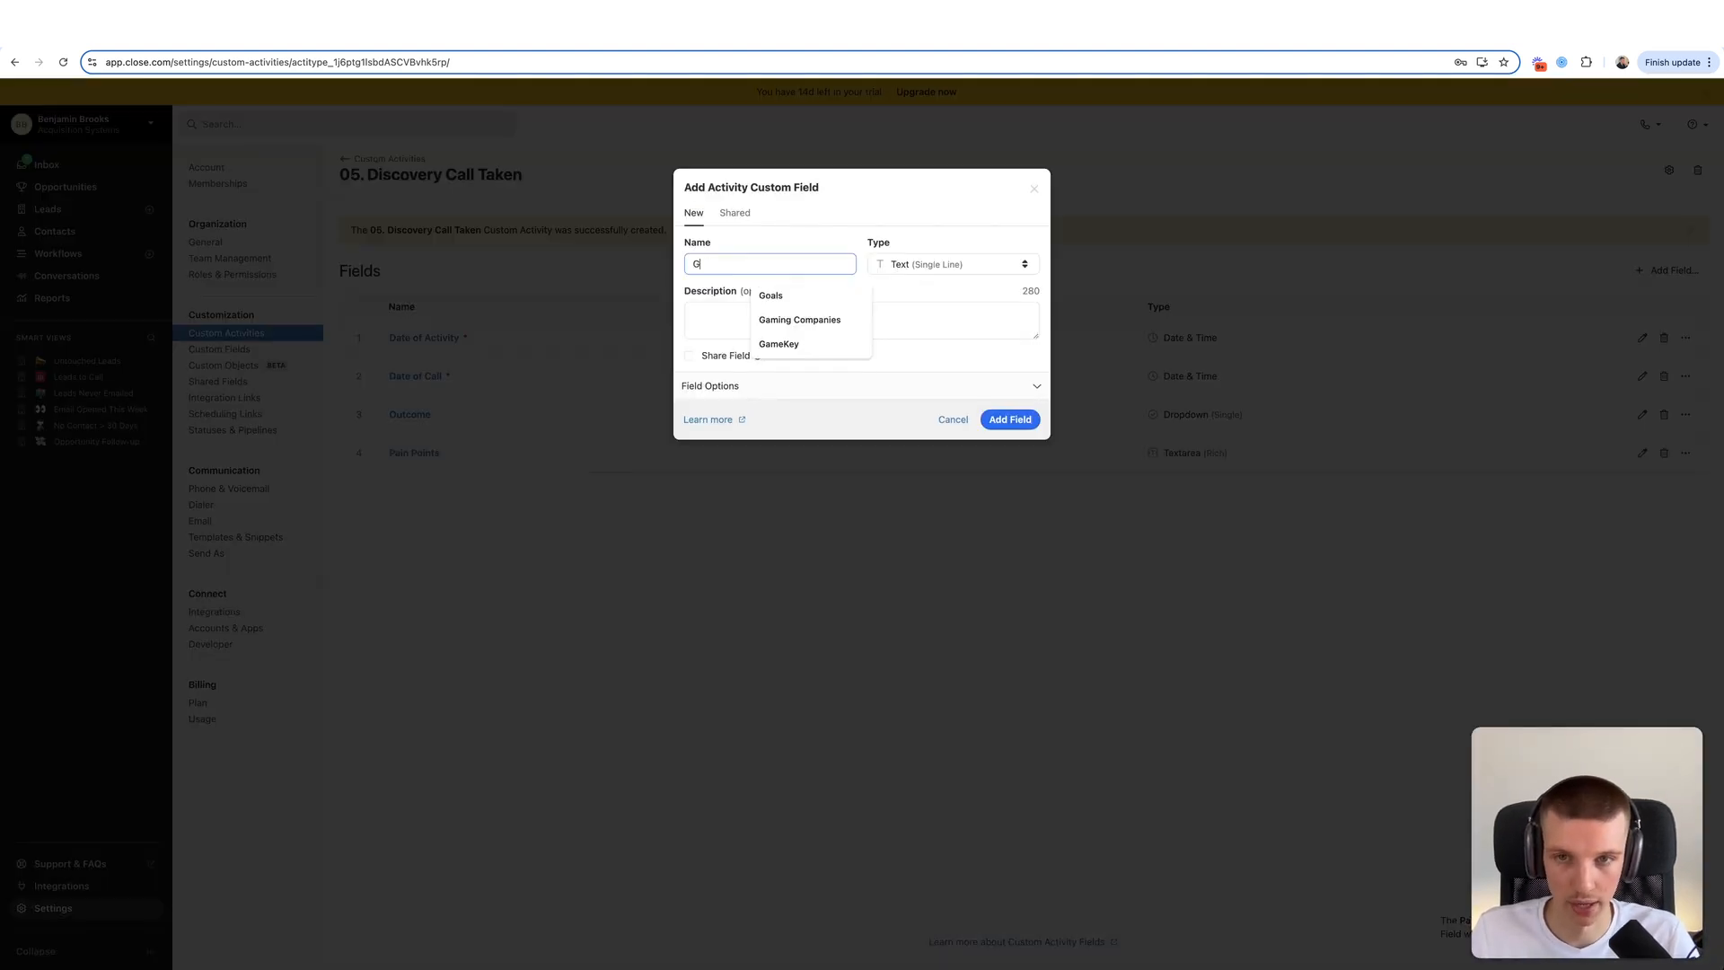
pyautogui.click(1006, 264)
pyautogui.click(956, 434)
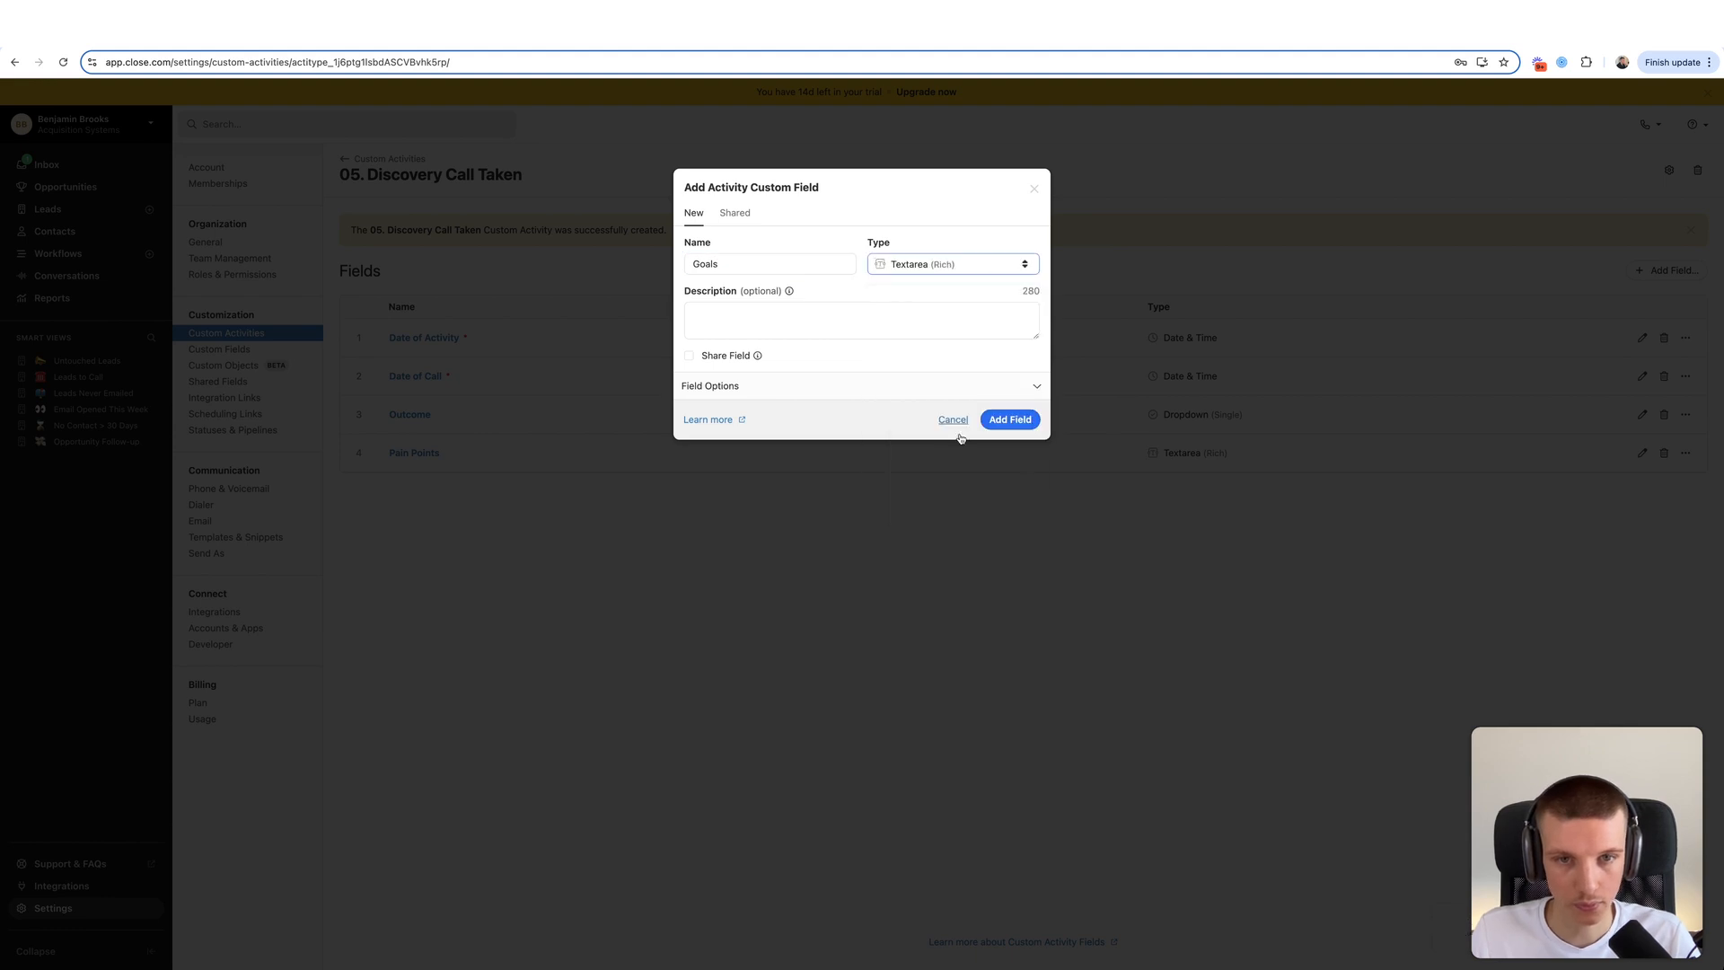
pyautogui.click(1009, 419)
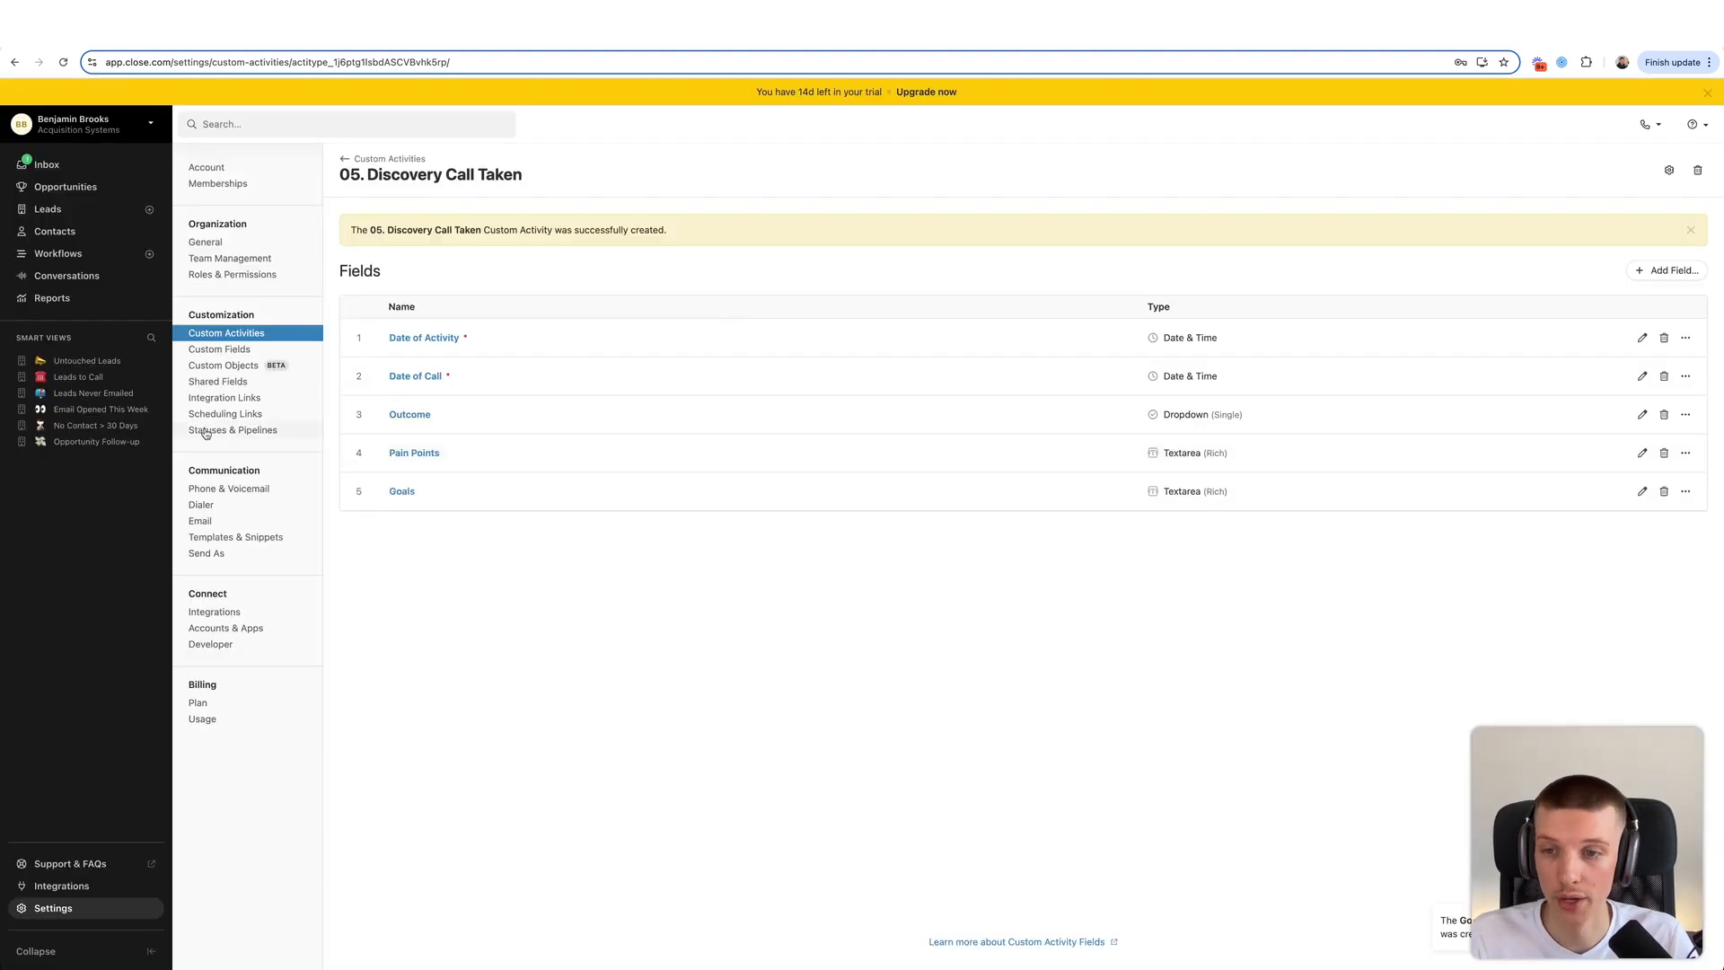
# - Start logging a 05. Discovery Call Taken activity on the Close (Example Lead) lead
pyautogui.click(59, 164)
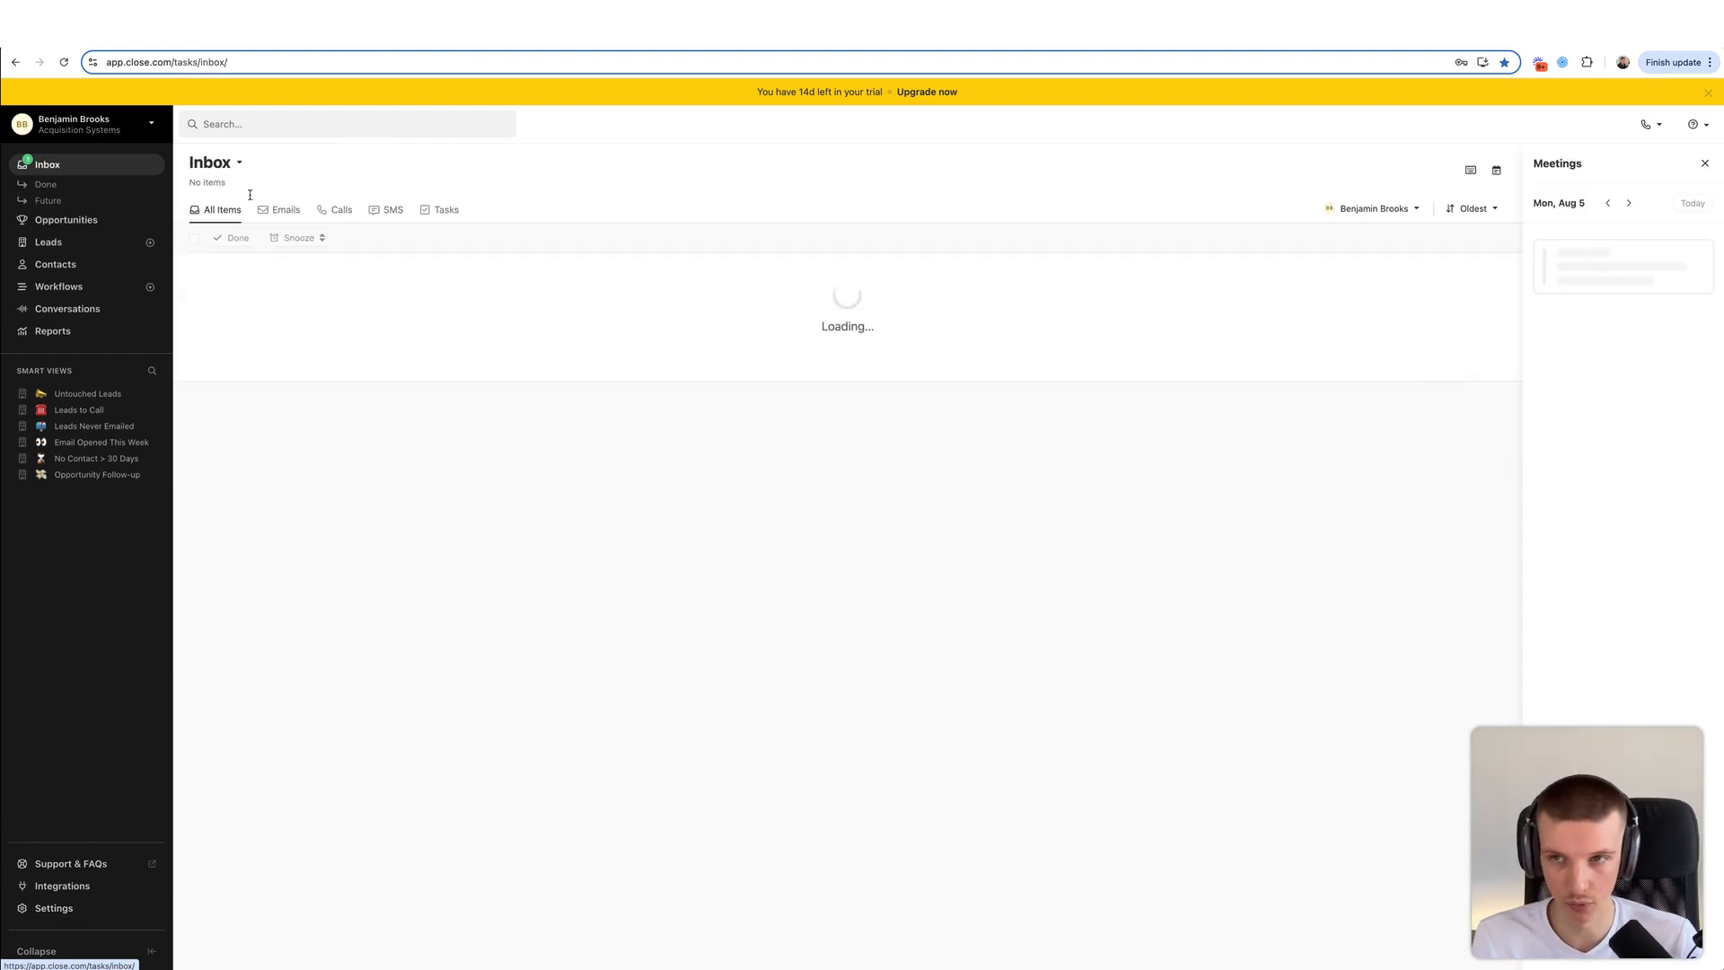
pyautogui.click(250, 271)
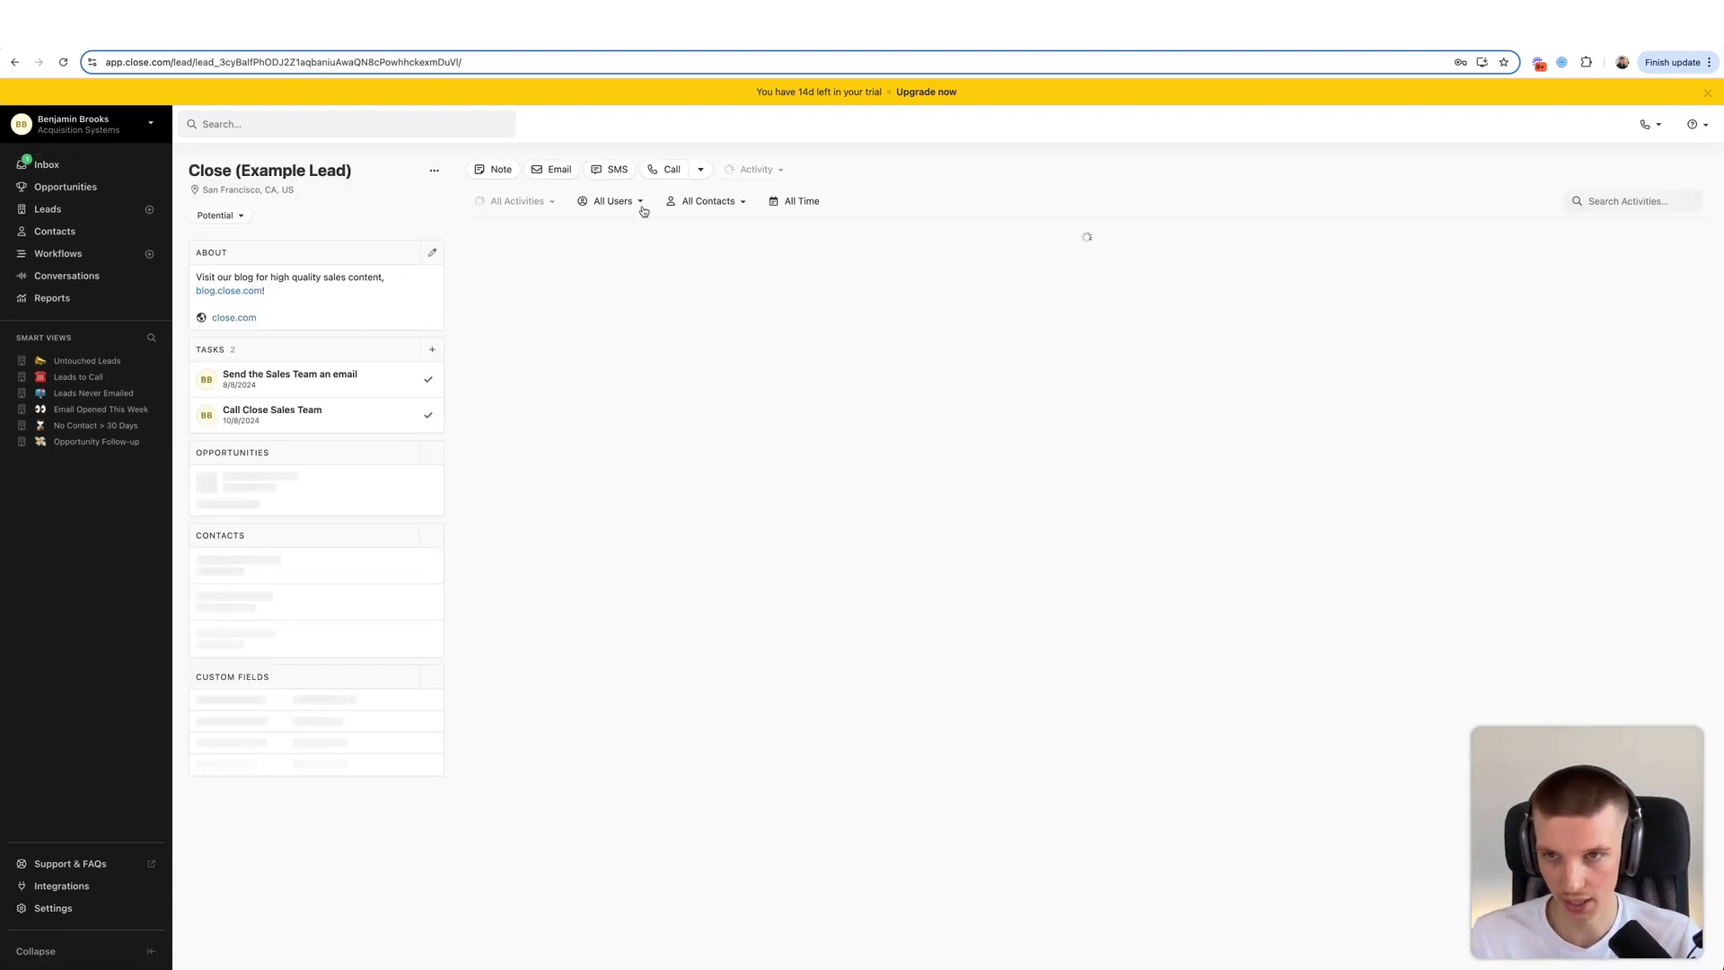
pyautogui.click(756, 168)
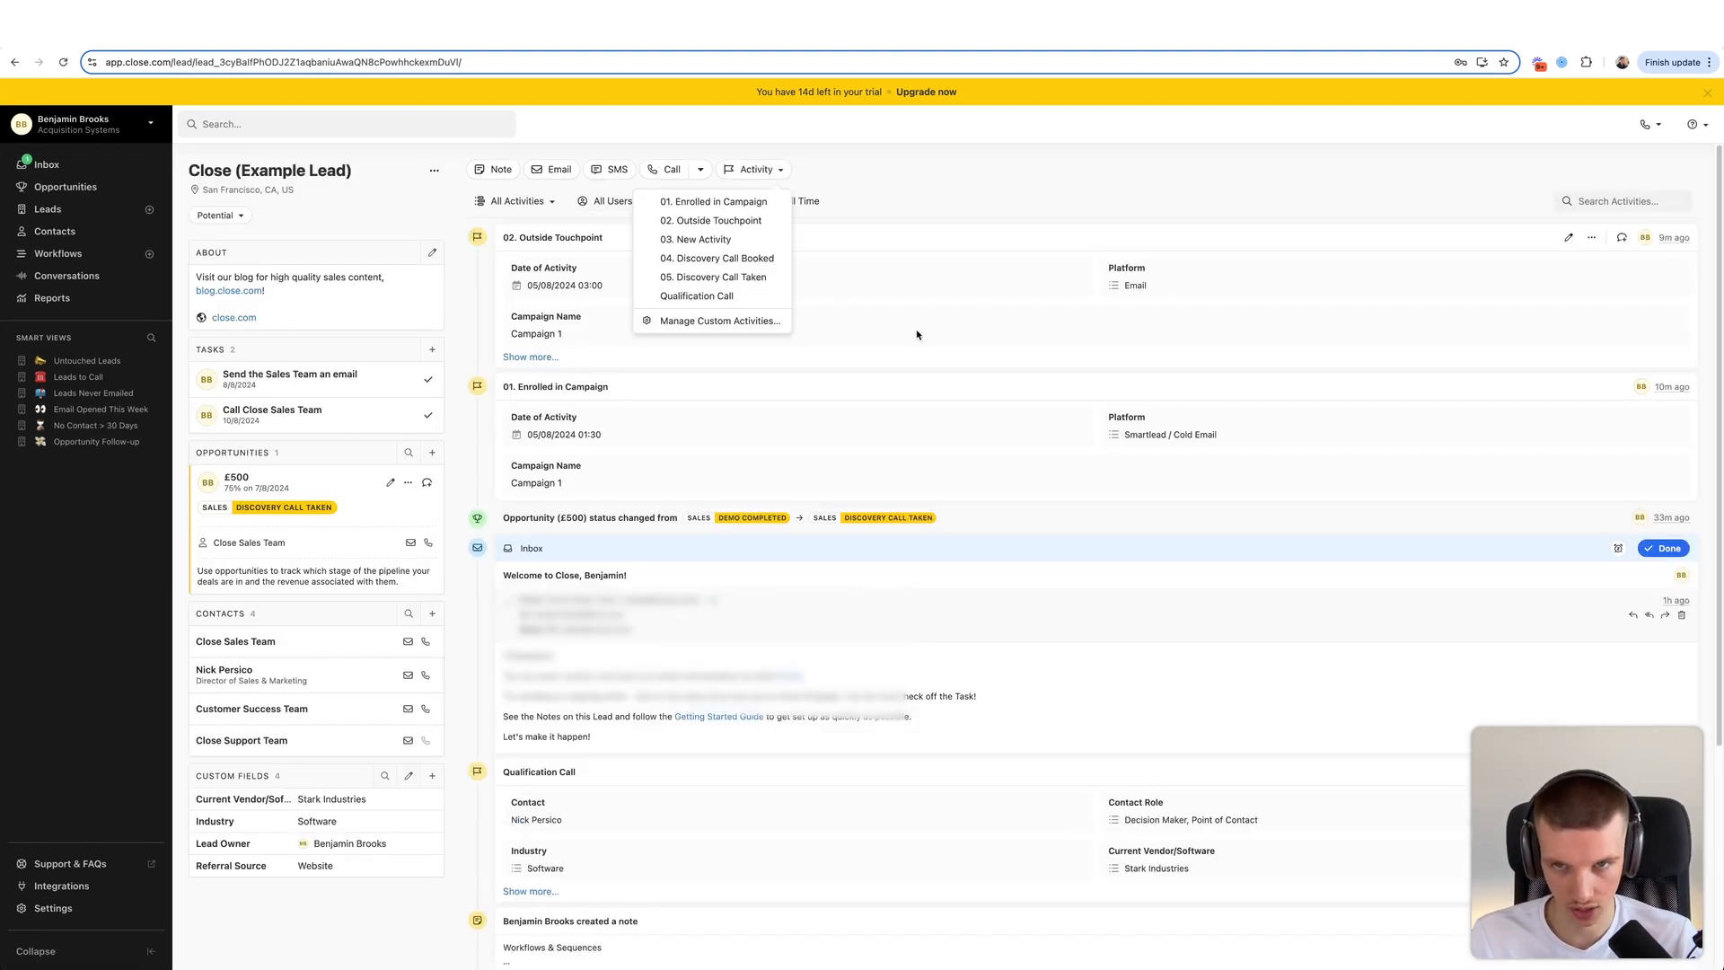
pyautogui.click(736, 278)
# - Set Date of Activity to 05/08/2024 18:30 and Date of Call to 05/08/2024 18:00
pyautogui.click(592, 283)
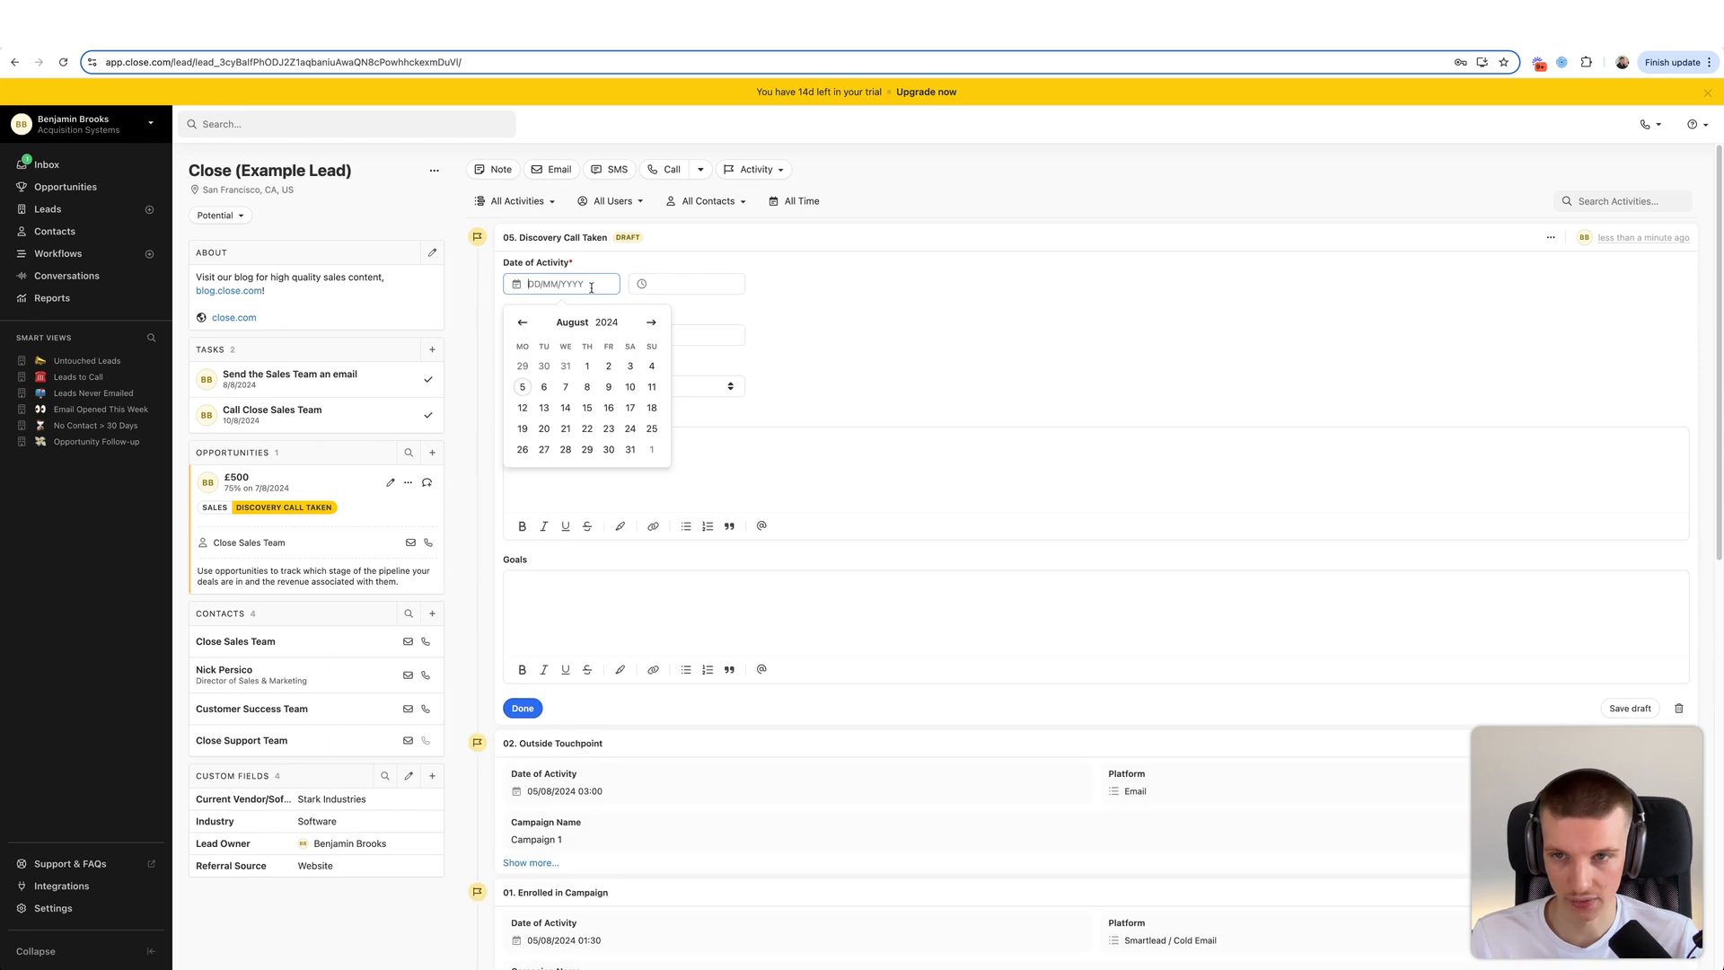
pyautogui.click(522, 386)
pyautogui.click(651, 286)
pyautogui.scroll(-3, 683, 422)
pyautogui.click(689, 418)
pyautogui.click(566, 335)
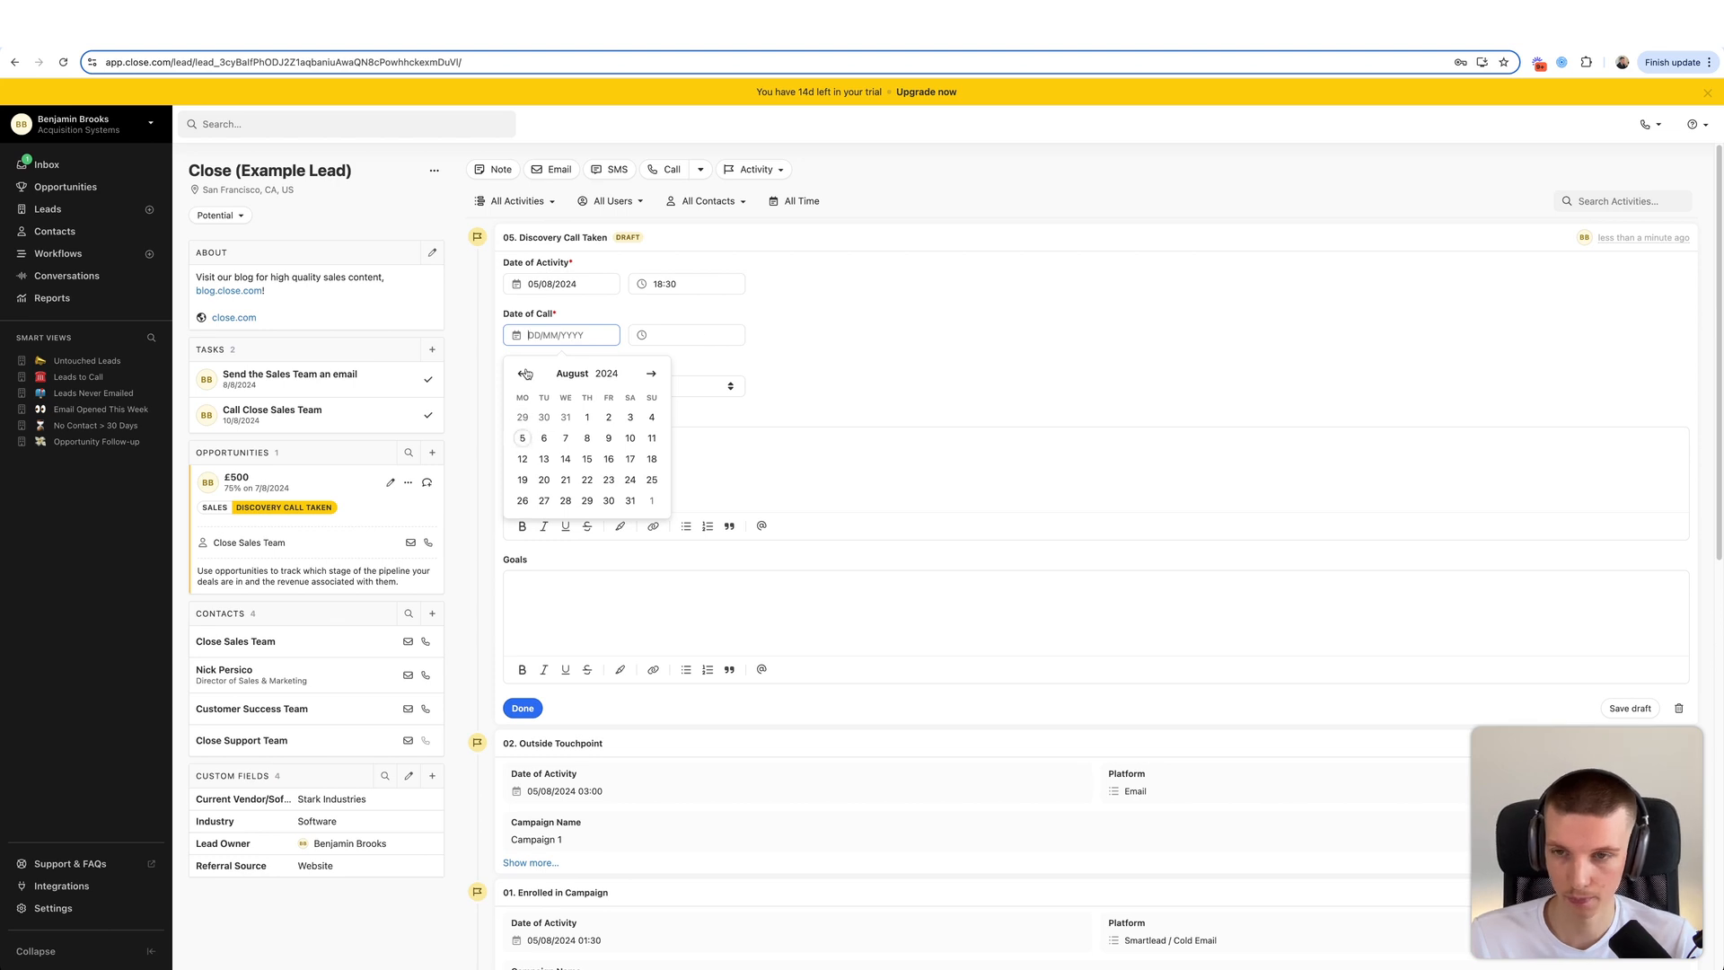
pyautogui.click(523, 438)
pyautogui.click(664, 335)
pyautogui.scroll(-5, 691, 456)
pyautogui.scroll(-3, 694, 458)
pyautogui.click(691, 477)
pyautogui.click(910, 320)
# - Choose outcome Booked Sales Call, add pain points and goal 'Make 10k by august', and save
pyautogui.click(592, 386)
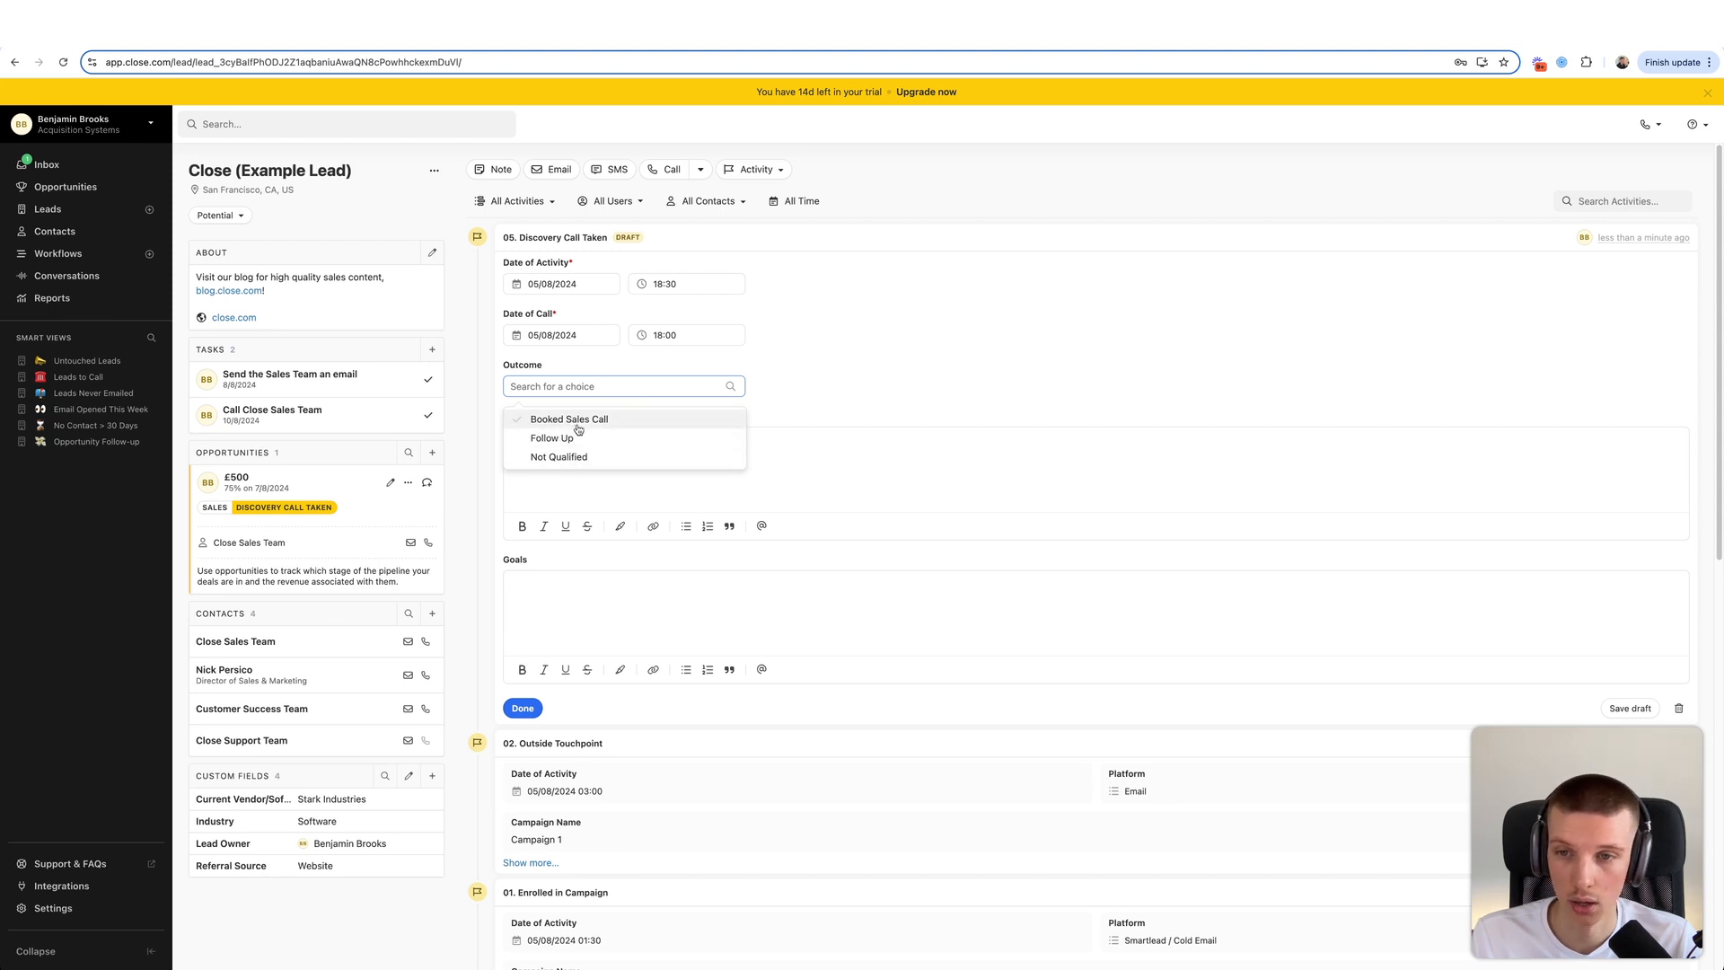
pyautogui.click(574, 428)
pyautogui.click(592, 466)
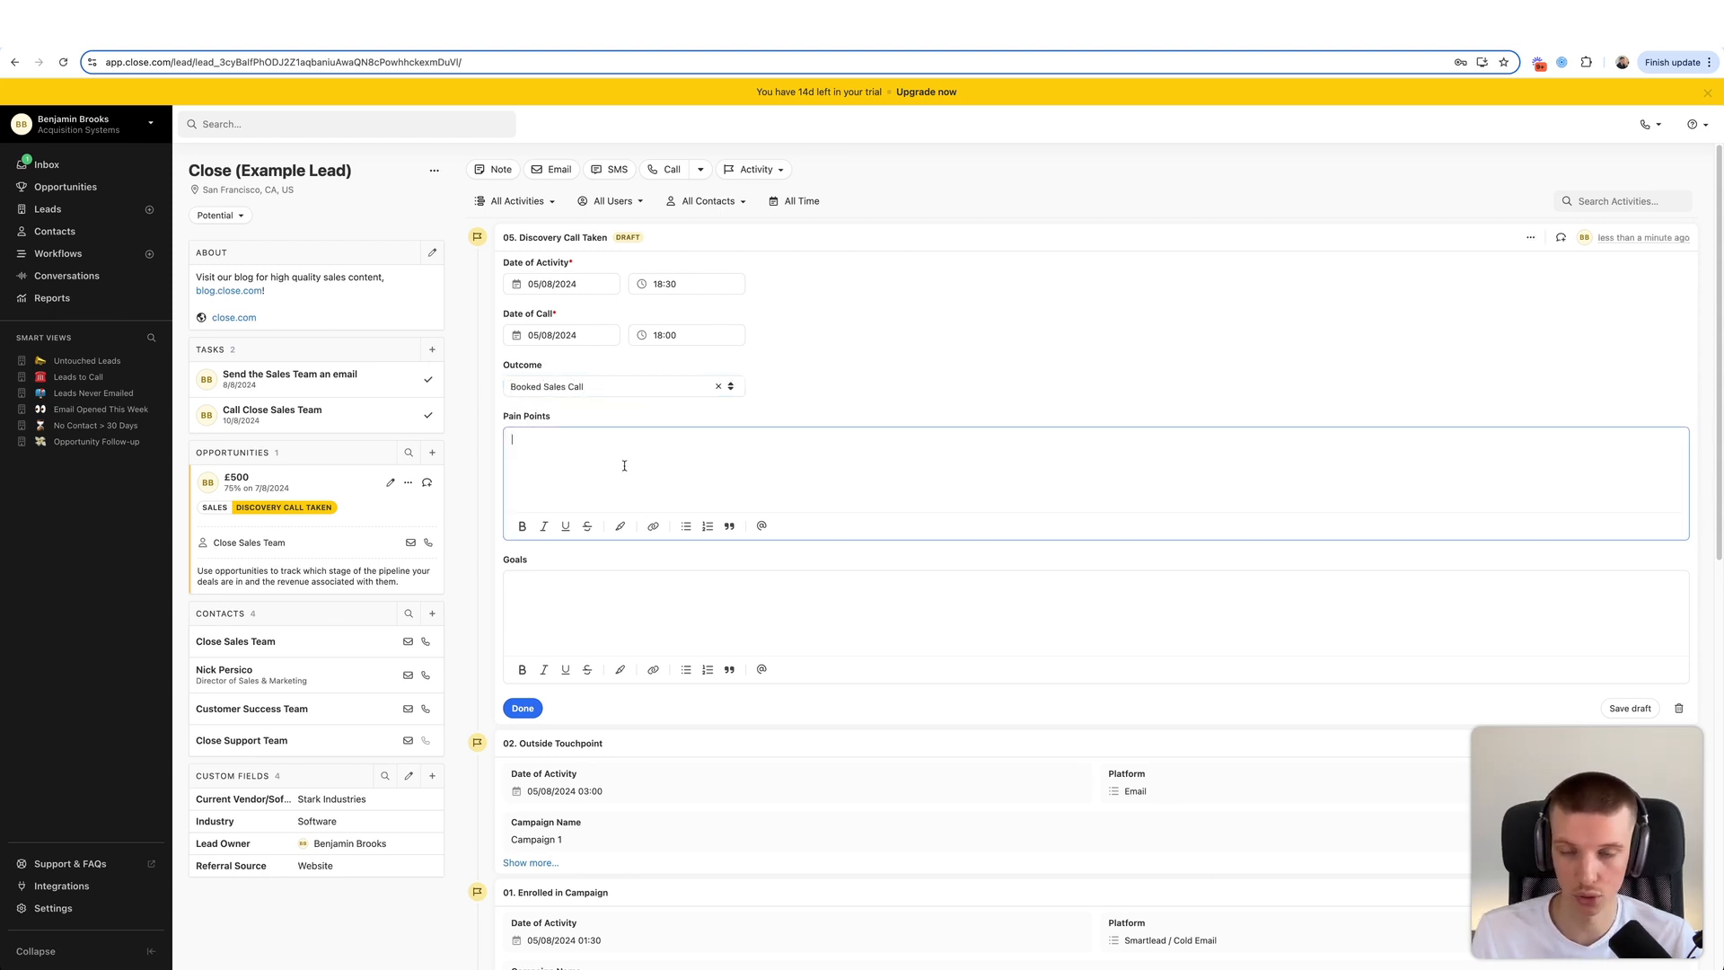
pyautogui.write('Struggling to gener')
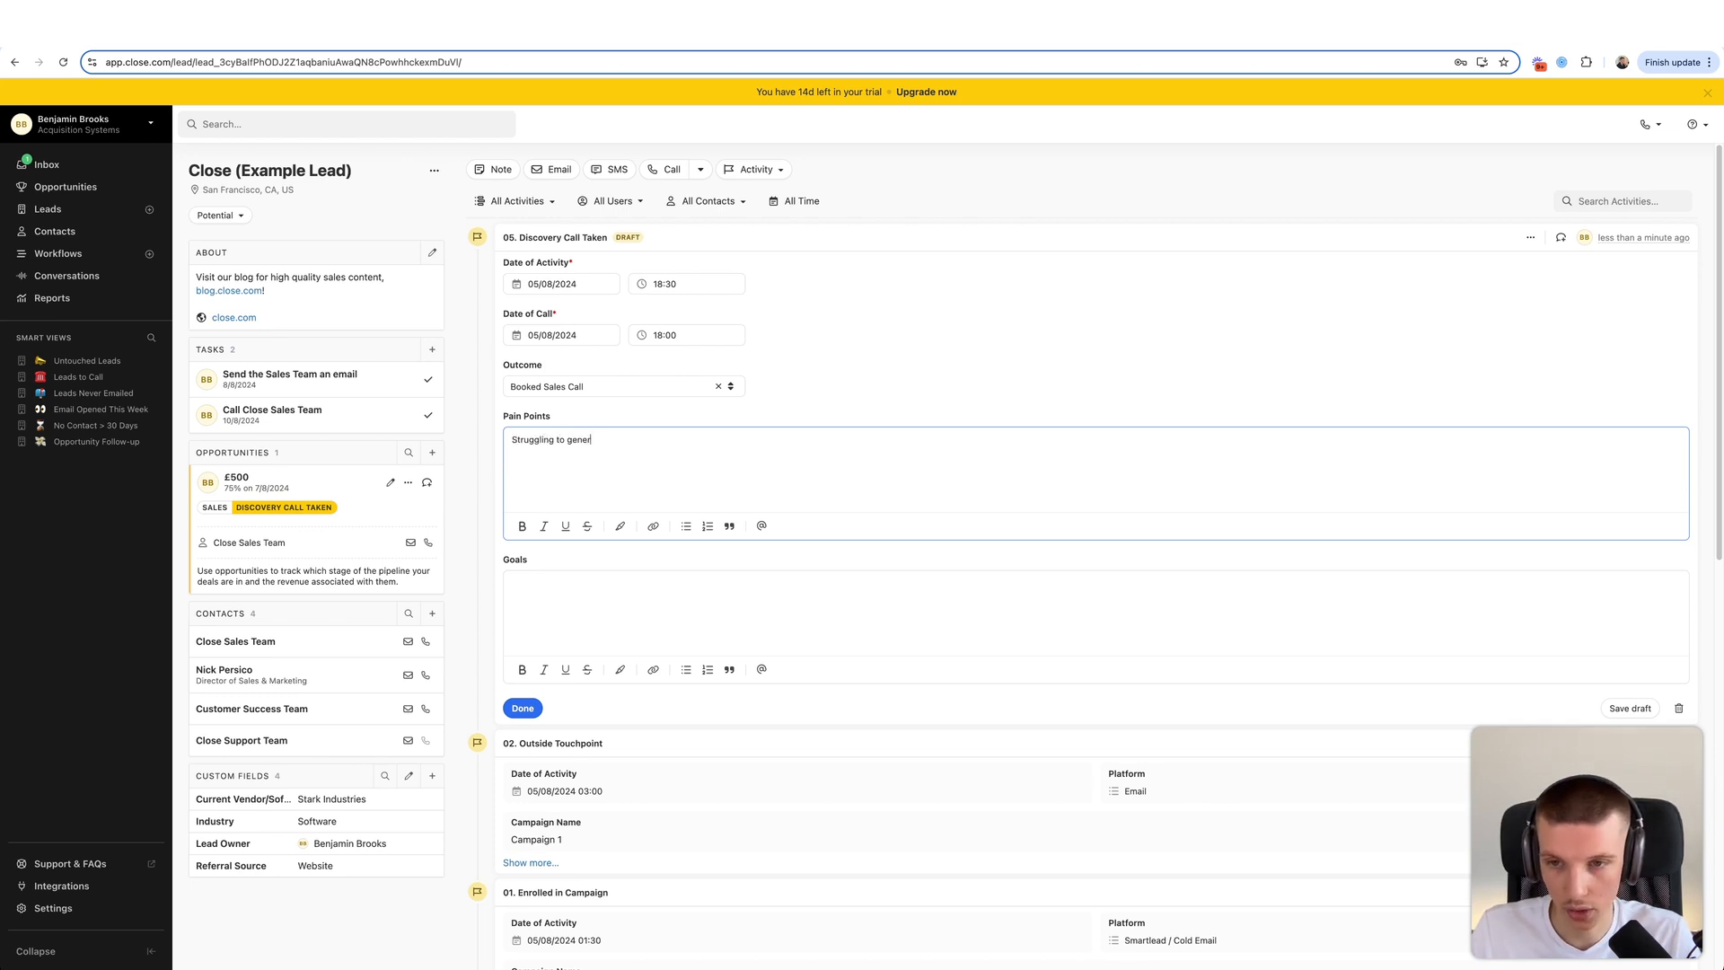
pyautogui.write('ate consistent casg fk')
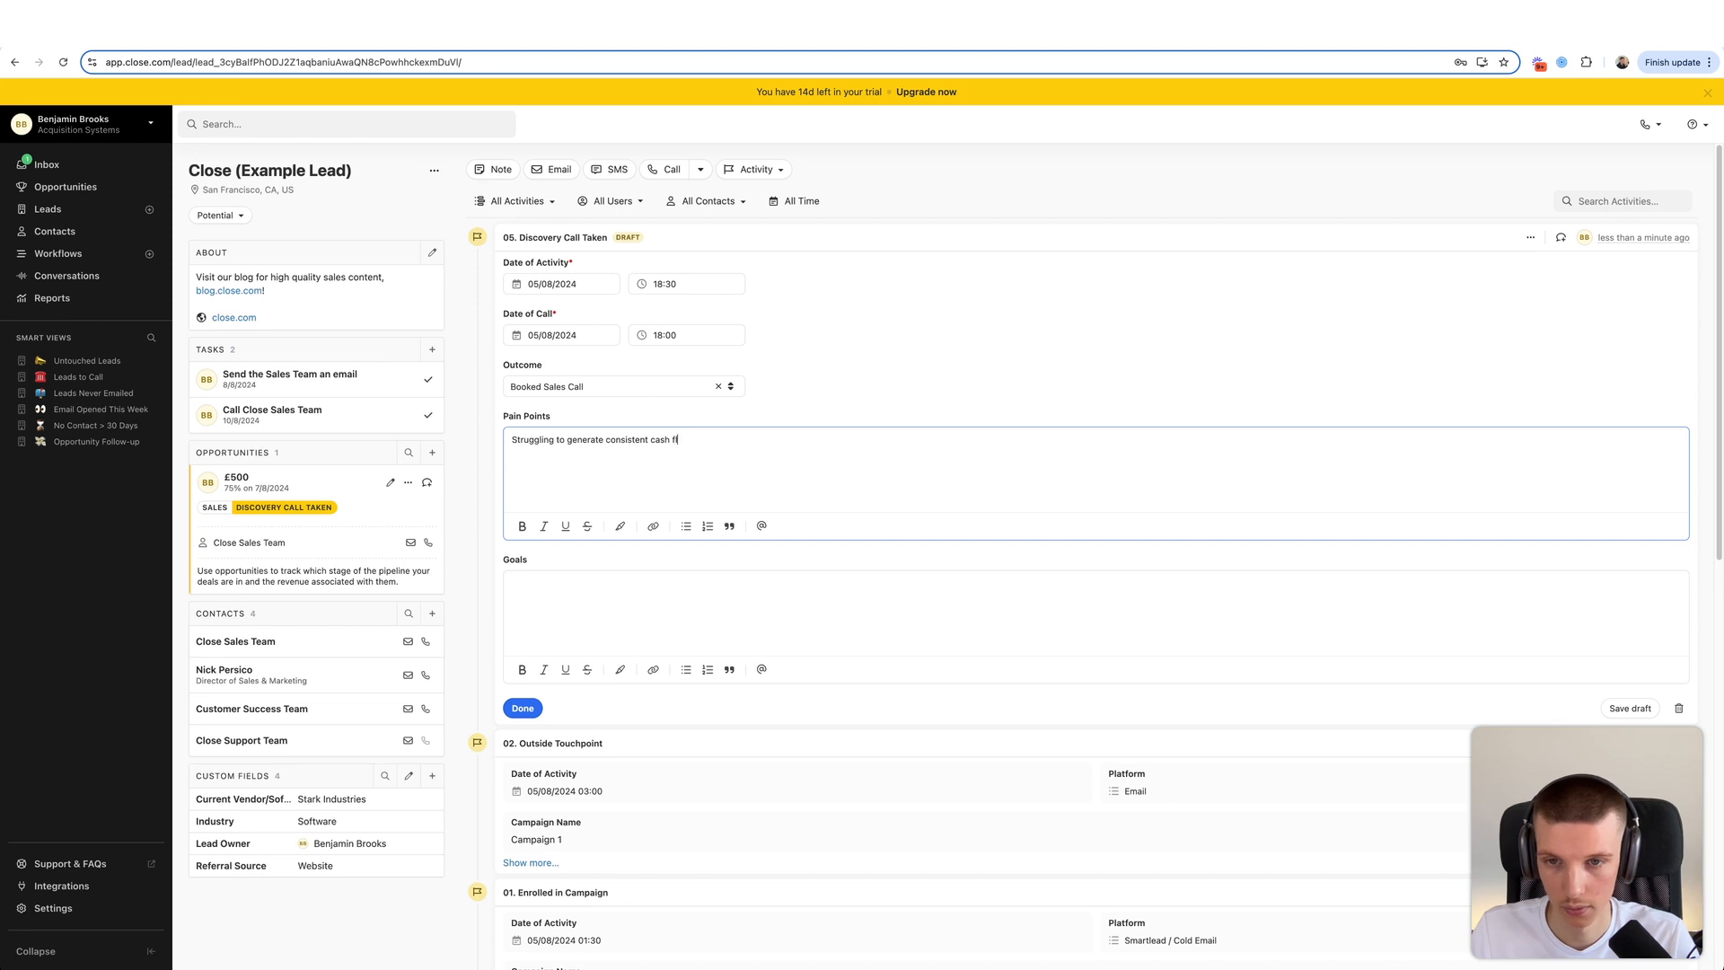
pyautogui.click(654, 582)
pyautogui.write('Ma')
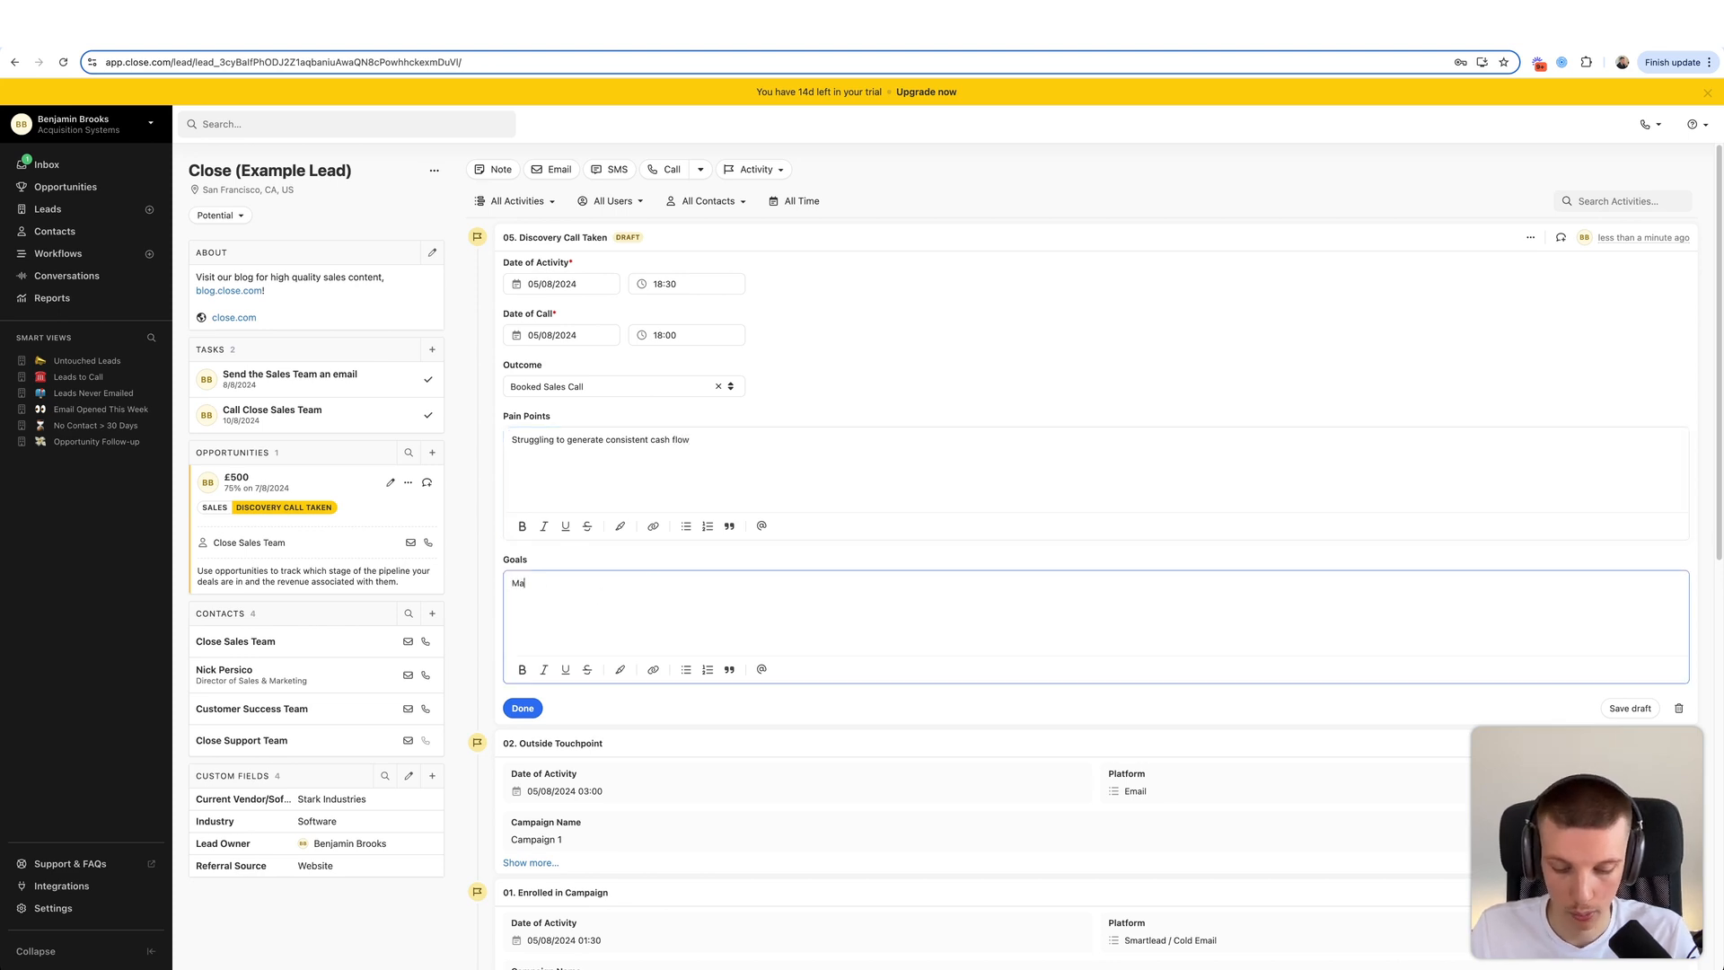
pyautogui.write('ke 10k by august')
pyautogui.click(522, 707)
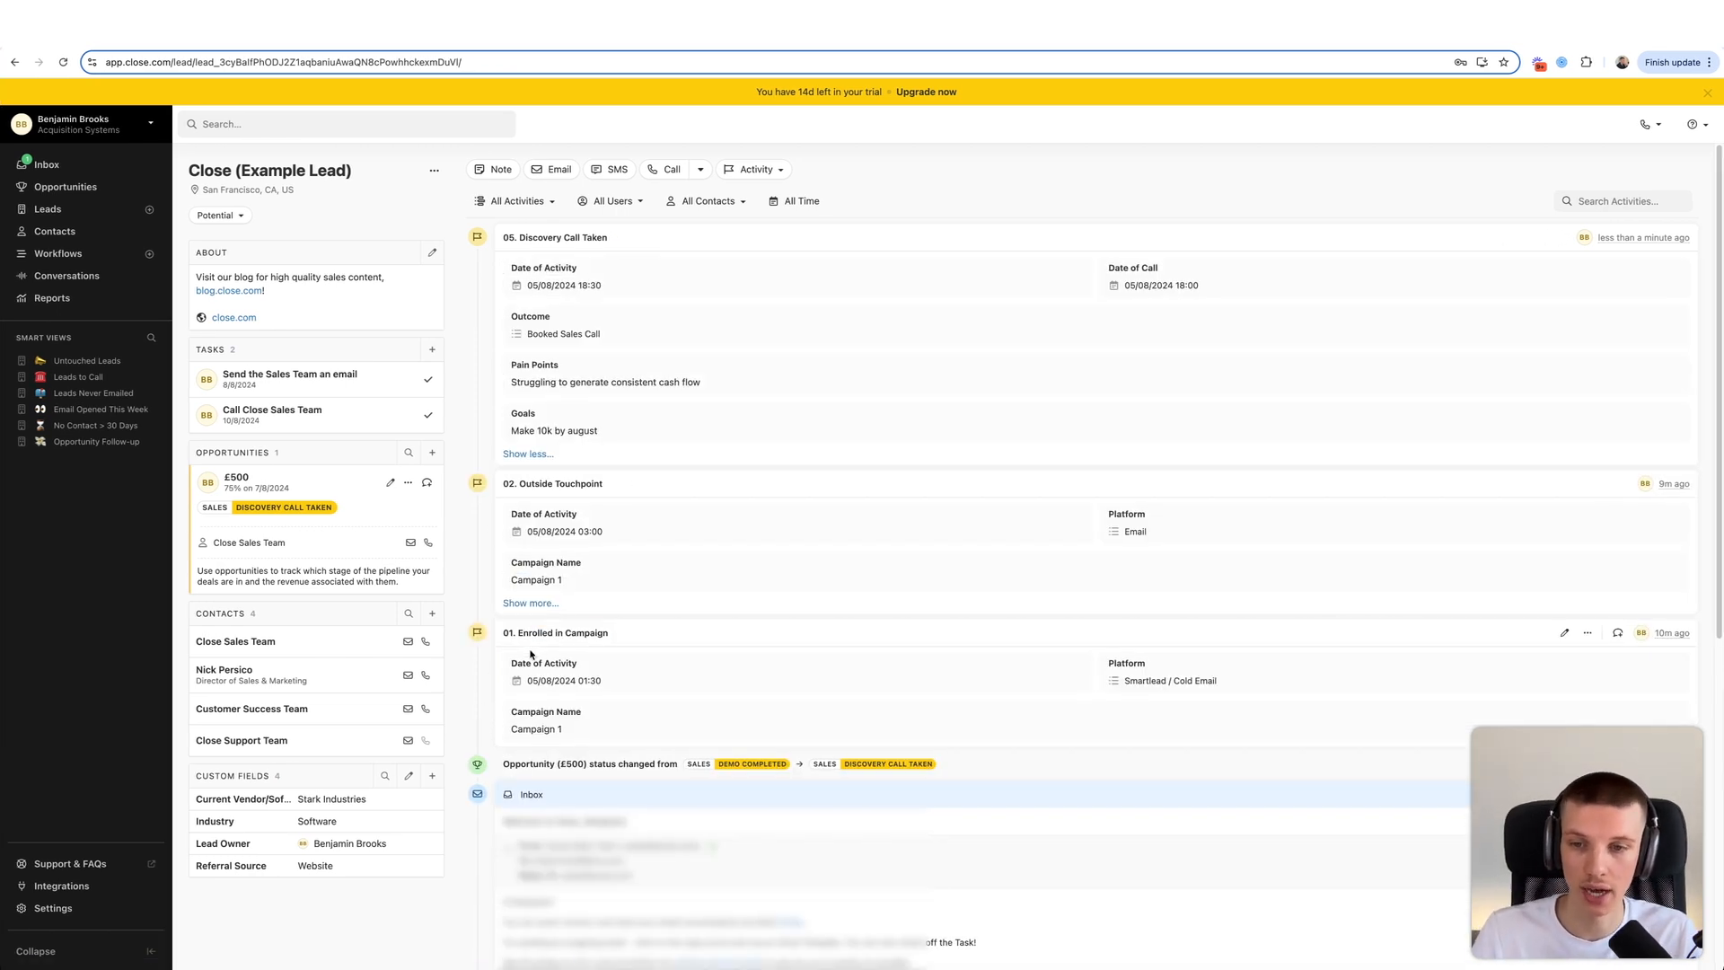
pyautogui.moveTo(527, 655); pyautogui.dragTo(666, 738)
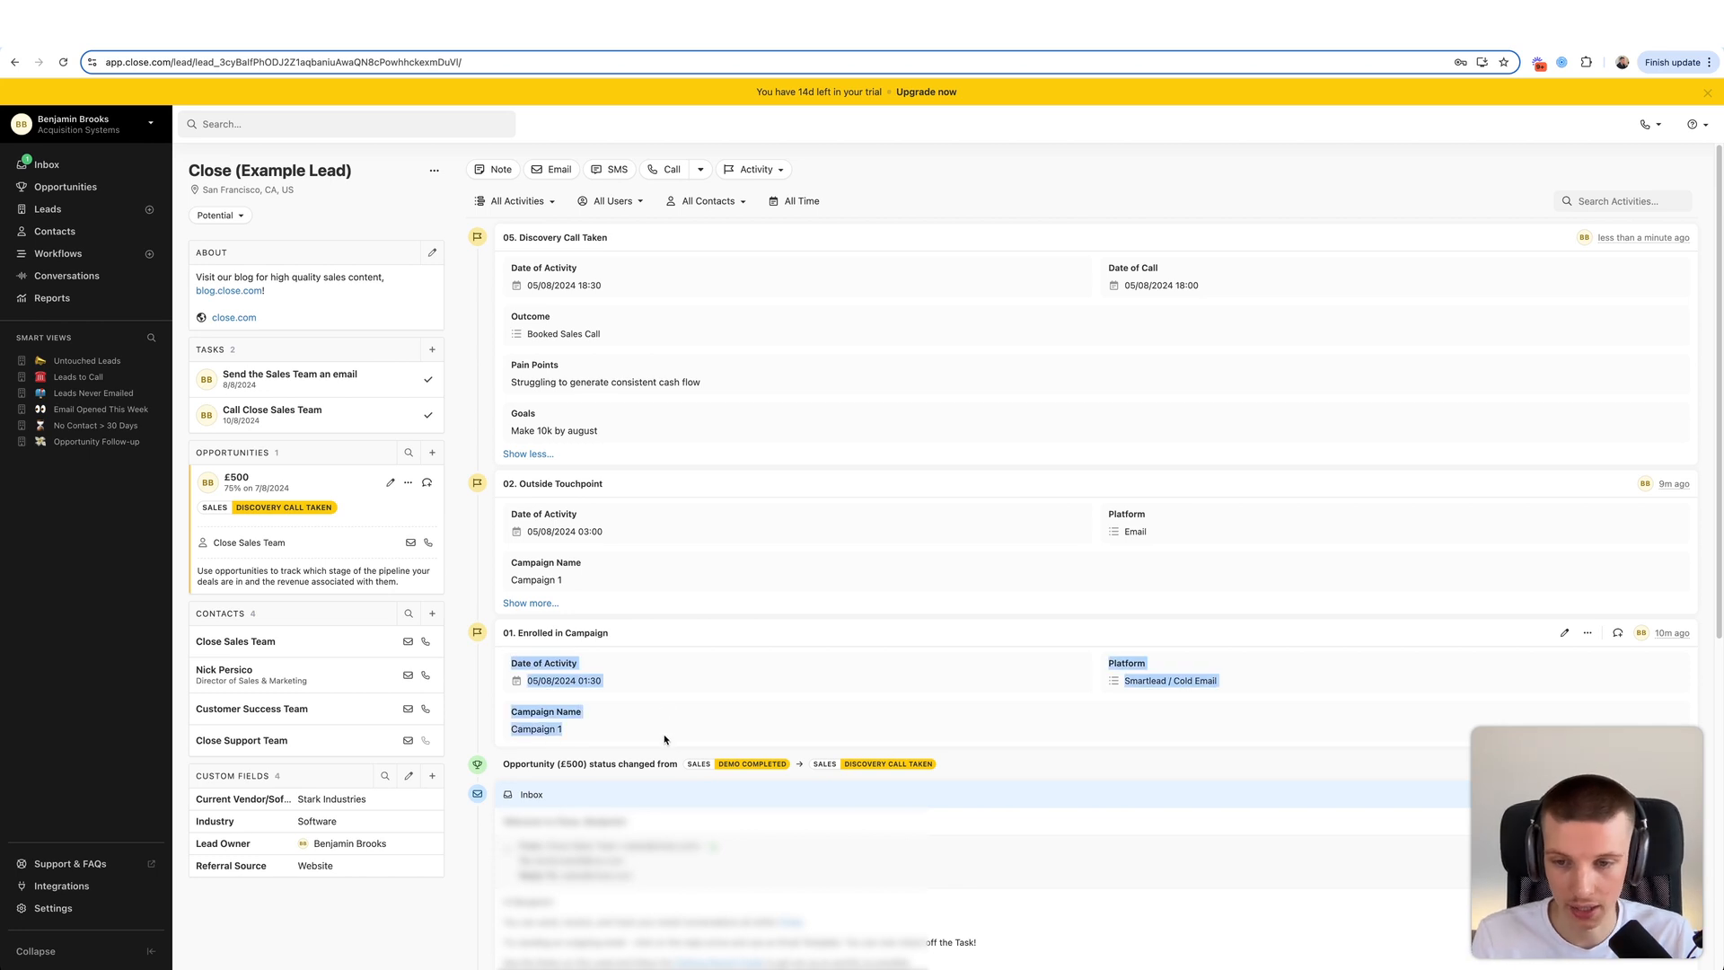
pyautogui.click(666, 738)
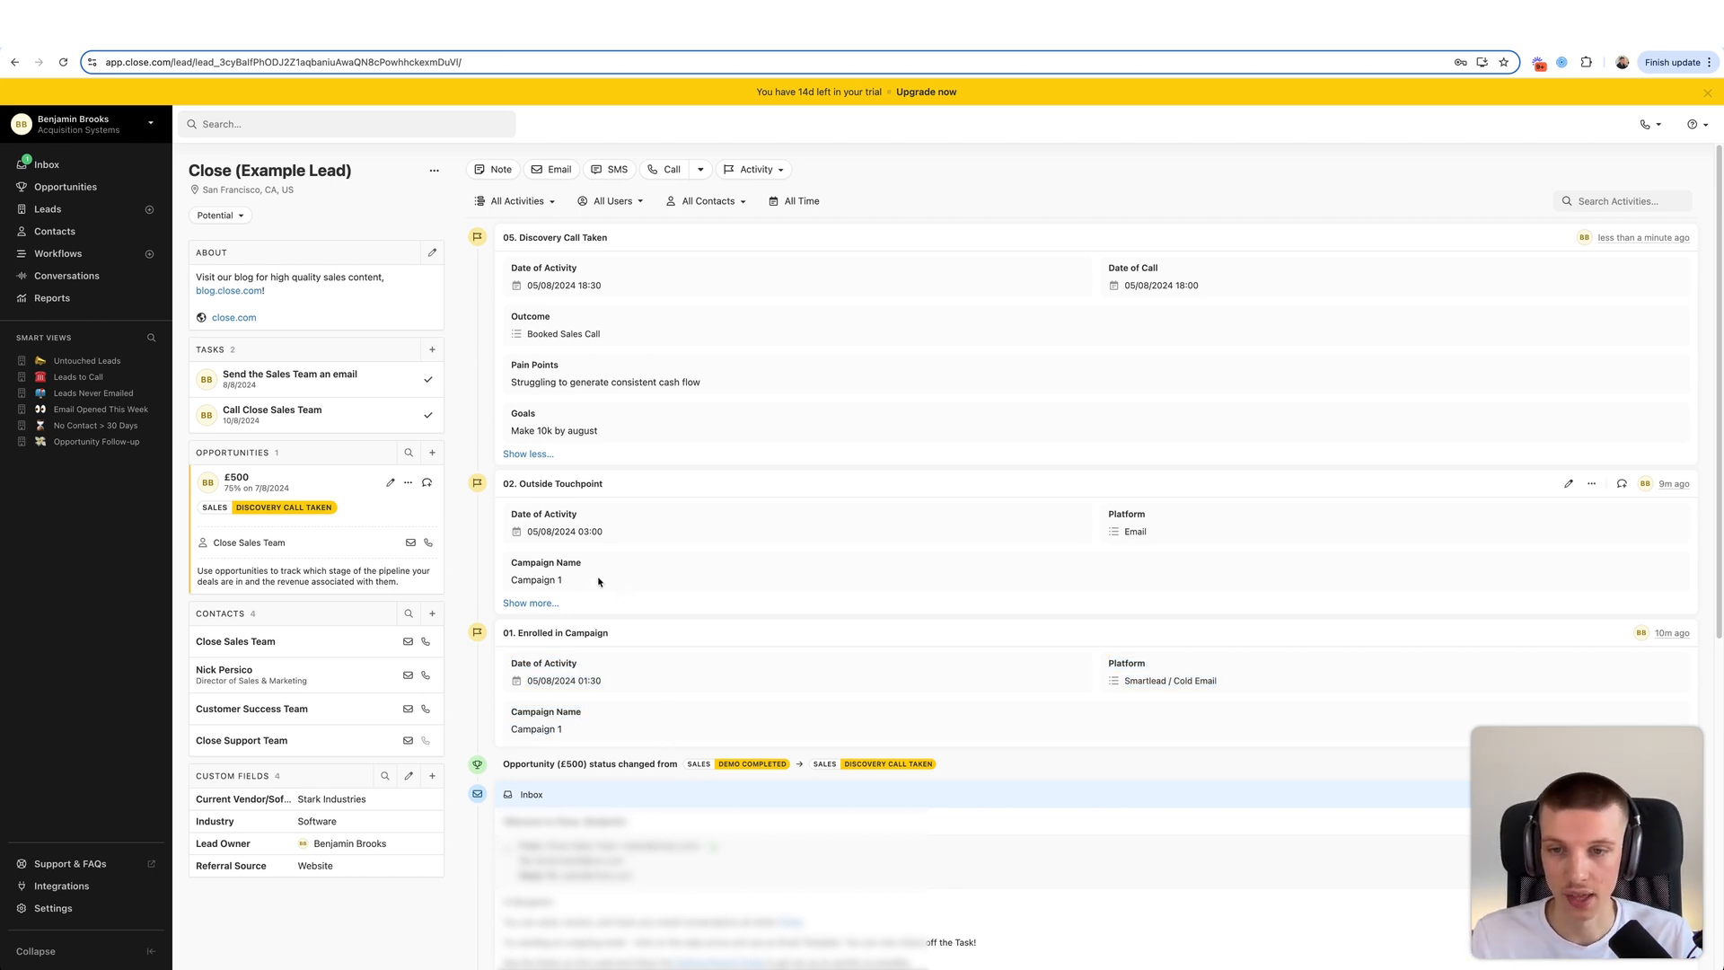
pyautogui.moveTo(599, 581); pyautogui.dragTo(502, 512)
pyautogui.click(642, 529)
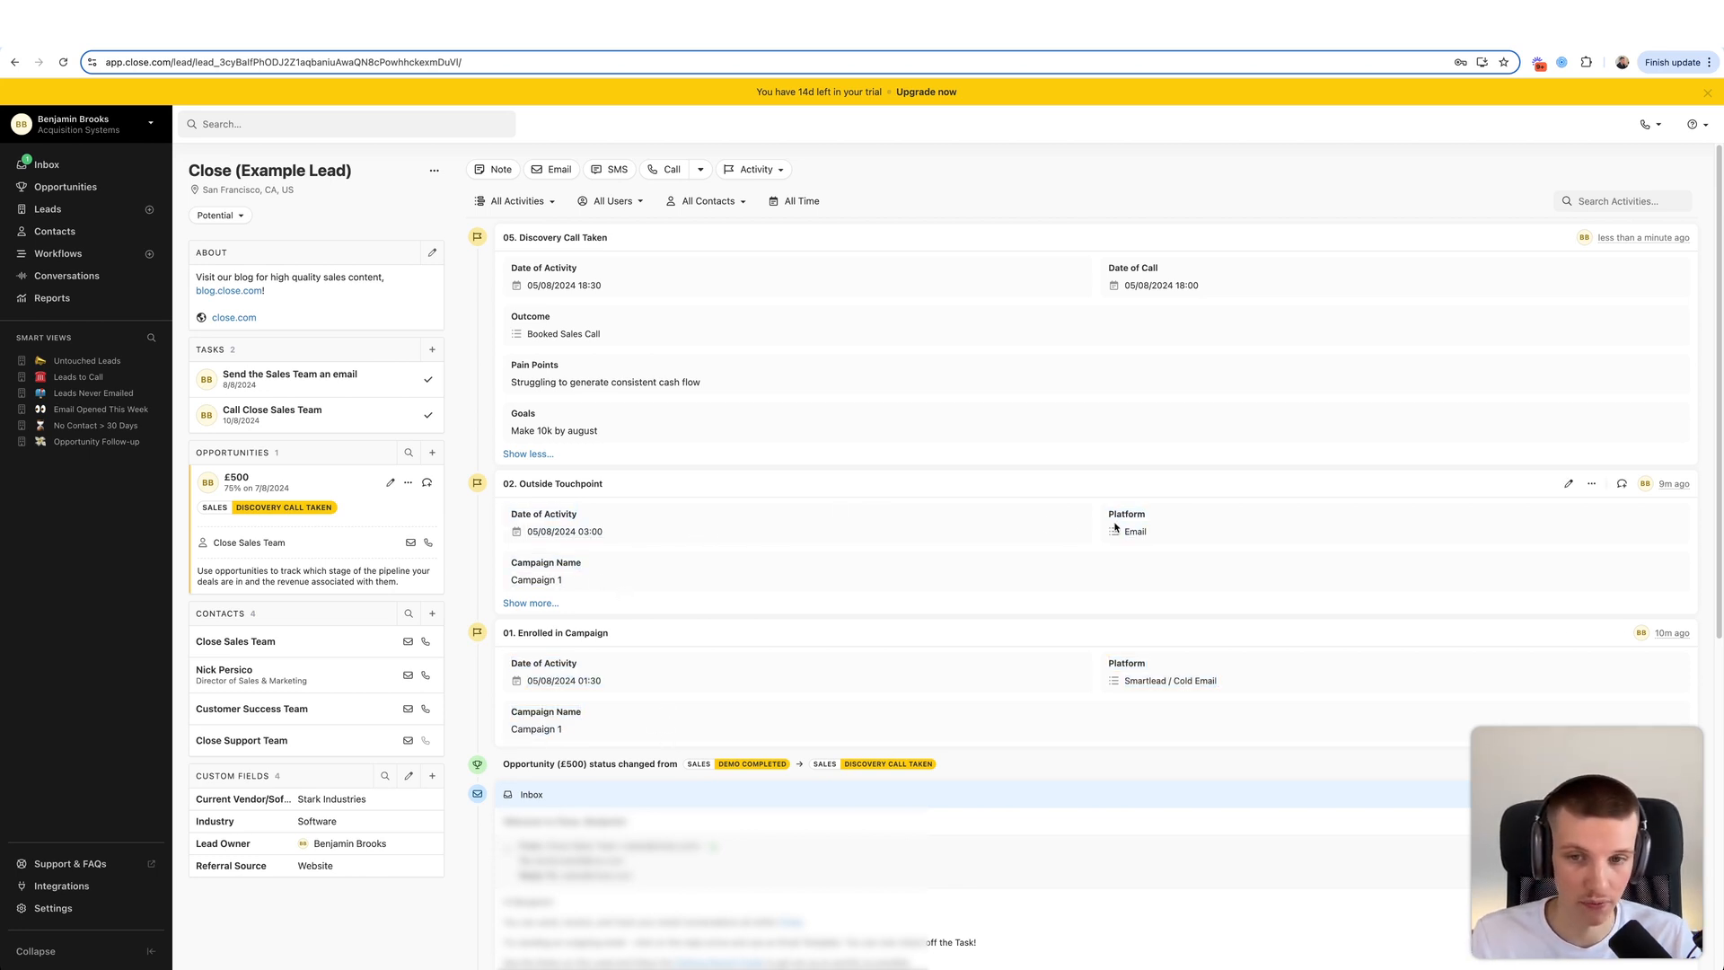
pyautogui.click(539, 602)
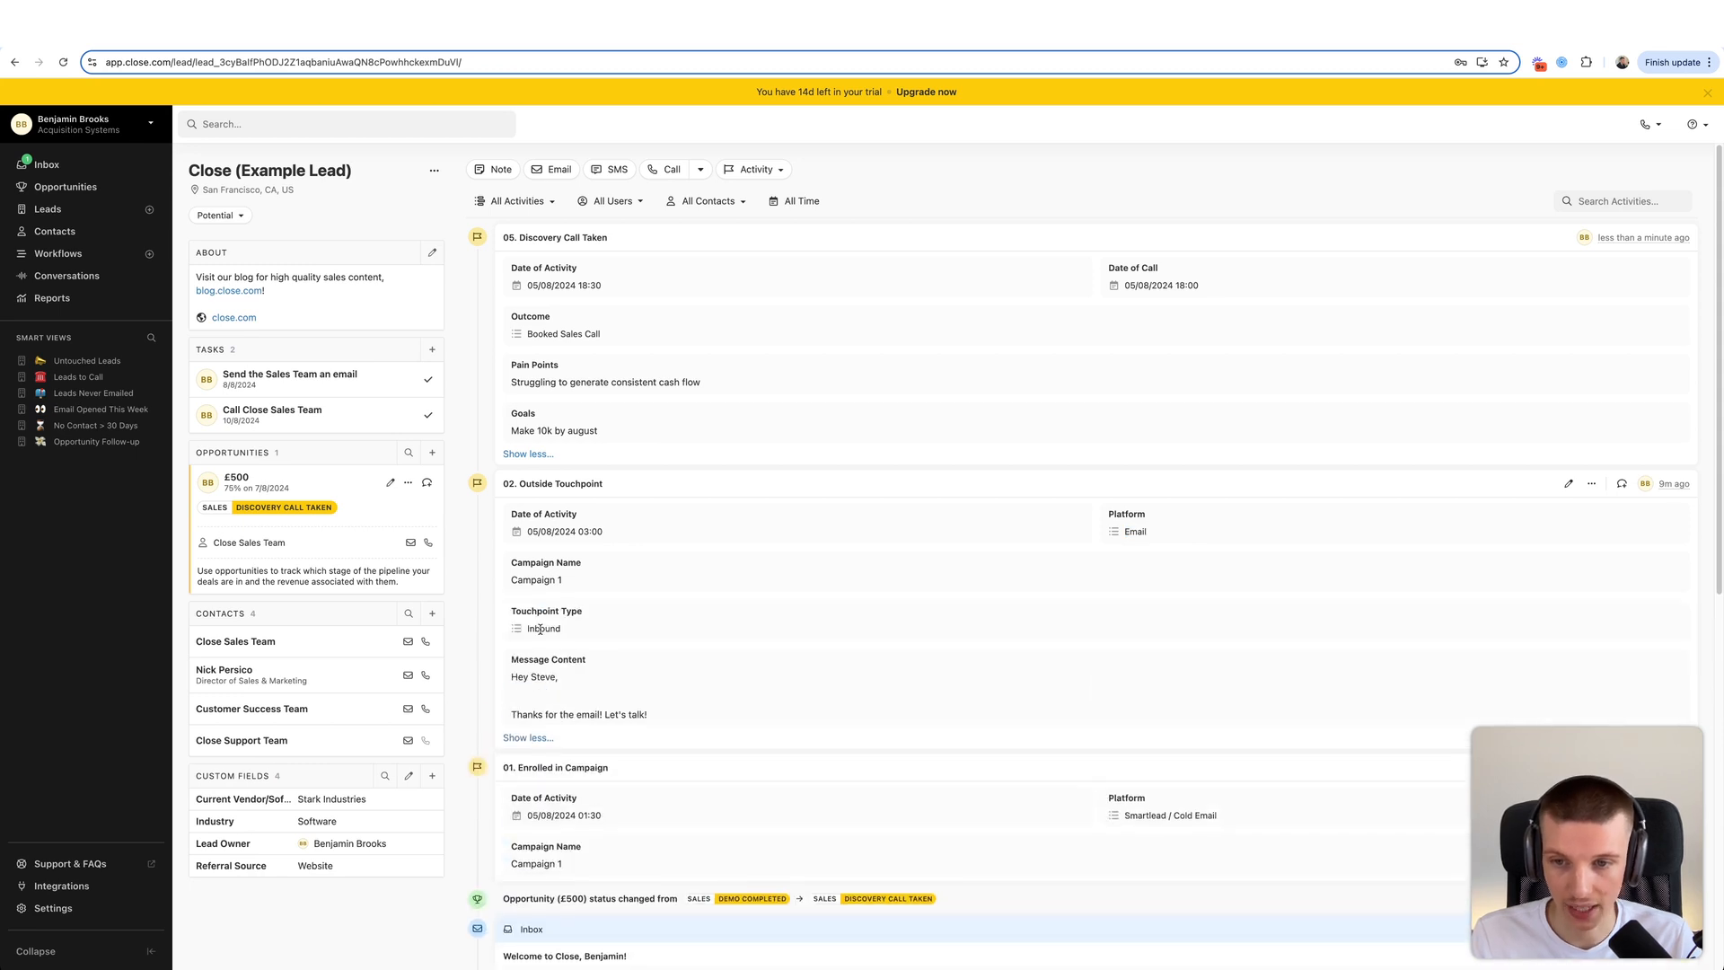
pyautogui.moveTo(515, 700); pyautogui.dragTo(658, 721)
pyautogui.click(658, 721)
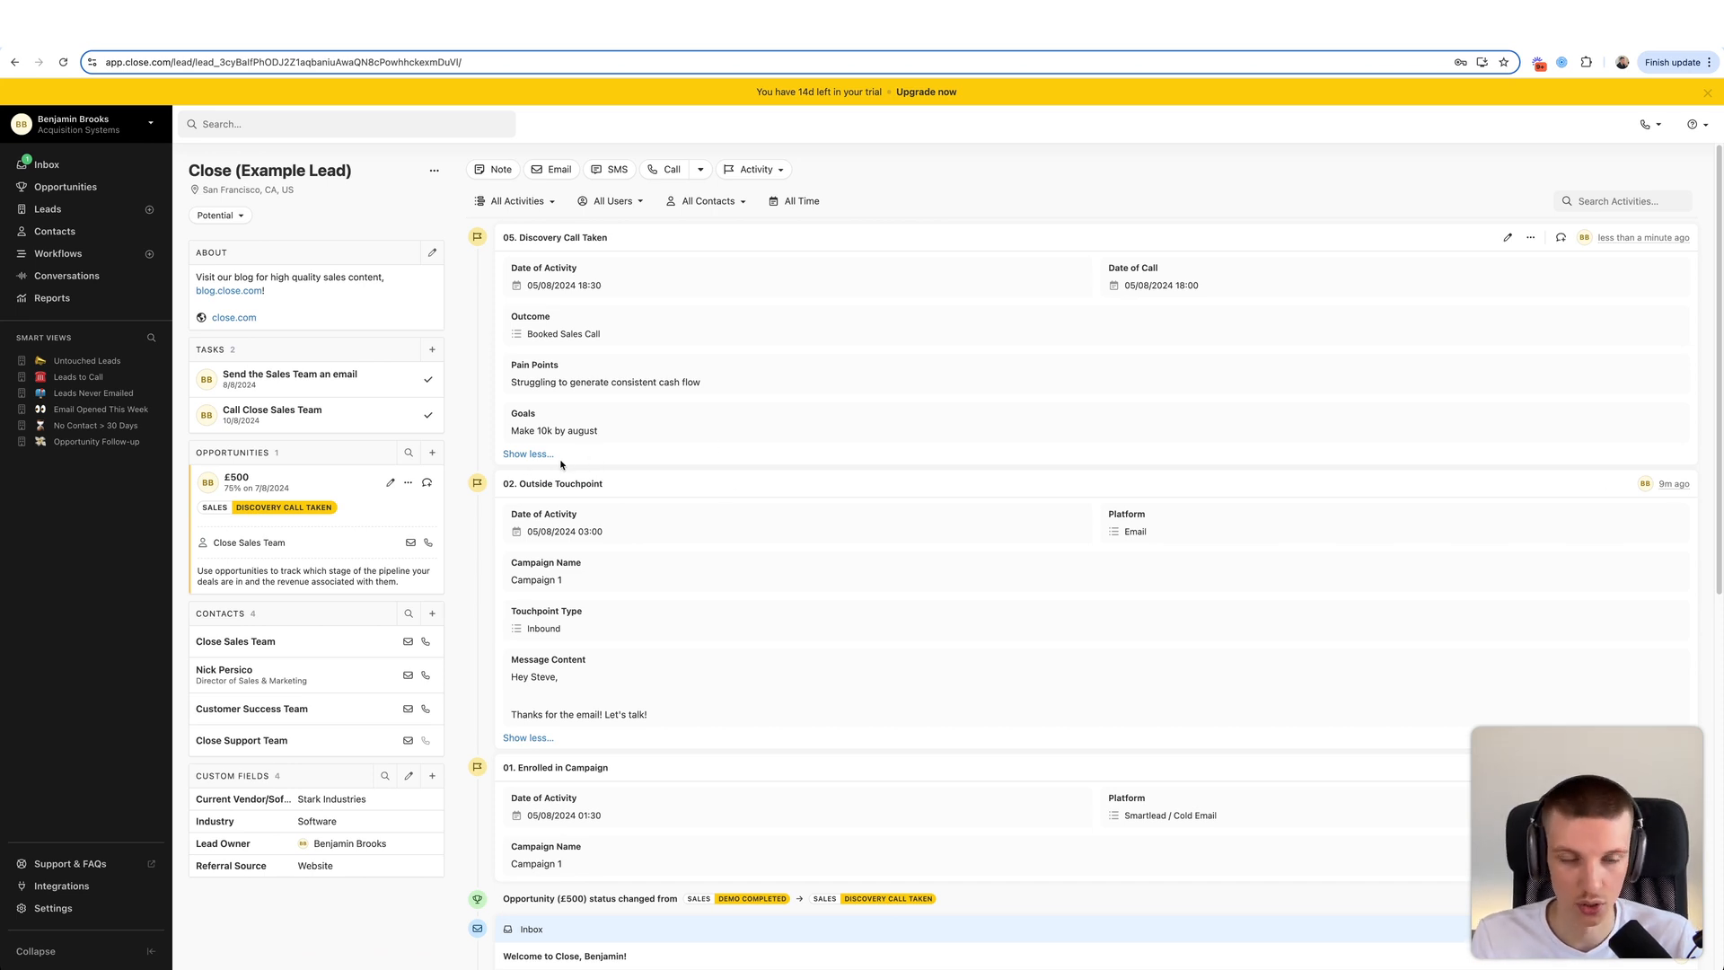
pyautogui.moveTo(507, 513); pyautogui.dragTo(757, 711)
pyautogui.click(756, 709)
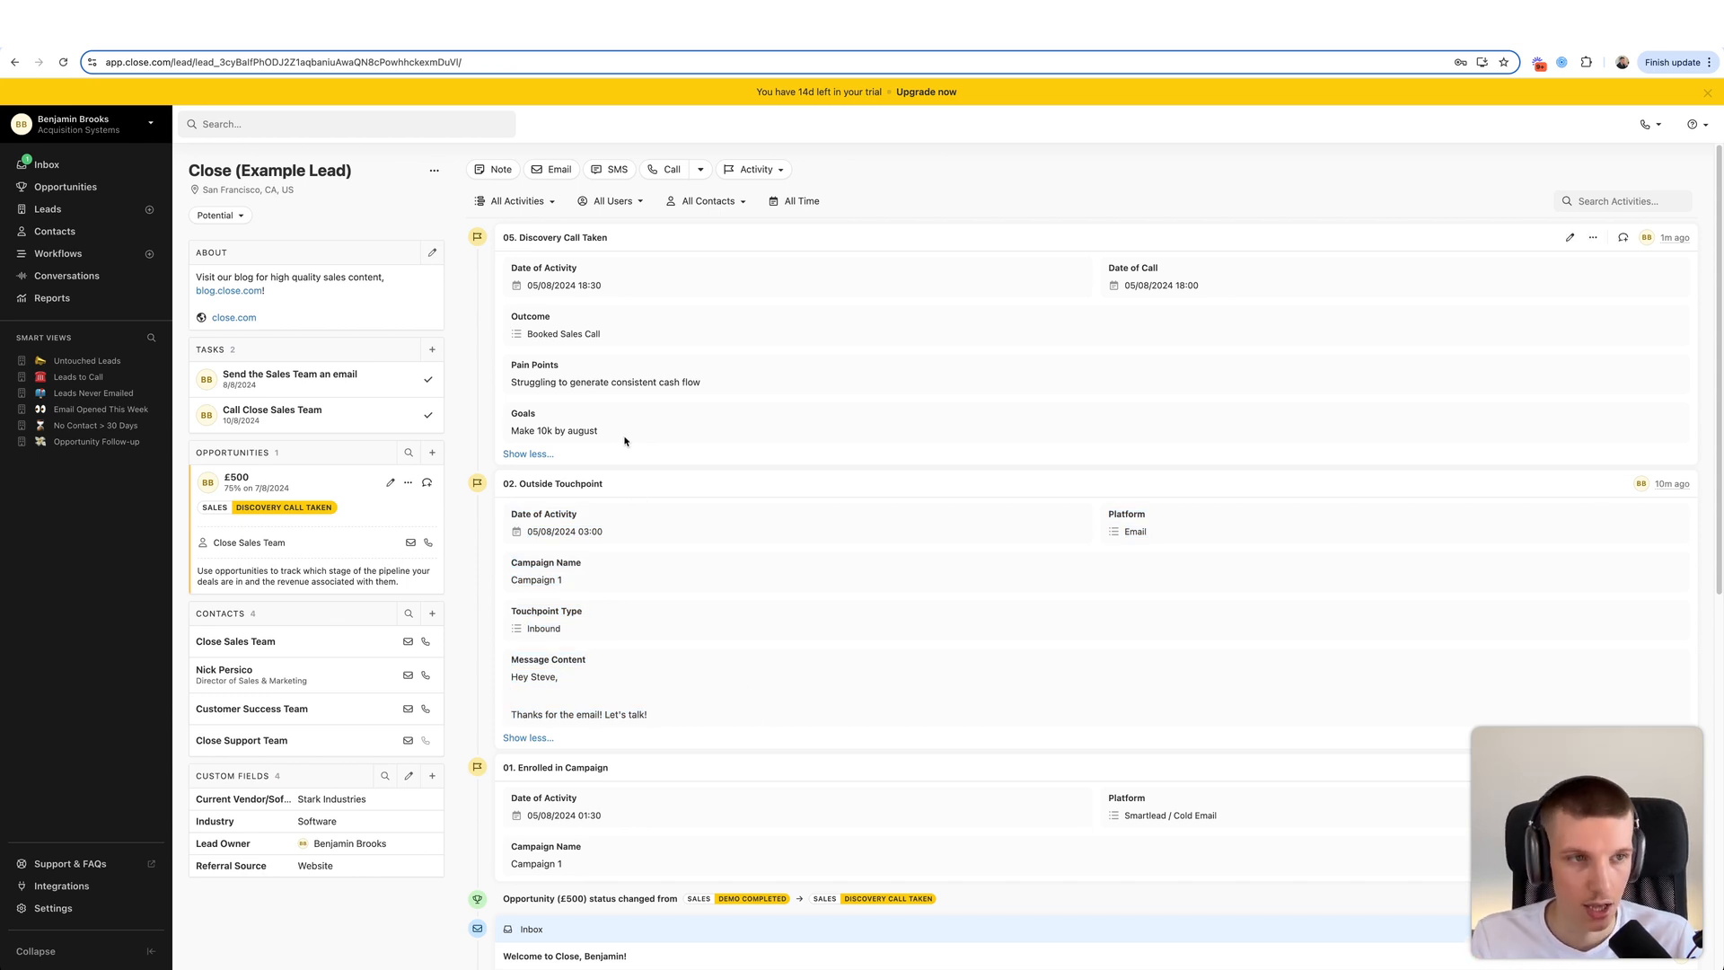
pyautogui.moveTo(625, 436); pyautogui.dragTo(488, 233)
pyautogui.click(595, 266)
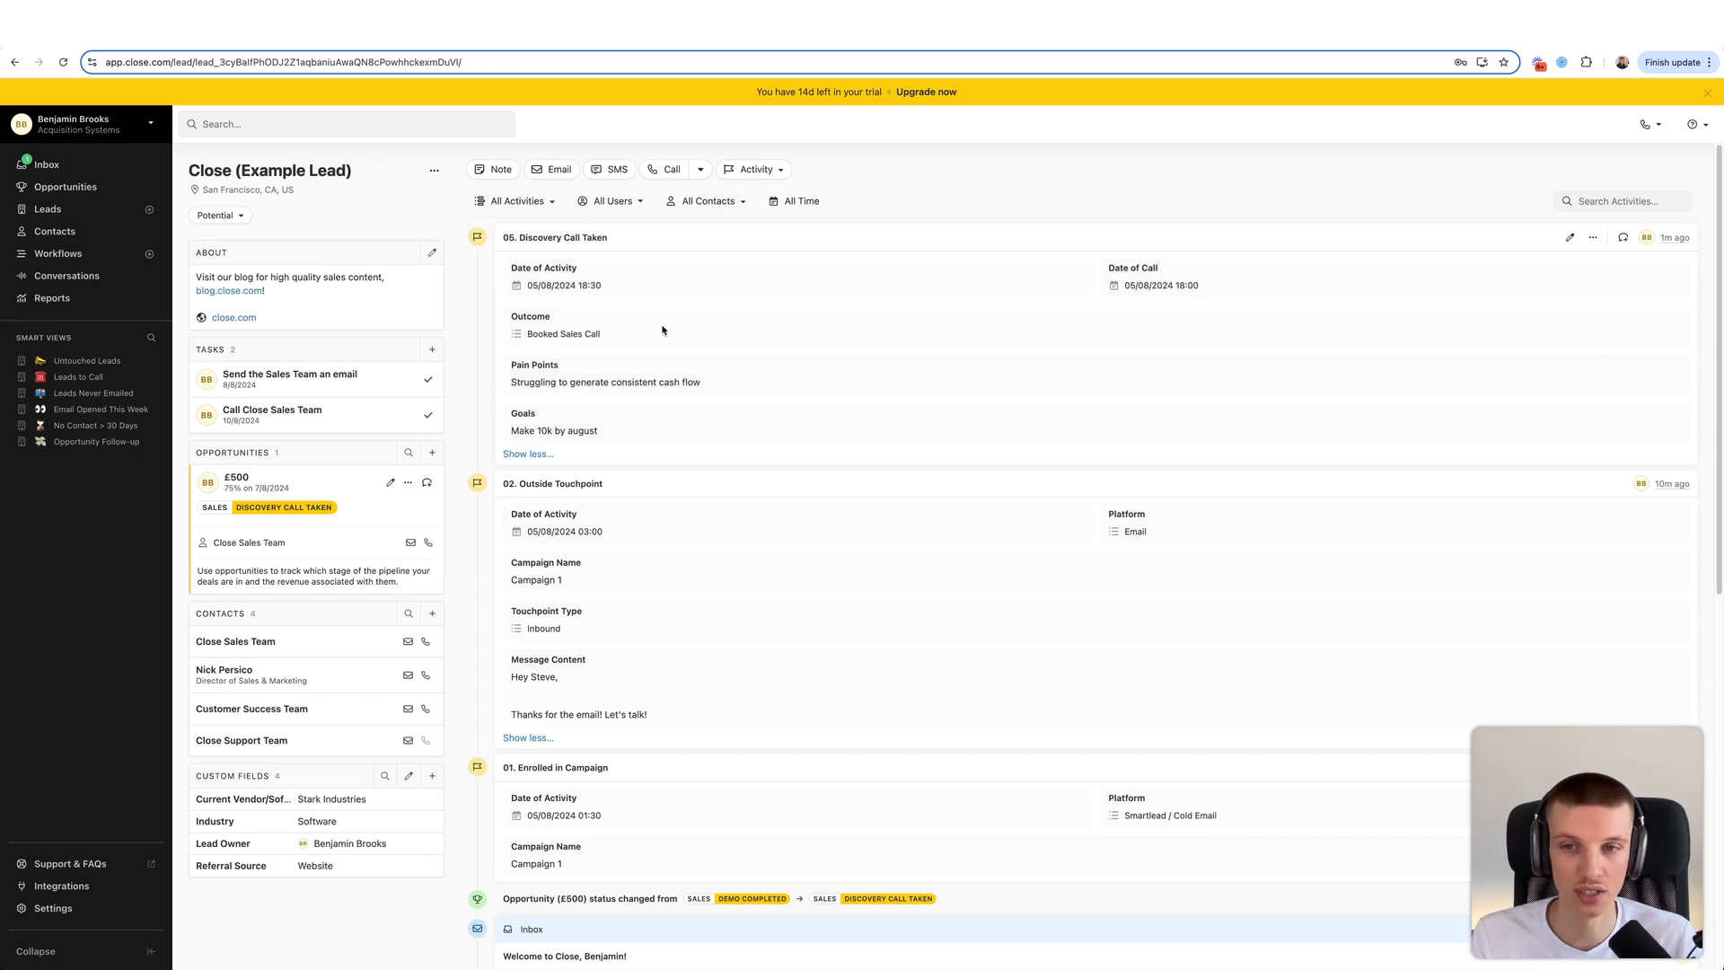
pyautogui.moveTo(517, 381); pyautogui.dragTo(702, 383)
pyautogui.click(783, 382)
pyautogui.moveTo(537, 427); pyautogui.dragTo(677, 434)
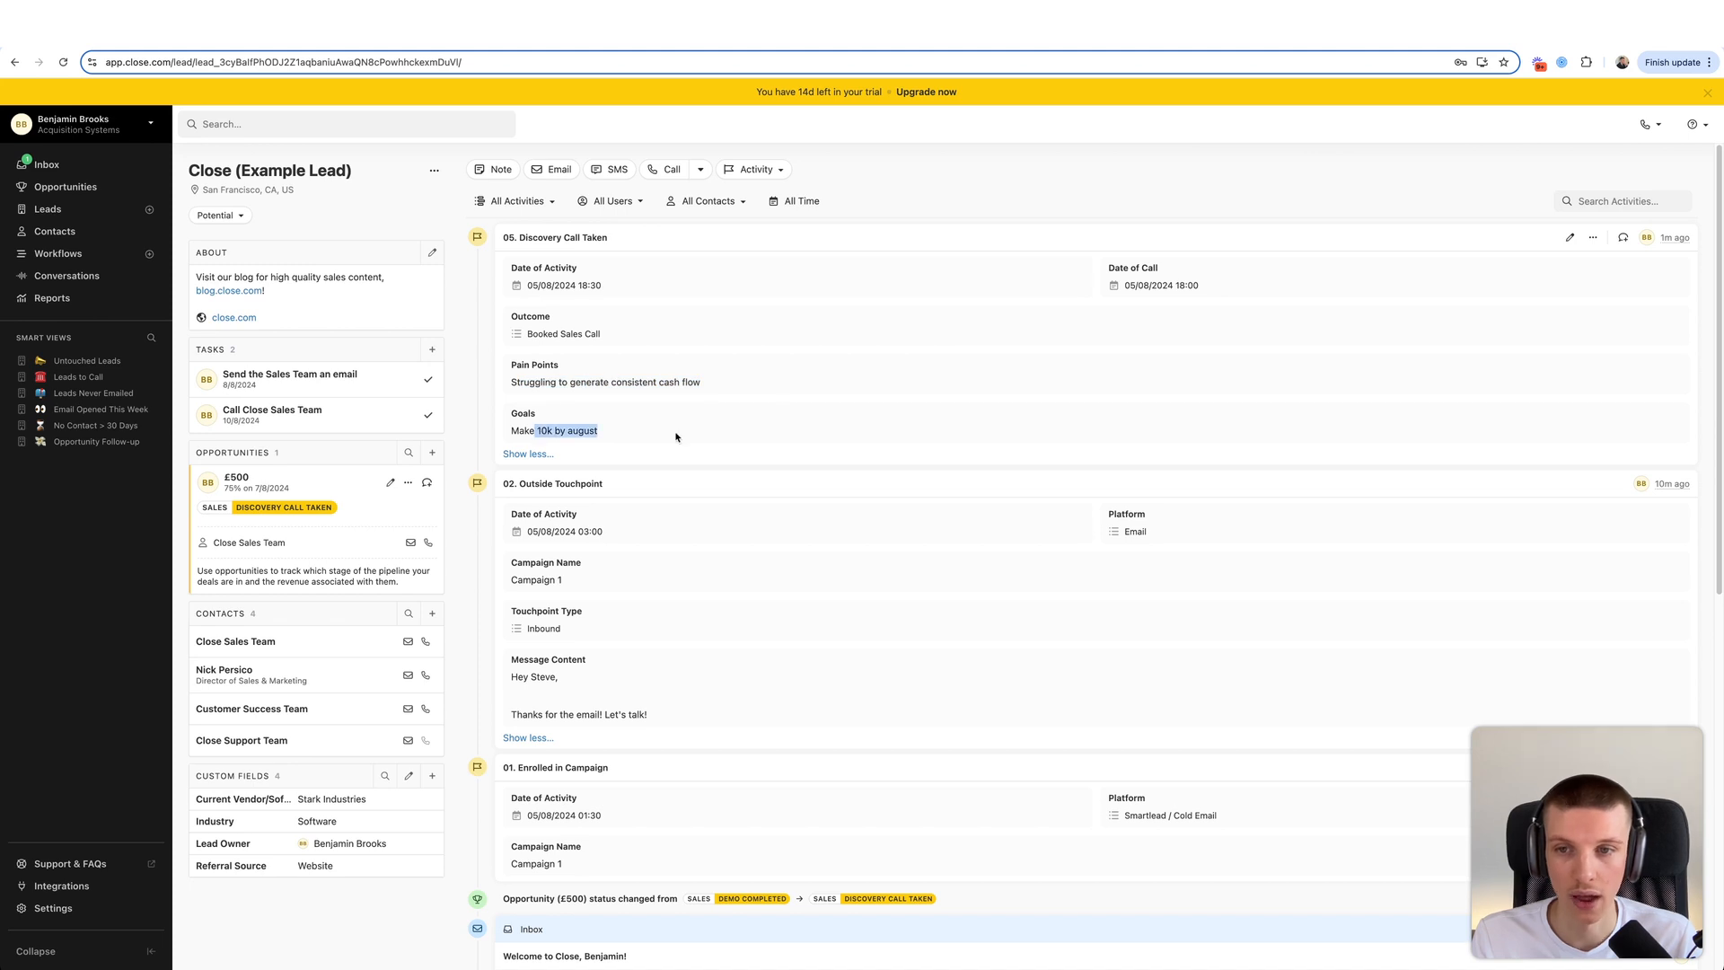
pyautogui.click(677, 436)
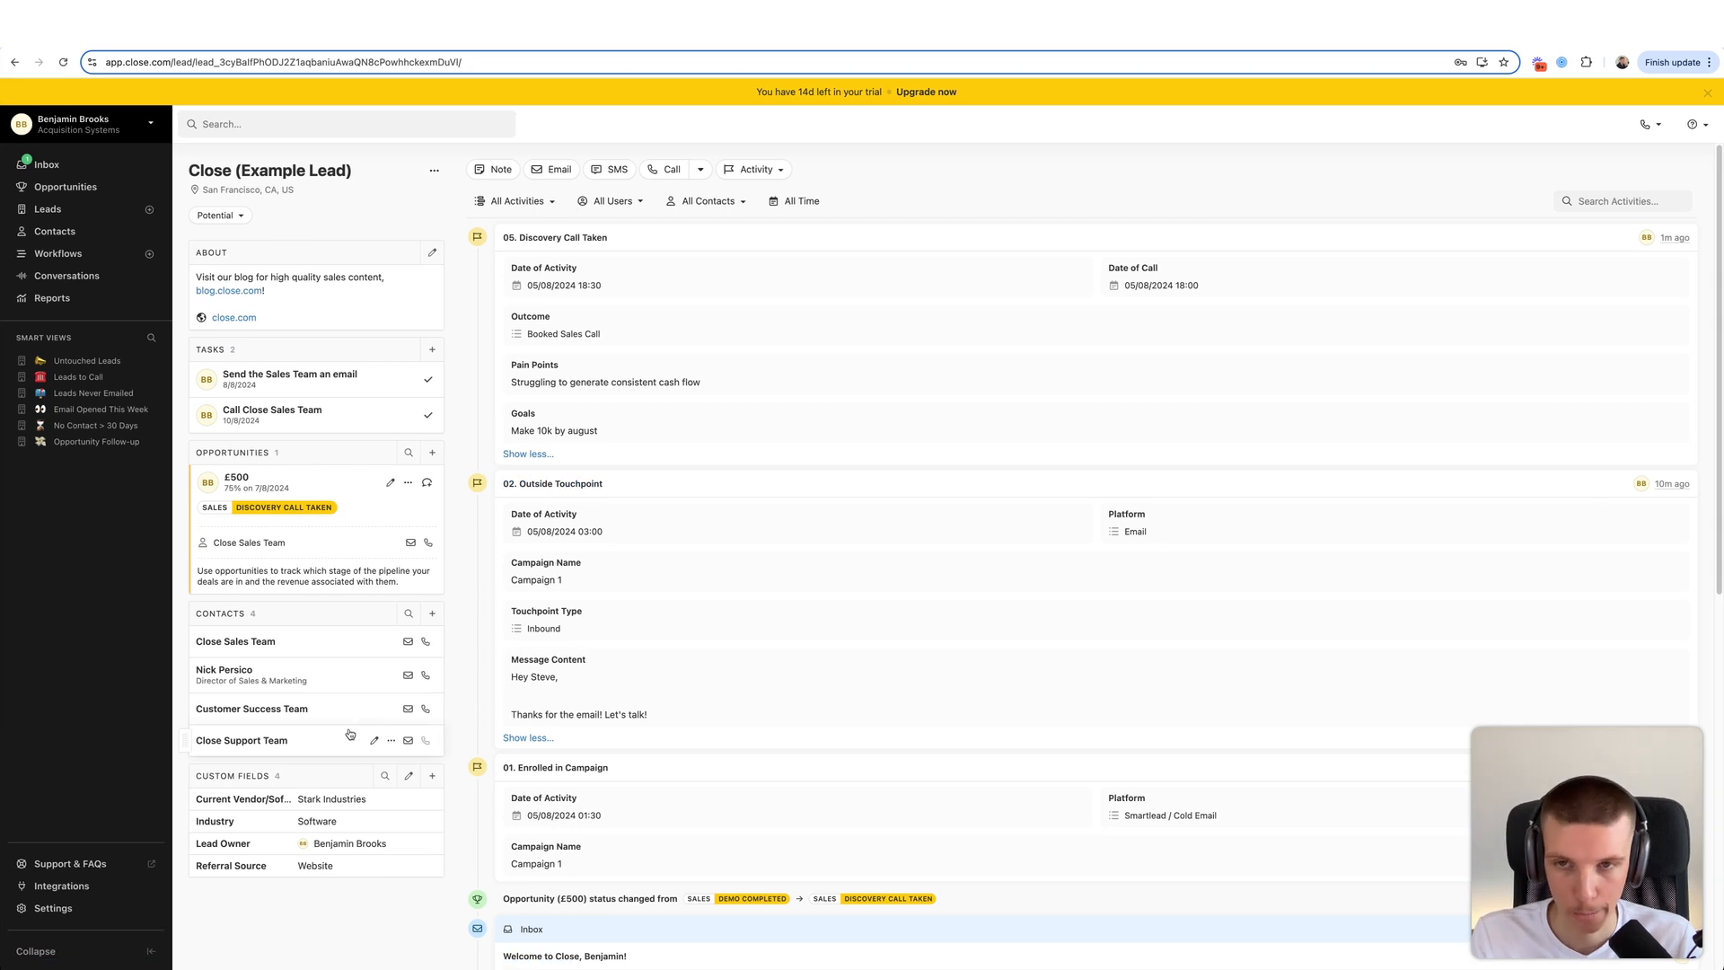
pyautogui.click(54, 907)
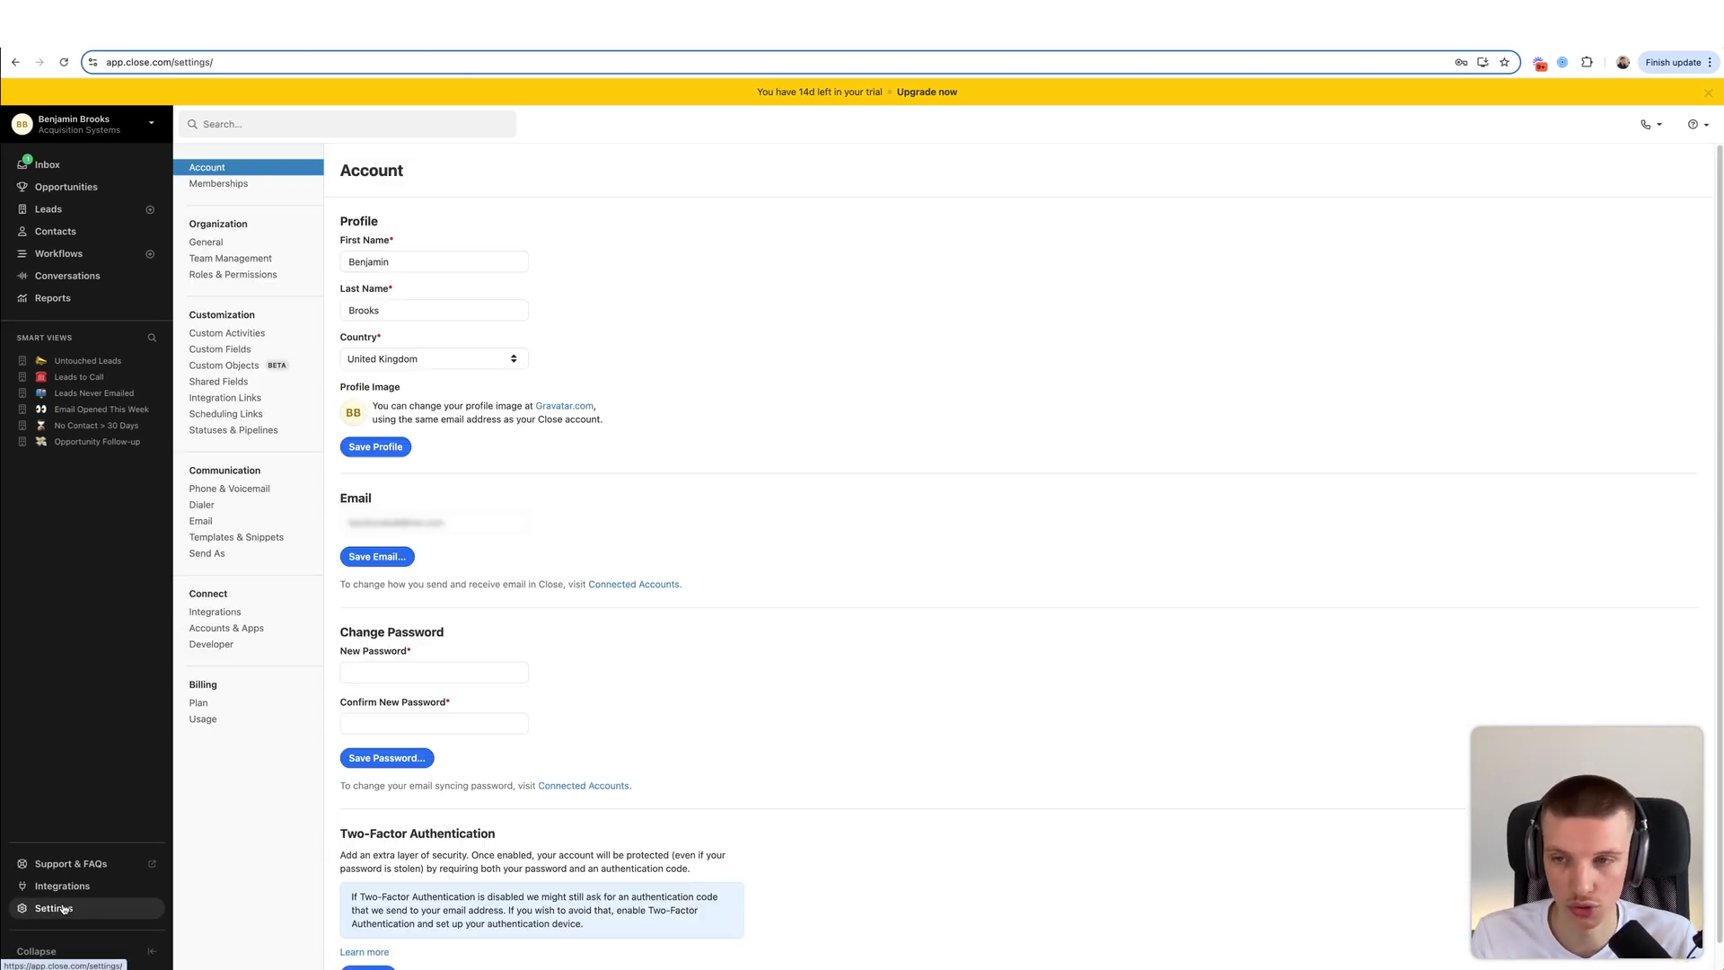
# - Create the custom activity type '06. Discovery Call Not Taken'
pyautogui.click(281, 333)
pyautogui.click(1605, 162)
pyautogui.write('06. ')
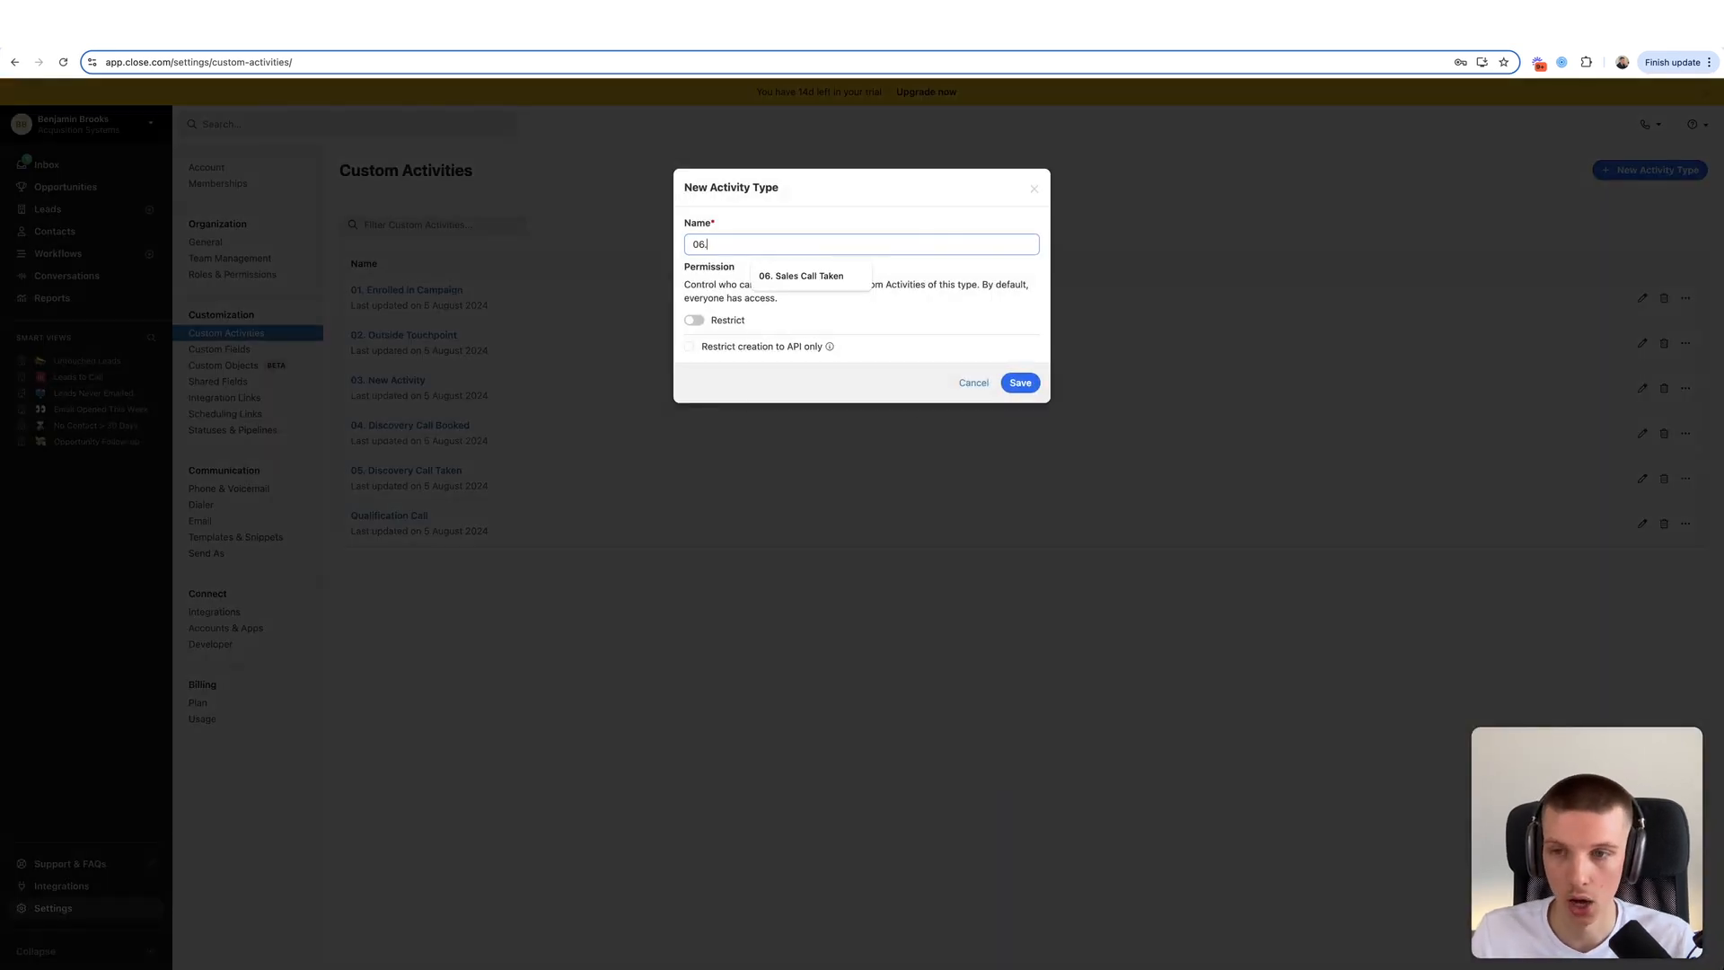
pyautogui.write('Discov')
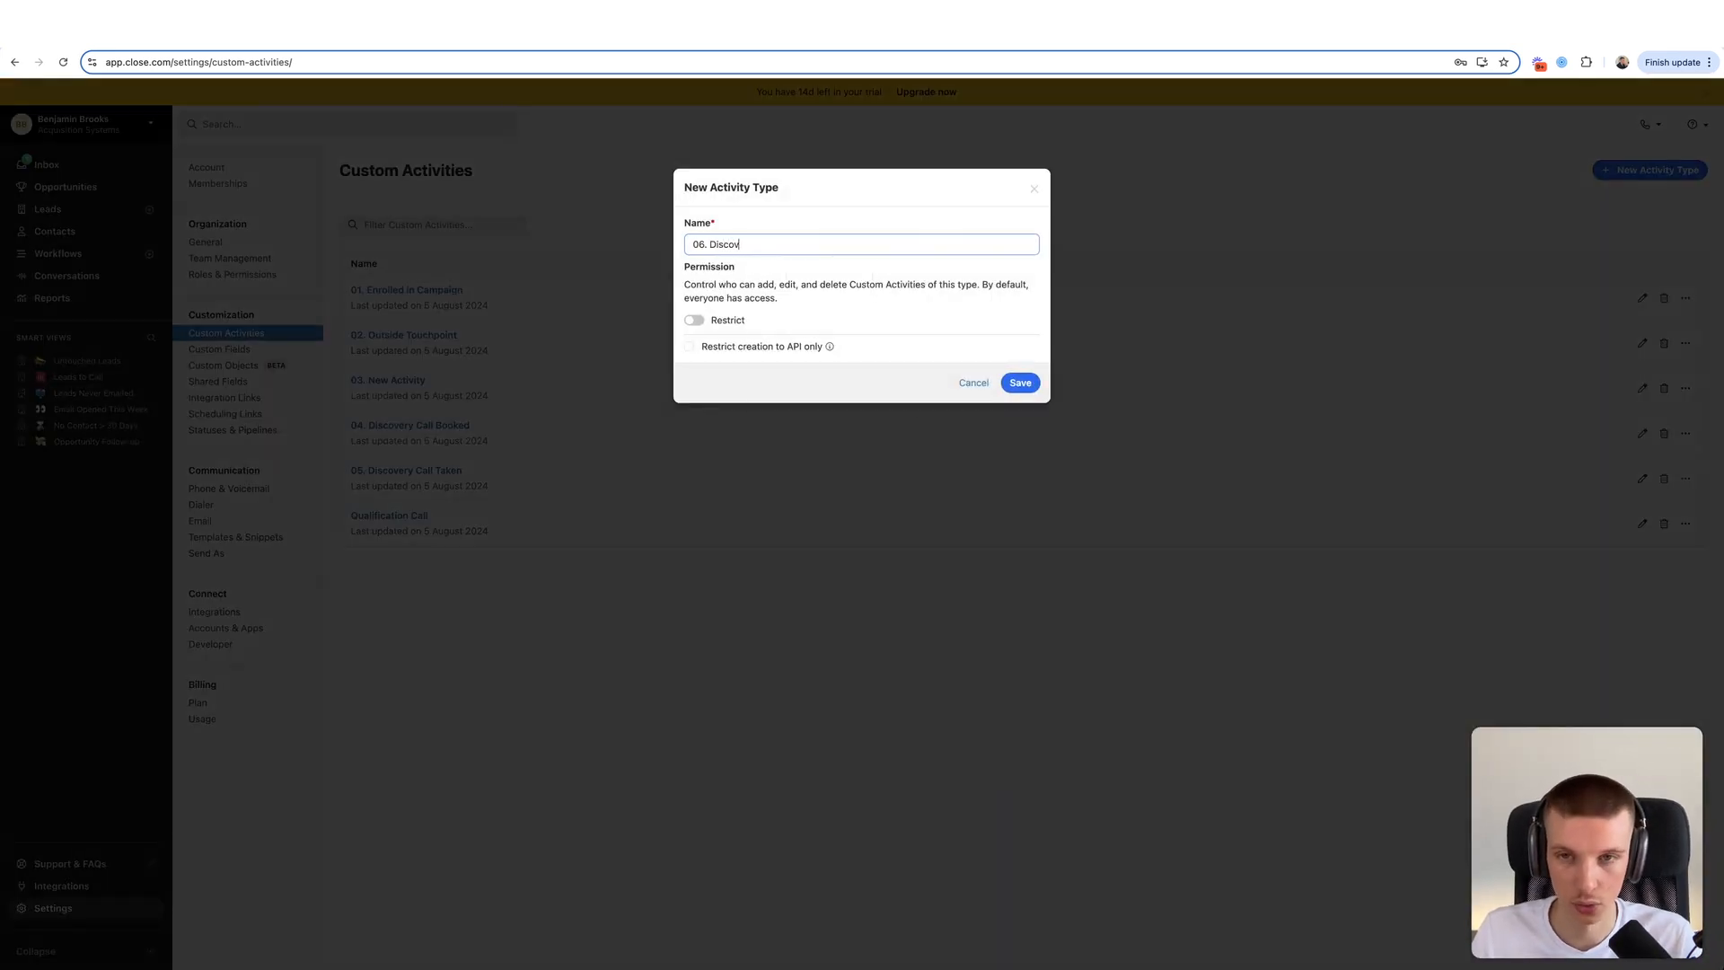
pyautogui.write('ery Call Not Taken')
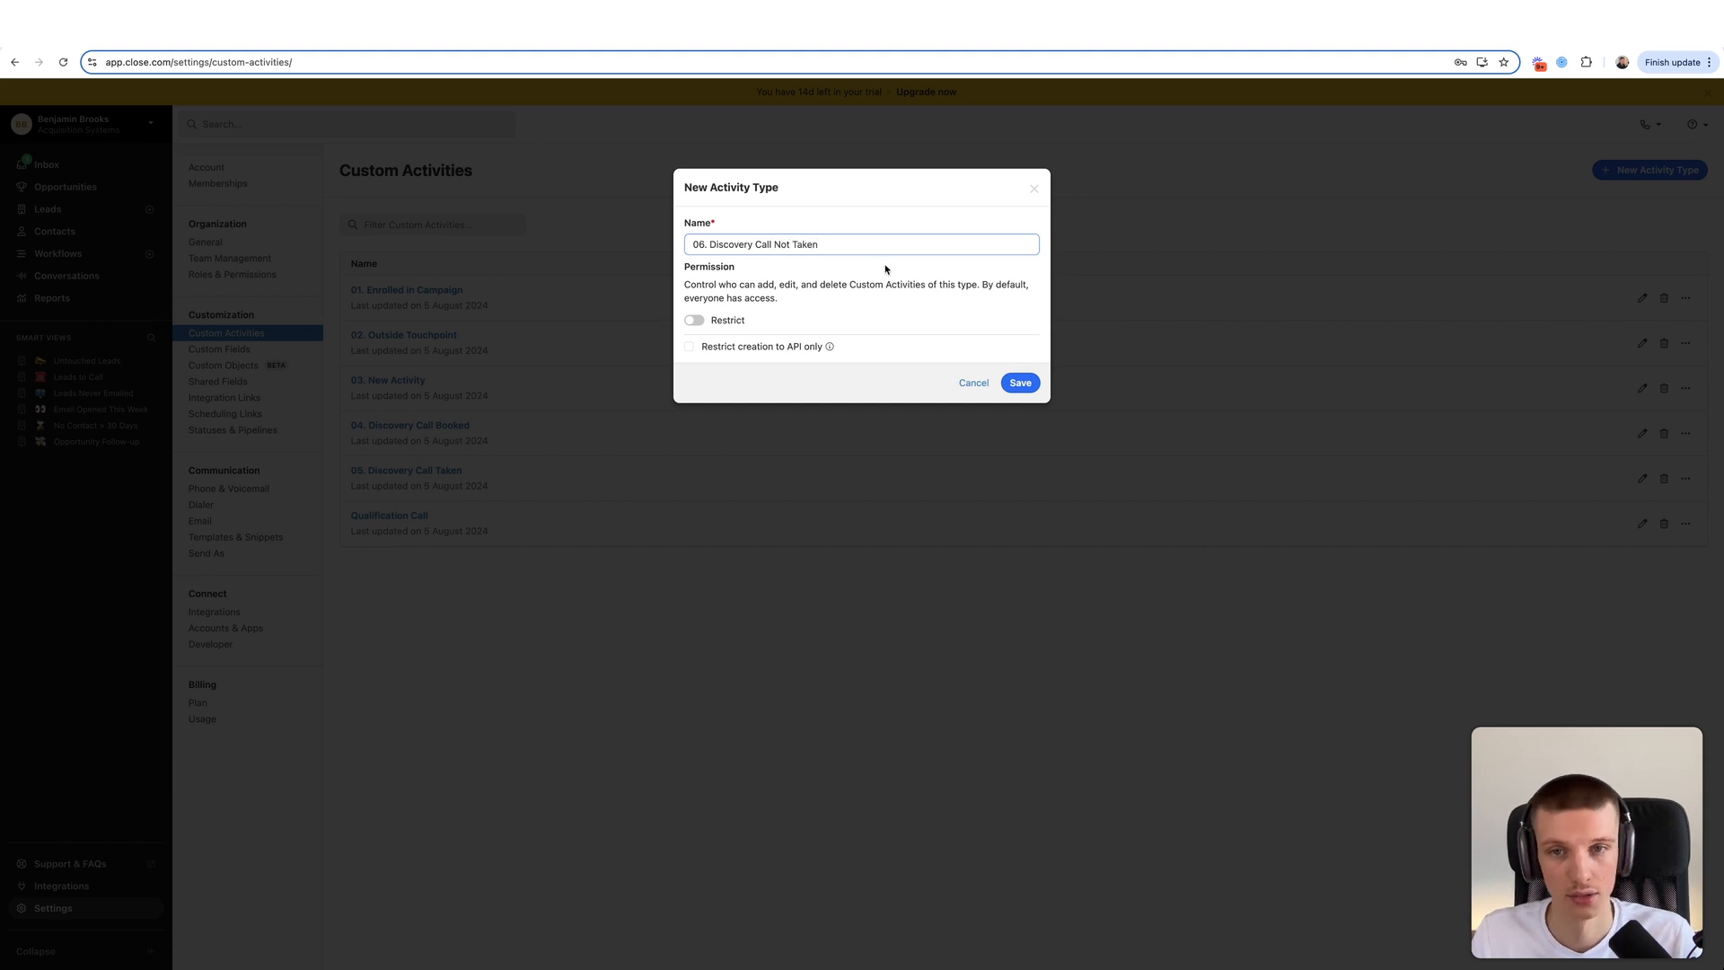
pyautogui.click(1020, 383)
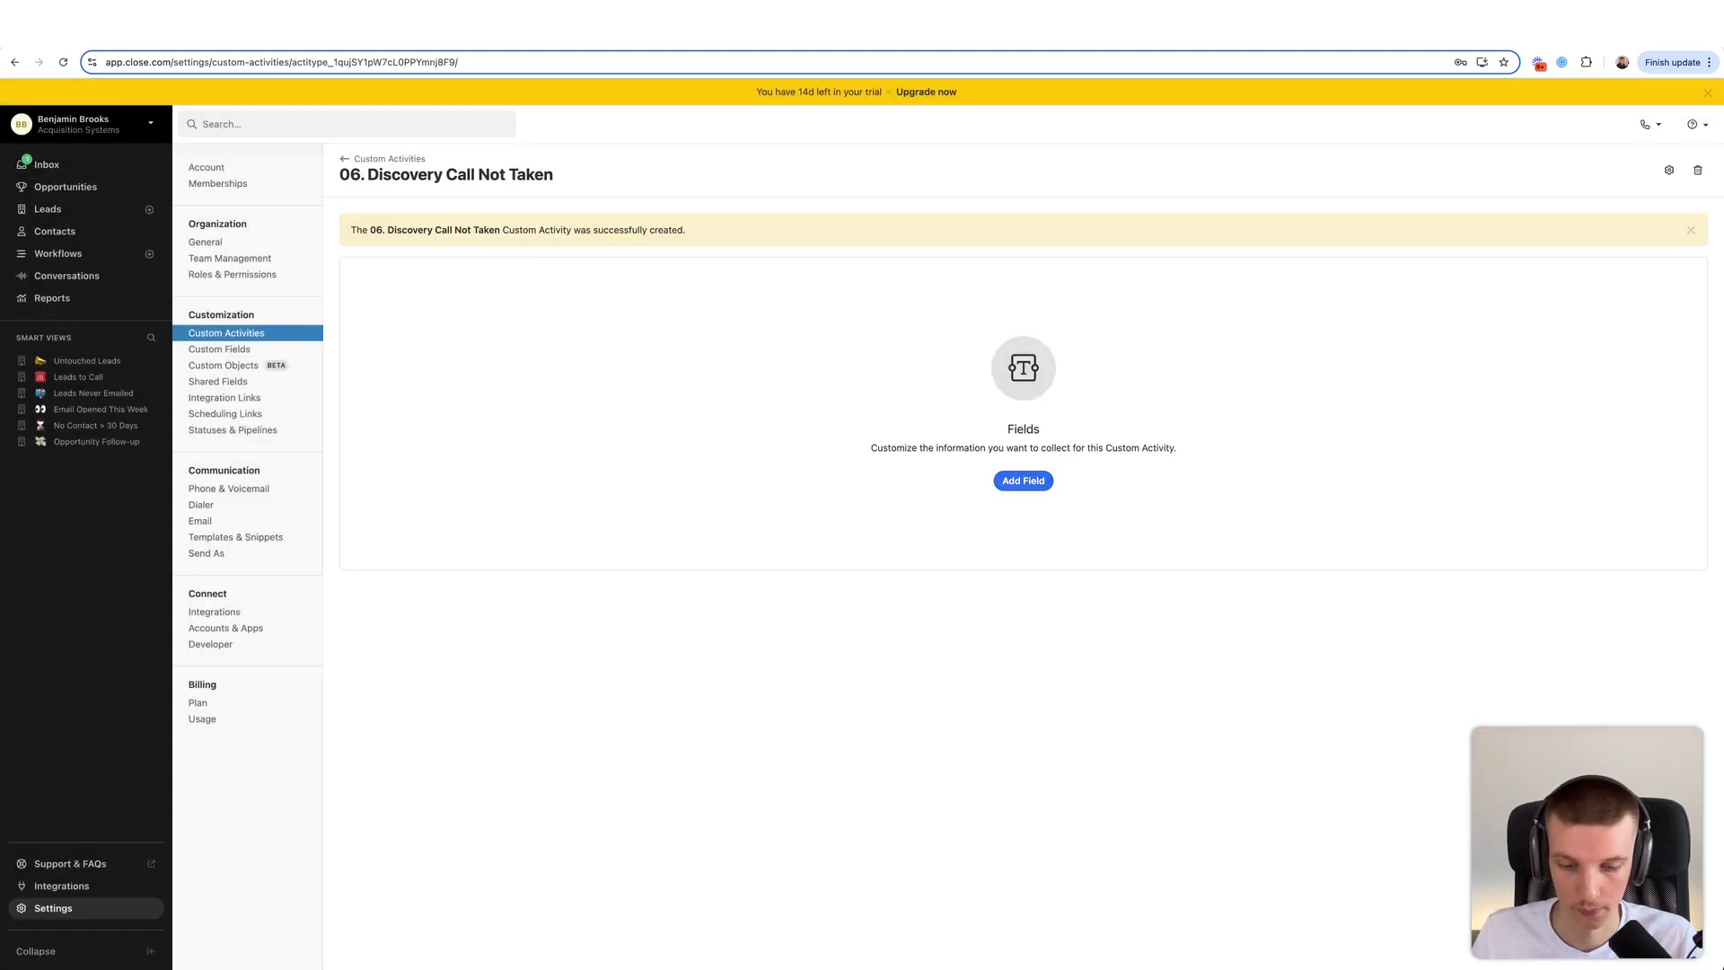
# - Add a date-and-time Date of Call field and a single-user Lead Owner field to activity 06
pyautogui.click(1048, 478)
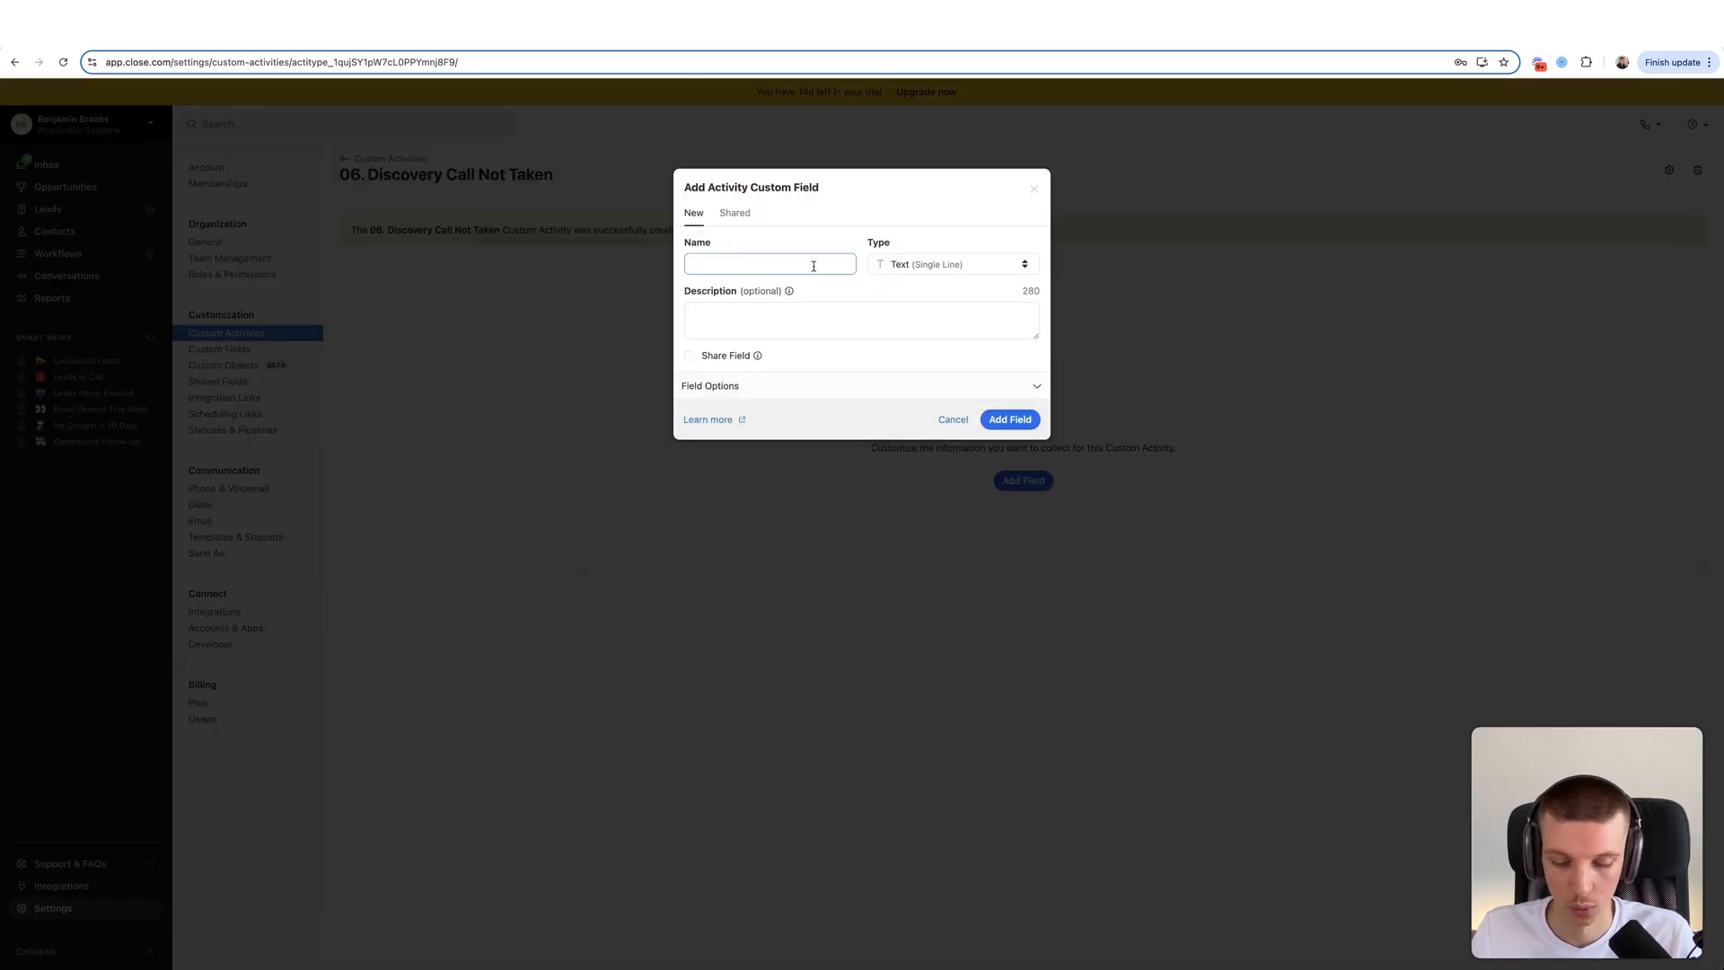
pyautogui.write('Date of Call')
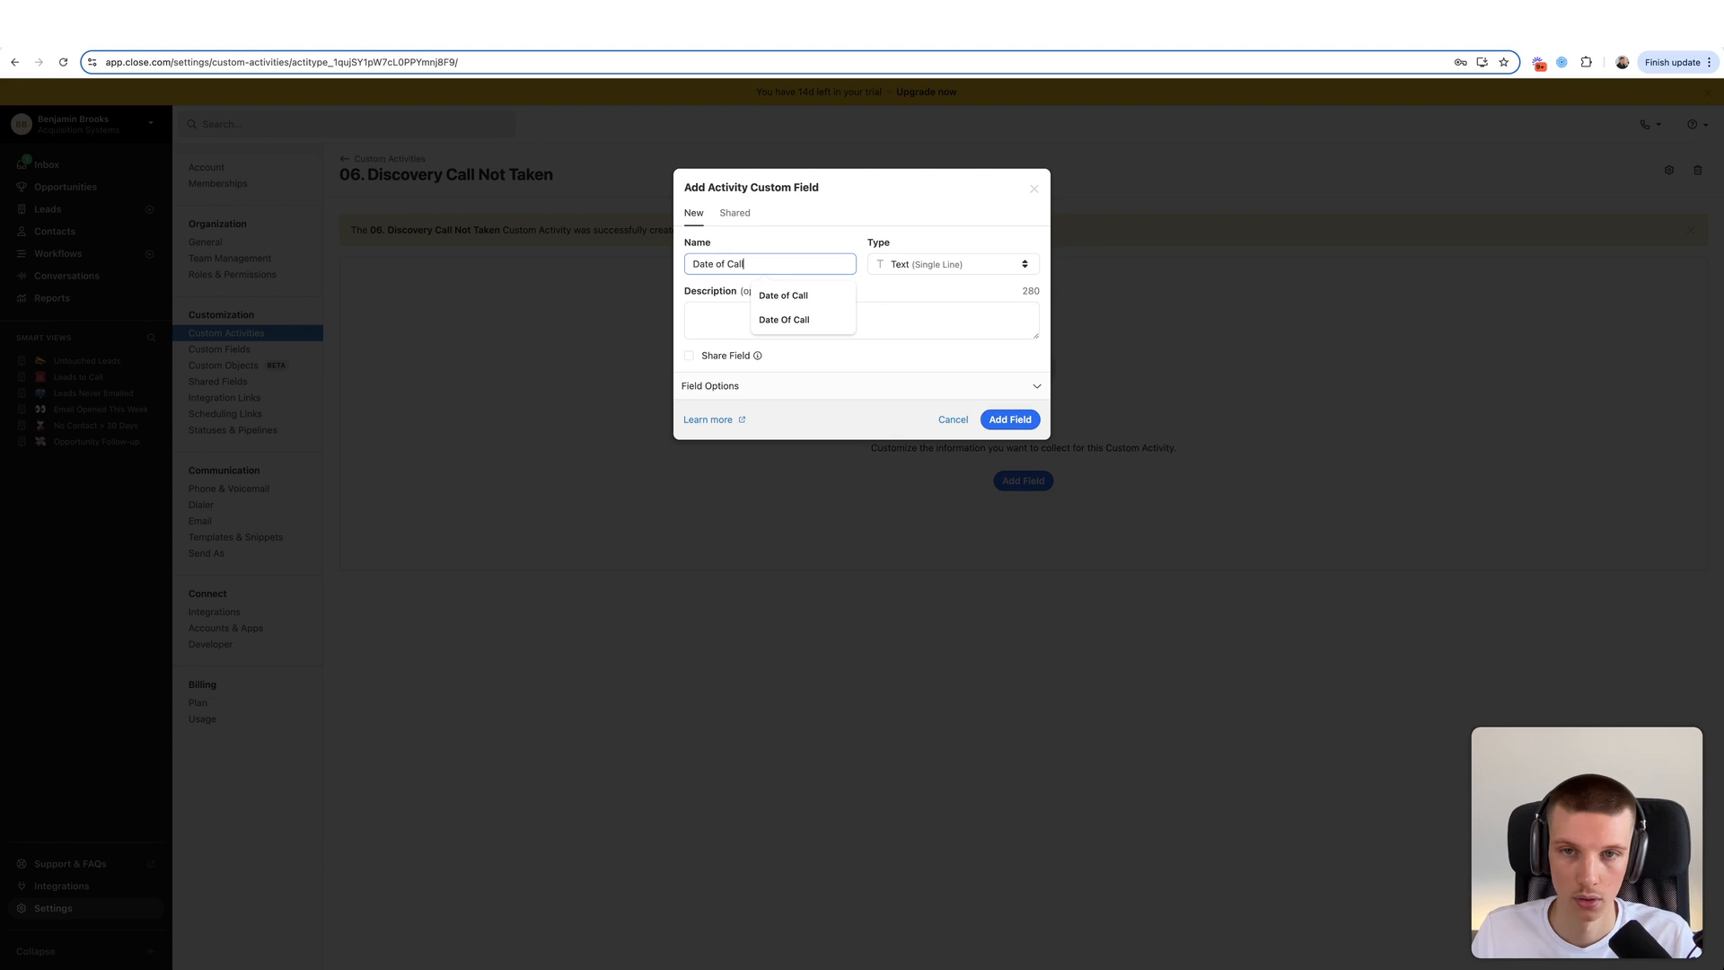
pyautogui.click(898, 263)
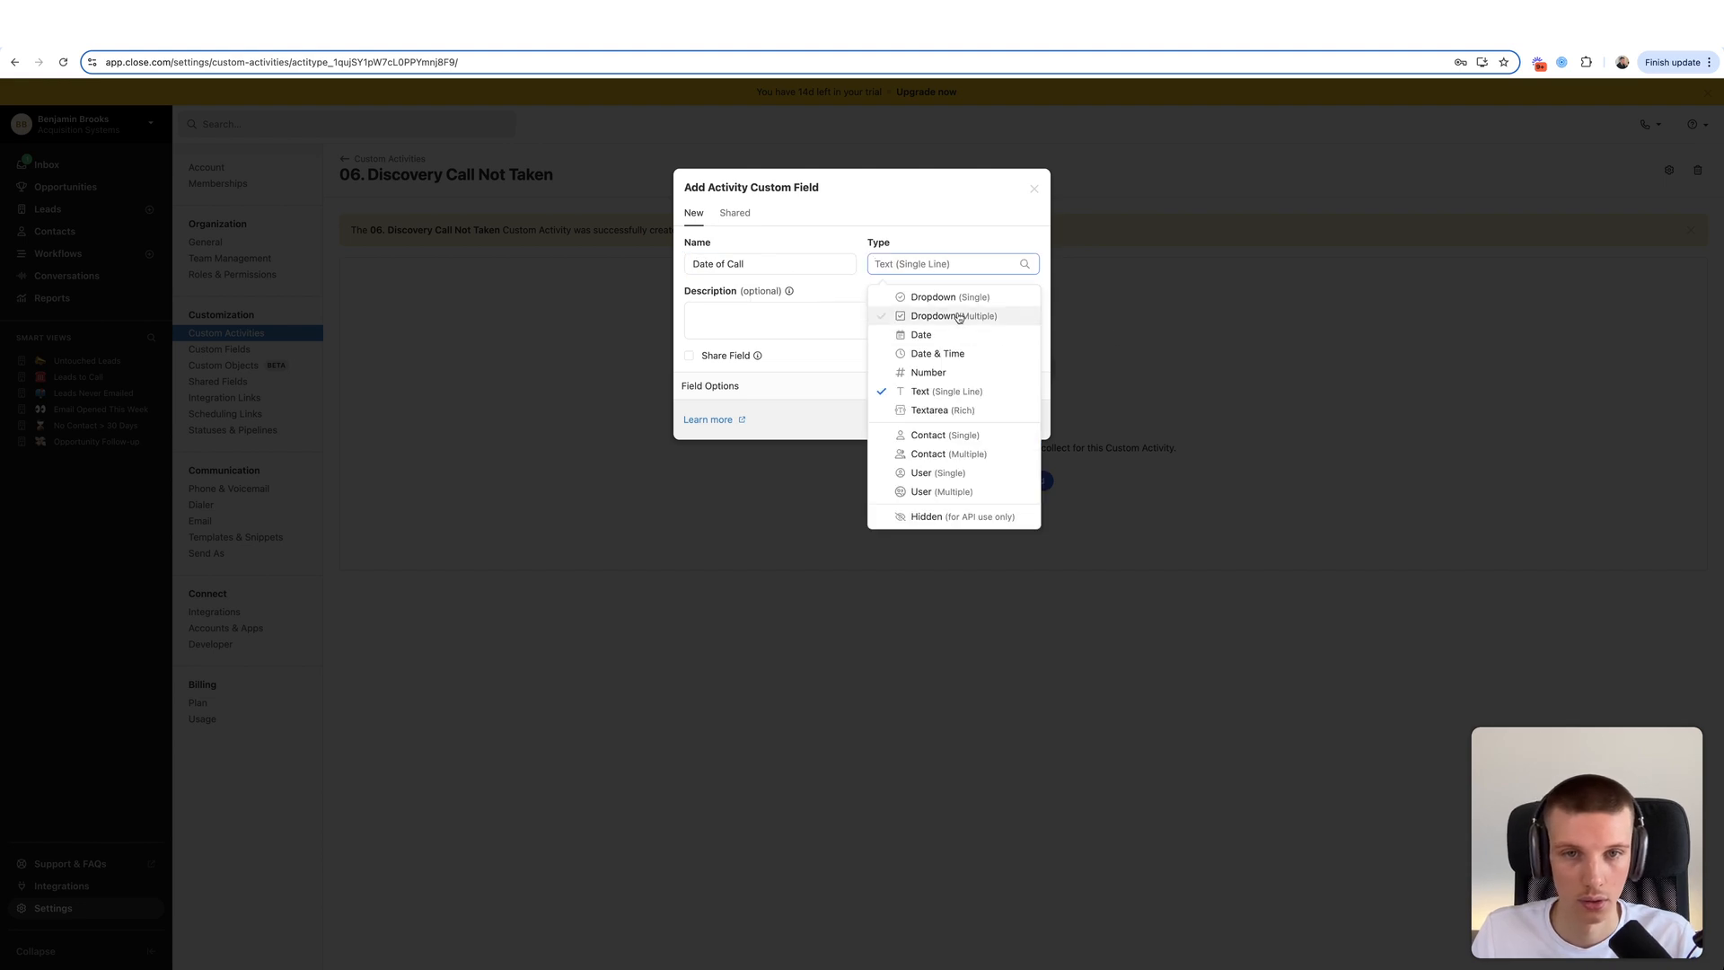
pyautogui.click(938, 353)
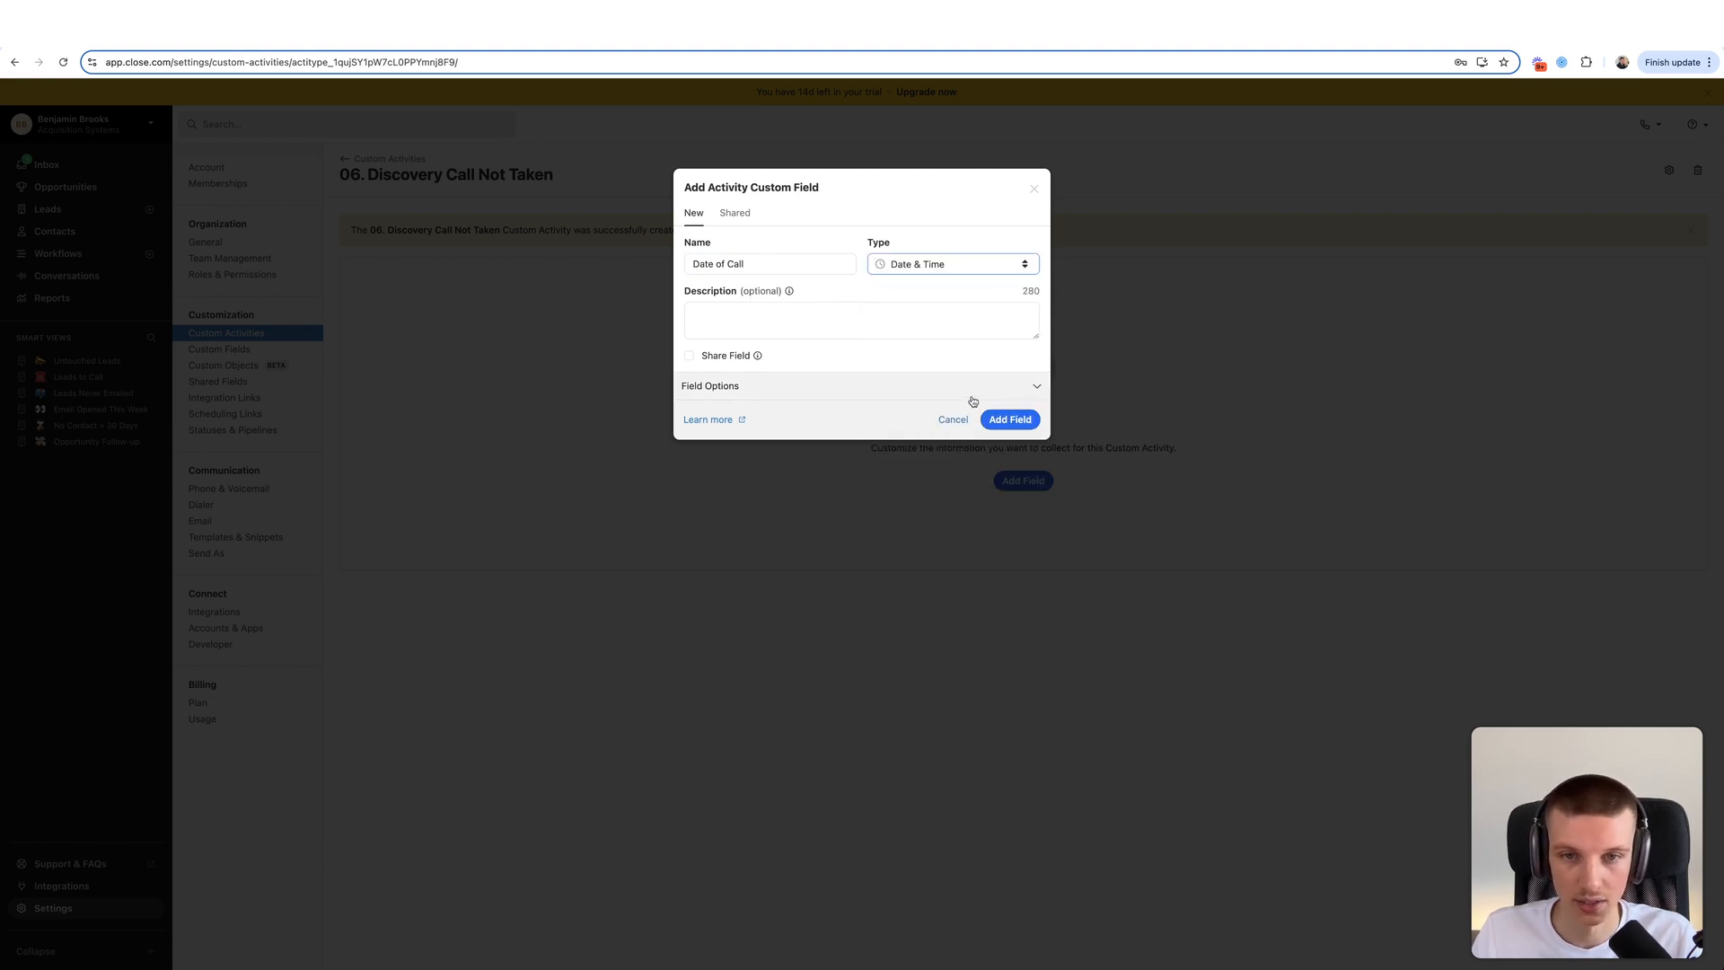
pyautogui.click(1010, 419)
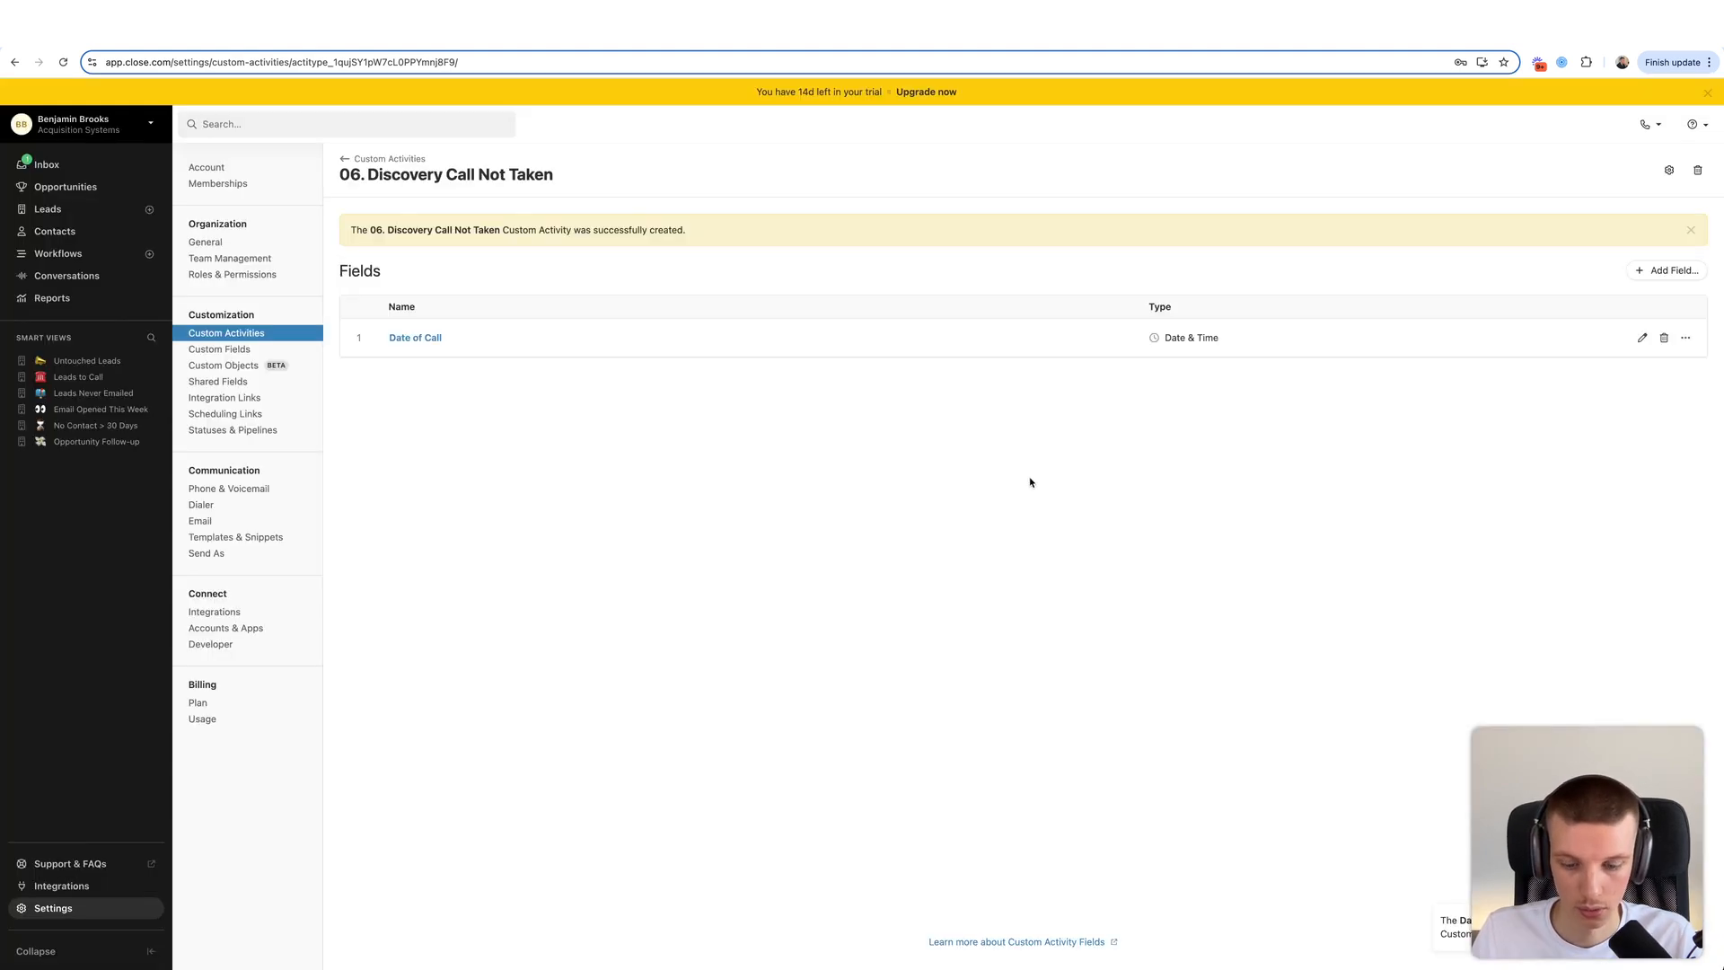
pyautogui.click(1667, 270)
pyautogui.write('Lea')
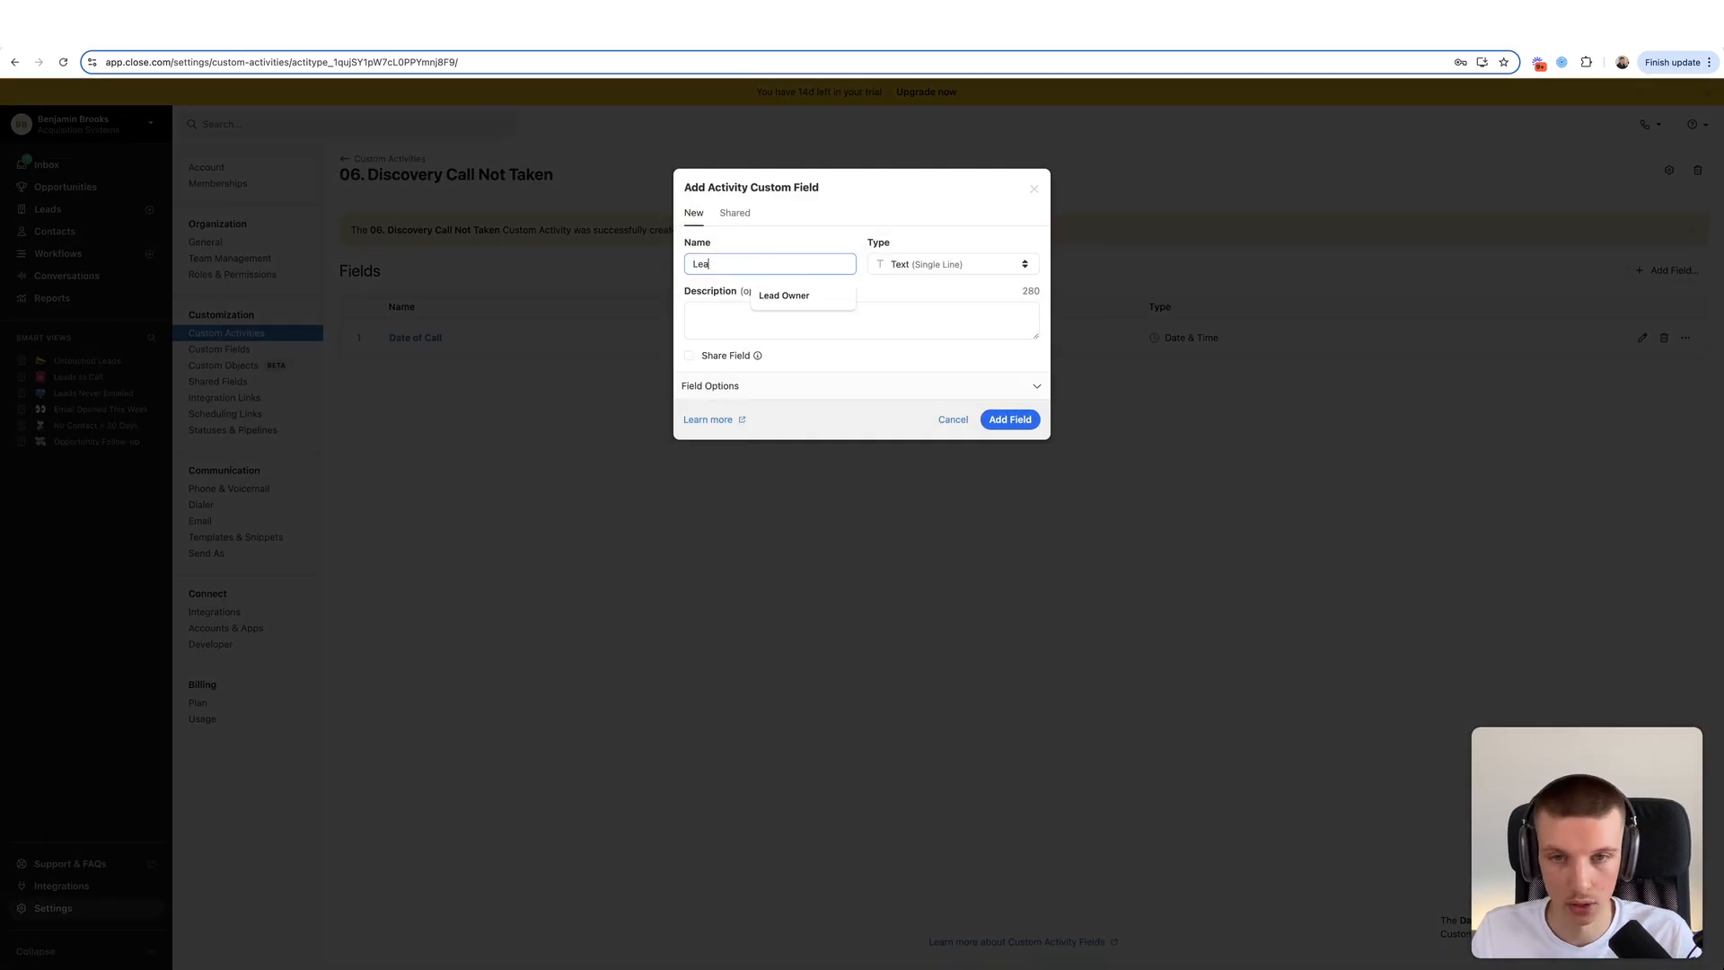
pyautogui.write('d Owner')
pyautogui.click(952, 264)
pyautogui.click(948, 471)
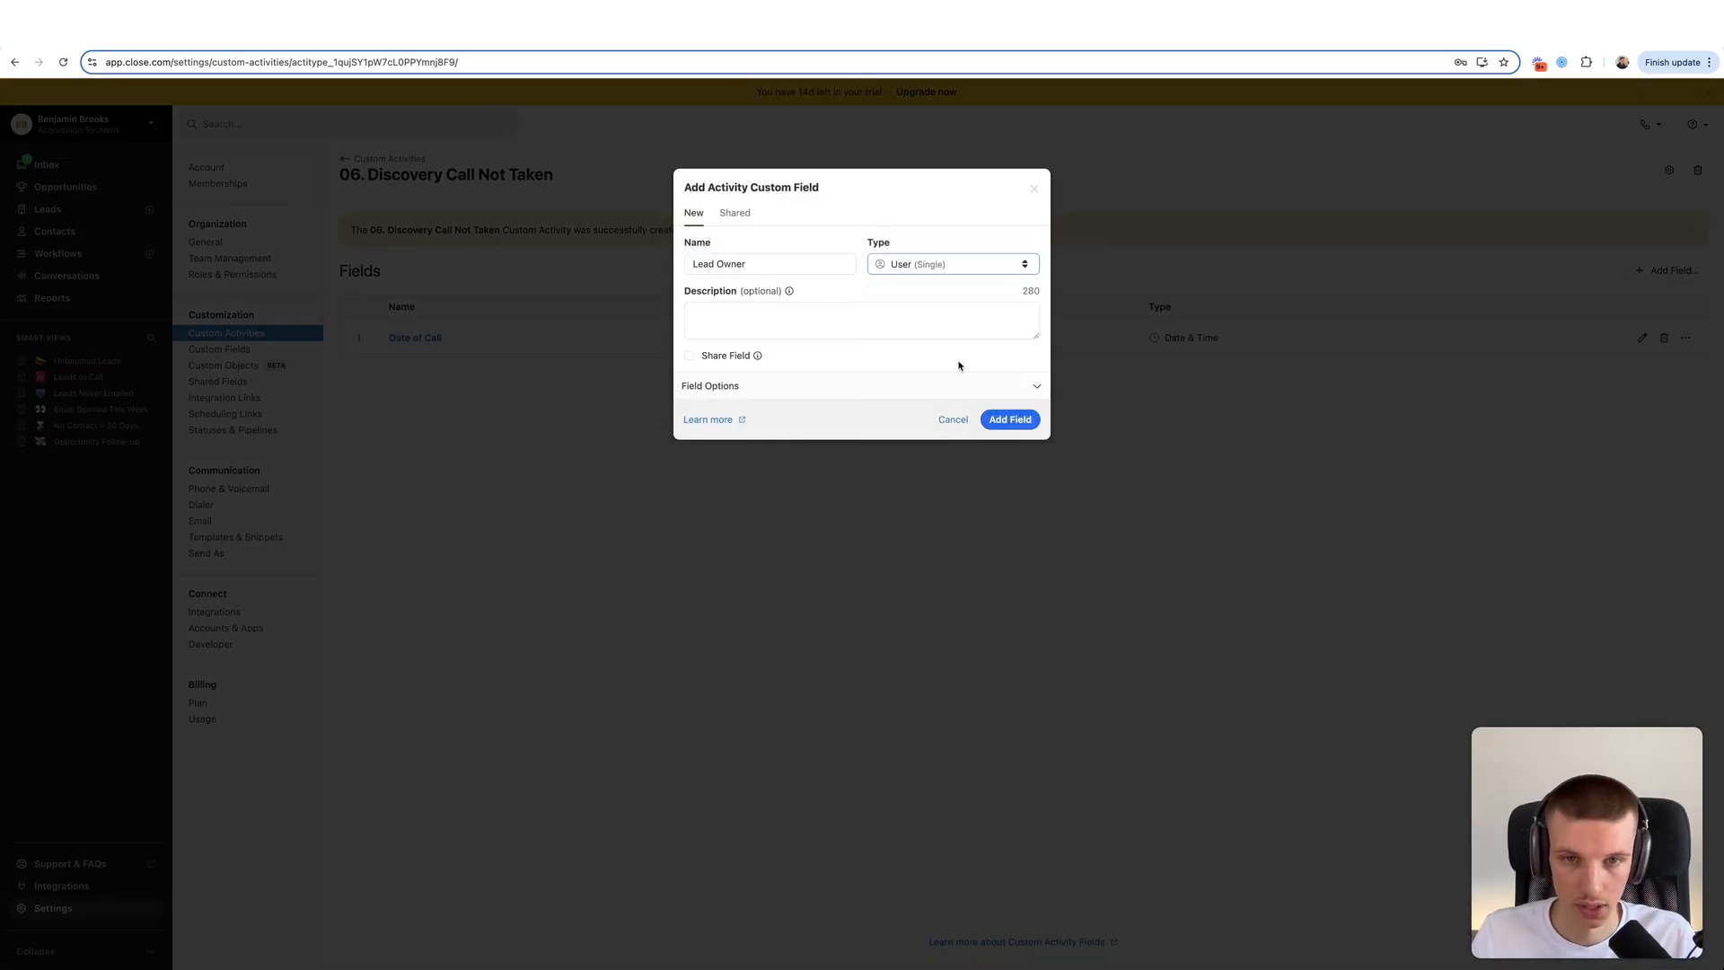
pyautogui.click(1008, 428)
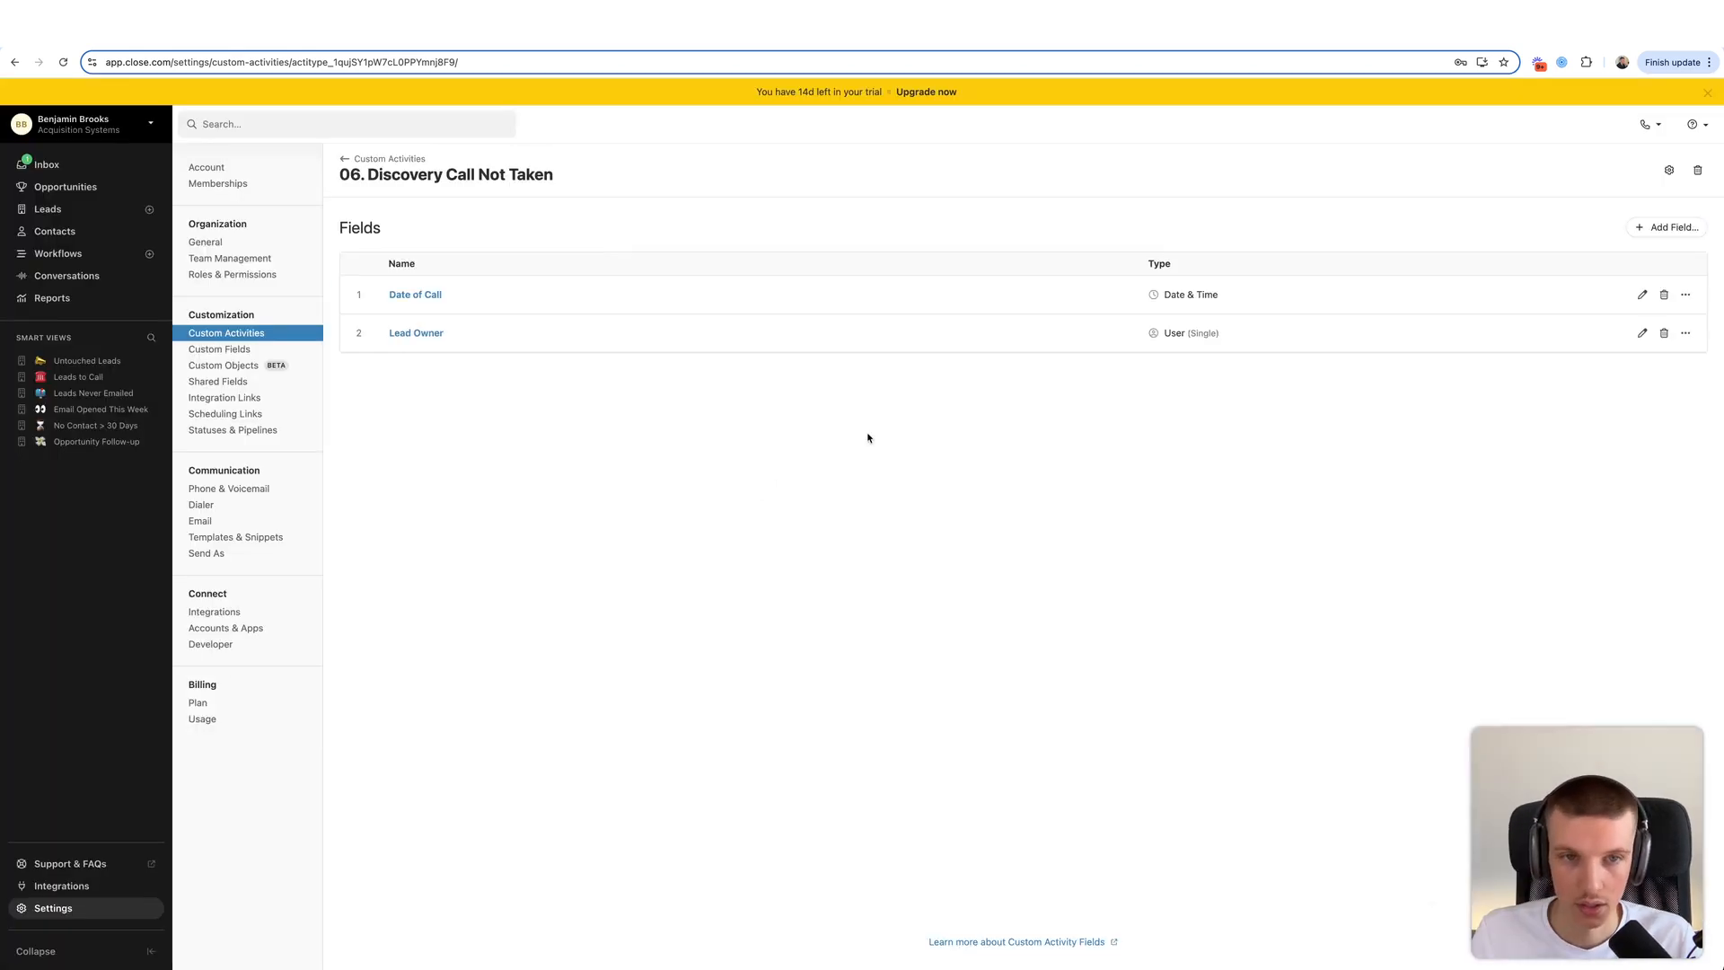
# - Add a single-user Lead Owner field to 05. Discovery Call Taken and move it to third position
pyautogui.click(389, 158)
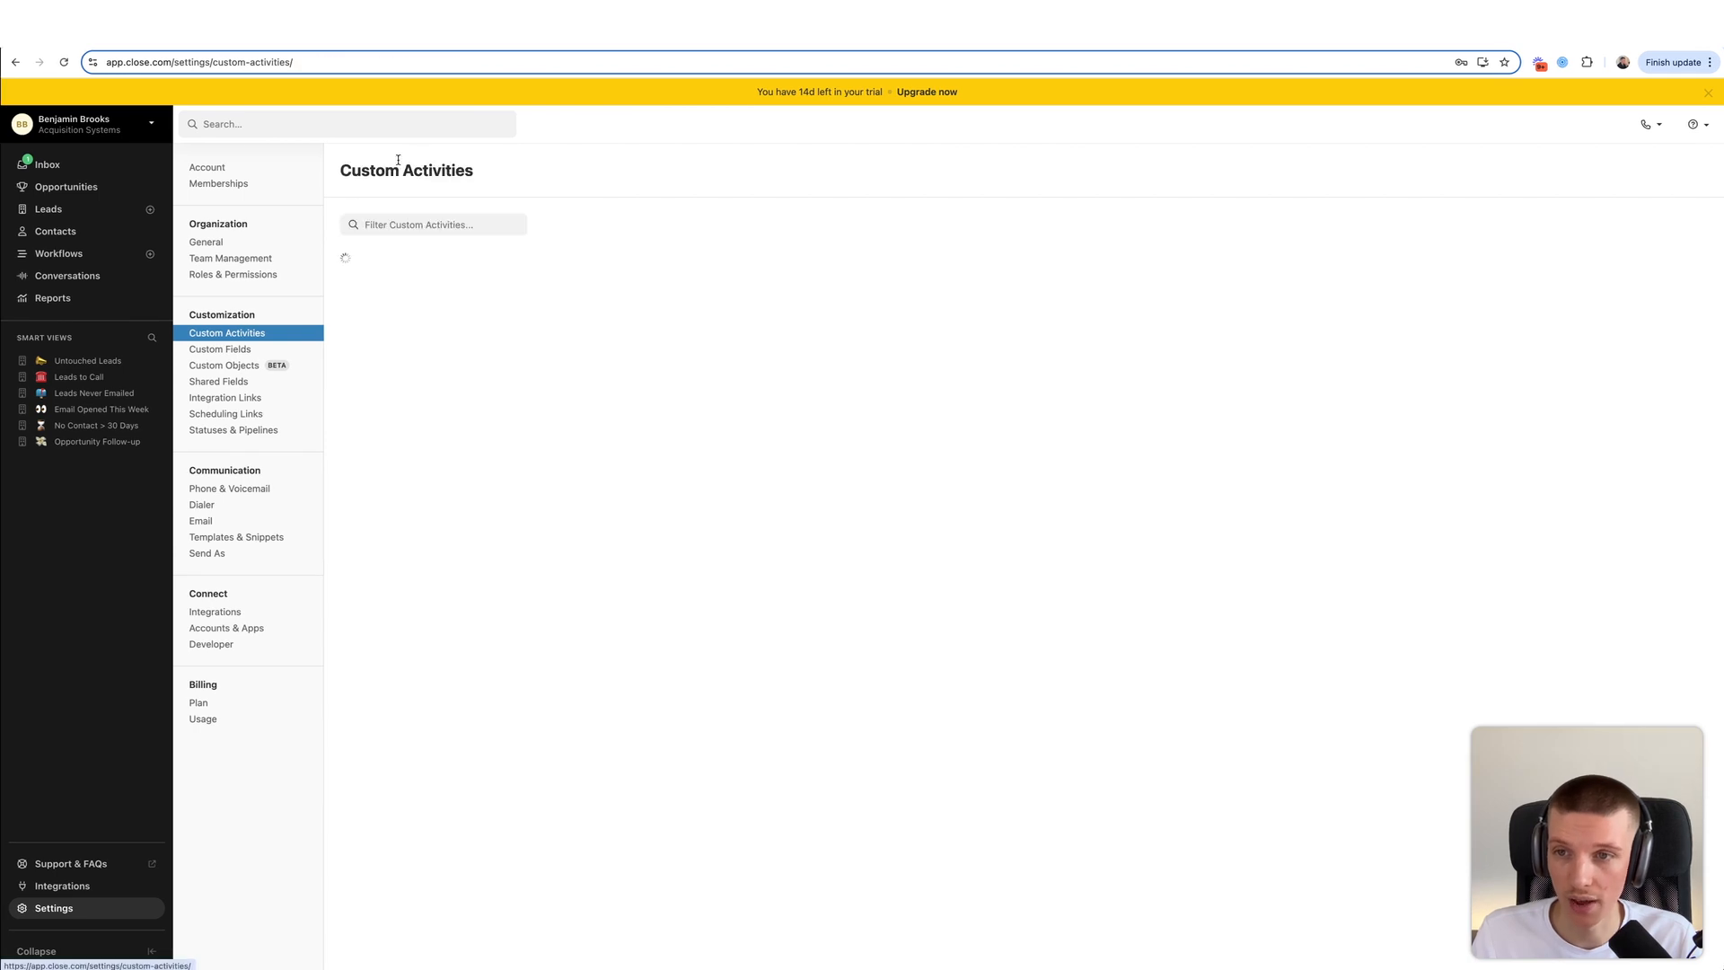
pyautogui.click(415, 471)
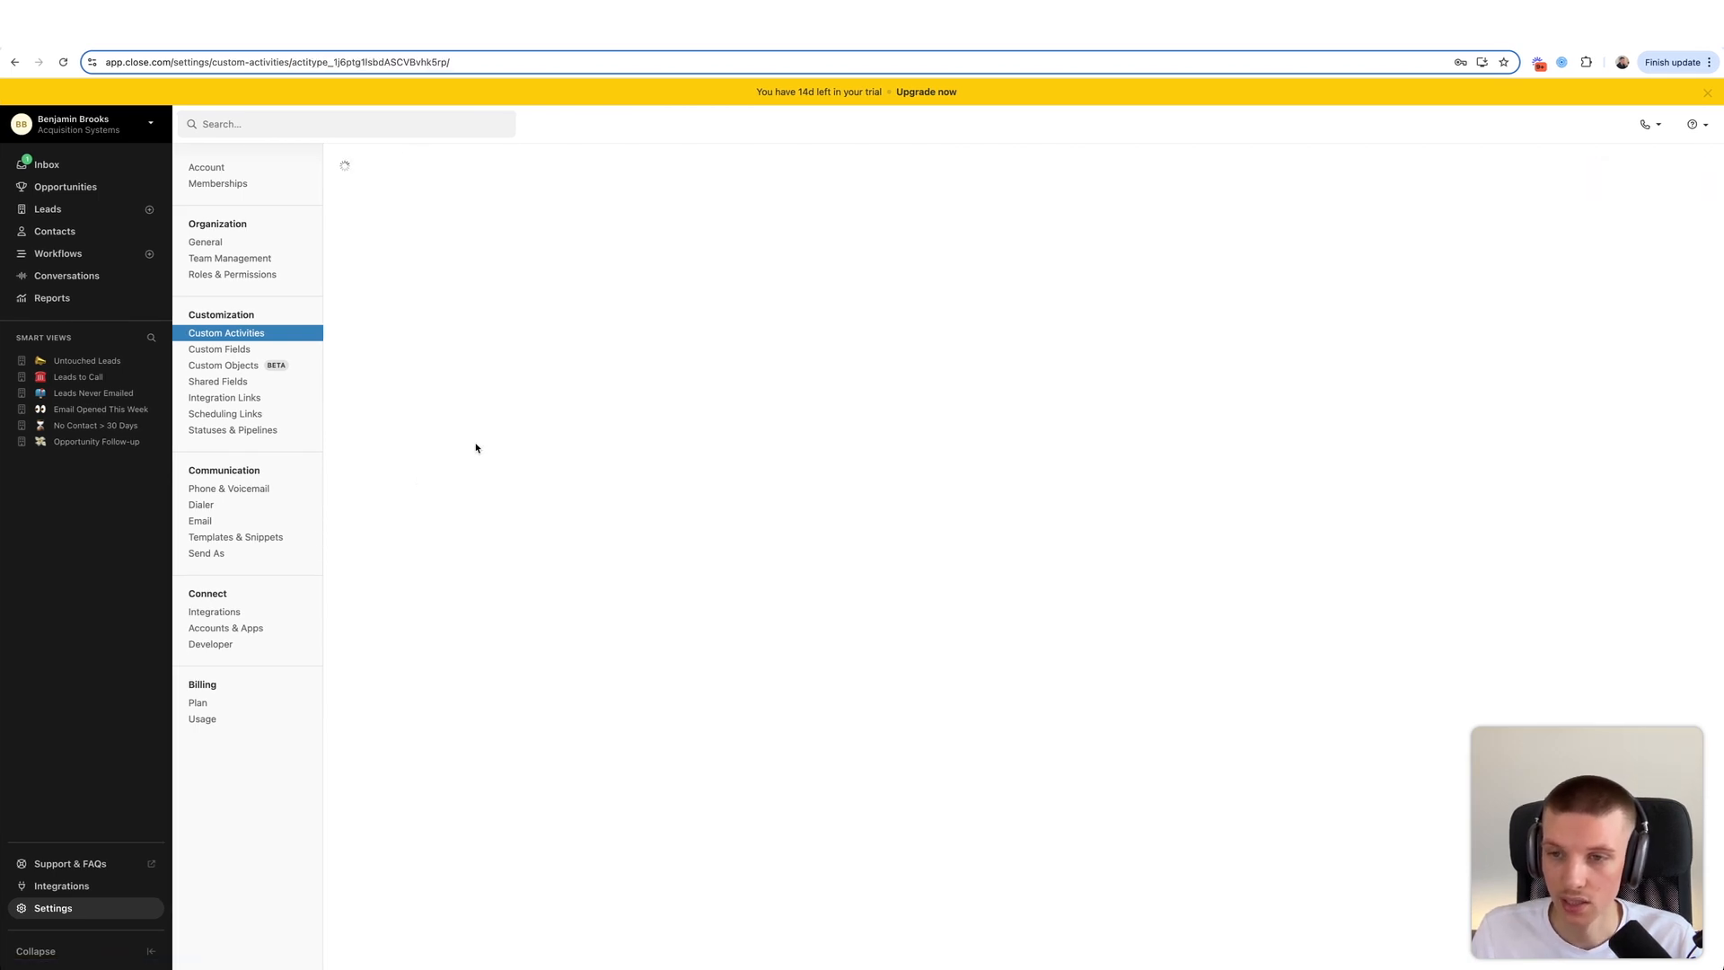
pyautogui.click(1667, 227)
pyautogui.write('Le')
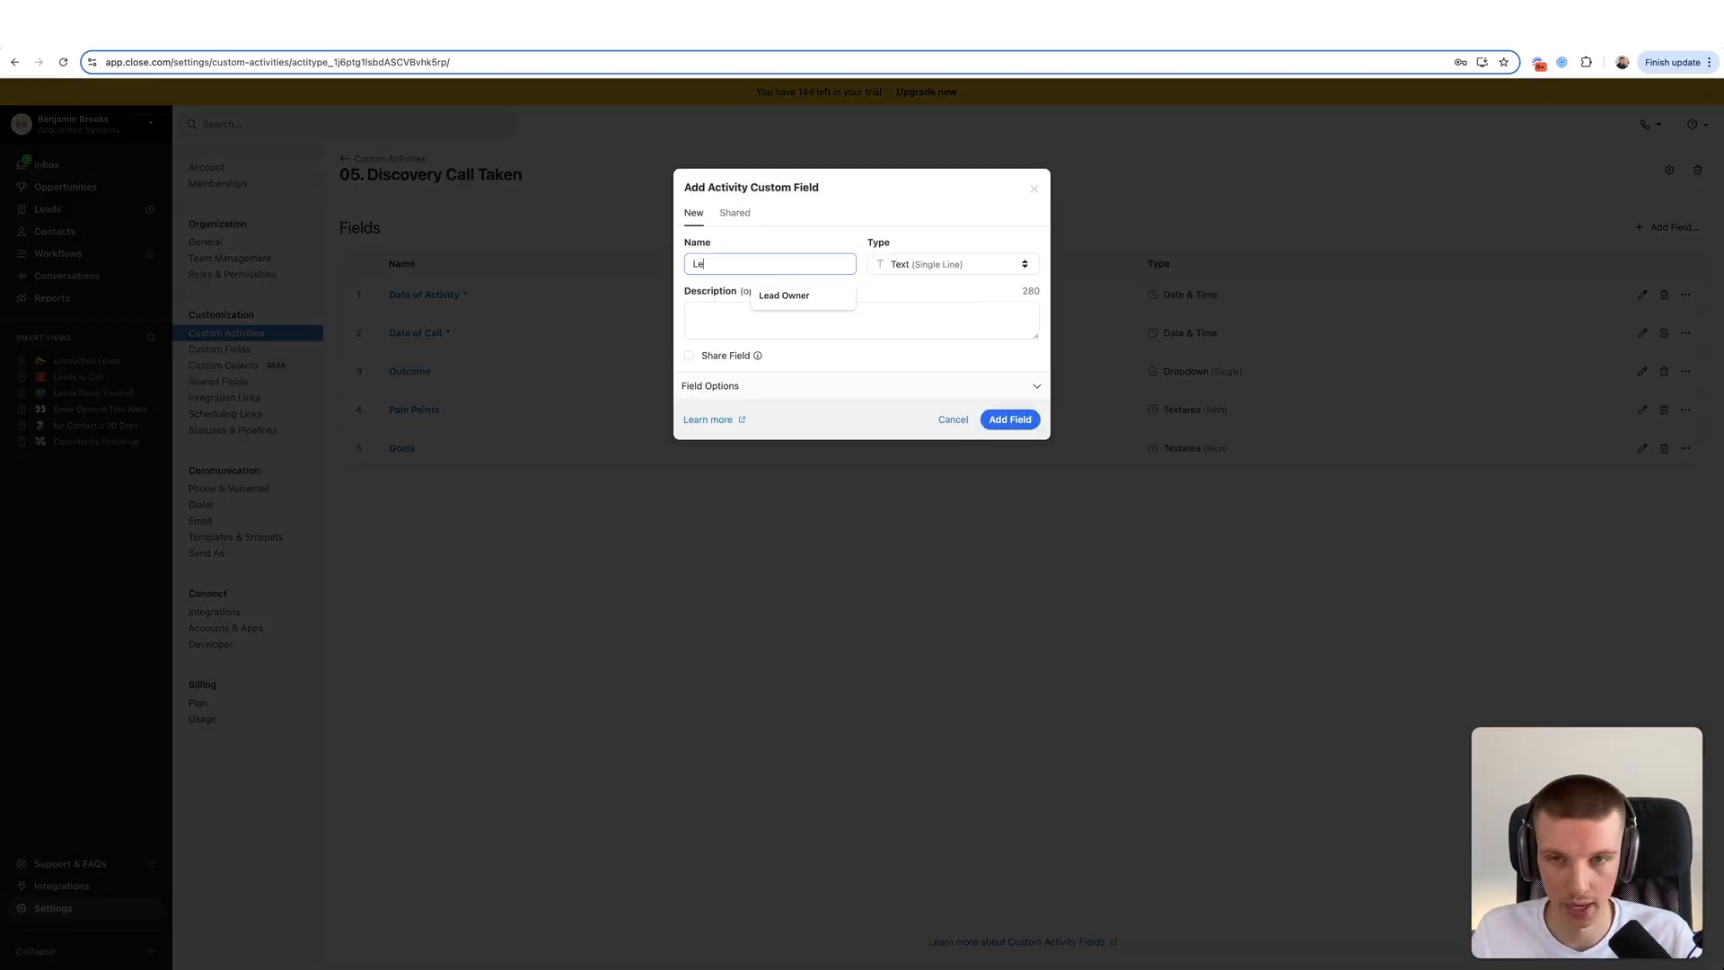
pyautogui.write('ad Owner')
pyautogui.click(956, 264)
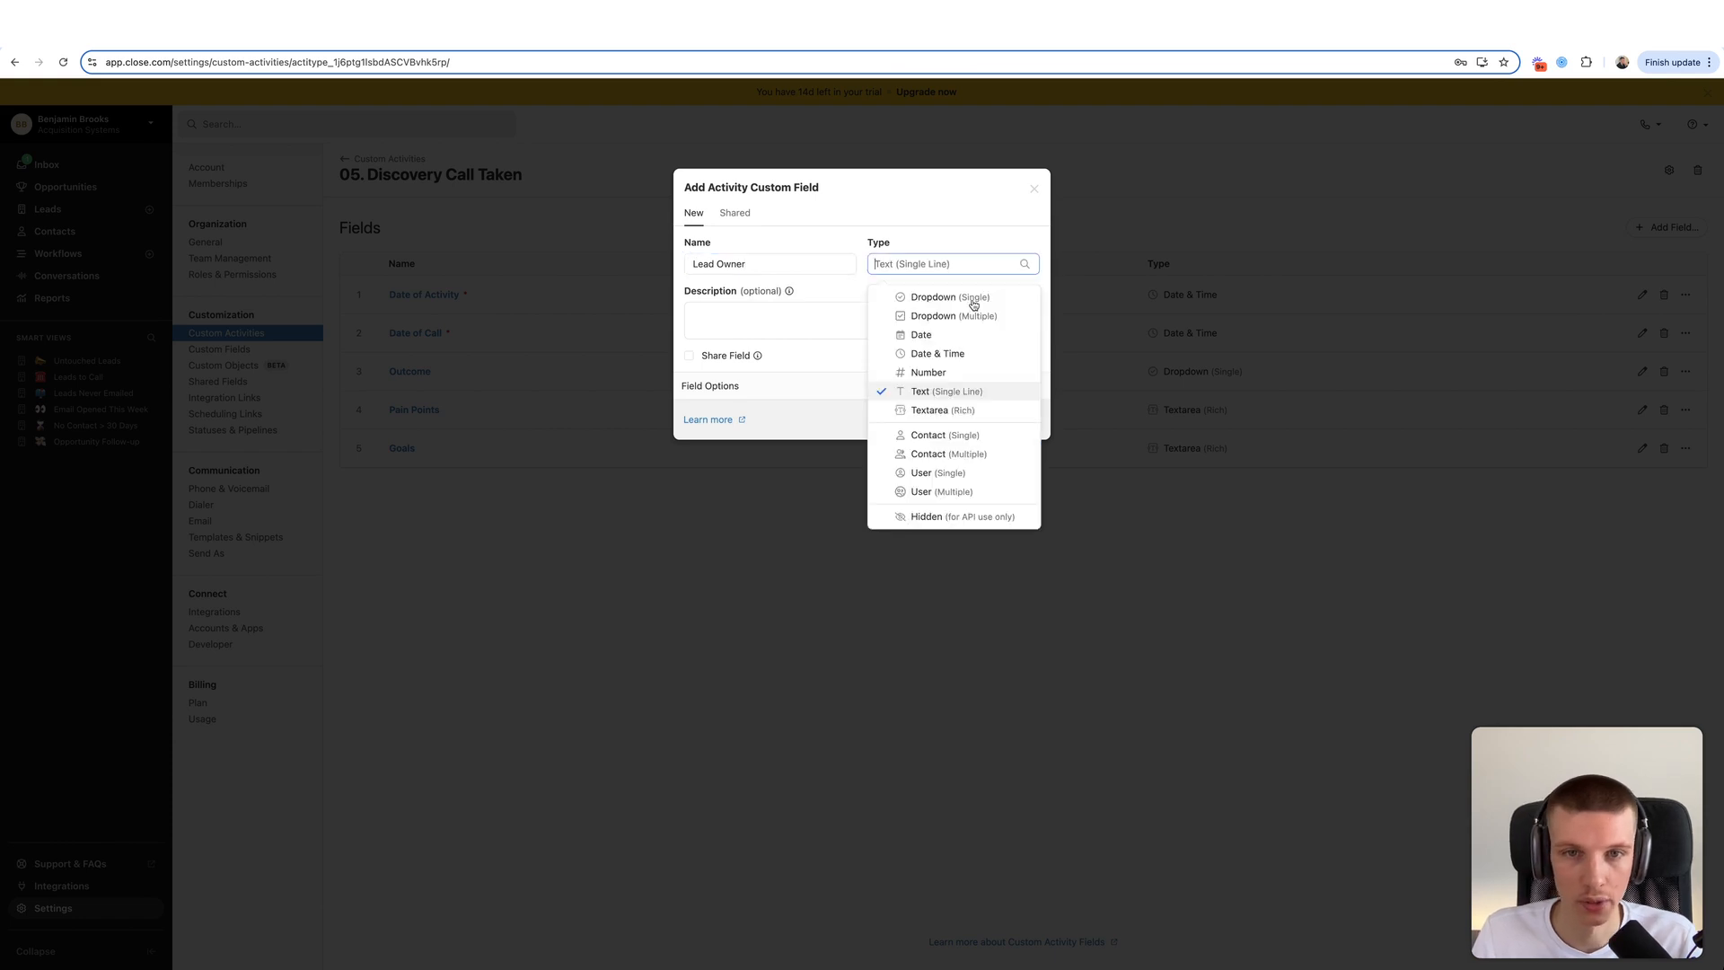
pyautogui.click(944, 475)
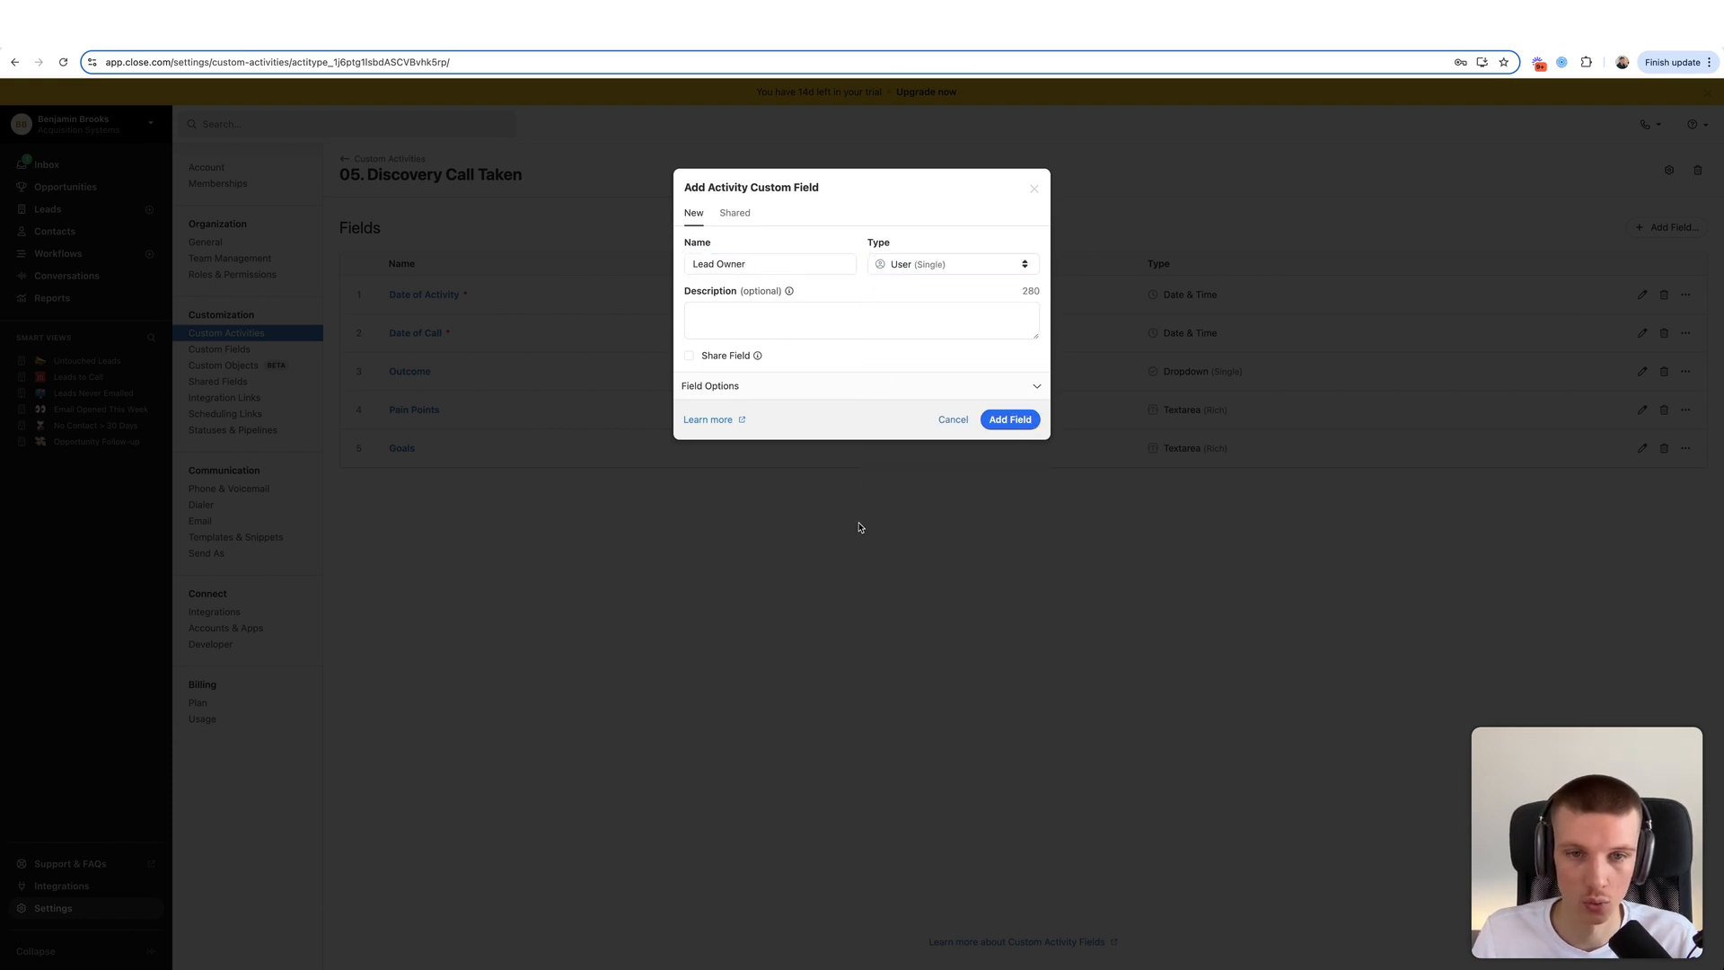
pyautogui.click(1005, 425)
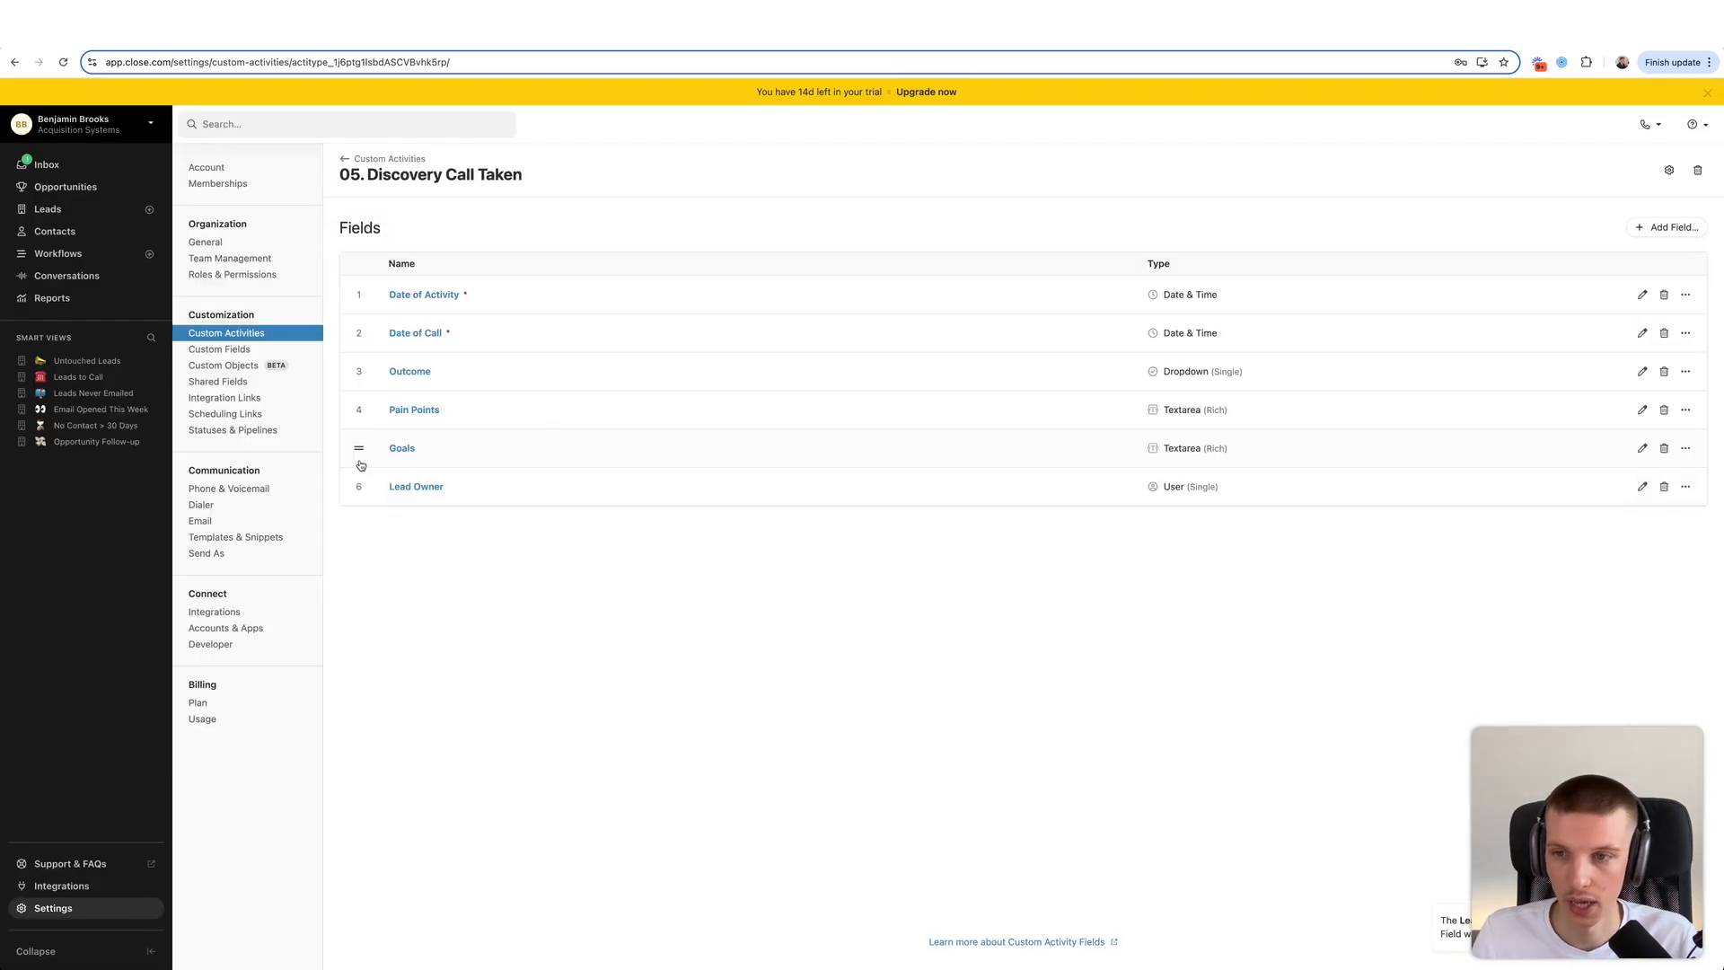
pyautogui.moveTo(359, 488); pyautogui.dragTo(363, 375)
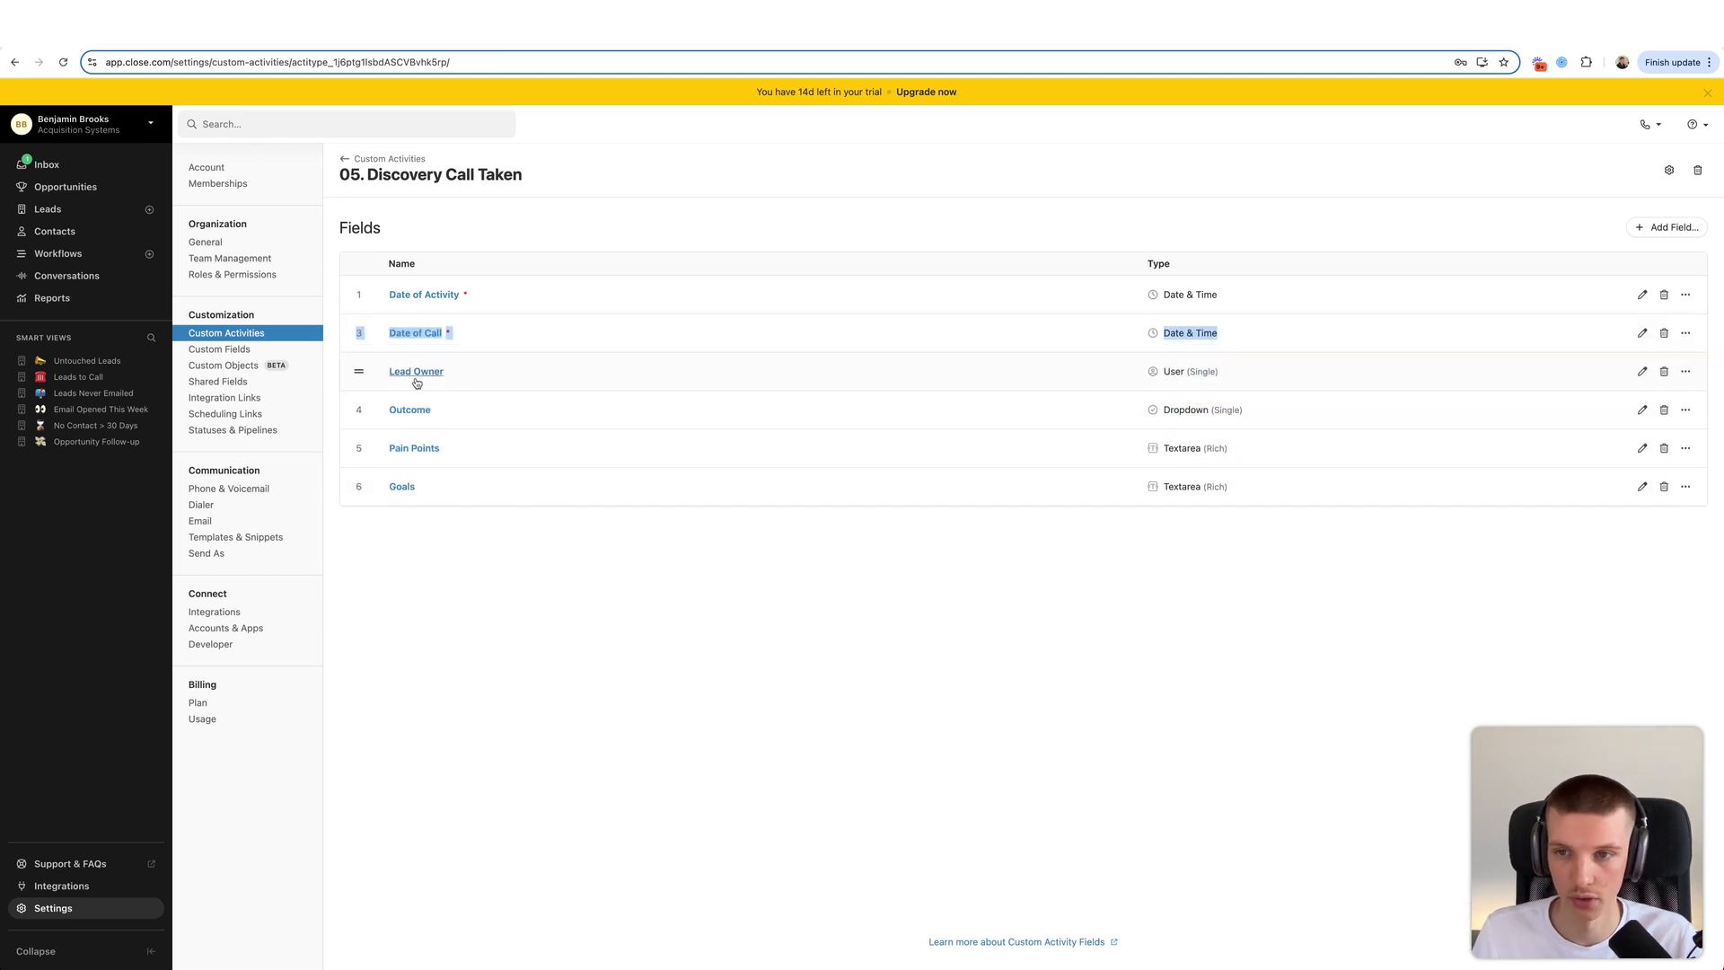
pyautogui.click(354, 160)
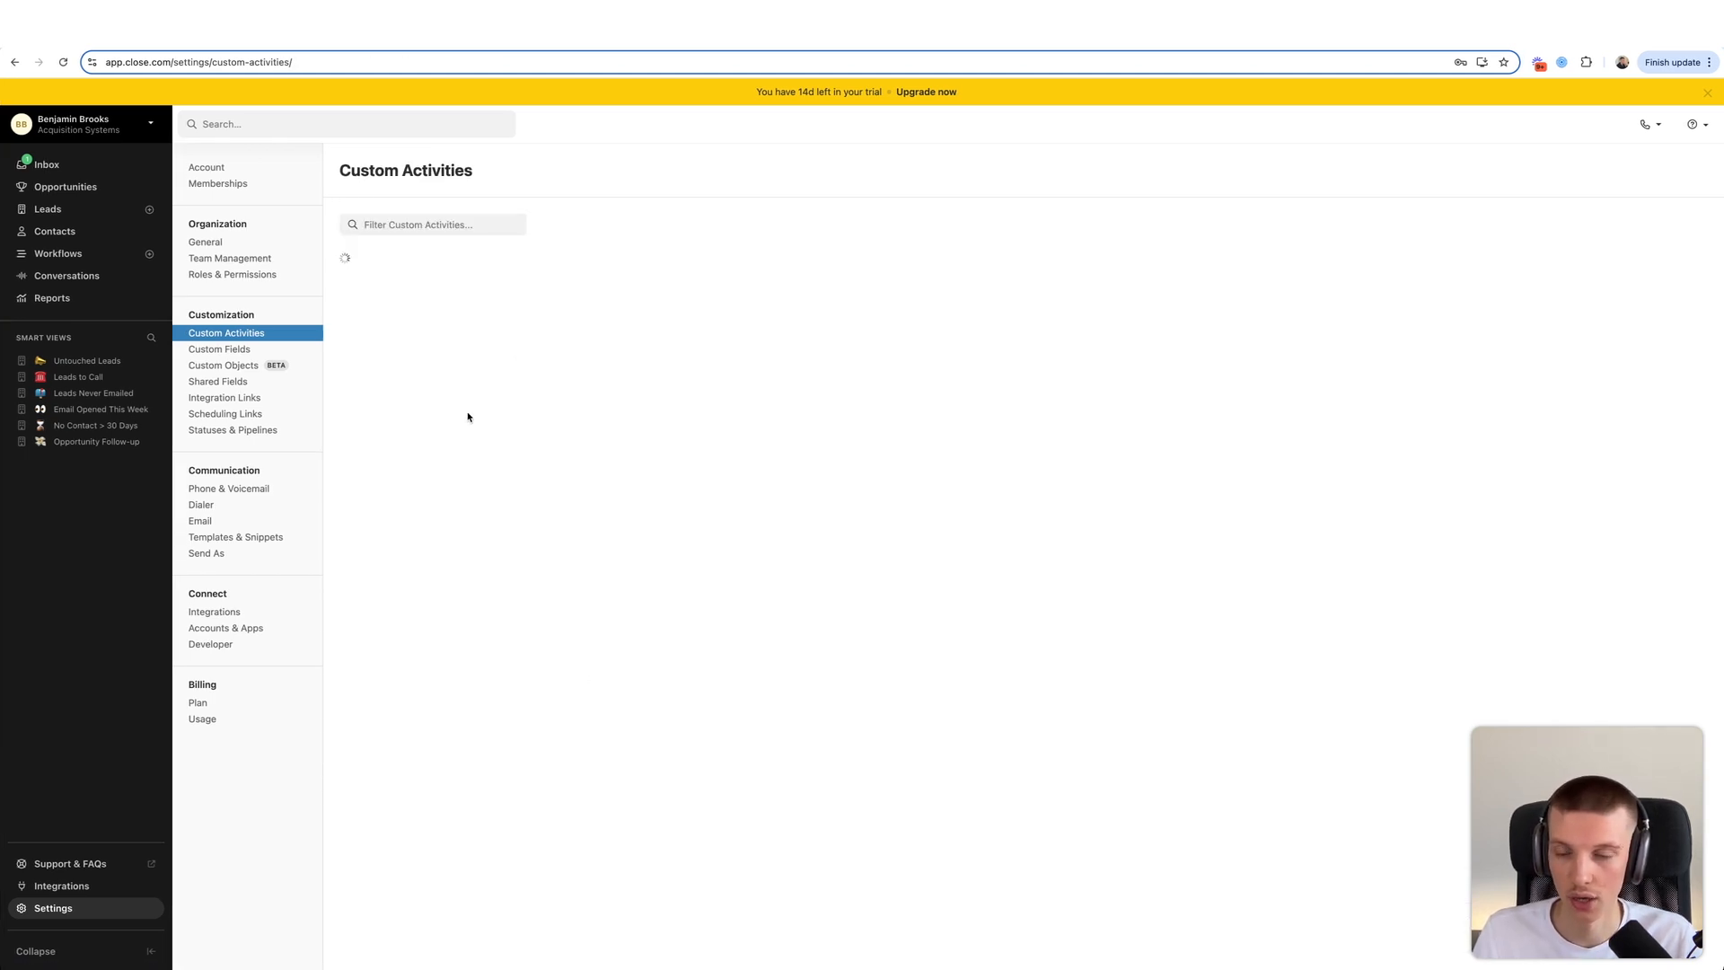
# - Begin a new single-choice dropdown field named Outcome on 06. Discovery Call Not Taken
pyautogui.click(445, 515)
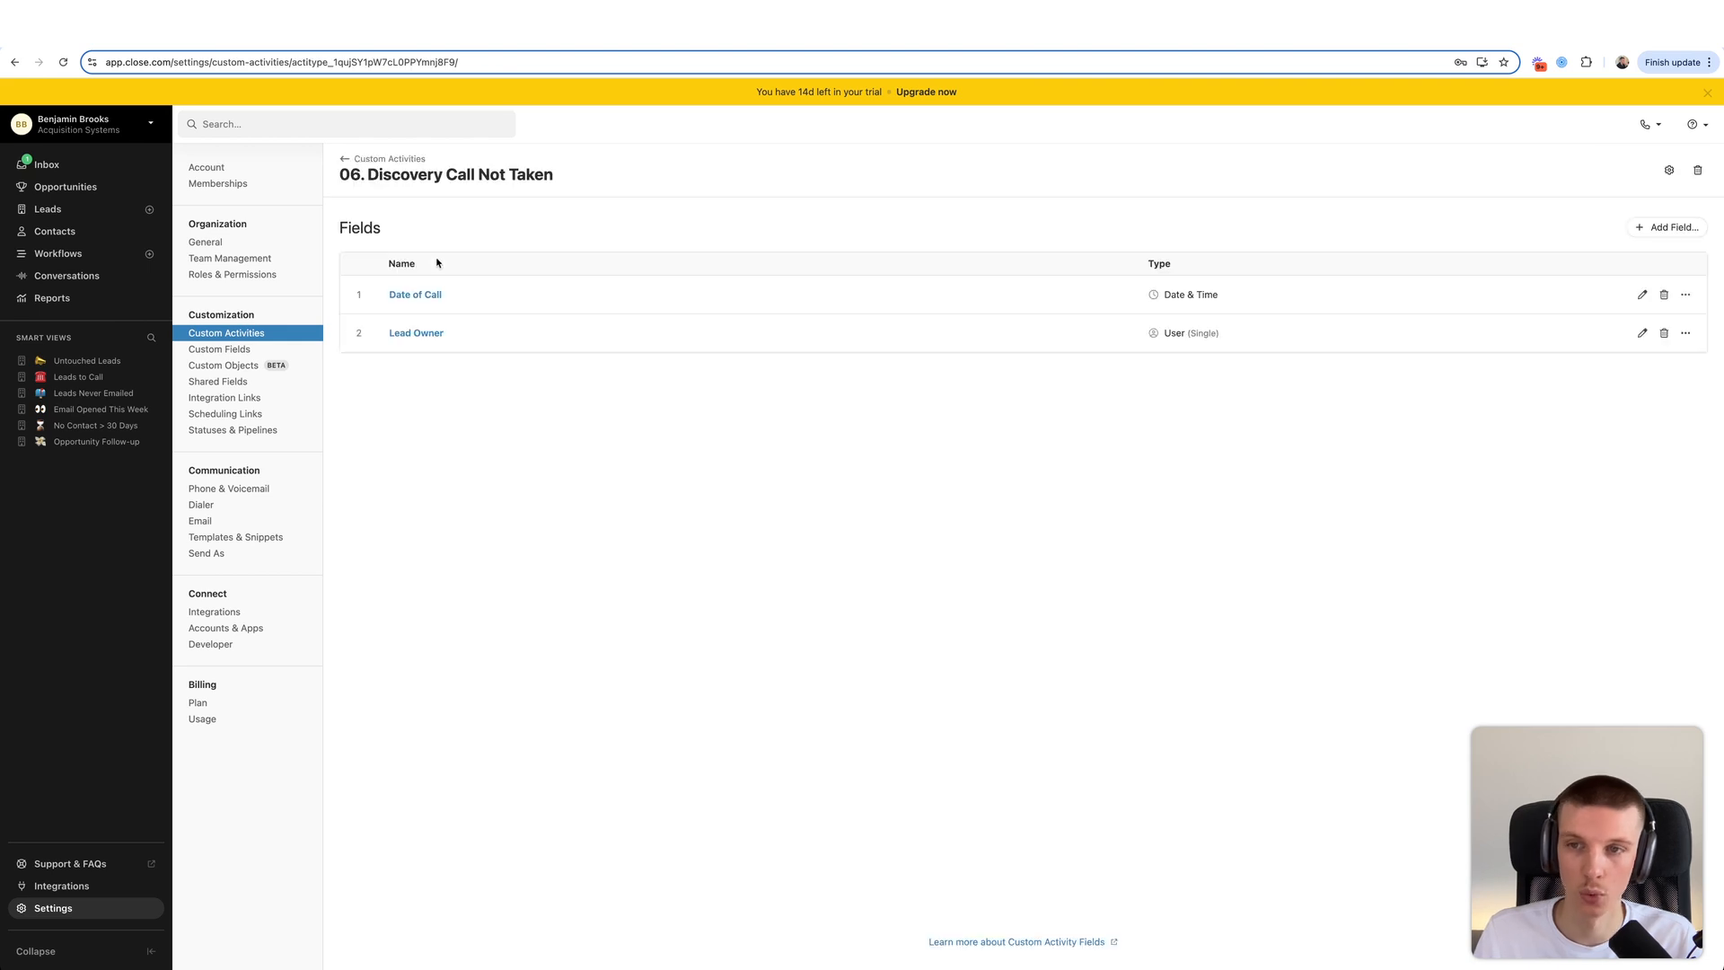
pyautogui.click(1668, 228)
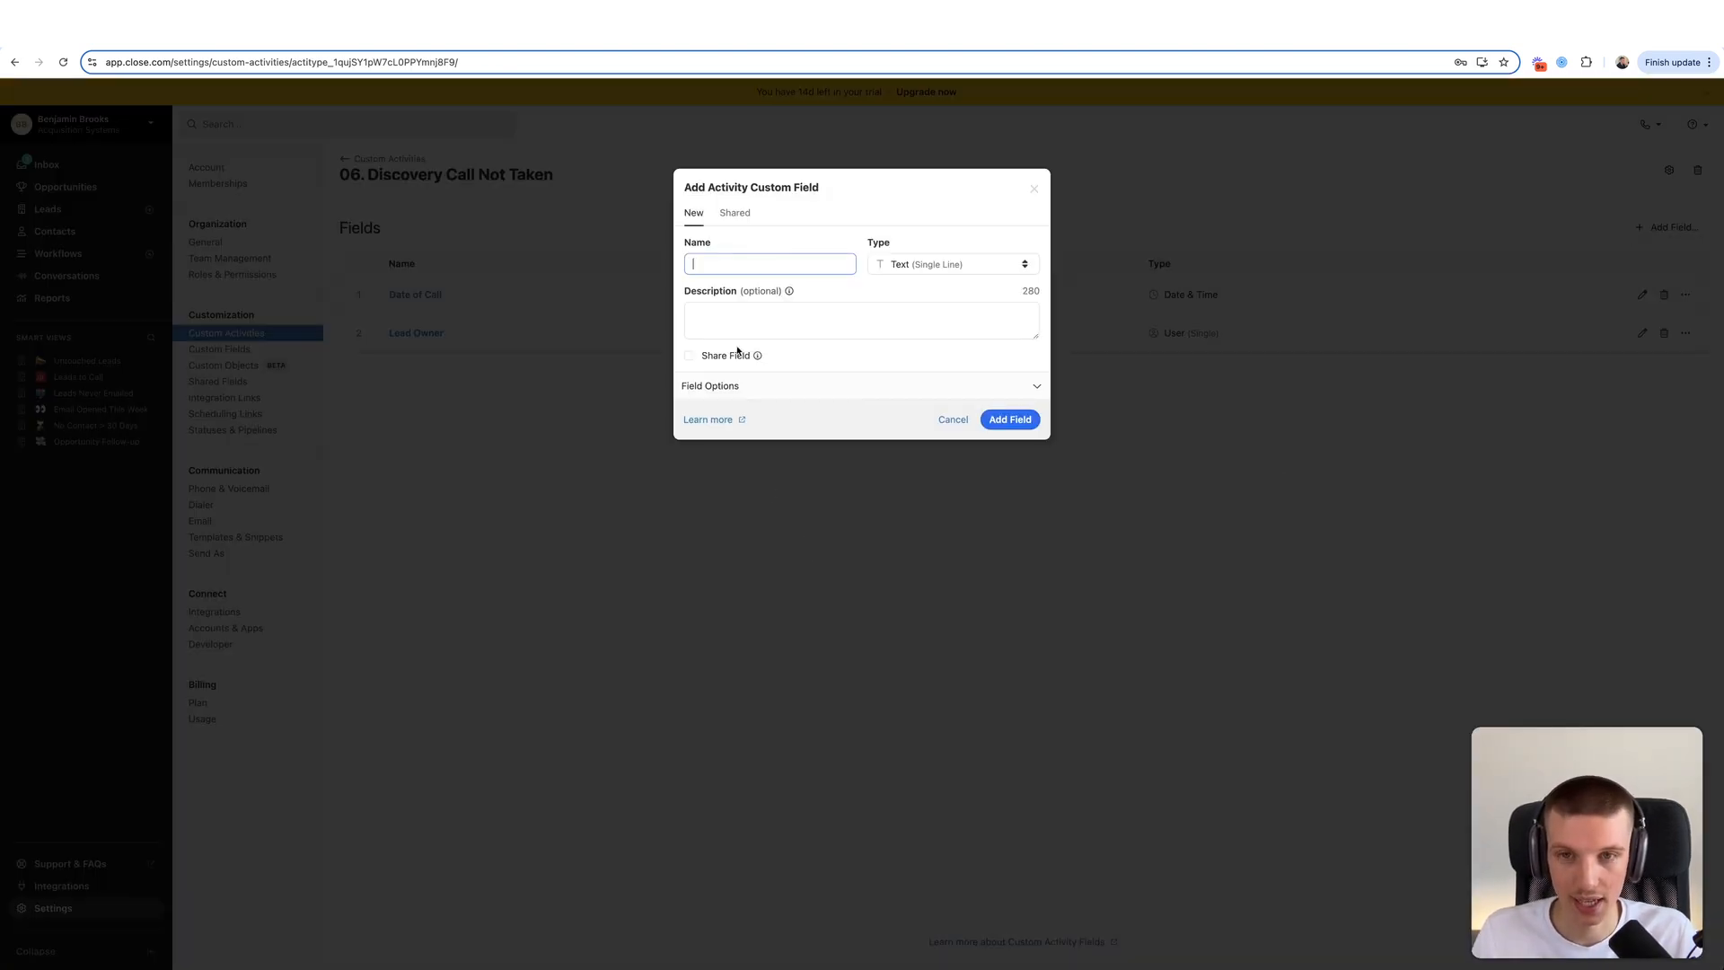
pyautogui.click(732, 261)
pyautogui.write('Outcome')
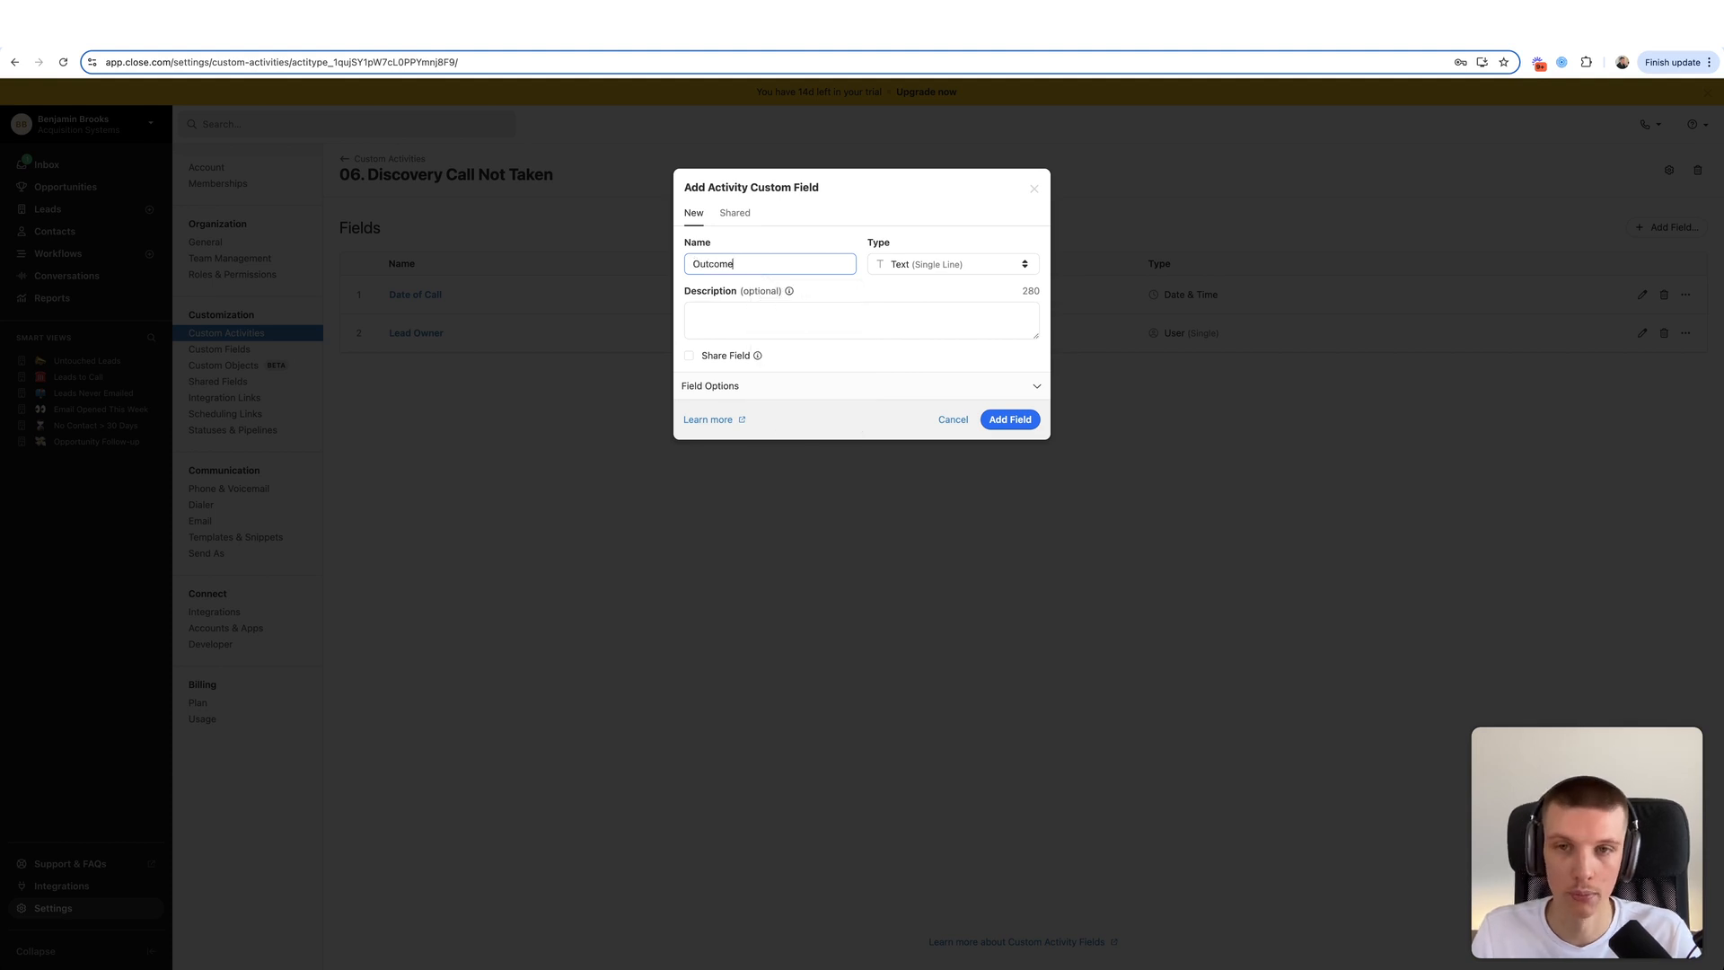
pyautogui.click(921, 265)
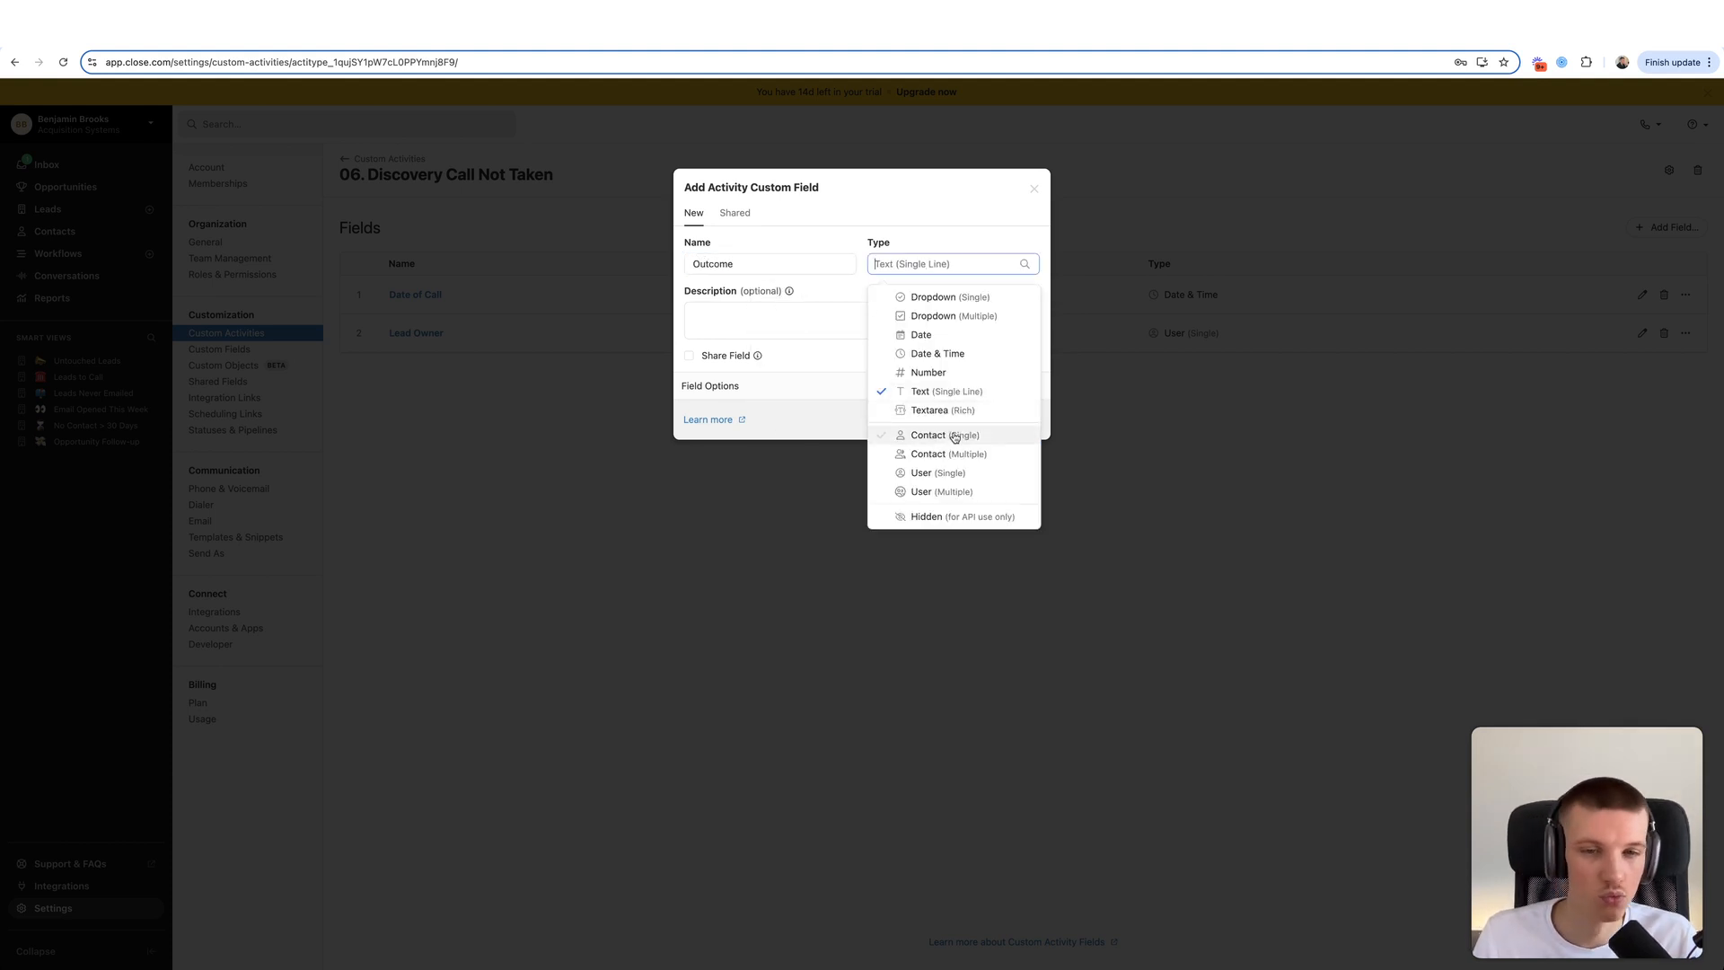
pyautogui.click(948, 304)
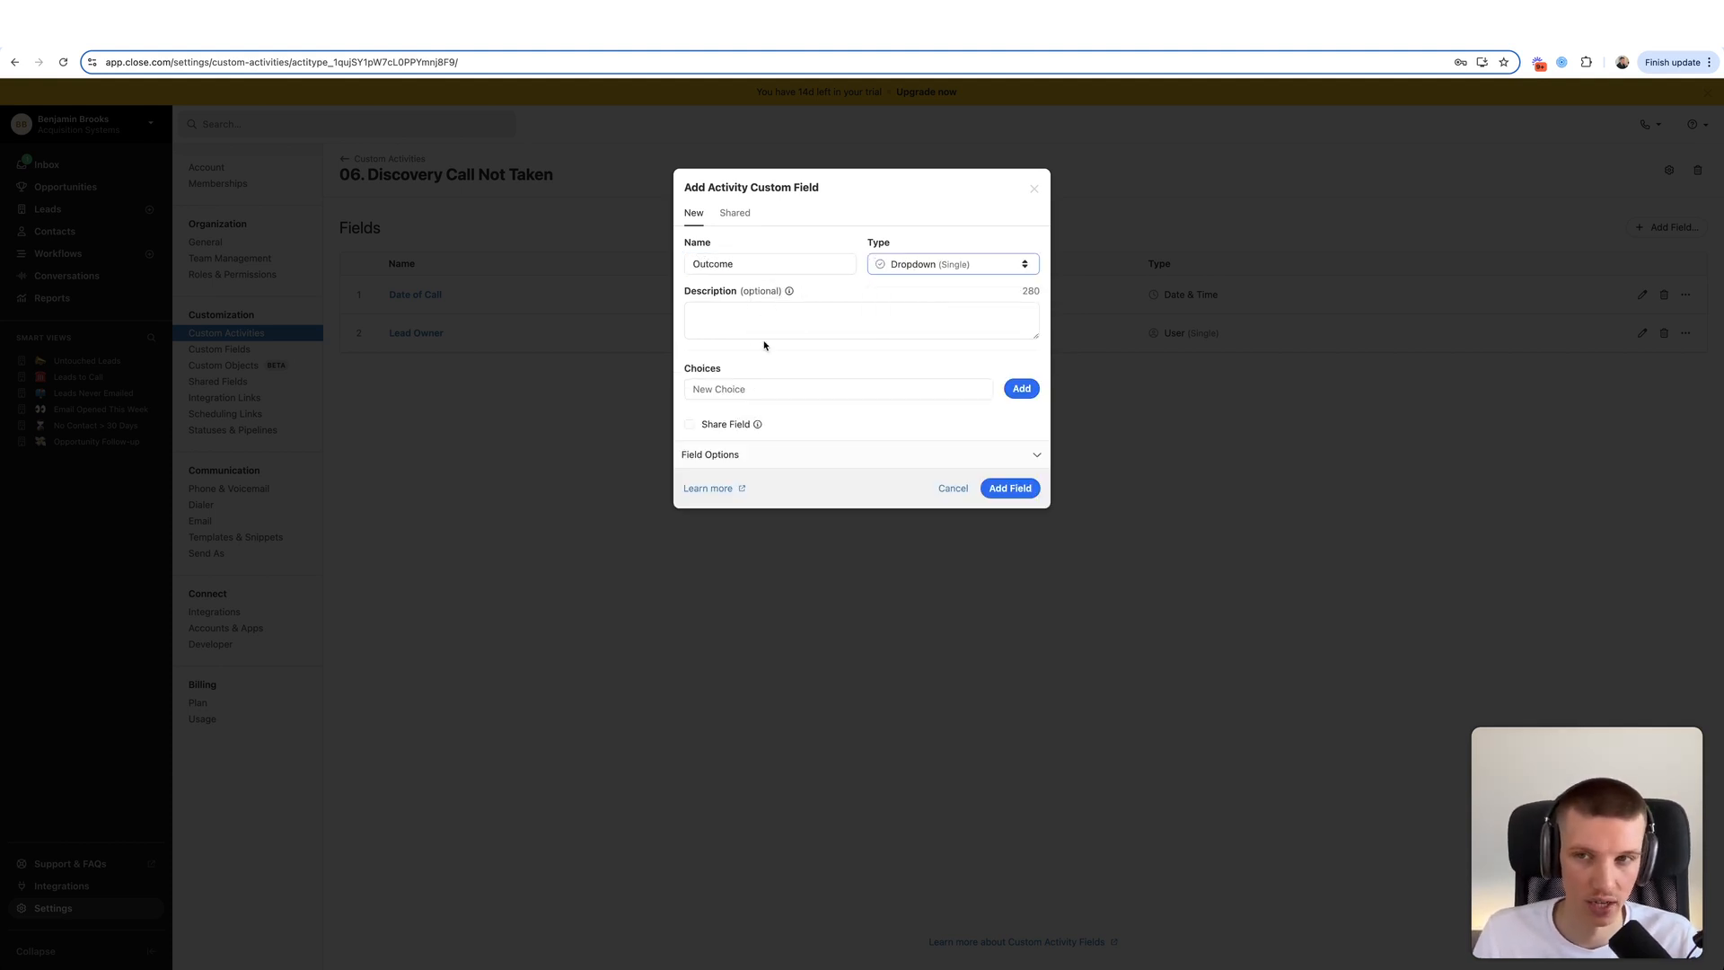
# - Add Outcome choices Bad Data, Cancelled, Rescheduled and No Show, then save the field
pyautogui.click(767, 391)
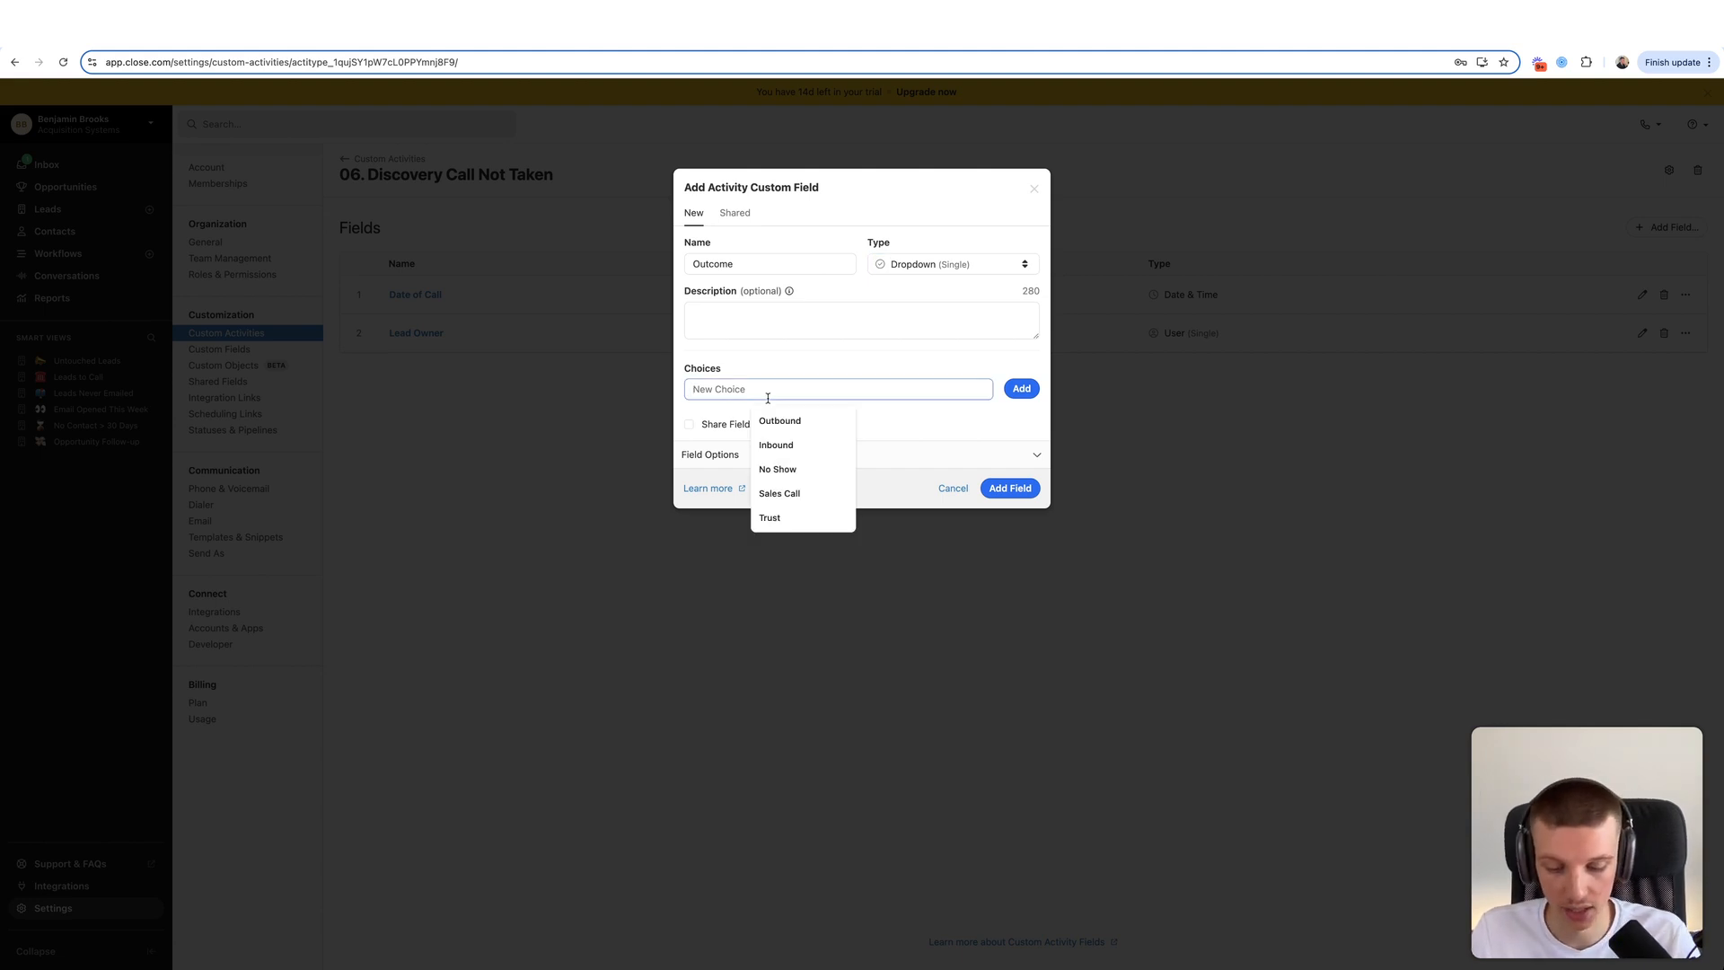
pyautogui.write('Bad Data')
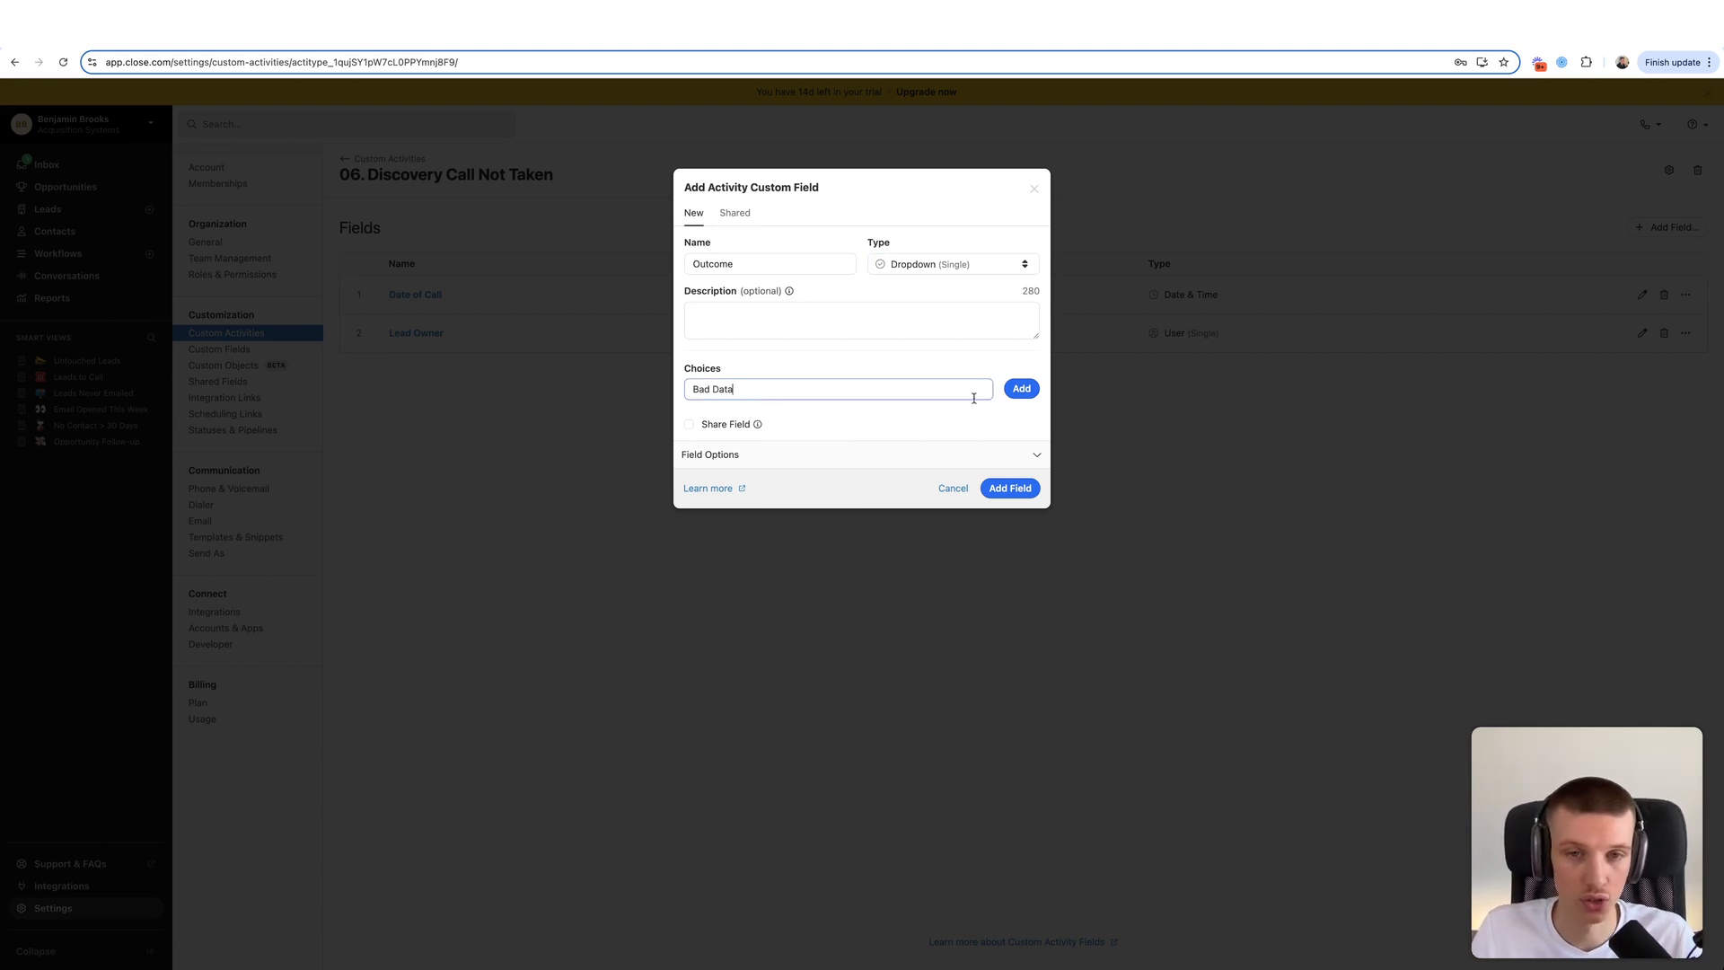
pyautogui.press('Return')
pyautogui.write('Cancl')
pyautogui.write('lled')
pyautogui.click(1021, 388)
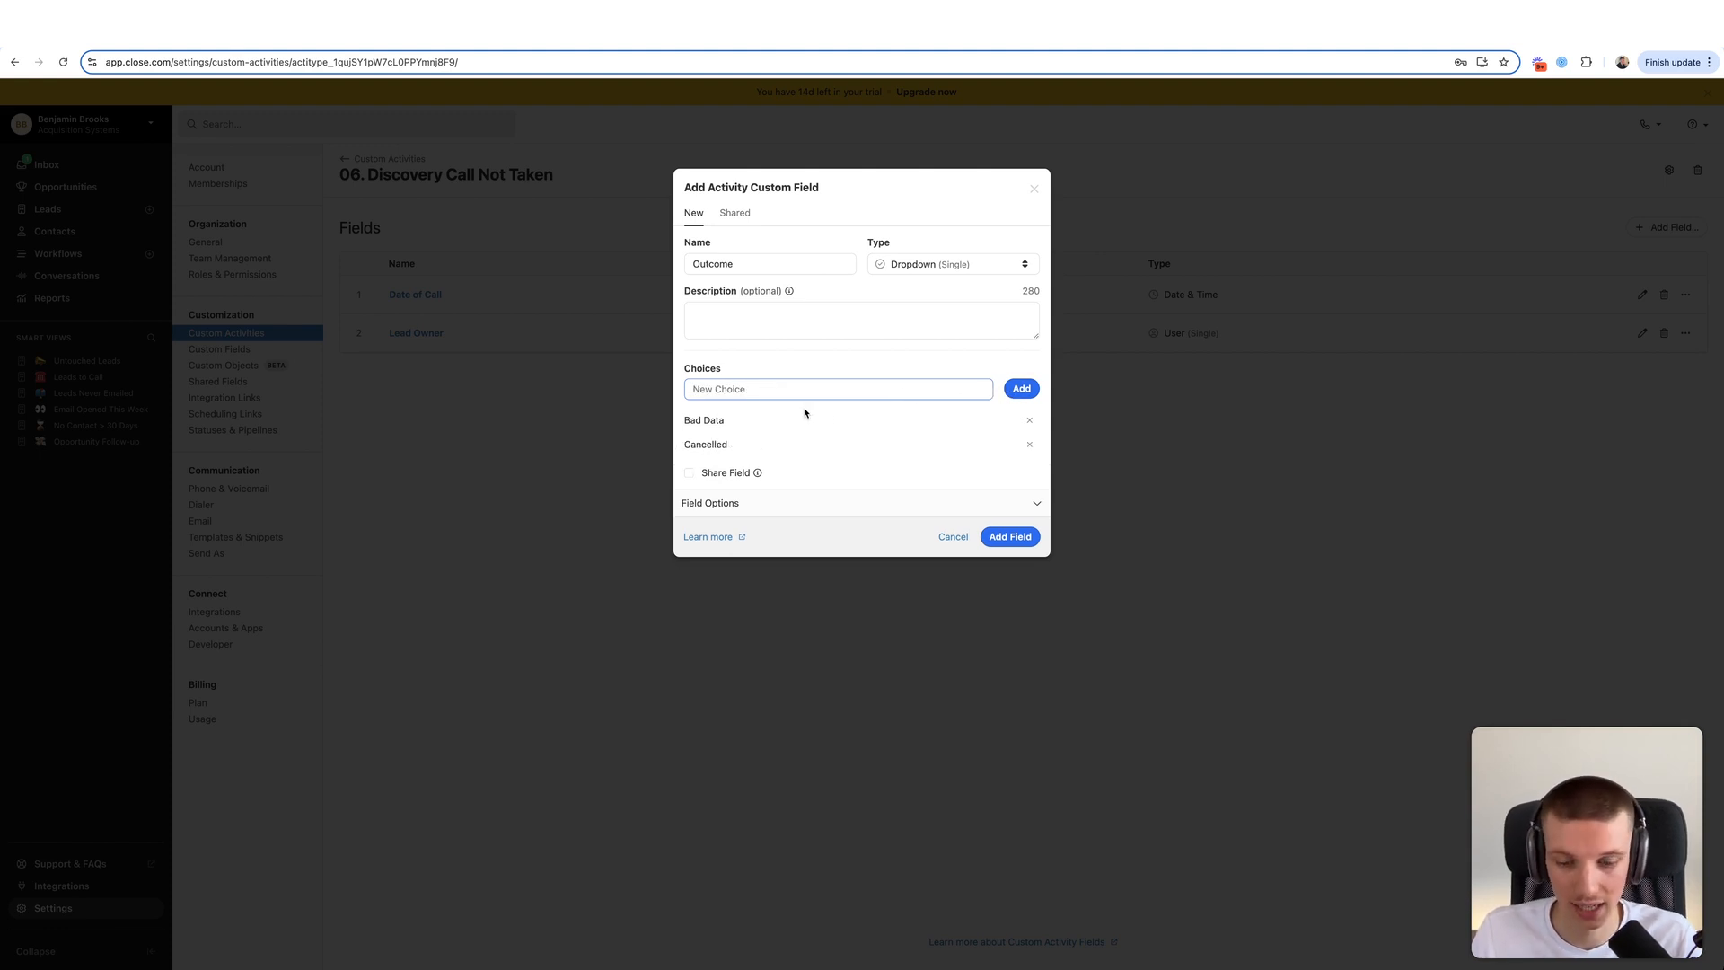
pyautogui.write('R')
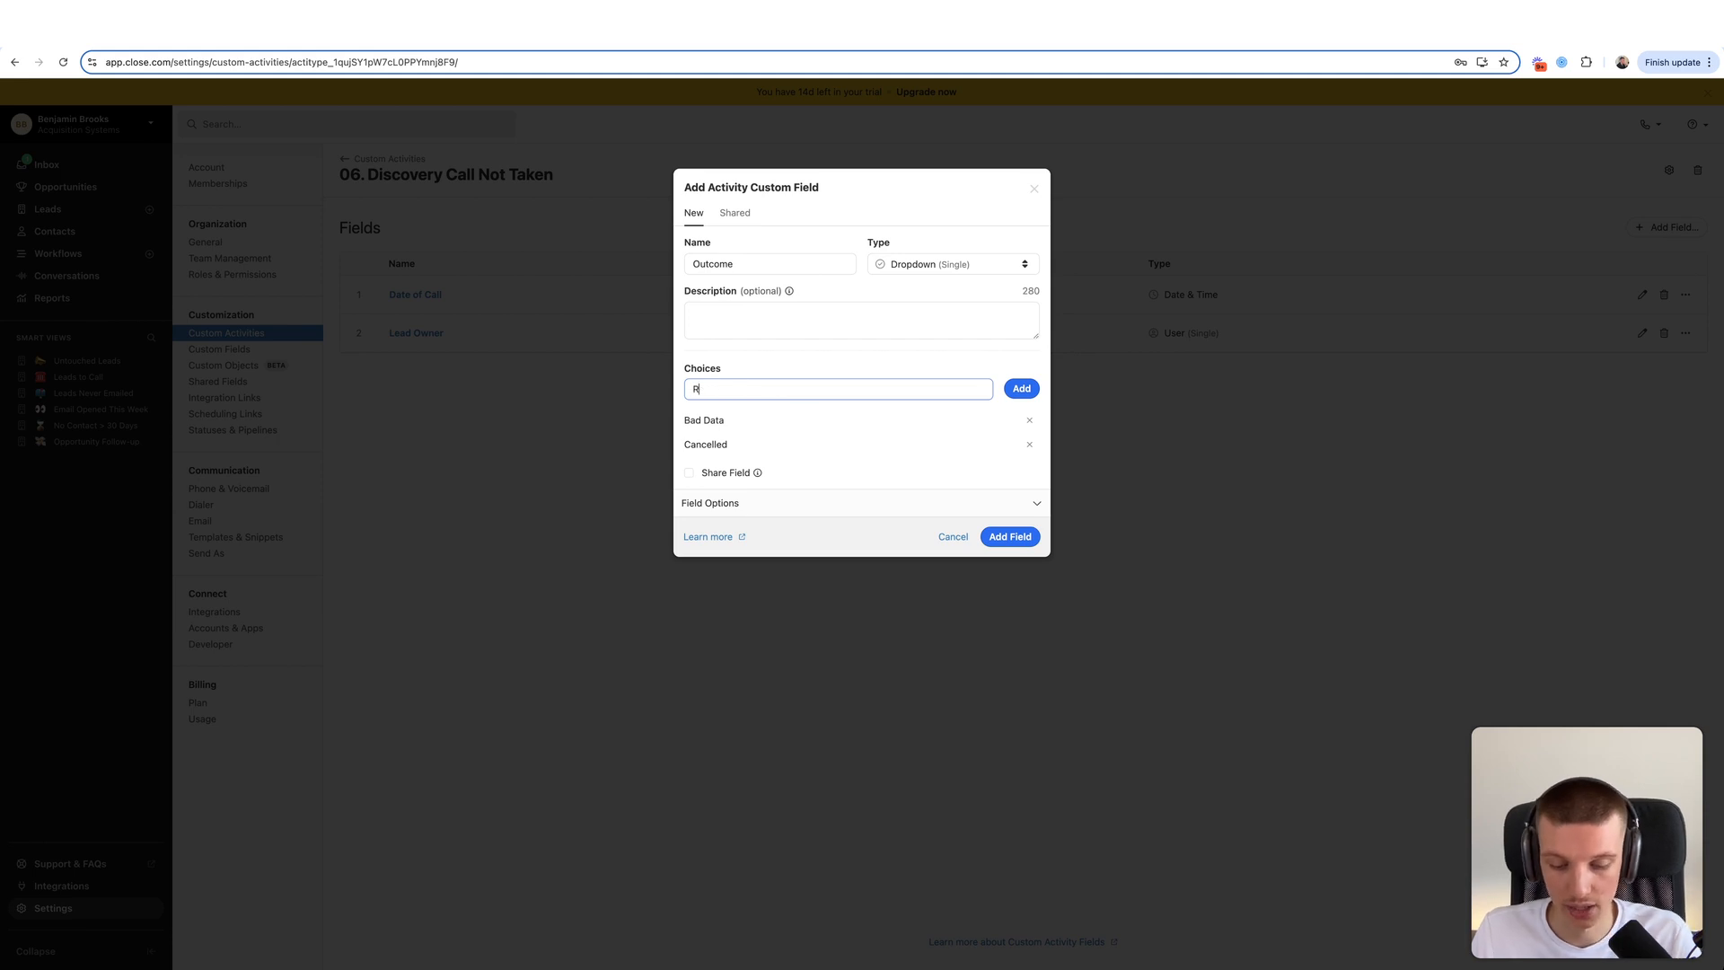
pyautogui.write('es')
pyautogui.press('BackSpace')
pyautogui.write('esc')
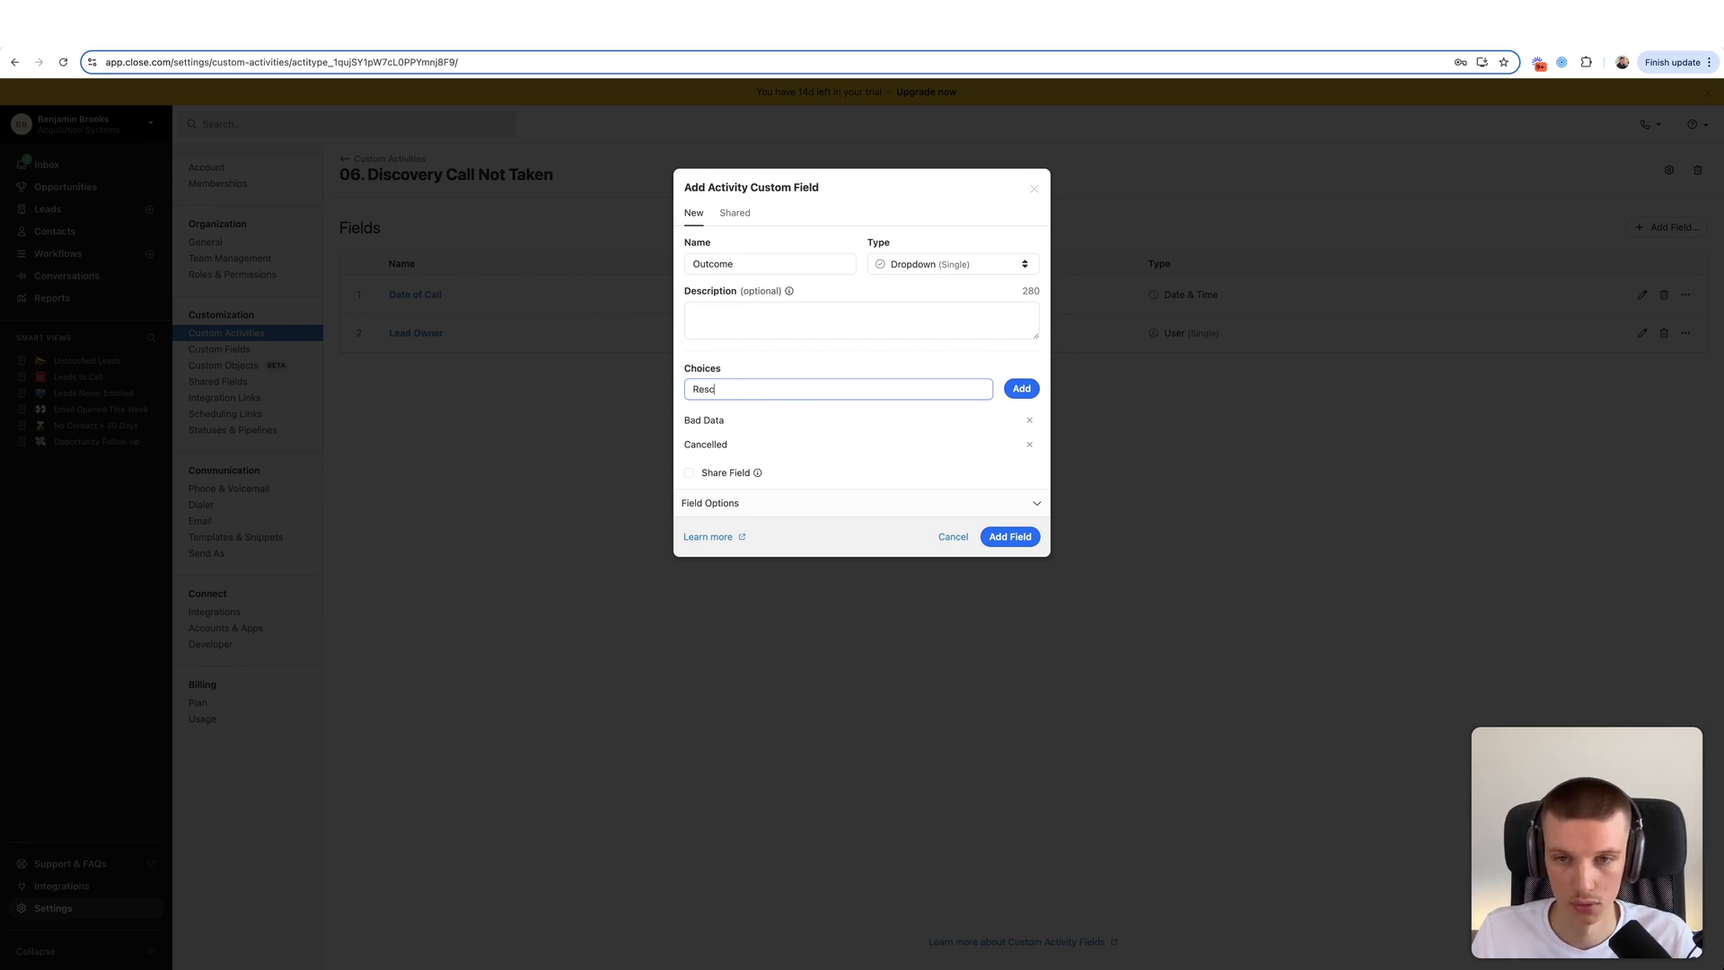
pyautogui.write('heduled')
pyautogui.press('Return')
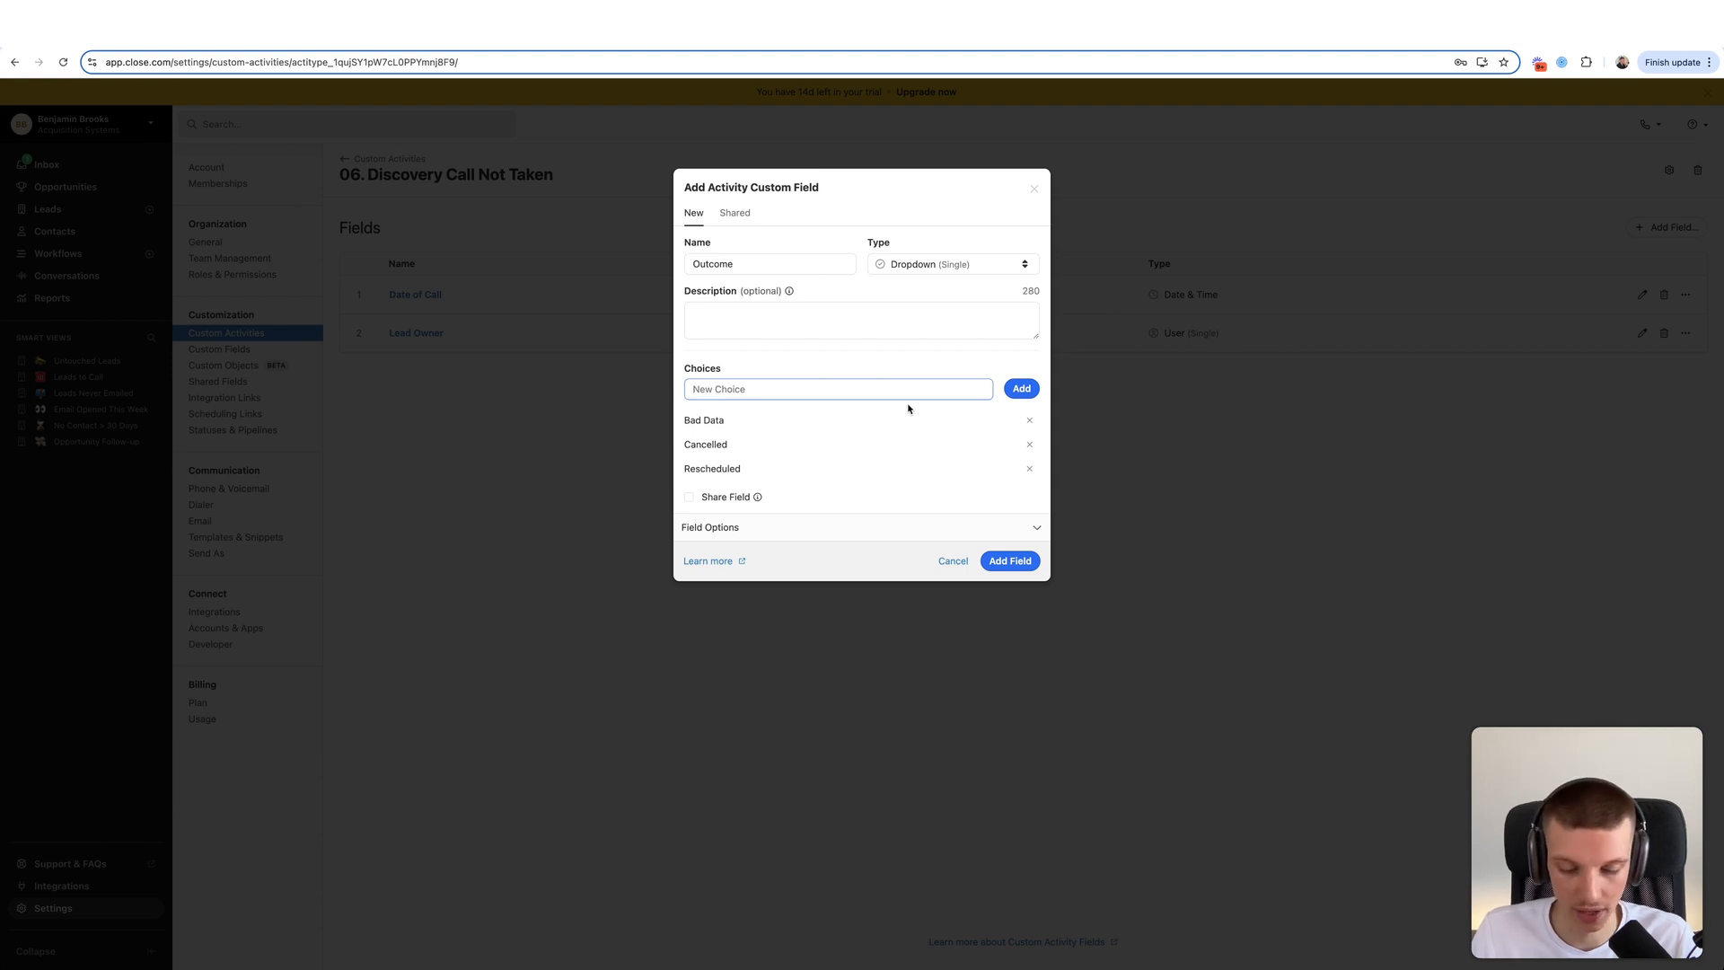
pyautogui.write('No Show')
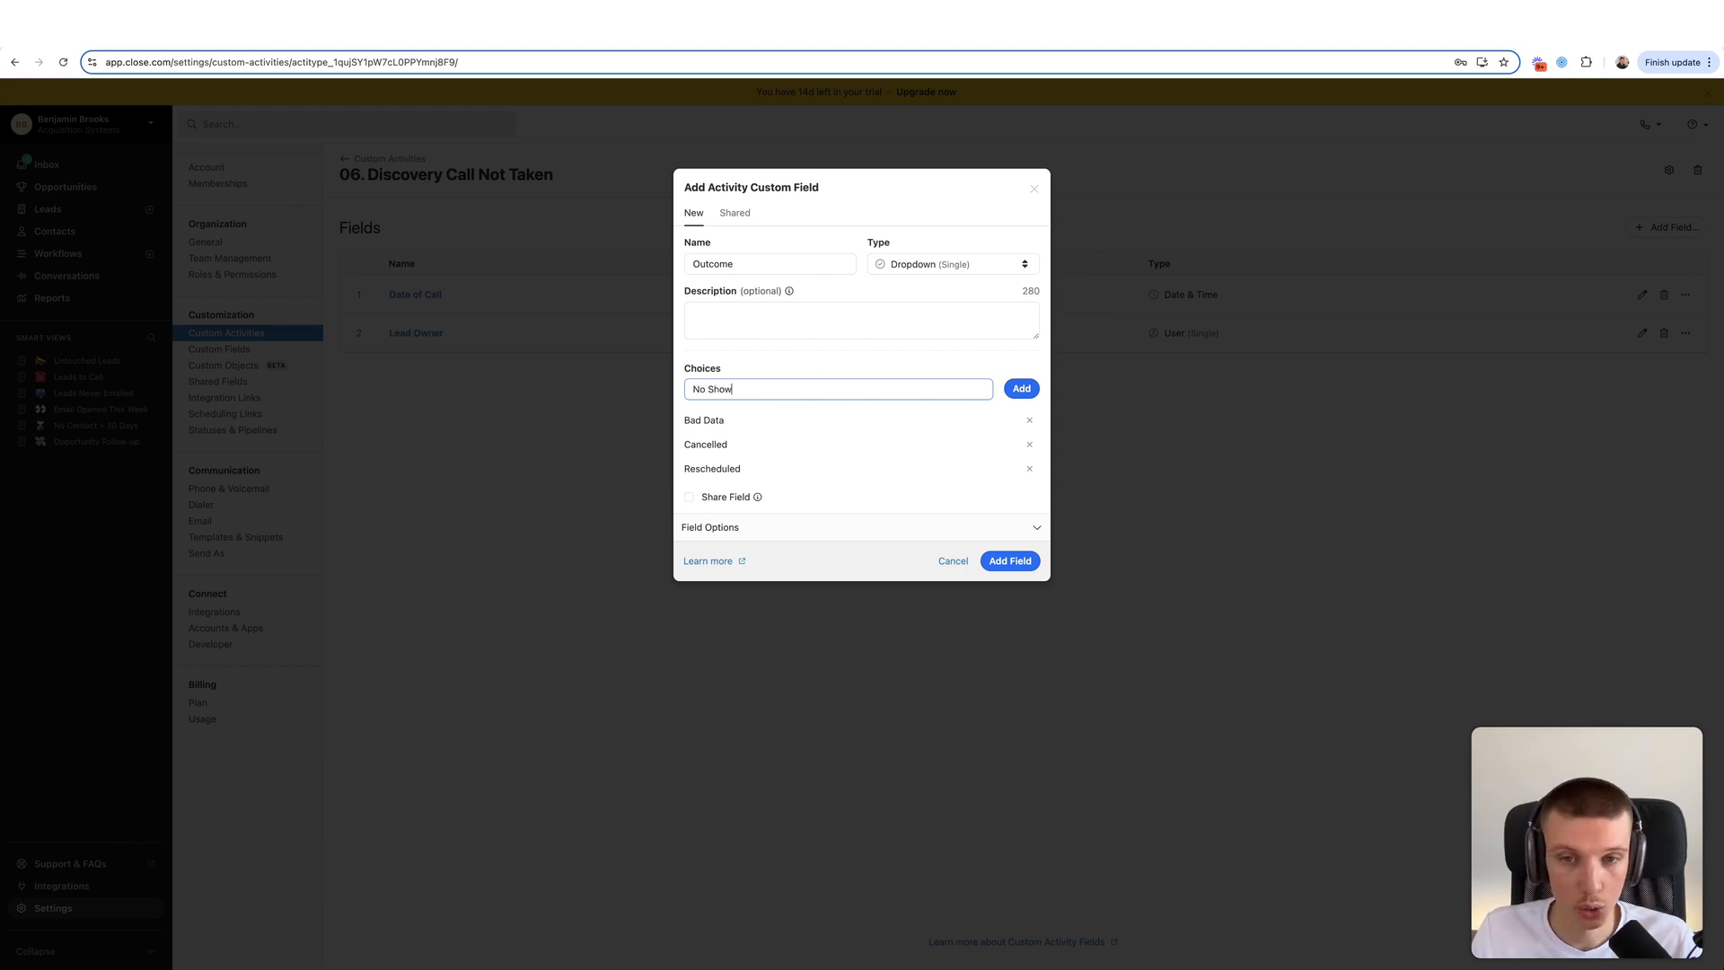
pyautogui.click(1006, 389)
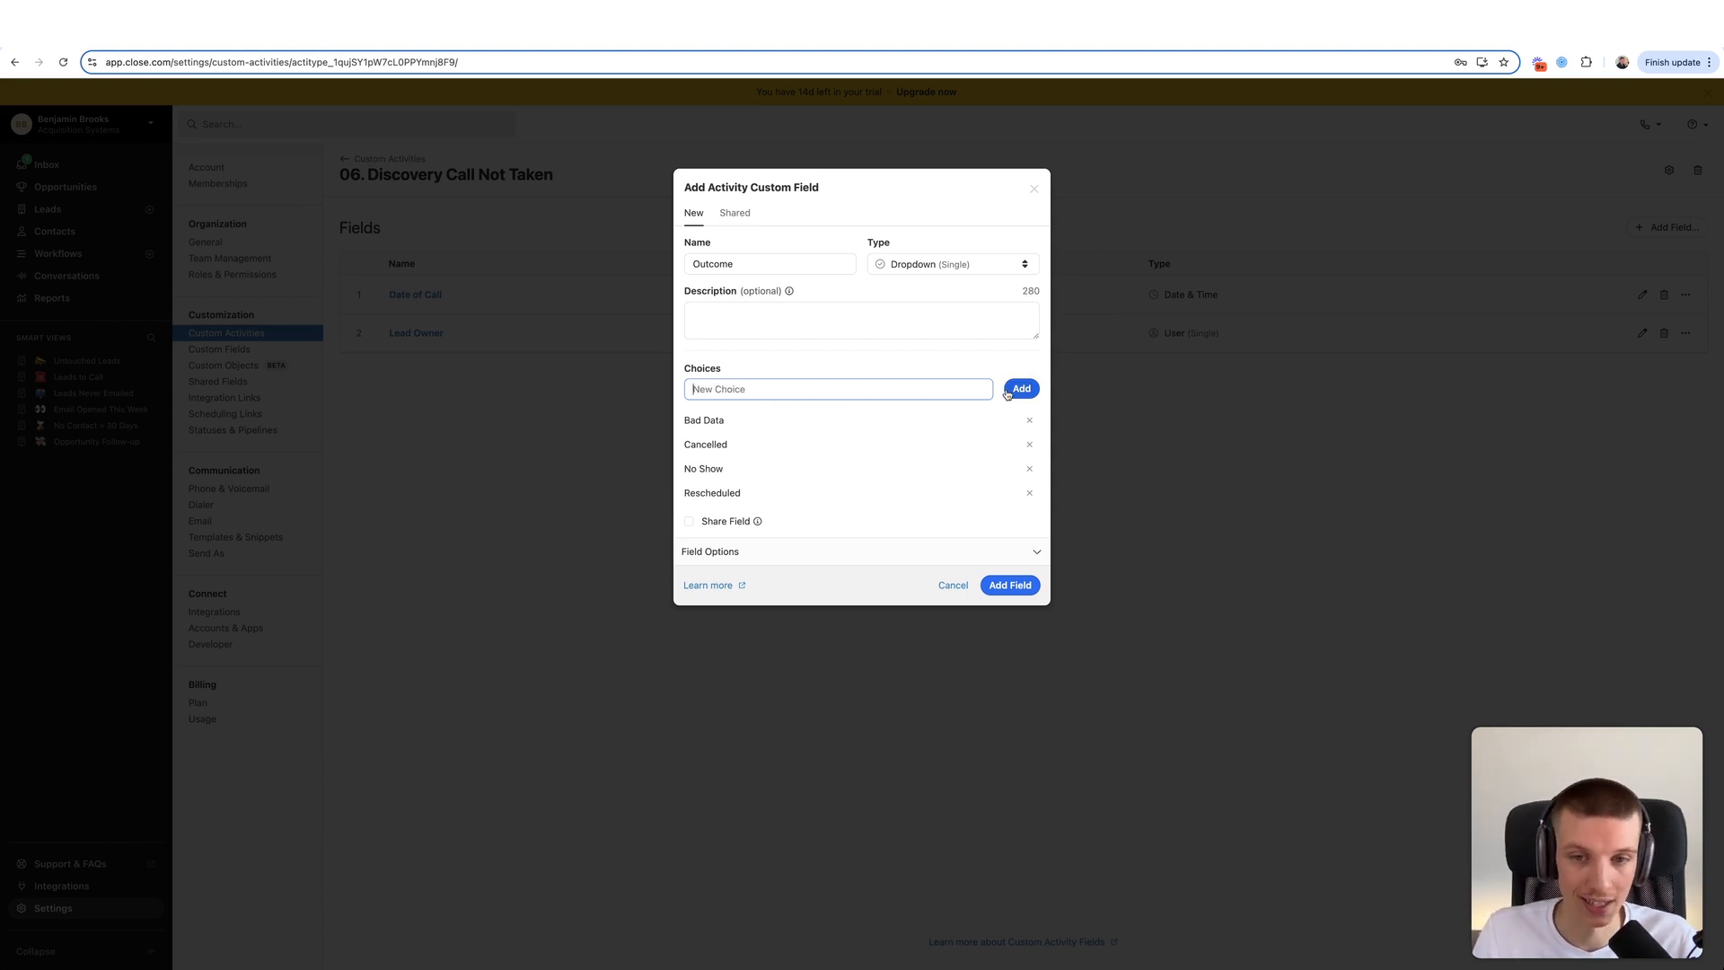
pyautogui.click(1010, 584)
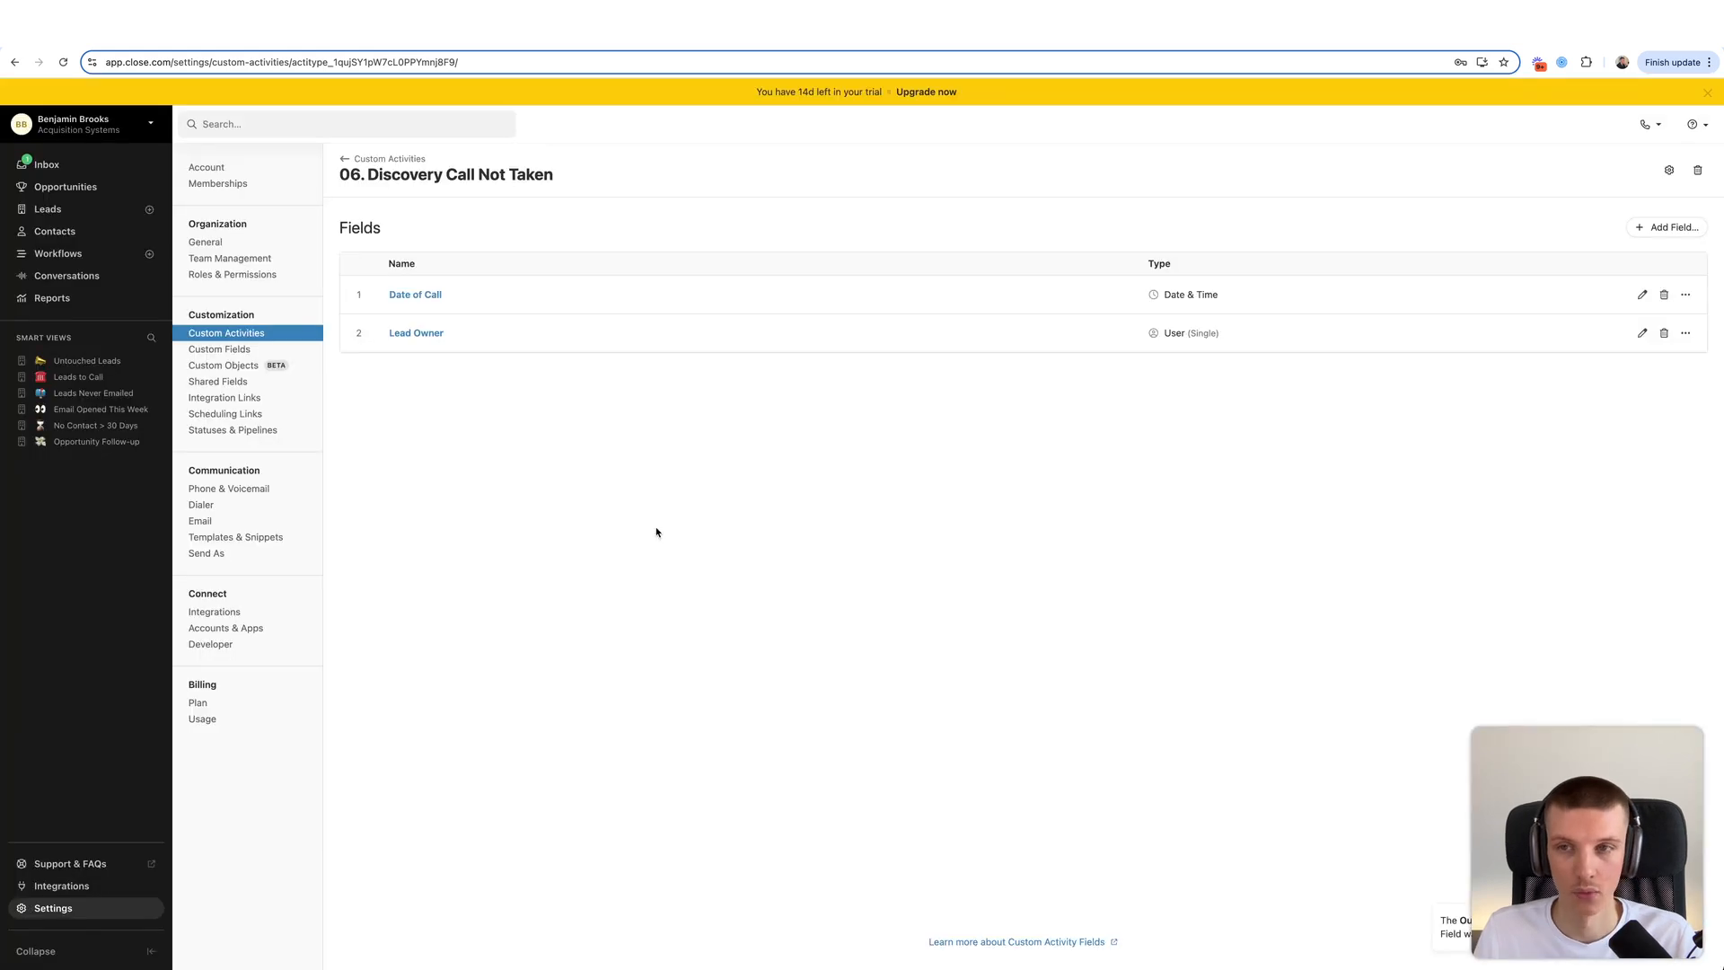
# - Start logging a 06. Discovery Call Not Taken activity on the example lead
pyautogui.click(109, 168)
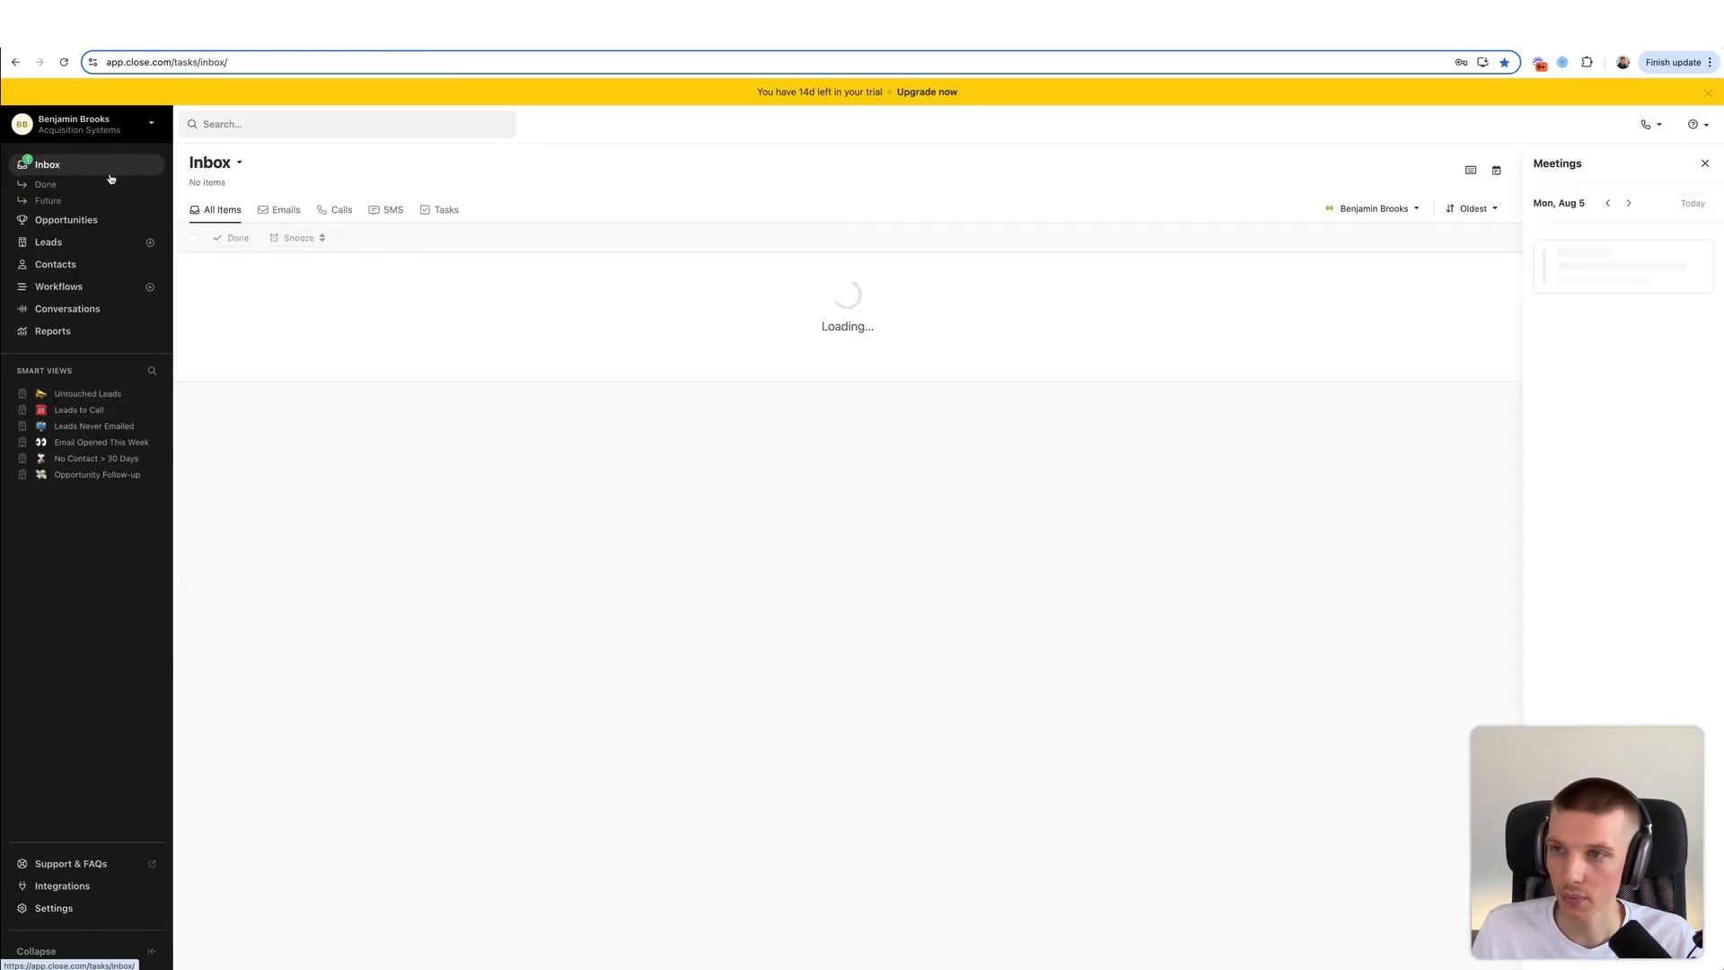
pyautogui.click(241, 269)
pyautogui.click(756, 169)
pyautogui.click(989, 299)
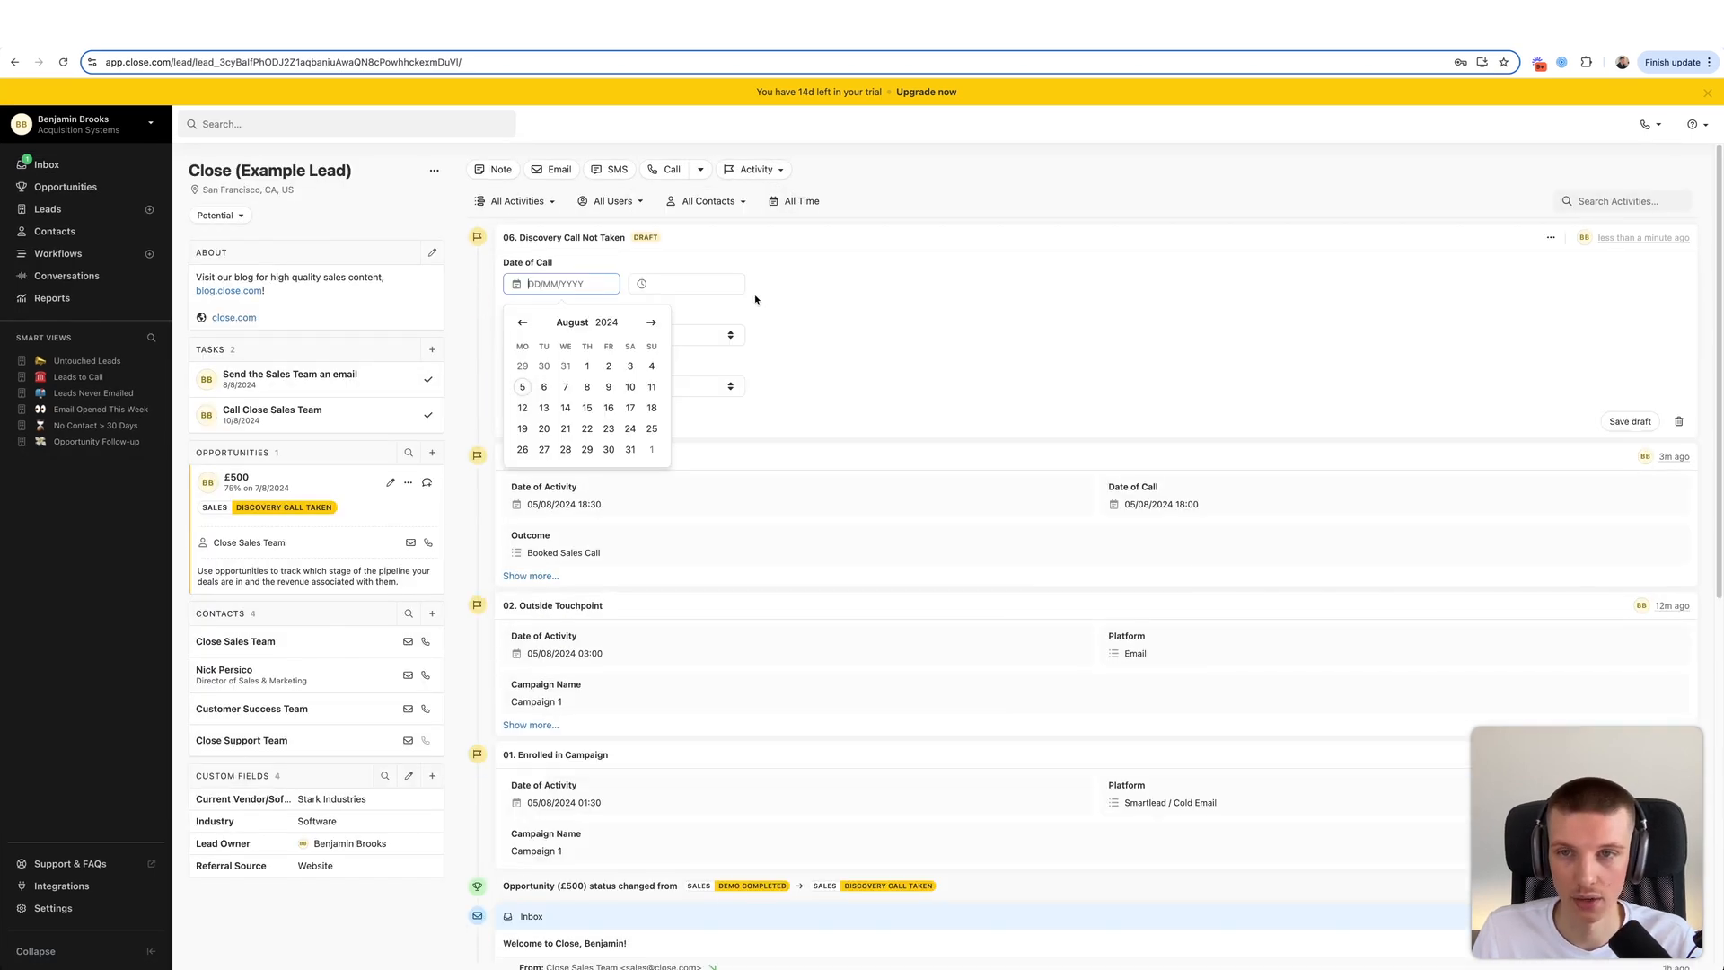
# - Set the call to 05/08/2024 03:30, assign the lead owner, choose No Show, and save
pyautogui.click(531, 384)
pyautogui.click(687, 284)
pyautogui.click(674, 445)
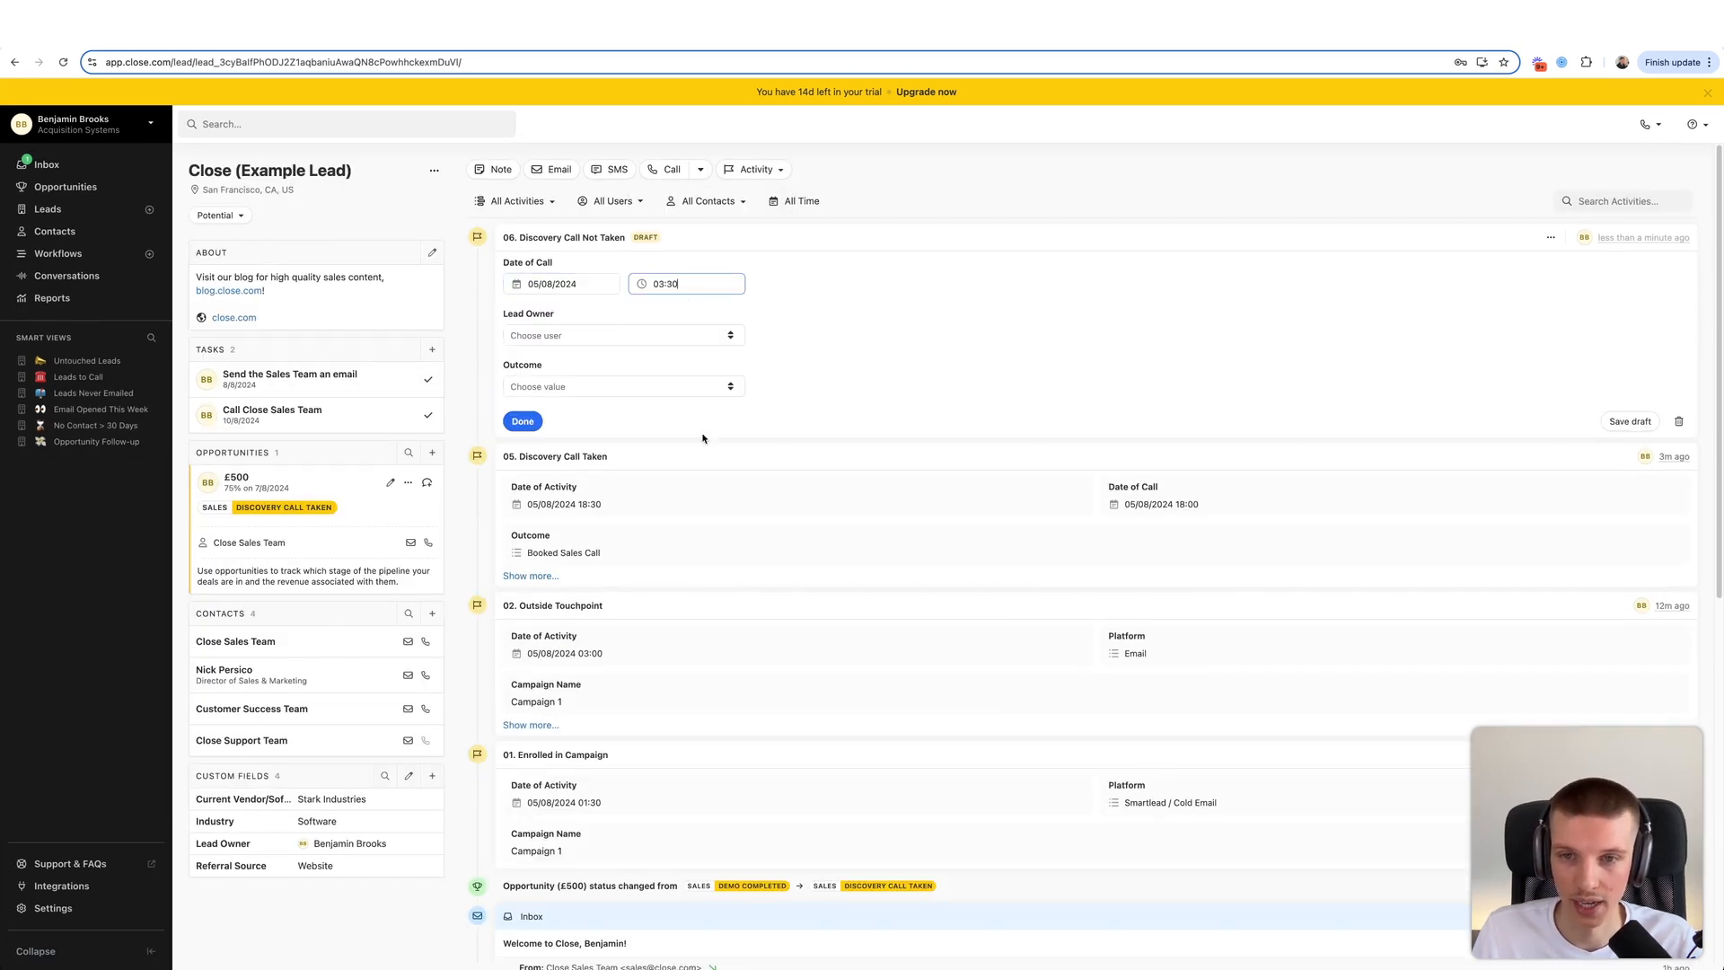
pyautogui.click(661, 339)
pyautogui.click(616, 366)
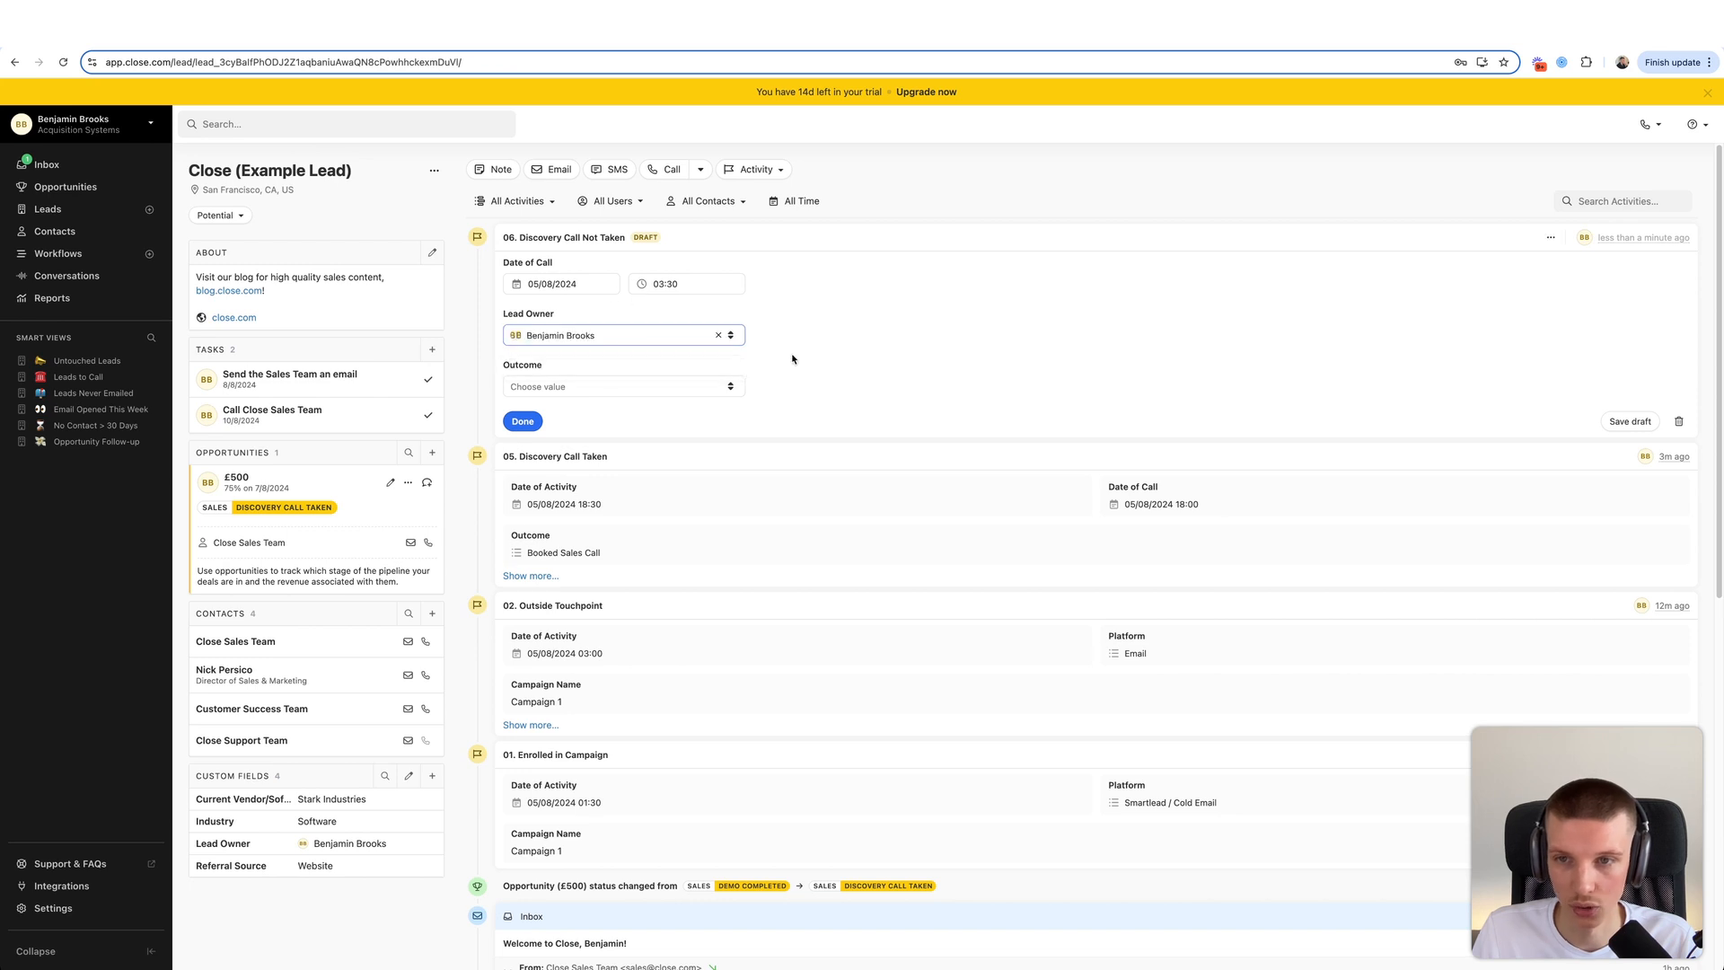
pyautogui.click(630, 386)
pyautogui.click(585, 457)
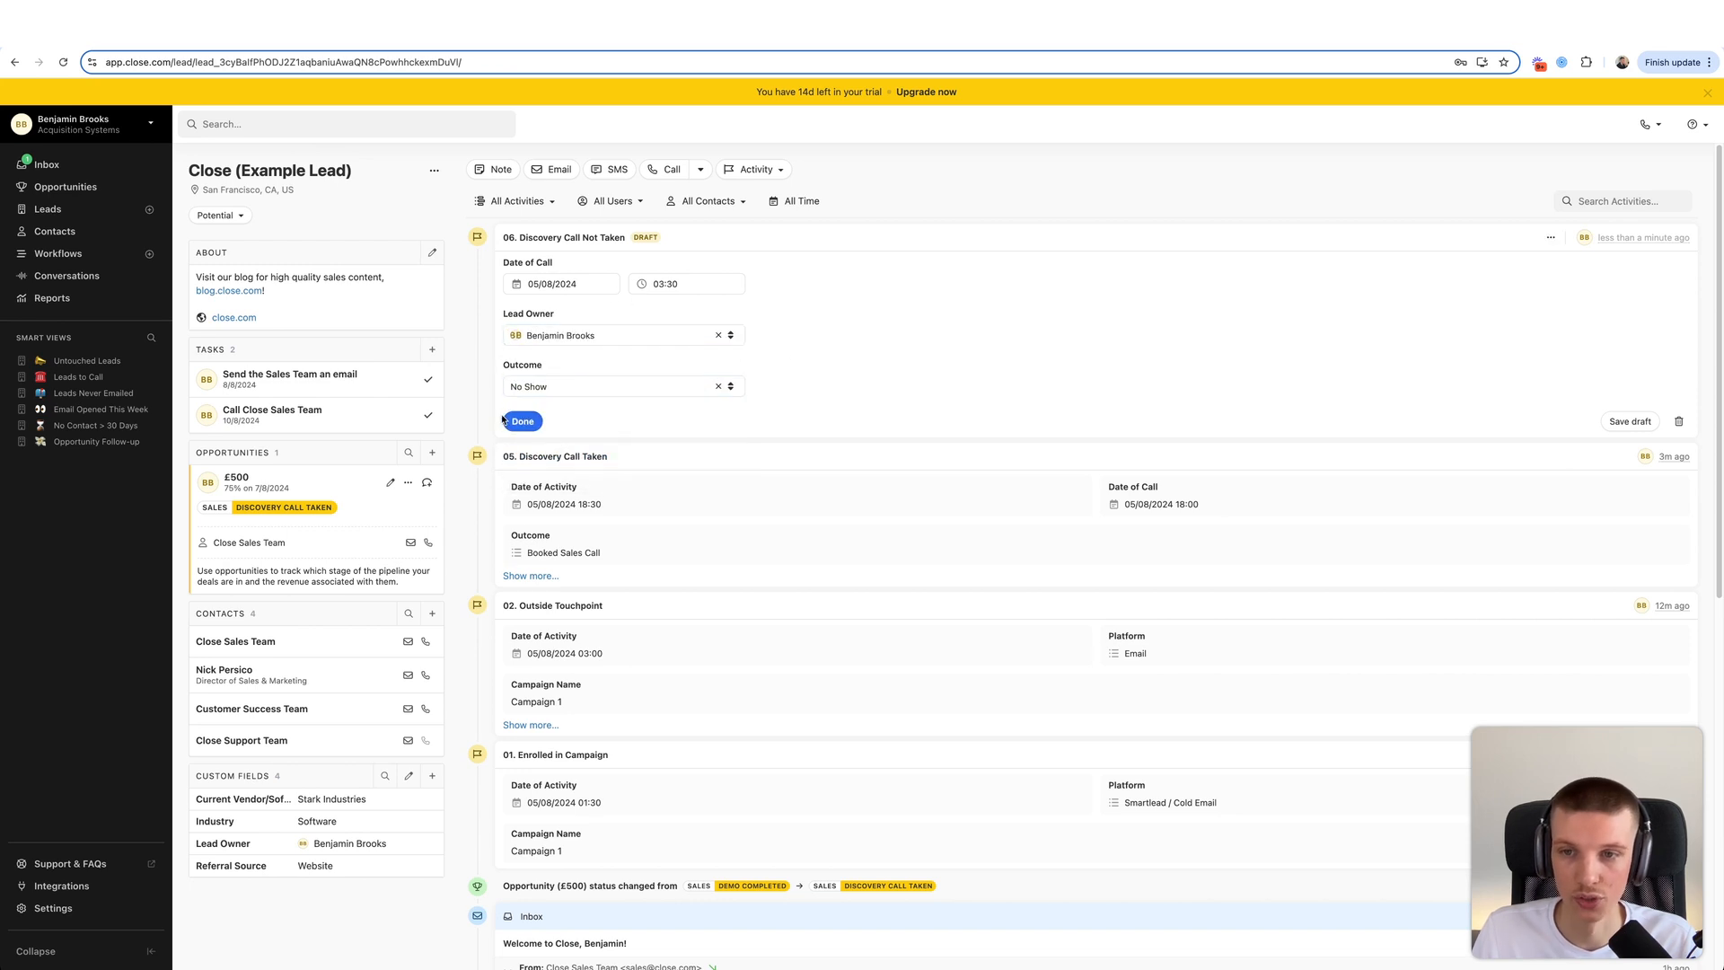
pyautogui.click(524, 422)
pyautogui.scroll(-1, 615, 460)
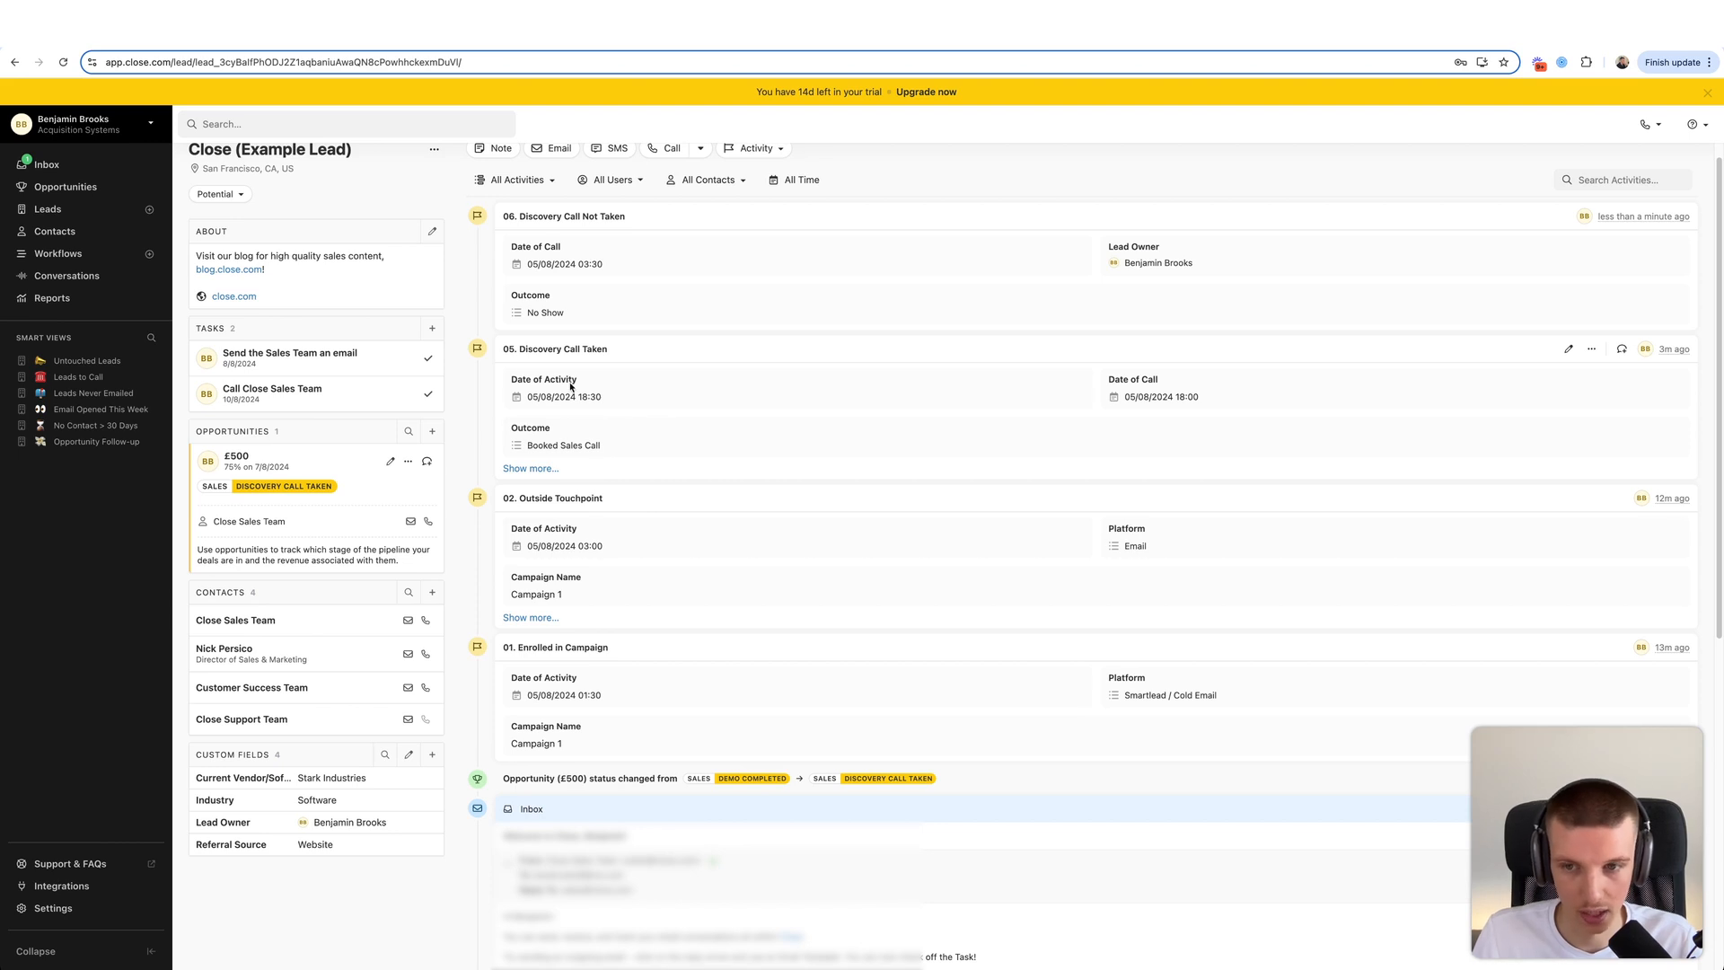
pyautogui.scroll(1, 541, 378)
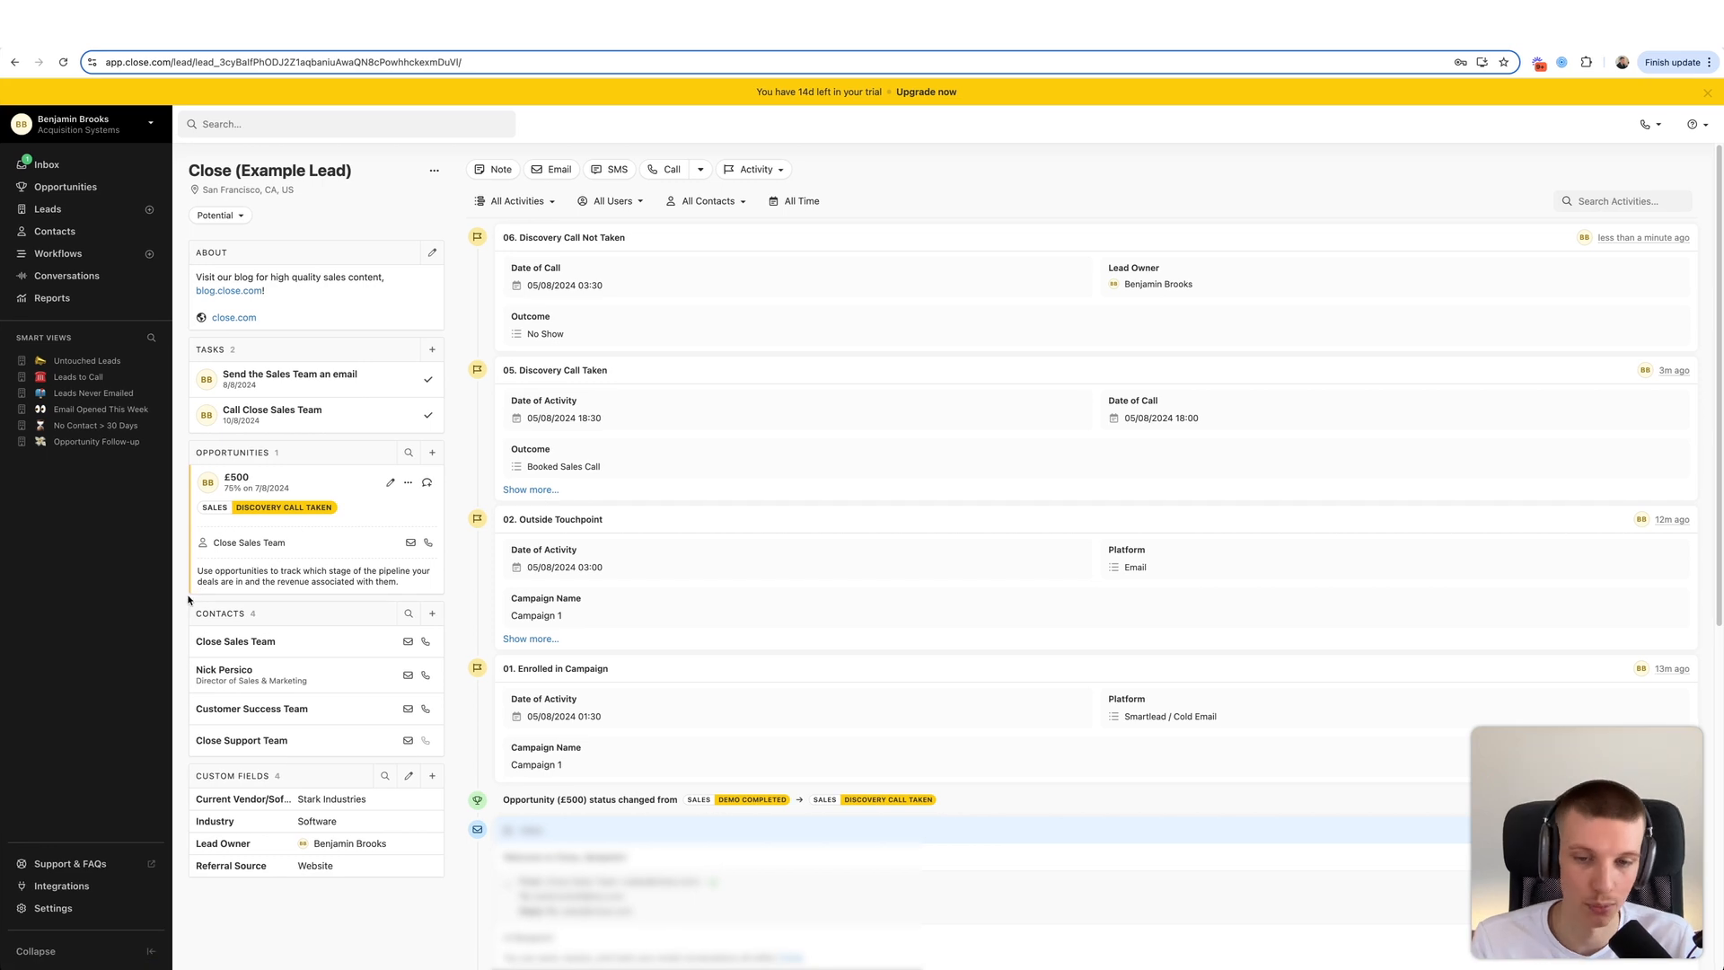
# - Go to Settings > Custom Activities and create the 07. Sales Call Booked activity type
pyautogui.click(65, 909)
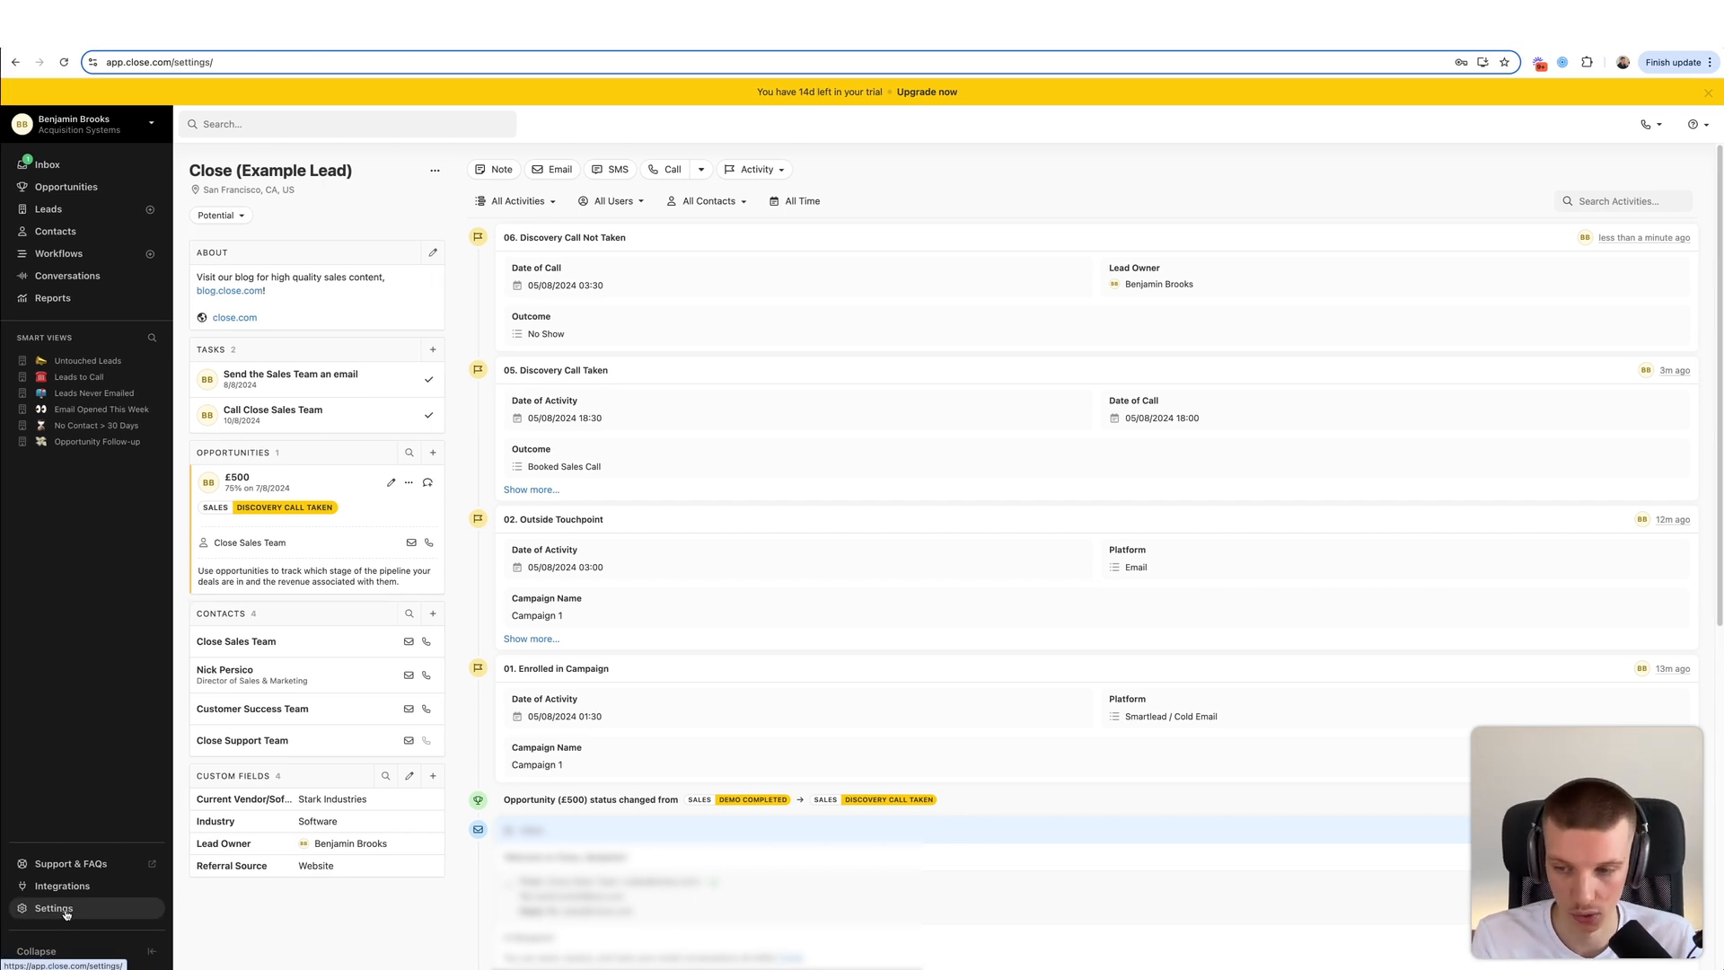
pyautogui.click(210, 335)
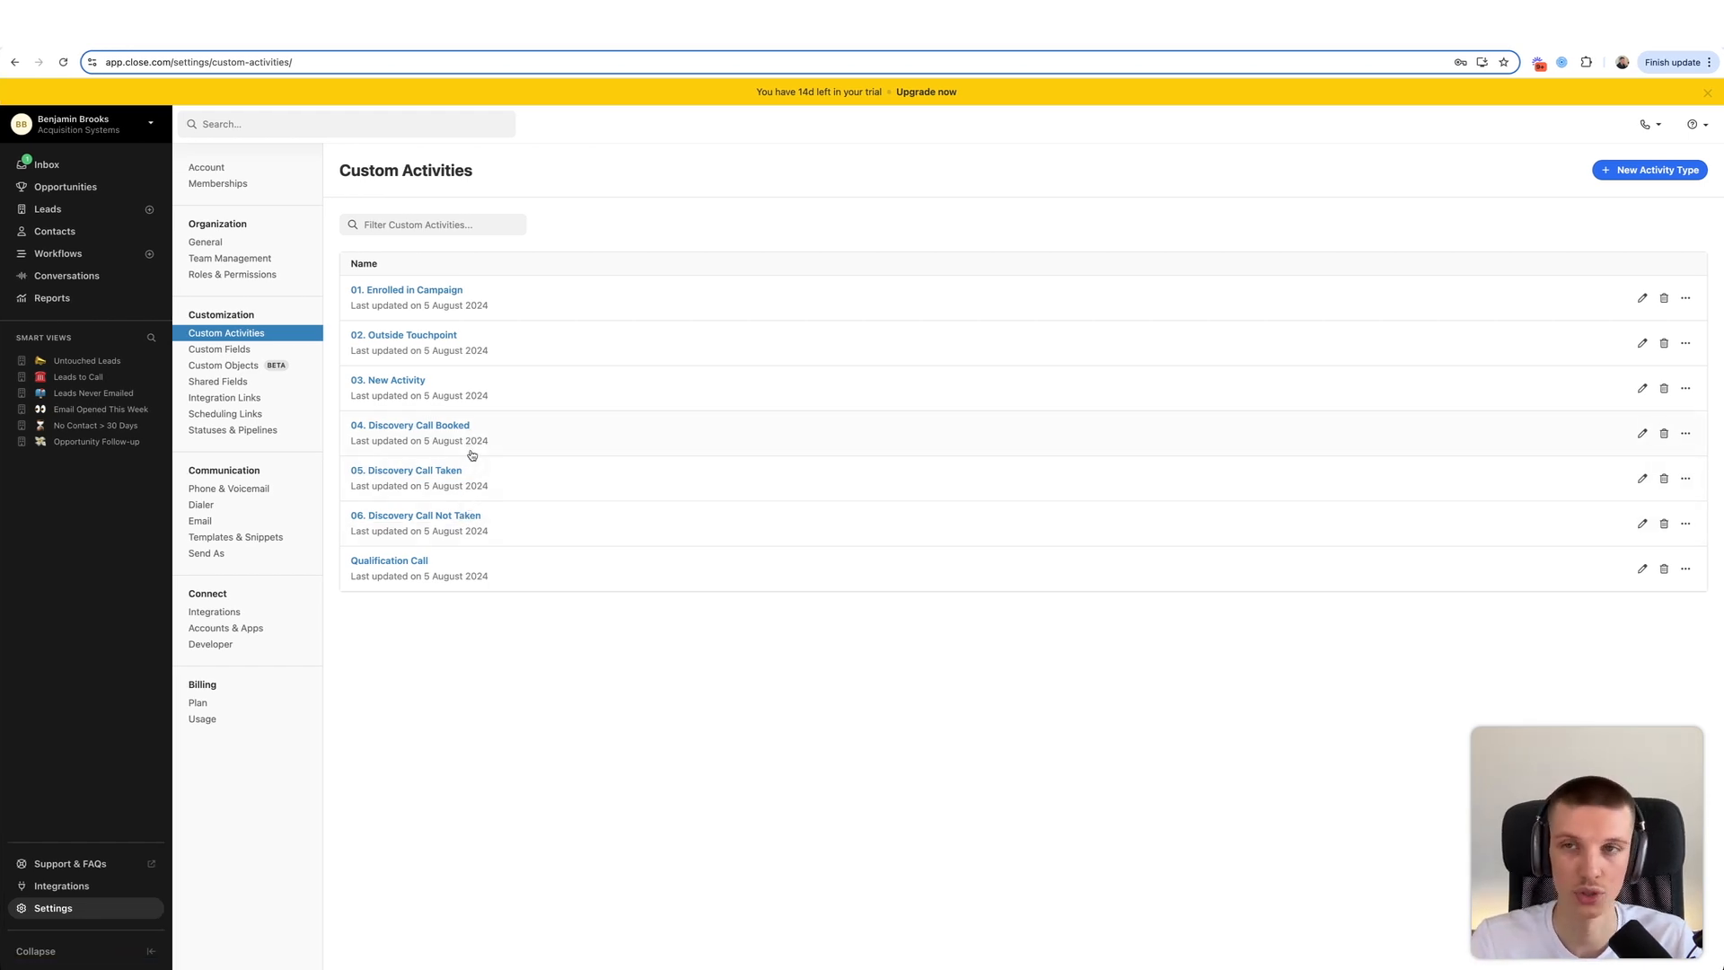
pyautogui.click(1646, 170)
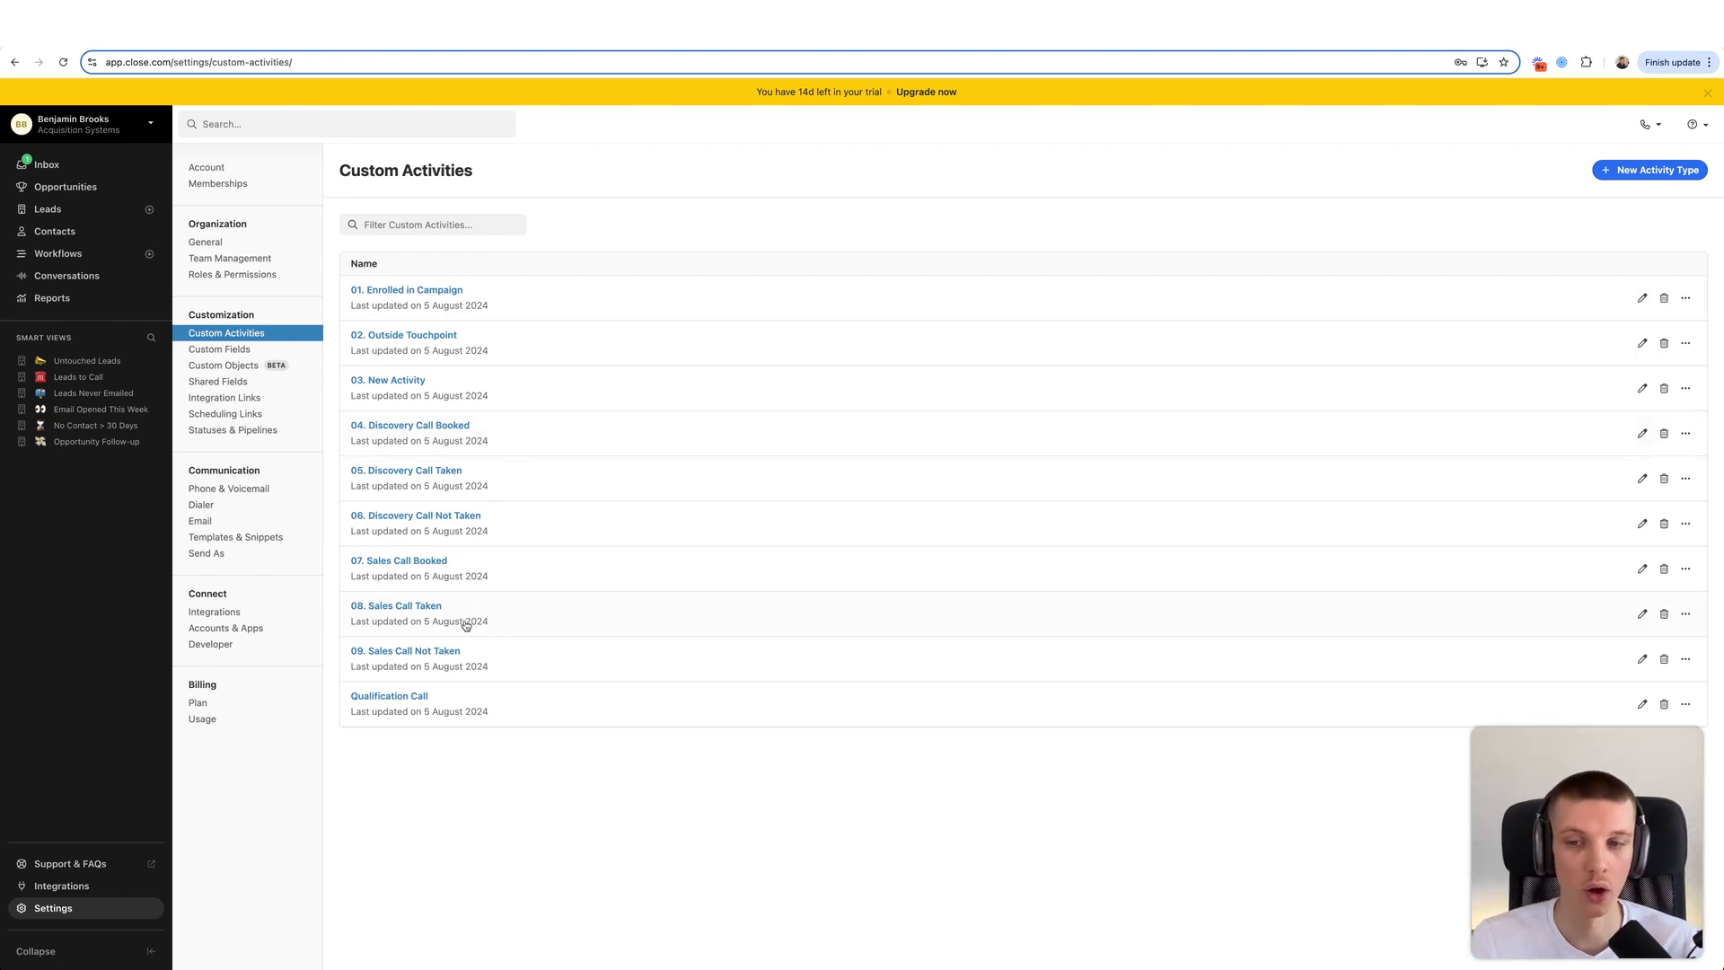
# - Review the fields of 07. Sales Call Booked and 08. Sales Call Taken, inspecting Objections unchanged
pyautogui.click(488, 562)
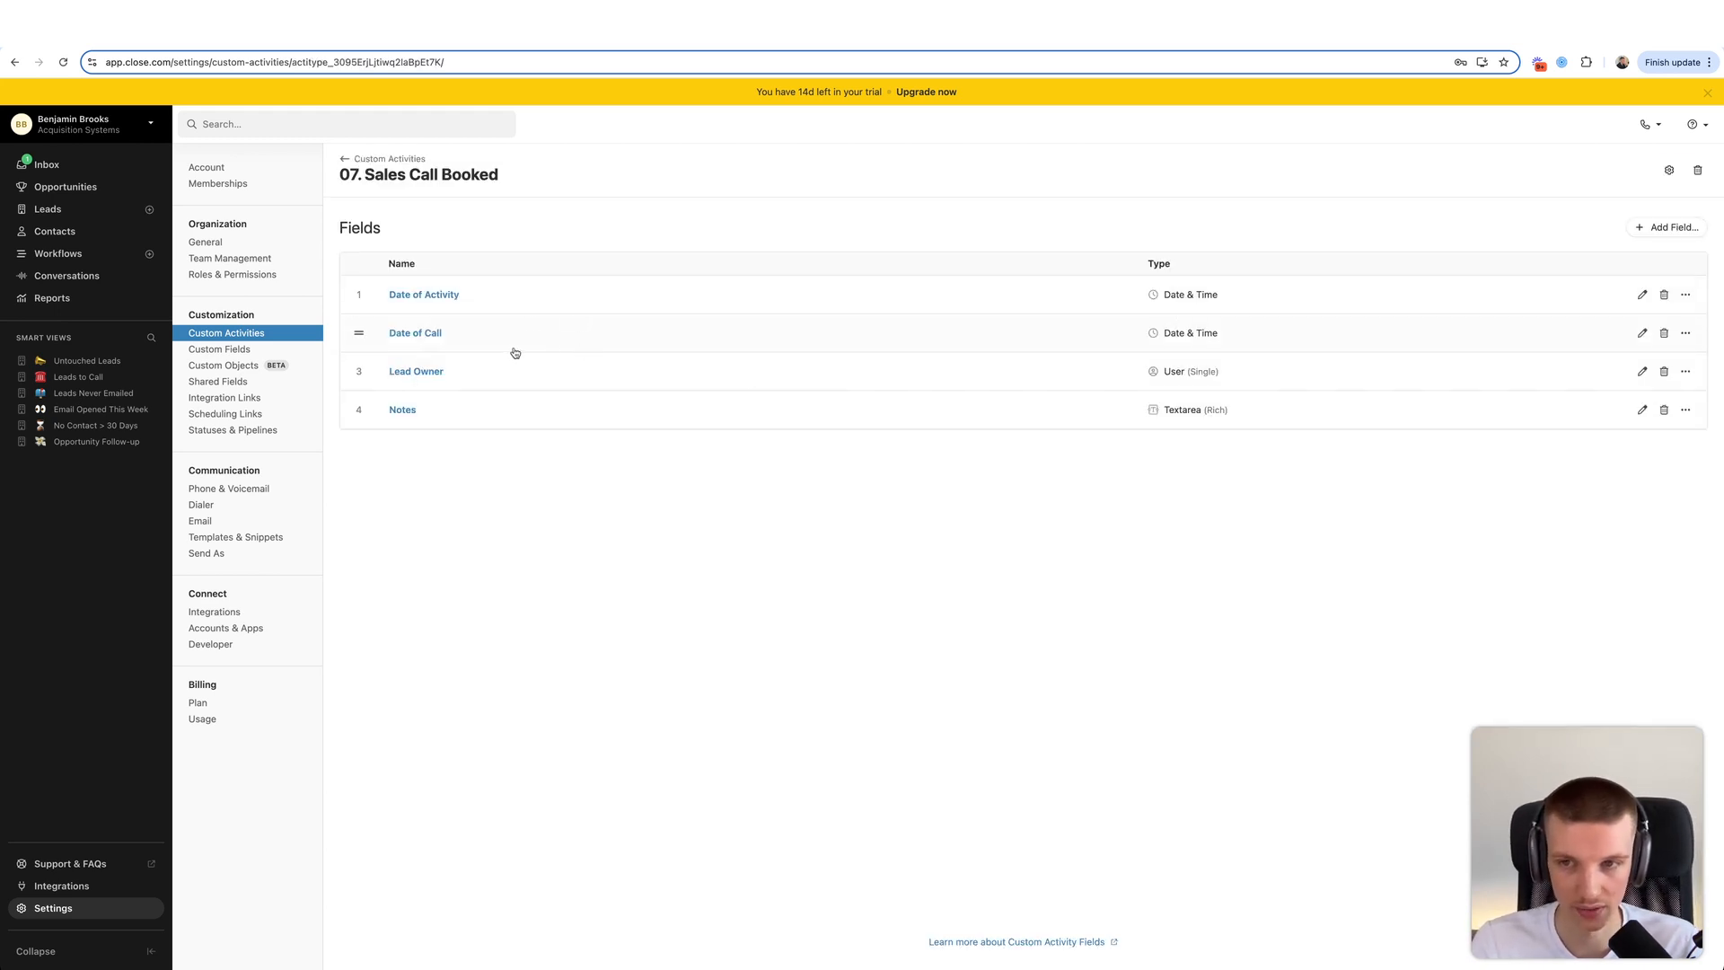
pyautogui.click(377, 159)
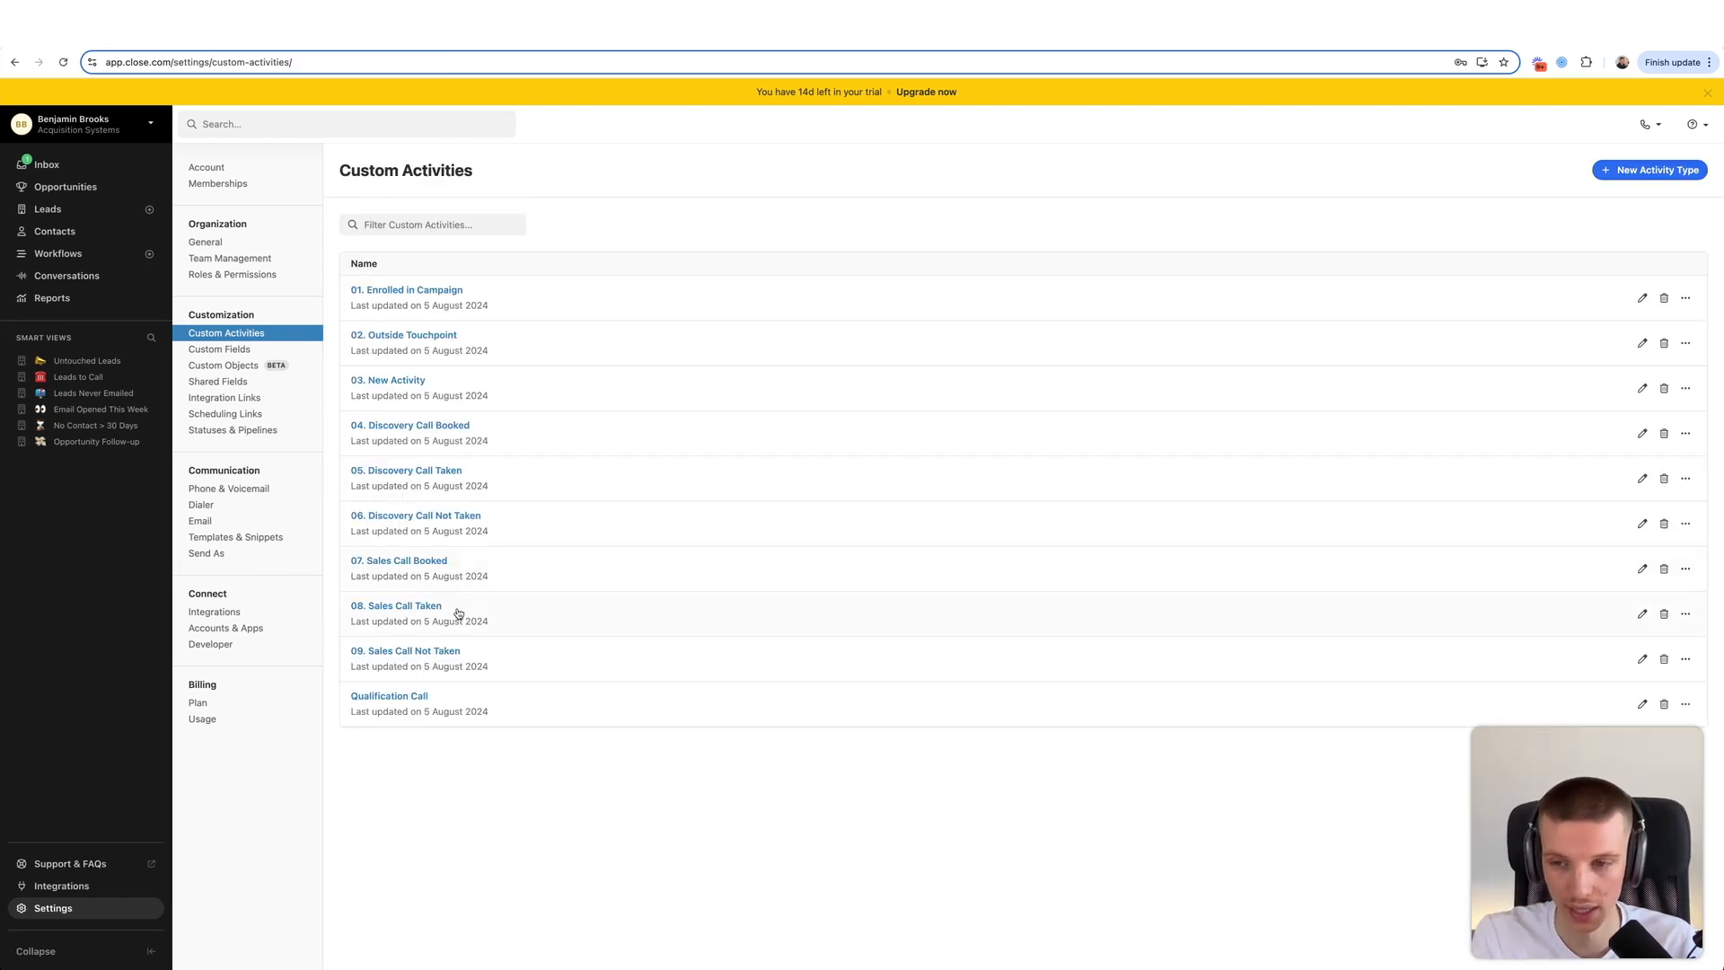
pyautogui.click(445, 605)
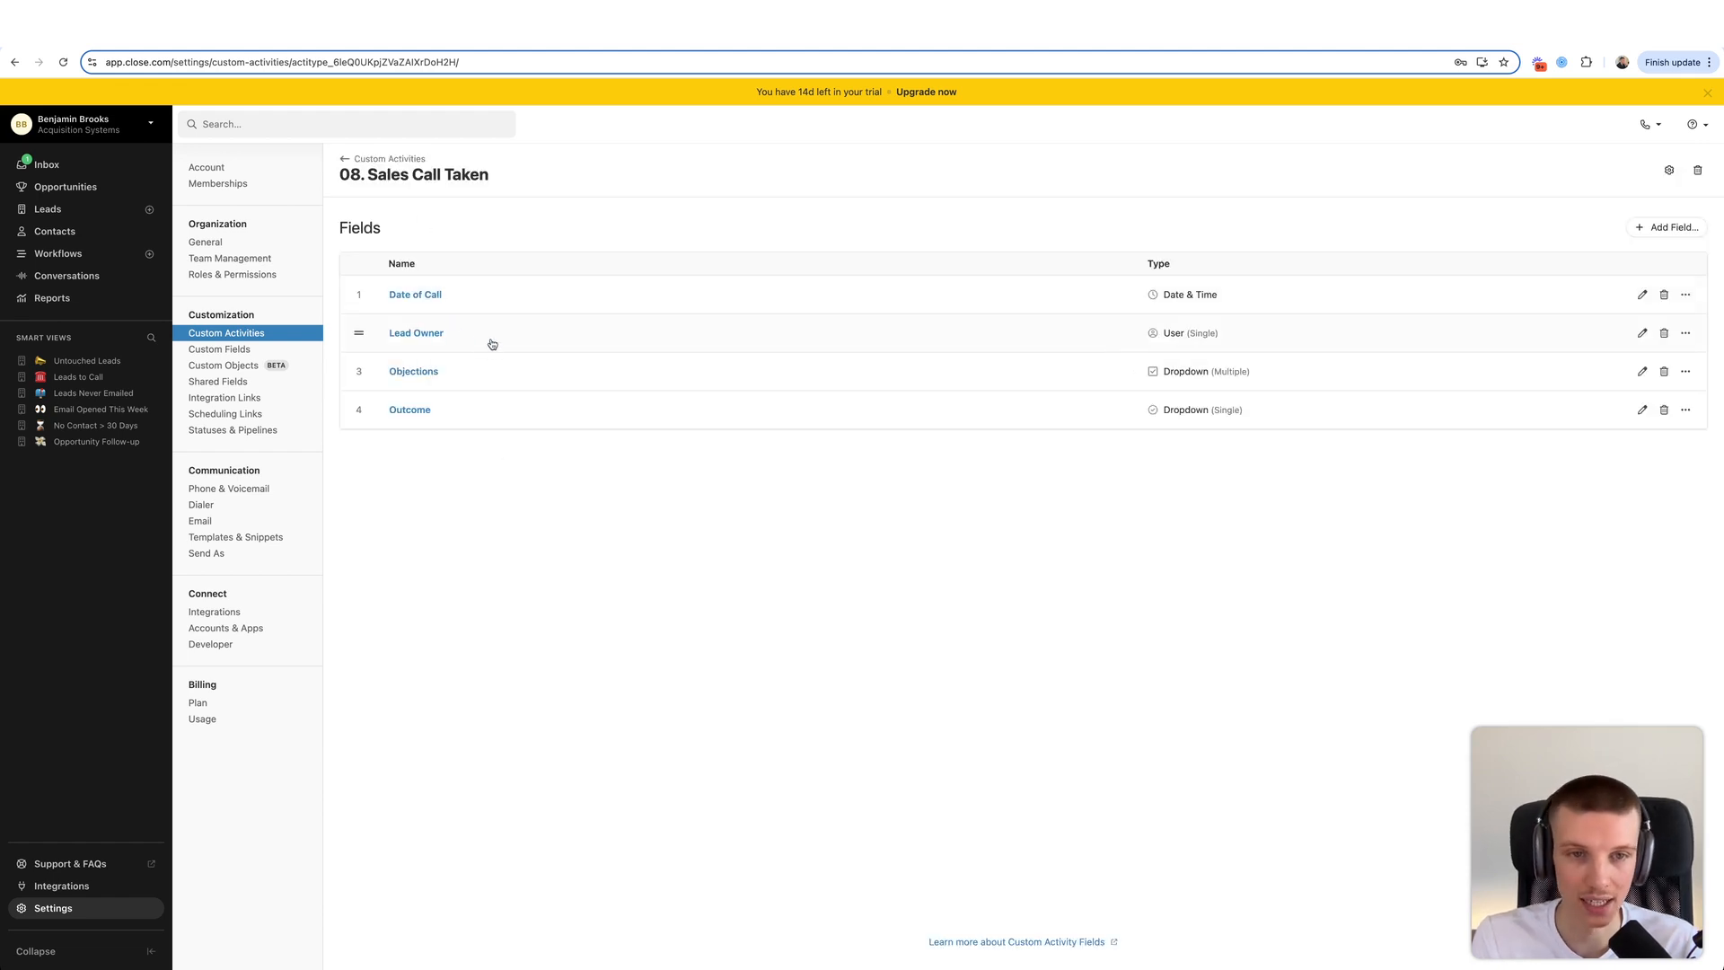
pyautogui.click(531, 378)
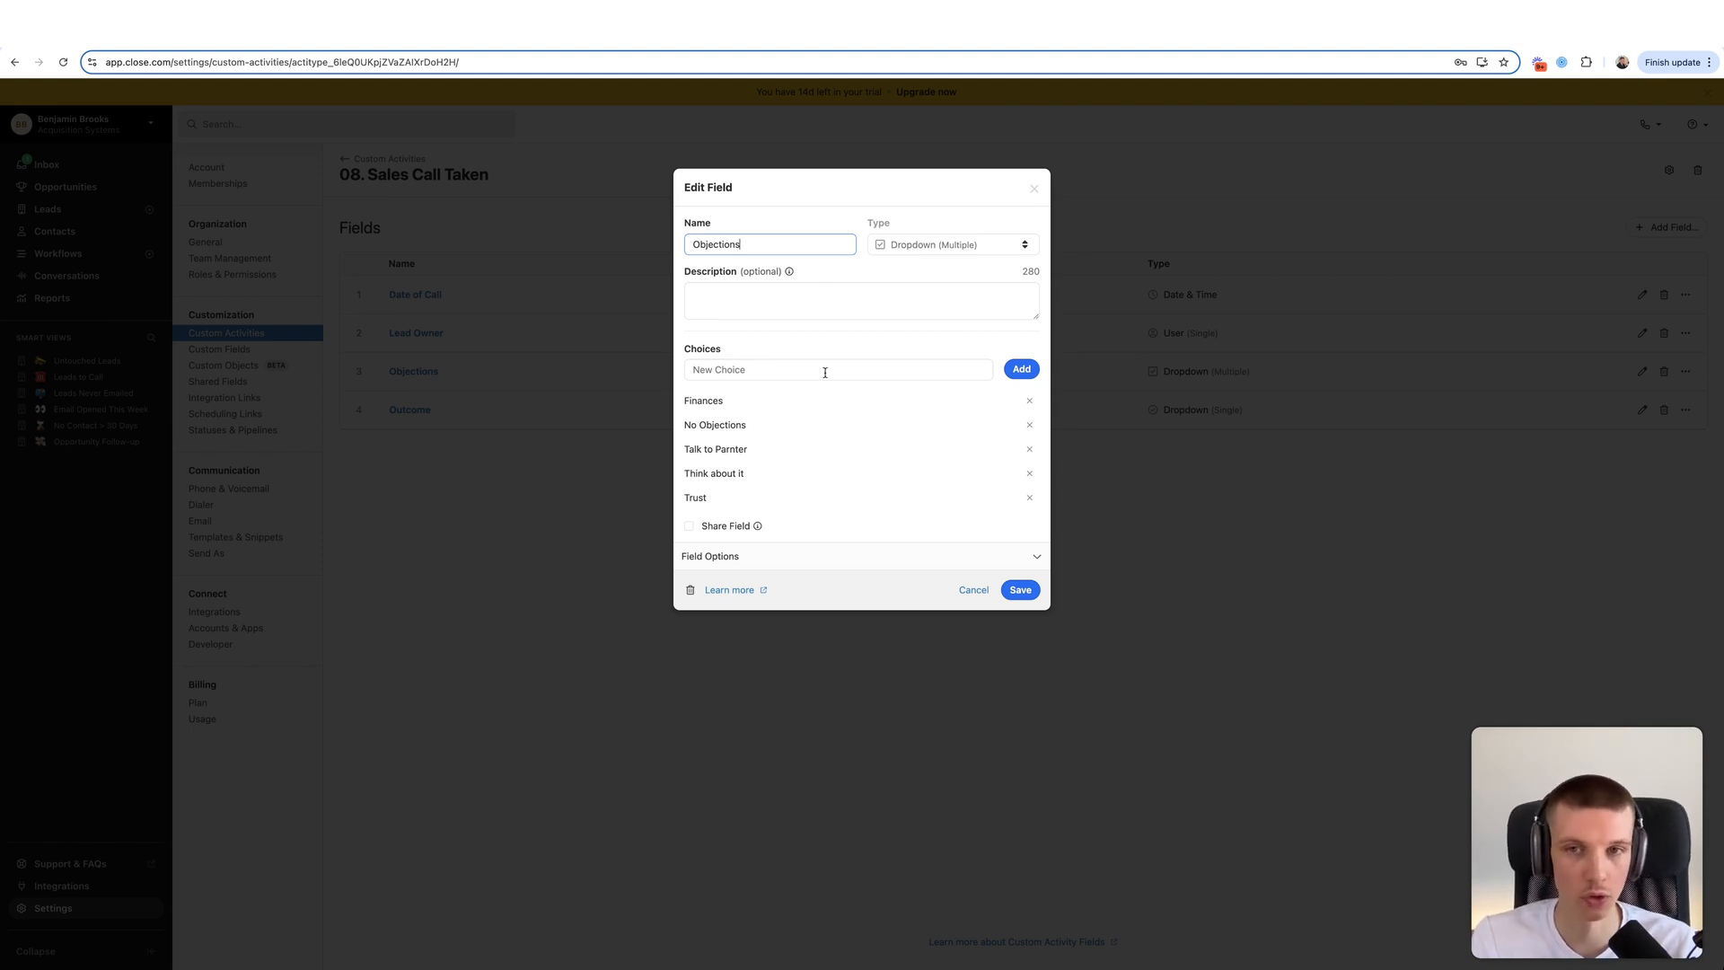
pyautogui.click(1033, 189)
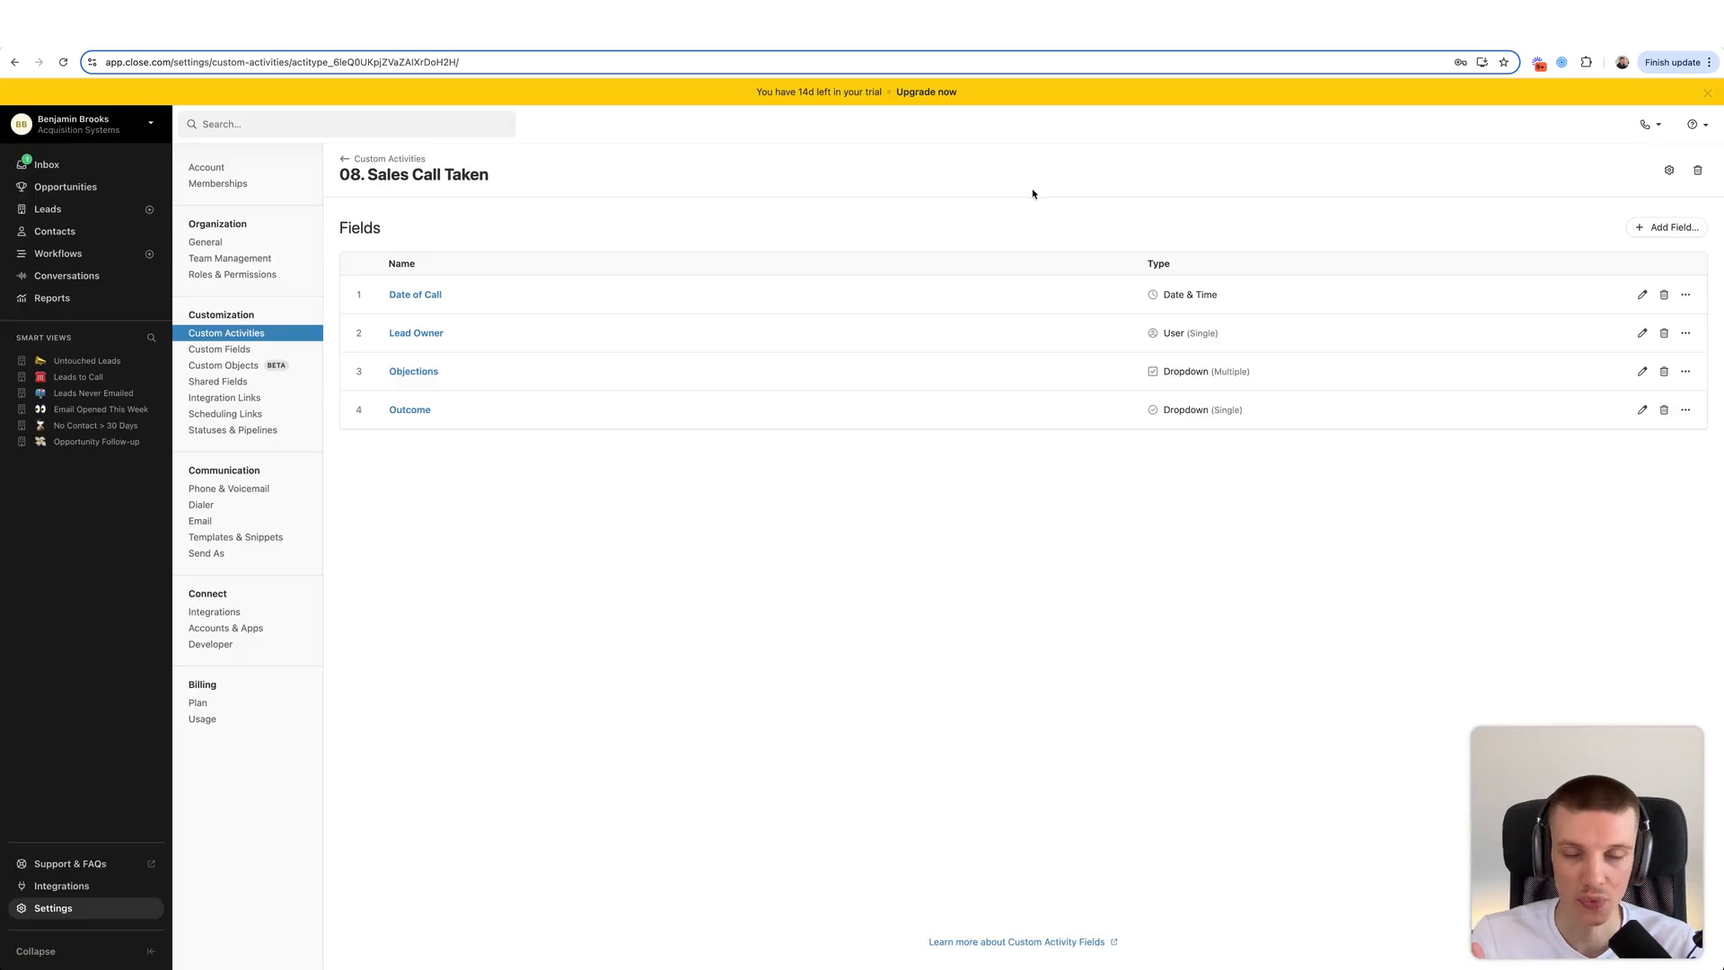
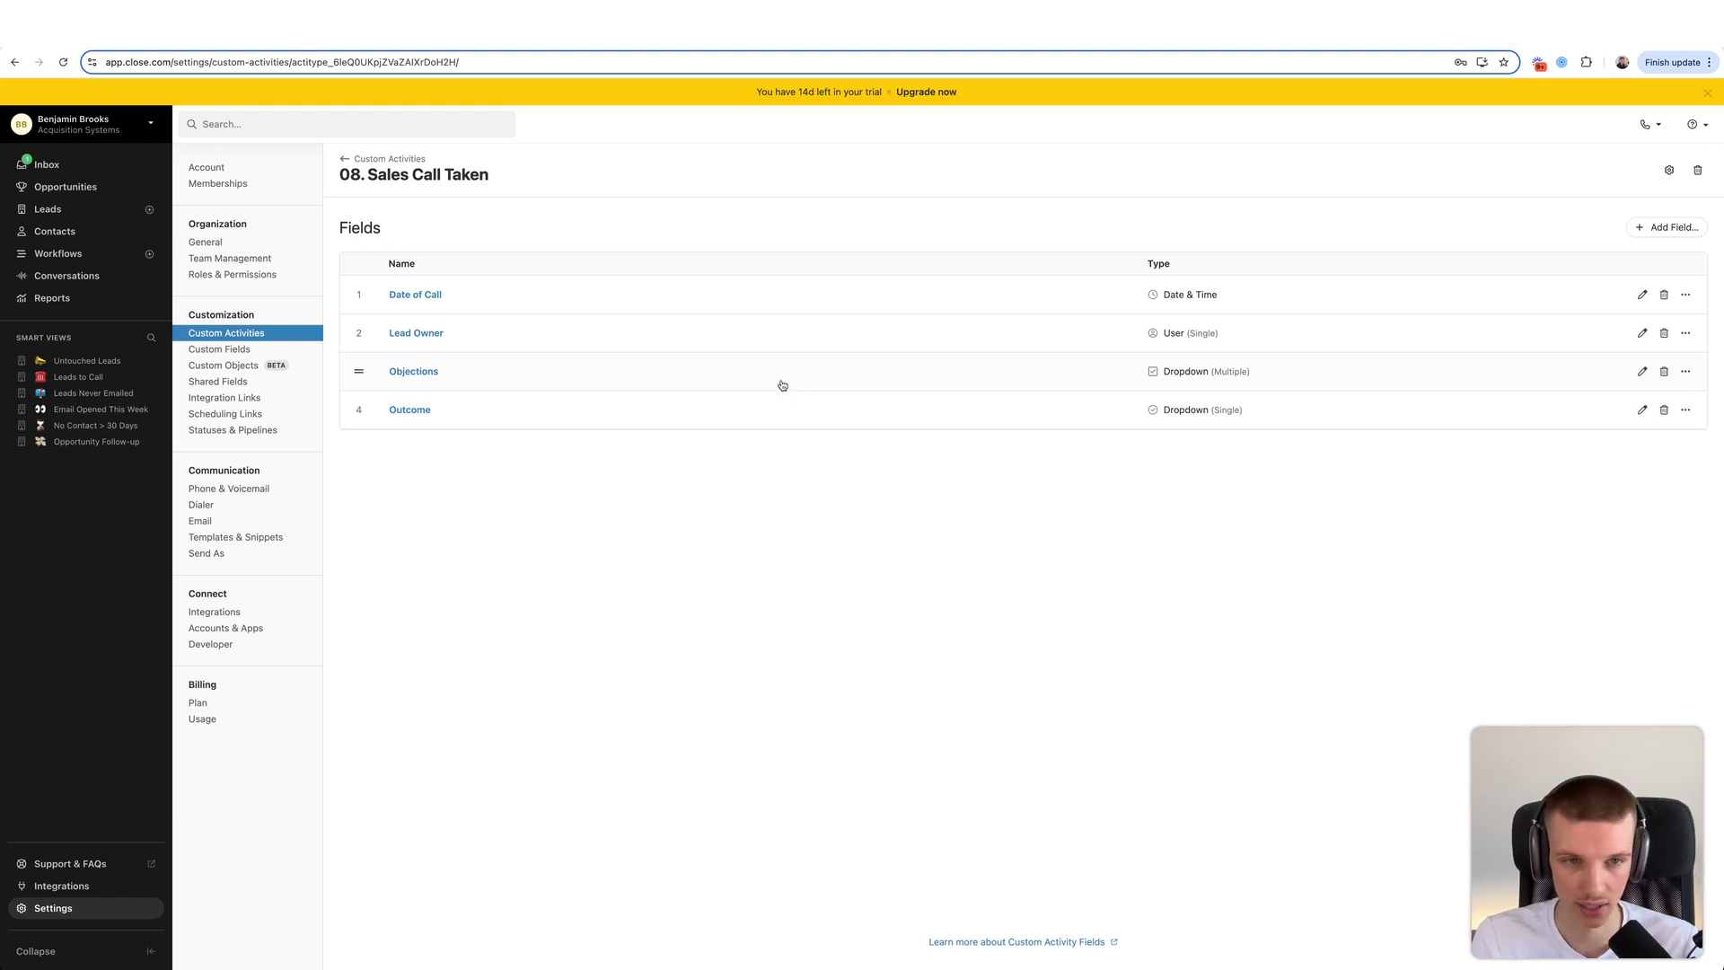
# - Review the Objections and Outcome dropdown choices on 08. Sales Call Taken, leaving both unchanged
pyautogui.click(782, 385)
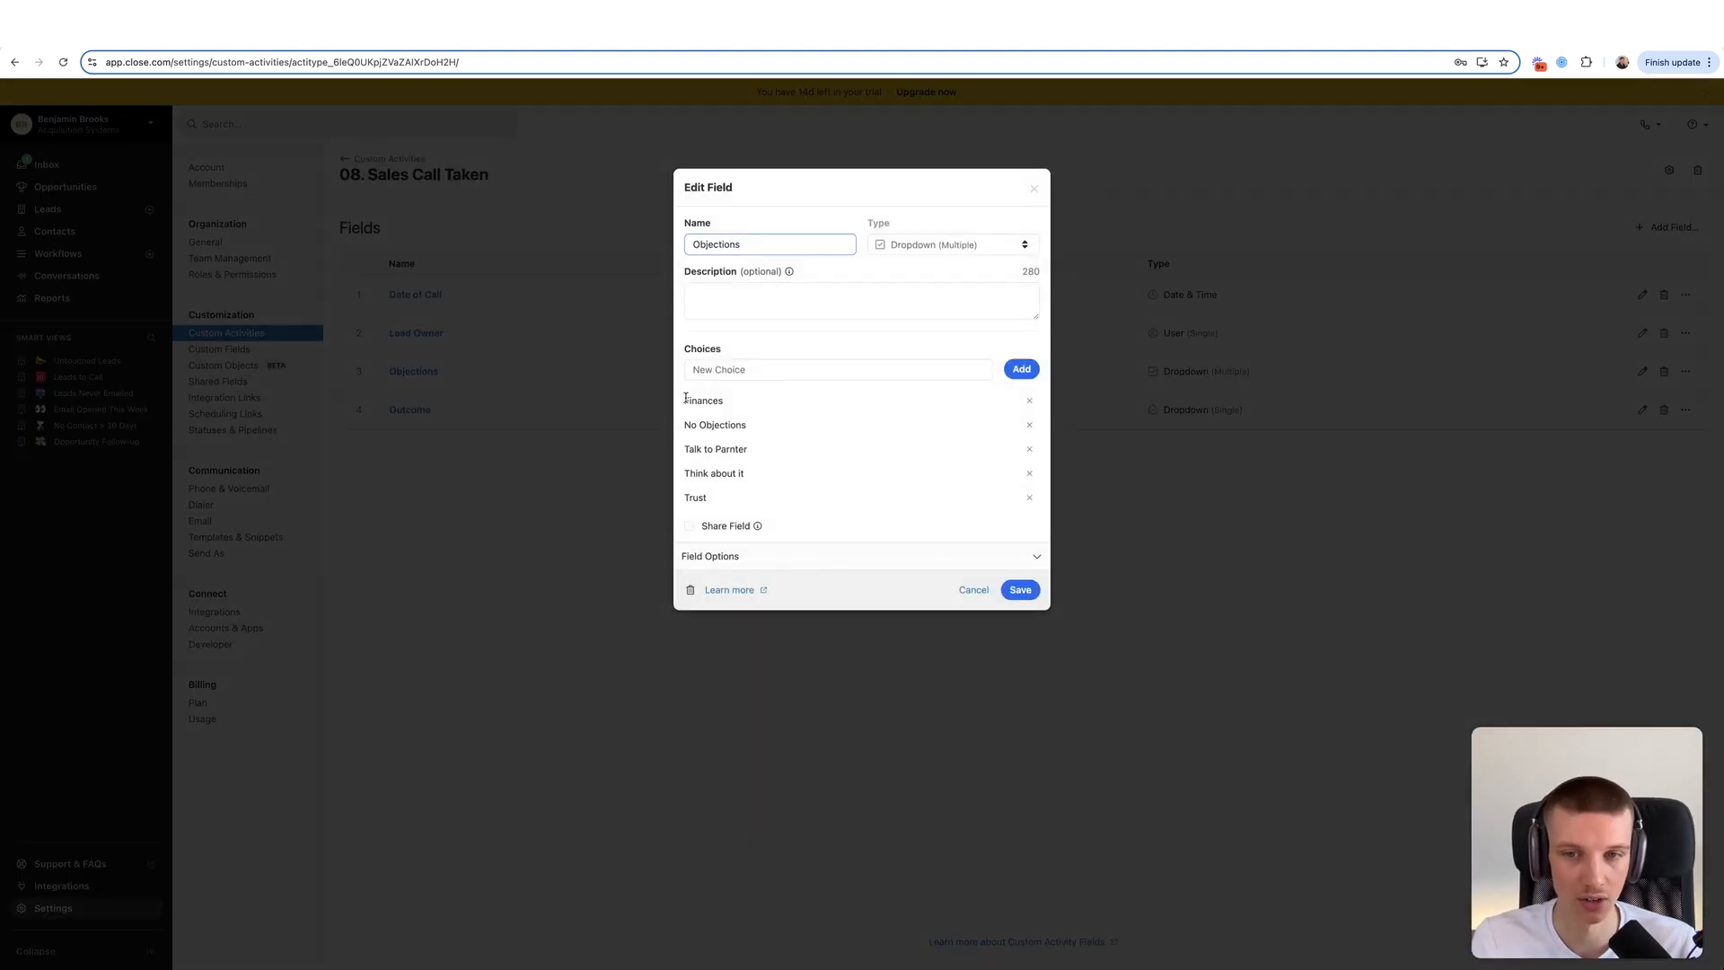
pyautogui.moveTo(686, 398); pyautogui.dragTo(749, 482)
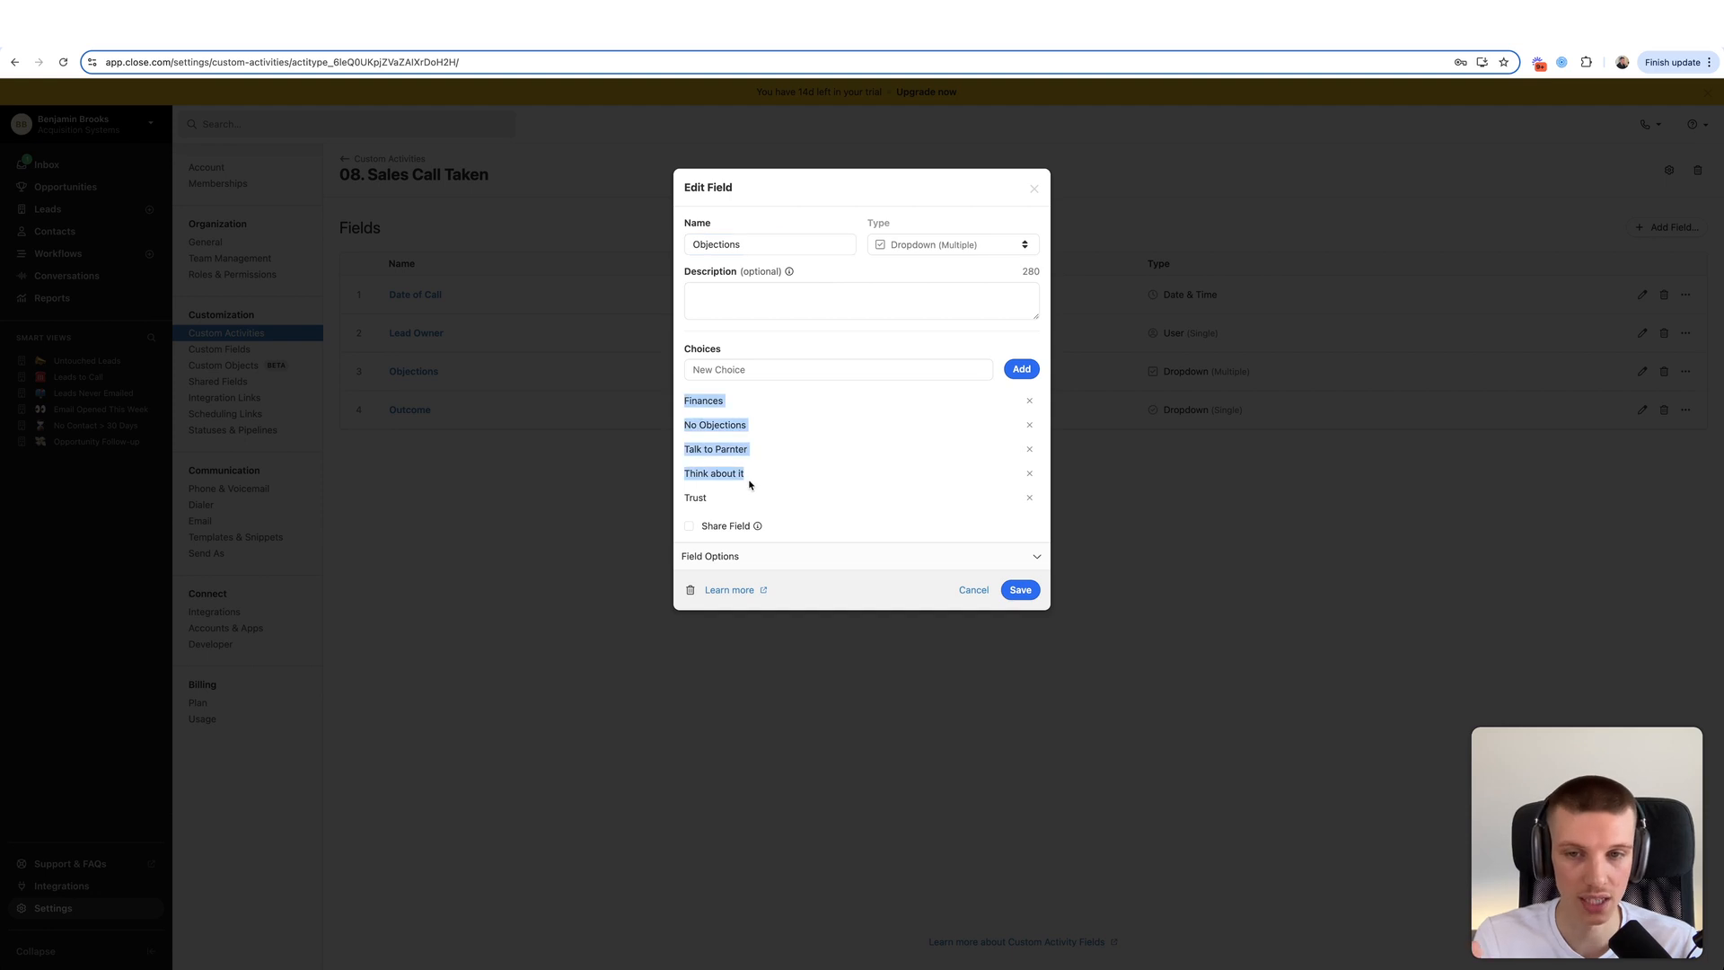
pyautogui.click(749, 484)
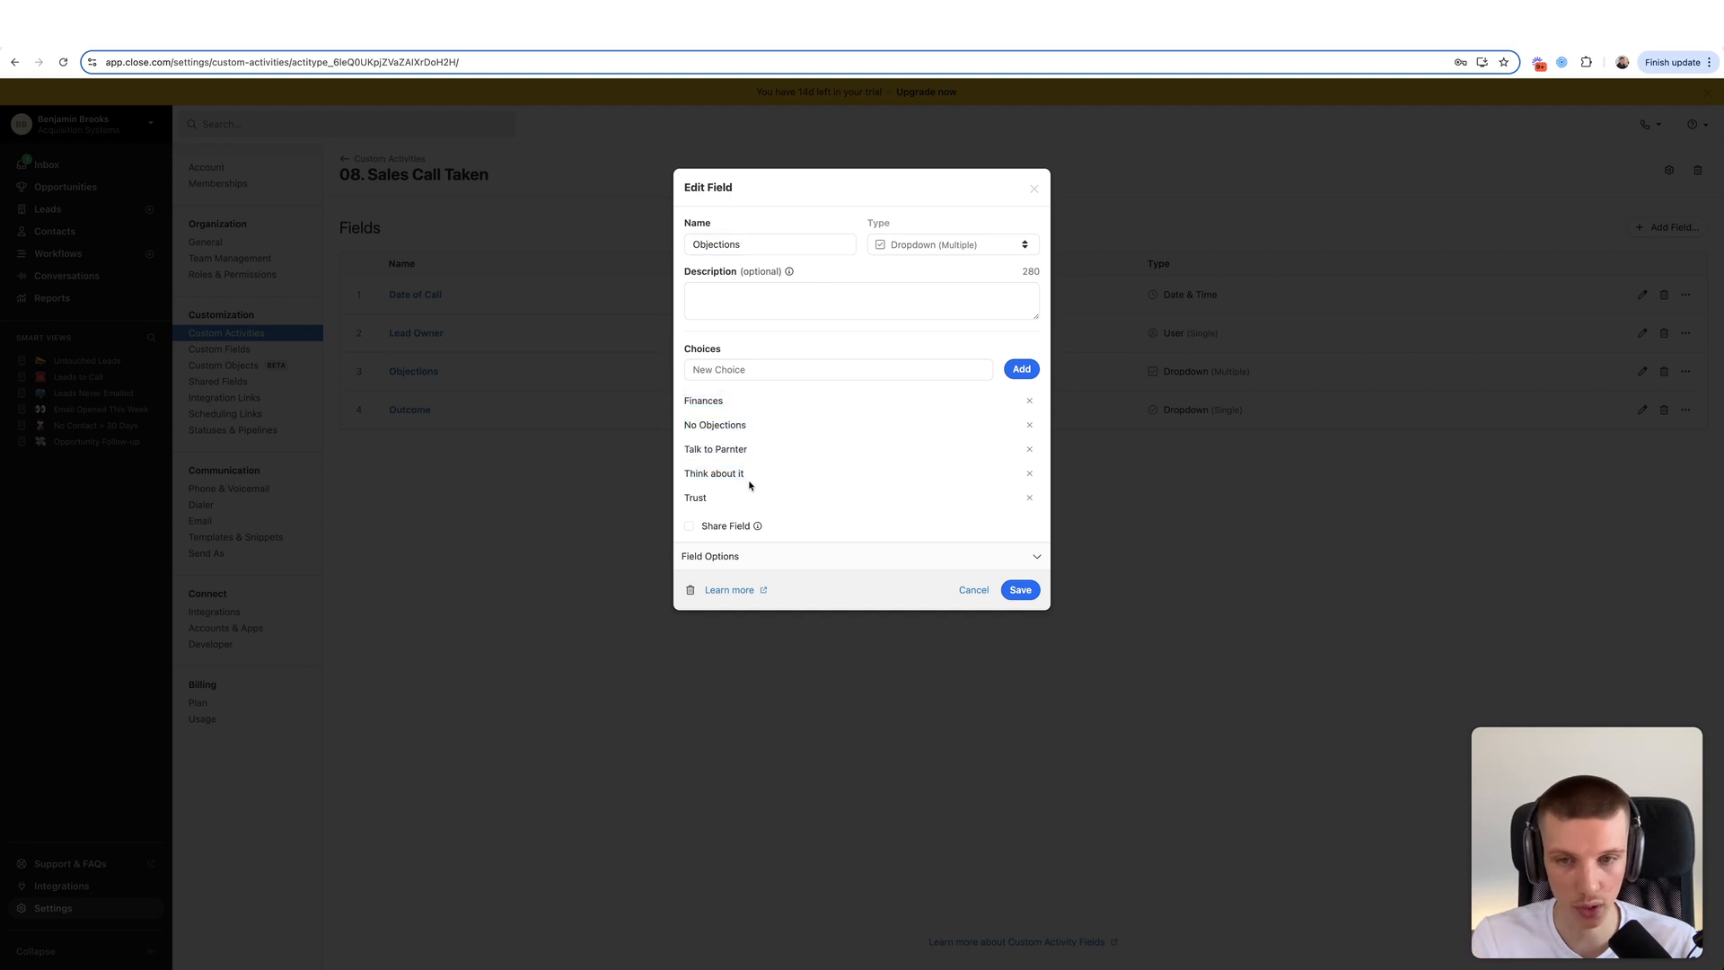
pyautogui.click(1039, 189)
pyautogui.click(639, 422)
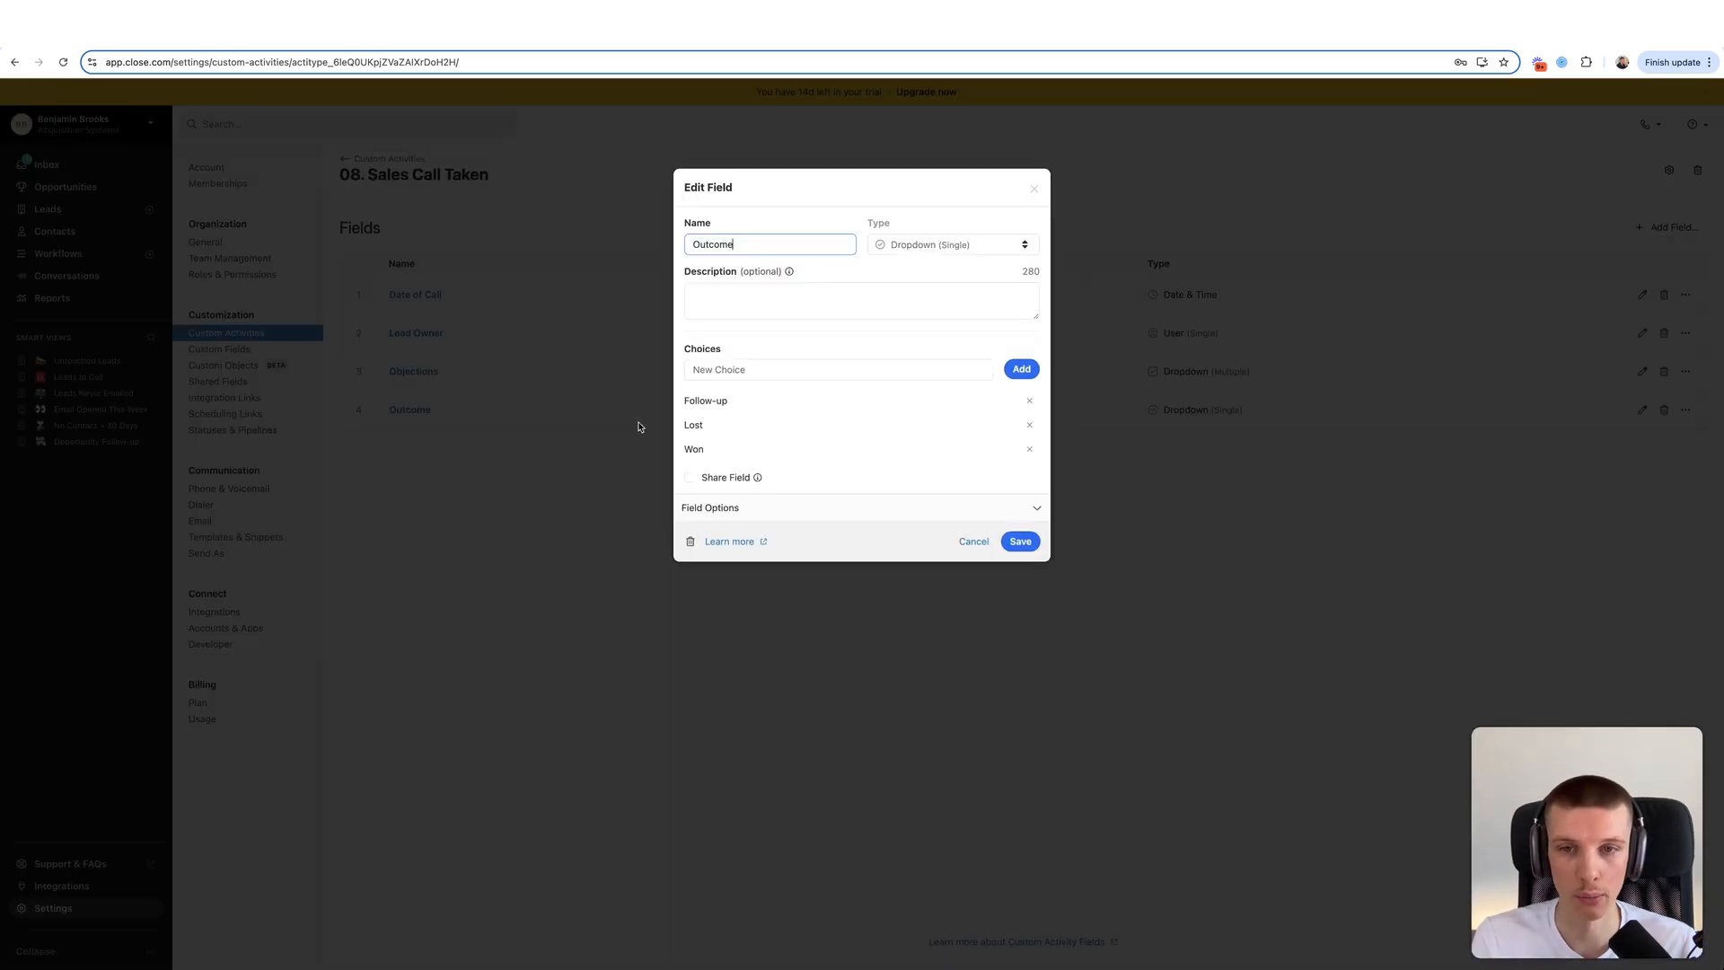
pyautogui.moveTo(684, 420); pyautogui.dragTo(728, 402)
pyautogui.click(843, 335)
pyautogui.click(1033, 189)
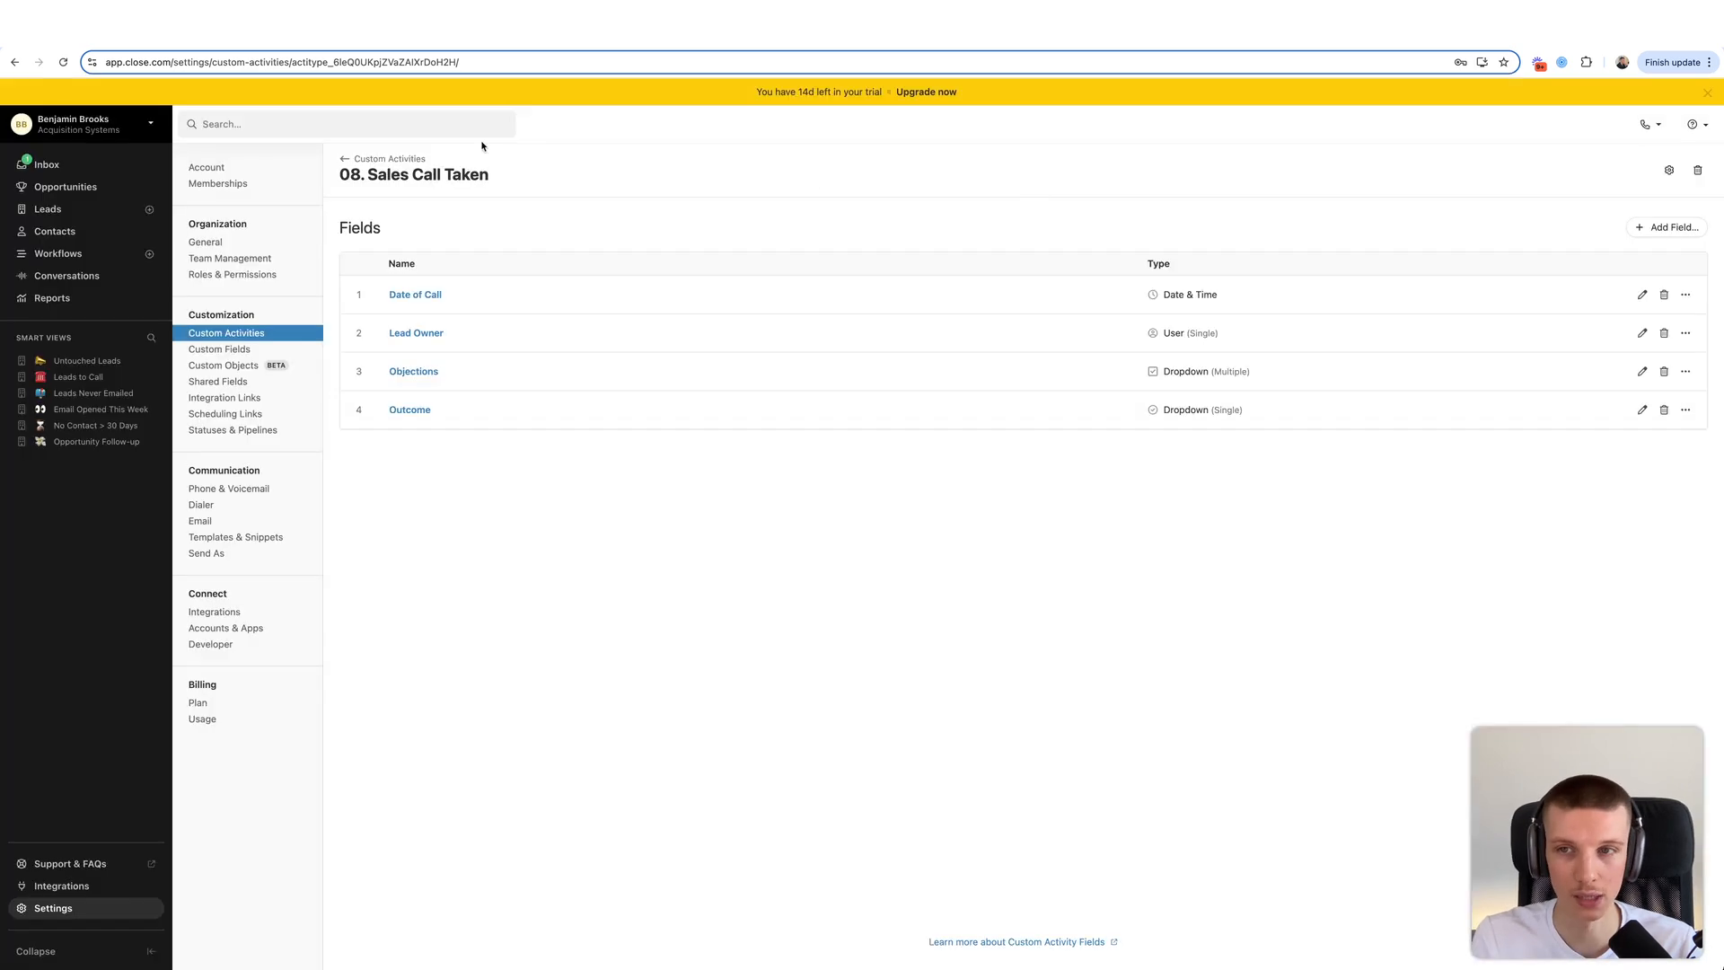
pyautogui.click(417, 160)
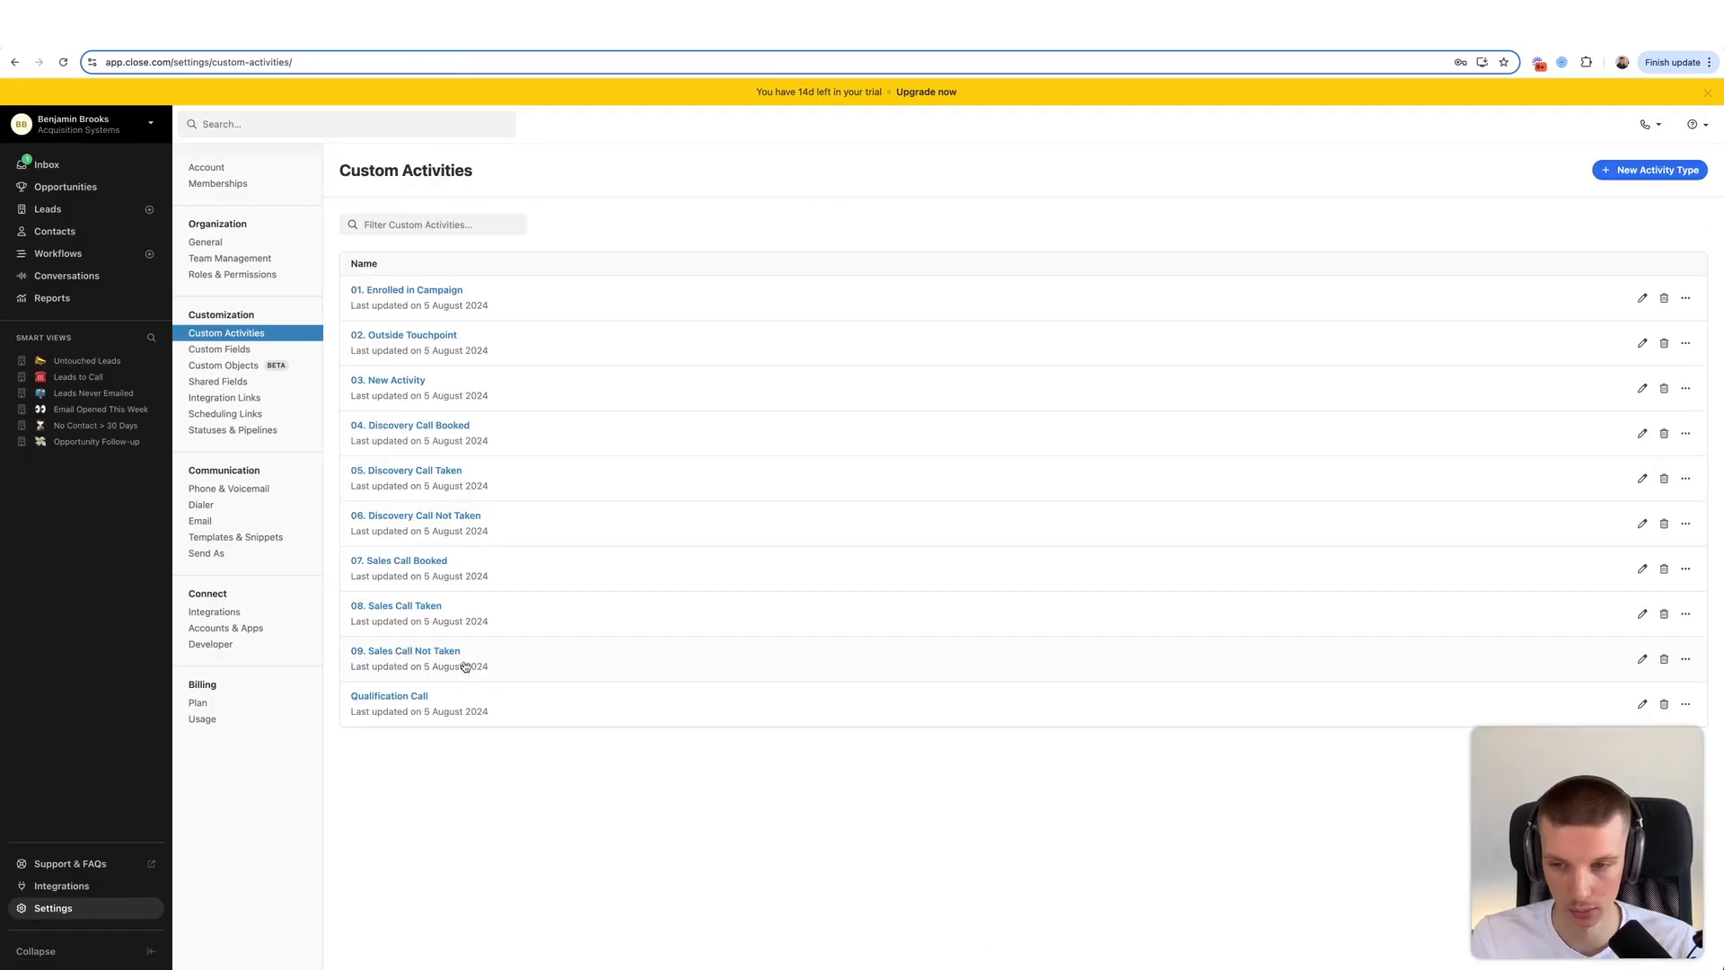
pyautogui.click(475, 650)
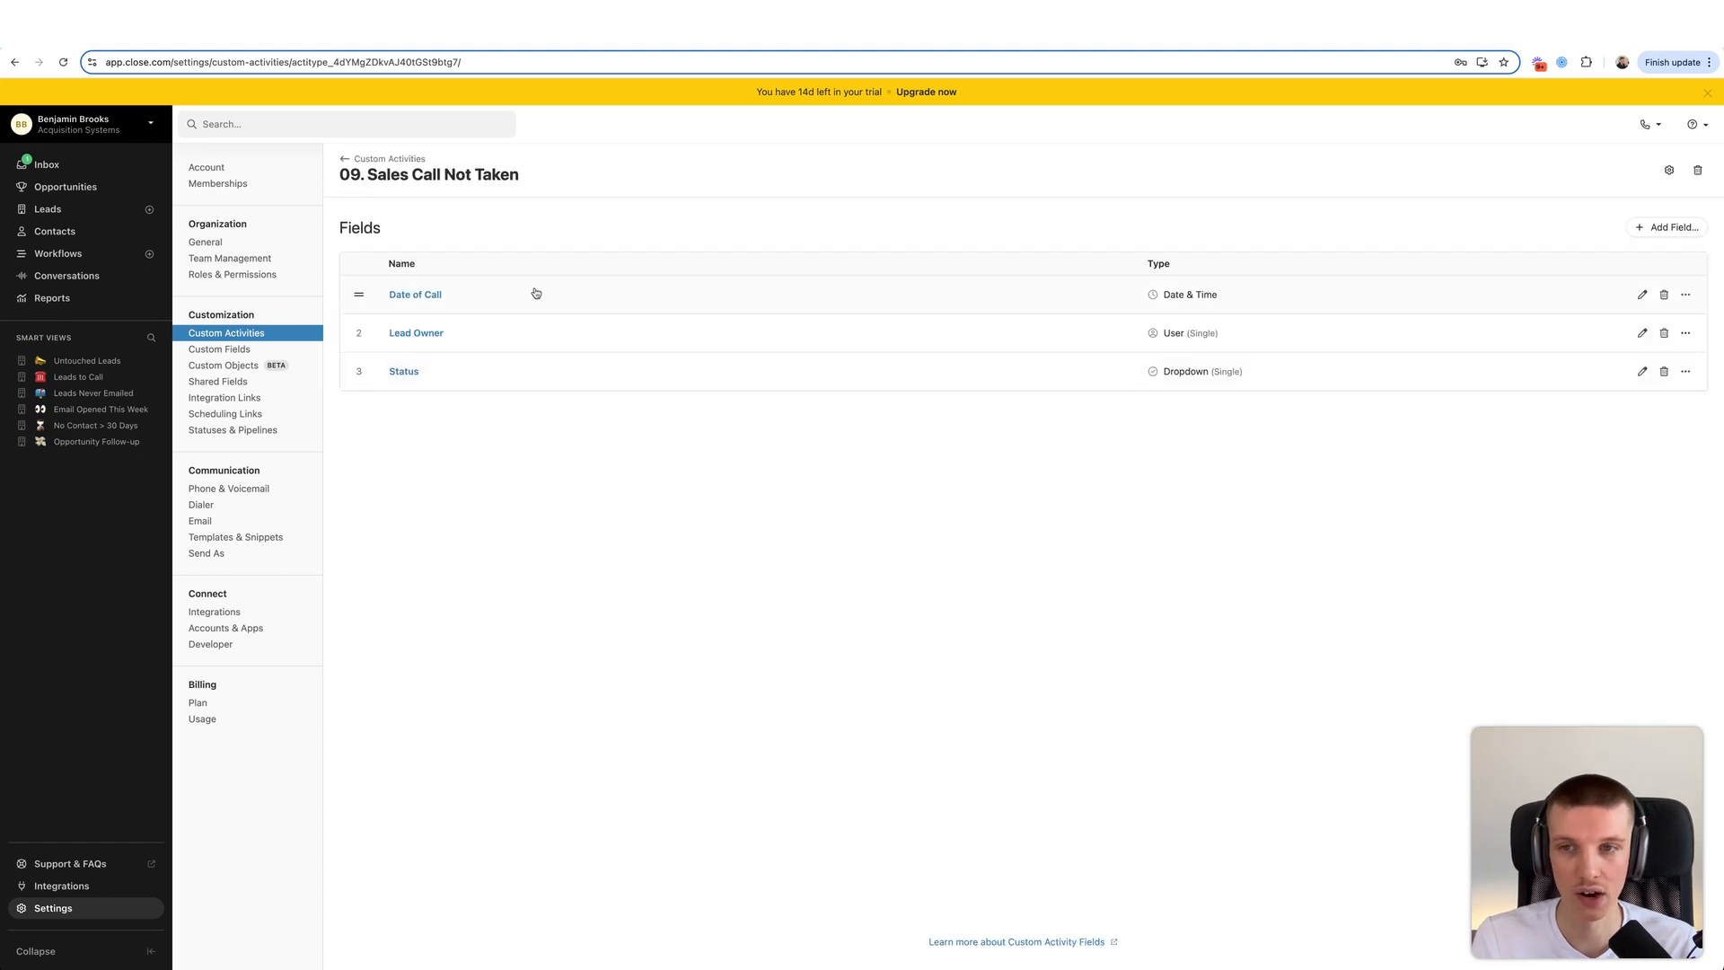
pyautogui.click(471, 386)
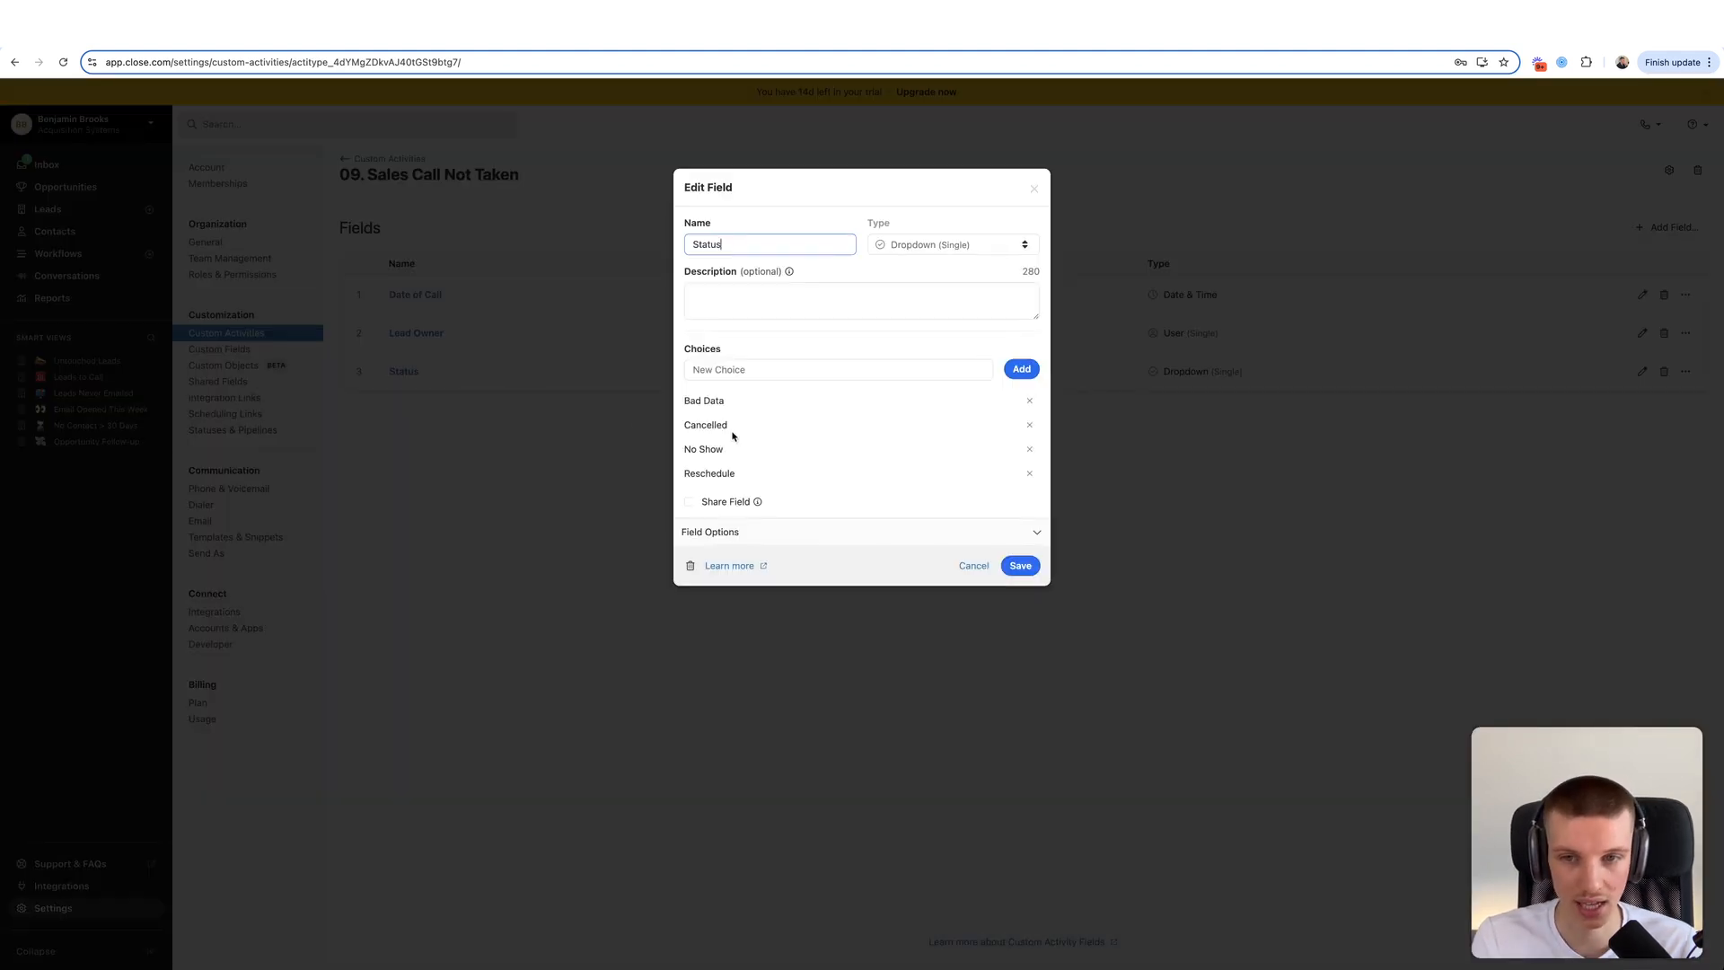
pyautogui.moveTo(678, 395); pyautogui.dragTo(758, 468)
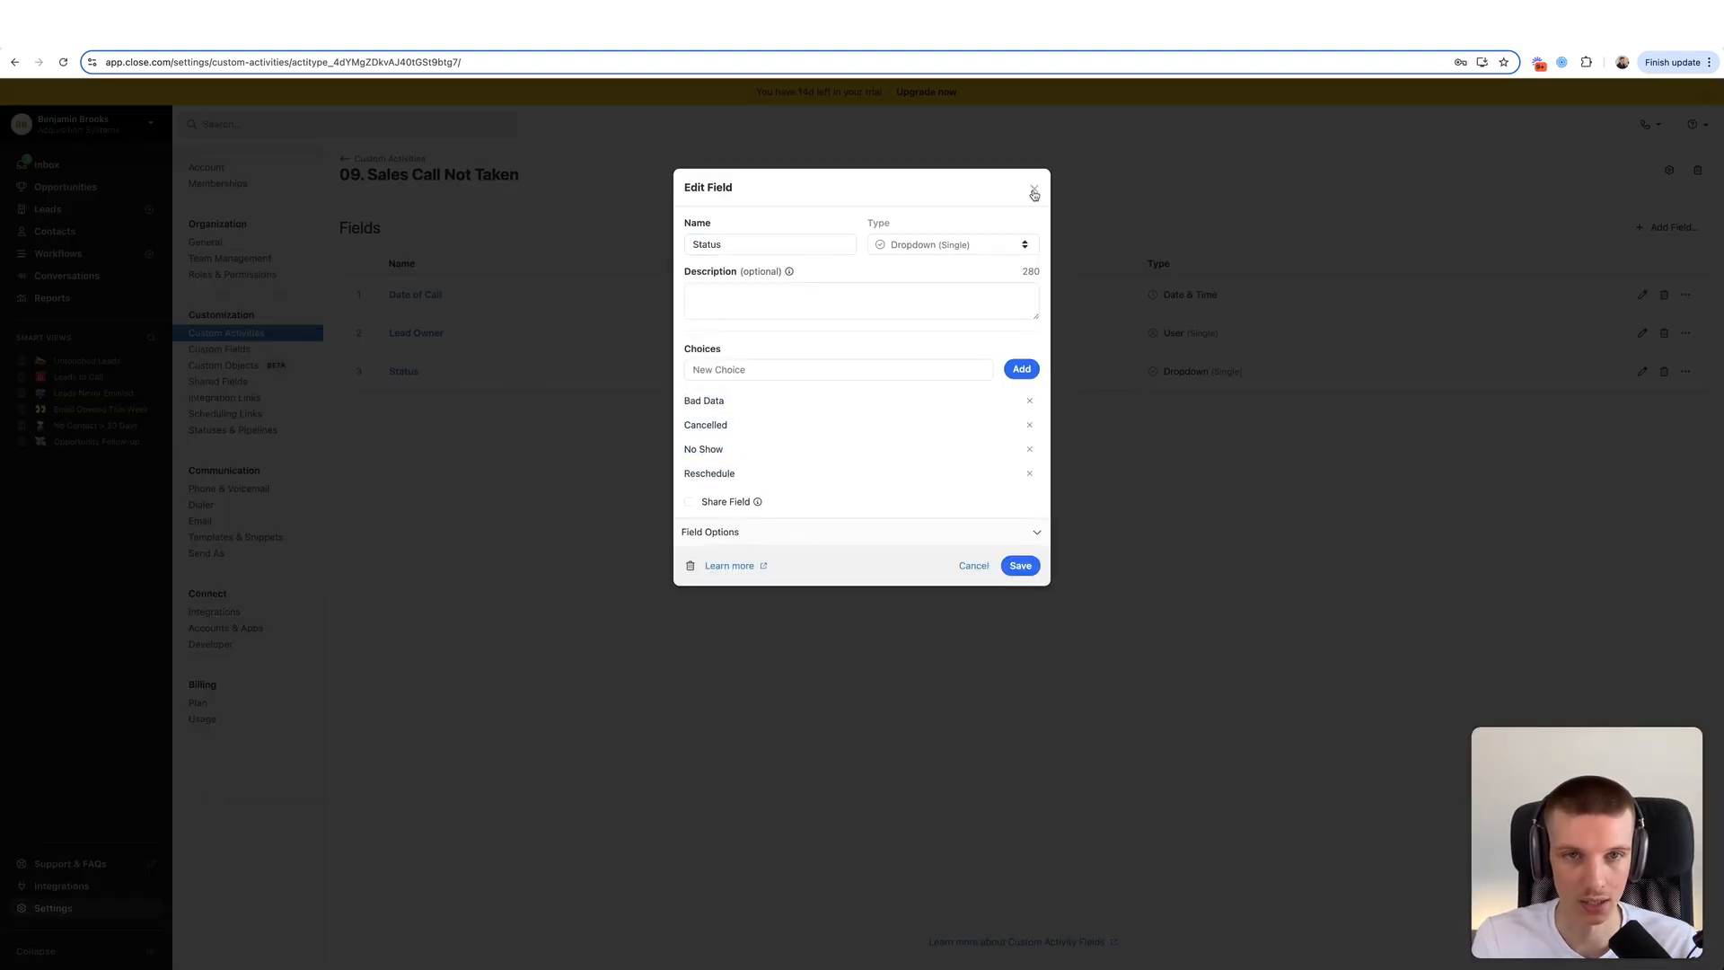
pyautogui.click(1033, 188)
pyautogui.click(404, 159)
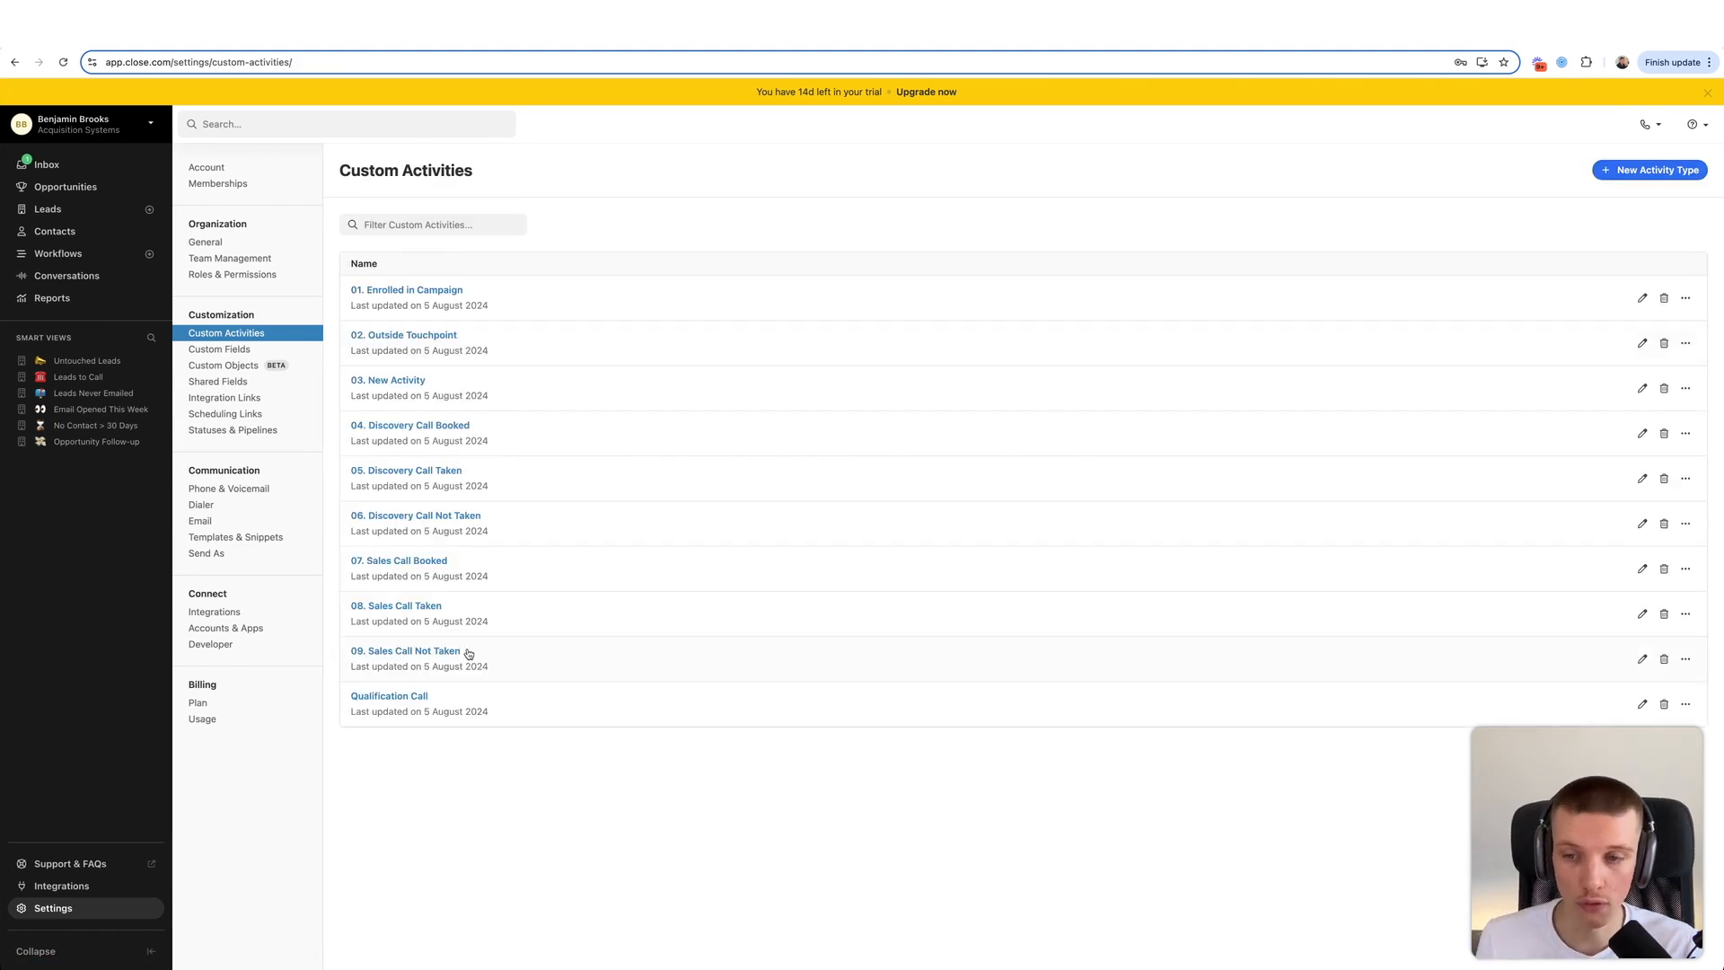
# - Create a new custom activity type named 10. Deal Won
pyautogui.click(1627, 171)
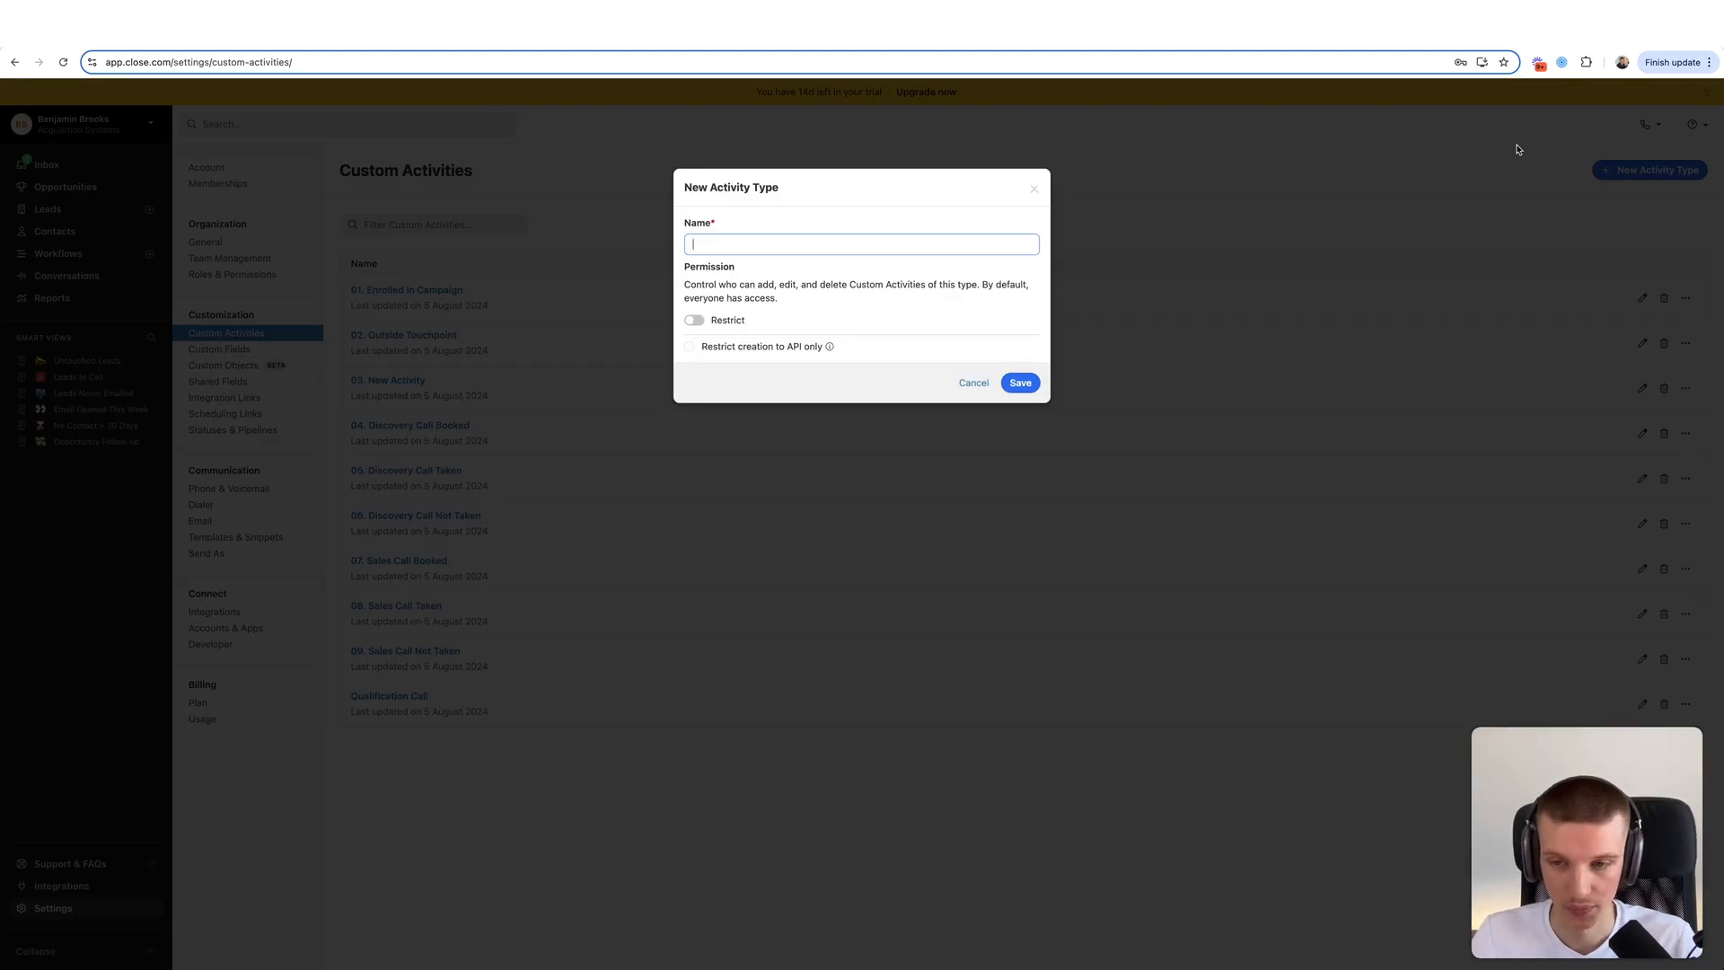
pyautogui.write('10. Deal Won')
pyautogui.click(1035, 386)
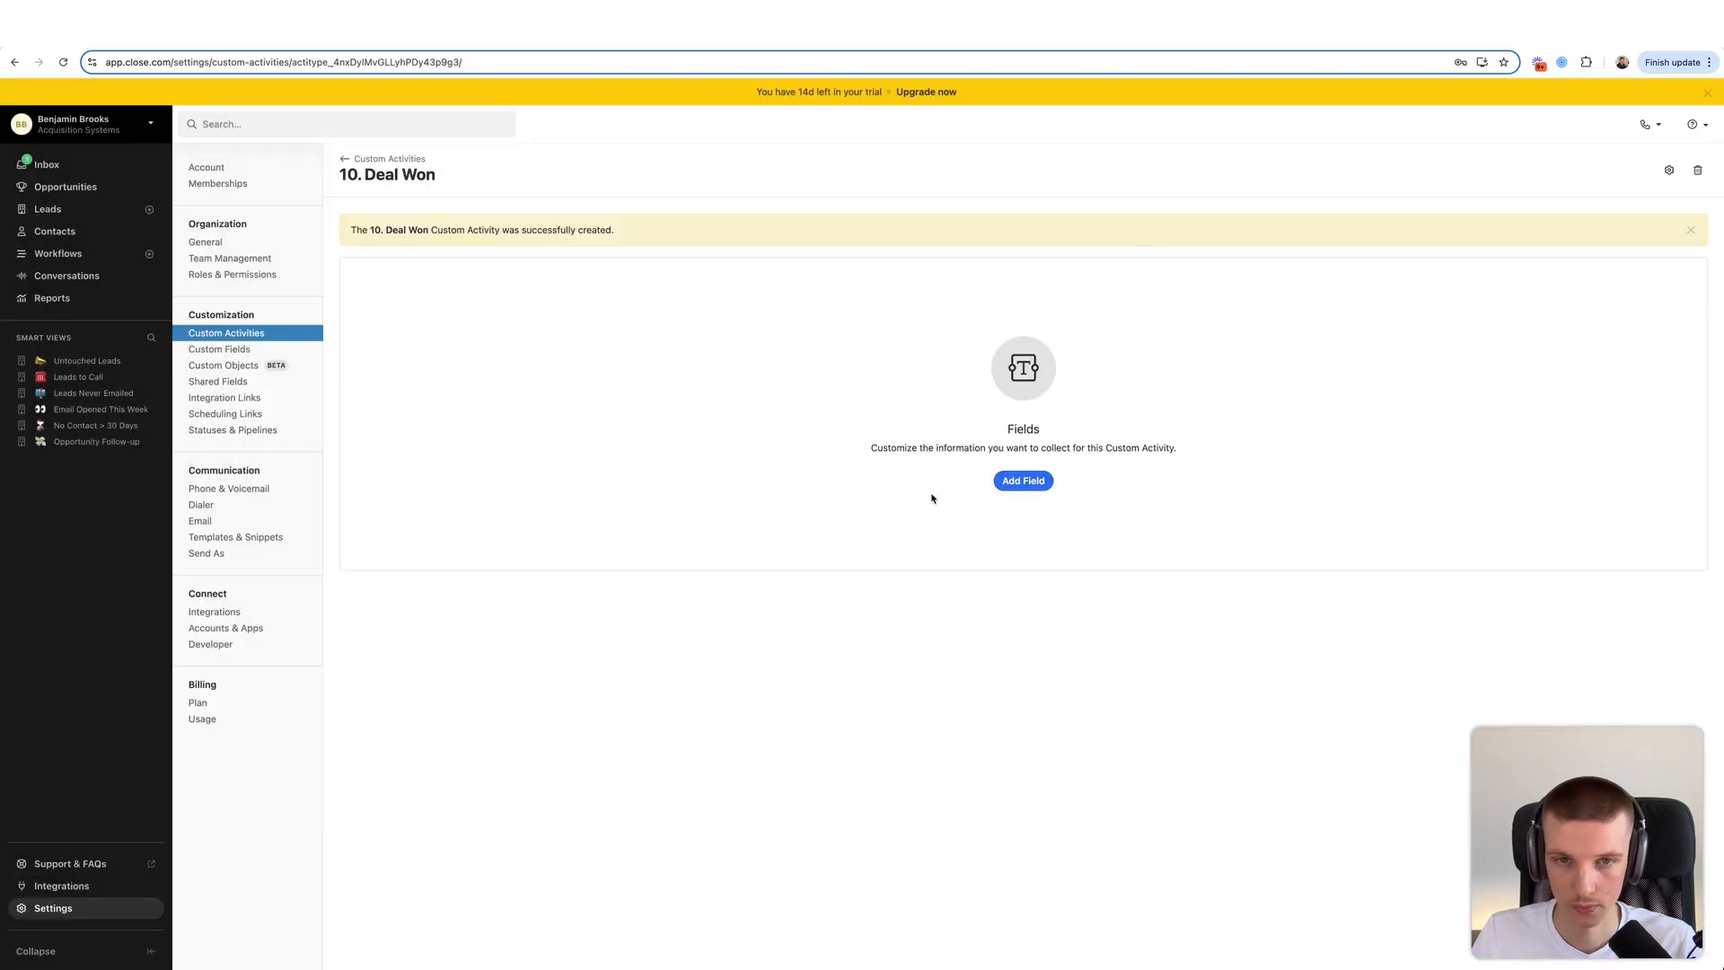
# - Add a required Date Won field of type Date & Time to 10. Deal Won
pyautogui.click(1019, 480)
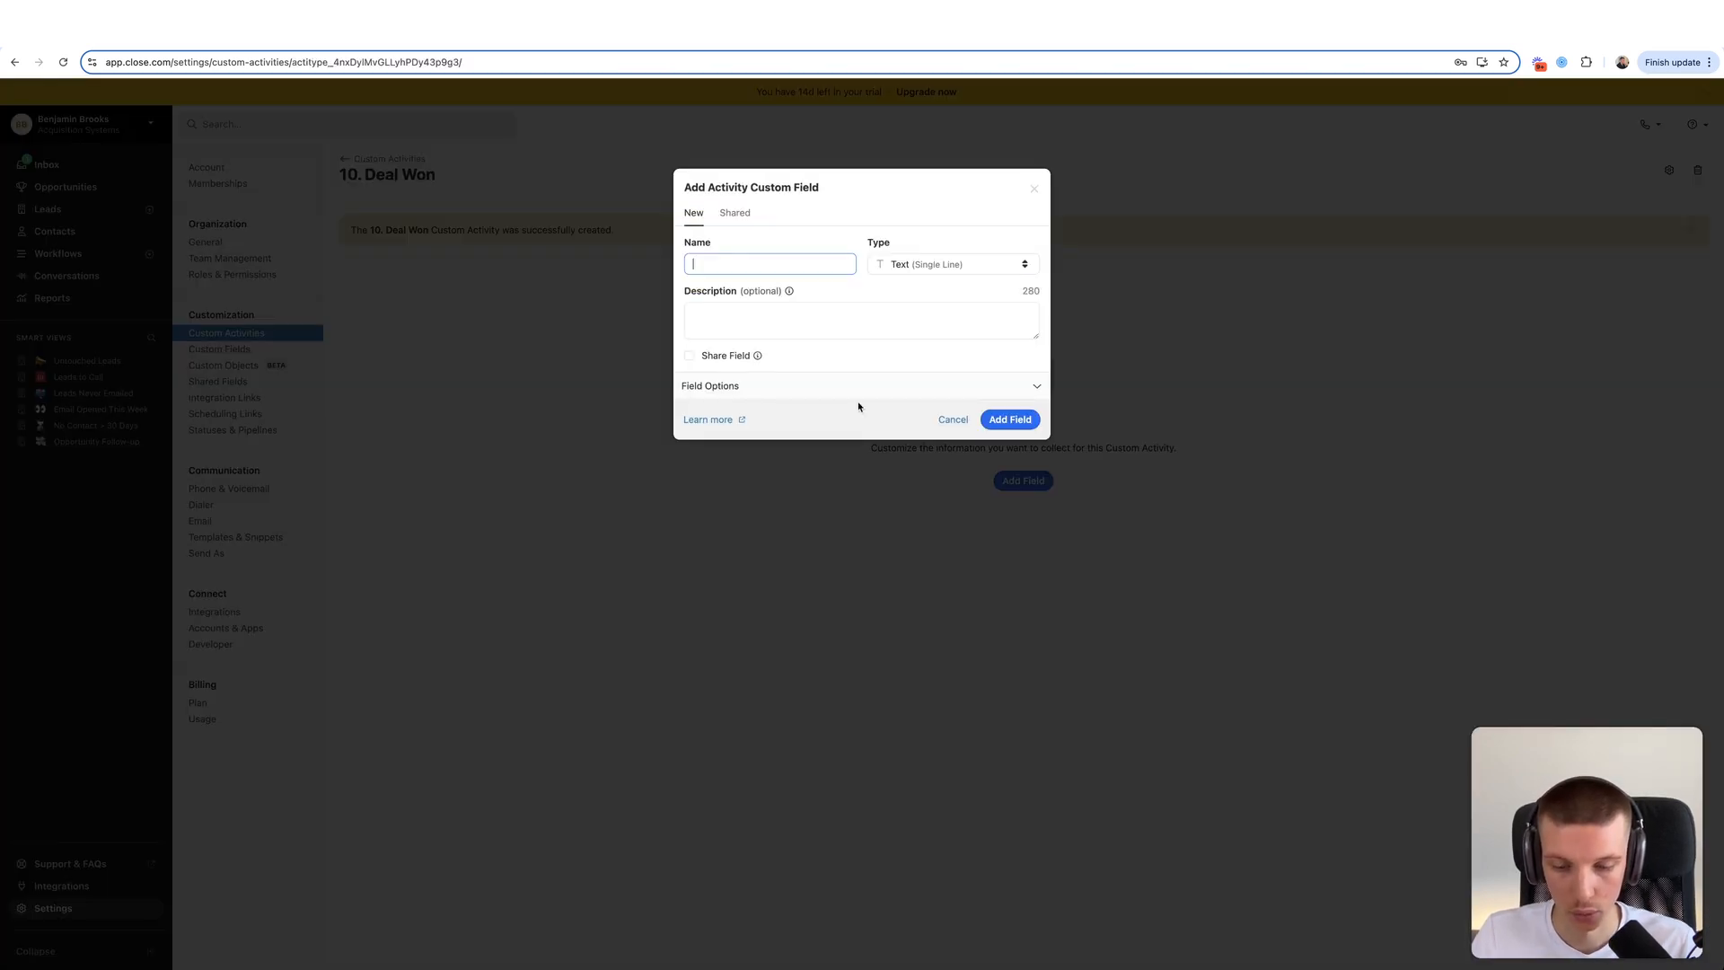
pyautogui.click(723, 264)
pyautogui.write('Dt')
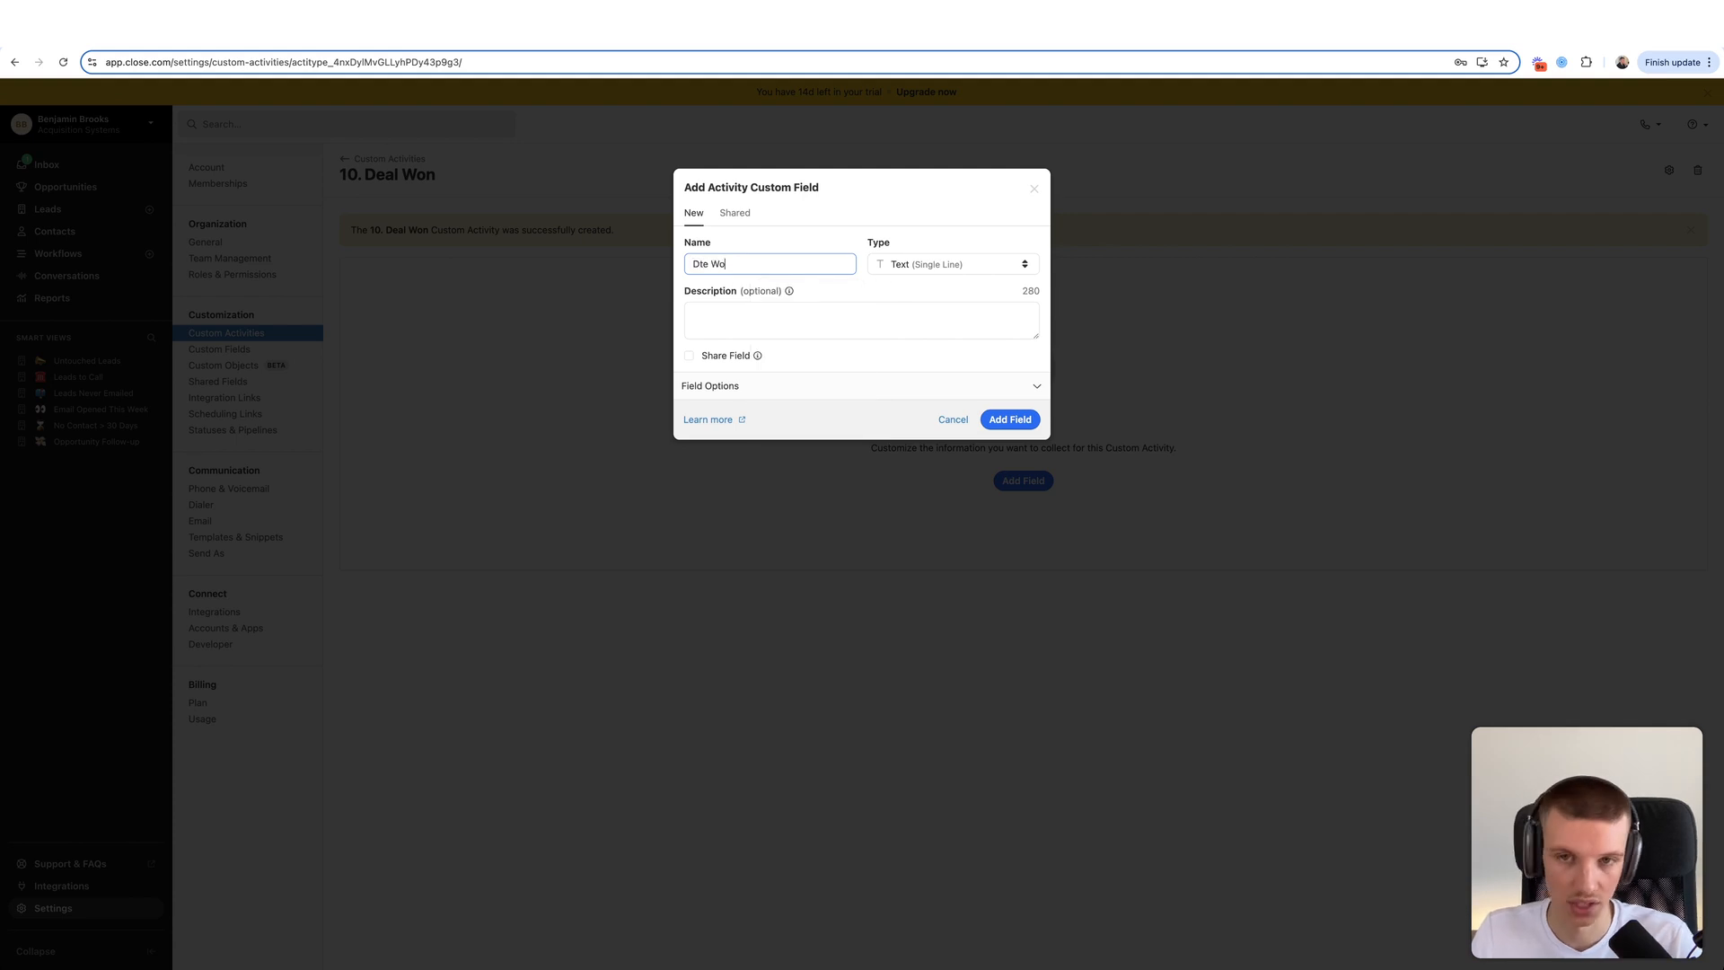
pyautogui.press('BackSpace')
pyautogui.write('are')
pyautogui.press('BackSpace')
pyautogui.write('te Won')
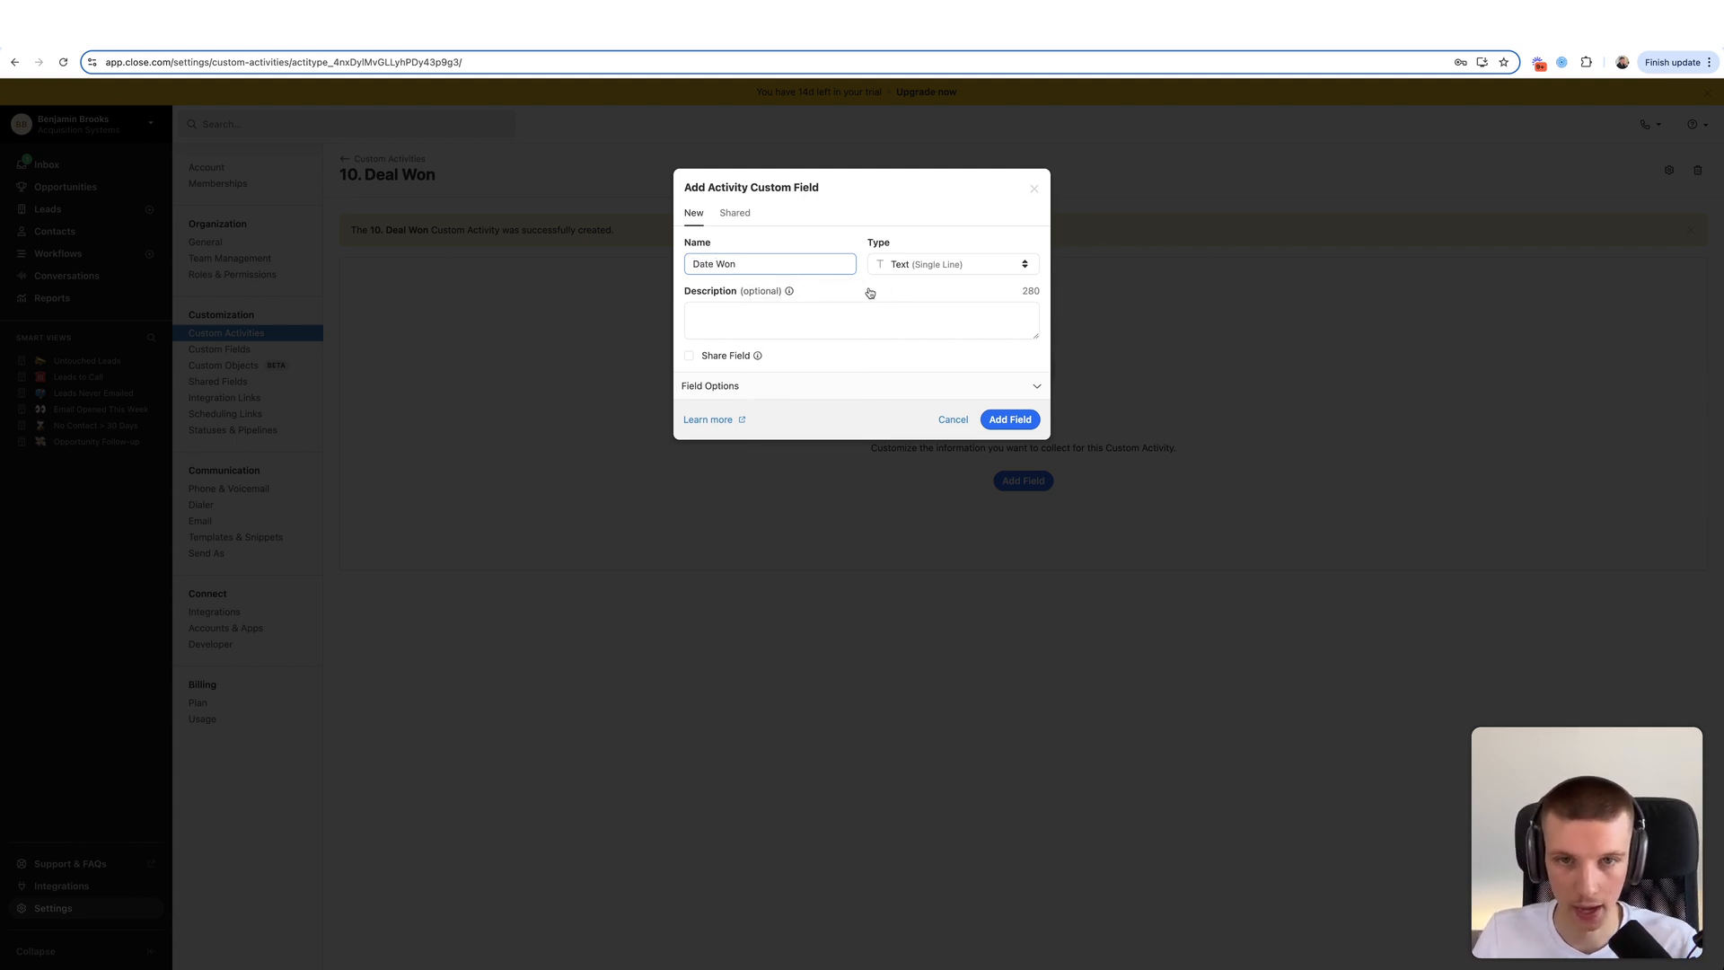
pyautogui.click(970, 264)
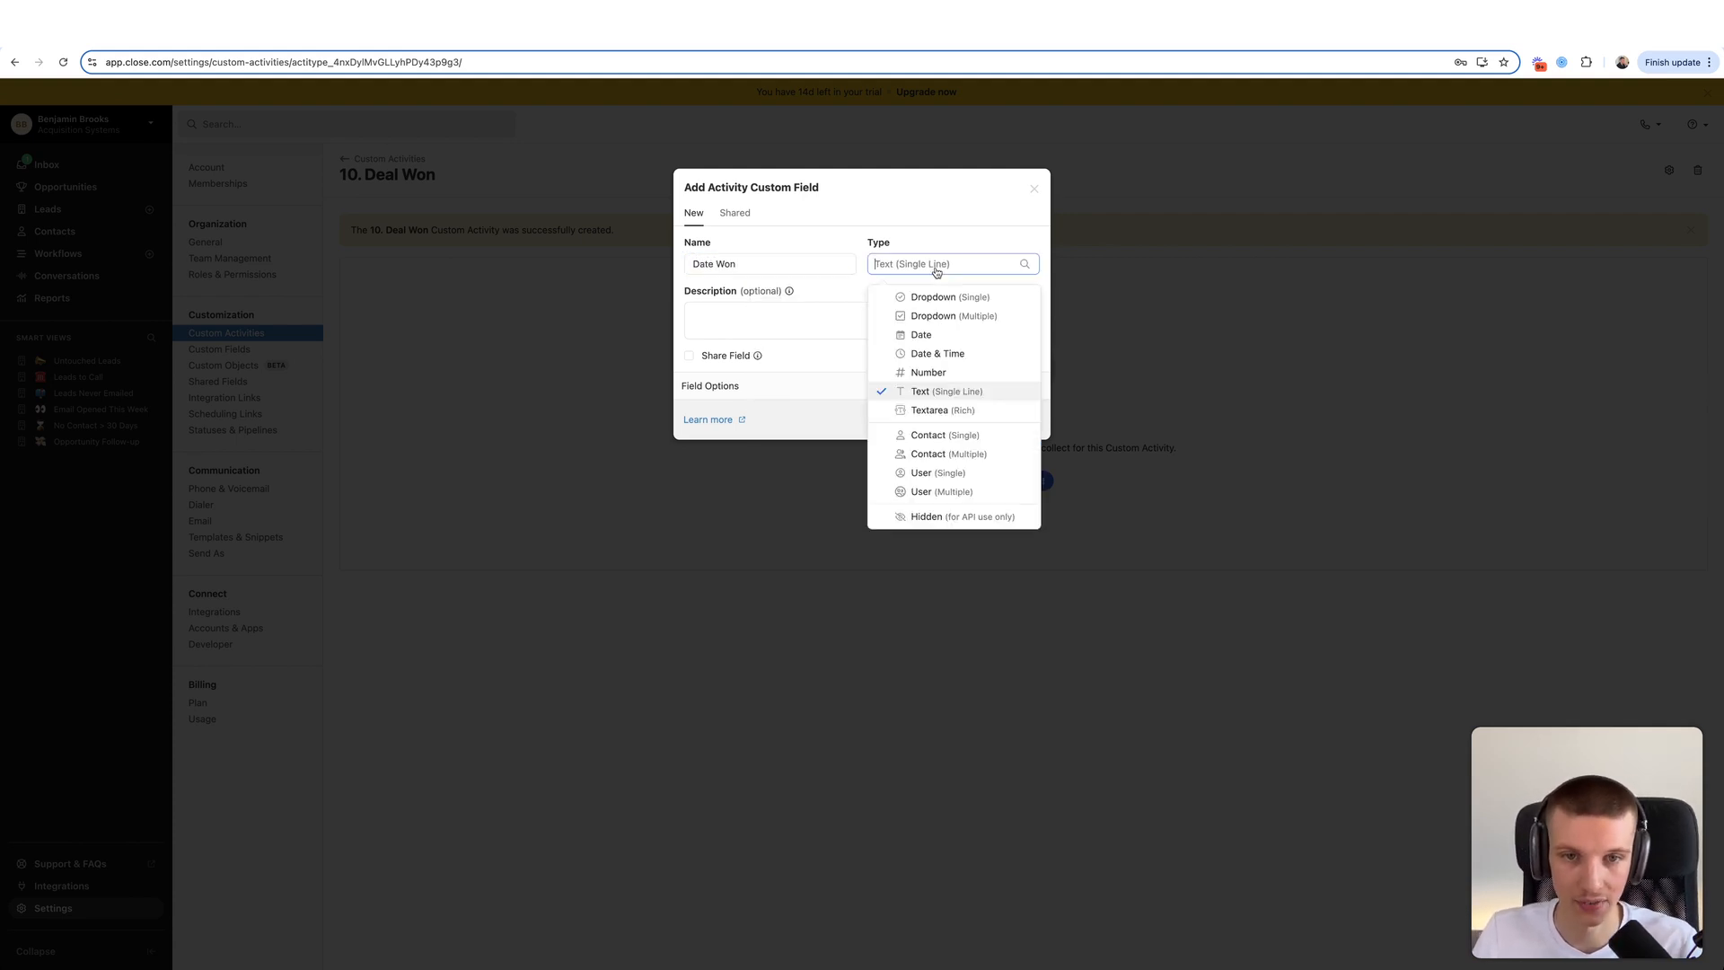
pyautogui.click(948, 354)
pyautogui.click(938, 303)
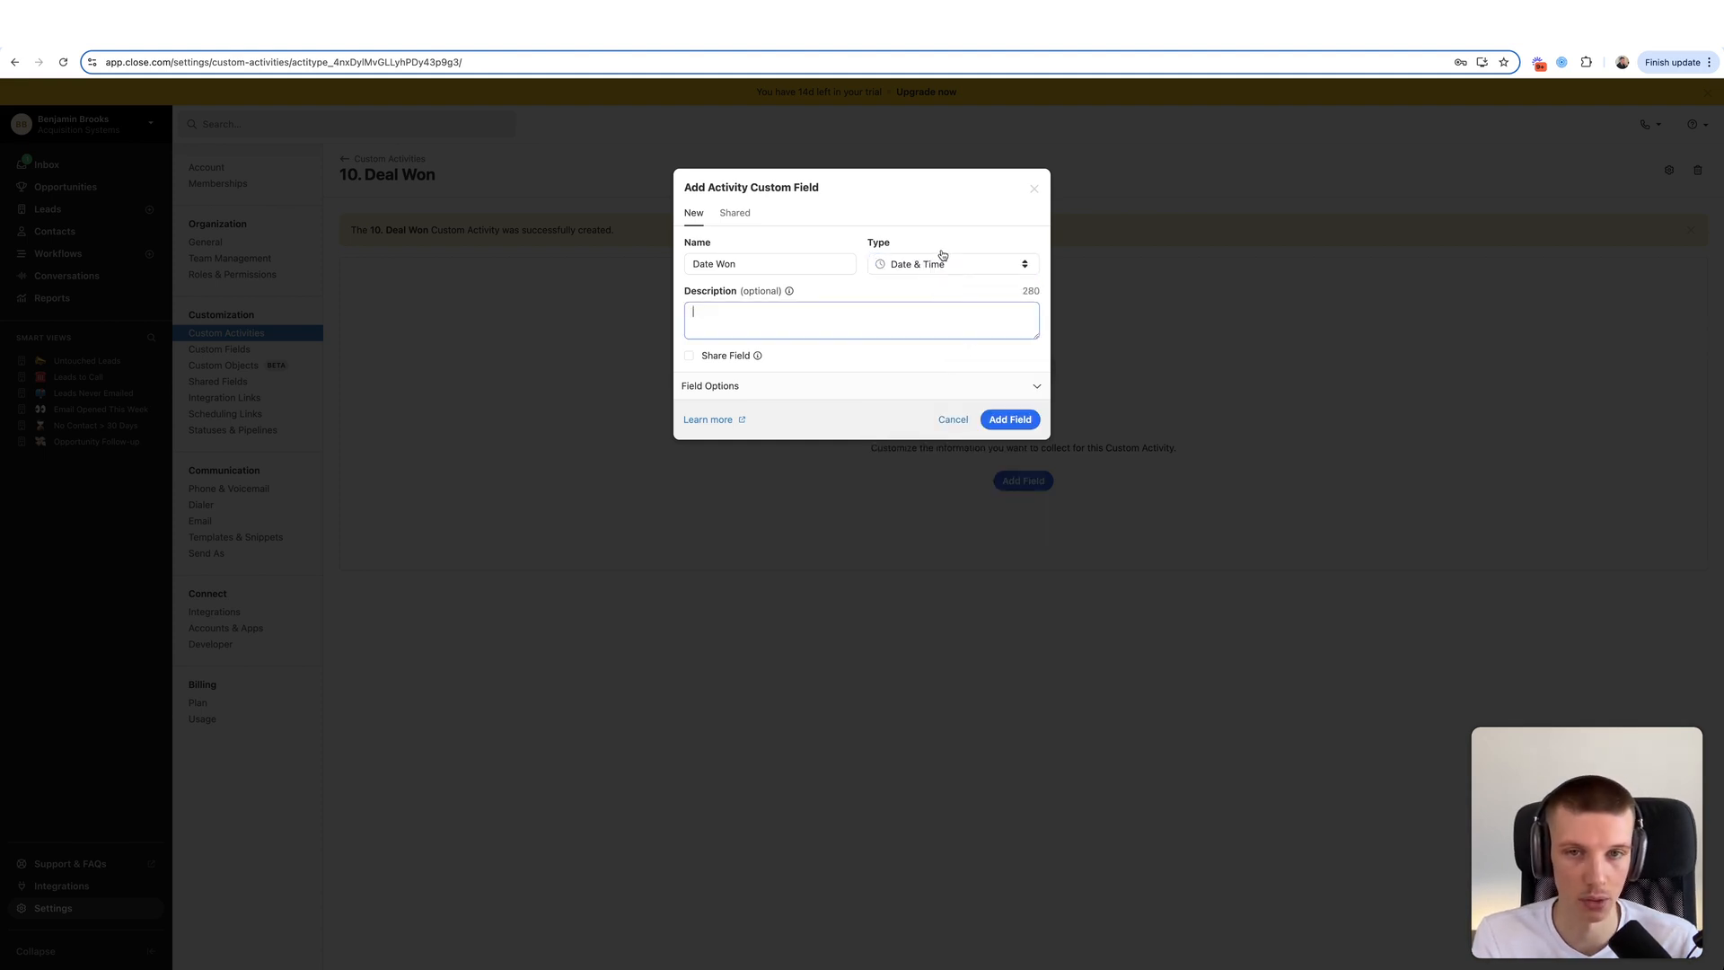
pyautogui.click(1005, 387)
pyautogui.click(749, 417)
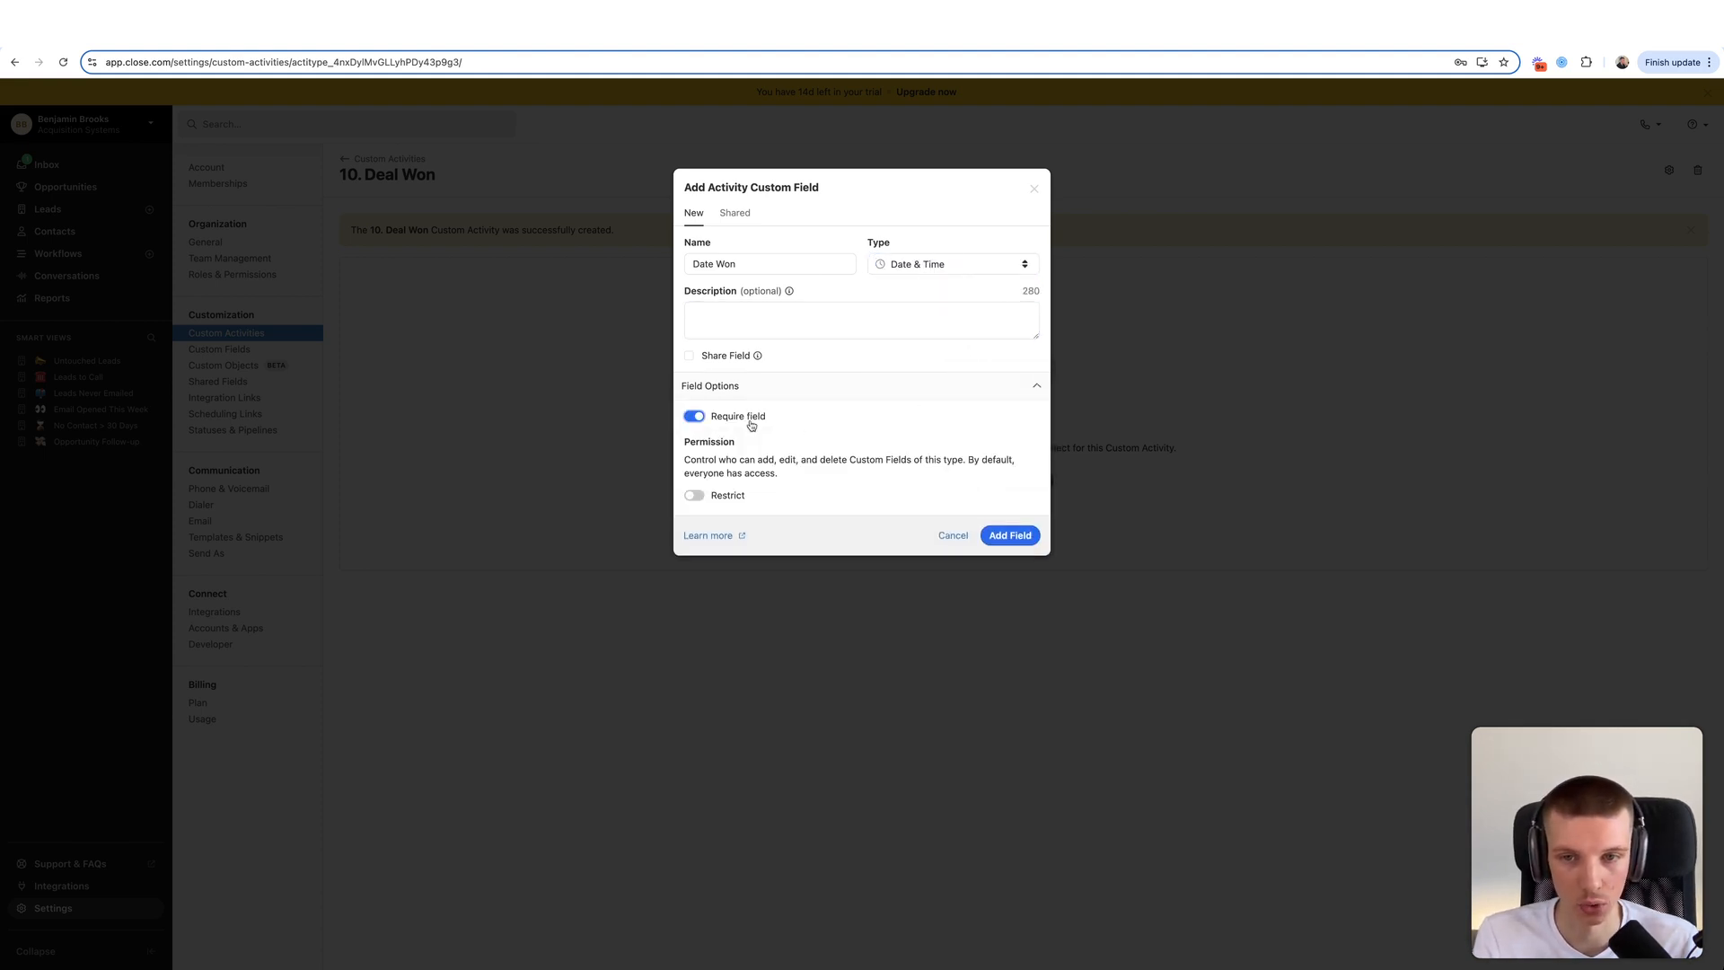
pyautogui.click(1001, 536)
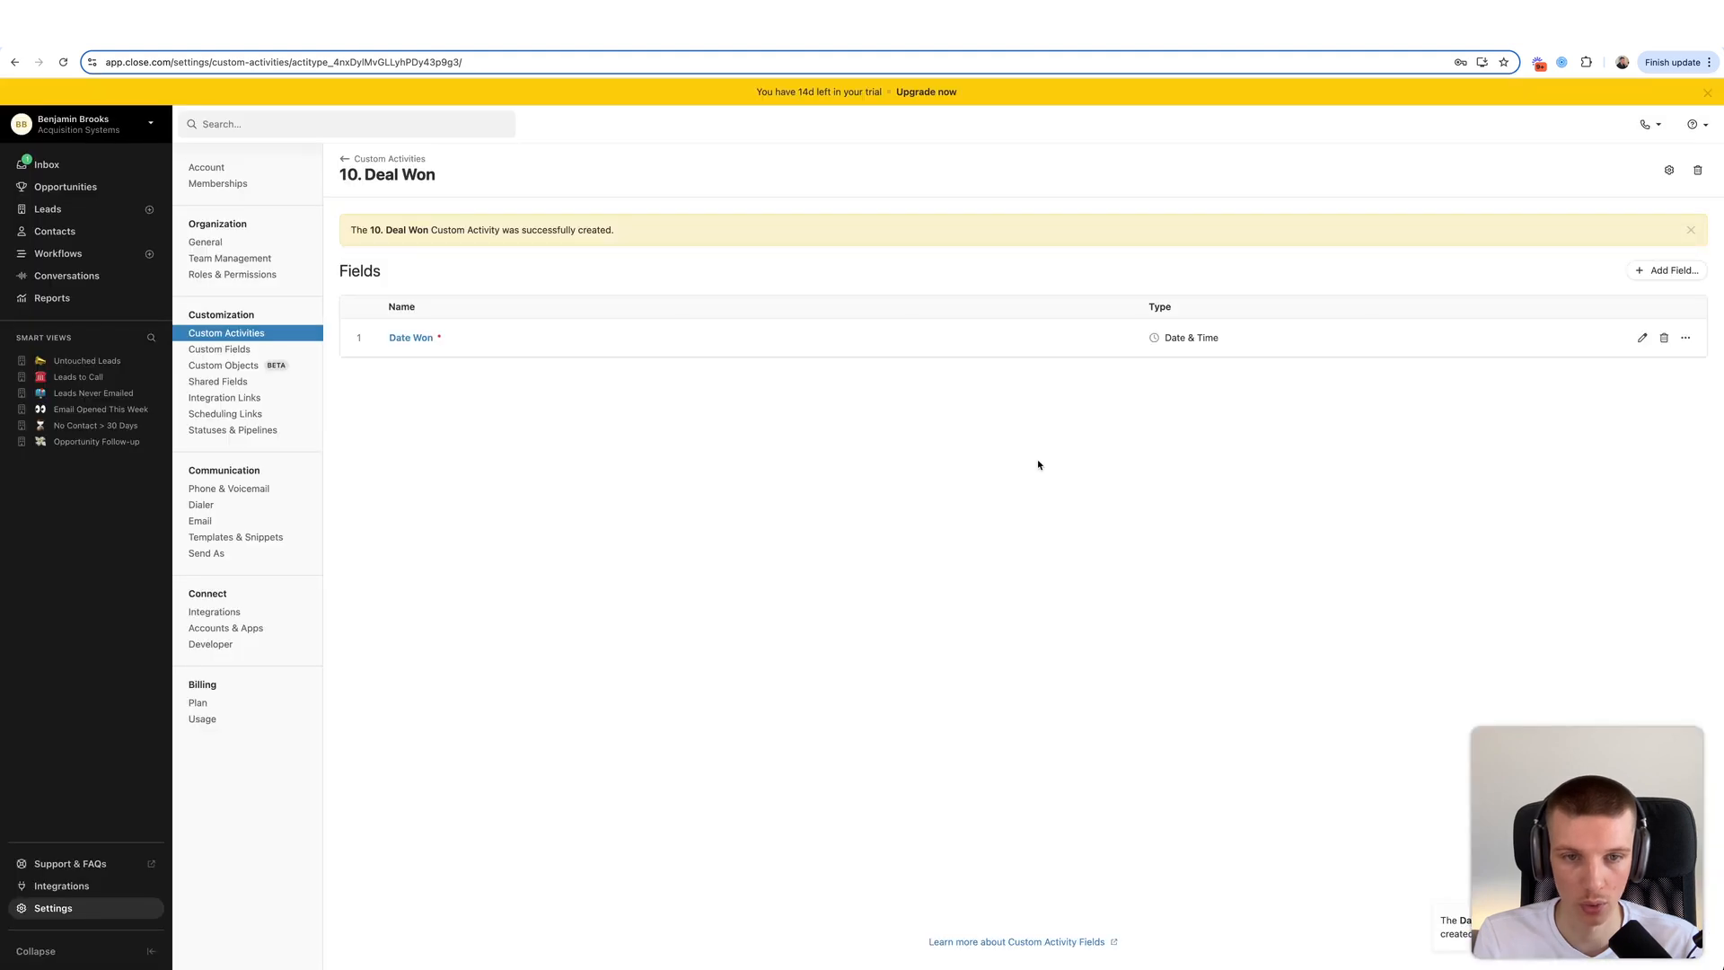
# - Add a Lead Owner field of type User (Single) to Deal Won
pyautogui.click(1663, 269)
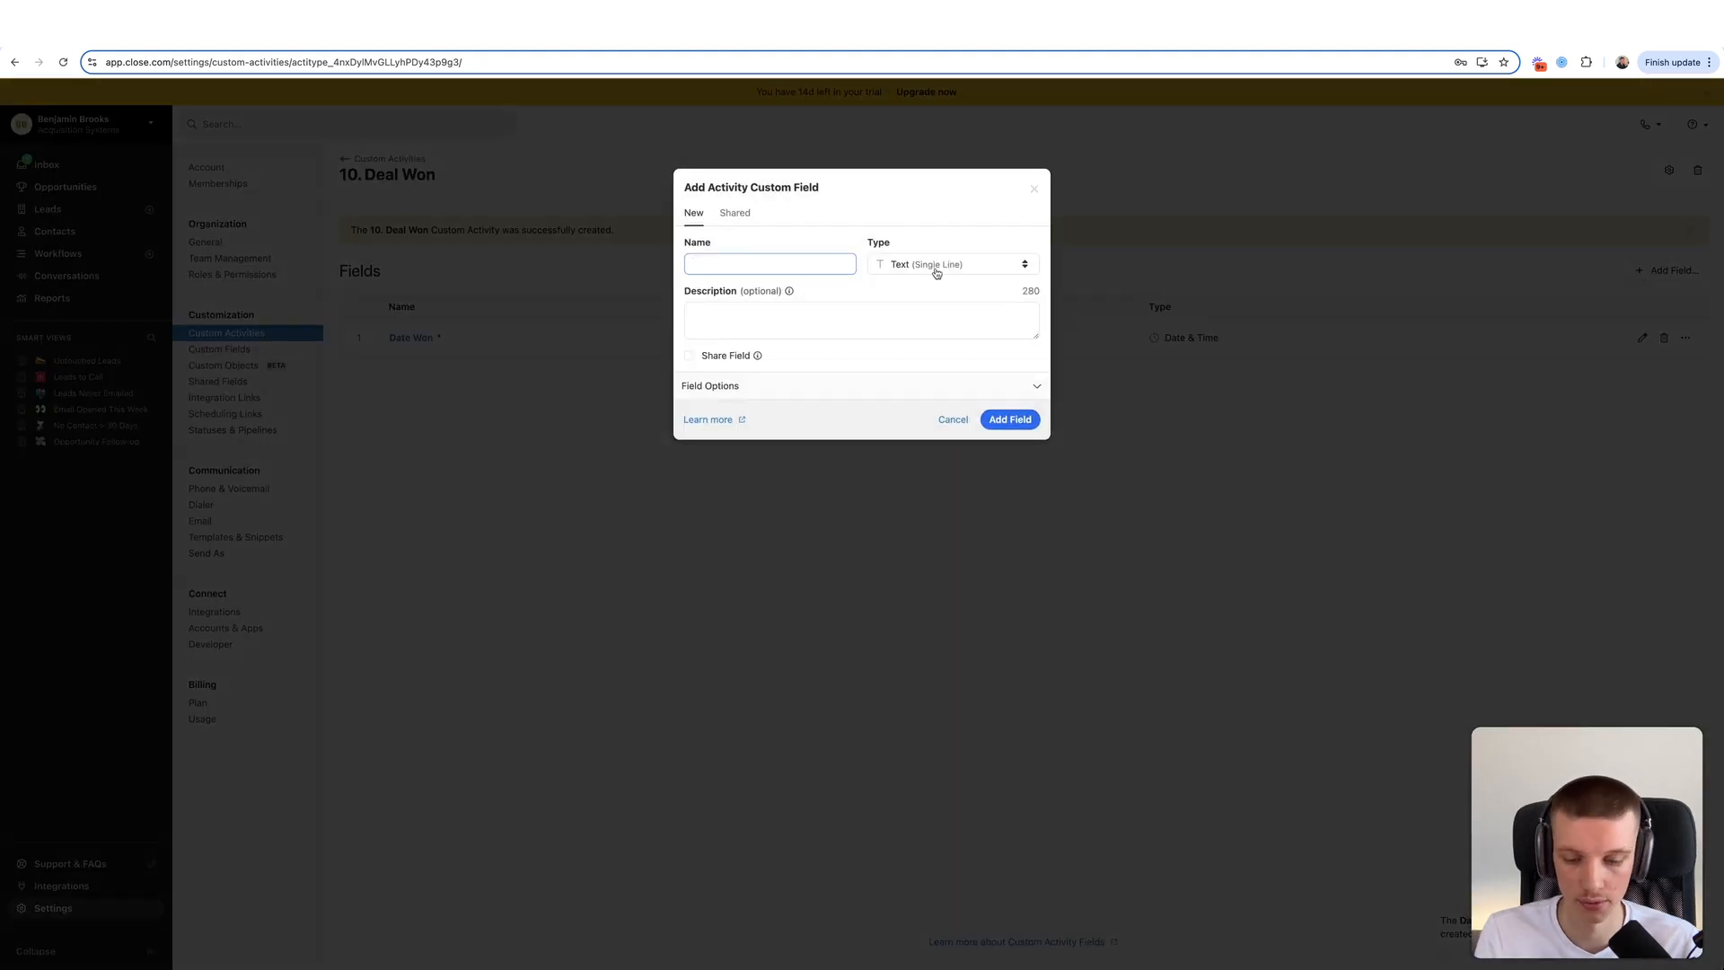
pyautogui.write('Lead Owner')
pyautogui.click(947, 270)
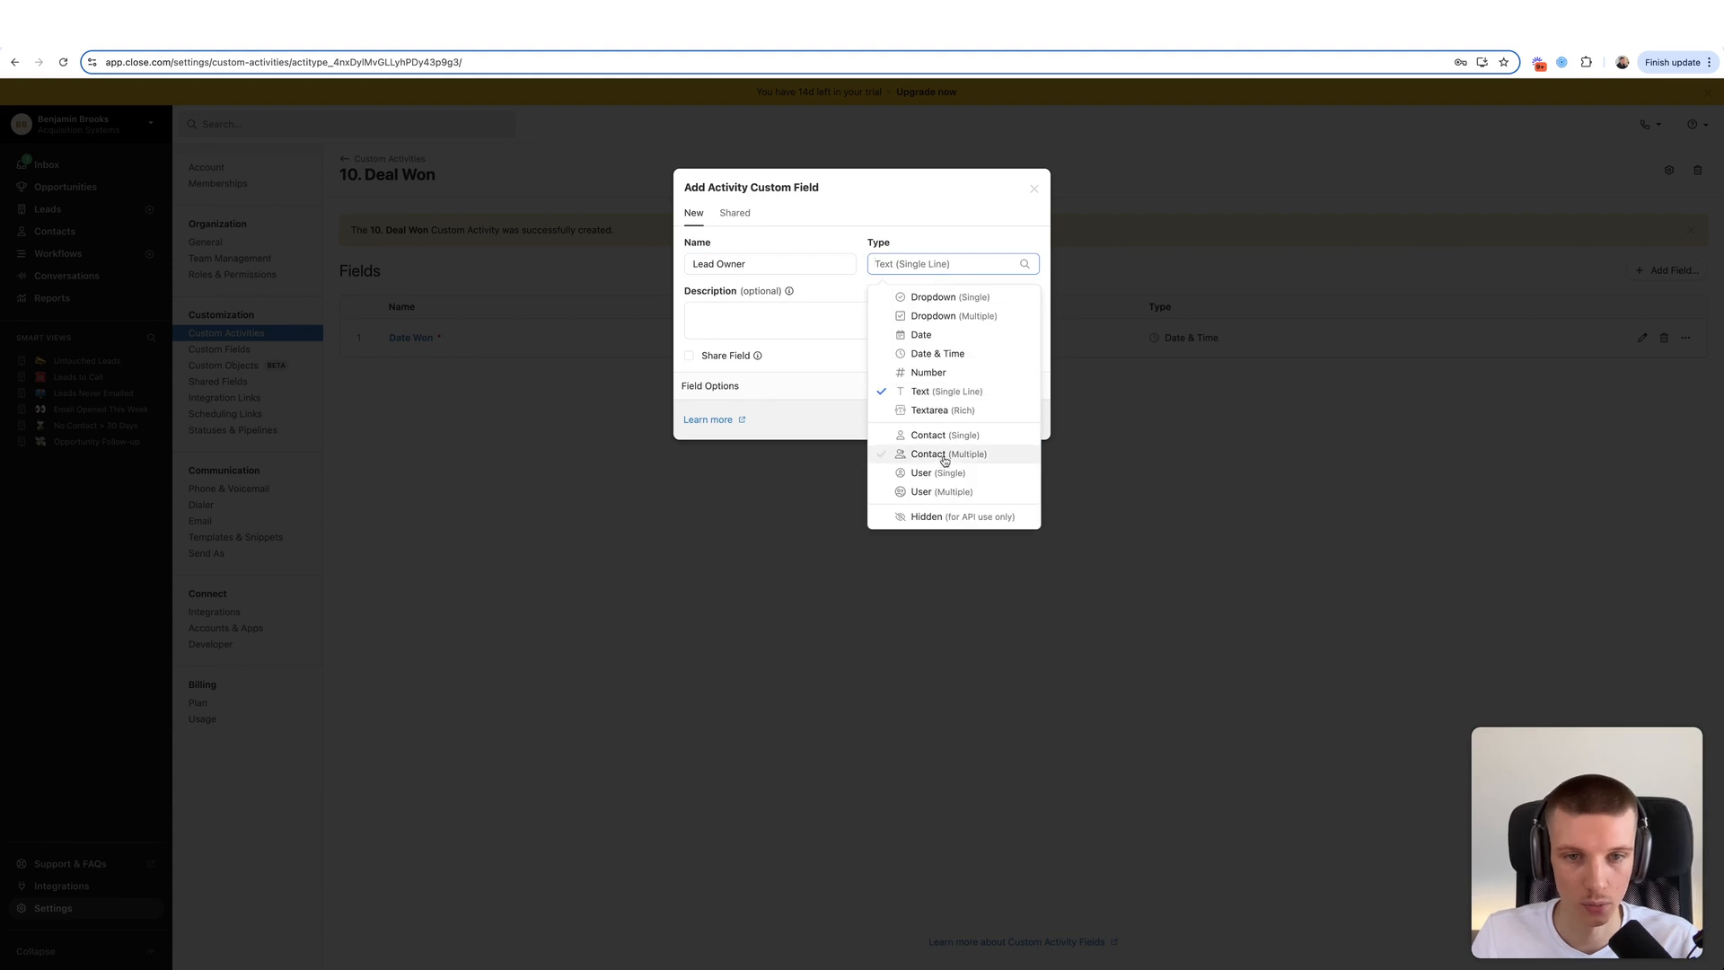
pyautogui.click(945, 456)
pyautogui.click(1008, 419)
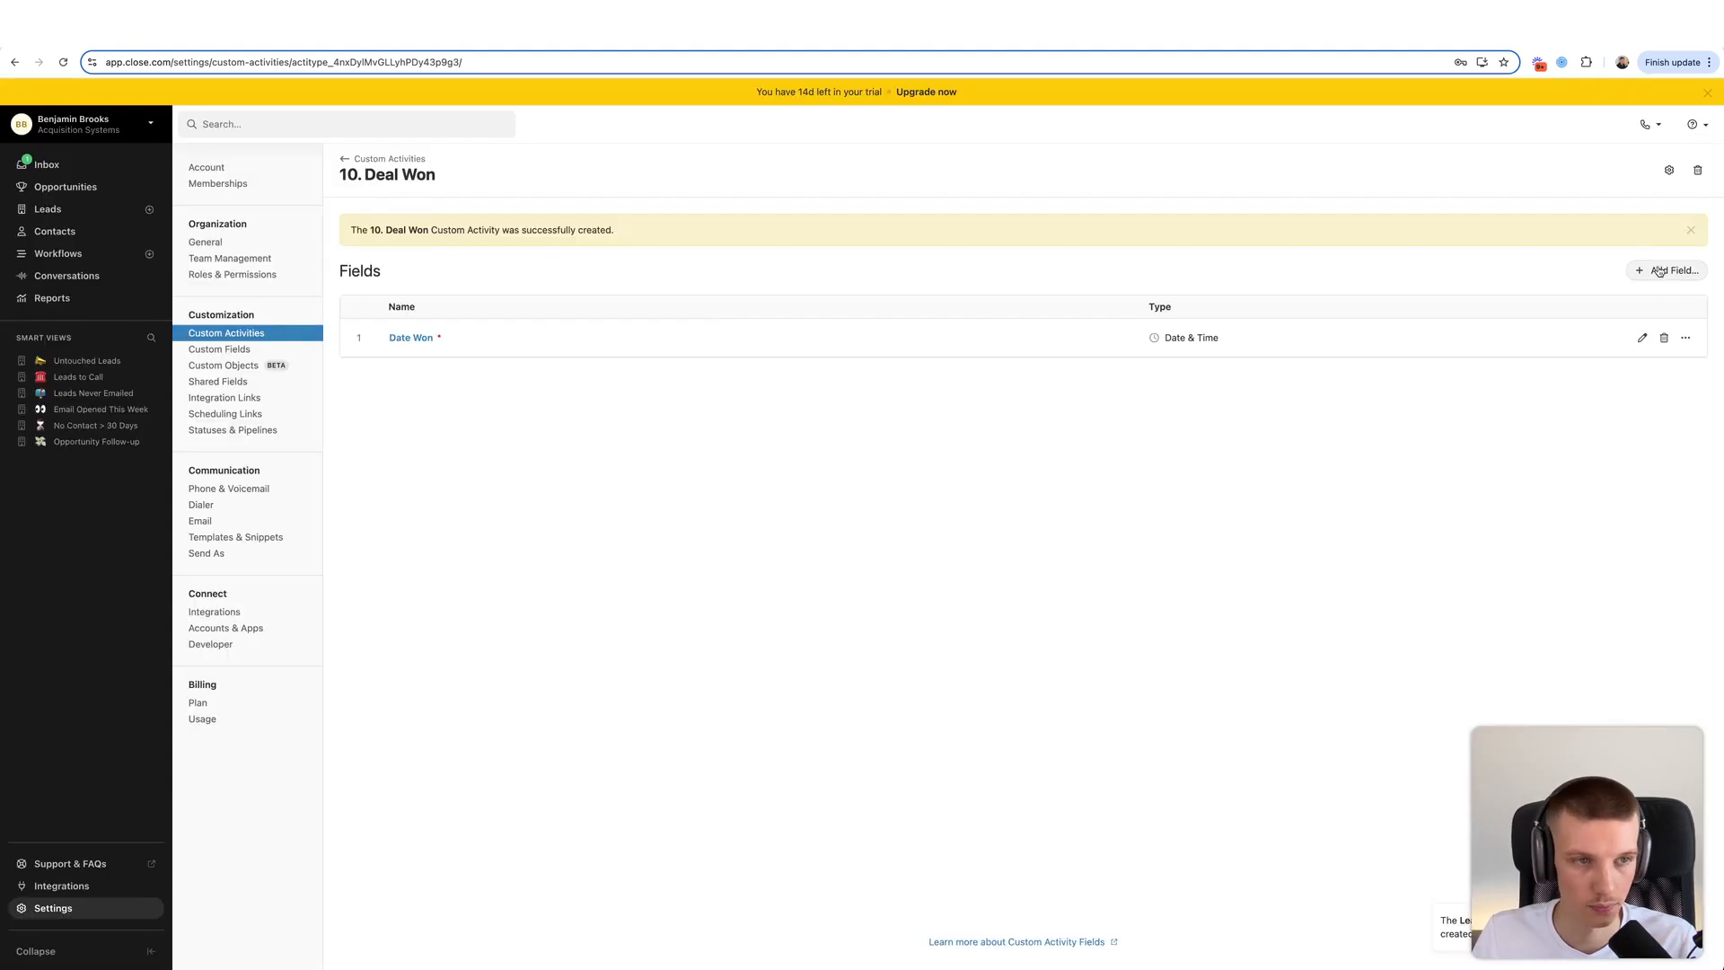
# - Add Total Deal Size and Cash Collected as Number fields to Deal Won
pyautogui.click(1659, 271)
pyautogui.write('Tot')
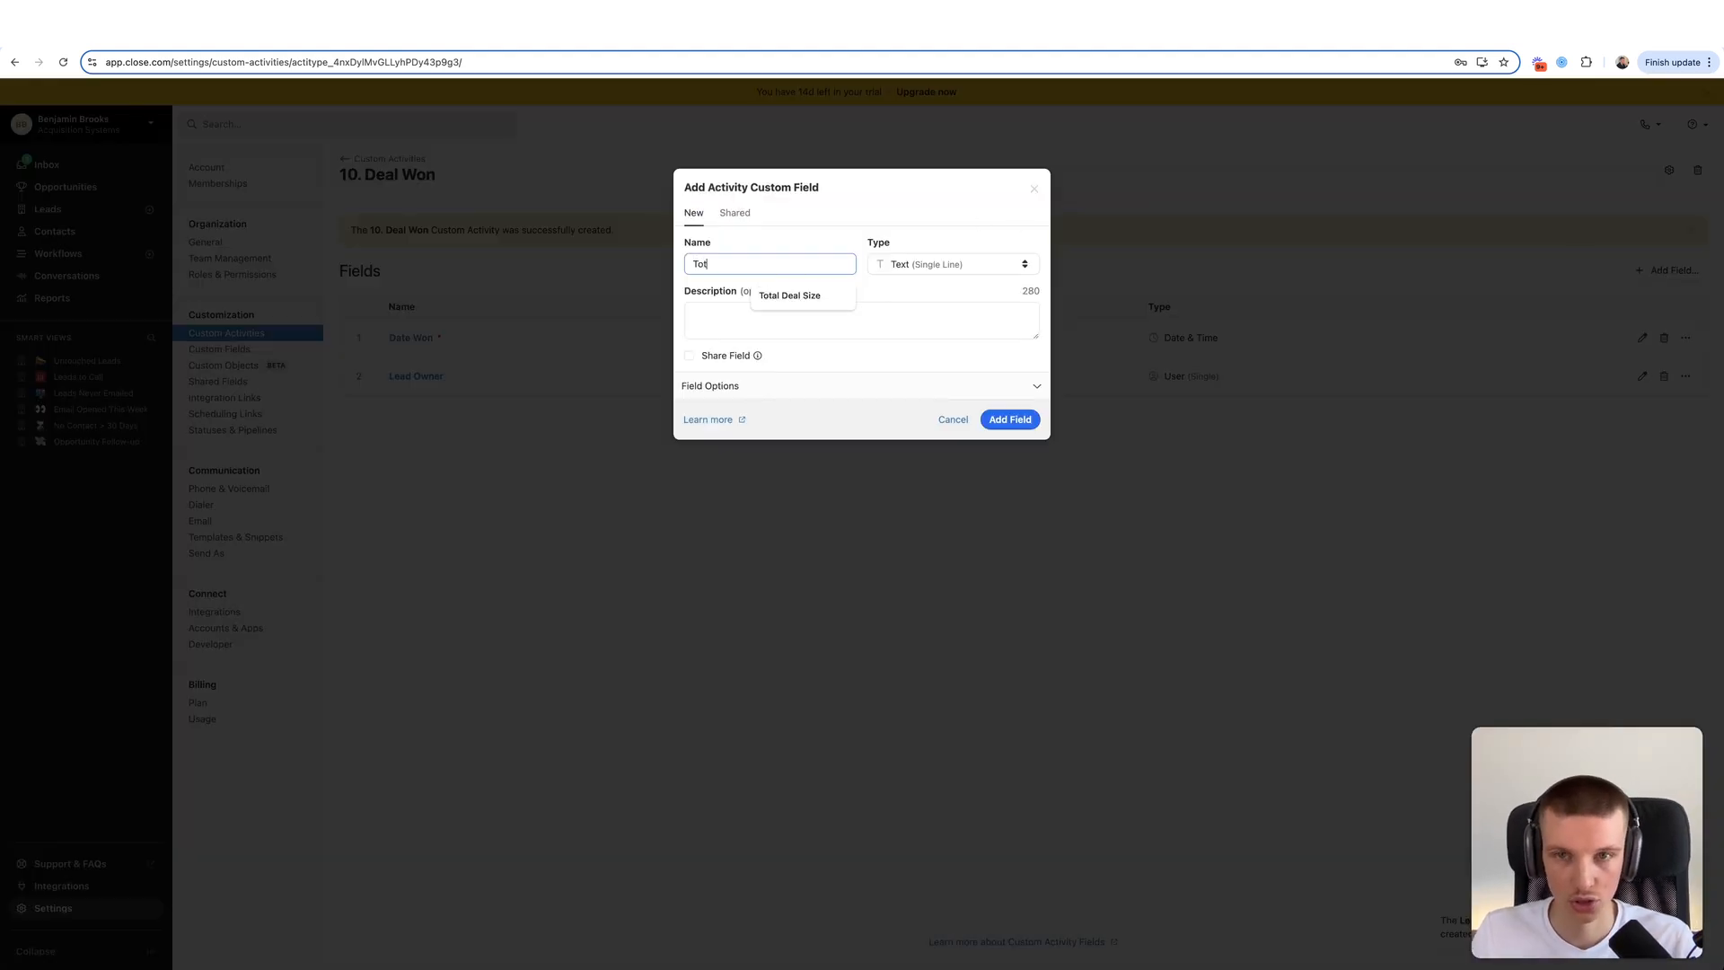
pyautogui.write('al Deal Size')
pyautogui.click(913, 263)
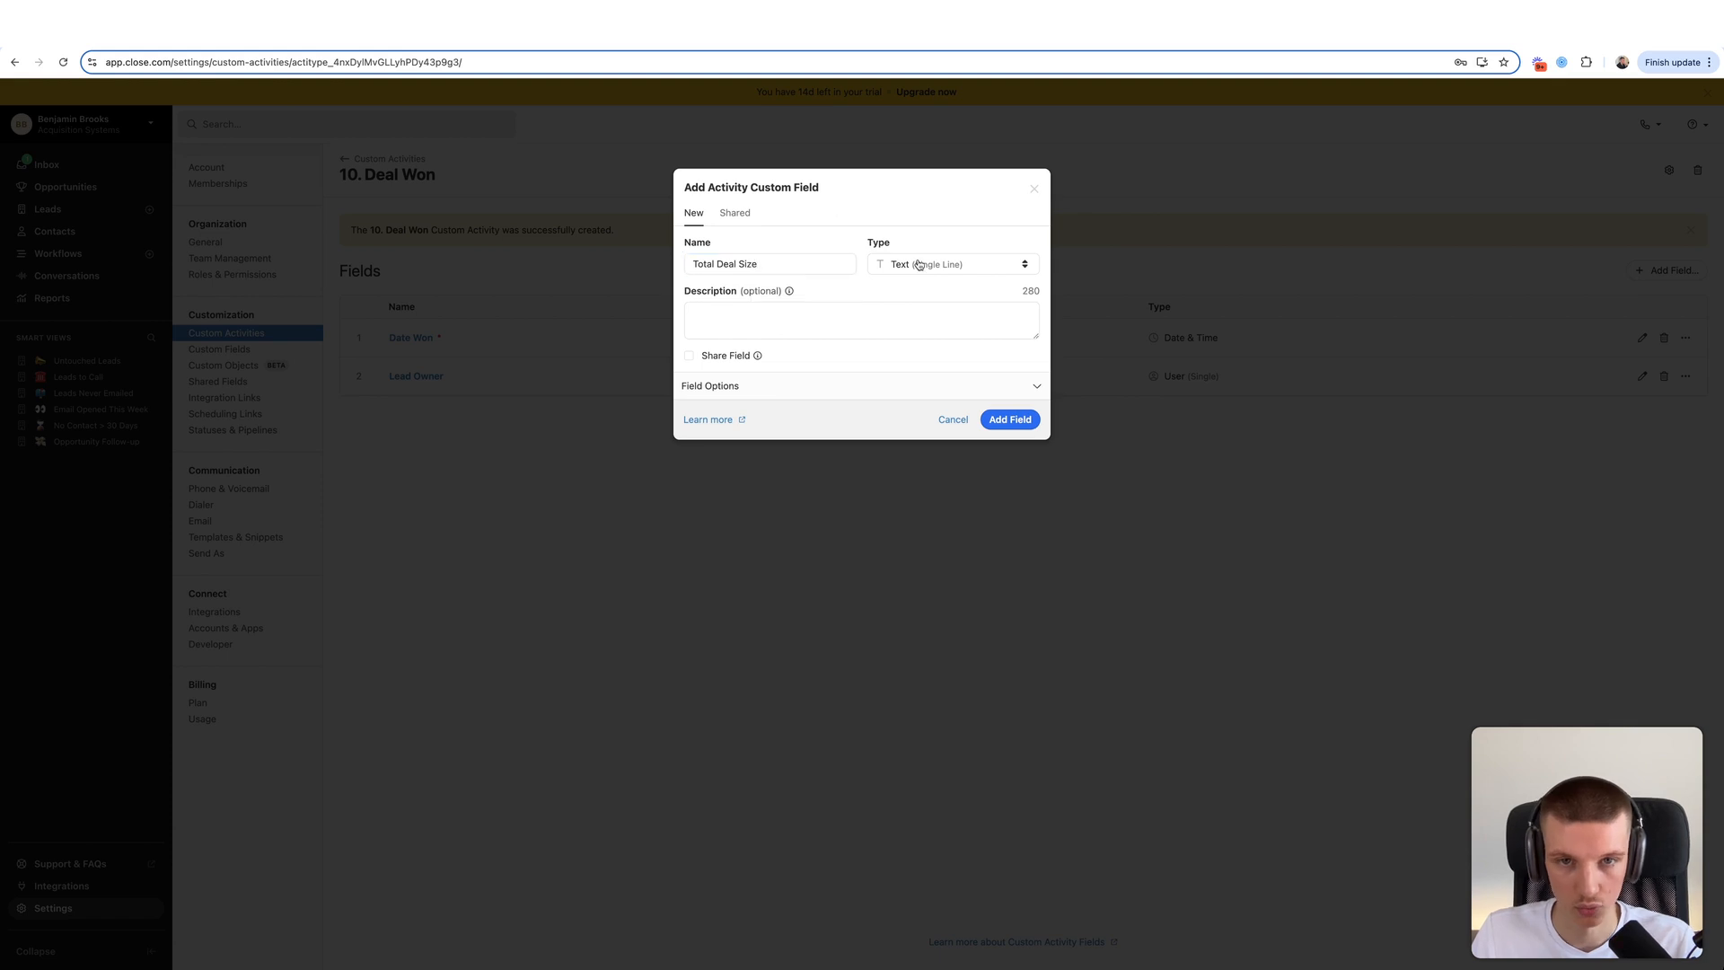
pyautogui.click(938, 377)
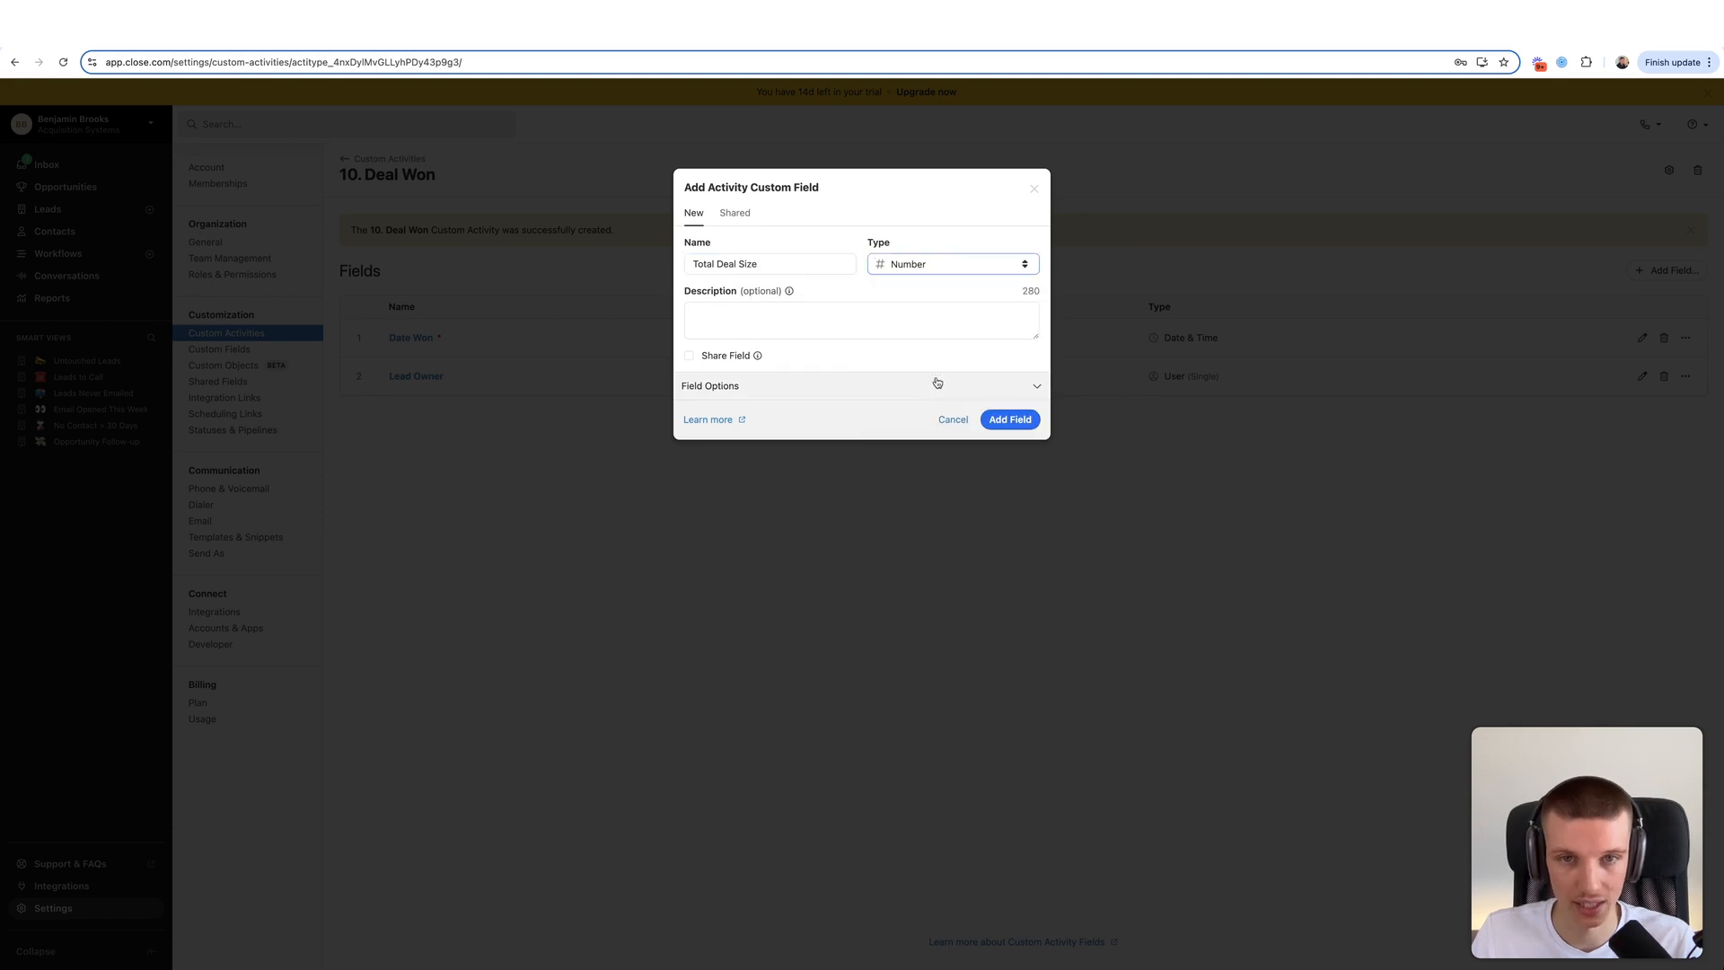
pyautogui.click(1012, 420)
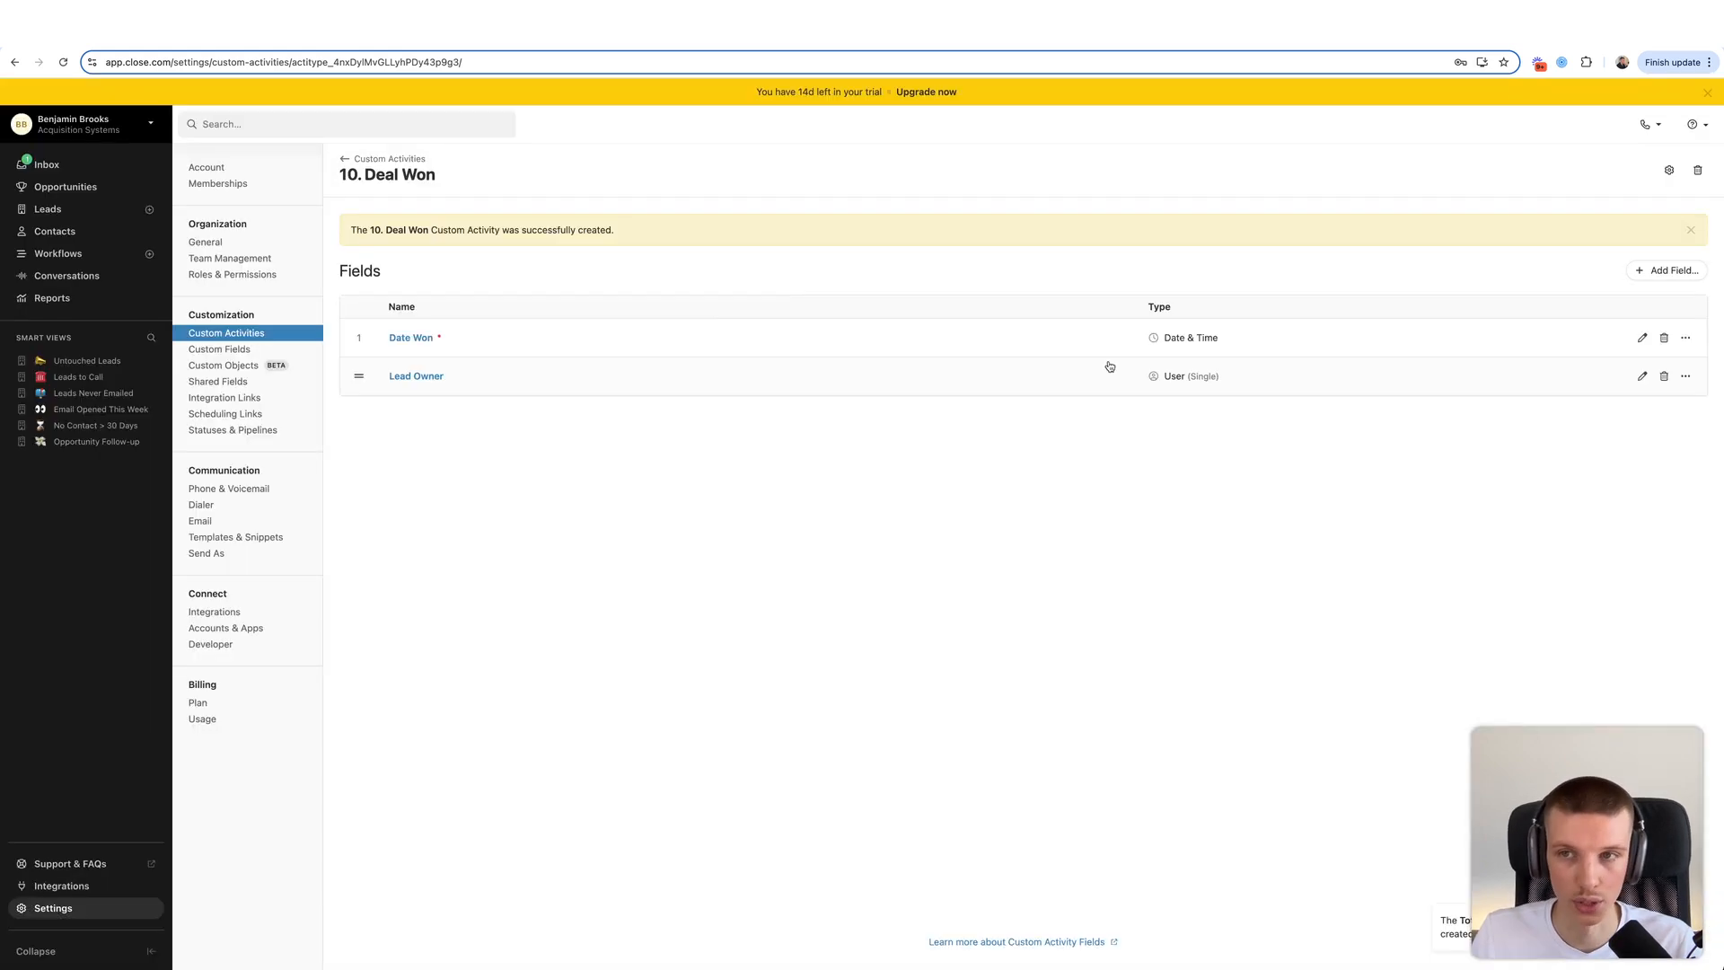
pyautogui.click(1655, 270)
pyautogui.write('Cash Collecti')
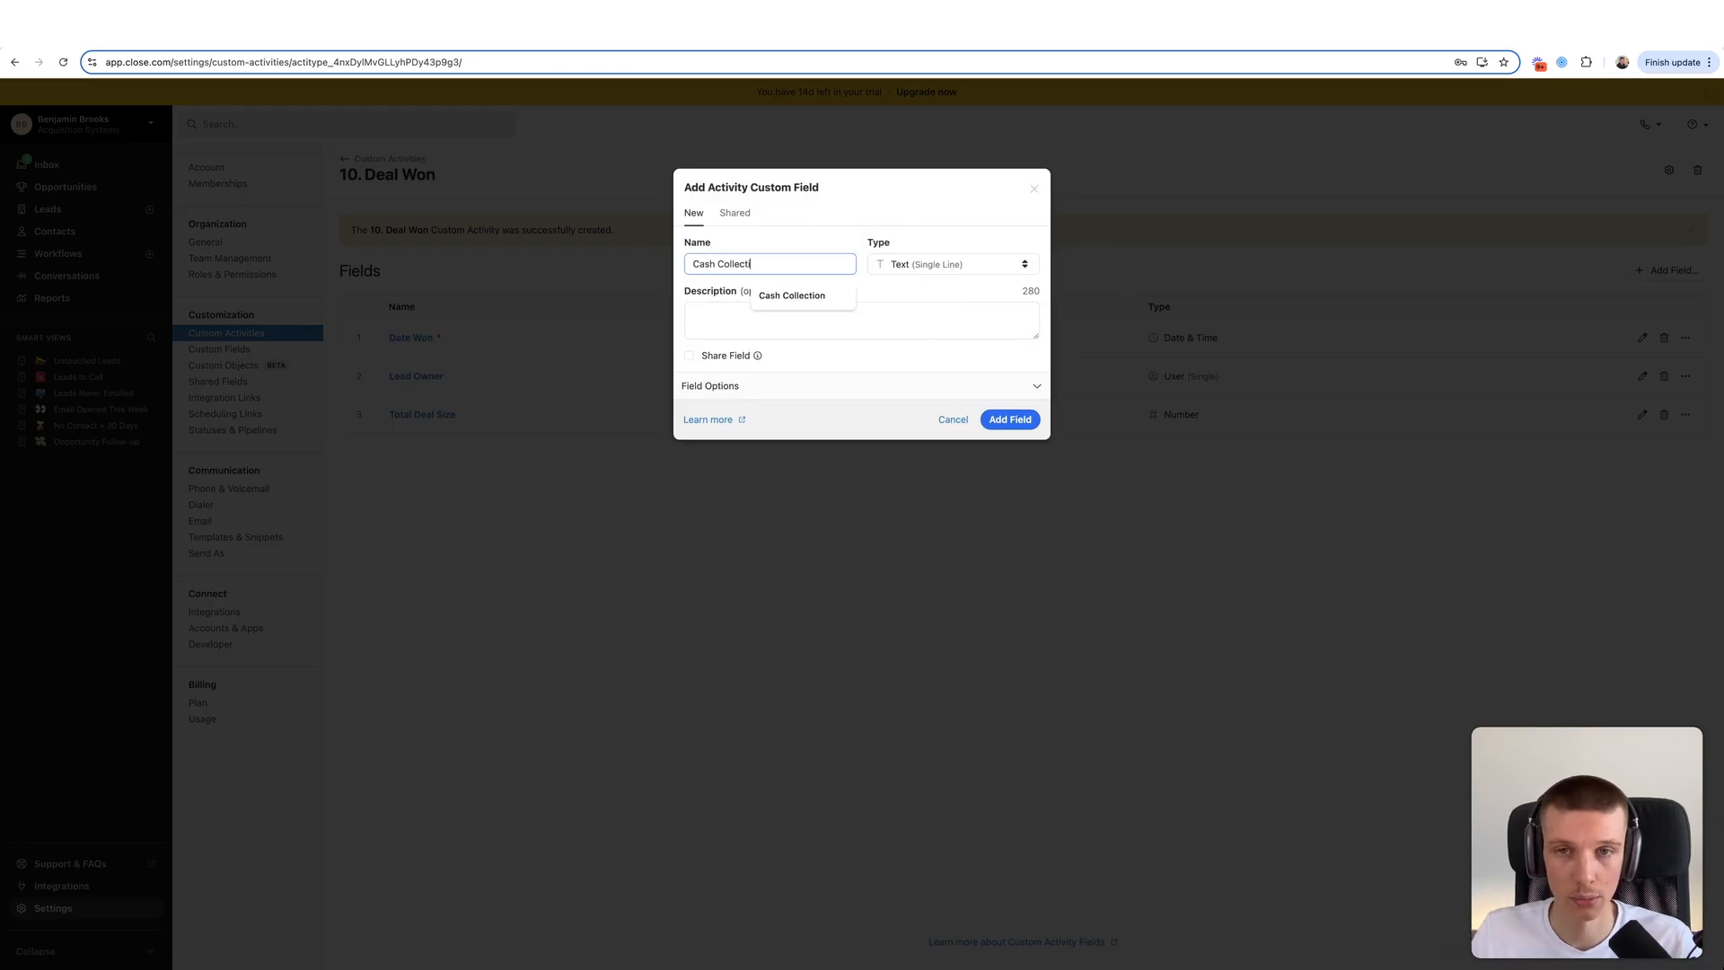
pyautogui.press('BackSpace')
pyautogui.write('ed')
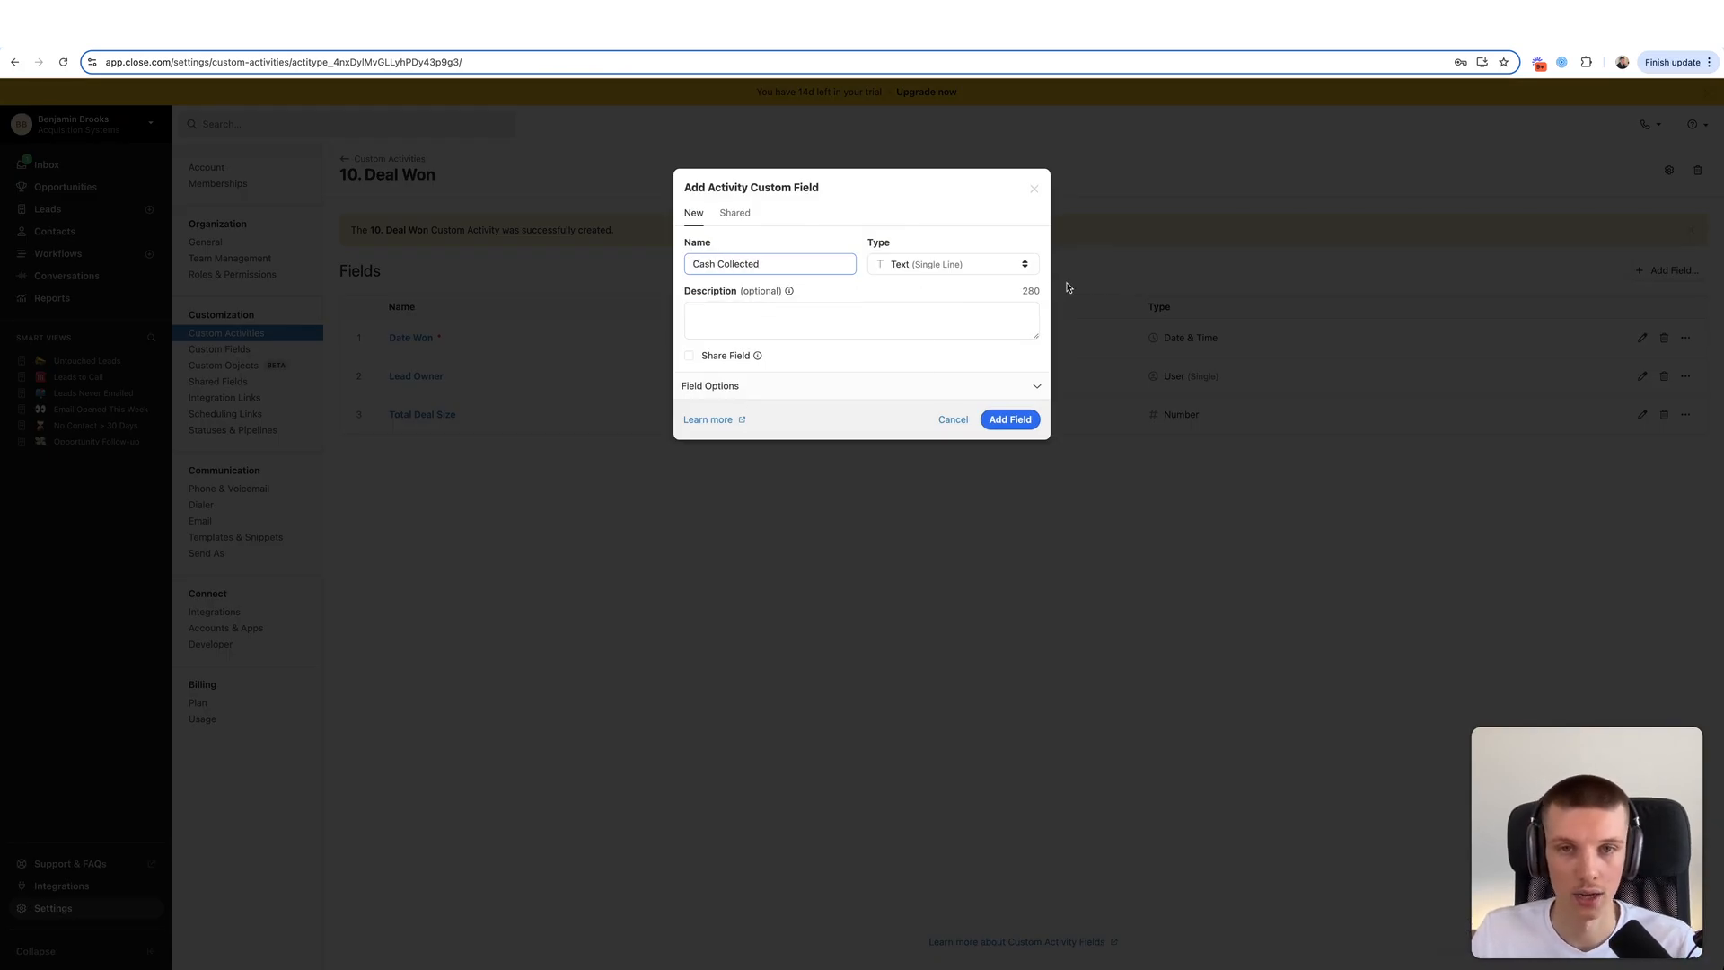
pyautogui.click(965, 267)
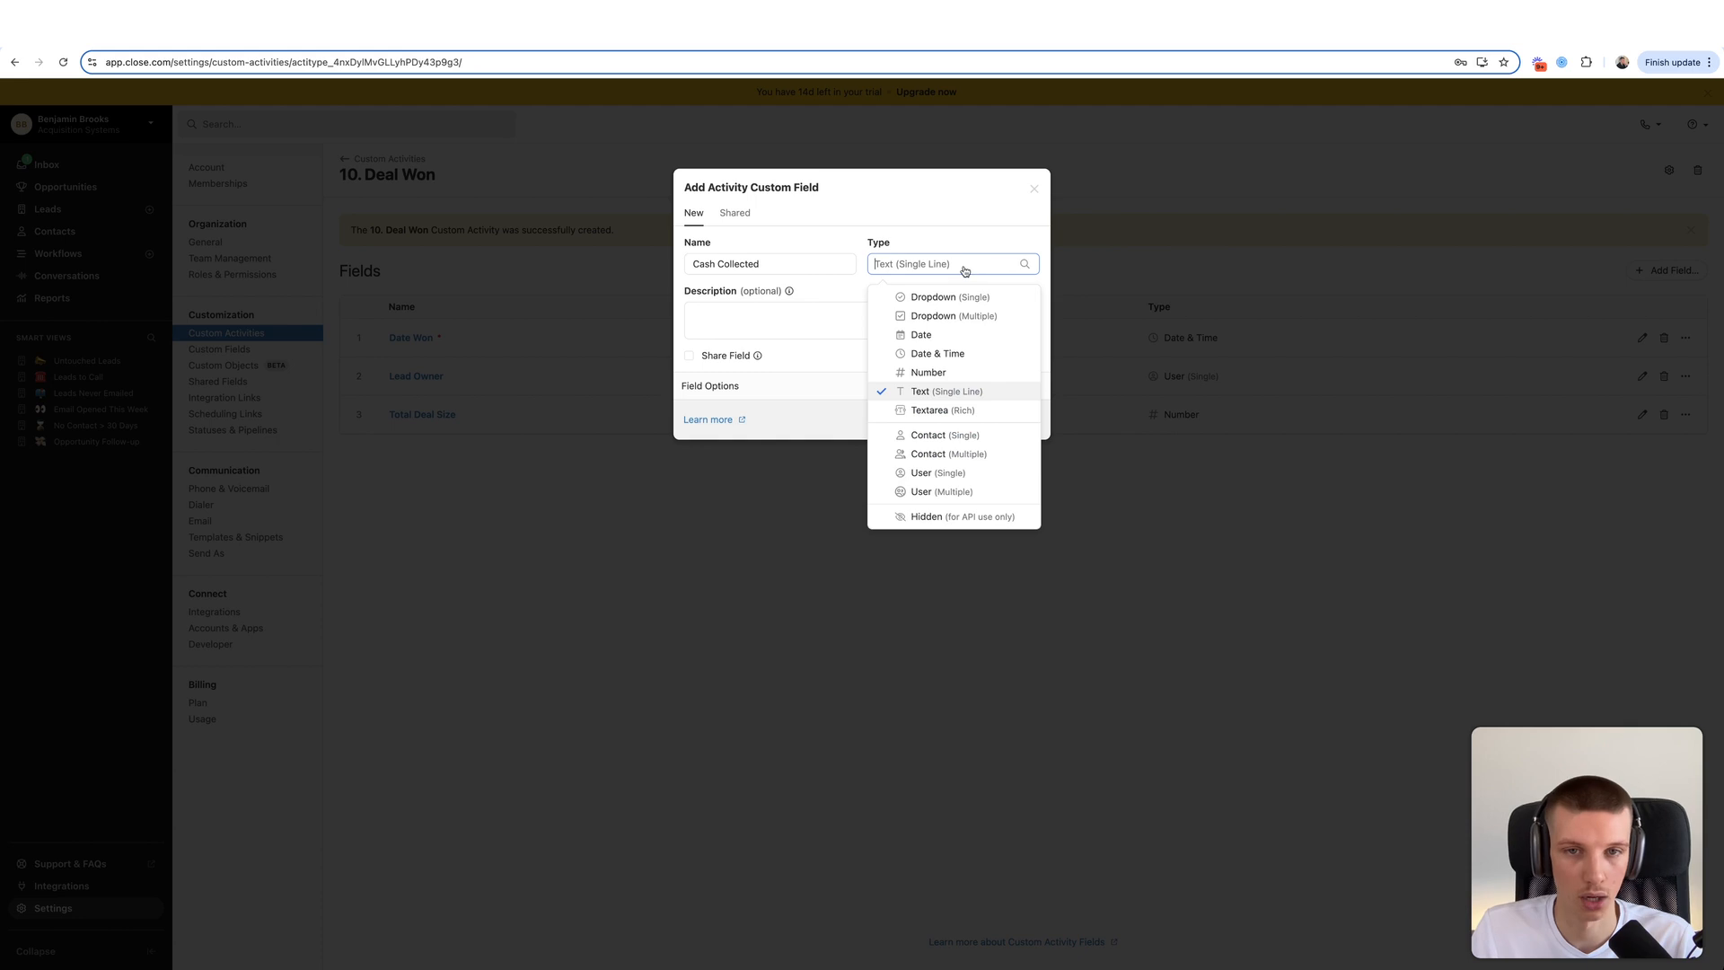
pyautogui.click(933, 371)
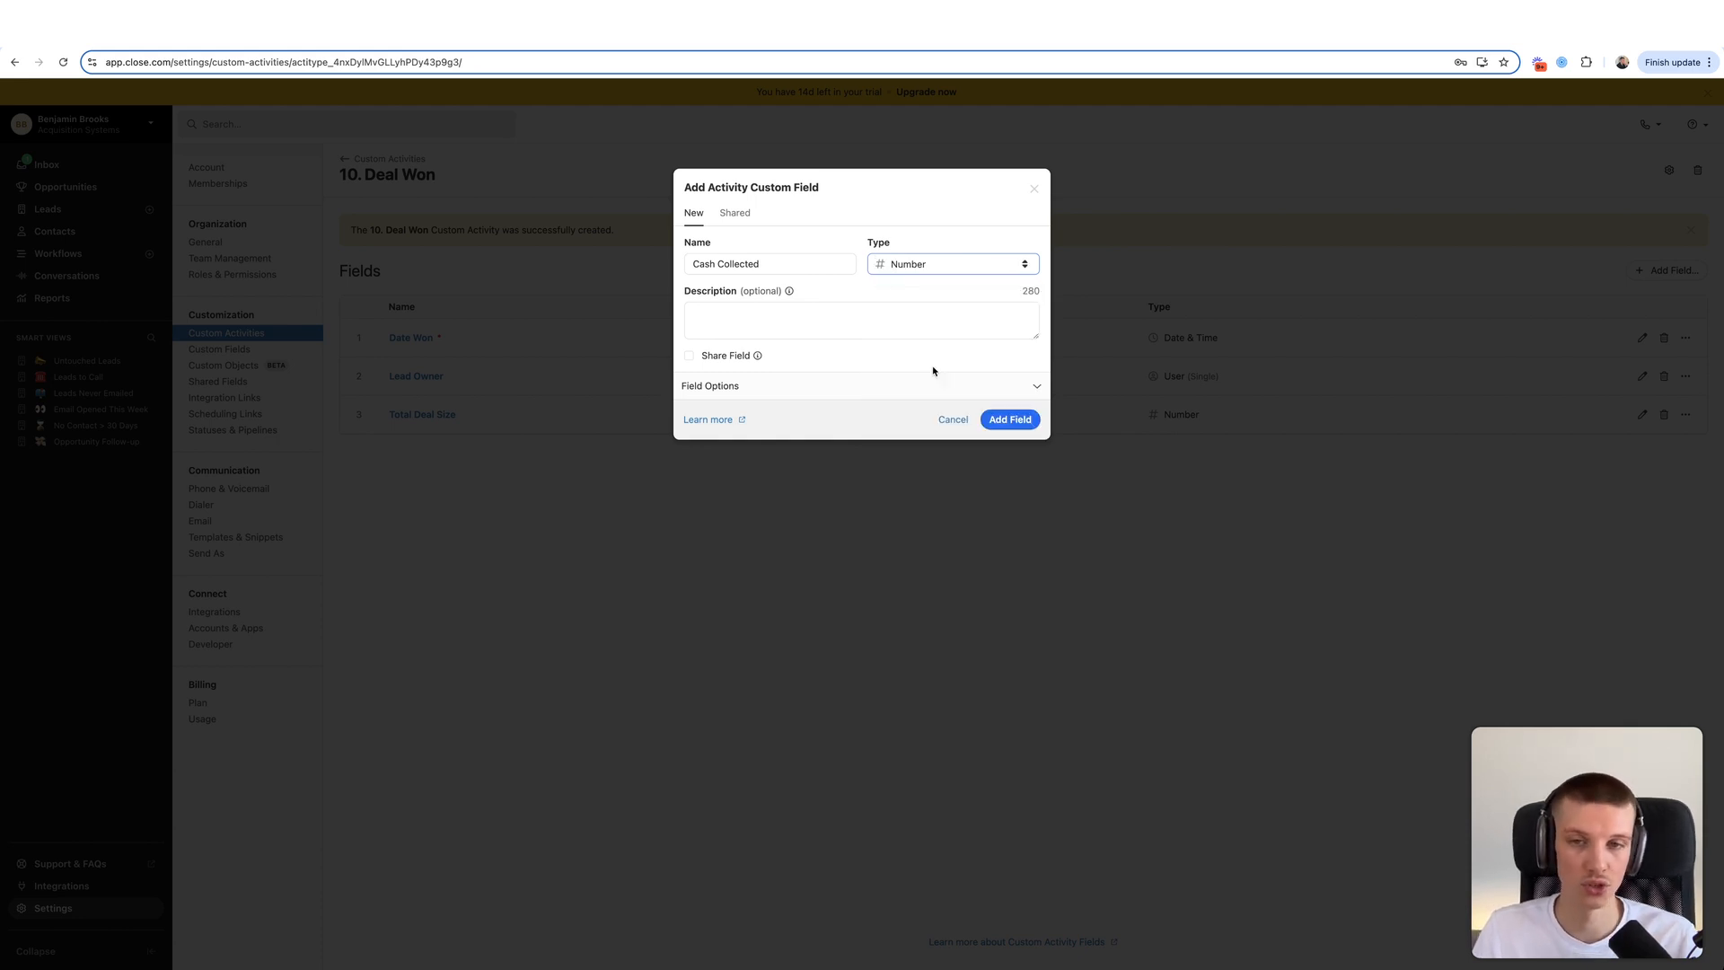
pyautogui.click(1008, 418)
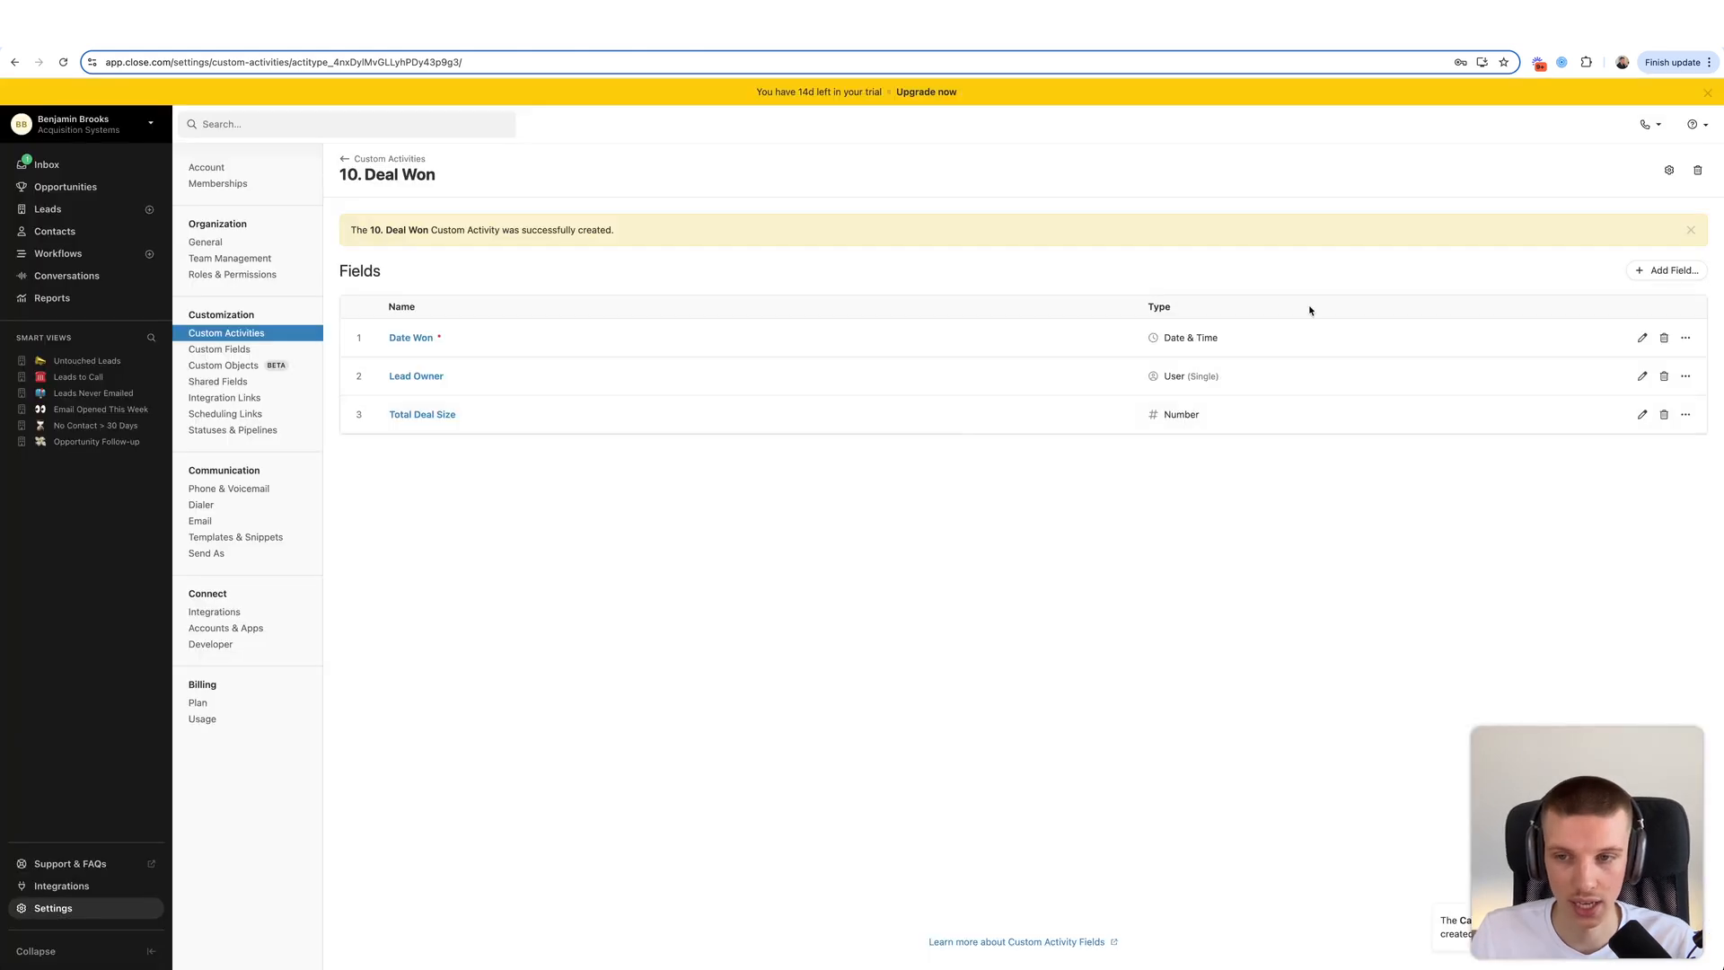
# - Start a new Contract field on Deal Won as a single-choice dropdown
pyautogui.click(1648, 272)
pyautogui.write('Contract')
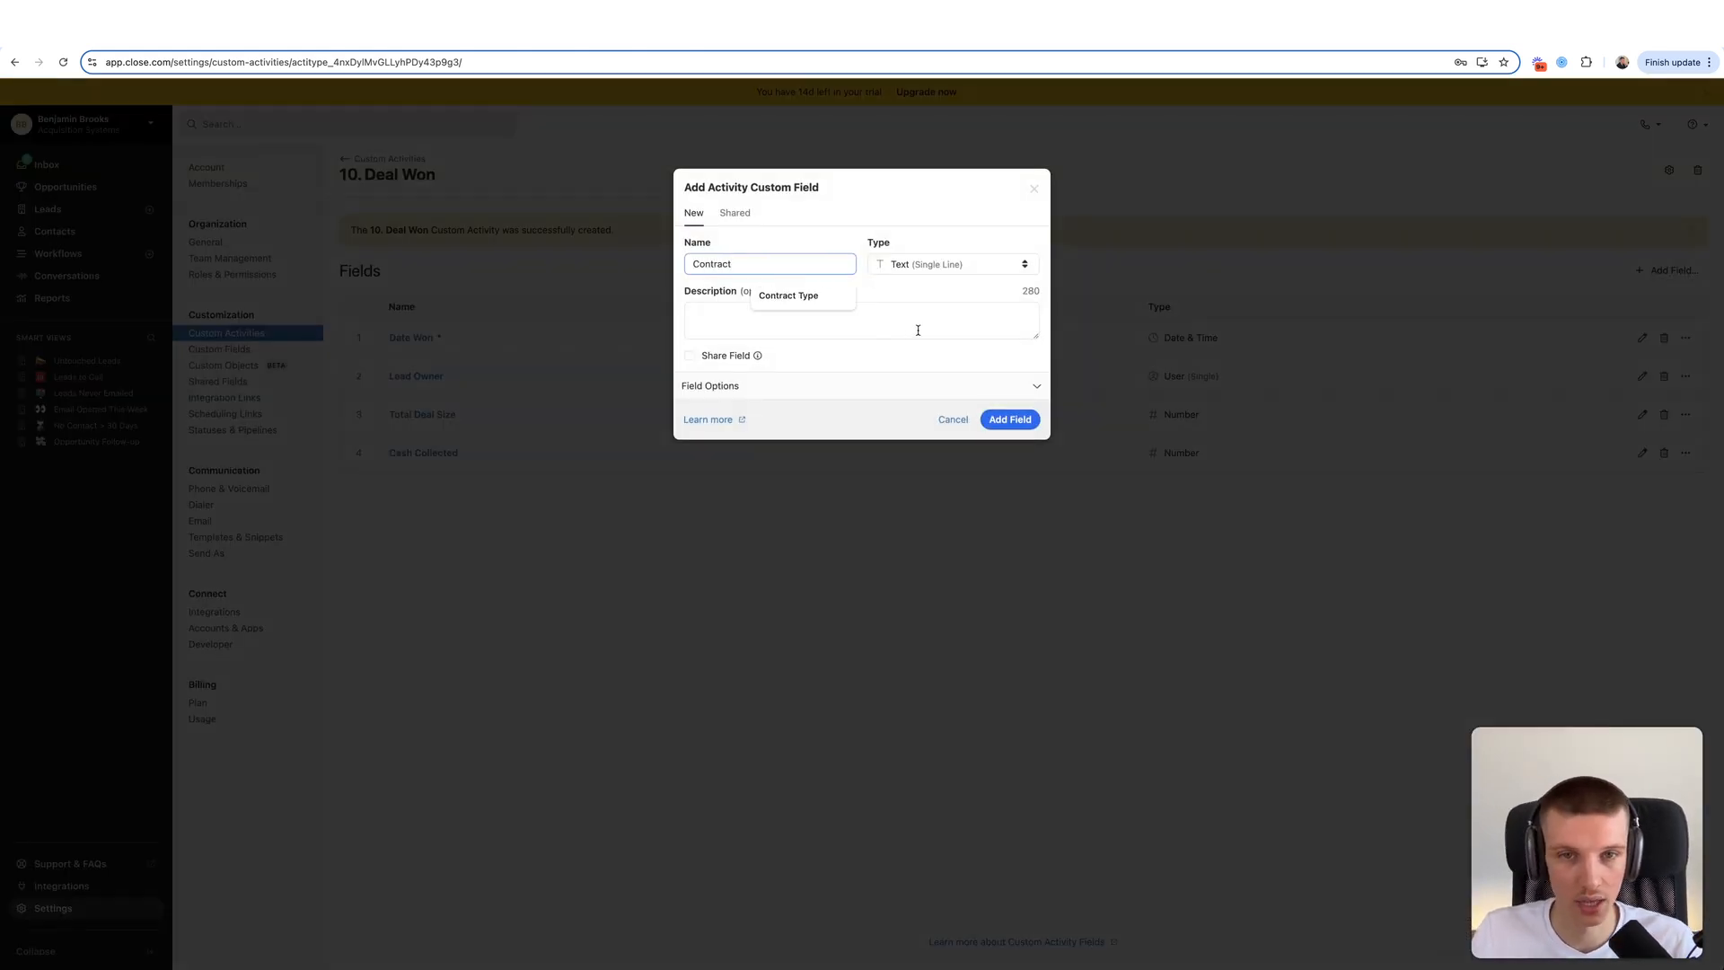
pyautogui.click(957, 266)
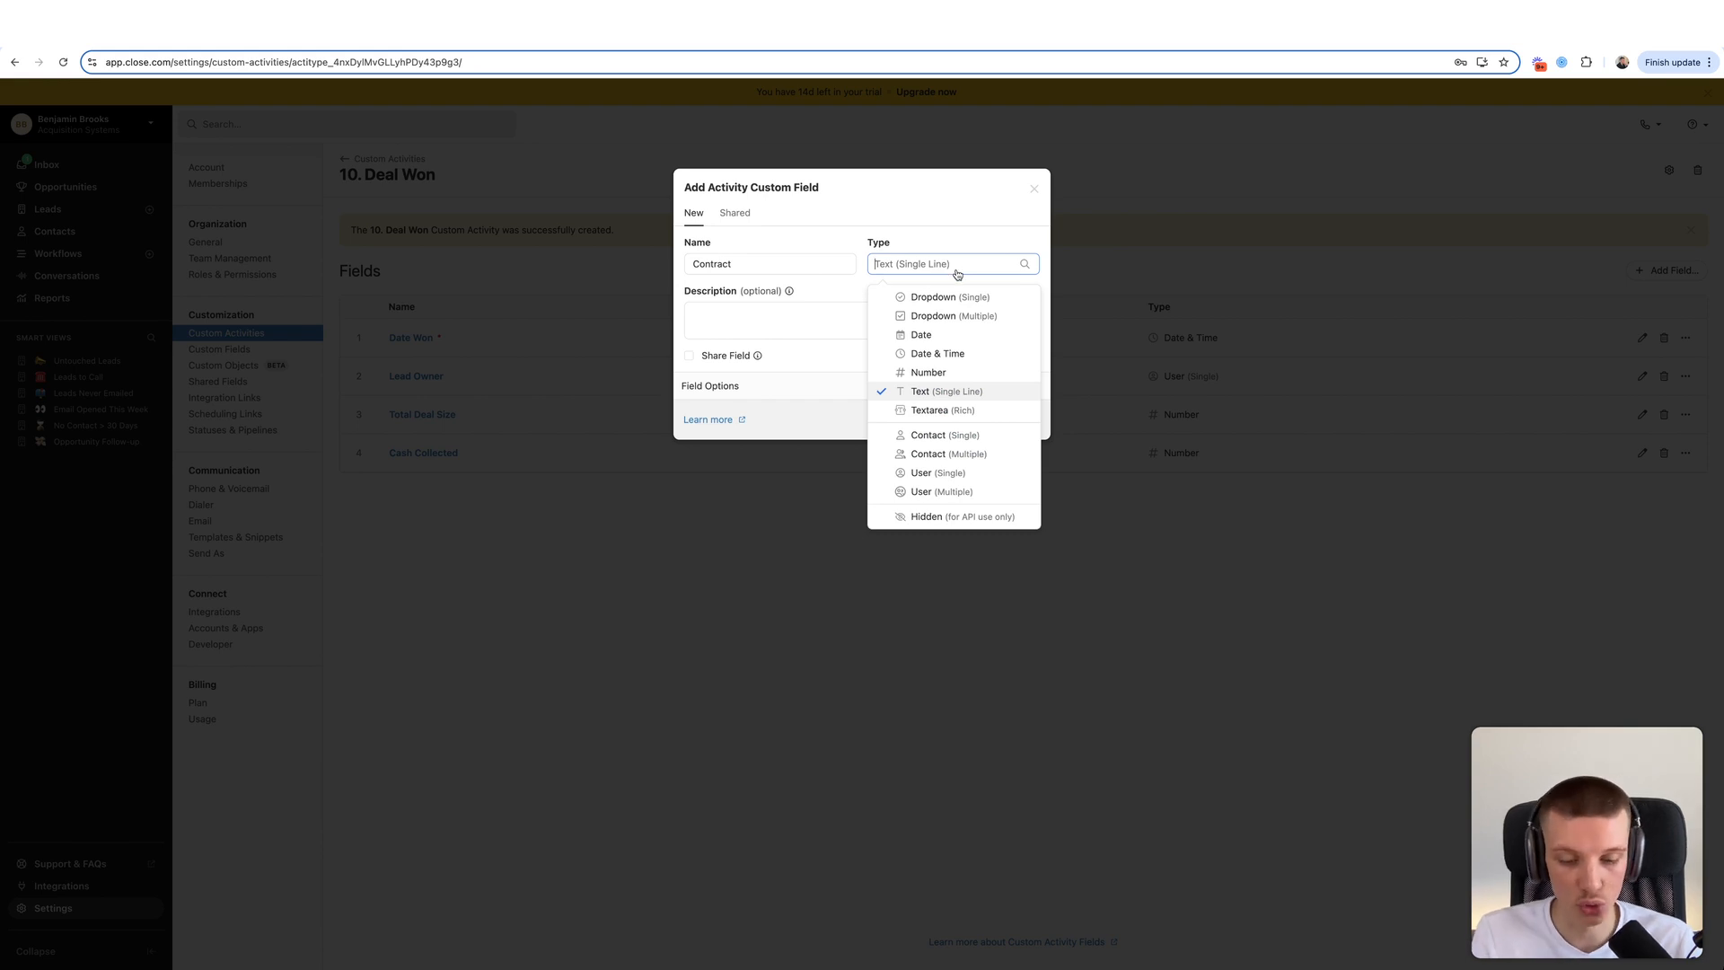
pyautogui.click(950, 296)
pyautogui.click(812, 389)
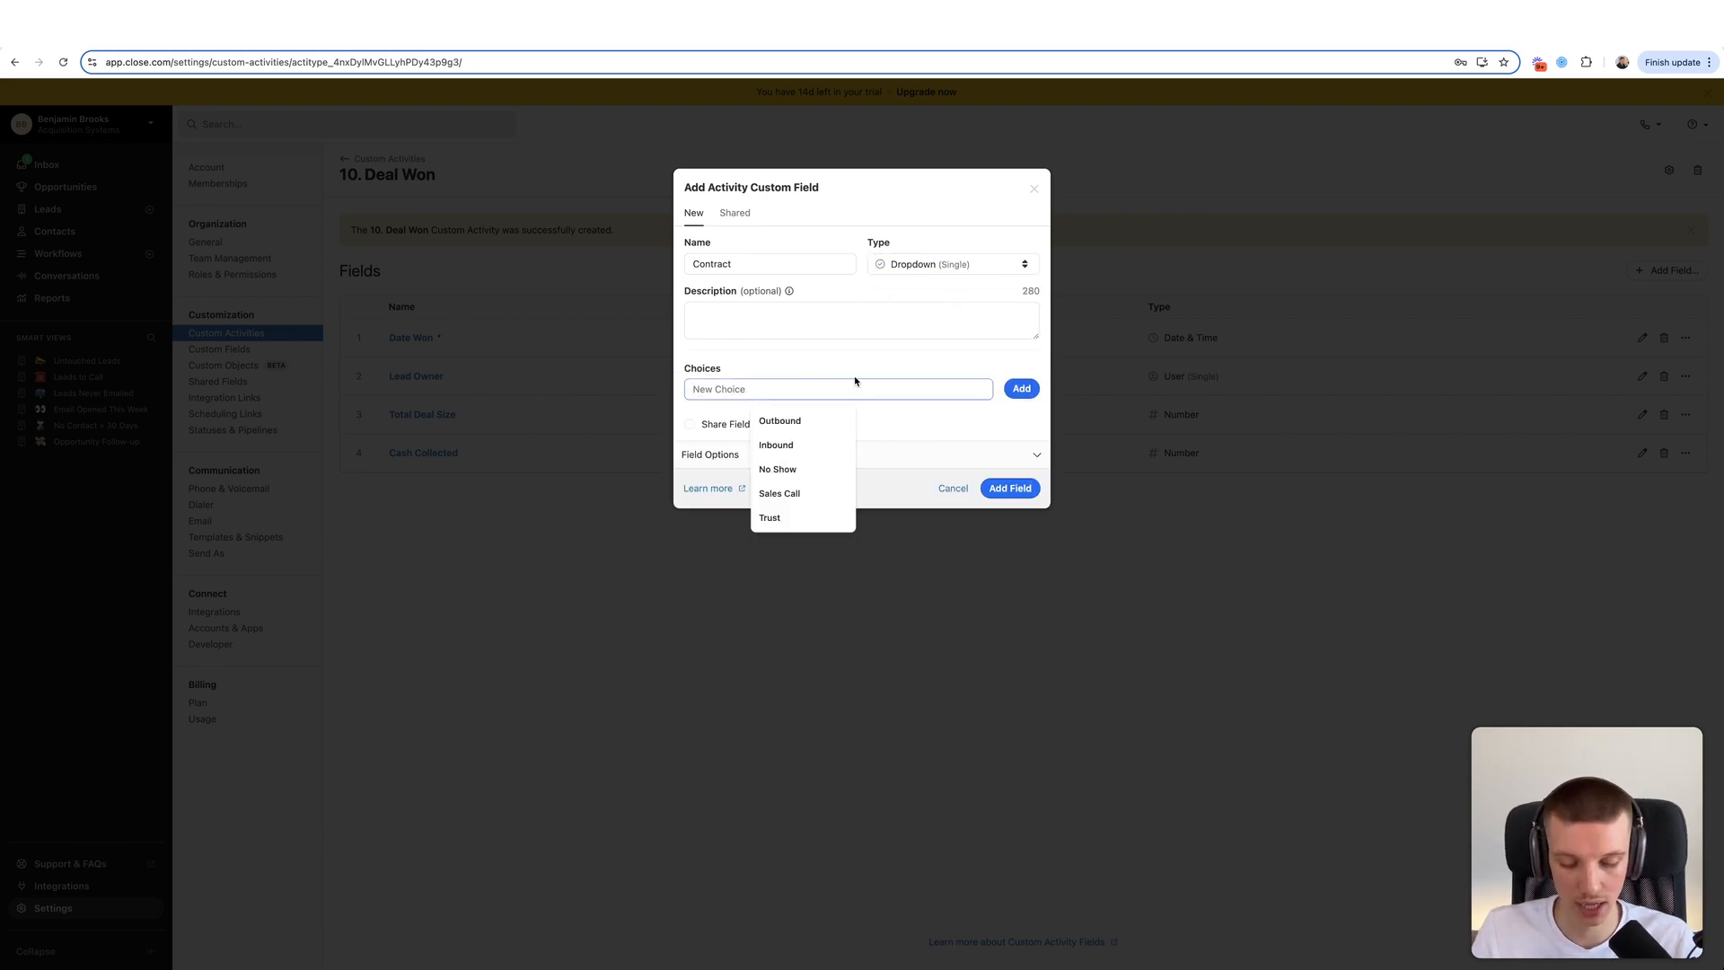
pyautogui.press('Escape')
# - Give the Contract dropdown the choices Retainer, Performance Only and Pay Per Meeting
pyautogui.write('Retainer')
pyautogui.click(1009, 384)
pyautogui.write('Pe')
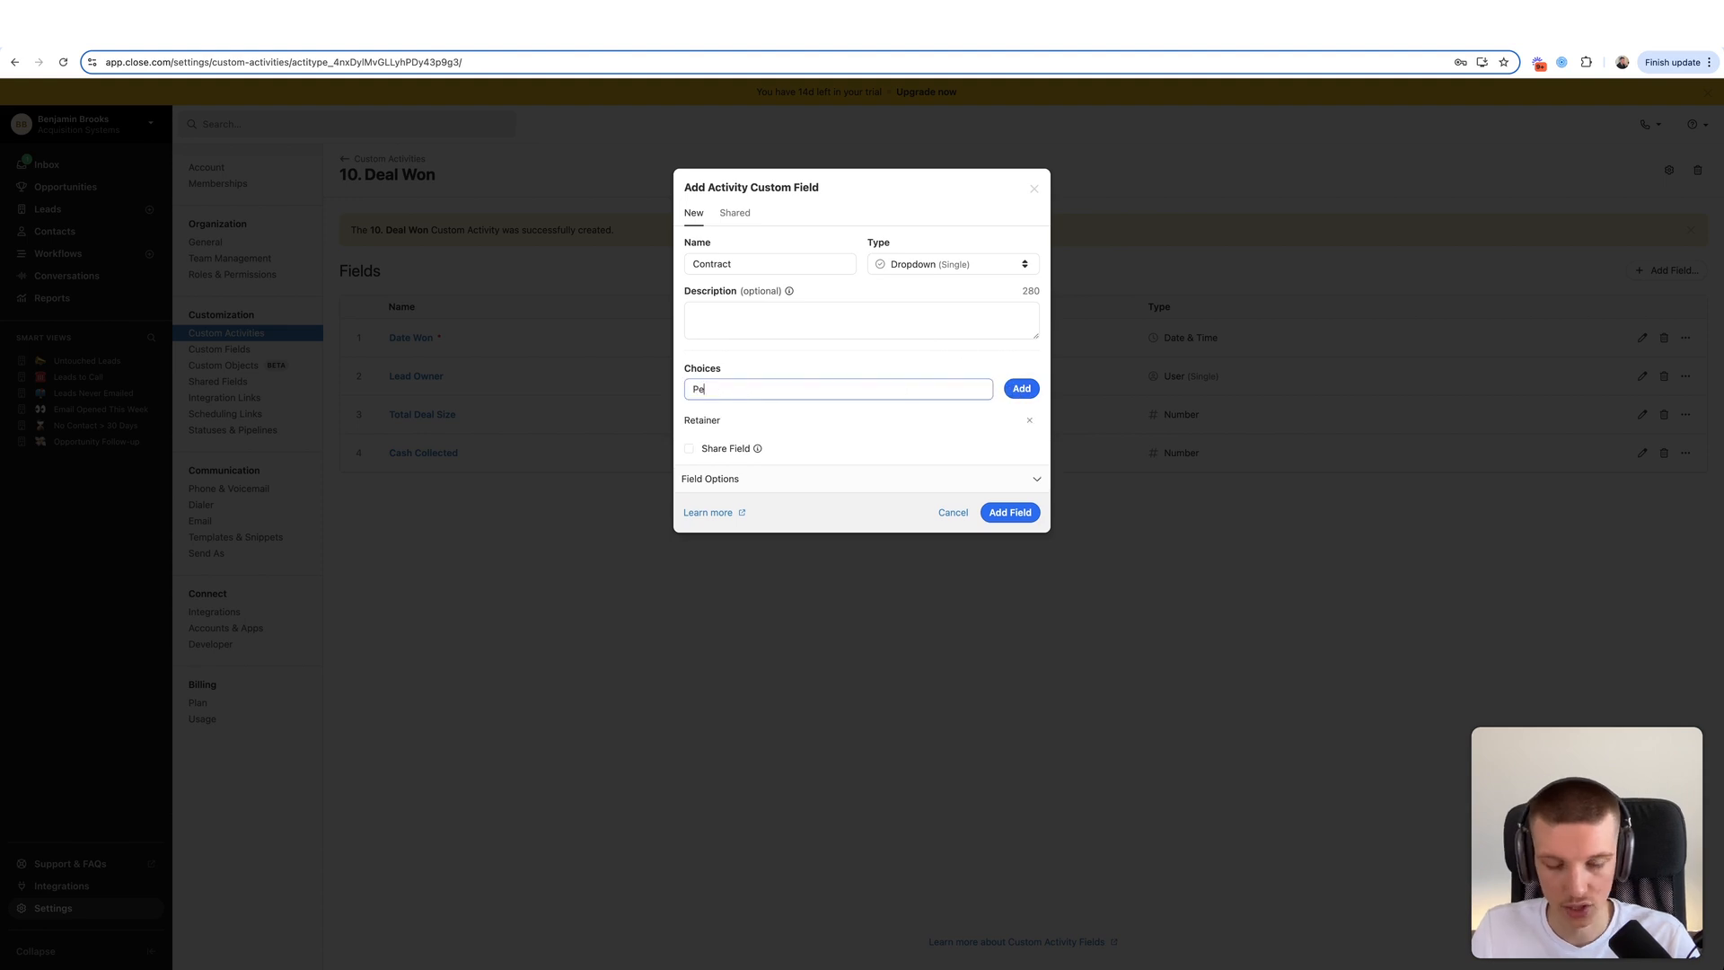
pyautogui.write('rformance Only')
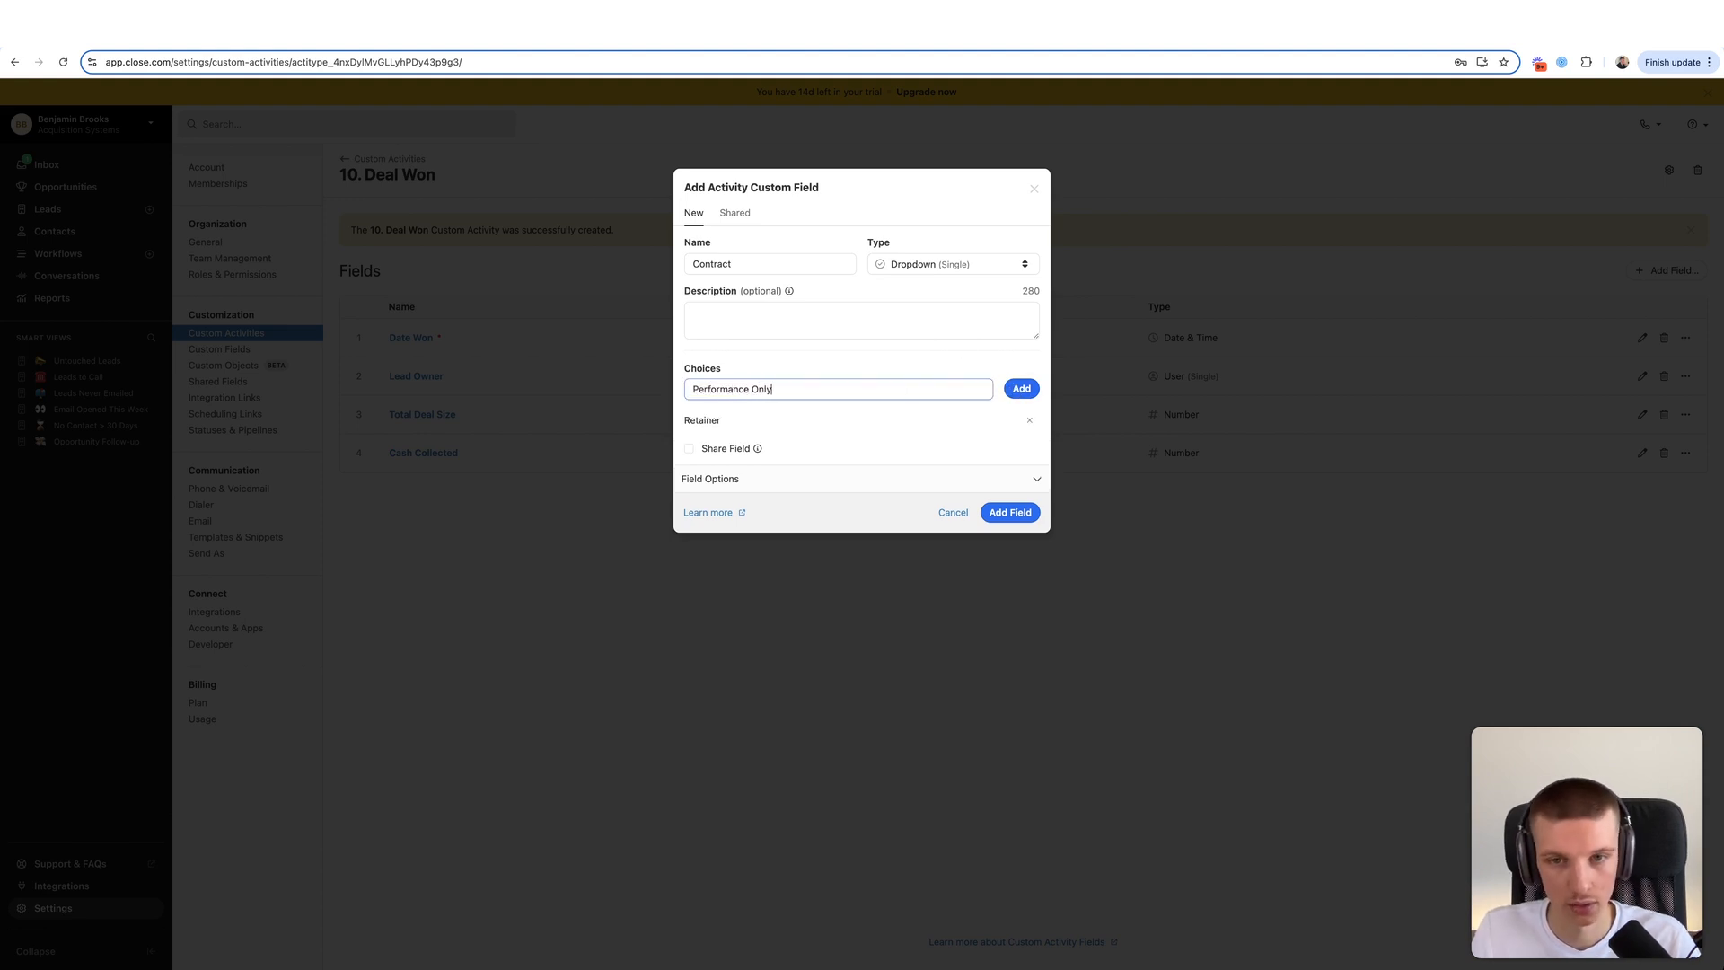
pyautogui.click(1022, 391)
pyautogui.write('Pay Per Meeting')
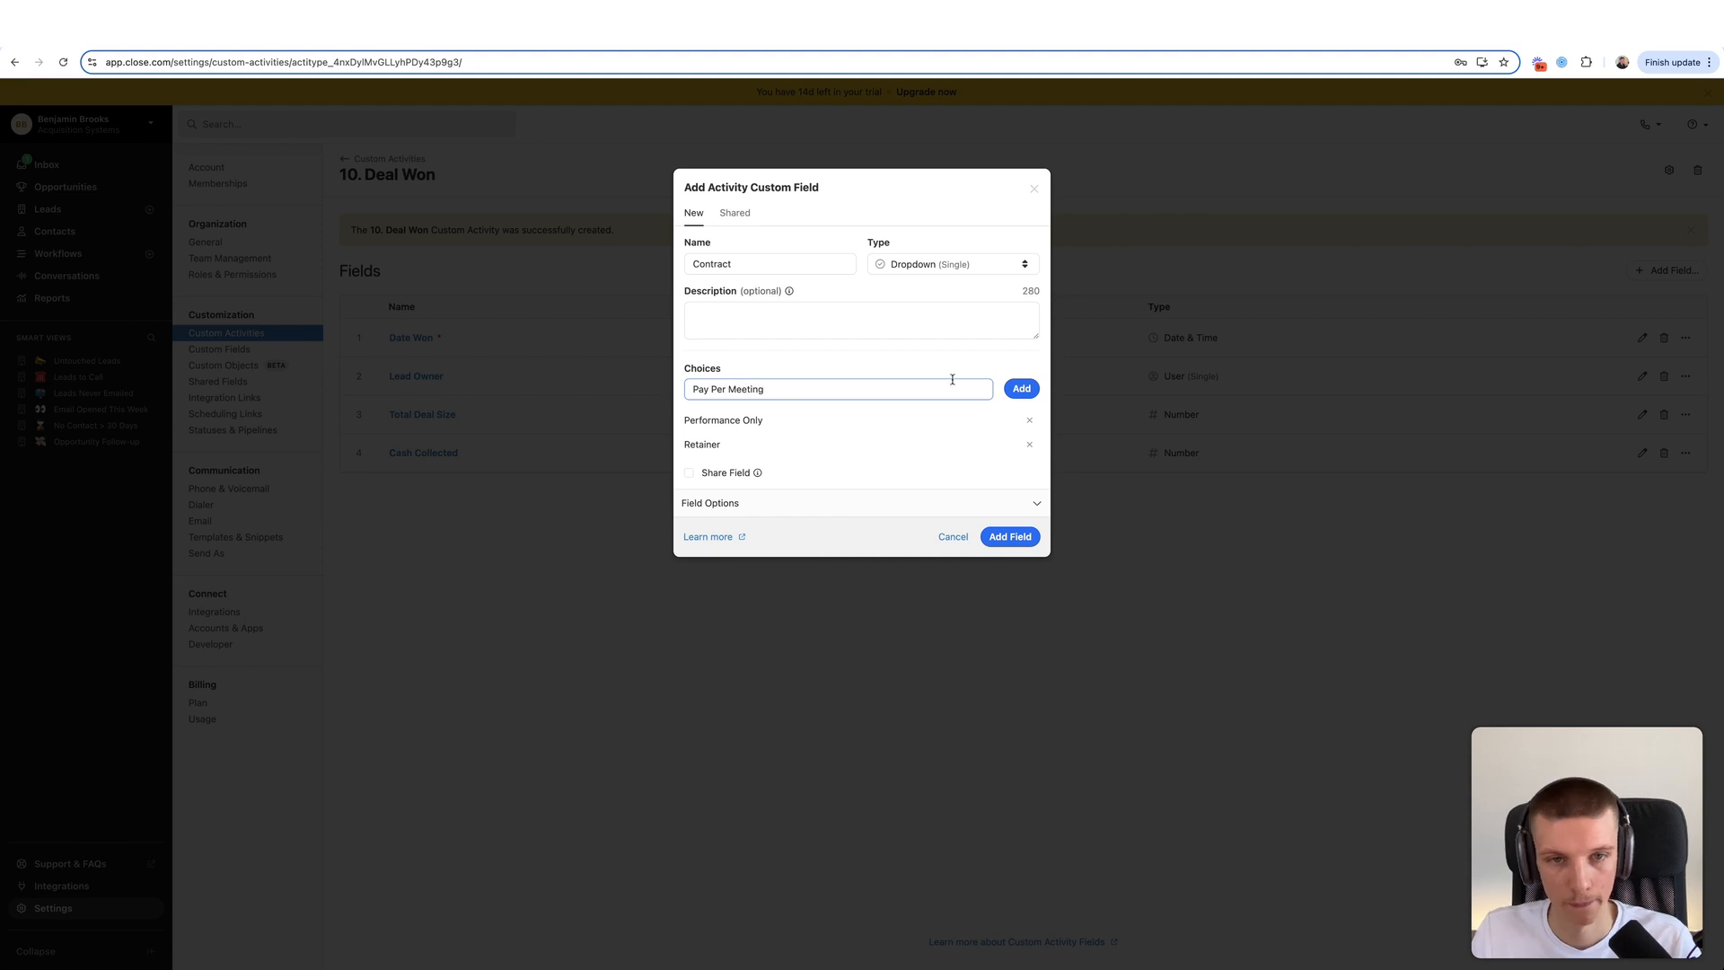
pyautogui.click(1015, 386)
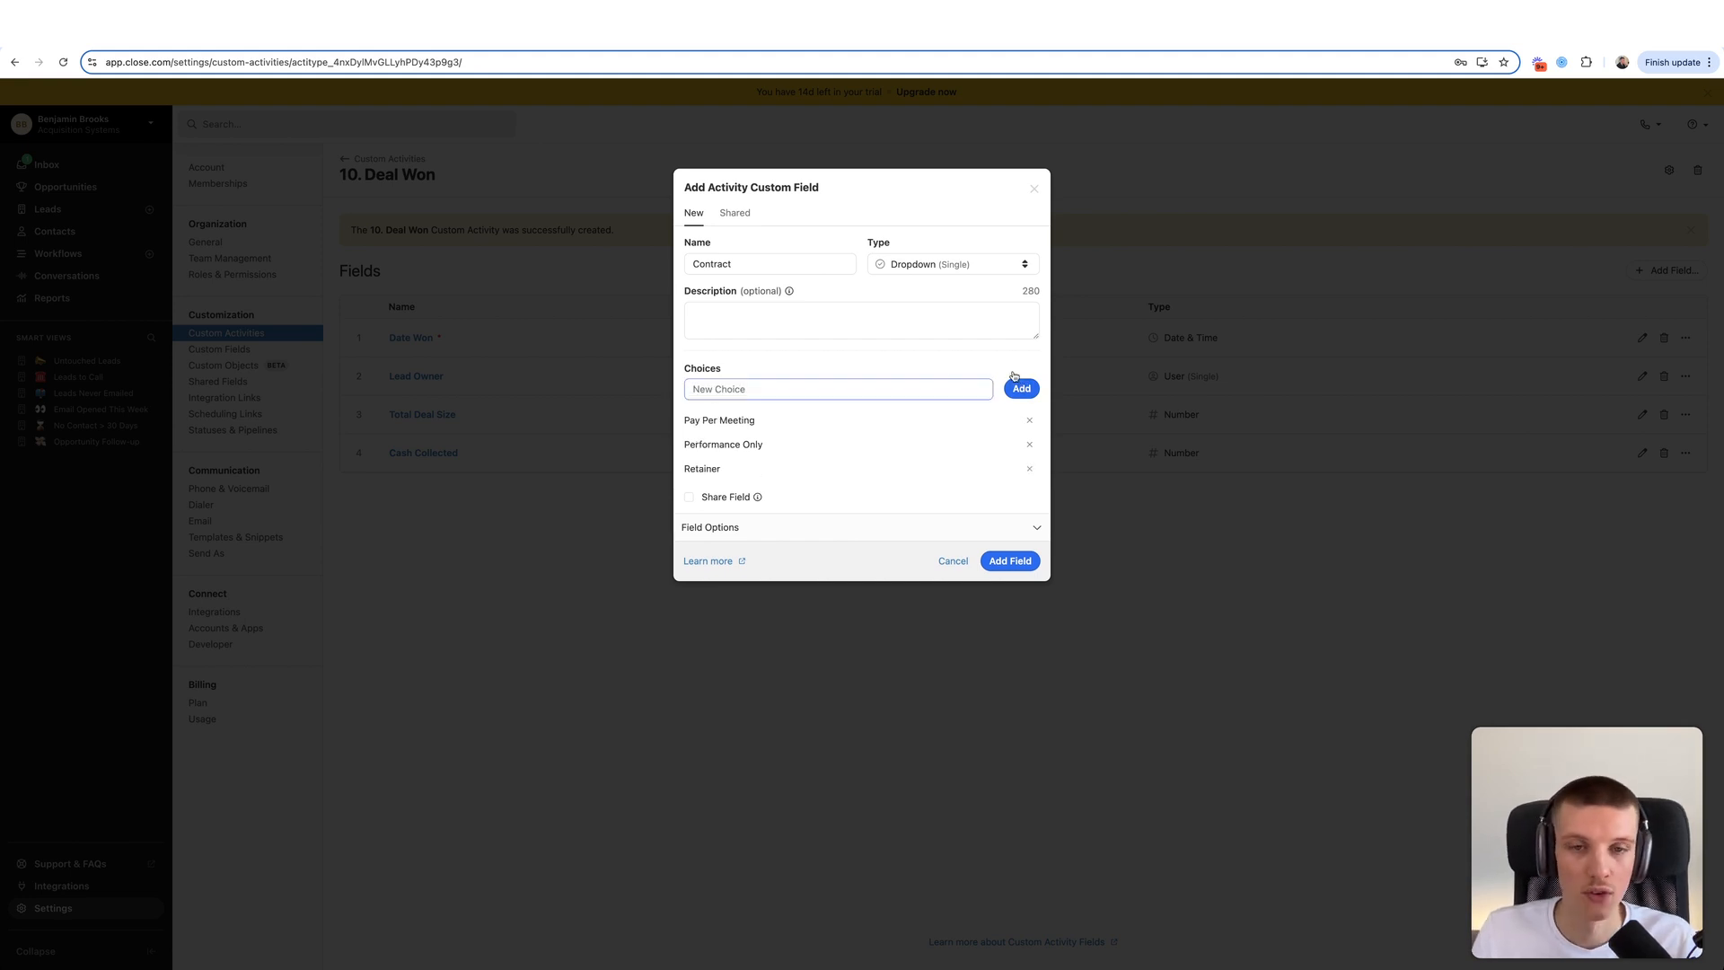
pyautogui.click(737, 266)
pyautogui.doubleClick(737, 267)
# - Rename the dropdown to Product, add Subscription Course and Time Management Trainings choices, and create it
pyautogui.write('Product')
pyautogui.click(725, 390)
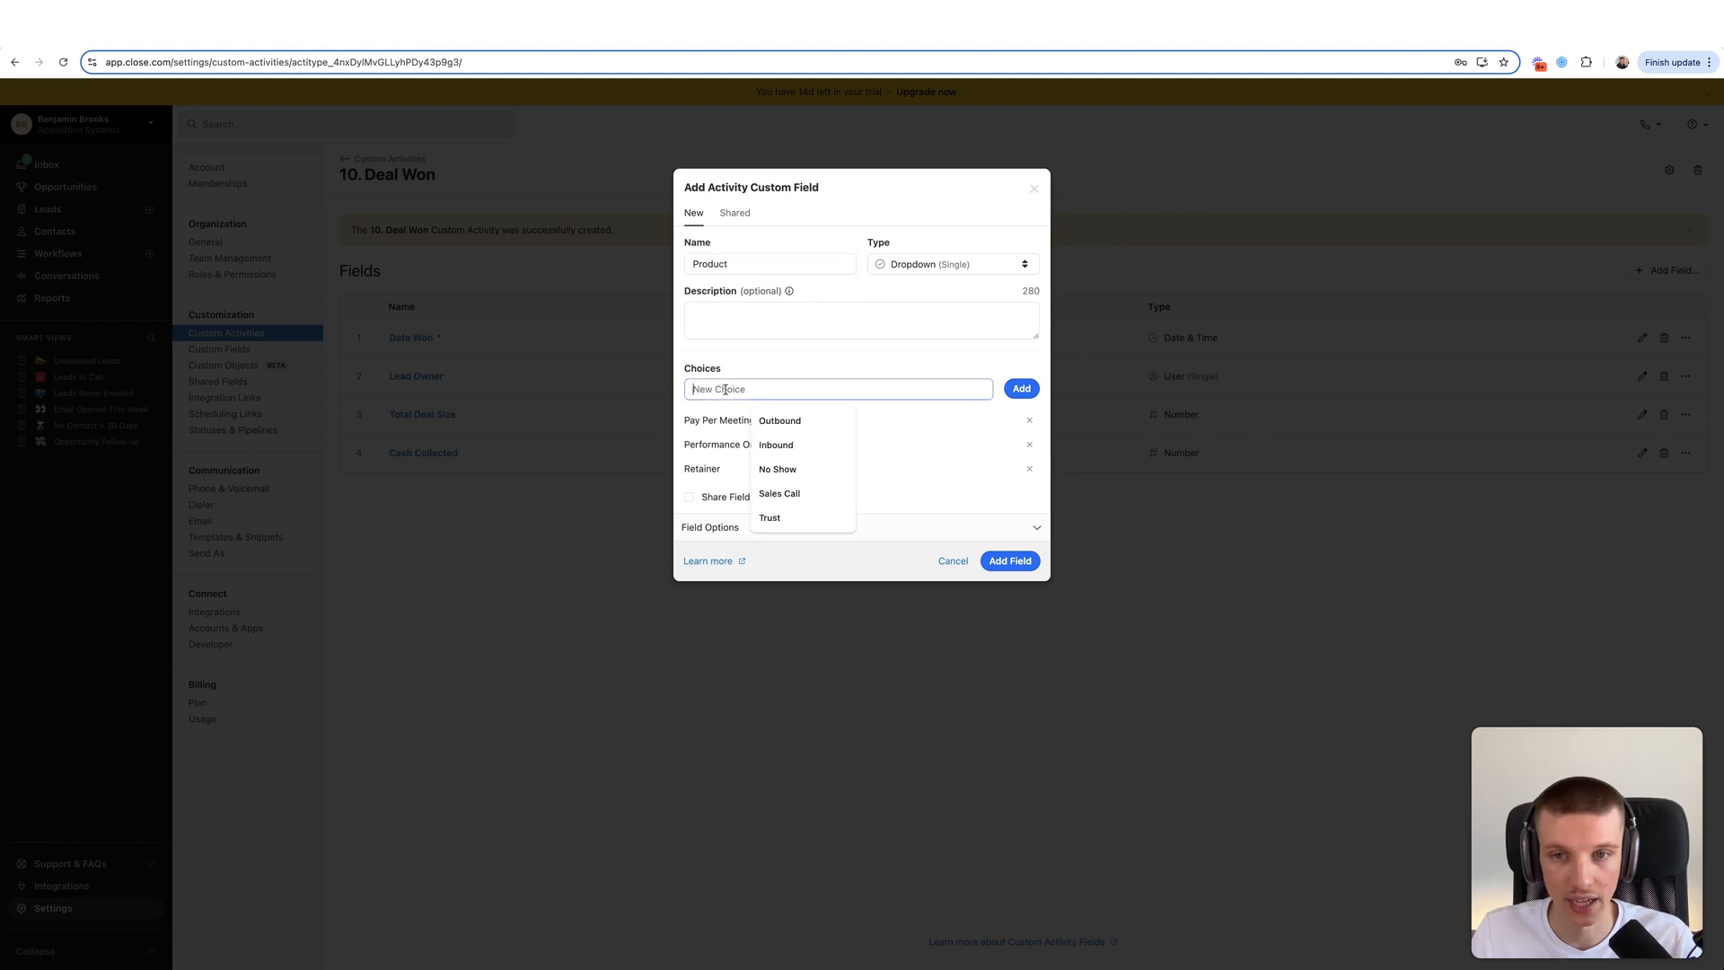
pyautogui.write('Sub')
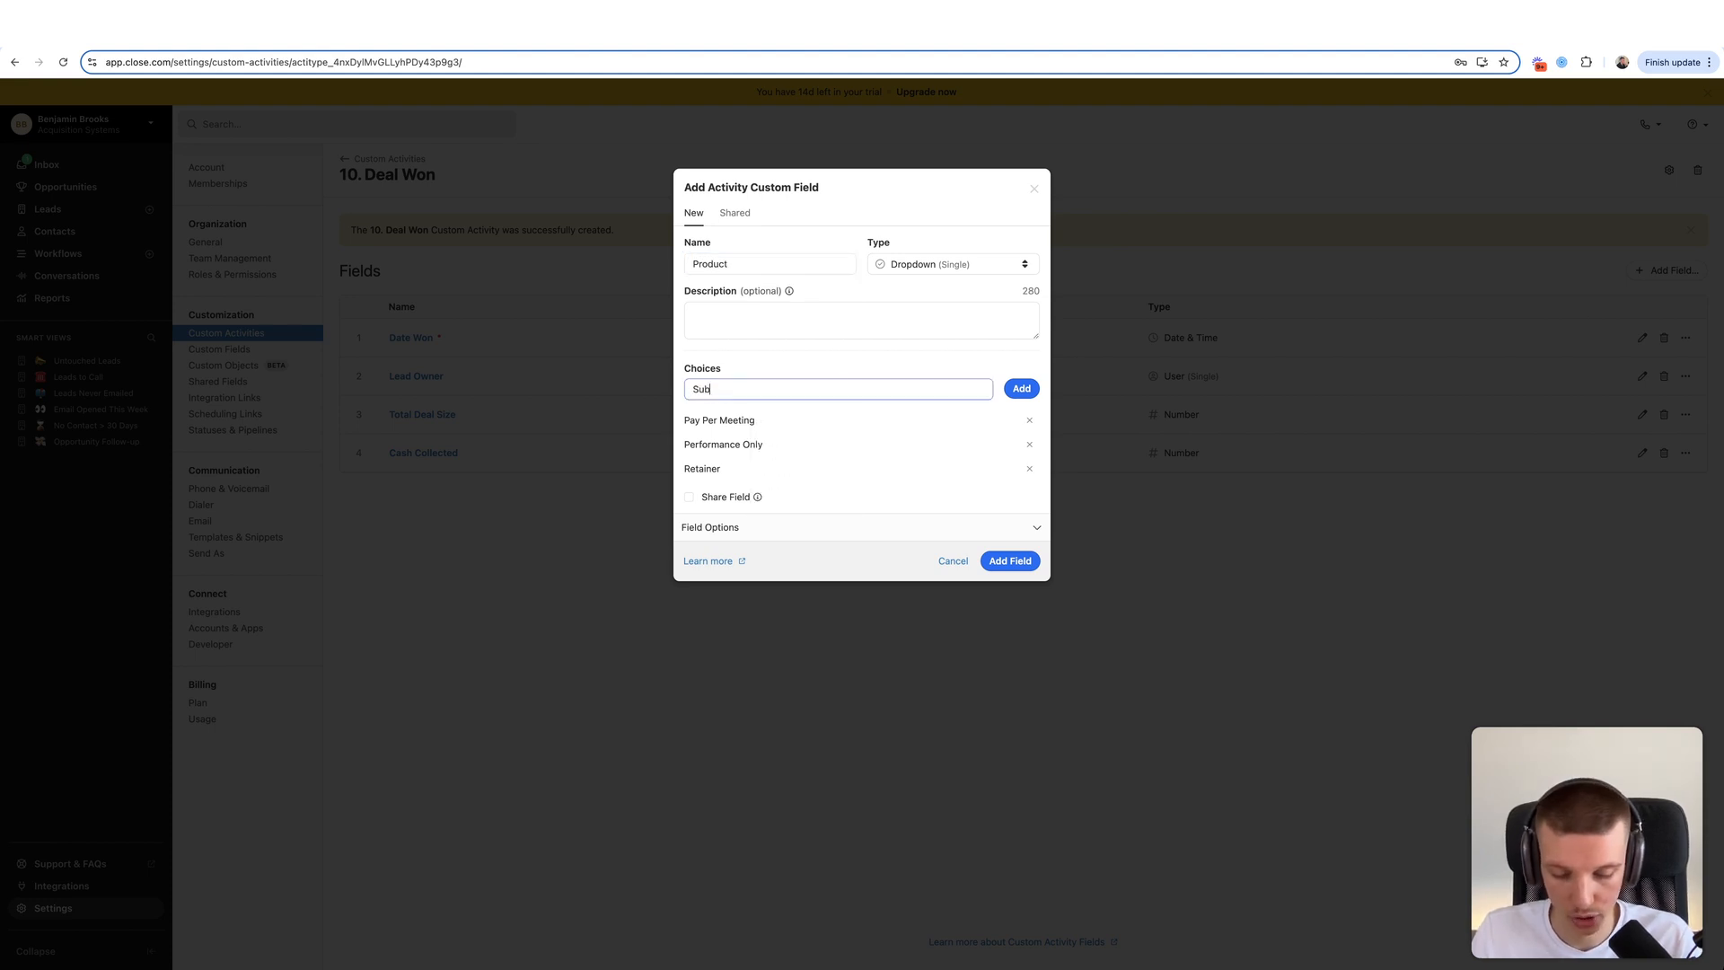
pyautogui.write('scription Course')
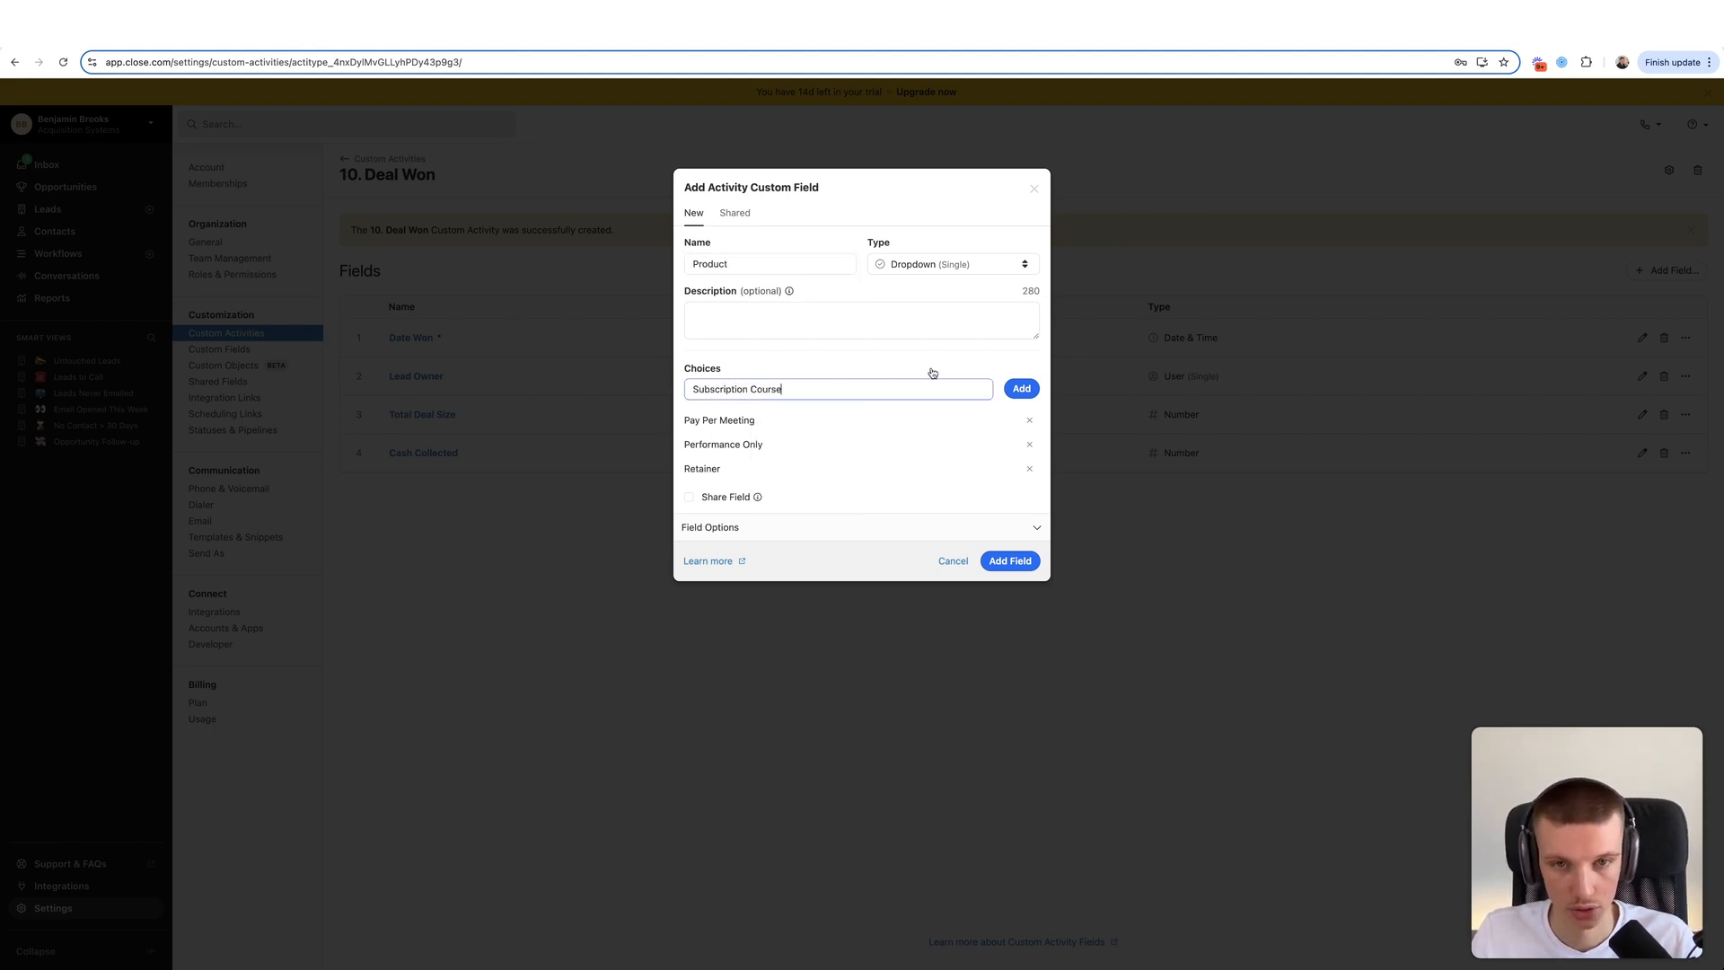
pyautogui.click(1028, 387)
pyautogui.click(925, 383)
pyautogui.write('T')
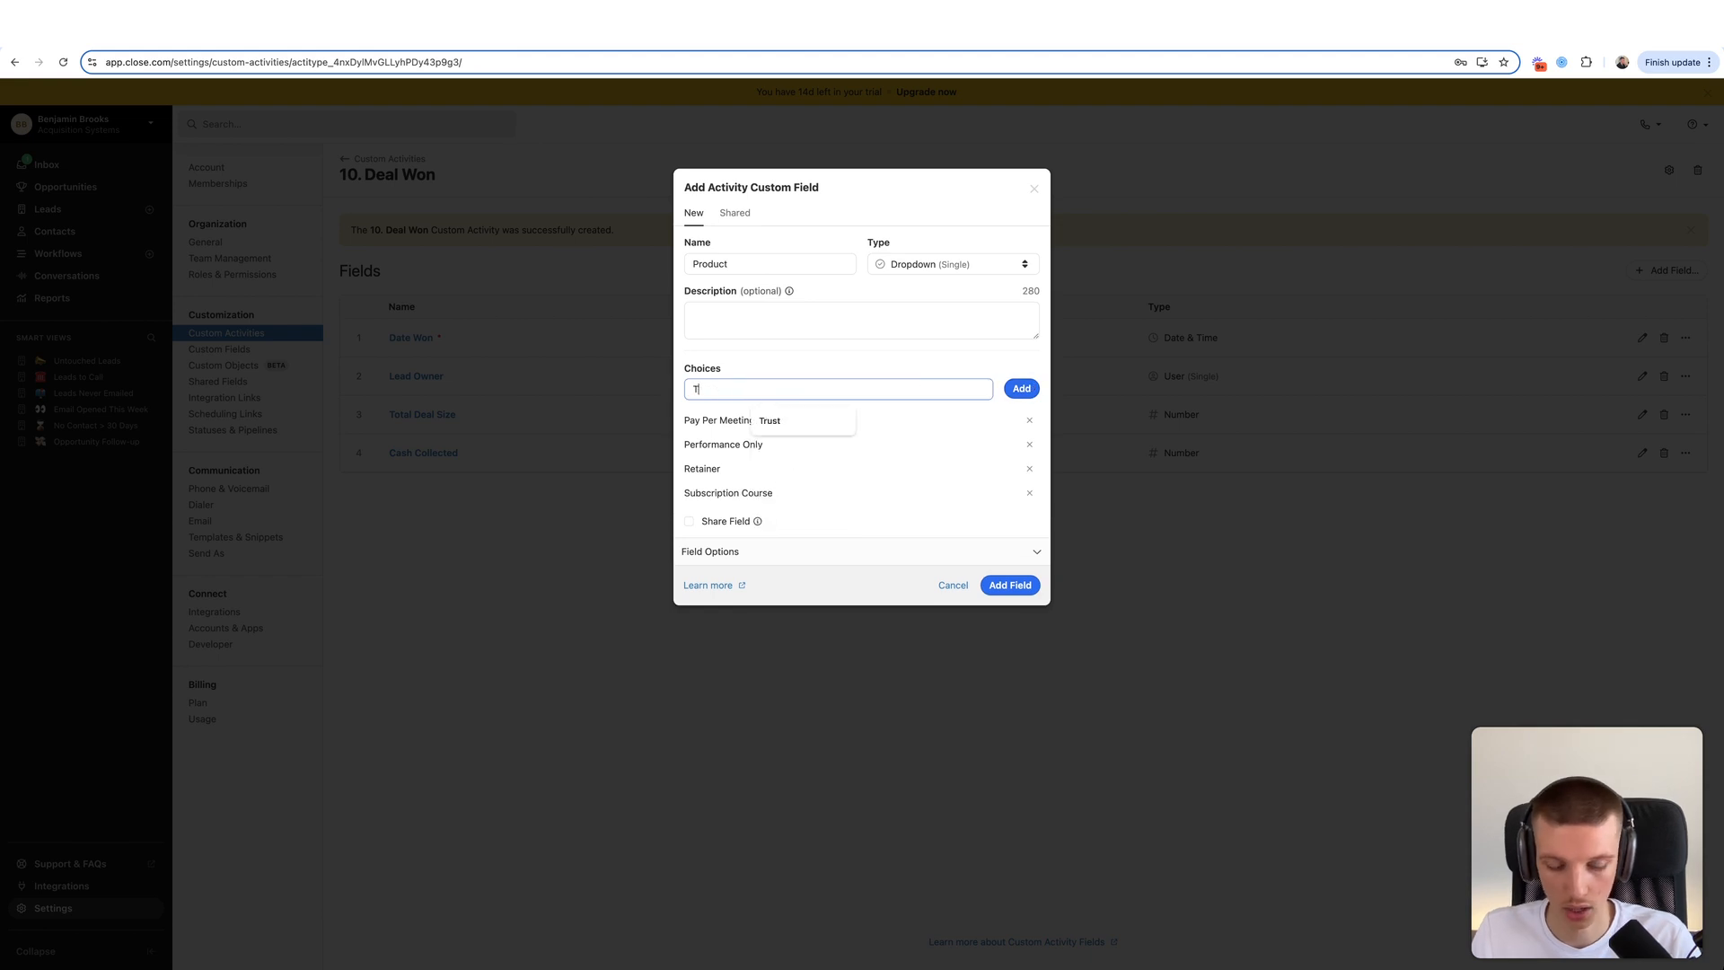
pyautogui.write('ime Managenent Tt')
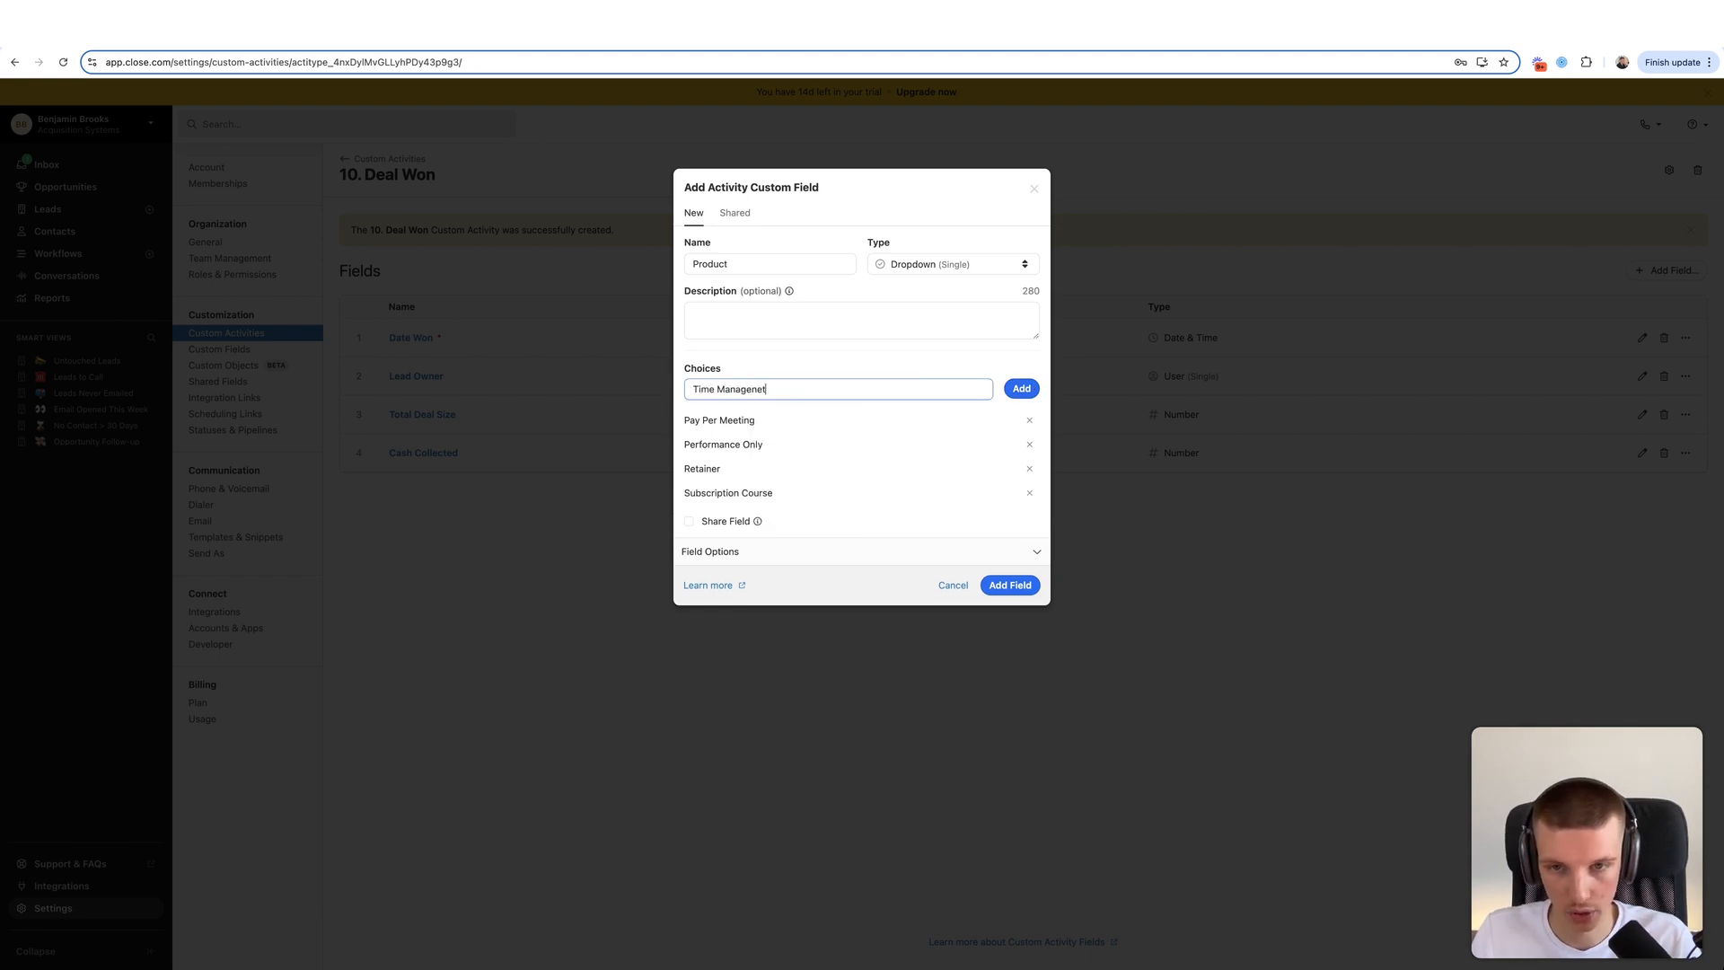
pyautogui.write('ainings')
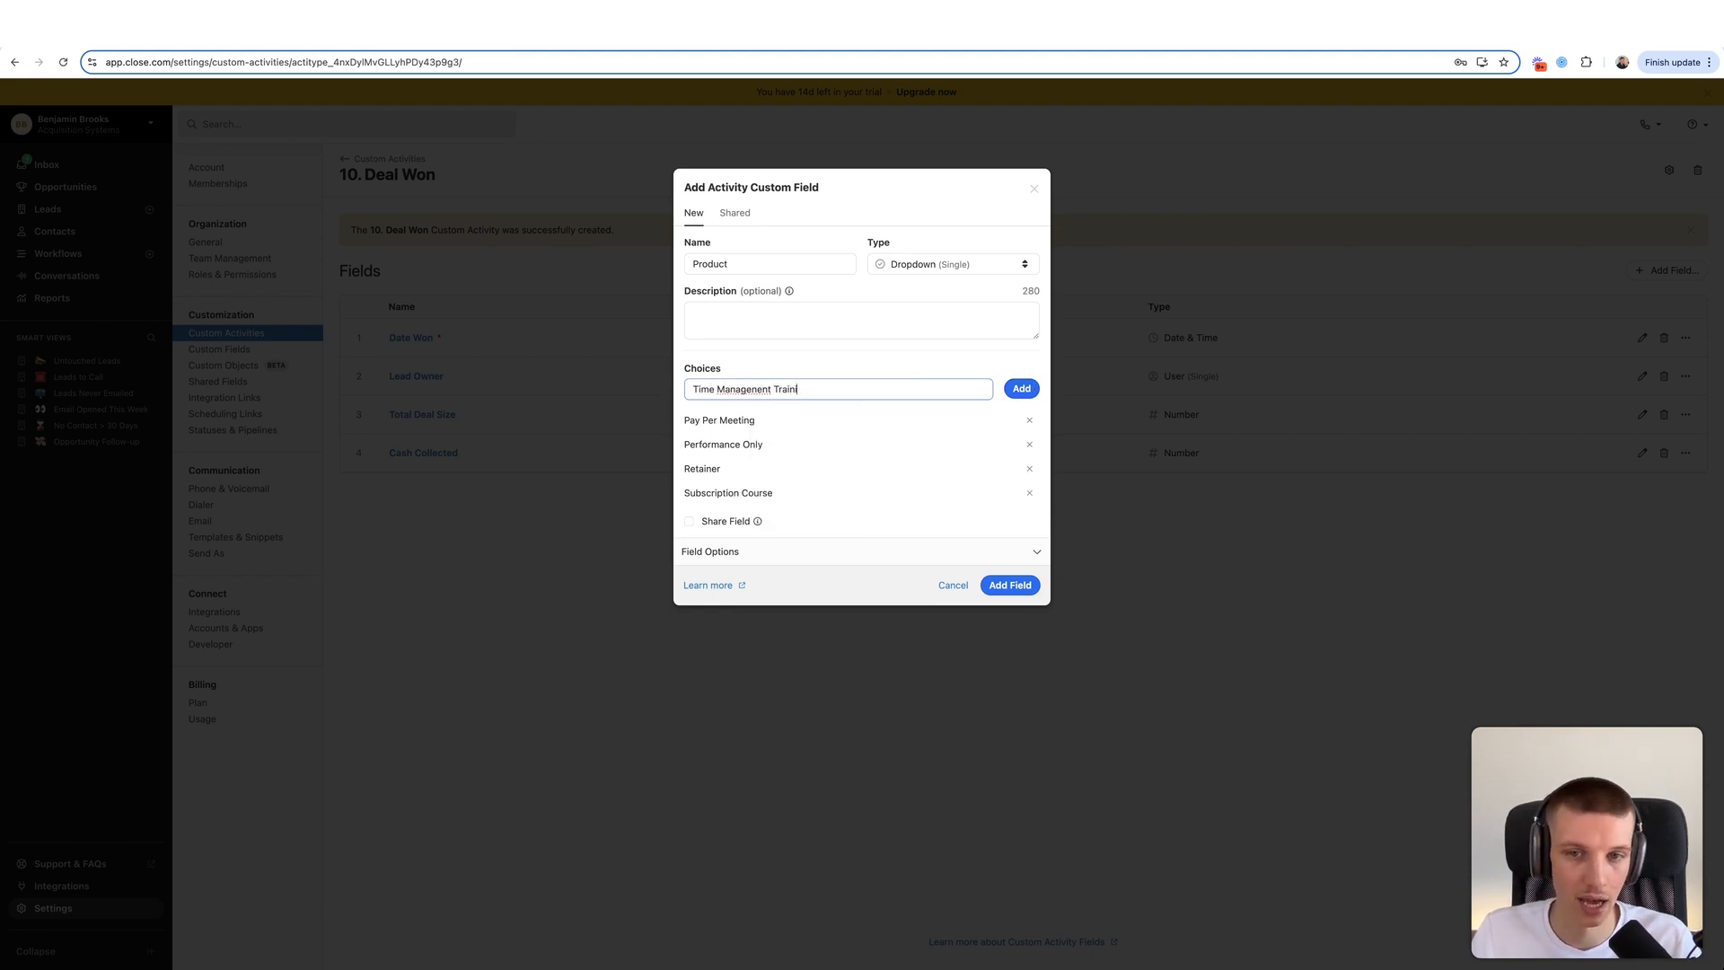
pyautogui.click(1021, 387)
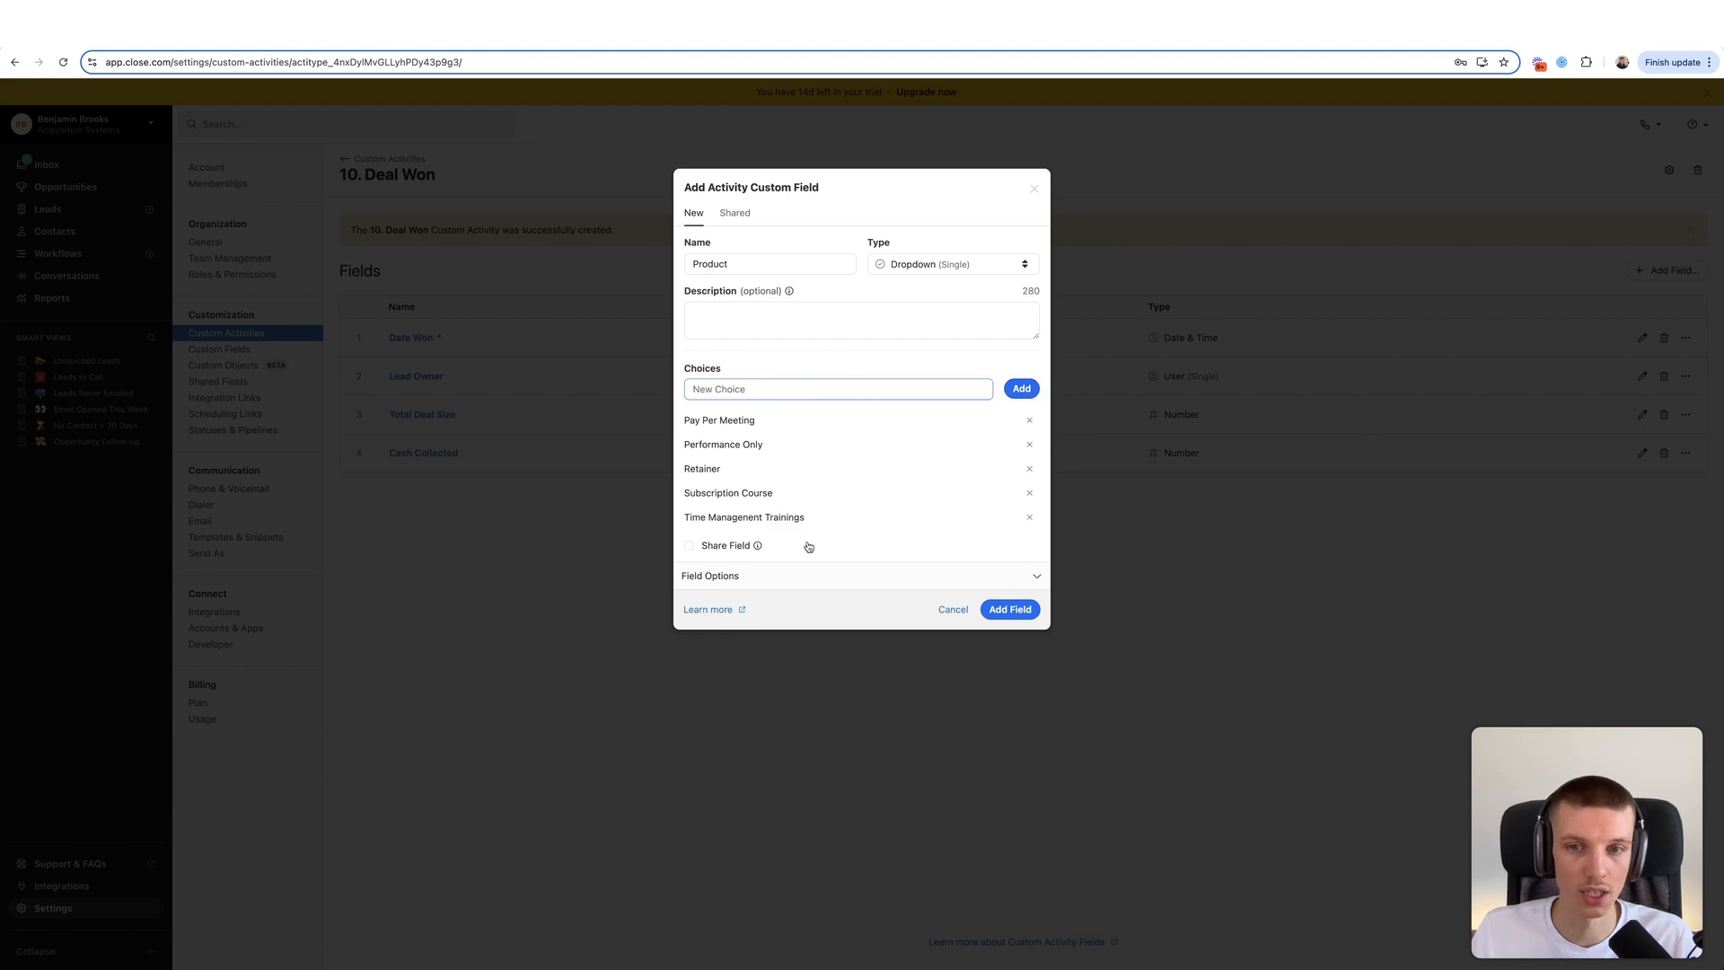
pyautogui.click(1009, 609)
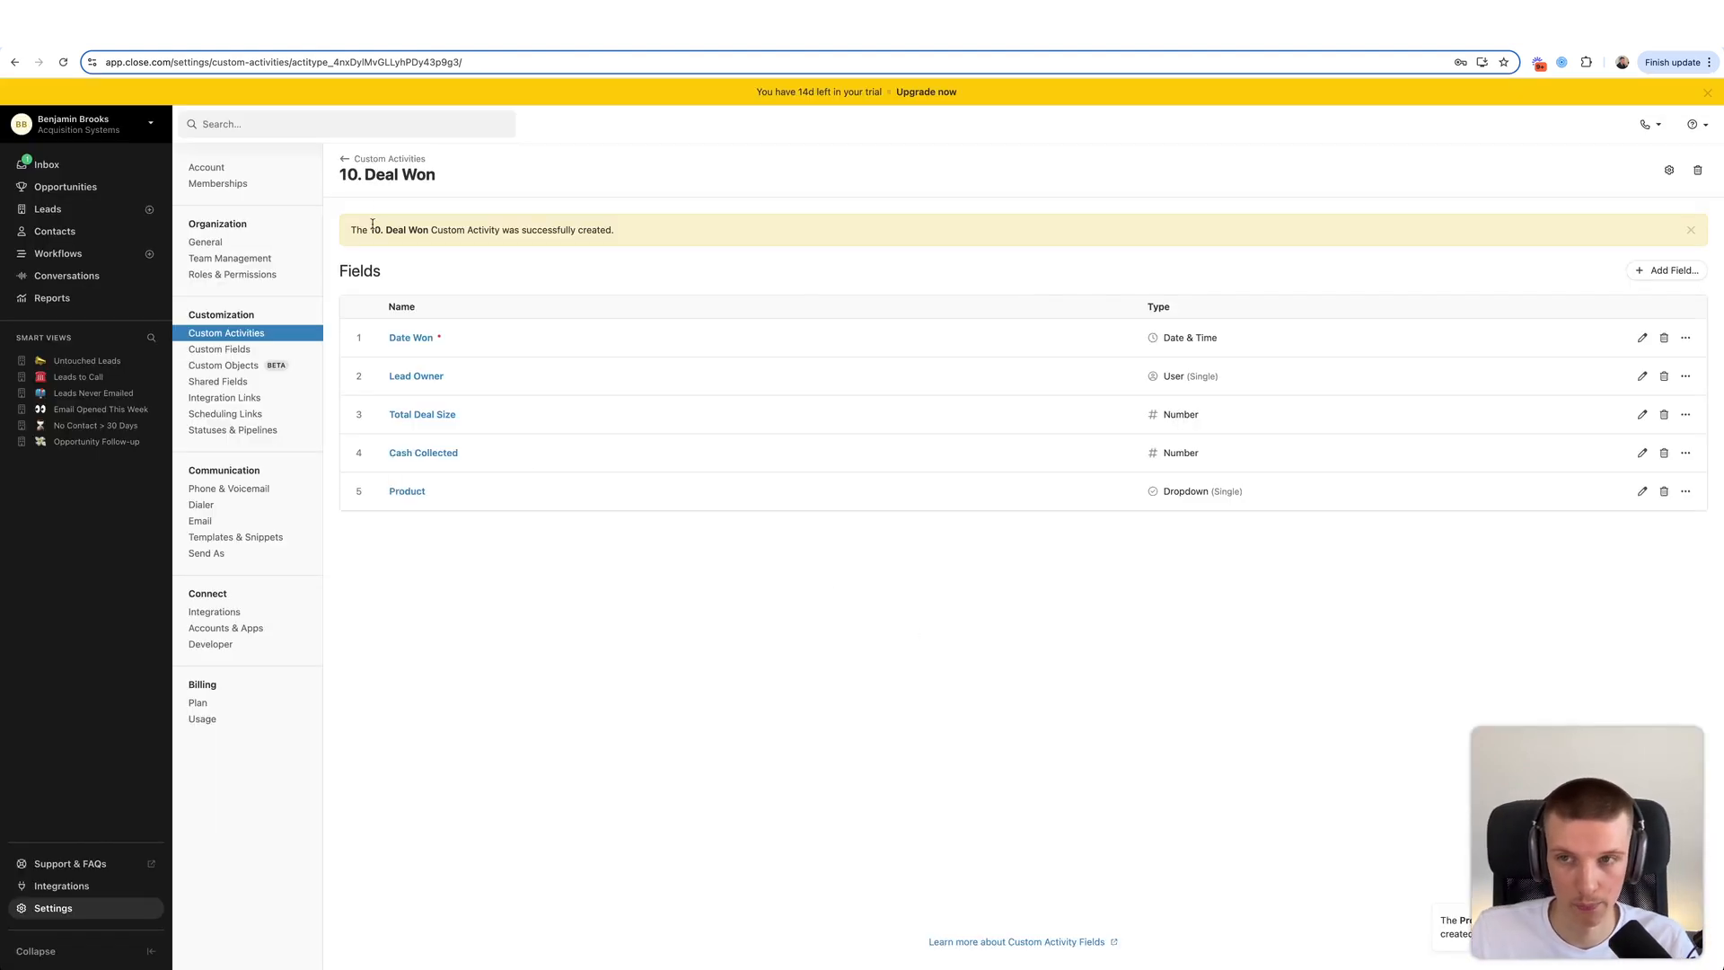
# - Create a new custom activity type named 11. Deal Lost
pyautogui.click(386, 159)
pyautogui.click(1645, 170)
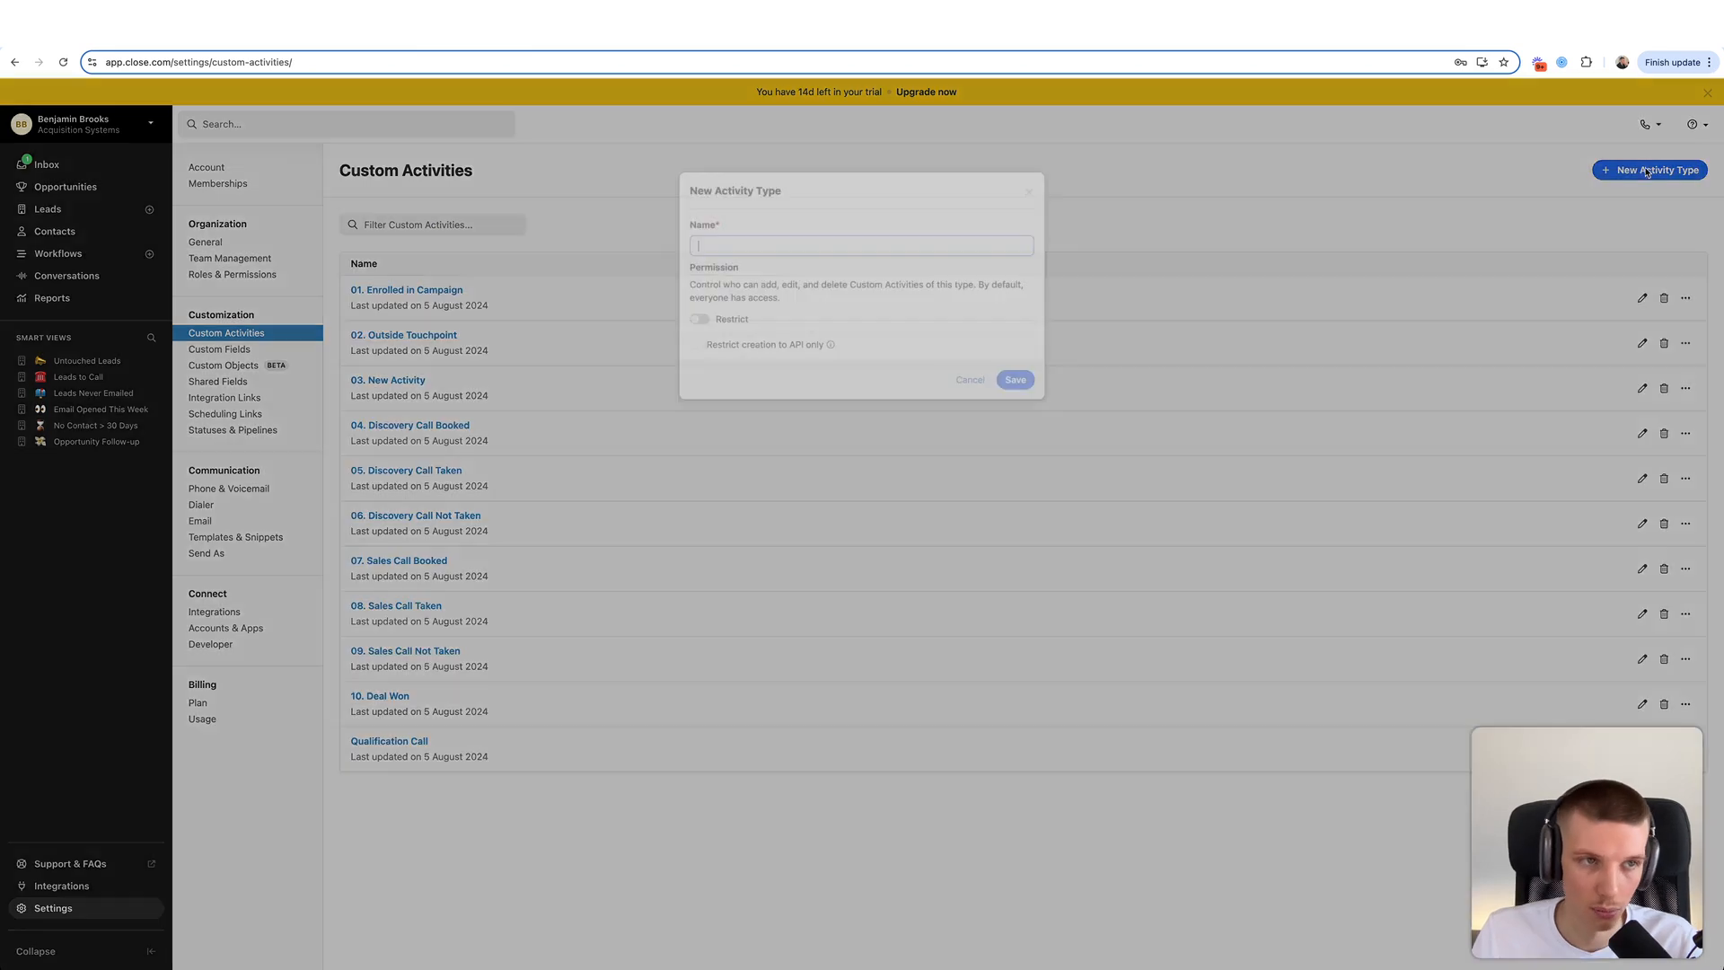
pyautogui.write('1')
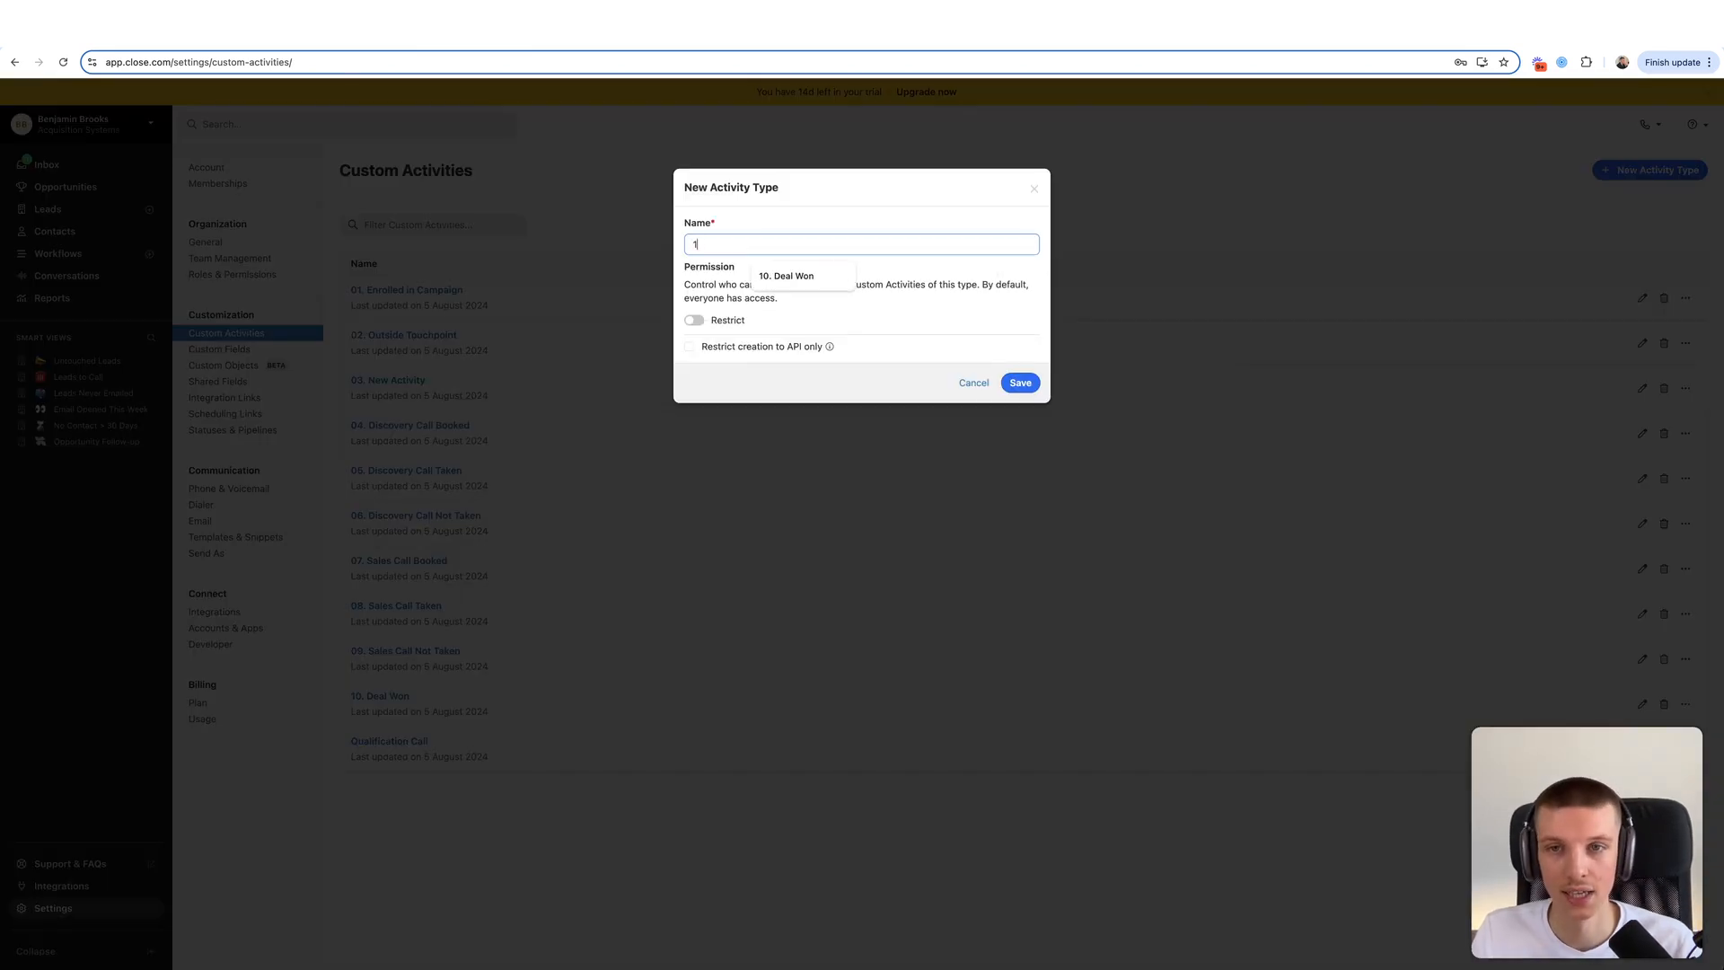
pyautogui.write('1. Deal Lost')
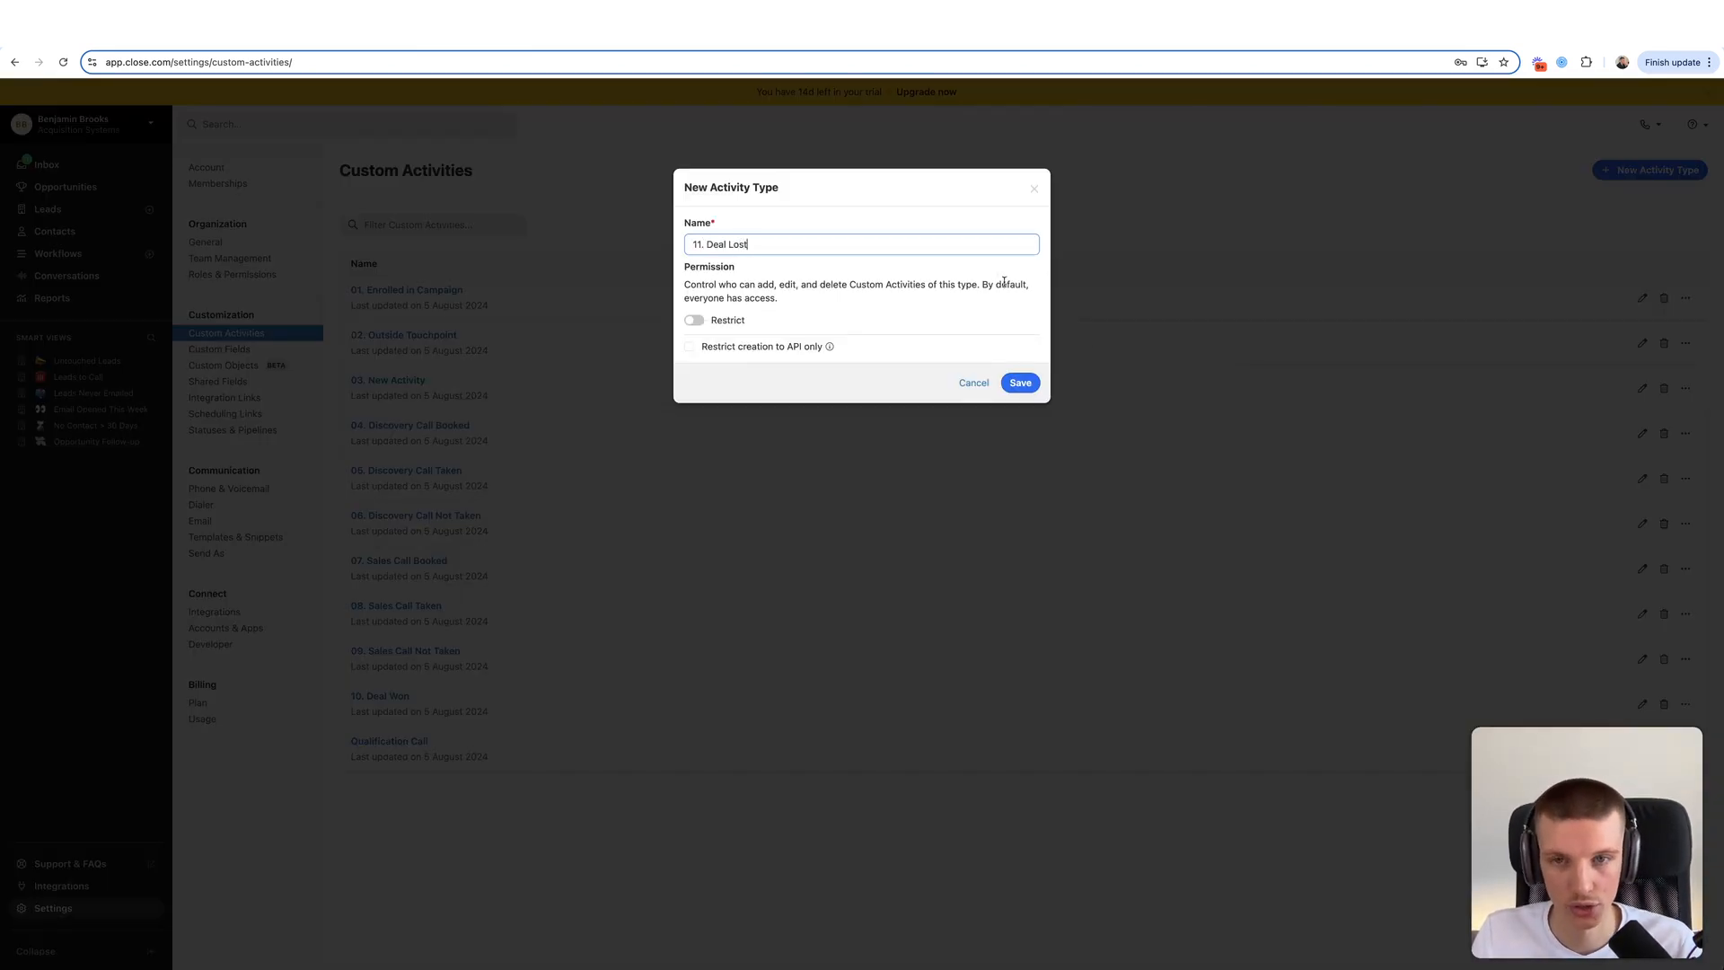
pyautogui.click(1020, 383)
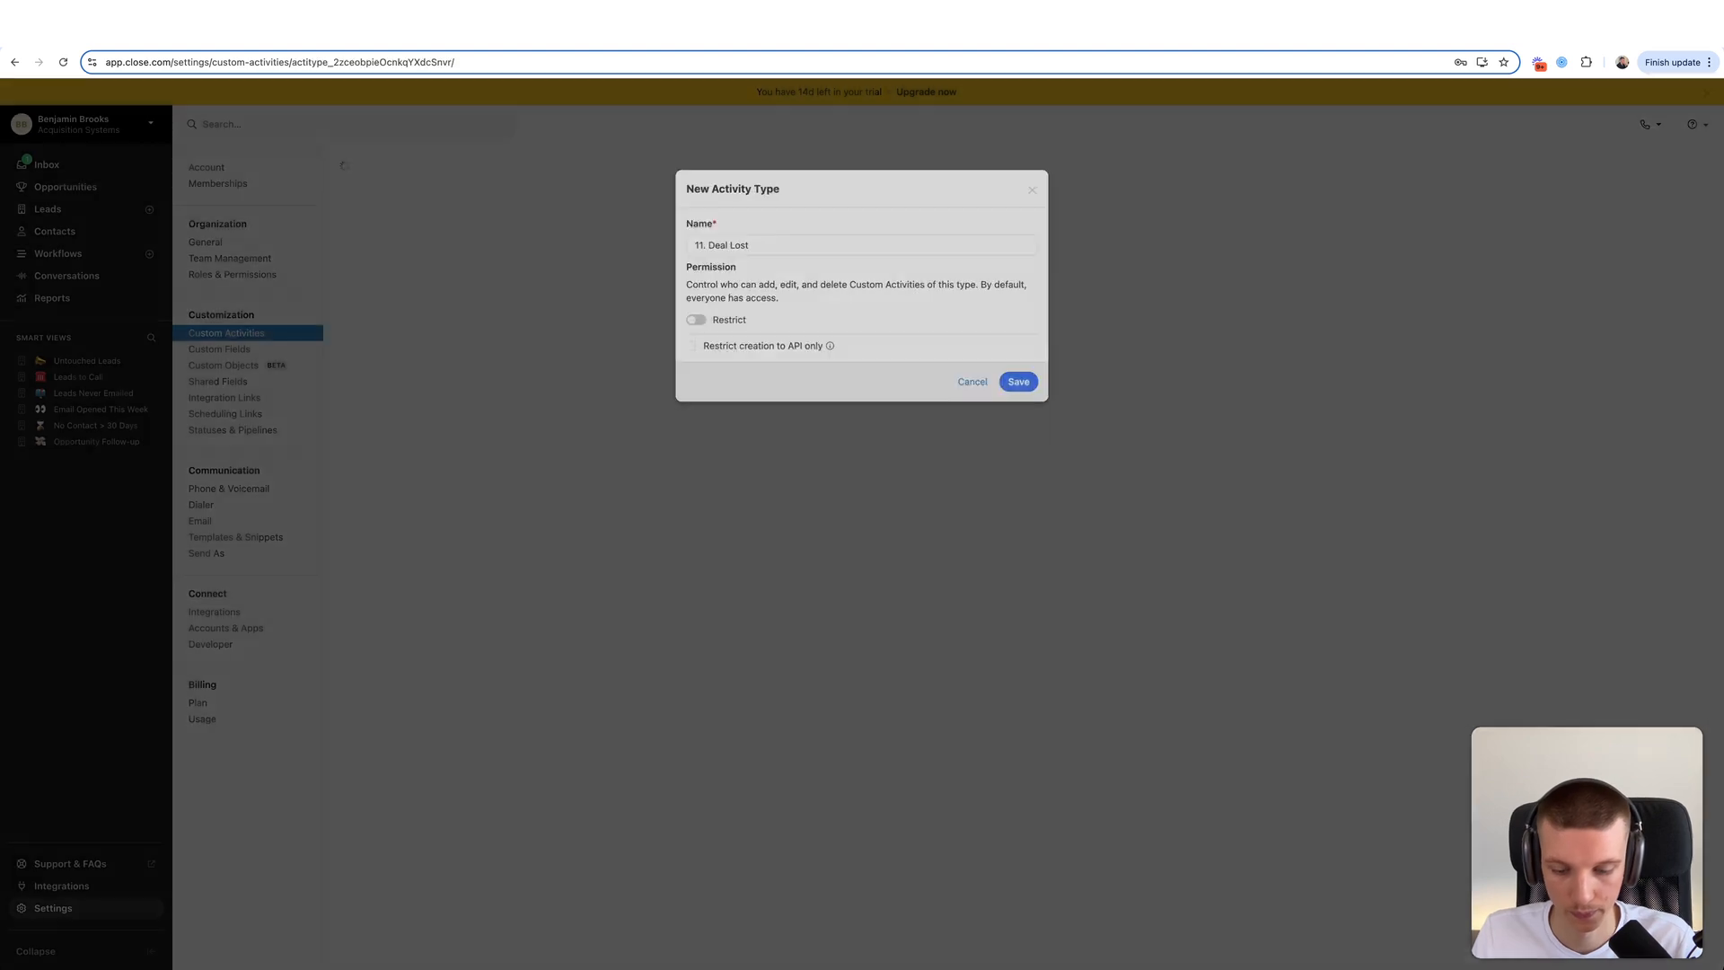
# - Add Date Lost (Date & Time) and Lead Owner (User Single) fields to 11. Deal Lost
pyautogui.click(1007, 483)
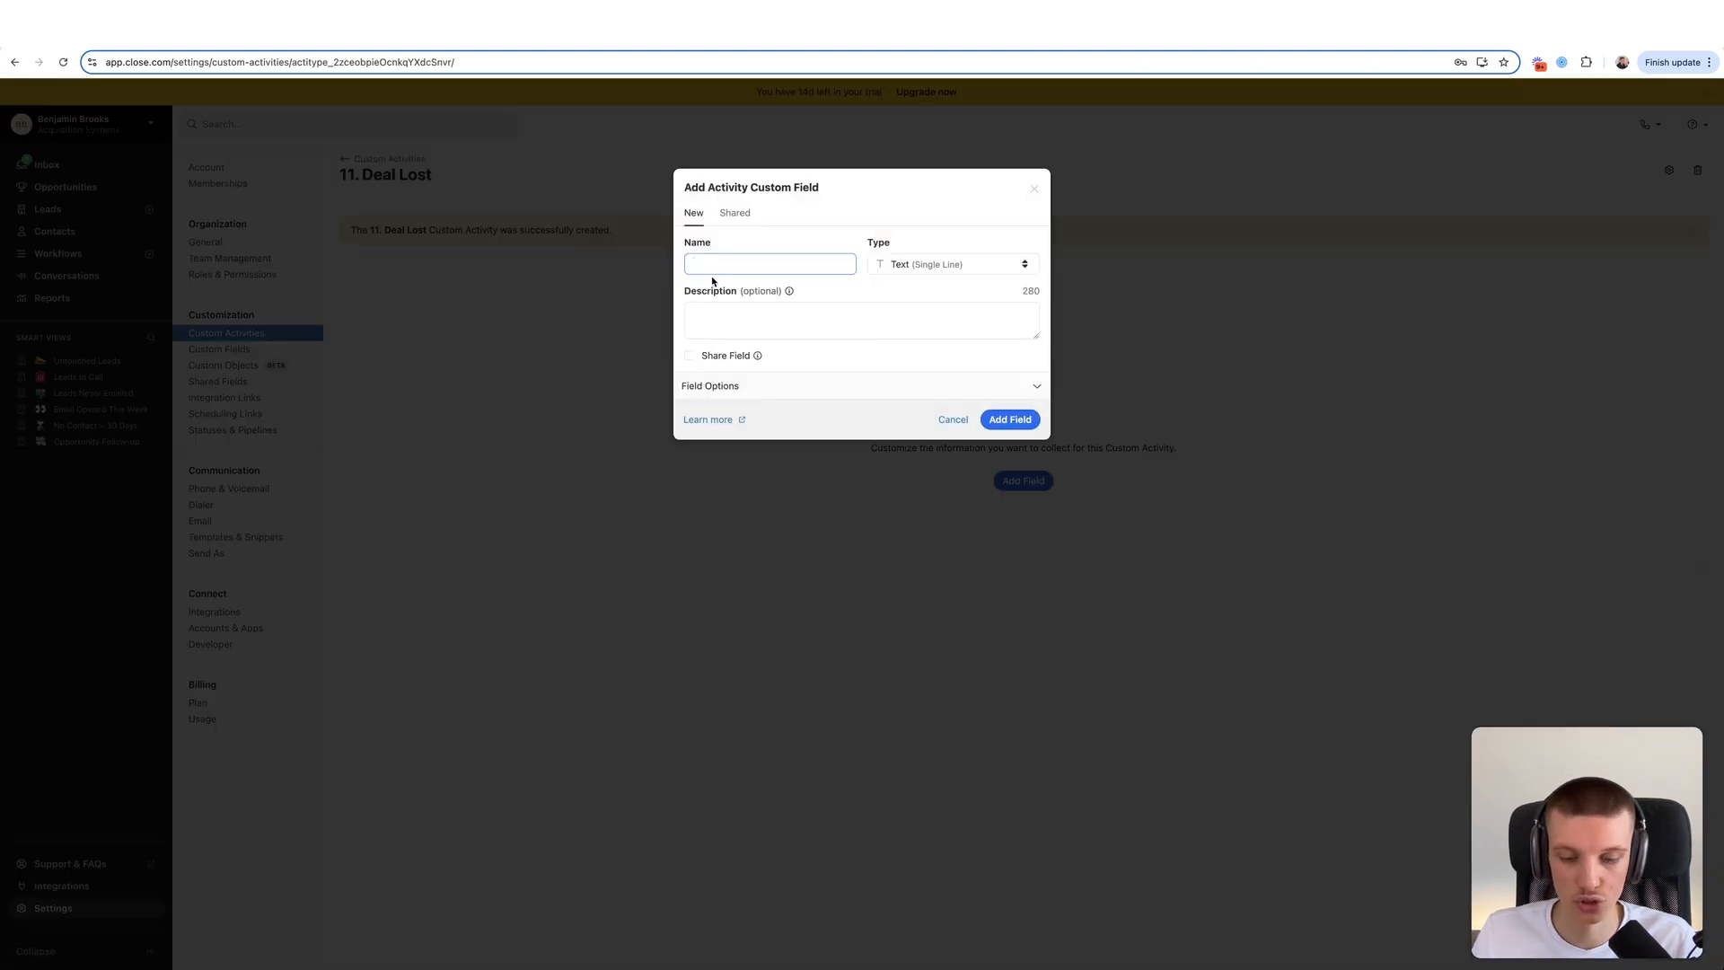
pyautogui.write('Date Lost')
pyautogui.click(930, 264)
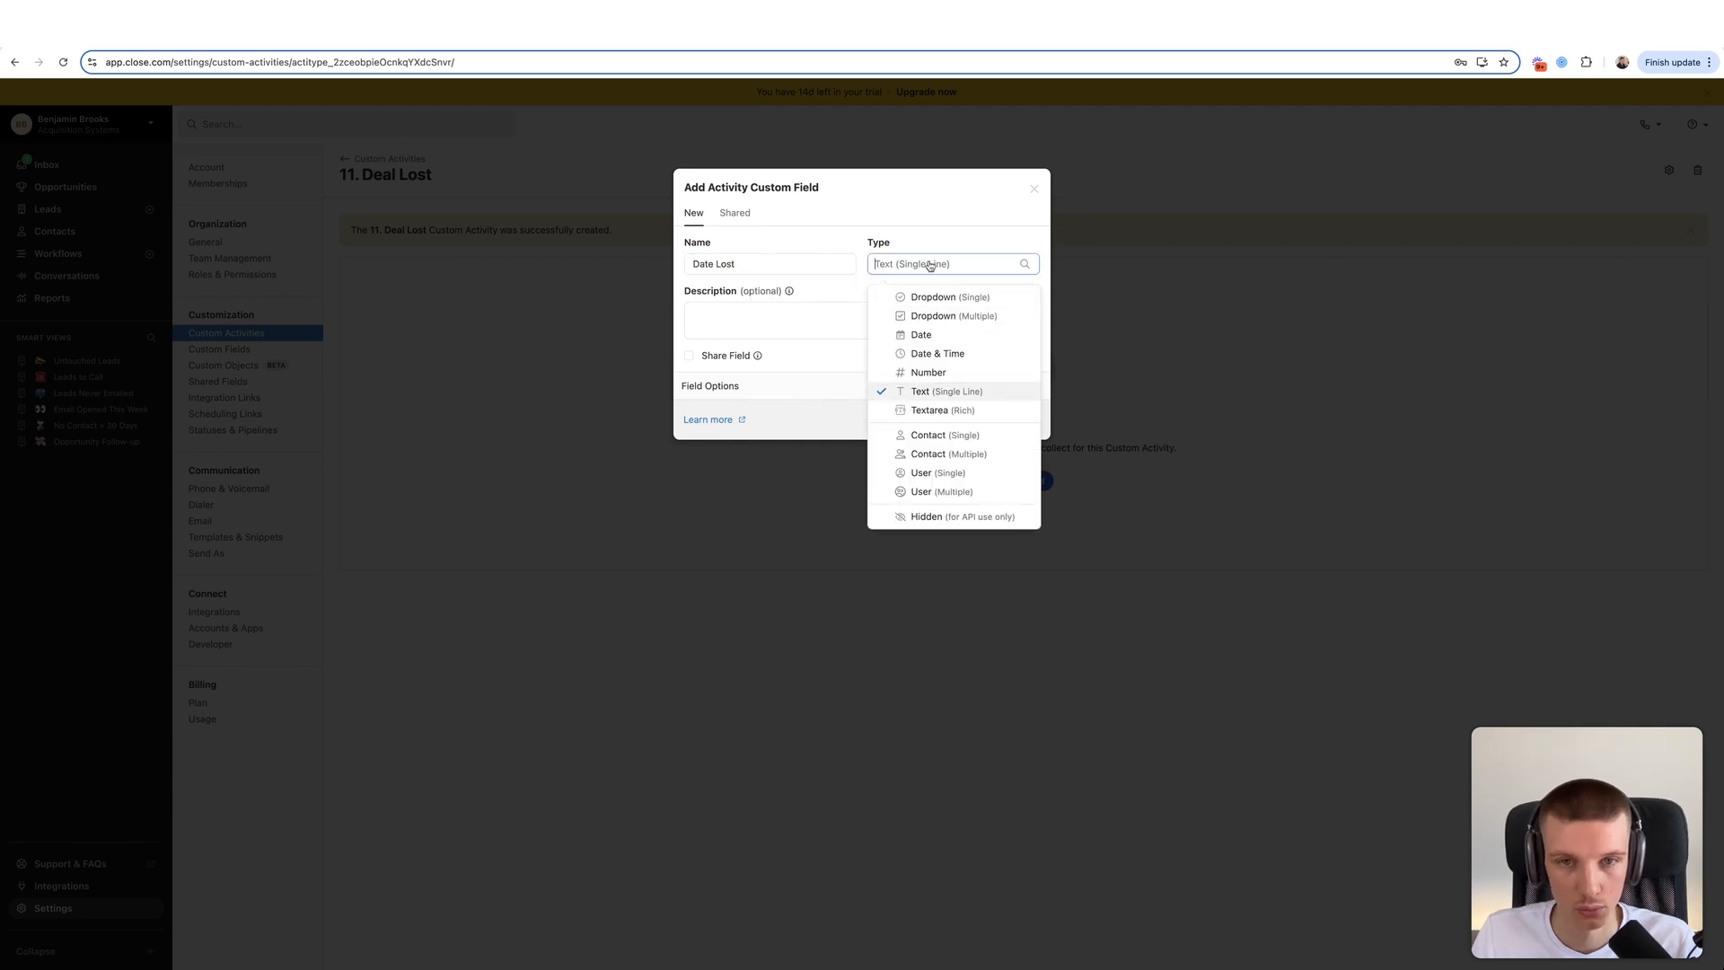
pyautogui.click(952, 354)
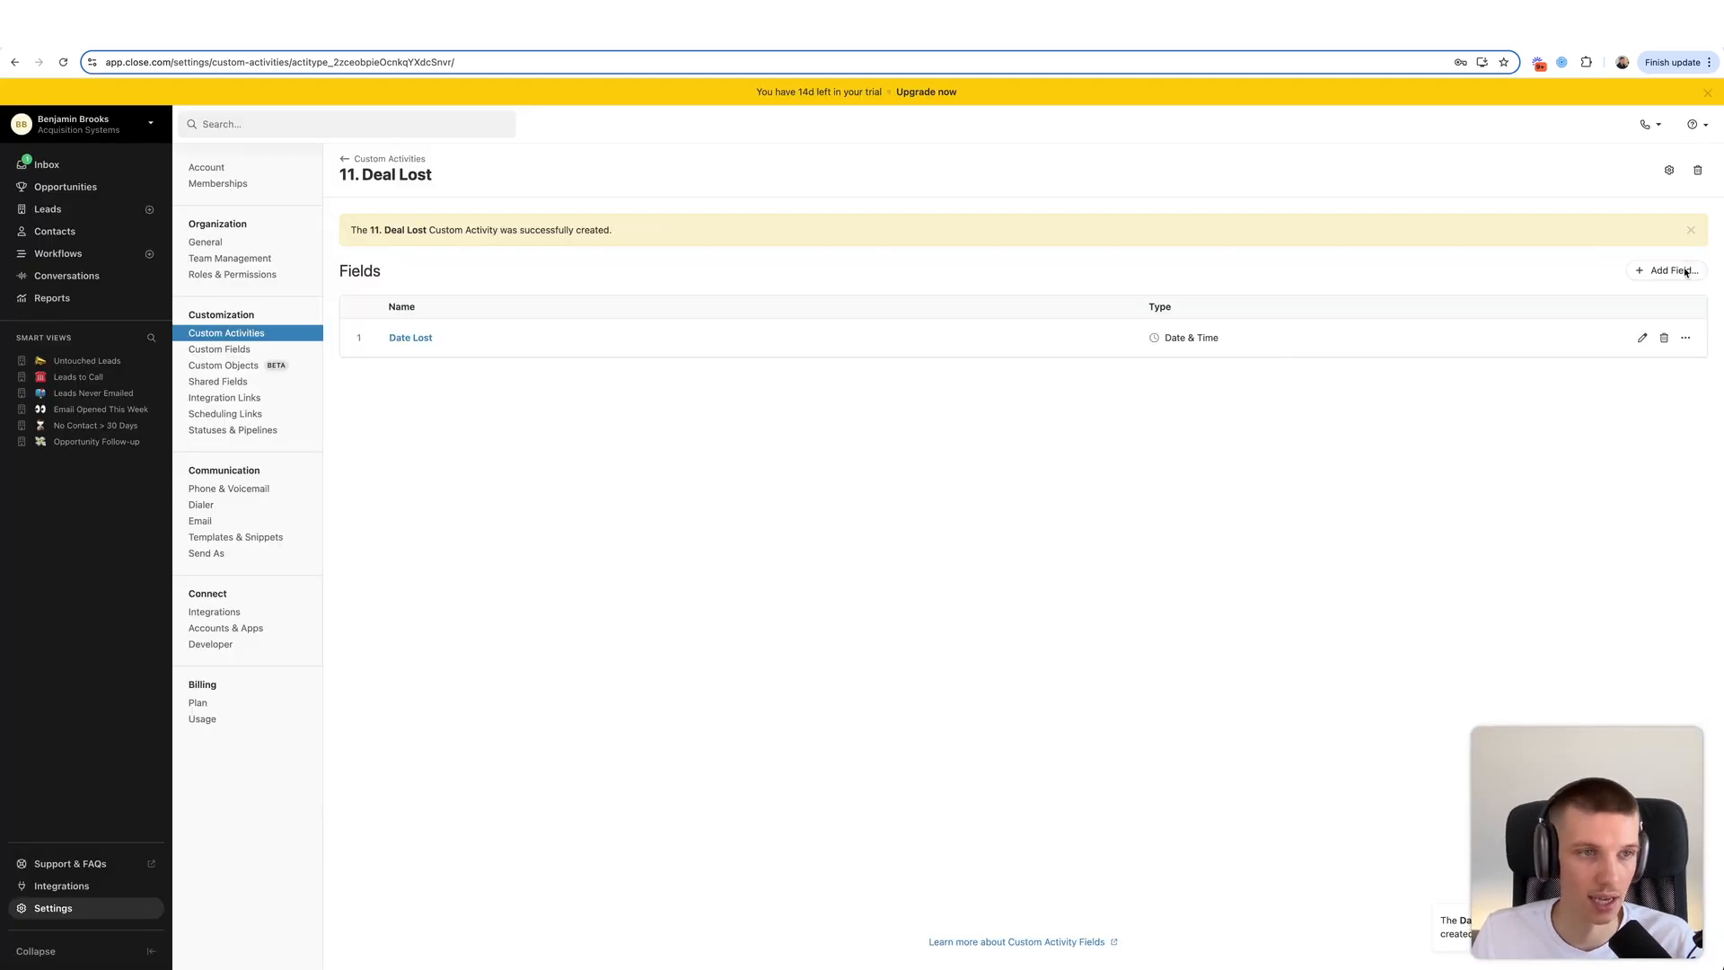
pyautogui.click(1685, 272)
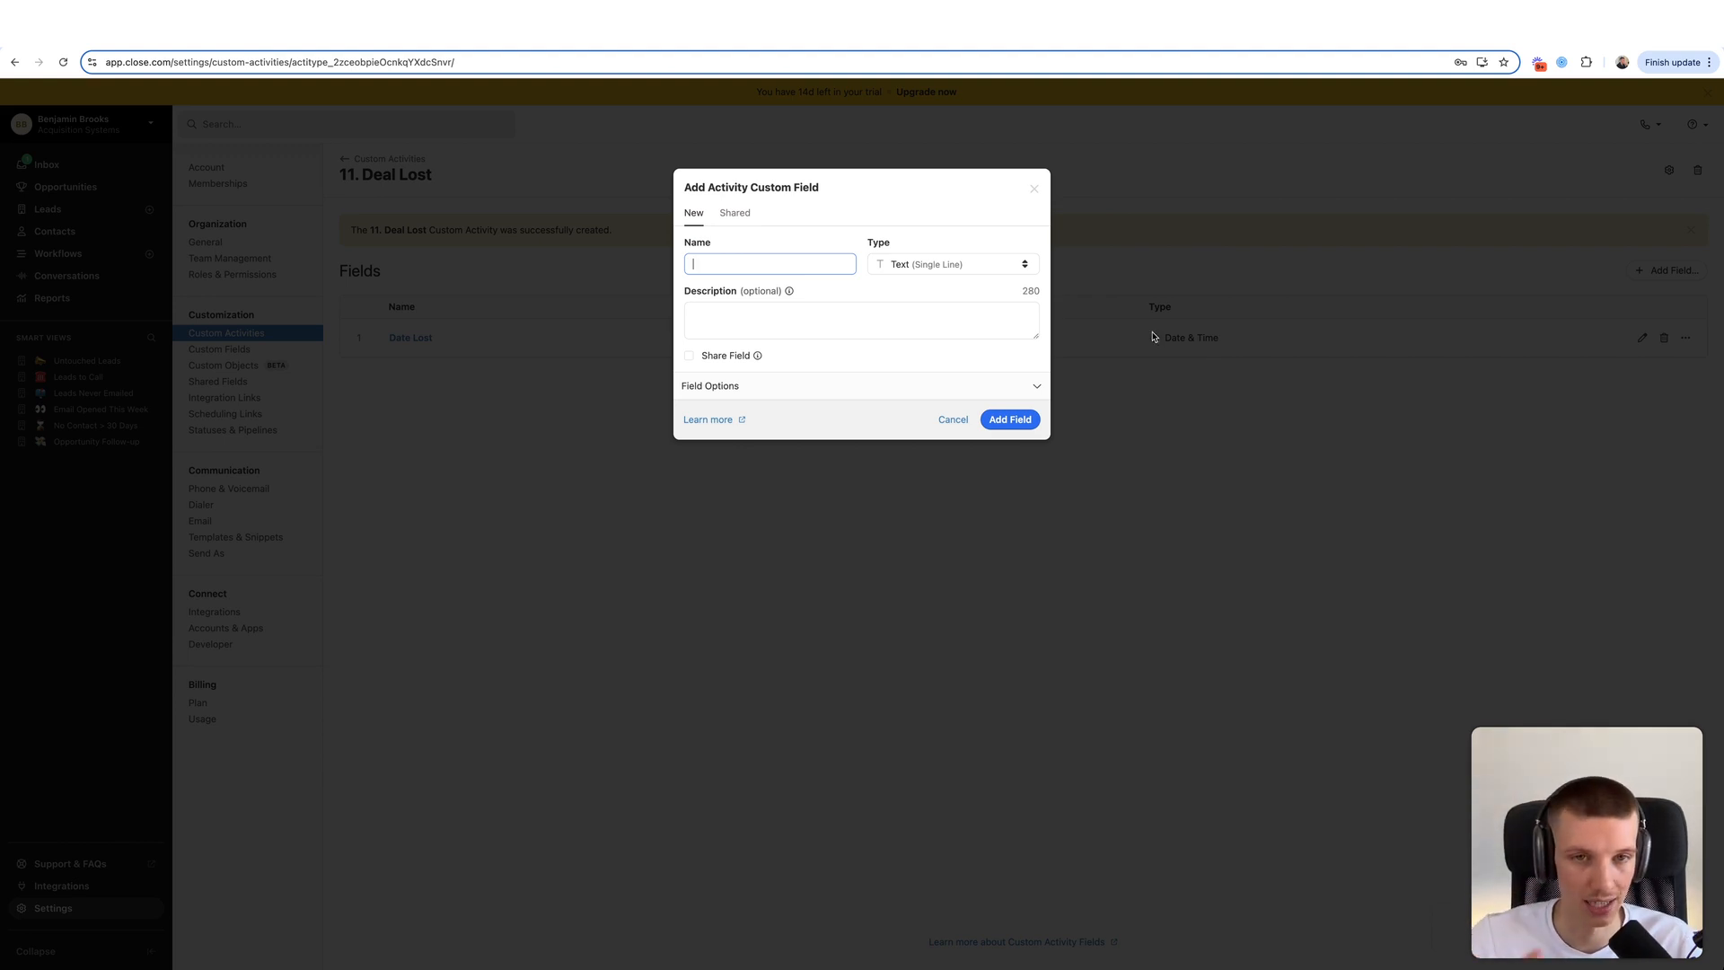
pyautogui.write('Lead Owner')
pyautogui.click(981, 285)
pyautogui.click(978, 266)
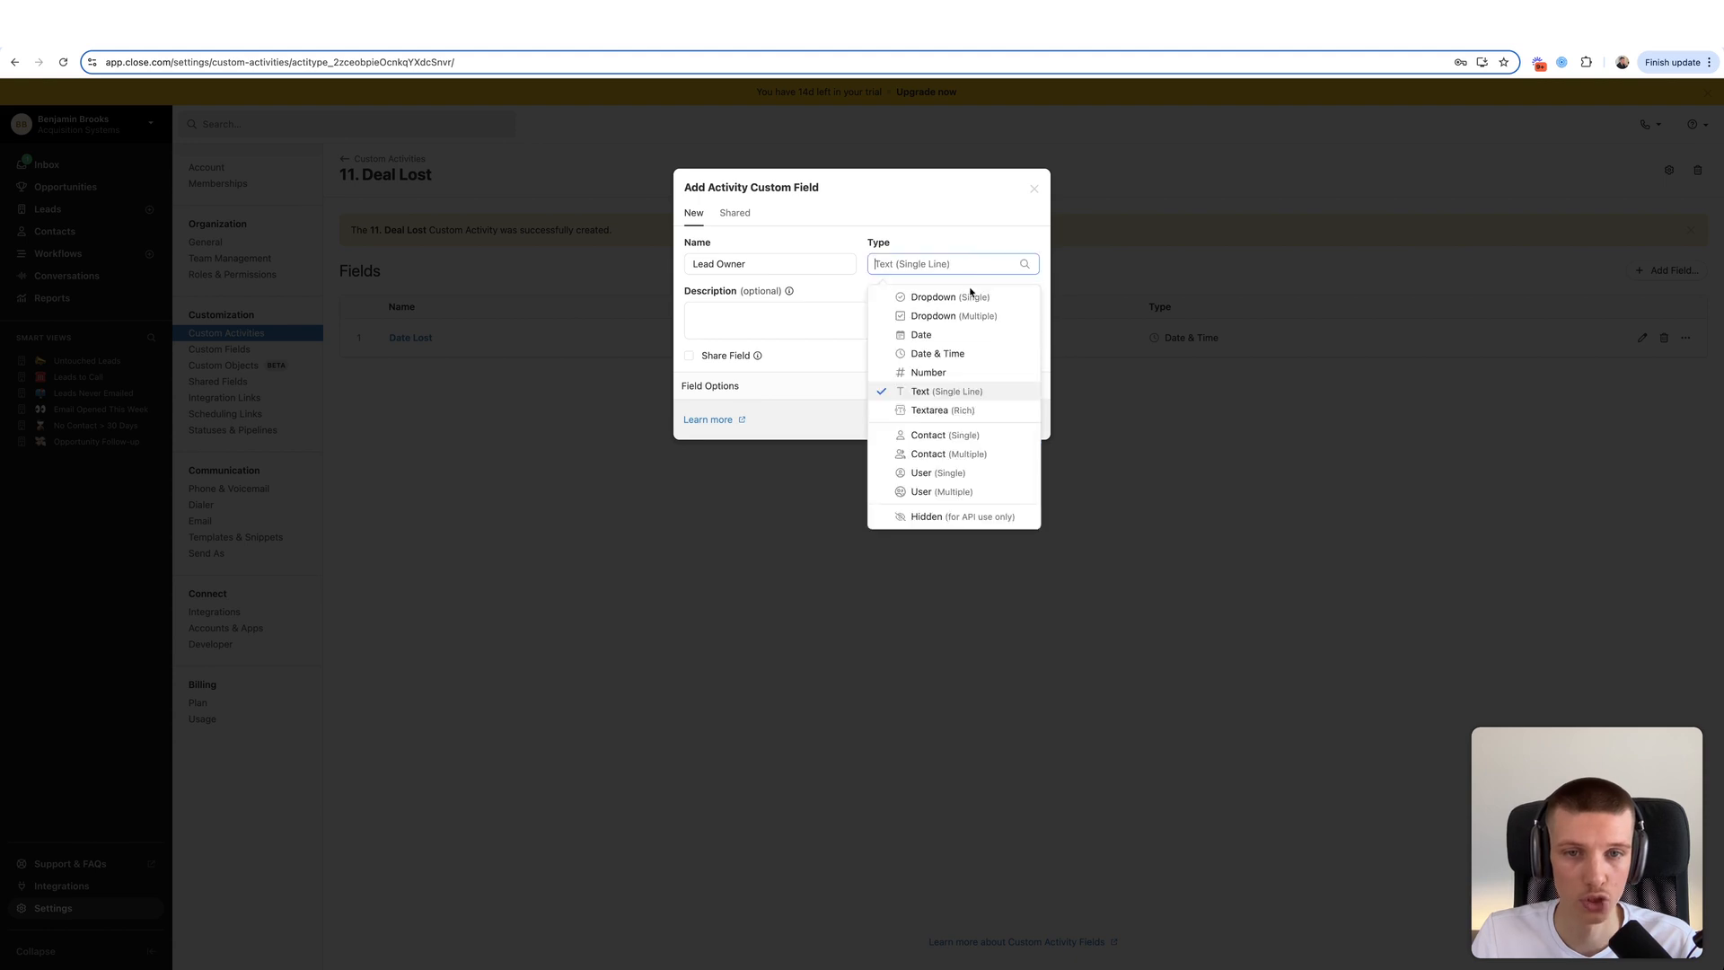
pyautogui.click(955, 474)
pyautogui.click(1008, 419)
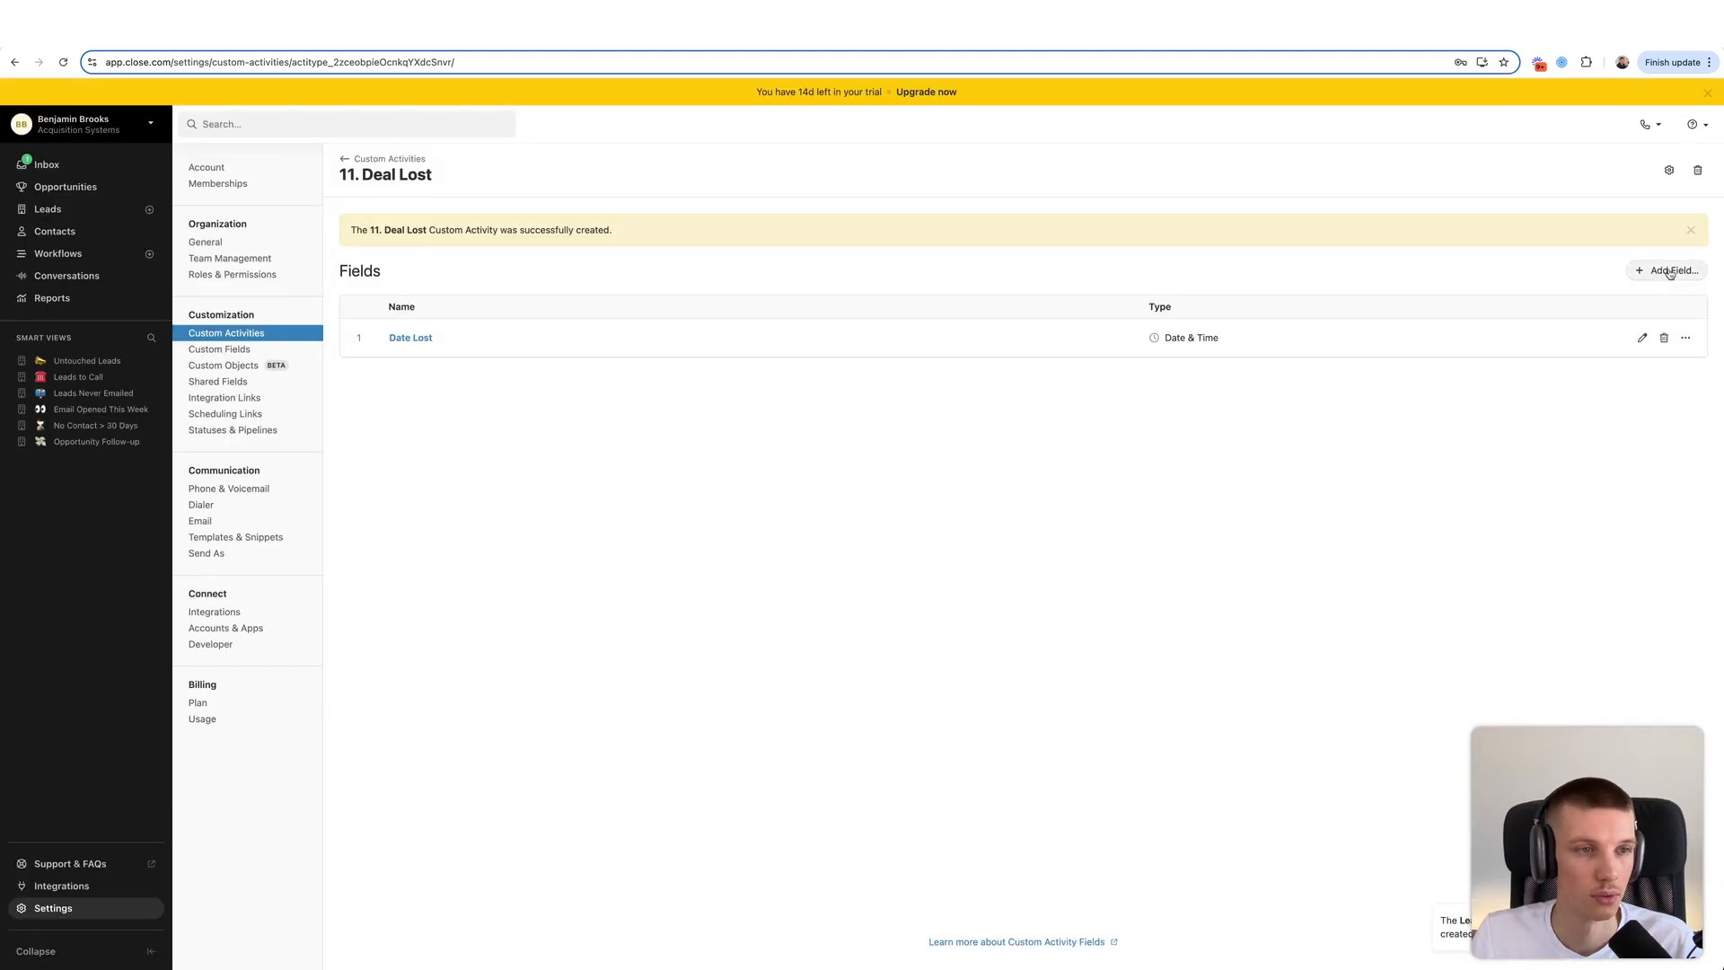
pyautogui.write('Why Lost?')
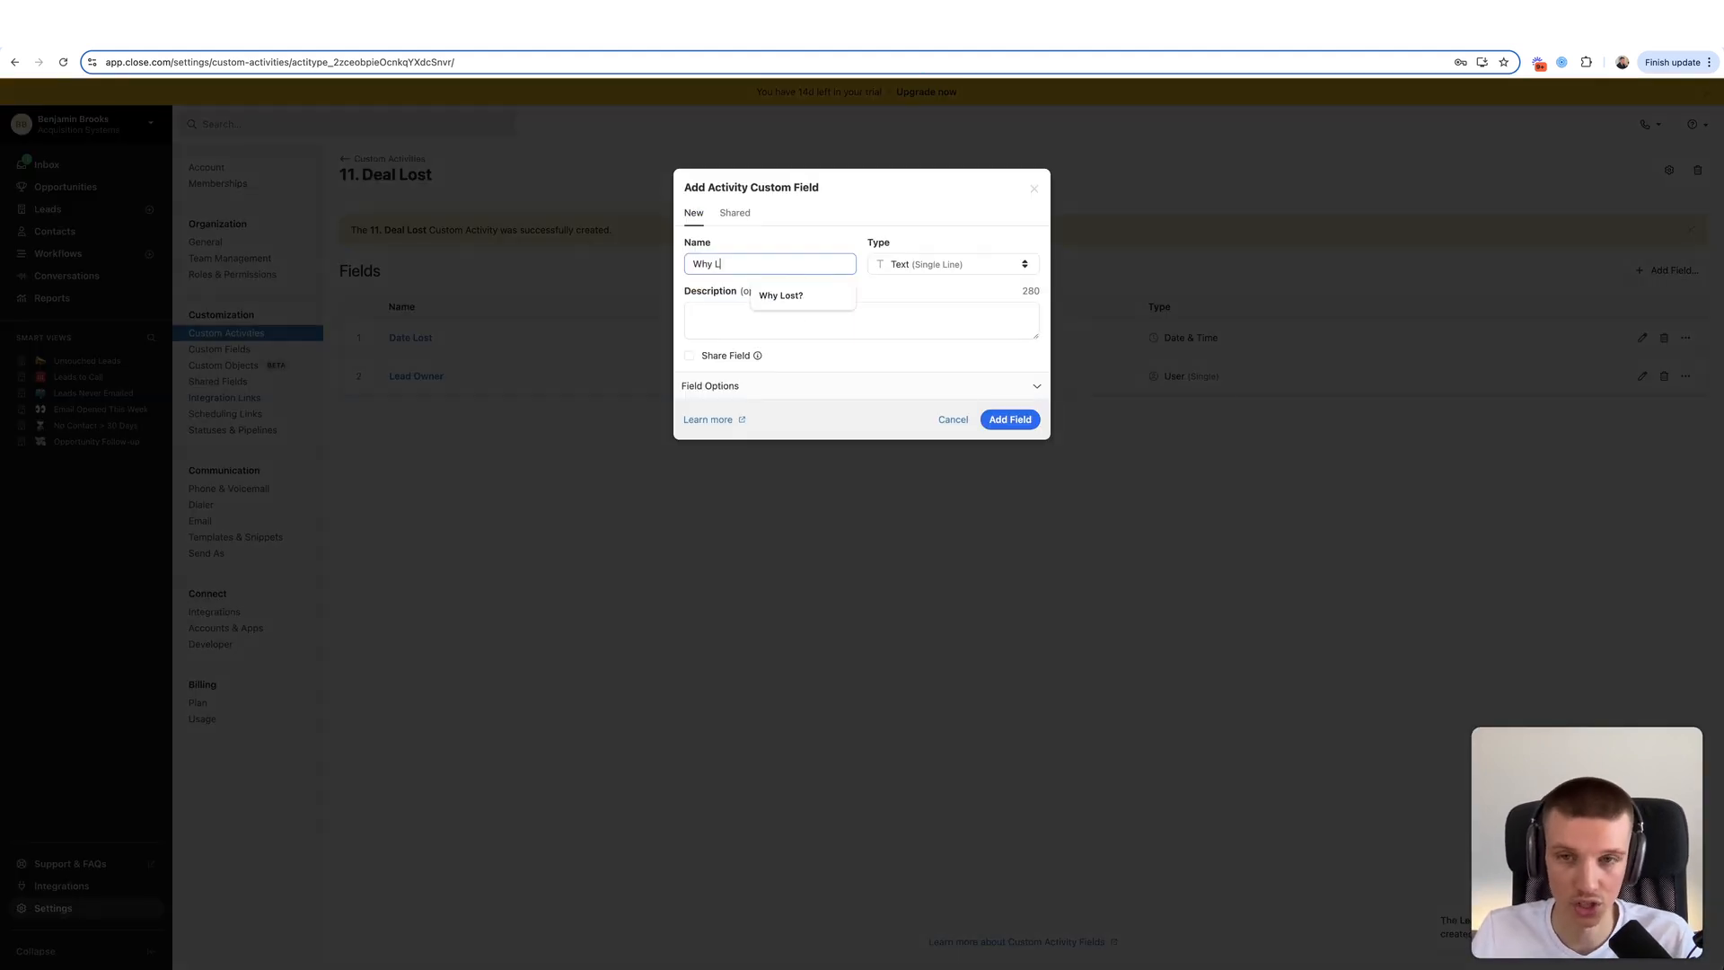
# - Name the new field 'Why Lost?' and make it a Dropdown (Multiple)
pyautogui.doubleClick(726, 264)
pyautogui.write('did we lose it')
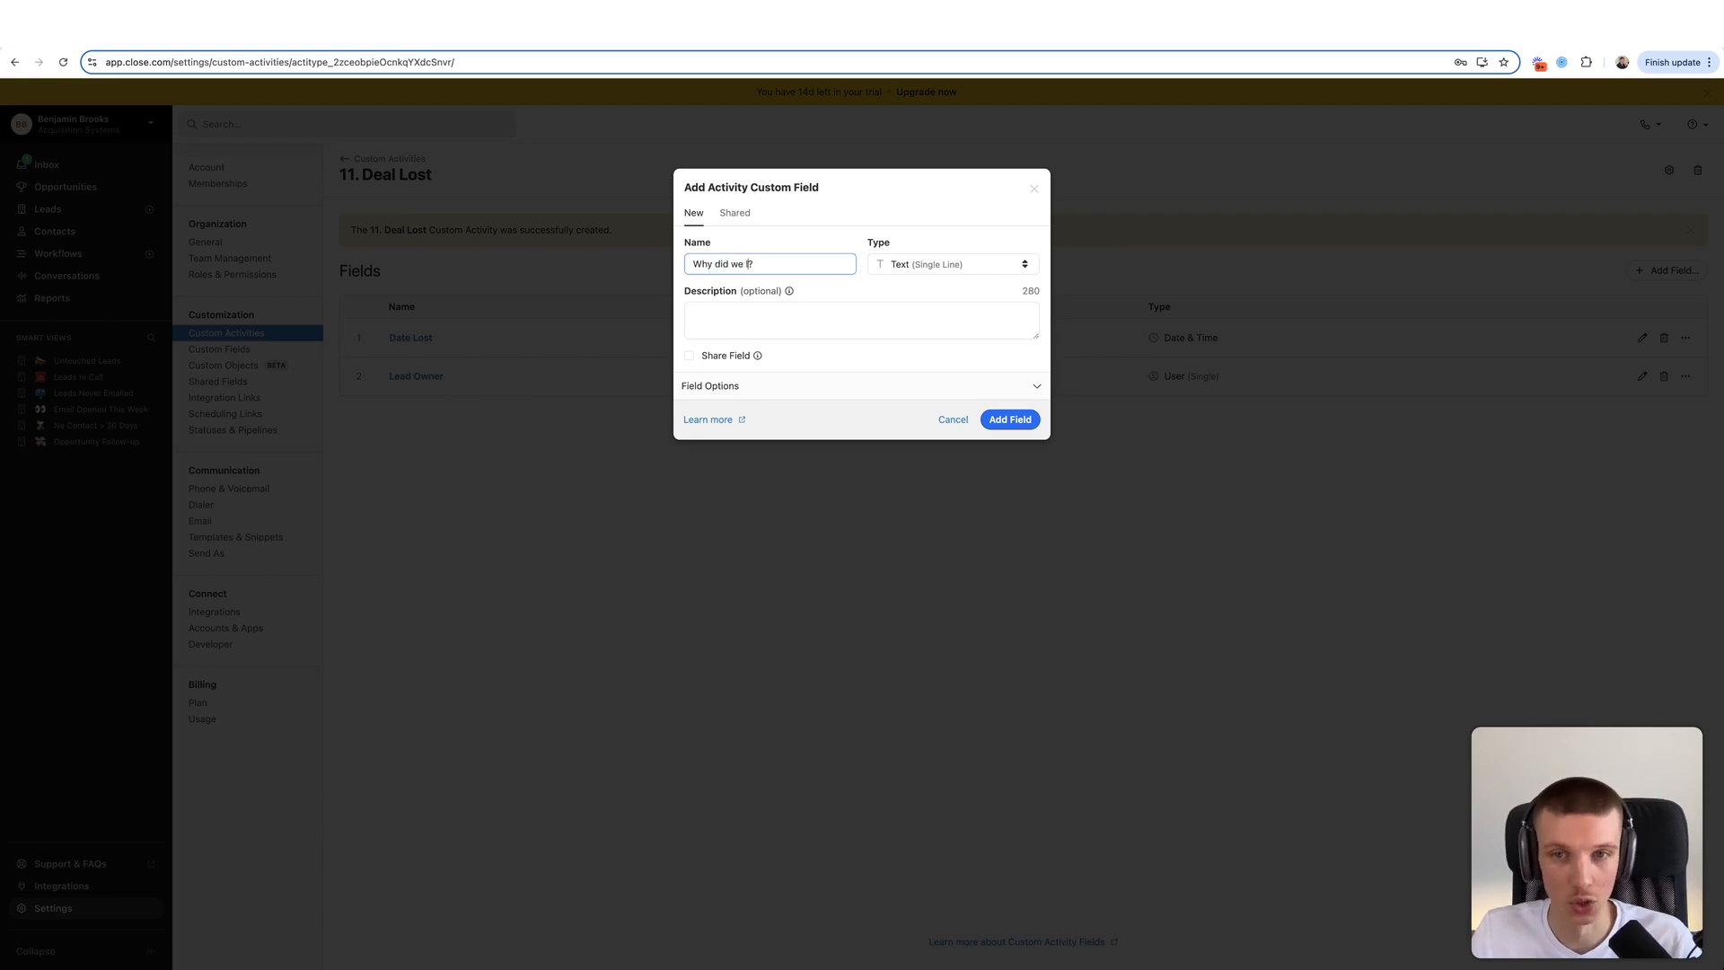
pyautogui.press('BackSpace')
pyautogui.press('BackSpace')
pyautogui.press('BackSpace')
pyautogui.press('BackSpace')
pyautogui.press('BackSpace')
pyautogui.press('BackSpace')
pyautogui.press('BackSpace')
pyautogui.press('BackSpace')
pyautogui.press('BackSpace')
pyautogui.press('BackSpace')
pyautogui.press('BackSpace')
pyautogui.press('BackSpace')
pyautogui.press('BackSpace')
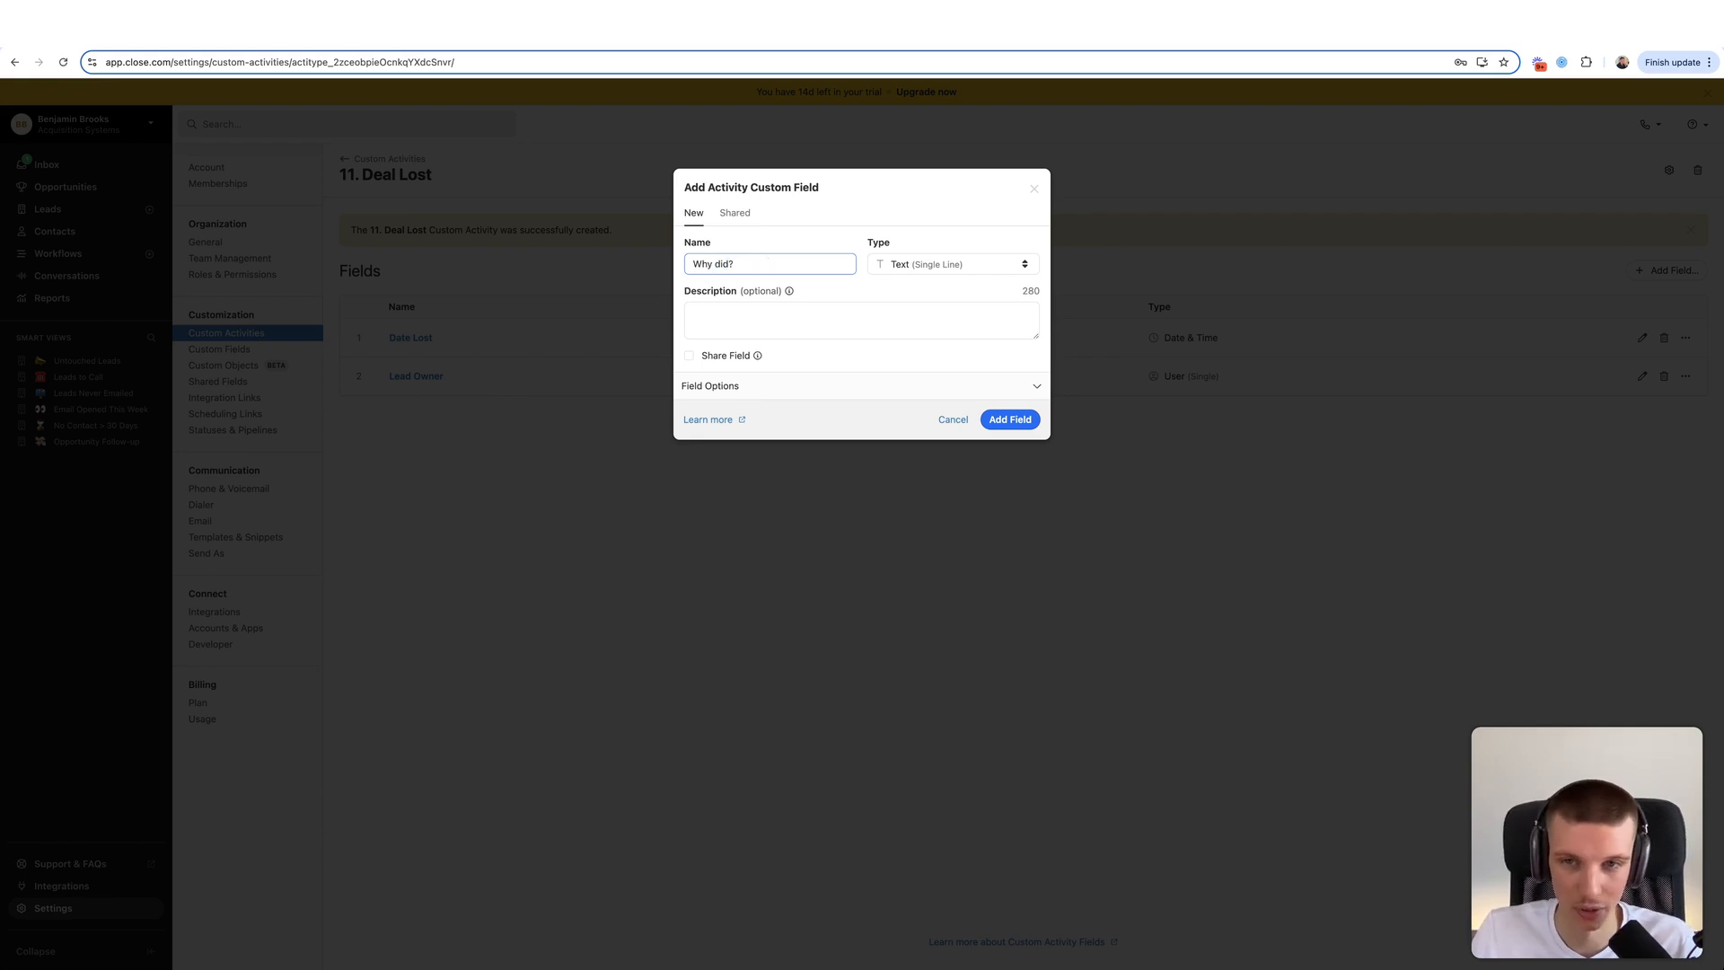
pyautogui.write('Lost')
pyautogui.click(930, 271)
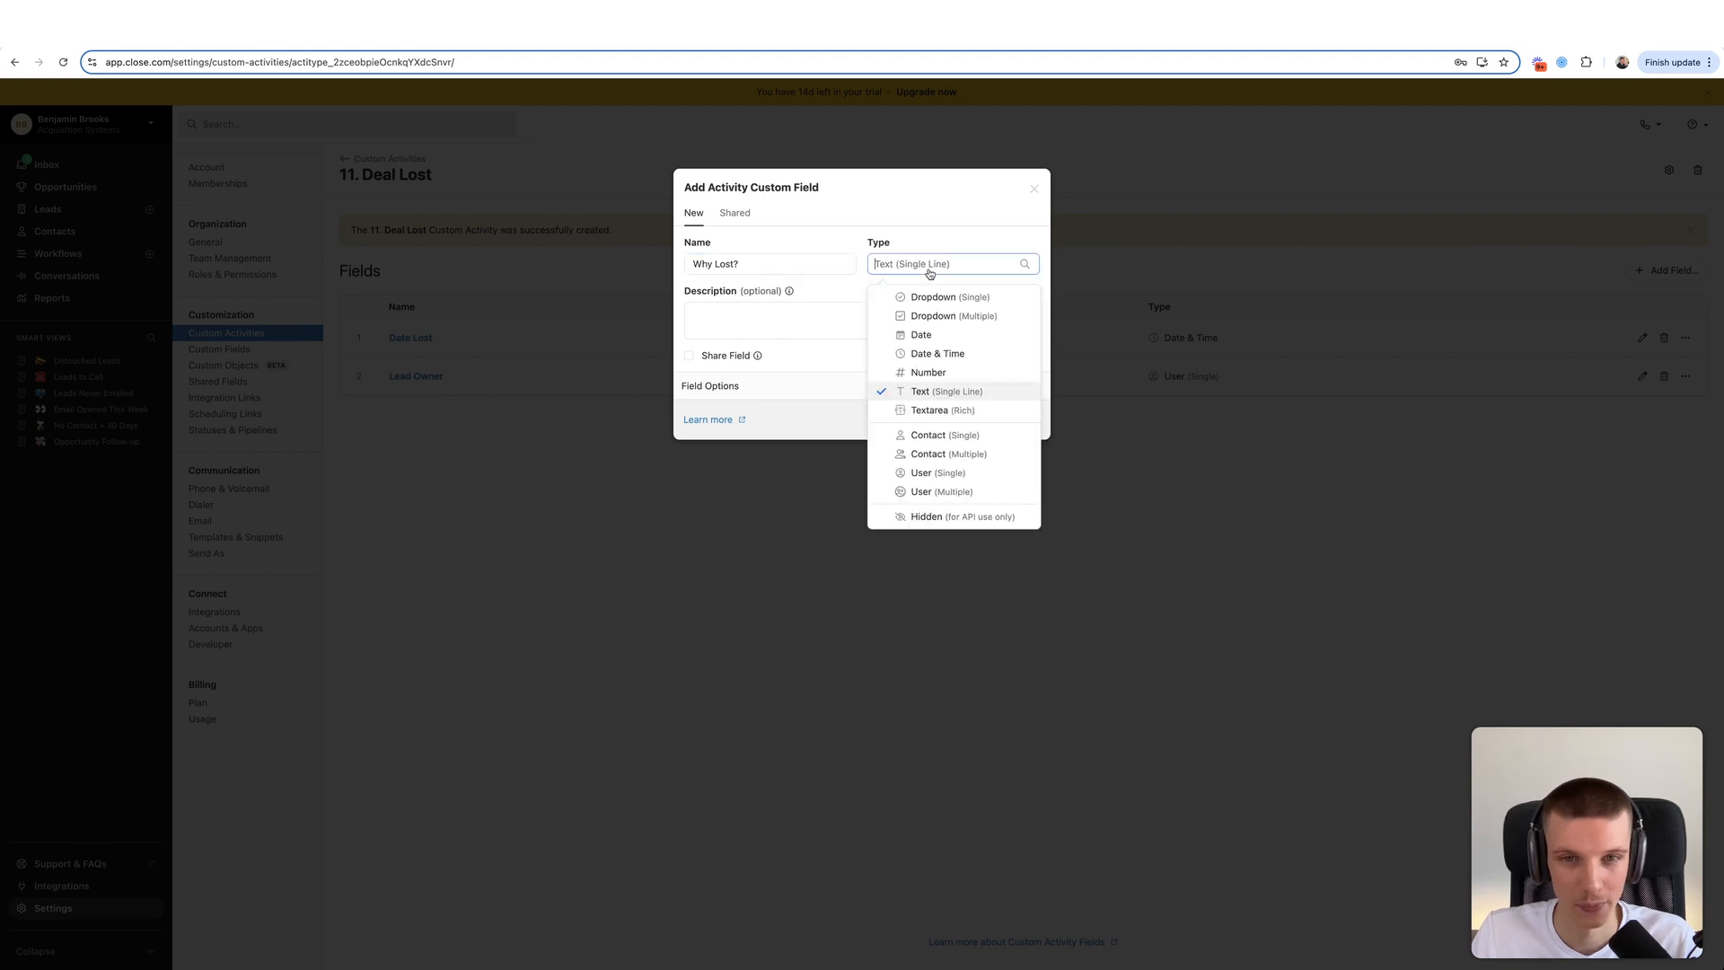
pyautogui.click(925, 295)
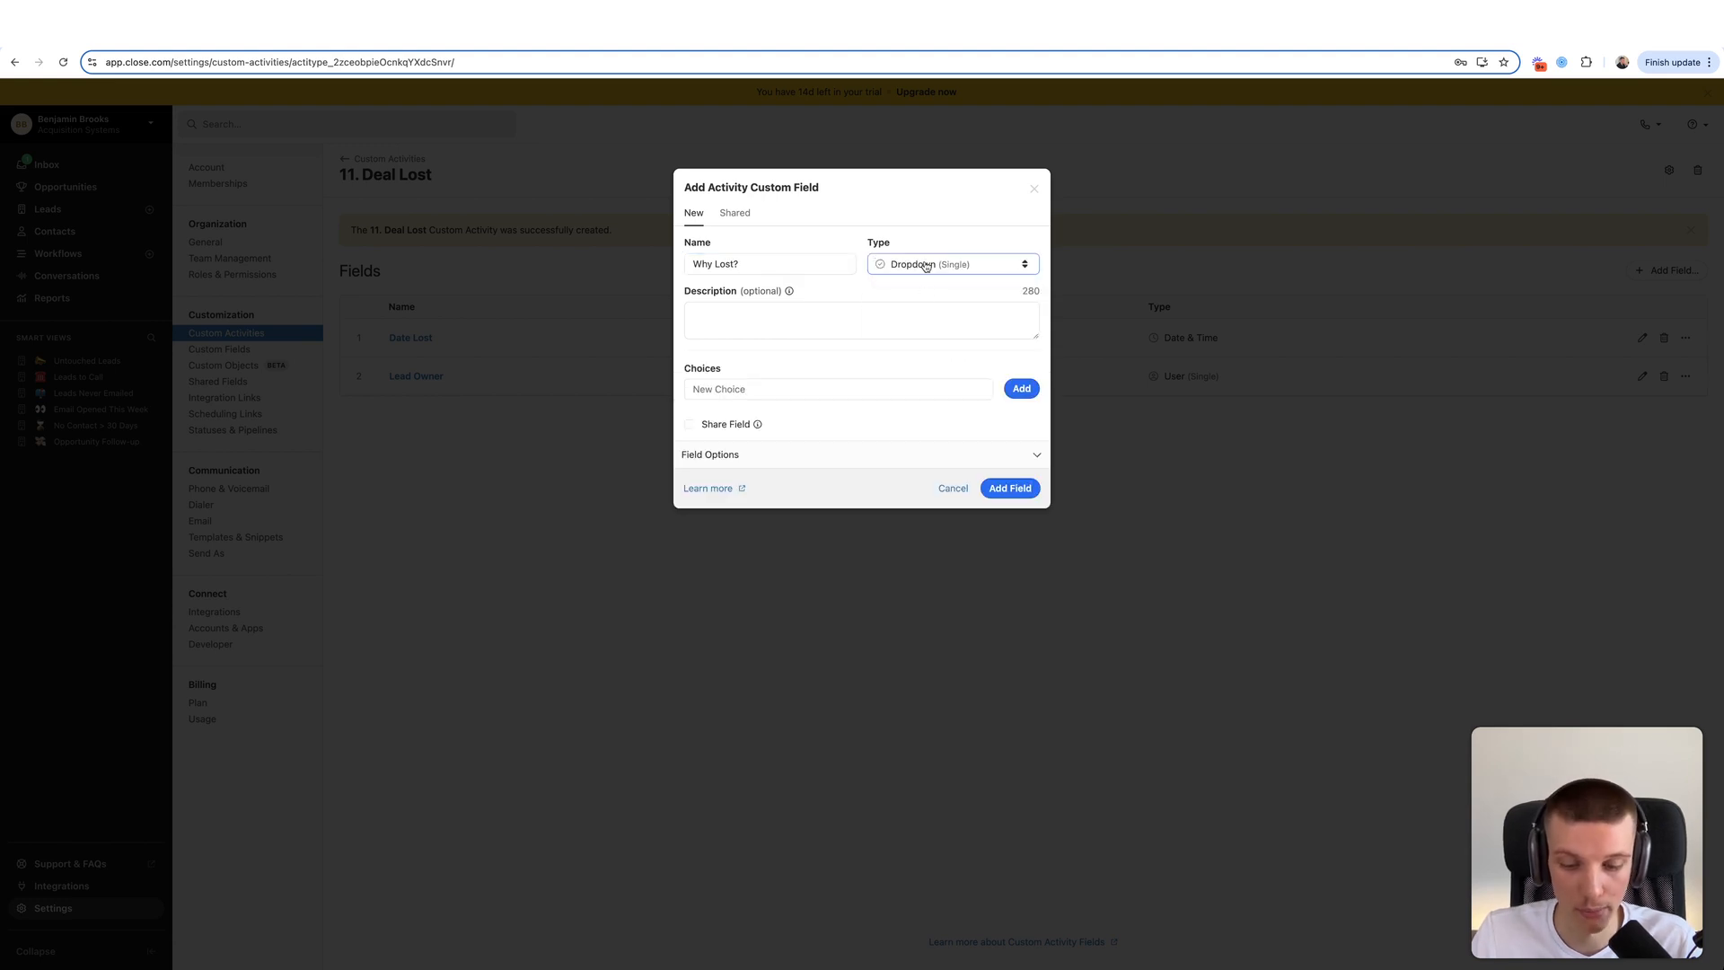
pyautogui.click(926, 266)
pyautogui.click(931, 314)
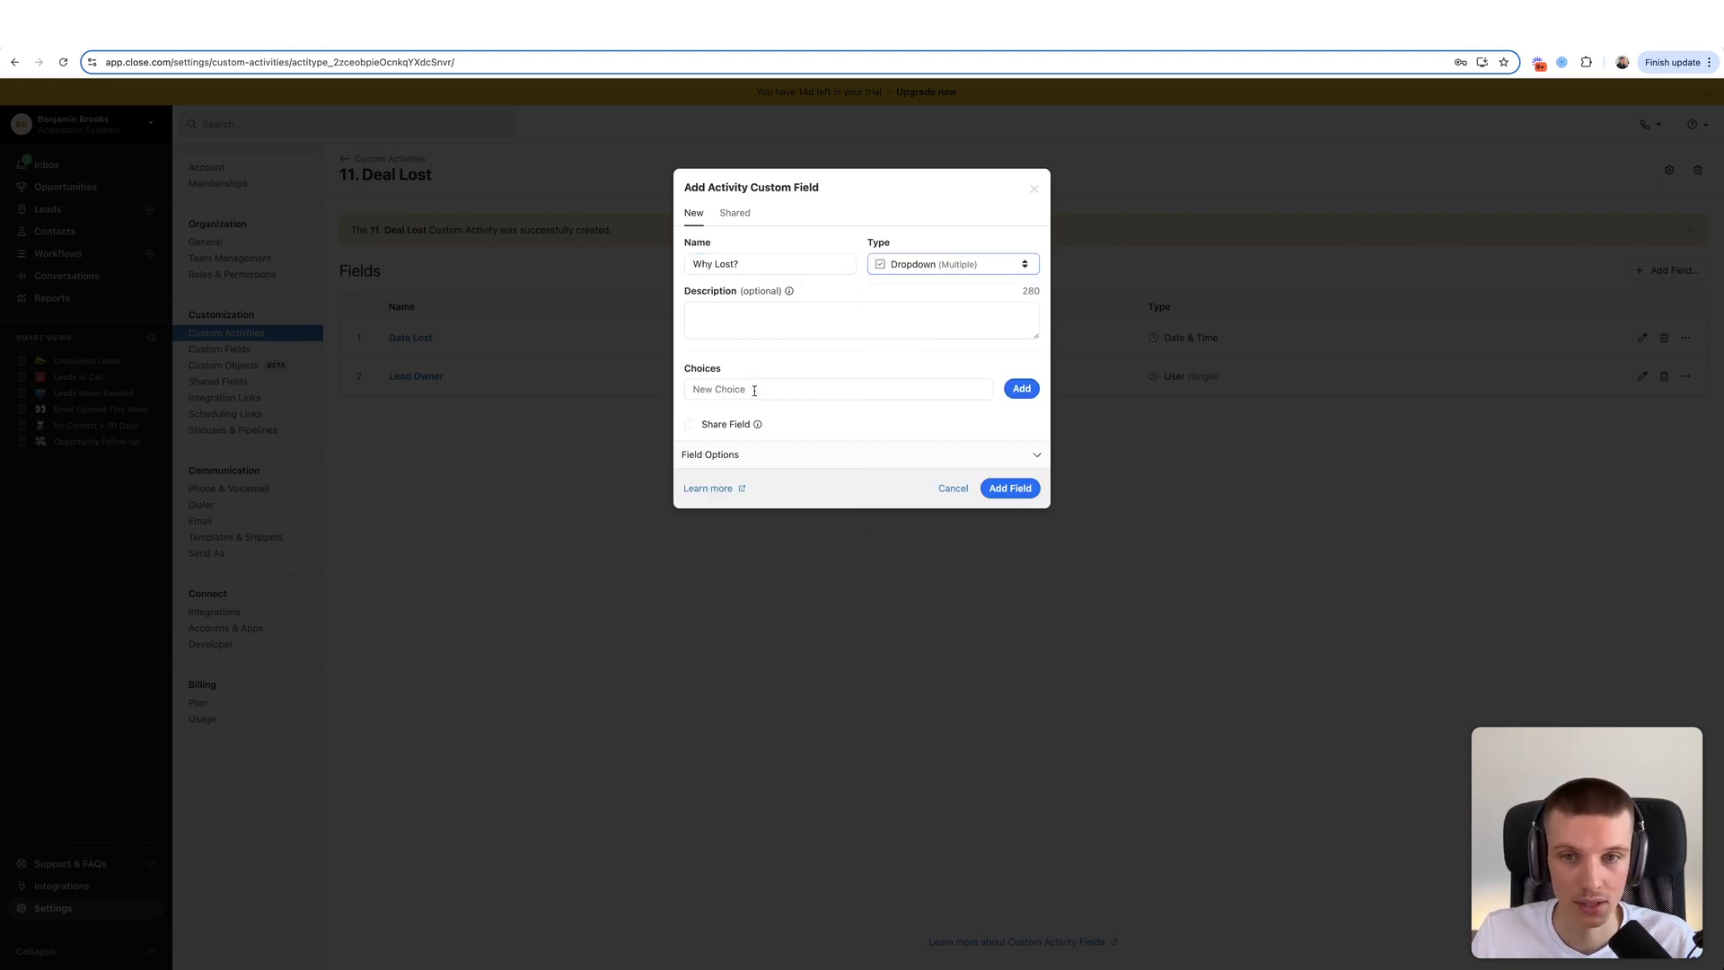
# - Add choices Financial, Ghosted, Business Partner, Spouse and Trust to Why Lost?
pyautogui.click(755, 389)
pyautogui.write('Financial')
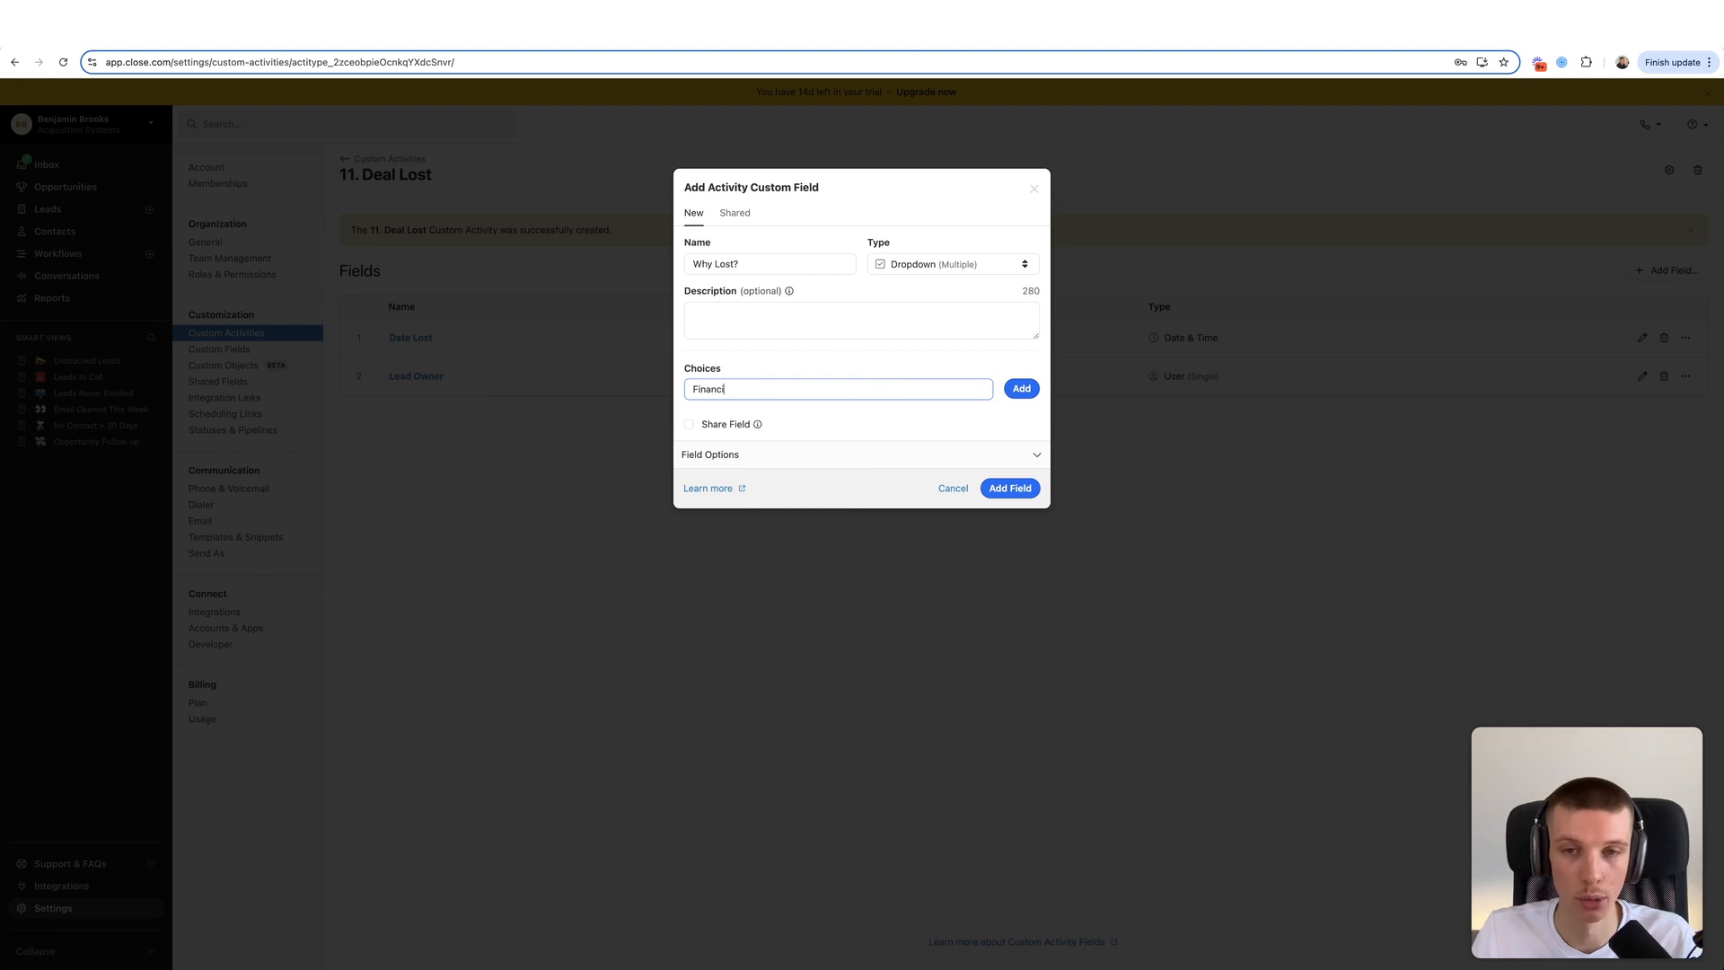
pyautogui.click(1037, 391)
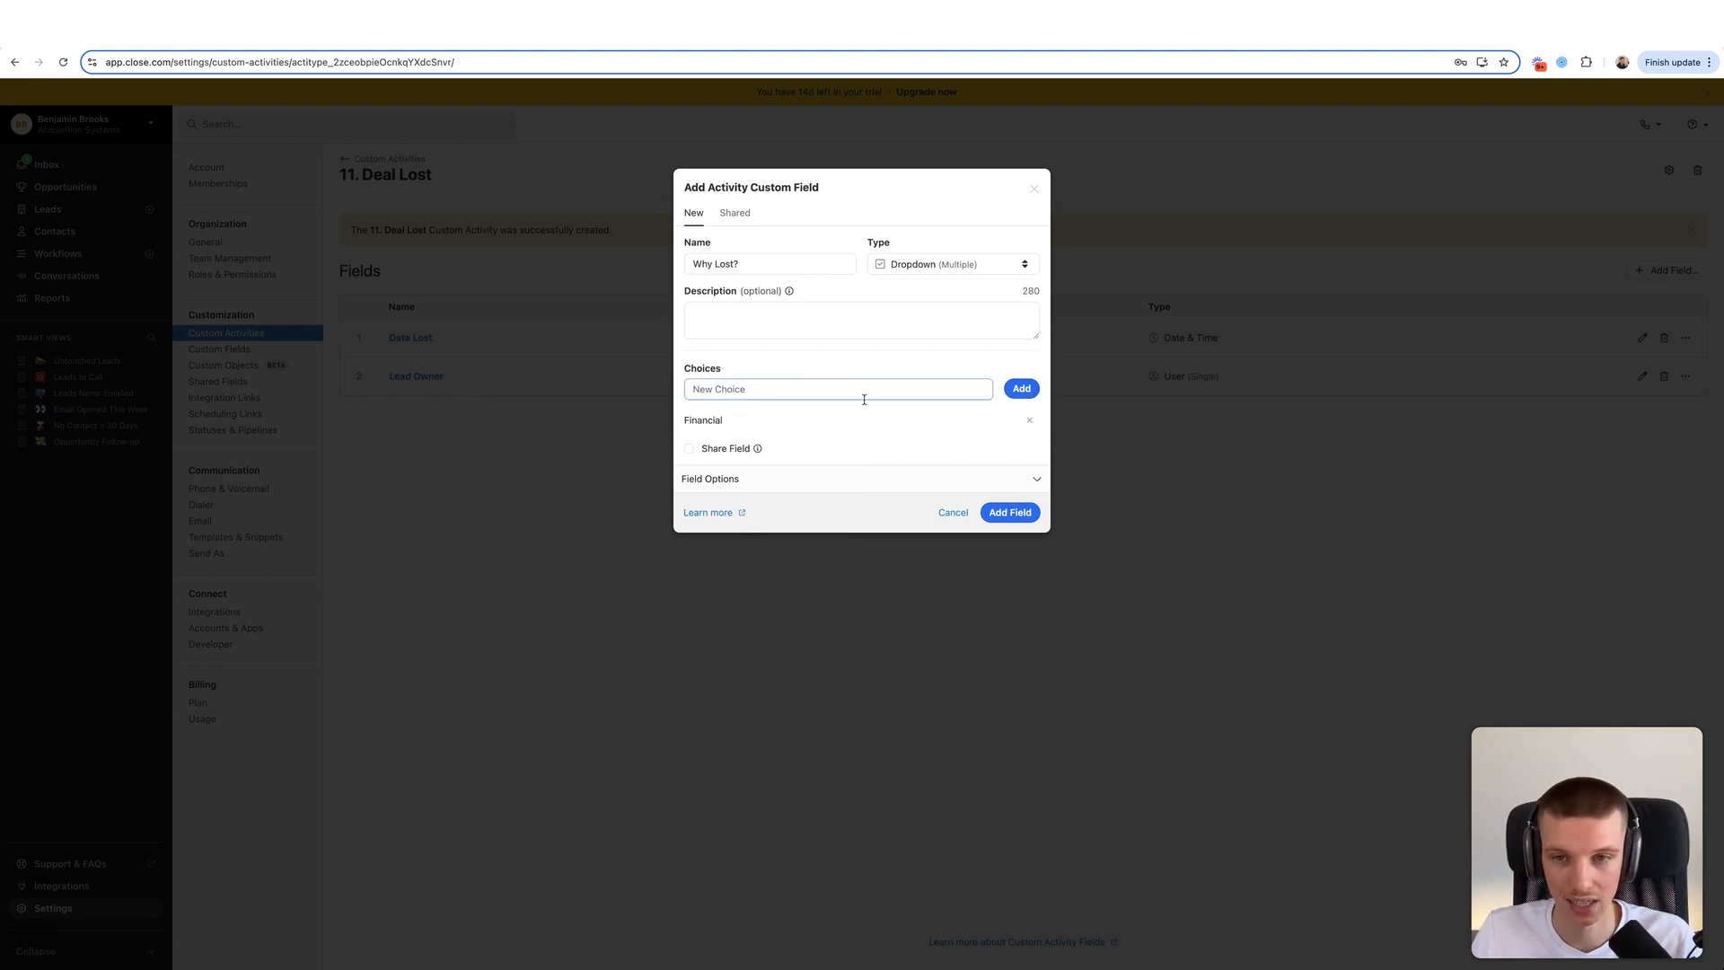
pyautogui.write('Ghosted')
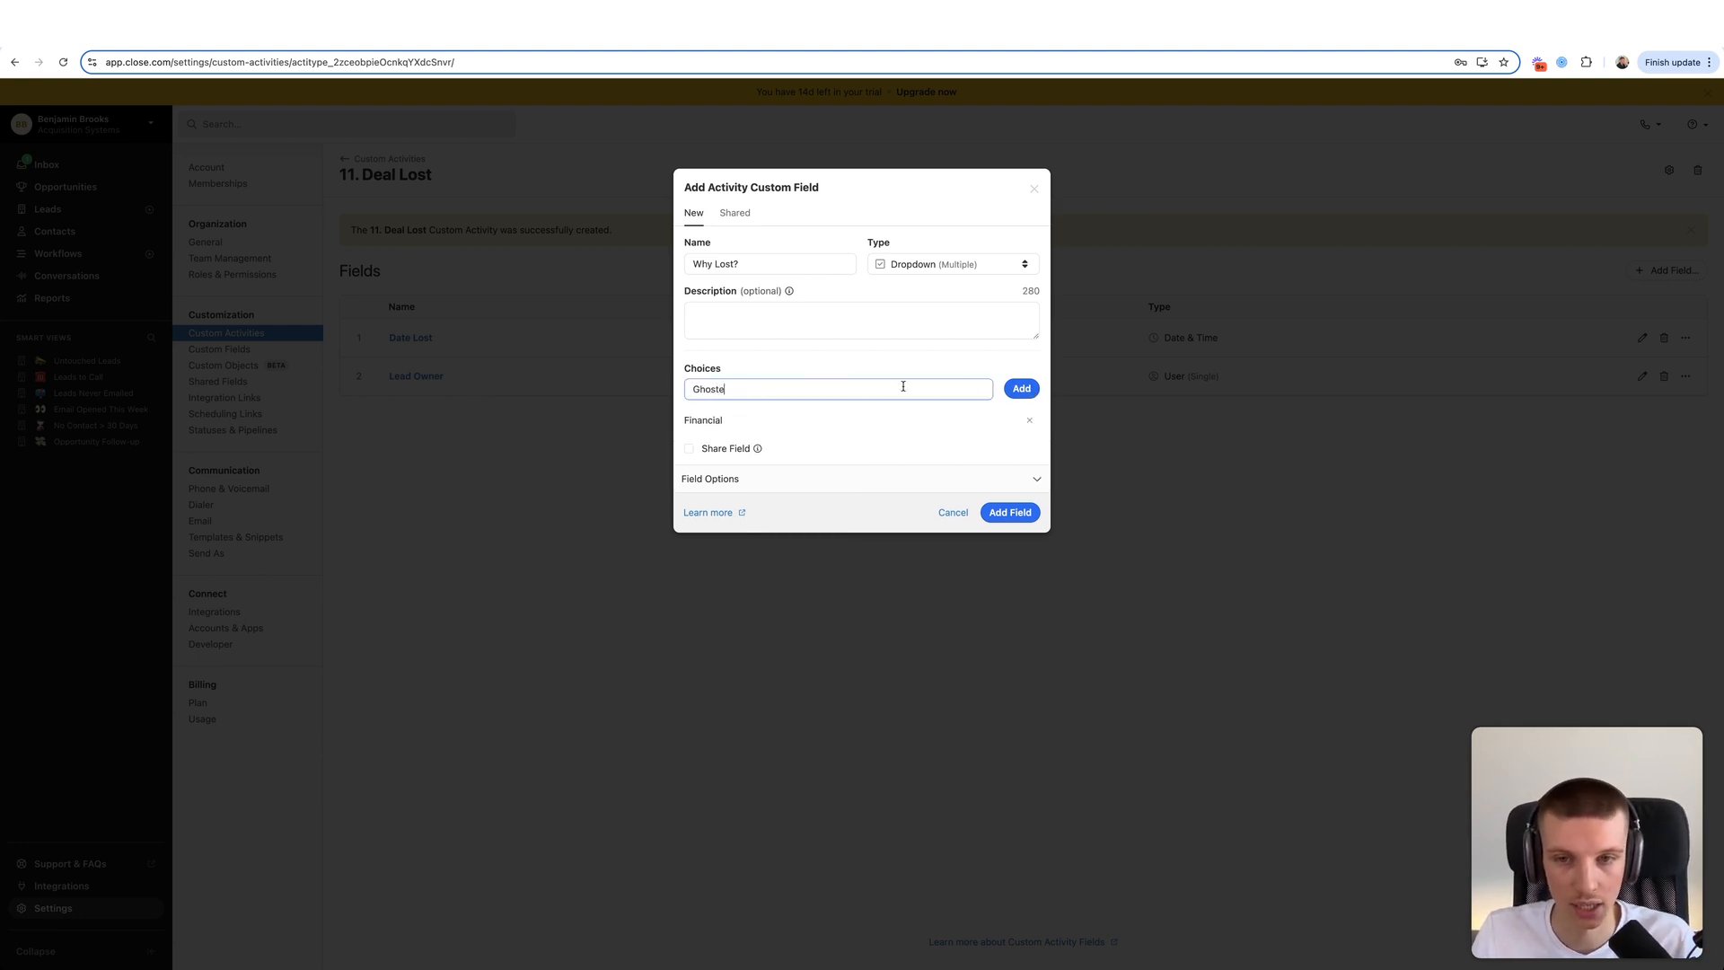
pyautogui.press('Return')
pyautogui.write('Business Partne')
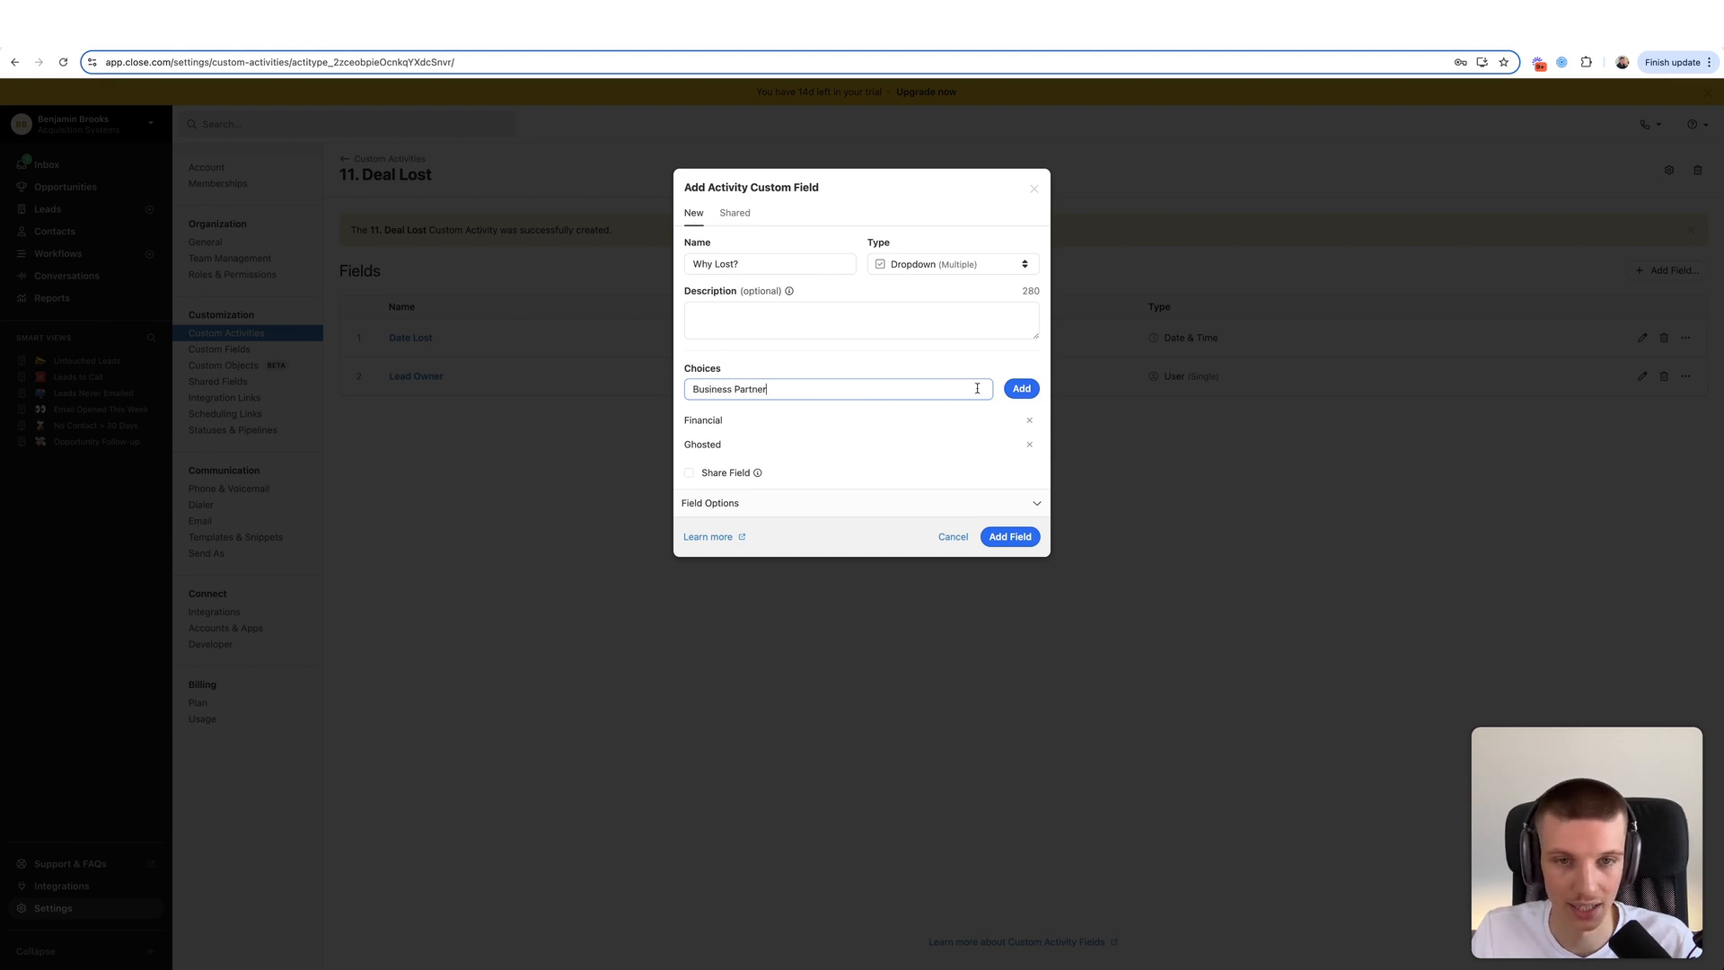
pyautogui.write('r')
pyautogui.press('Return')
pyautogui.write('Sp')
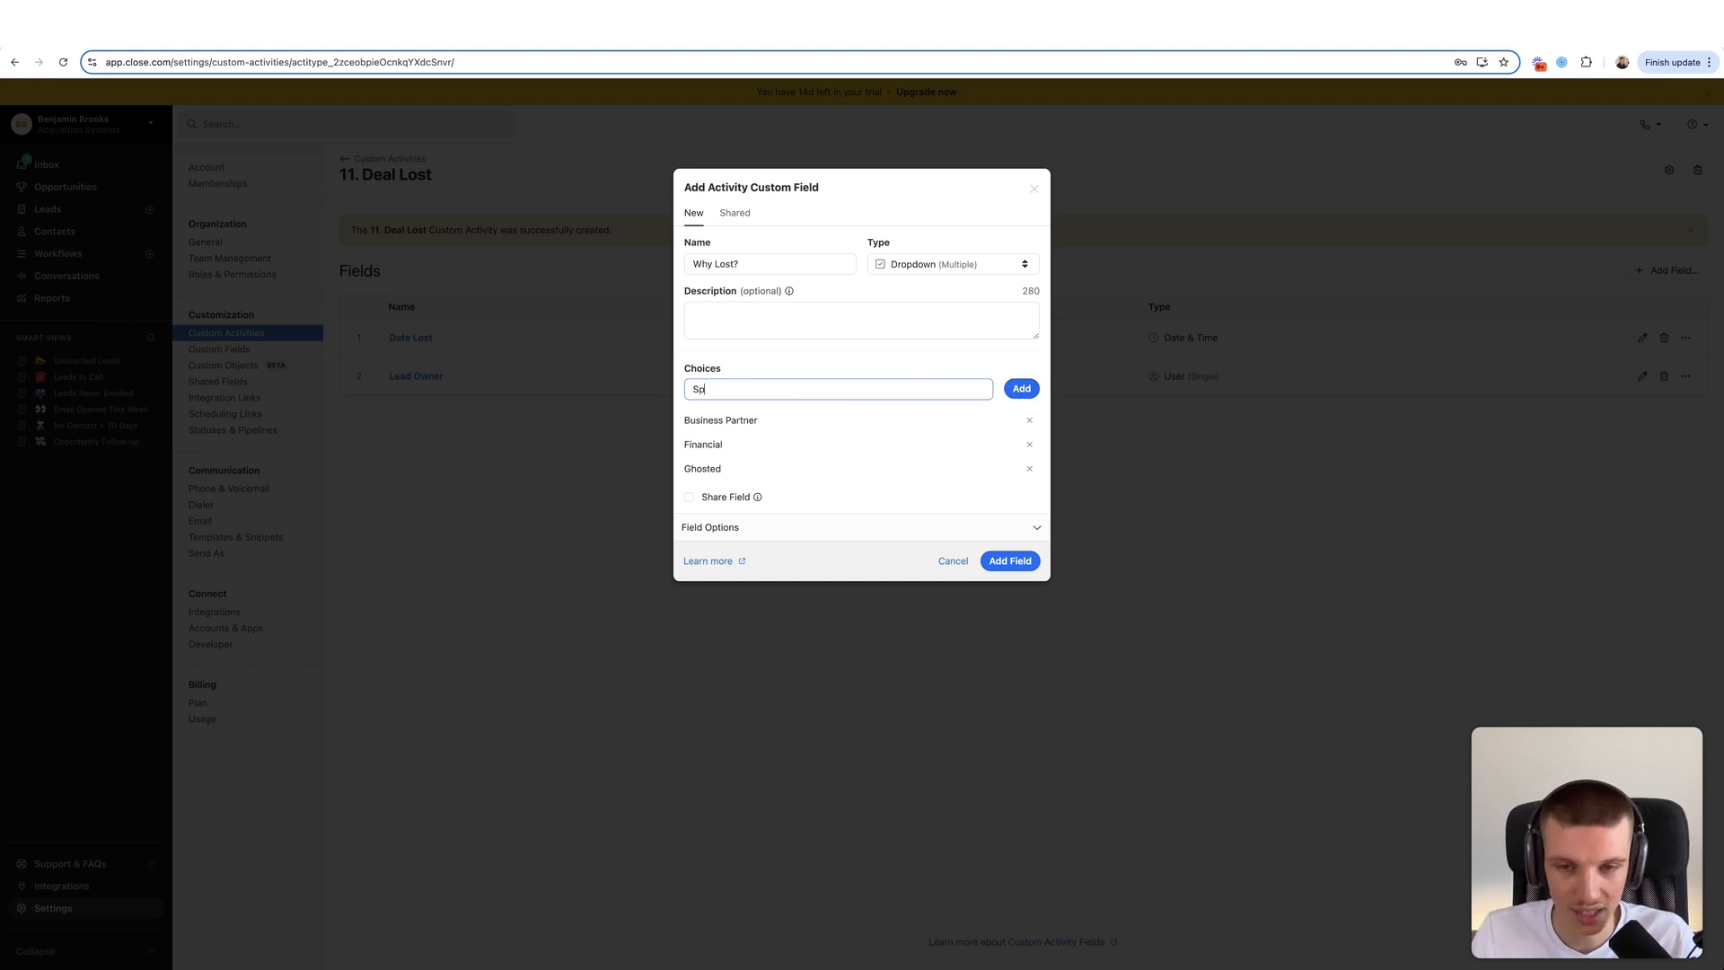
pyautogui.write('ouse')
pyautogui.press('Return')
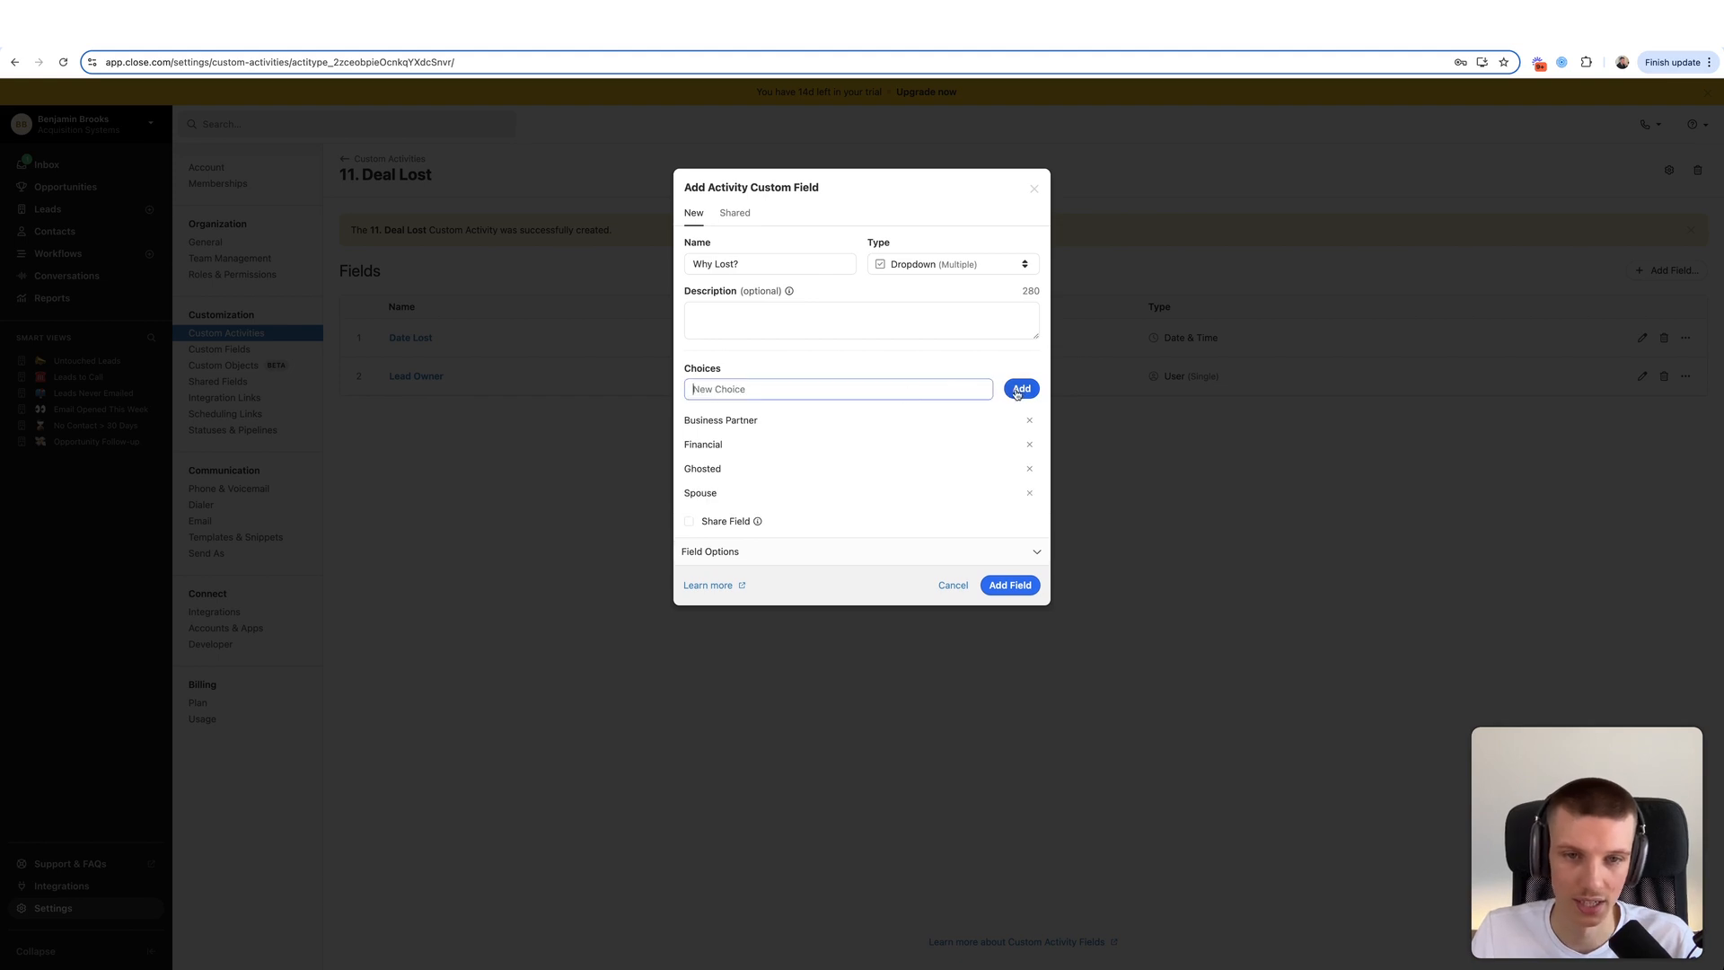
pyautogui.write('Trust')
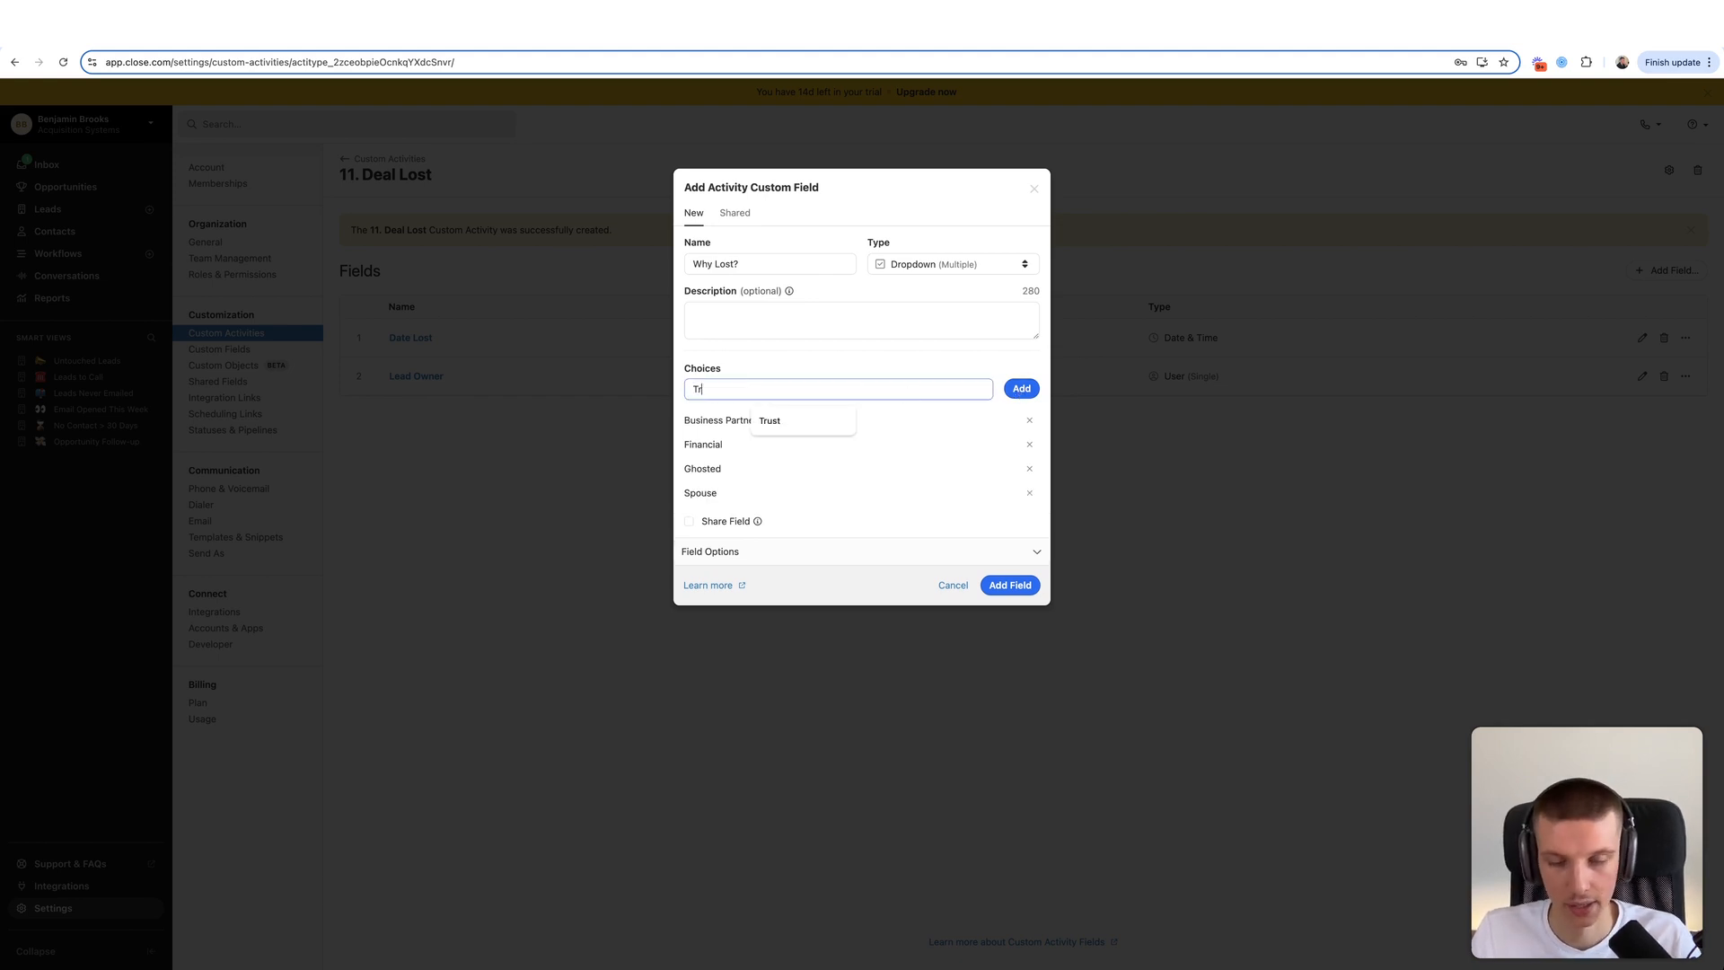
pyautogui.click(1011, 391)
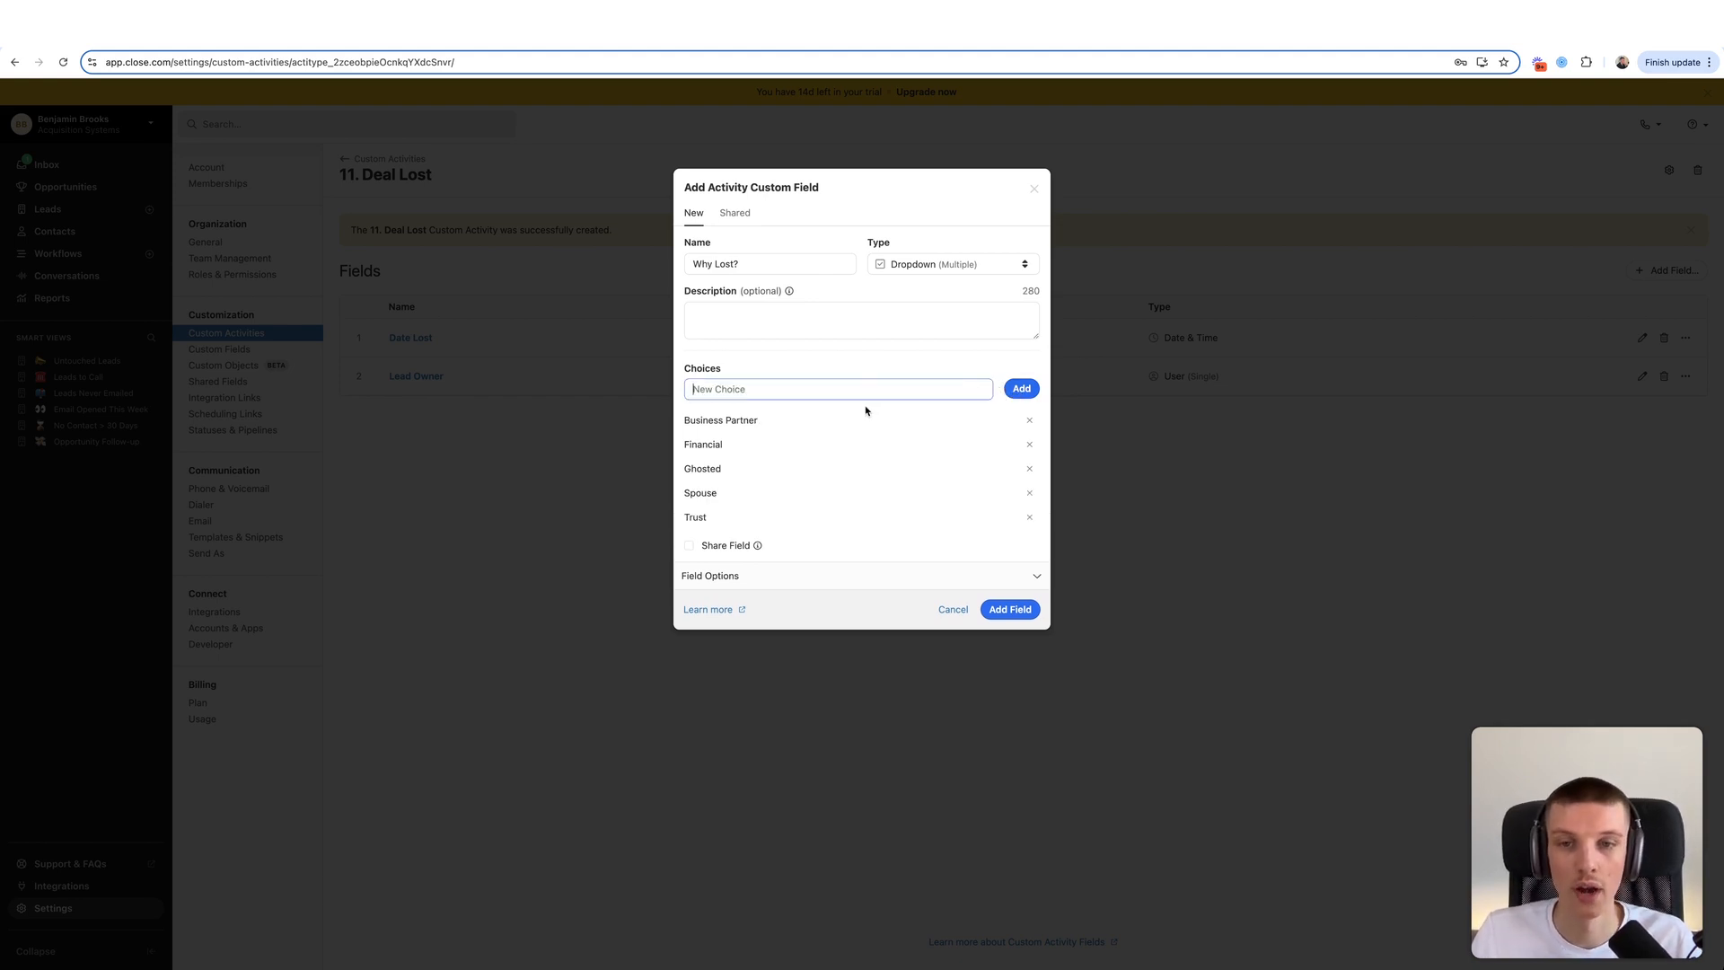
# - Keep Why Lost? as a multiple-choice dropdown and add it to Deal Lost
pyautogui.click(989, 266)
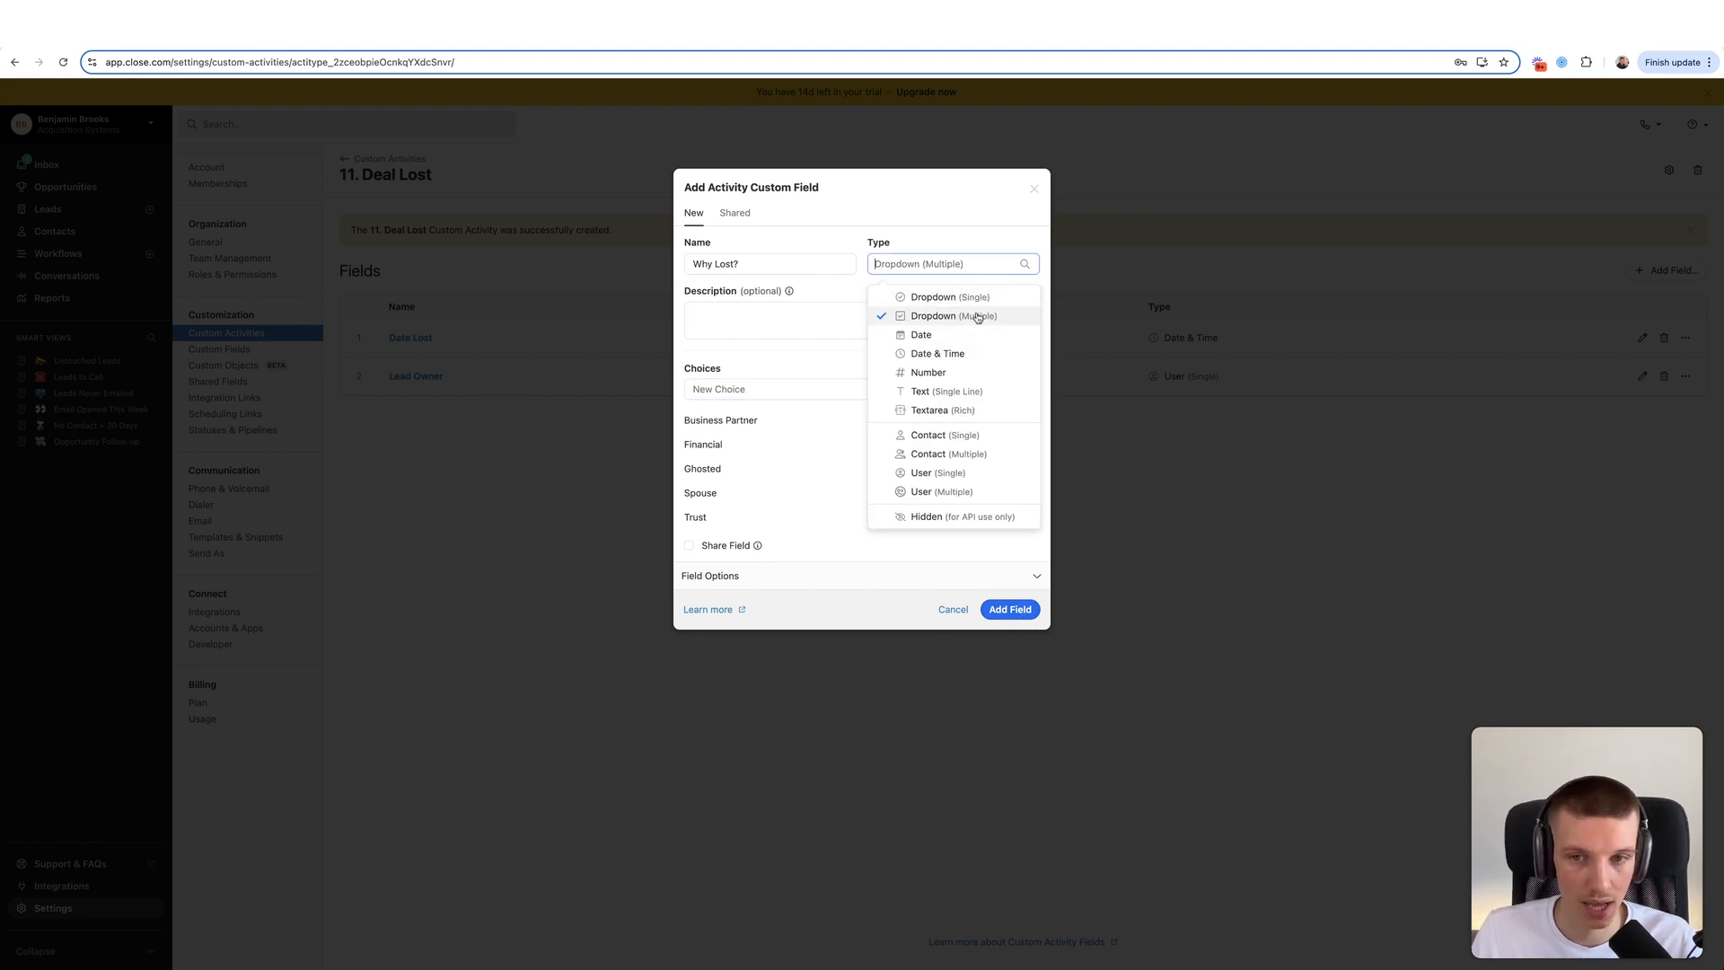
pyautogui.click(840, 305)
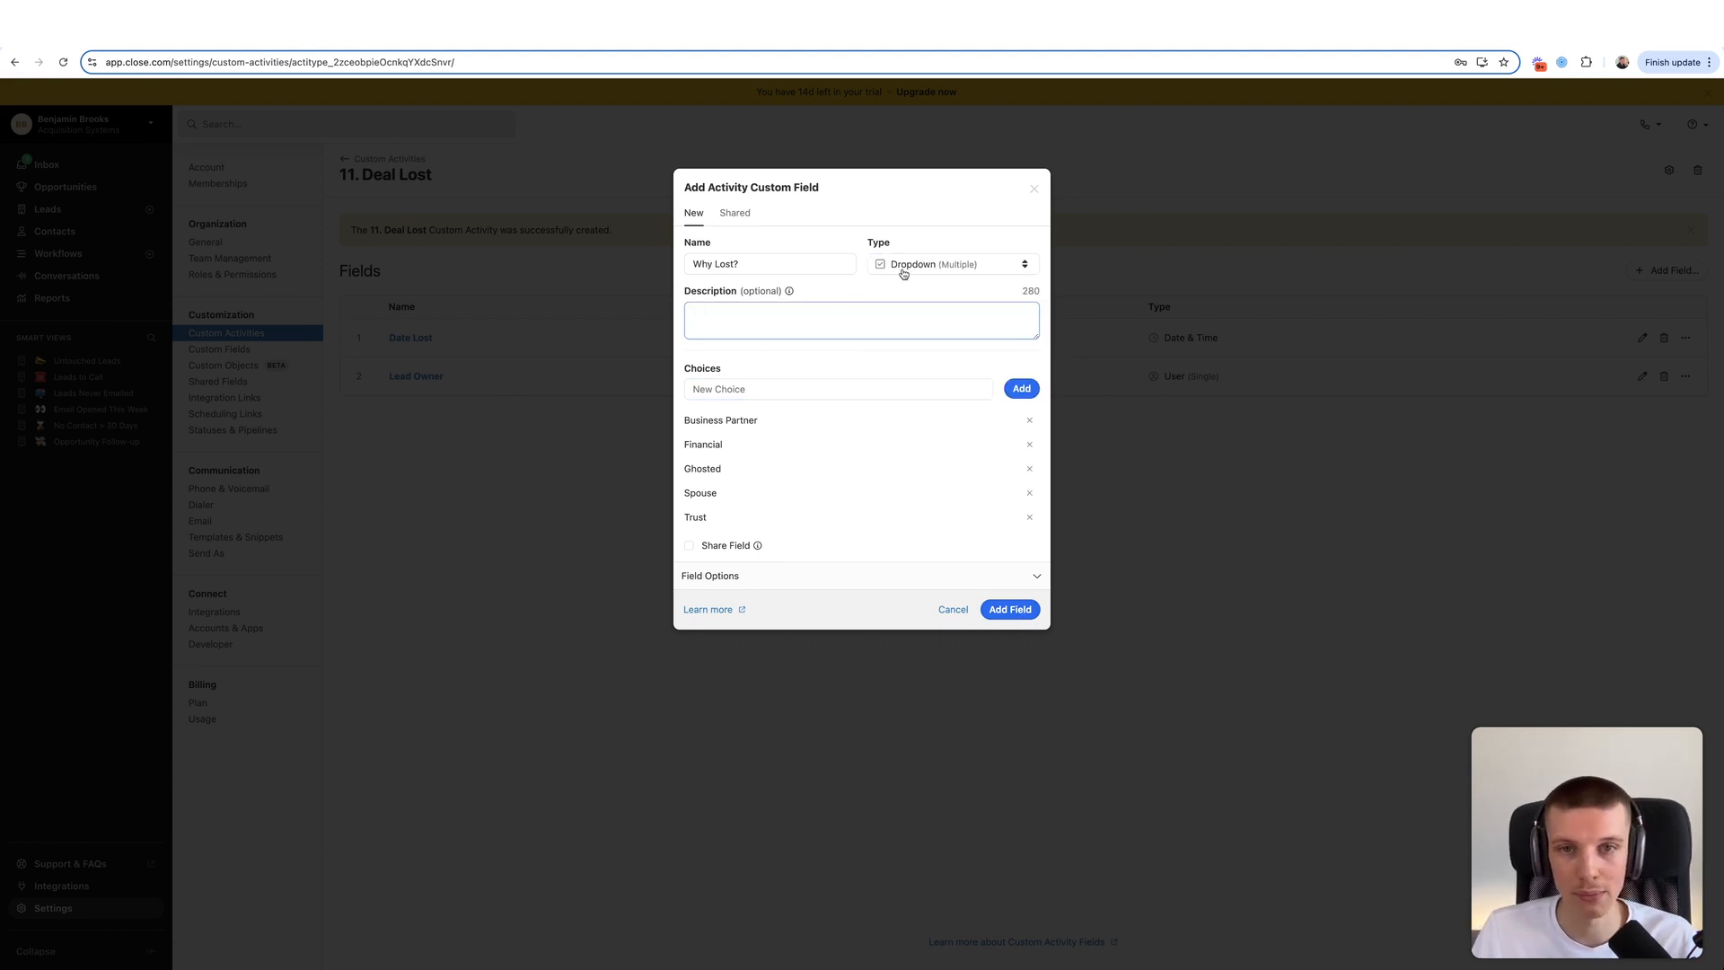
pyautogui.moveTo(694, 418); pyautogui.dragTo(780, 451)
pyautogui.click(781, 454)
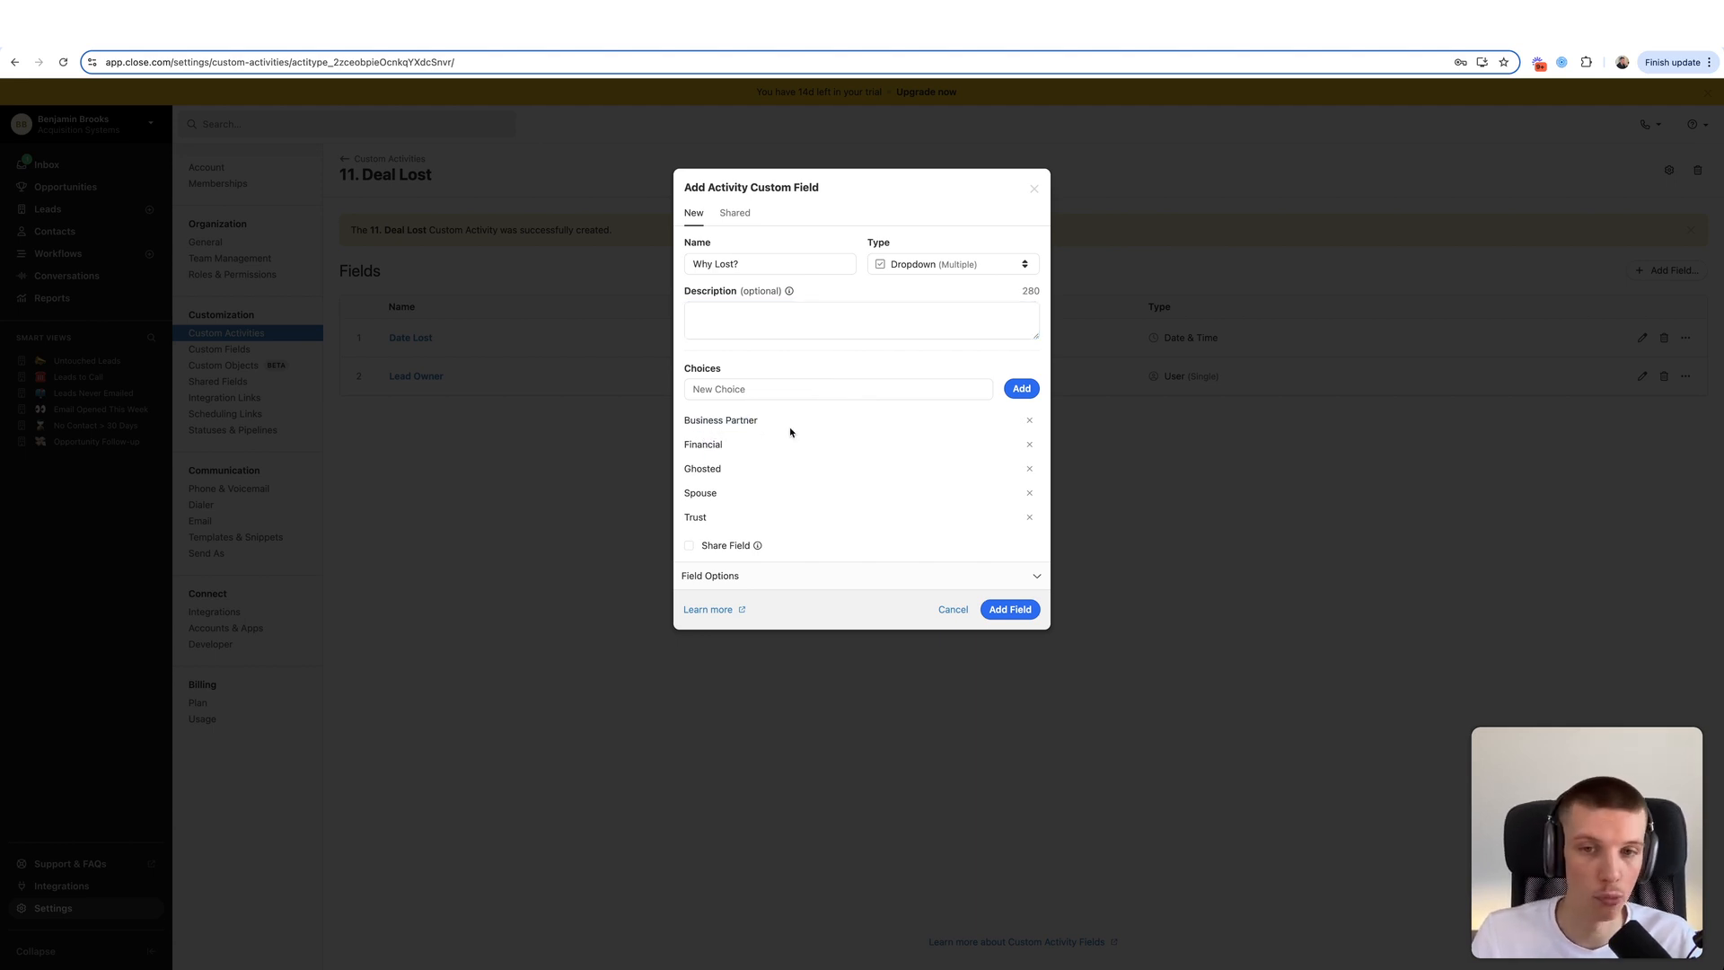
pyautogui.moveTo(703, 443); pyautogui.dragTo(788, 452)
pyautogui.click(788, 453)
pyautogui.moveTo(697, 492); pyautogui.dragTo(761, 497)
pyautogui.click(761, 496)
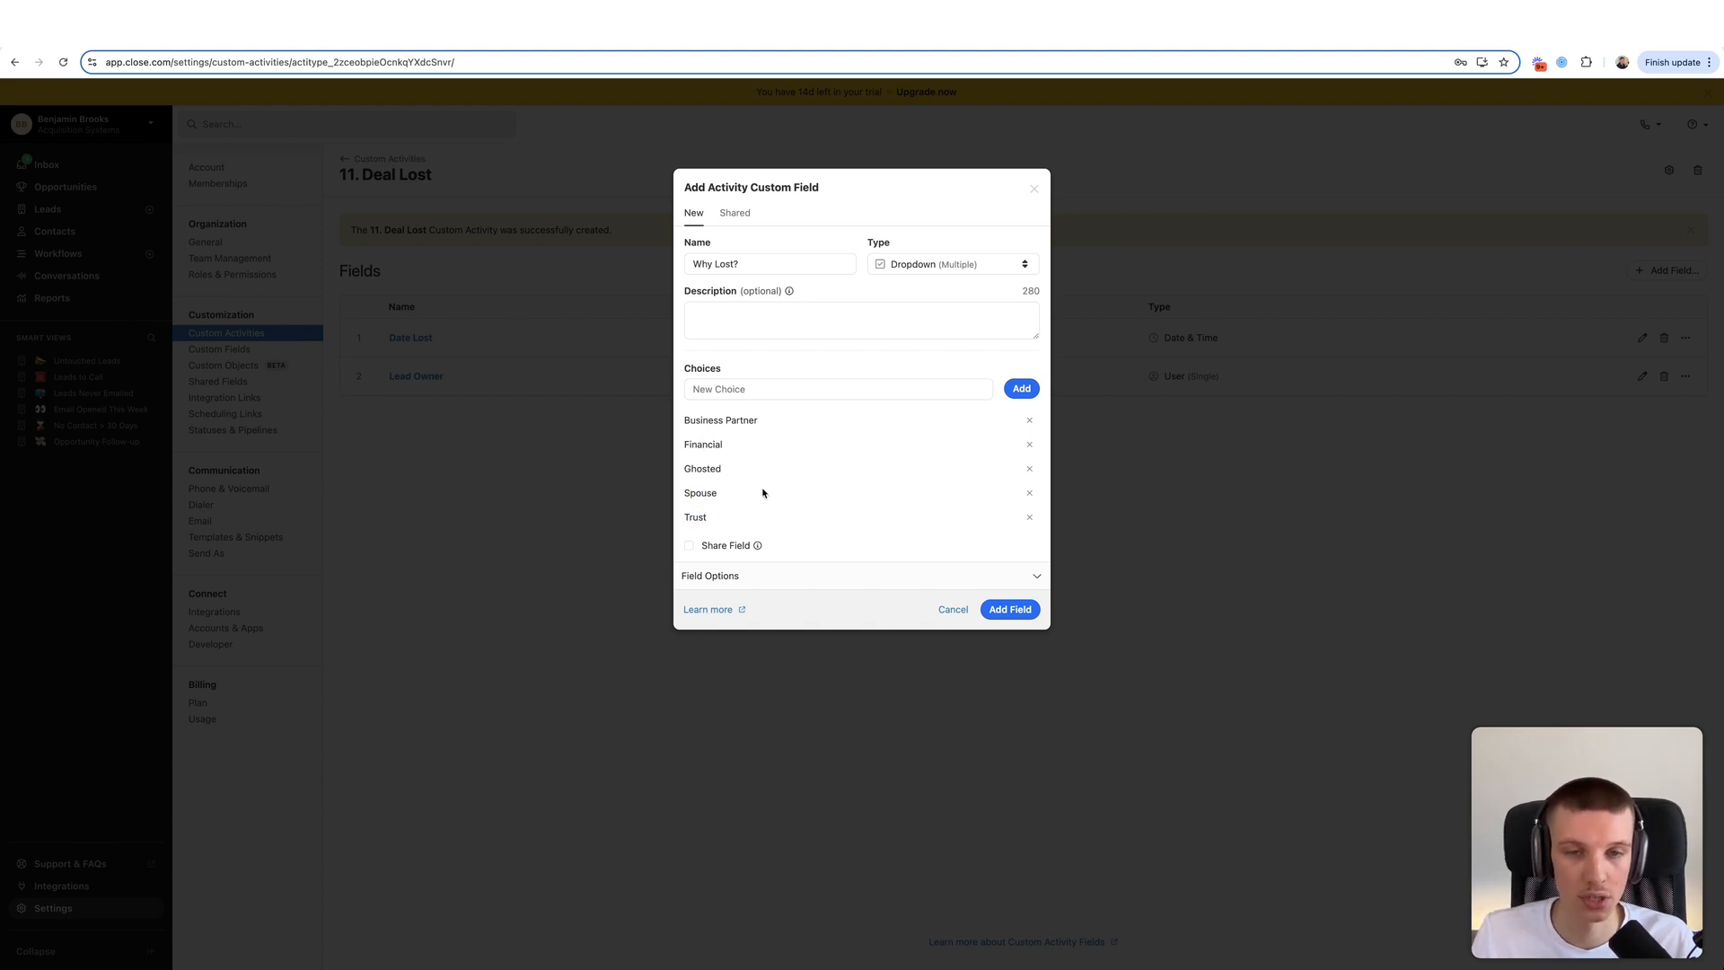
pyautogui.click(1002, 611)
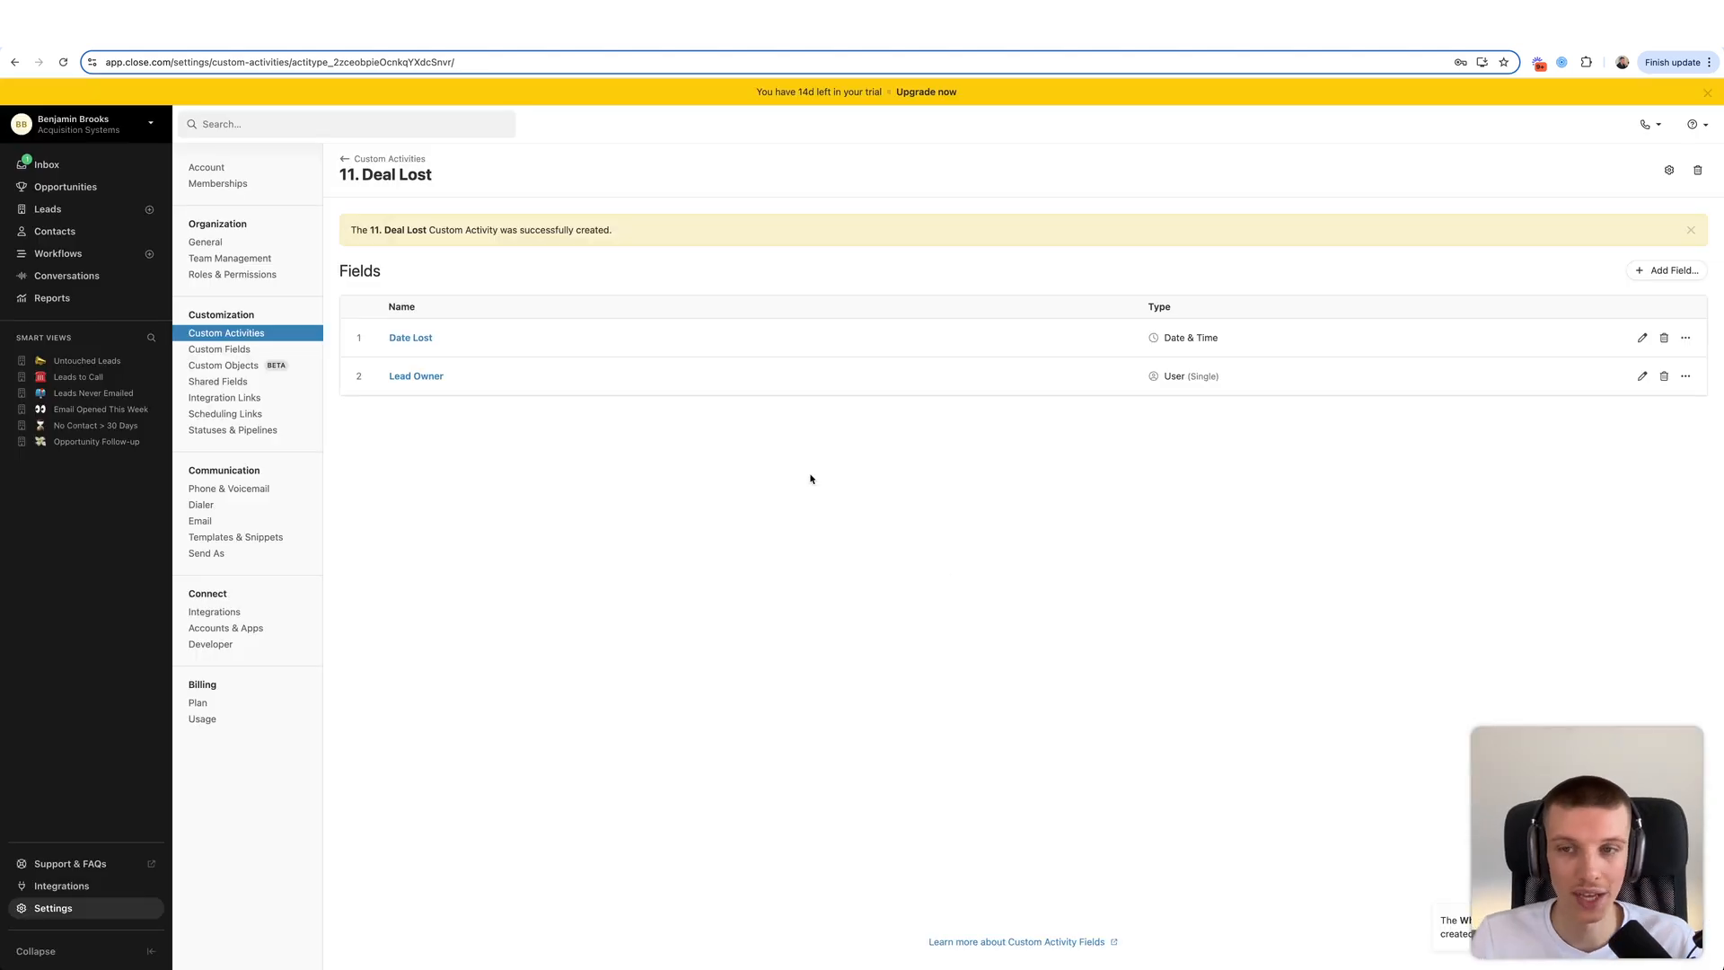
# - Try deleting the Qualification Call activity type and dismiss the unable-to-delete error
pyautogui.click(395, 159)
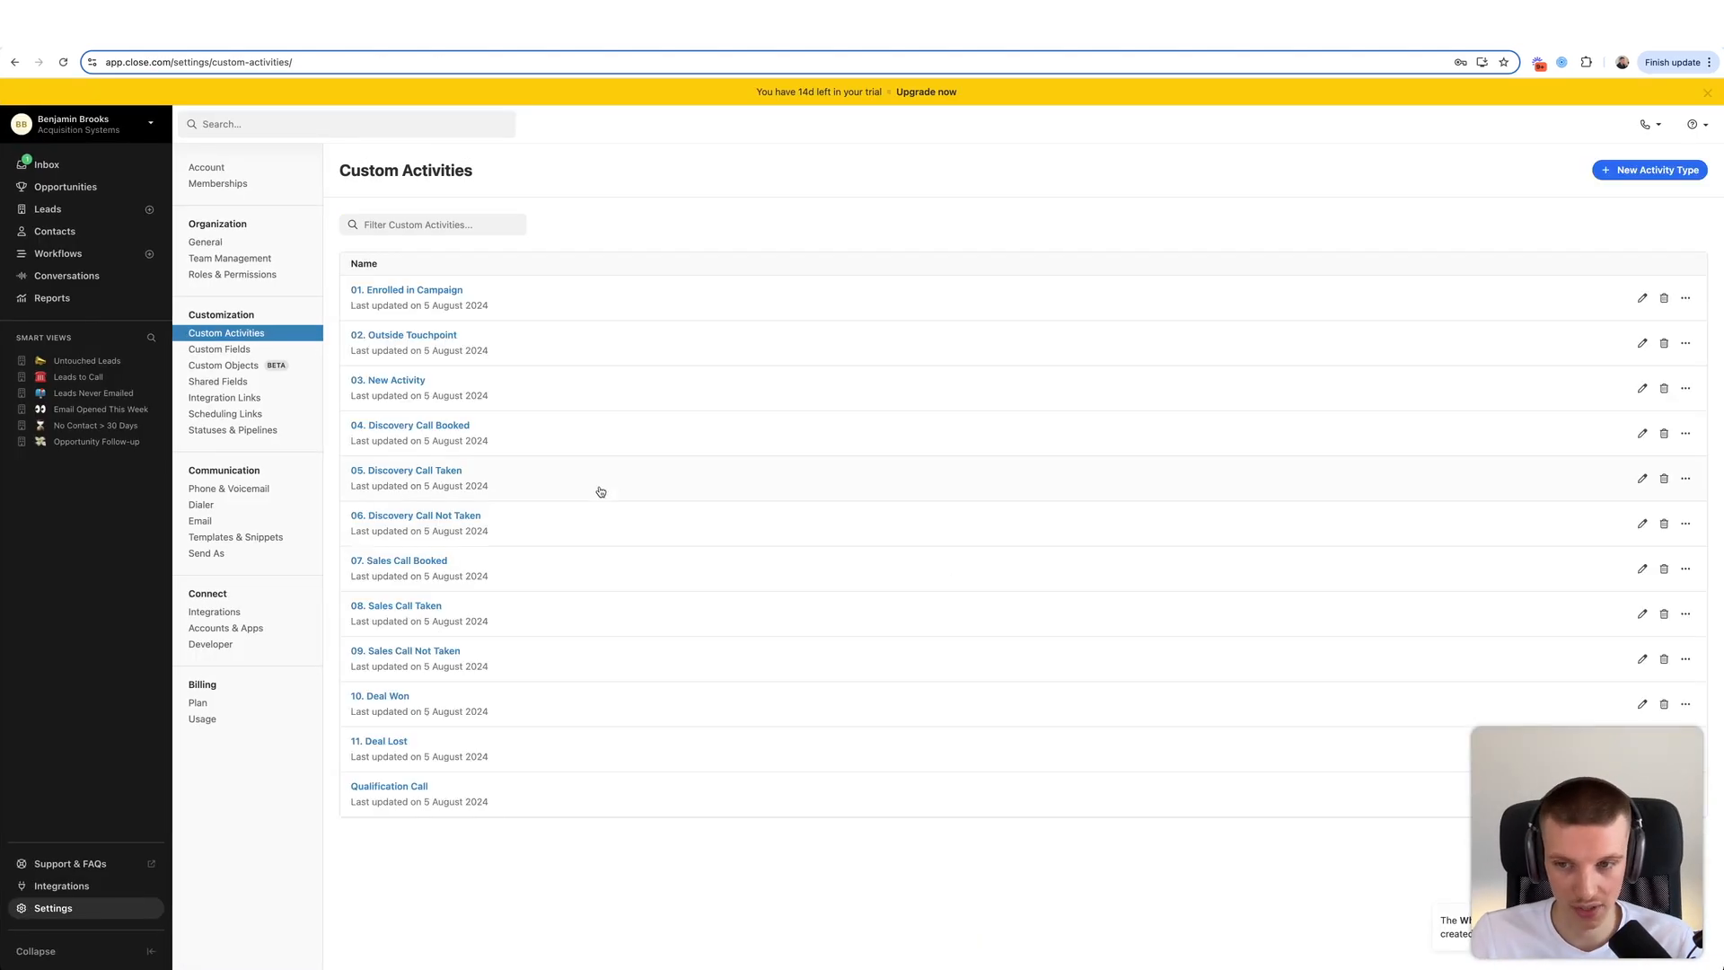
pyautogui.click(1664, 794)
pyautogui.click(1016, 283)
pyautogui.click(1020, 289)
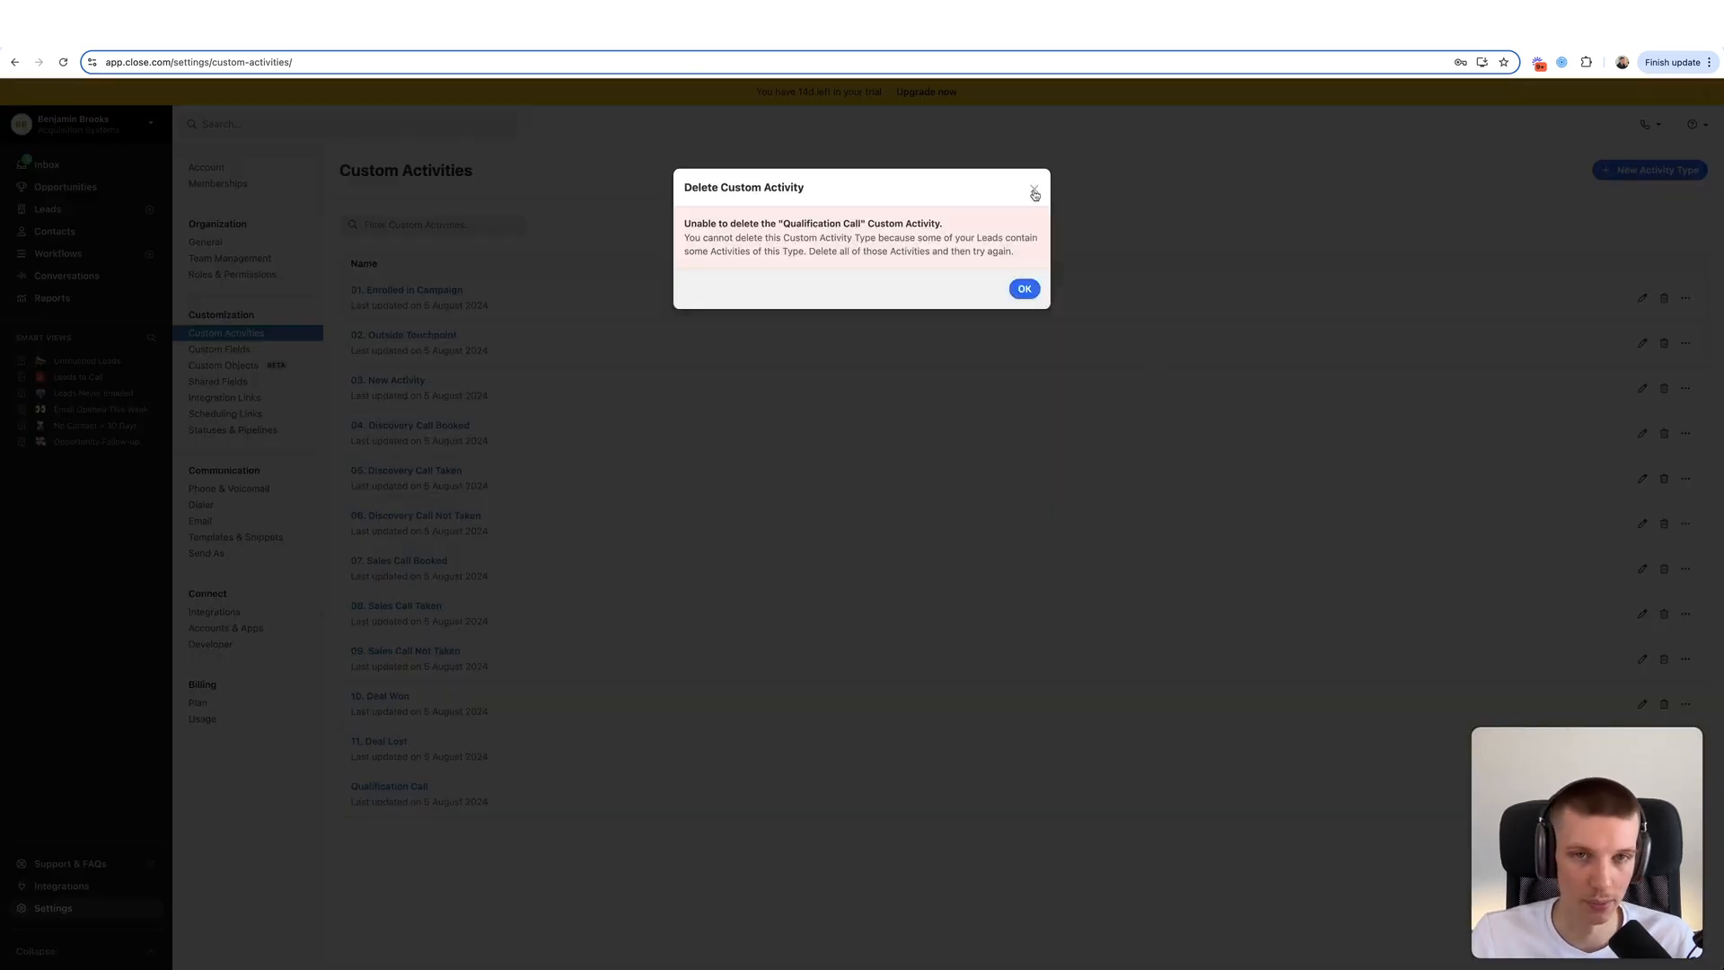
pyautogui.click(1031, 185)
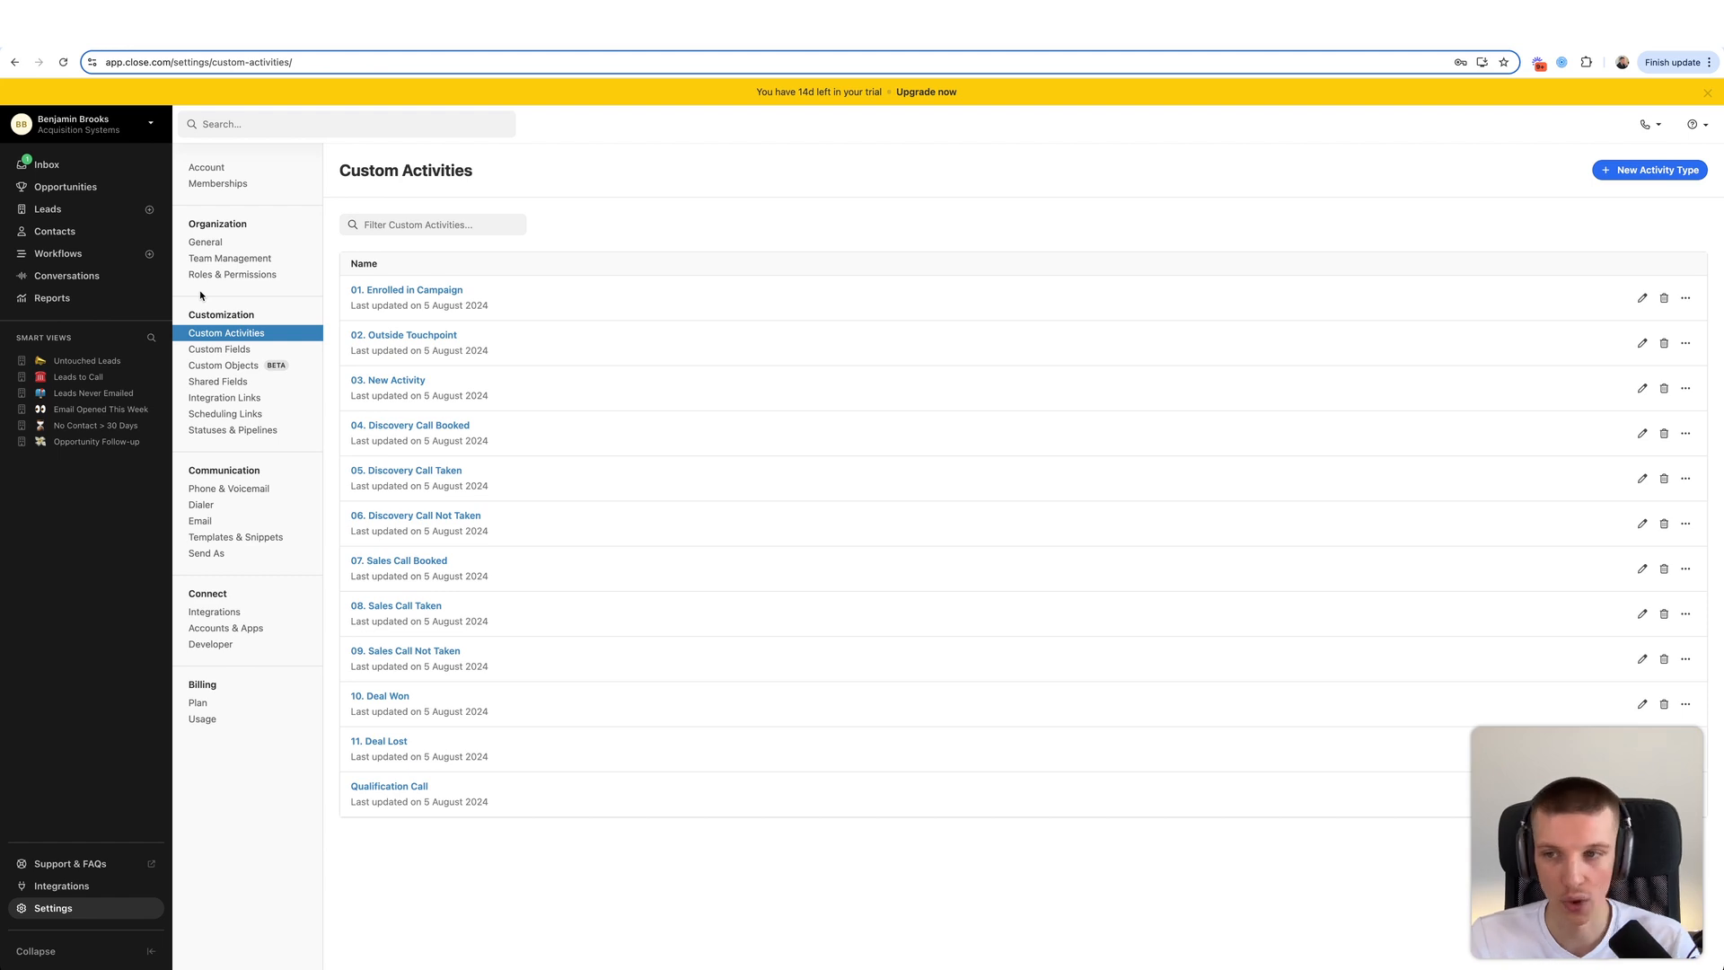
pyautogui.click(244, 429)
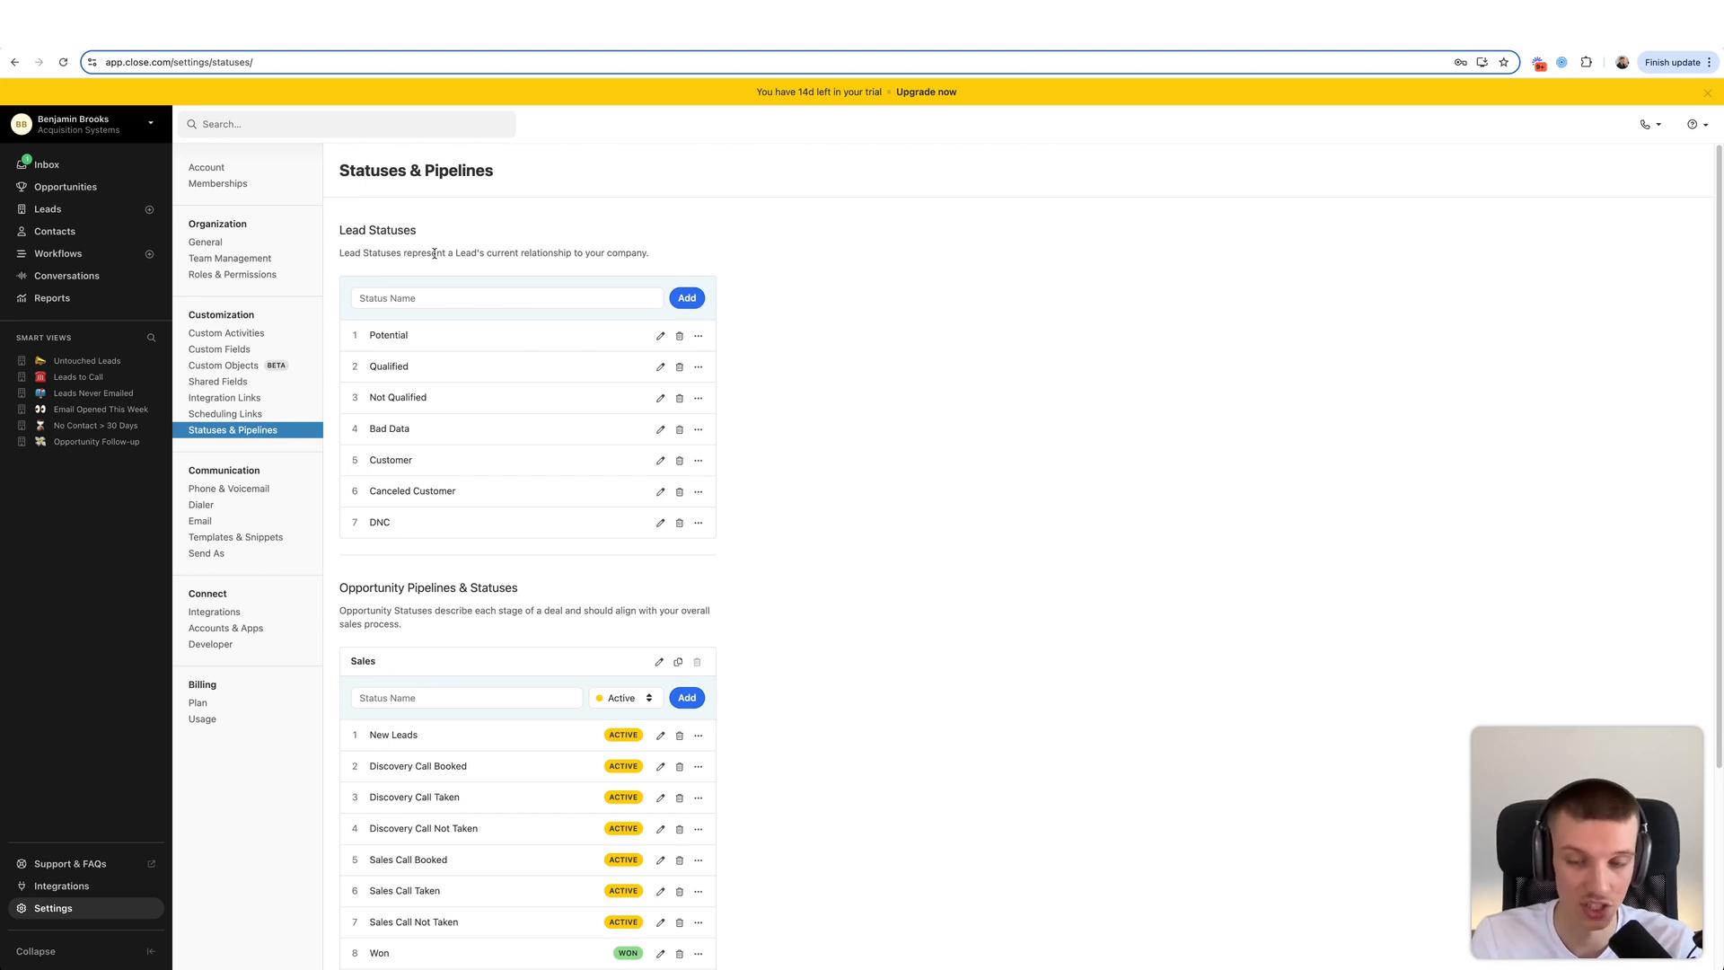
pyautogui.scroll(-3, 431, 296)
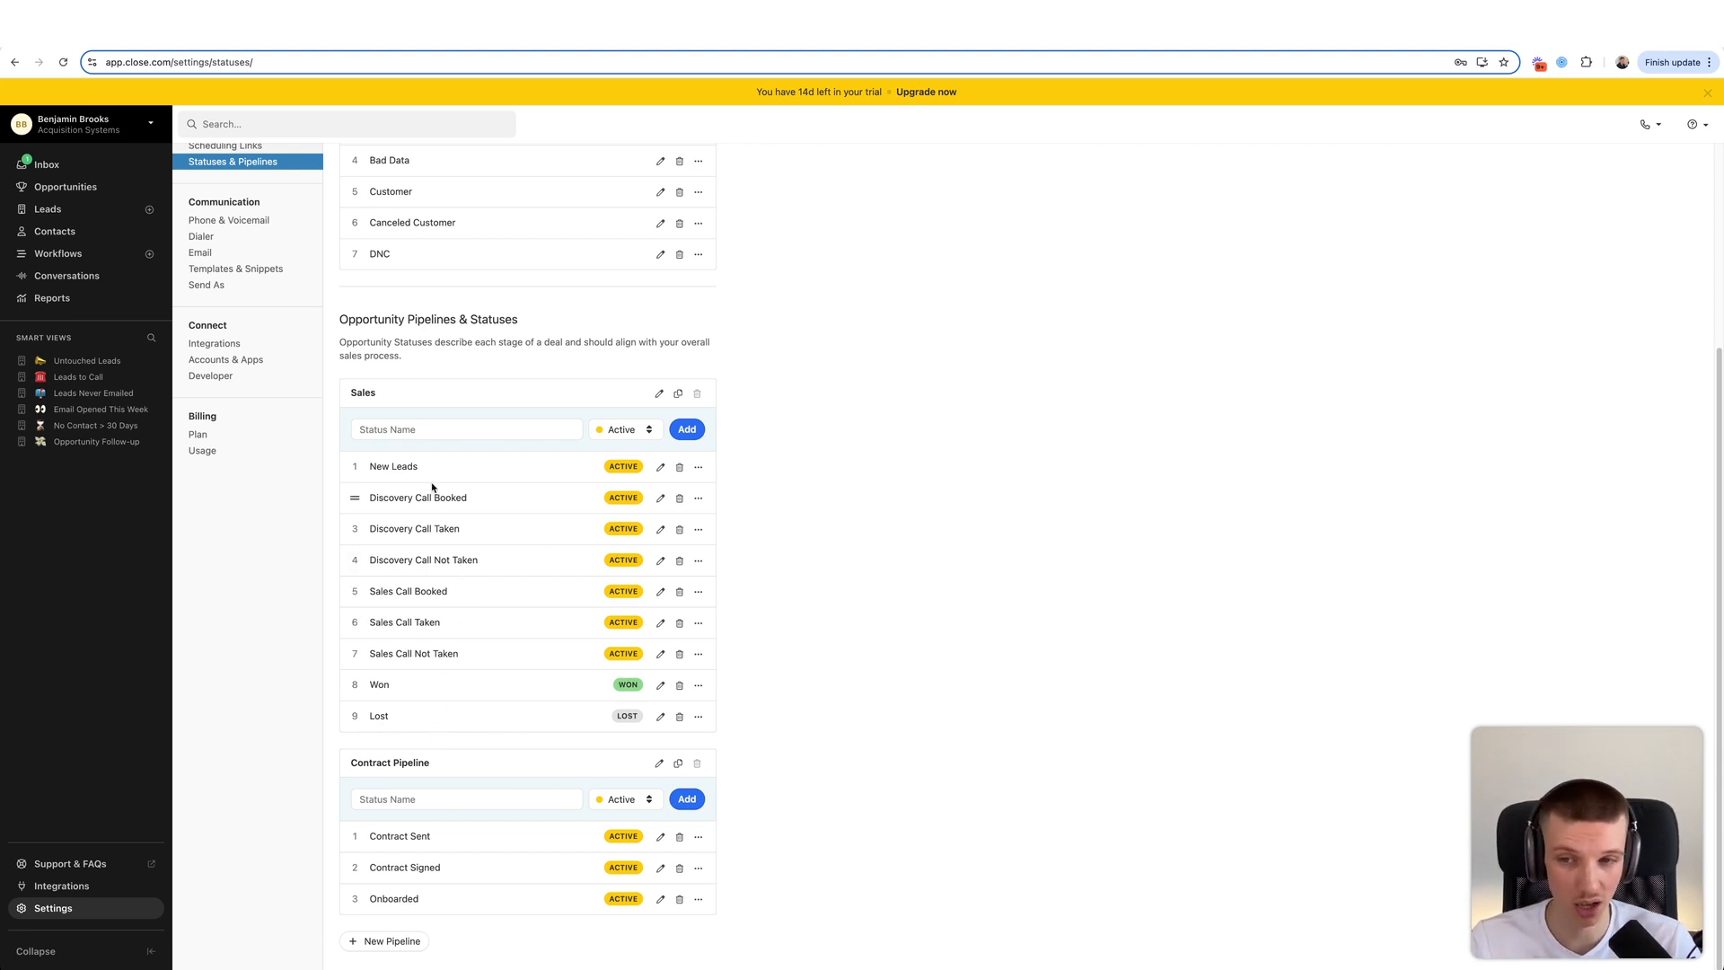
pyautogui.moveTo(420, 467); pyautogui.dragTo(363, 478)
pyautogui.click(391, 461)
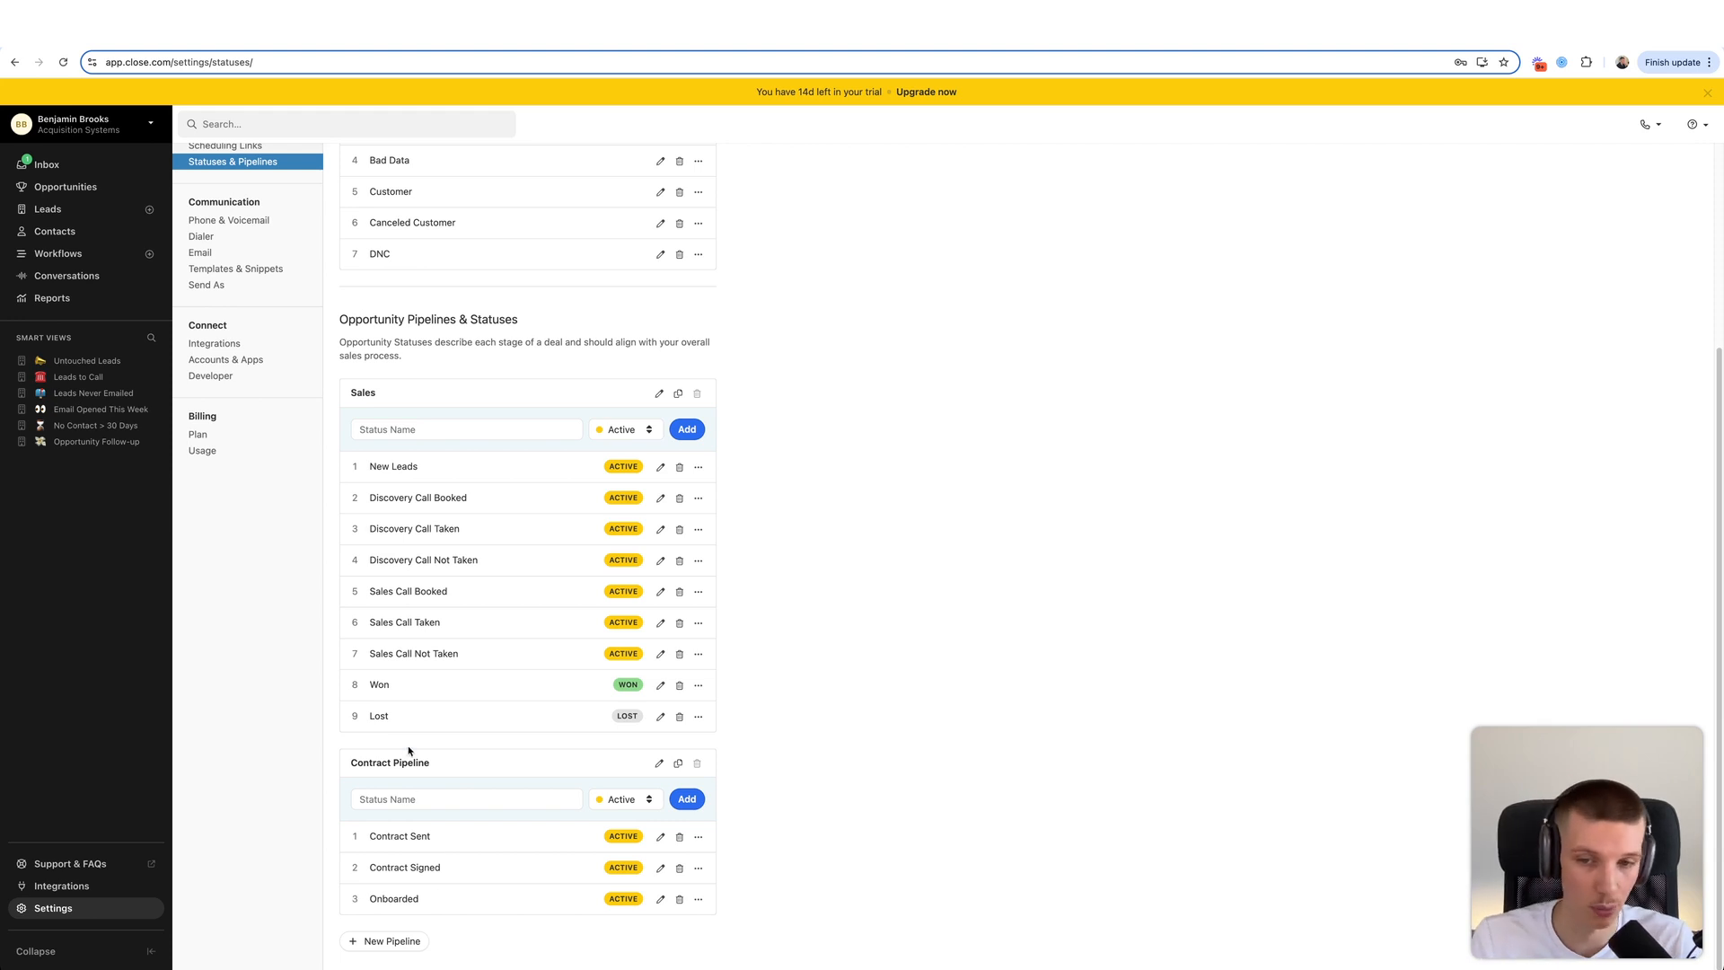
pyautogui.moveTo(370, 835); pyautogui.dragTo(447, 835)
pyautogui.click(384, 893)
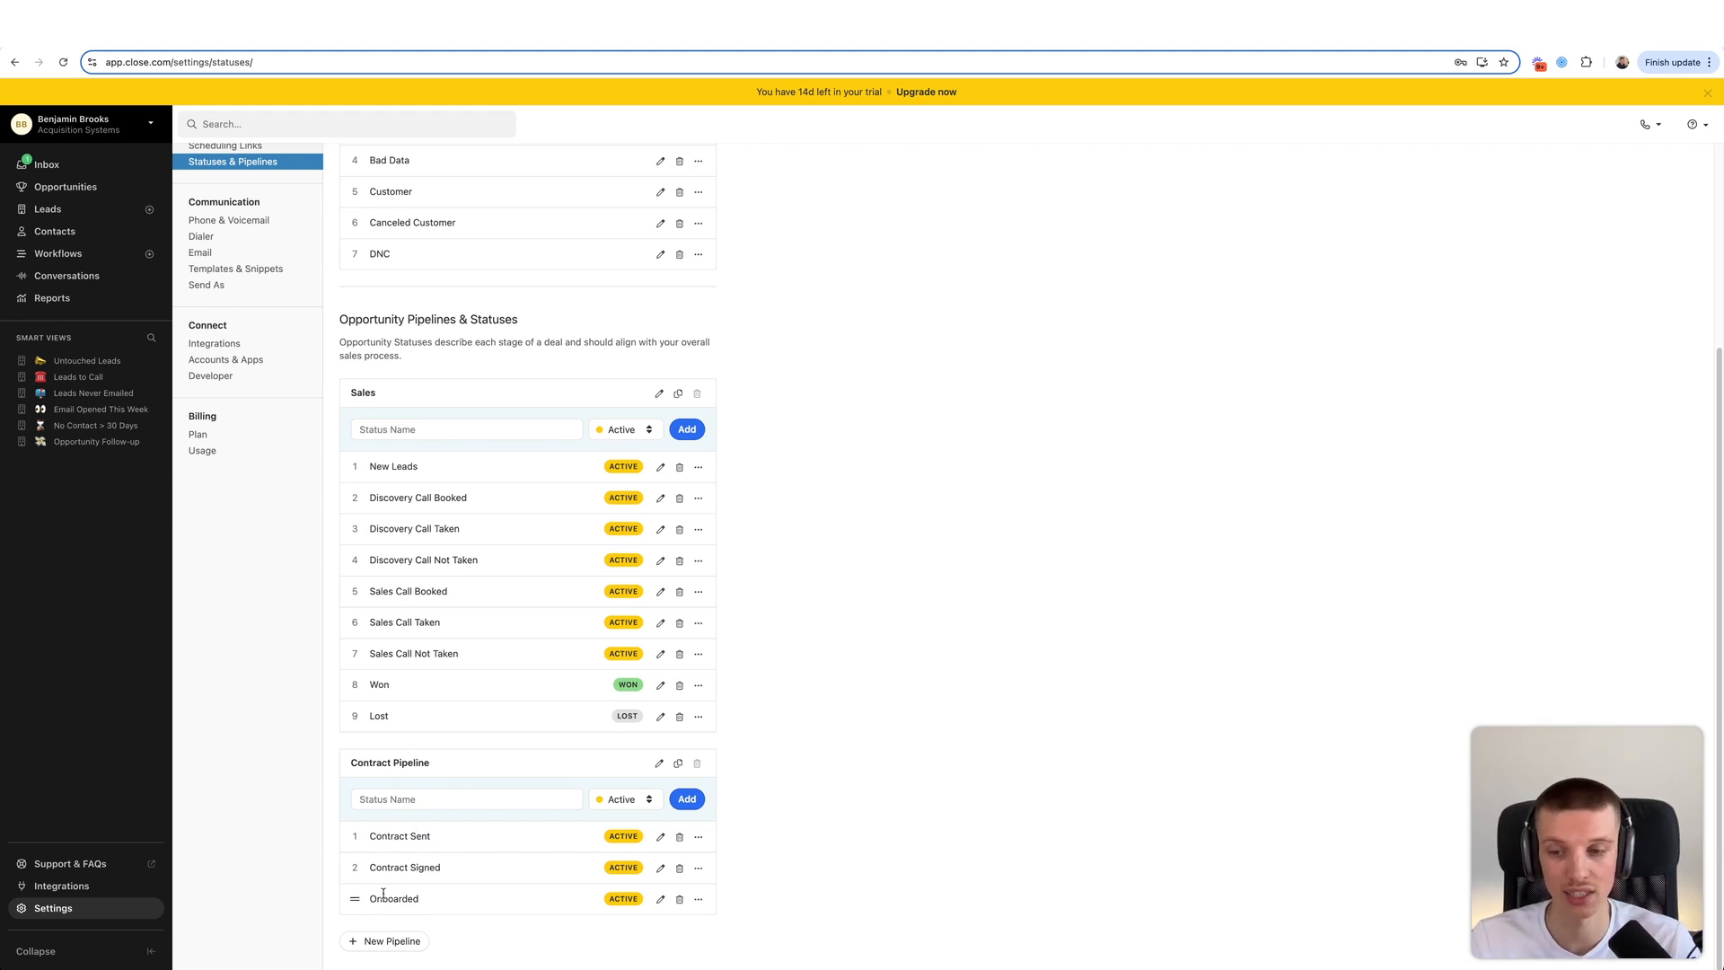
pyautogui.doubleClick(382, 895)
pyautogui.click(422, 896)
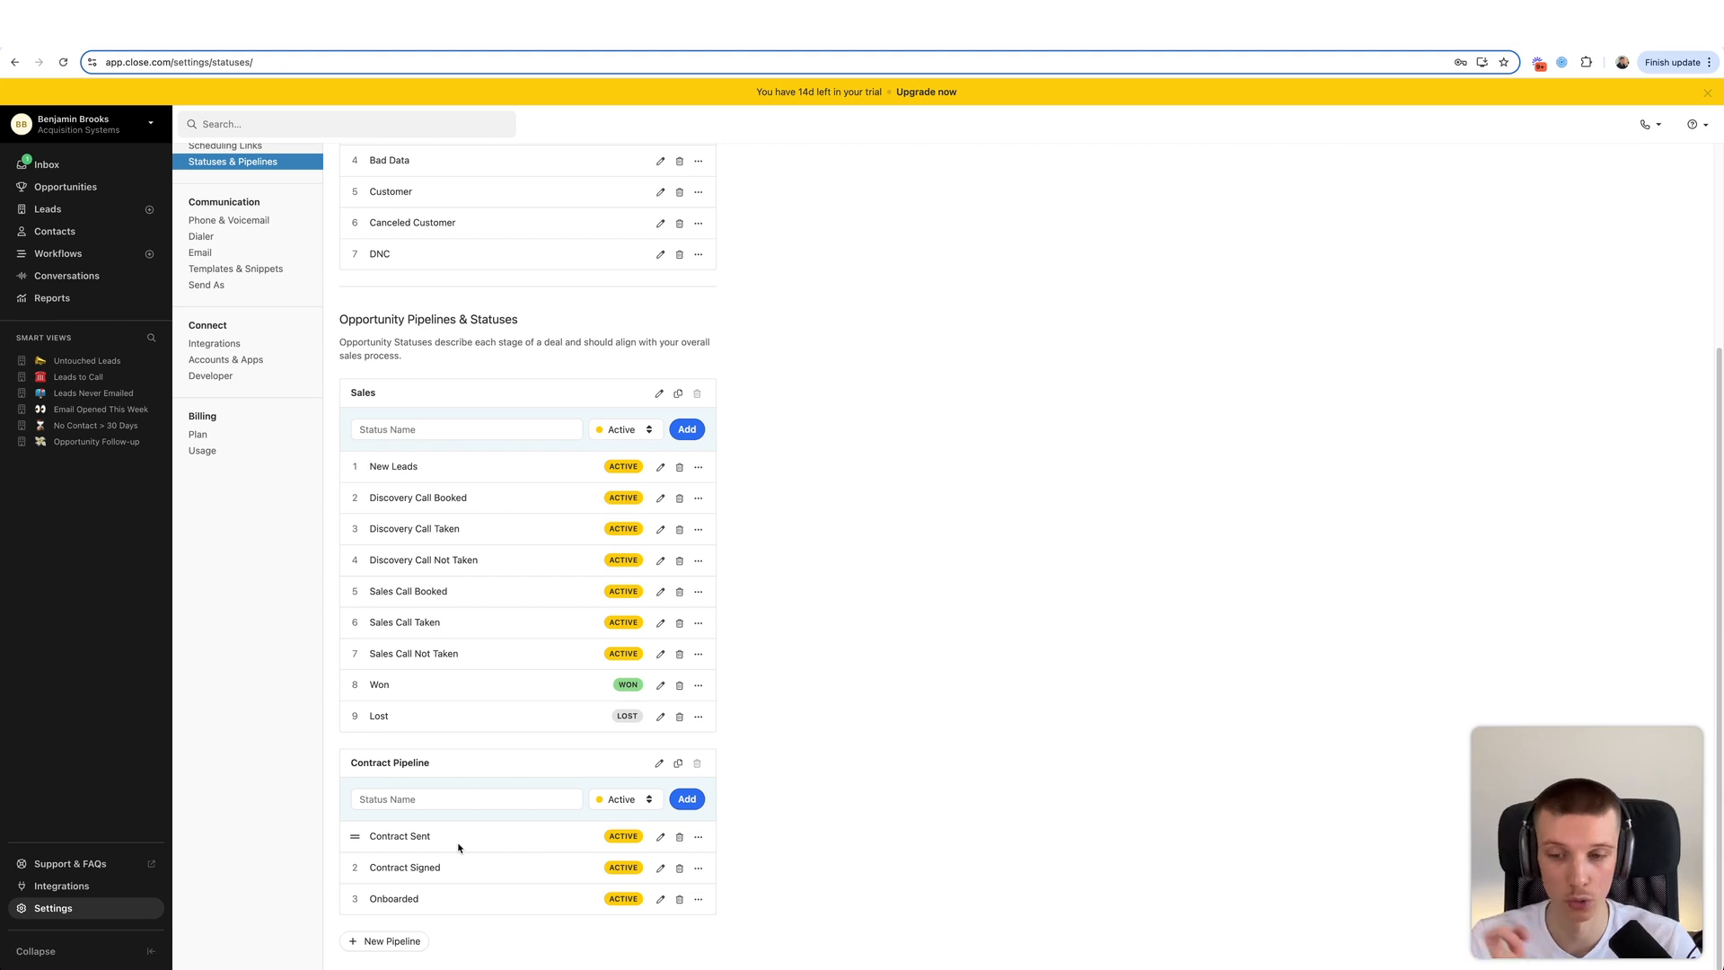
pyautogui.scroll(5, 396, 358)
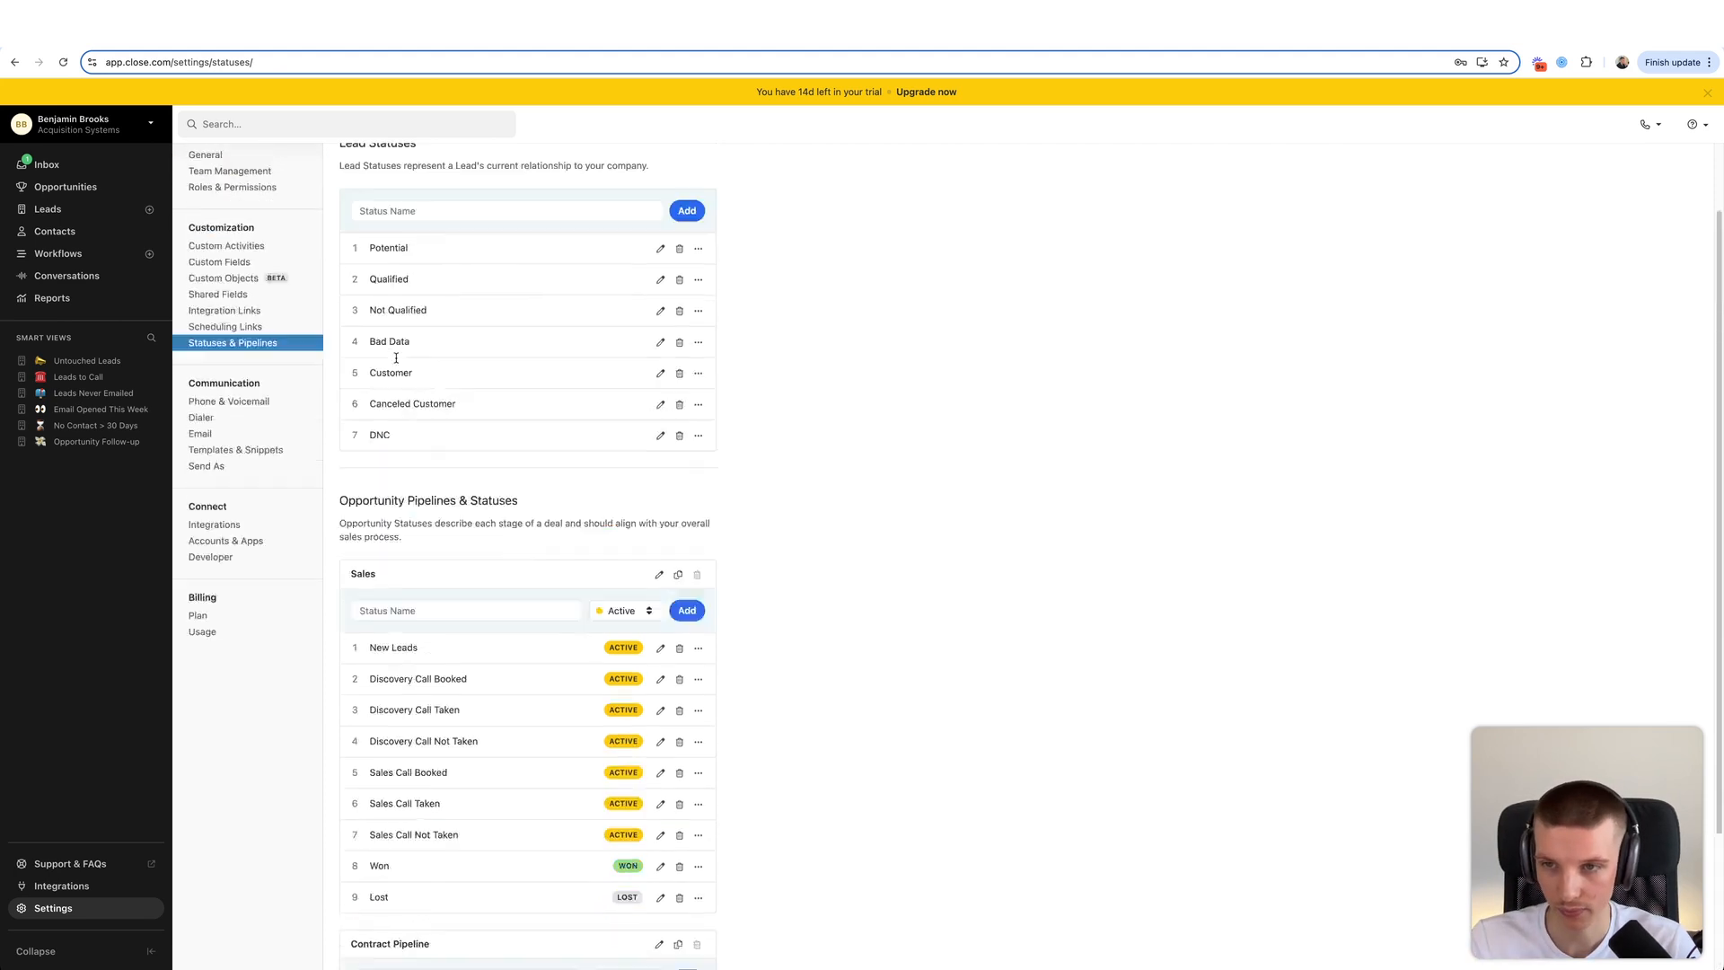
pyautogui.click(217, 333)
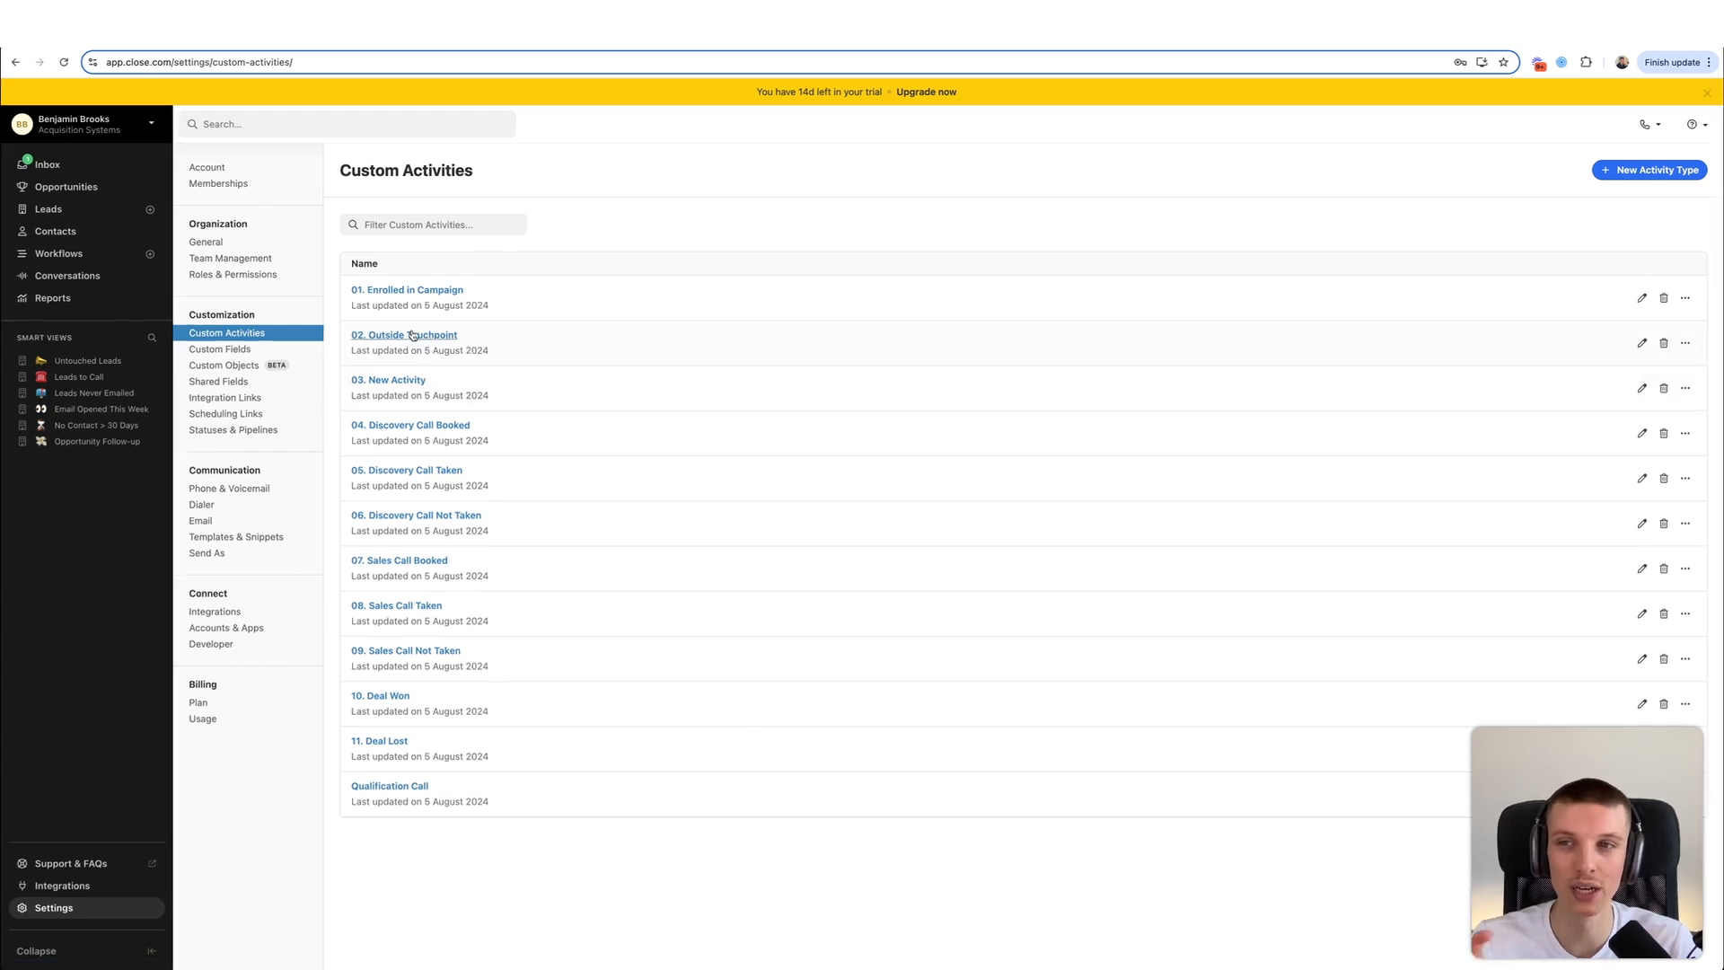
# - Open all Leads and bring up the Custom Activities filters, reloading so every activity type lists
pyautogui.click(68, 364)
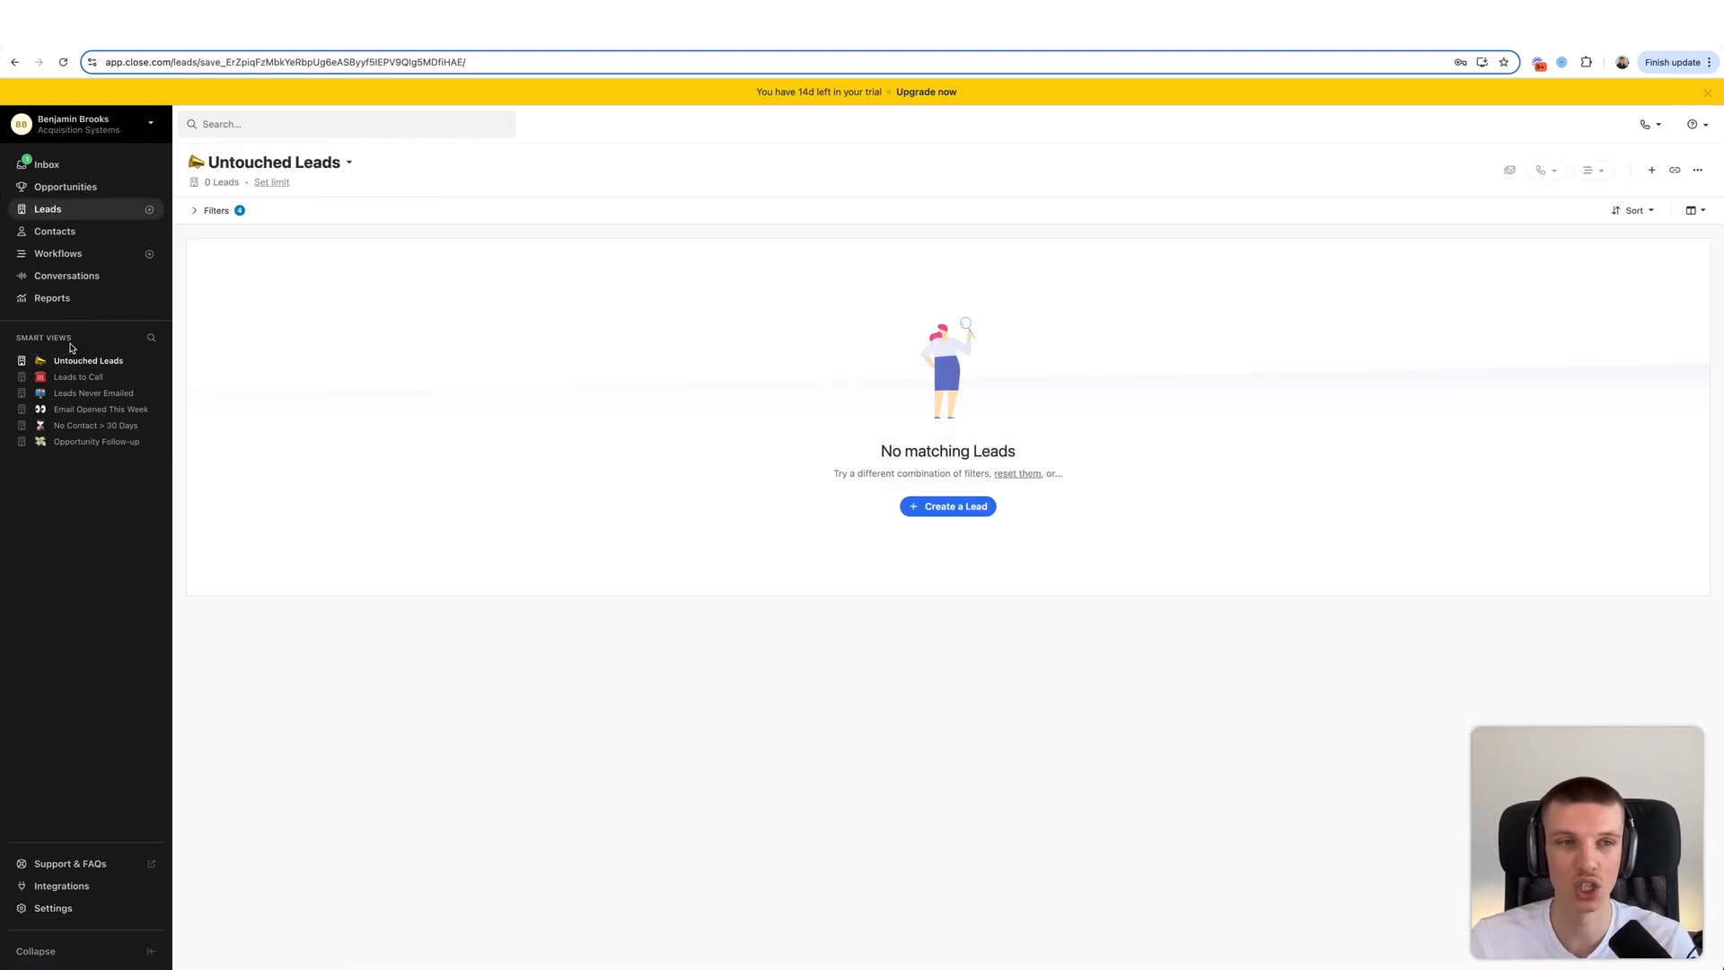
pyautogui.click(78, 211)
pyautogui.click(217, 212)
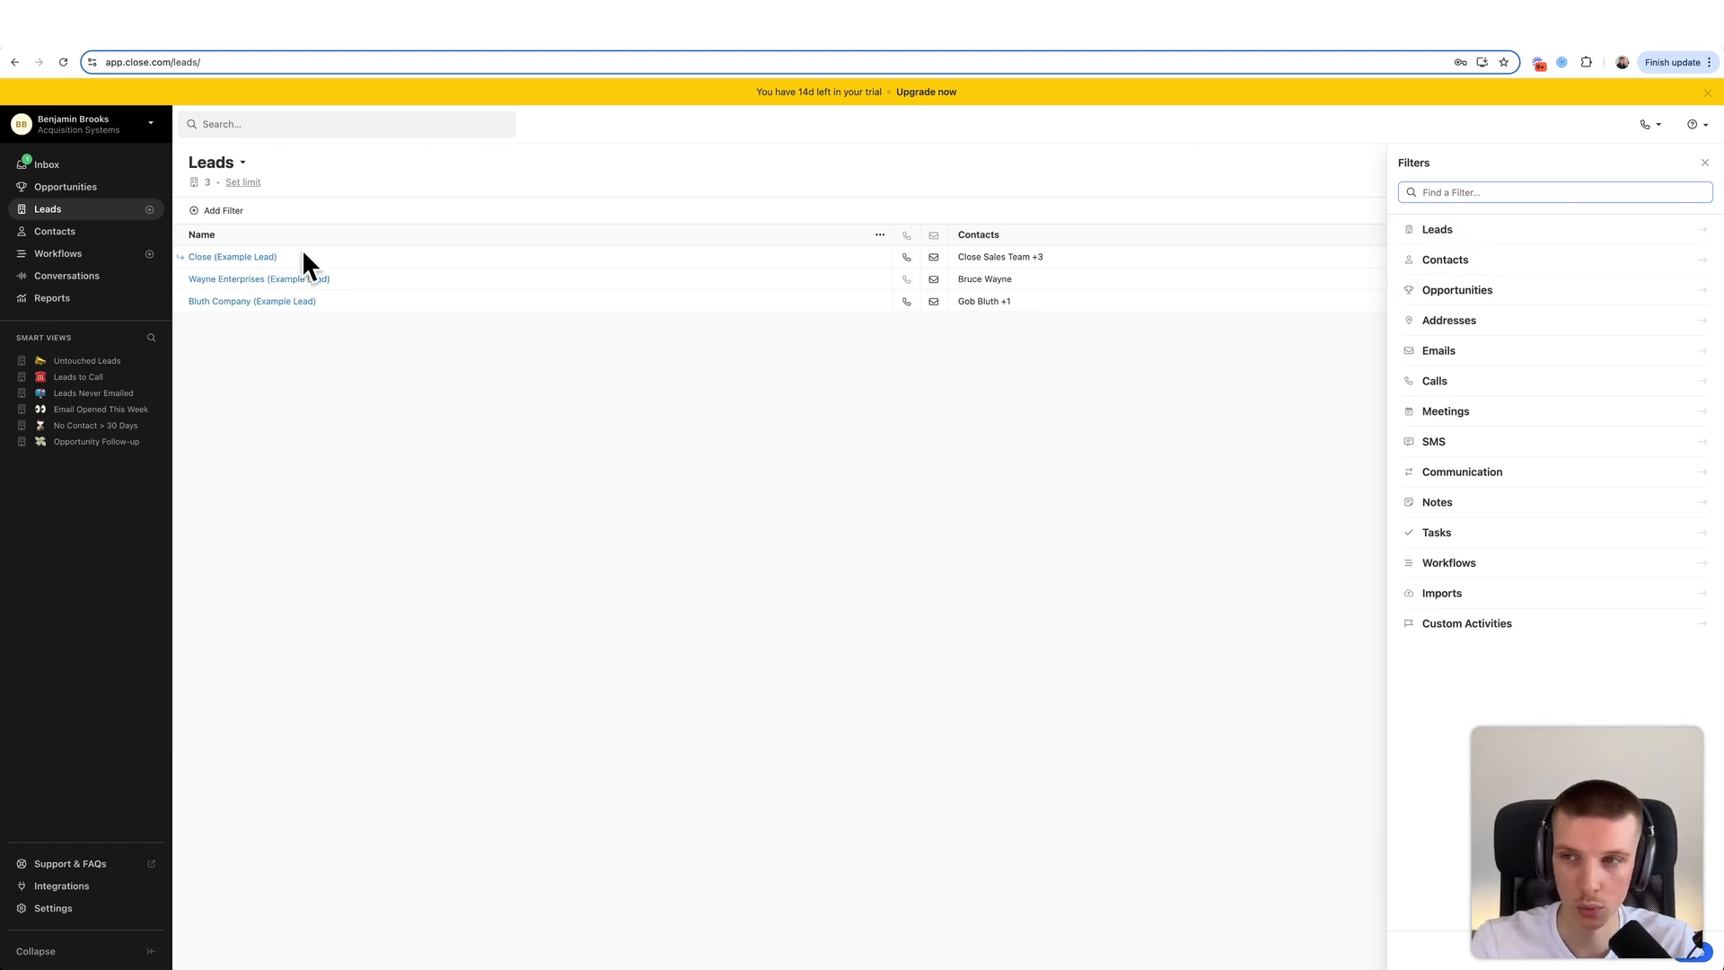
pyautogui.click(1508, 292)
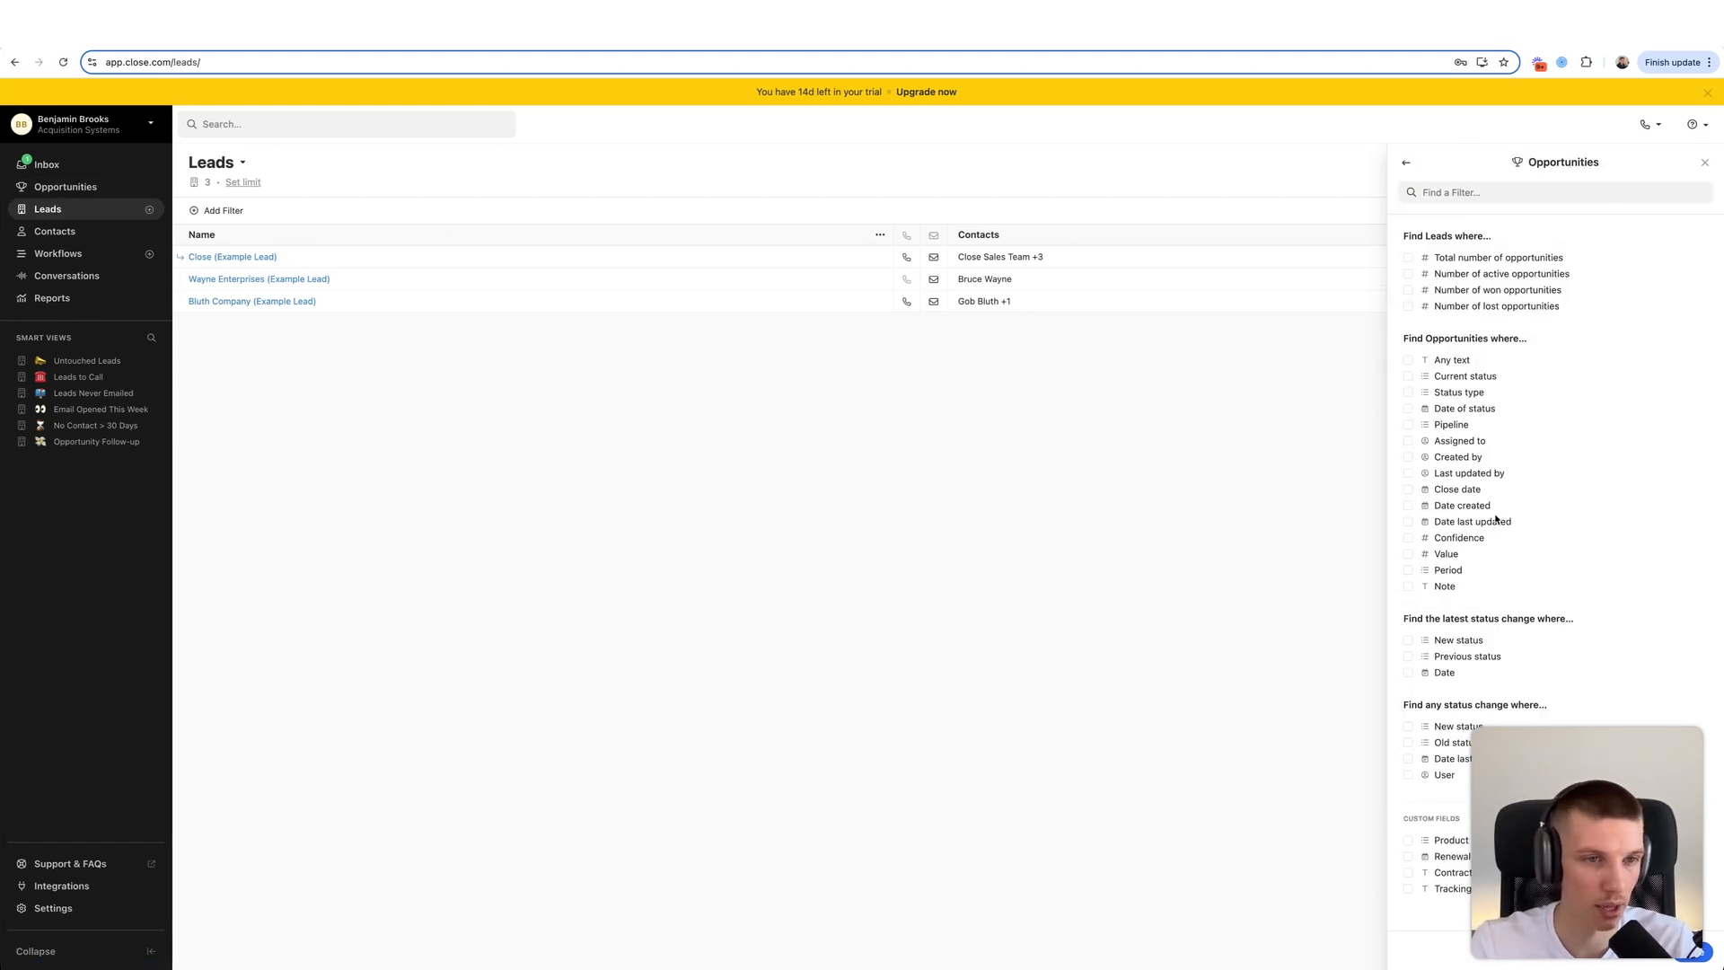
pyautogui.click(1406, 162)
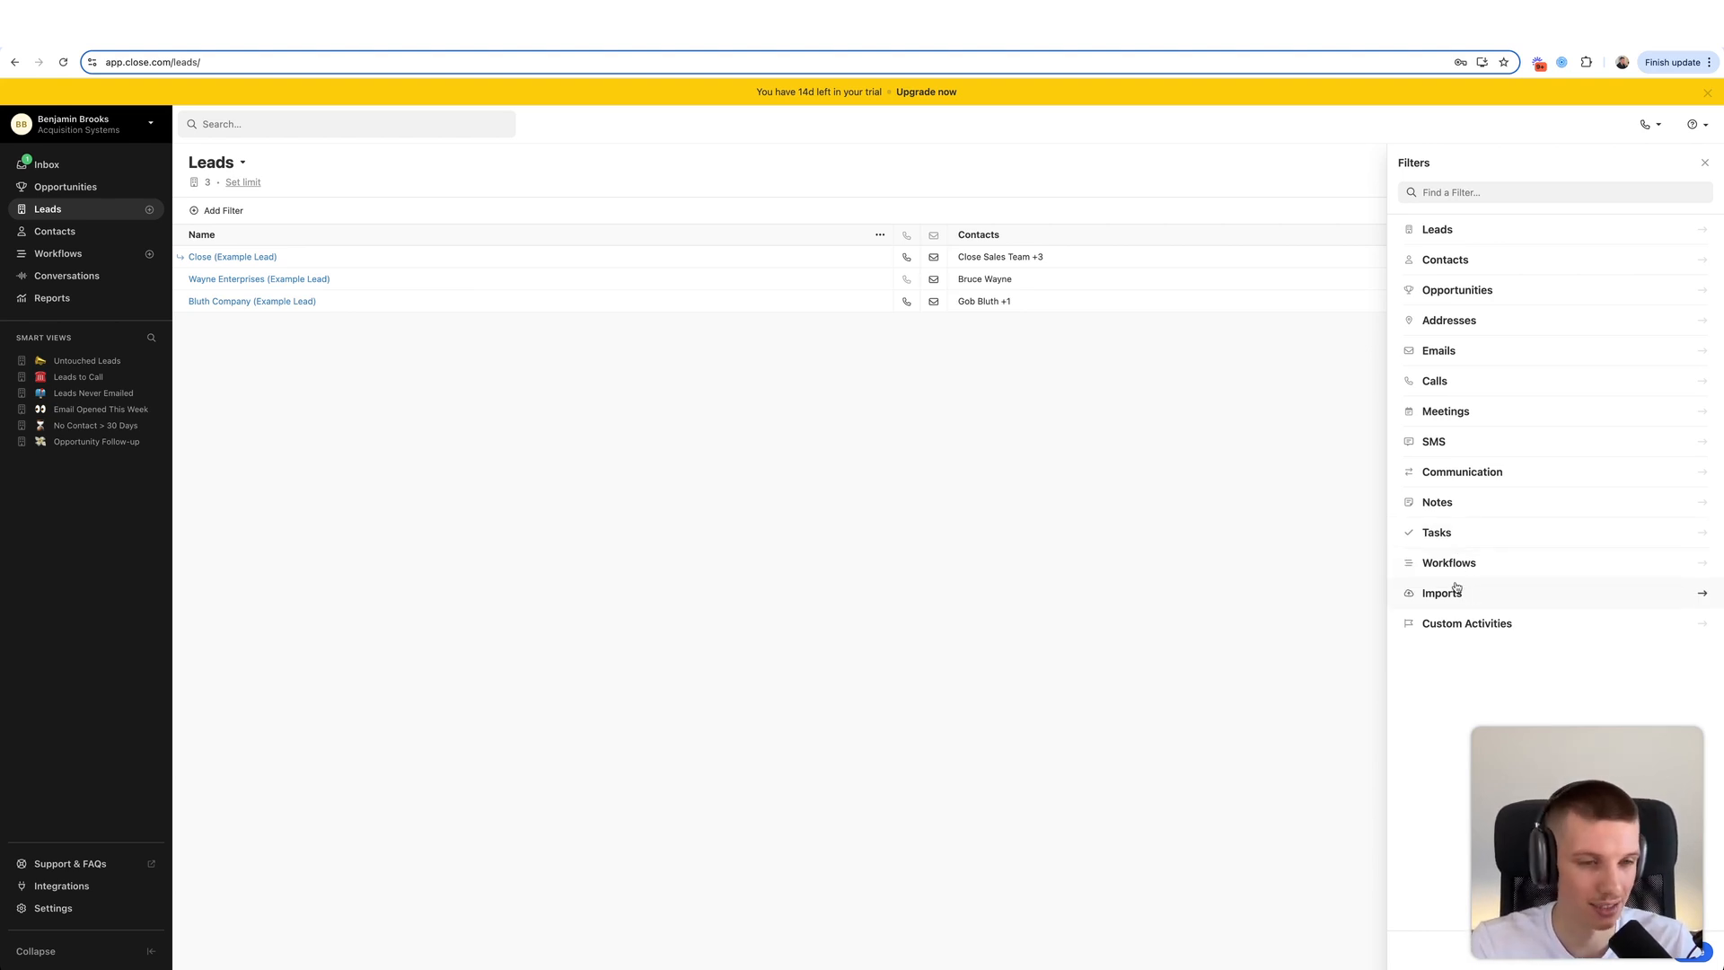
pyautogui.click(1505, 631)
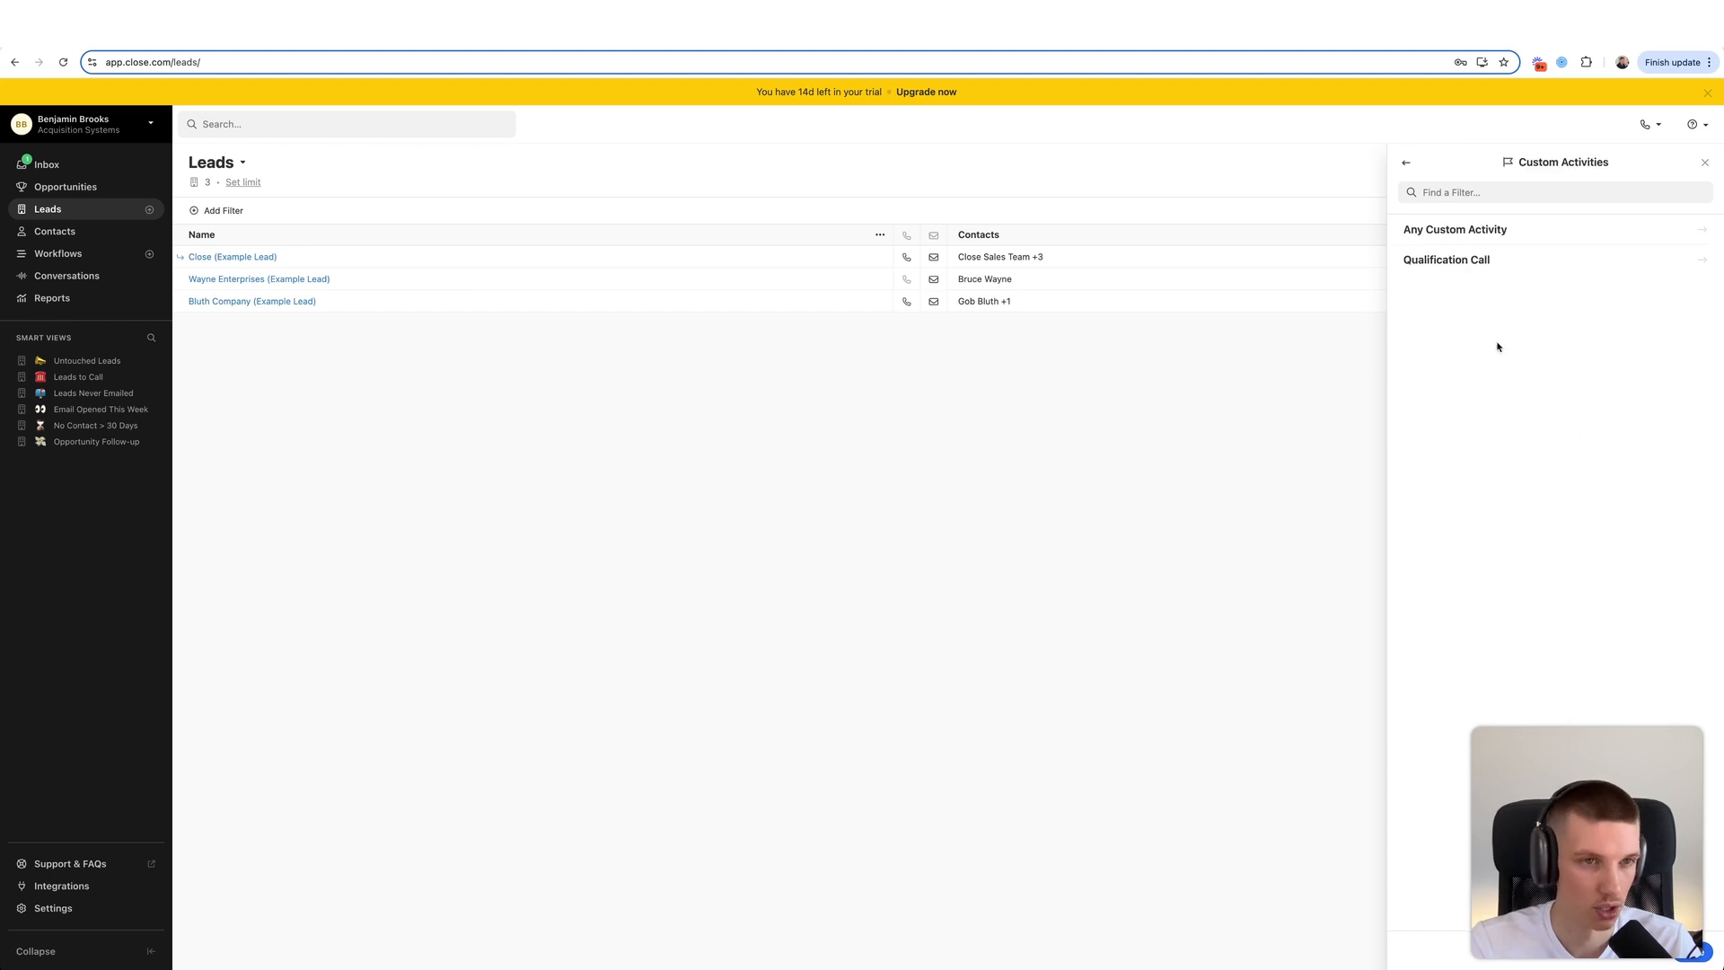
pyautogui.press('super+r')
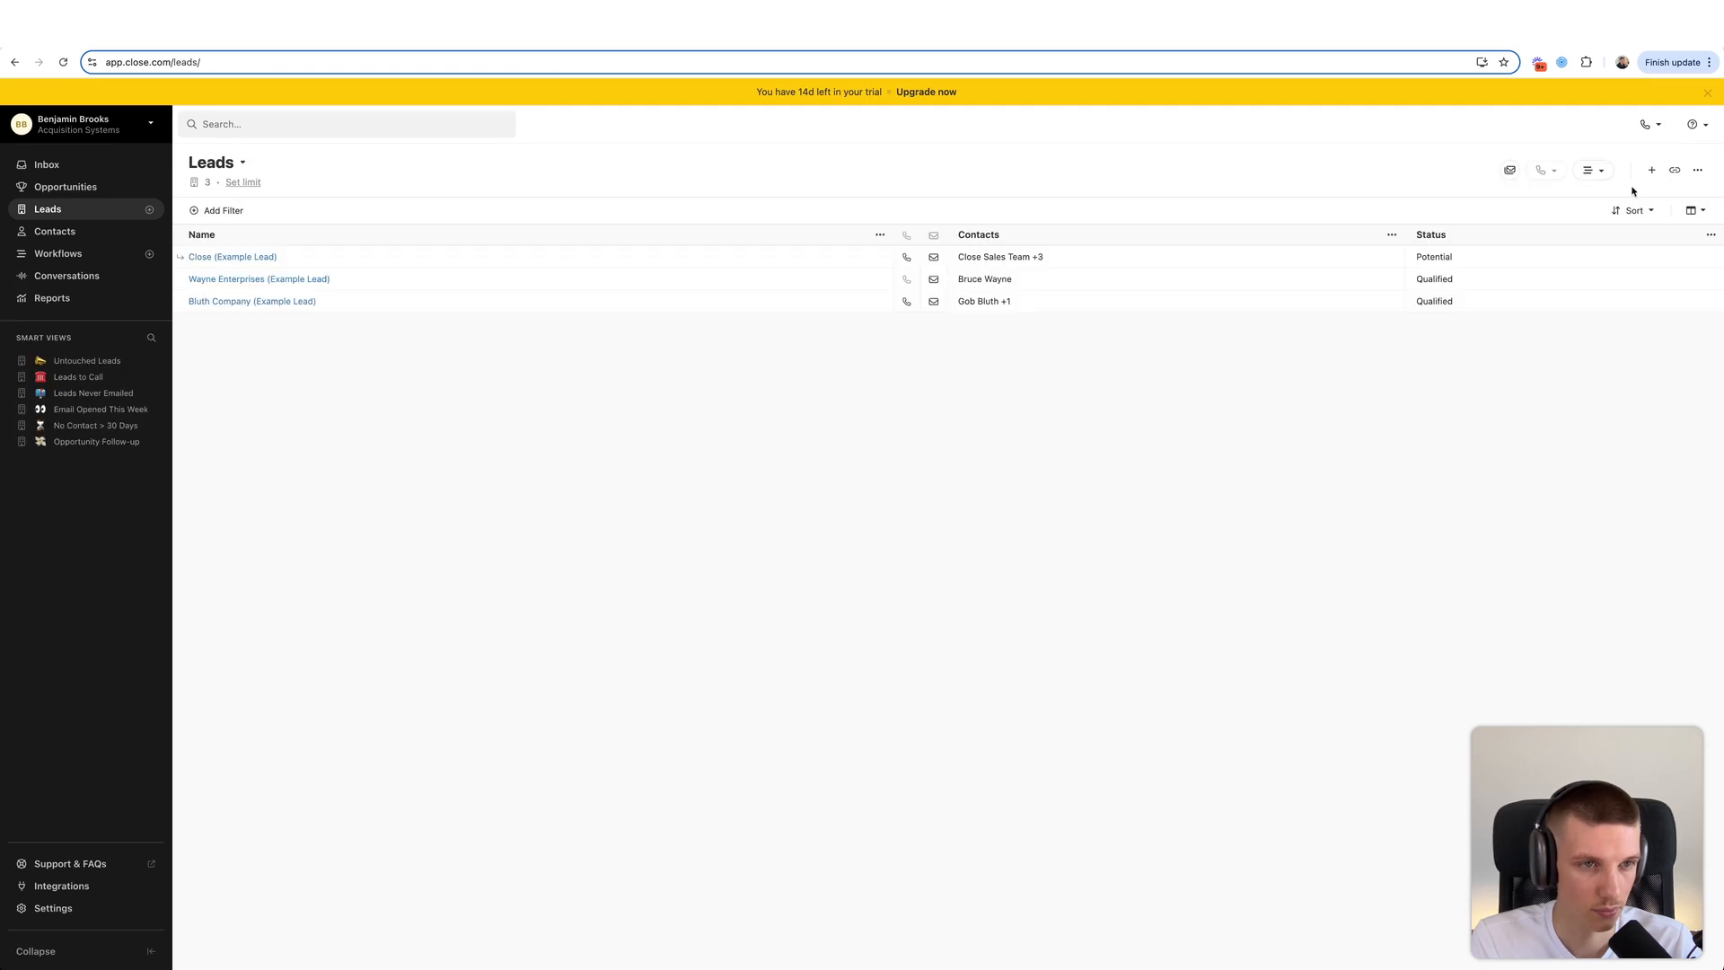
pyautogui.click(238, 209)
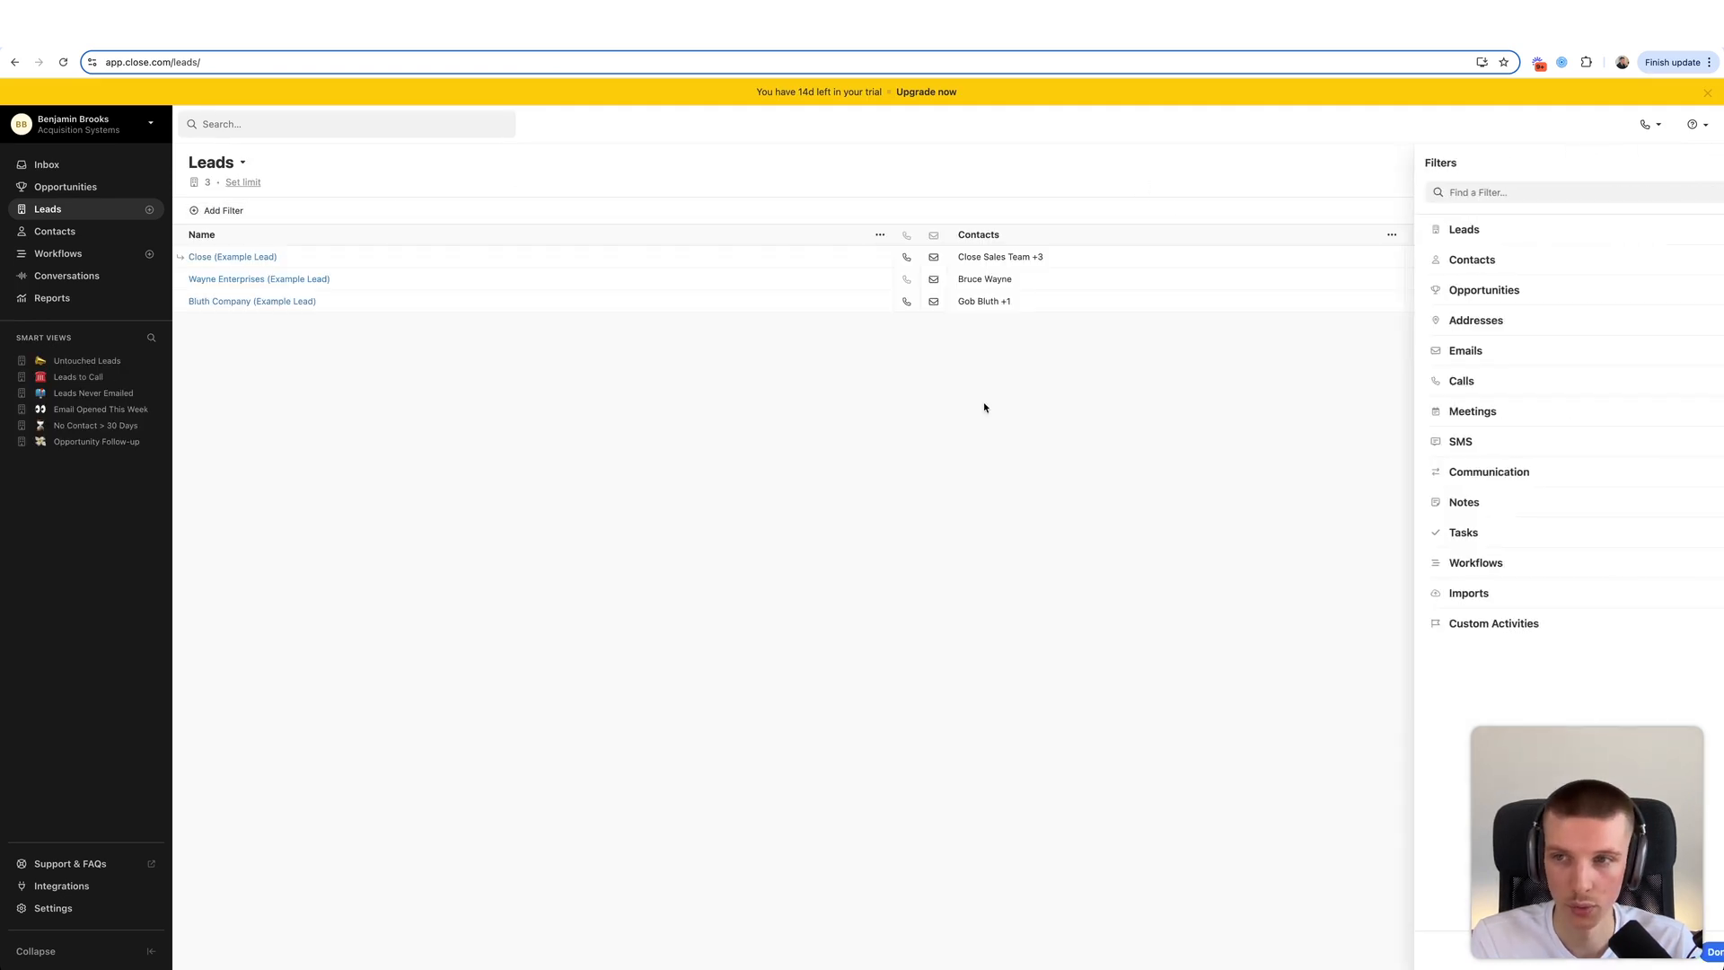
pyautogui.click(1517, 622)
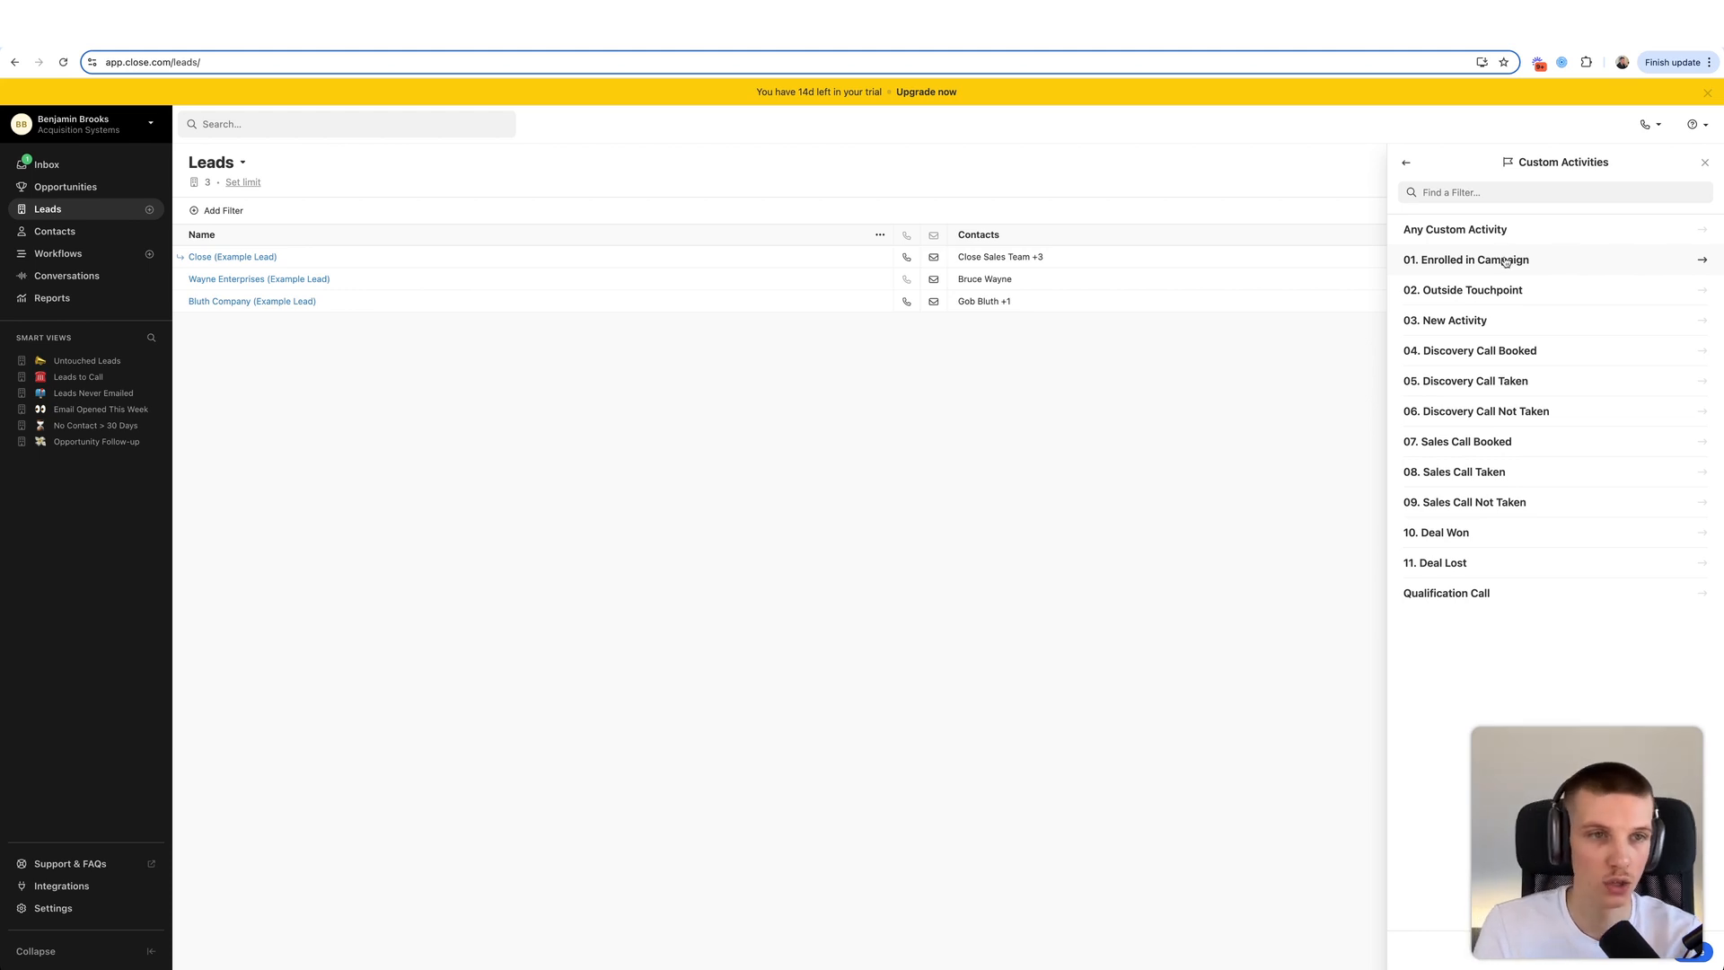
# - Filter the leads to those that have a 03. New Activity
pyautogui.click(1484, 333)
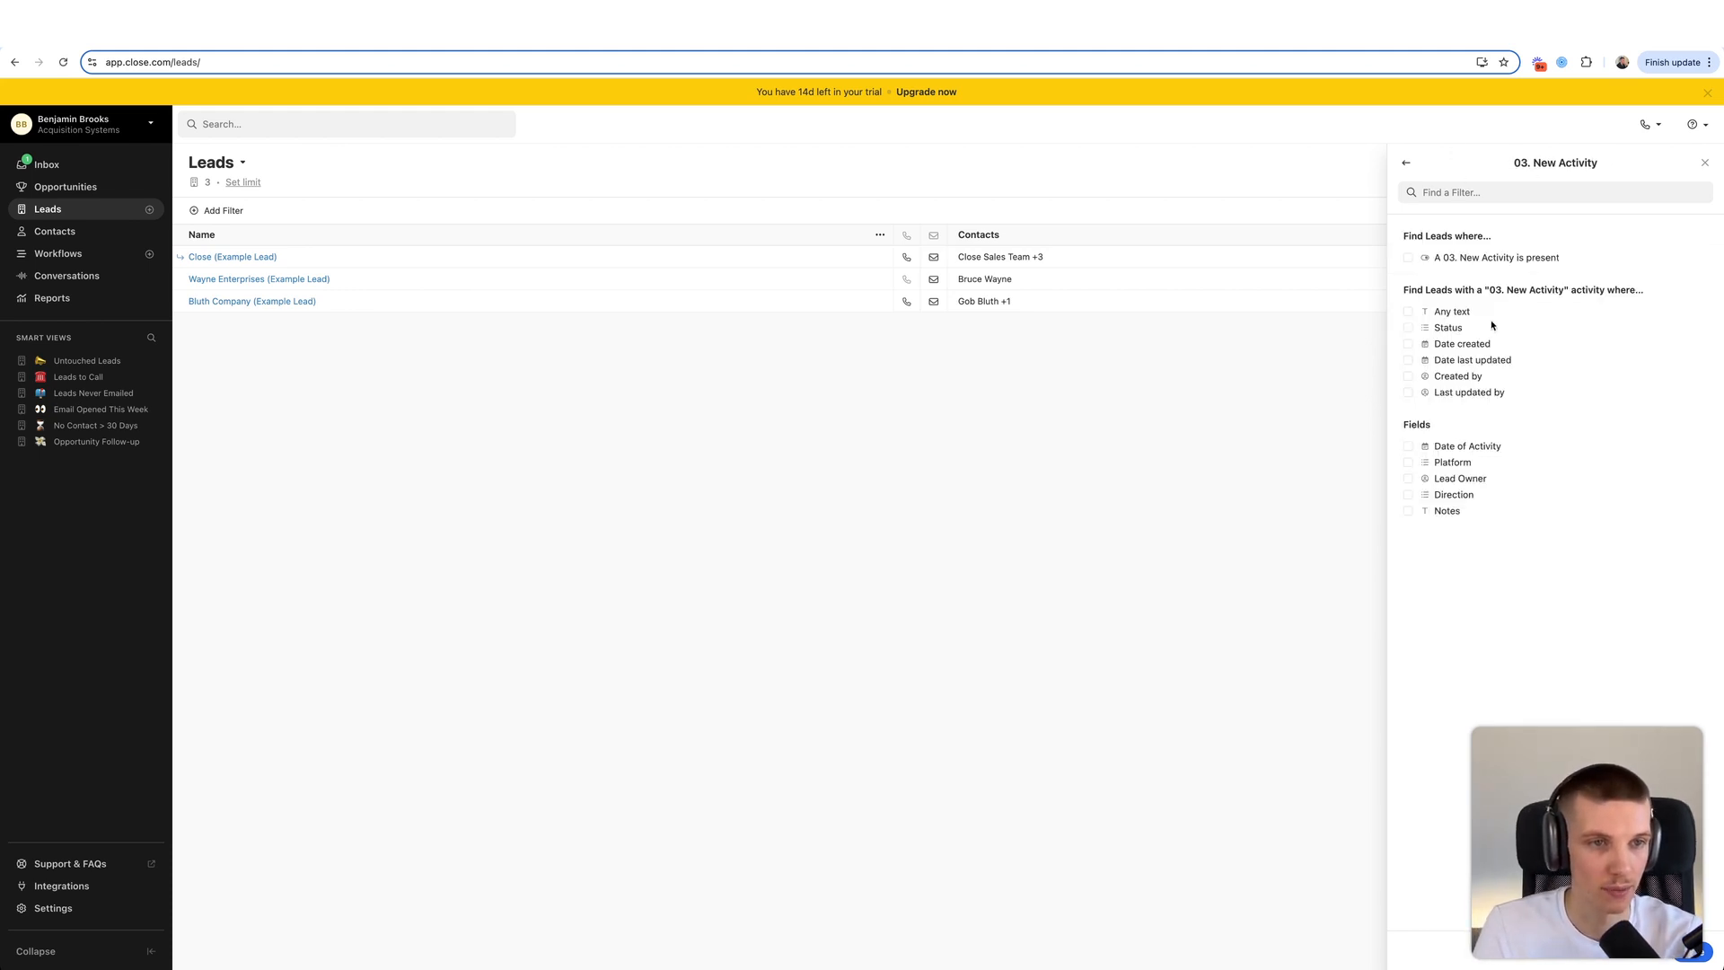
pyautogui.click(1477, 258)
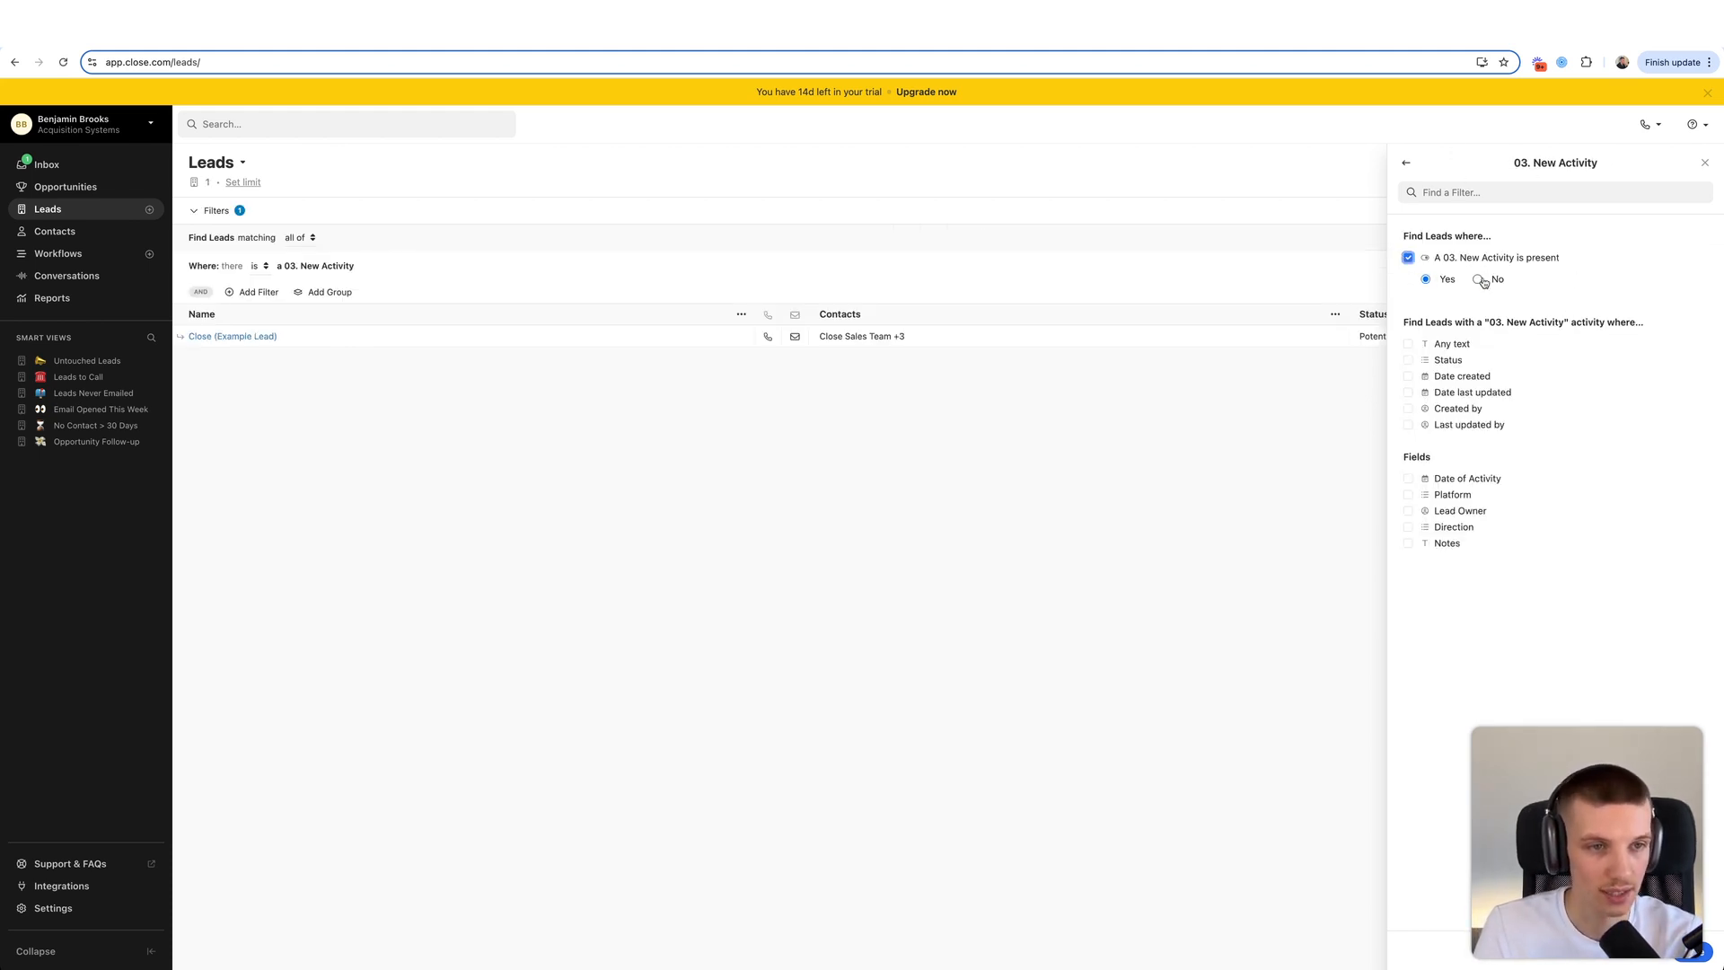
pyautogui.click(1693, 951)
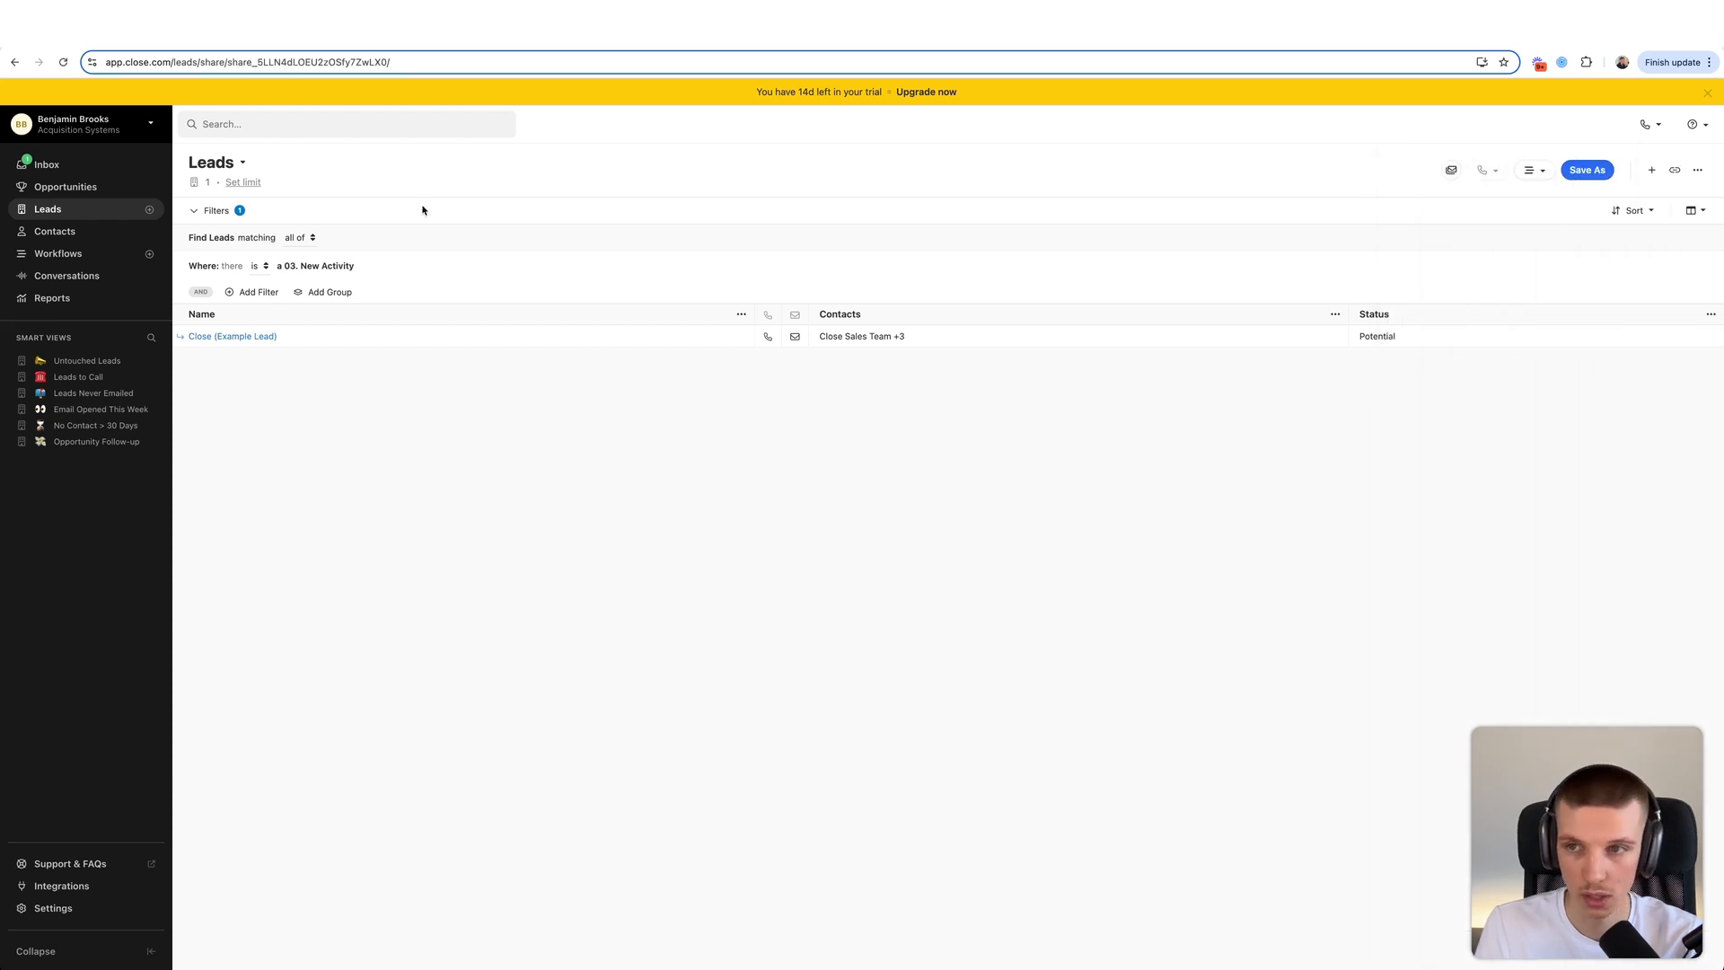
pyautogui.click(255, 294)
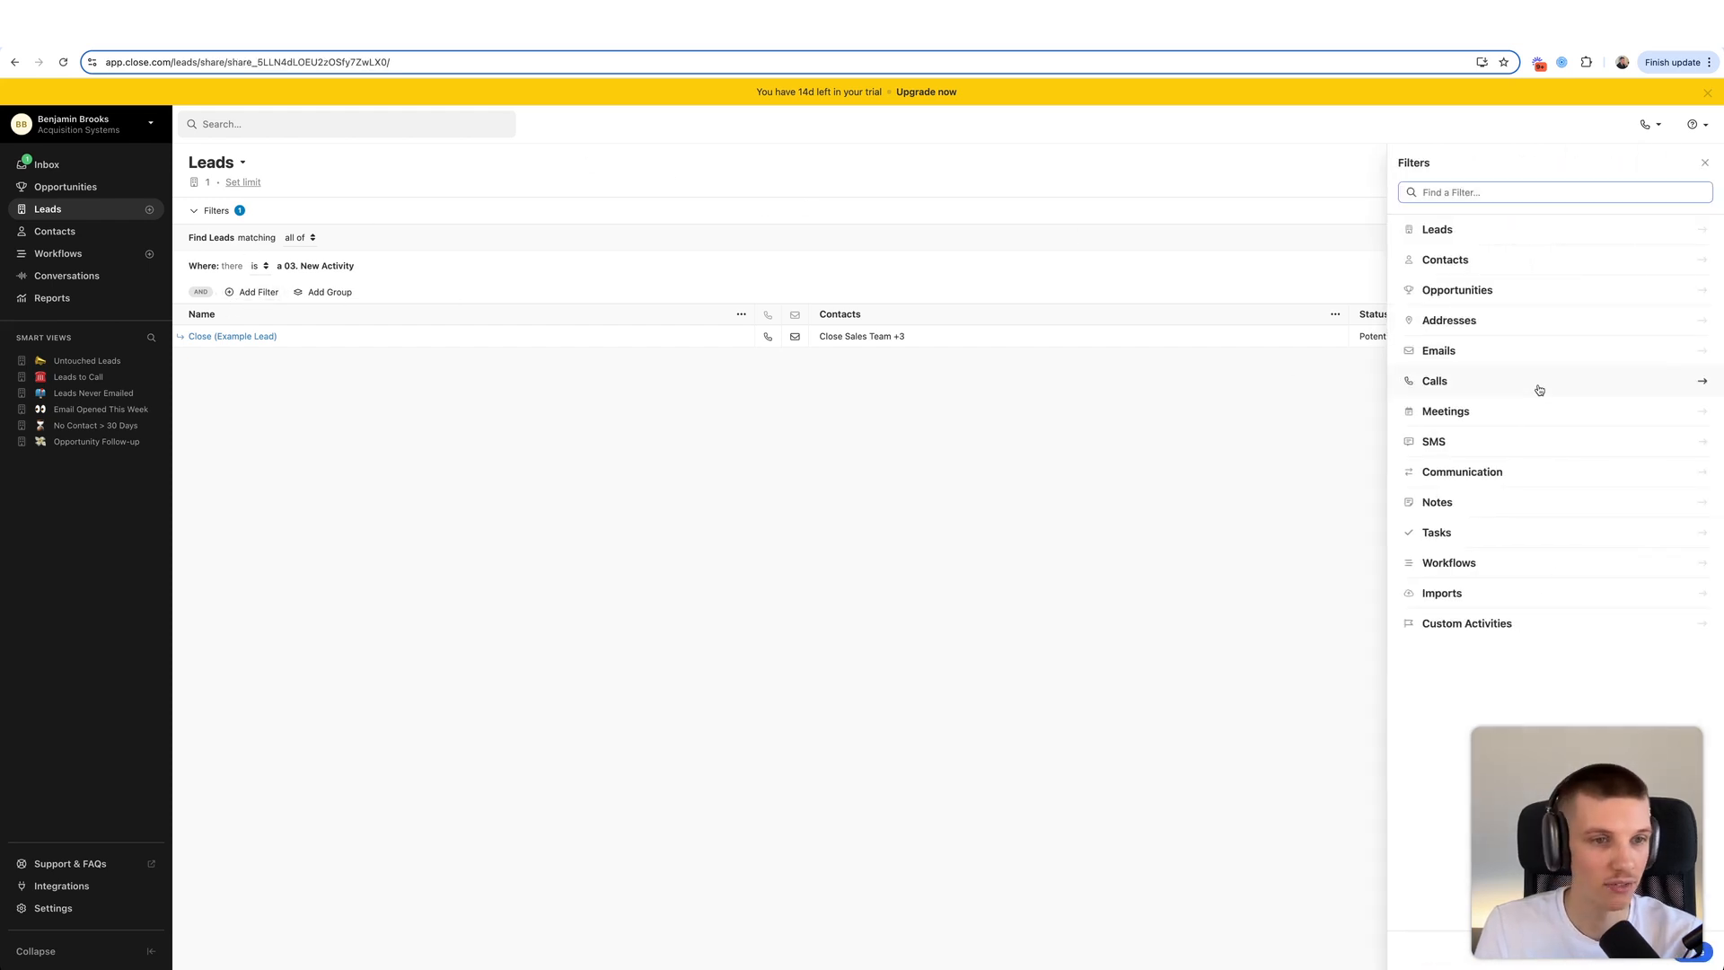
# - Exclude leads with status Qualified, Not Qualified, Bad Data, Customer, Canceled Customer or DNC
pyautogui.click(1523, 237)
pyautogui.click(1440, 275)
pyautogui.click(1473, 303)
pyautogui.click(1492, 344)
pyautogui.click(1497, 323)
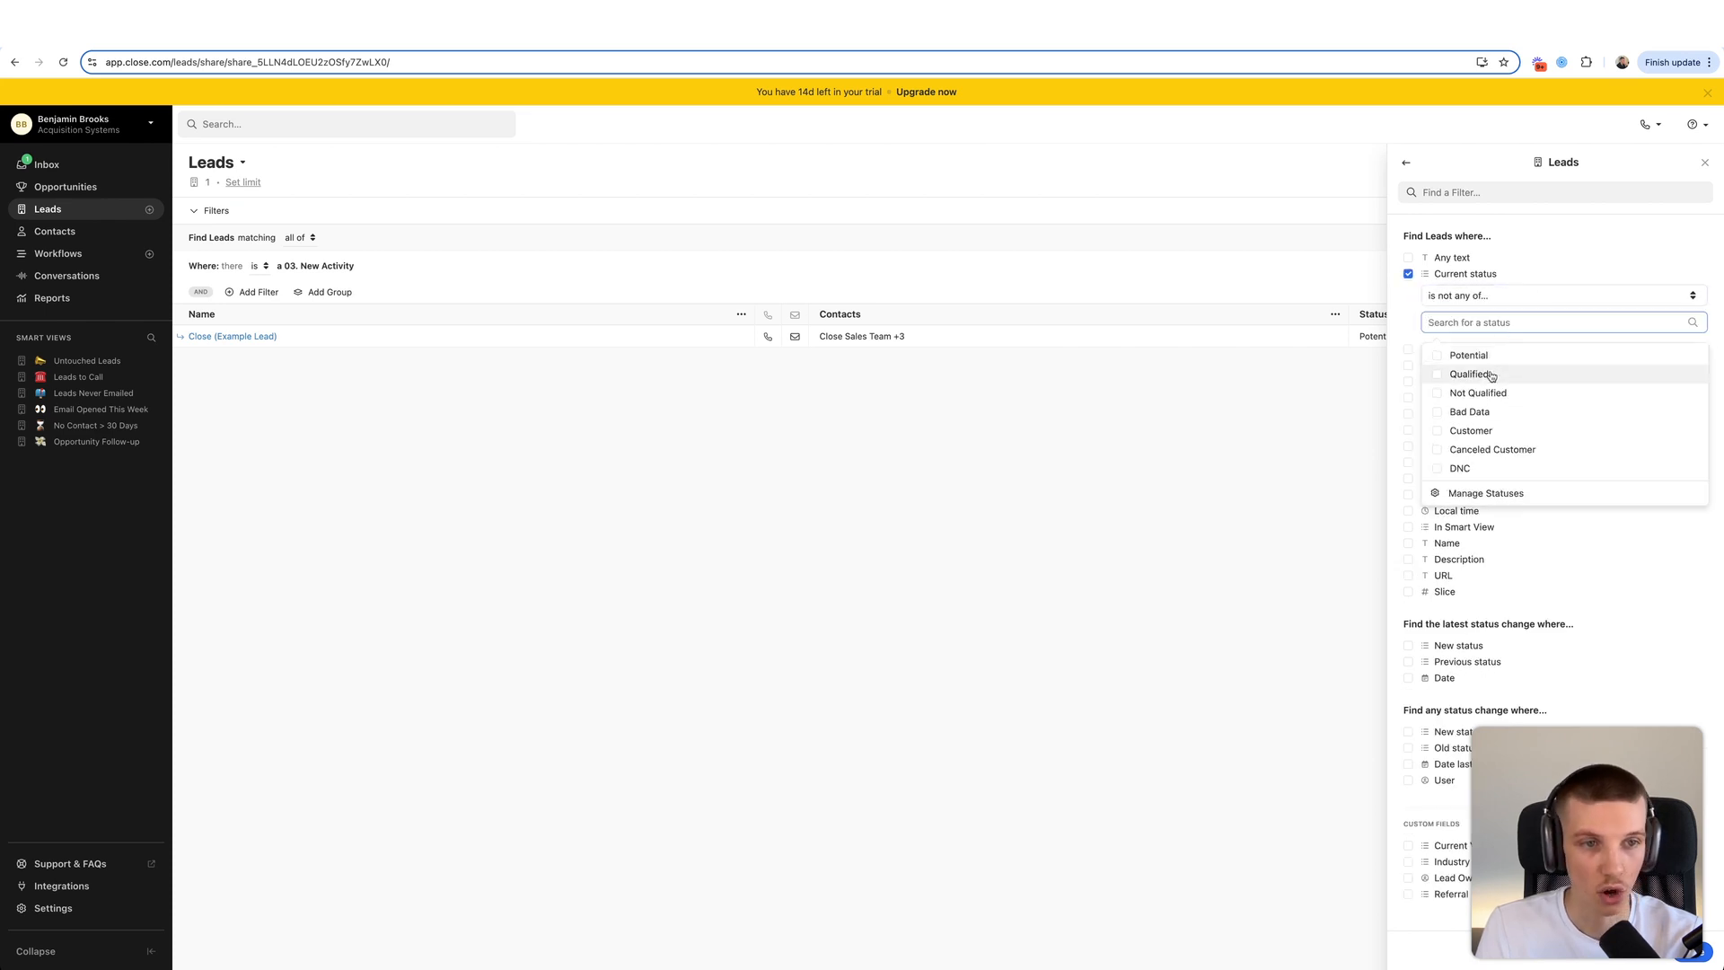
pyautogui.click(1468, 373)
pyautogui.click(1477, 392)
pyautogui.click(1483, 414)
pyautogui.click(1478, 431)
pyautogui.click(1480, 449)
pyautogui.click(1472, 468)
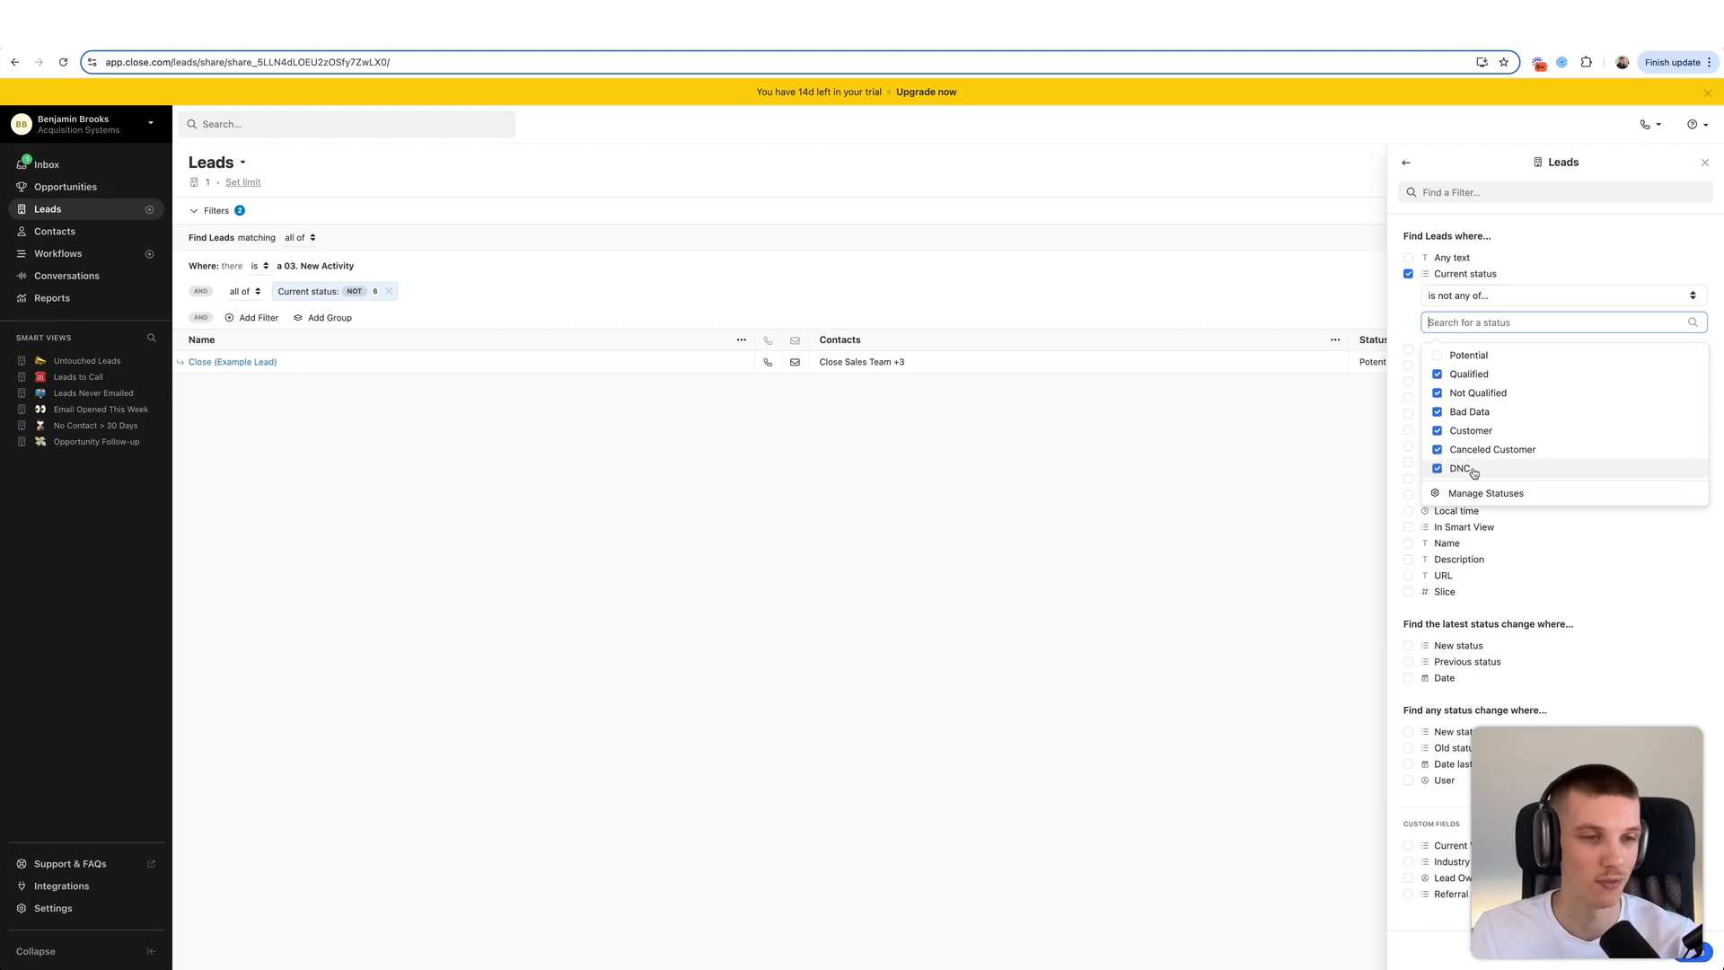
pyautogui.click(1413, 323)
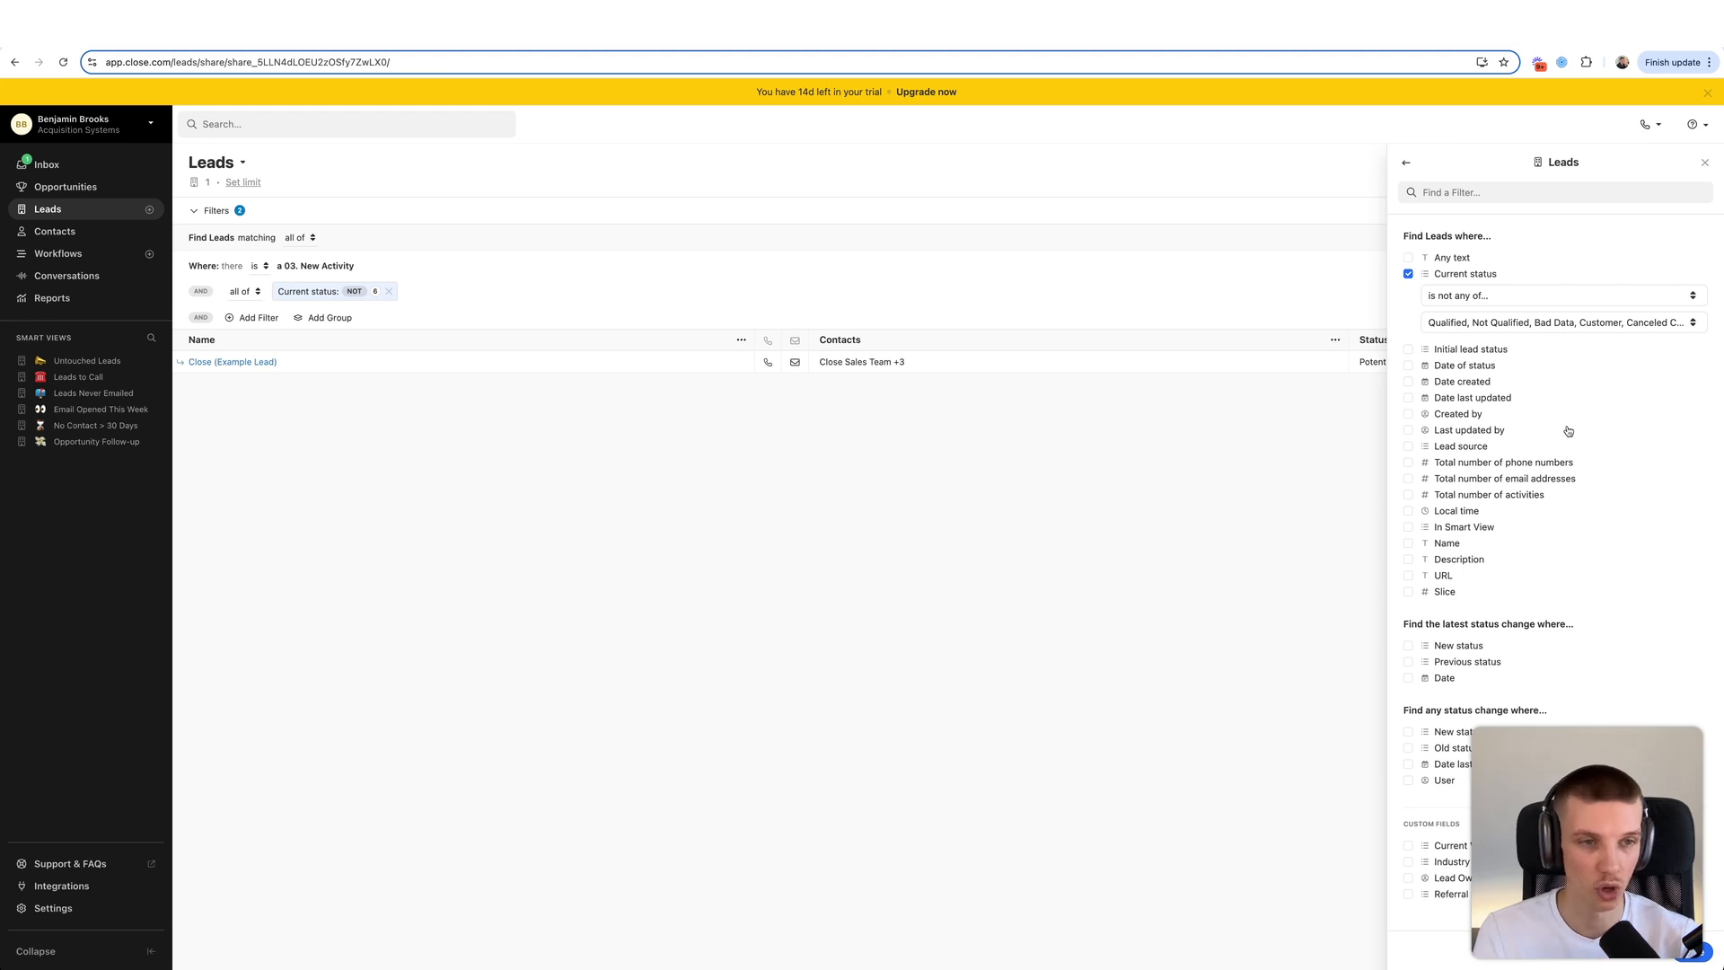
pyautogui.press('Escape')
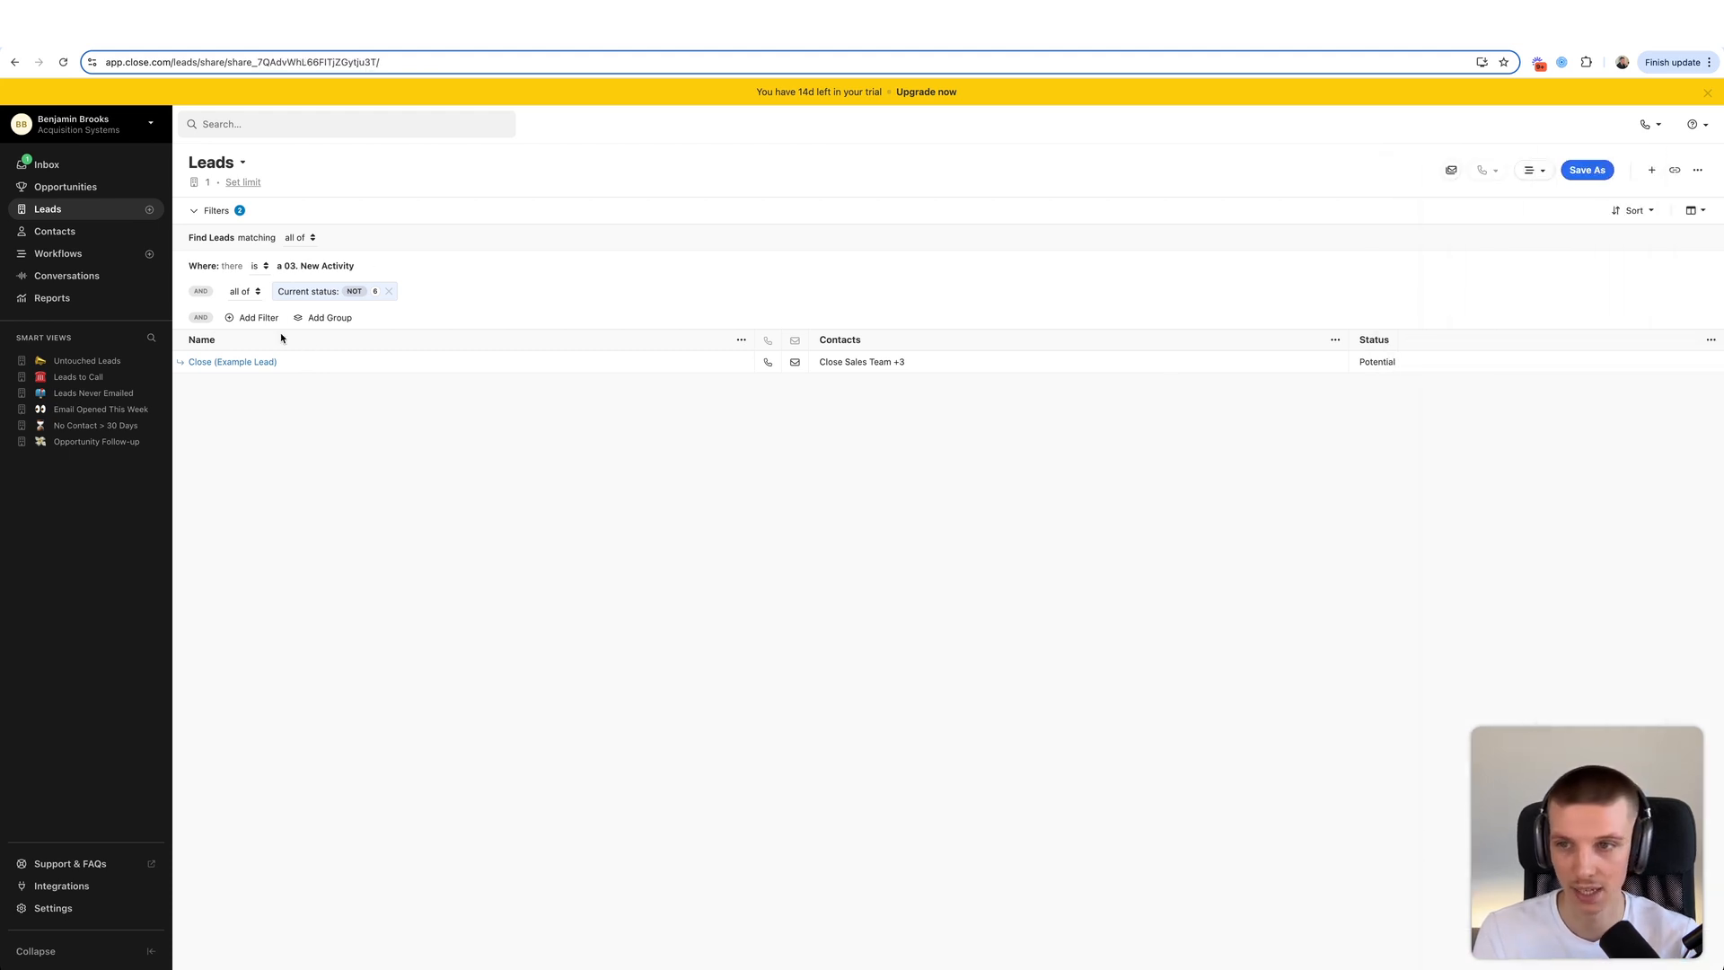
pyautogui.click(259, 317)
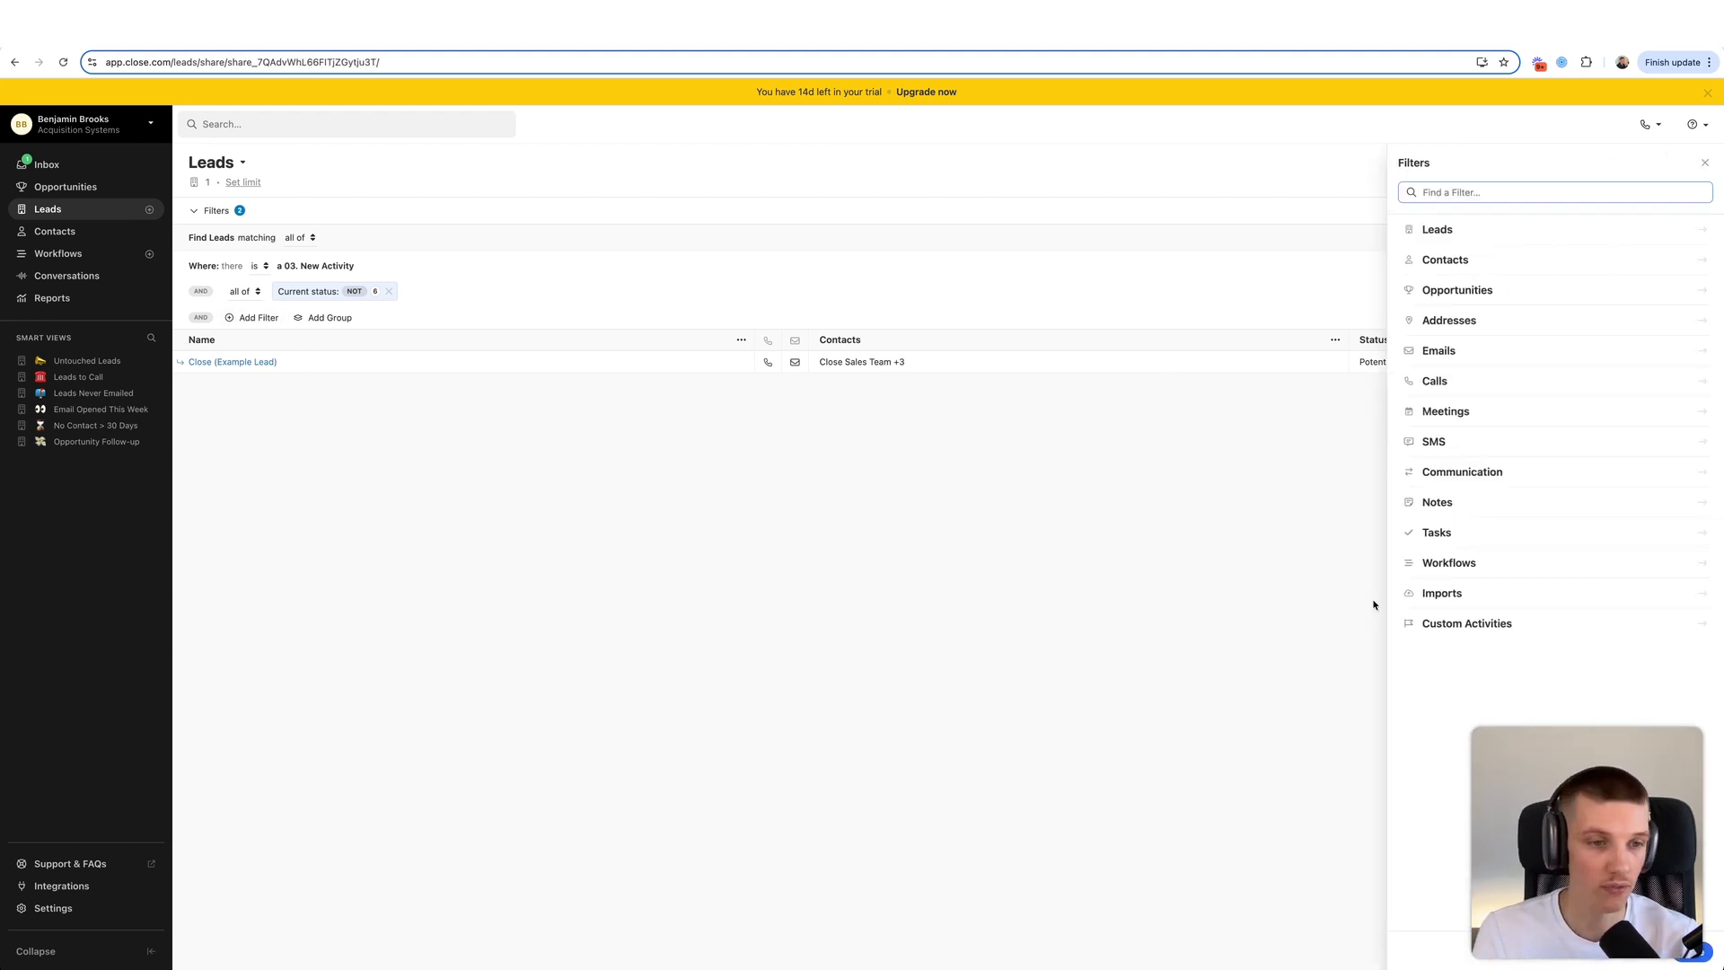
# - Exclude leads that have a 04. Discovery Call Booked activity by setting 'is present' to No
pyautogui.click(1490, 623)
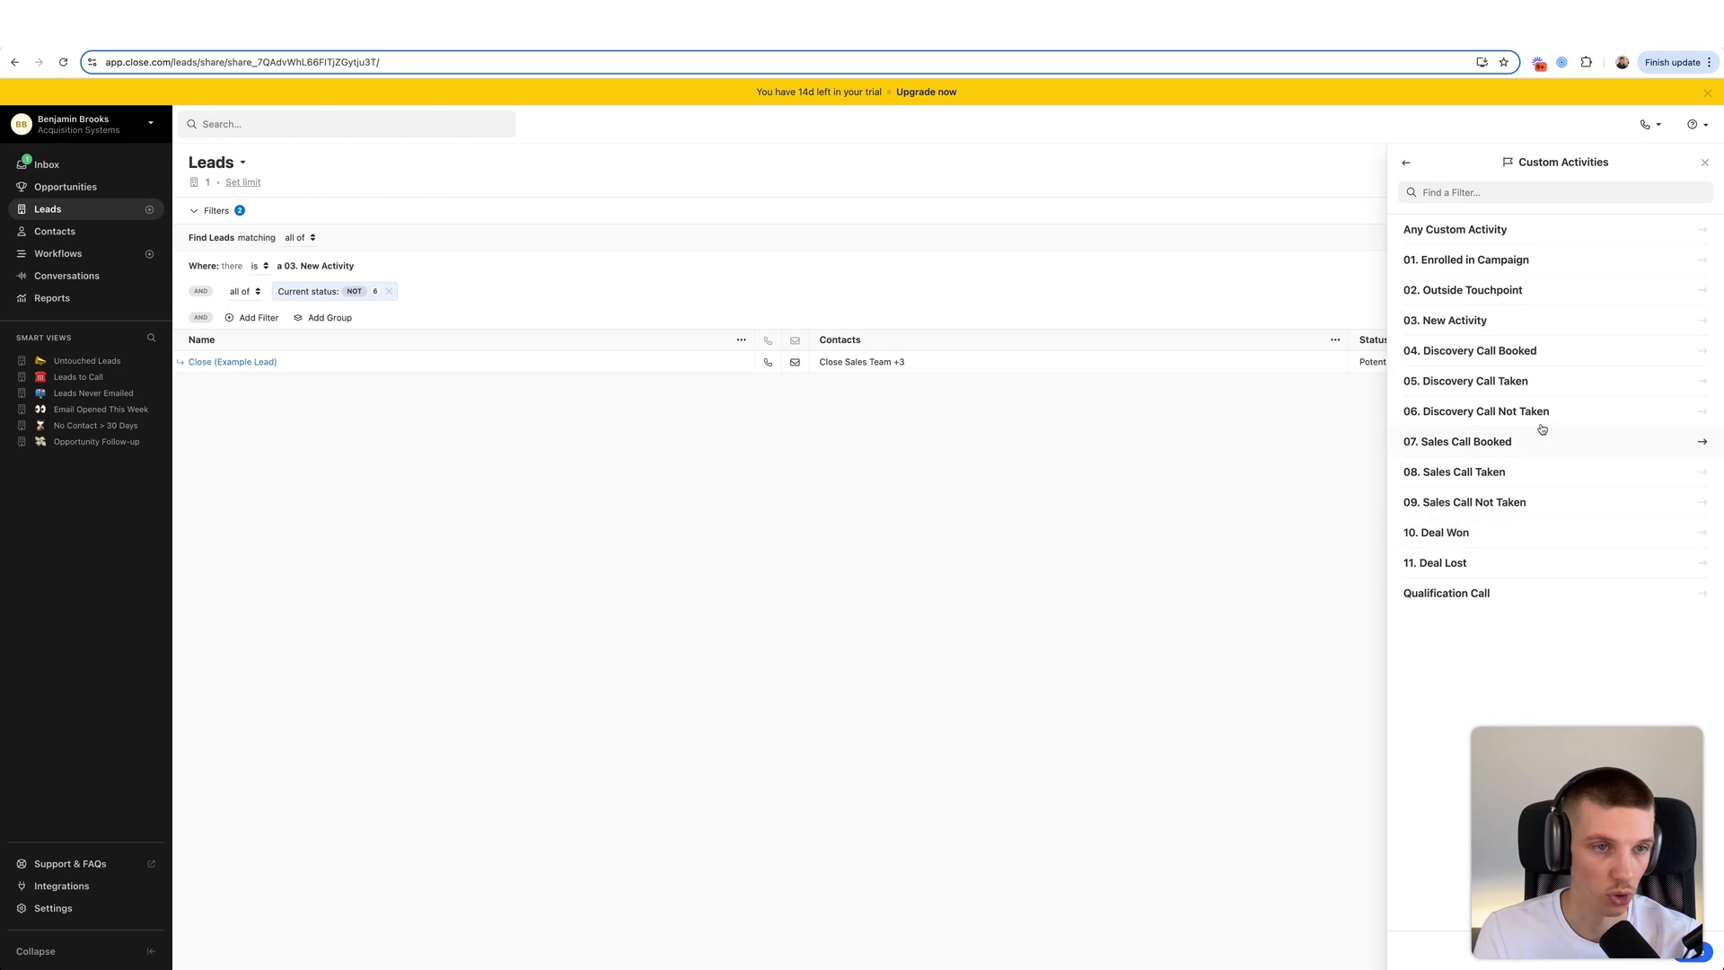
pyautogui.click(1506, 357)
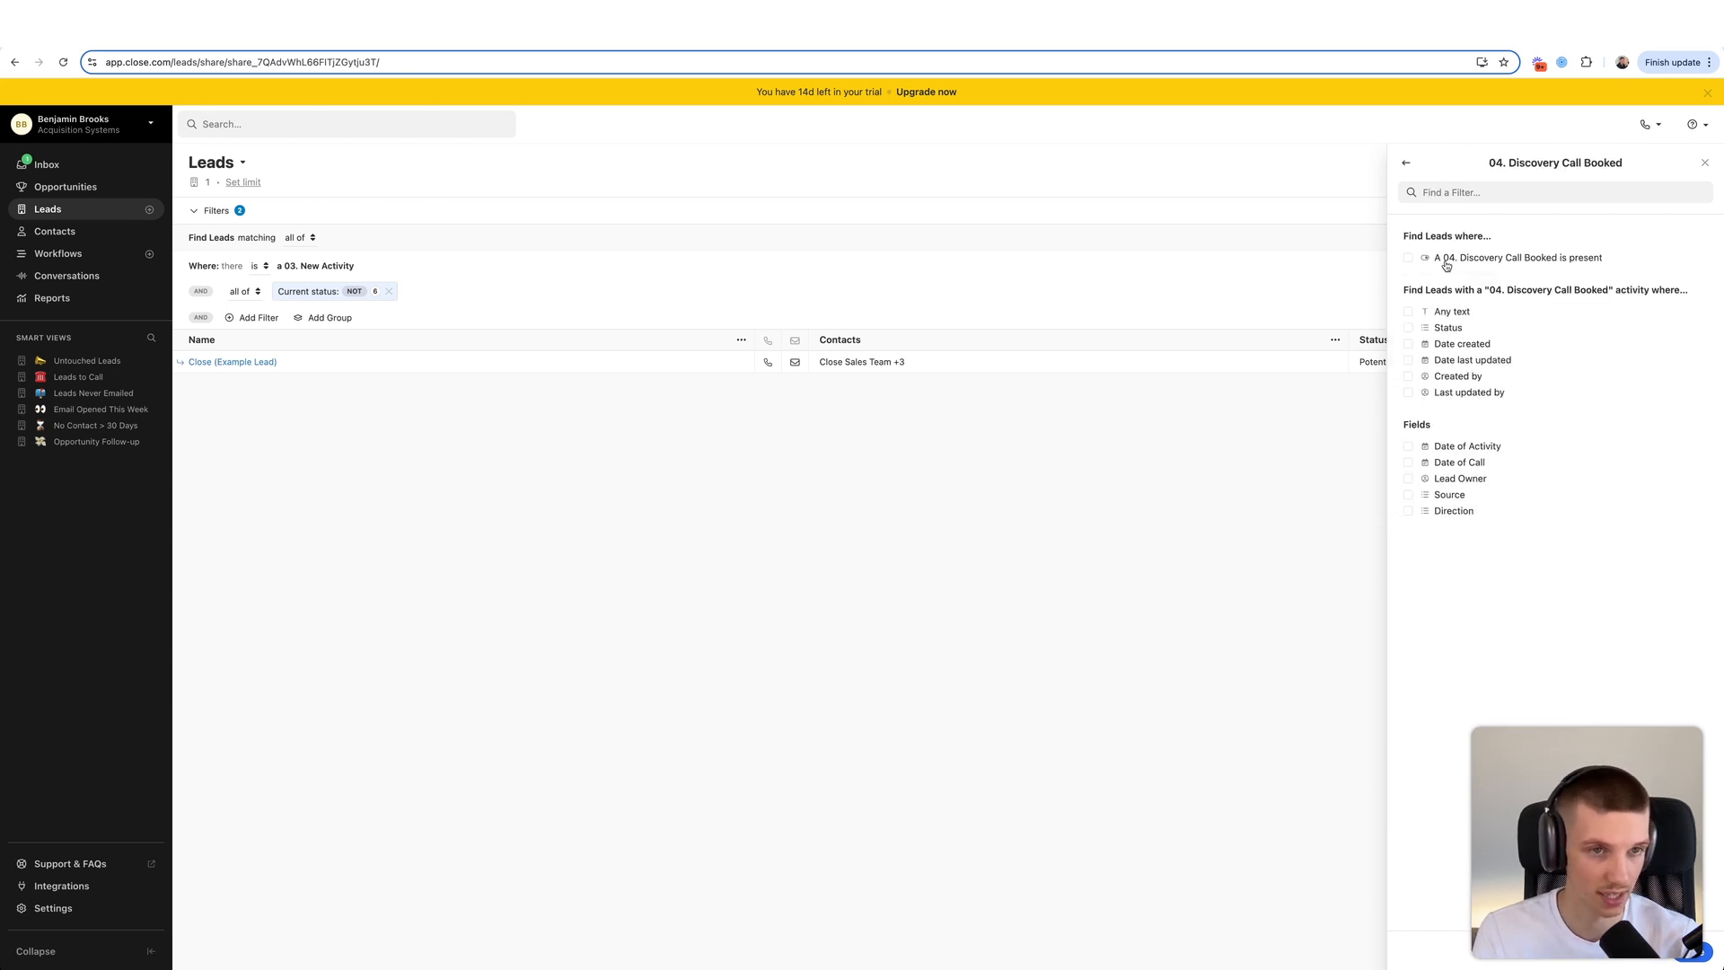
pyautogui.click(1446, 264)
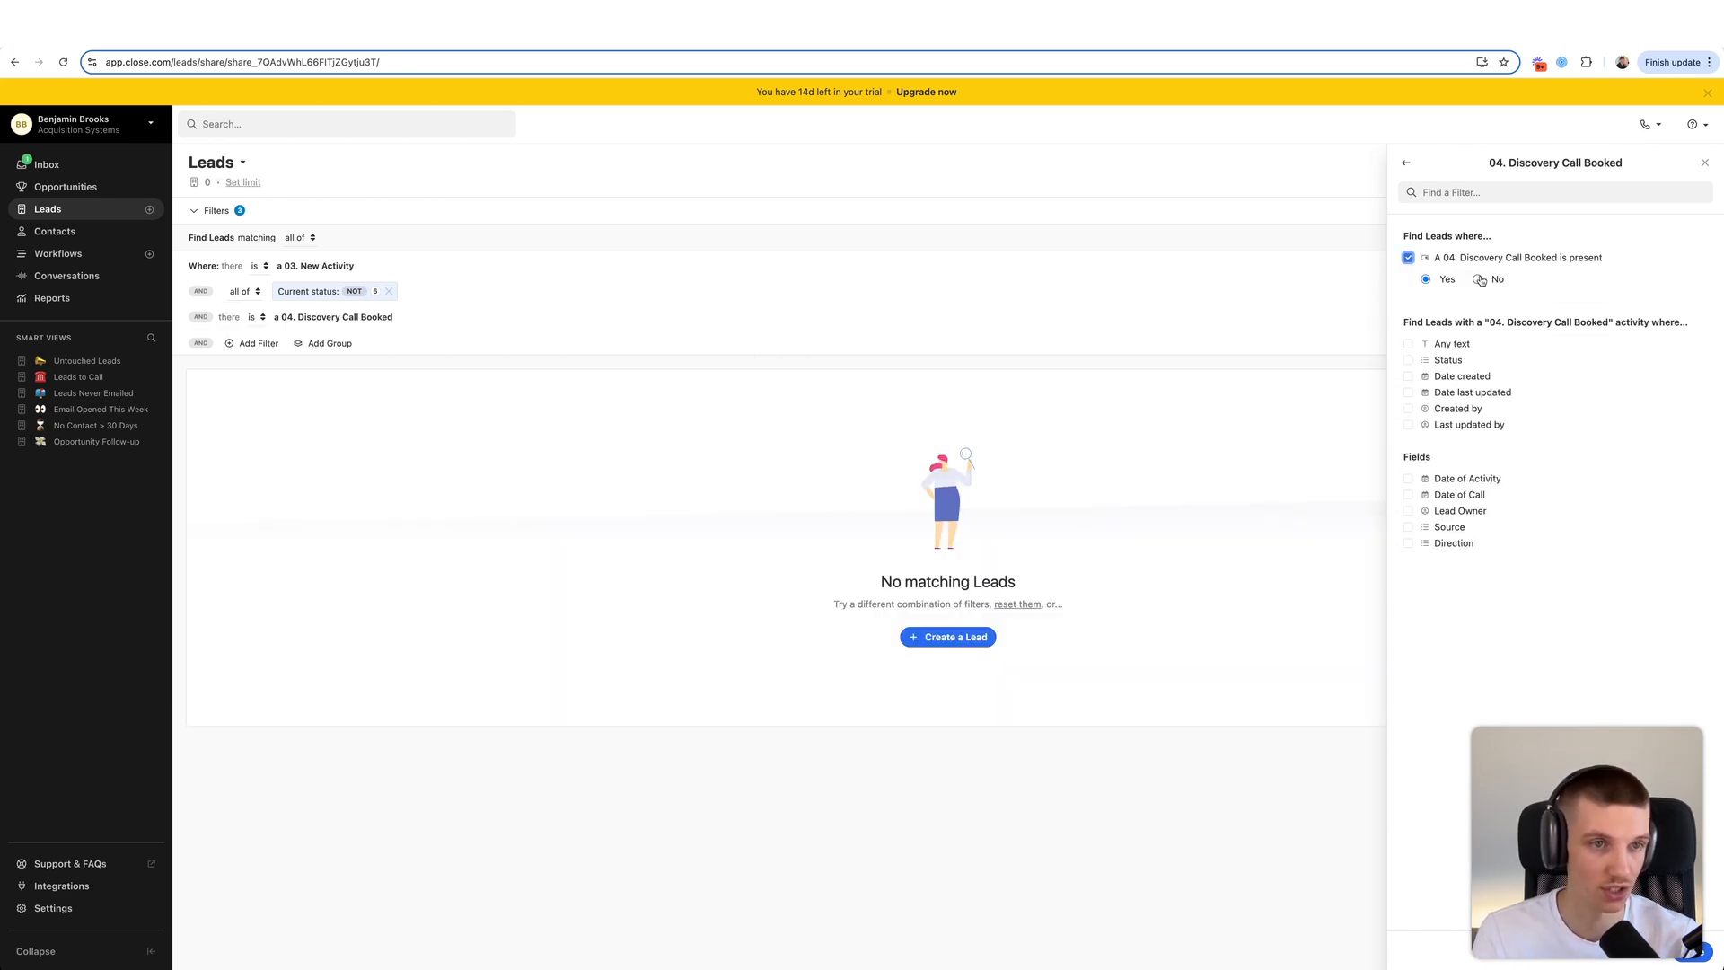
pyautogui.click(1479, 280)
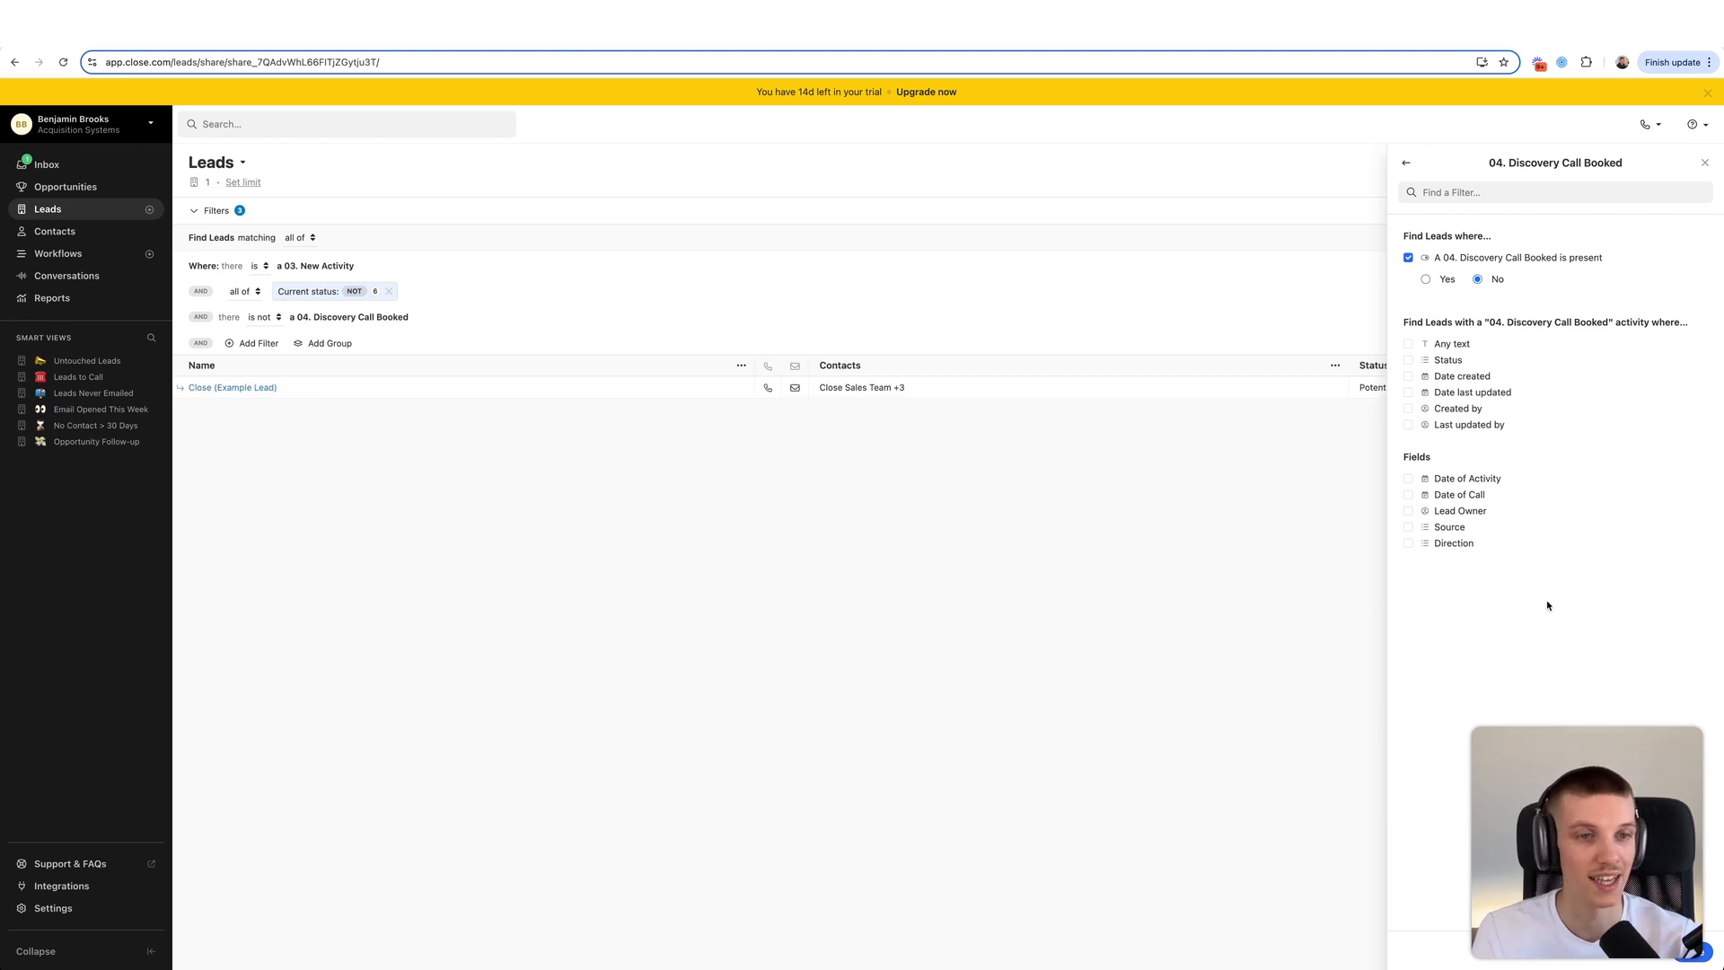
pyautogui.click(1693, 957)
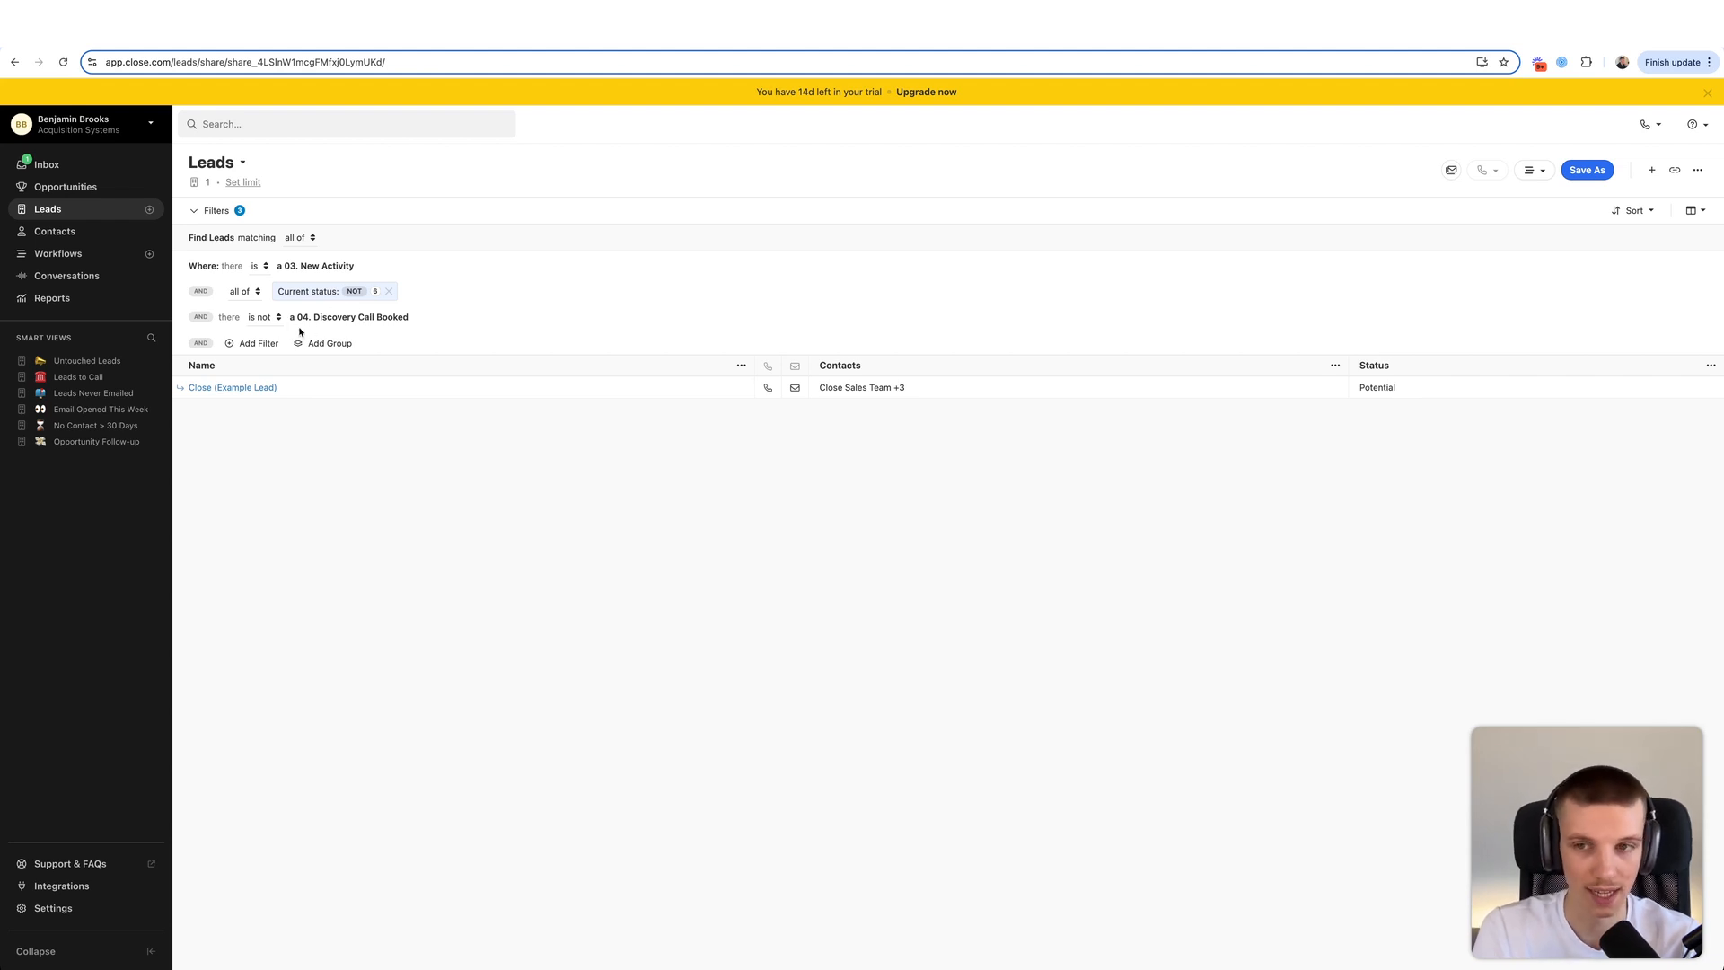
# - Add a filter requiring the last communication date is not within the last 12 hours
pyautogui.click(255, 347)
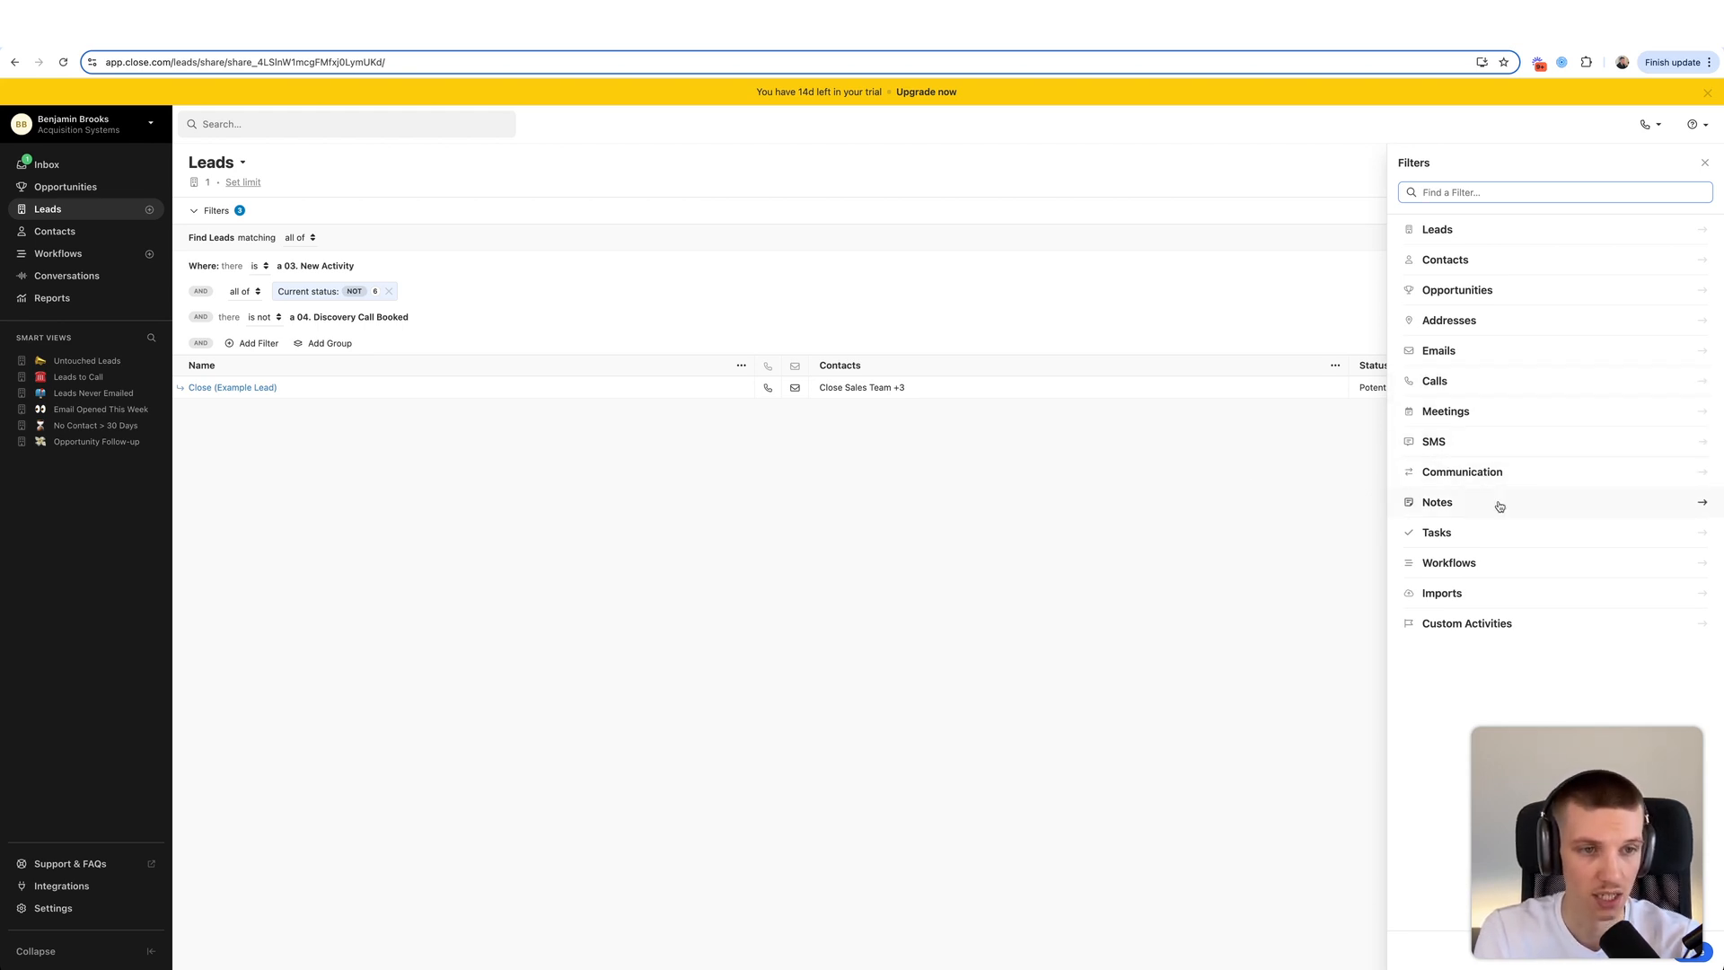
pyautogui.click(1491, 469)
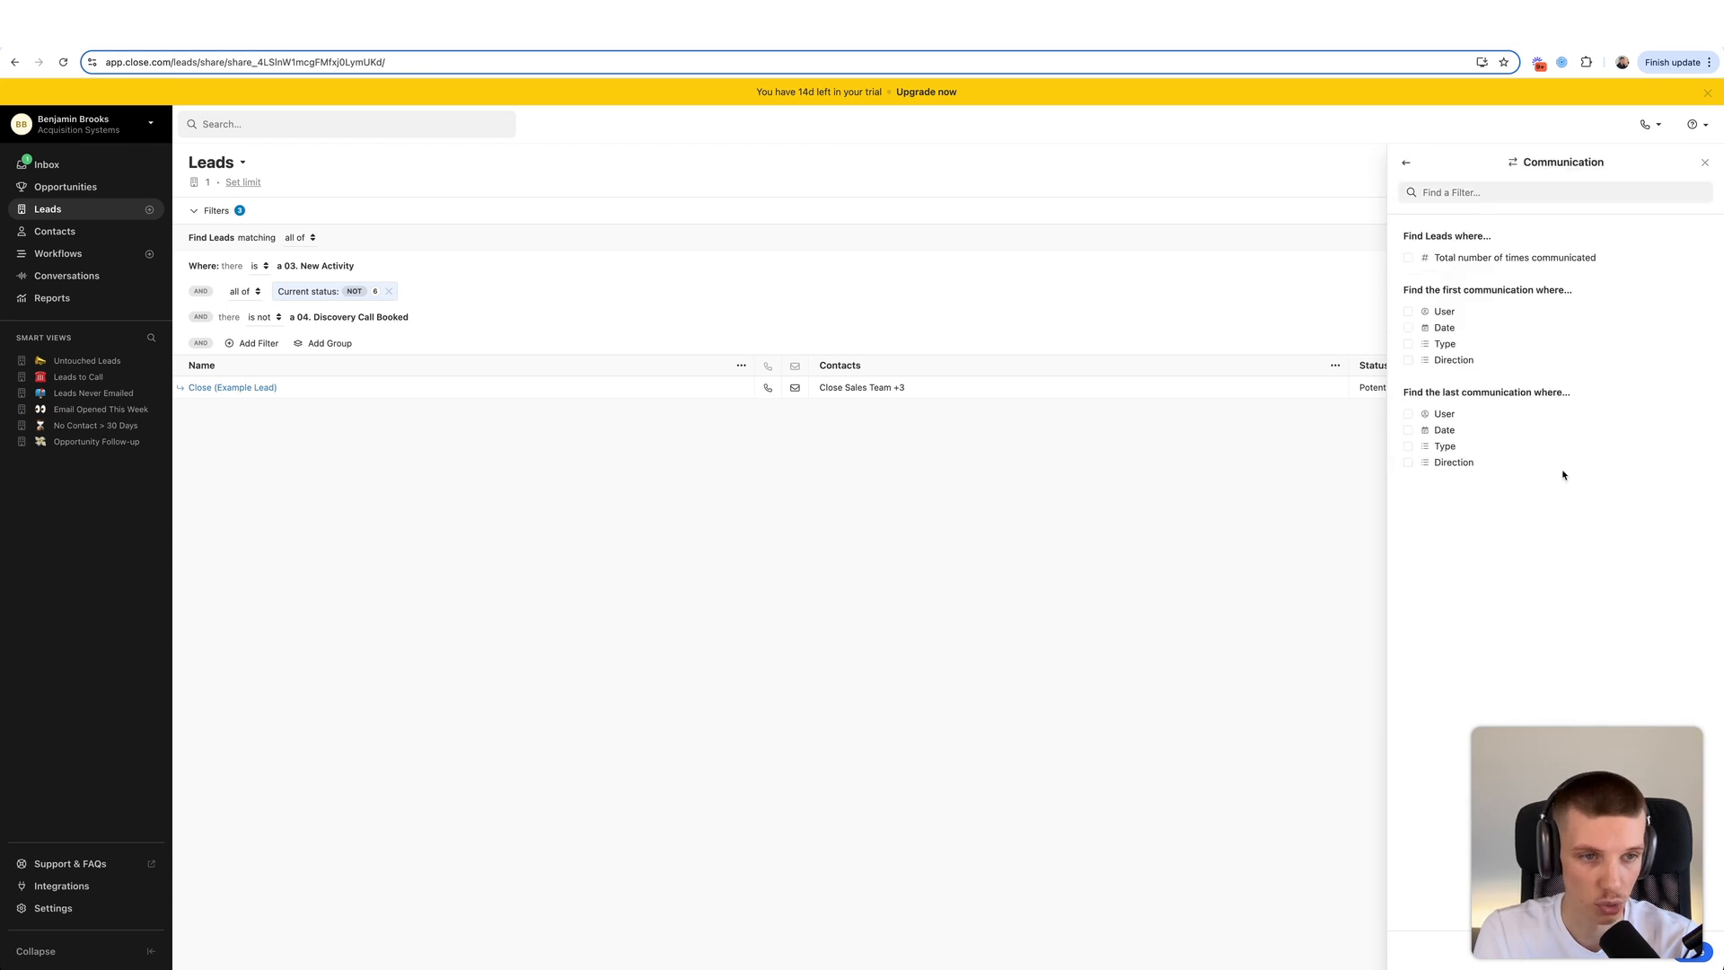
pyautogui.moveTo(1415, 400); pyautogui.dragTo(1547, 390)
pyautogui.click(1549, 388)
pyautogui.click(1442, 429)
pyautogui.click(1543, 451)
pyautogui.click(1527, 547)
pyautogui.click(1574, 478)
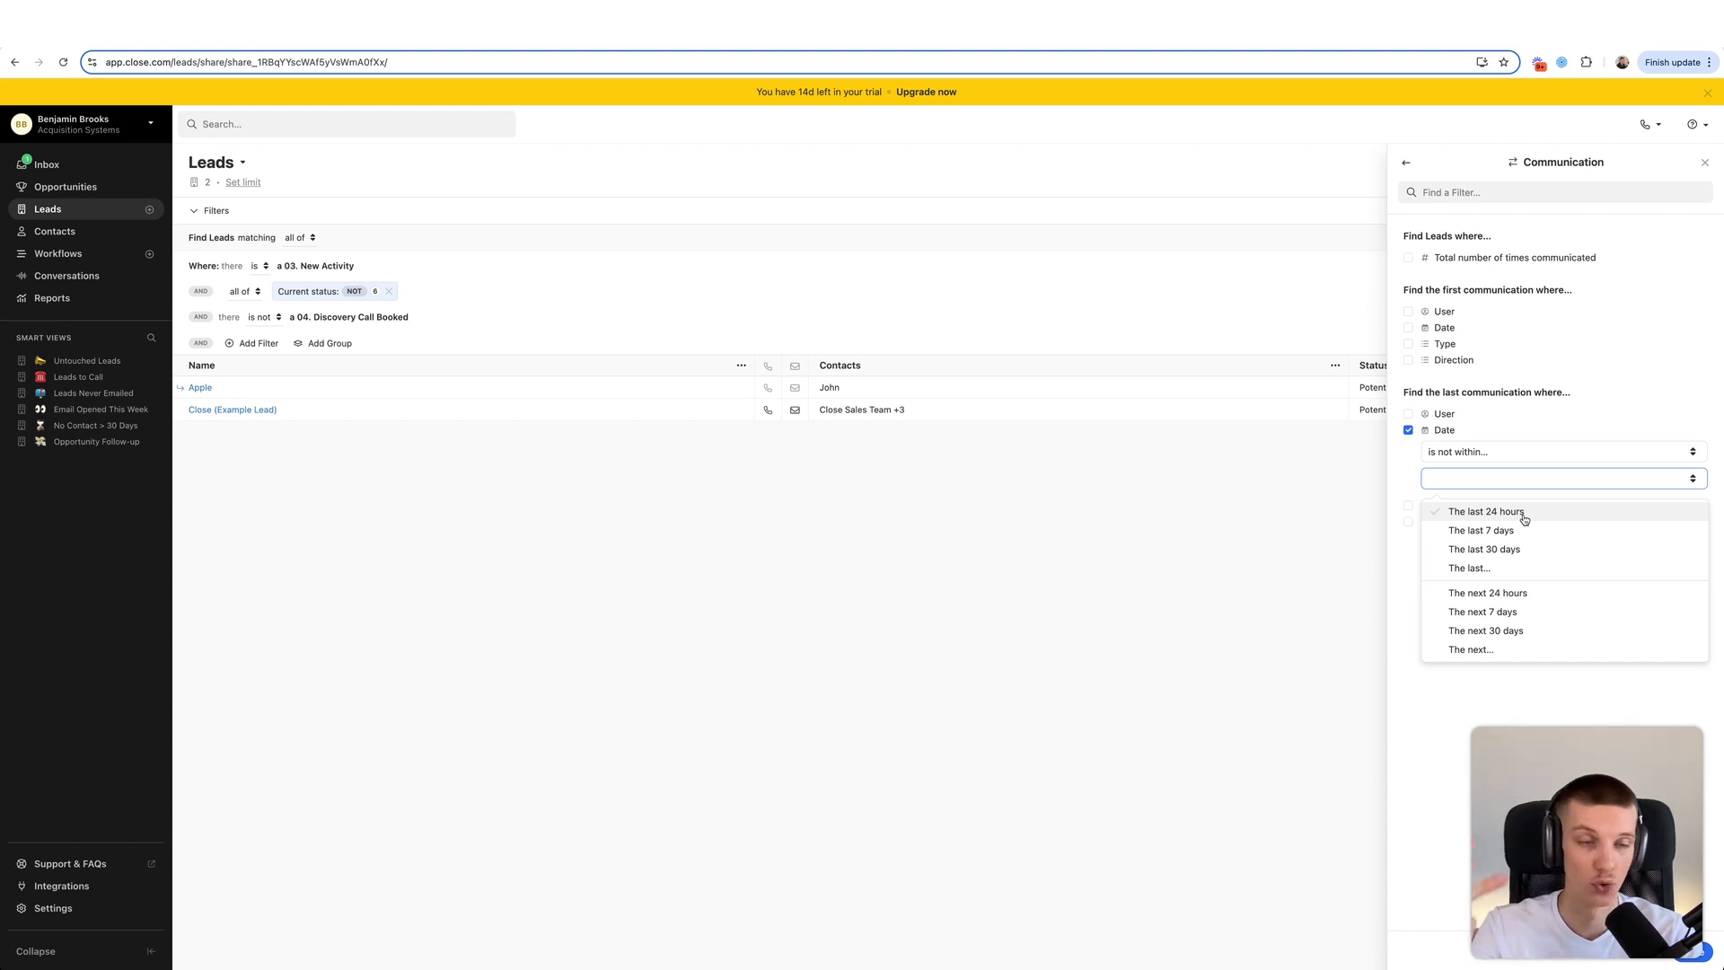
pyautogui.click(1472, 568)
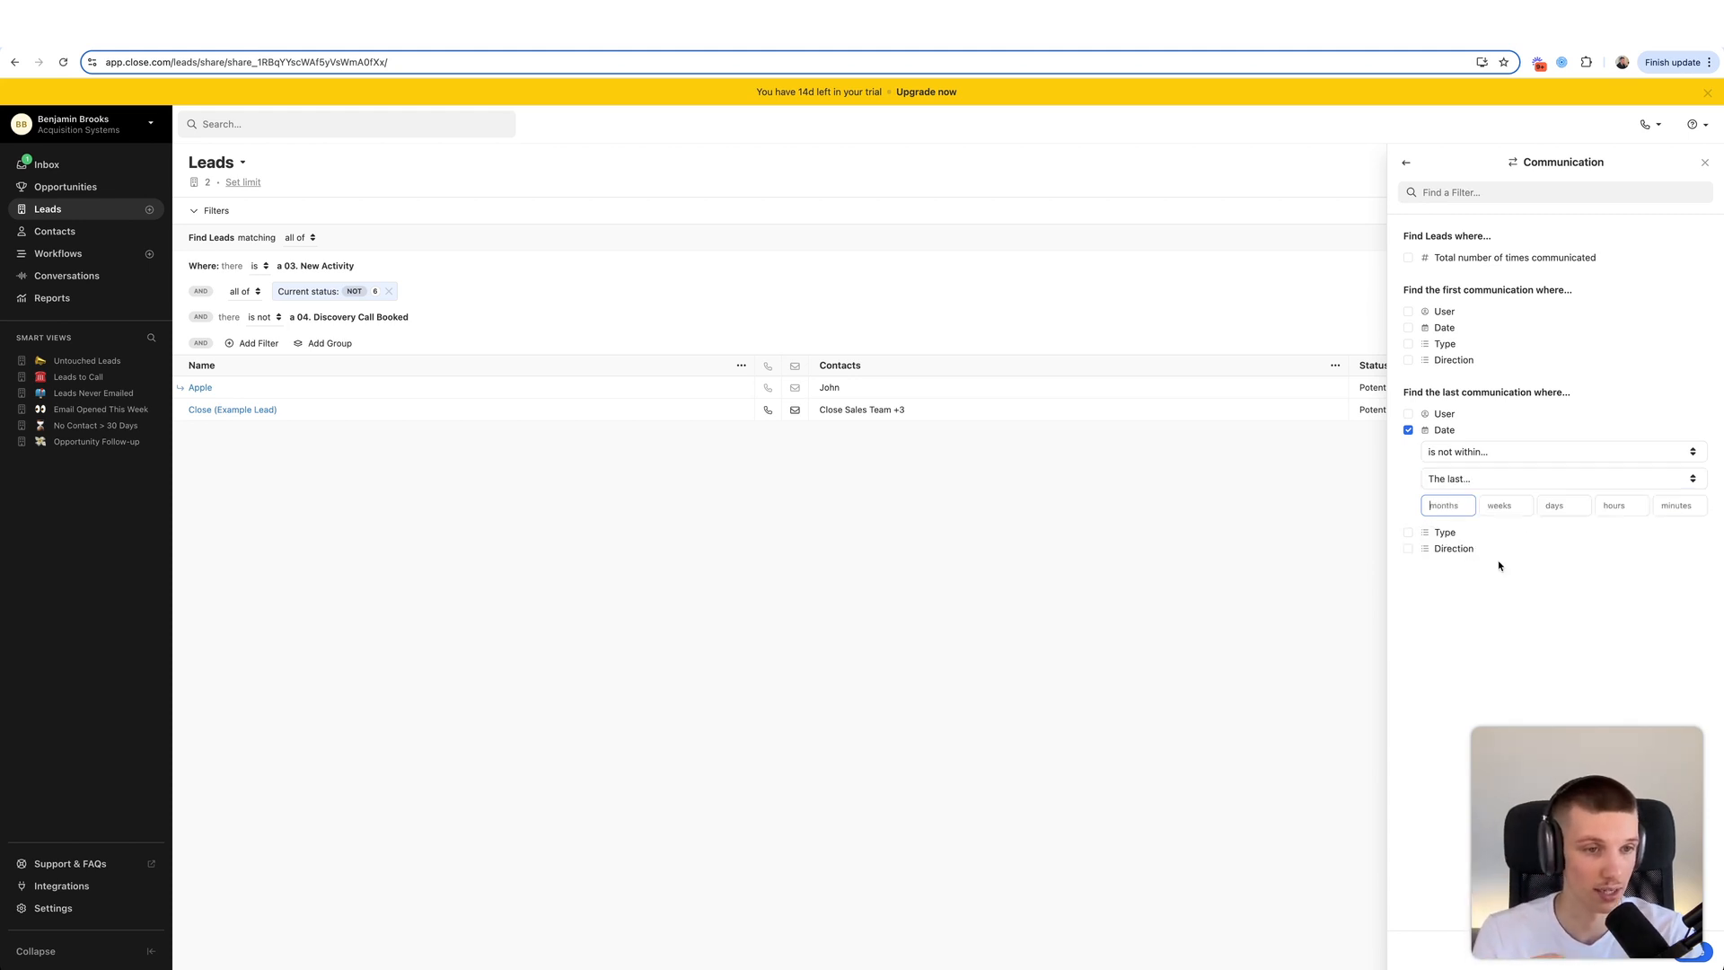
pyautogui.click(1612, 503)
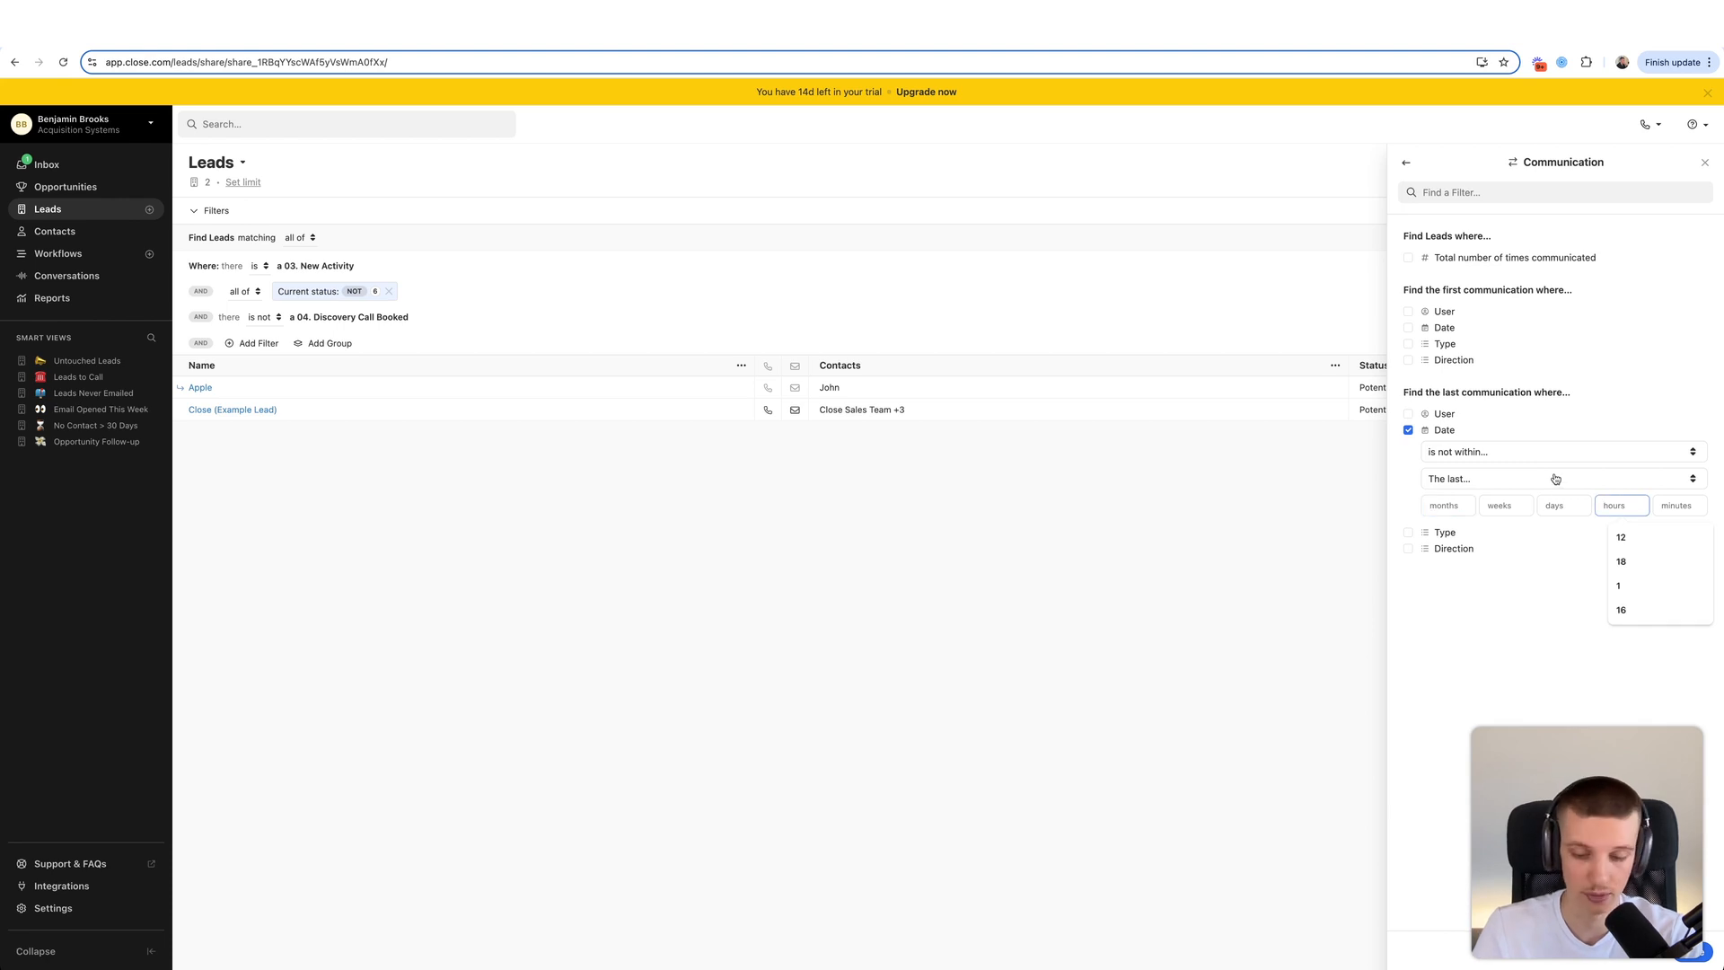
pyautogui.write('12')
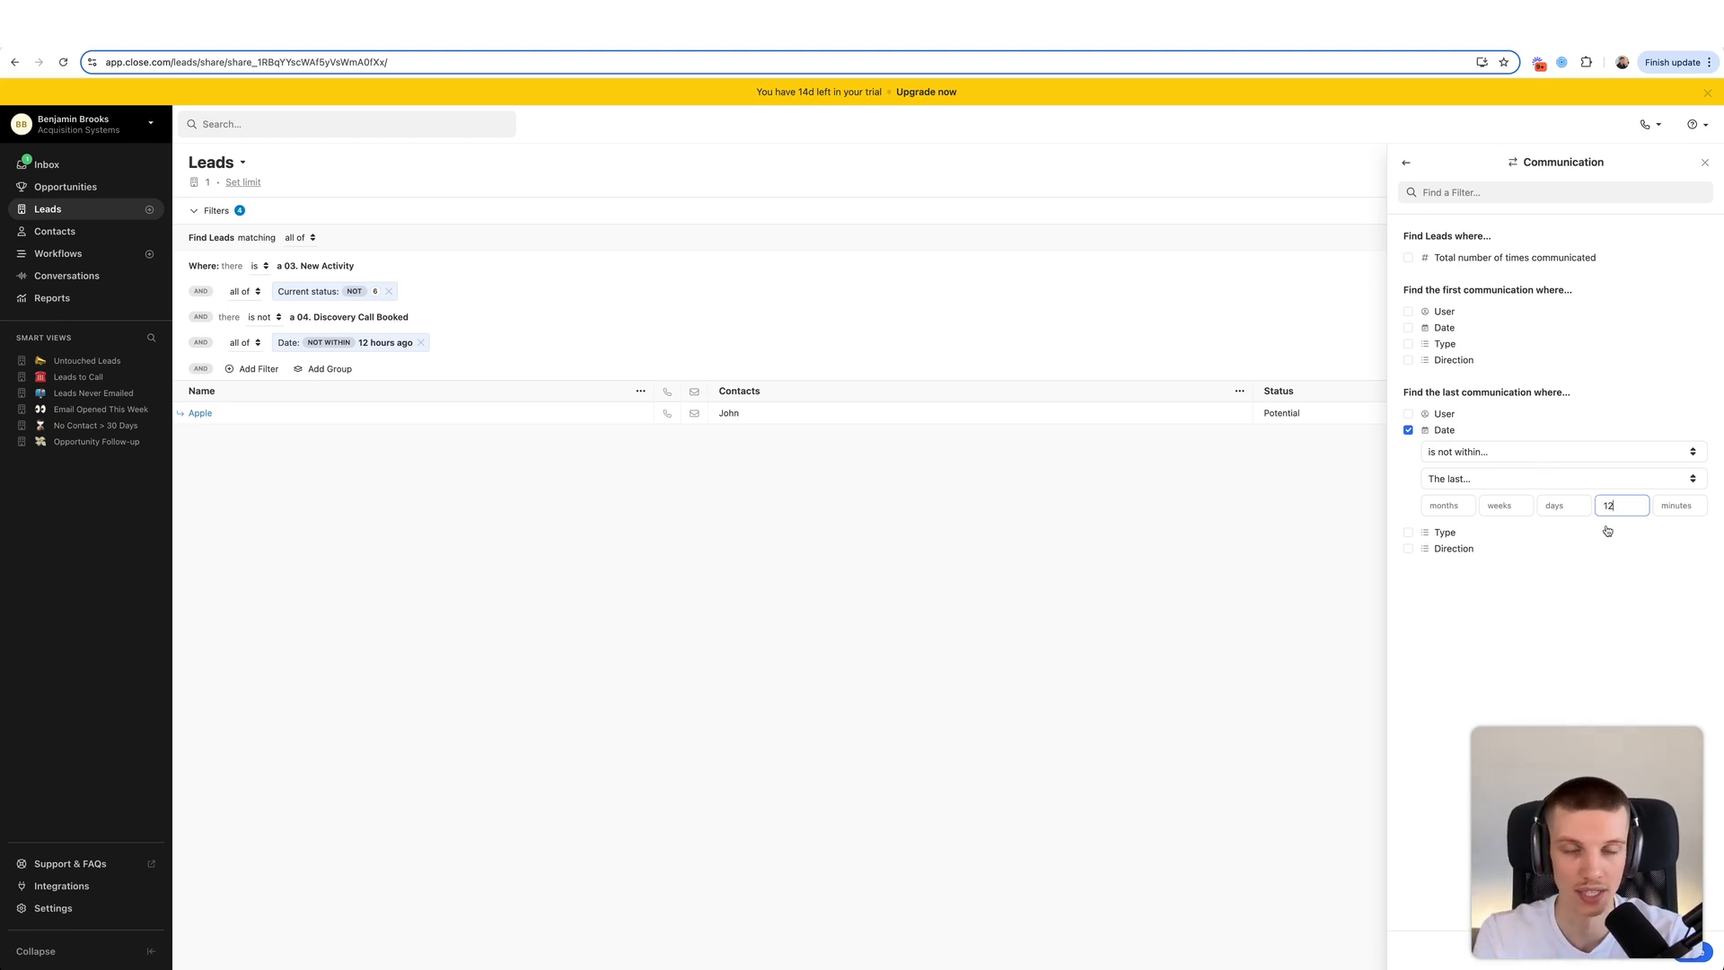
pyautogui.moveTo(1608, 504); pyautogui.dragTo(1623, 500)
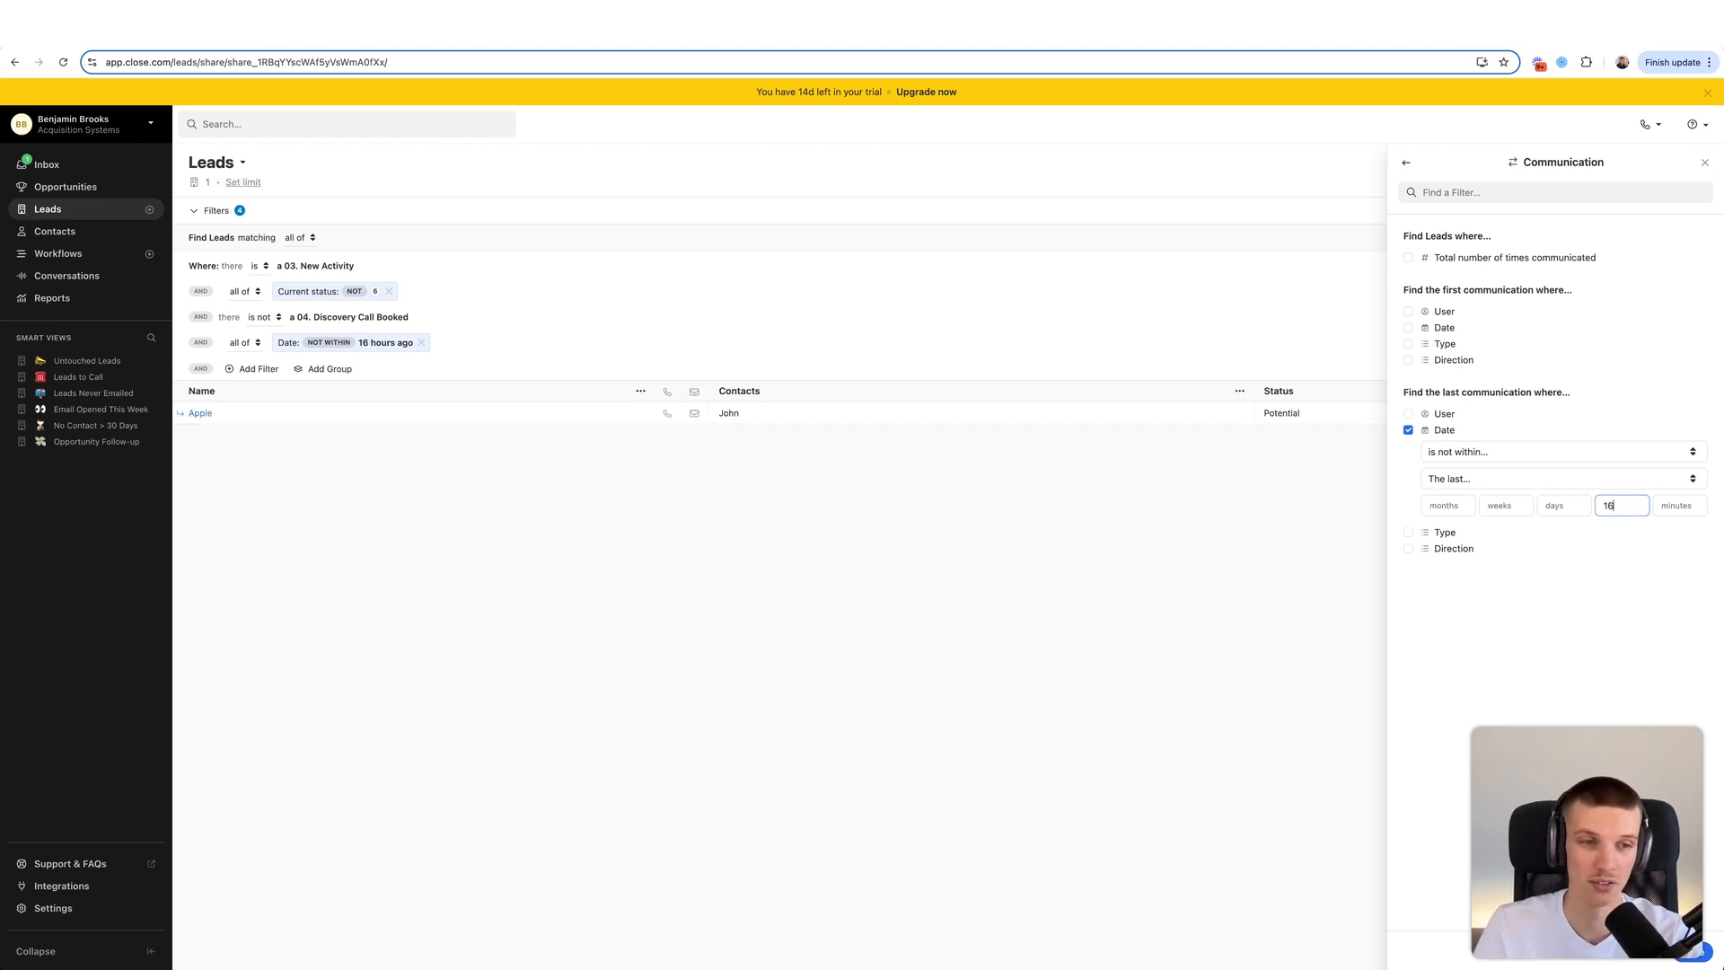
pyautogui.click(1187, 619)
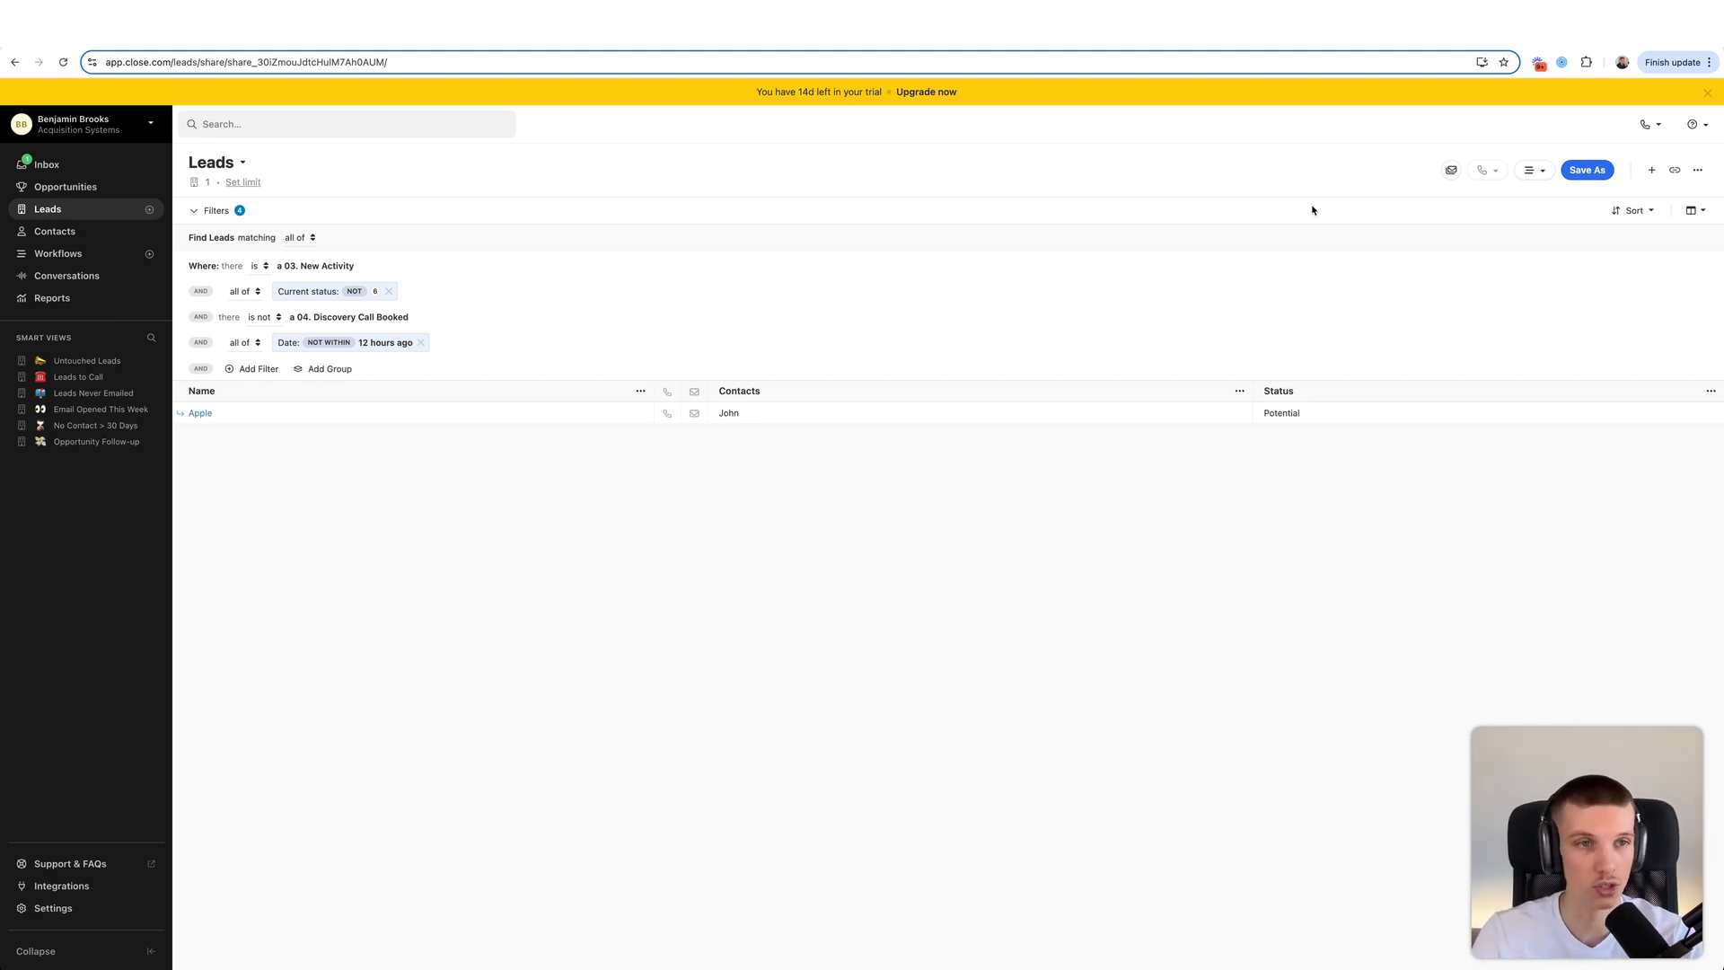
# - Save the view as 'Leads Contacted <12Hours Ago', shared with everyone in Acquisition Systems
pyautogui.click(1567, 175)
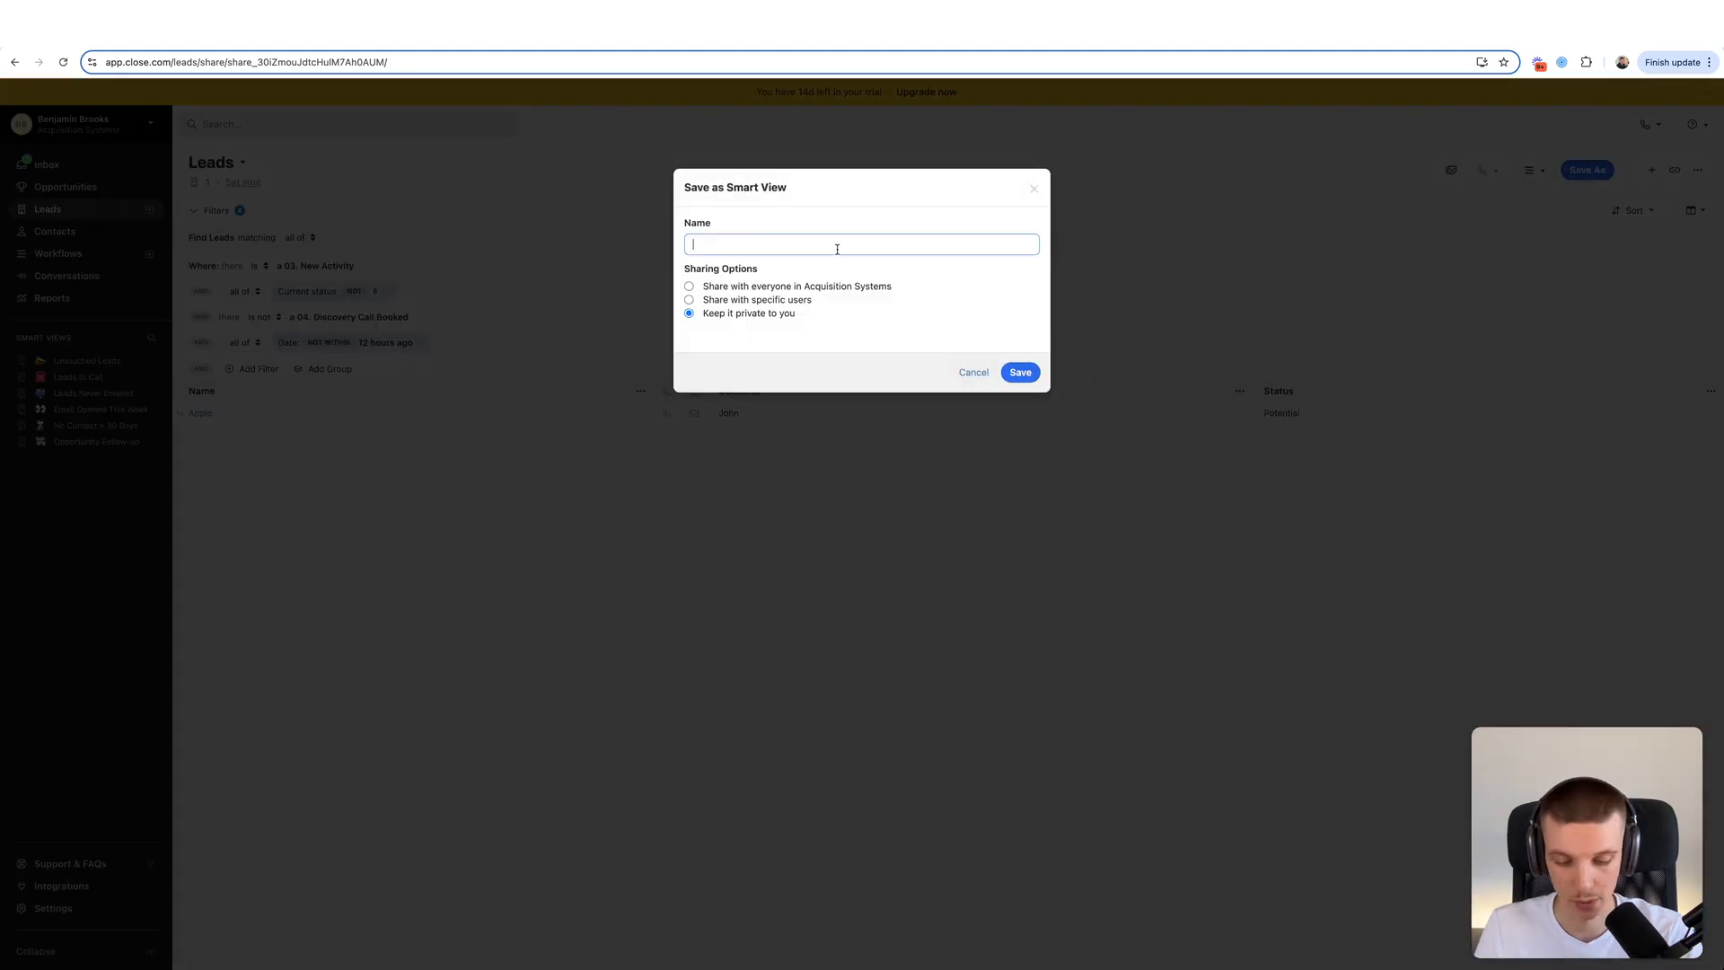
pyautogui.write('Leads Contacted <12Hour')
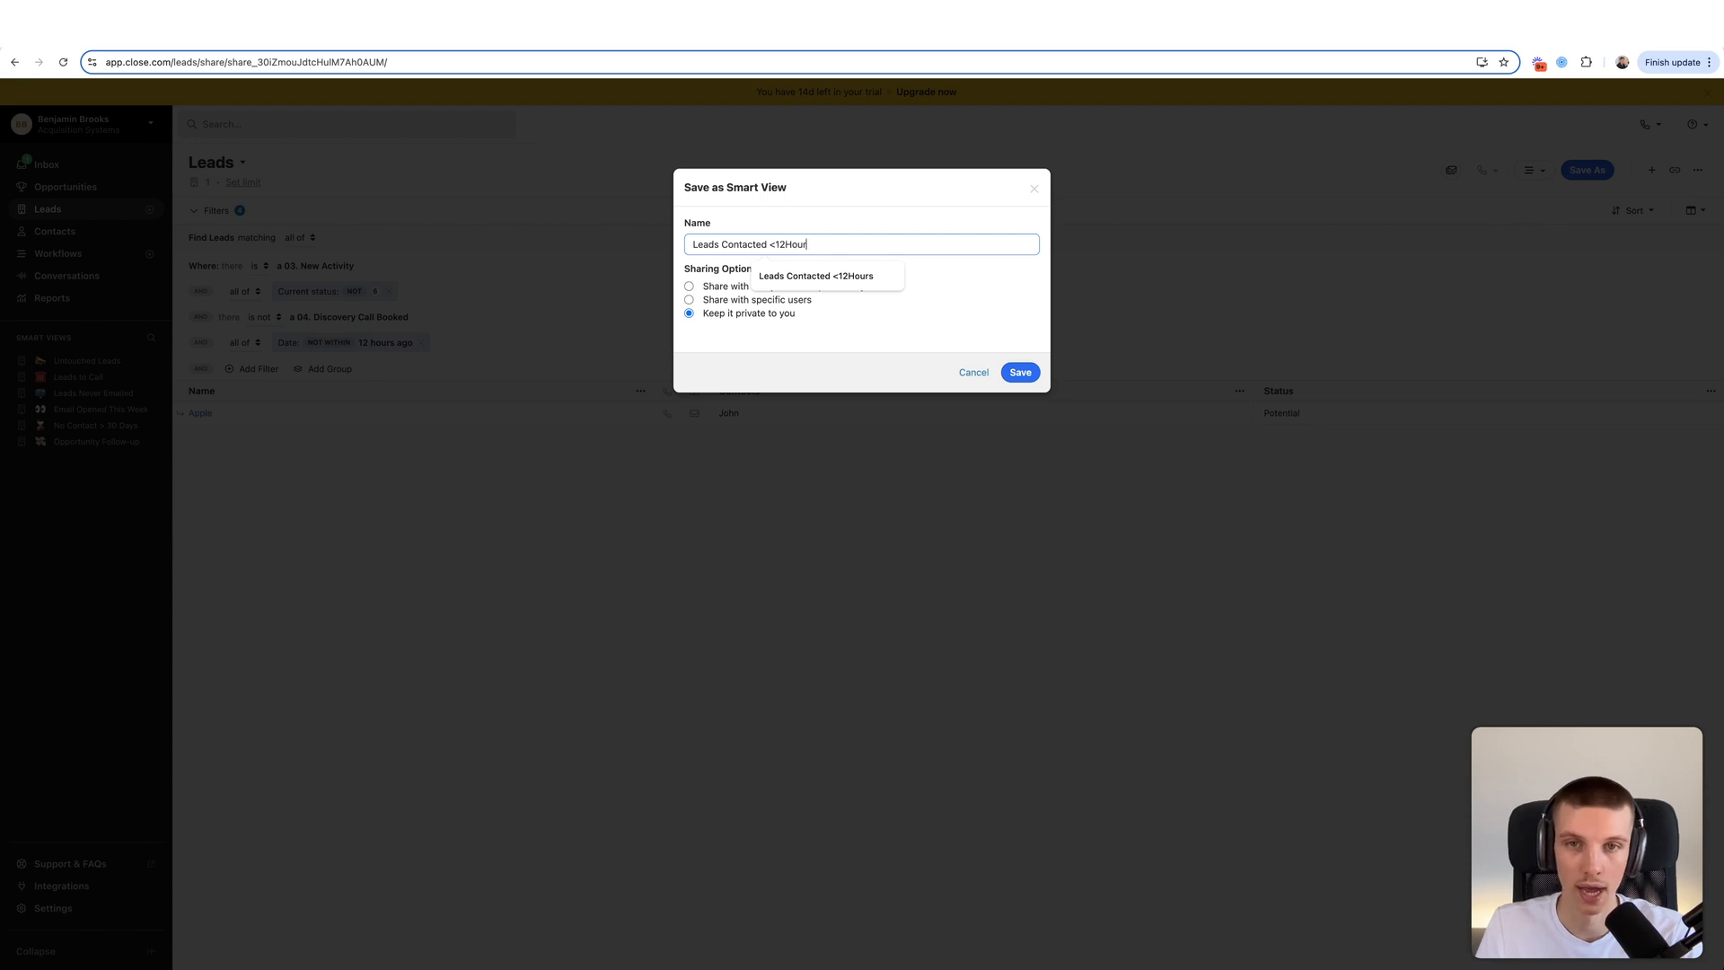
pyautogui.write('s Ago')
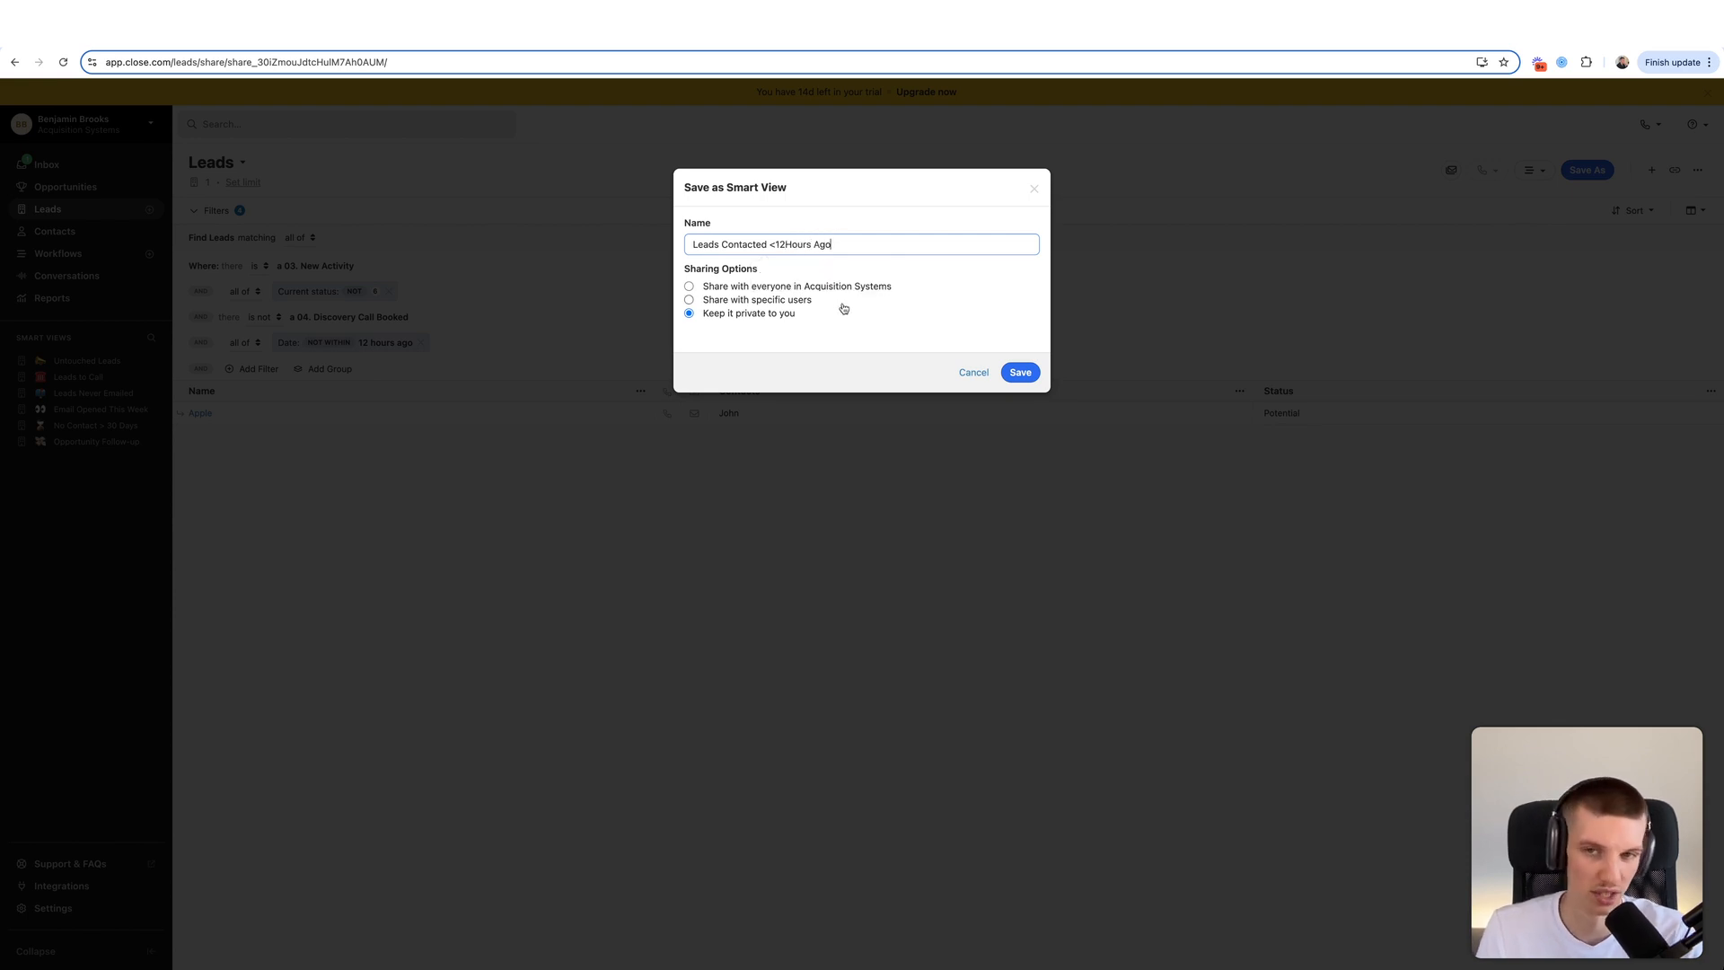
pyautogui.moveTo(701, 269); pyautogui.dragTo(779, 267)
pyautogui.click(778, 268)
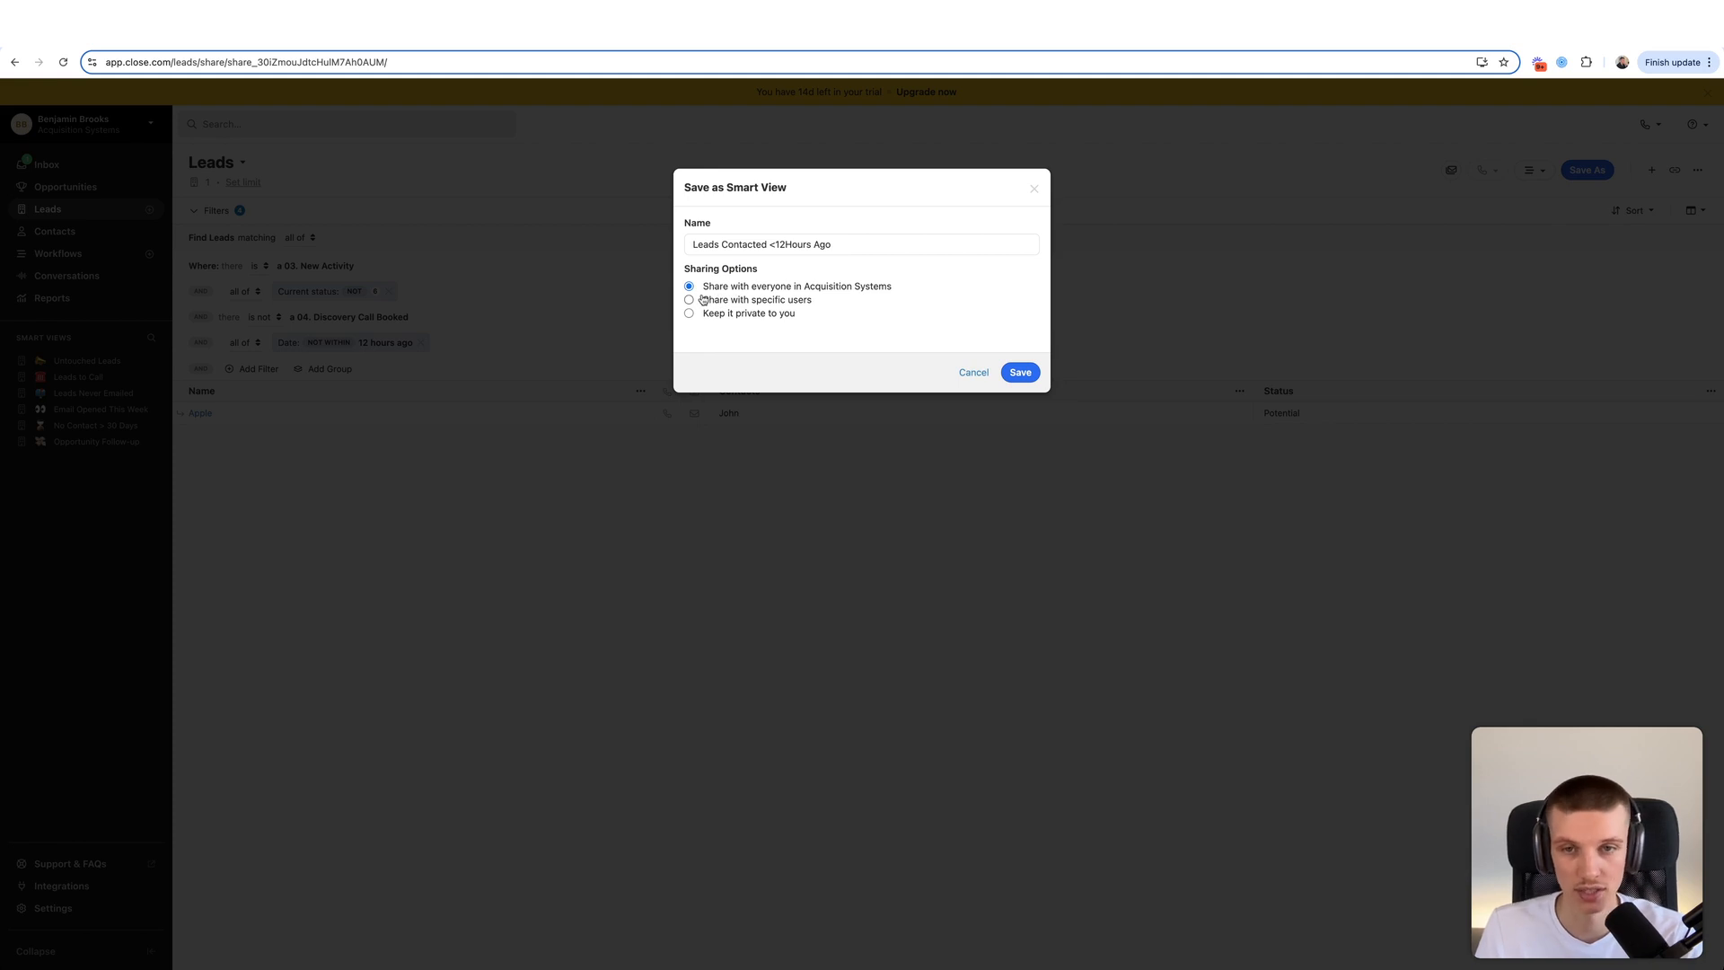
pyautogui.click(703, 299)
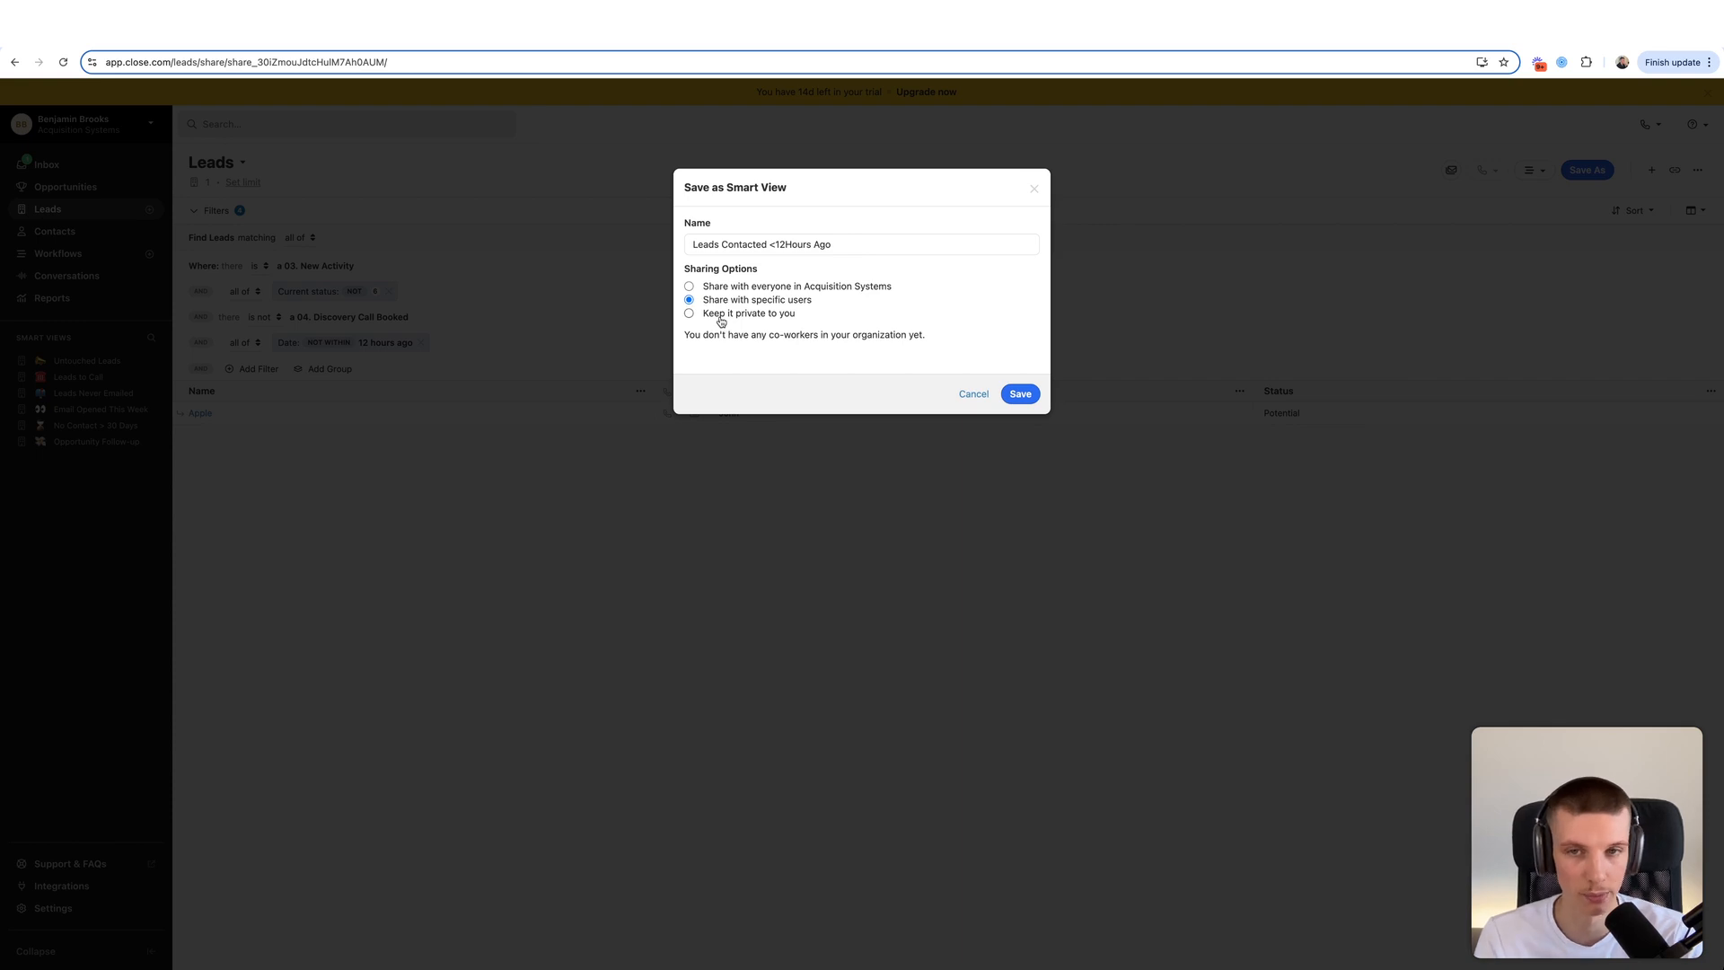
pyautogui.click(719, 316)
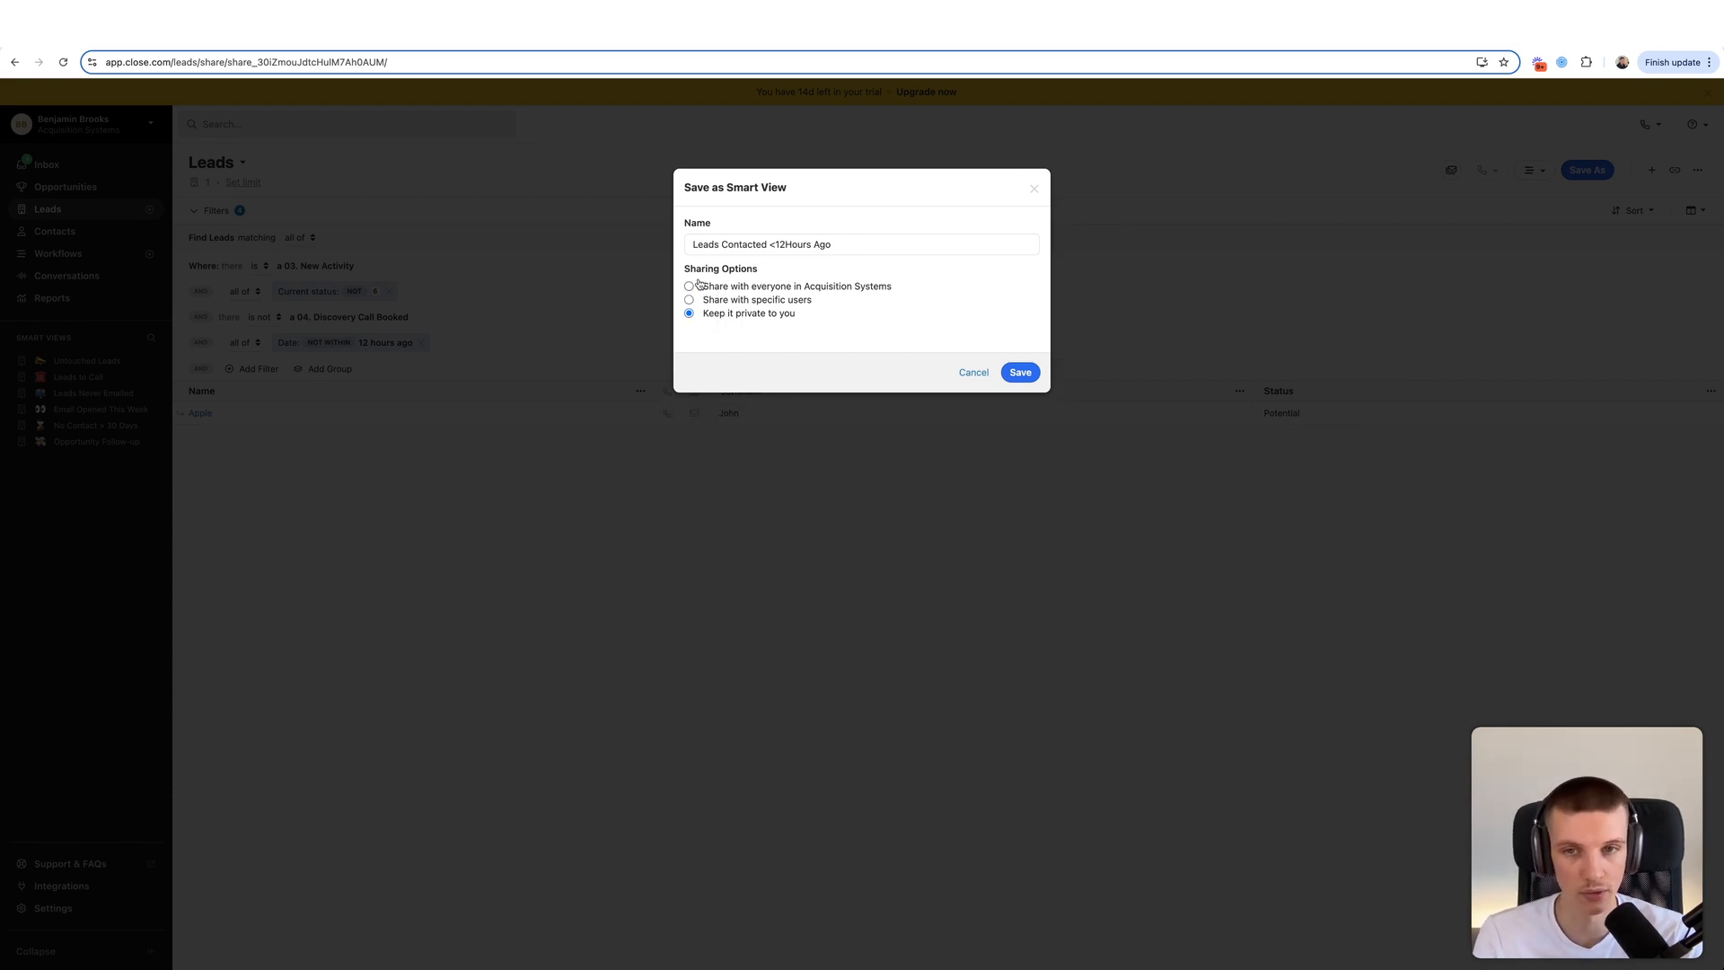
pyautogui.click(782, 287)
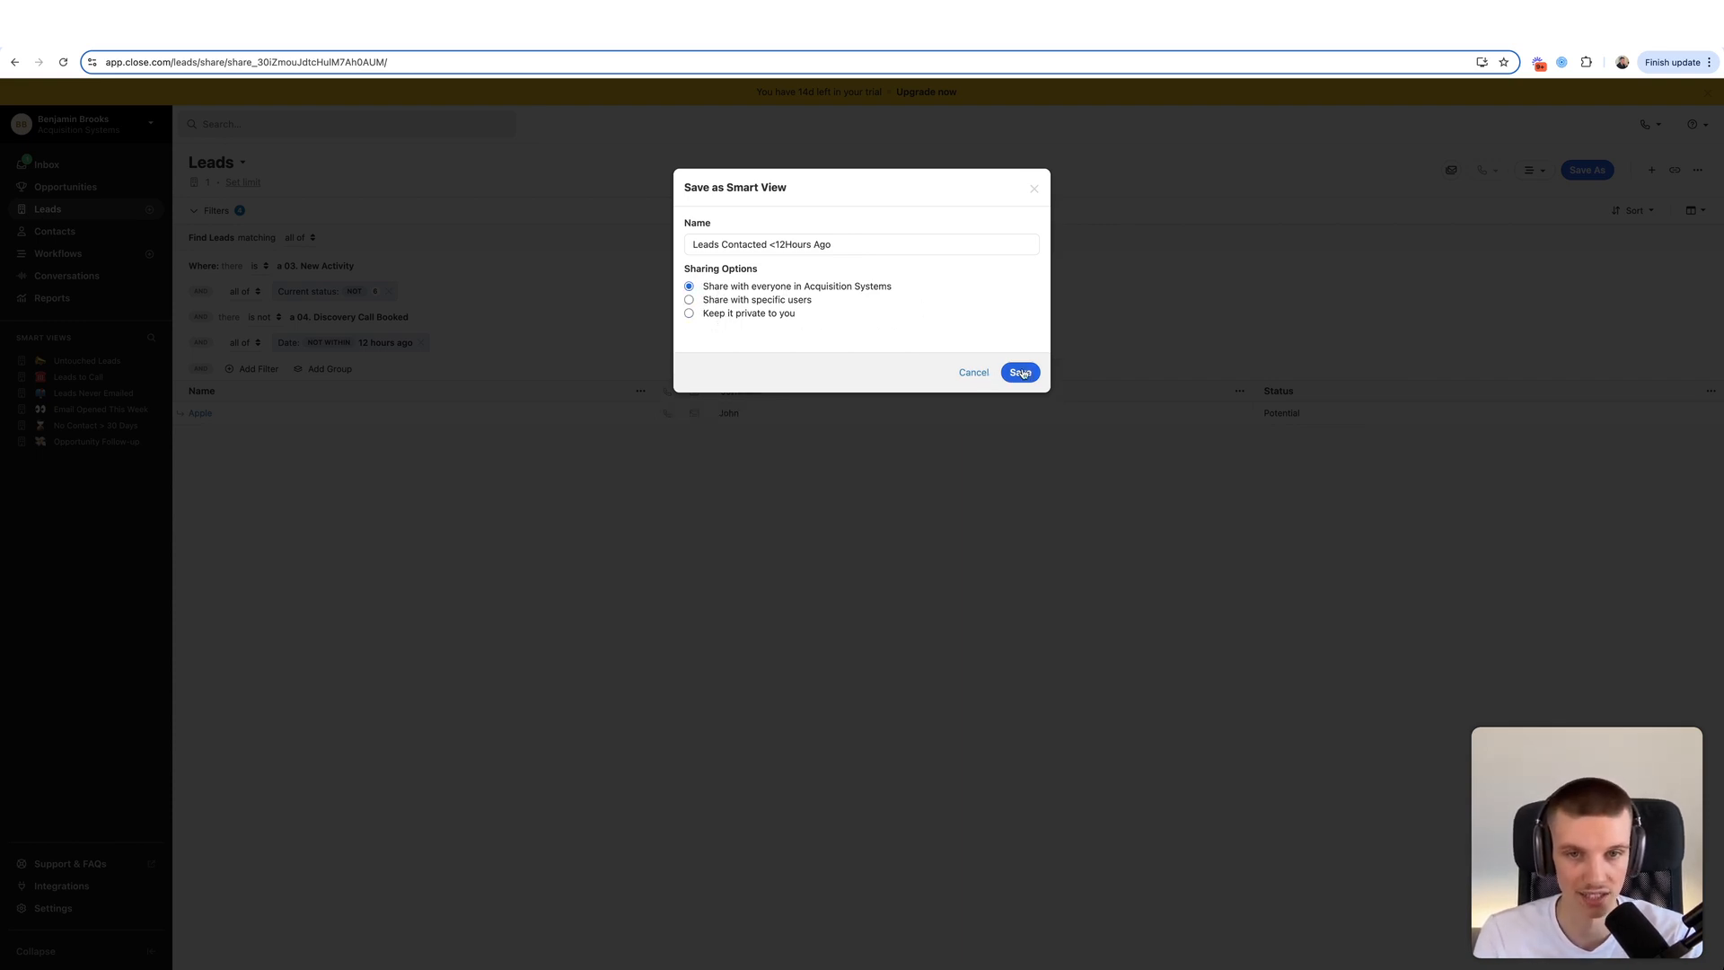
pyautogui.click(1019, 371)
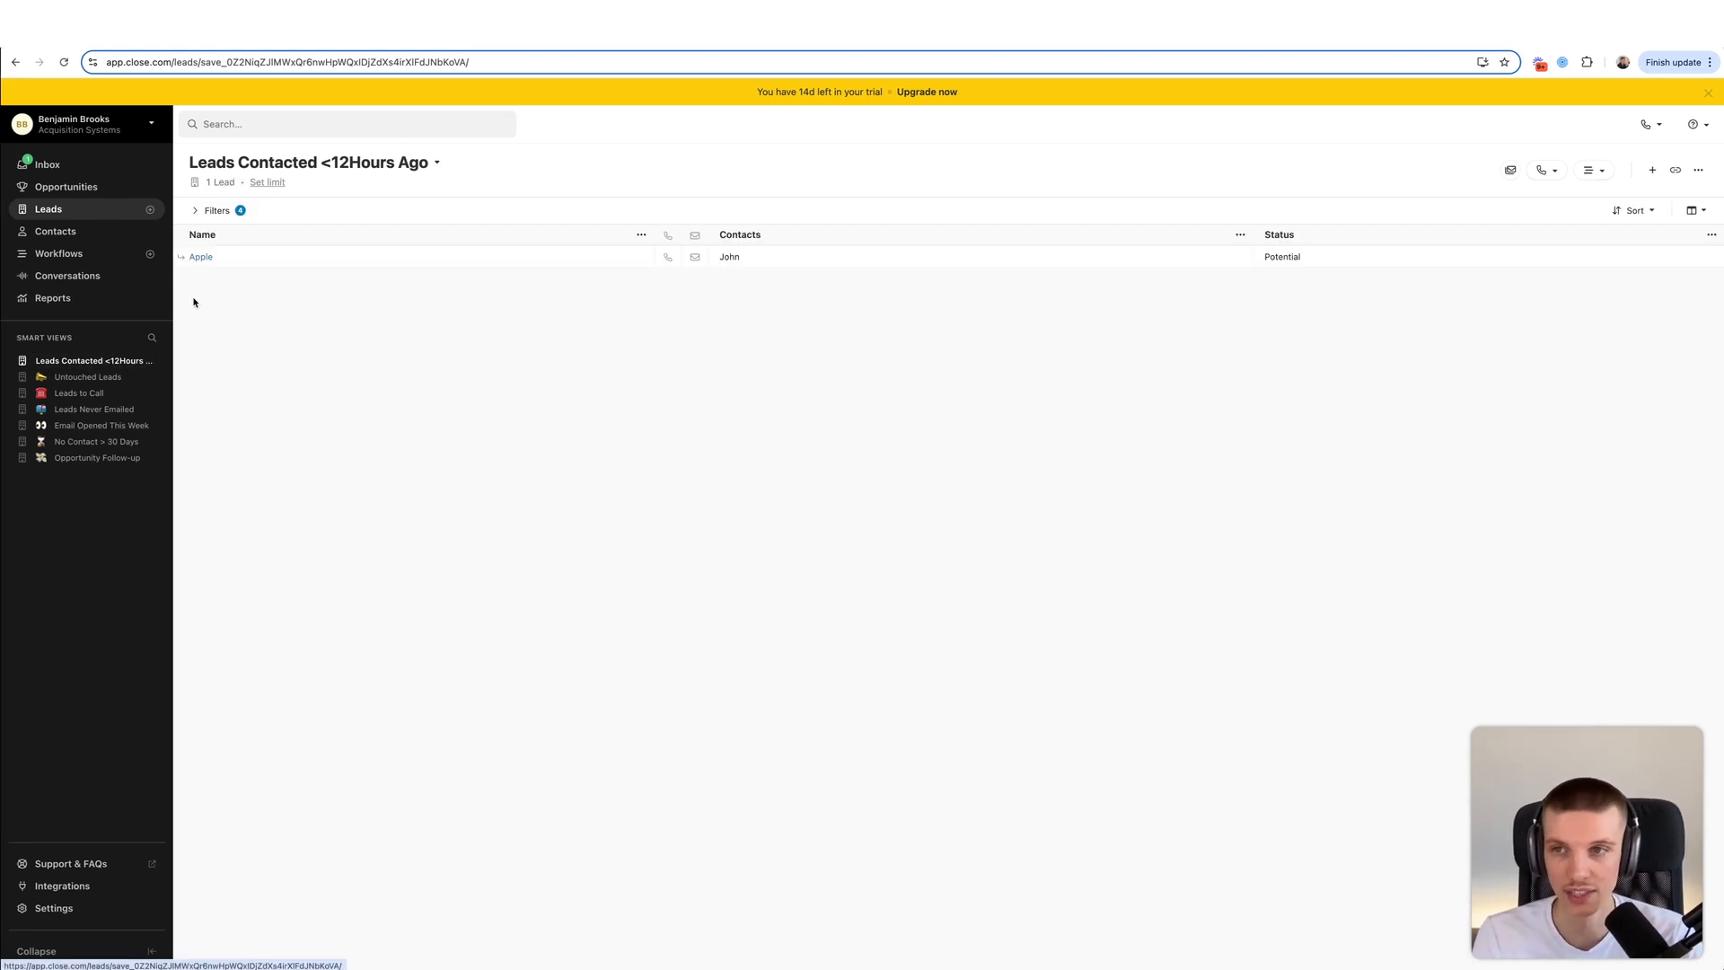
pyautogui.click(237, 210)
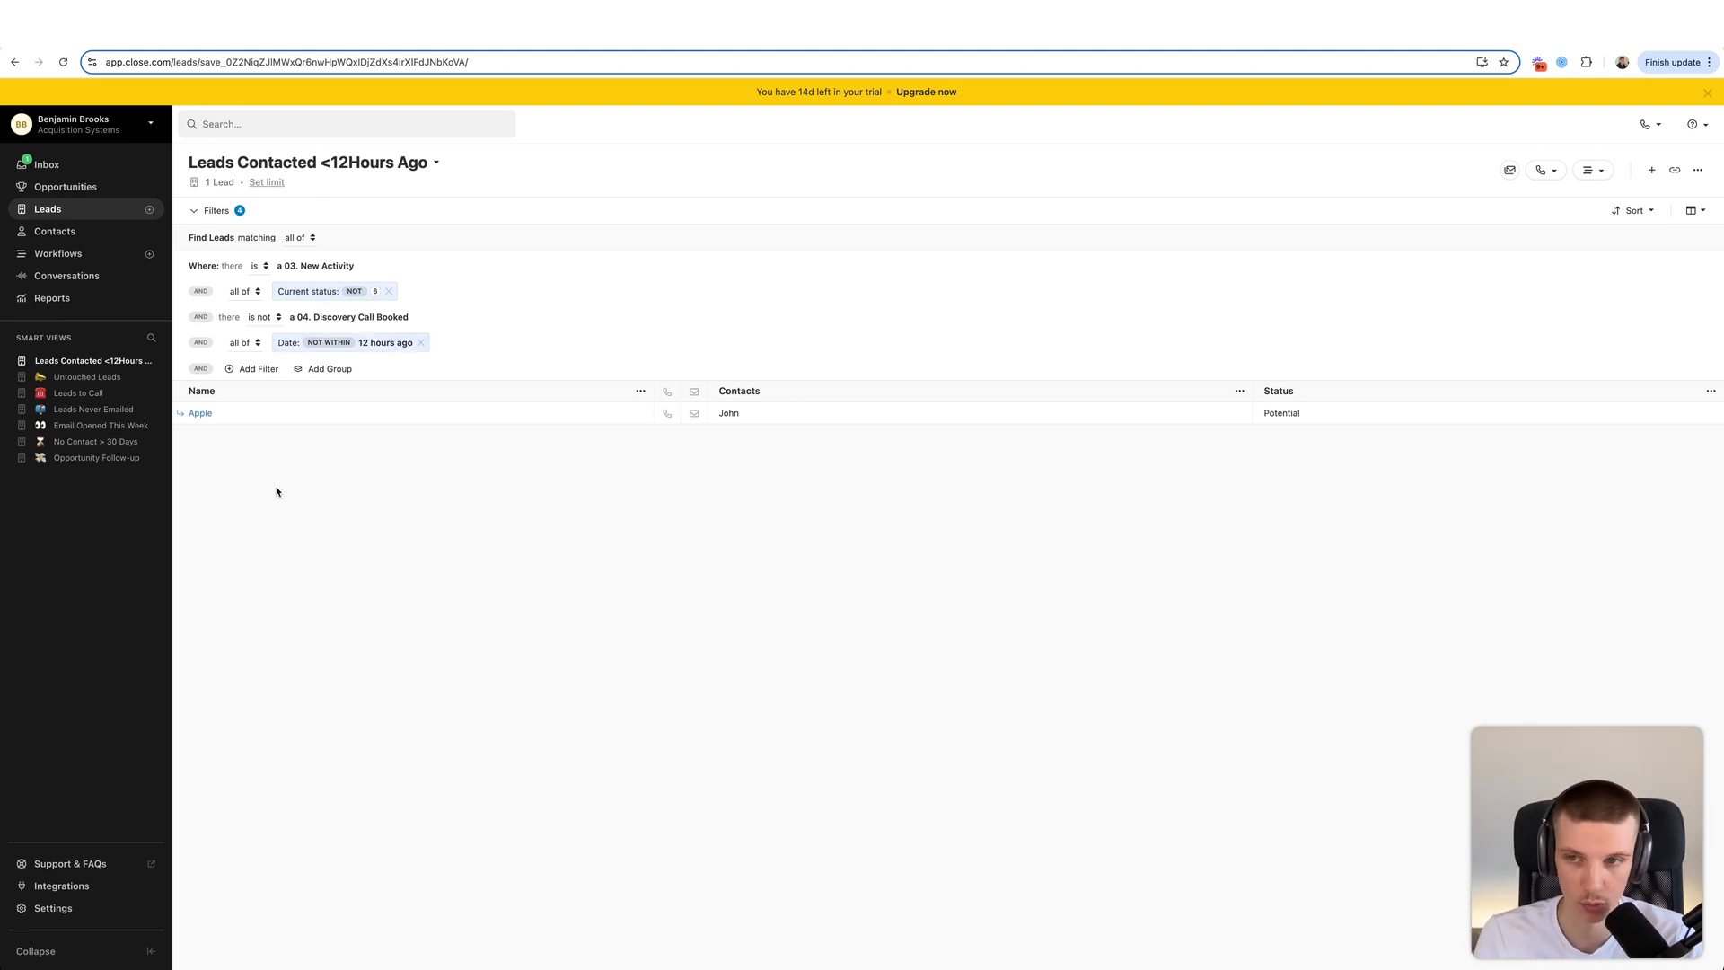
pyautogui.click(416, 412)
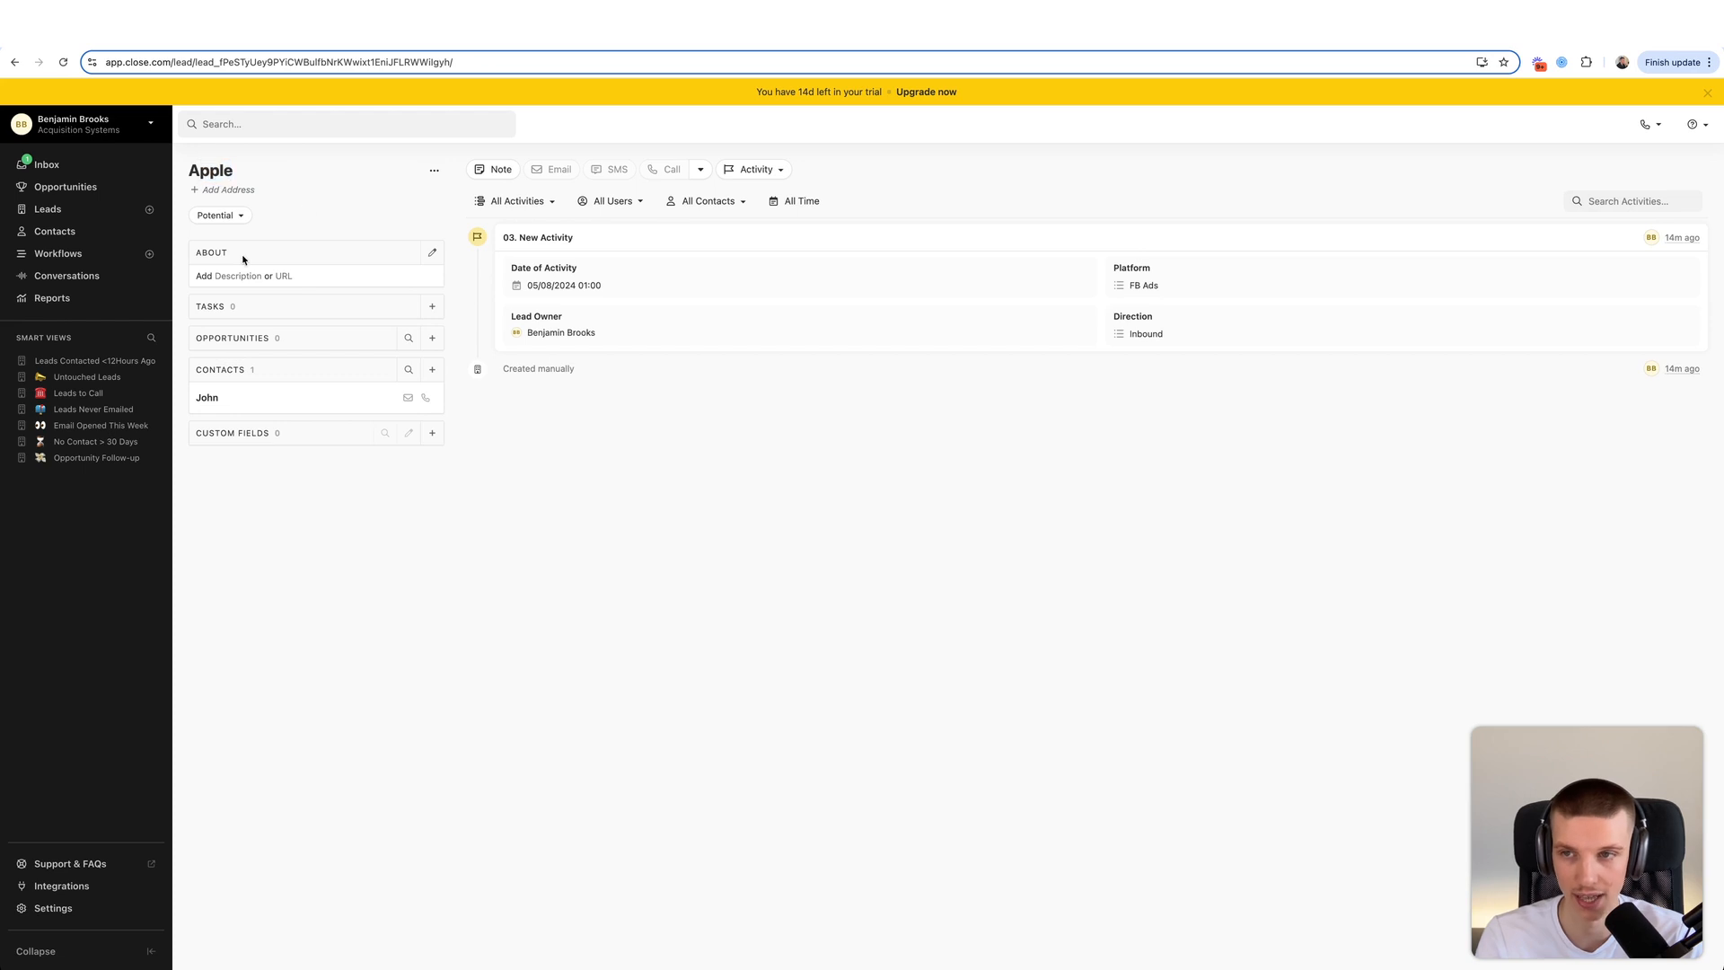
pyautogui.moveTo(499, 231); pyautogui.dragTo(790, 440)
pyautogui.click(790, 440)
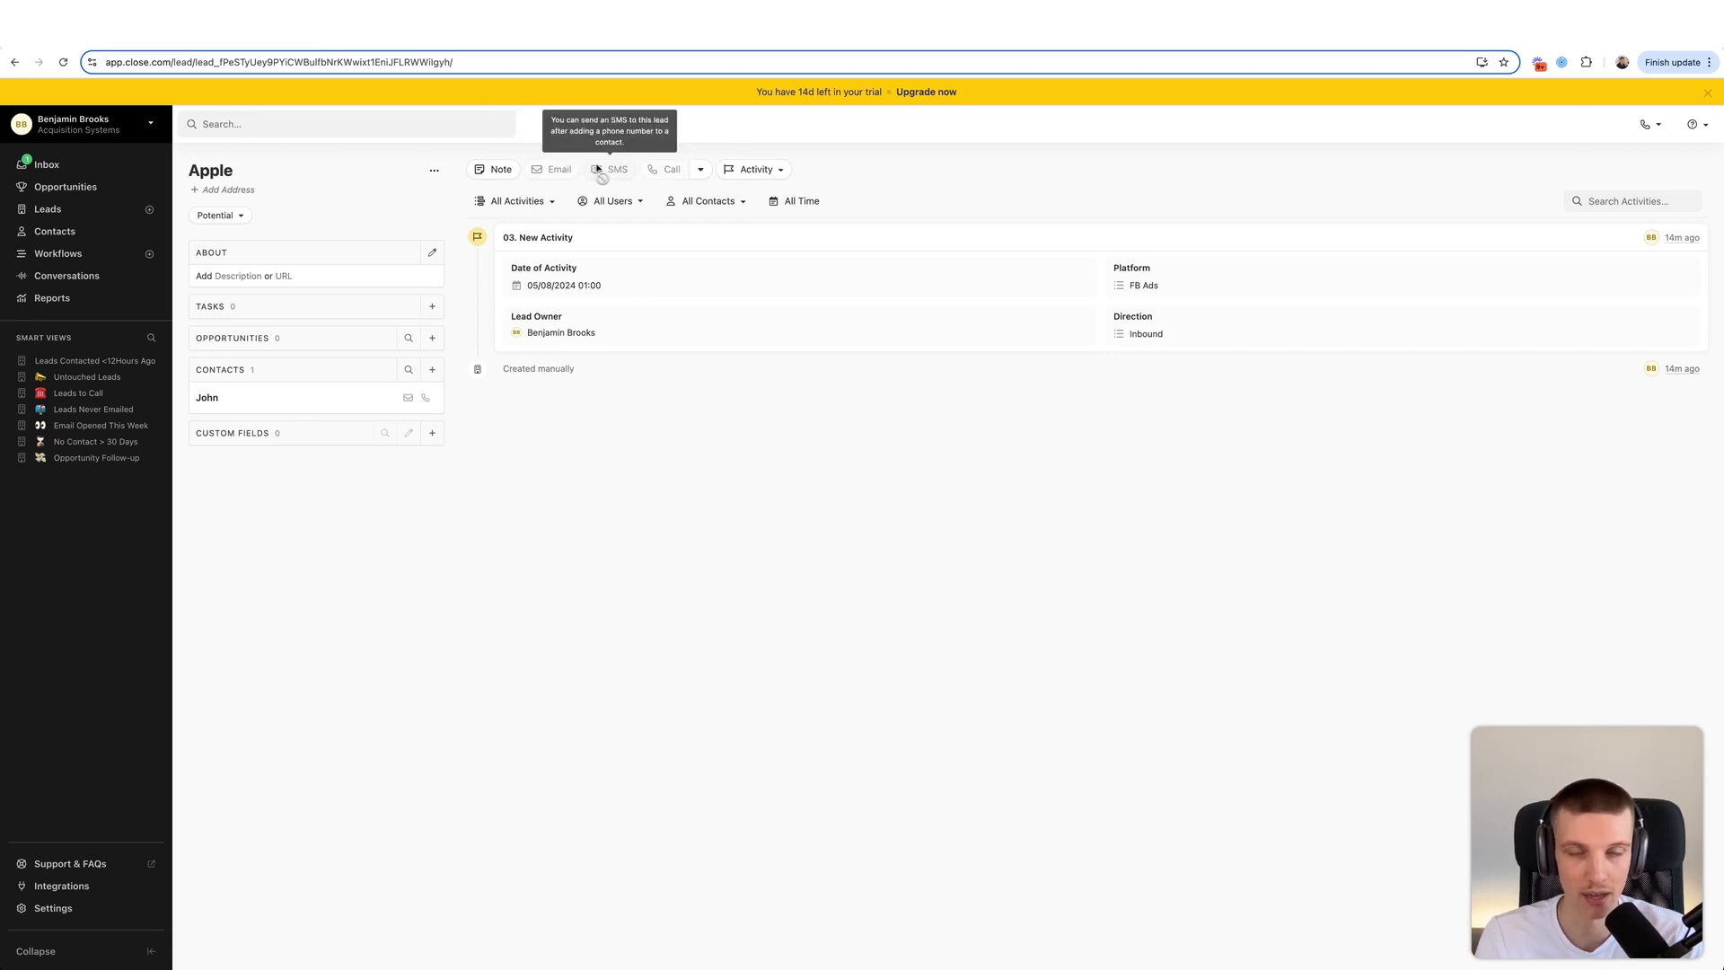
pyautogui.click(90, 360)
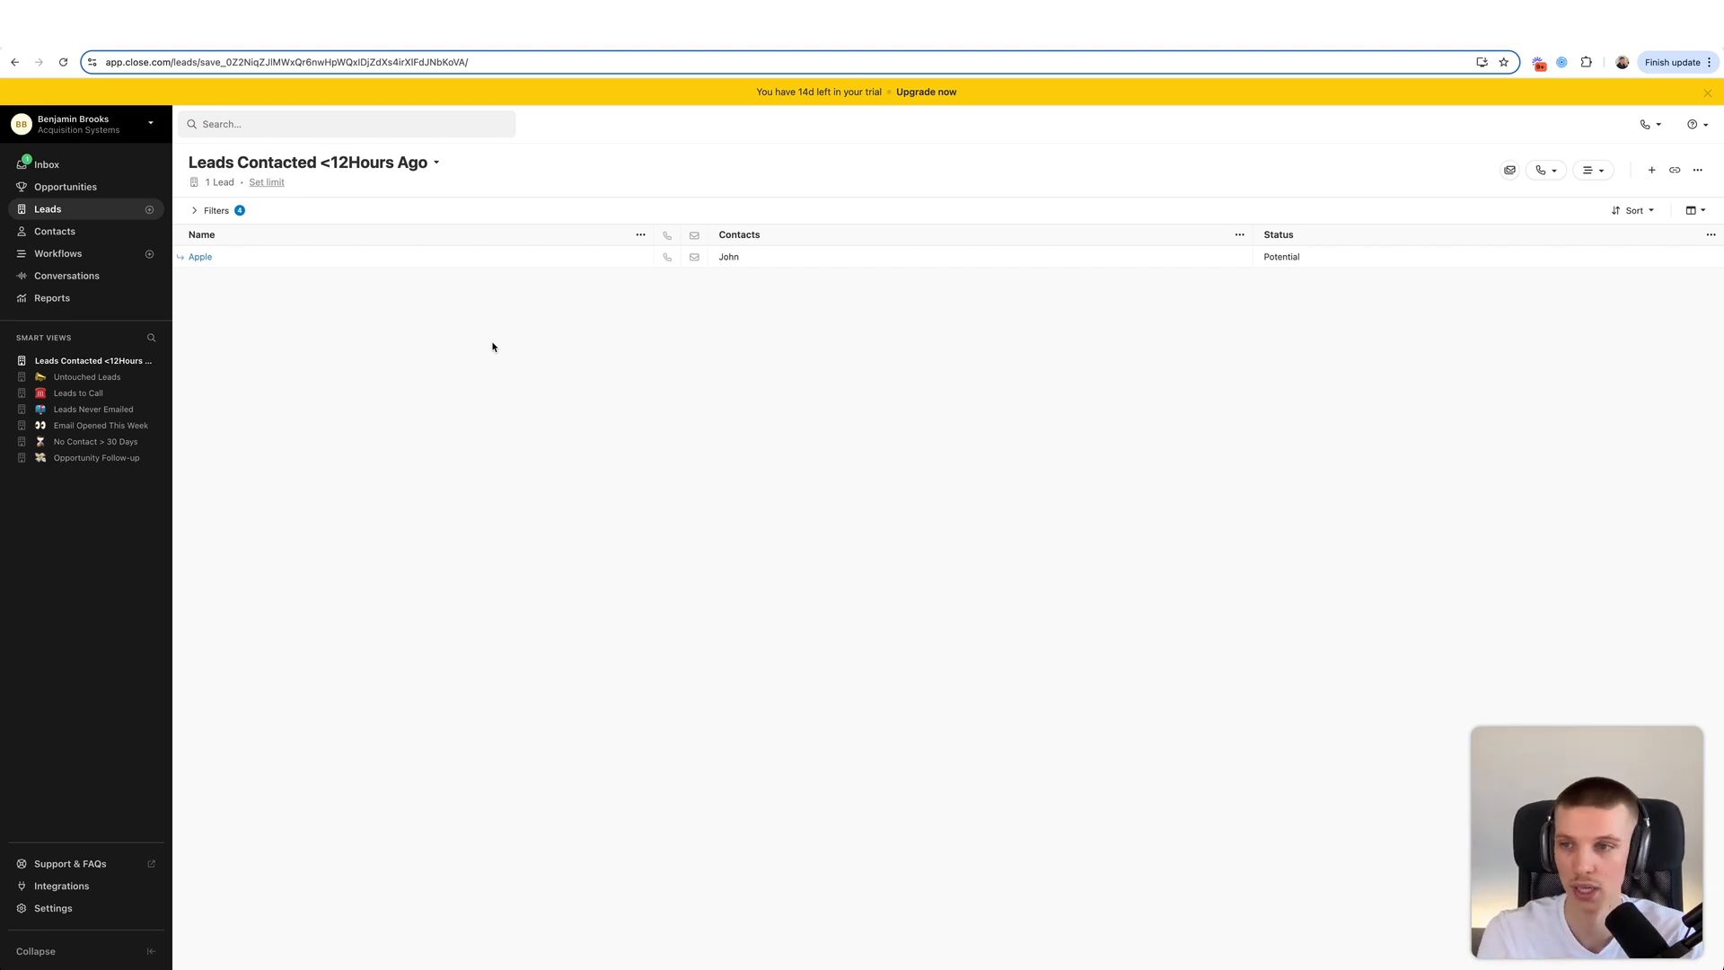
pyautogui.press('super+Tab')
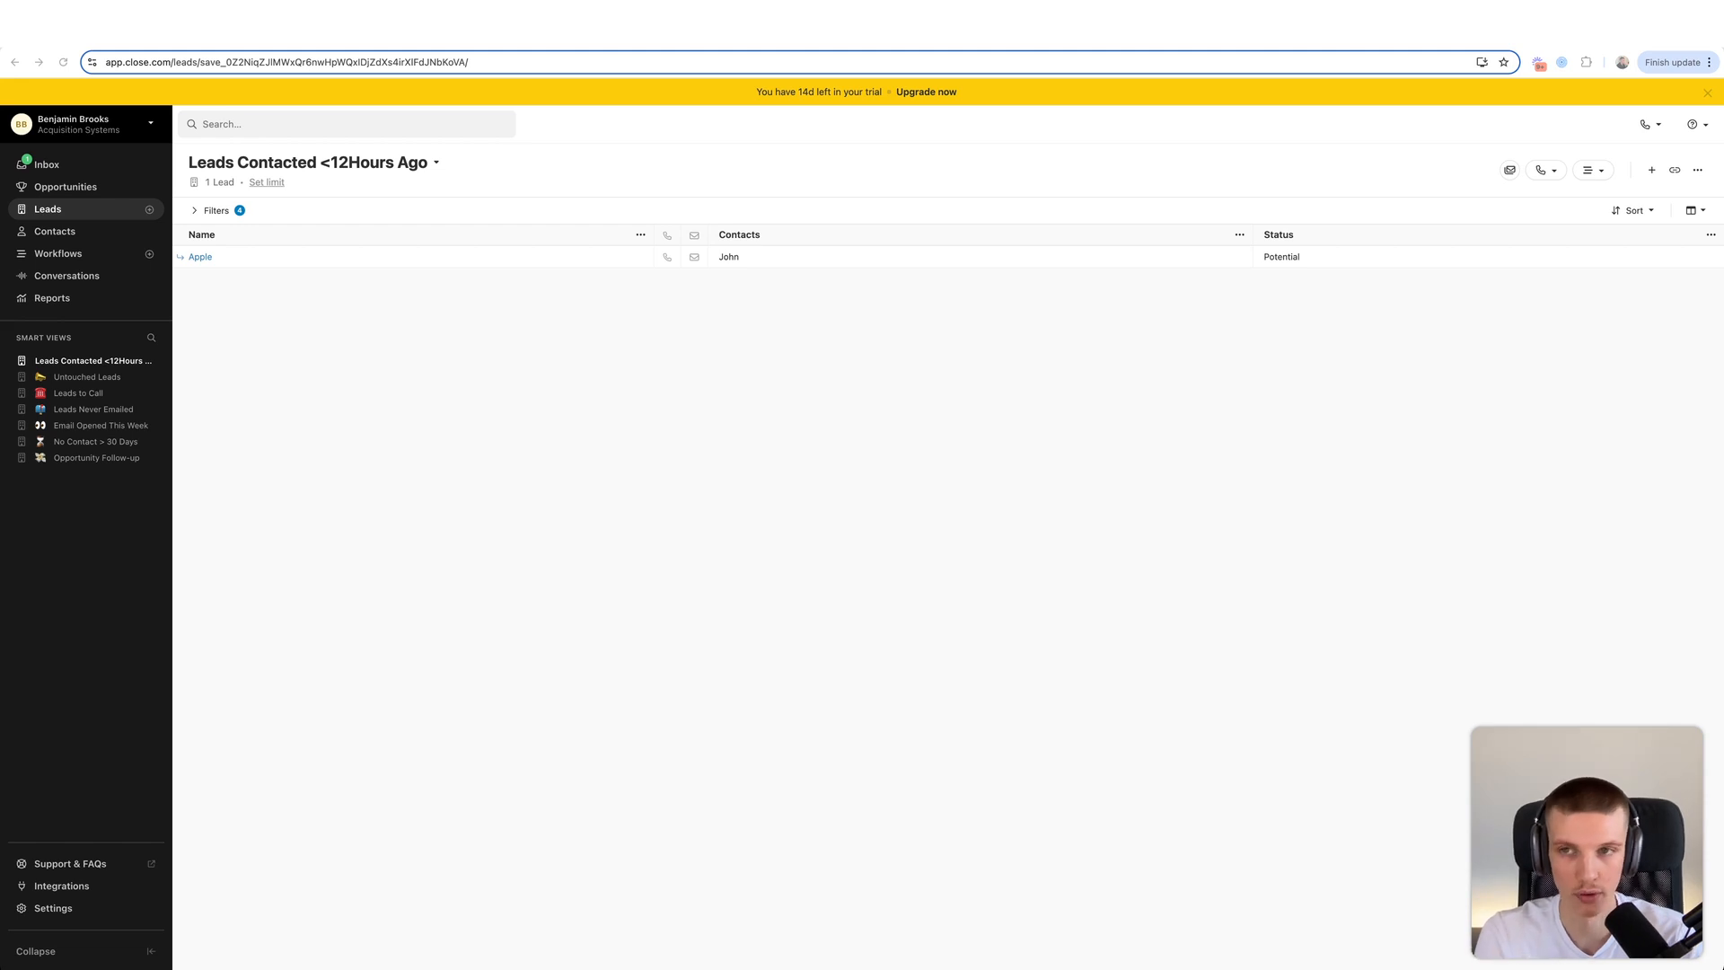
# - Filter all Leads to a 04. Discovery Call Booked activity with Date of Call Tomorrow
pyautogui.click(54, 208)
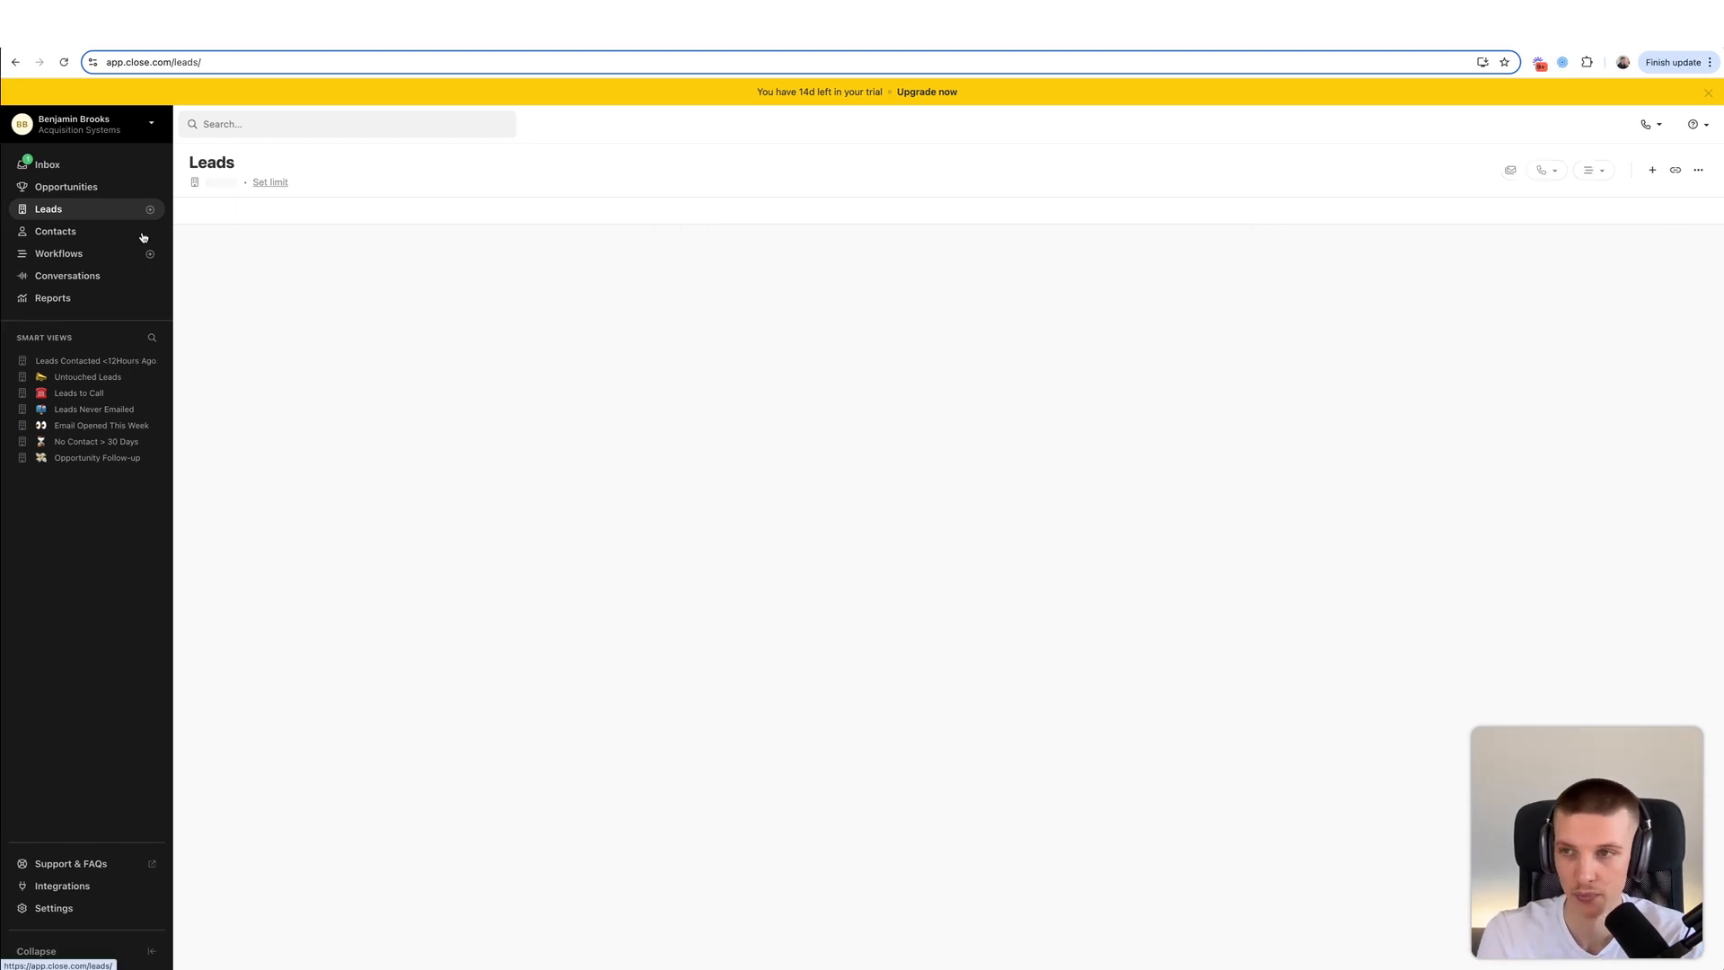
pyautogui.click(220, 211)
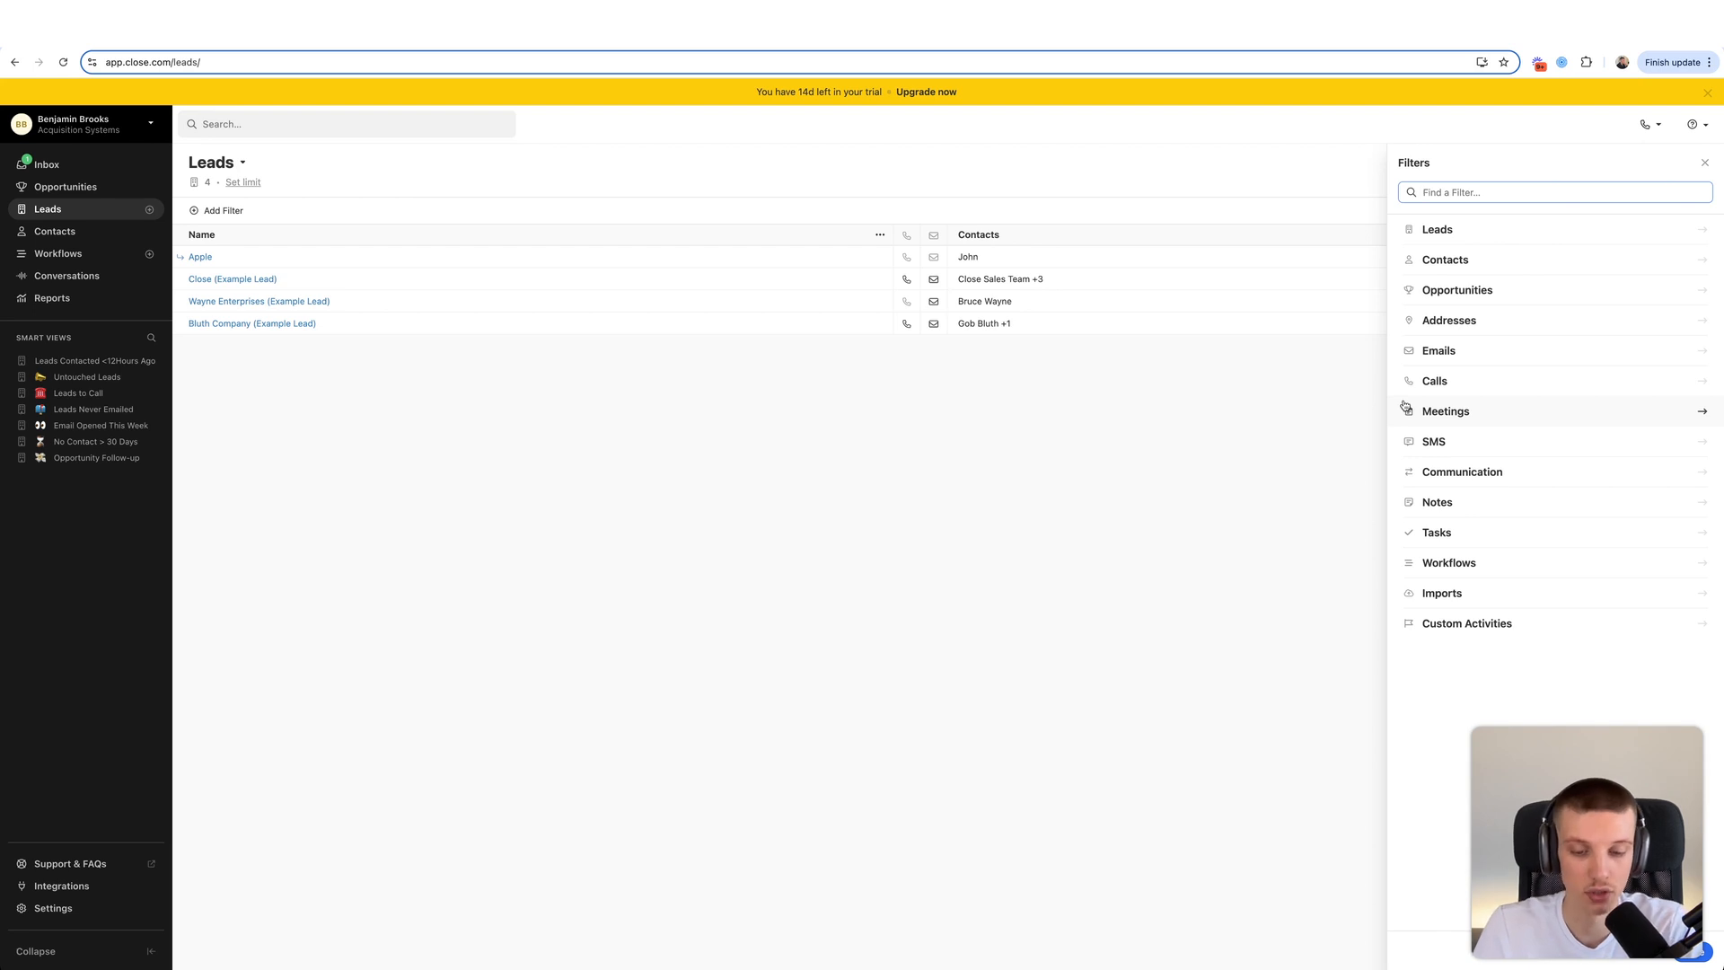
pyautogui.click(1478, 626)
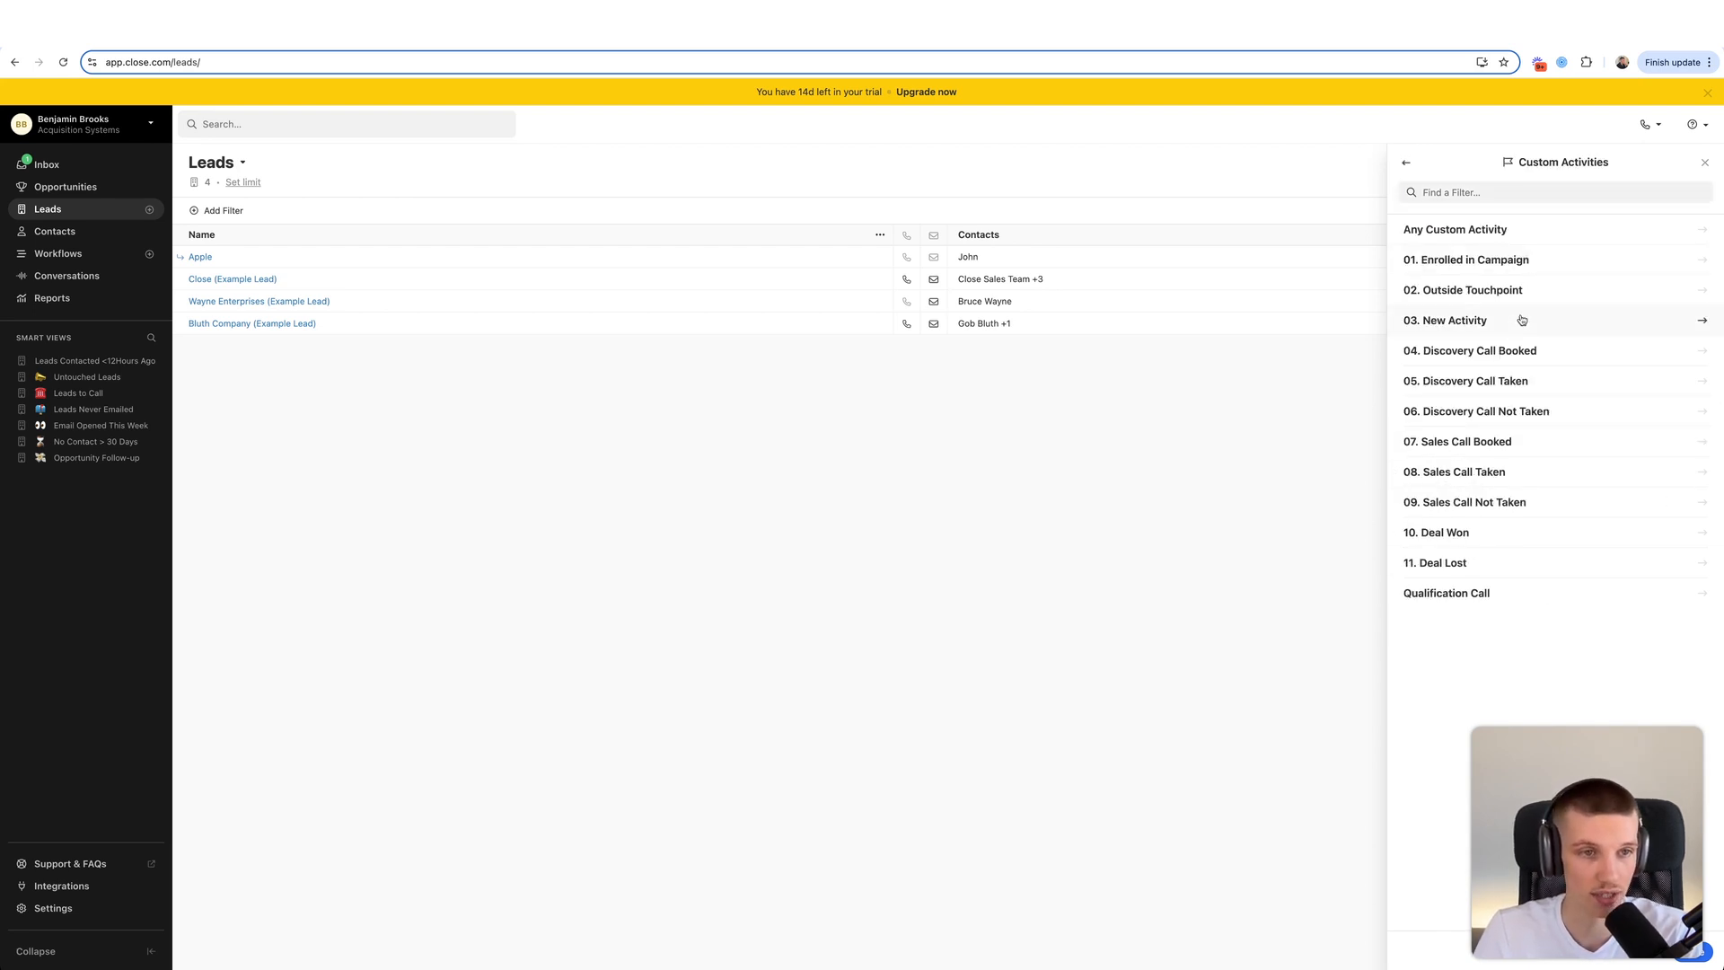
pyautogui.click(1506, 363)
pyautogui.click(1523, 260)
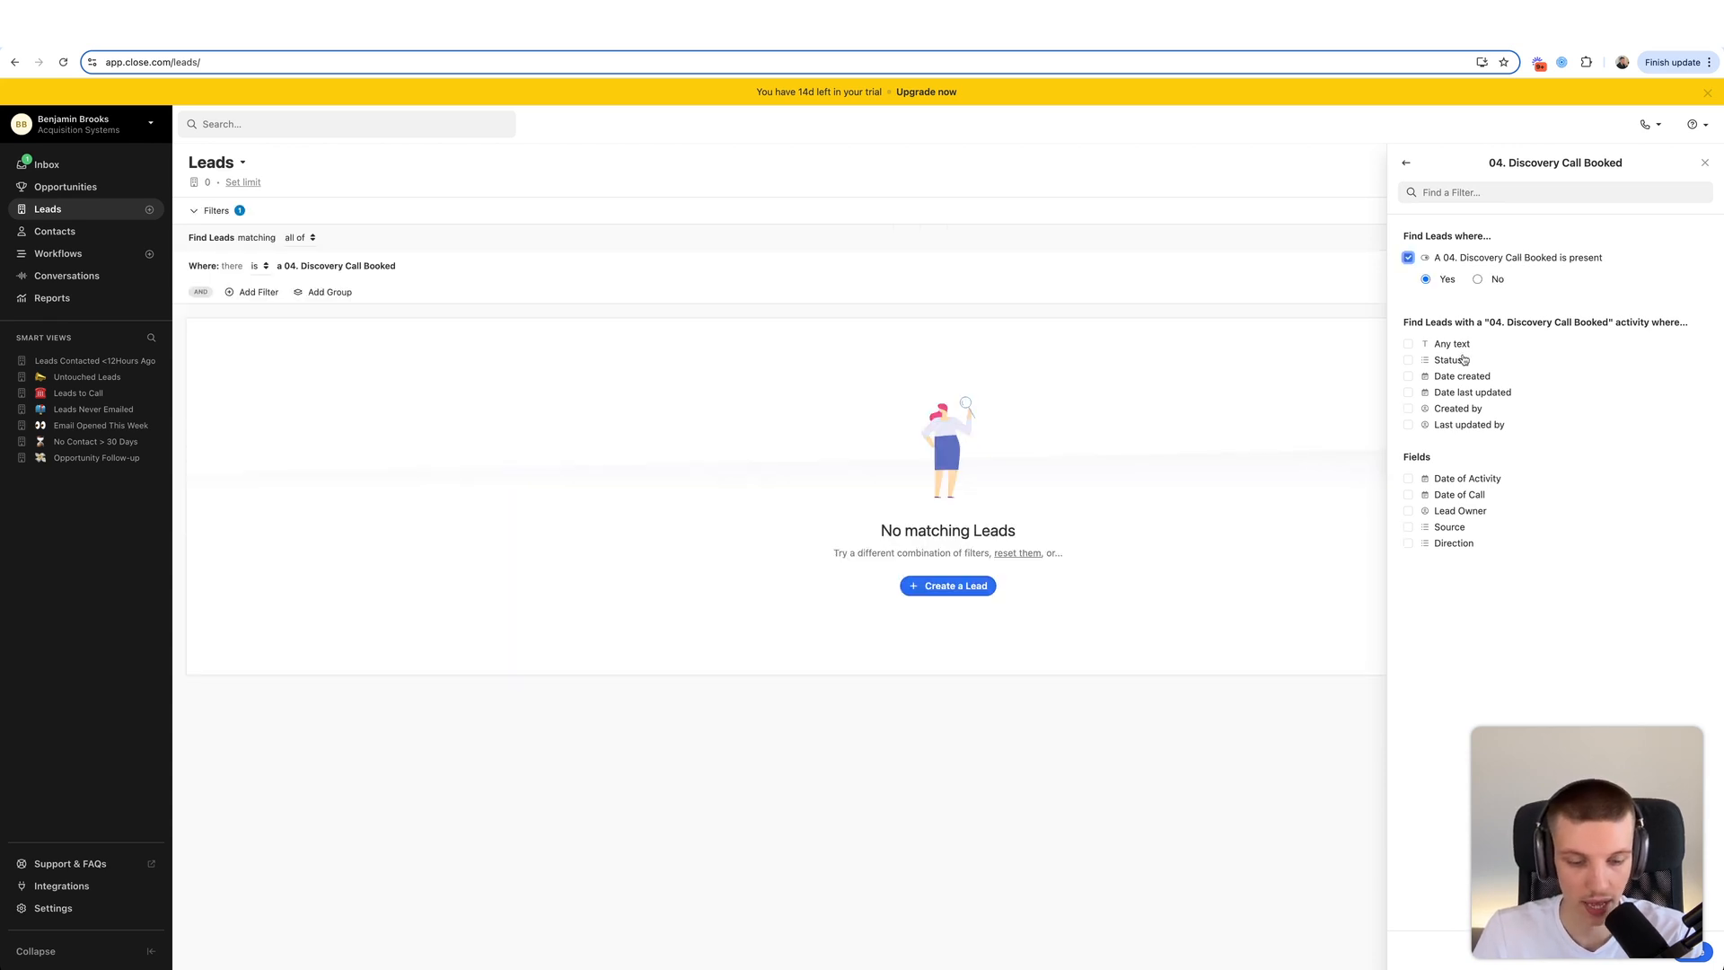
pyautogui.click(1439, 493)
pyautogui.click(1485, 545)
pyautogui.click(1470, 594)
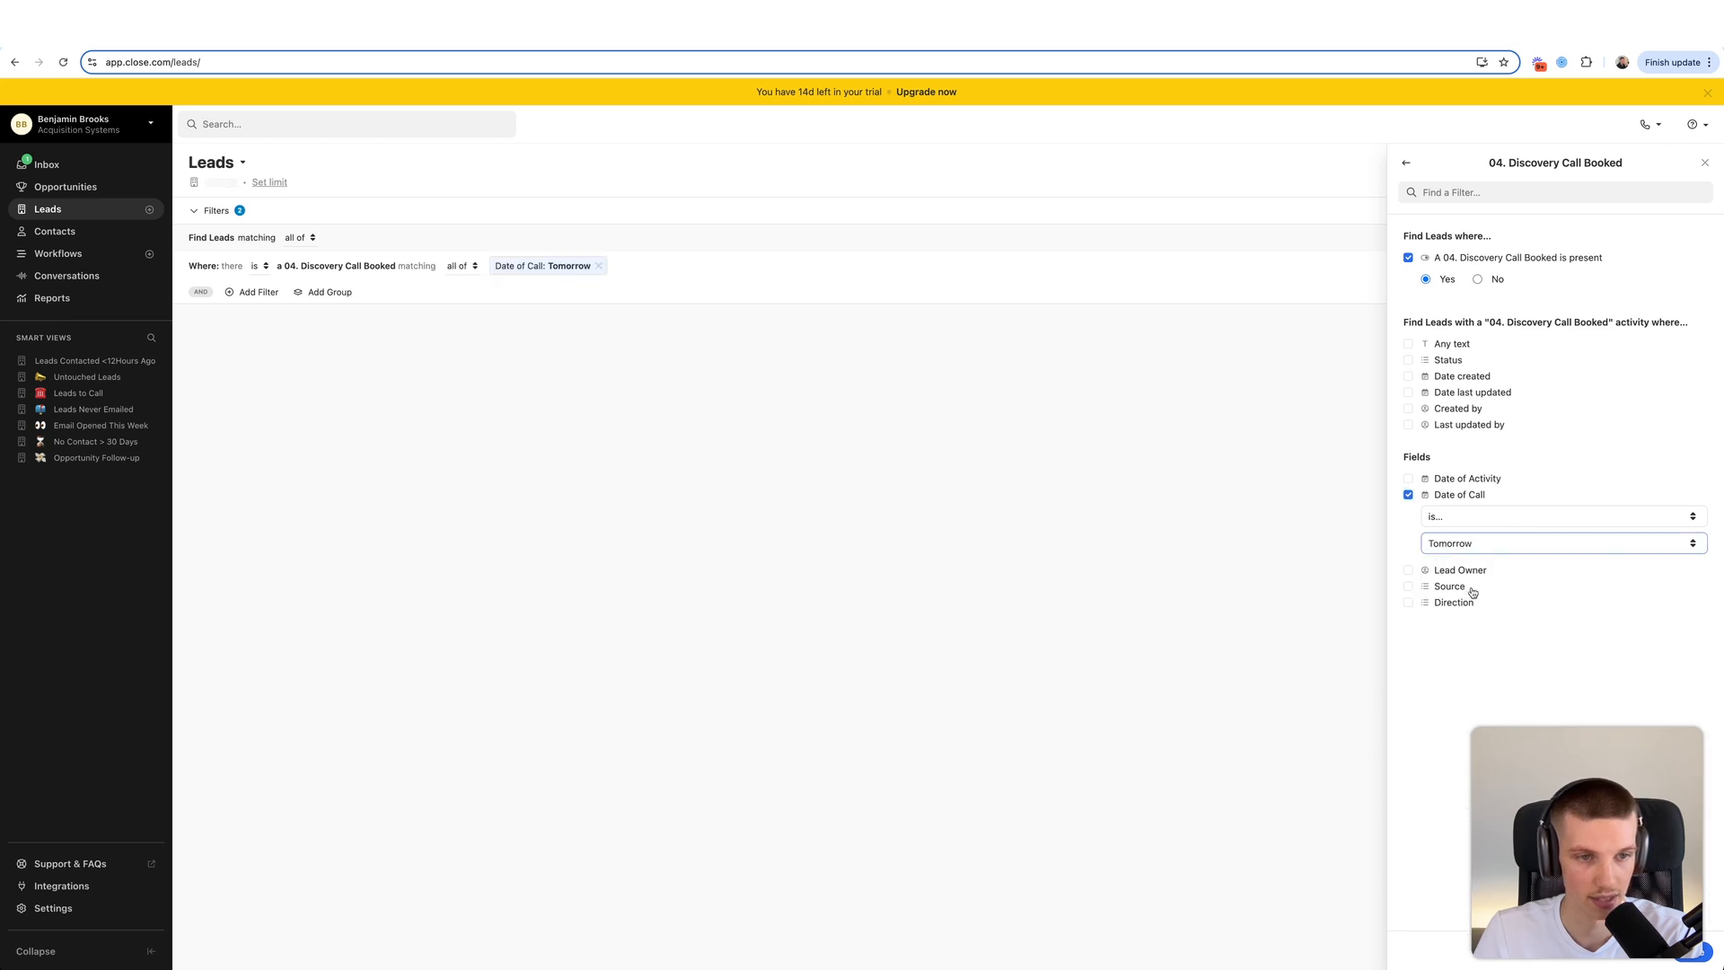
pyautogui.click(1693, 956)
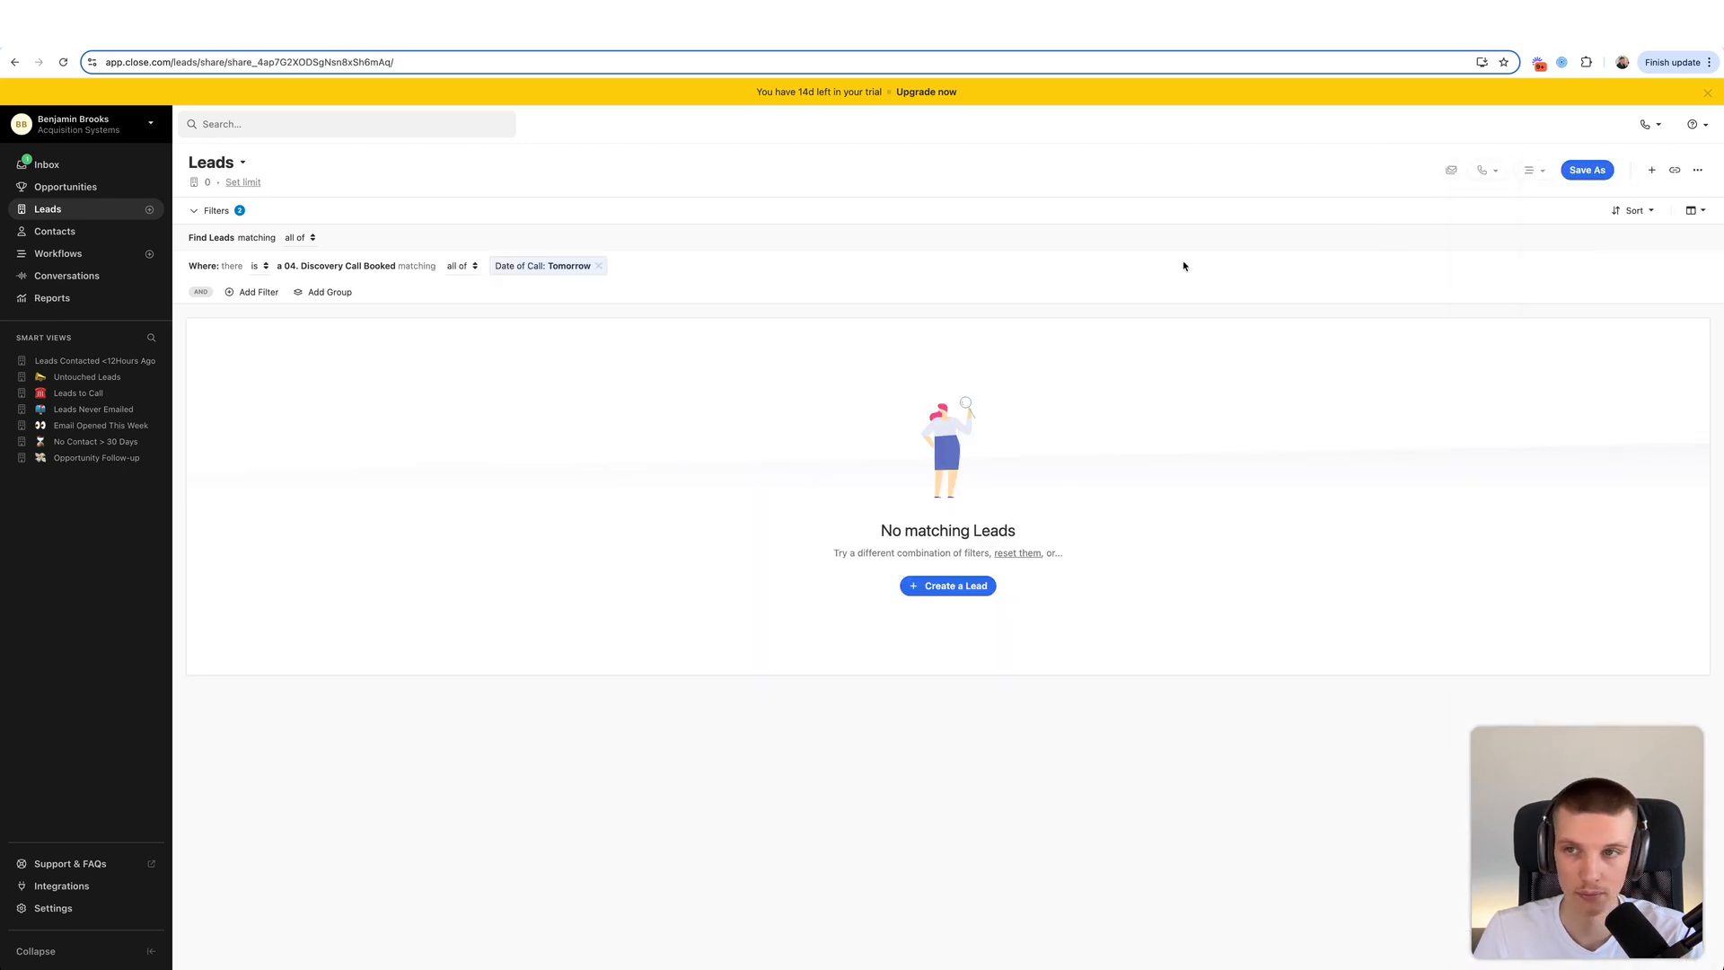
# - Change the Date of Call condition from Tomorrow to Today
pyautogui.click(574, 266)
pyautogui.click(1506, 323)
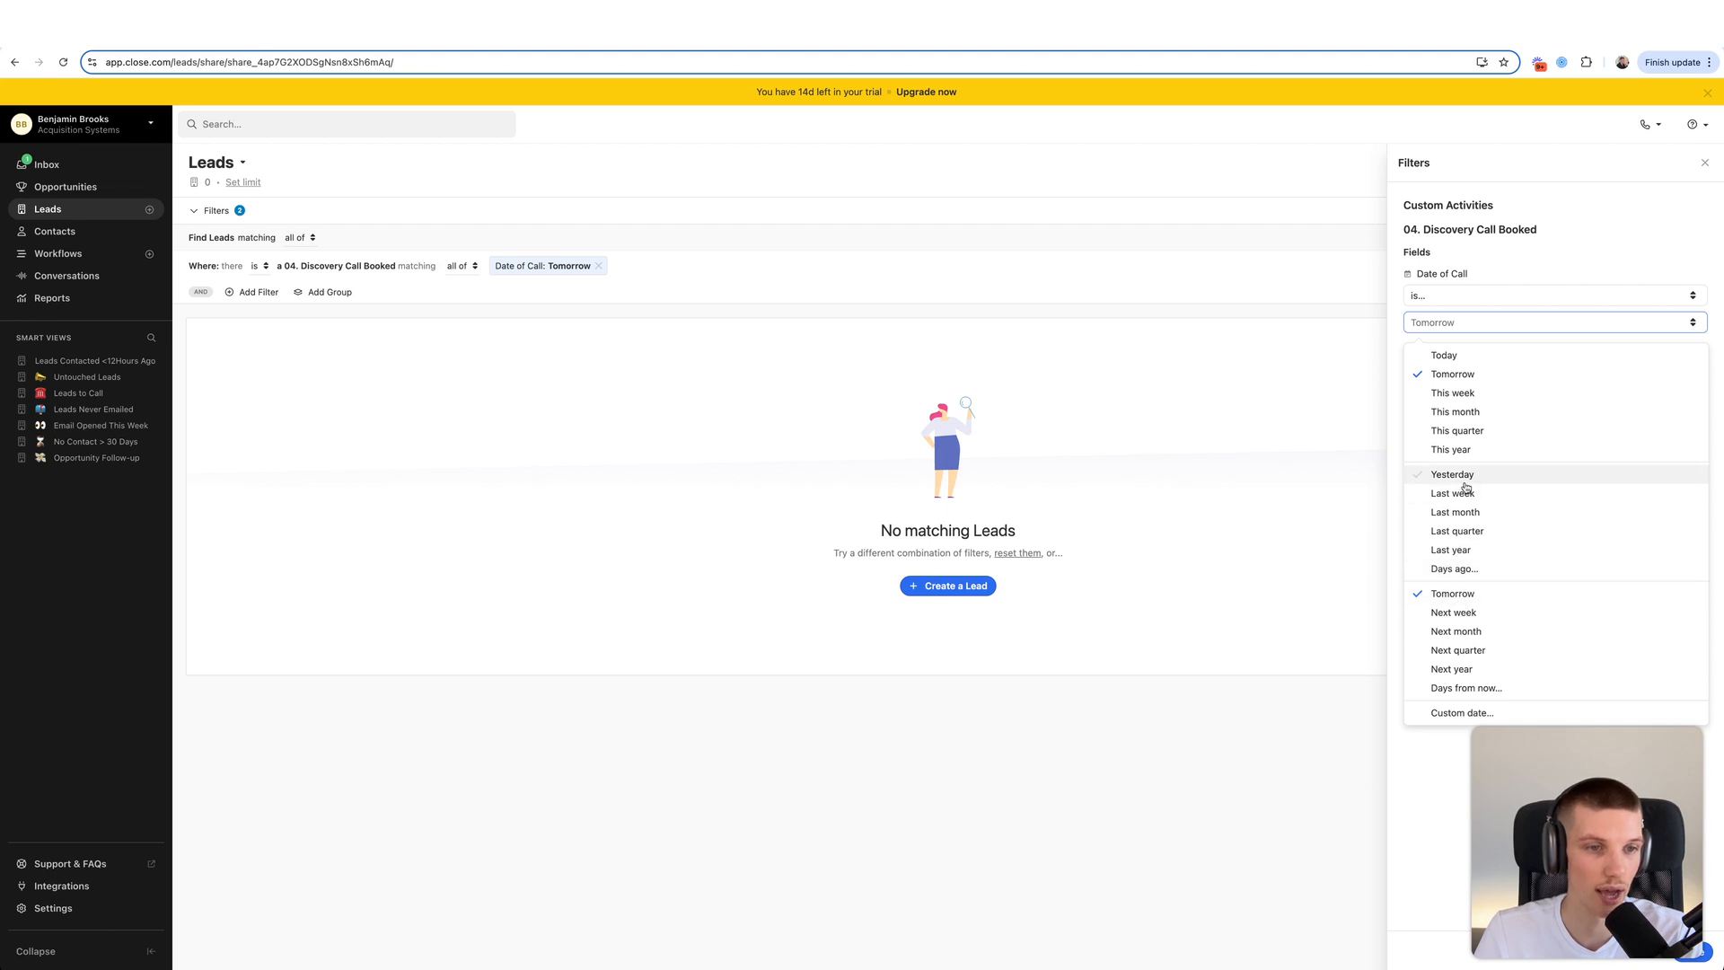
pyautogui.click(1444, 355)
pyautogui.click(1693, 955)
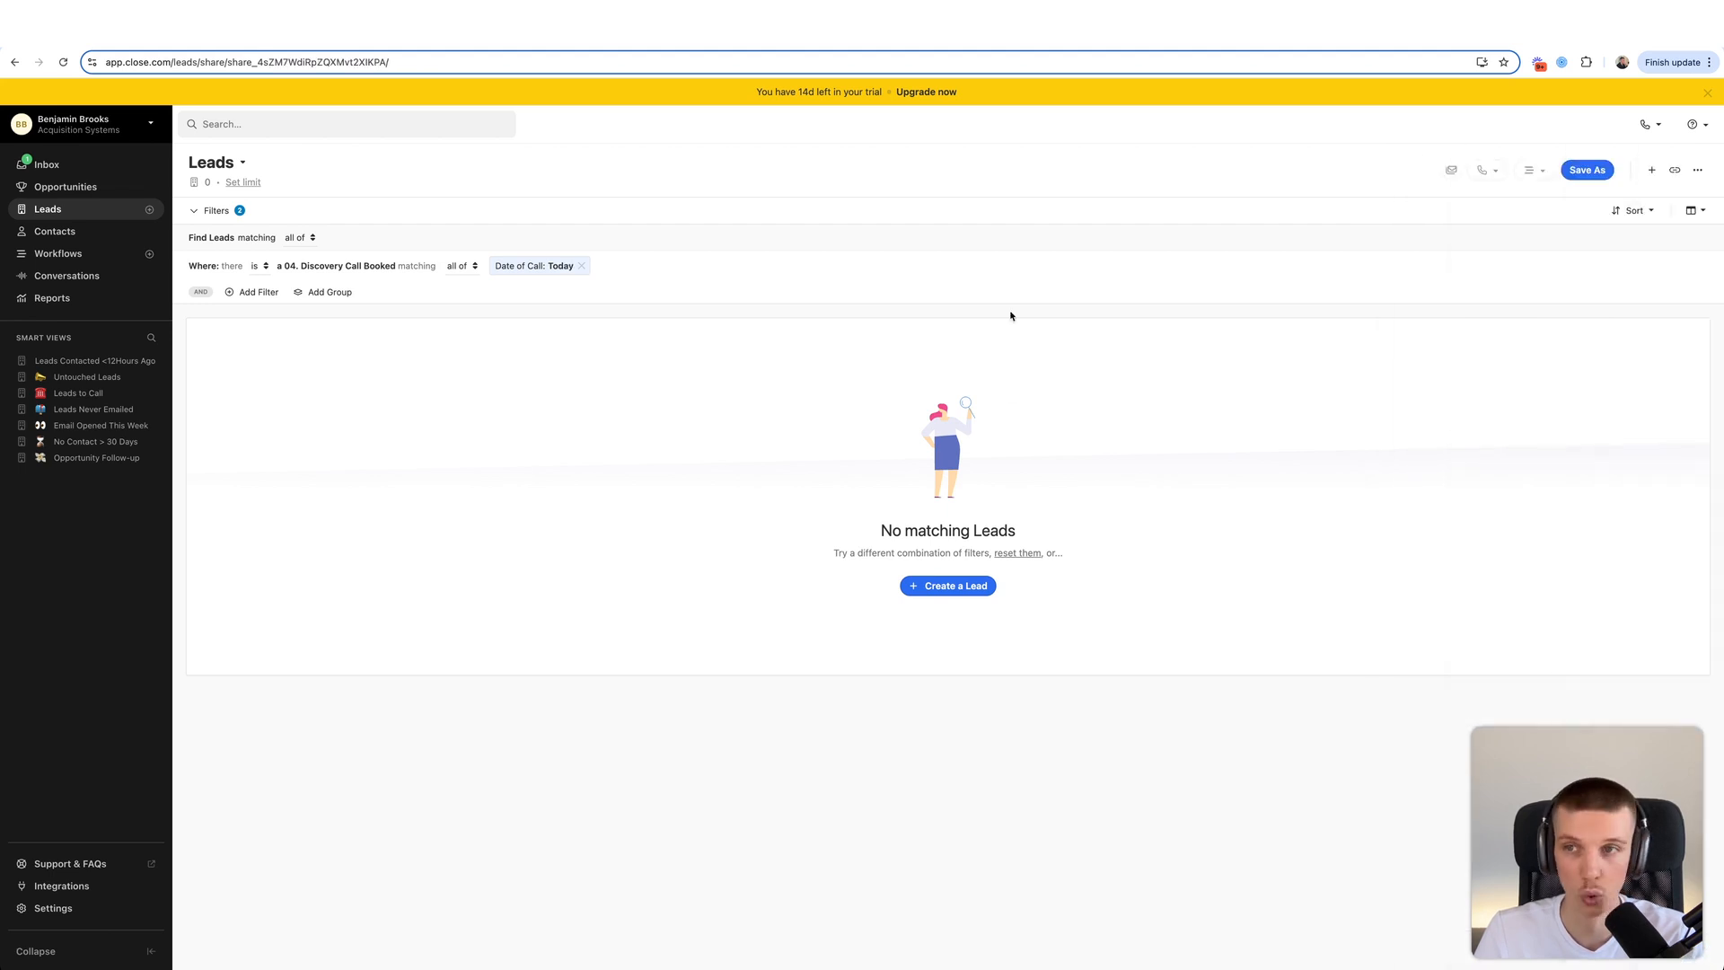
# - Save it as 'Disco Calls Today' and move it below Leads Contacted <12Hours Ago
pyautogui.click(1588, 170)
pyautogui.write('Disco Calls Today')
pyautogui.click(1019, 372)
pyautogui.moveTo(36, 362); pyautogui.dragTo(36, 378)
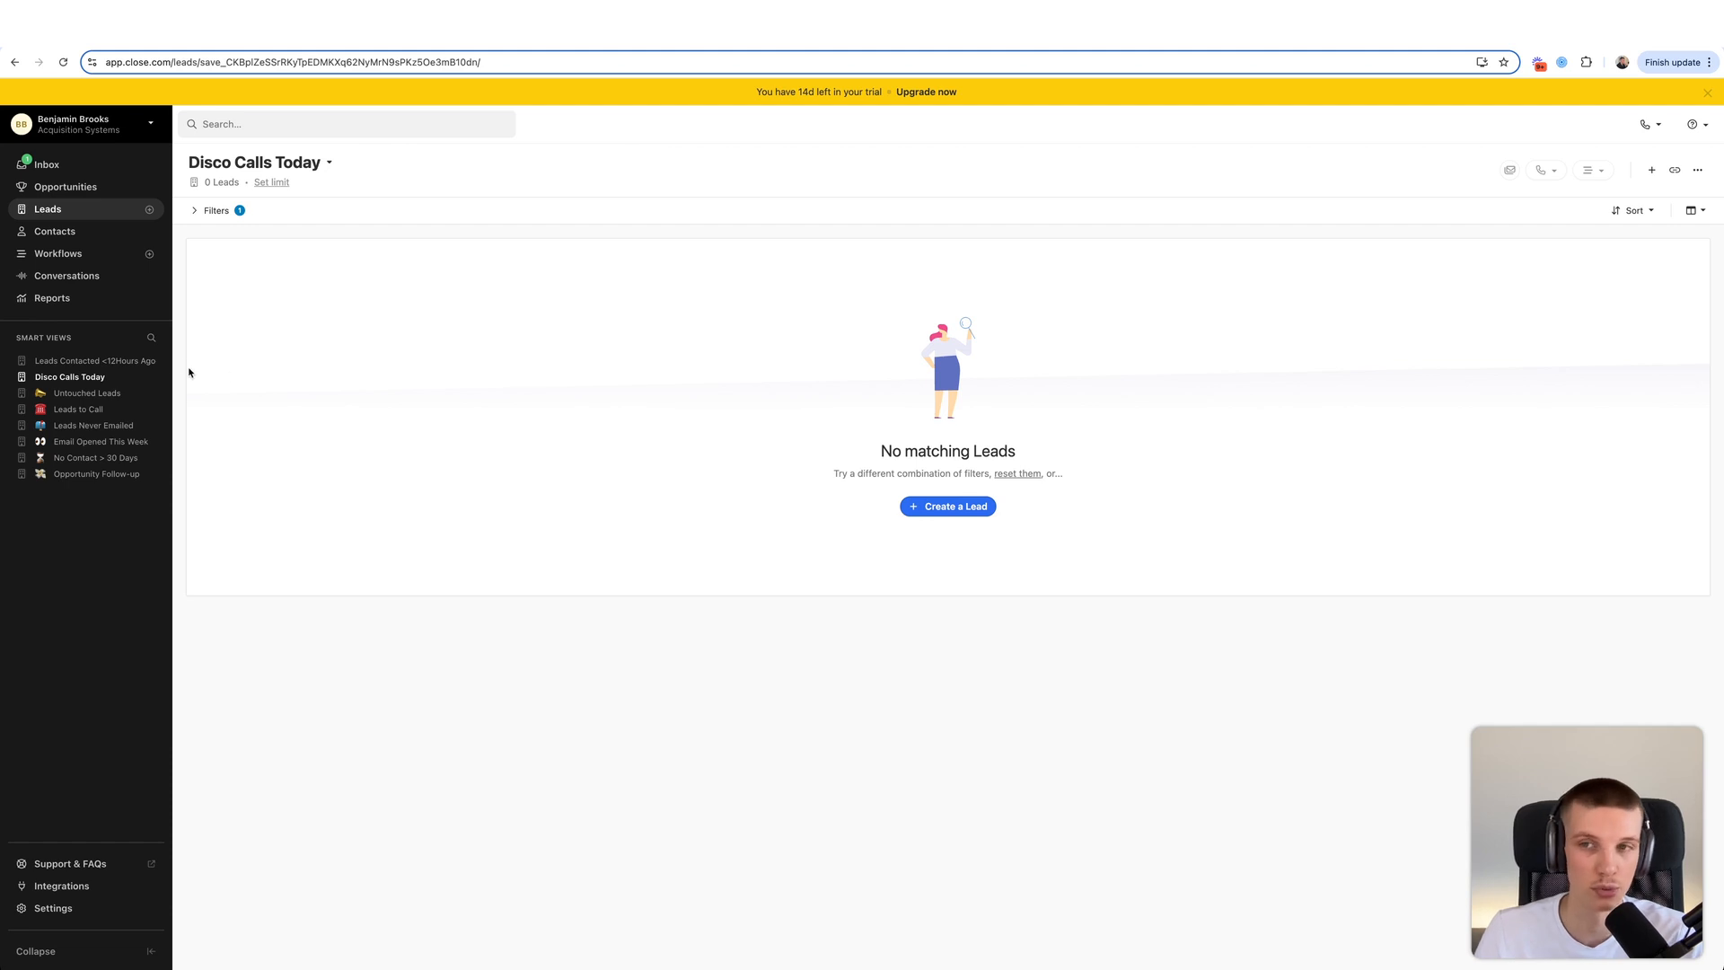
# - Try a last-communication 'not within the last 24 hours' filter, then return to Leads unsaved
pyautogui.click(214, 210)
pyautogui.click(256, 291)
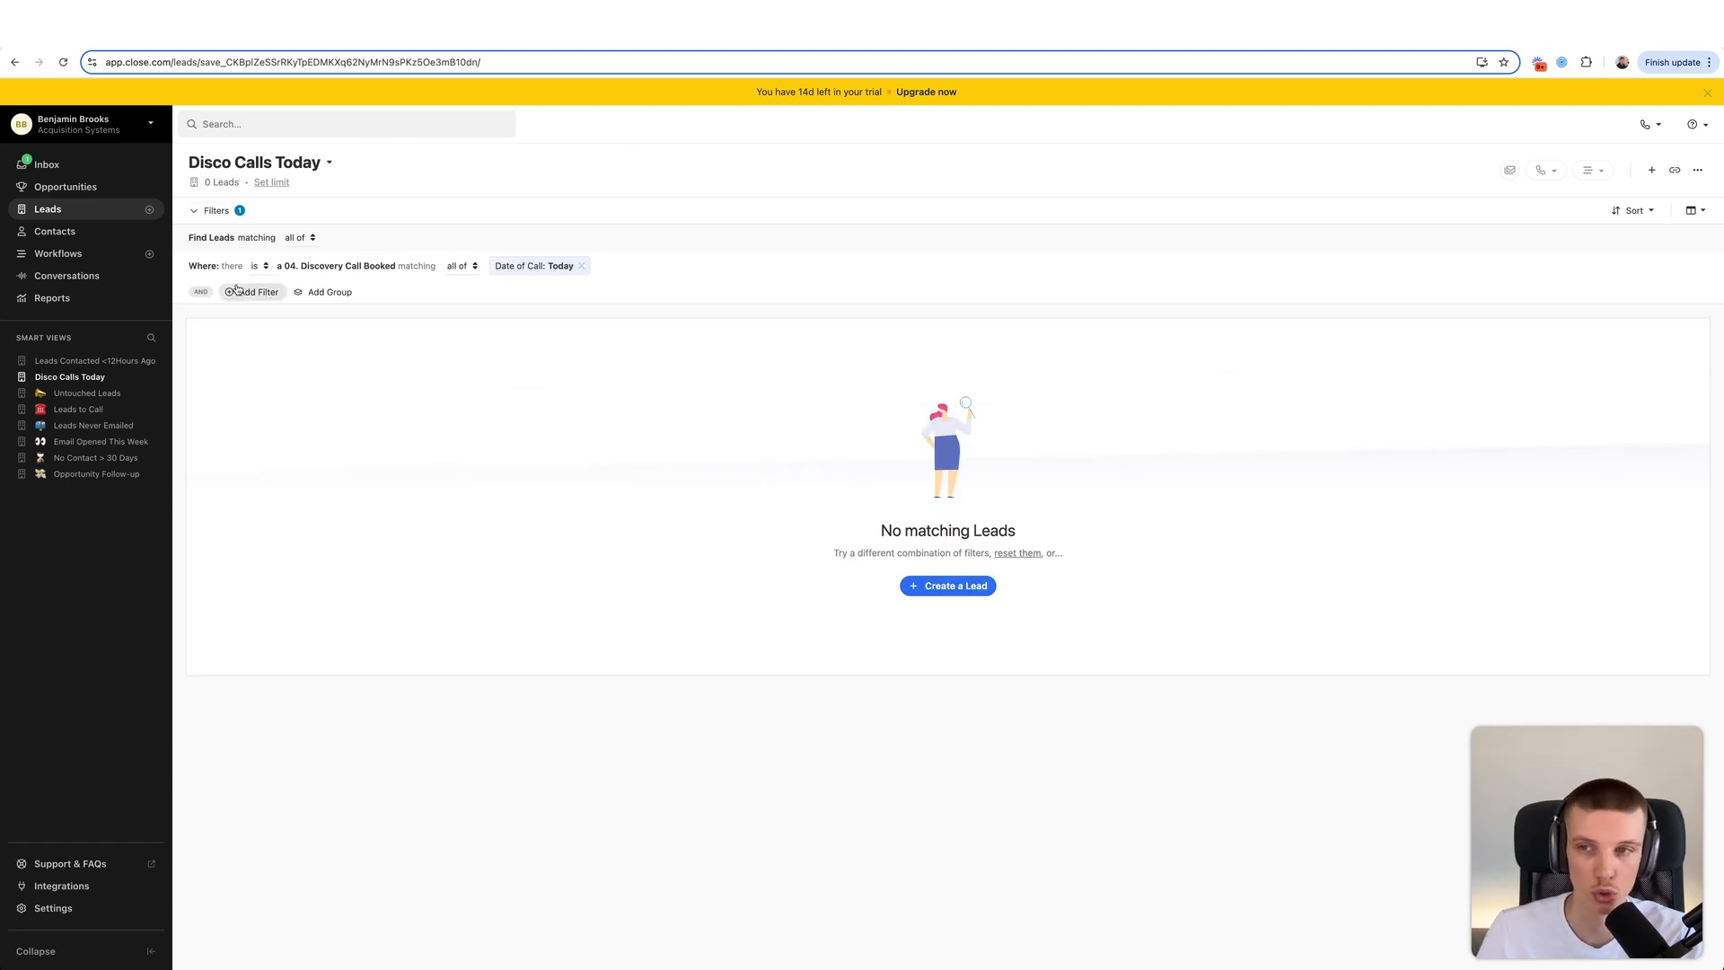
pyautogui.click(1462, 476)
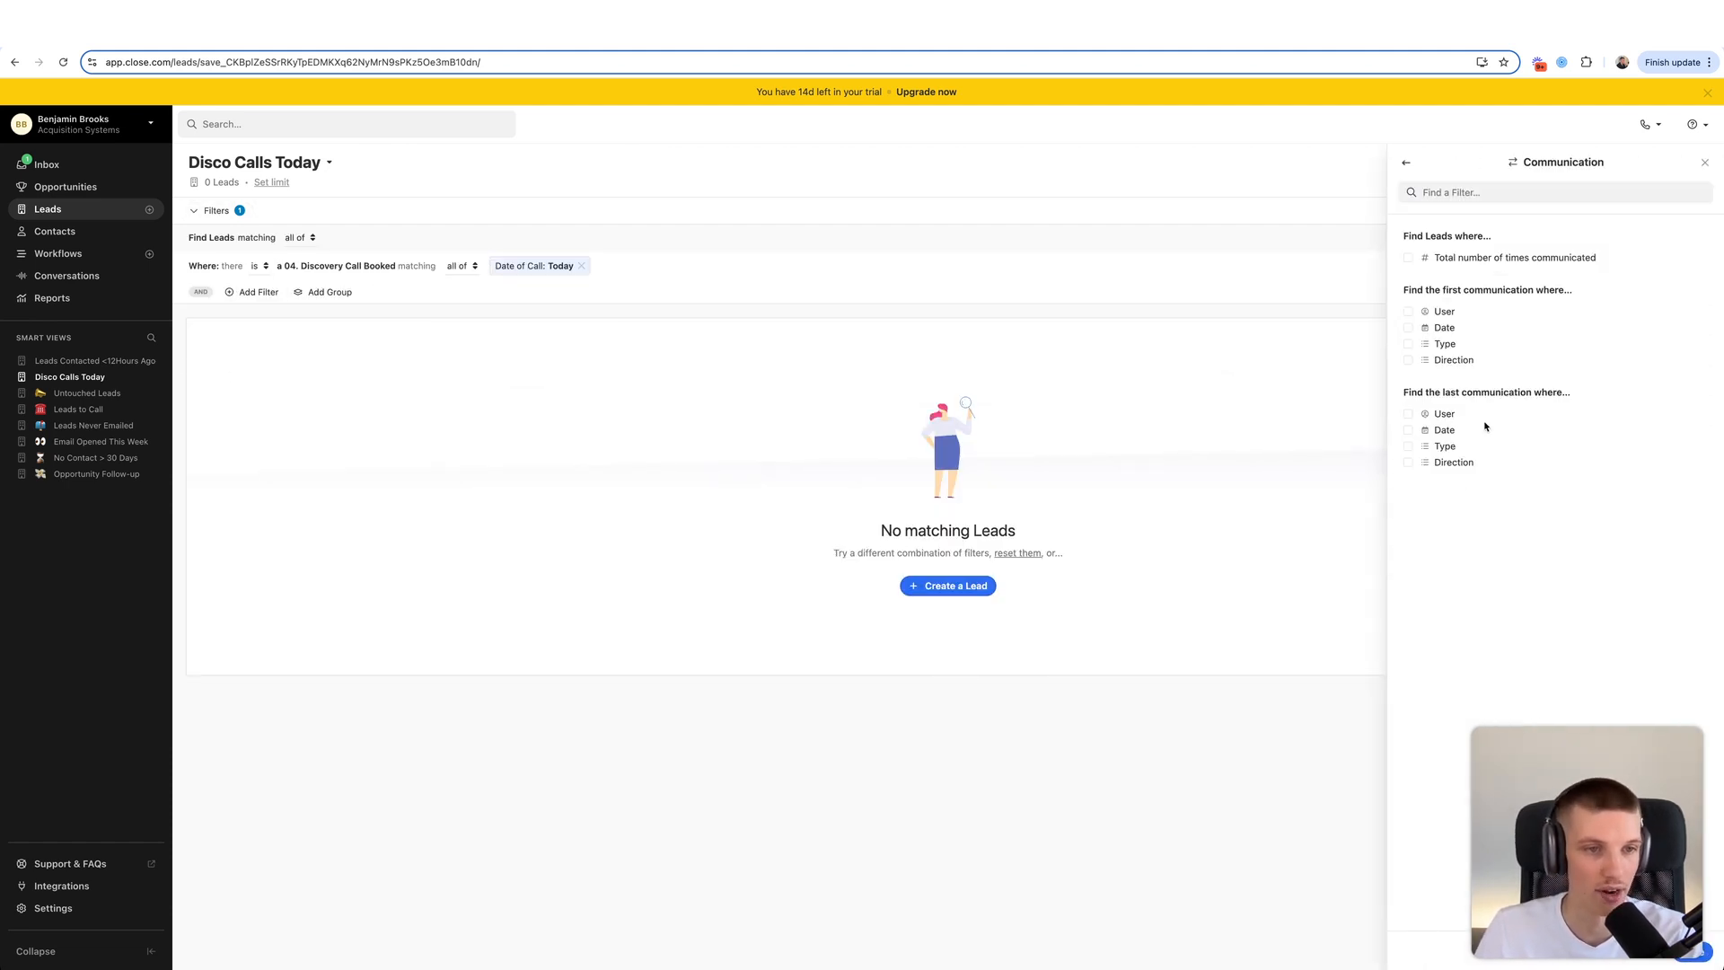
pyautogui.click(1424, 434)
pyautogui.click(1483, 456)
pyautogui.click(1476, 530)
pyautogui.click(1517, 478)
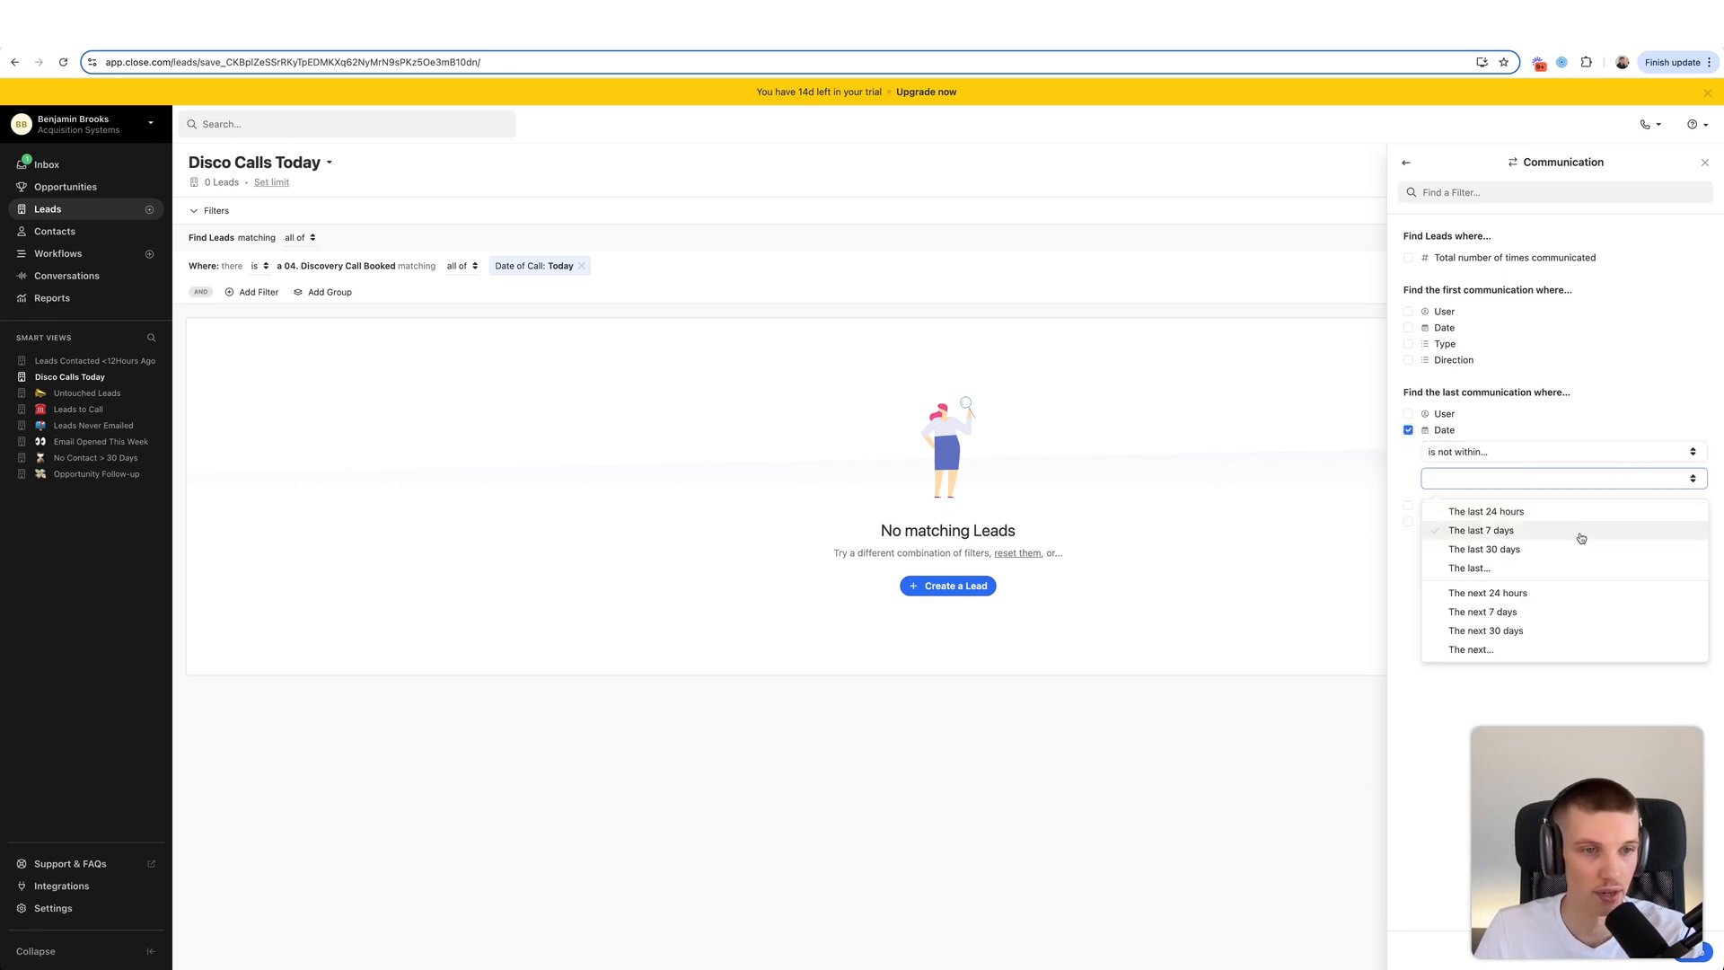
pyautogui.click(1508, 512)
pyautogui.click(953, 537)
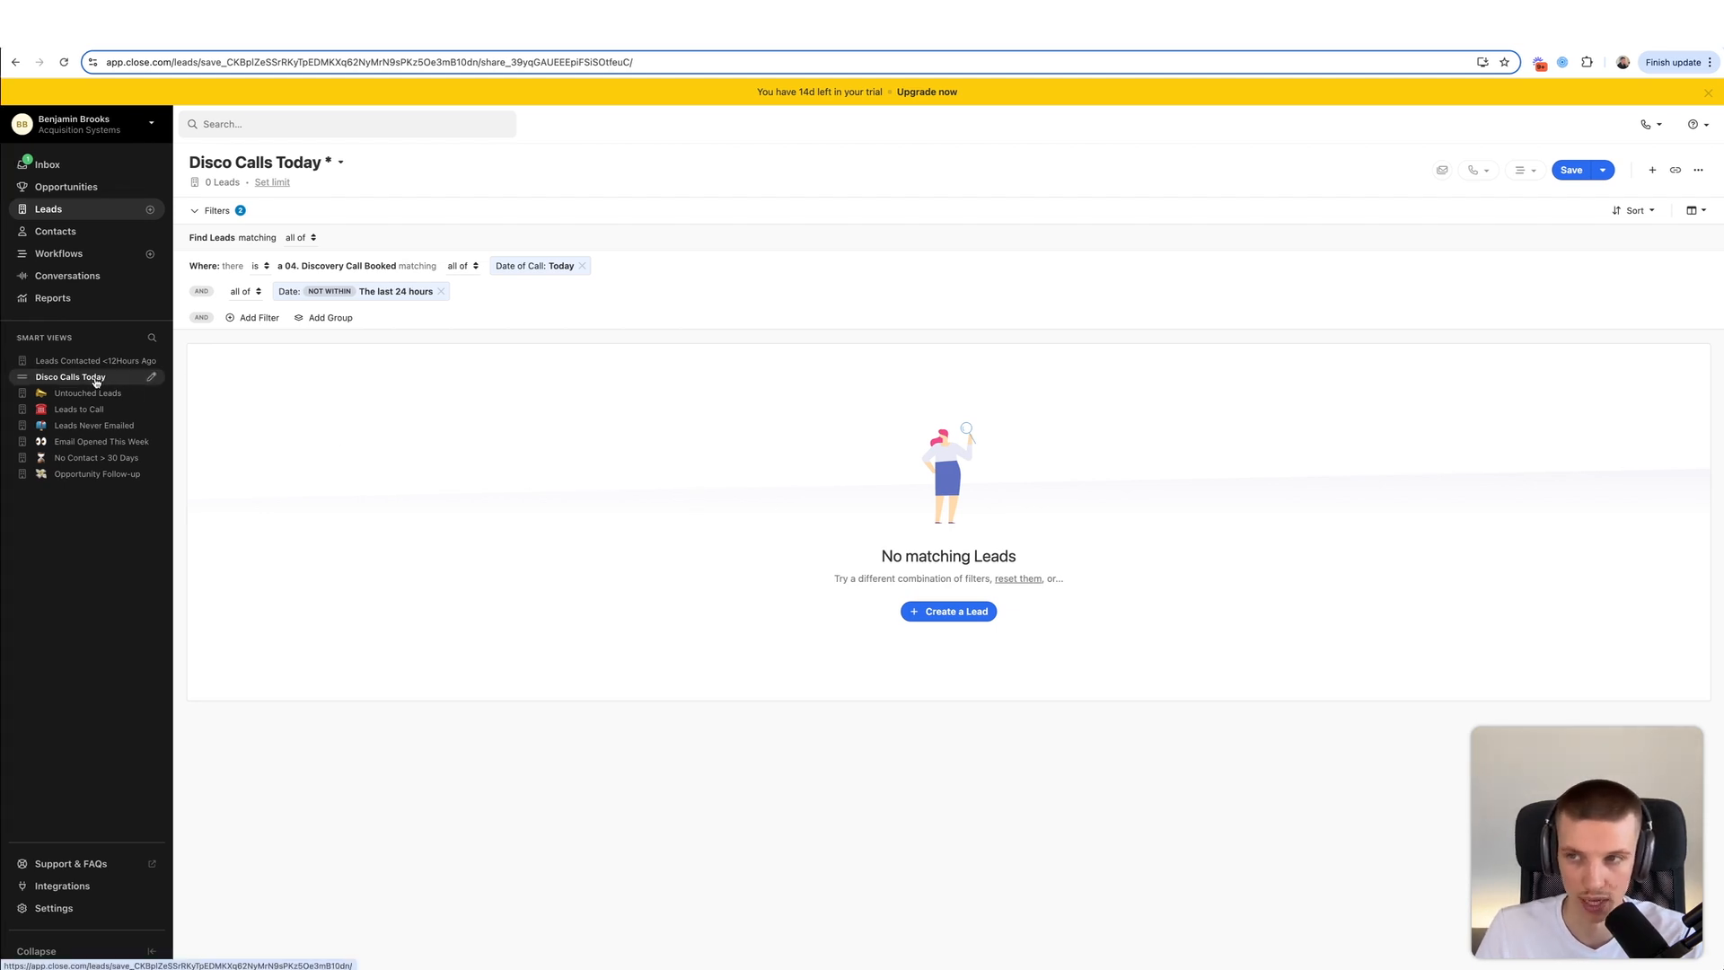
pyautogui.click(48, 208)
# - Add a filter requiring a 04. Discovery Call Booked activity
pyautogui.click(220, 210)
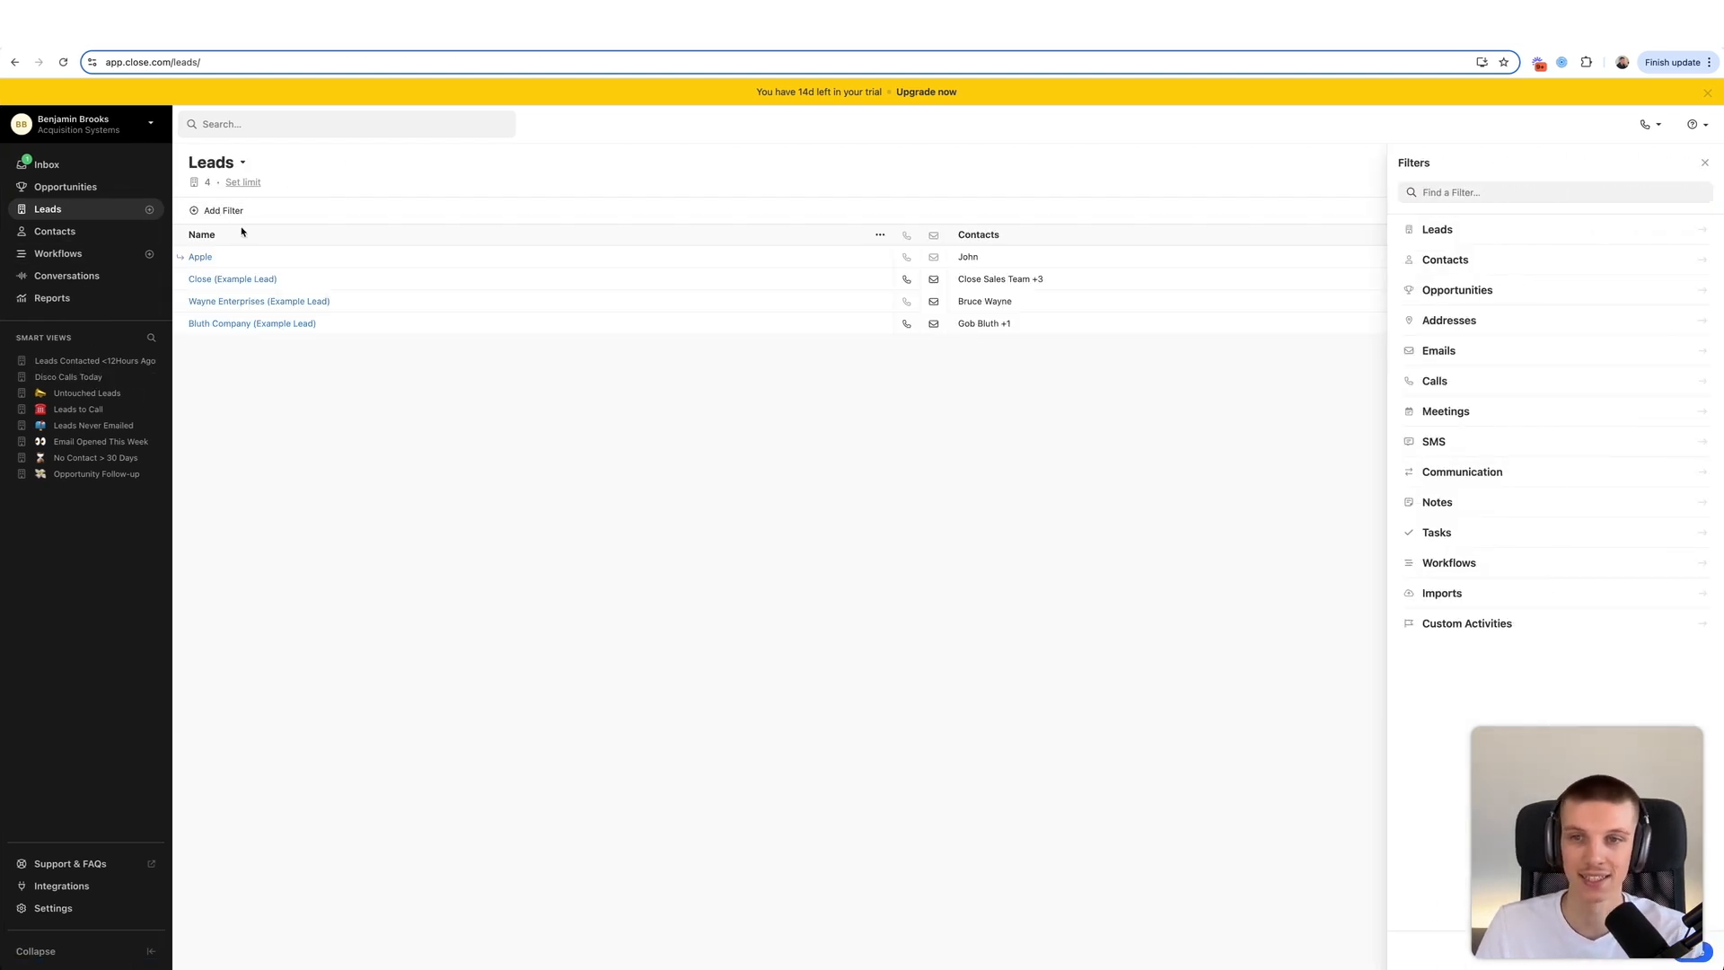
pyautogui.click(1490, 628)
pyautogui.click(1440, 369)
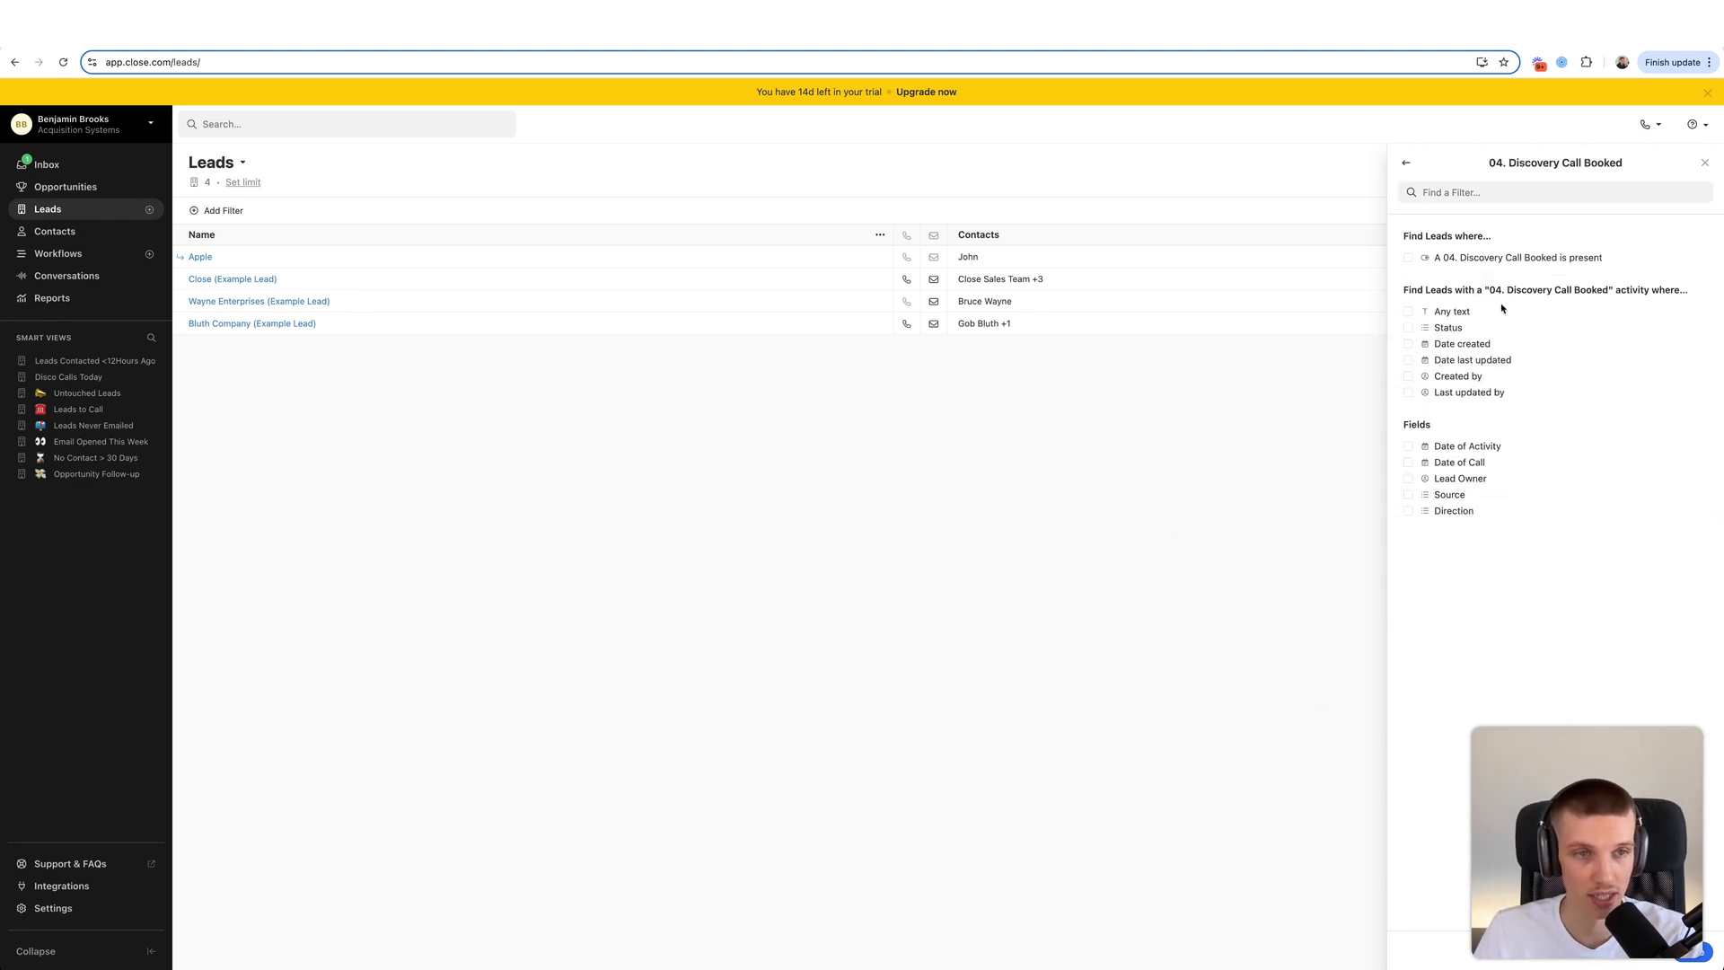
pyautogui.click(1439, 259)
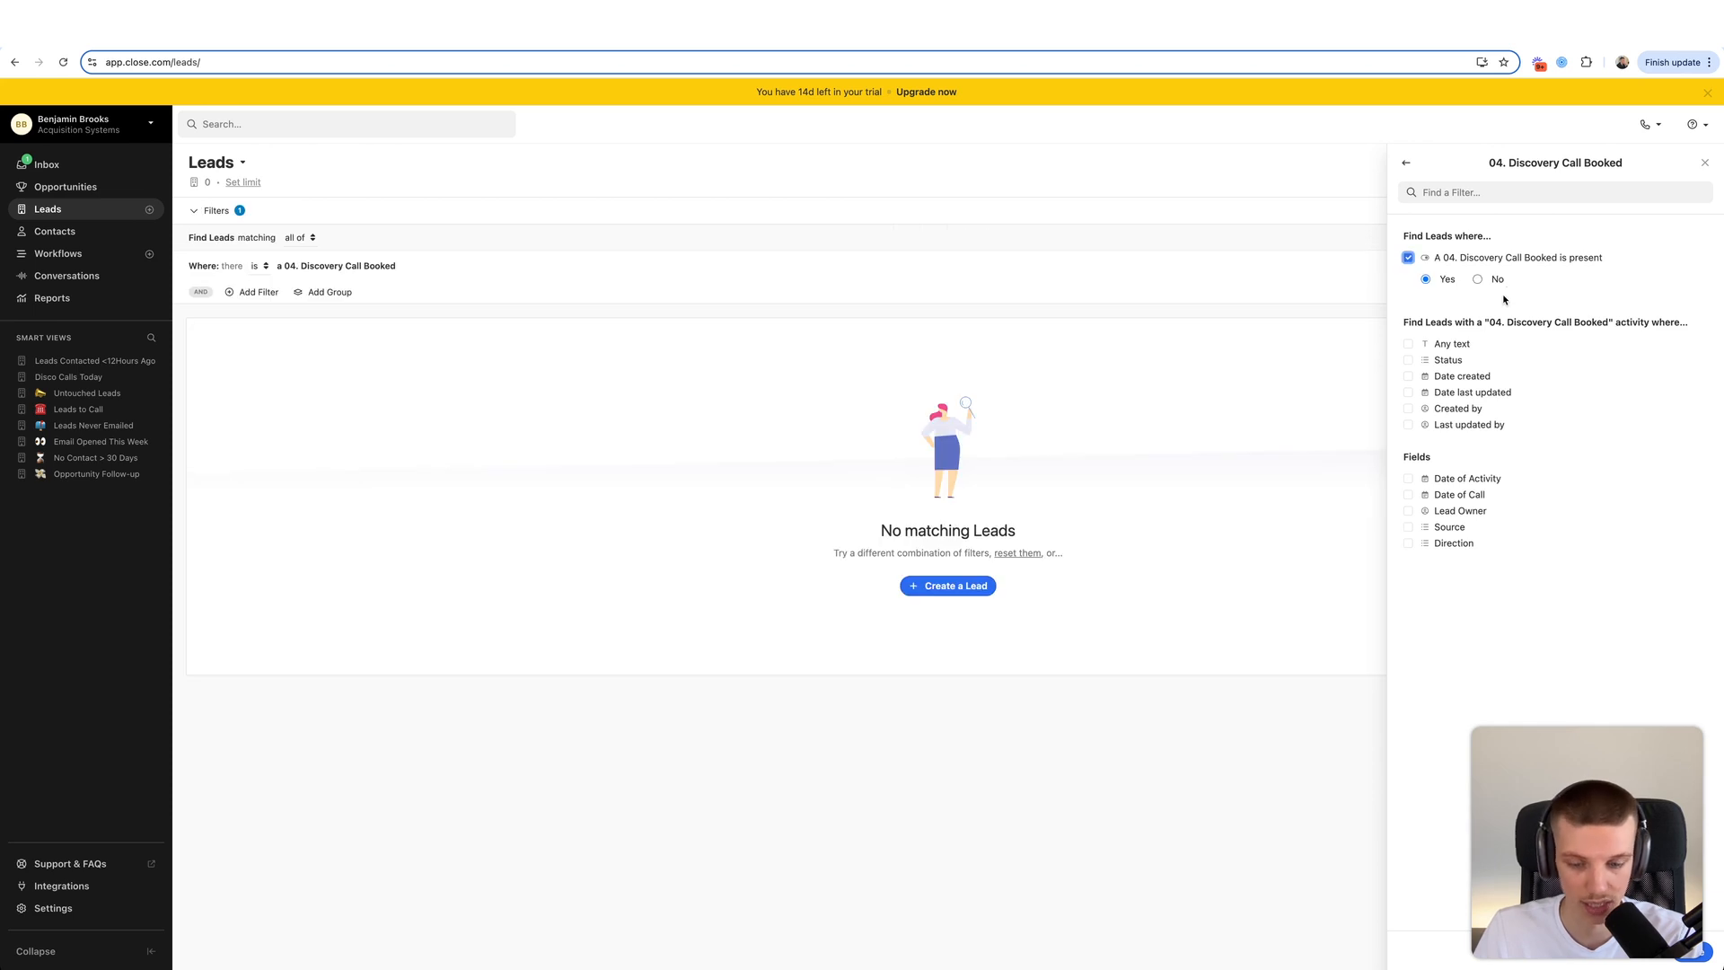
# - Limit that activity's Date of Call to 'is after' Today
pyautogui.click(1449, 496)
pyautogui.click(1473, 548)
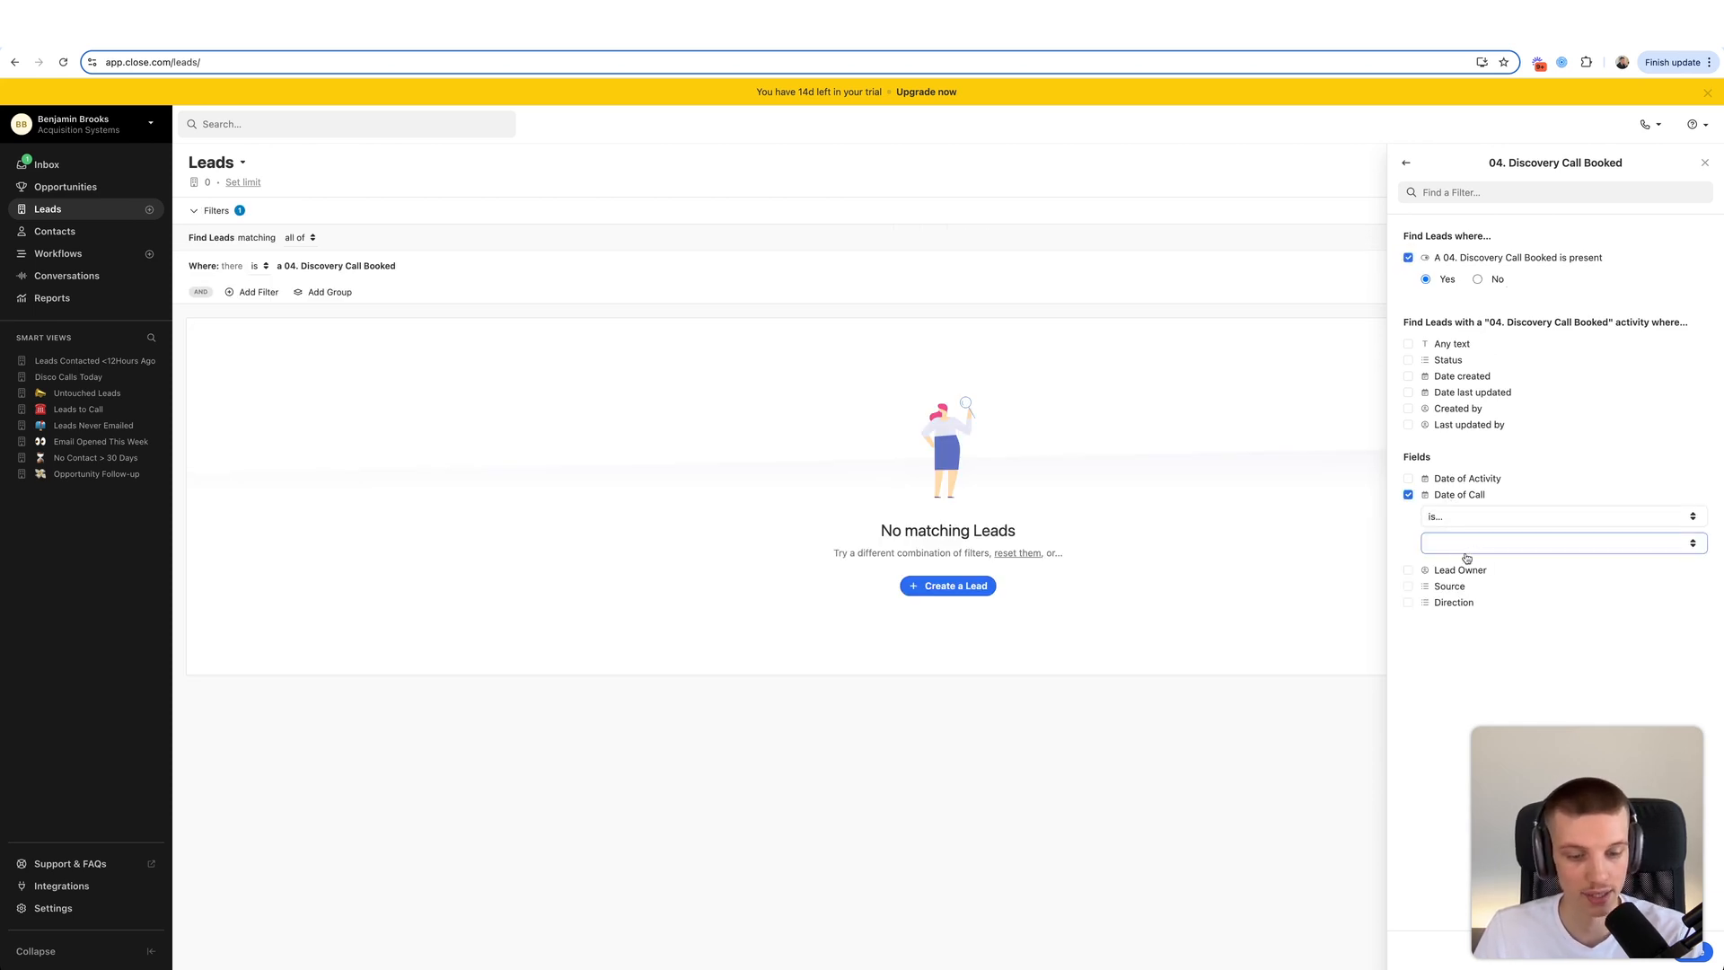
pyautogui.click(1510, 546)
pyautogui.click(1502, 524)
pyautogui.click(1500, 526)
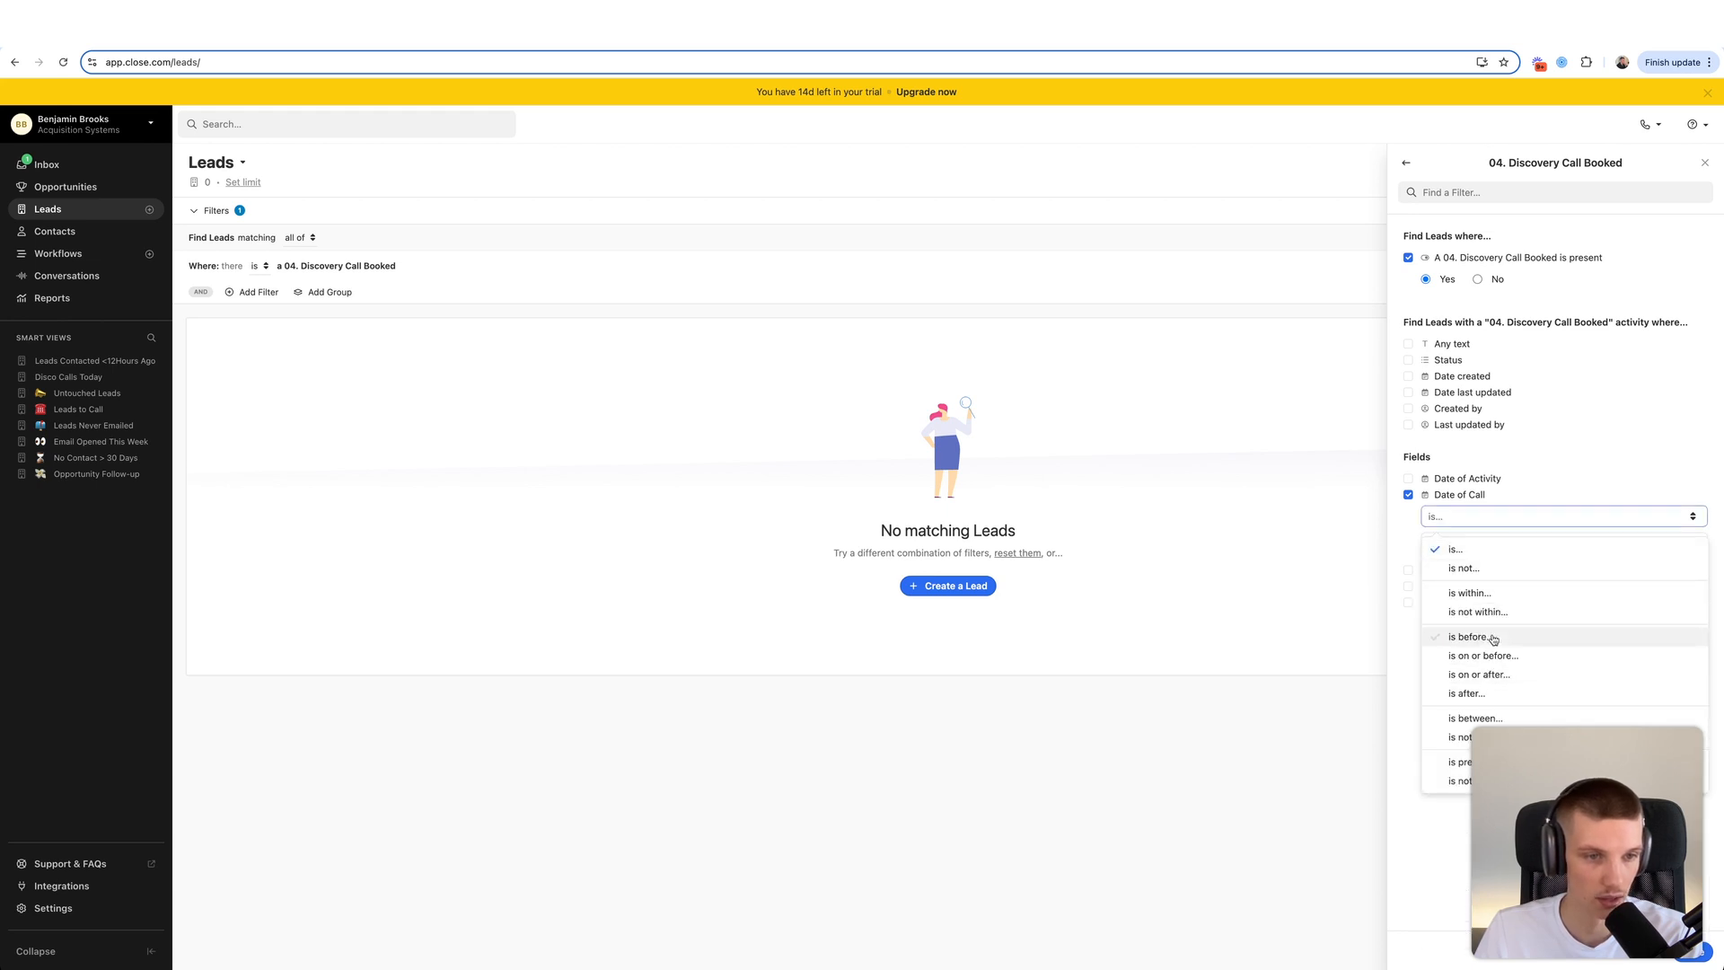
pyautogui.click(1486, 685)
pyautogui.click(1513, 551)
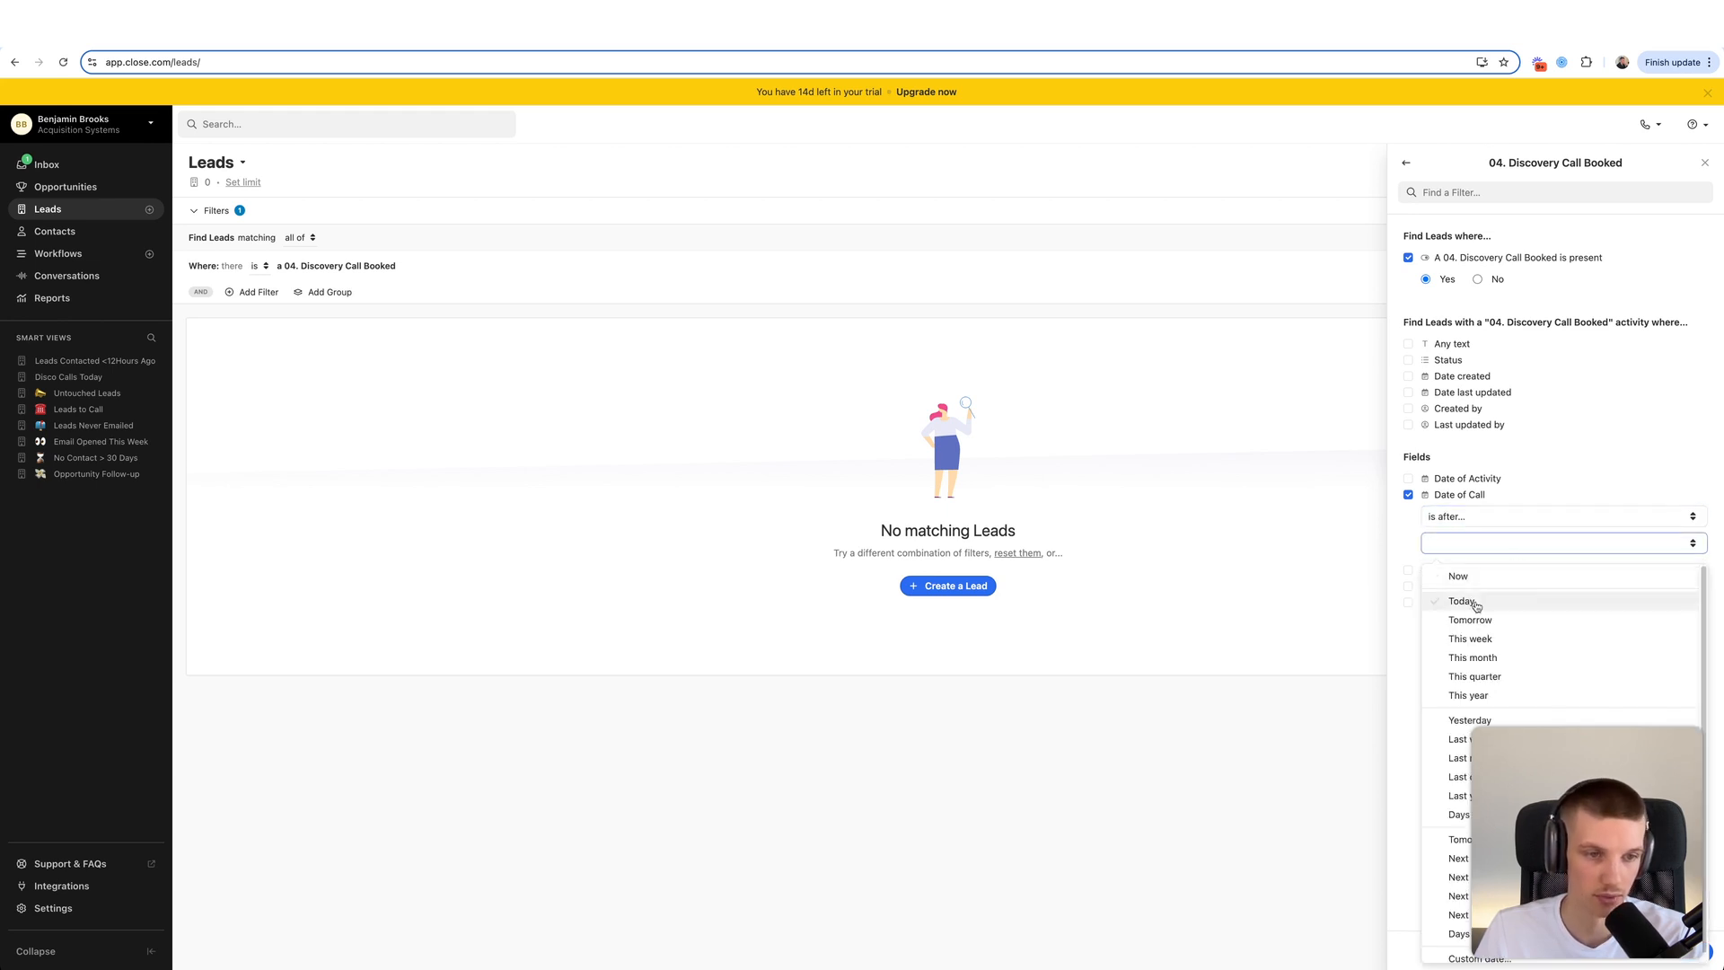
pyautogui.click(1466, 600)
pyautogui.click(1692, 951)
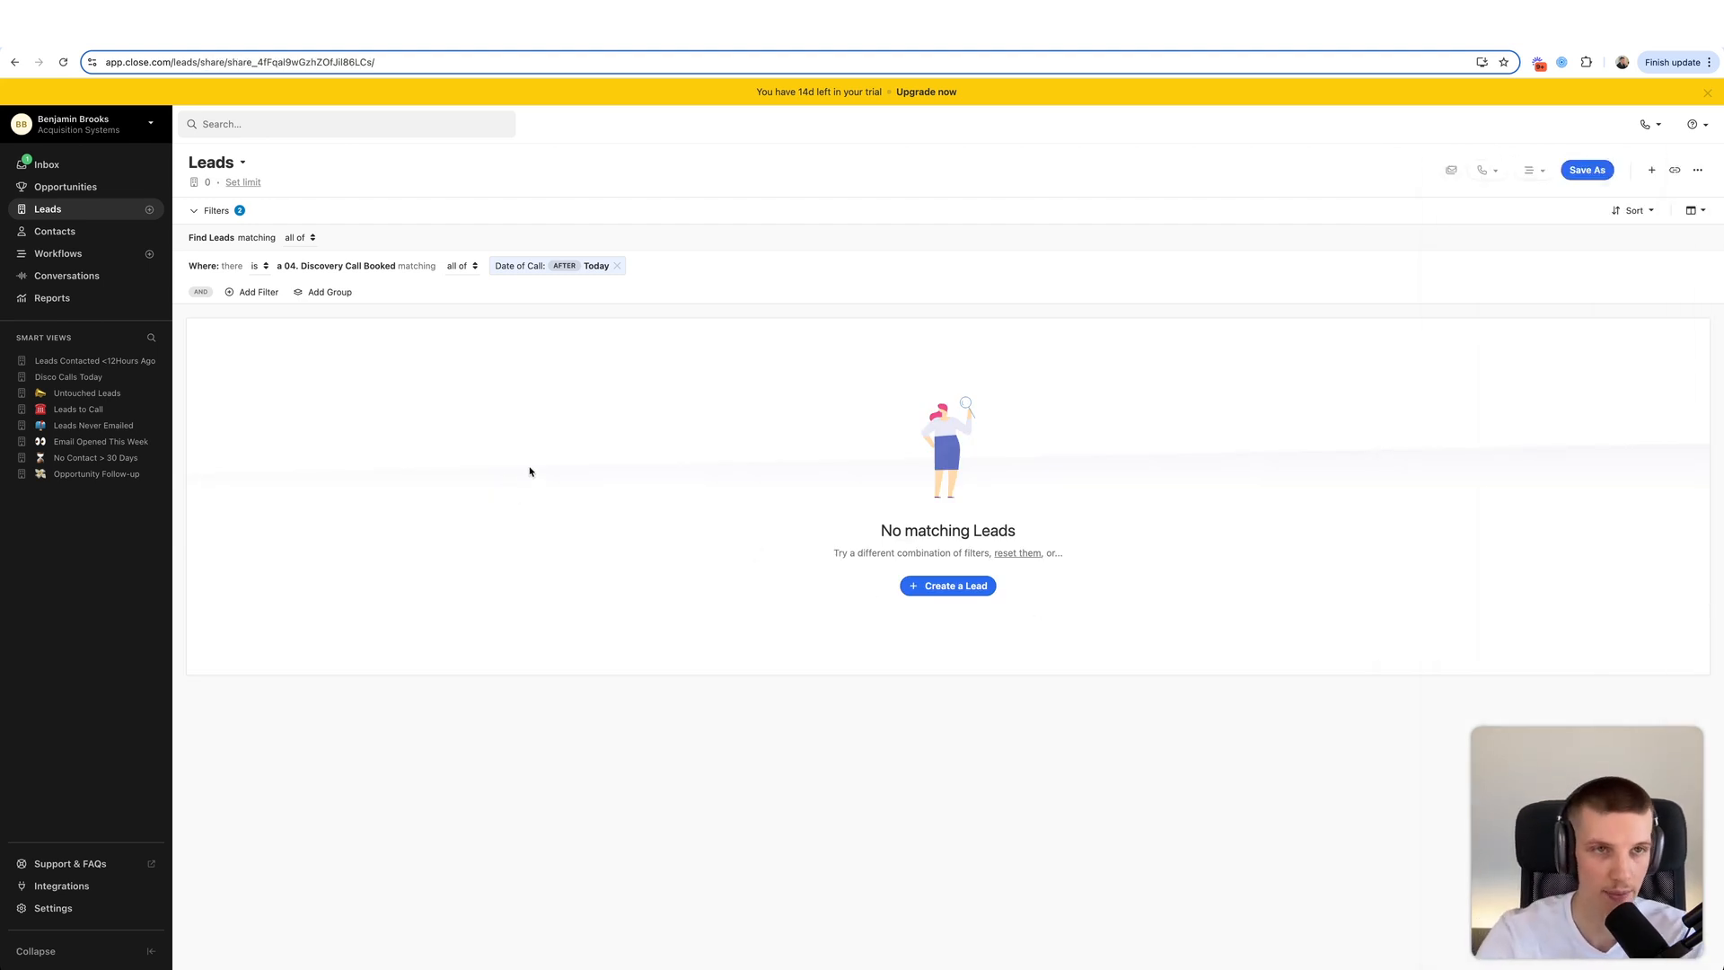
pyautogui.click(1585, 170)
# - Save the view as 'Disco Conversations' shared with everyone, then return to Leads
pyautogui.write('Disc')
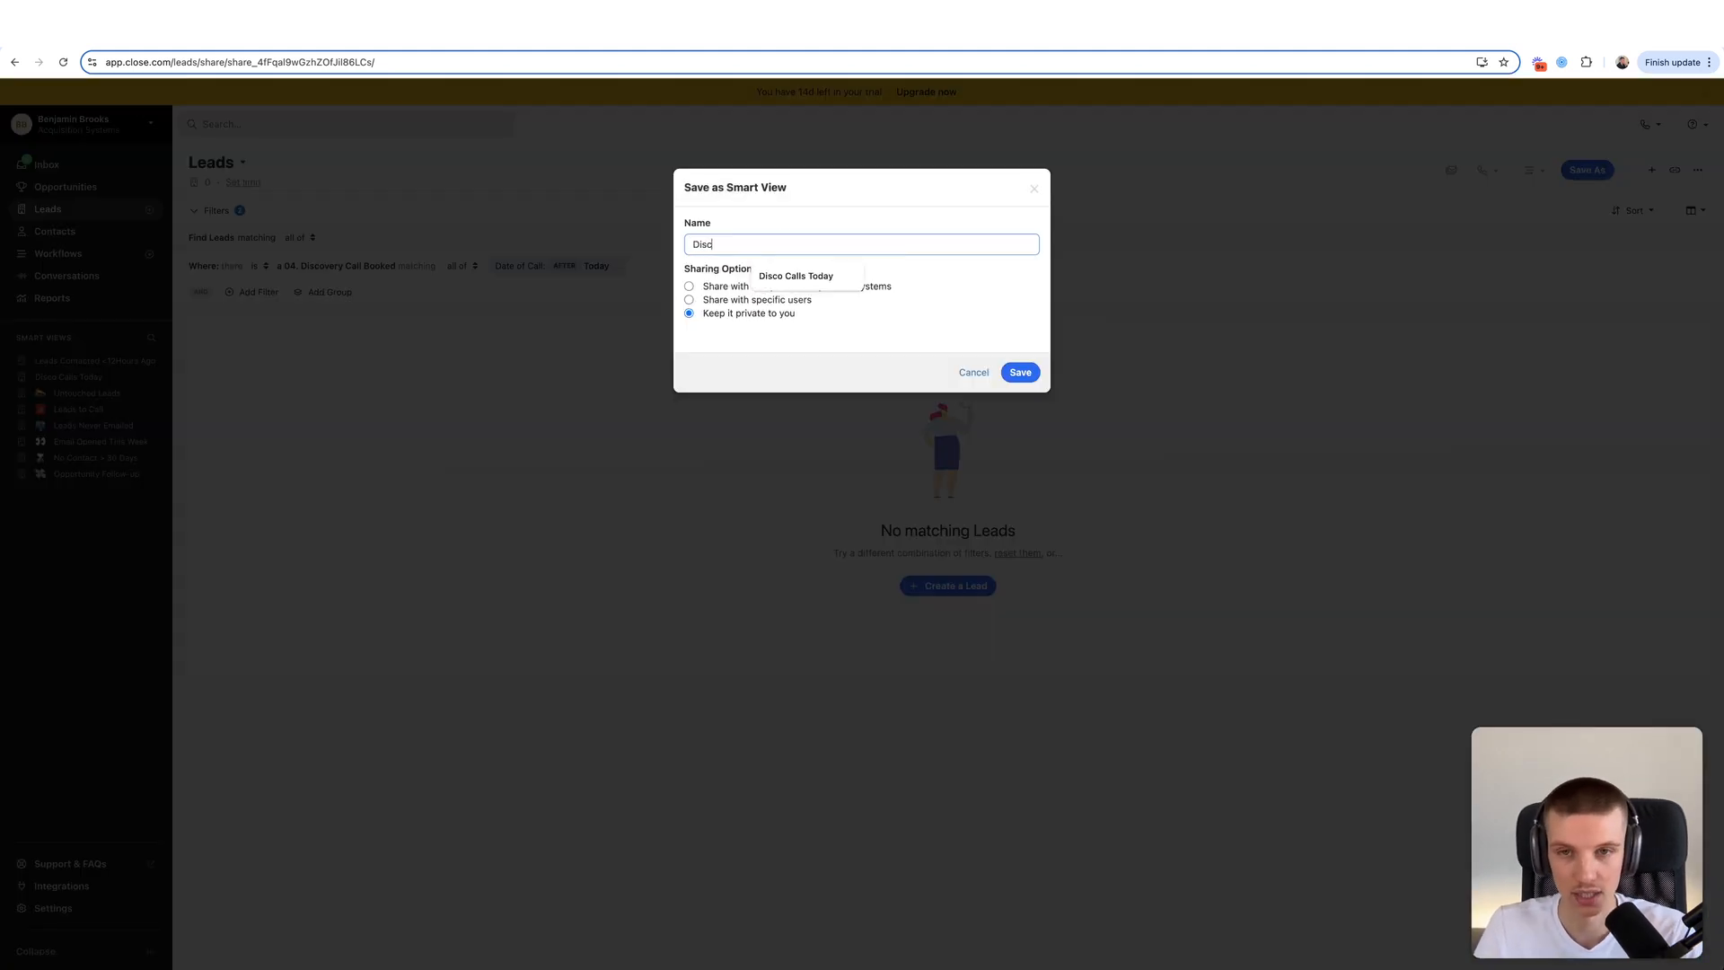
pyautogui.write('o Conversations')
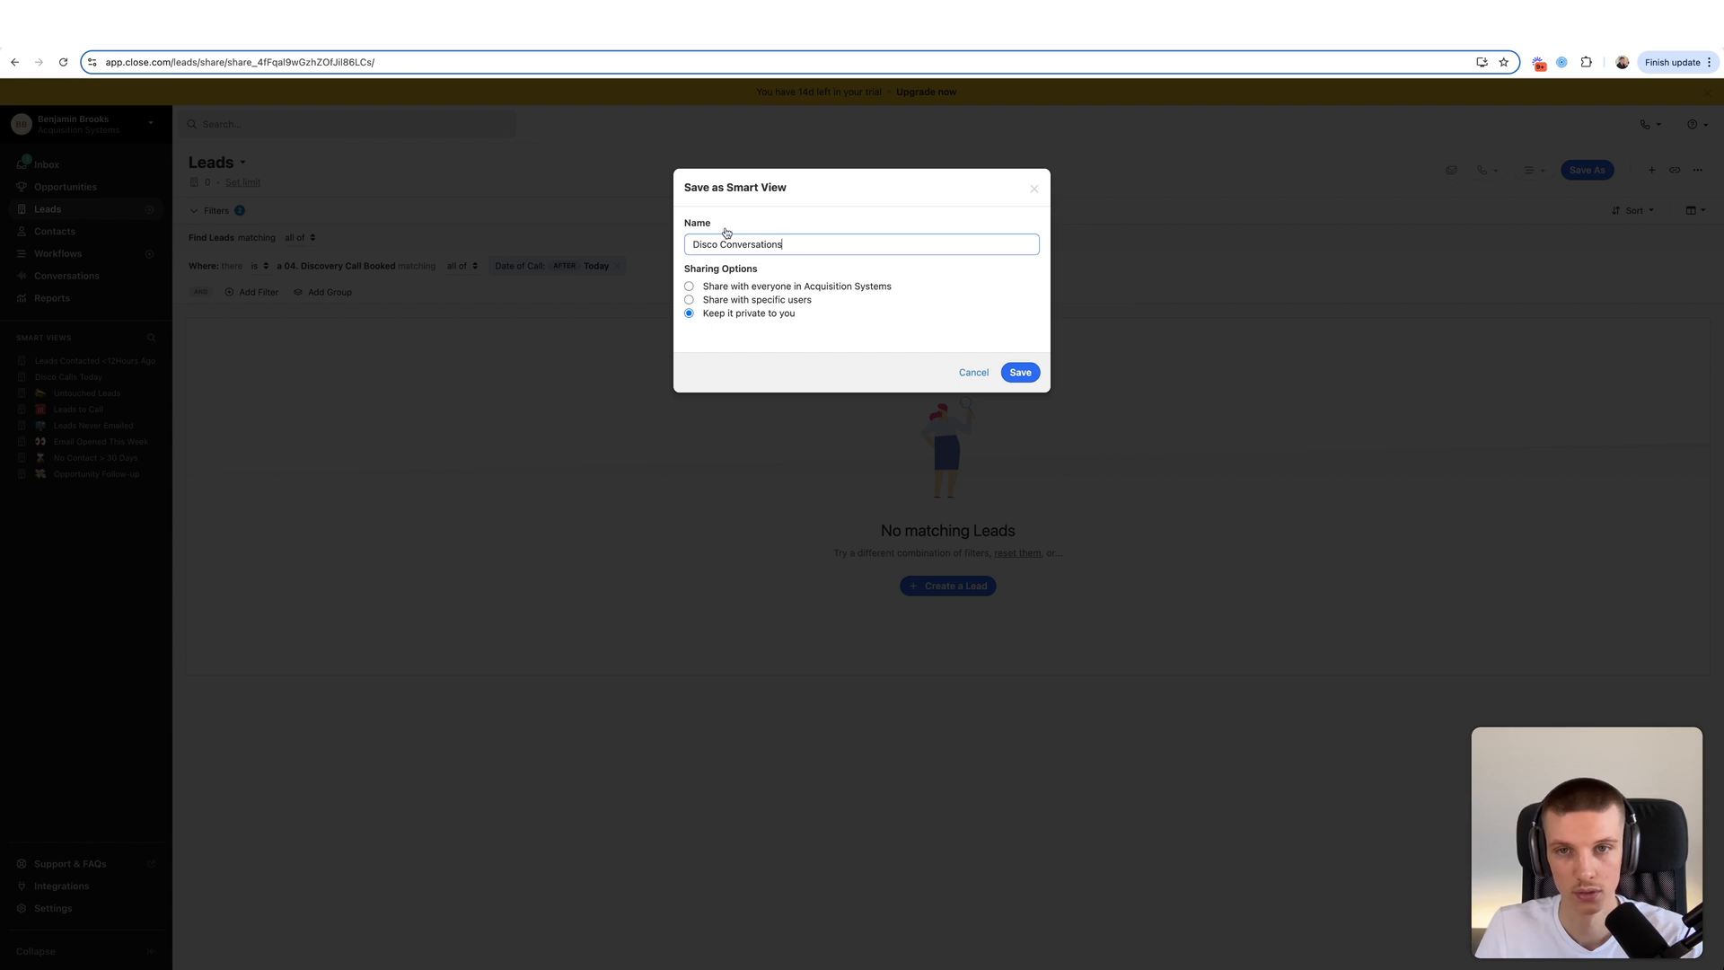
pyautogui.click(725, 287)
pyautogui.click(1019, 373)
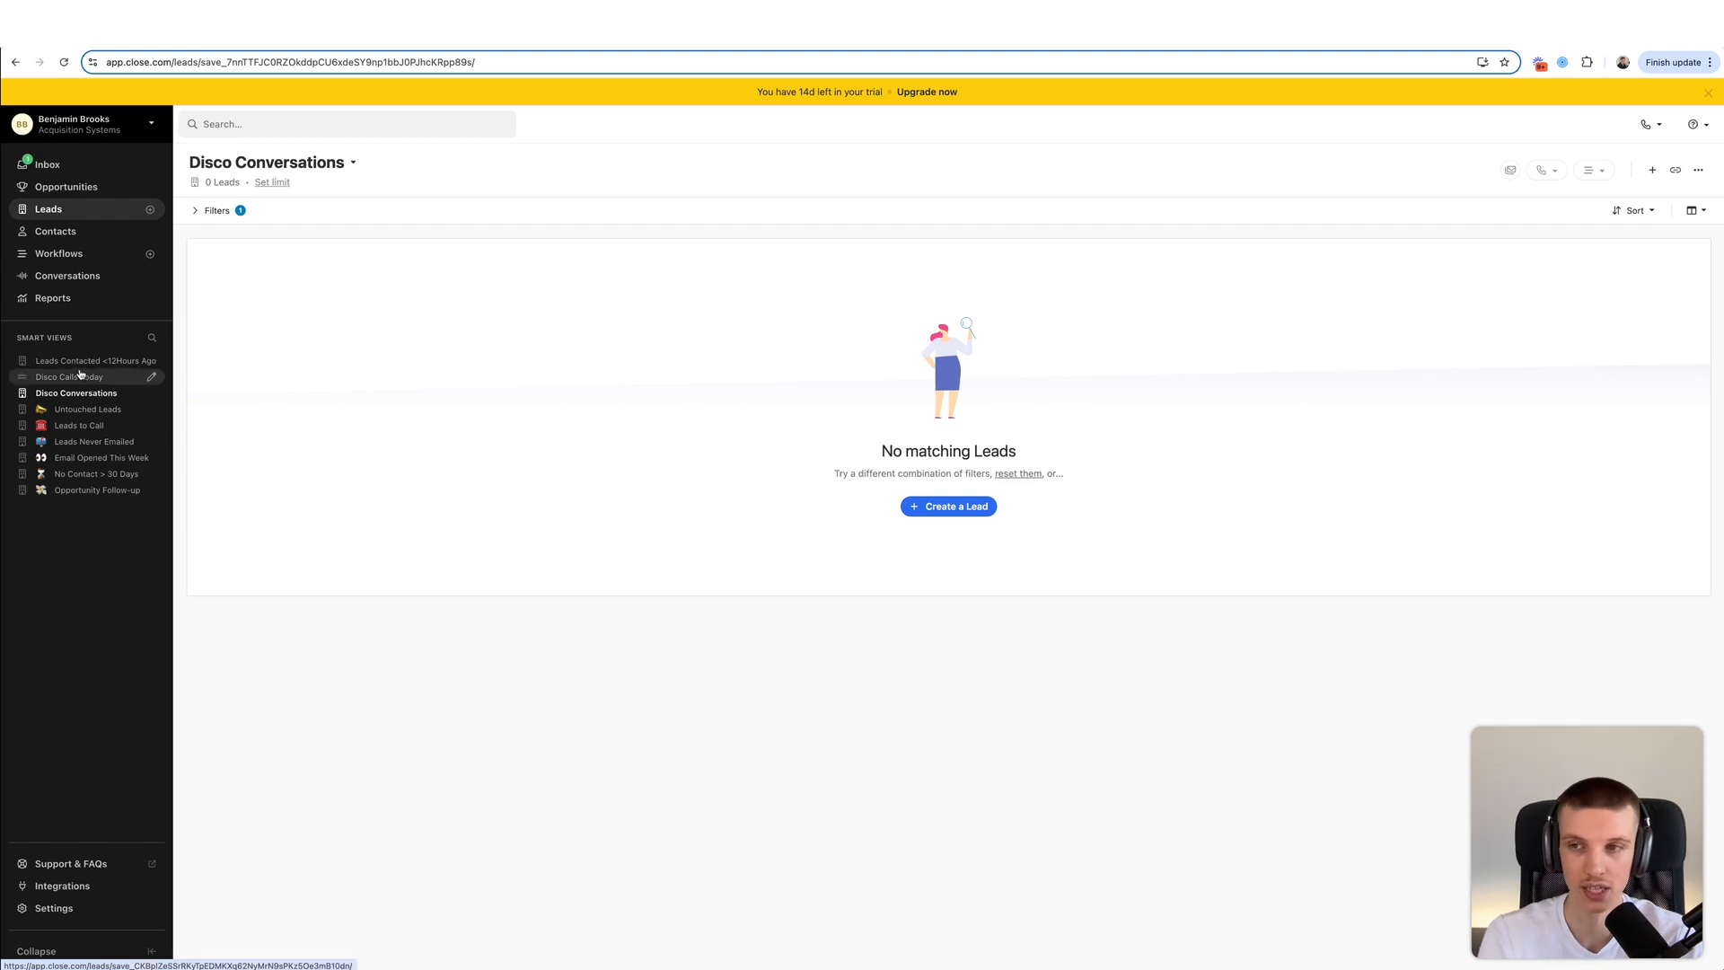
pyautogui.click(79, 206)
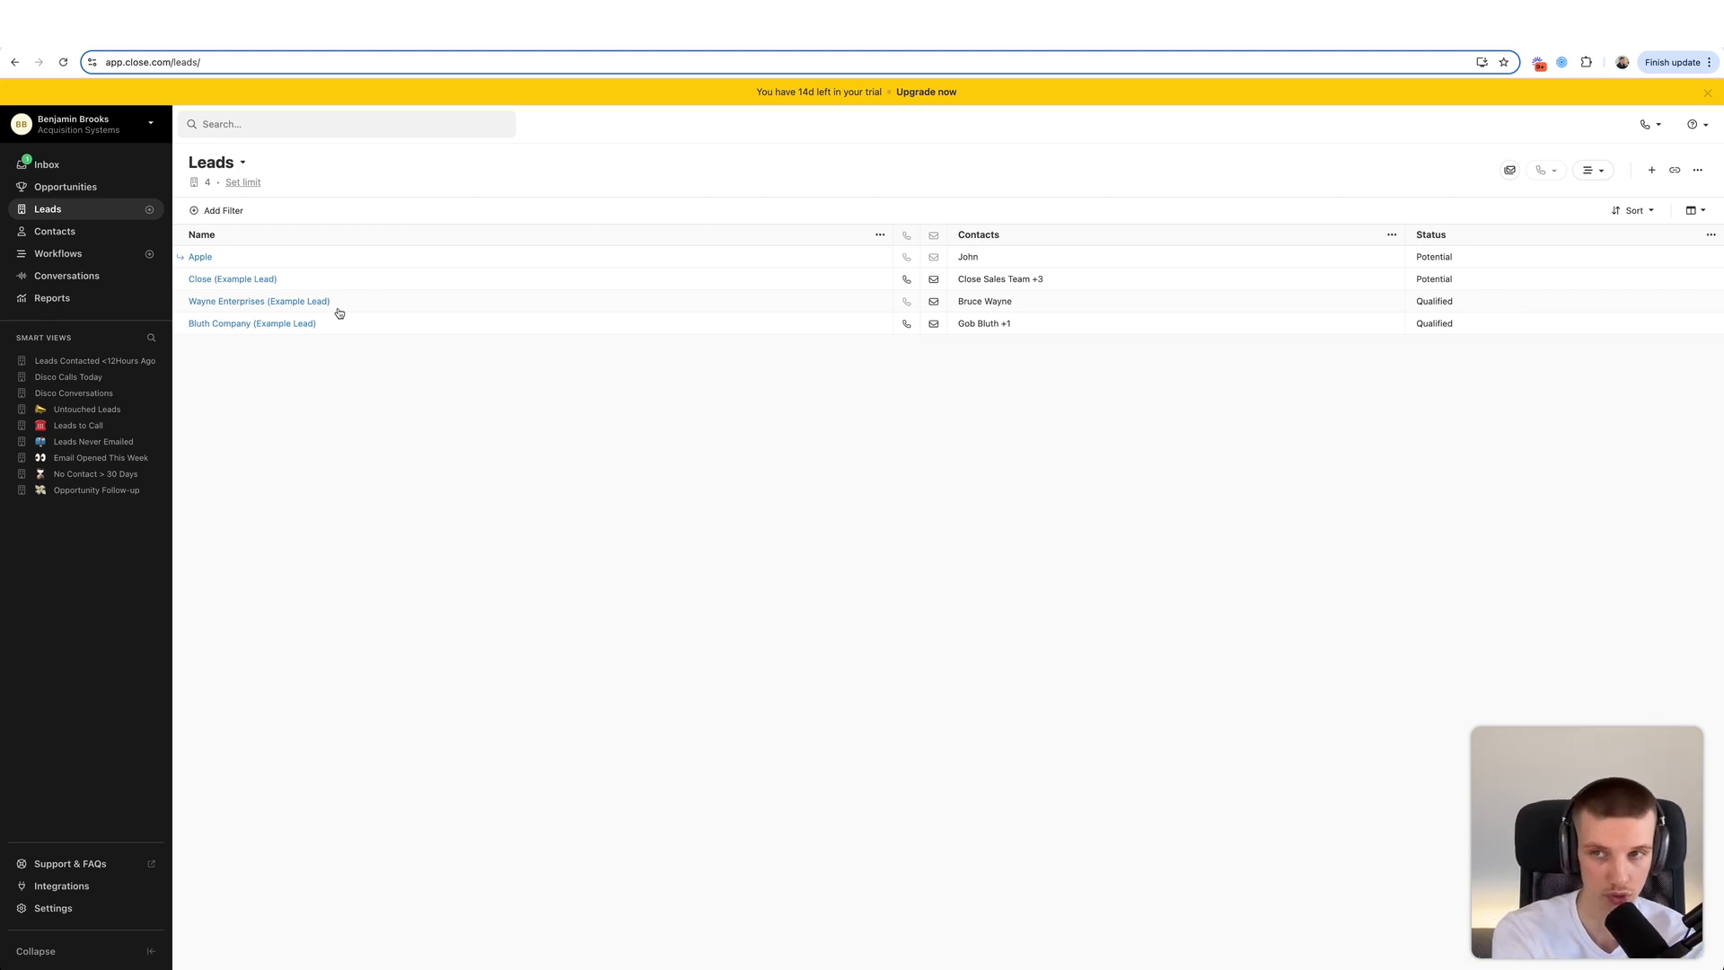
# - Require a 05. Discovery Call Taken activity whose Outcome is any of Follow Up
pyautogui.click(215, 212)
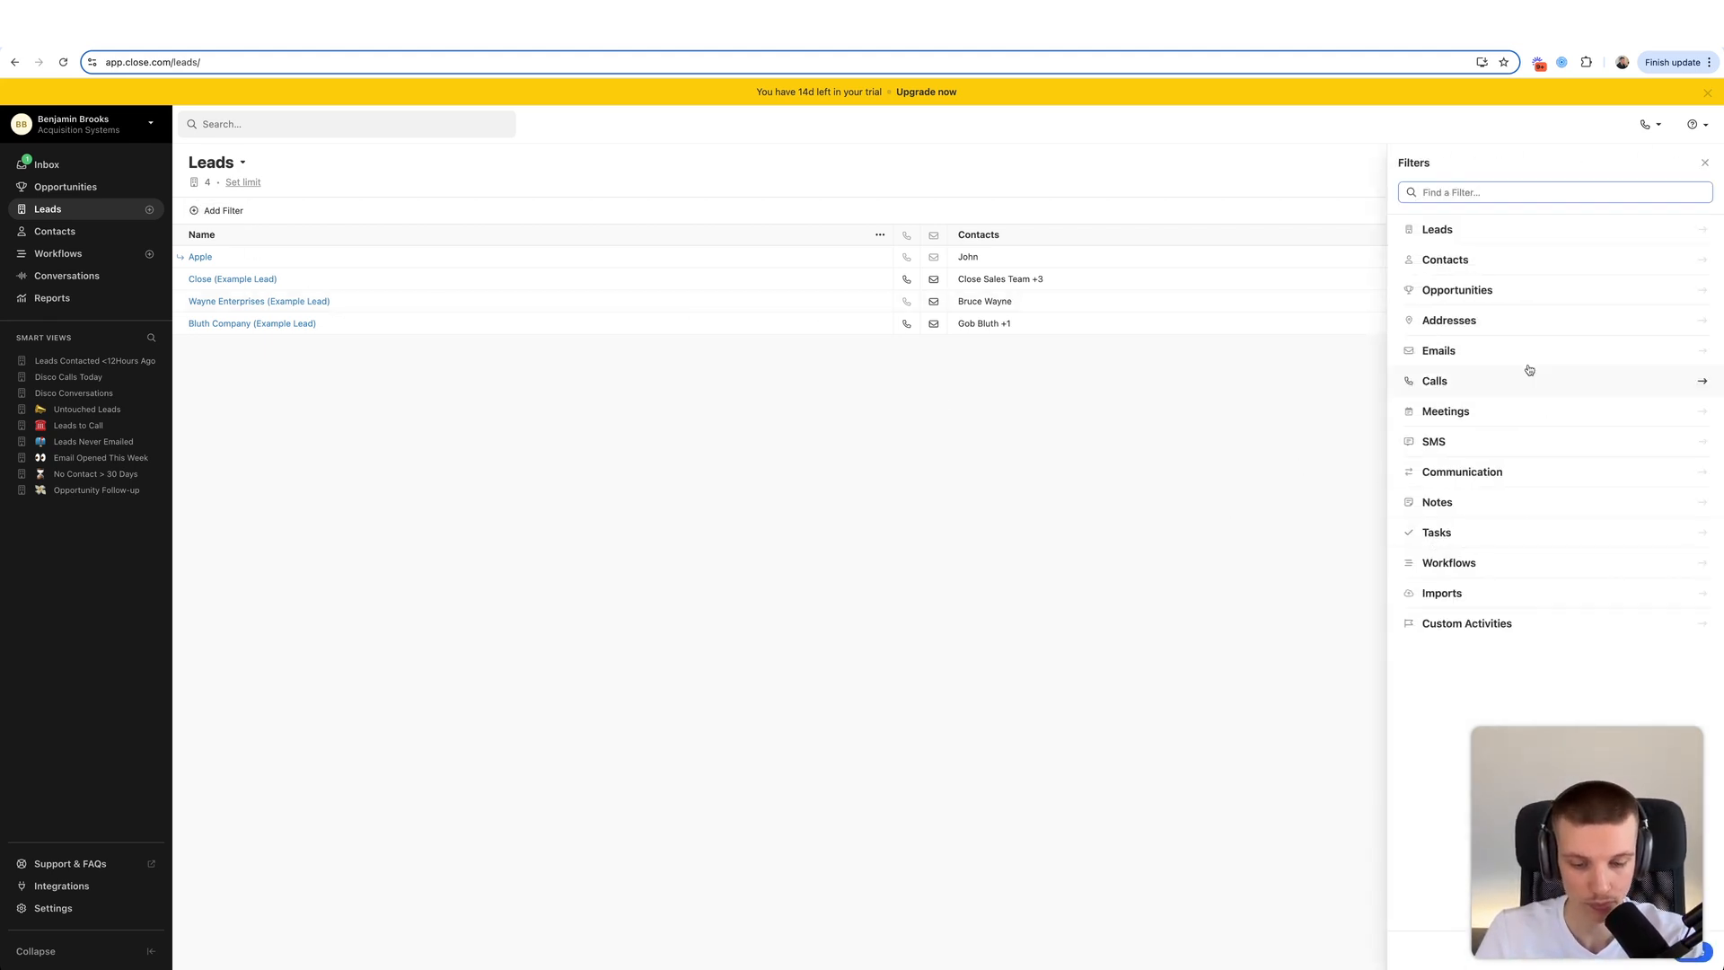
pyautogui.click(1500, 627)
pyautogui.click(1501, 625)
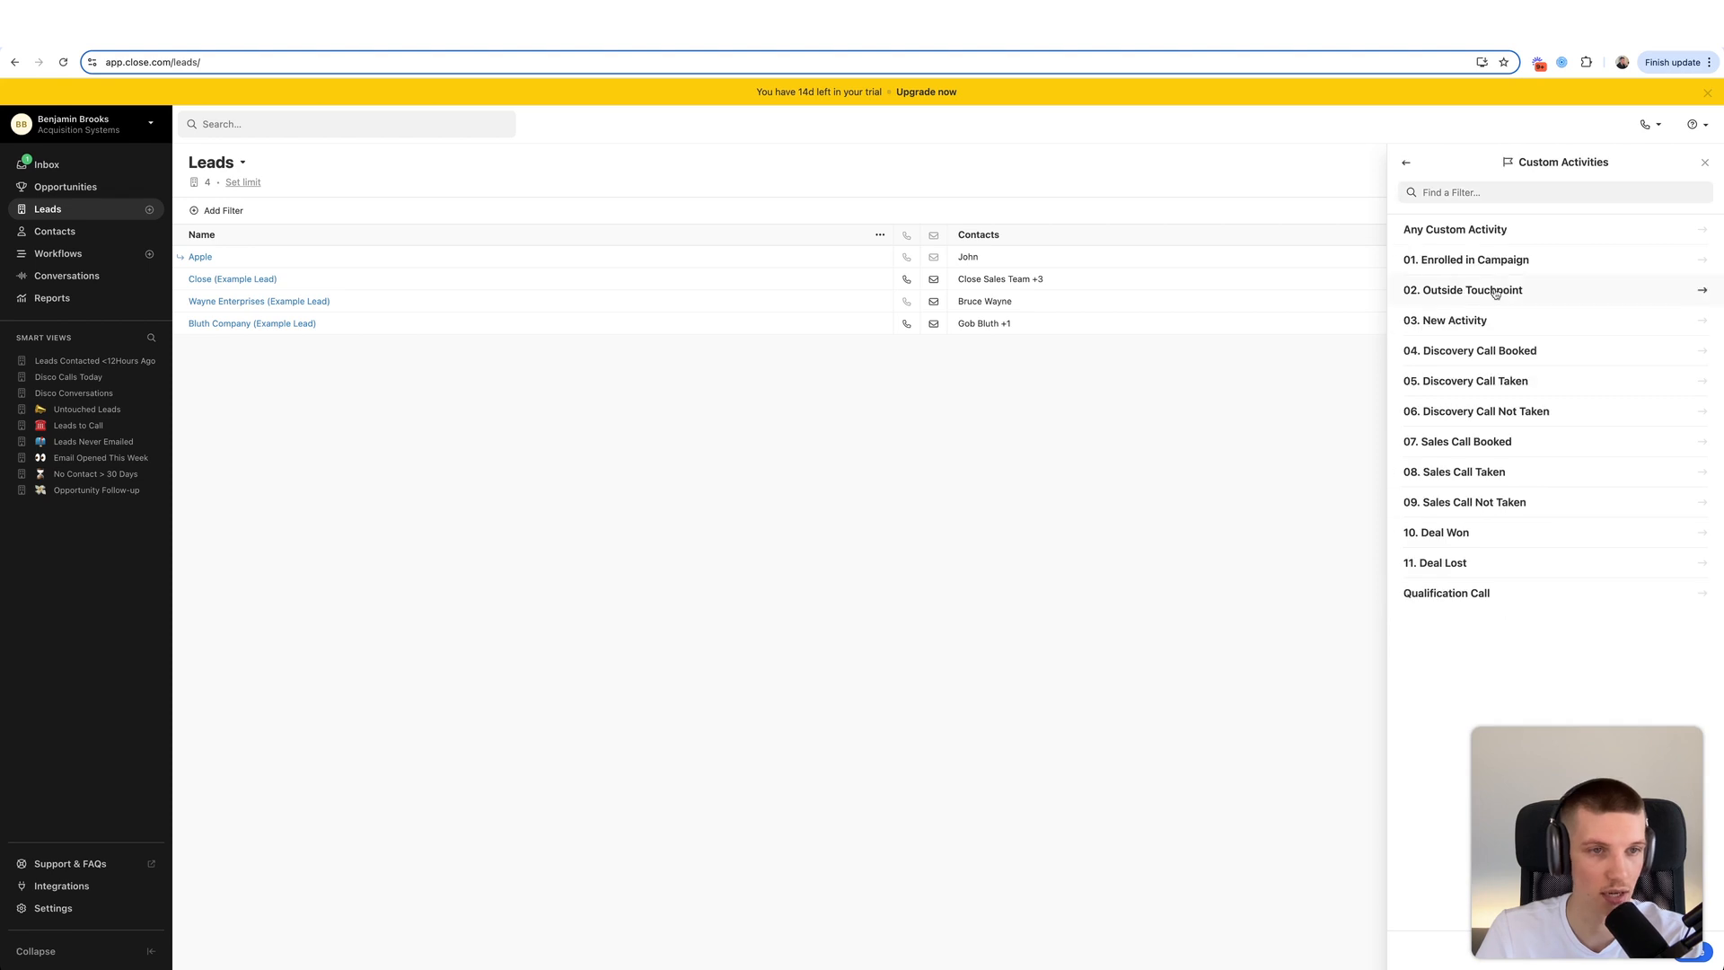
pyautogui.click(1507, 360)
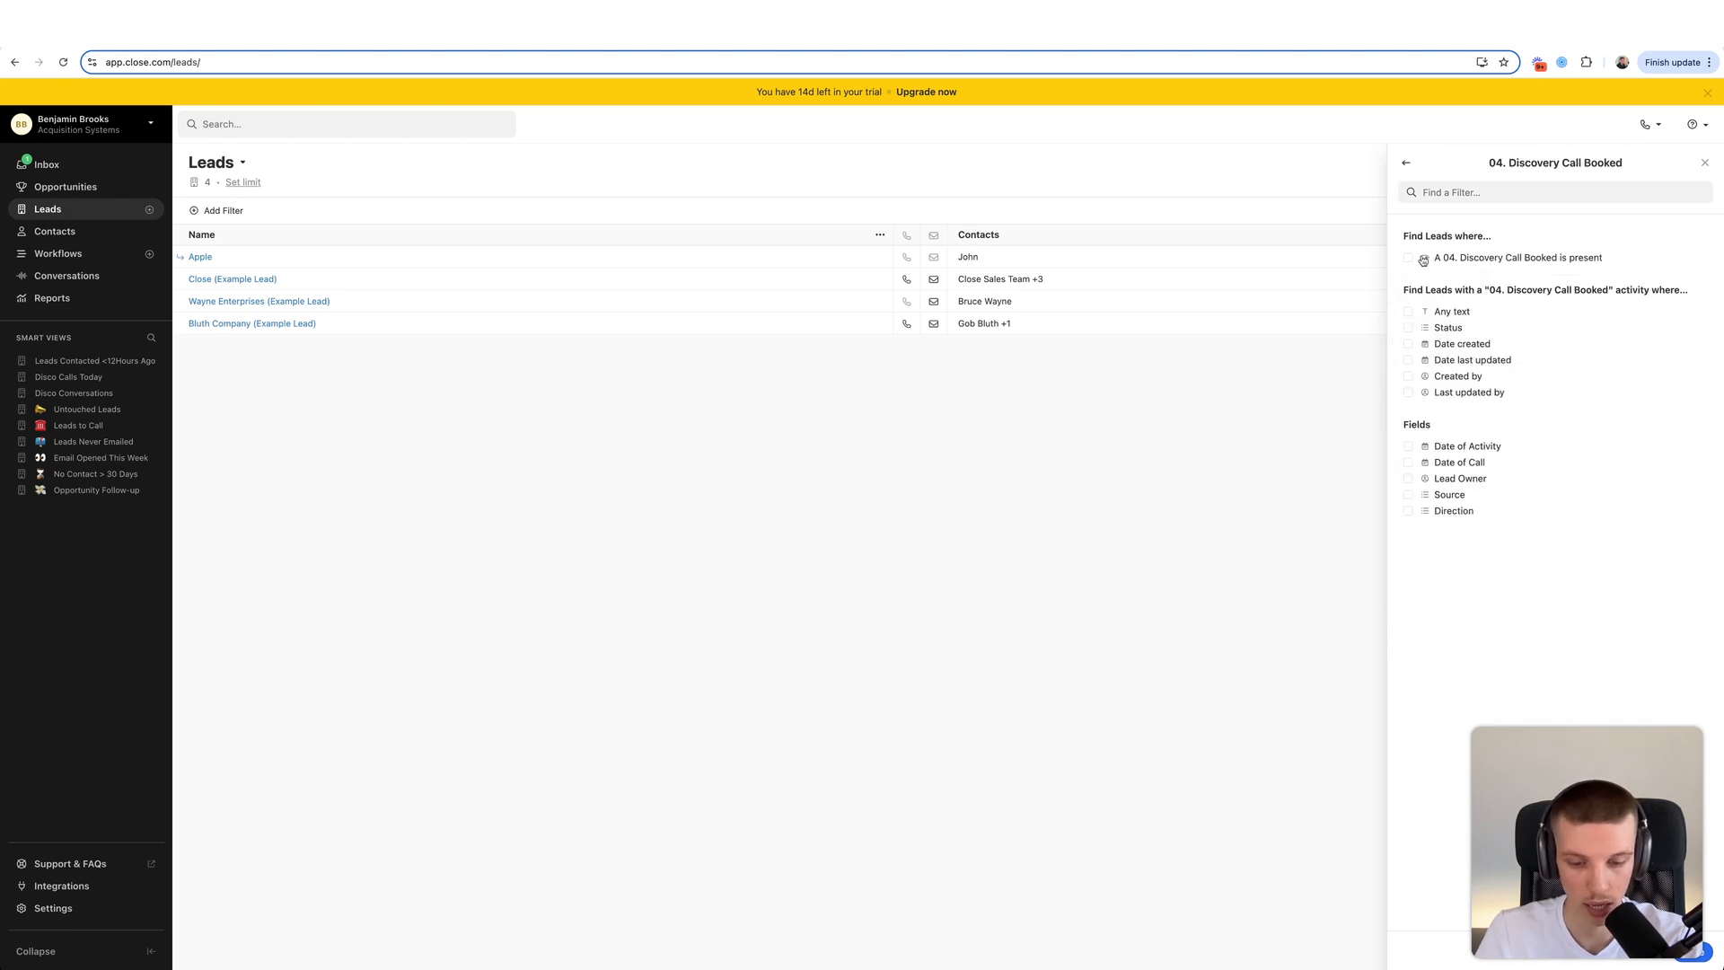
pyautogui.click(1406, 162)
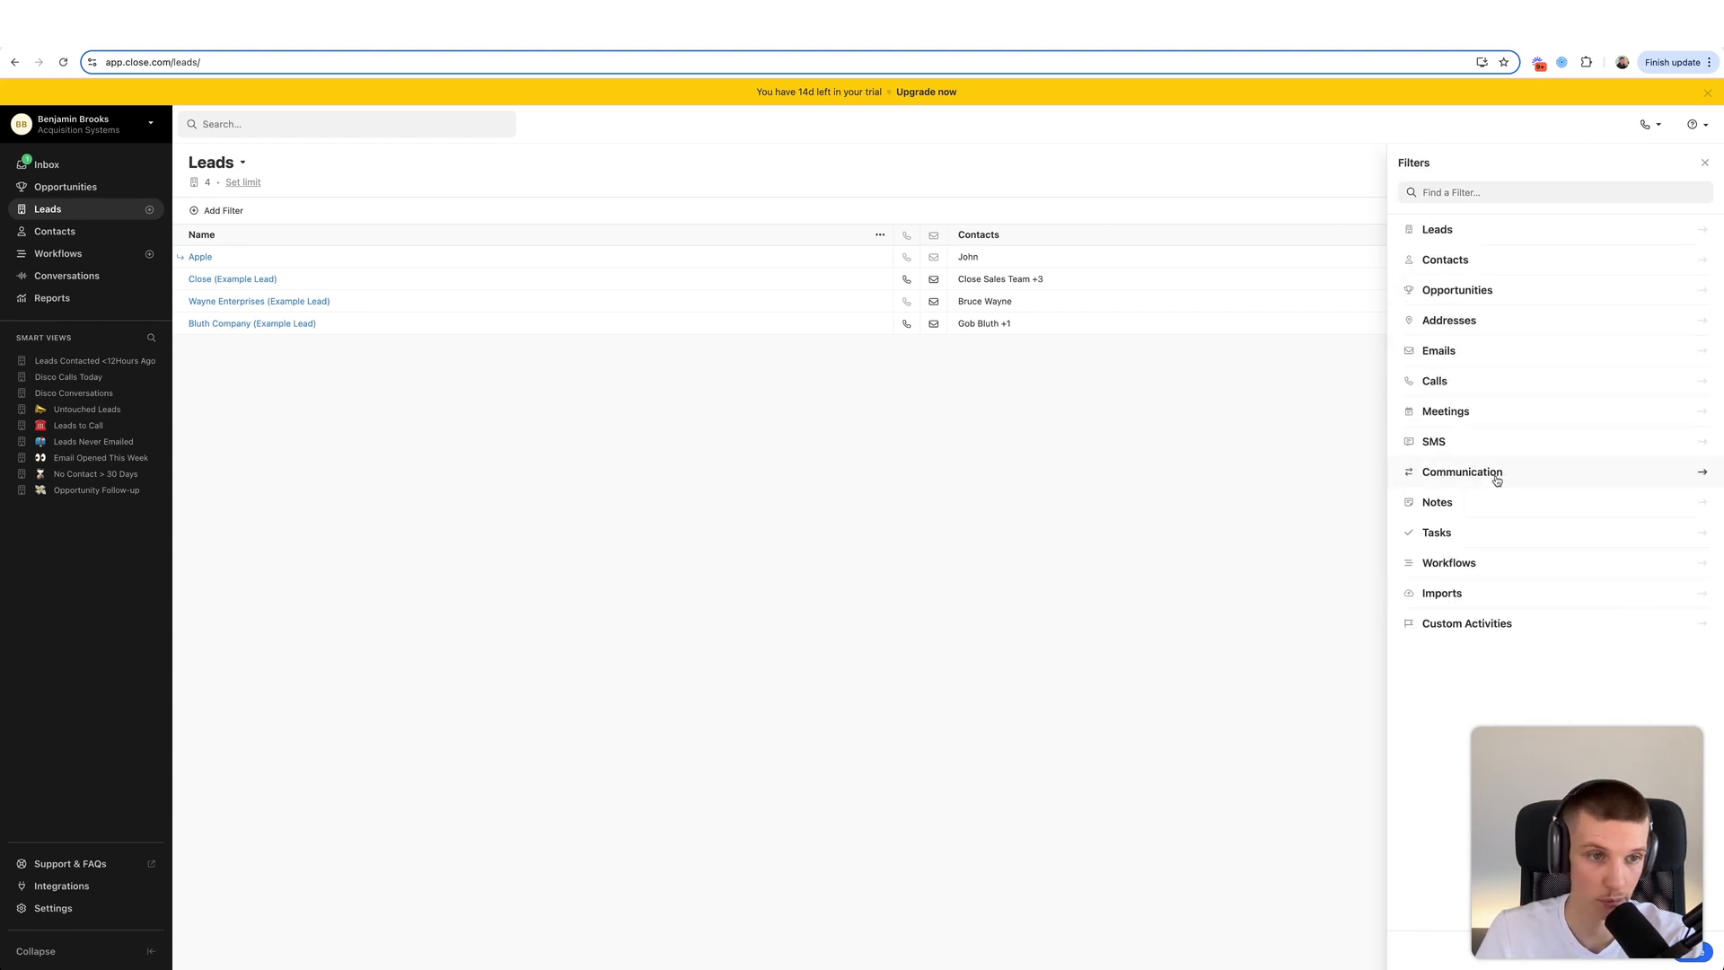
pyautogui.click(1483, 633)
pyautogui.click(1484, 383)
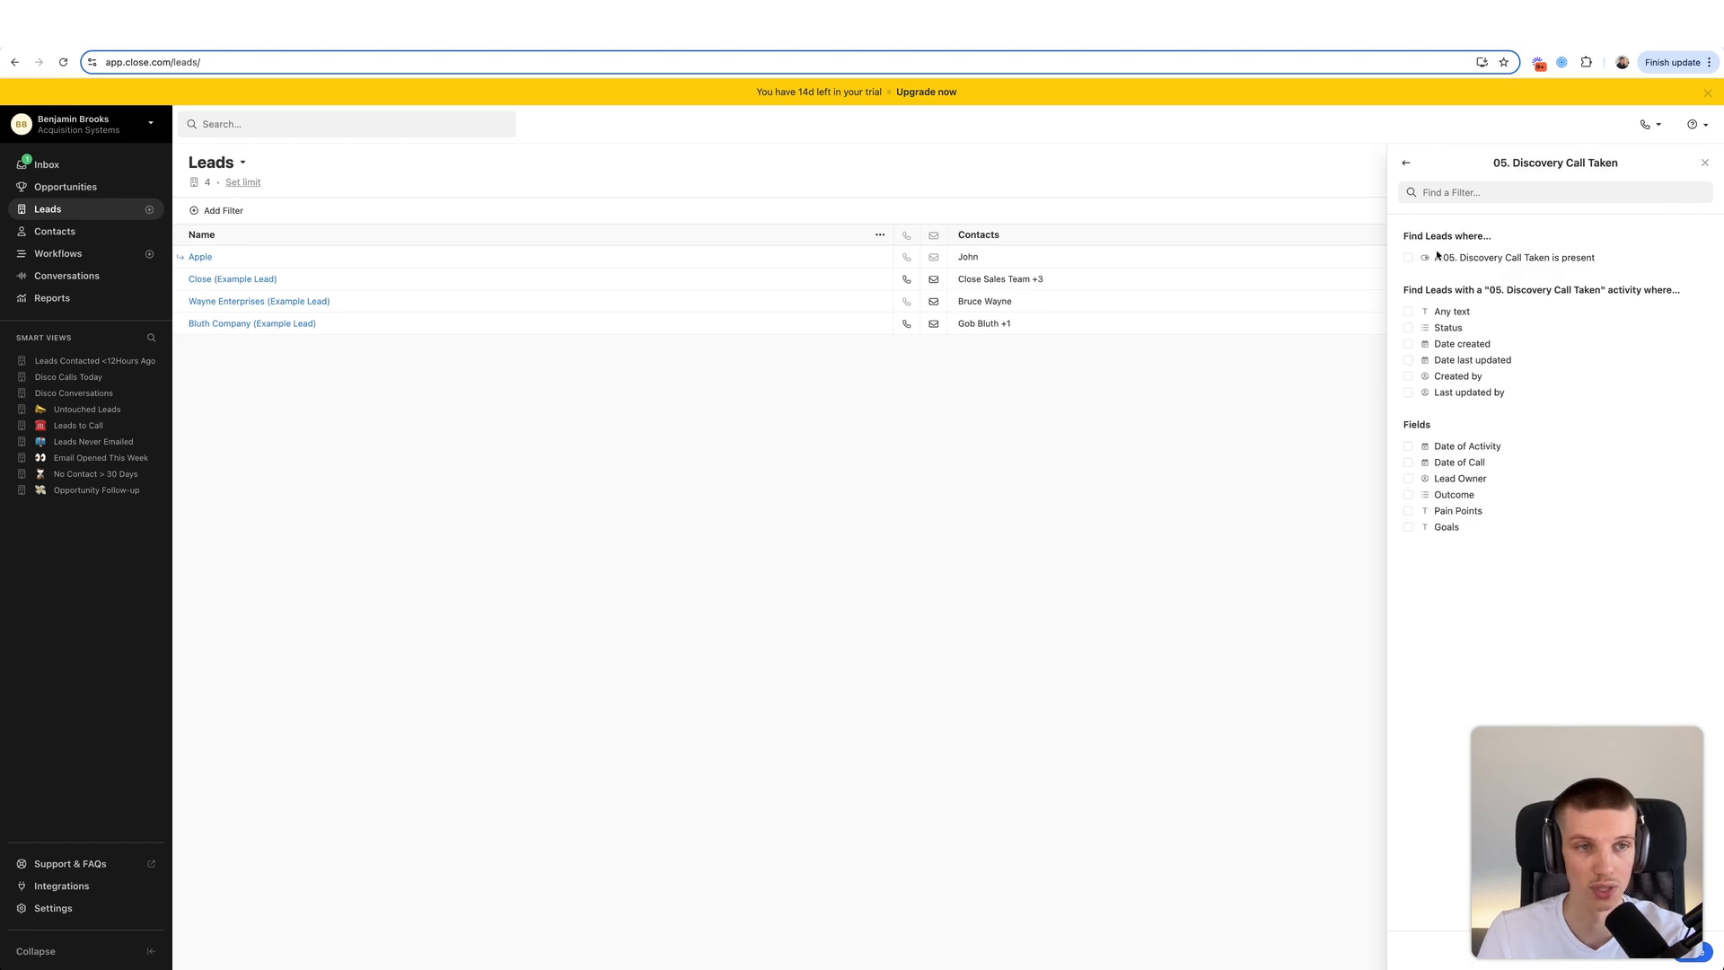
pyautogui.click(1438, 258)
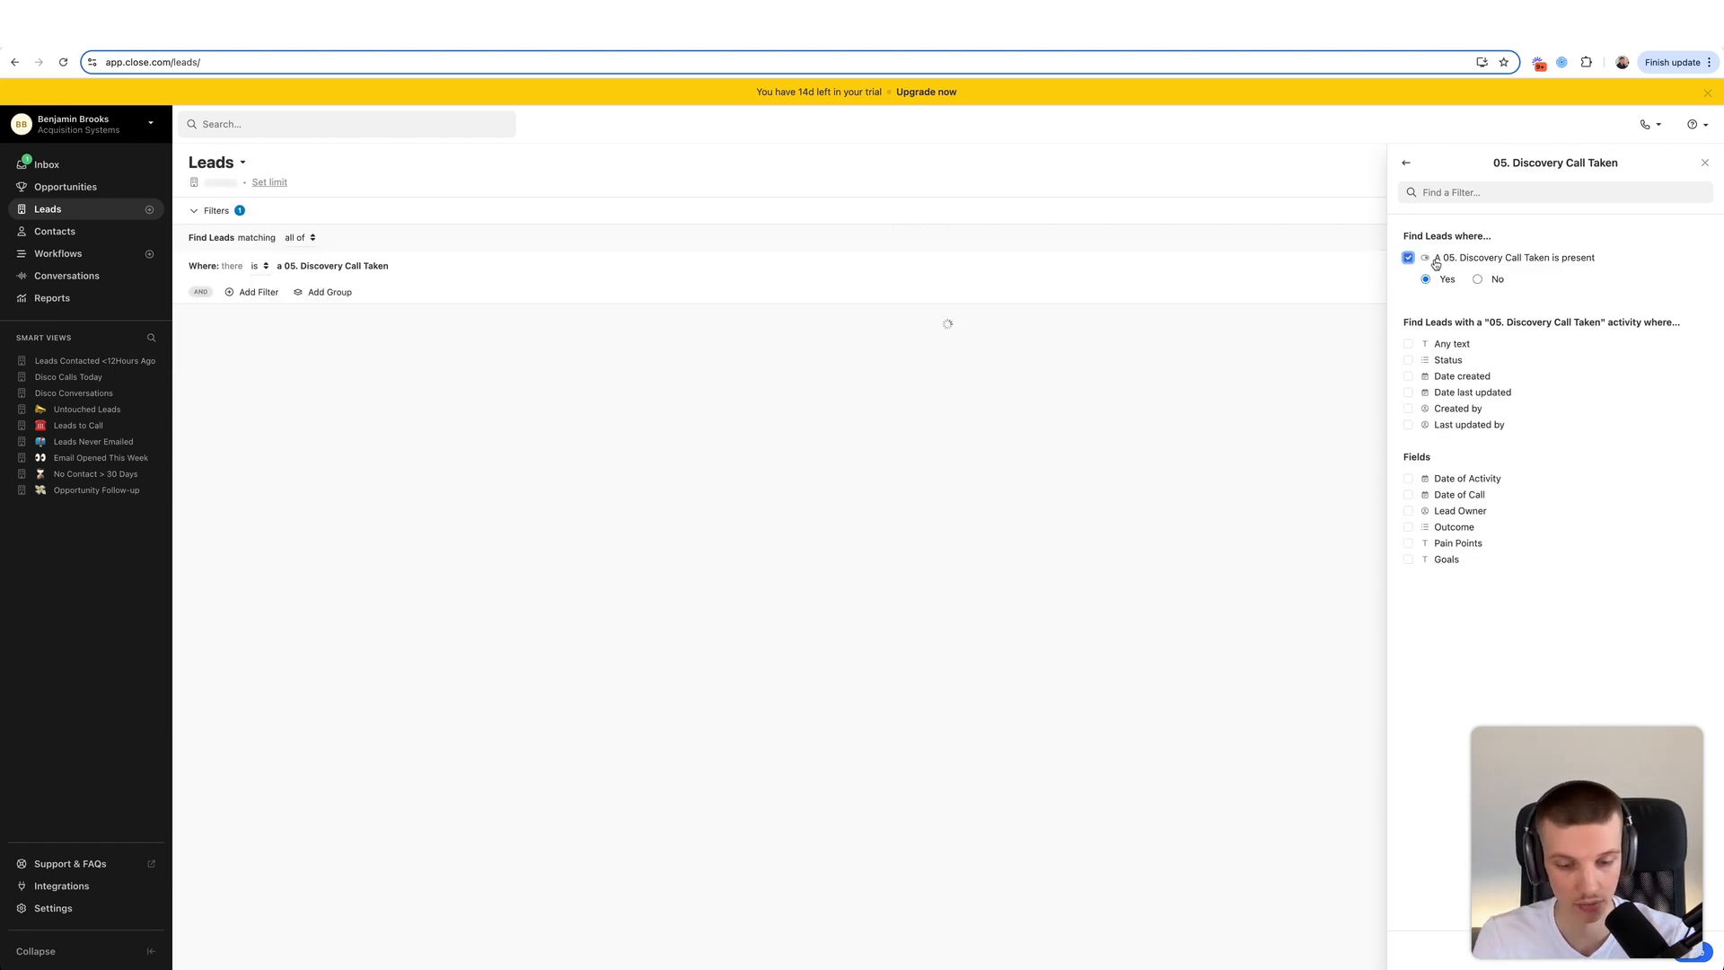
pyautogui.click(1443, 527)
pyautogui.click(1455, 549)
pyautogui.click(1467, 578)
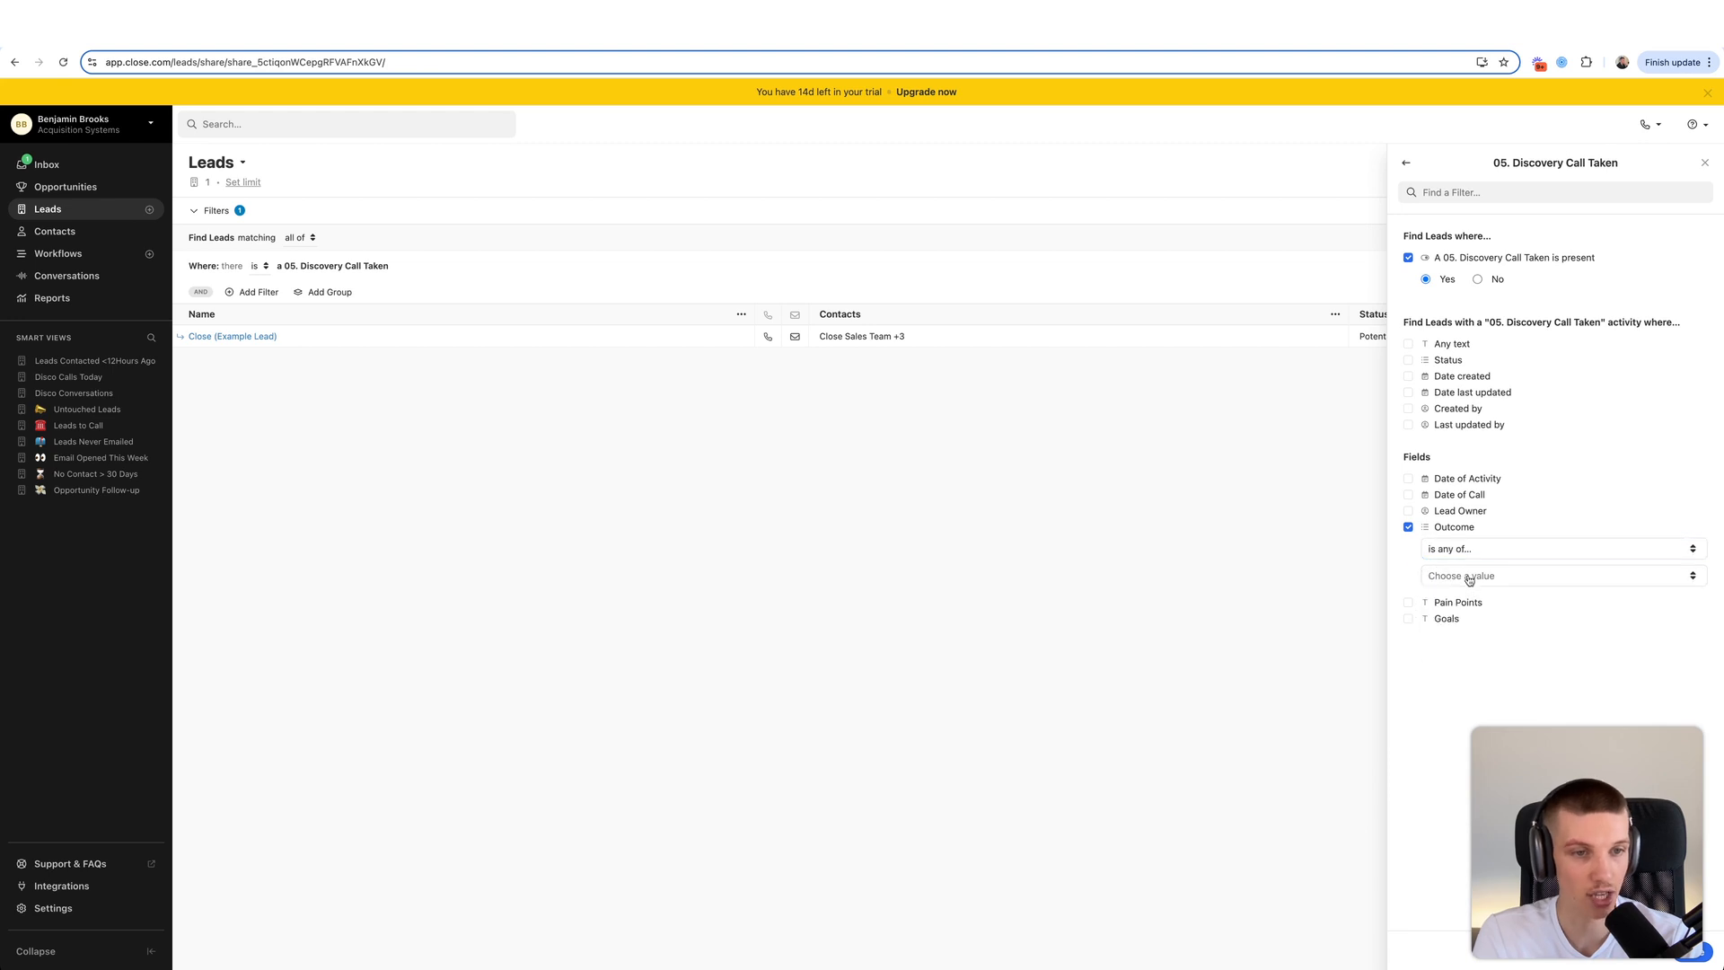
pyautogui.click(1481, 628)
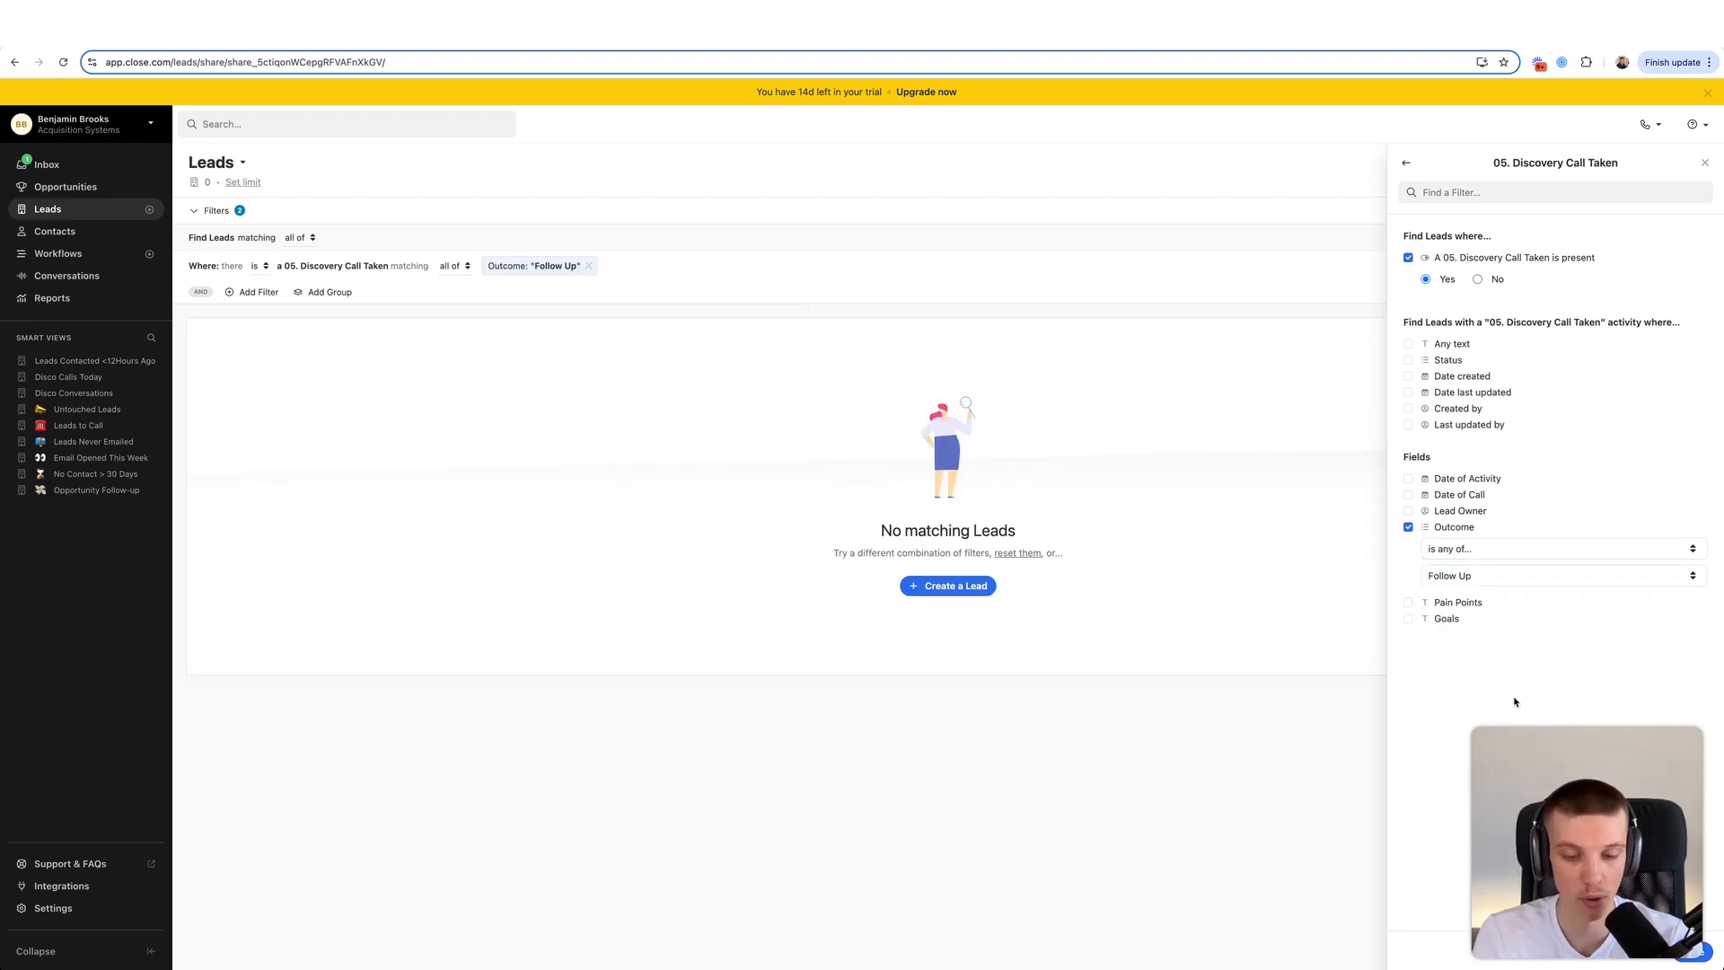
pyautogui.click(1697, 952)
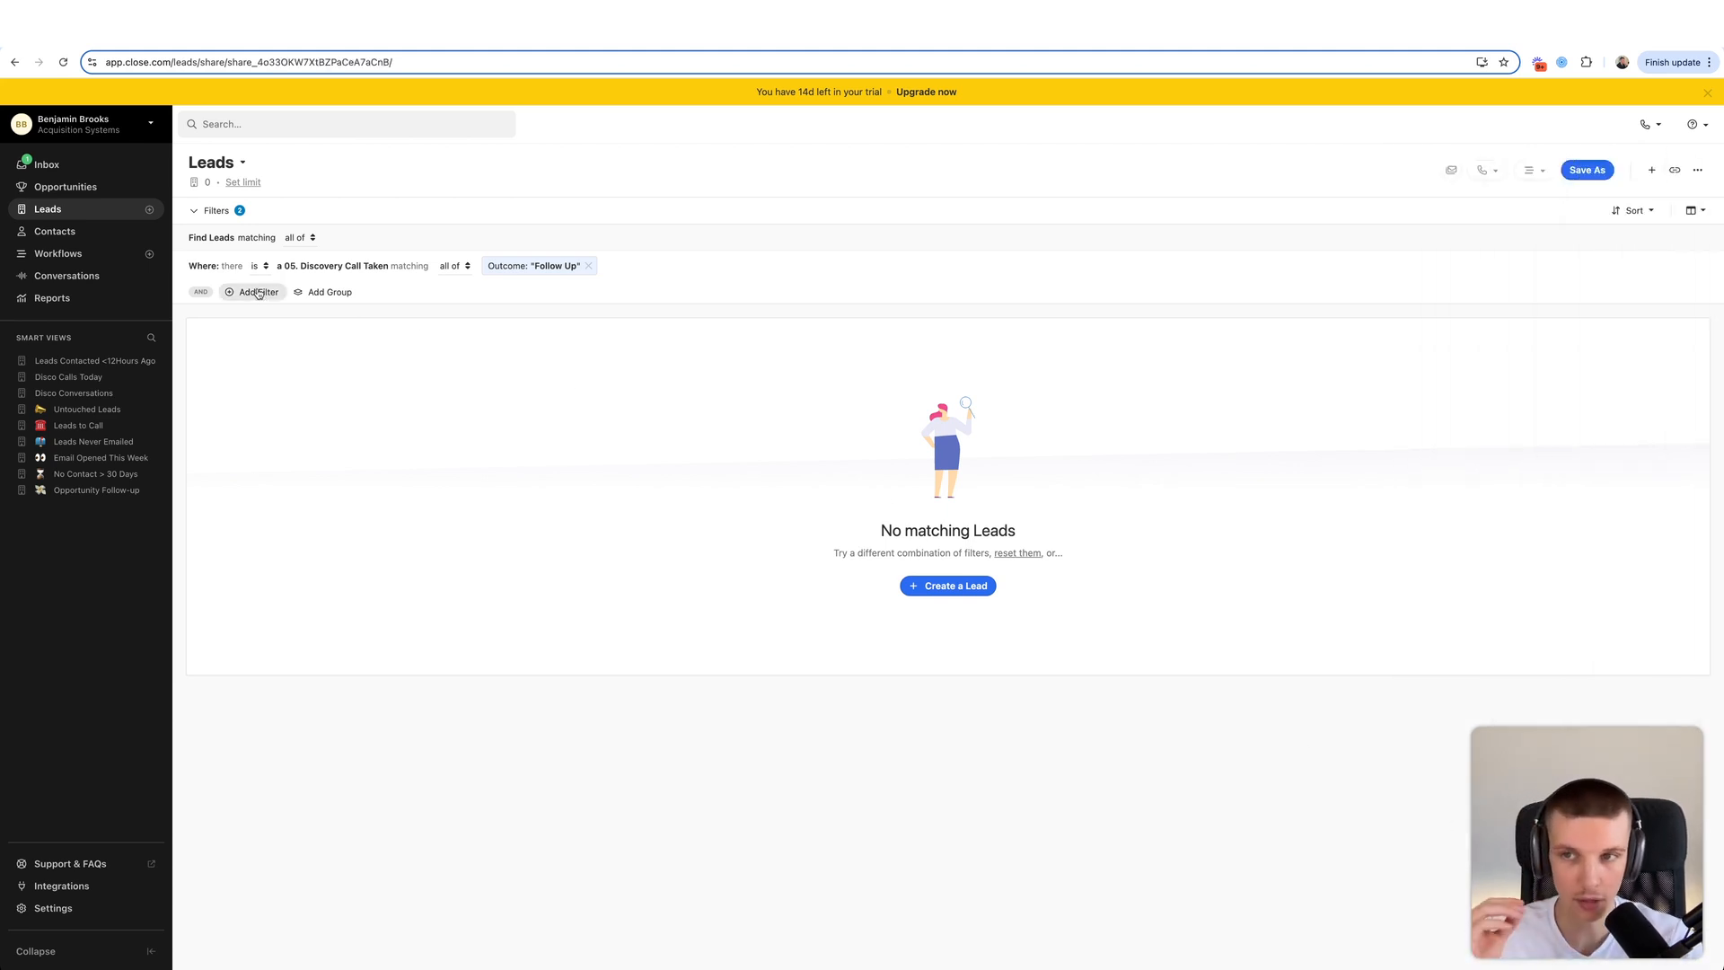
# - Exclude leads that have a 07. Sales Call Booked activity
pyautogui.click(258, 292)
pyautogui.click(1488, 629)
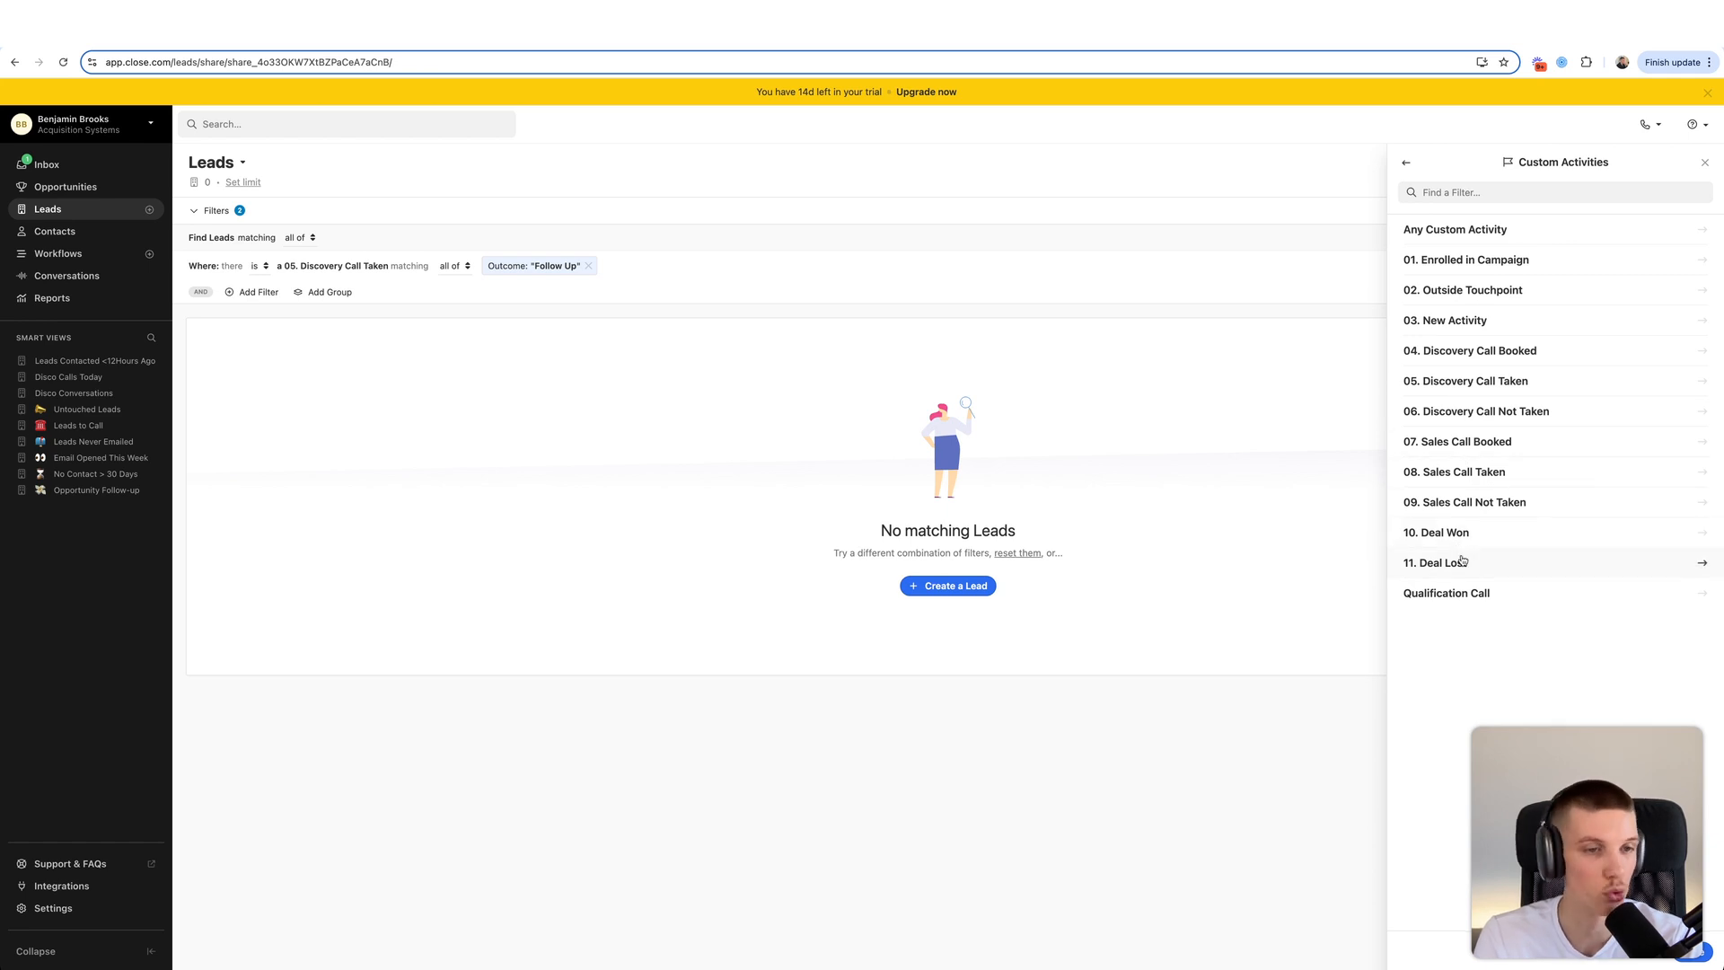
pyautogui.click(1466, 446)
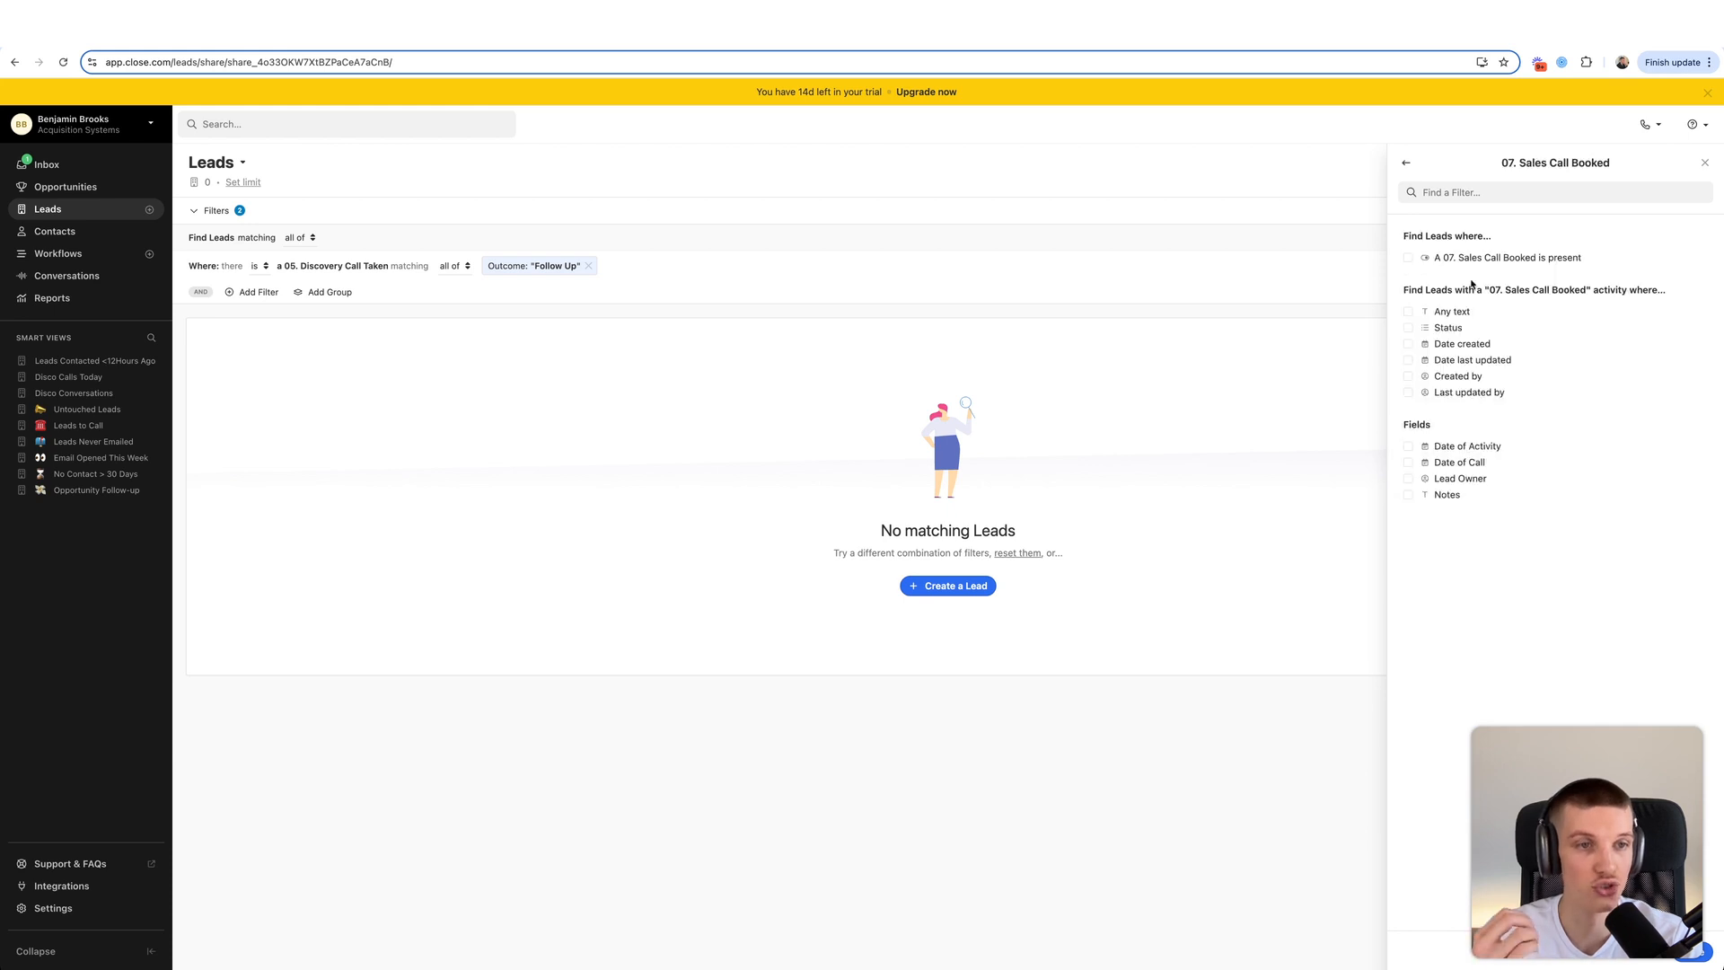
pyautogui.click(1477, 280)
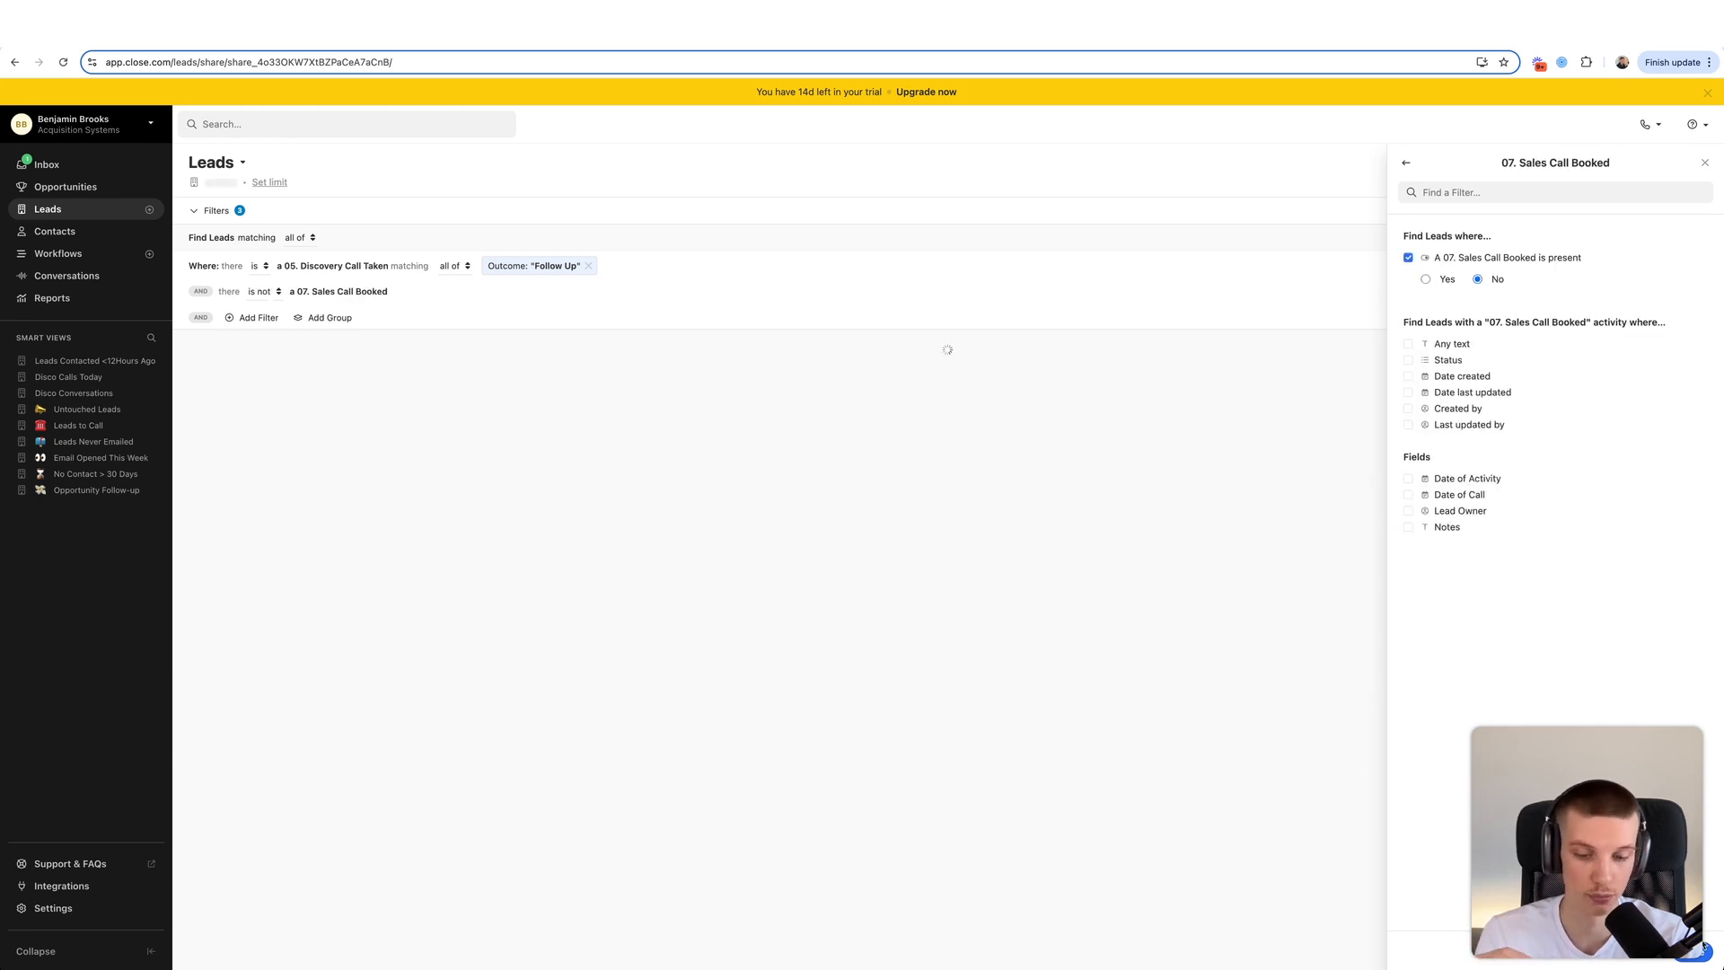
pyautogui.click(244, 318)
# - Set Current status 'is not any of' Not Qualified, Bad Data, Customer, Canceled Customer and DNC
pyautogui.click(1464, 228)
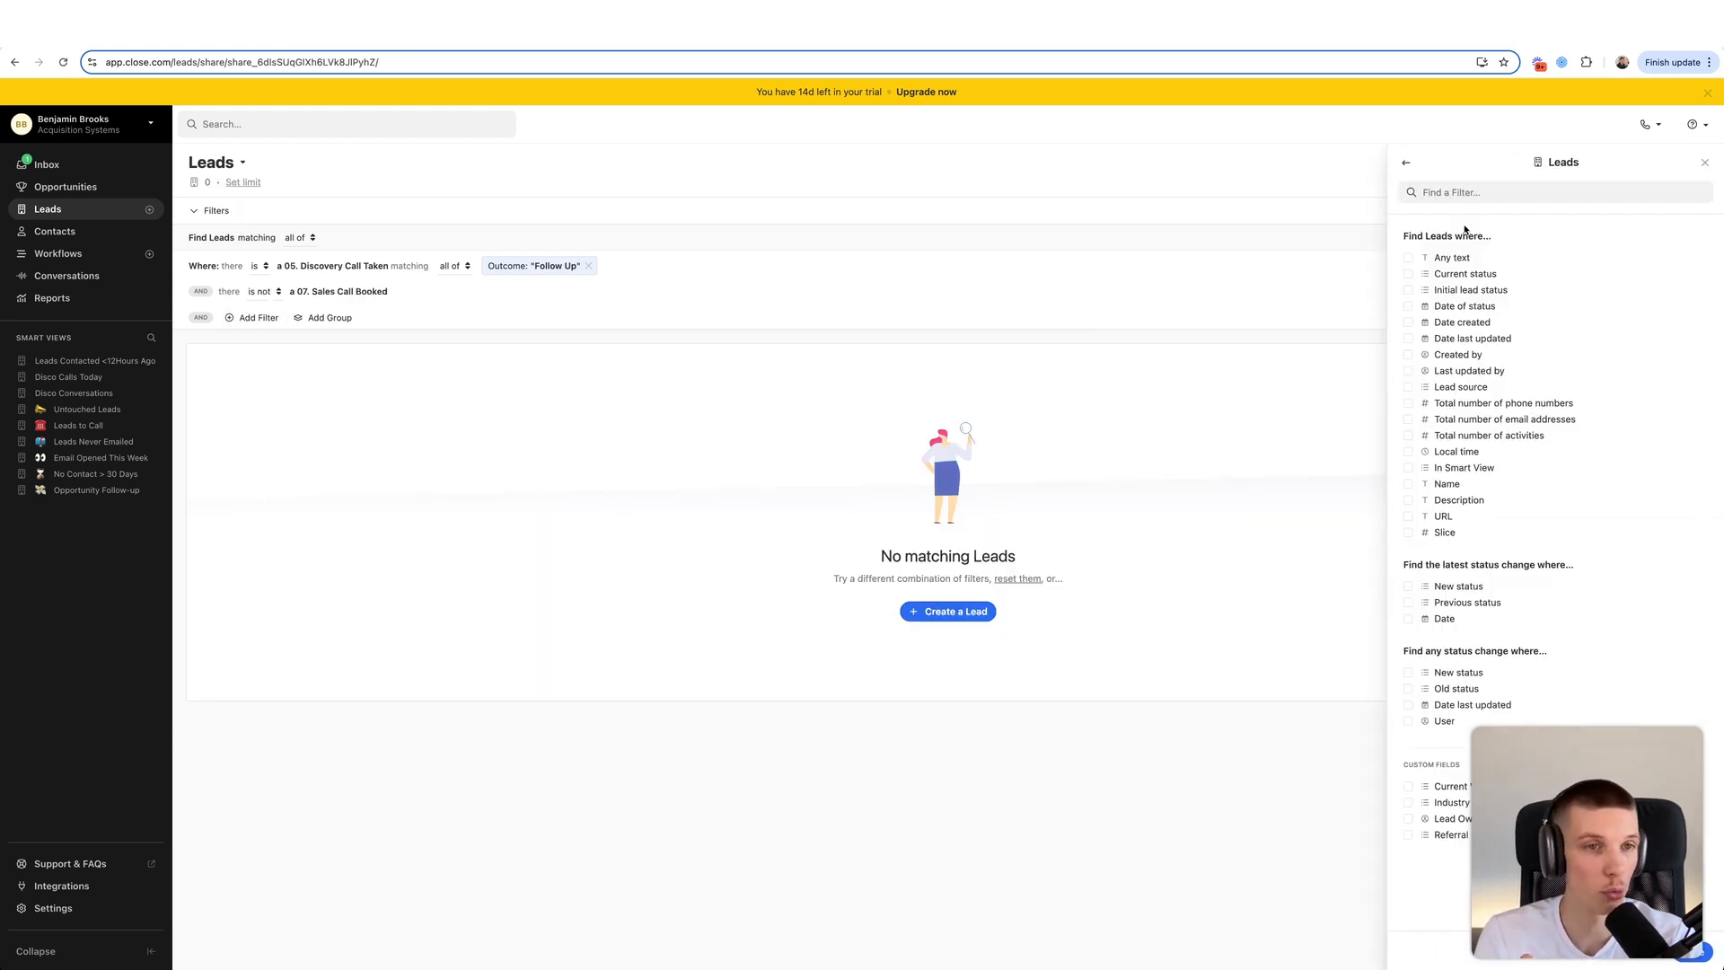
pyautogui.click(1469, 273)
pyautogui.click(1473, 296)
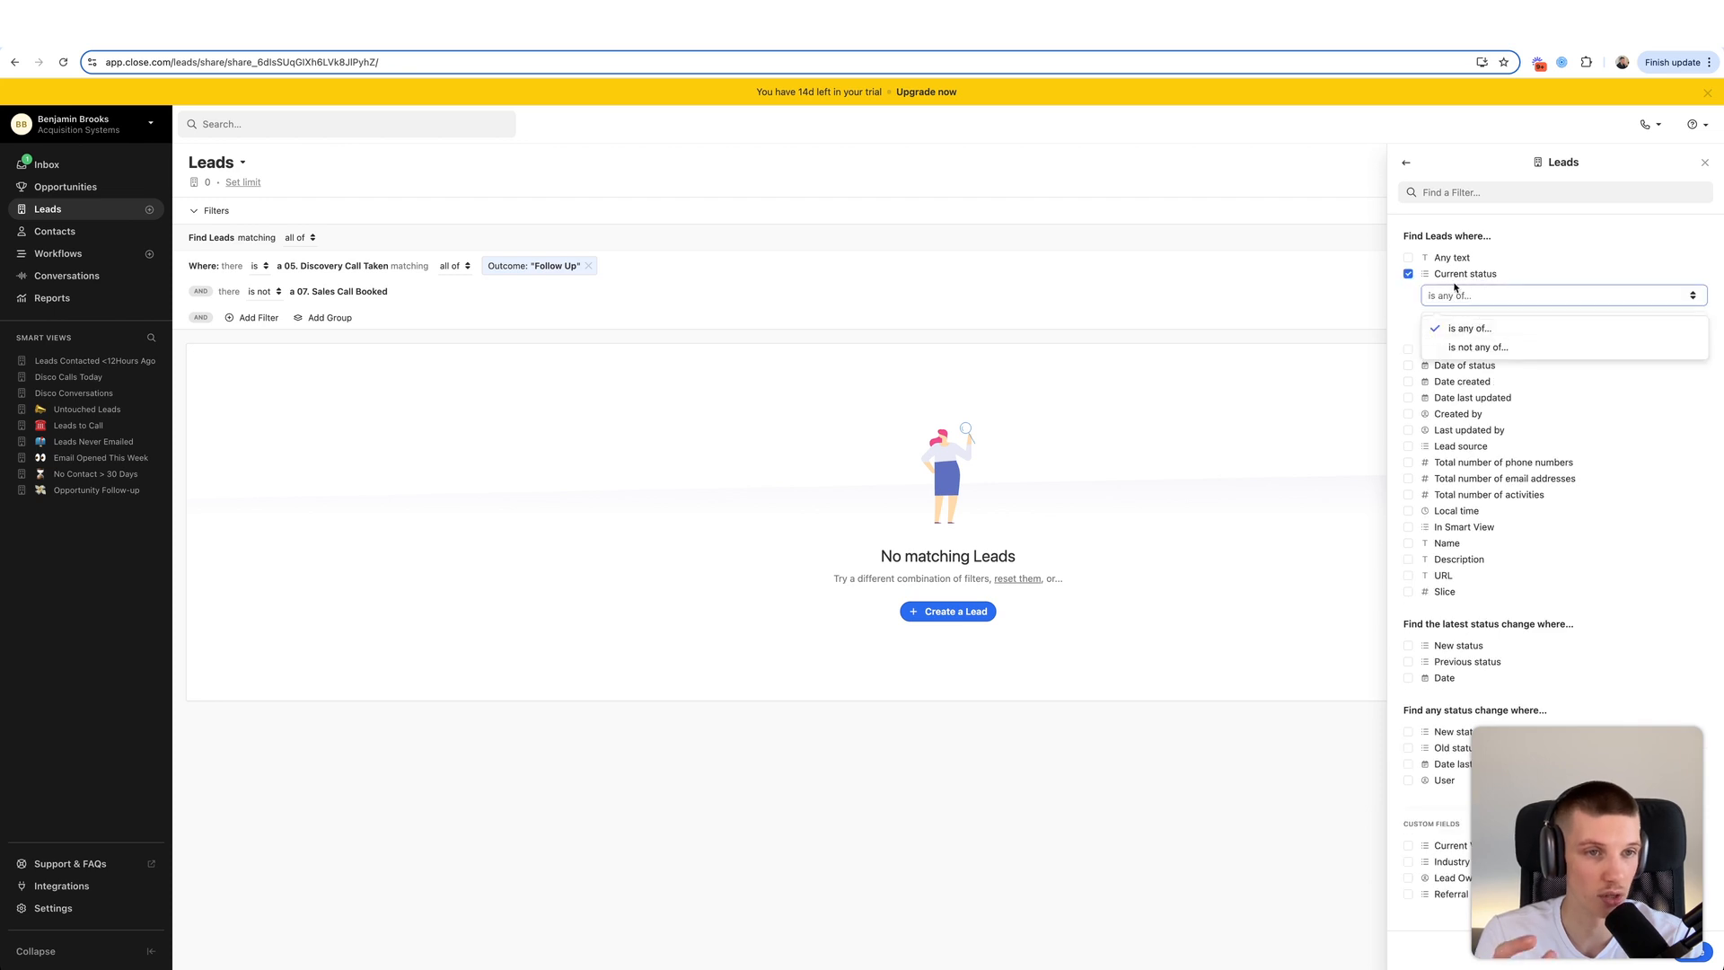
pyautogui.click(1464, 347)
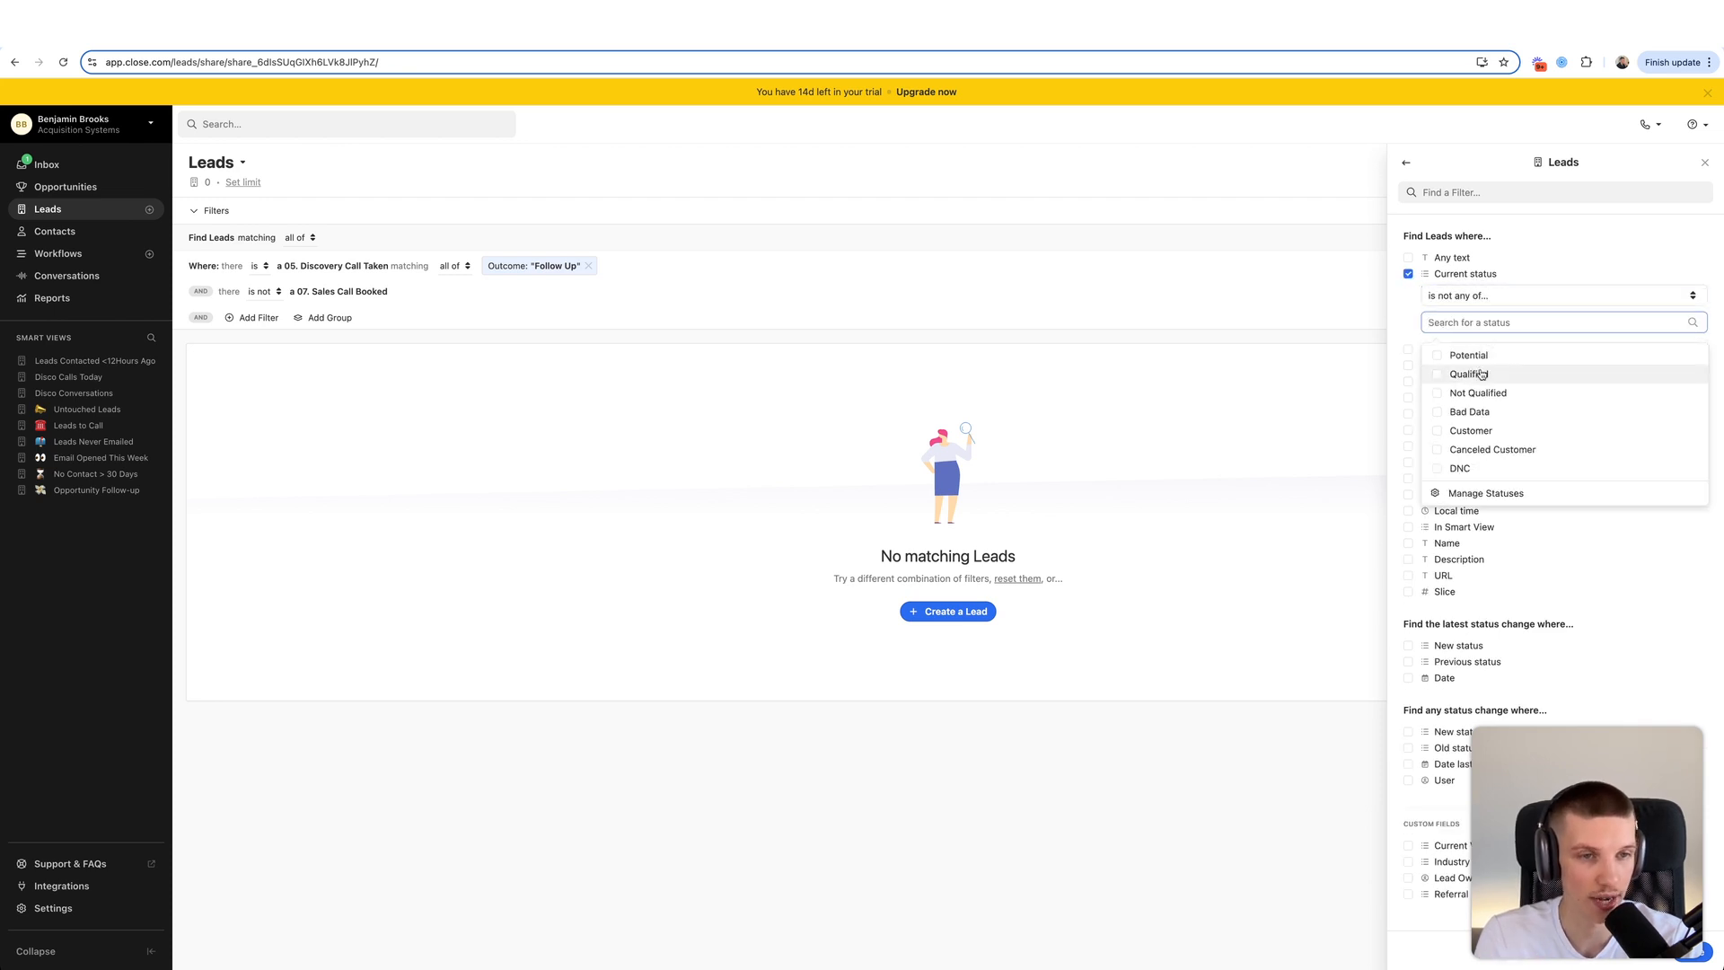
pyautogui.click(1479, 392)
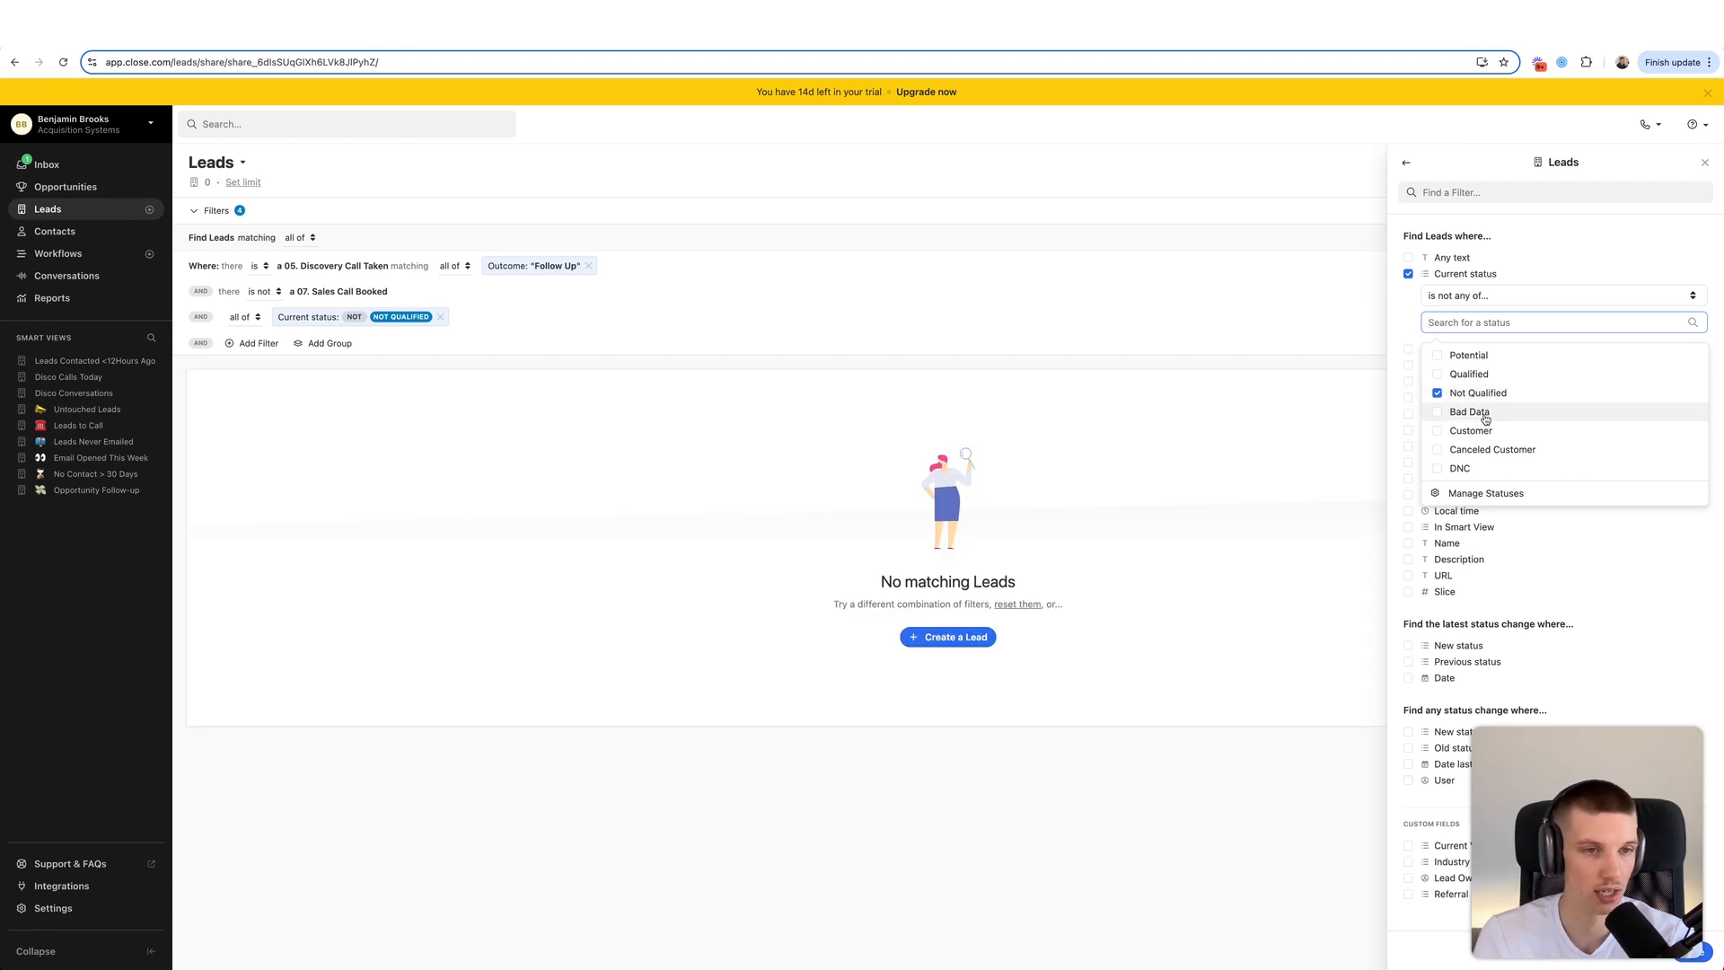
pyautogui.click(1484, 416)
pyautogui.click(1481, 431)
pyautogui.click(1482, 449)
pyautogui.click(1474, 469)
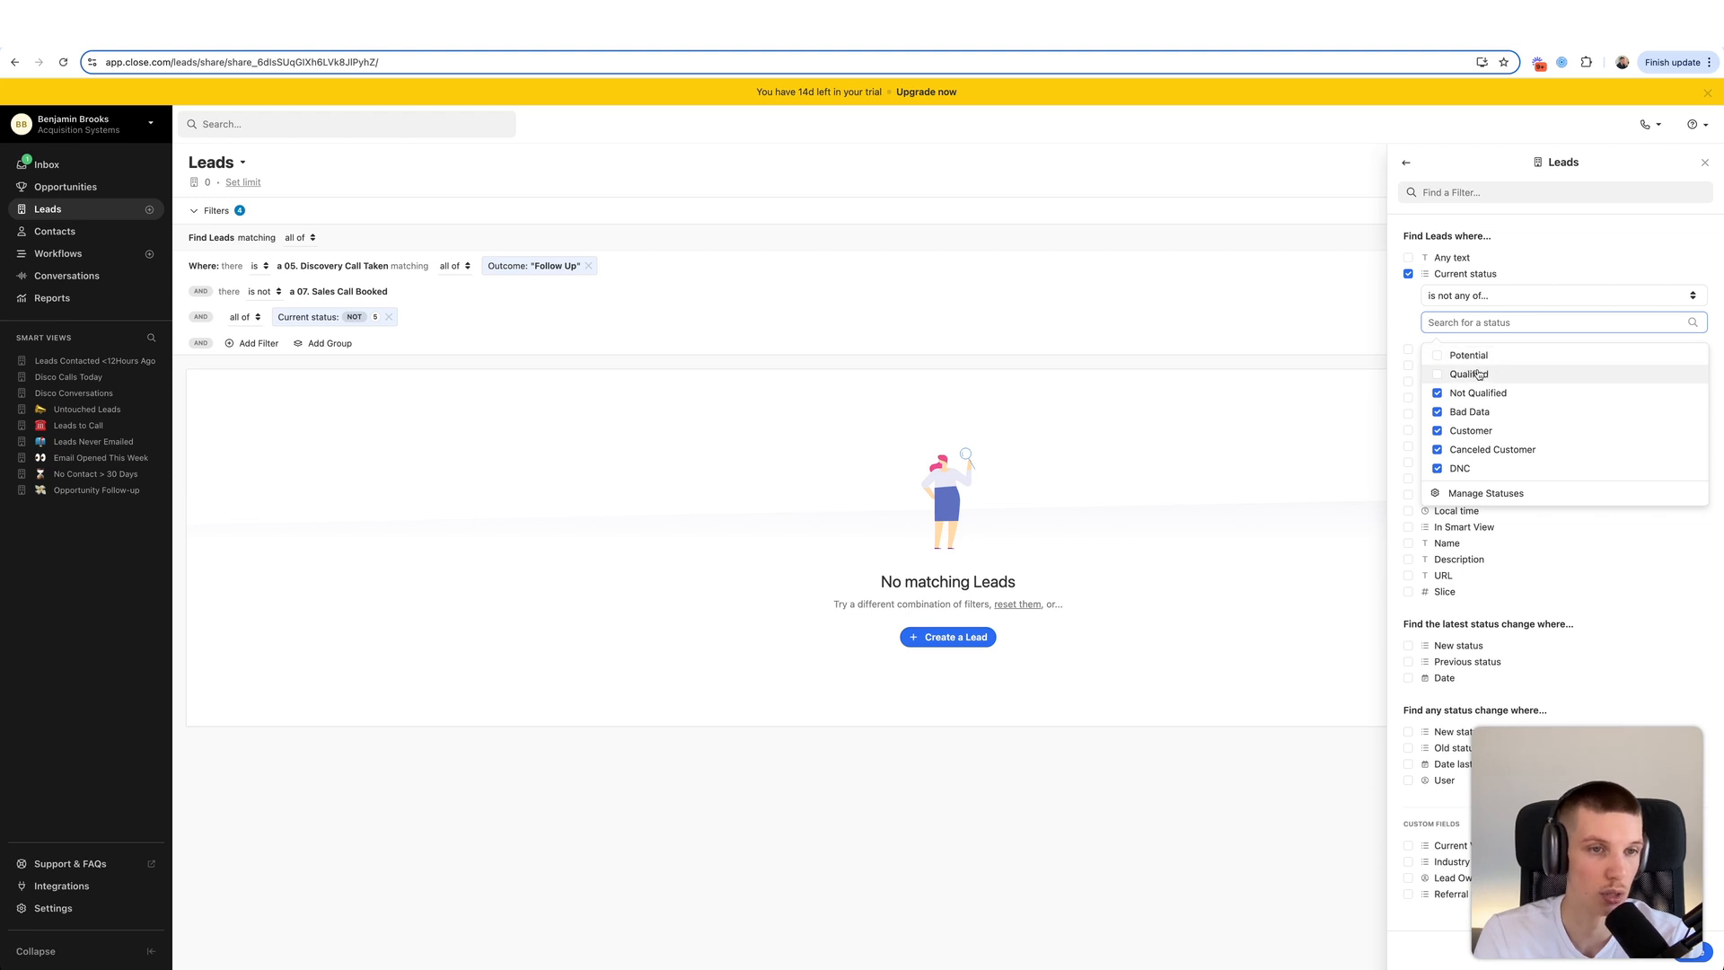
# - Keep Potential leads included, confirming only the five statuses are excluded
pyautogui.click(1477, 355)
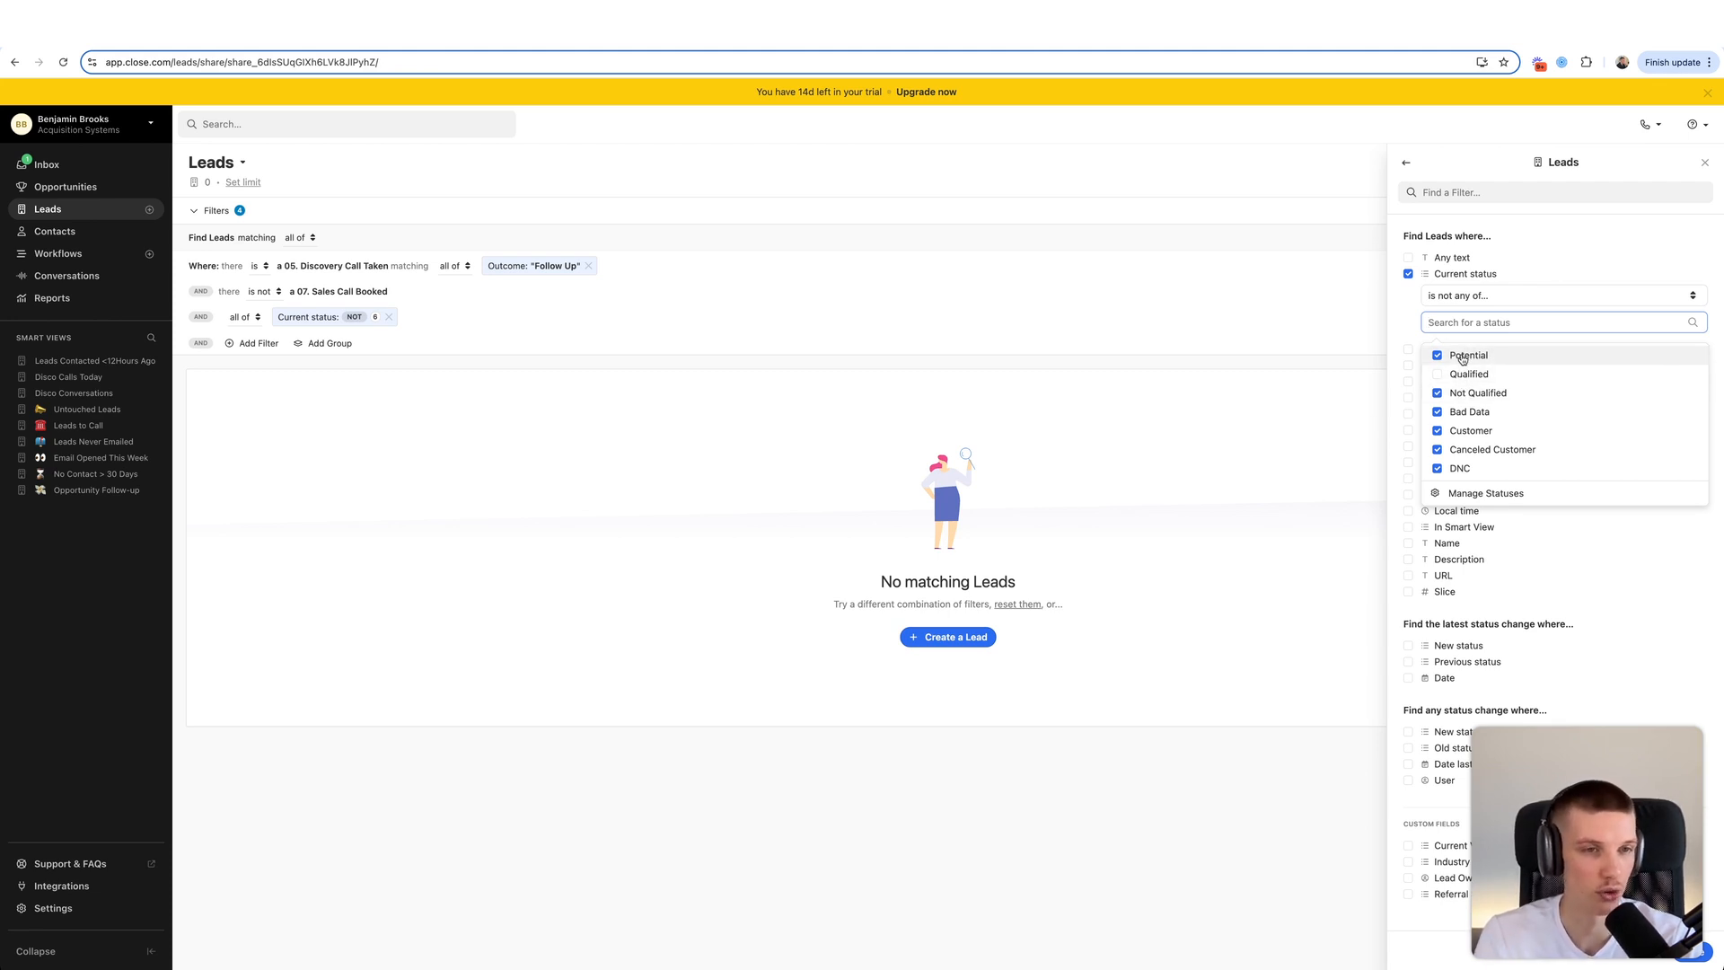
pyautogui.click(1445, 359)
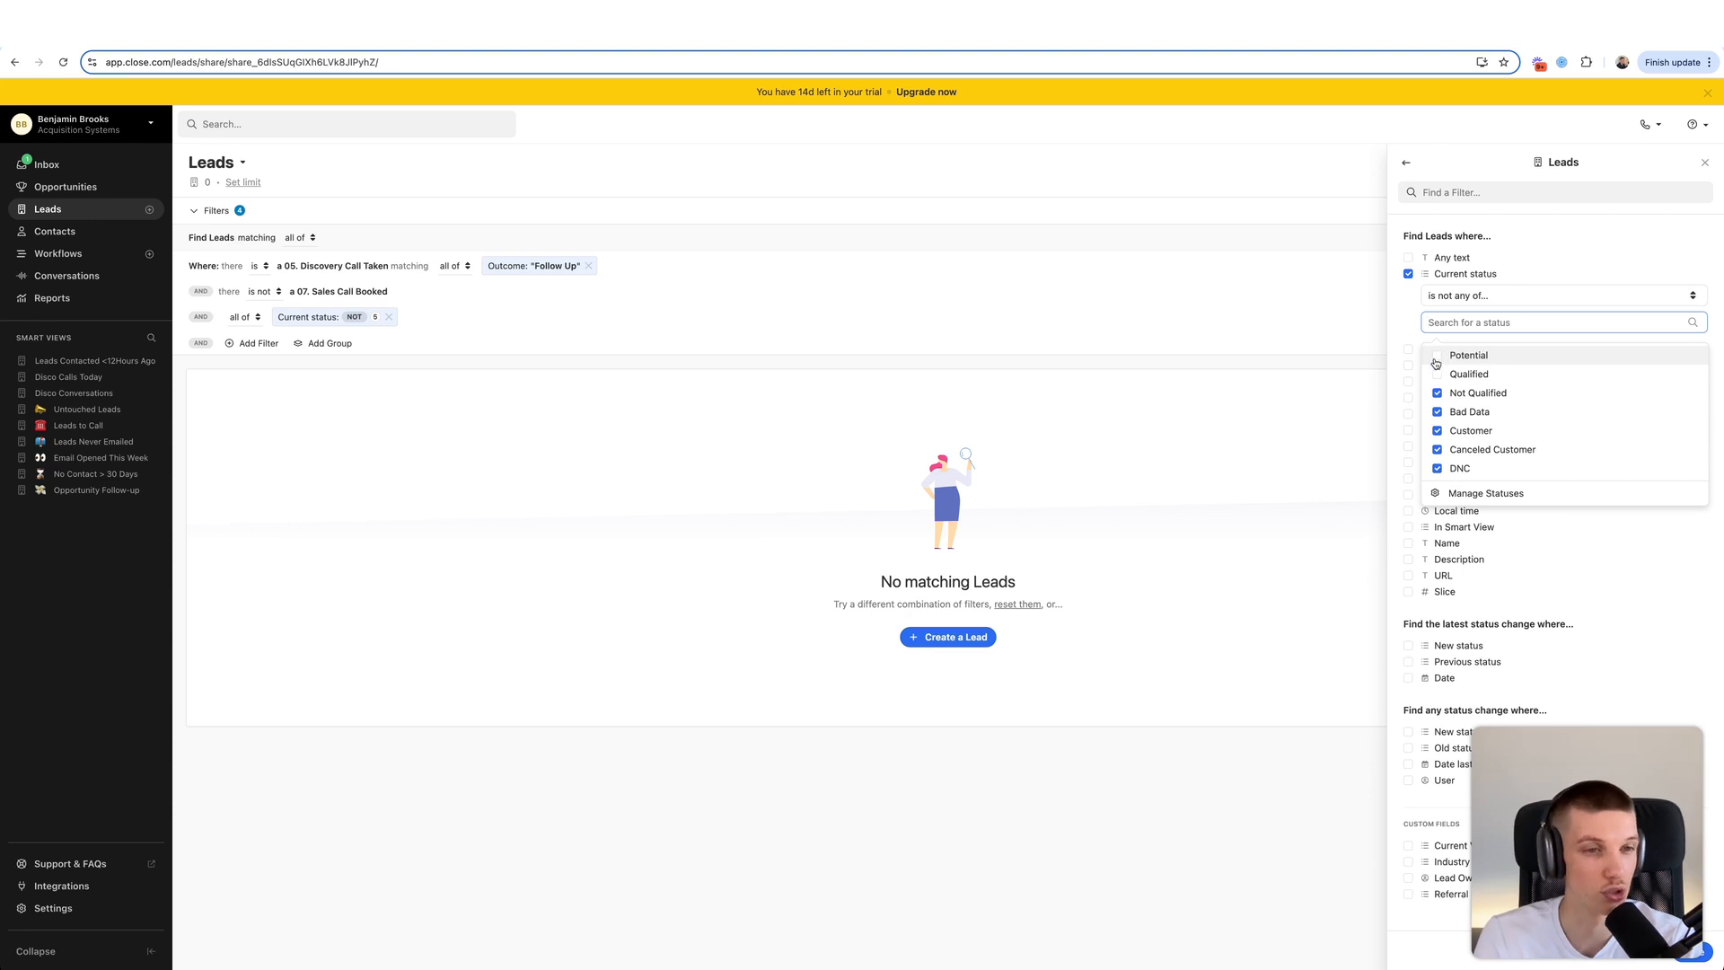
pyautogui.click(1402, 307)
pyautogui.click(1466, 325)
pyautogui.click(1409, 287)
pyautogui.click(1662, 958)
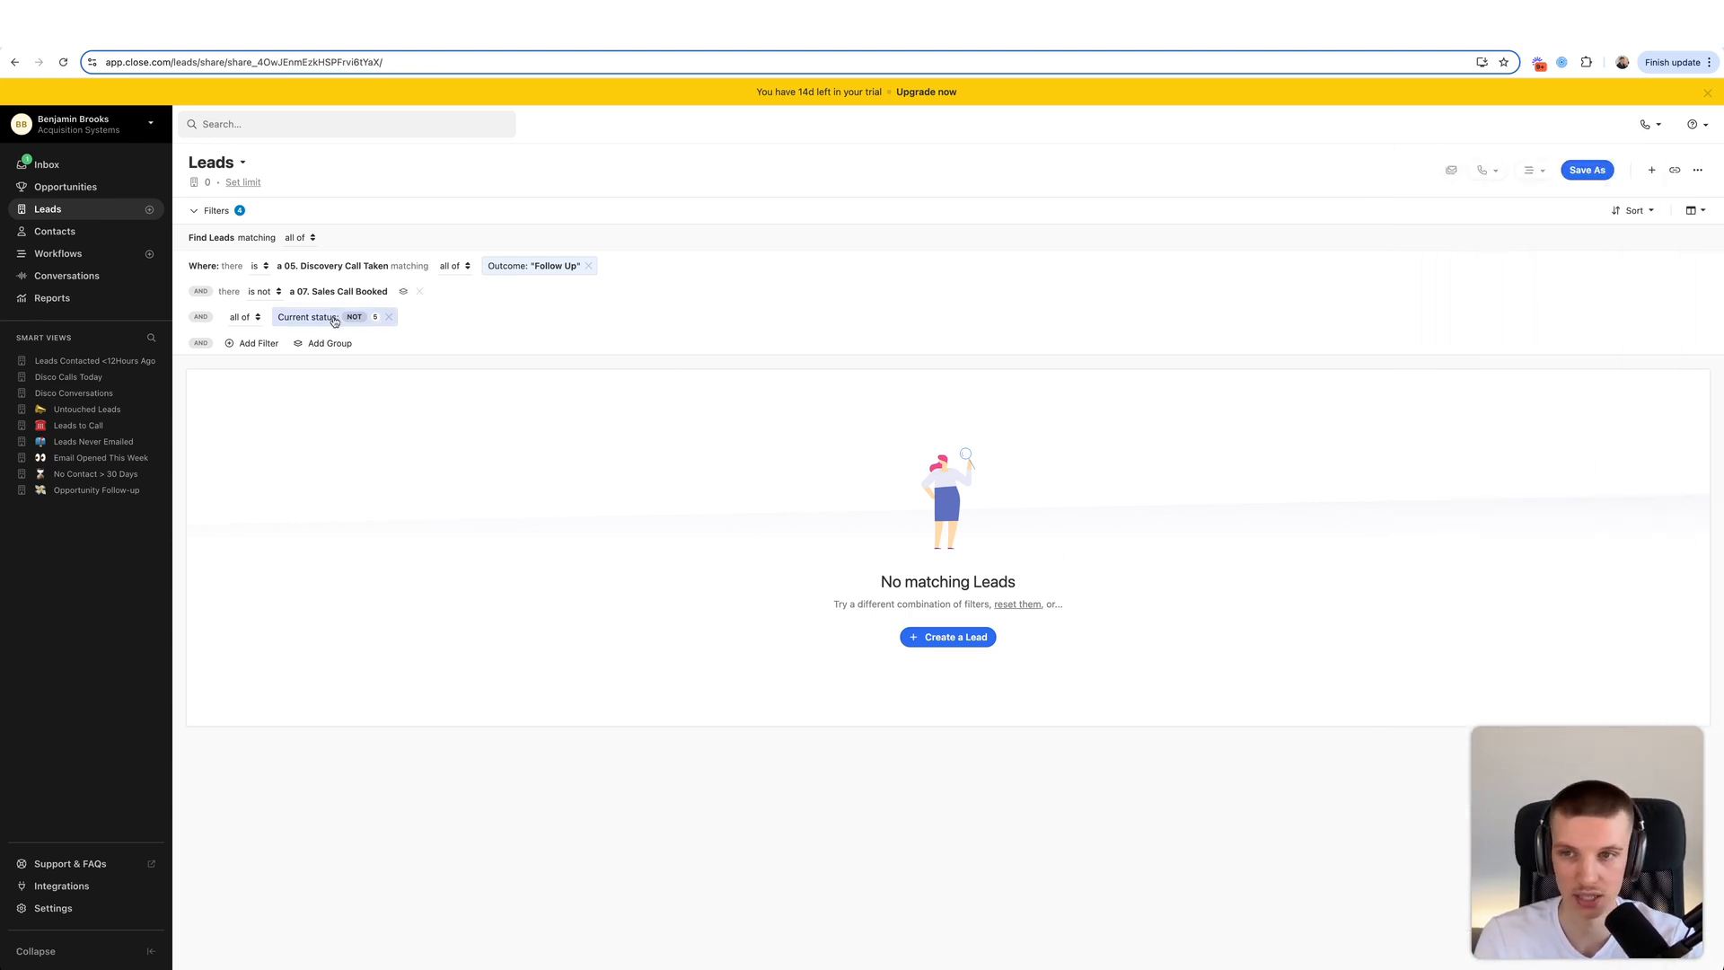
# - Add a filter requiring last communication date is not within the last 24 hours
pyautogui.click(253, 343)
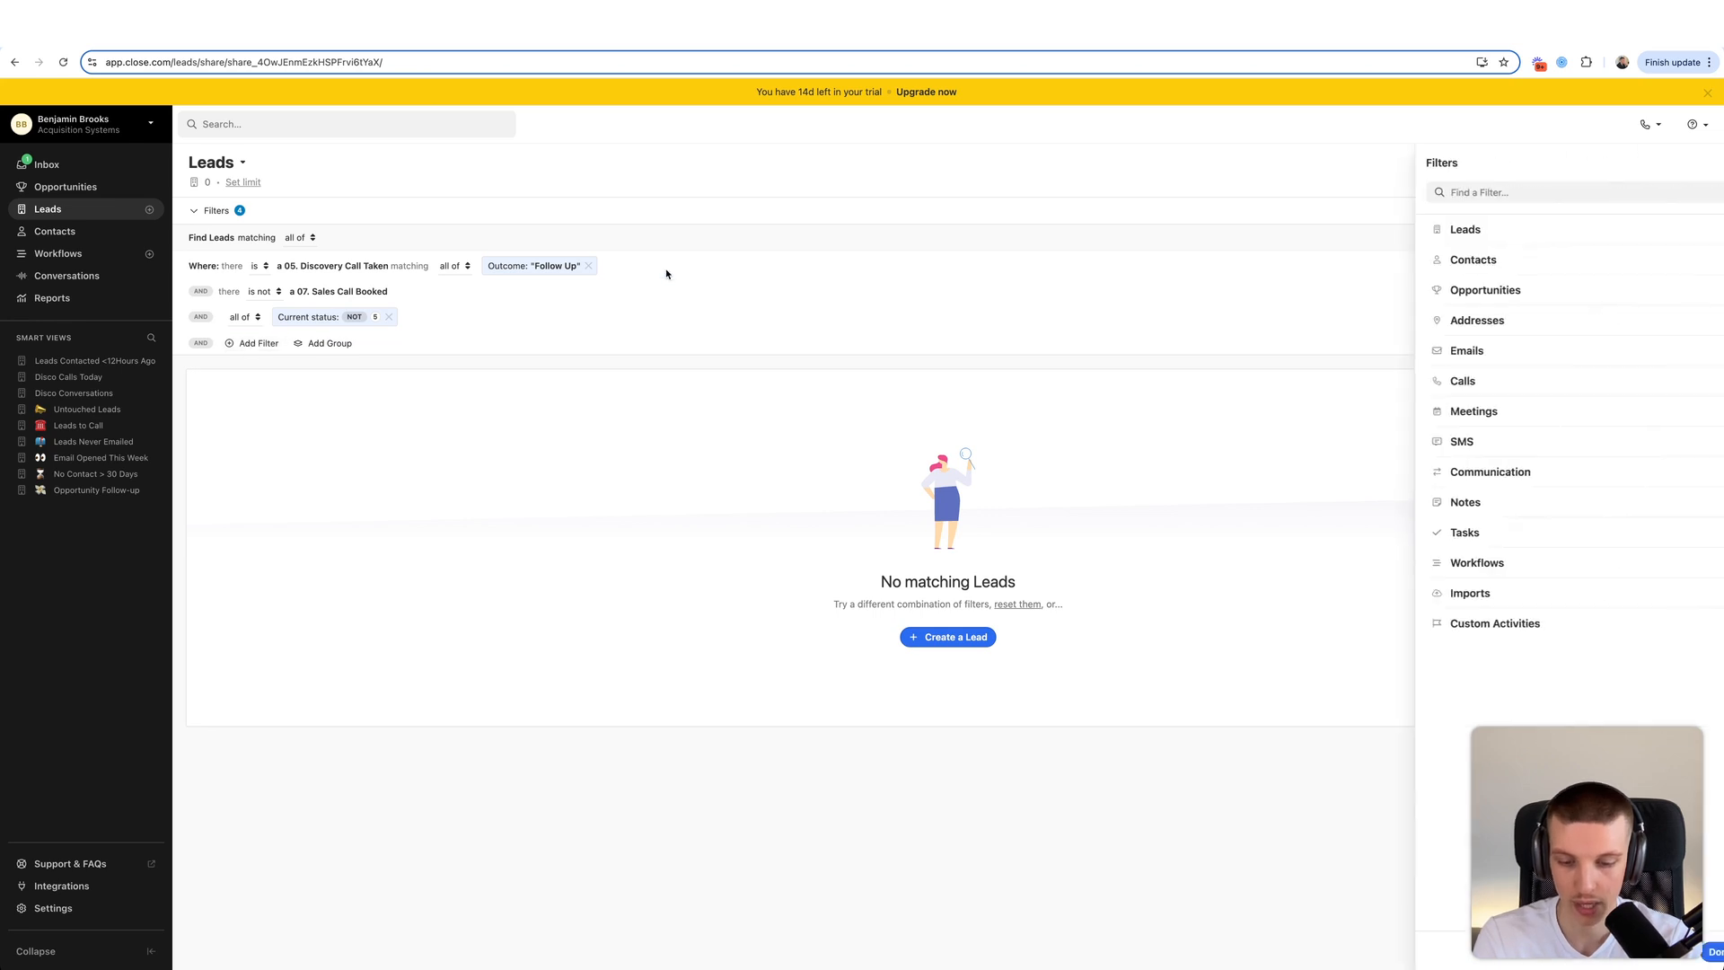
pyautogui.click(1464, 472)
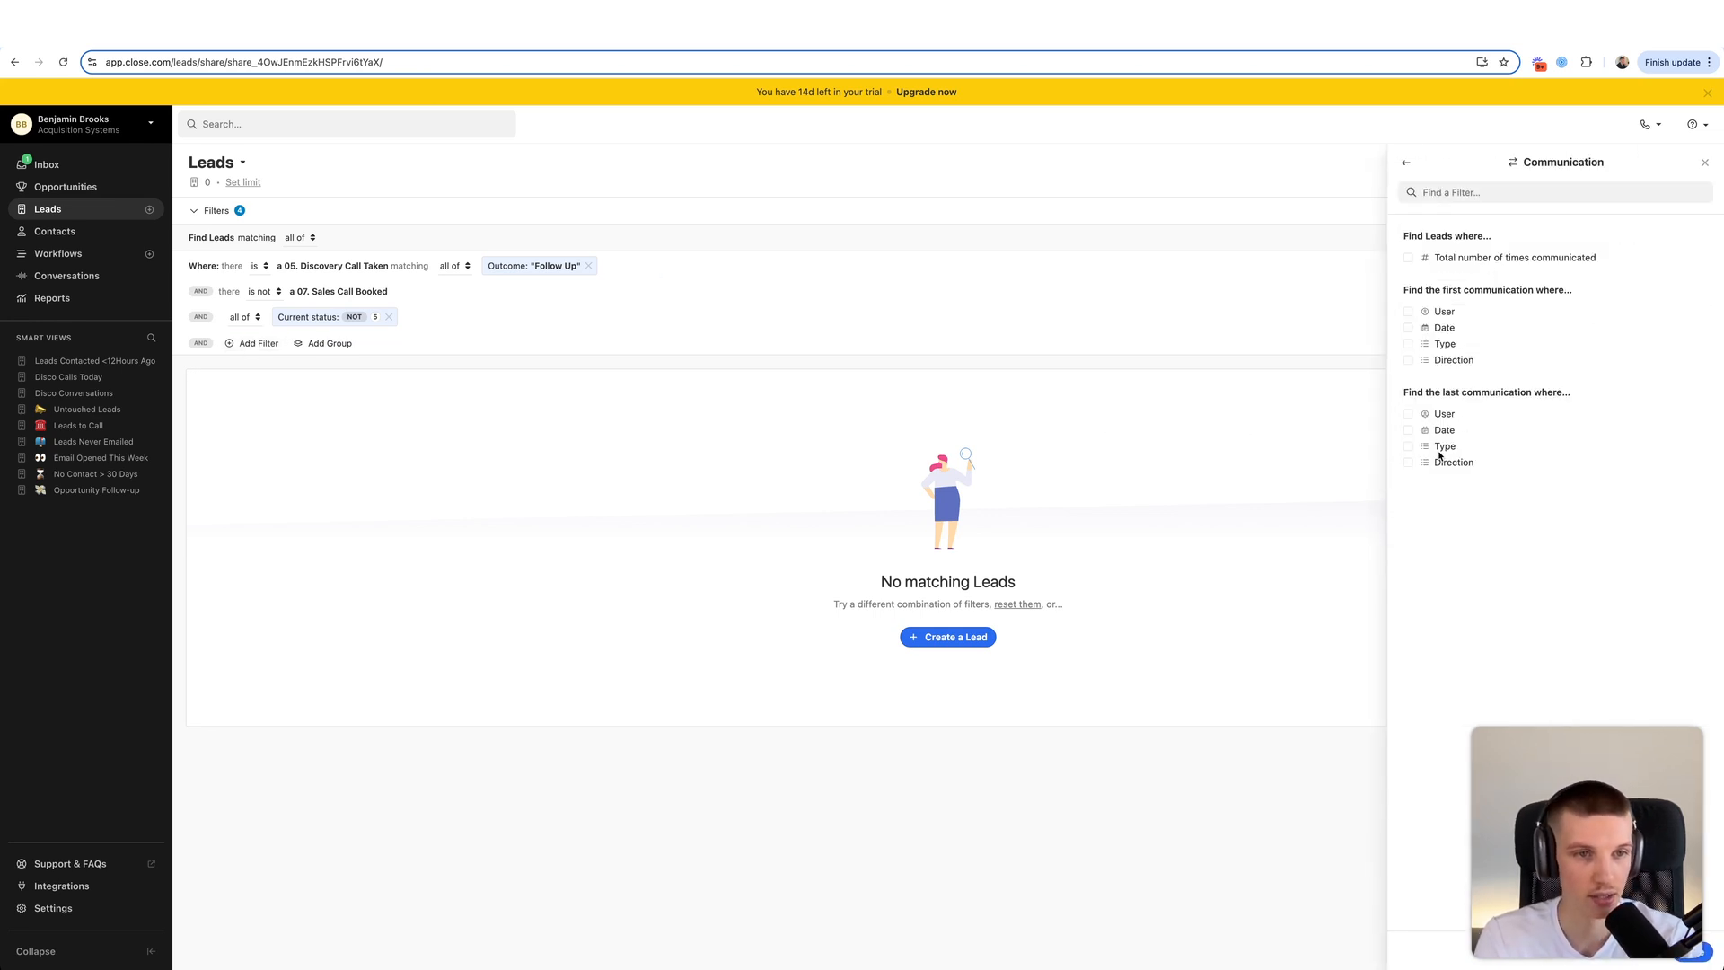
pyautogui.moveTo(1431, 392); pyautogui.dragTo(1504, 419)
pyautogui.click(1457, 431)
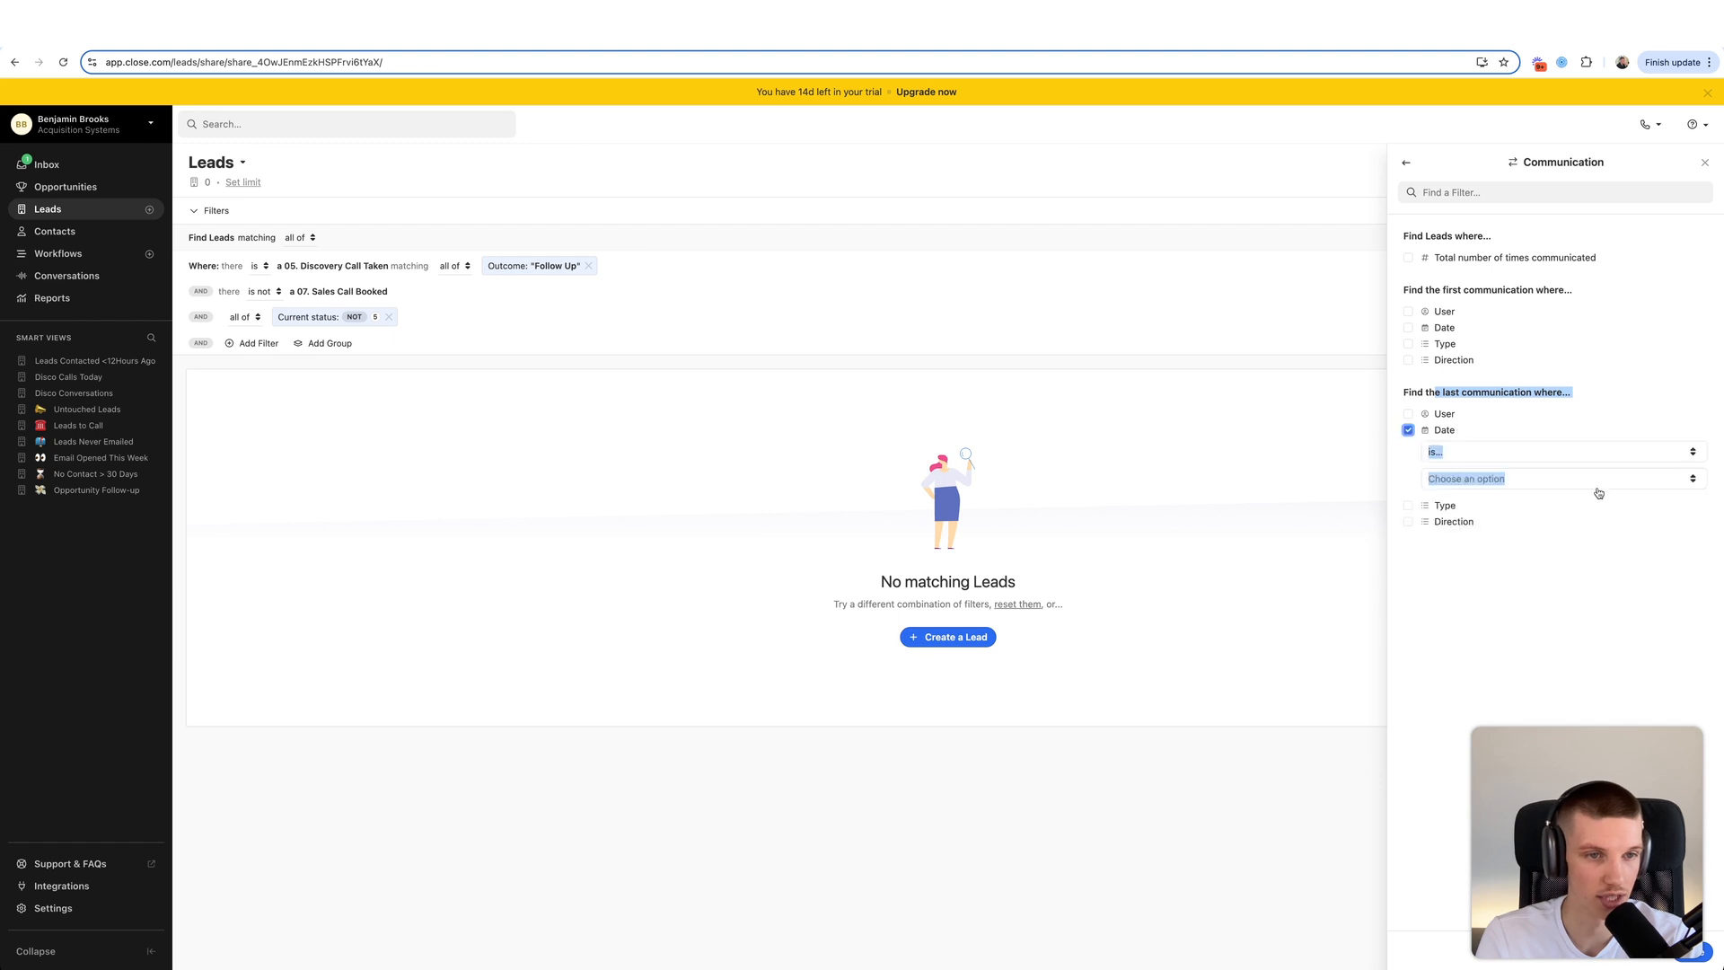
pyautogui.click(1501, 448)
pyautogui.click(1491, 547)
pyautogui.click(1487, 456)
pyautogui.press('Escape')
pyautogui.click(1526, 479)
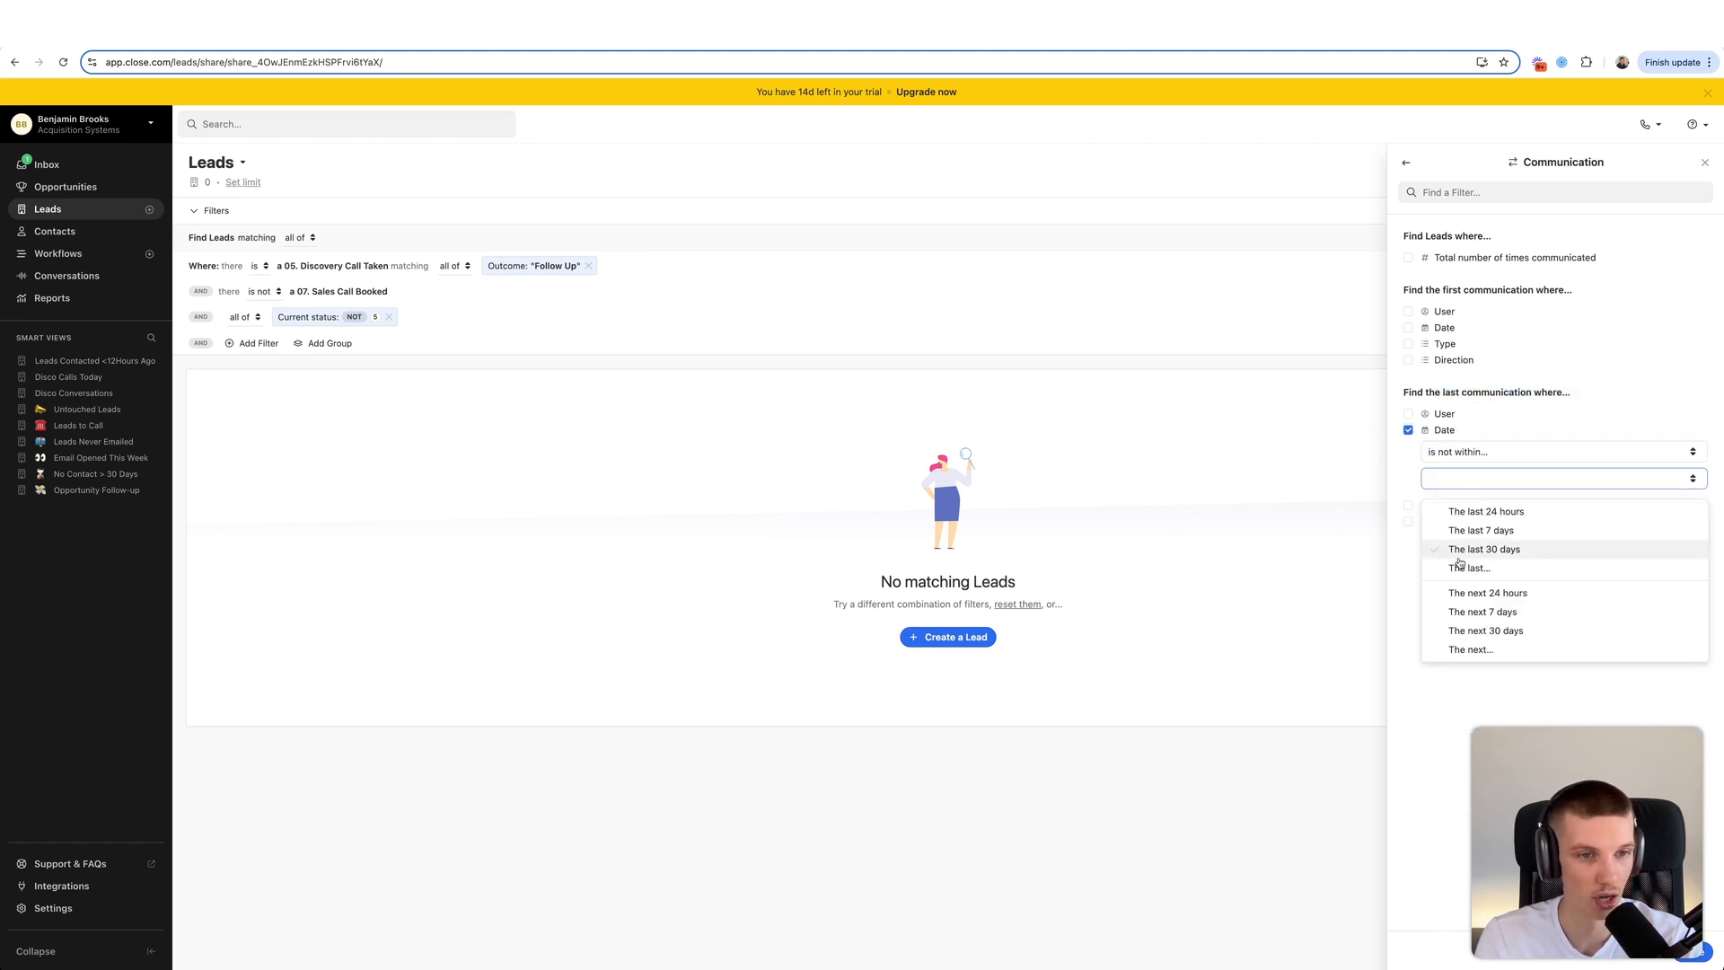
pyautogui.click(1472, 512)
pyautogui.click(1693, 954)
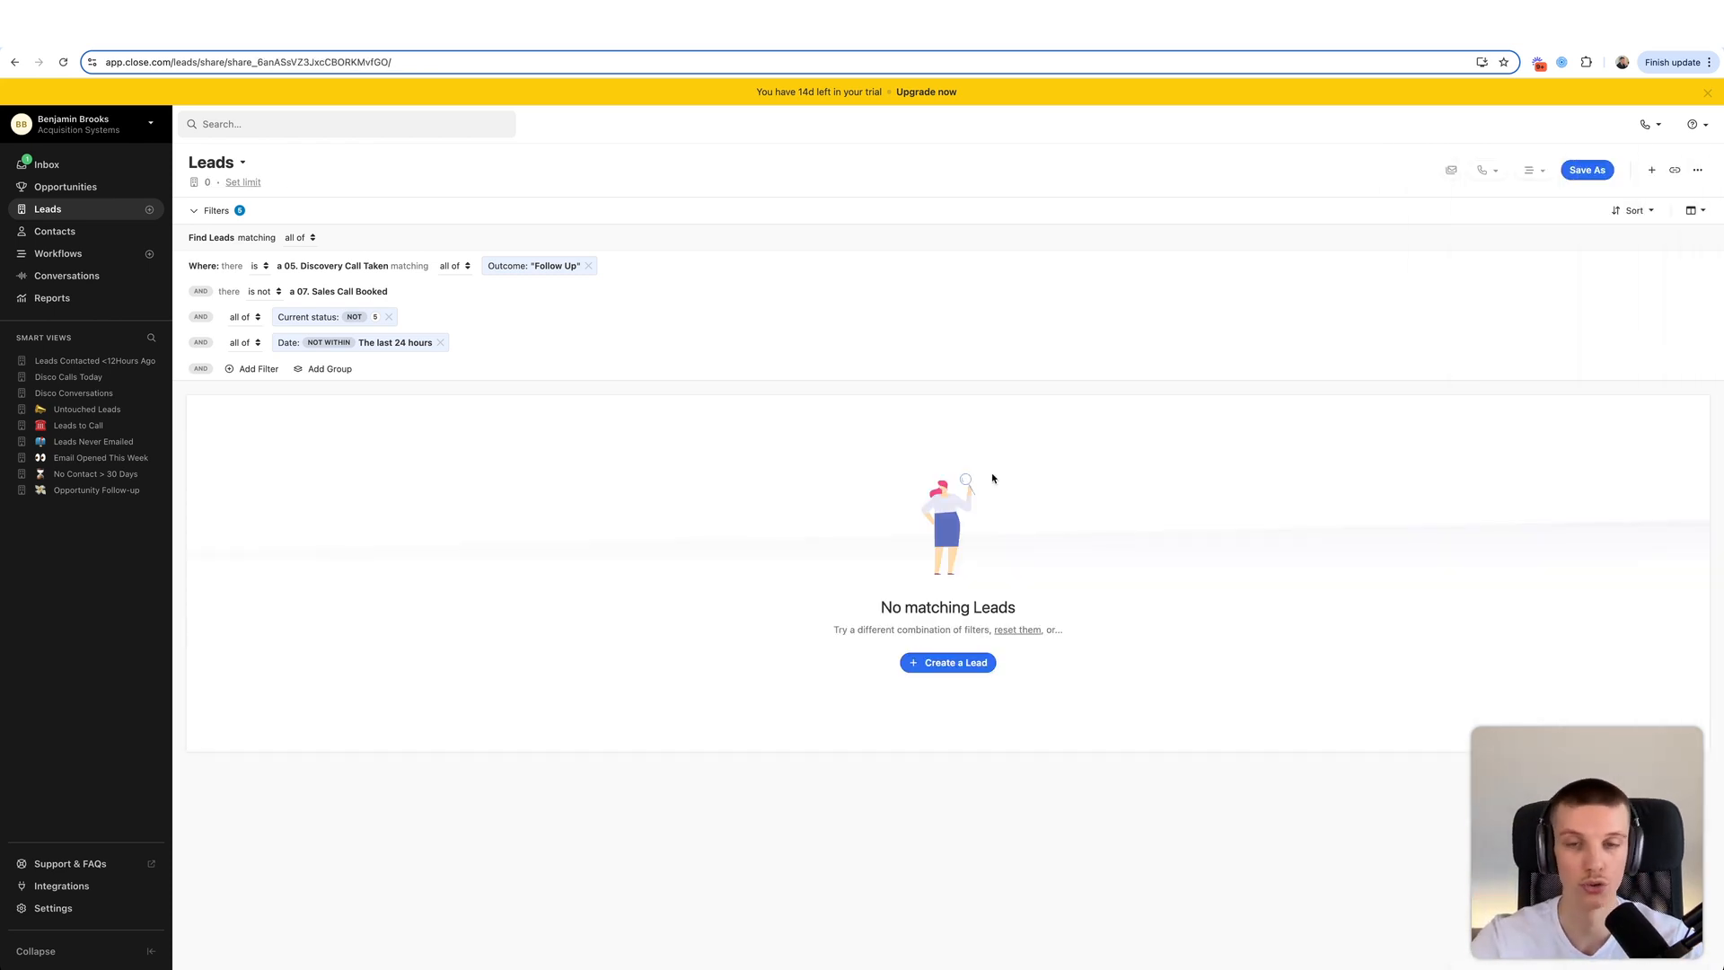
# - Save the view as 'Disco Hot Follow Up' and move it below Disco Conversations
pyautogui.click(1585, 171)
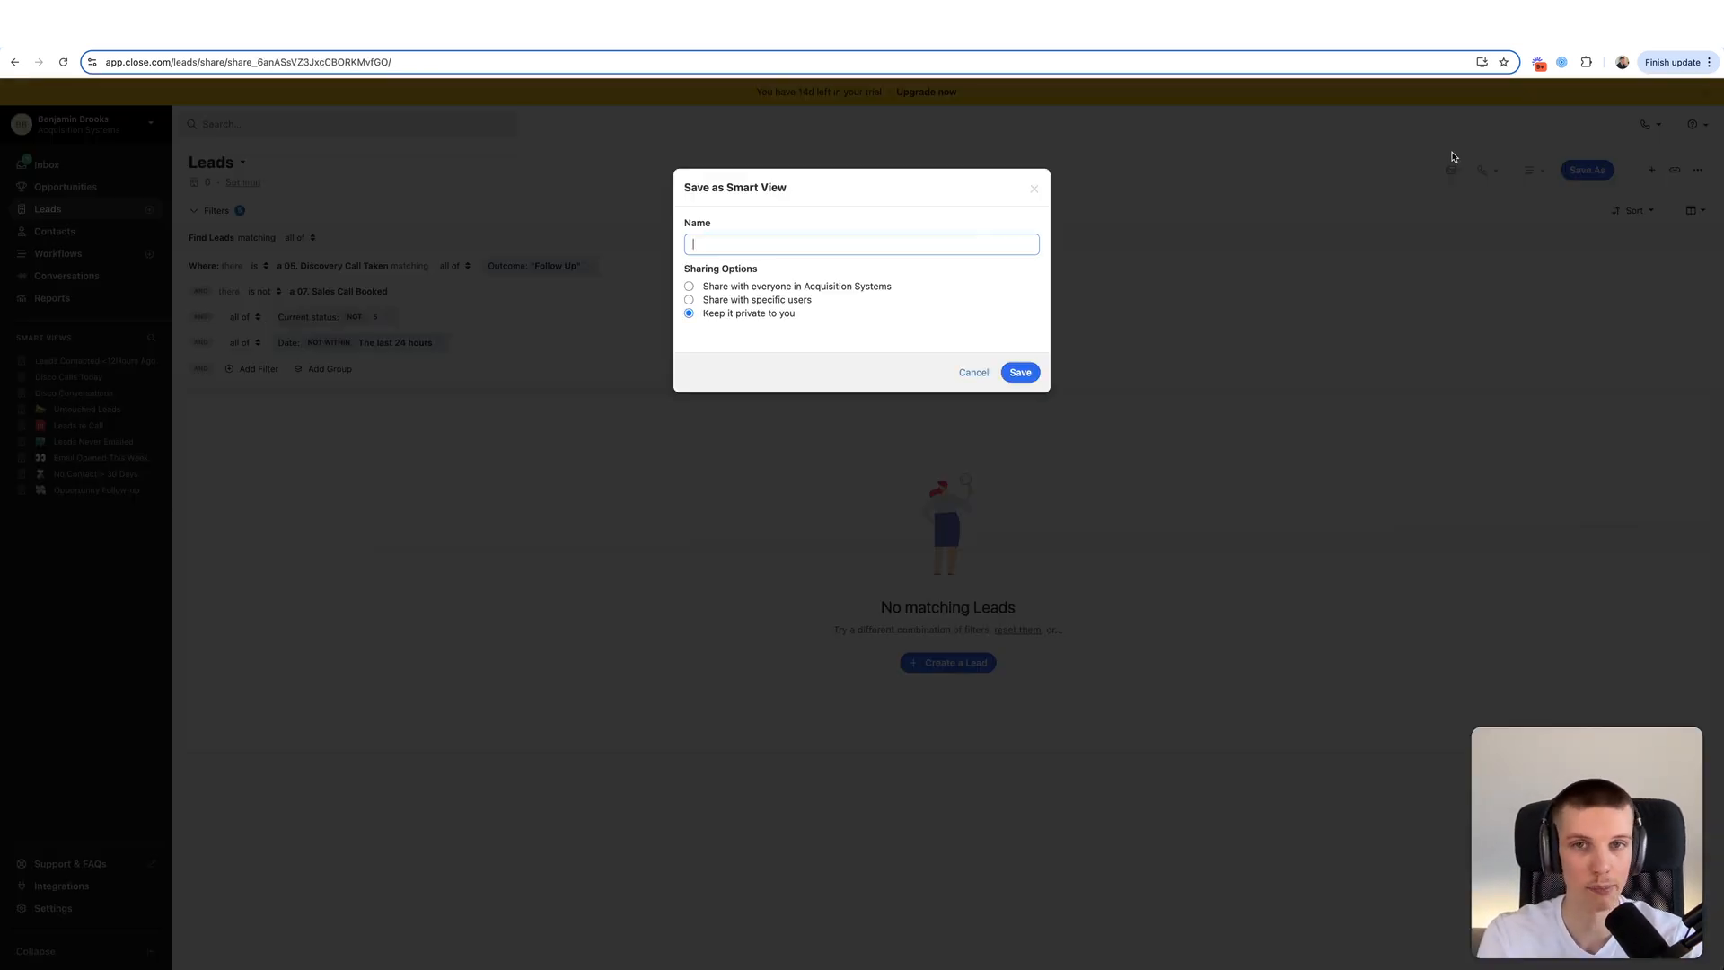
pyautogui.write('Disco Hot Follow Up')
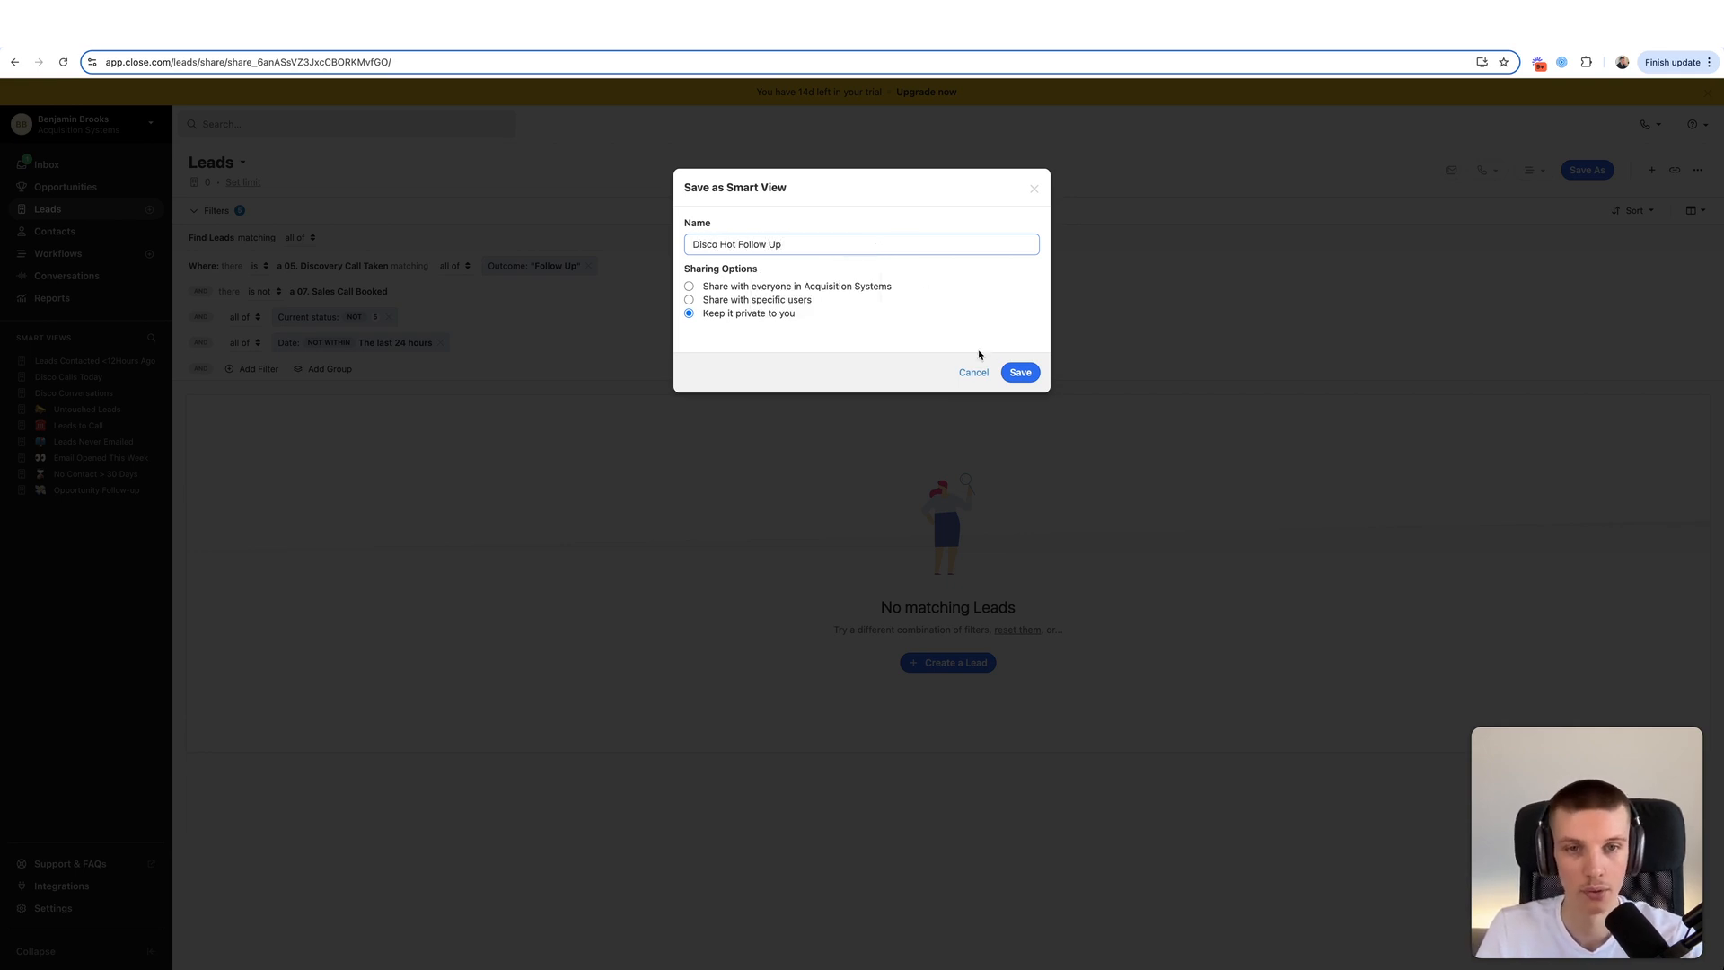
pyautogui.press('Return')
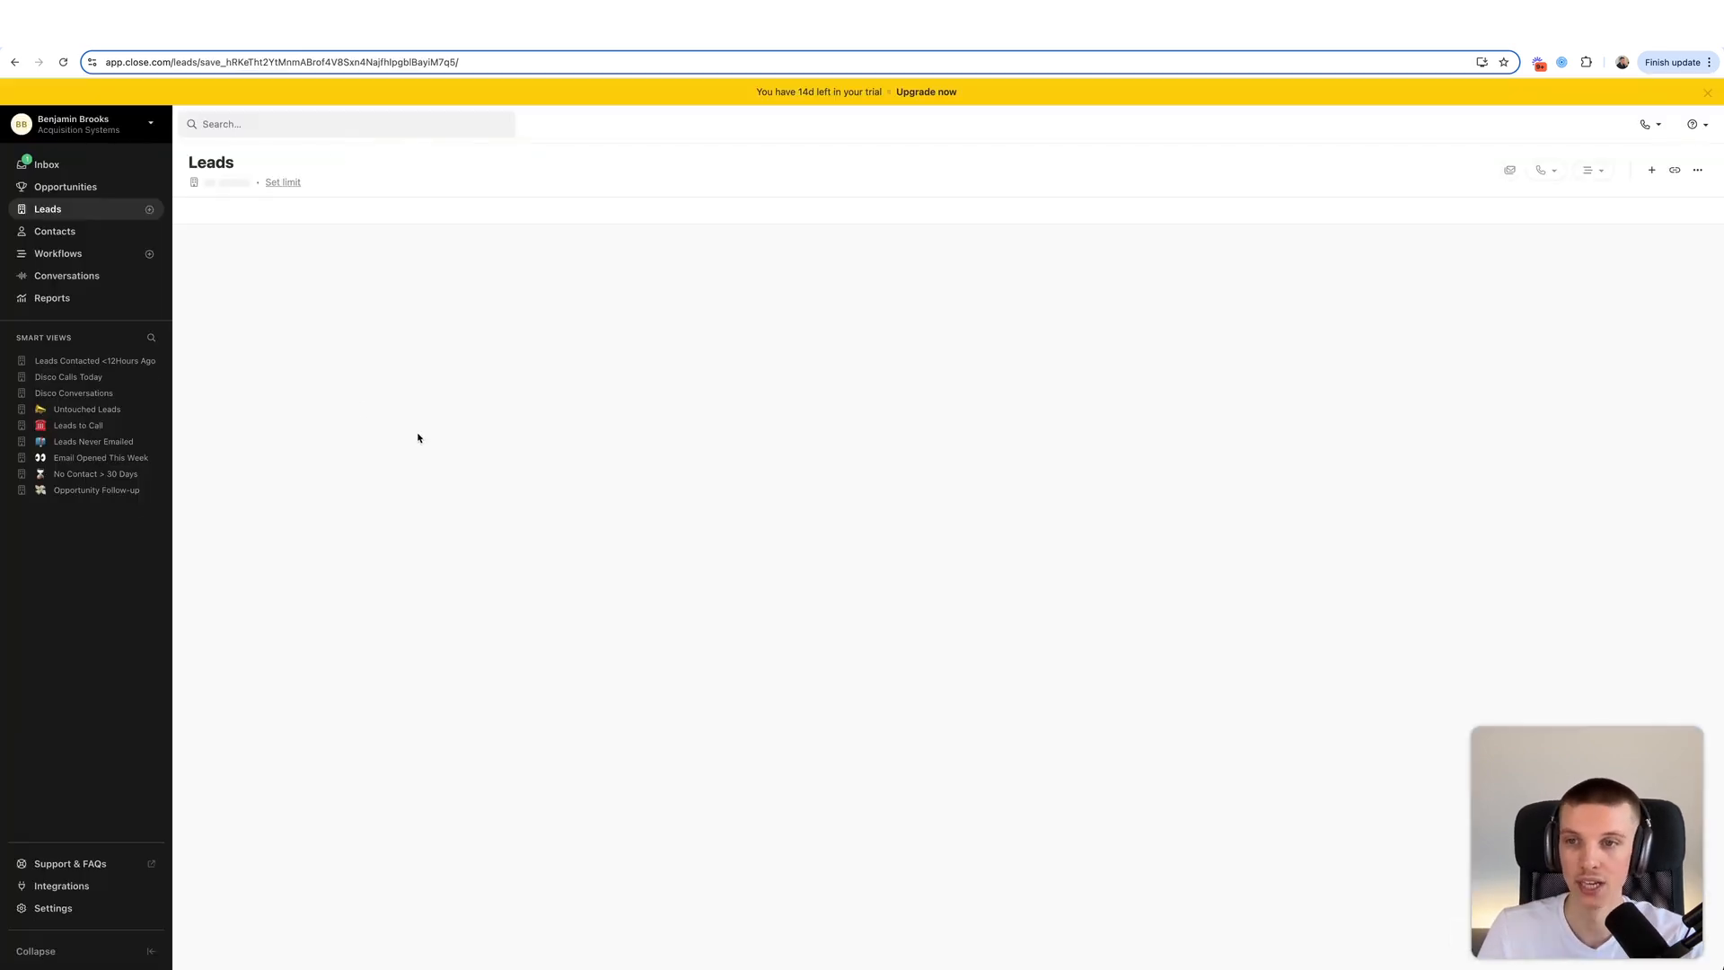
pyautogui.moveTo(20, 362); pyautogui.dragTo(22, 410)
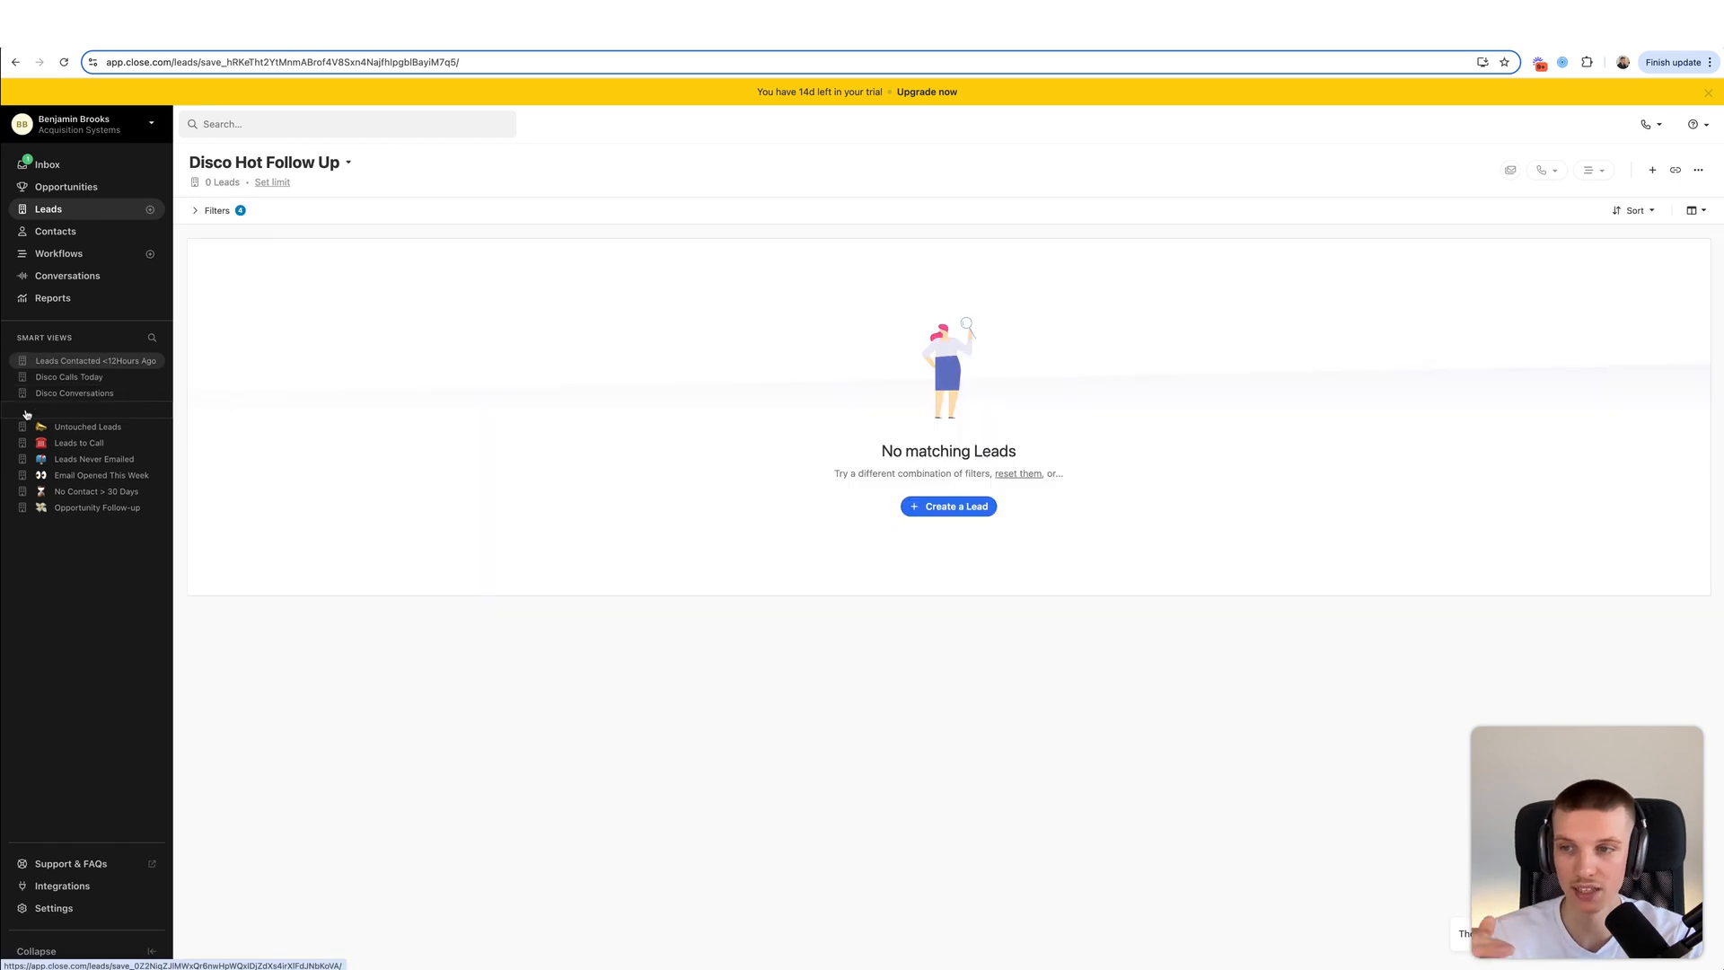
pyautogui.click(219, 211)
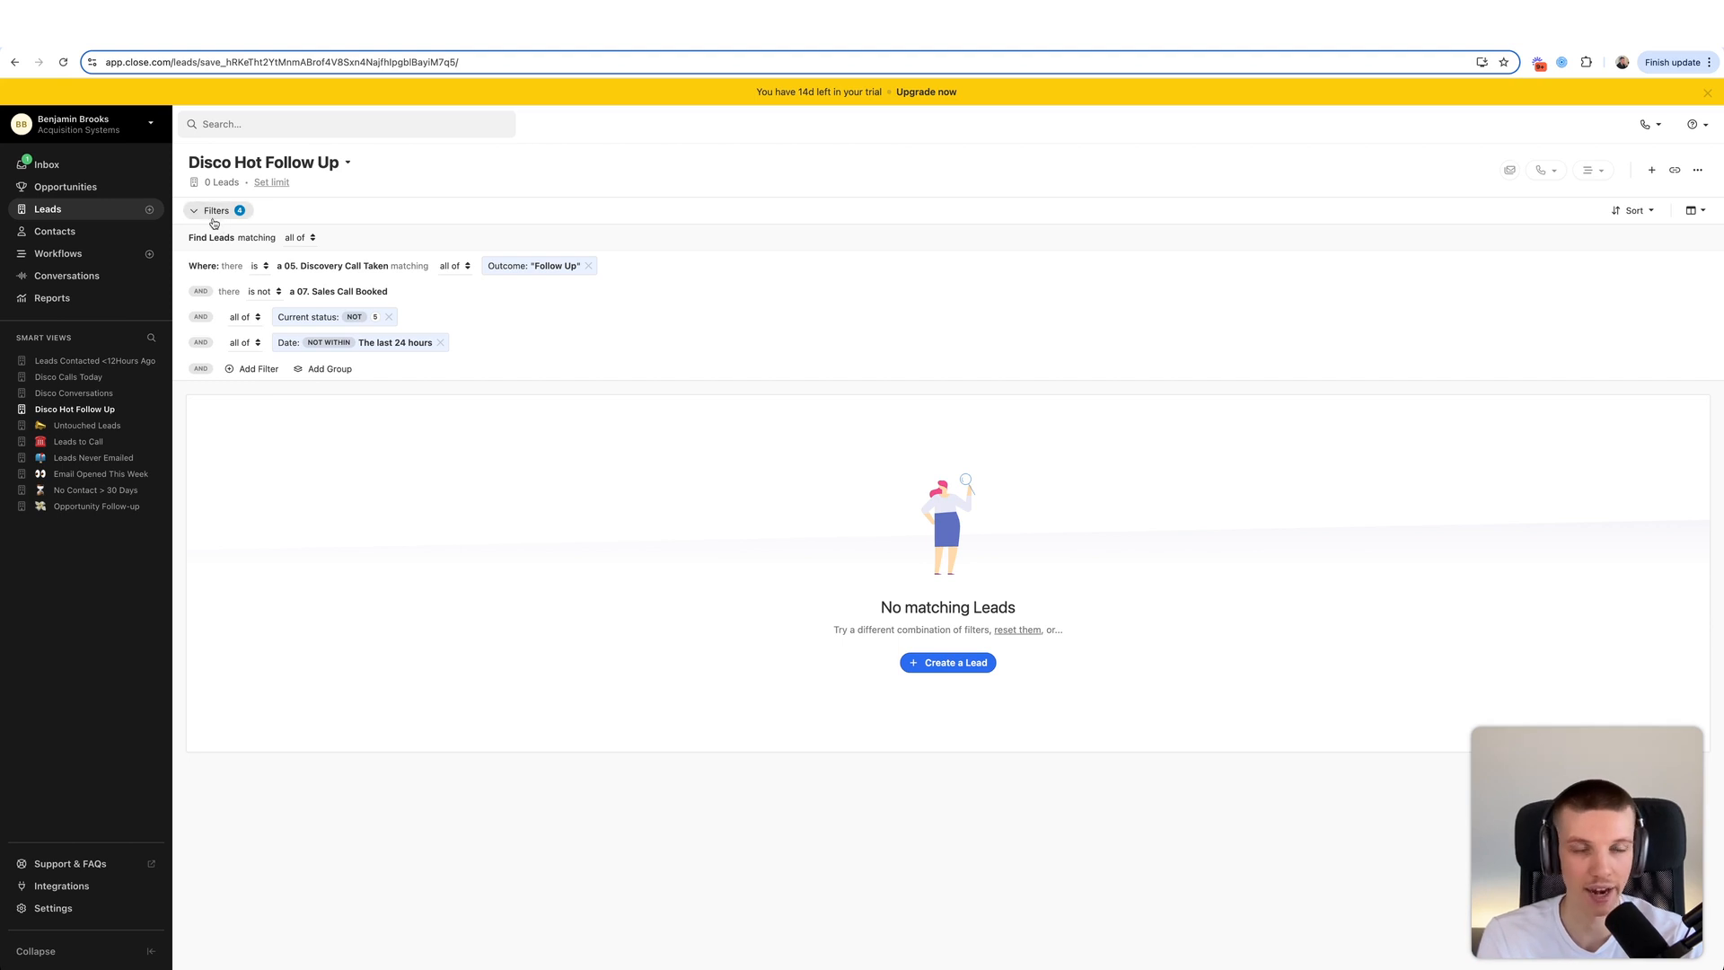
pyautogui.click(214, 216)
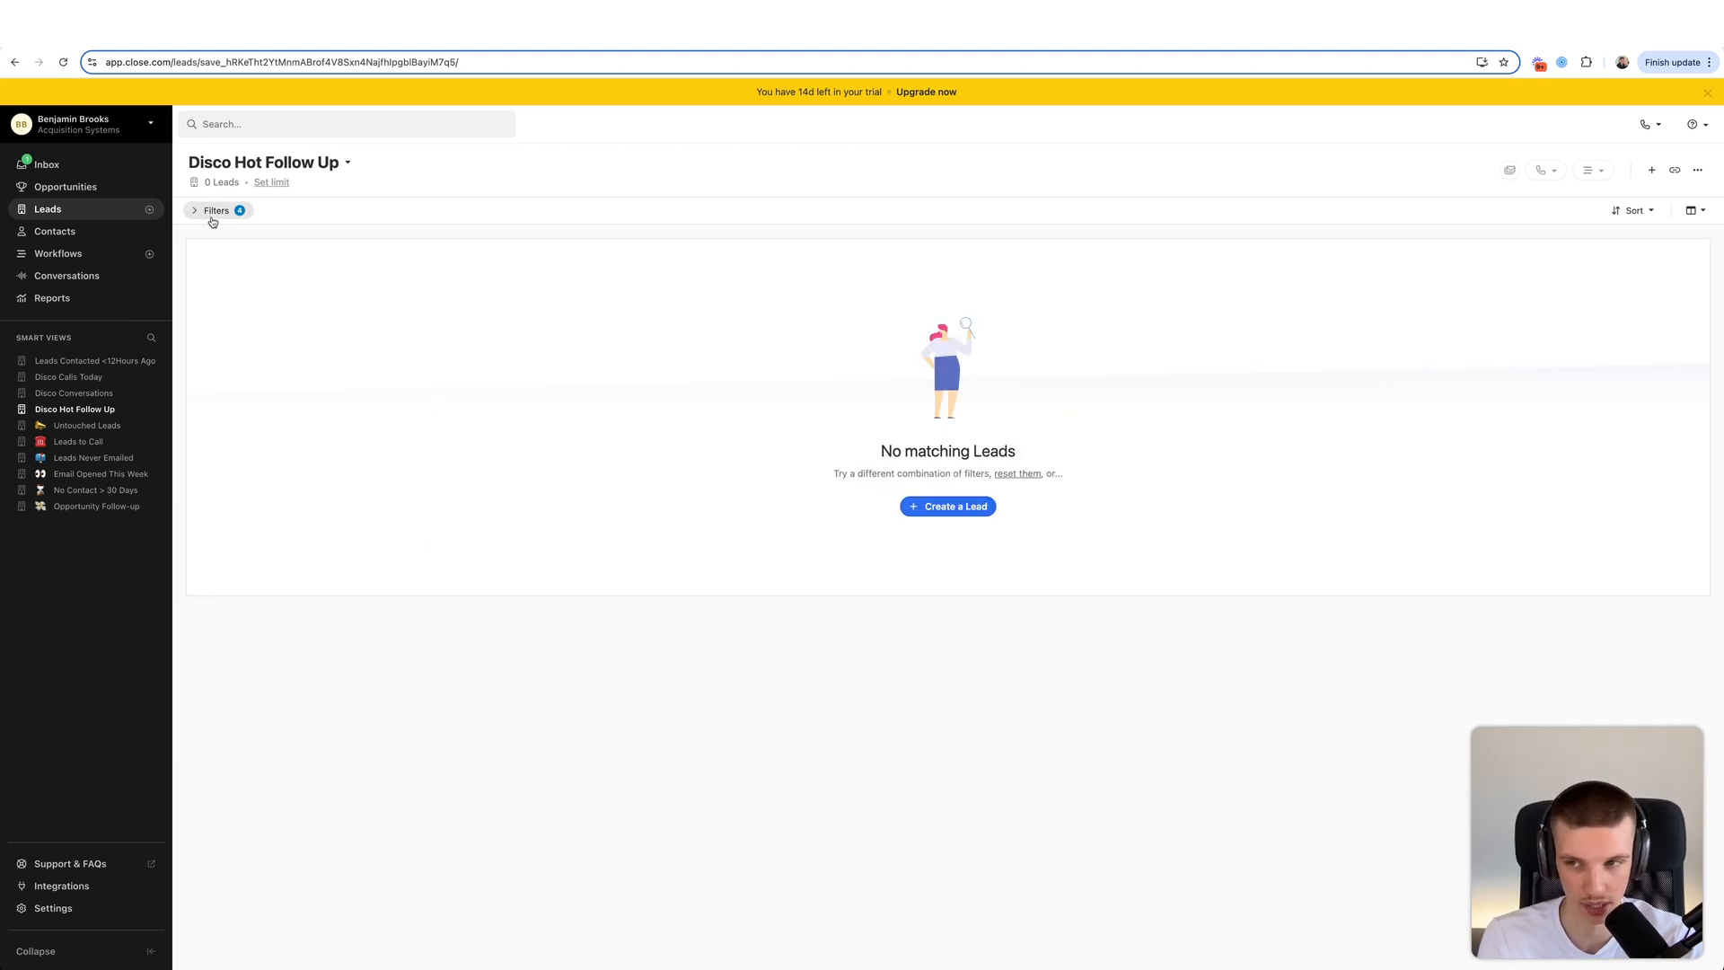
pyautogui.click(69, 377)
pyautogui.click(77, 364)
pyautogui.click(81, 393)
pyautogui.click(77, 377)
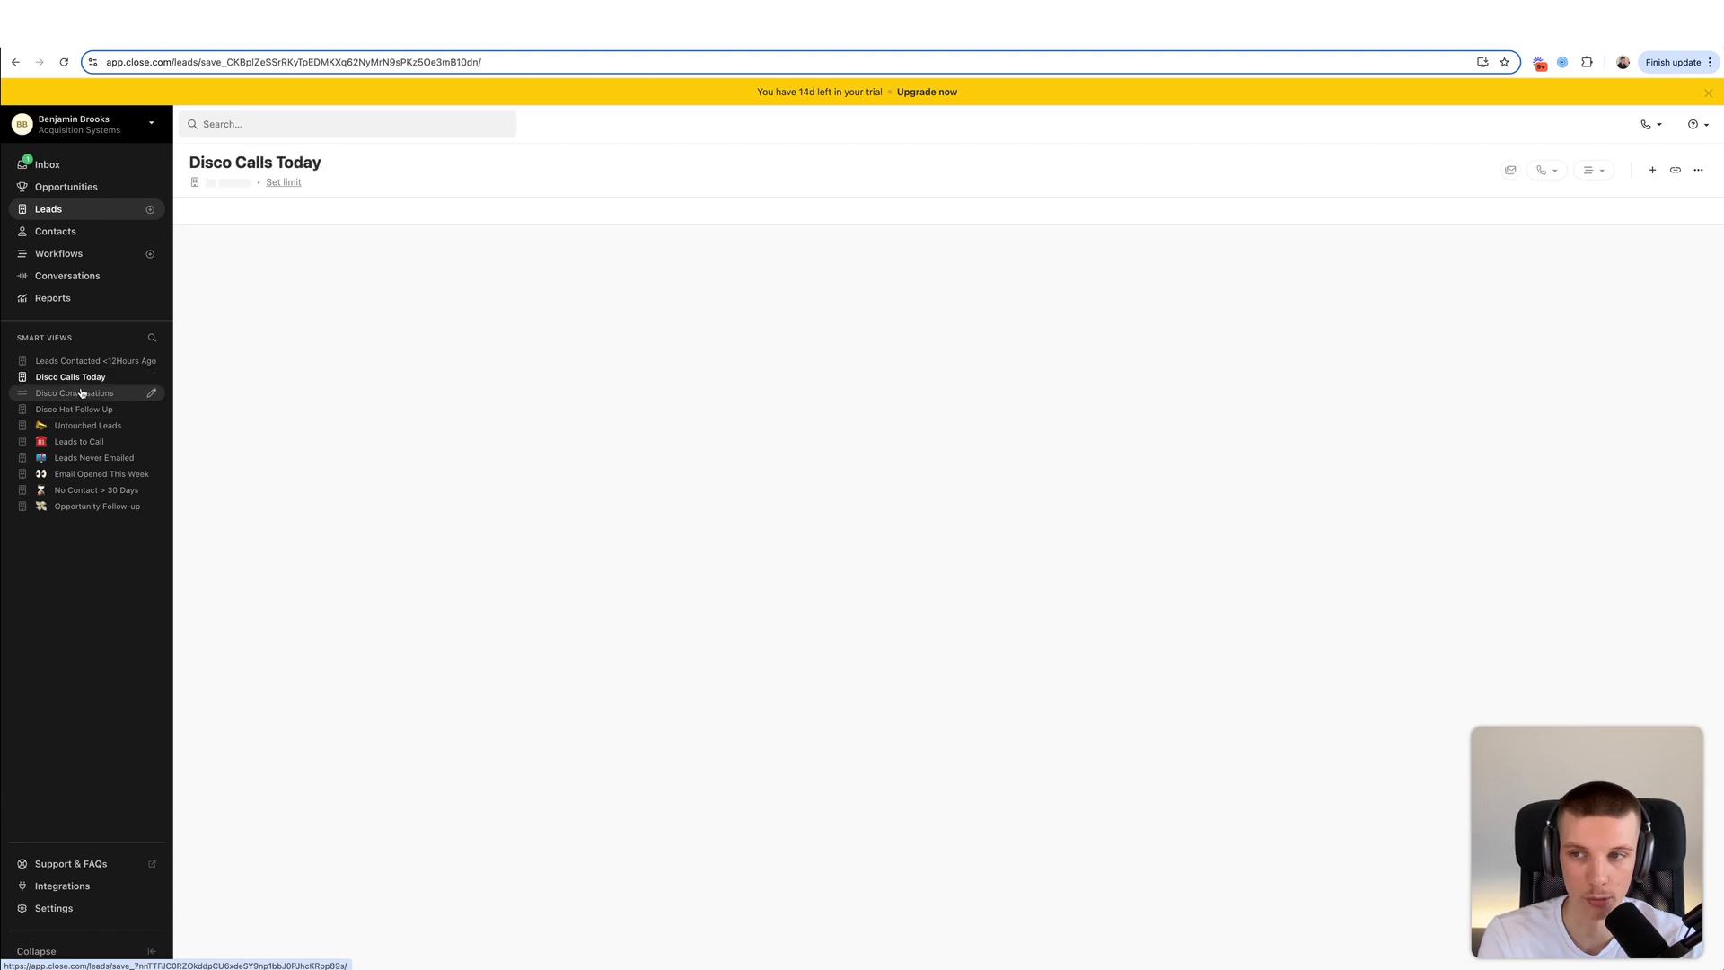
pyautogui.click(83, 395)
pyautogui.click(80, 410)
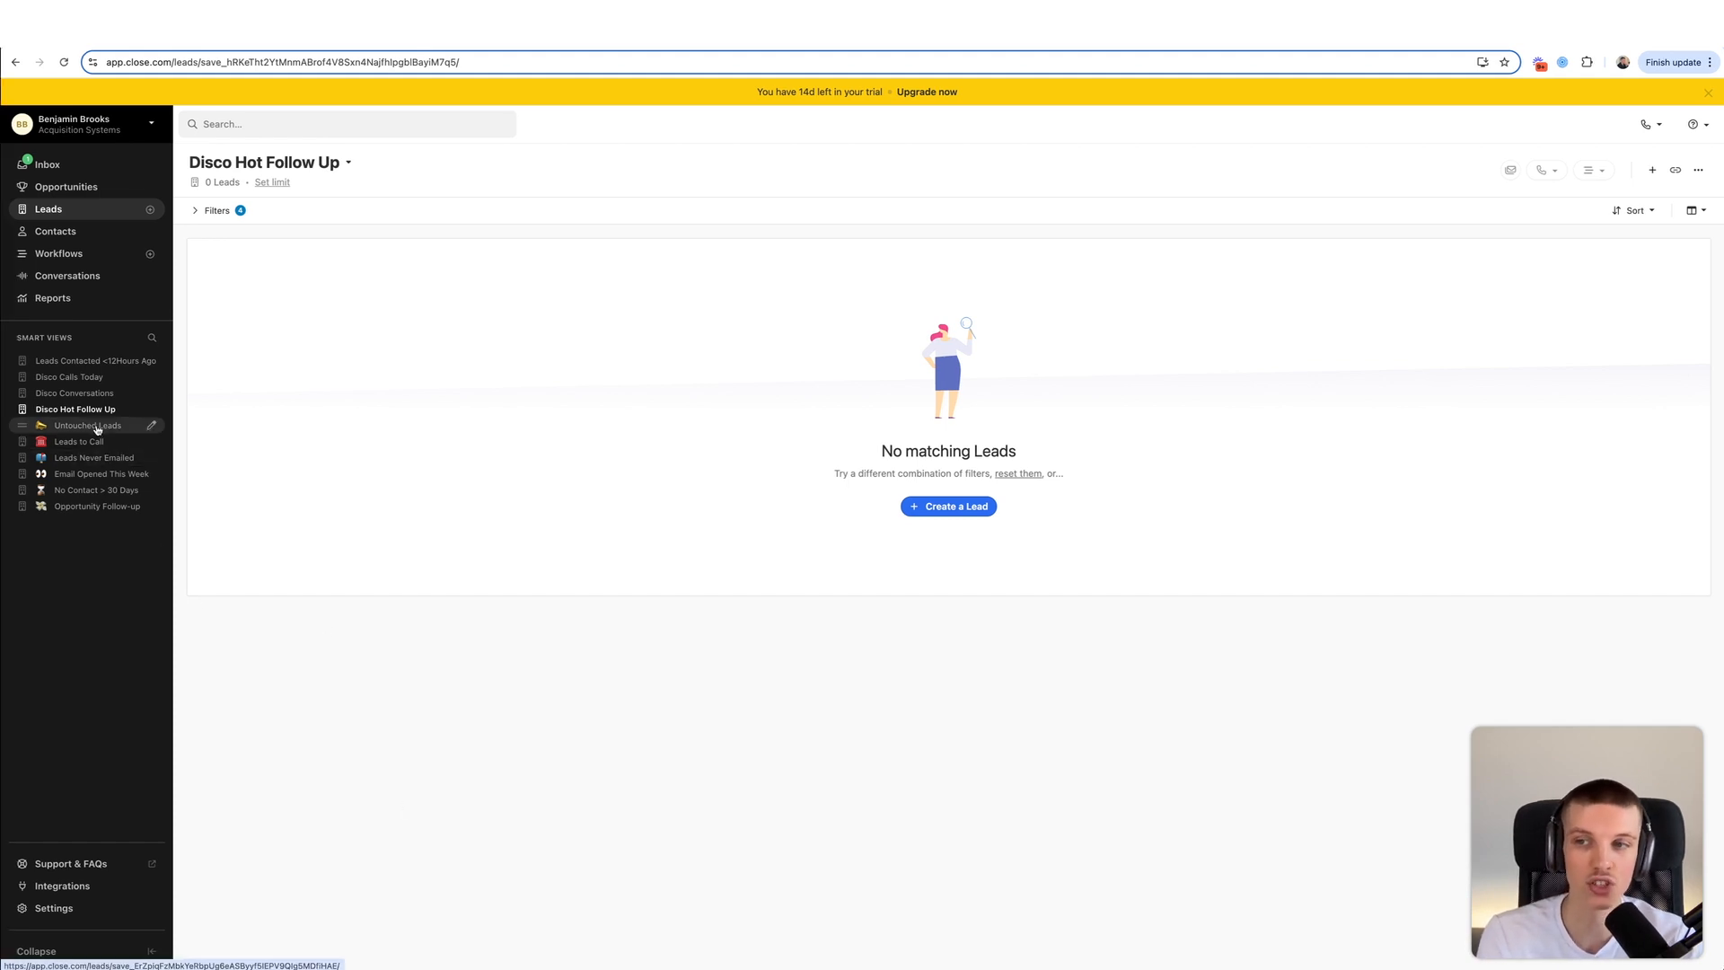
# - Delete the default Untouched Leads and Leads to Call smart views
pyautogui.click(152, 425)
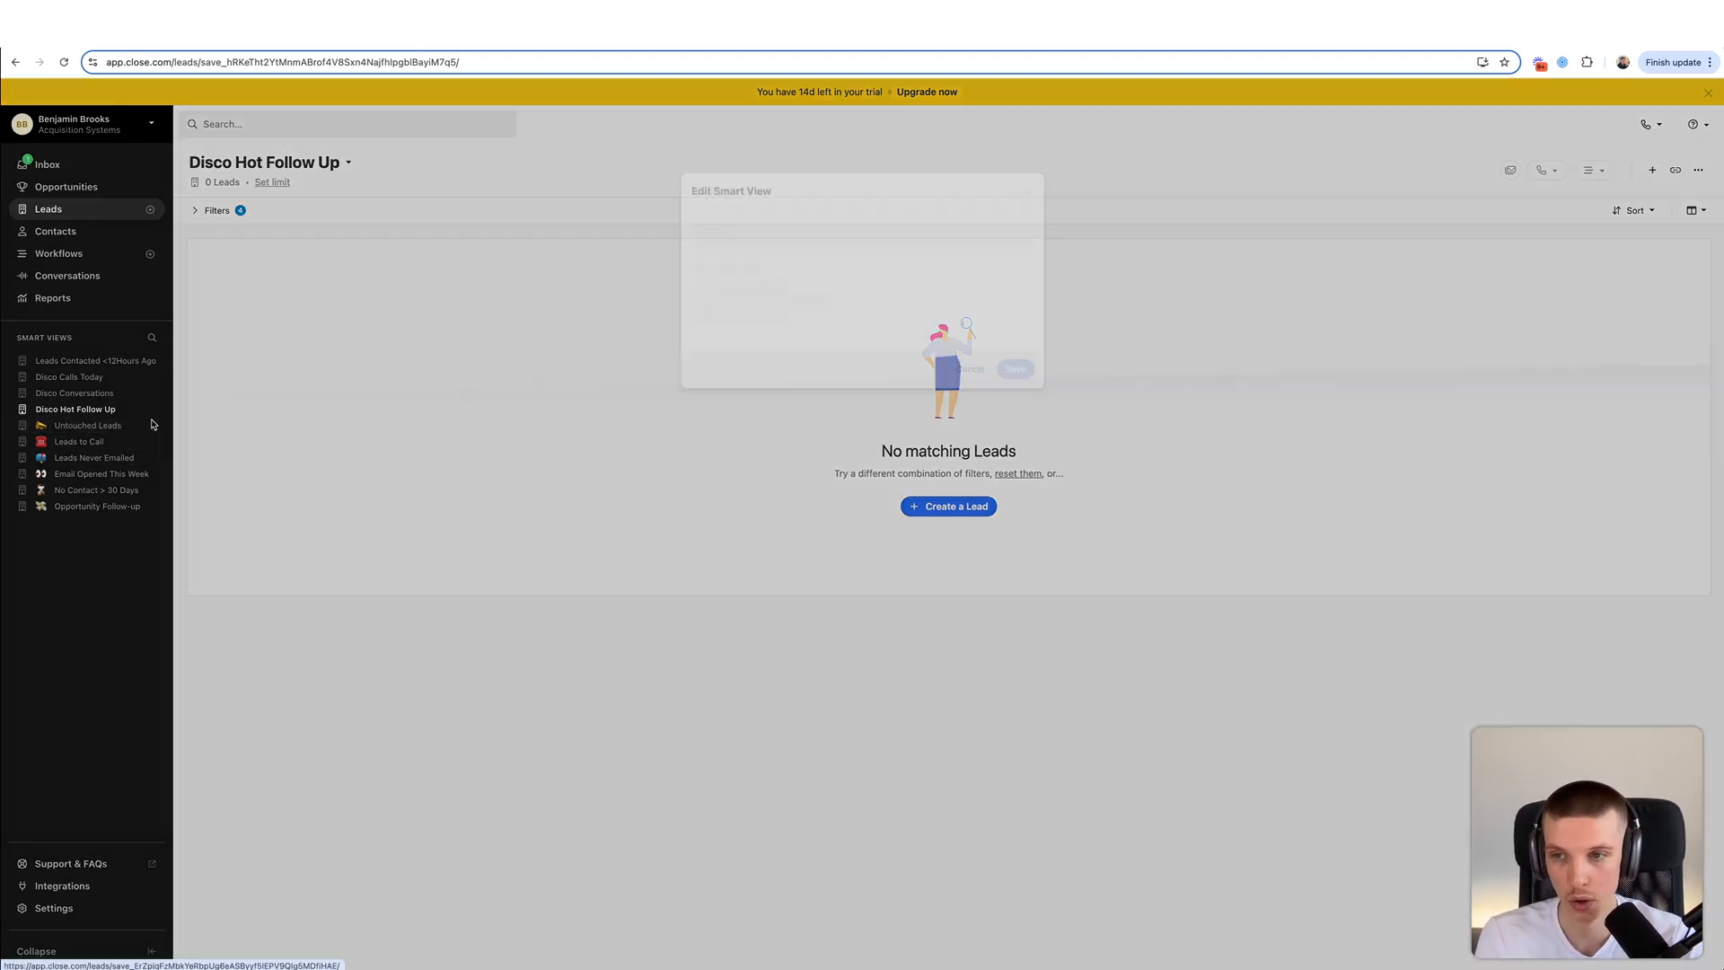
pyautogui.click(692, 372)
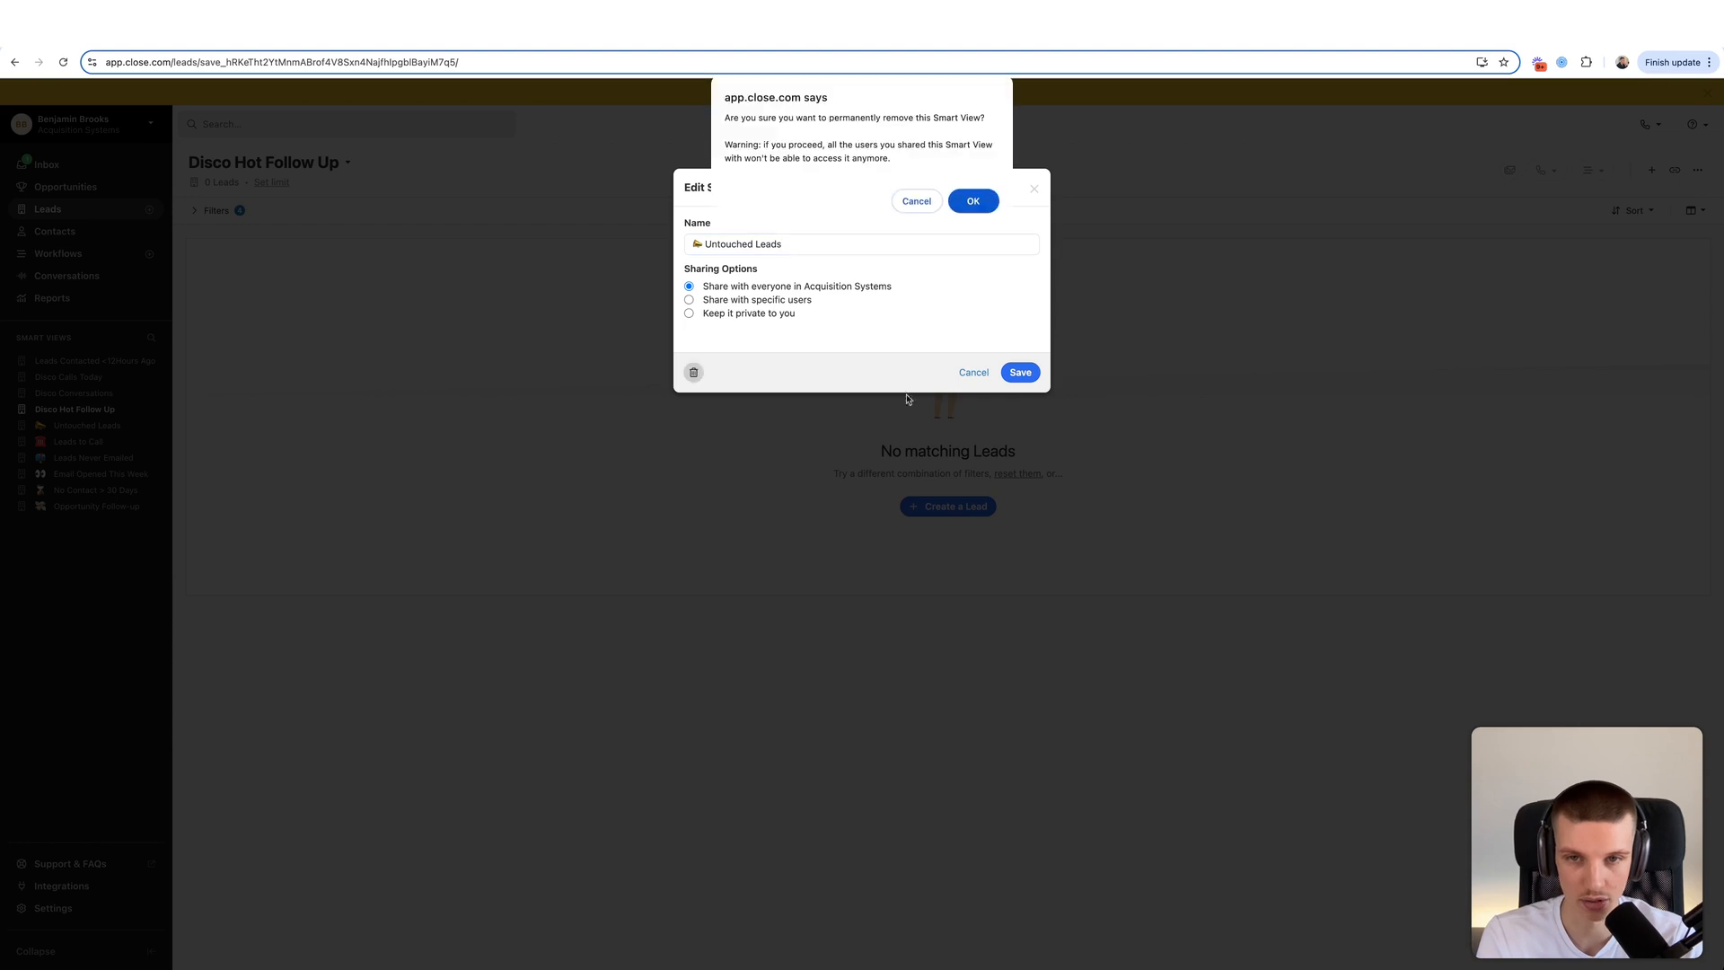
pyautogui.click(977, 206)
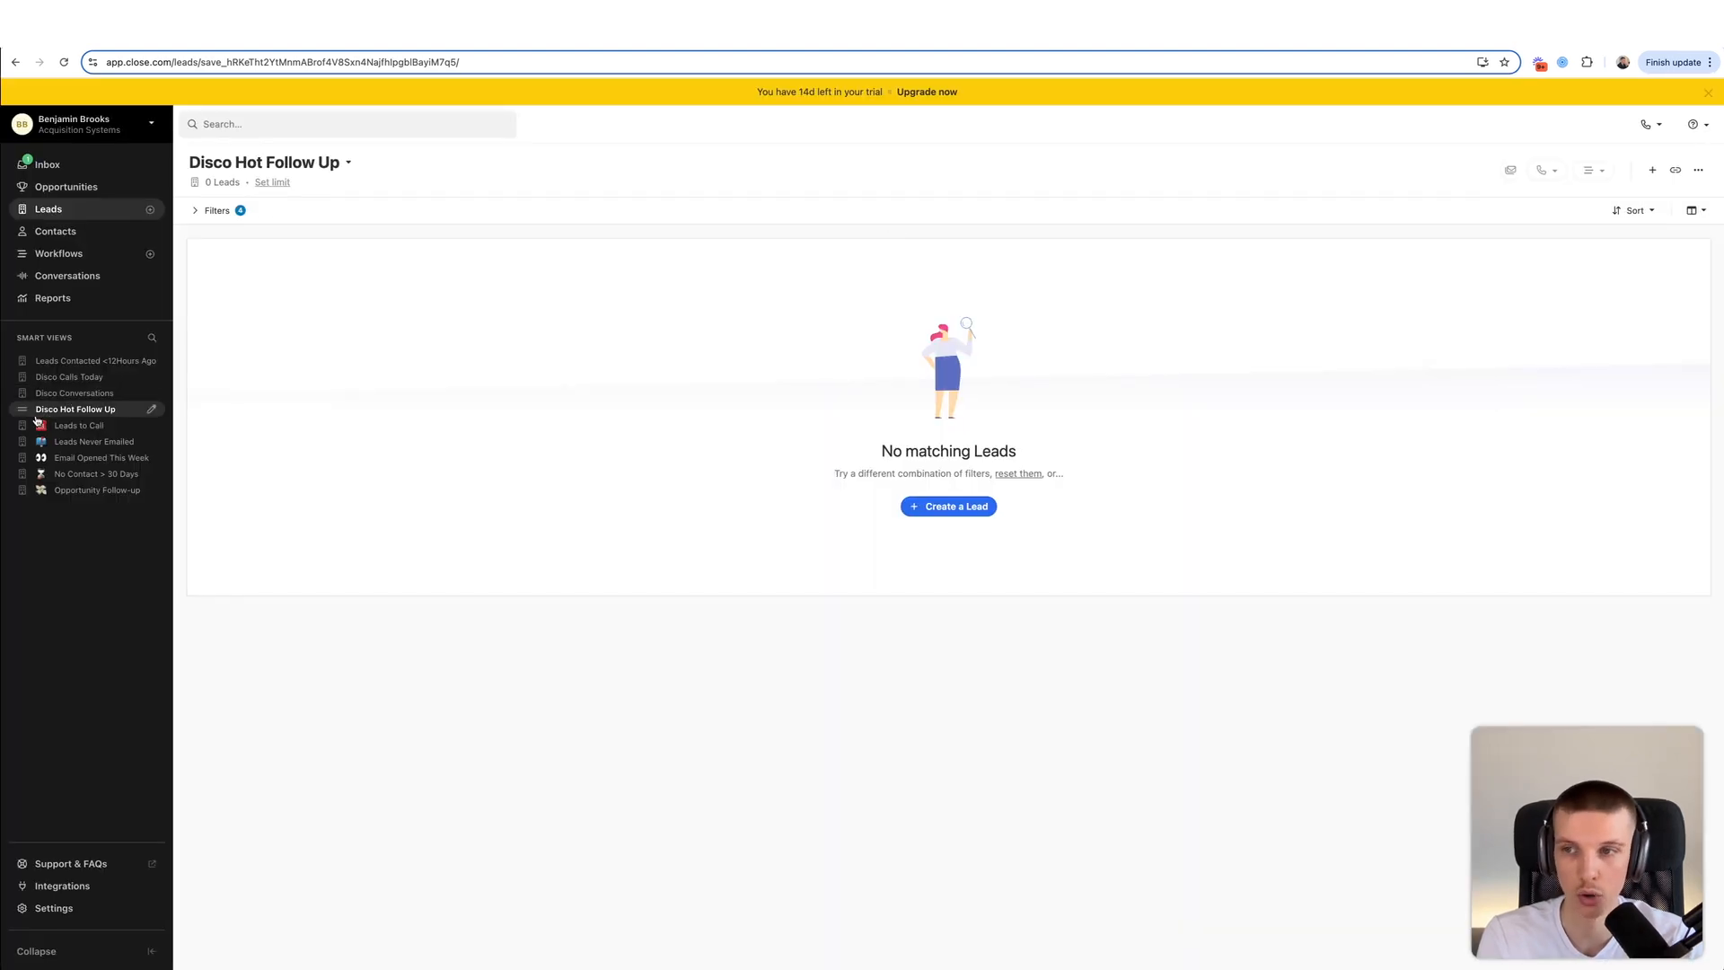
pyautogui.click(148, 426)
pyautogui.click(693, 372)
pyautogui.click(958, 204)
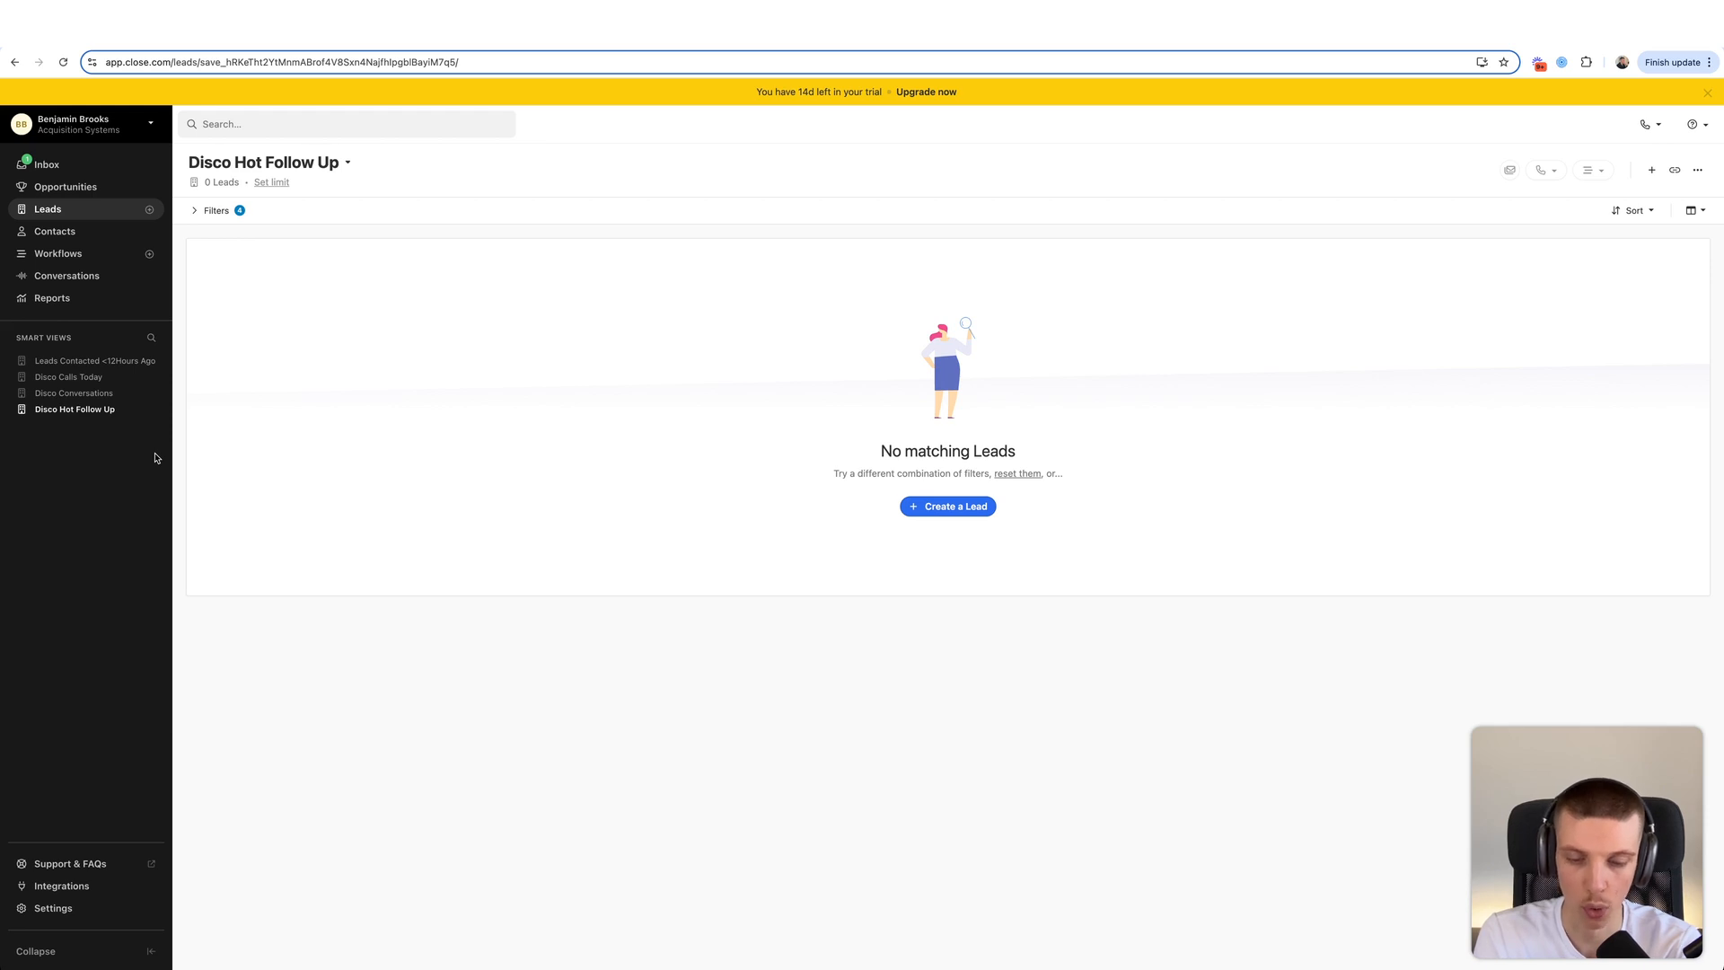
# - Check the Leads Contacted <12Hours Ago, Disco Calls Today and Disco Conversations views, then return to all leads
pyautogui.click(99, 363)
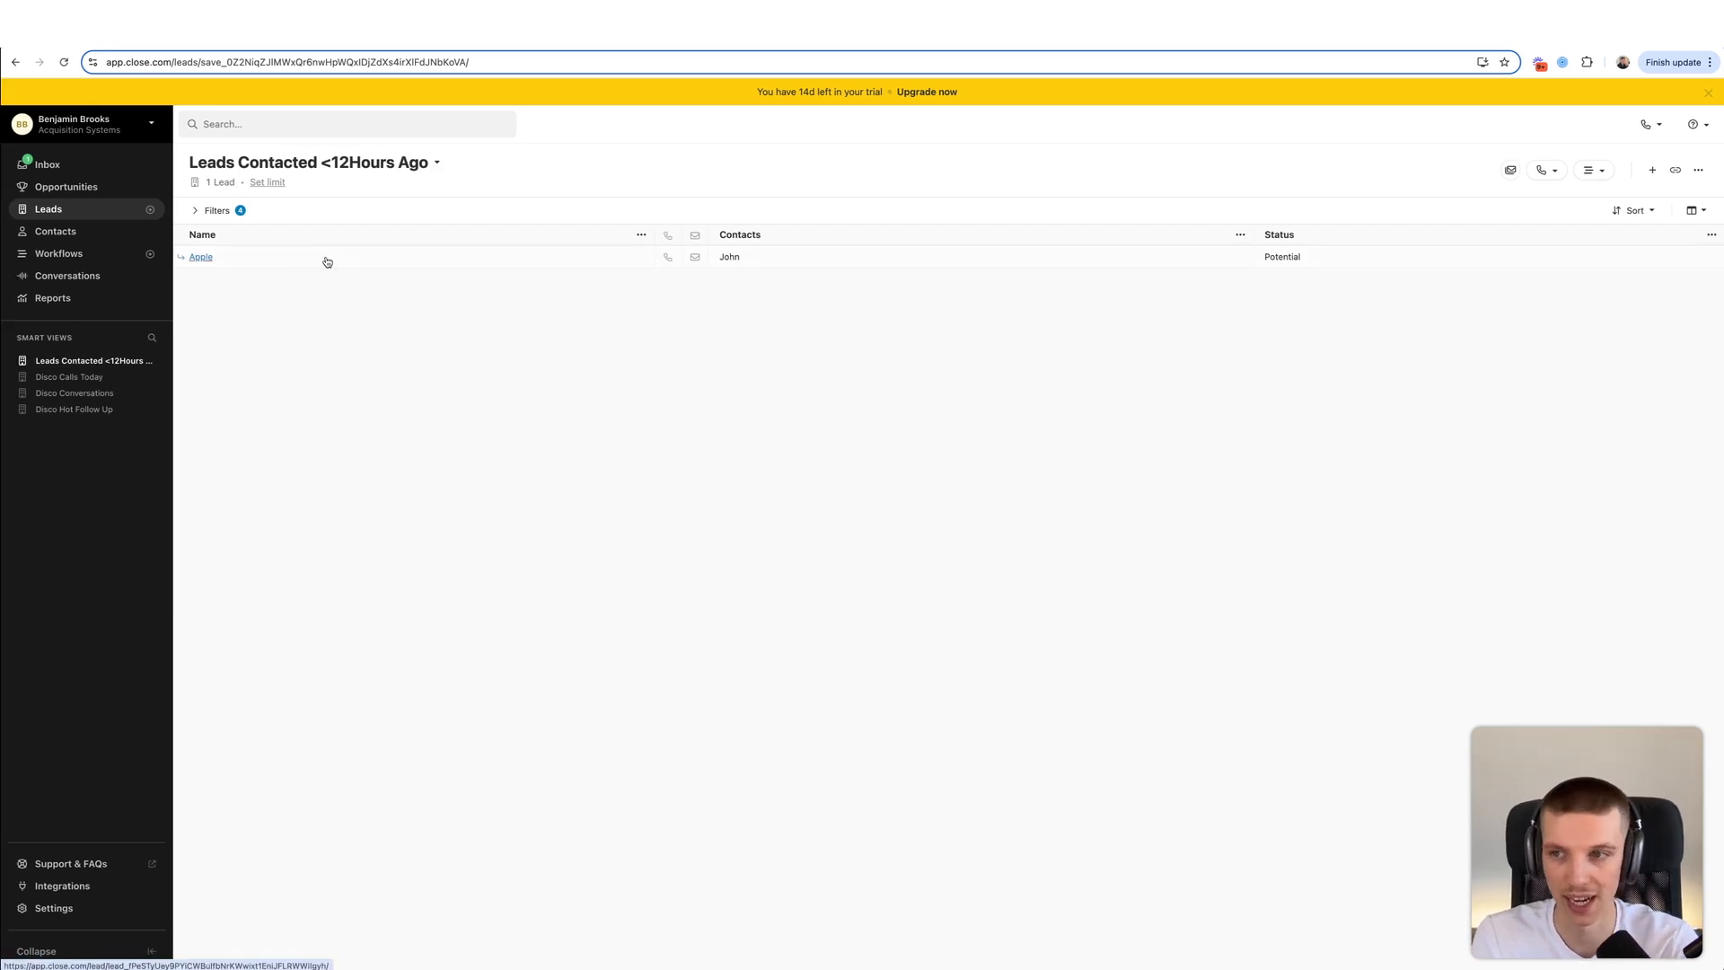
pyautogui.click(100, 377)
pyautogui.click(106, 393)
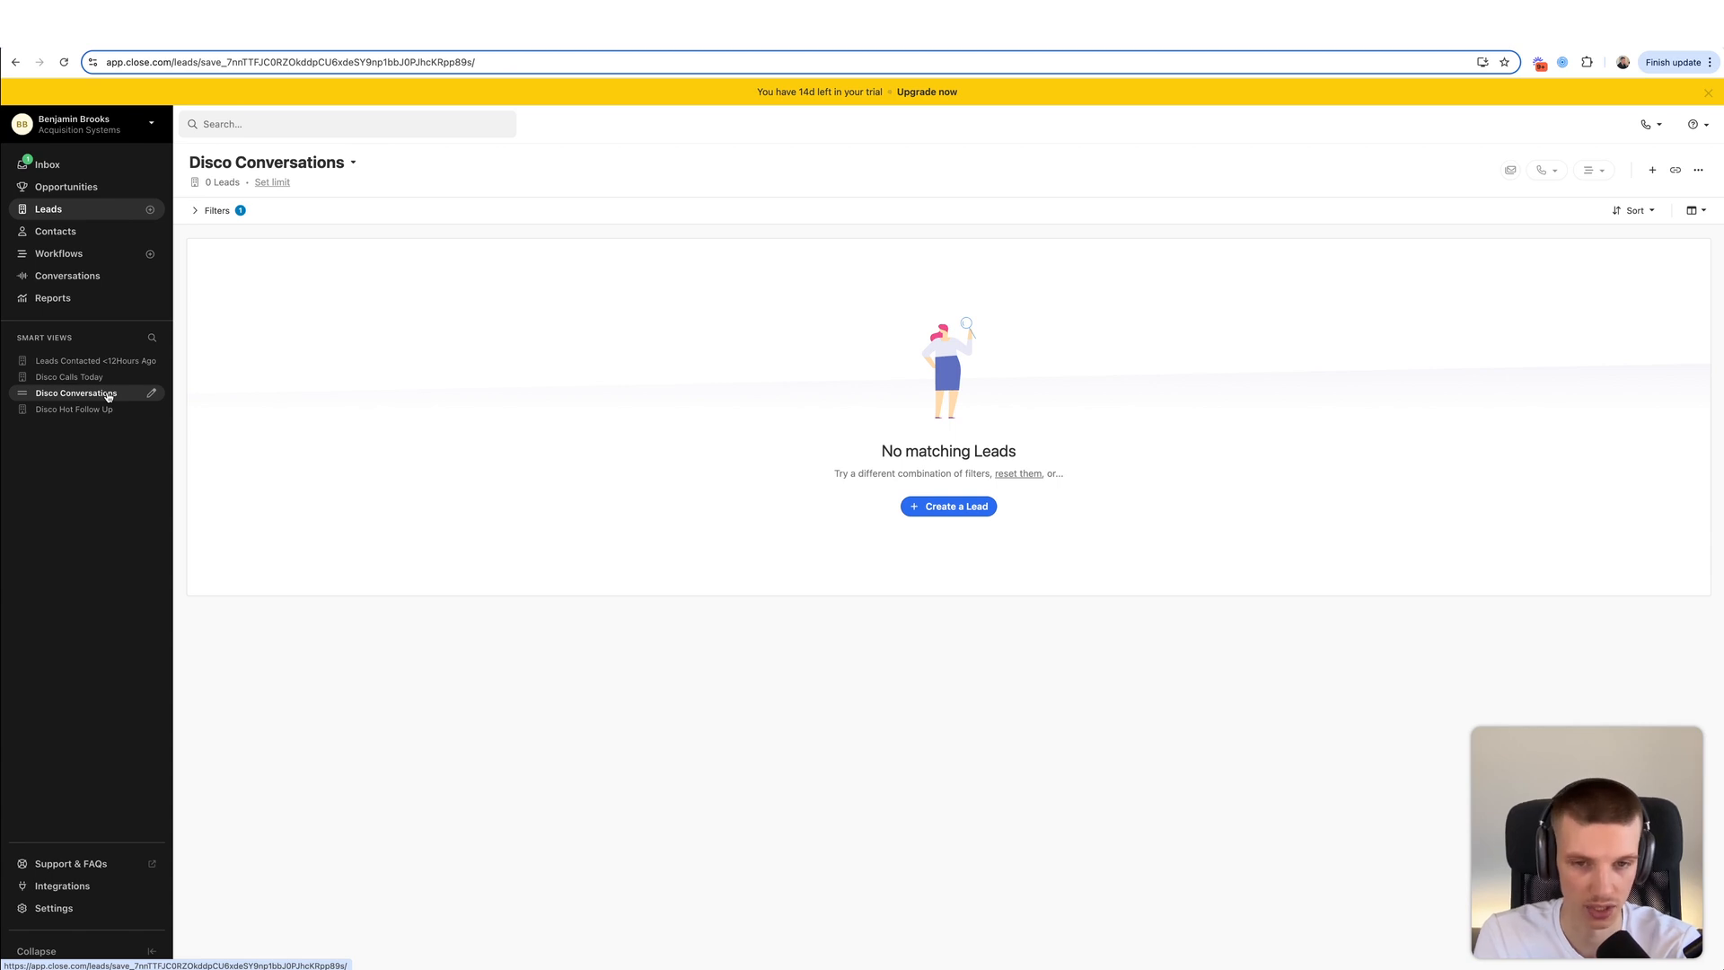
pyautogui.click(65, 209)
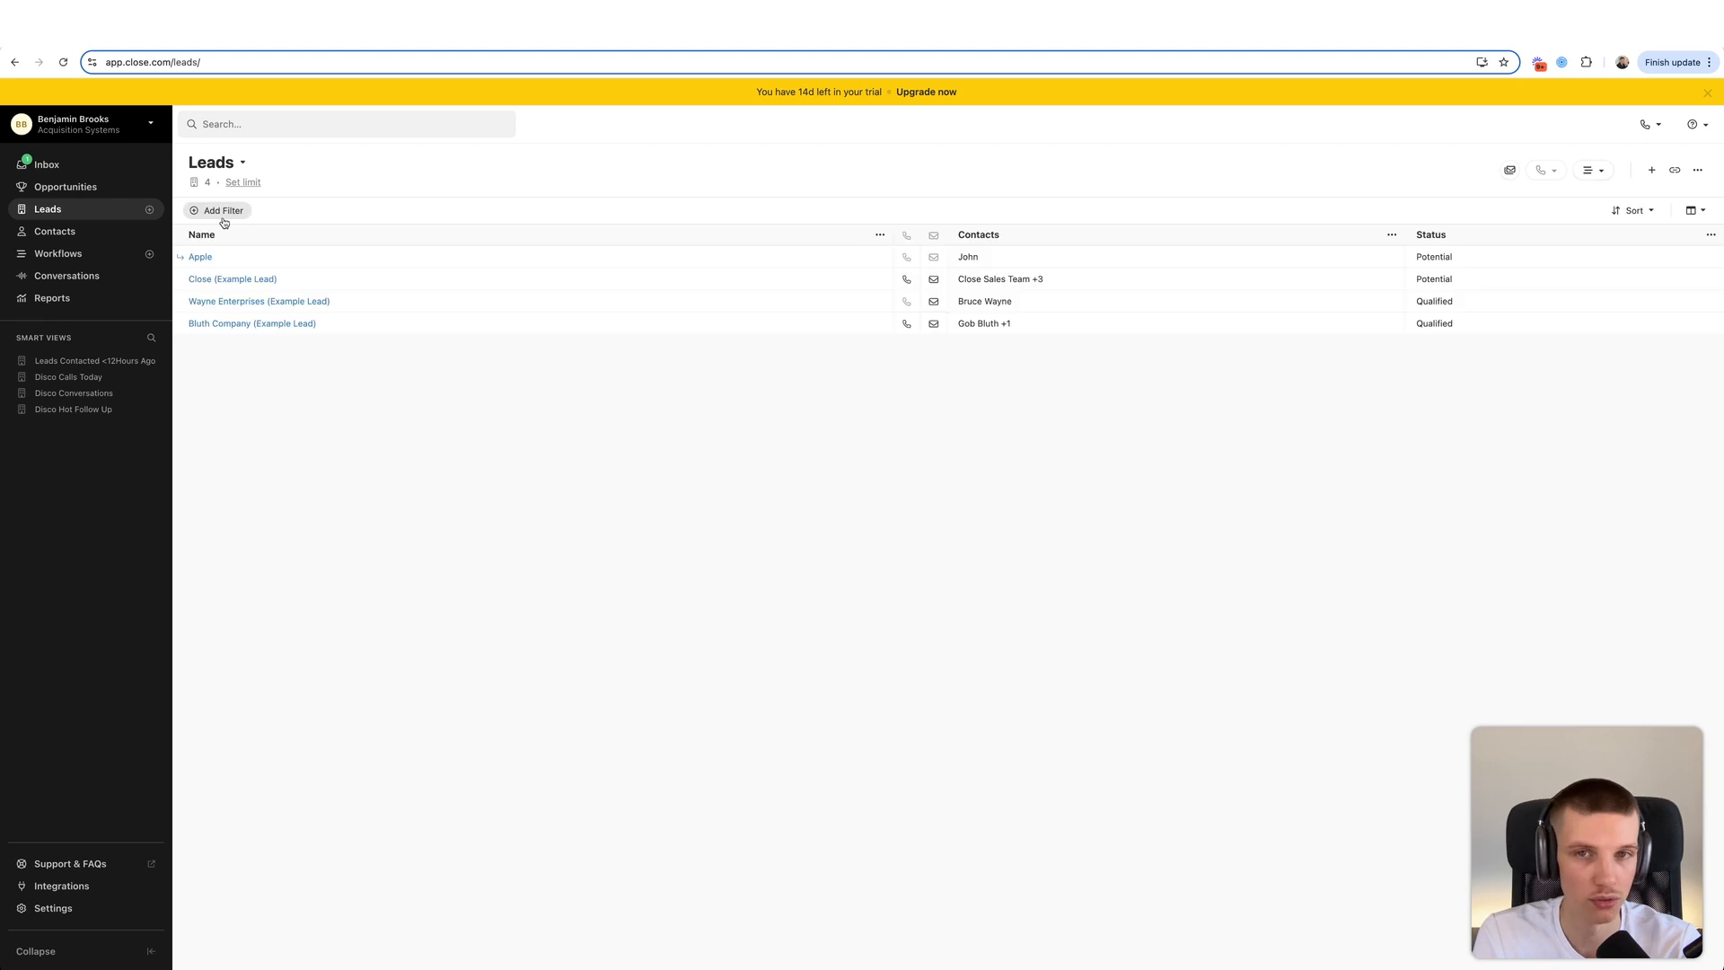
# - Filter leads to those with a 04. Discovery Call Booked activity whose Date of Call is before Today
pyautogui.click(226, 211)
pyautogui.click(1504, 632)
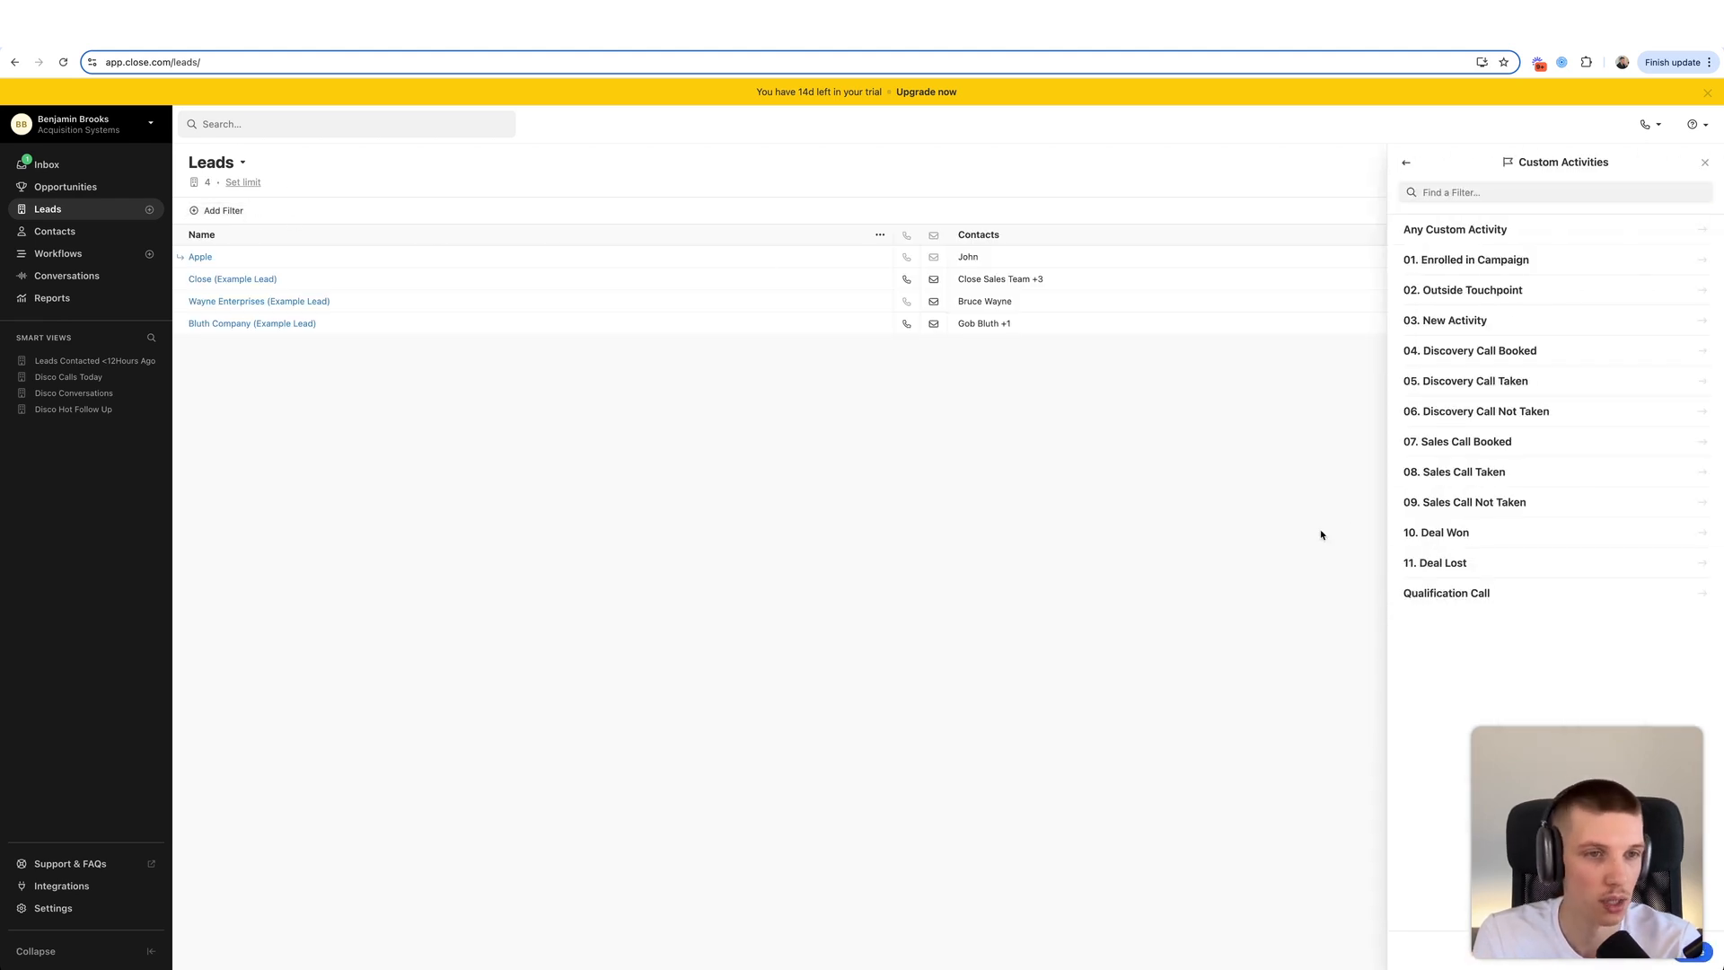
pyautogui.click(1472, 351)
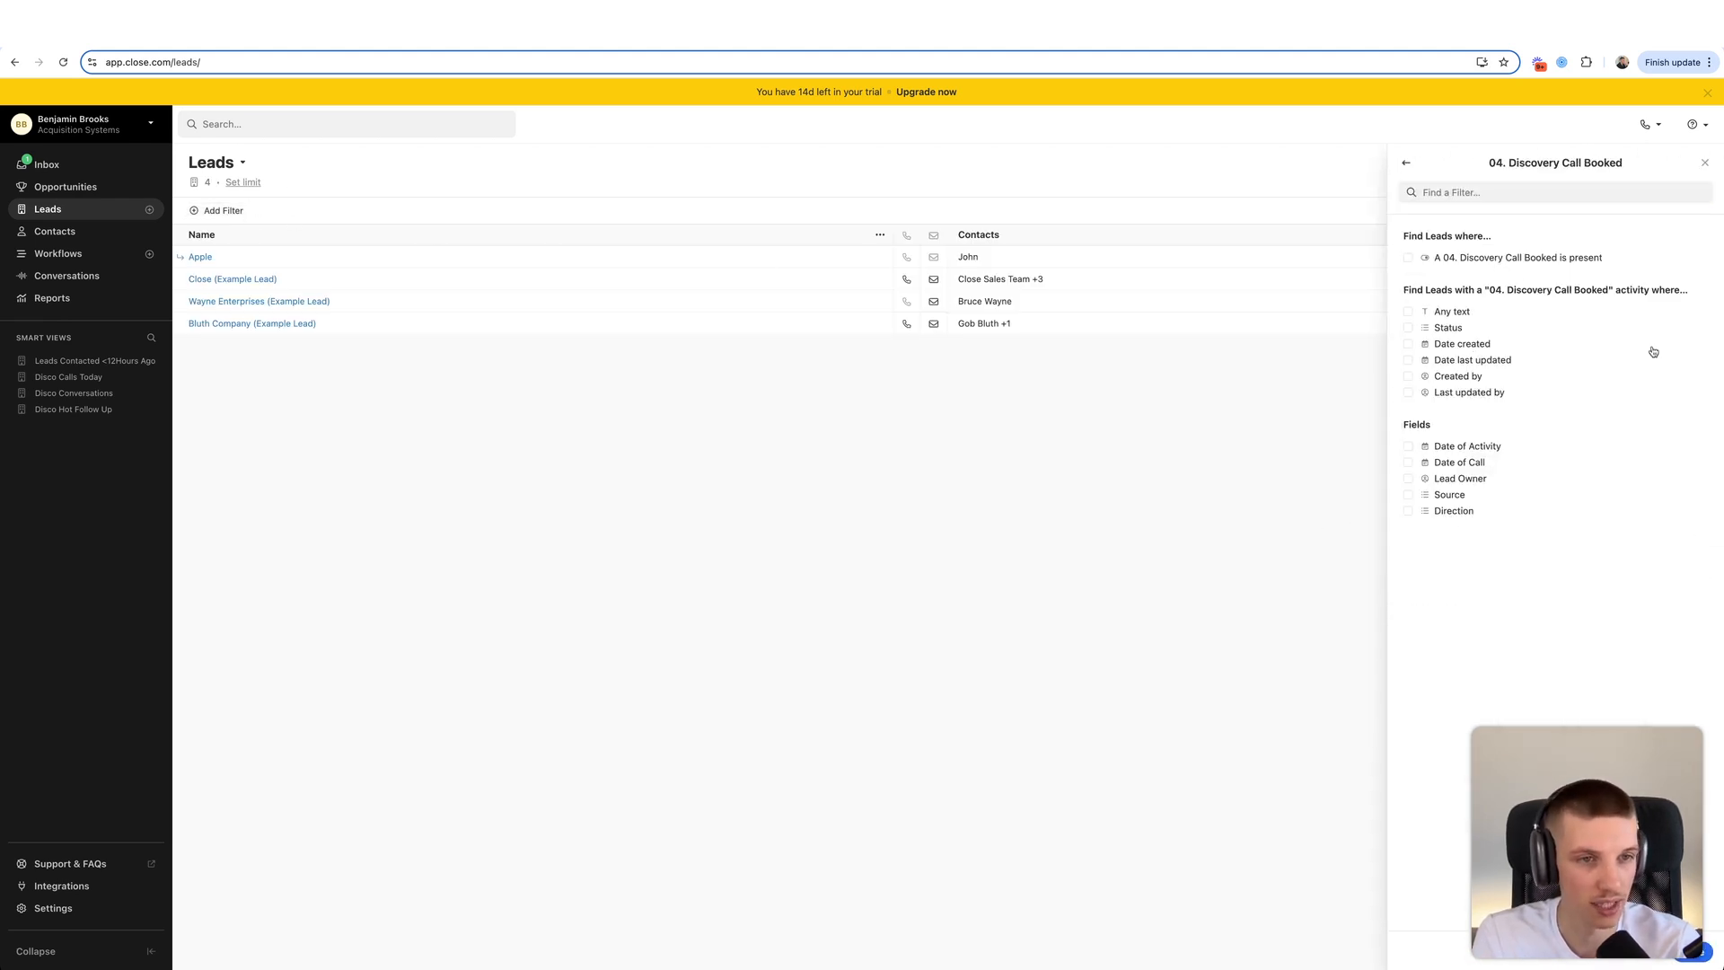
pyautogui.click(1480, 258)
pyautogui.click(1447, 496)
pyautogui.click(1481, 521)
pyautogui.click(1481, 653)
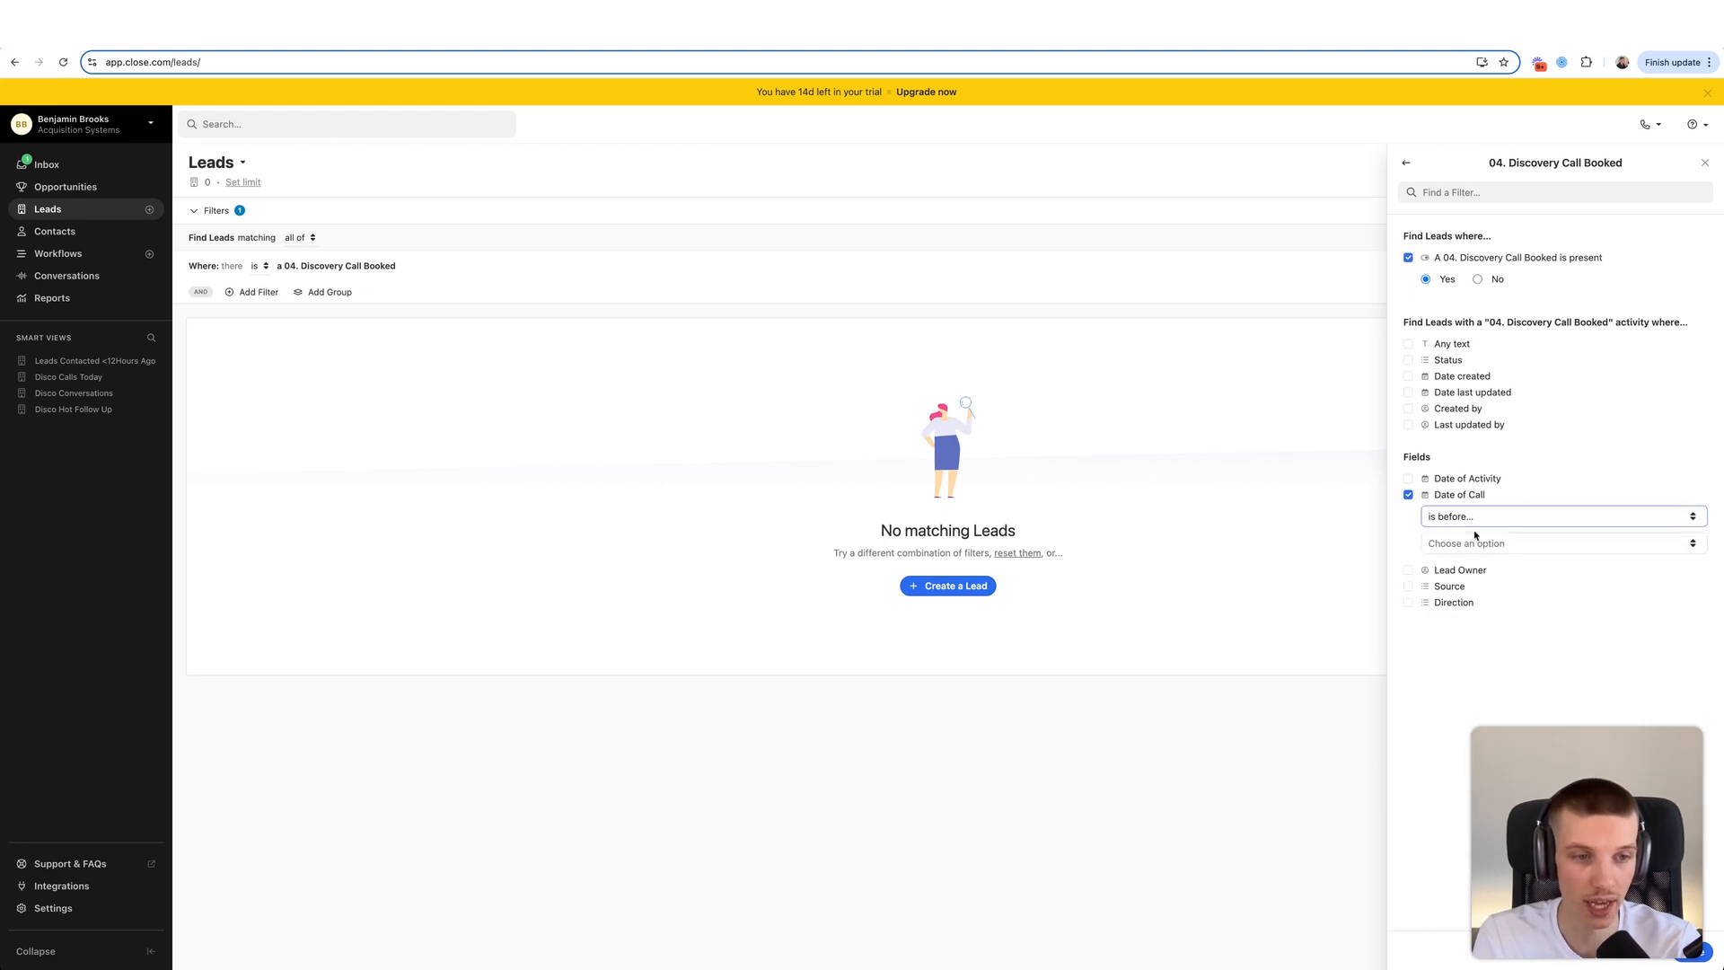
pyautogui.click(1475, 539)
pyautogui.click(1469, 601)
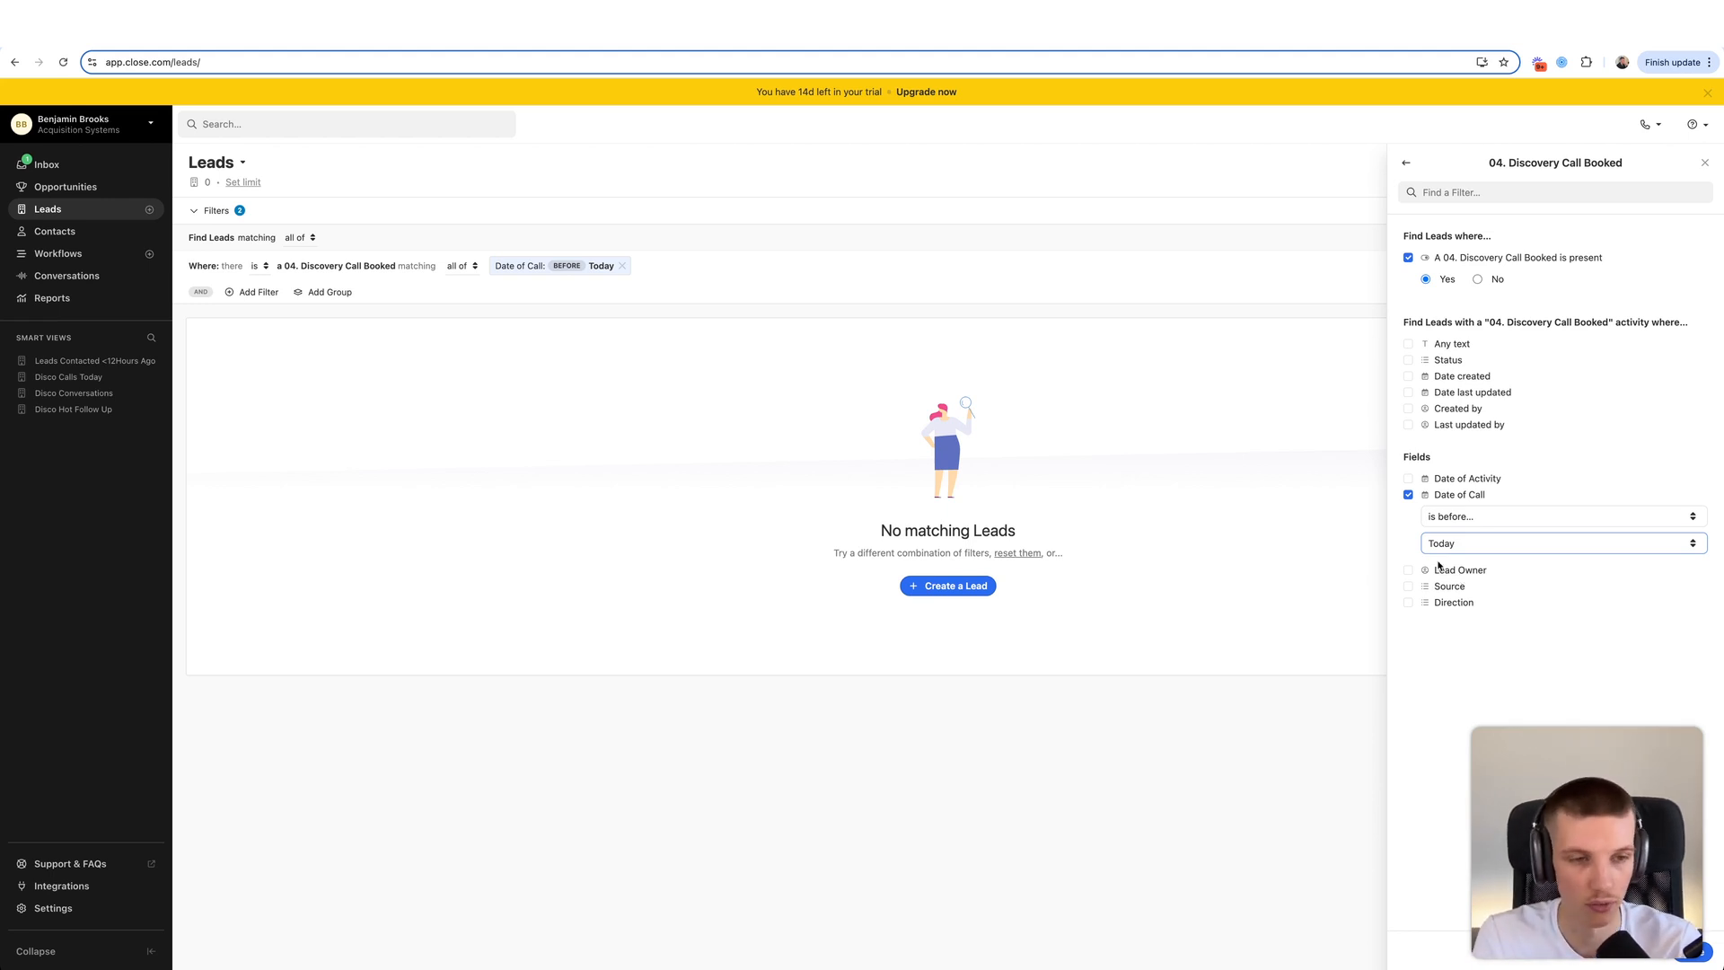
pyautogui.click(1499, 718)
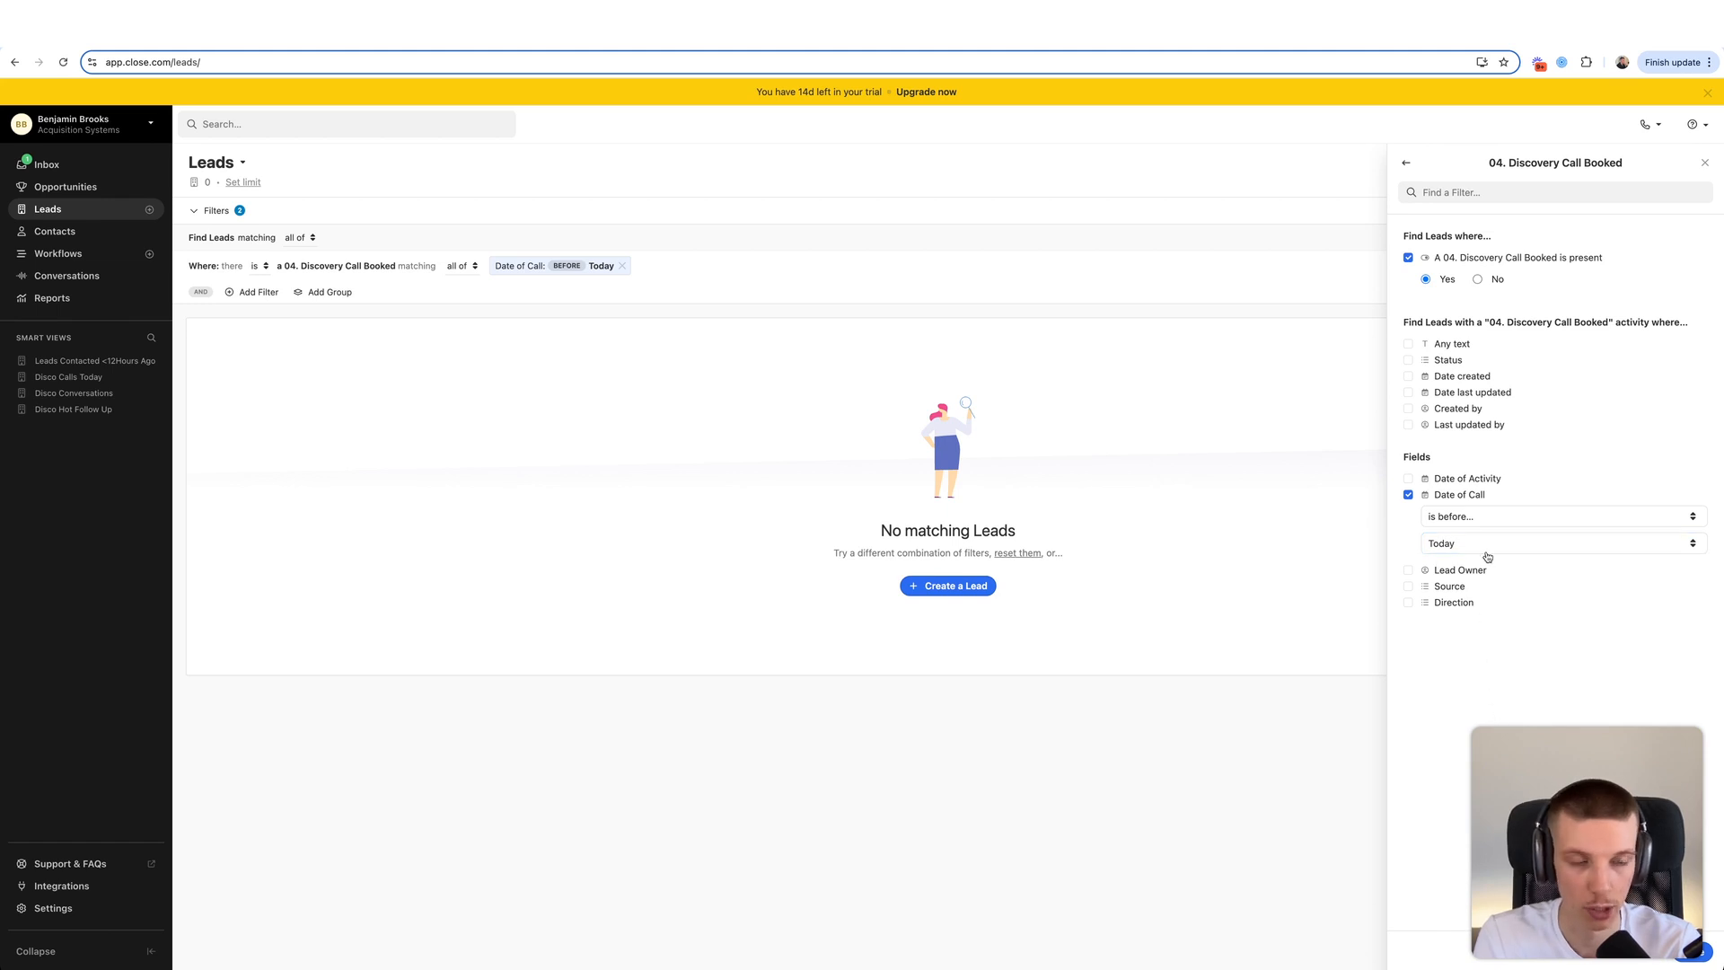
pyautogui.click(1700, 959)
# - Exclude leads having 05. Discovery Call Taken or 06. Discovery Call Not Taken activities
pyautogui.click(244, 292)
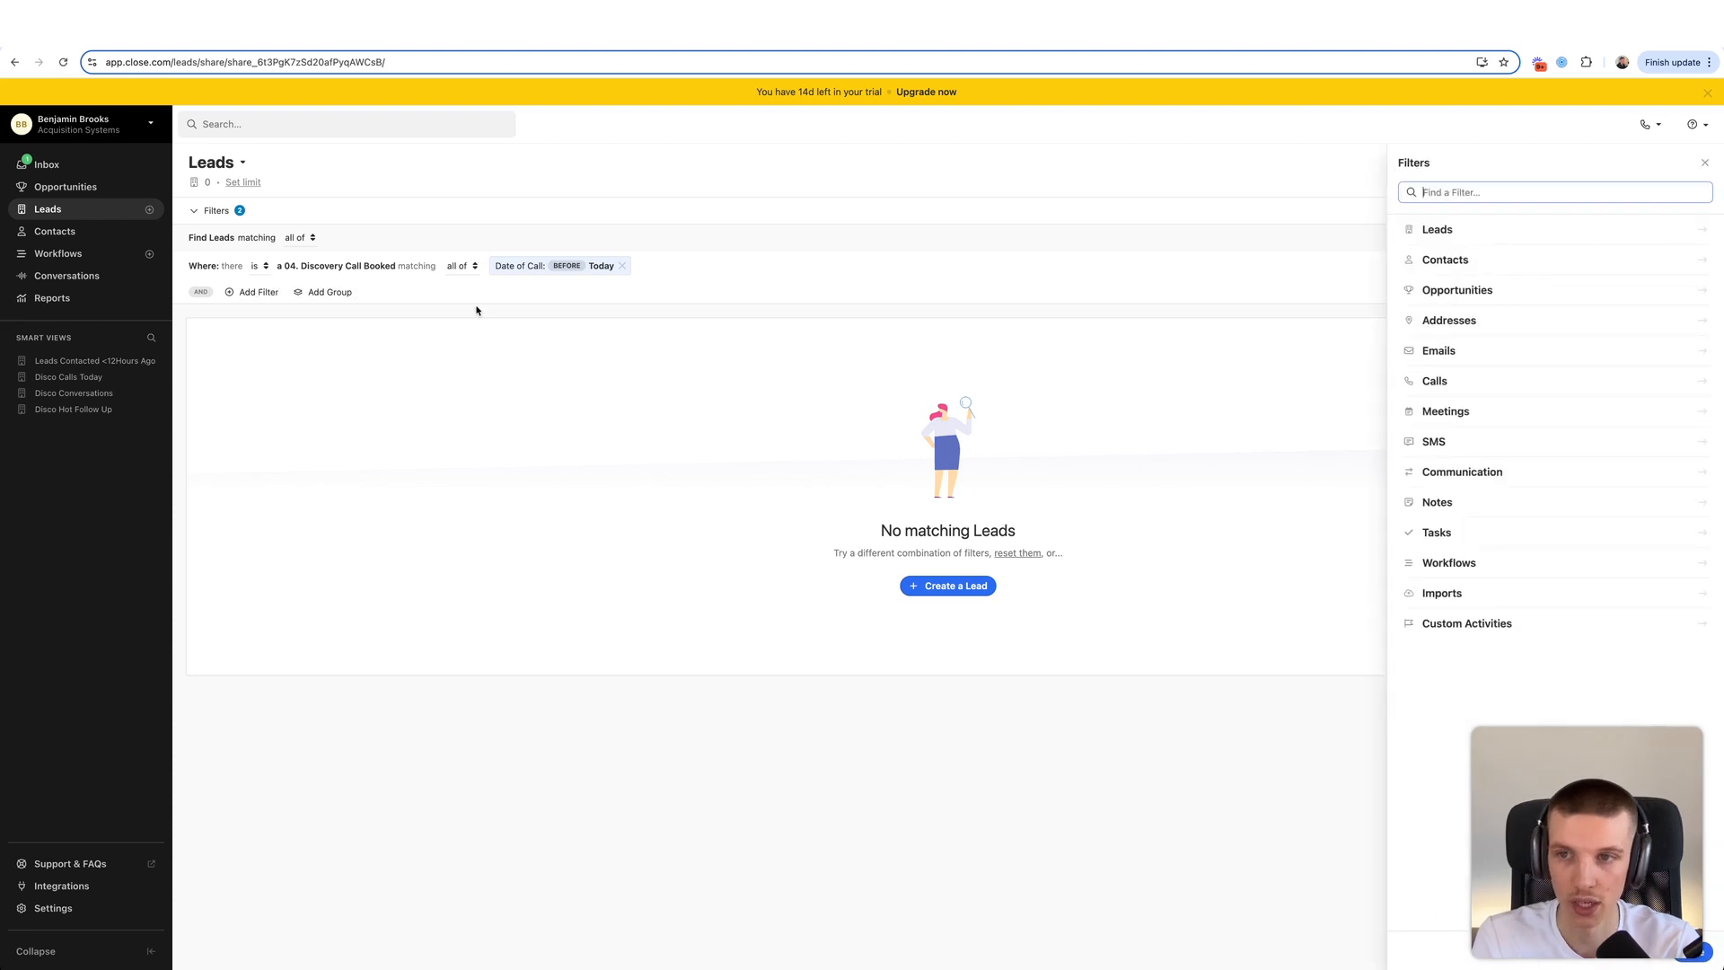
pyautogui.click(1517, 623)
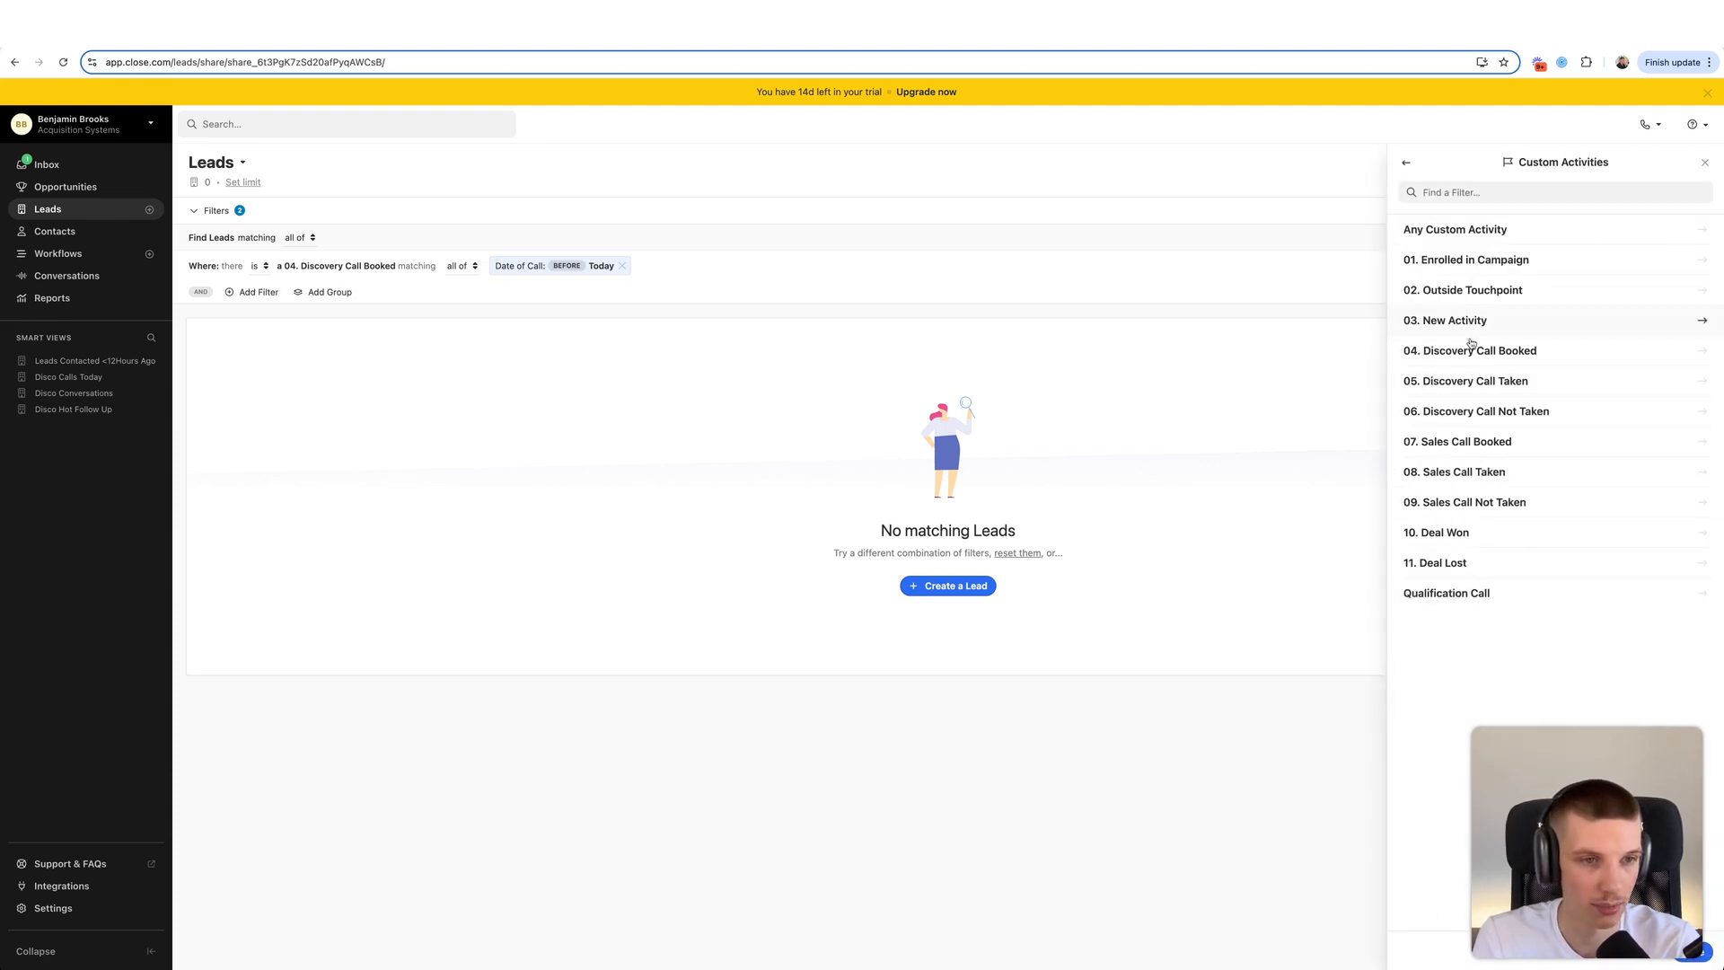
pyautogui.click(1501, 380)
pyautogui.click(1486, 259)
pyautogui.click(1492, 279)
pyautogui.click(1699, 959)
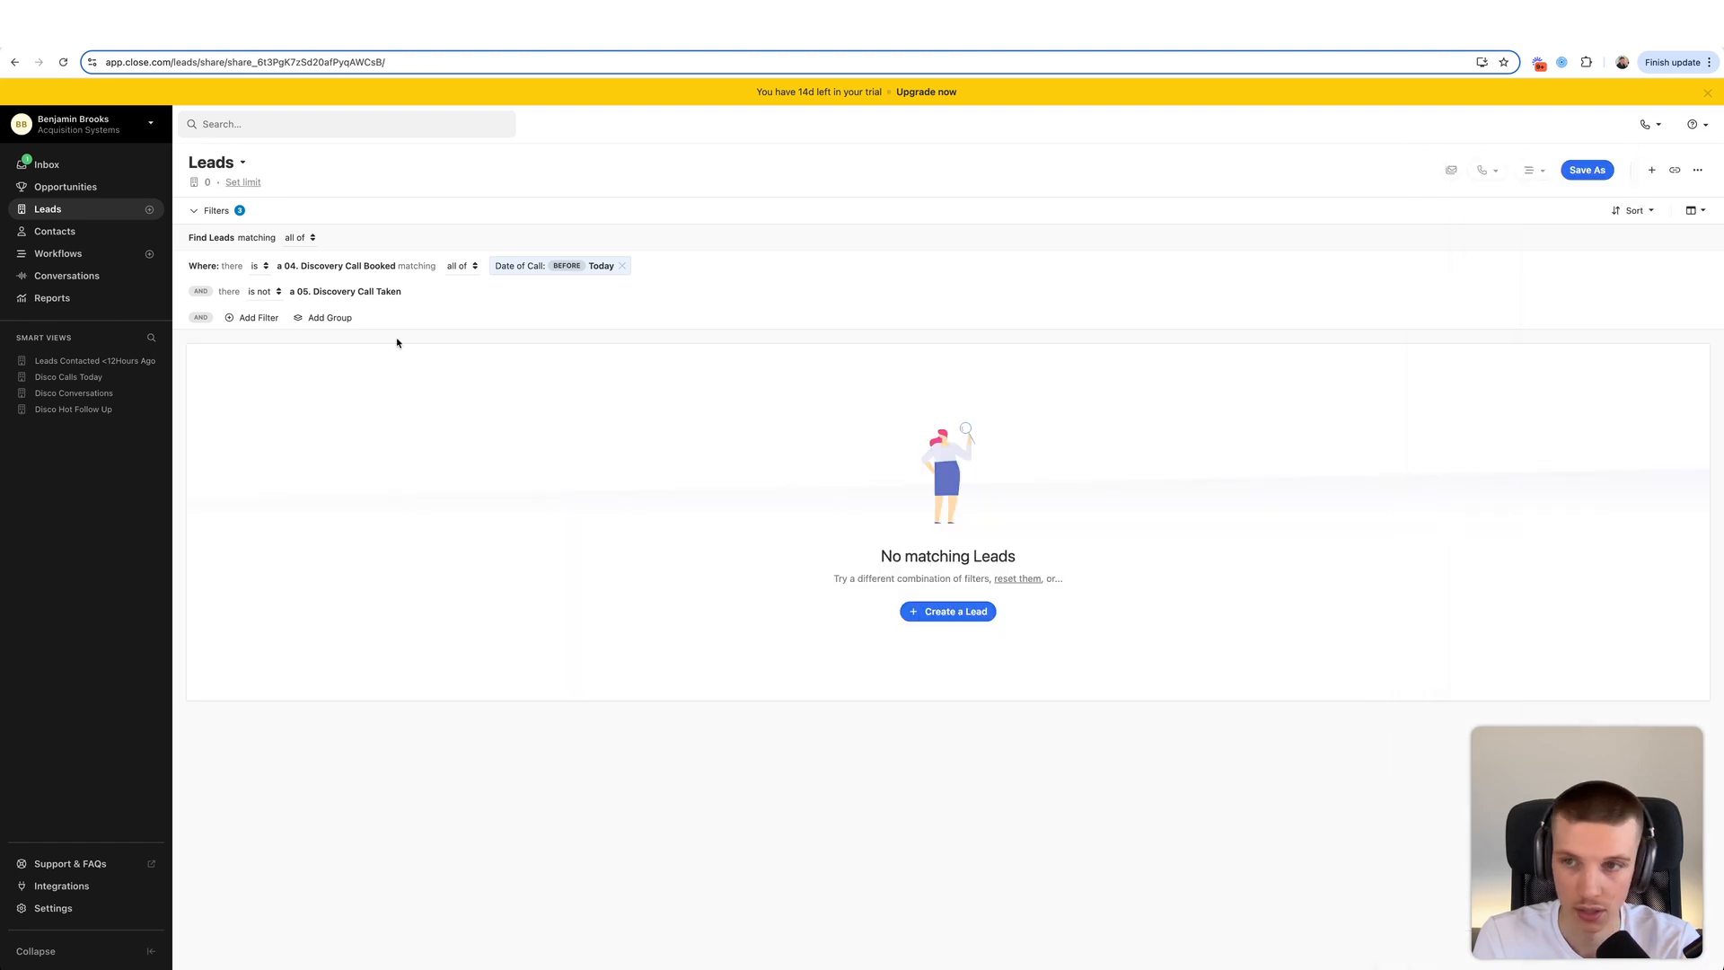
pyautogui.click(246, 317)
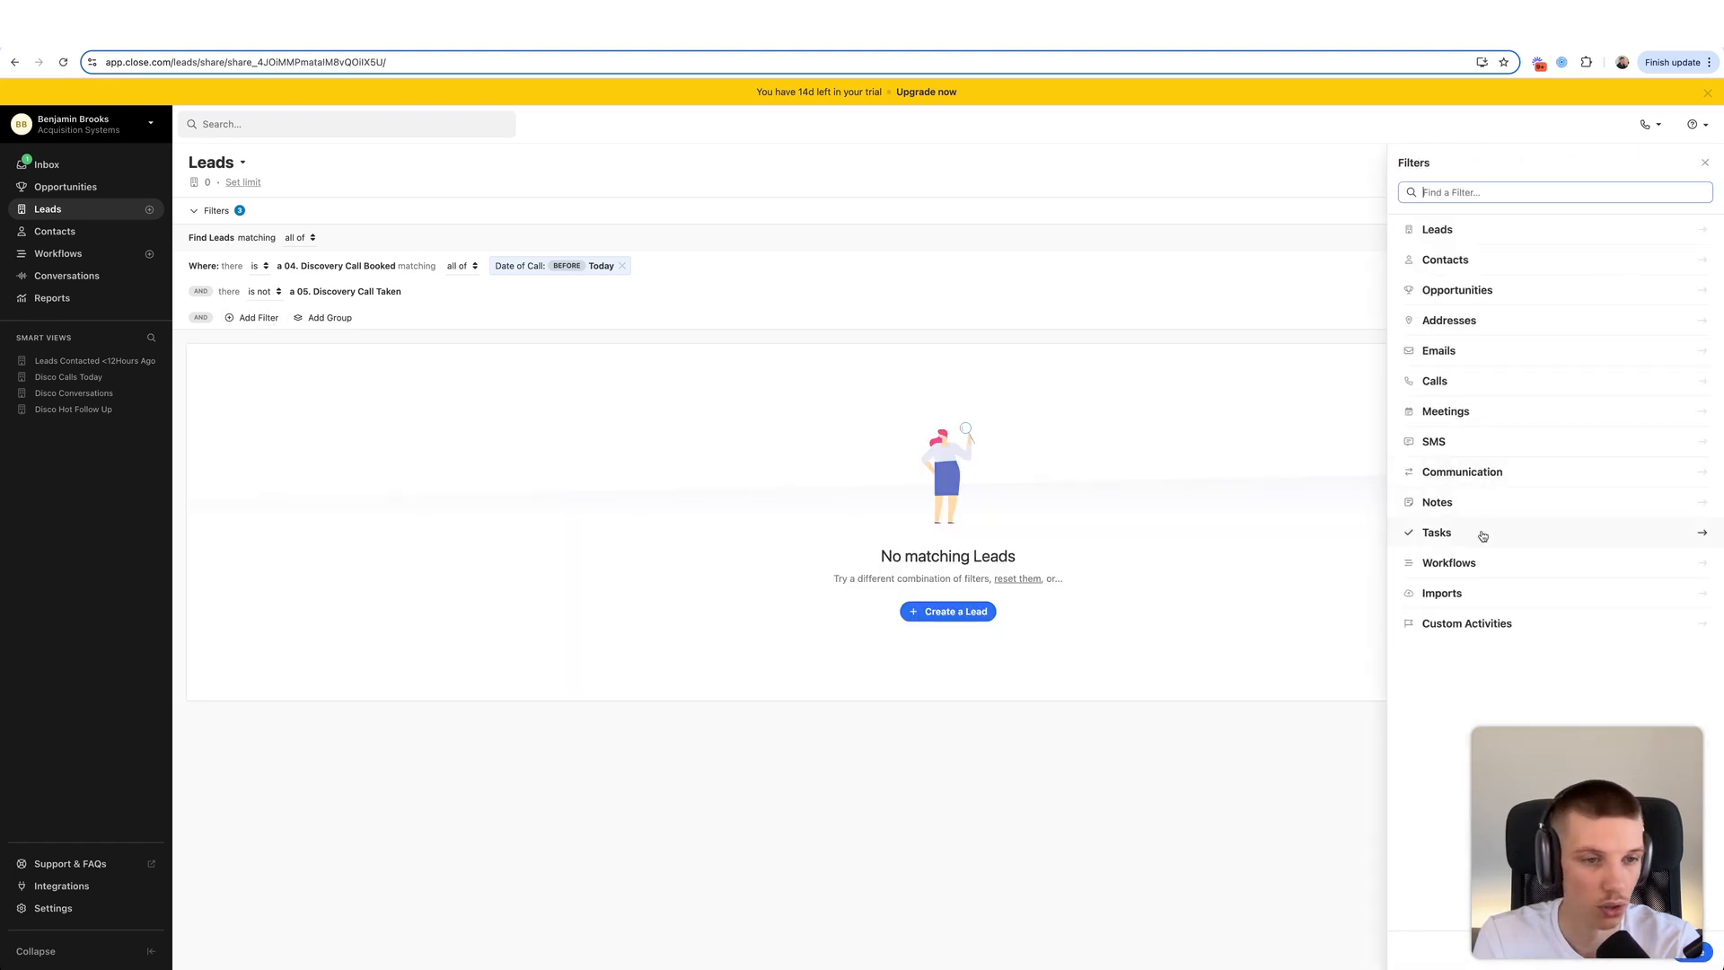
pyautogui.click(1495, 626)
pyautogui.click(1505, 414)
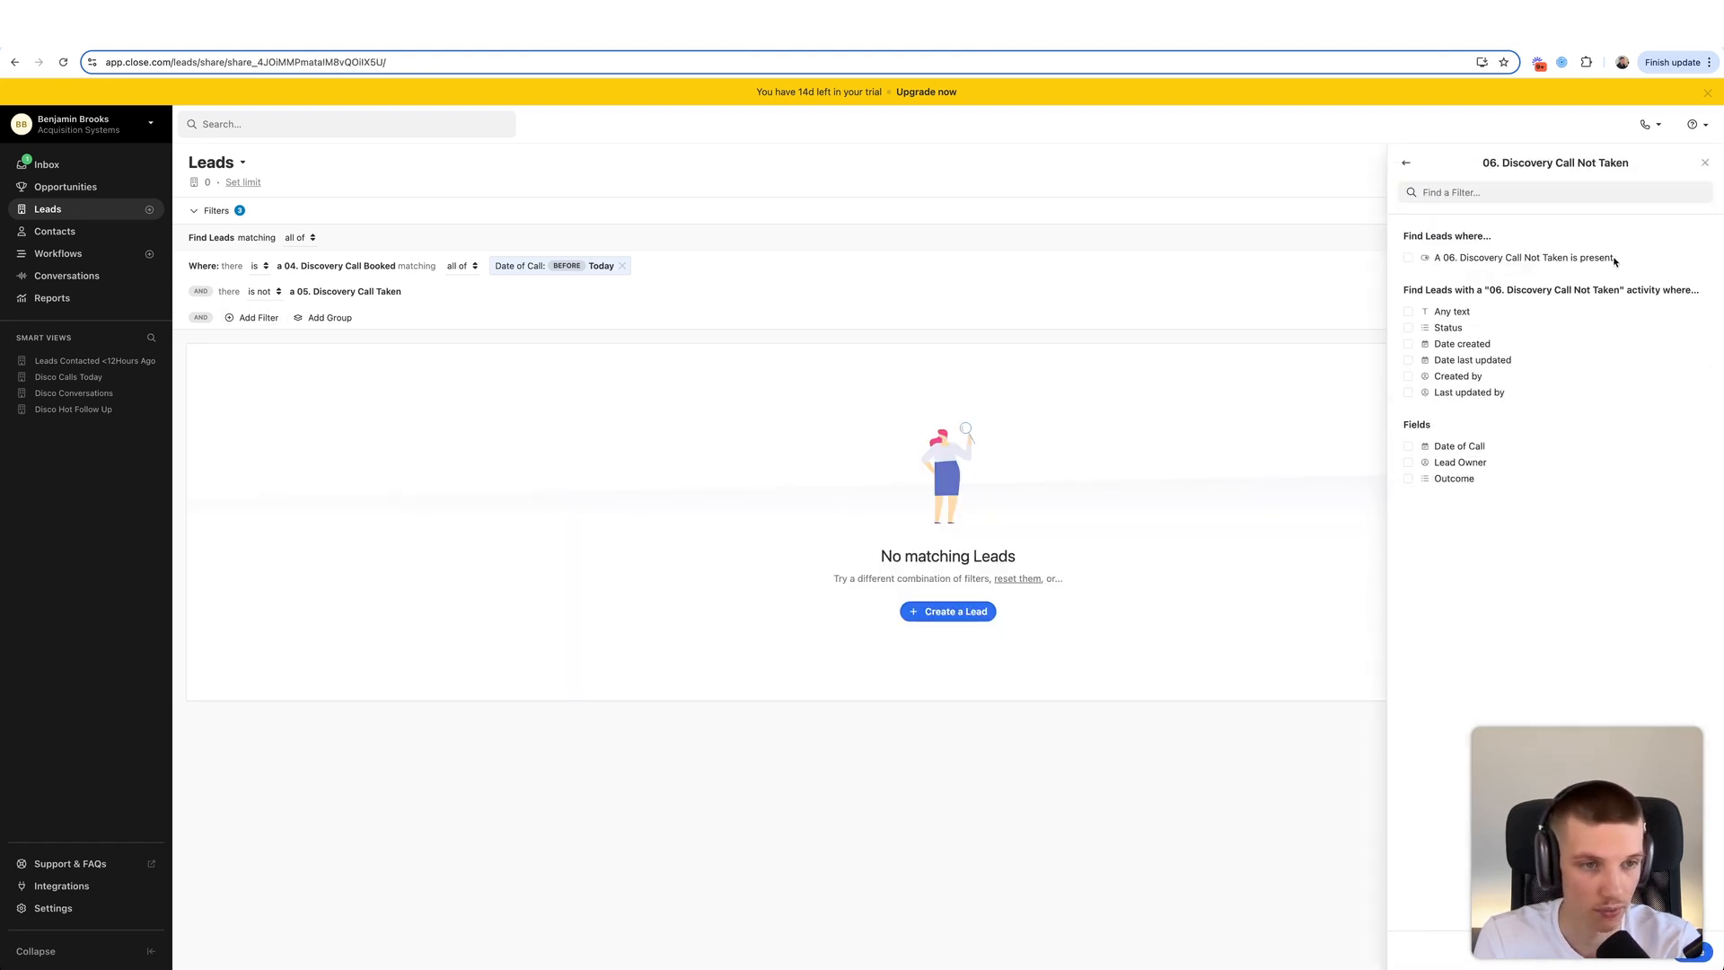
pyautogui.click(1481, 258)
pyautogui.click(1481, 282)
pyautogui.click(1695, 953)
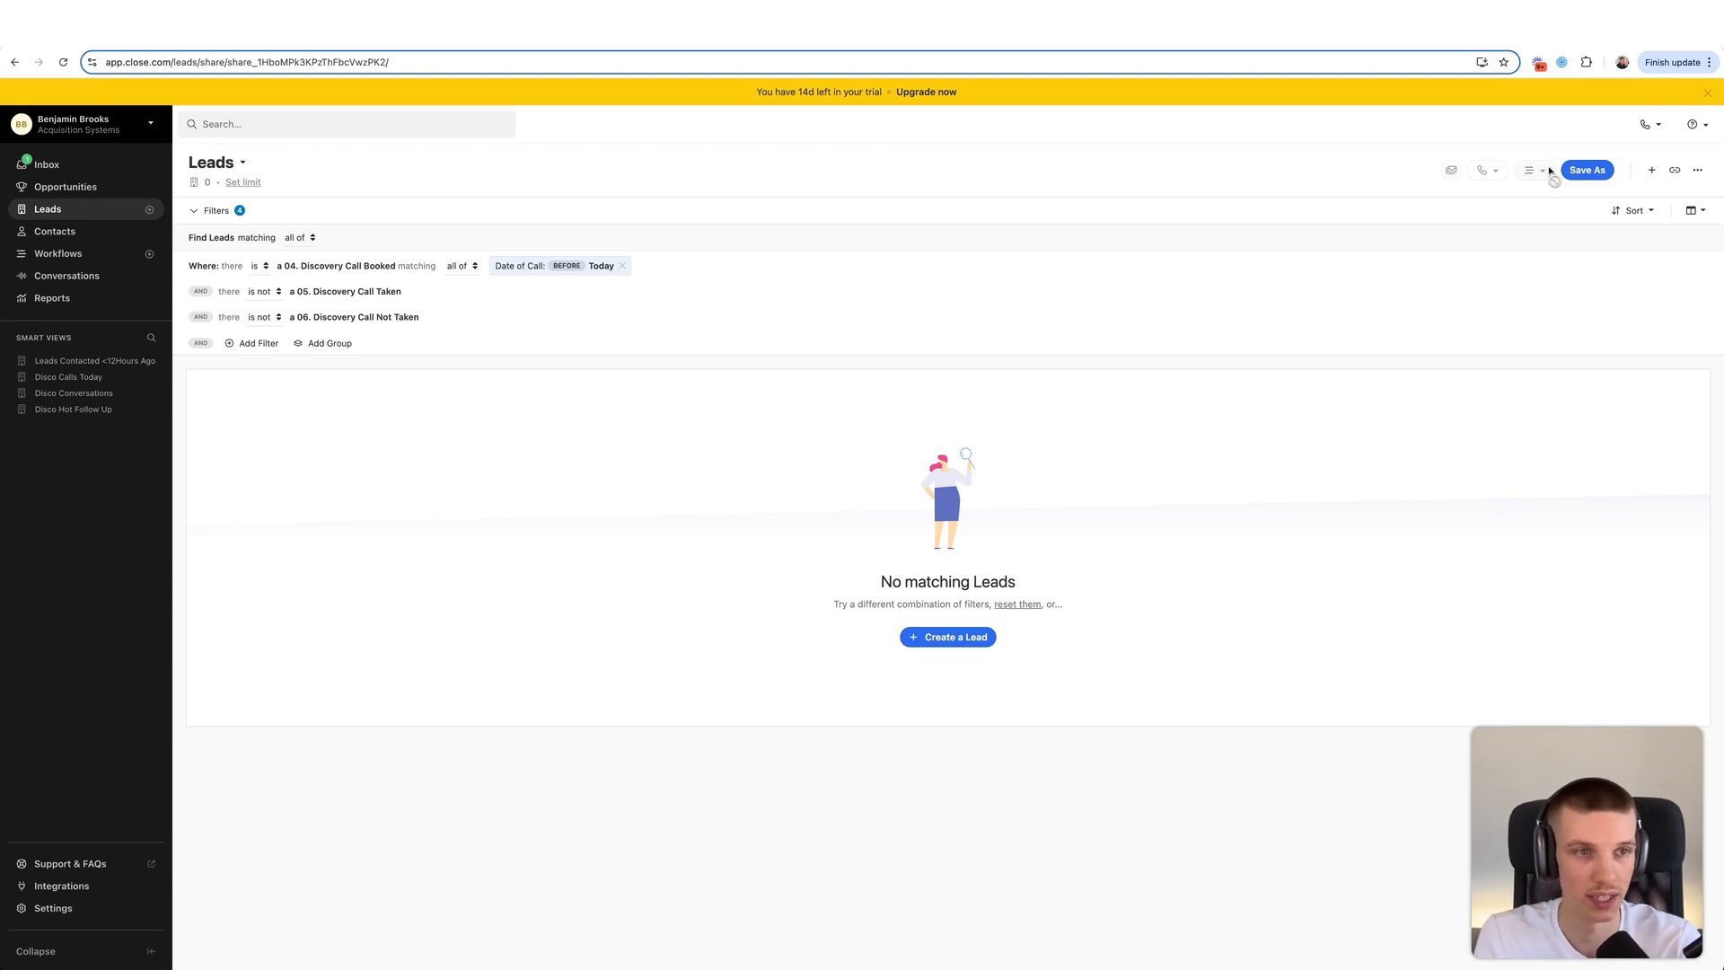
# - Save the search as the private smart view 'MGR: Notes Need (Discovery)' and move it to the list's end
pyautogui.click(1582, 171)
pyautogui.write('MGR')
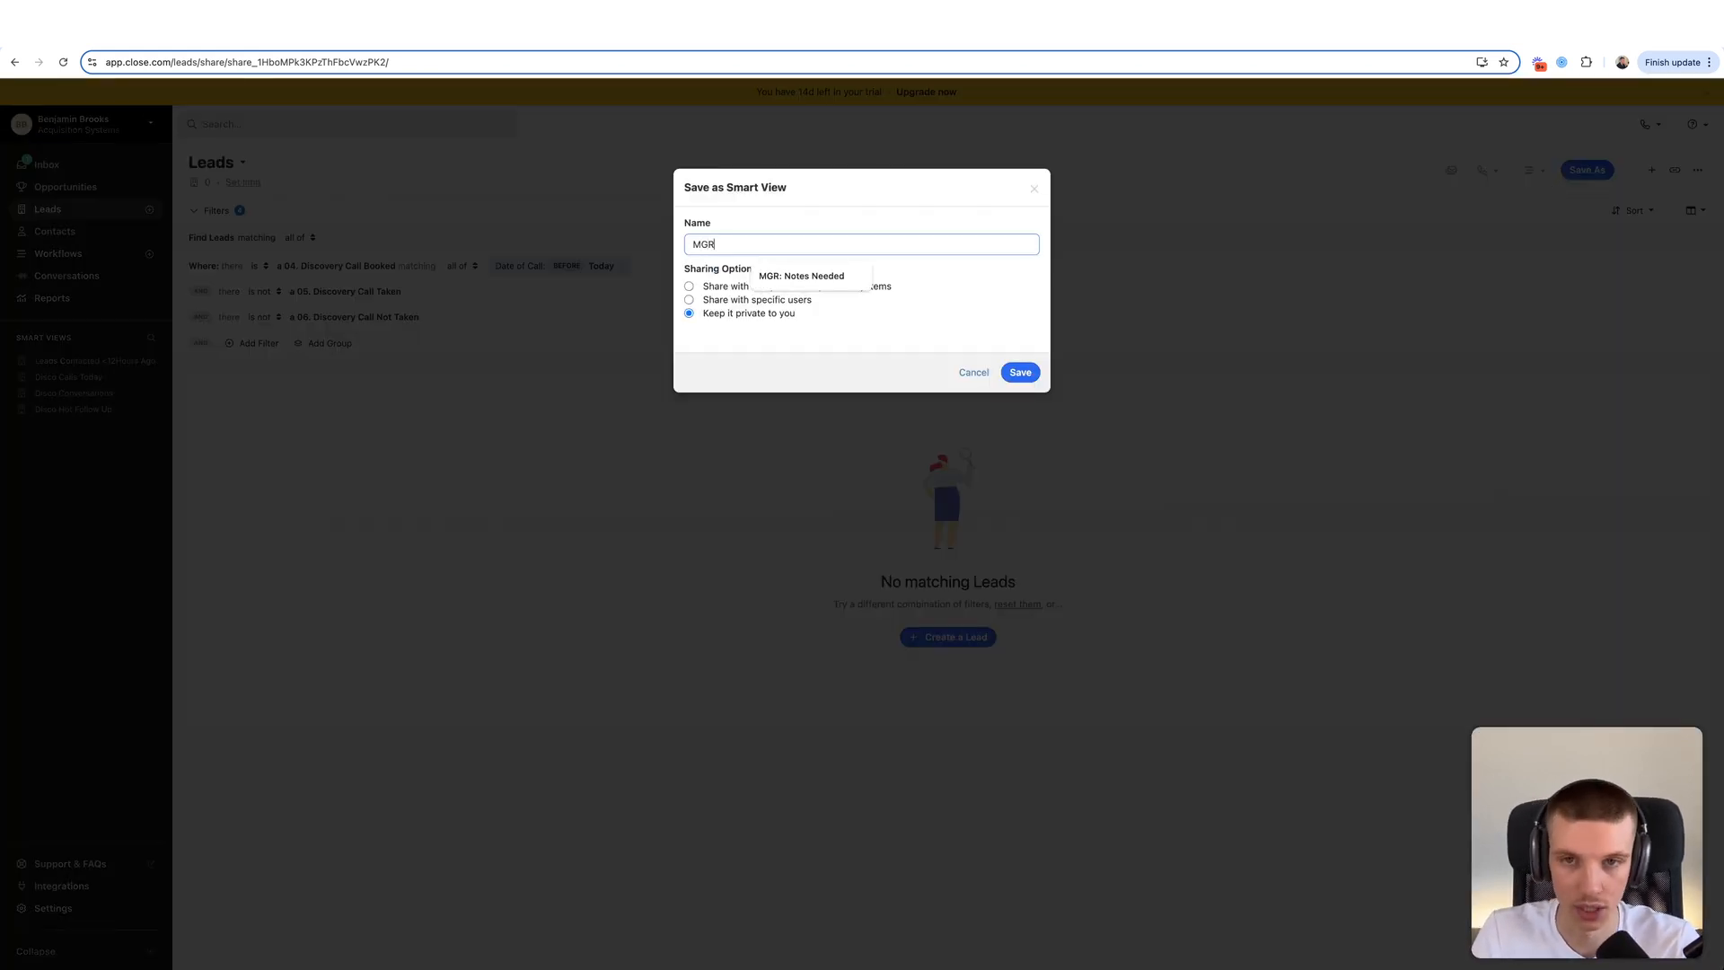
pyautogui.write(': Notes Need')
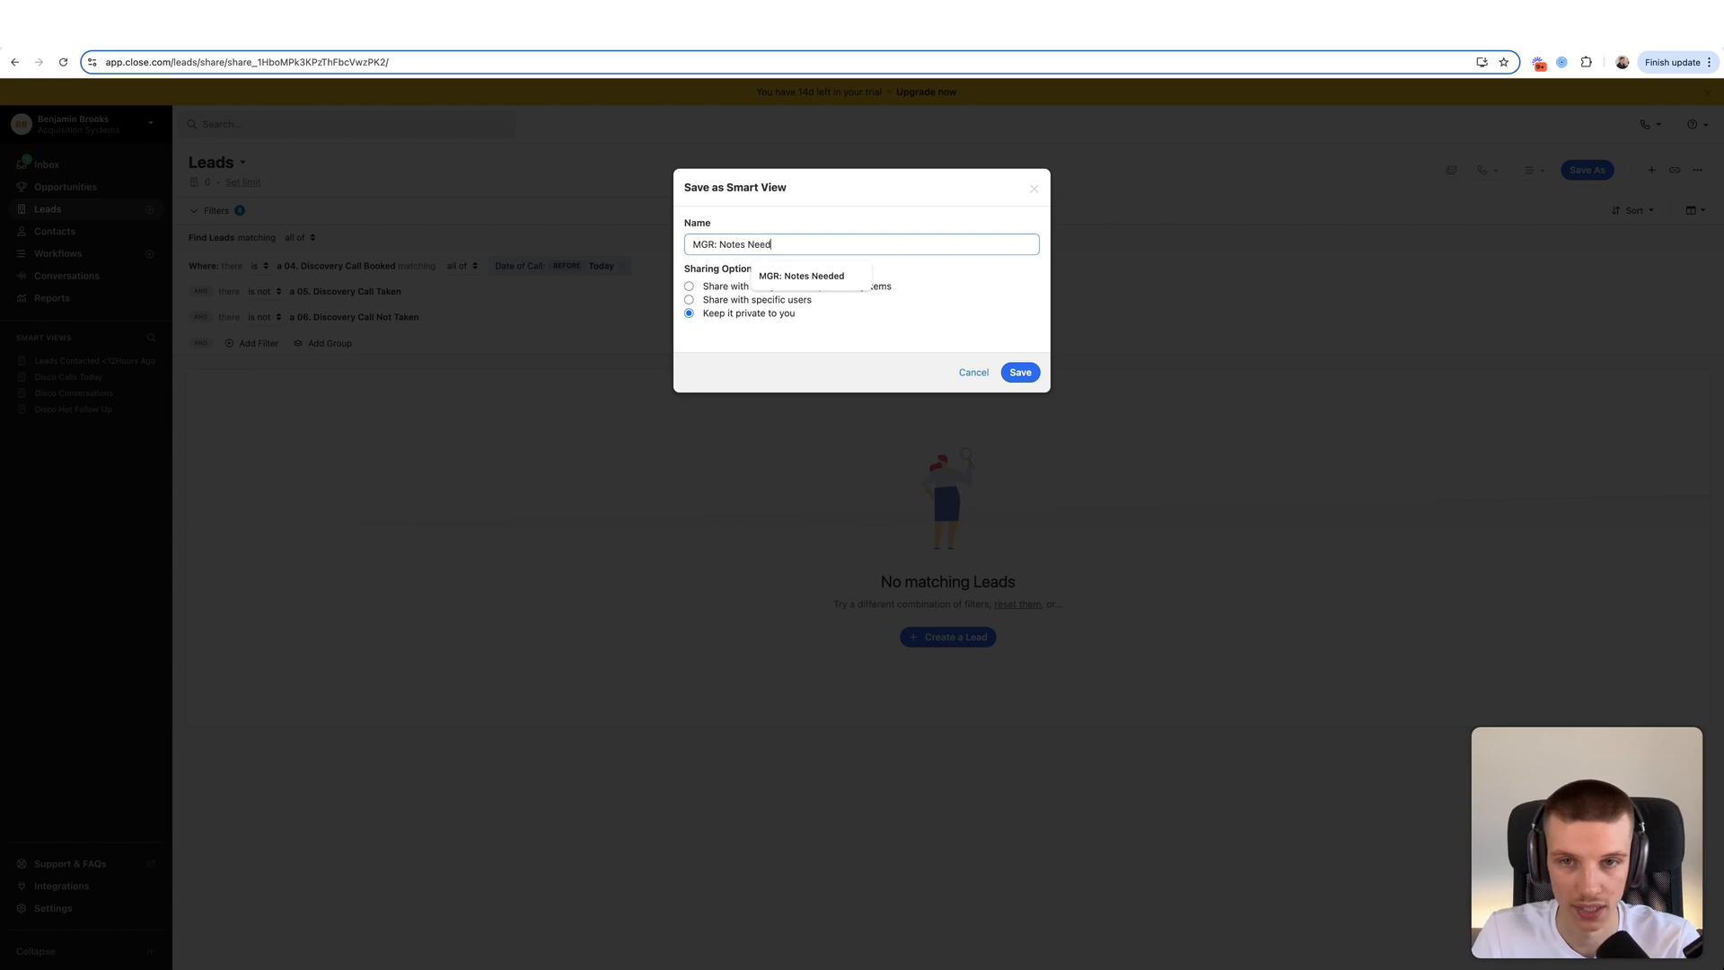
pyautogui.write(' (Discovery')
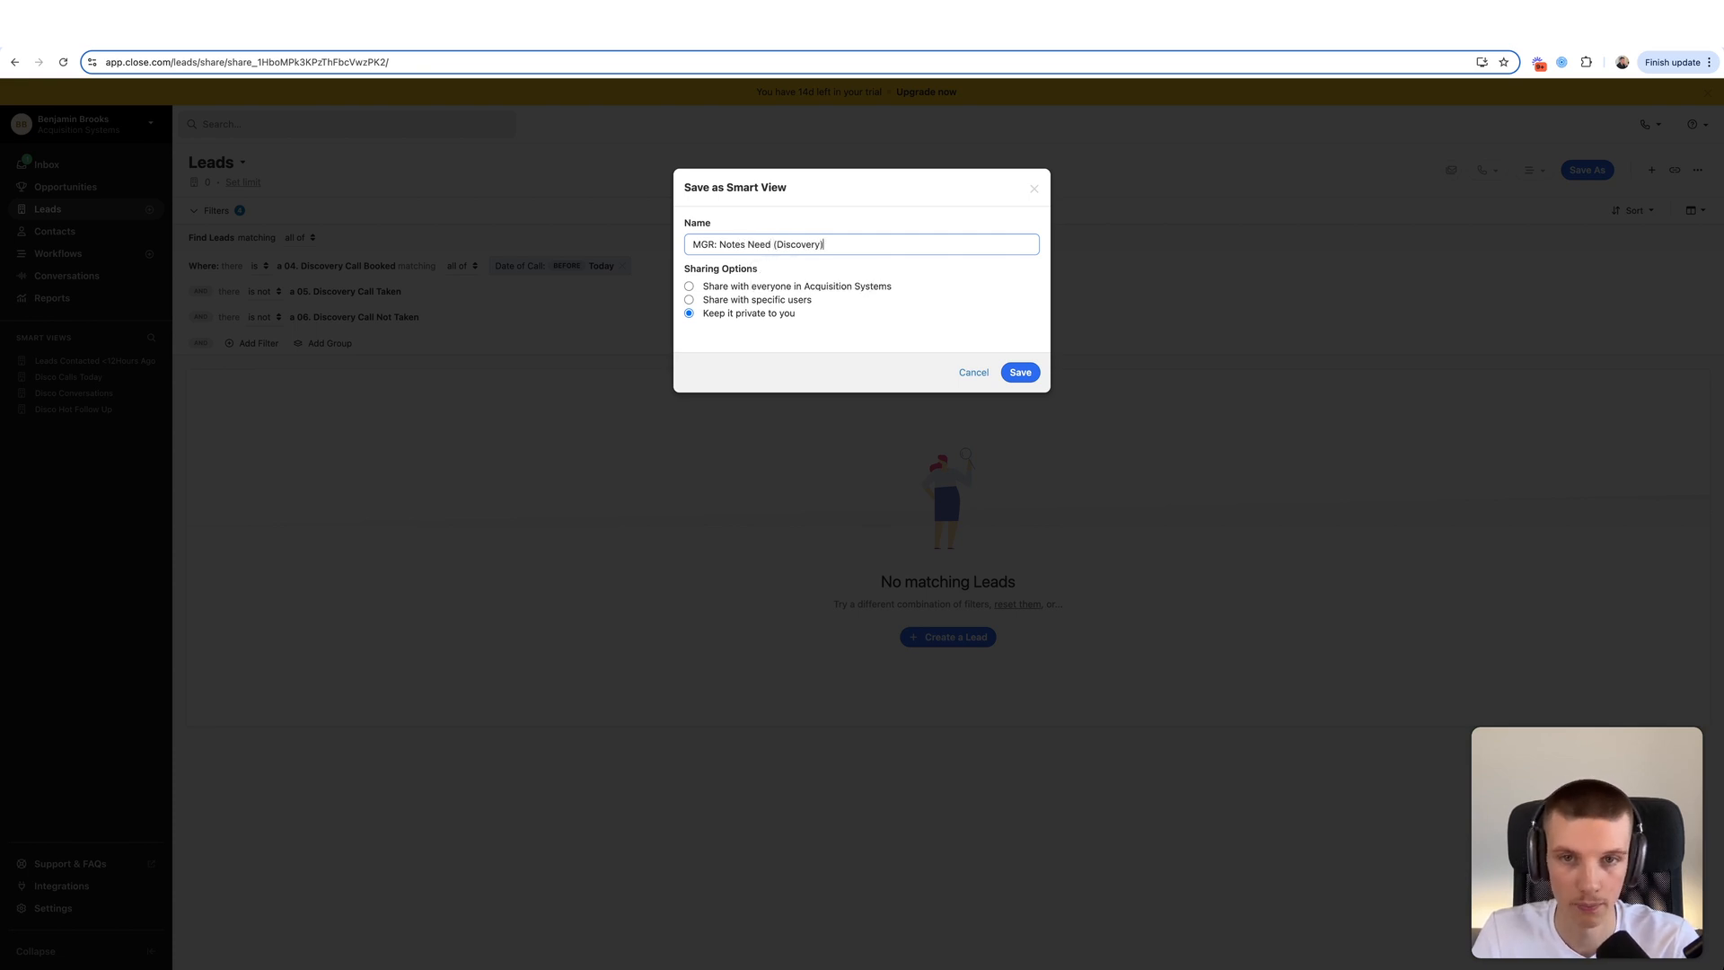
pyautogui.click(1020, 371)
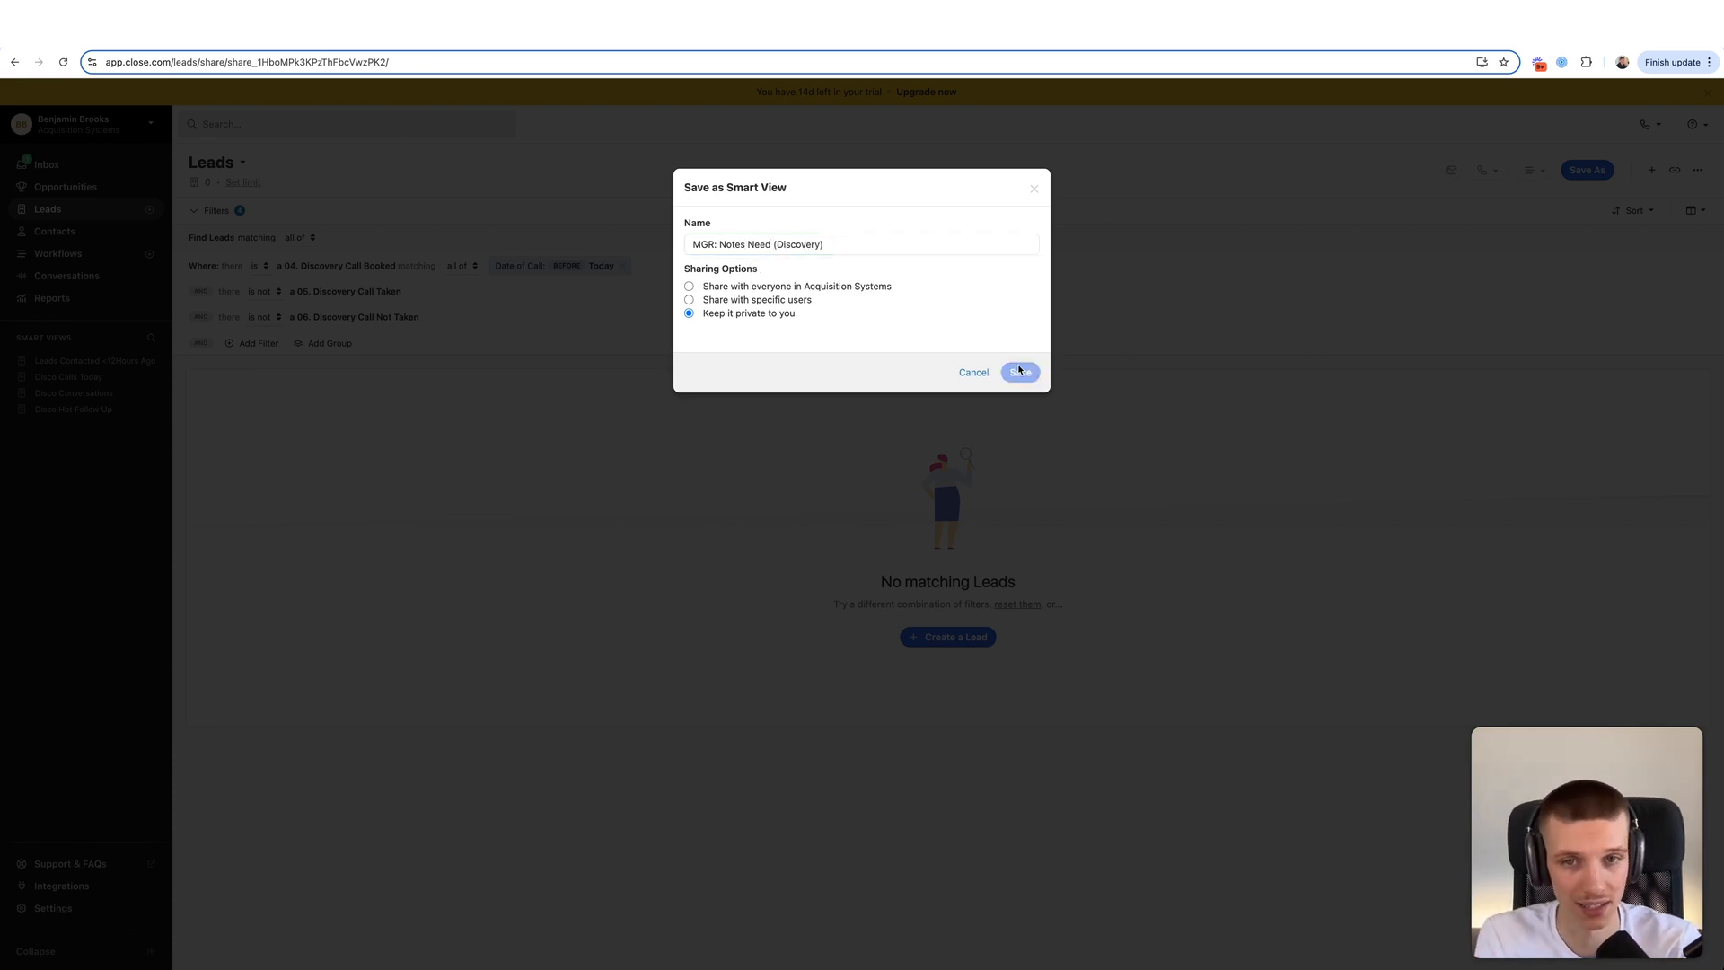
pyautogui.moveTo(22, 361); pyautogui.dragTo(20, 427)
# - Open the MGR: Notes Need (Discovery) view, review its filter conditions, and collapse the Filters section
pyautogui.click(60, 427)
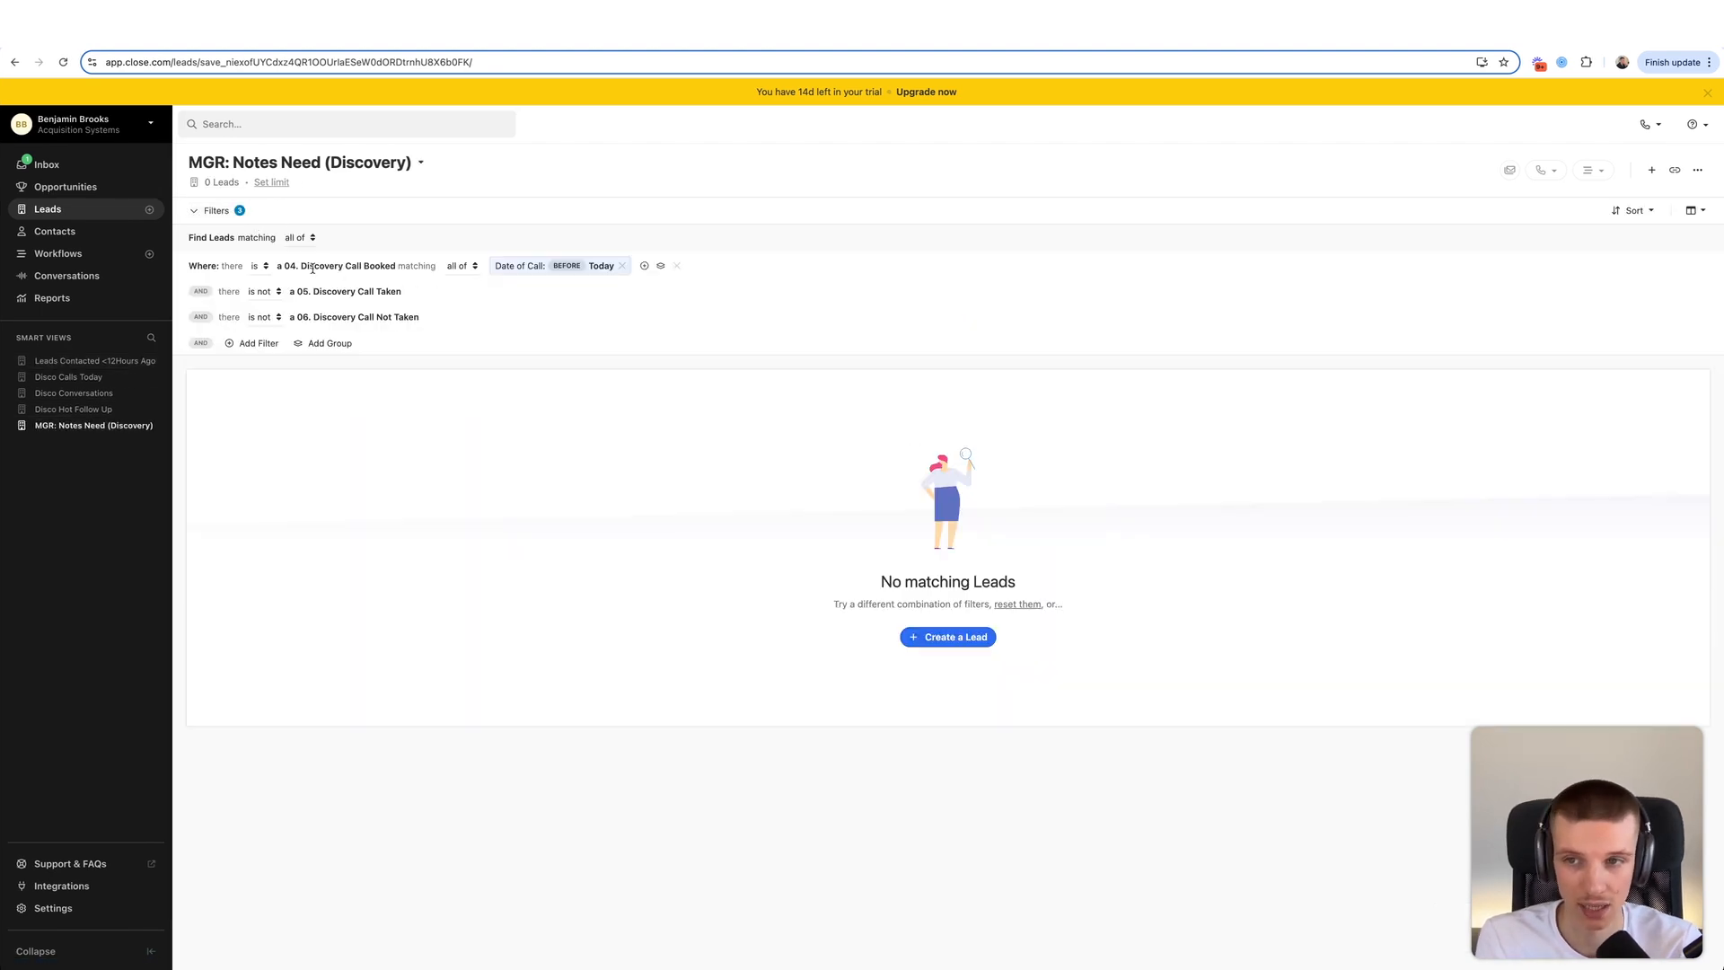
pyautogui.moveTo(321, 290); pyautogui.dragTo(377, 291)
pyautogui.click(375, 292)
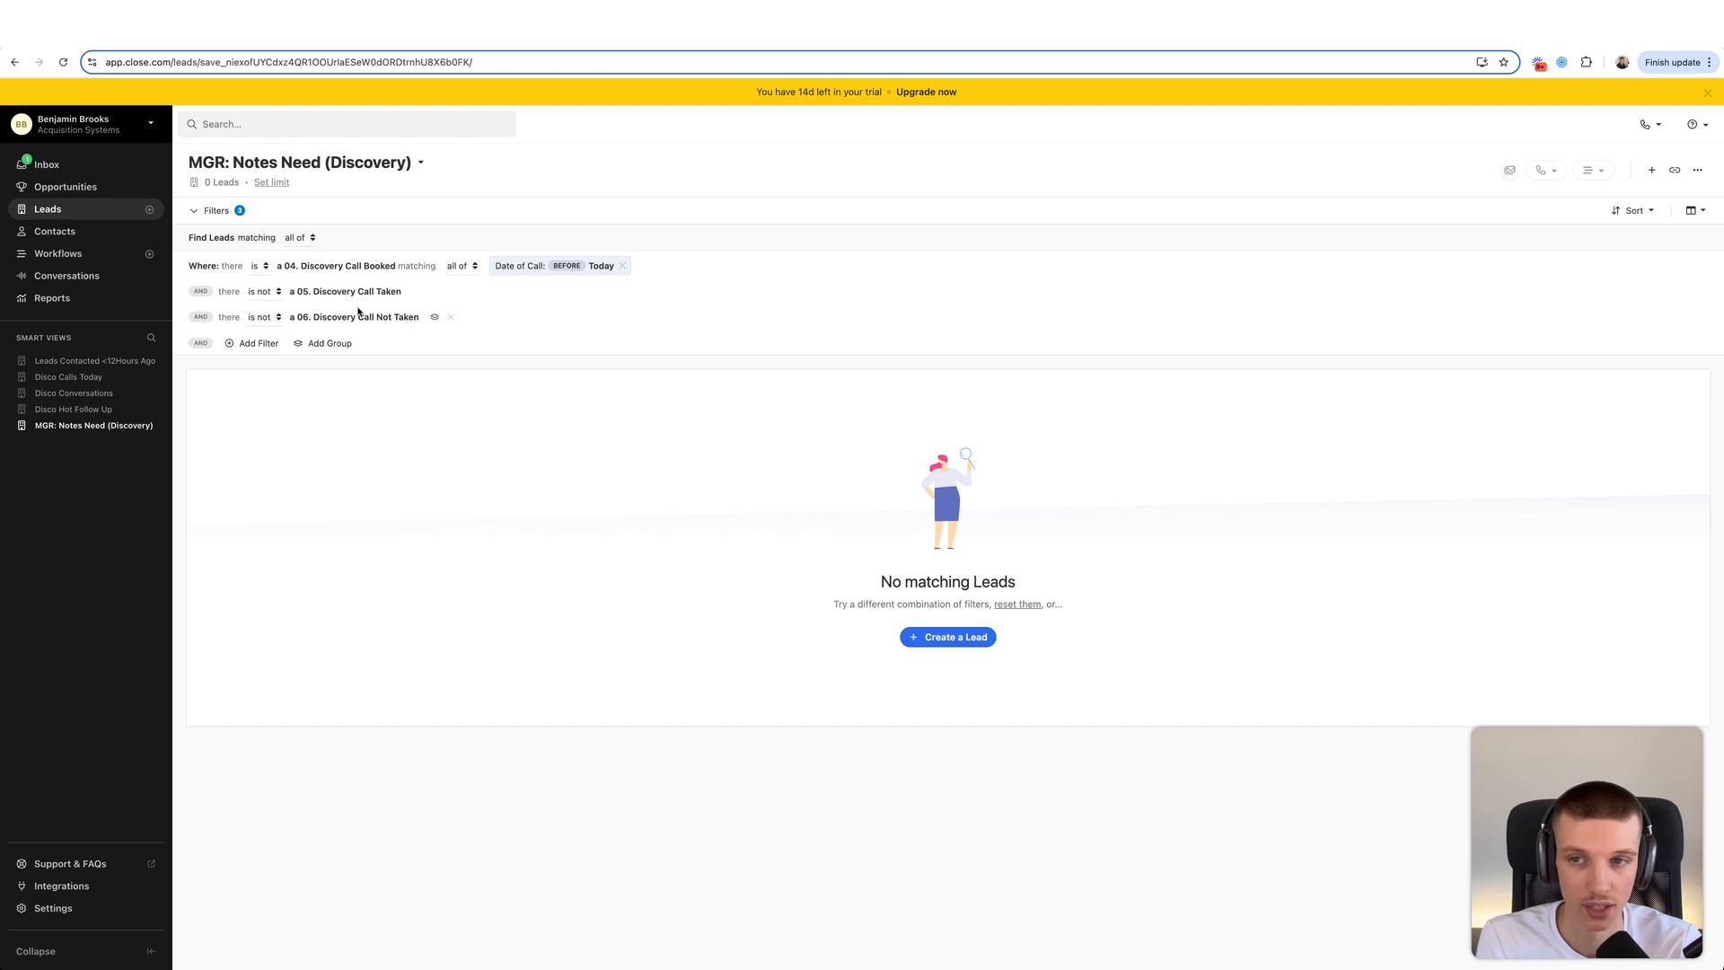
pyautogui.click(87, 425)
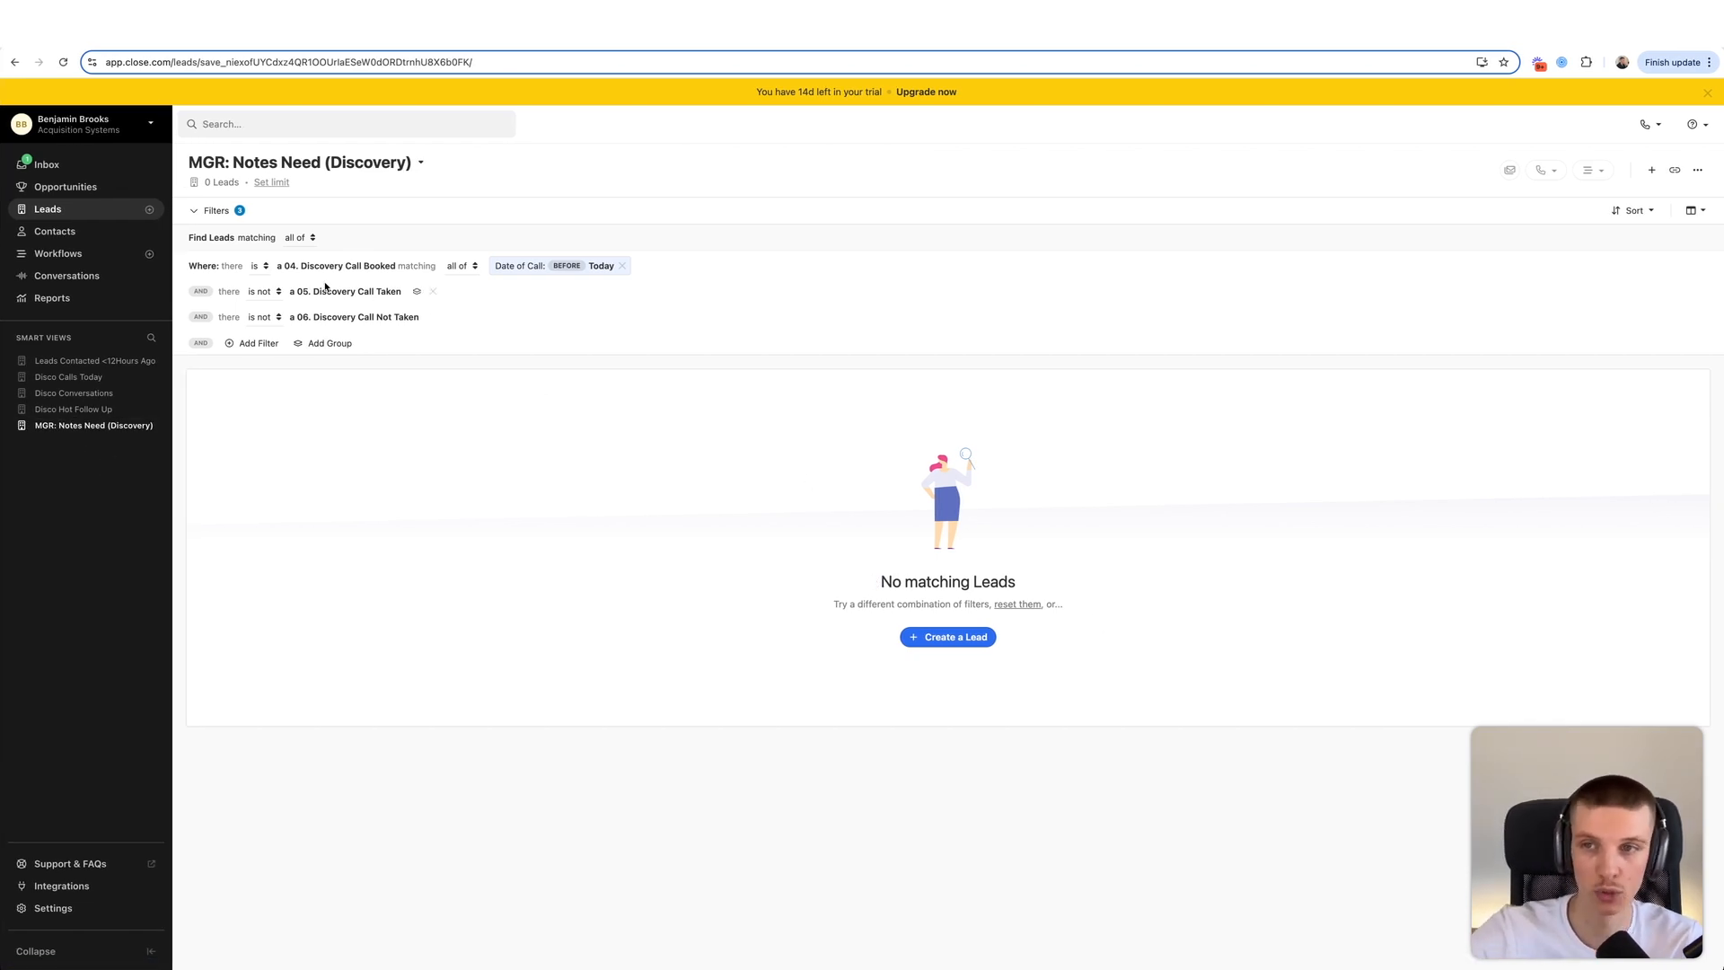
pyautogui.moveTo(309, 265); pyautogui.dragTo(398, 319)
pyautogui.click(394, 263)
pyautogui.click(394, 294)
pyautogui.click(396, 320)
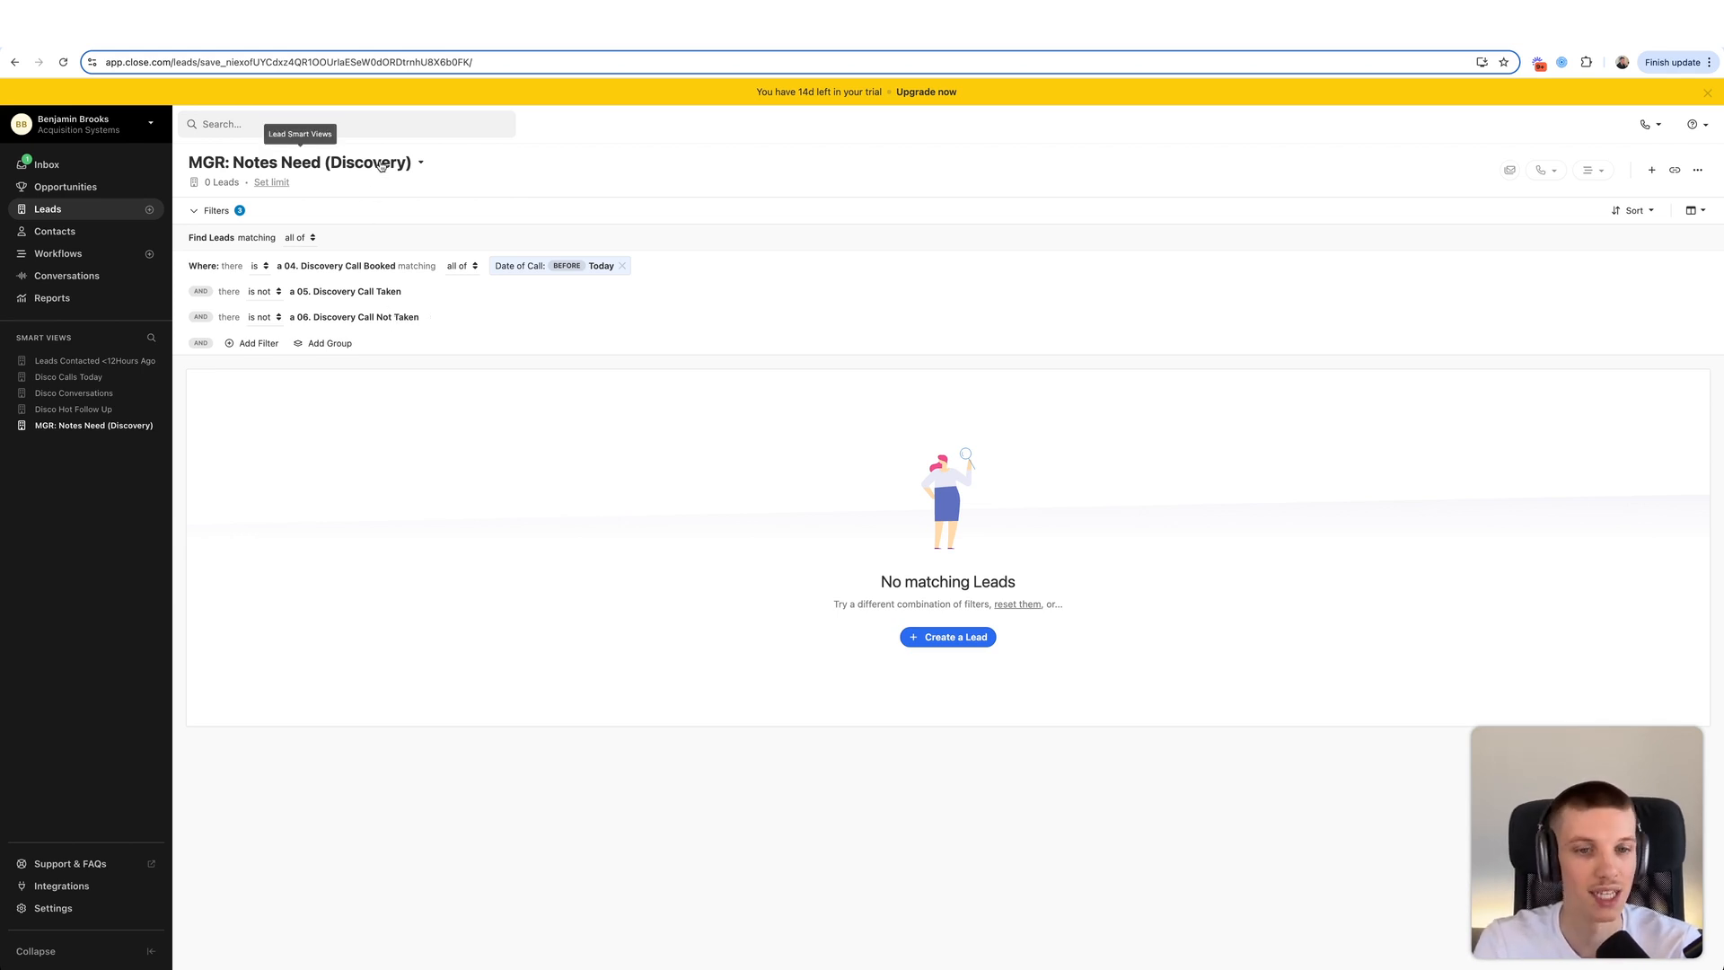
pyautogui.click(106, 429)
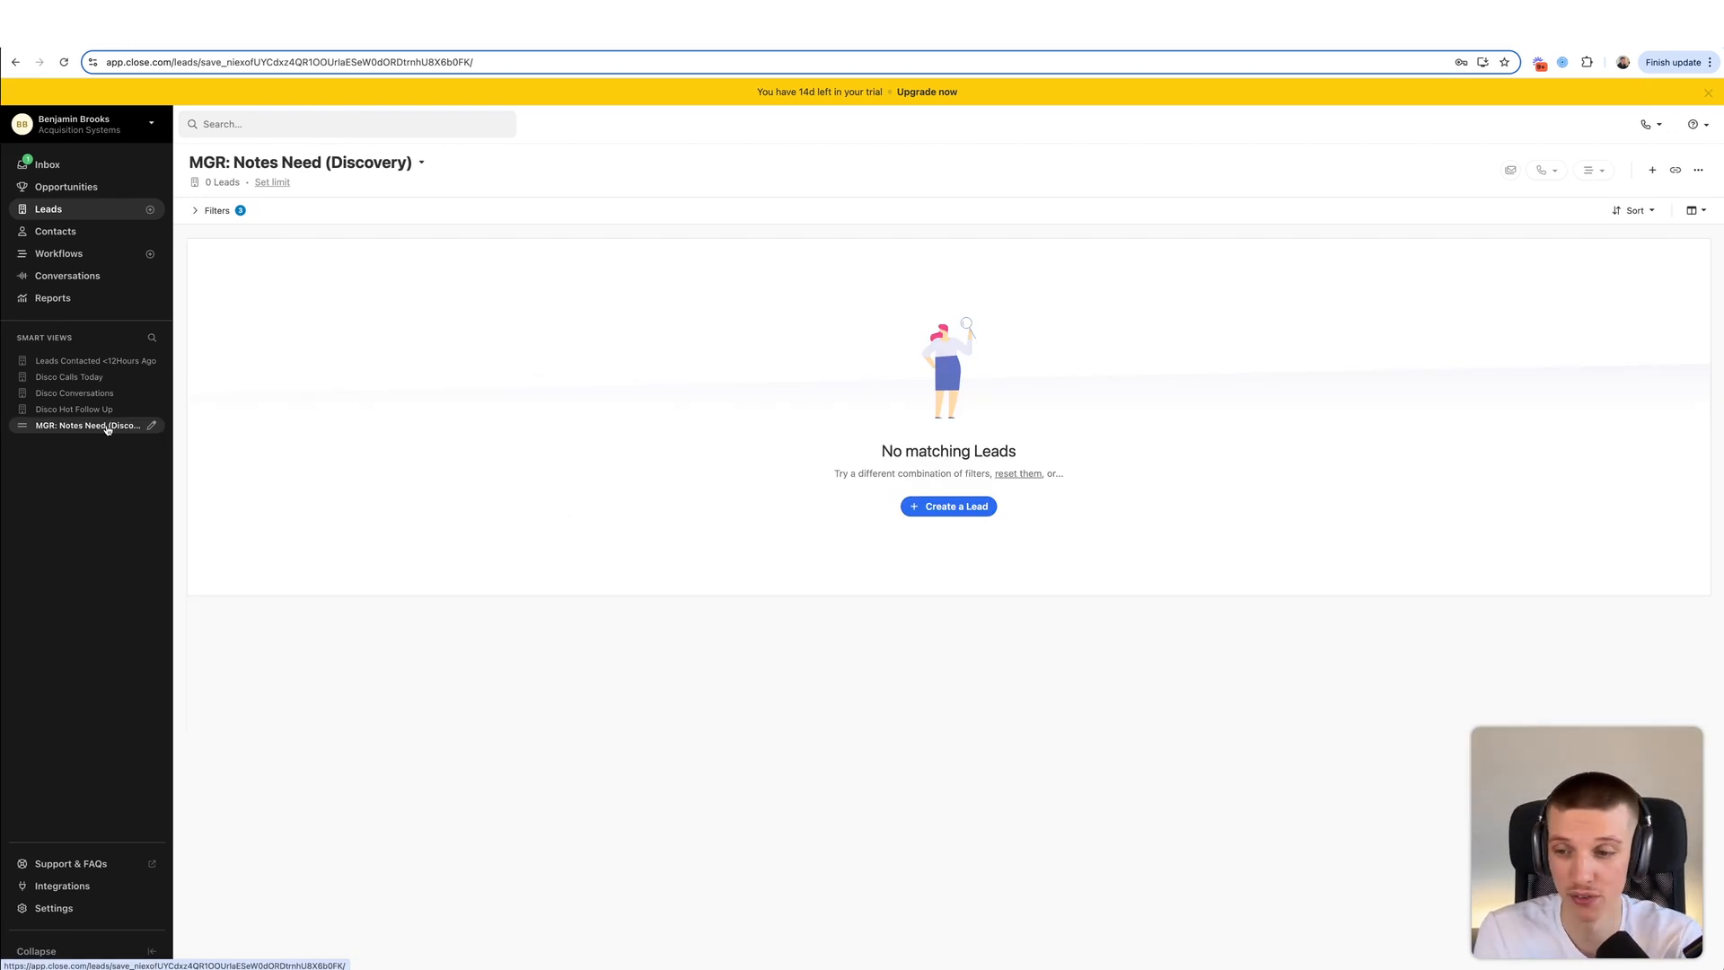
# - Review the Statuses & Pipelines and Custom Activities settings and the Leads Contacted view, ending on the Inbox
pyautogui.click(108, 908)
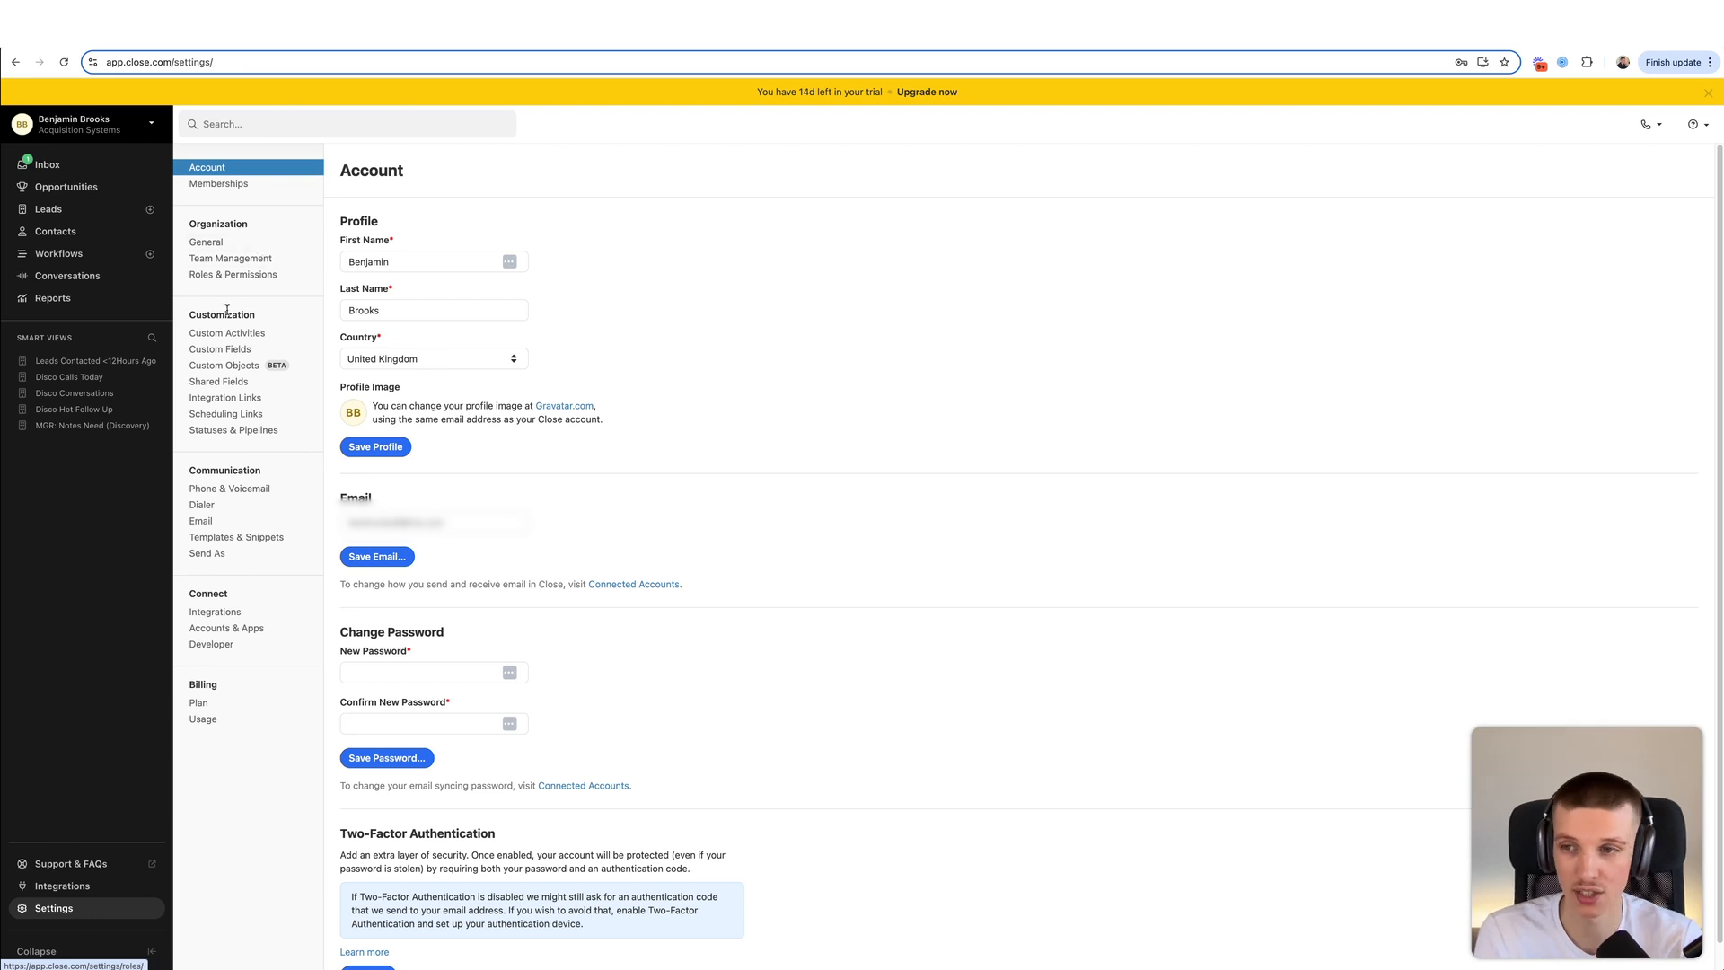
pyautogui.click(218, 433)
pyautogui.click(220, 334)
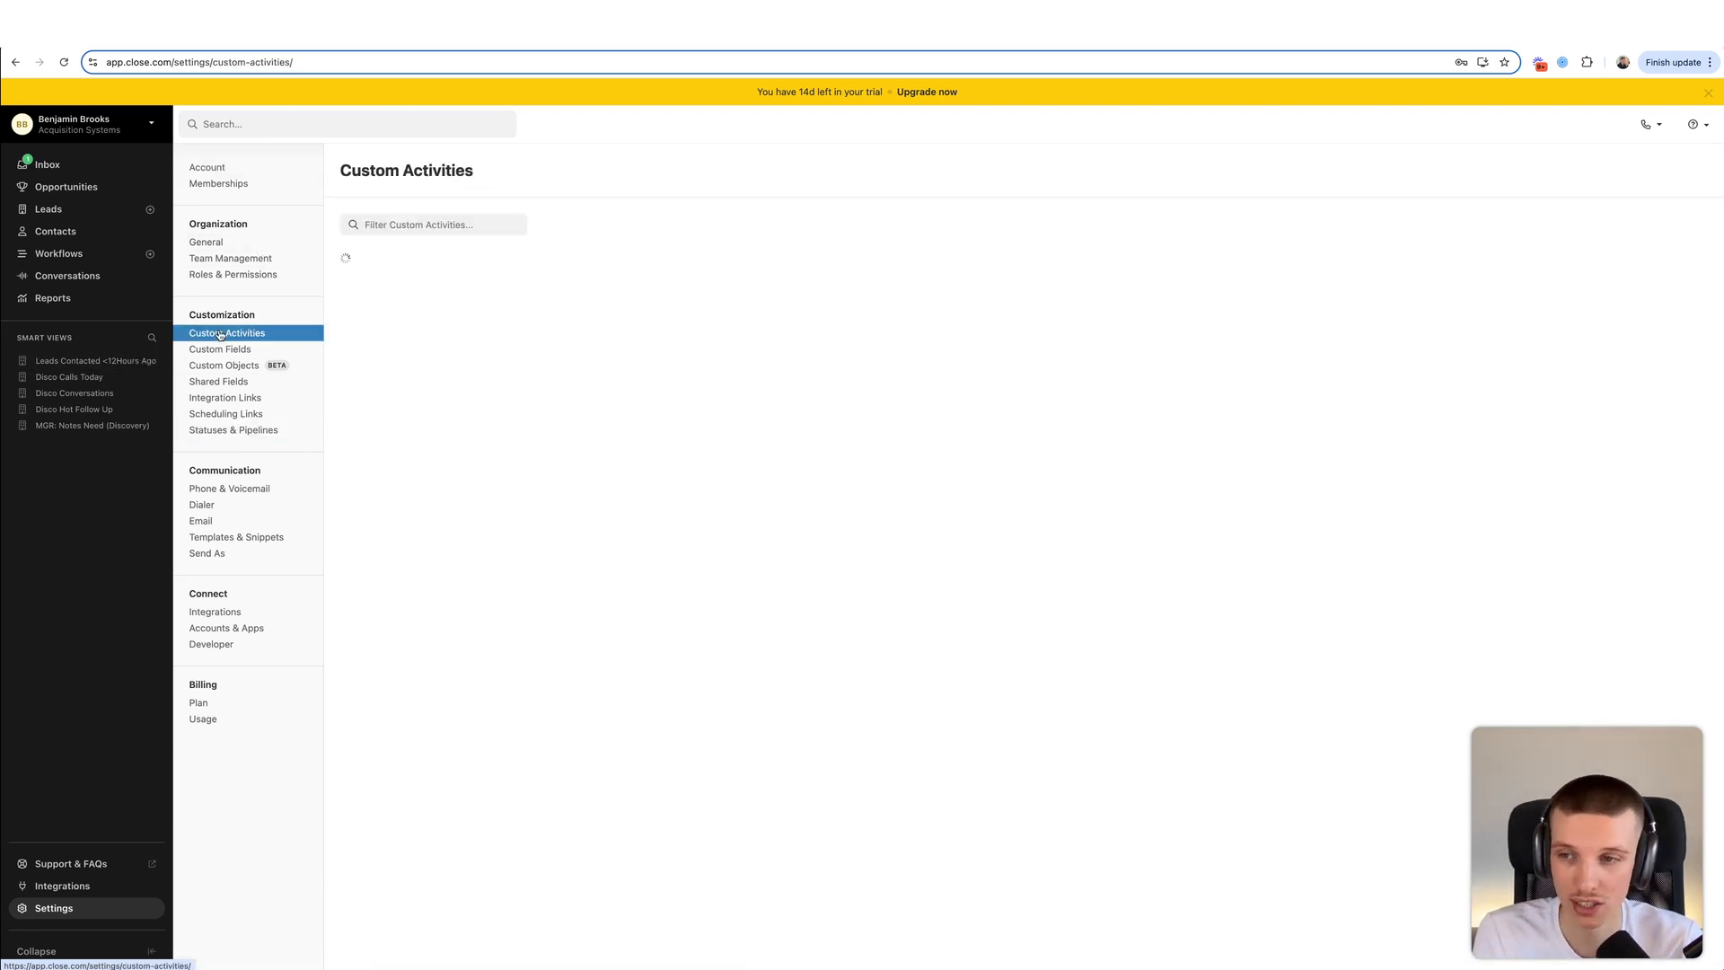
pyautogui.click(83, 360)
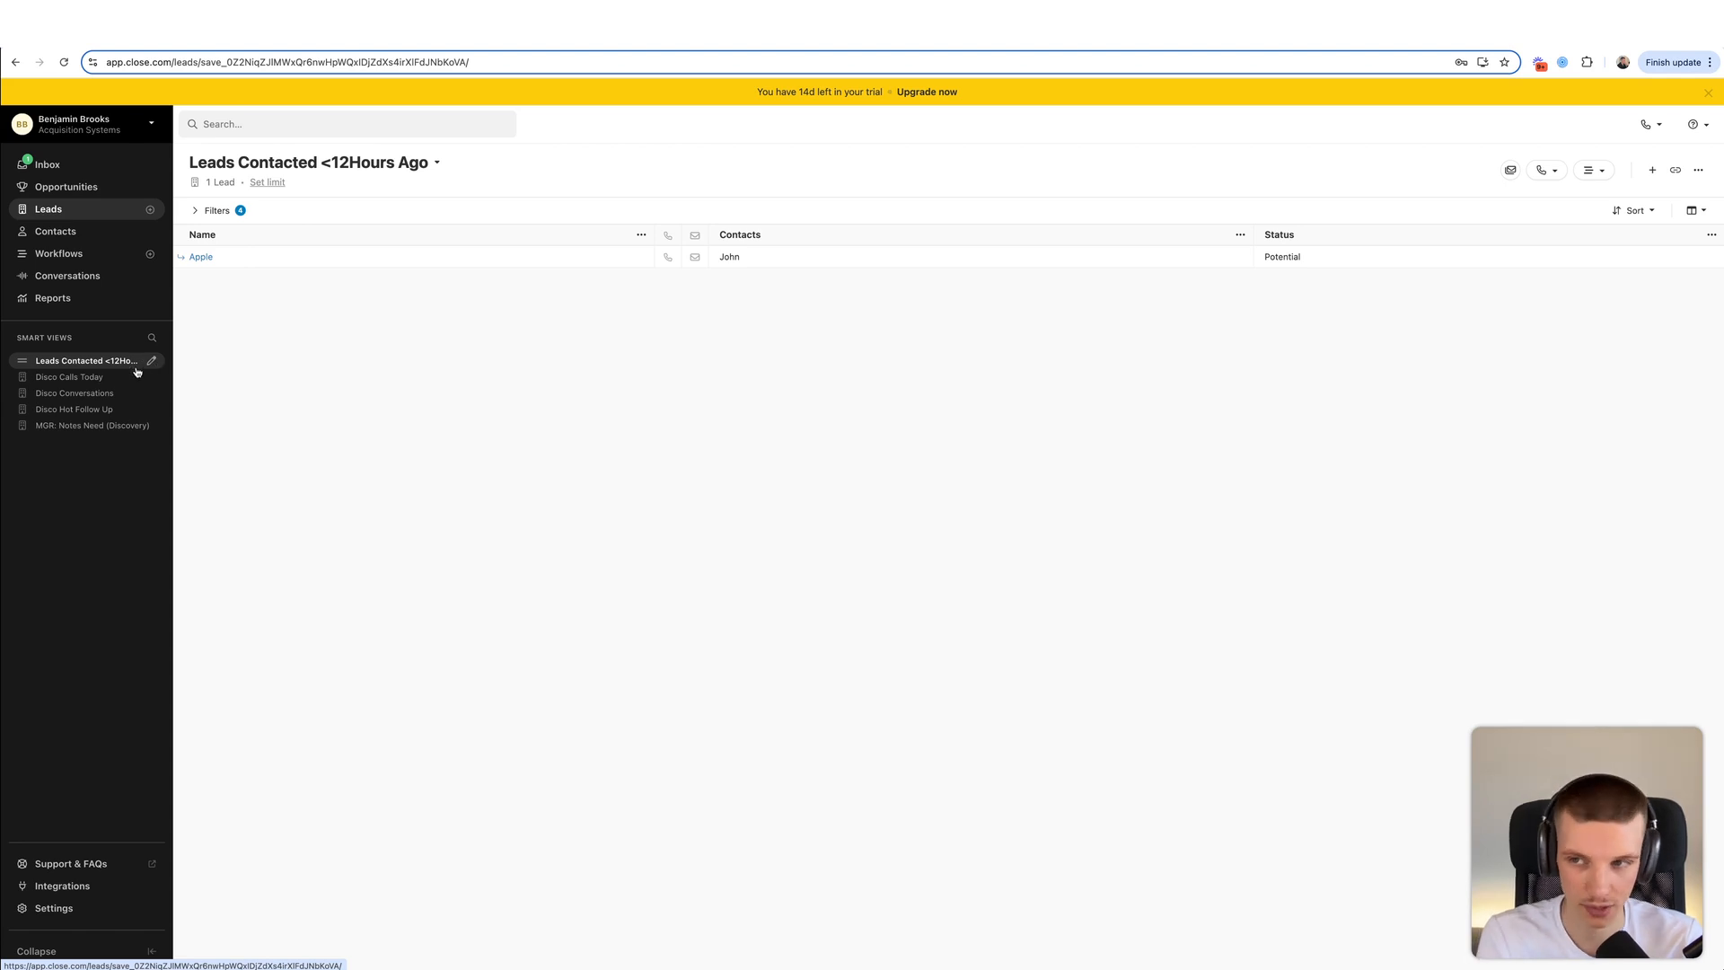
pyautogui.click(71, 175)
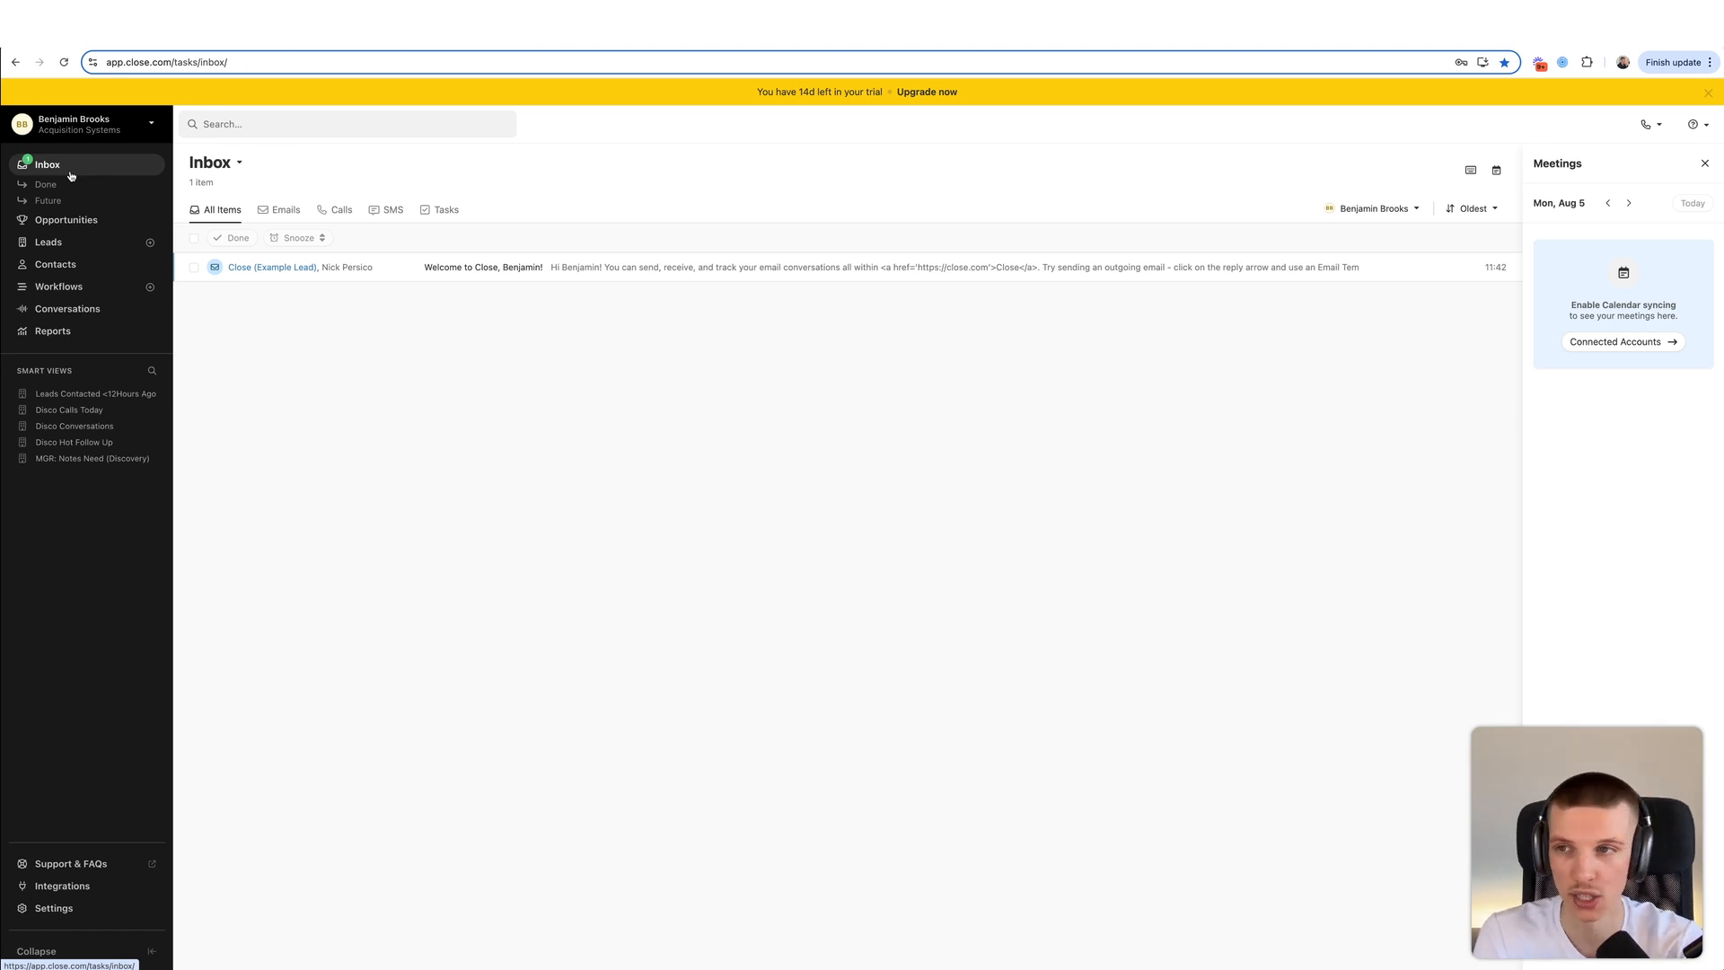
# - Show the Opportunities board for the Sales pipeline
pyautogui.click(67, 220)
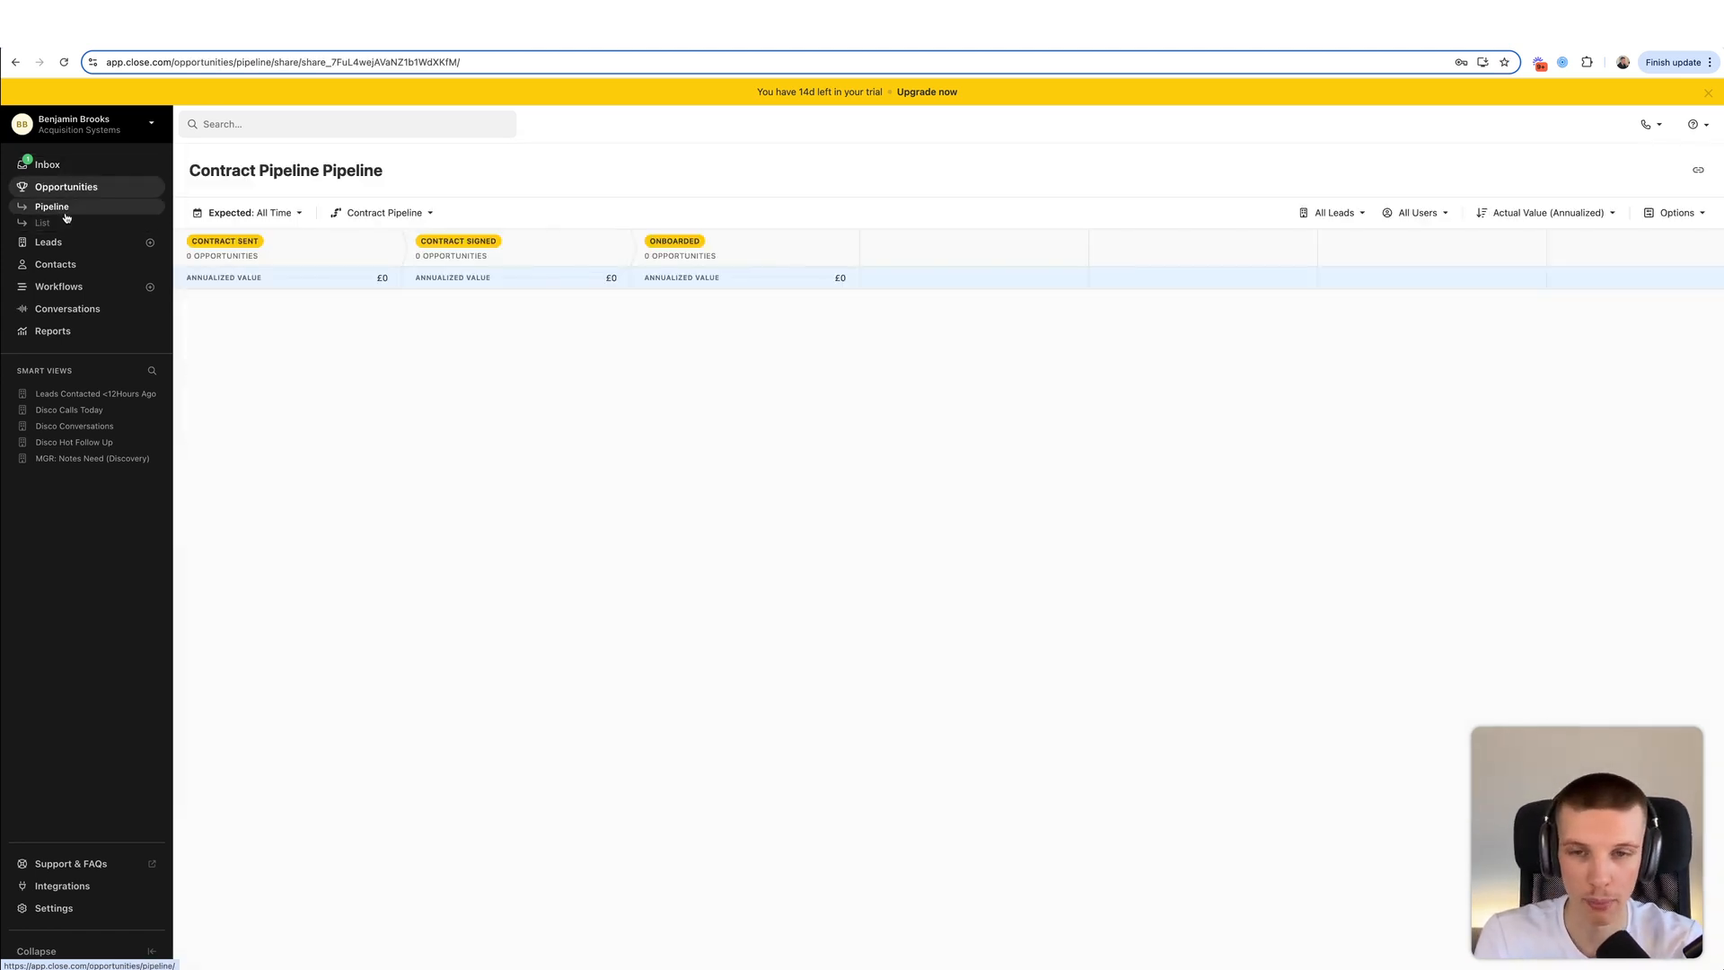
pyautogui.click(383, 213)
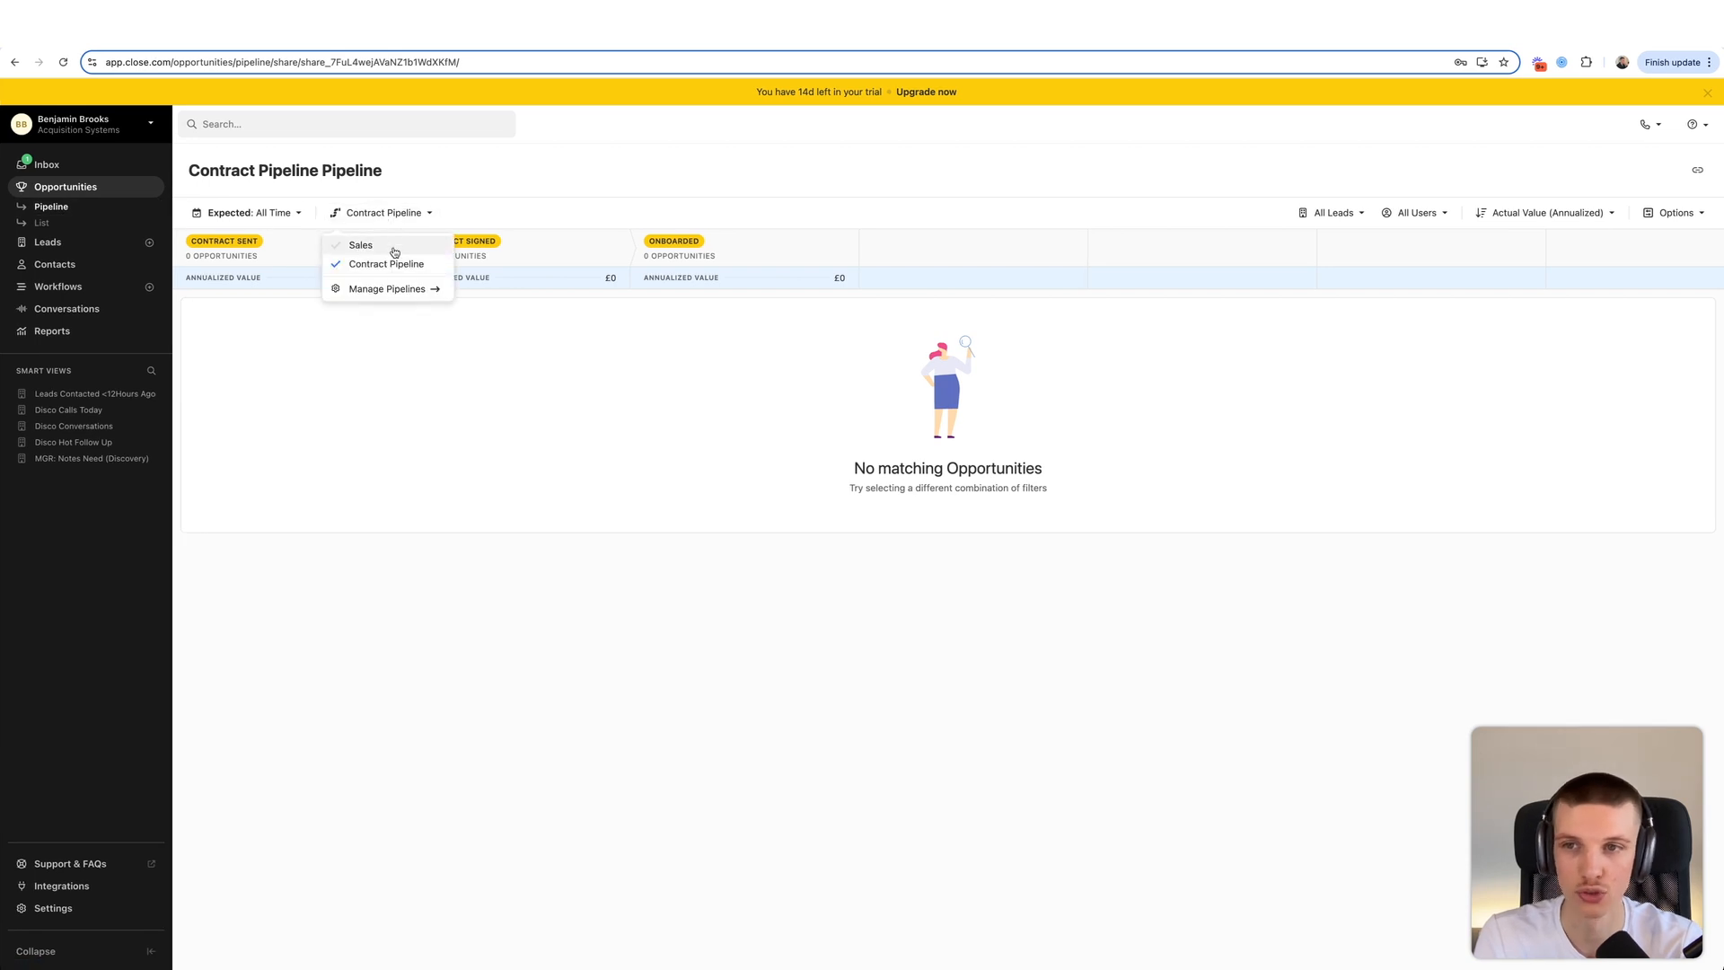
pyautogui.click(361, 245)
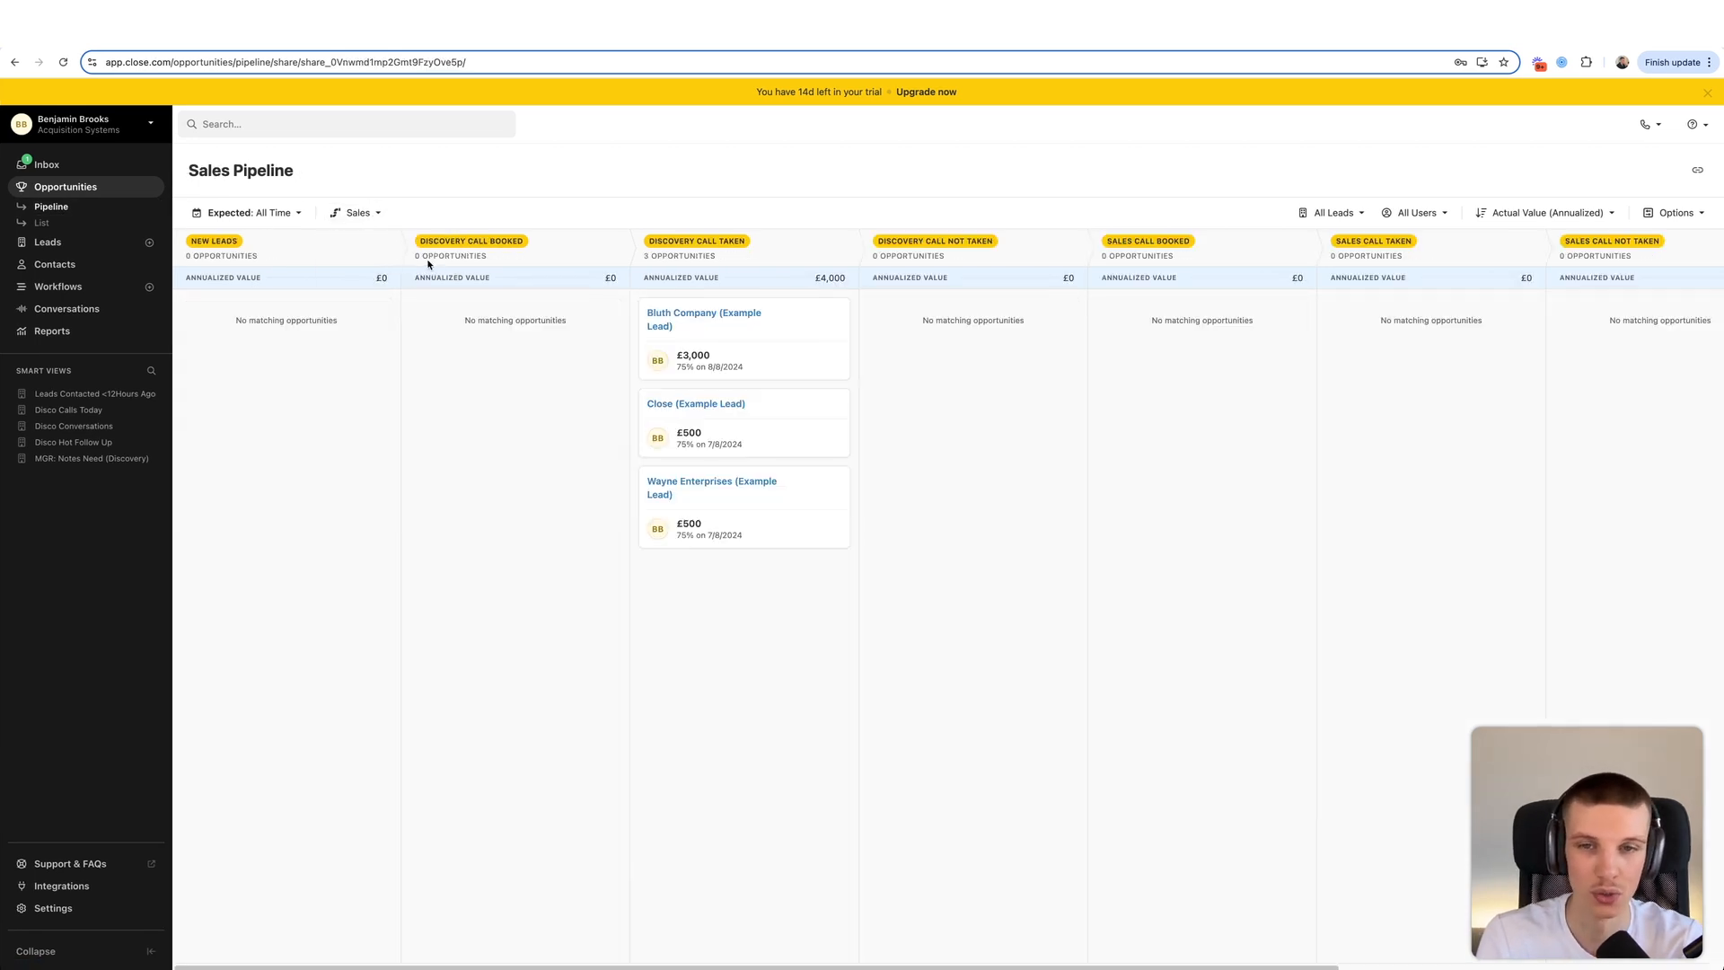
# - Browse Leads, Contacts, Workflows and Conversations, ending on the Reports Activity Overview
pyautogui.click(63, 241)
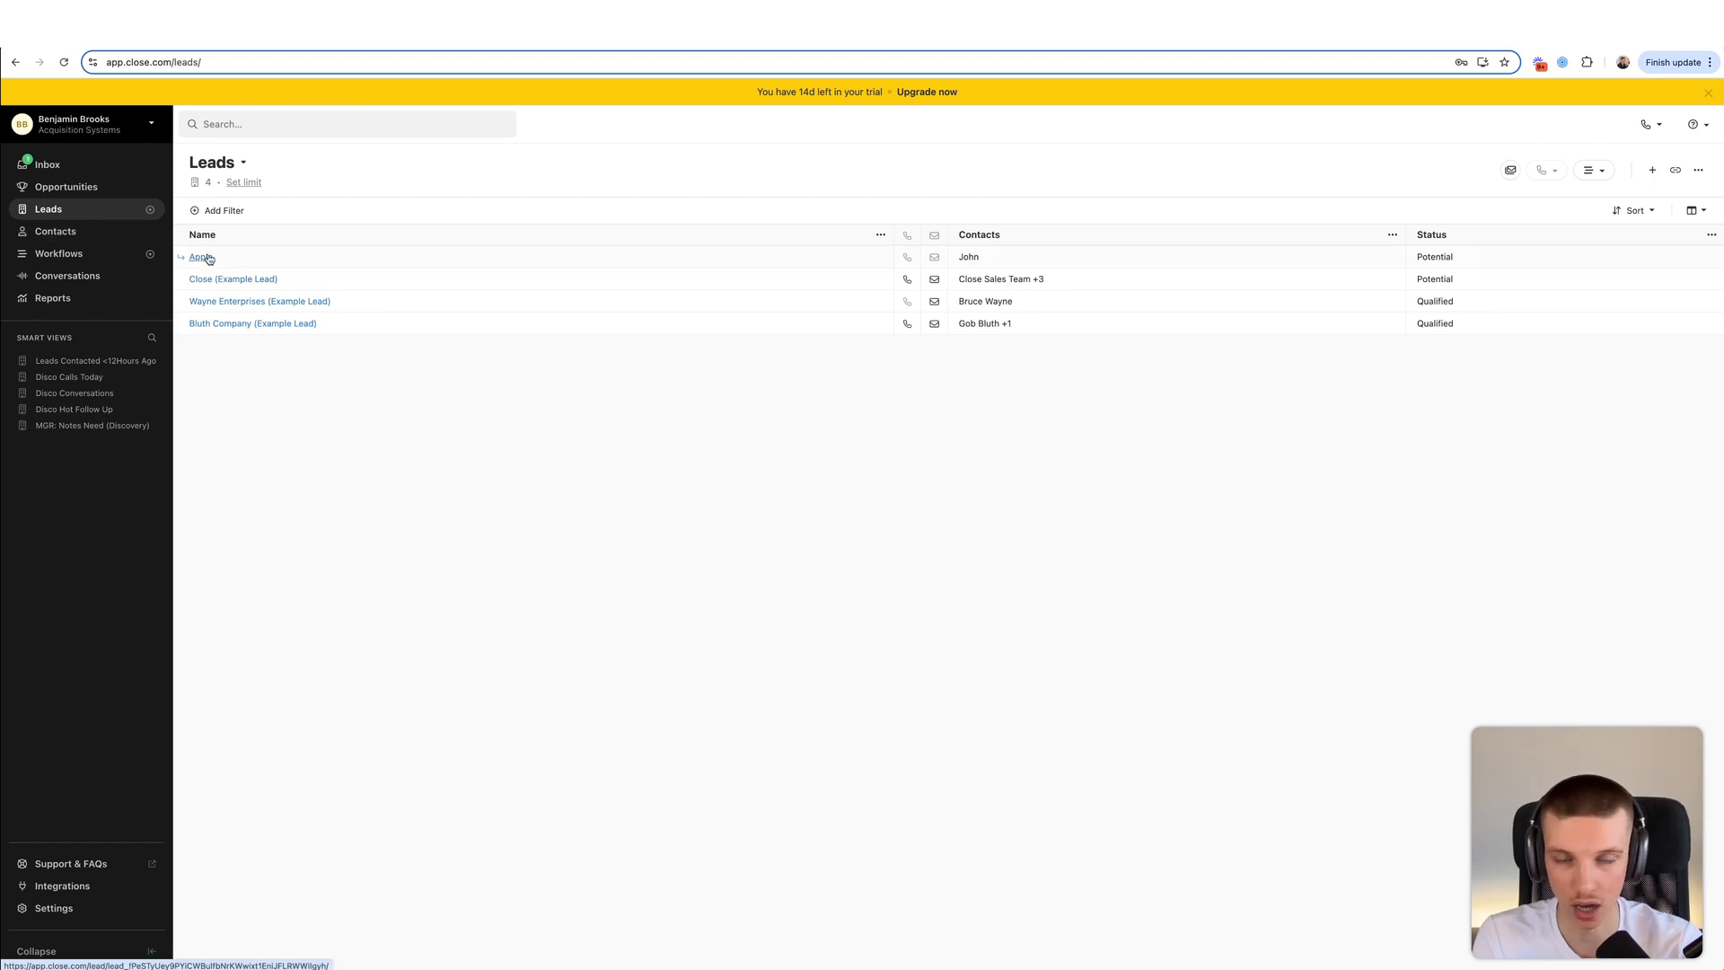
pyautogui.click(77, 233)
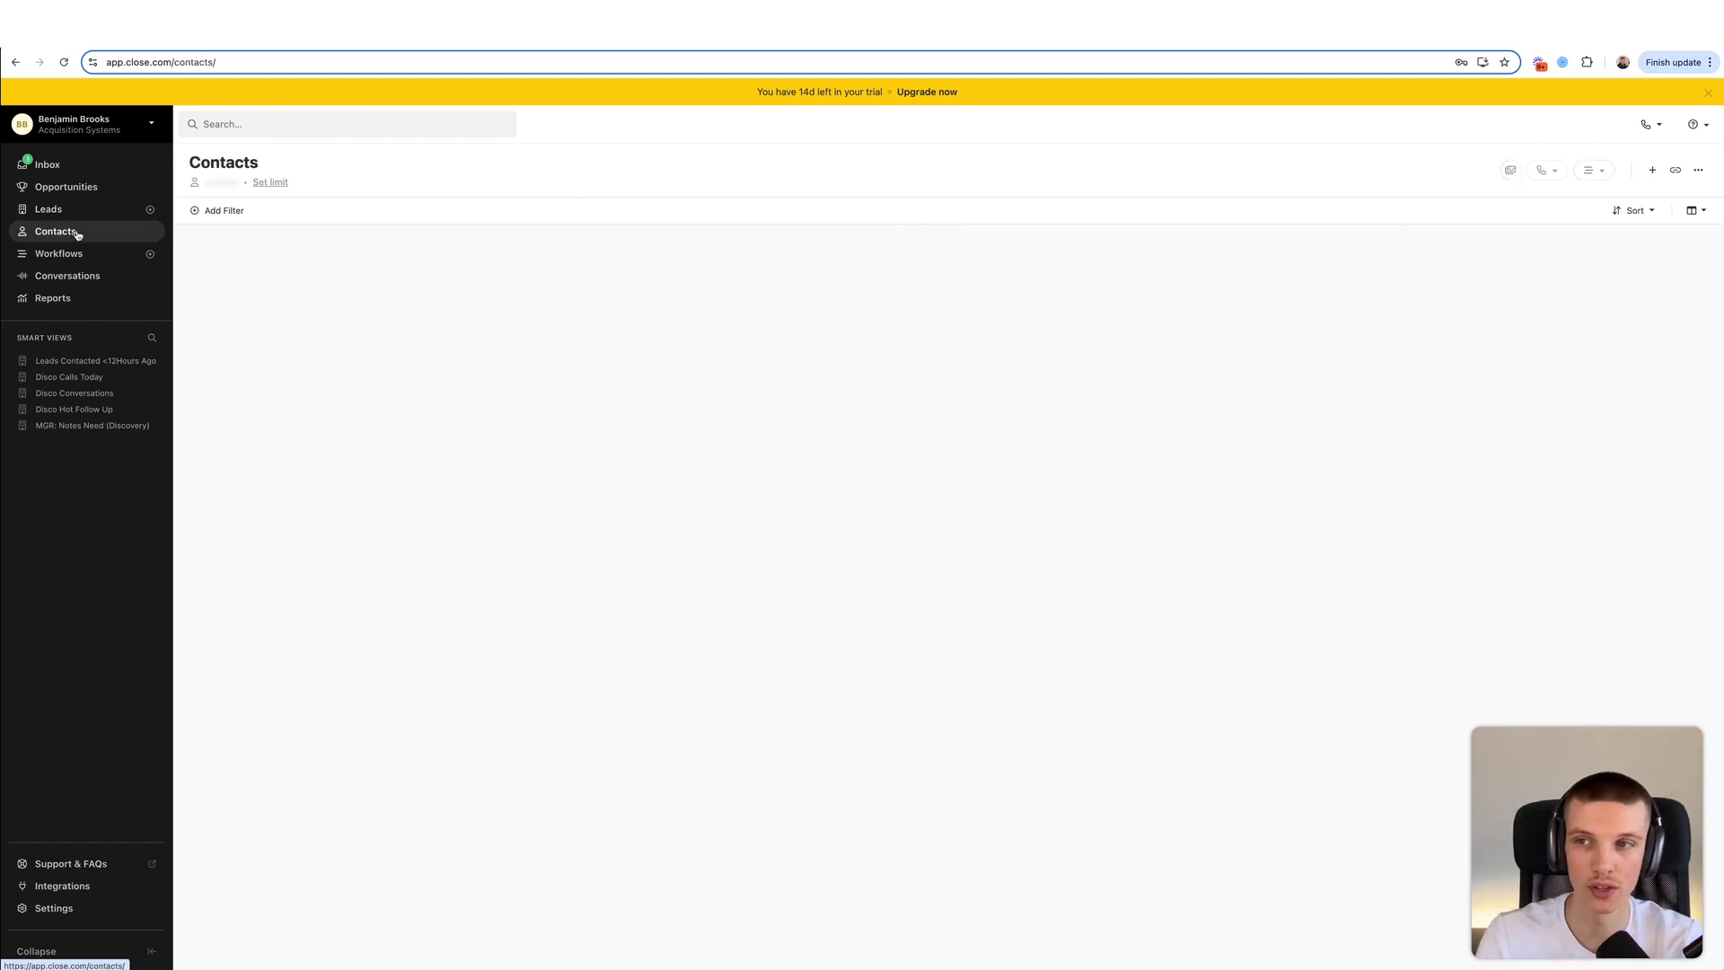
pyautogui.click(61, 255)
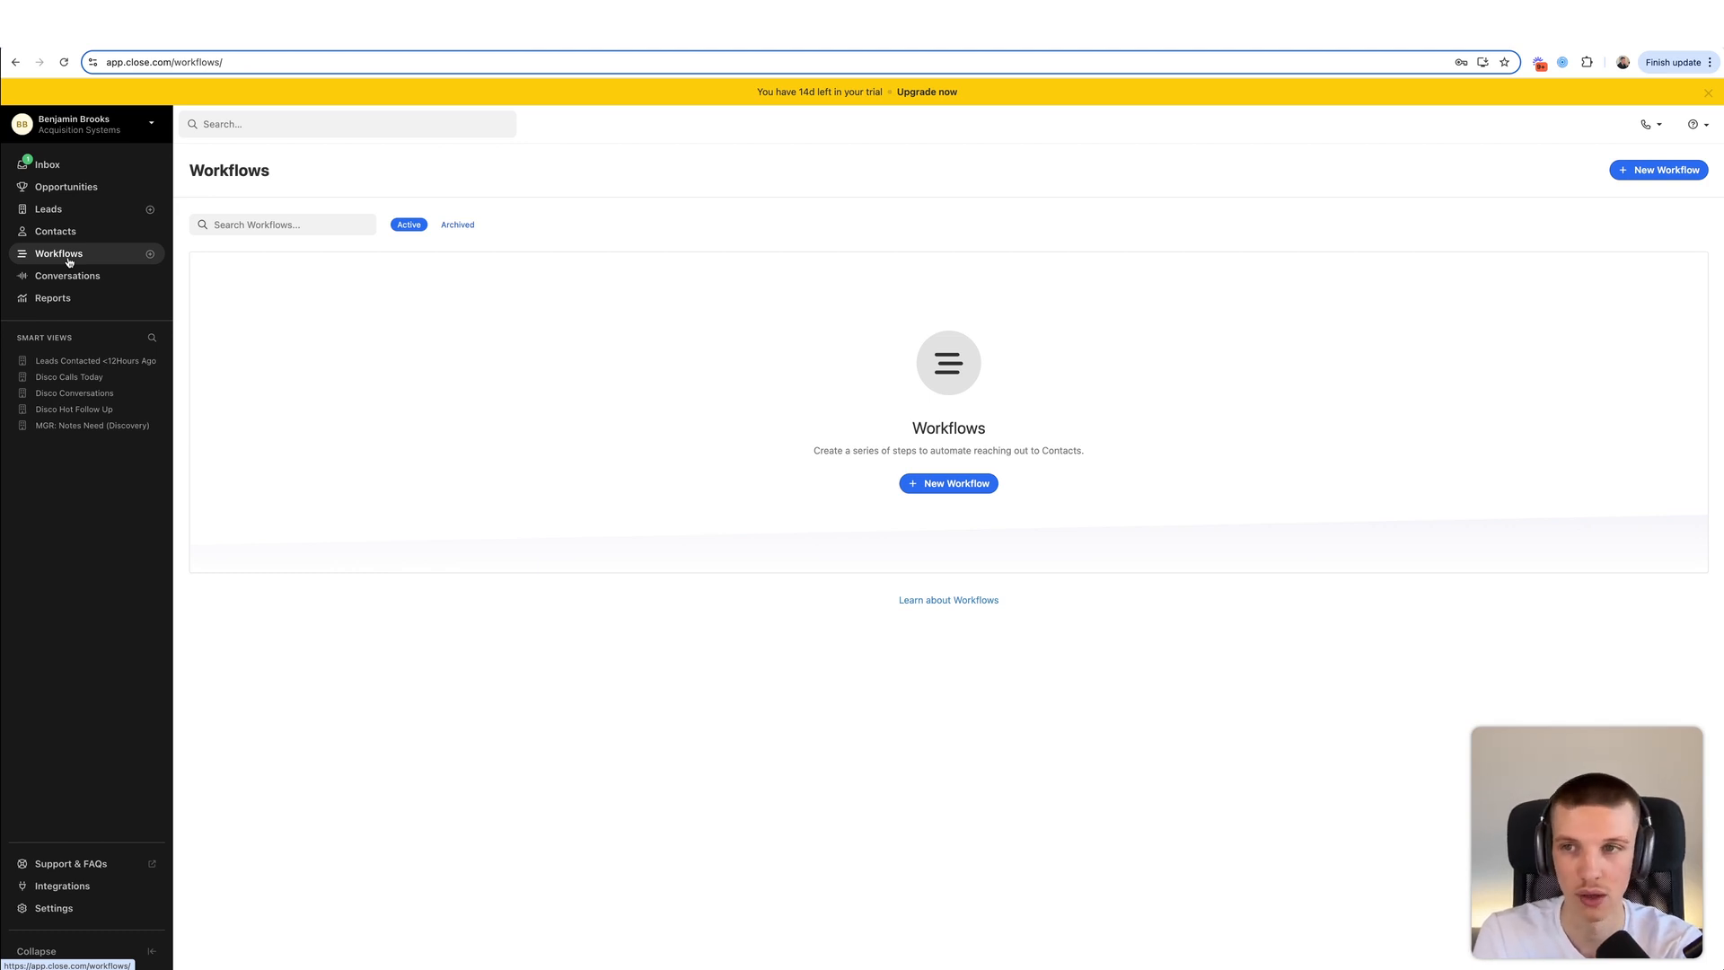
pyautogui.click(87, 280)
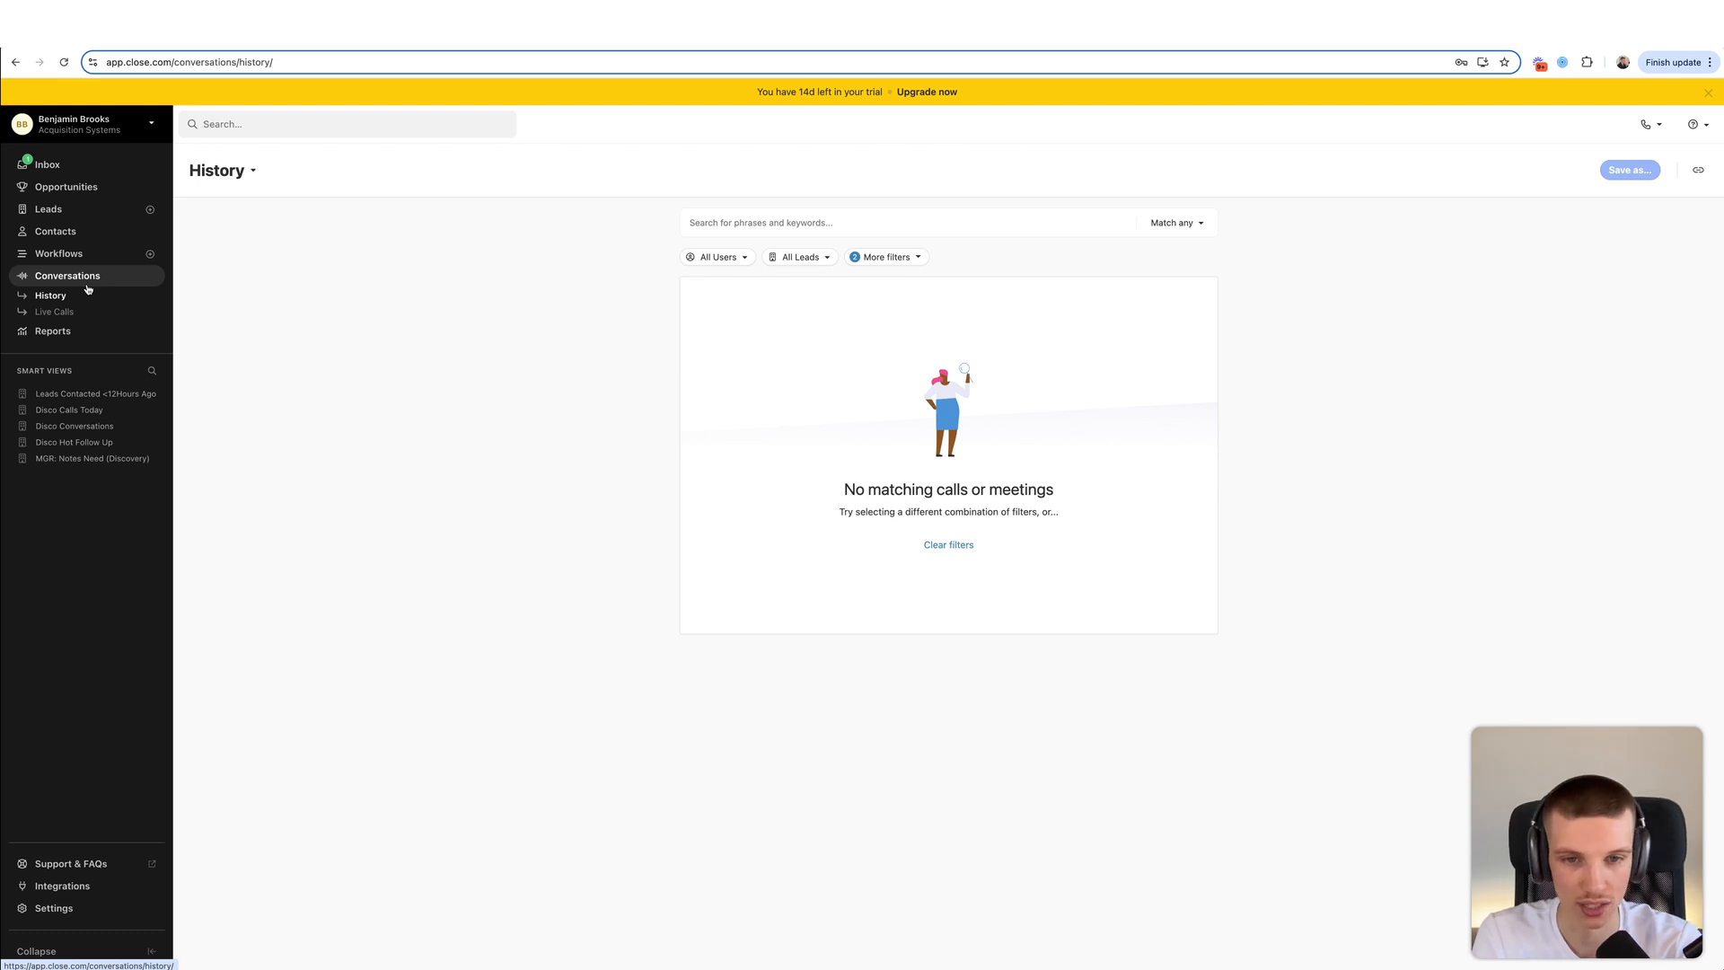
pyautogui.click(59, 334)
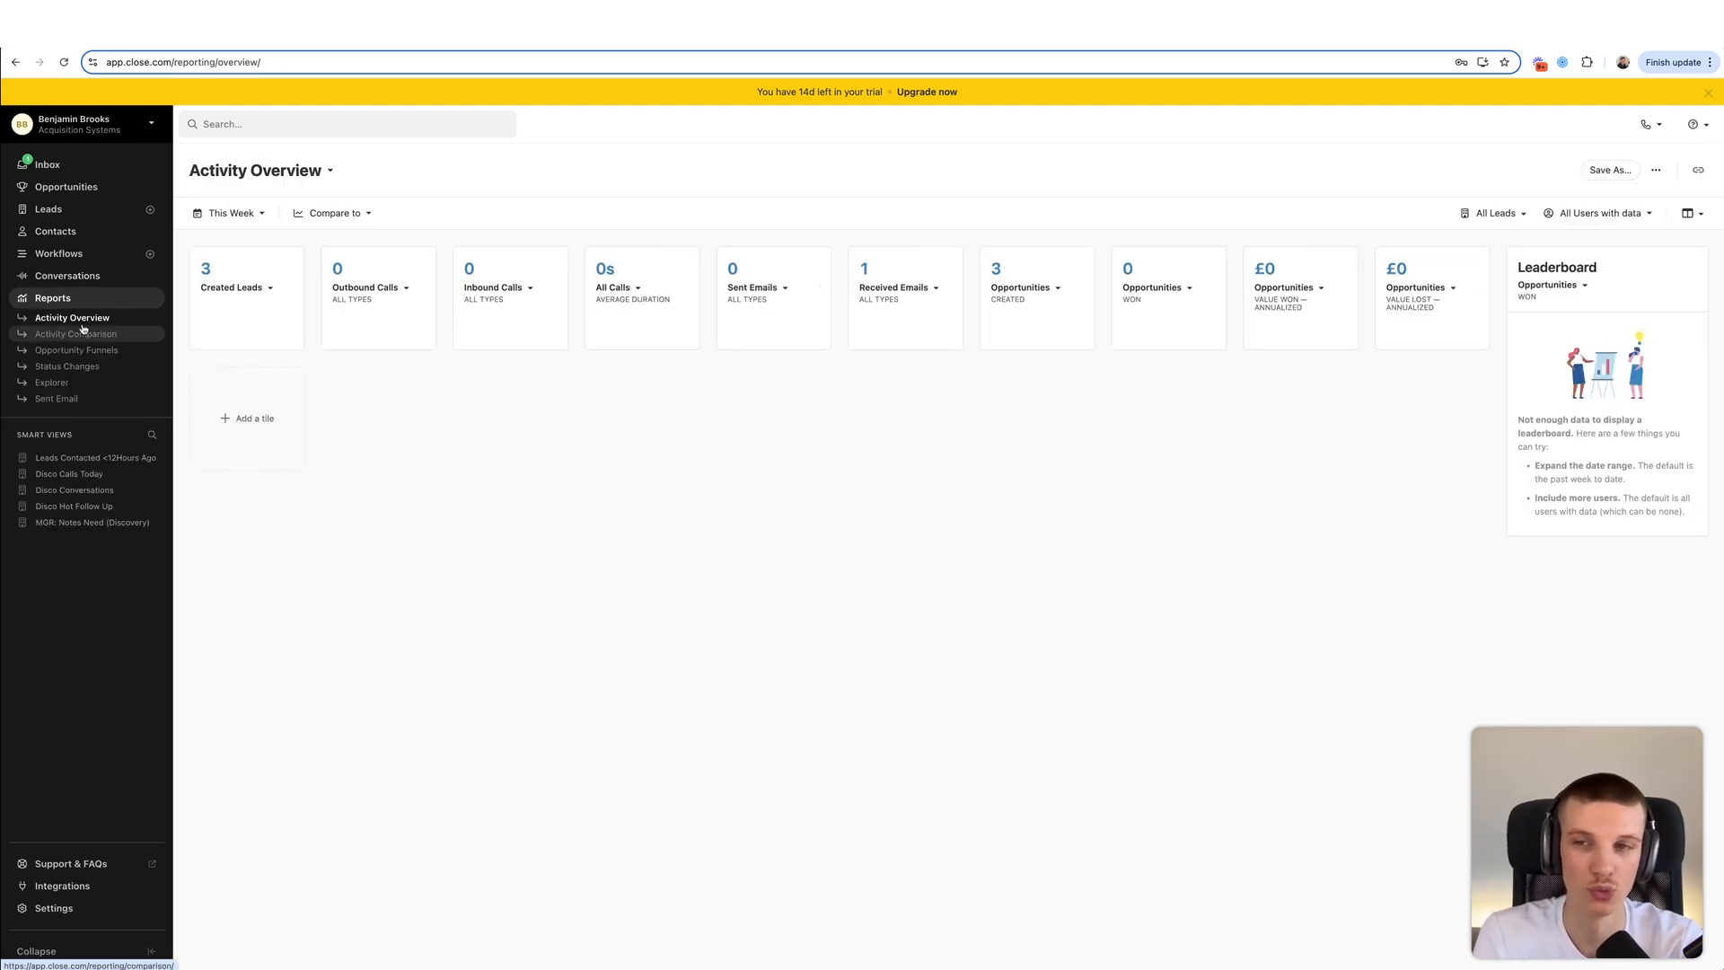